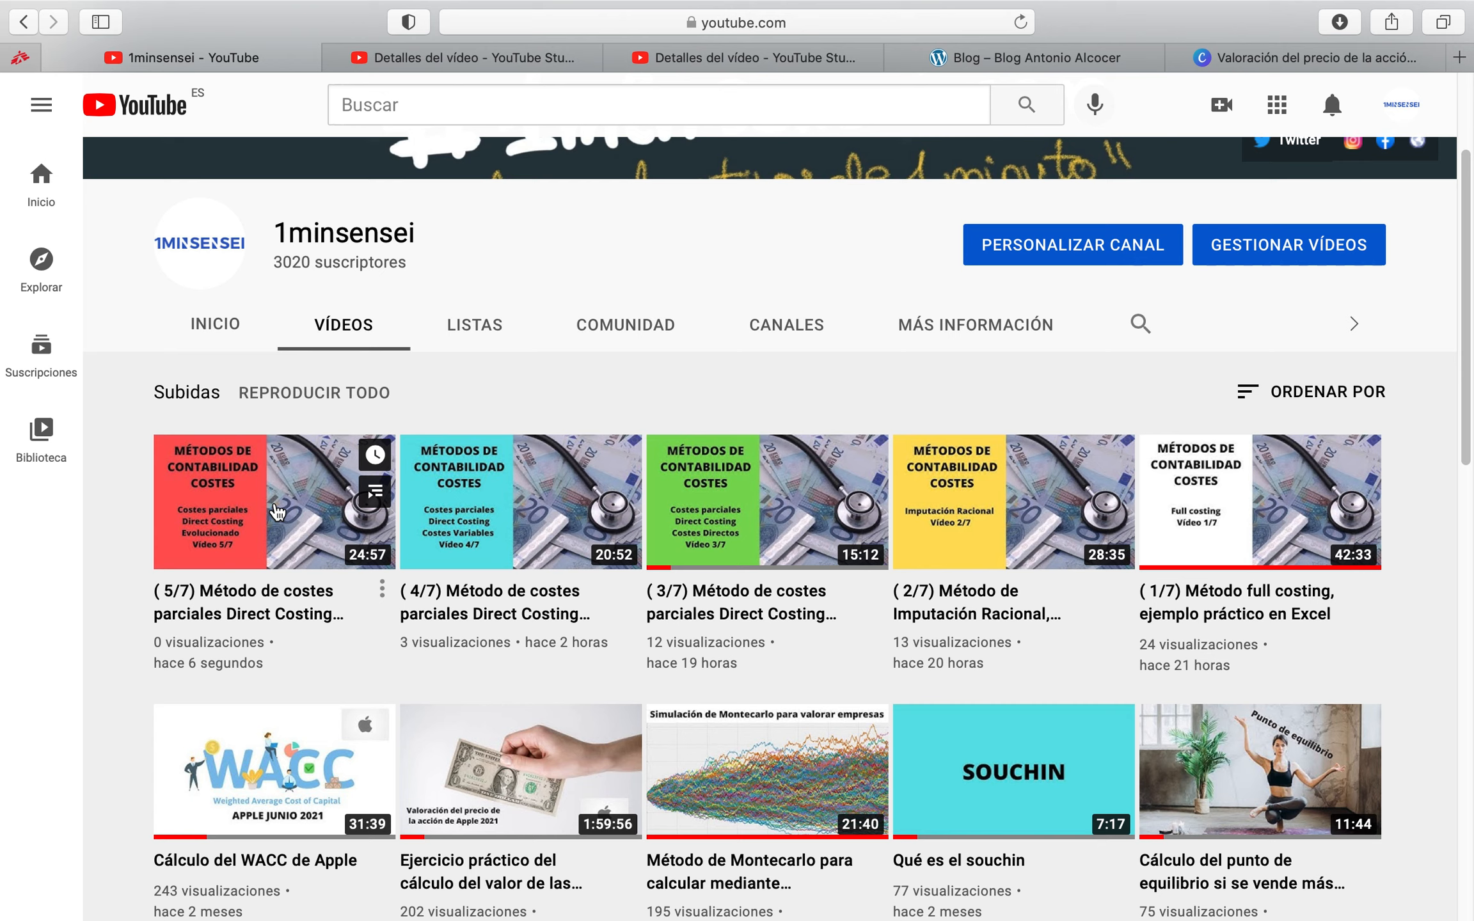
Open the blog post "Full costing, direct costing, coste de imputación racional, Costes abc" from the blog page
left_click(1007, 55)
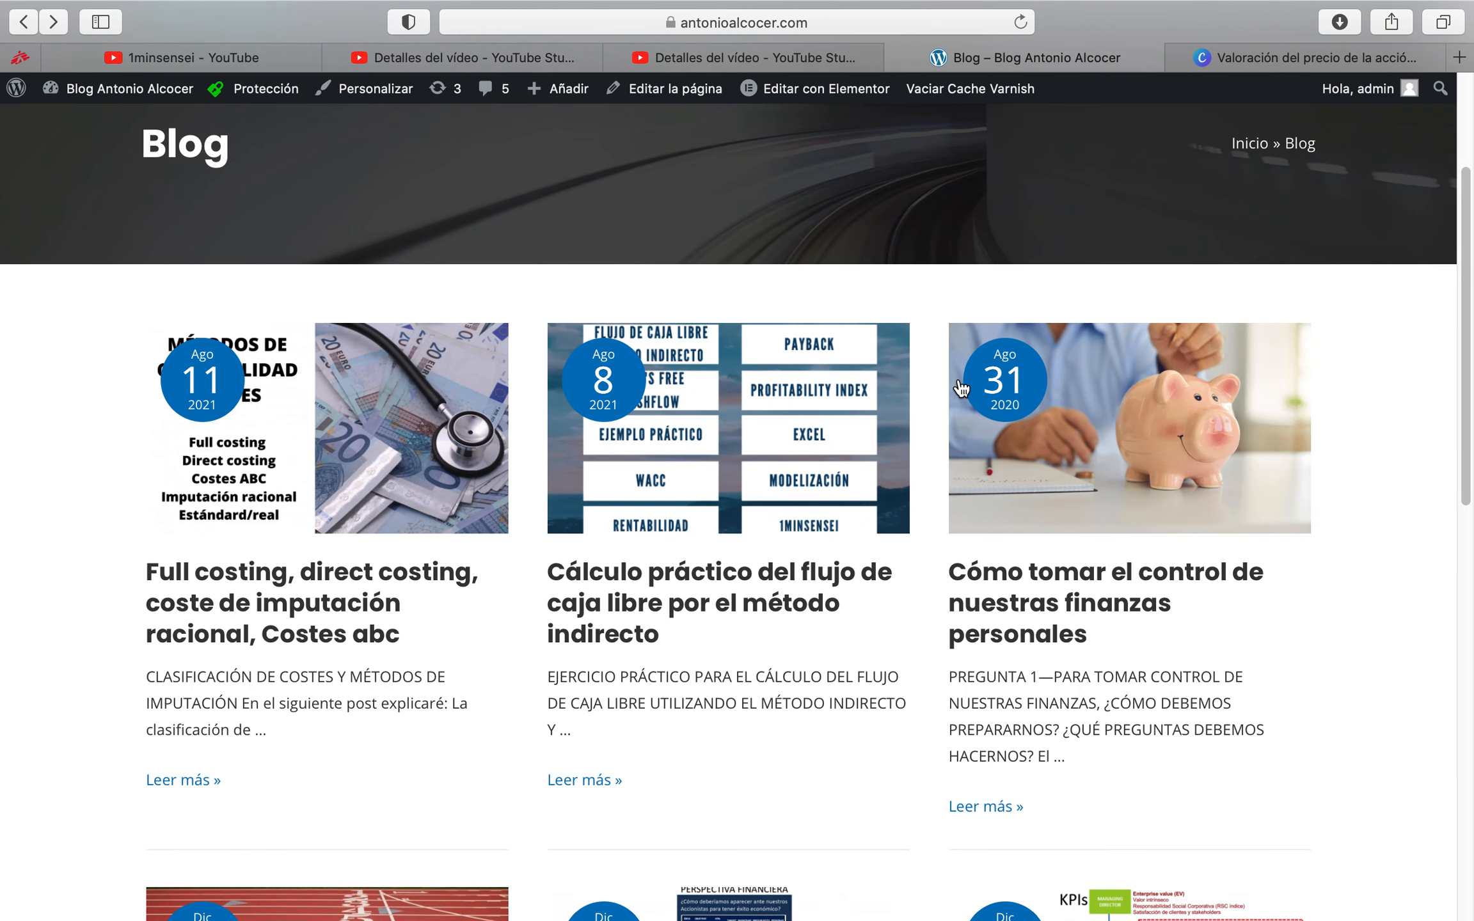
scroll(1088, 281, "up", 4)
mouse_move(1078, 203)
scroll(505, 544, "down", 3)
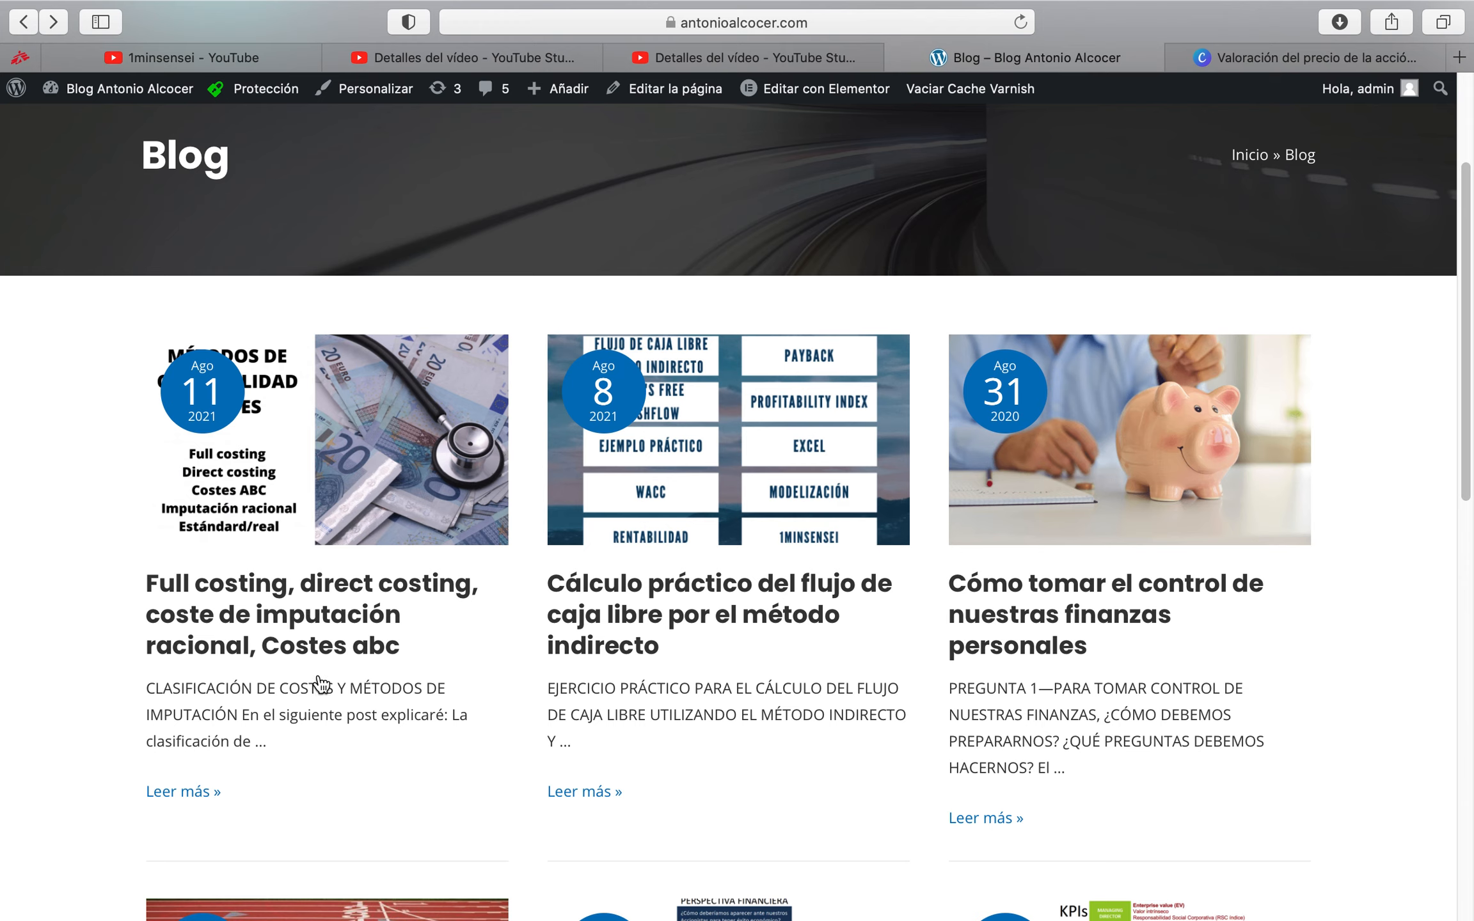
left_click(294, 634)
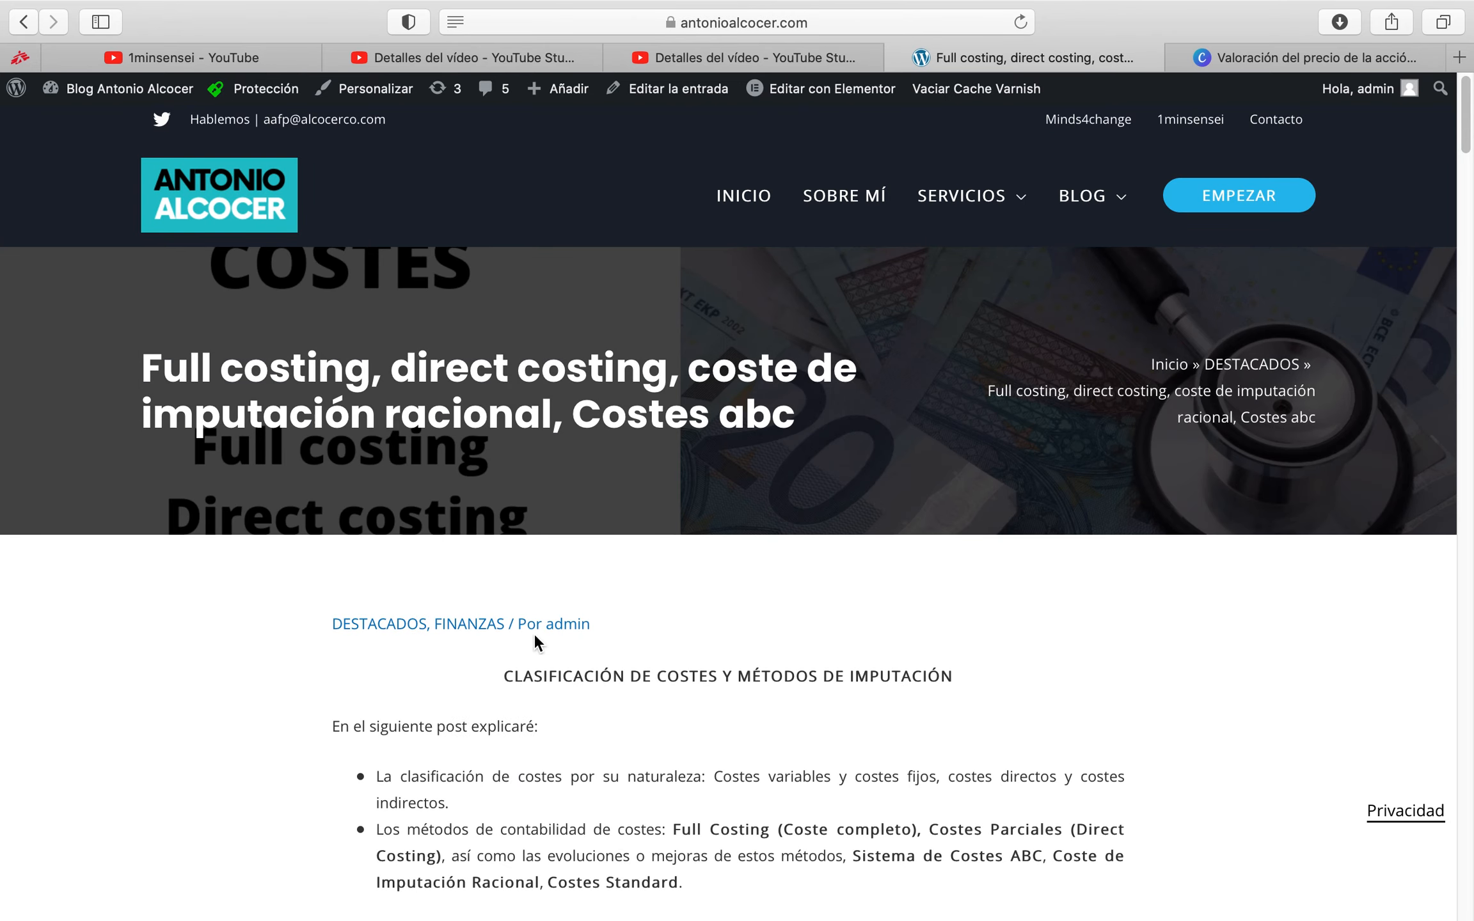
Read through the article's cost classifications and costing methods, from Full Costing to the ABC cost model
scroll(571, 652, "down", 10)
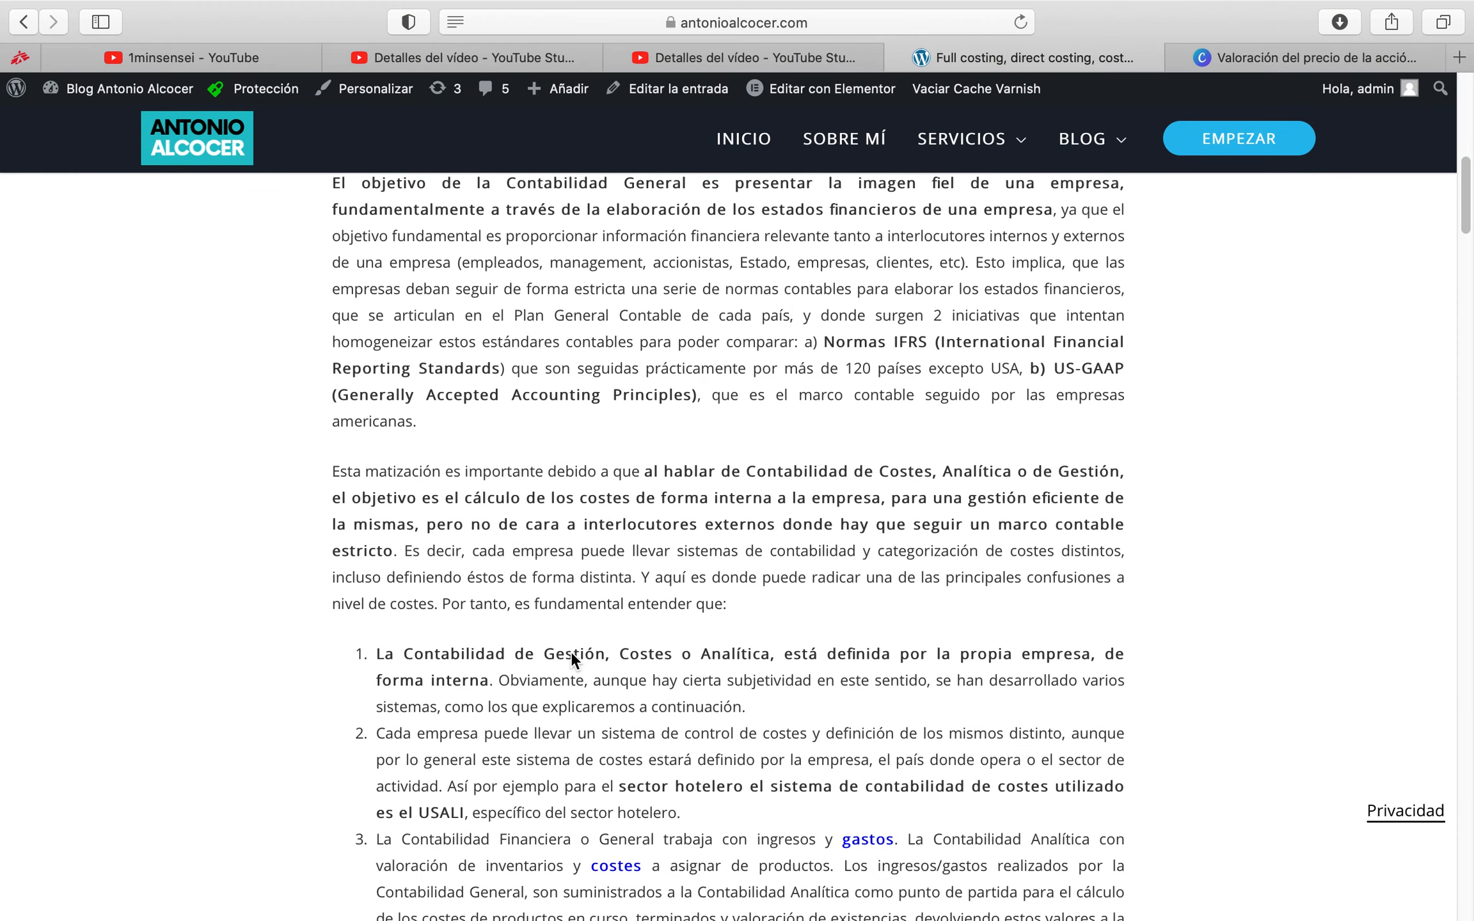
scroll(572, 652, "down", 15)
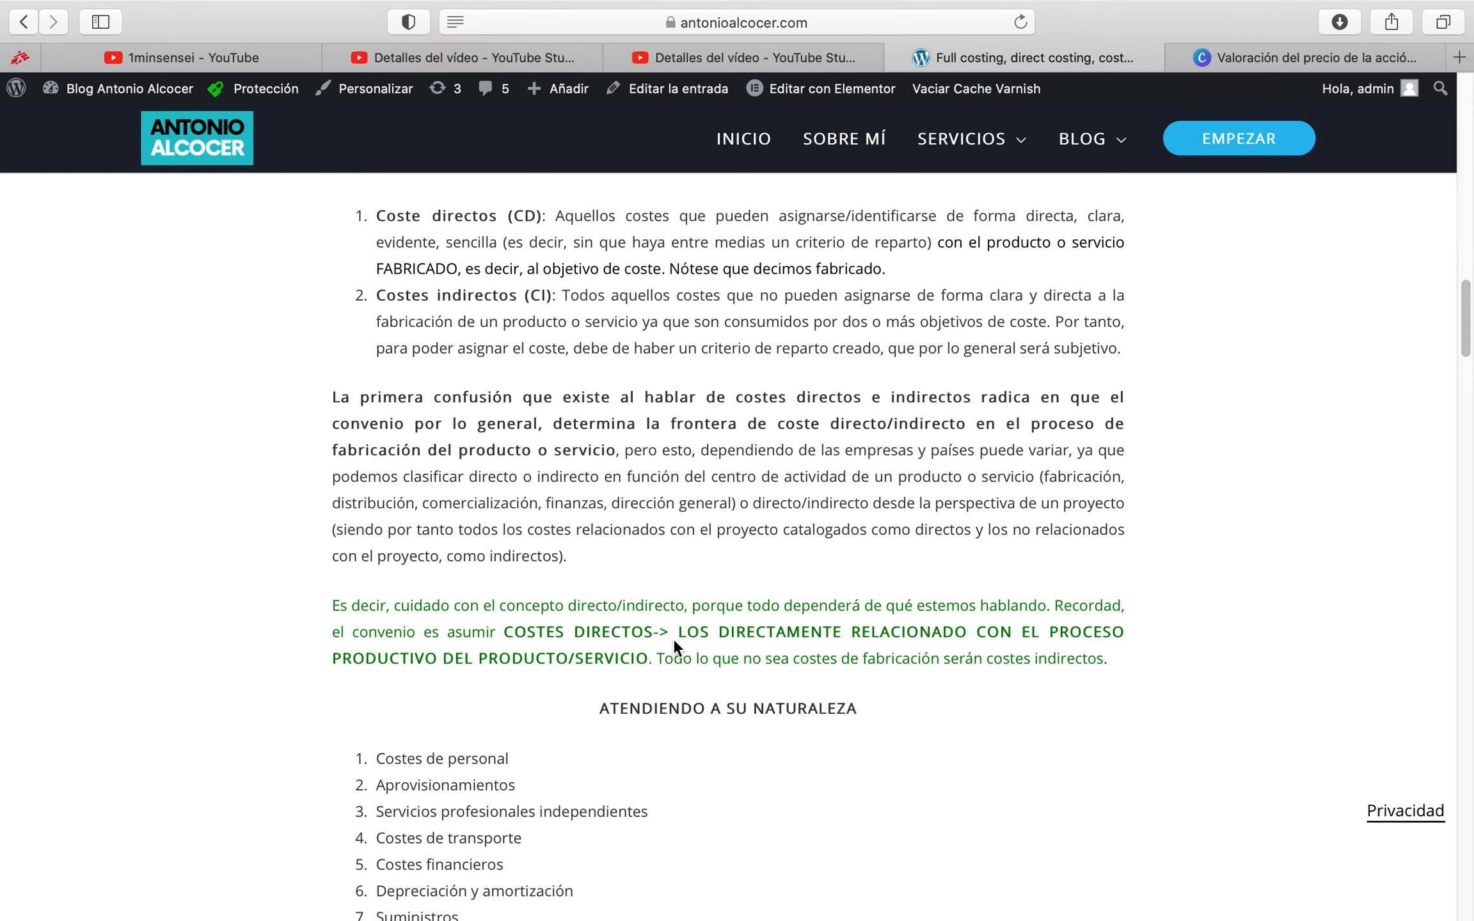
scroll(674, 640, "down", 20)
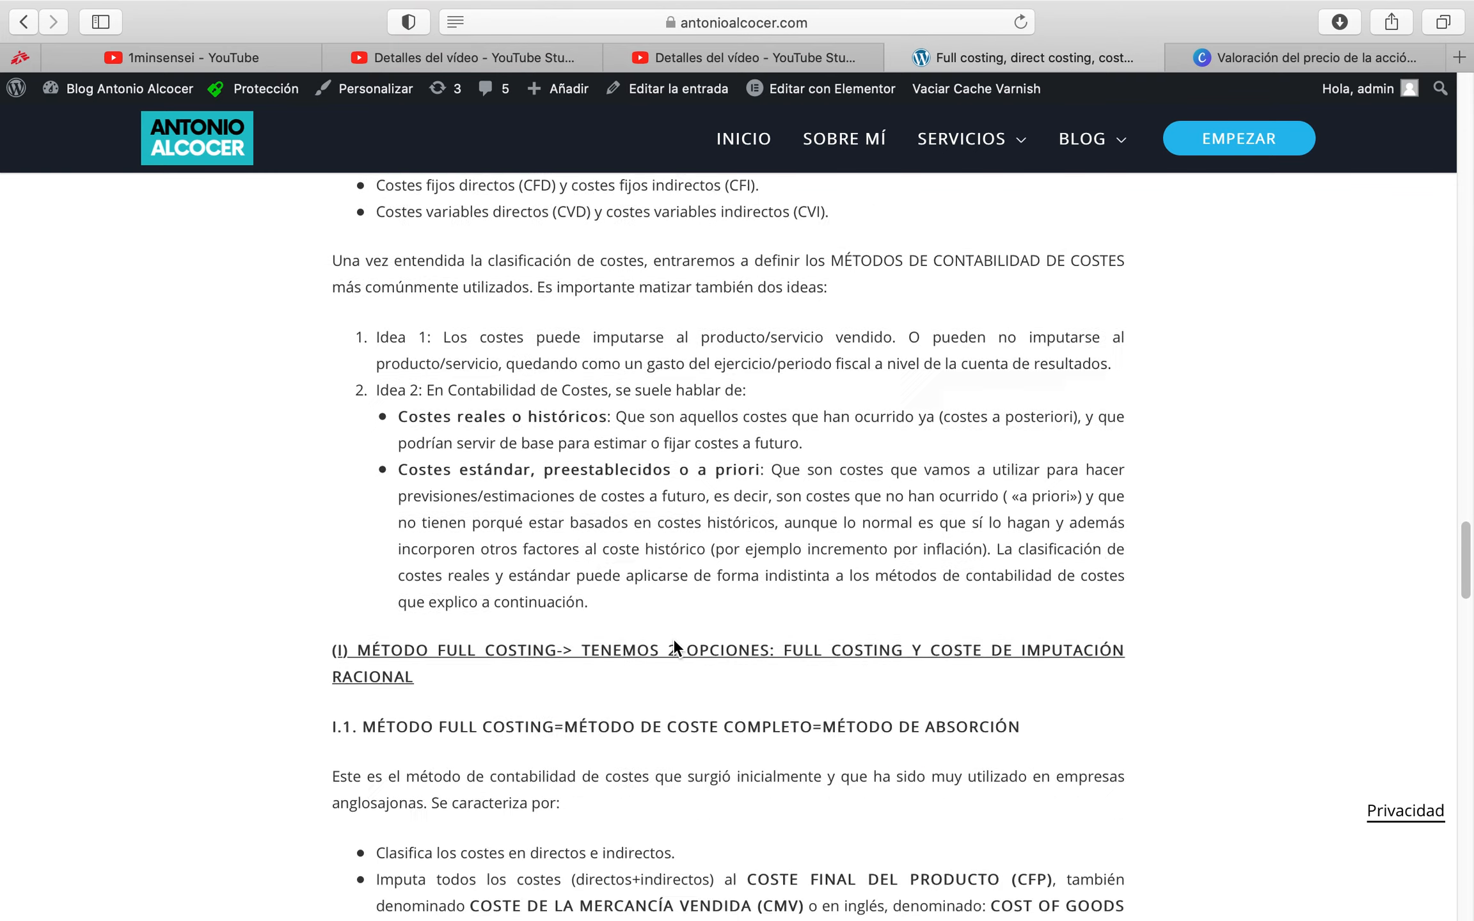
scroll(674, 640, "up", 20)
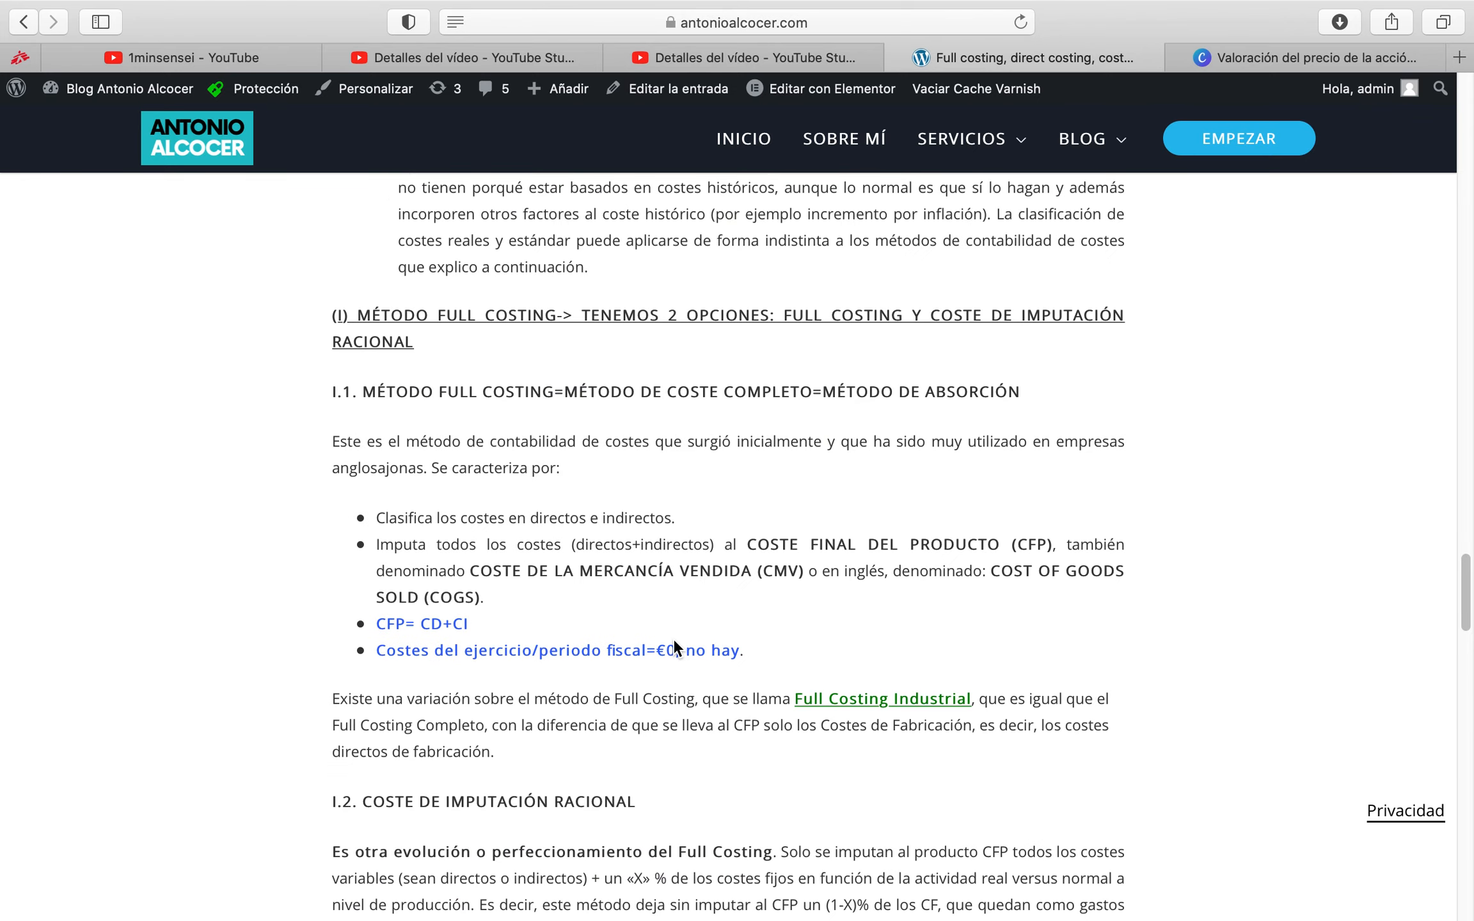
scroll(672, 638, "up", 6)
scroll(673, 638, "down", 8)
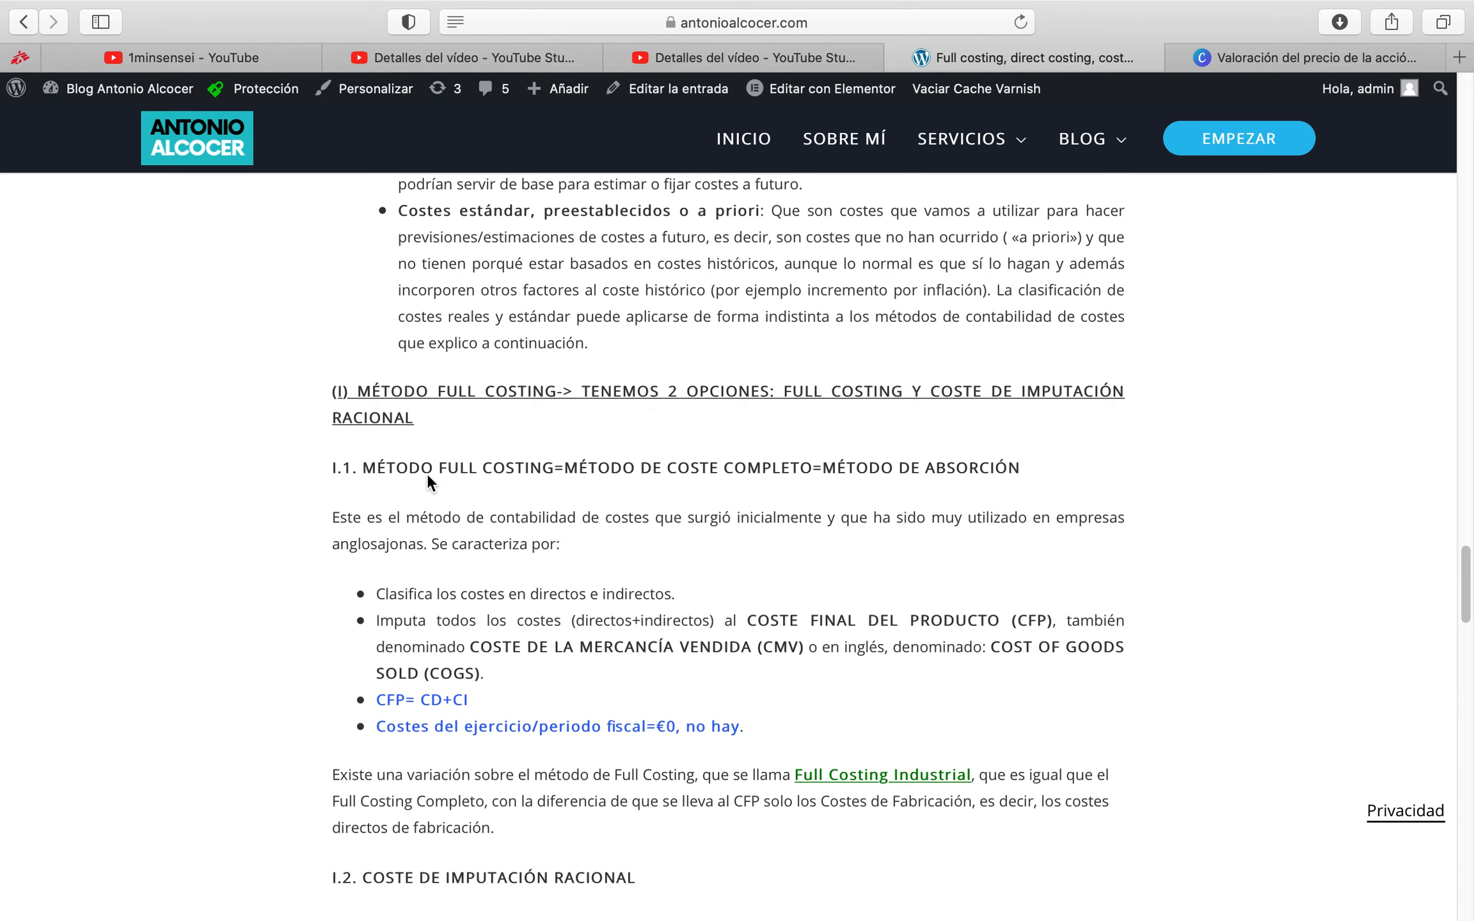
scroll(658, 618, "down", 5)
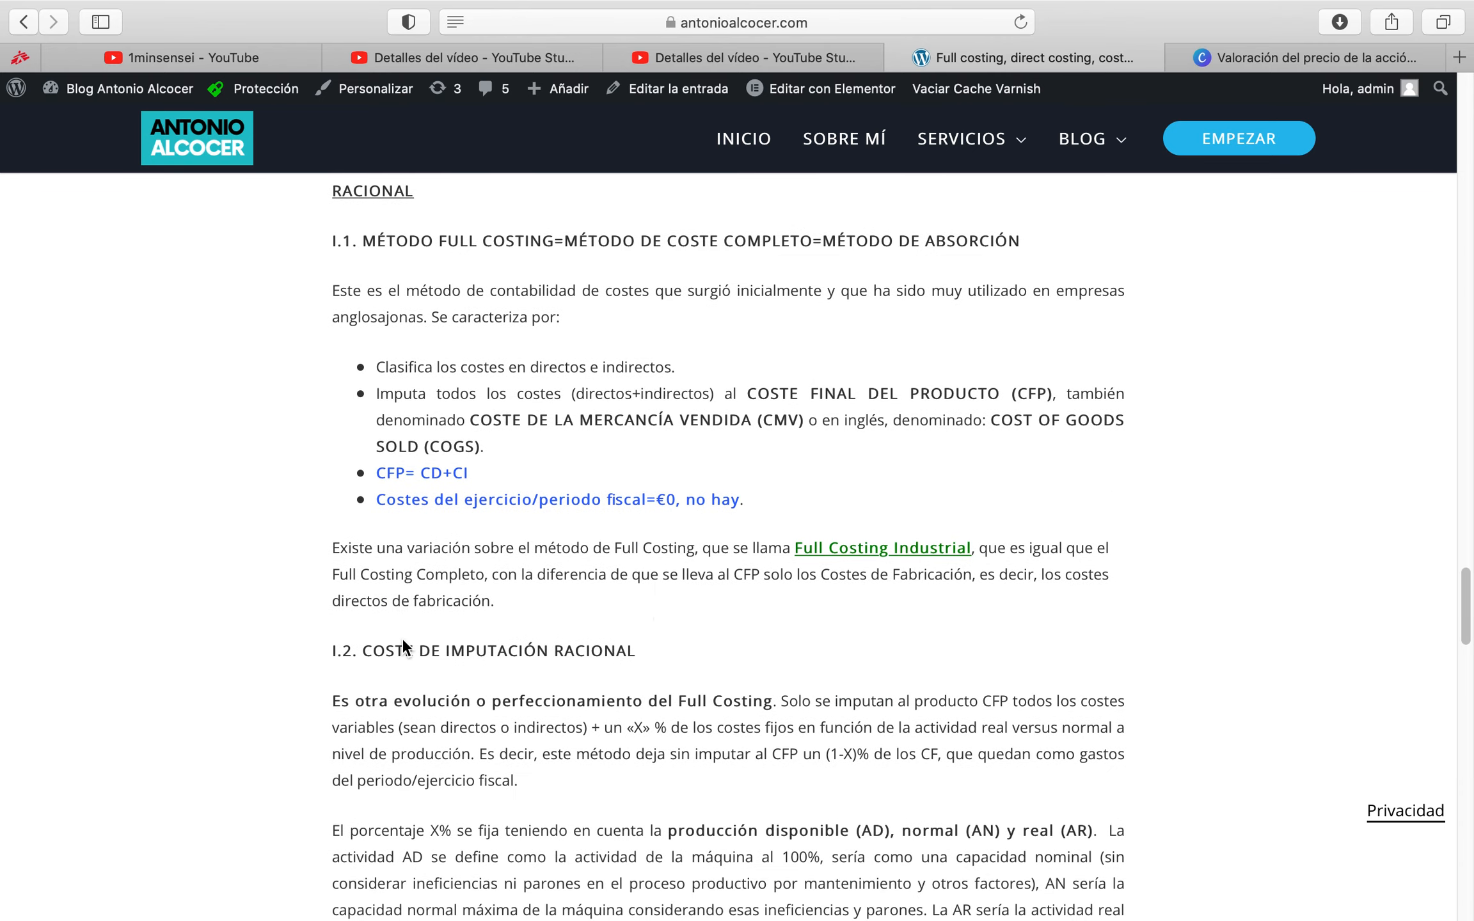
scroll(633, 672, "down", 12)
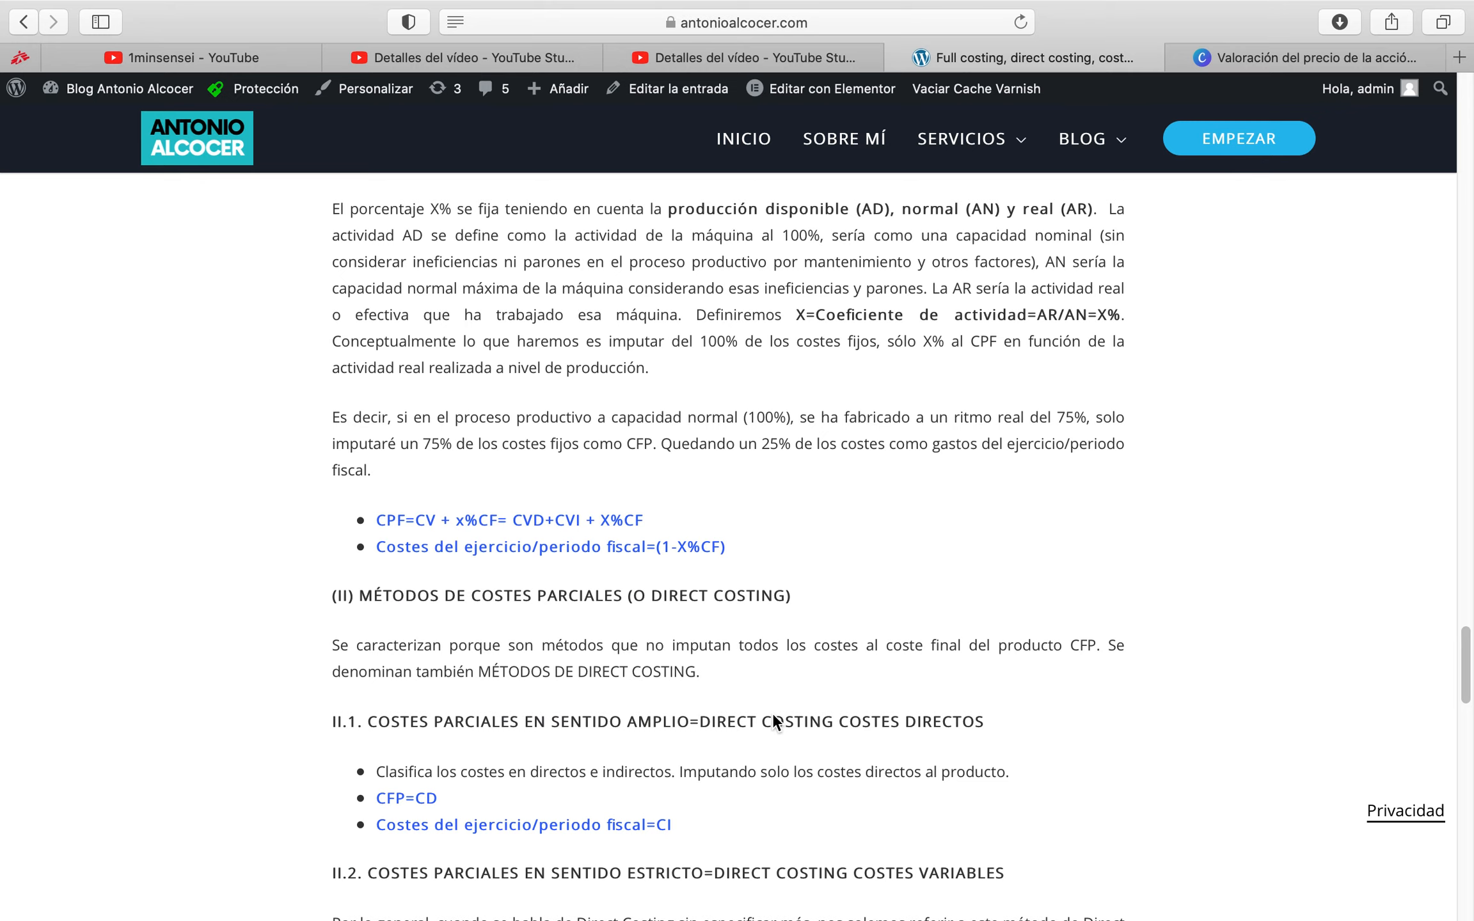
scroll(774, 720, "down", 7)
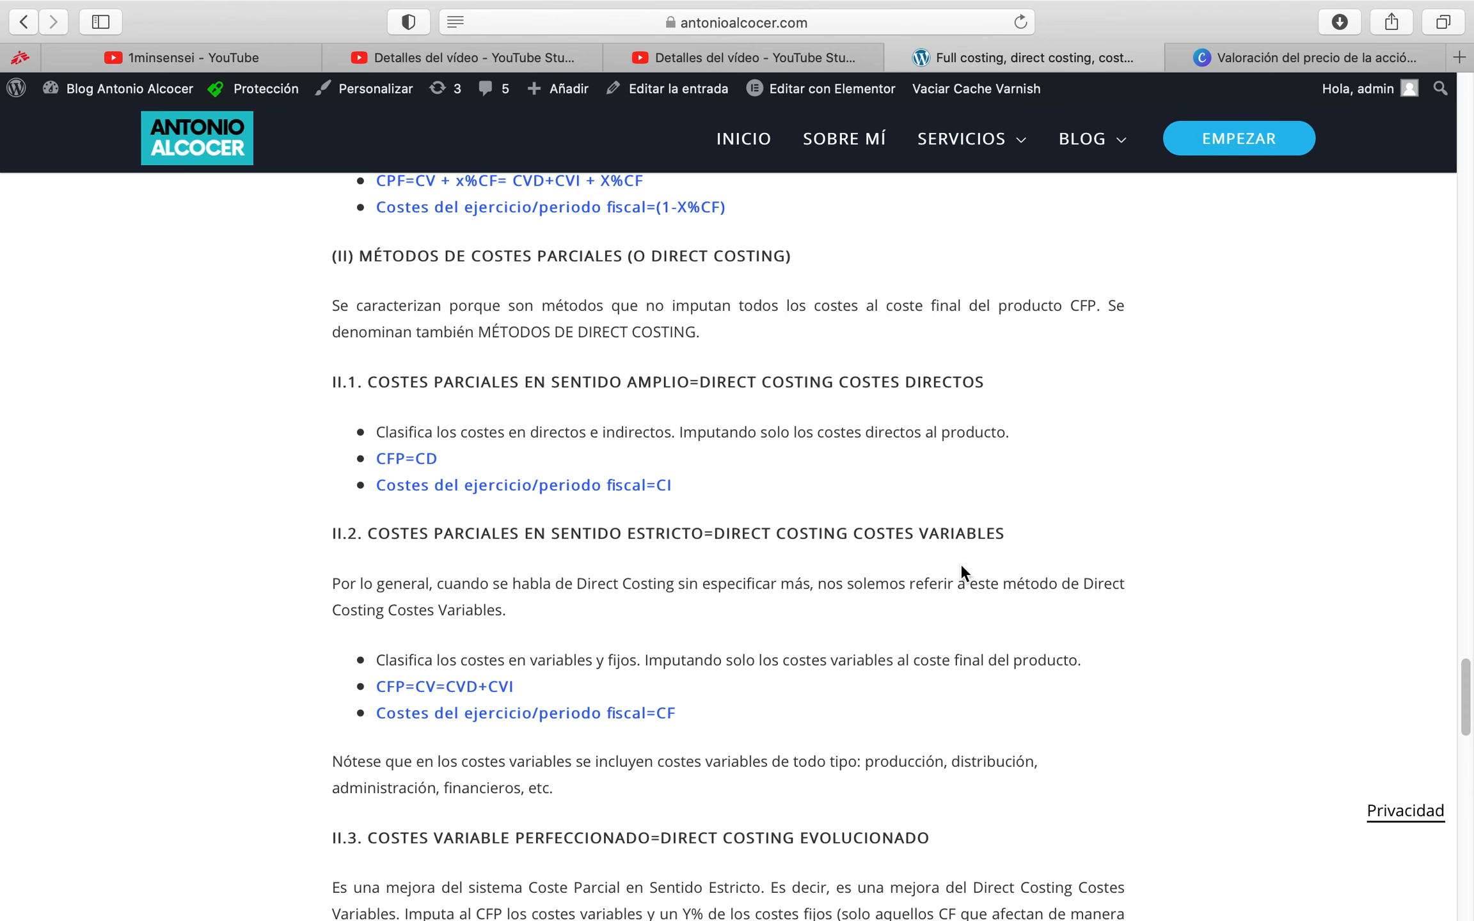
scroll(875, 575, "down", 4)
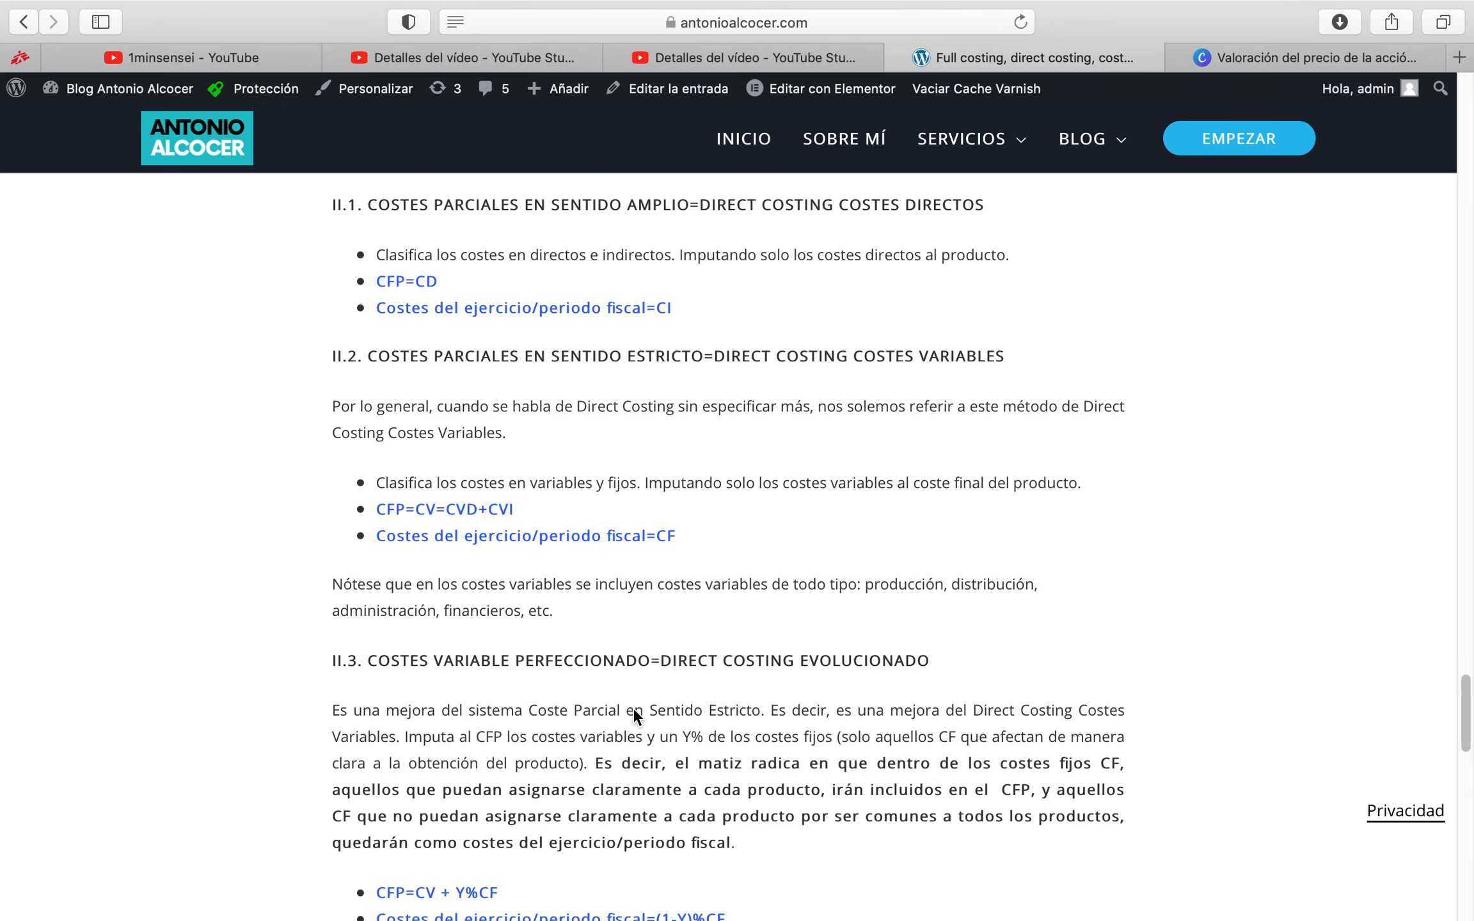
scroll(661, 710, "down", 11)
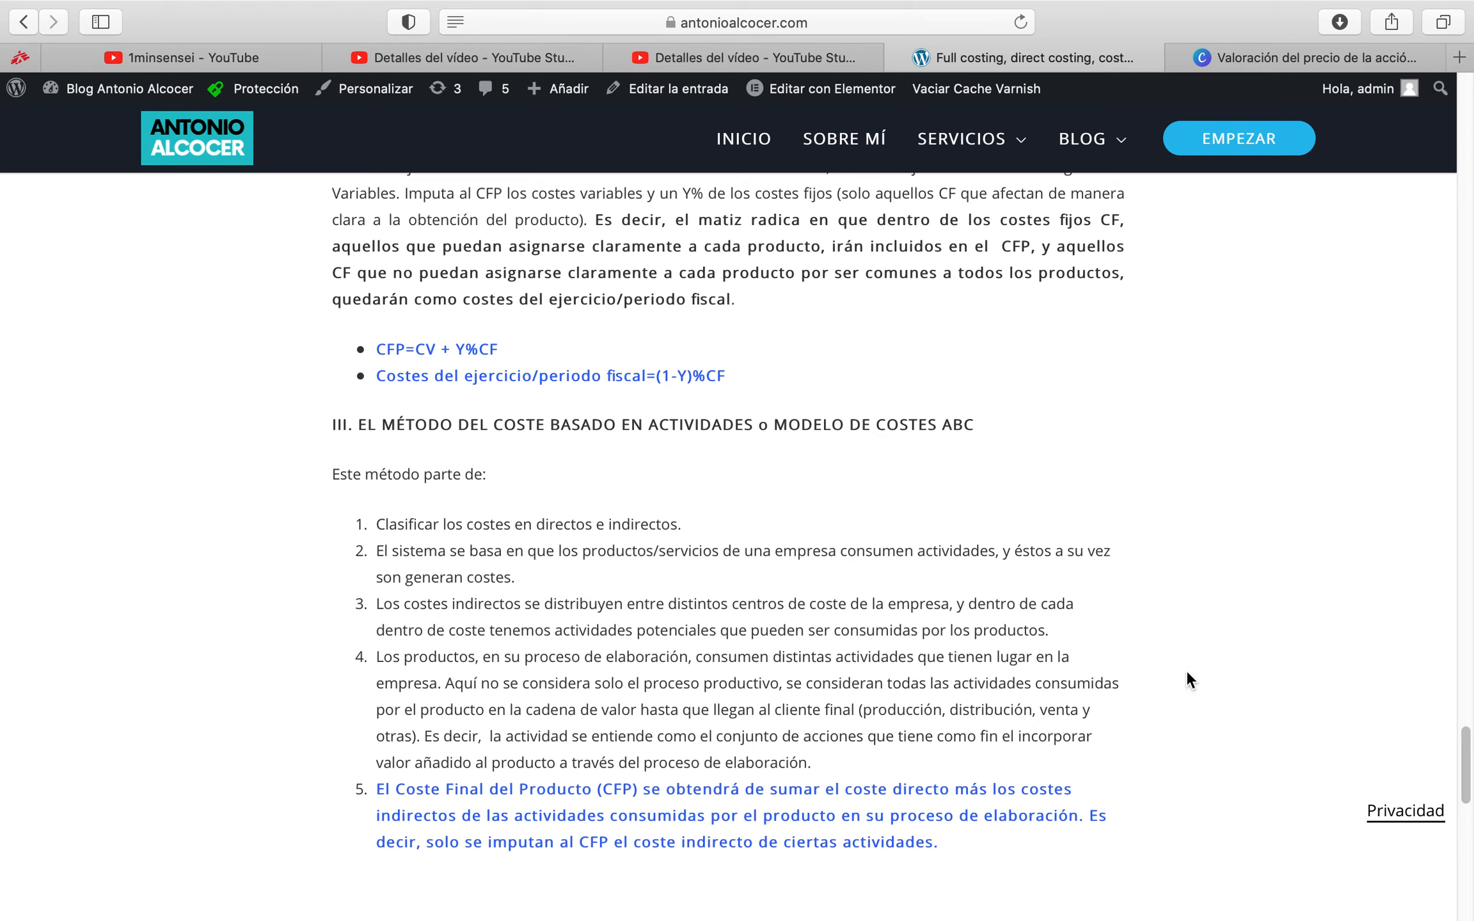
Switch to the Excel workbook DATOS_MÉTODOS DE COSTES and review the two asset concepts in the CAPEX sheet's investment plan
mouse_move(673, 920)
left_click(1093, 907)
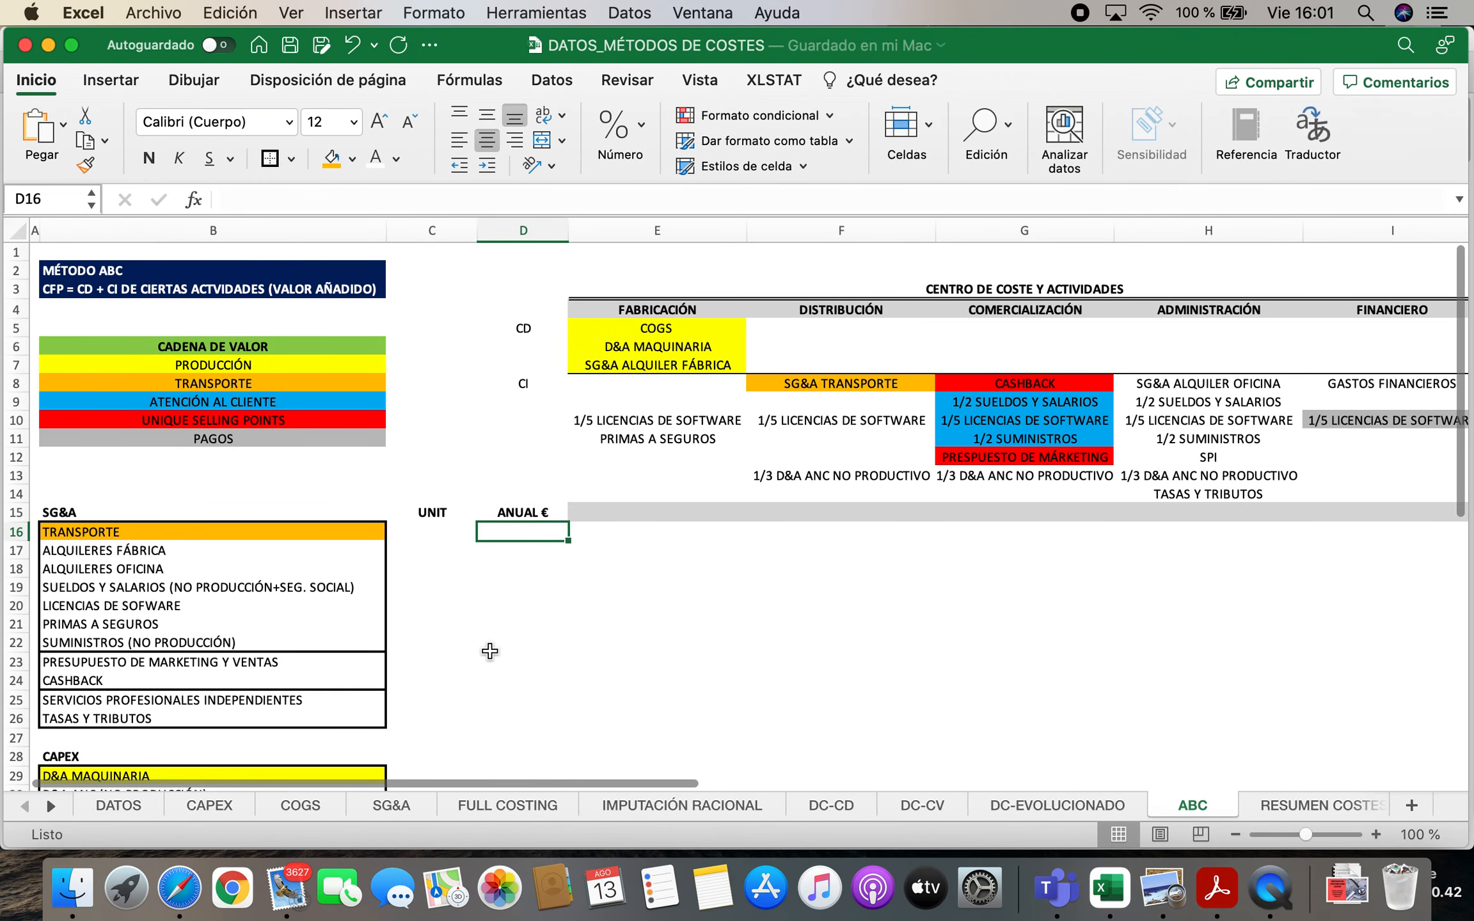
left_click(208, 806)
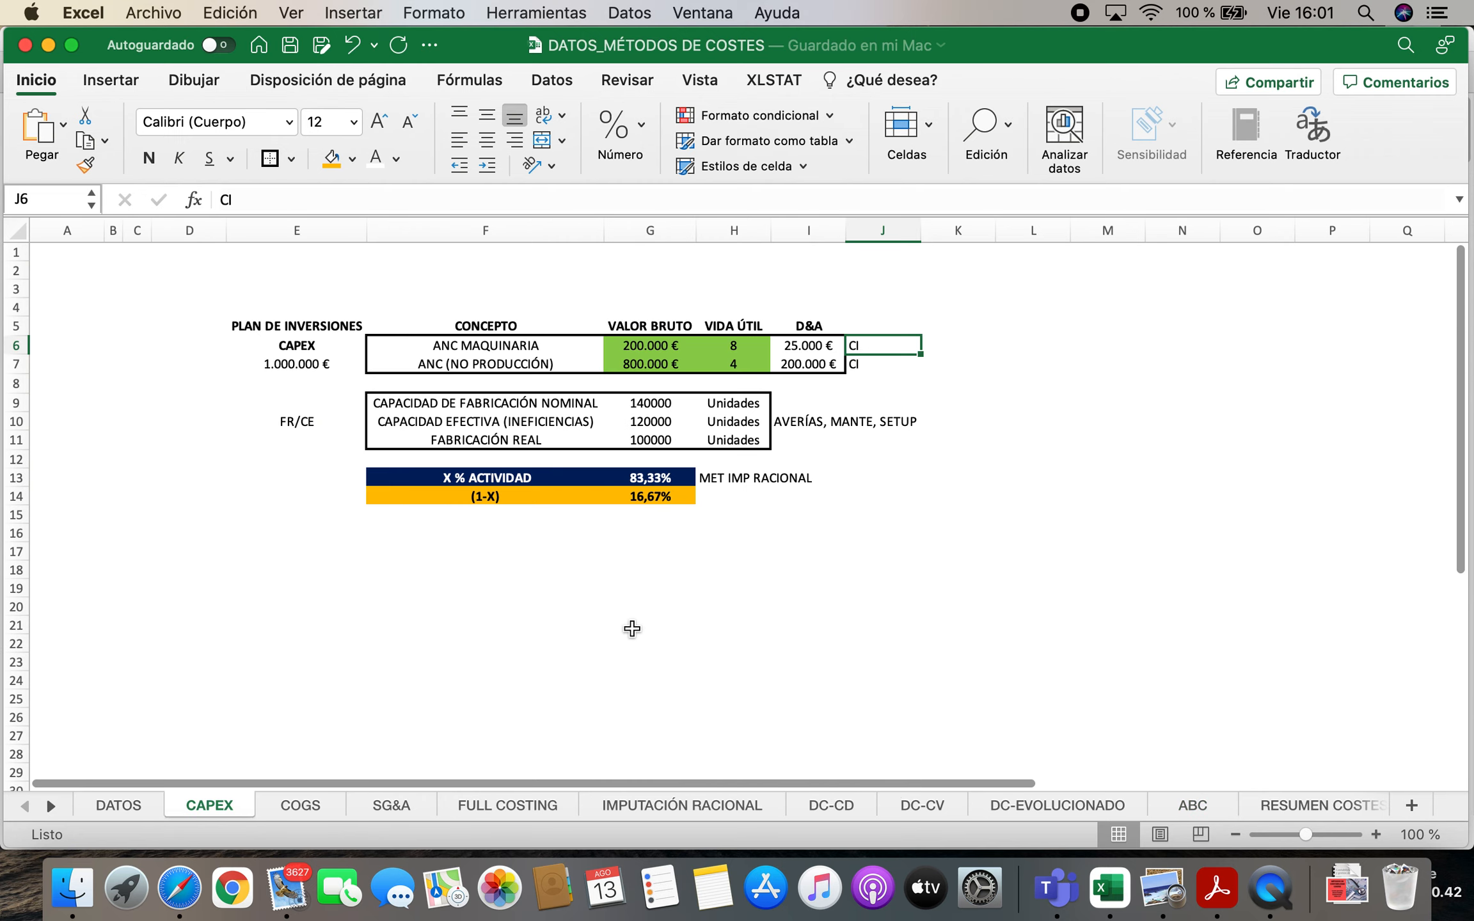
left_click_drag(489, 345, 489, 360)
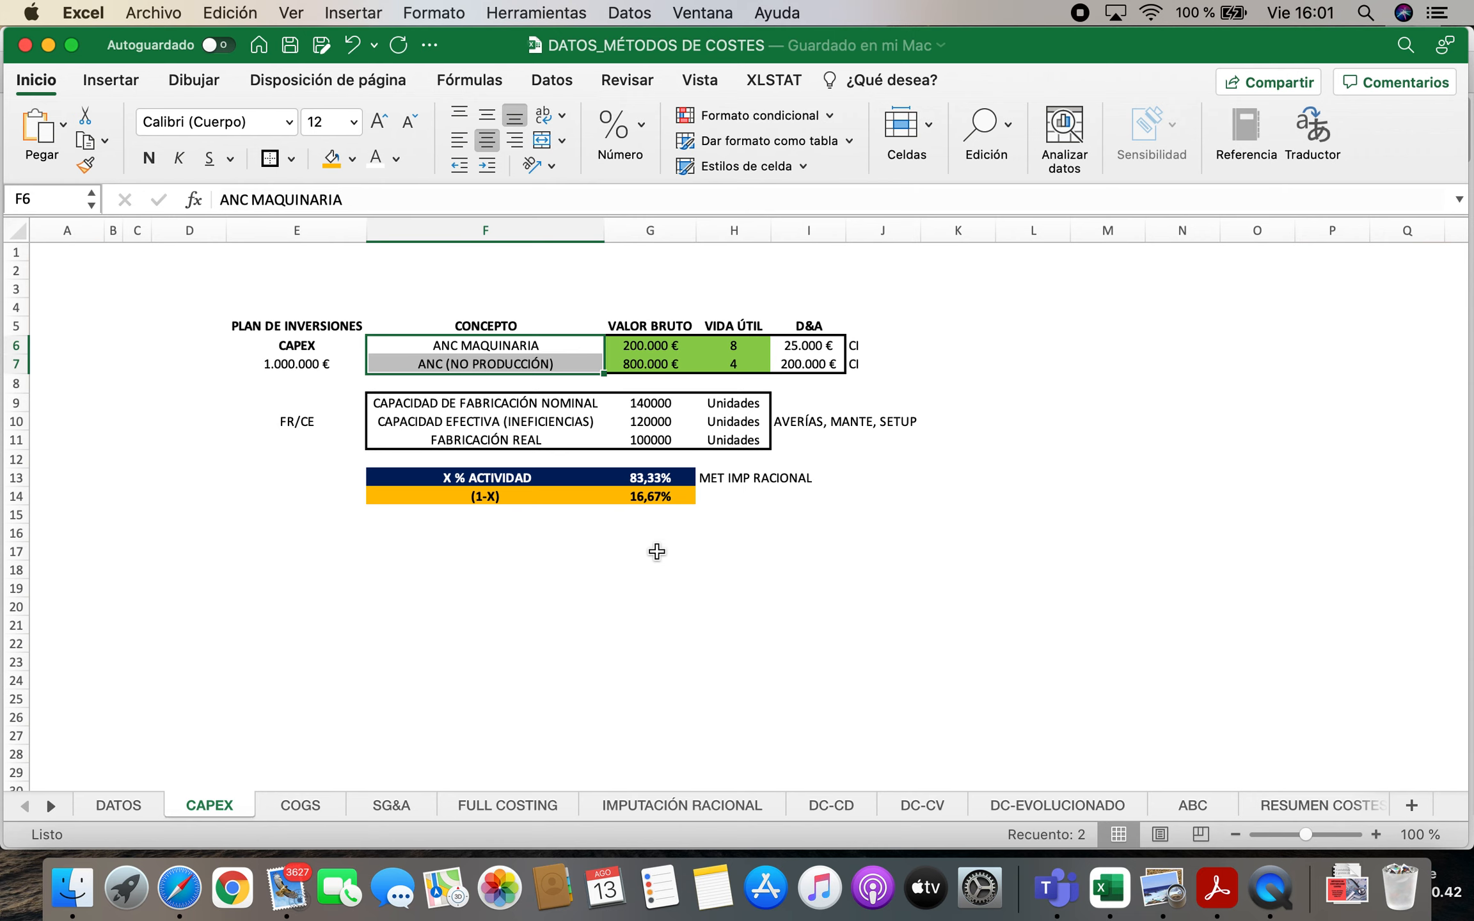
Examine the raw material, operator and machinery items on the COGS sheet, including maintenance, electricity consumption and machine purchase
left_click(300, 805)
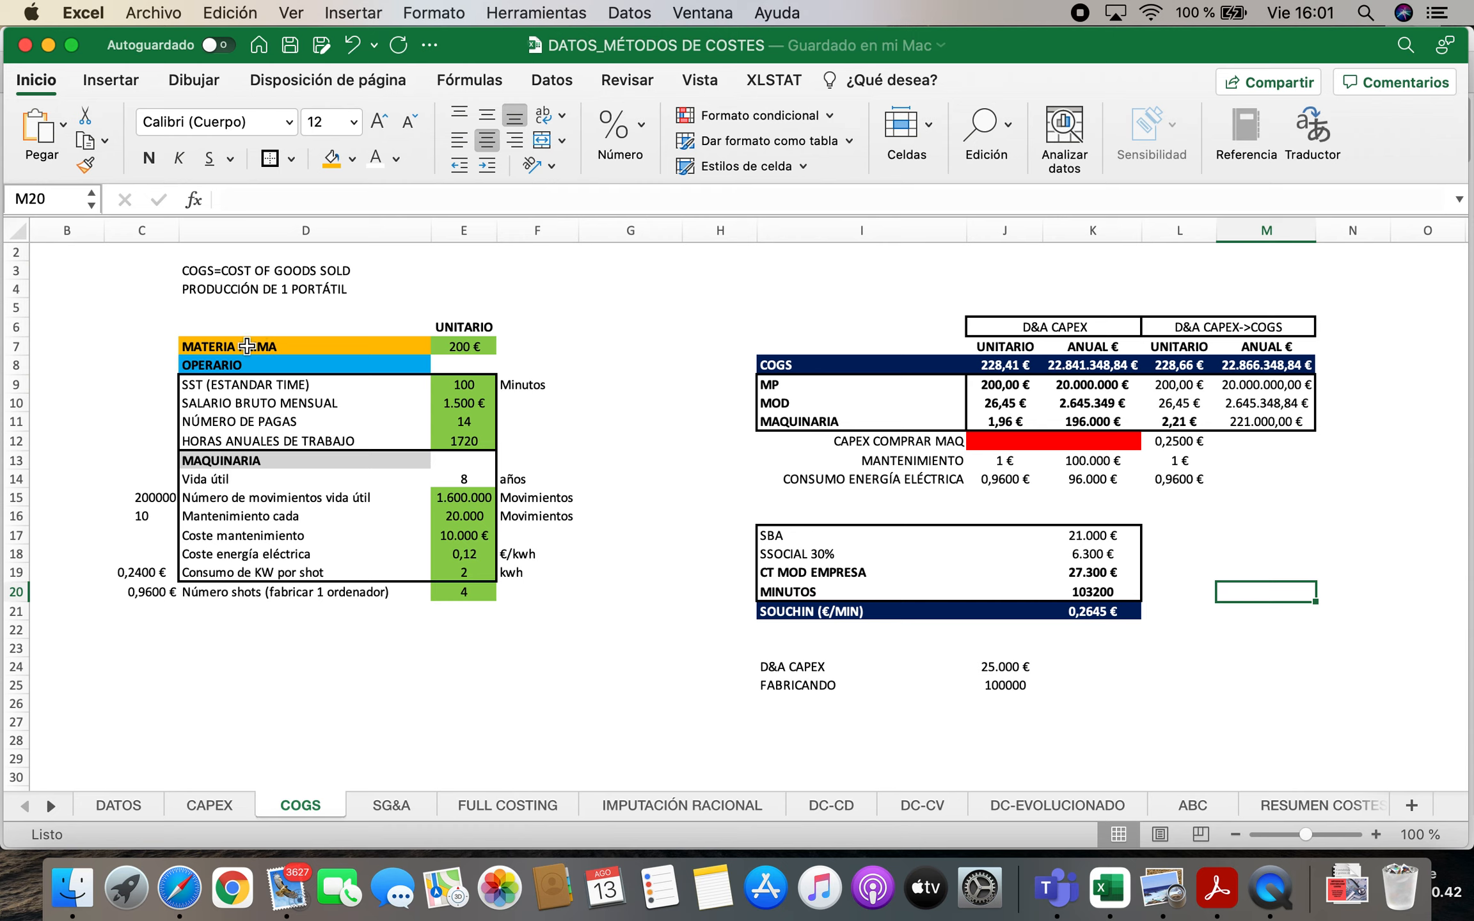
left_click(243, 347)
left_click(241, 368)
left_click(238, 465)
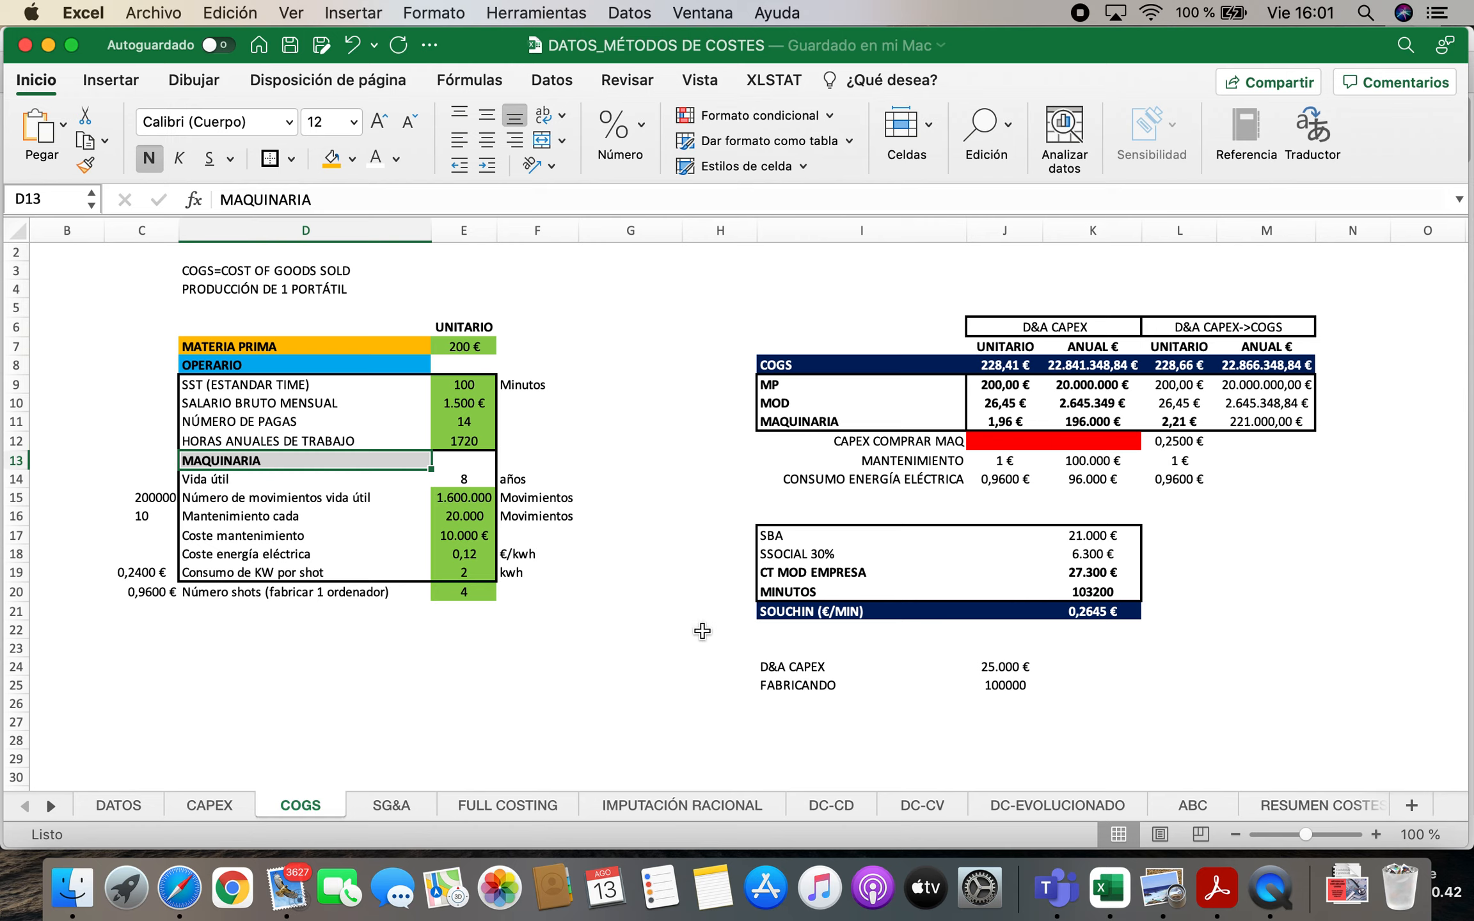
left_click(936, 463)
left_click(902, 484)
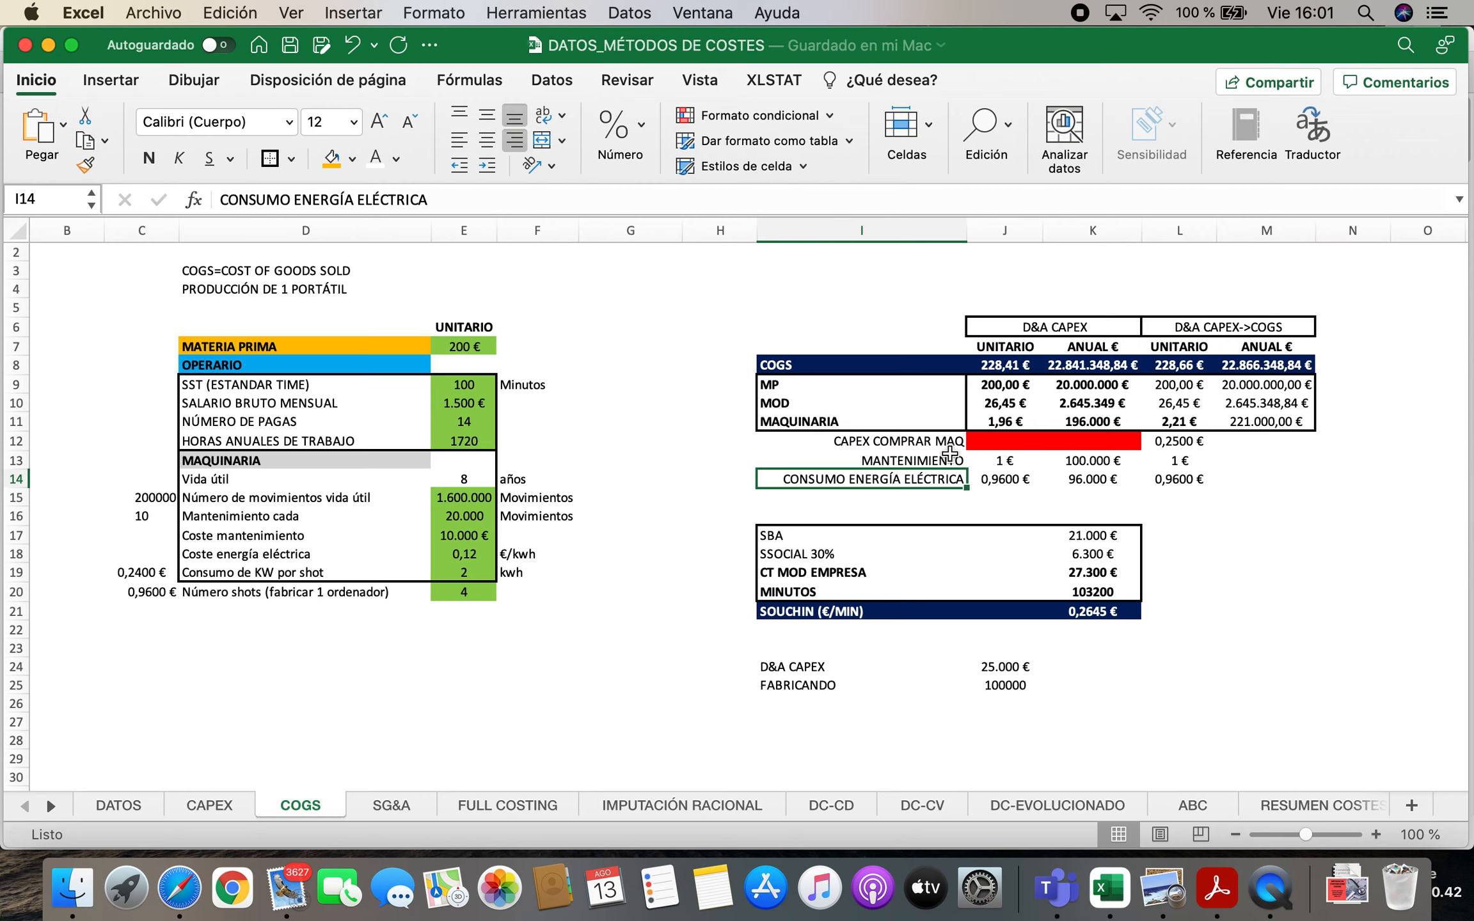
left_click(933, 444)
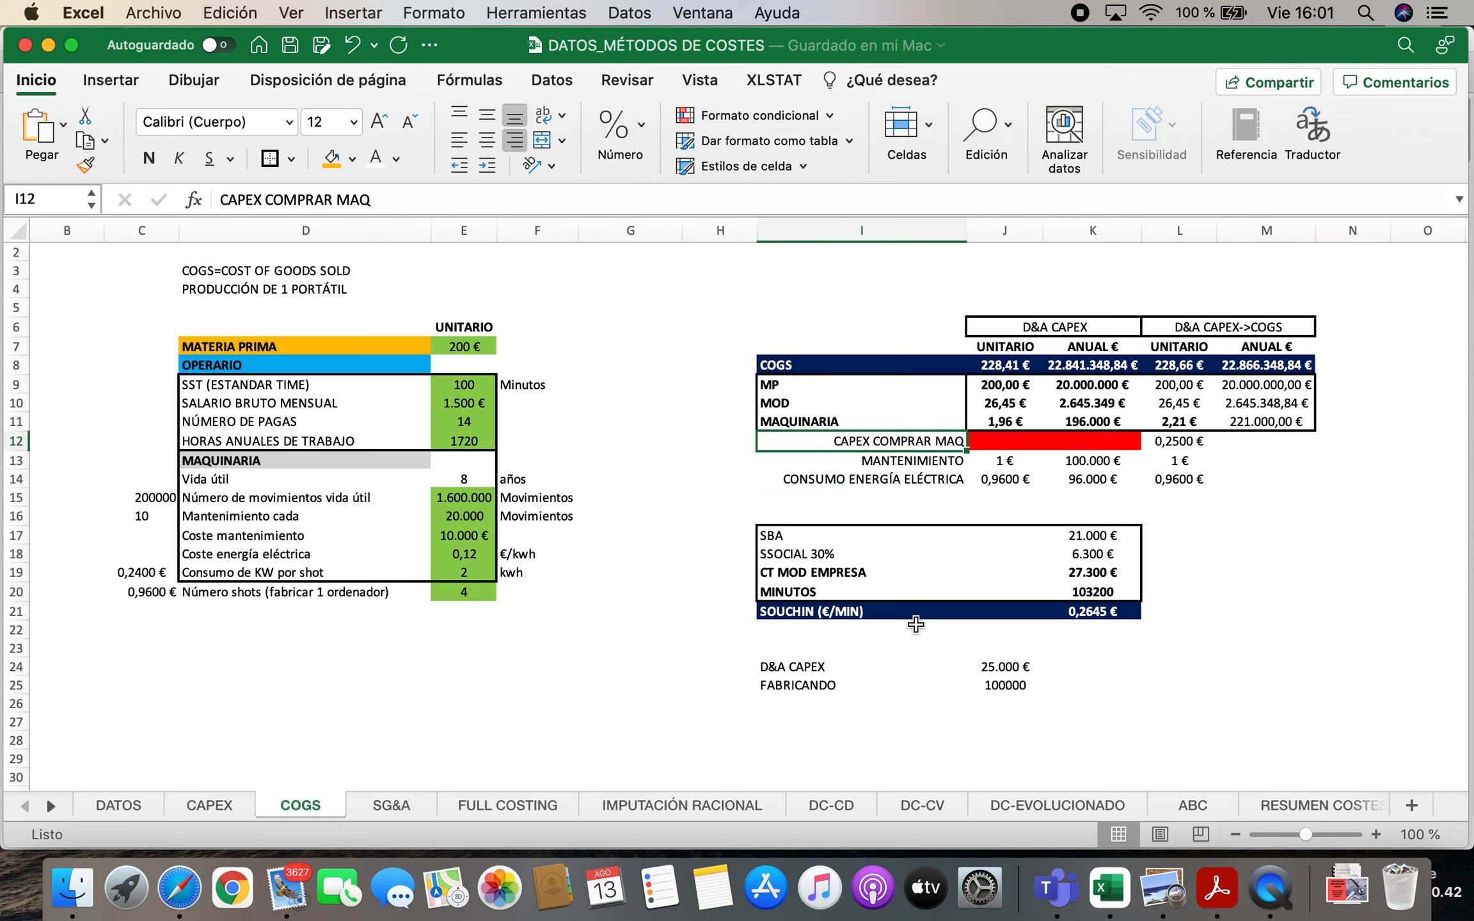
Check the machinery's D&A formula on the CAPEX sheet and review the expense list on the SG&A sheet
left_click(212, 806)
left_click(836, 345)
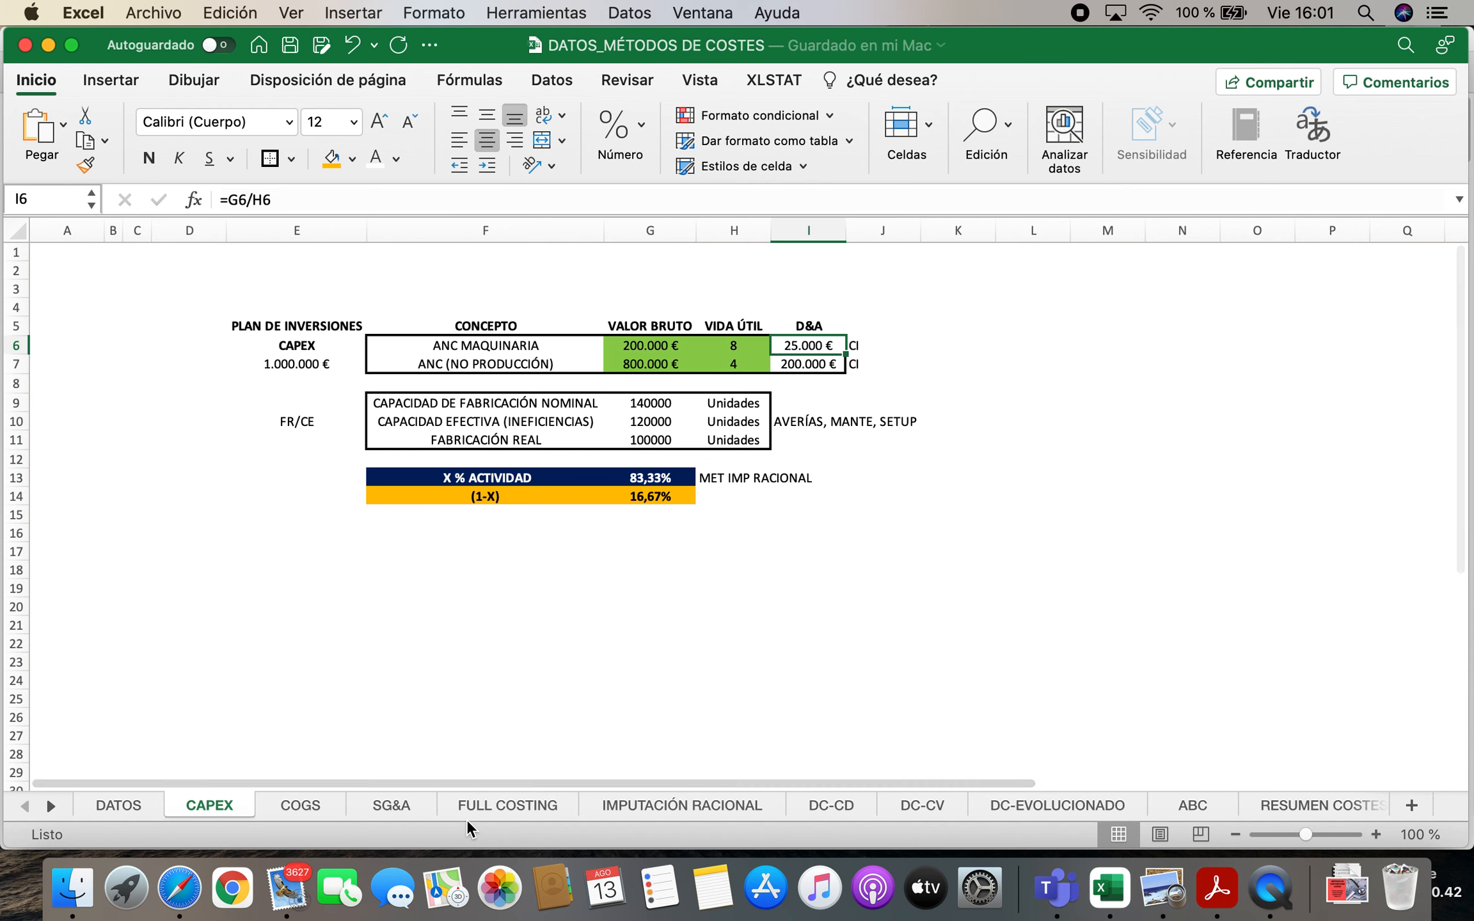
left_click(388, 805)
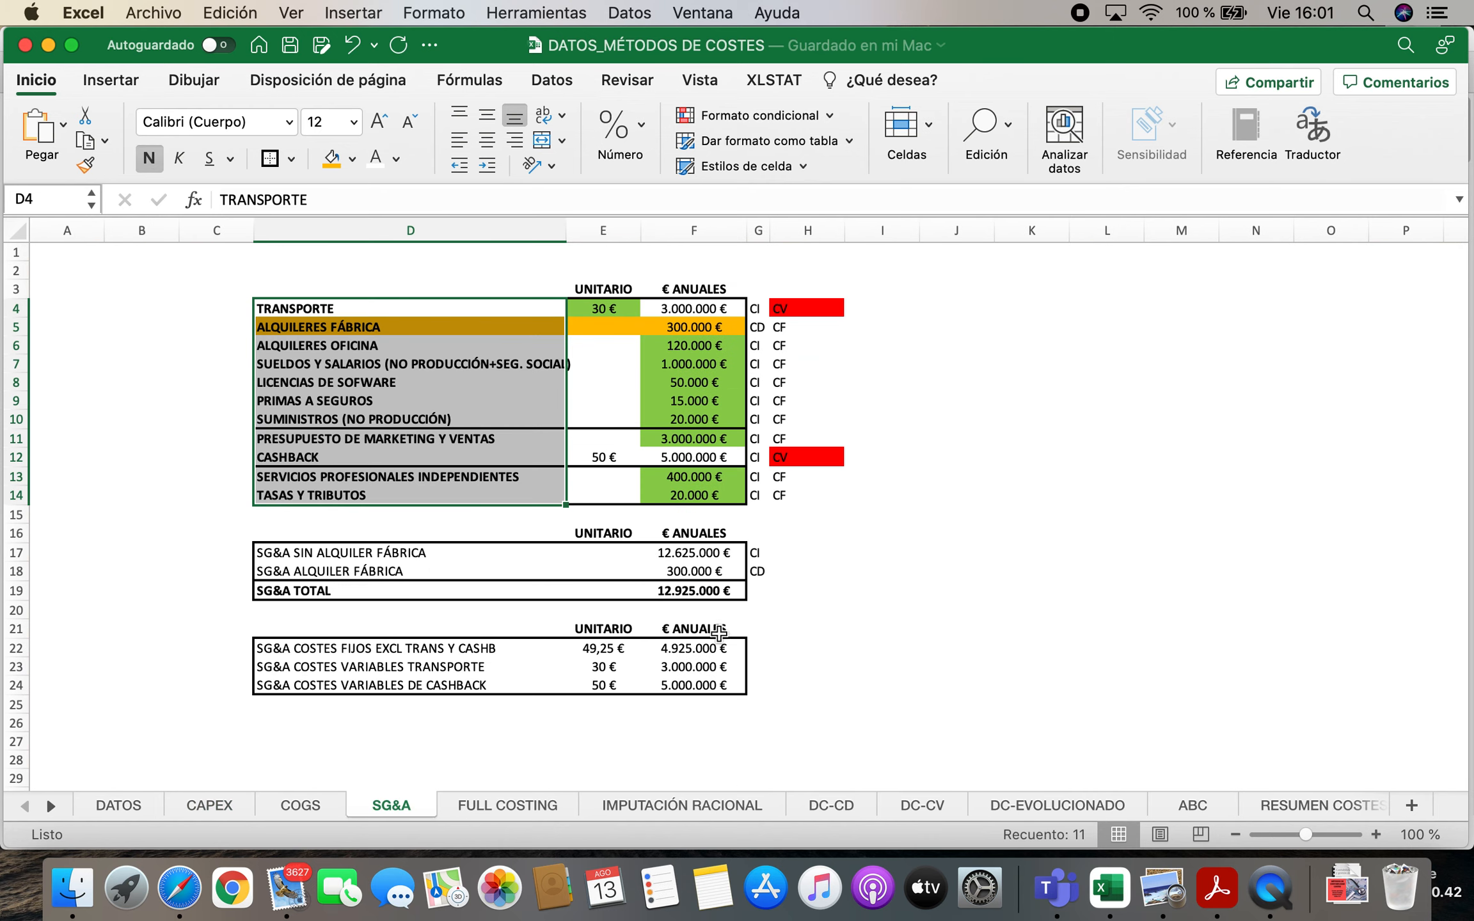
left_click(1021, 474)
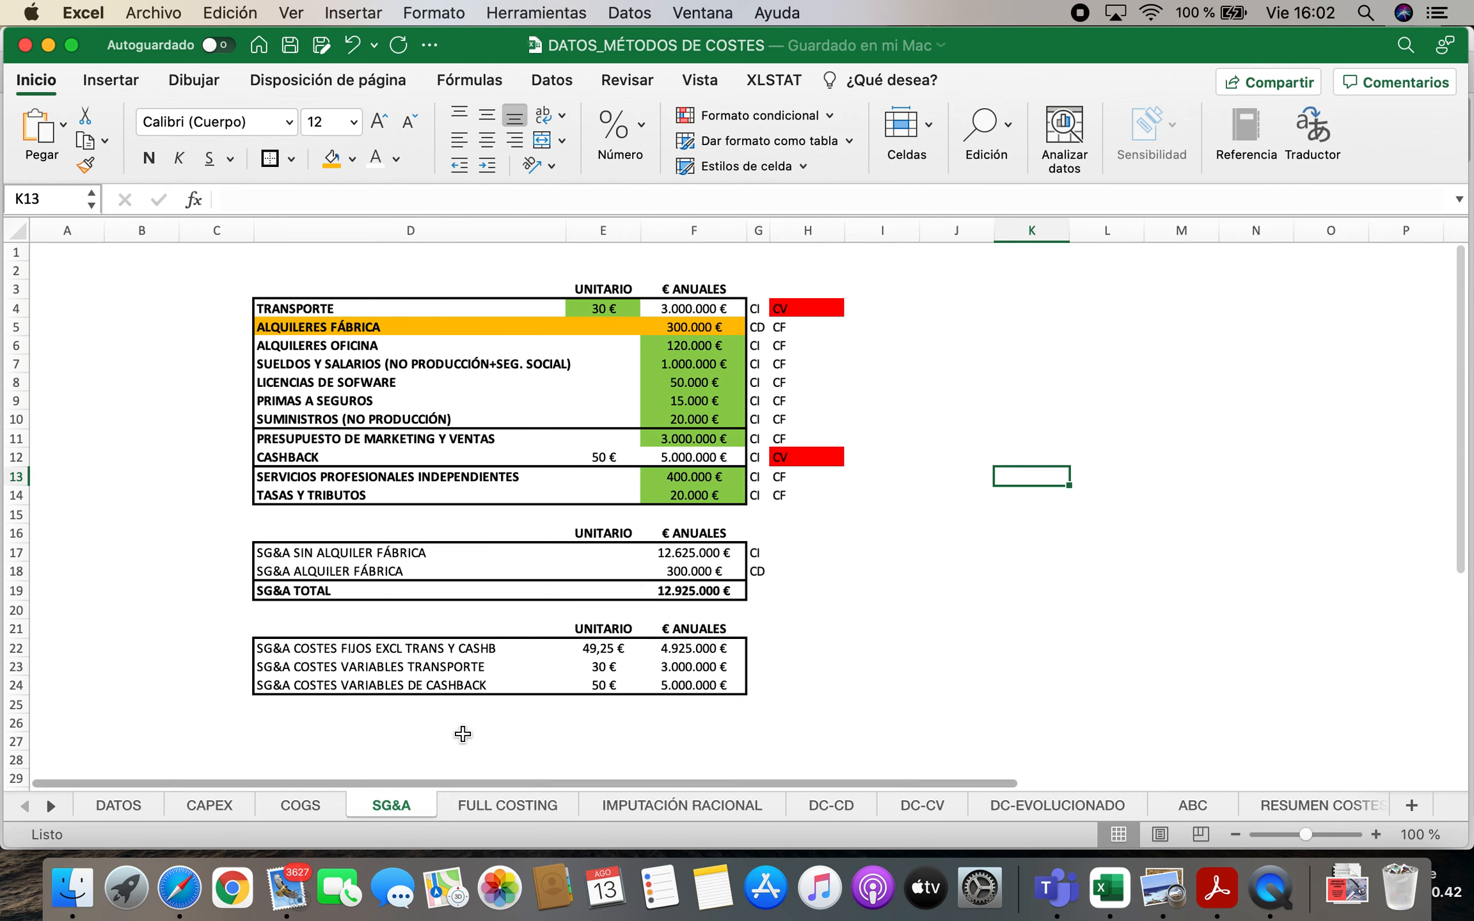
Review the GASTOS FINANCIEROS entry and its amount on the DATOS sheet
left_click(140, 803)
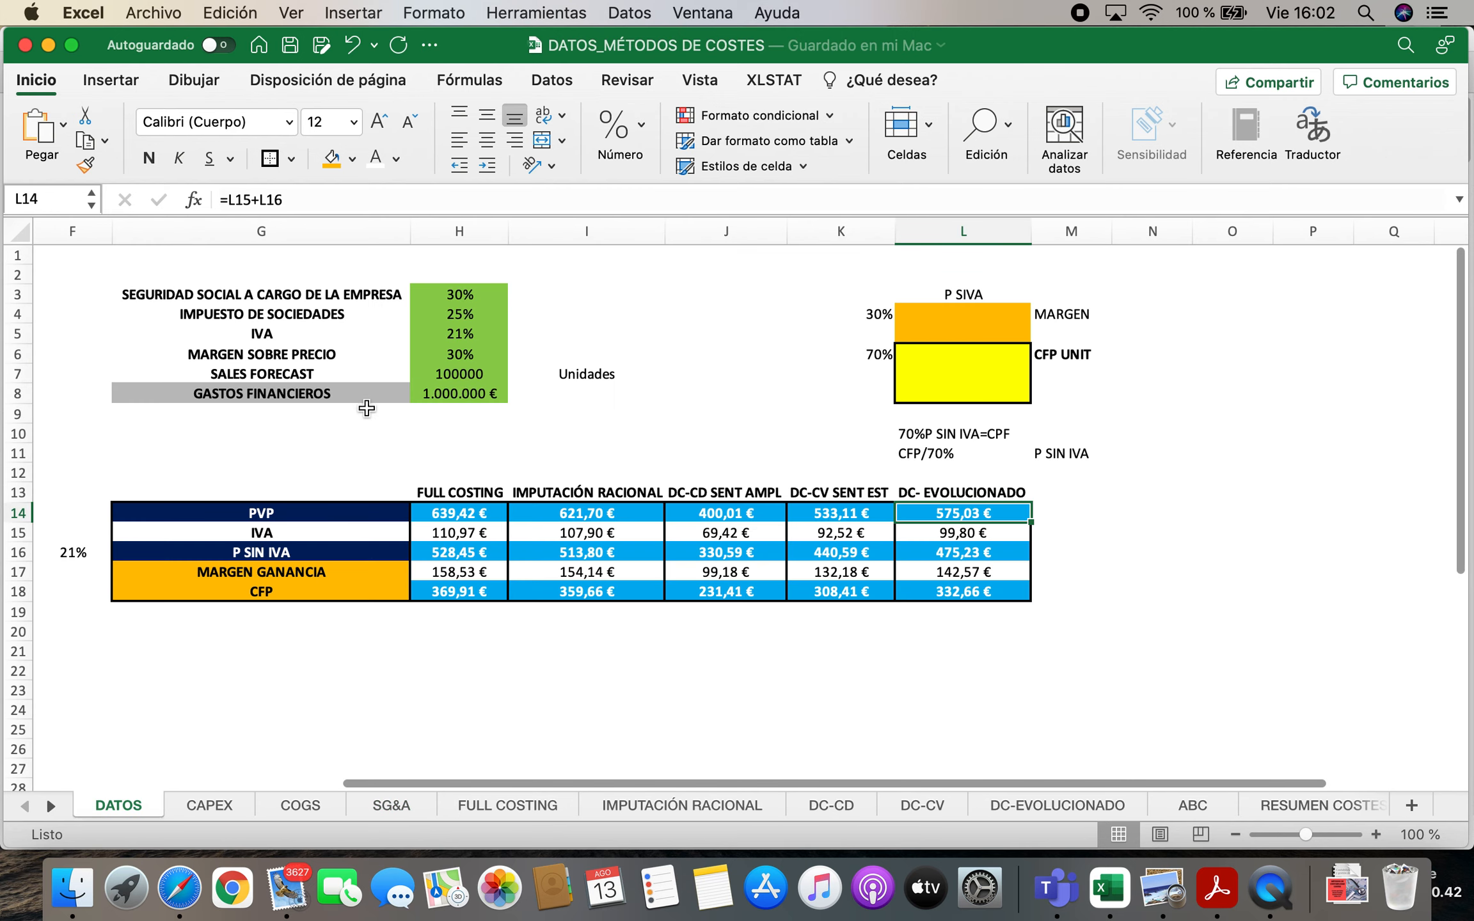
left_click(283, 400)
left_click(477, 403)
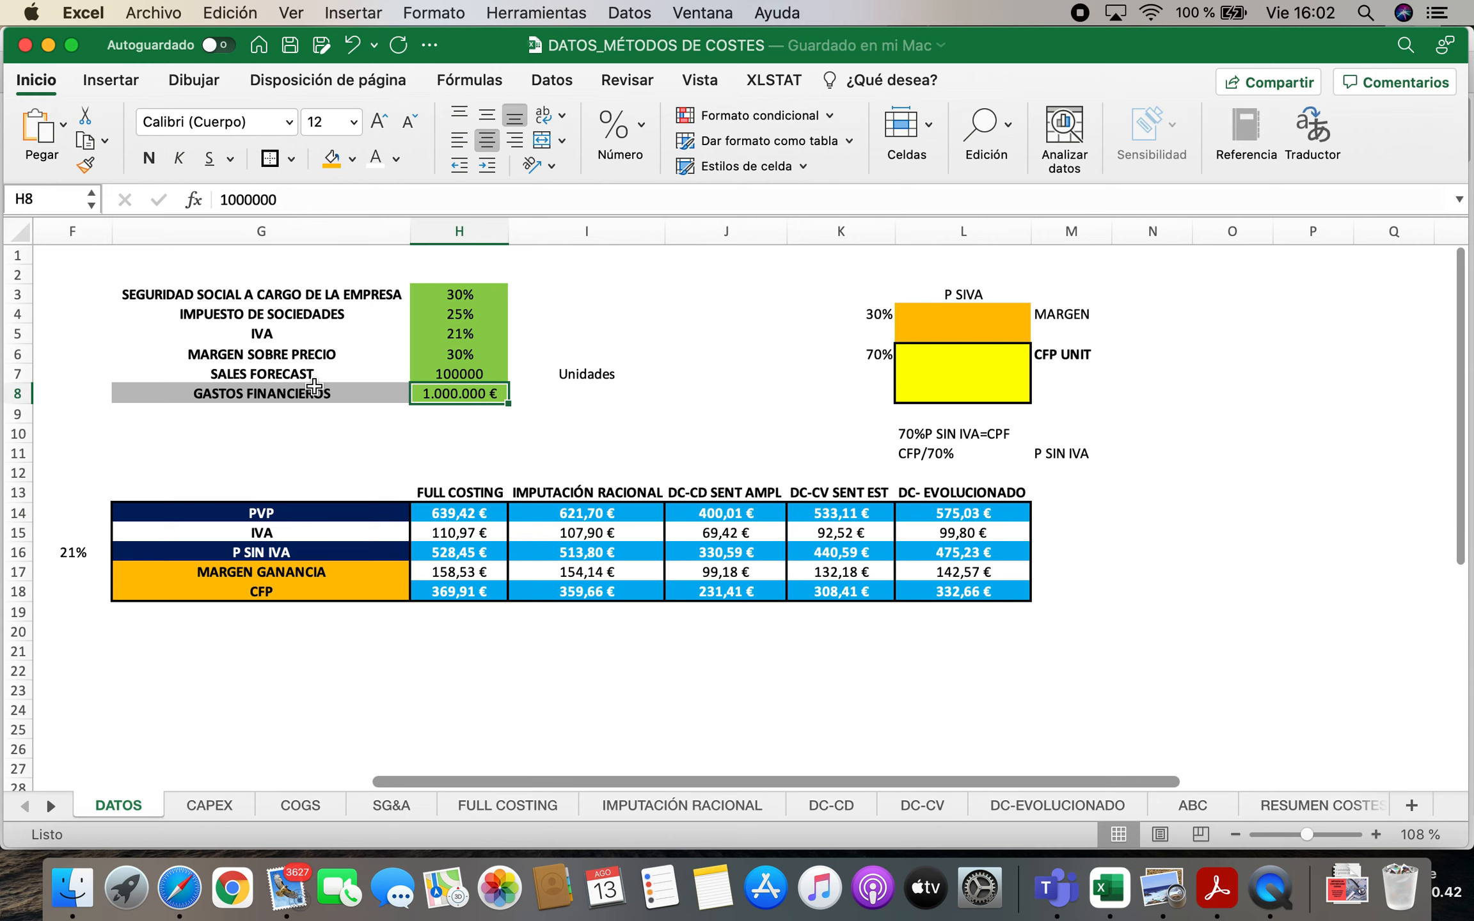
key("Left")
Check the useful lives of both assets on the CAPEX sheet, and revisit the COGS and SG&A sheets
left_click(231, 807)
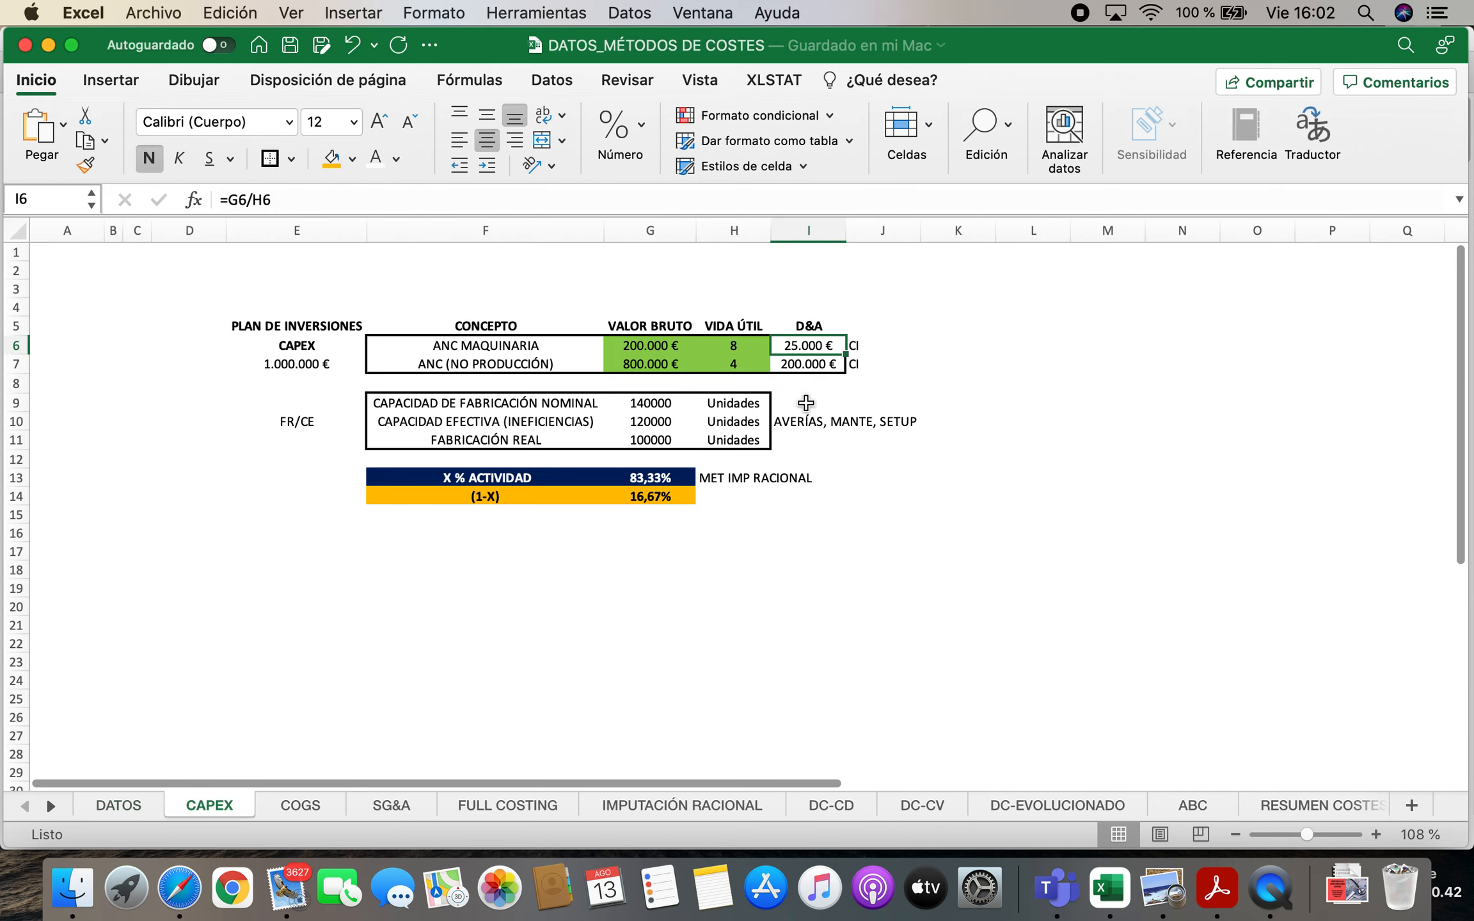
key("Left")
key("shift+Down")
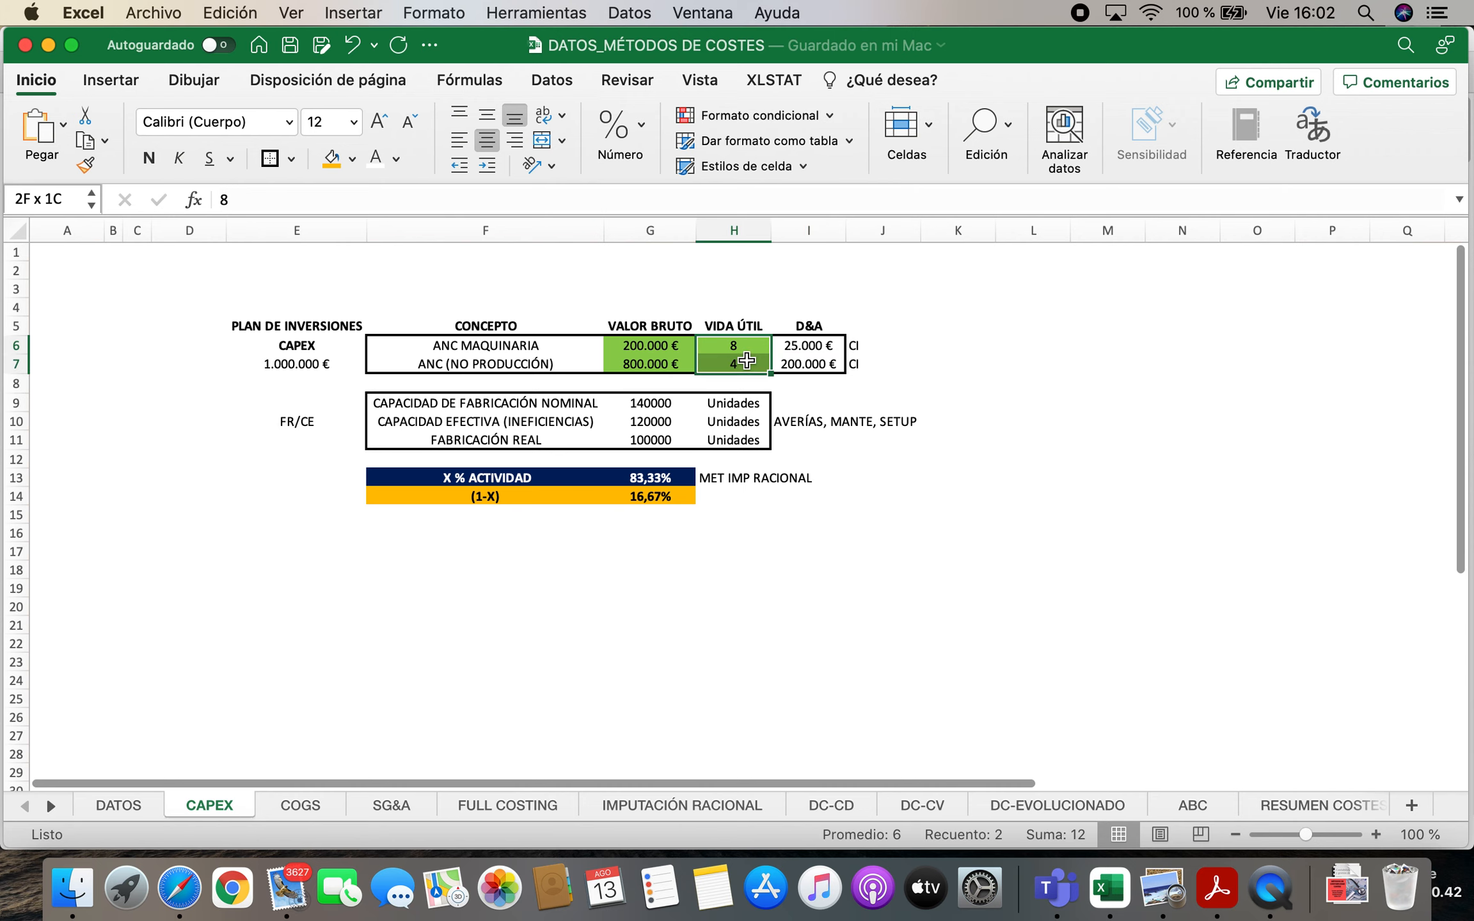
left_click(313, 805)
left_click(390, 805)
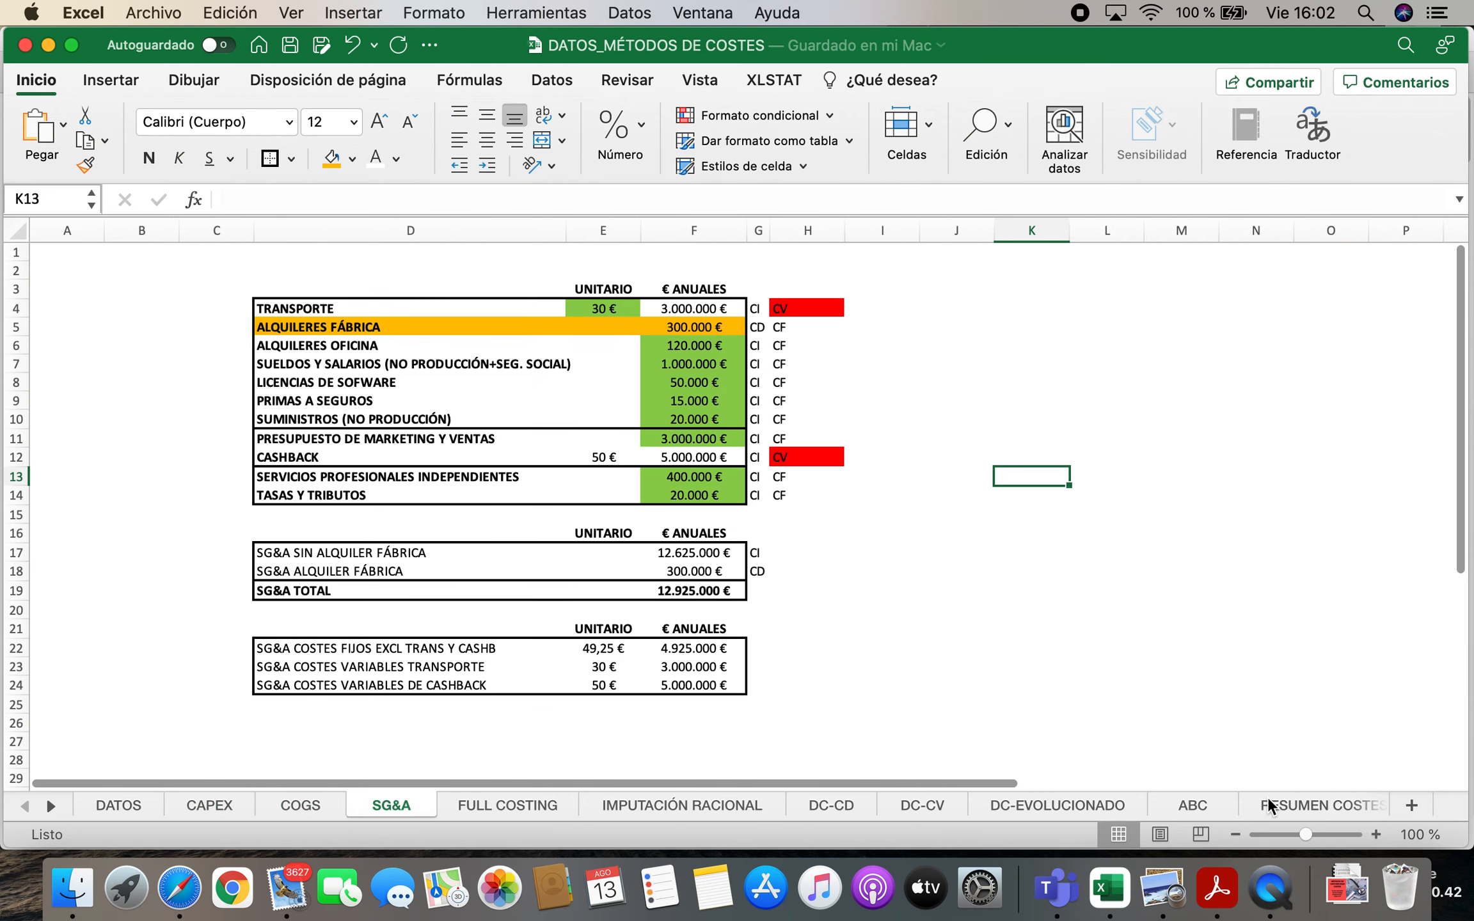
Examine the direct cost rows of the CENTRO DE COSTE Y ACTIVIDADES table on the ABC sheet
left_click(1190, 805)
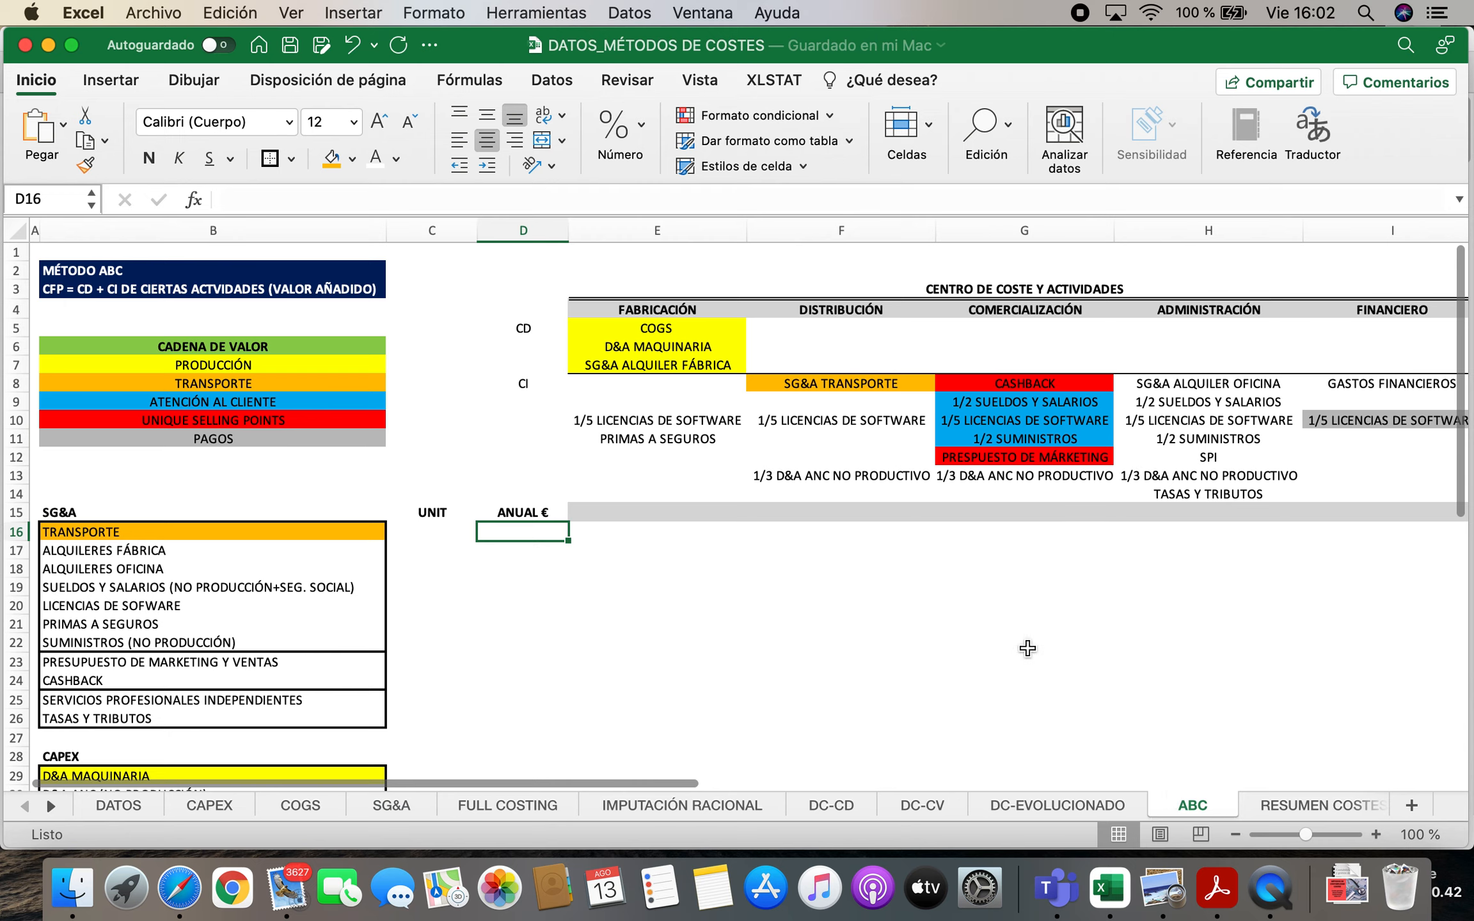
left_click(707, 348)
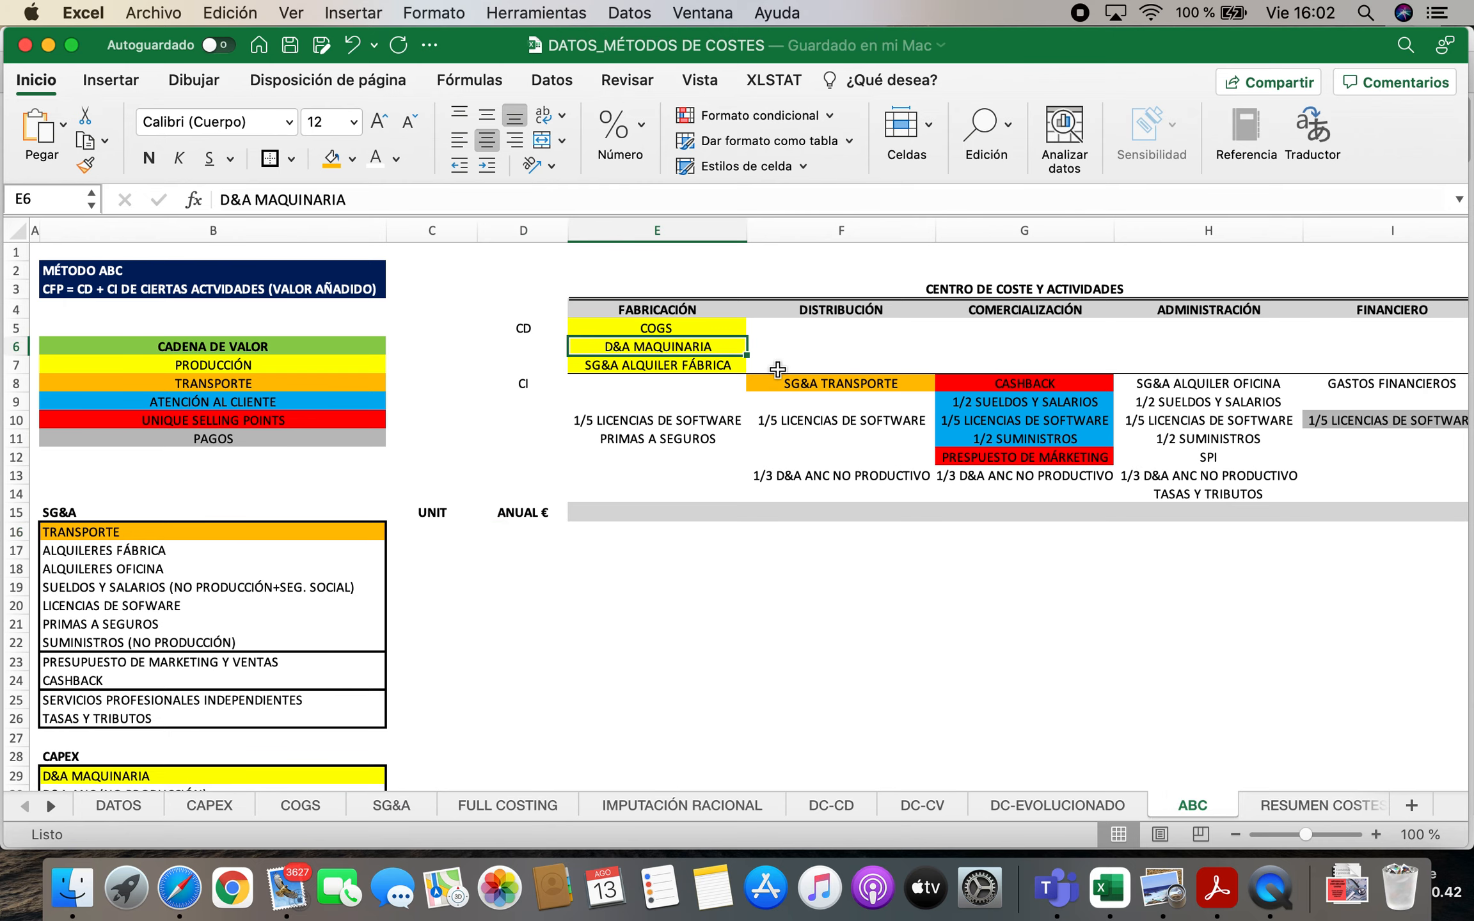
key("Right")
key("Right")
key("Right")
key("Right")
key("Right")
key("Left")
key("Left")
key("Left")
key("Left")
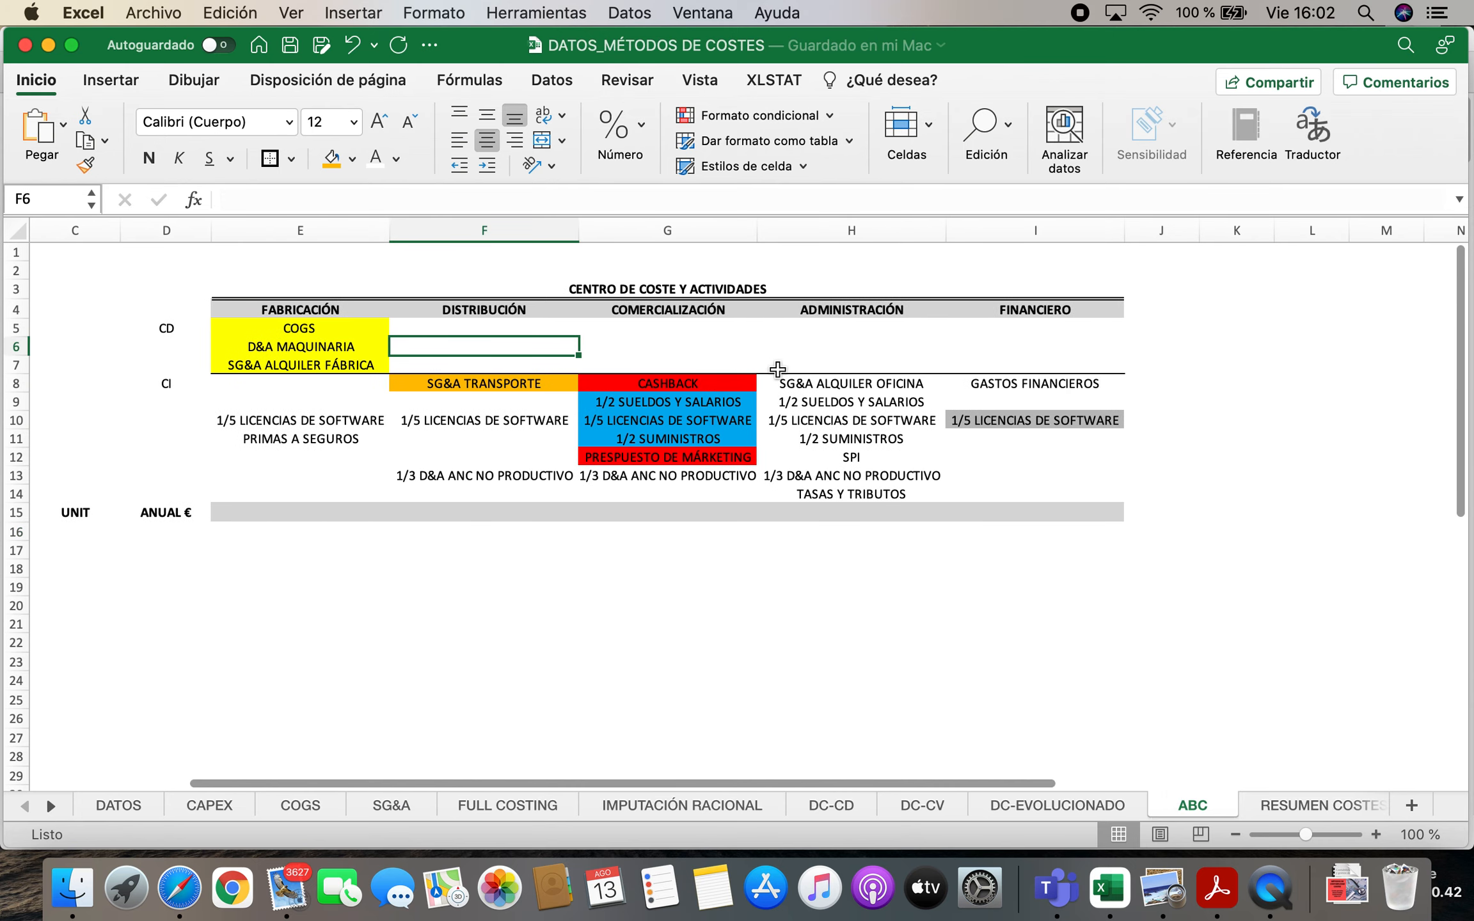
Go through the cost centre headings on the ABC sheet from FABRICACIÓN to FINANCIERO, and return to the sheet's first columns
key("Left")
key("Up")
key("Up")
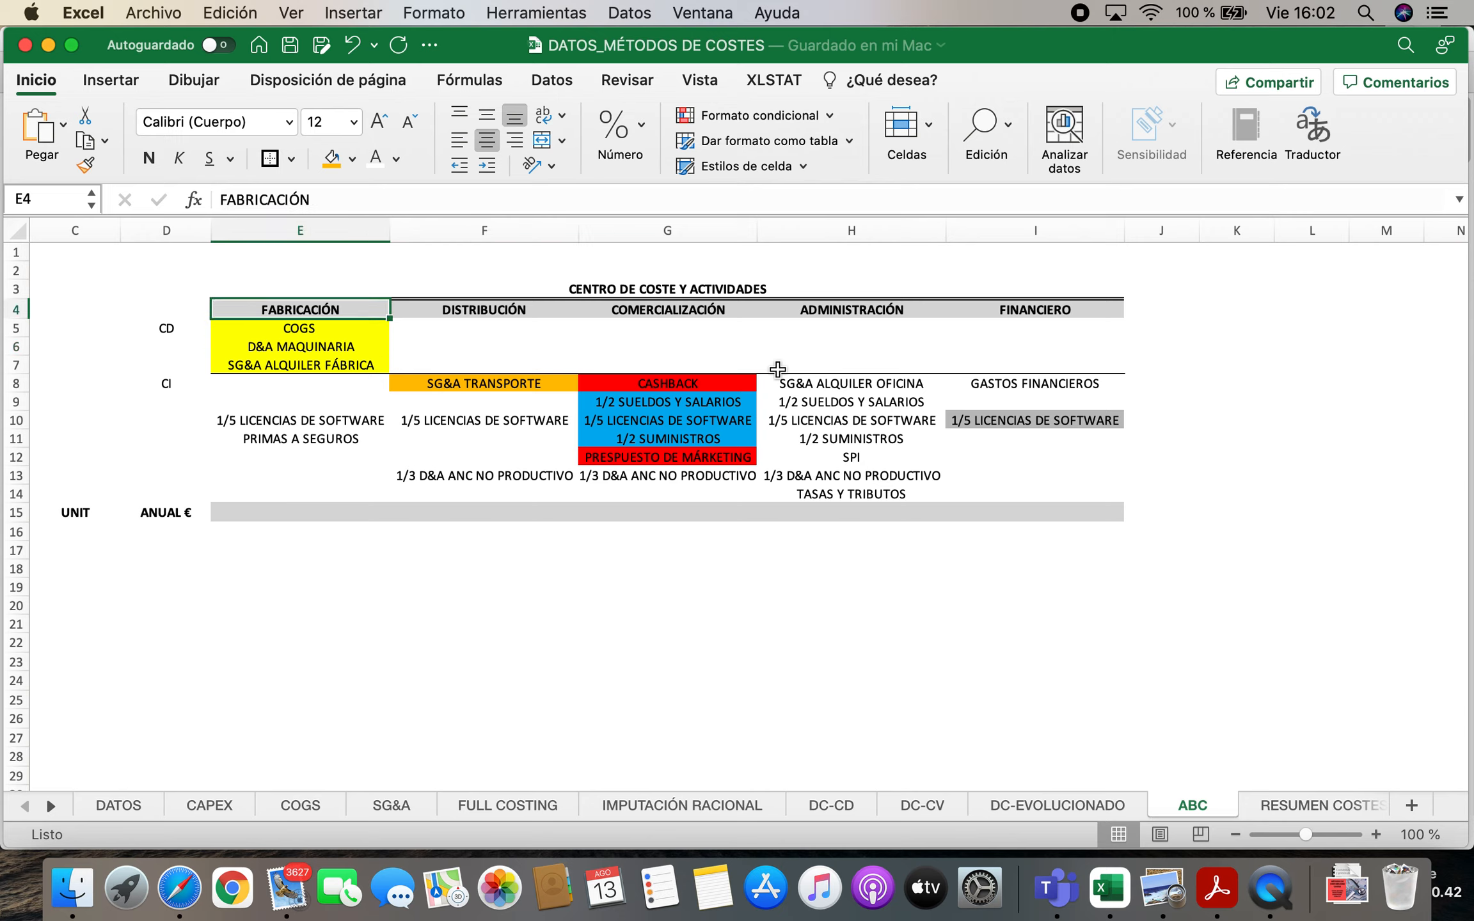
key("Right")
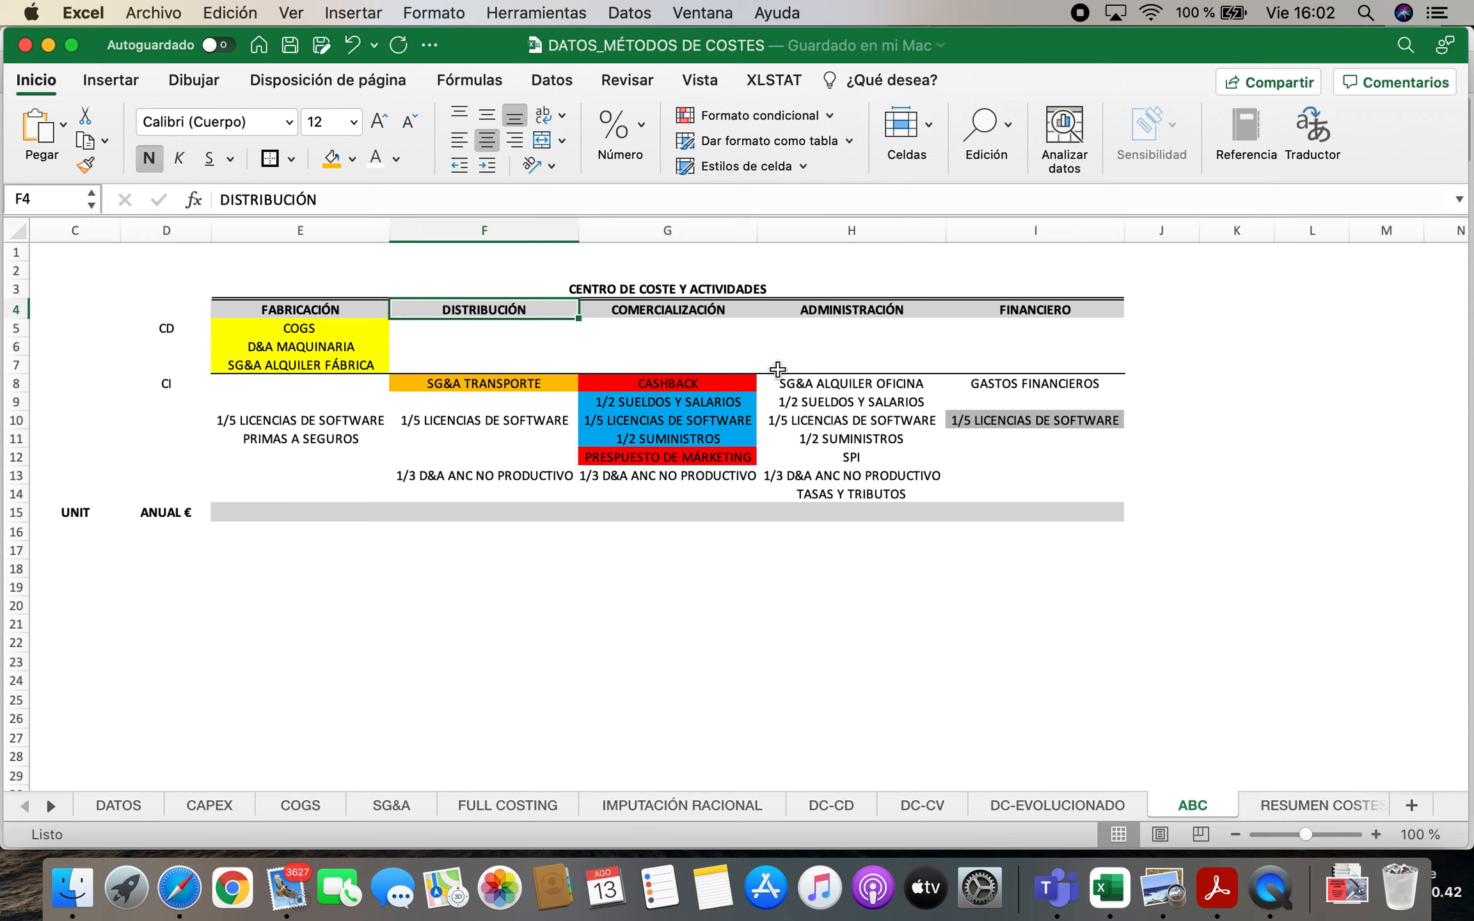
key("Right")
key("Right")
key("Right")
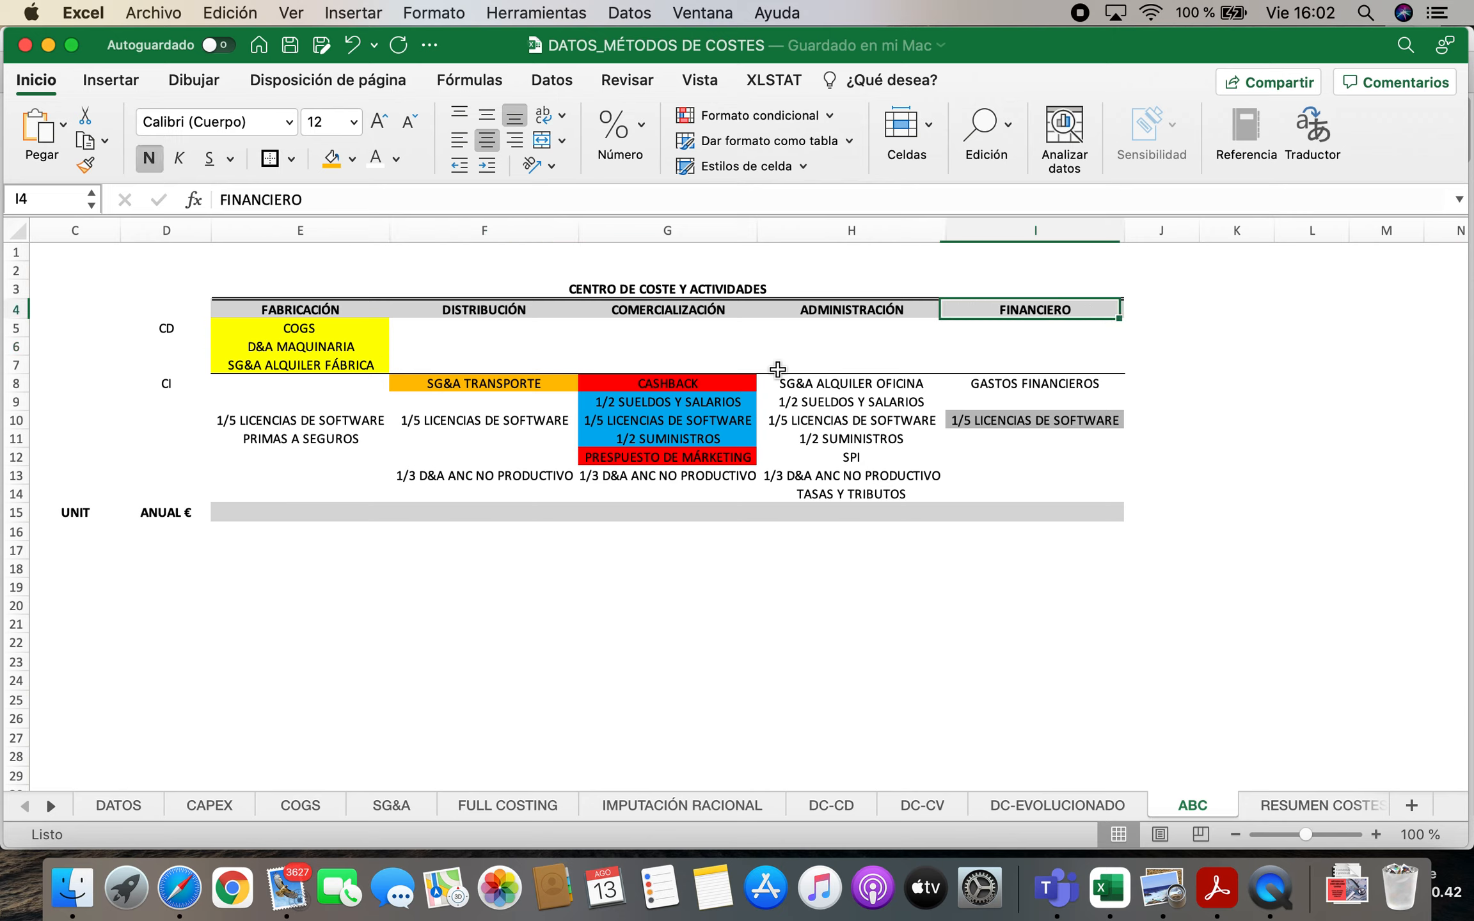
key("Left")
key("Left")
key("Left")
key("Left")
key("Left")
key("Left")
key("Left")
key("Left")
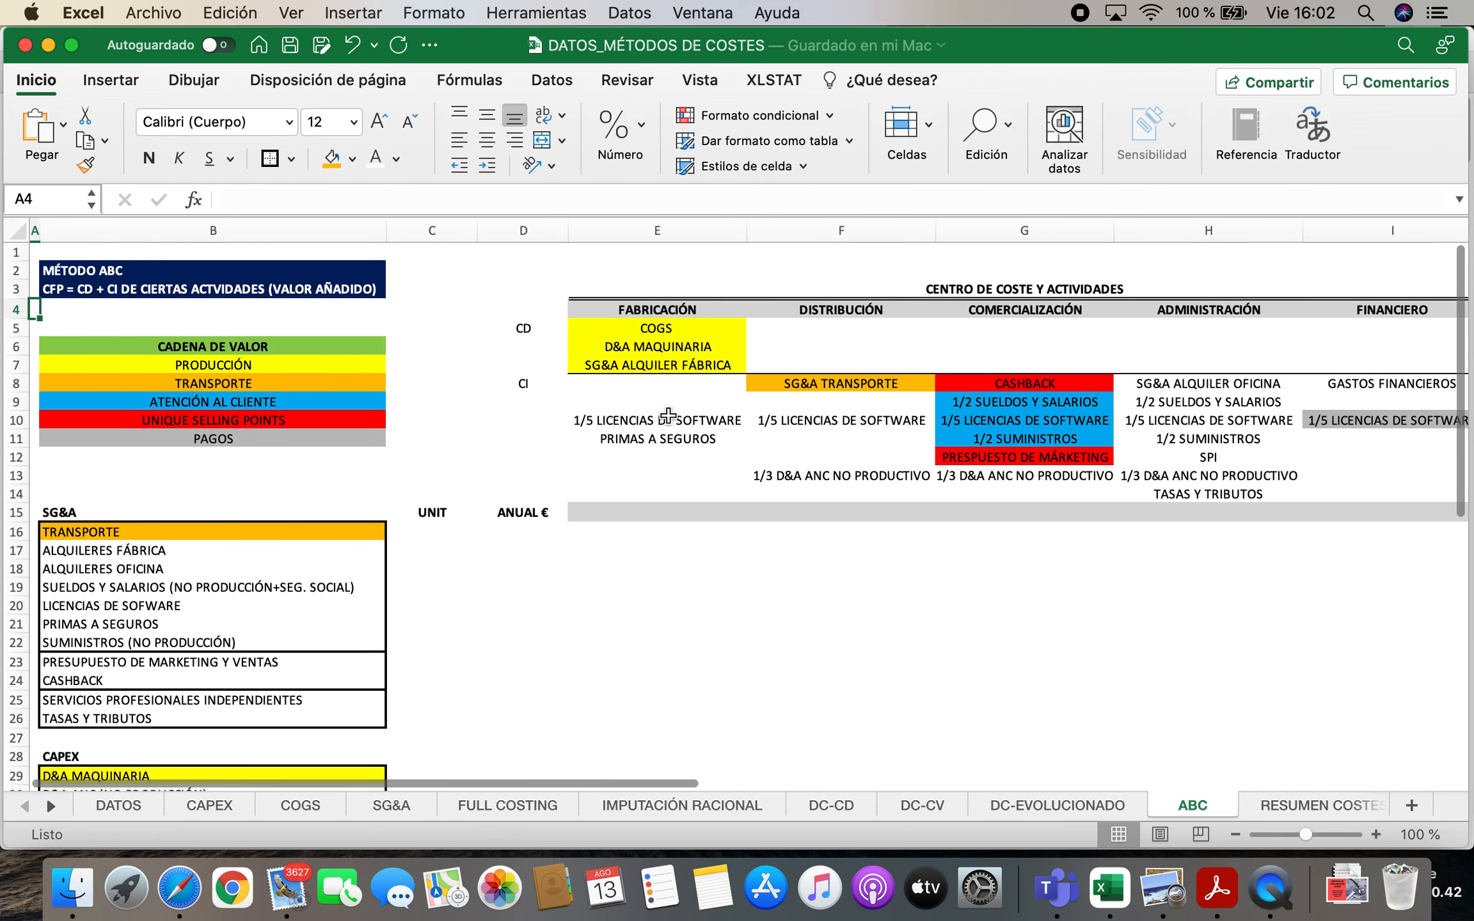
Go through the SG&A, CAPEX, COGS and PRÉSTAMO cost lists on the ABC sheet
scroll(411, 492, "down", 5)
scroll(411, 492, "down", 3)
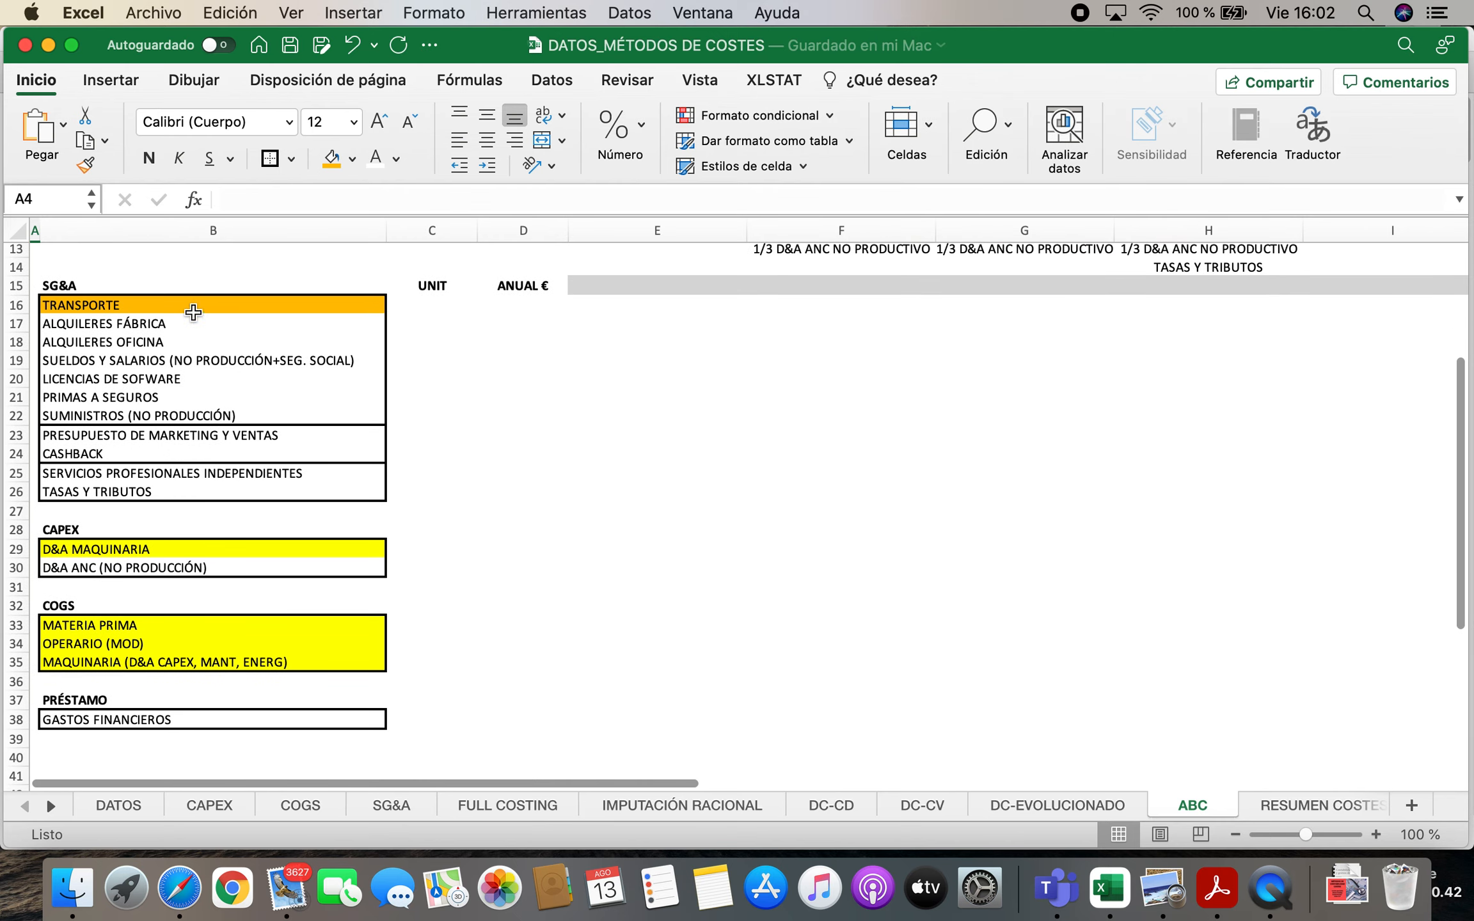
left_click_drag(192, 306, 142, 569)
left_click(129, 625)
left_click_drag(129, 625, 124, 667)
left_click(159, 736)
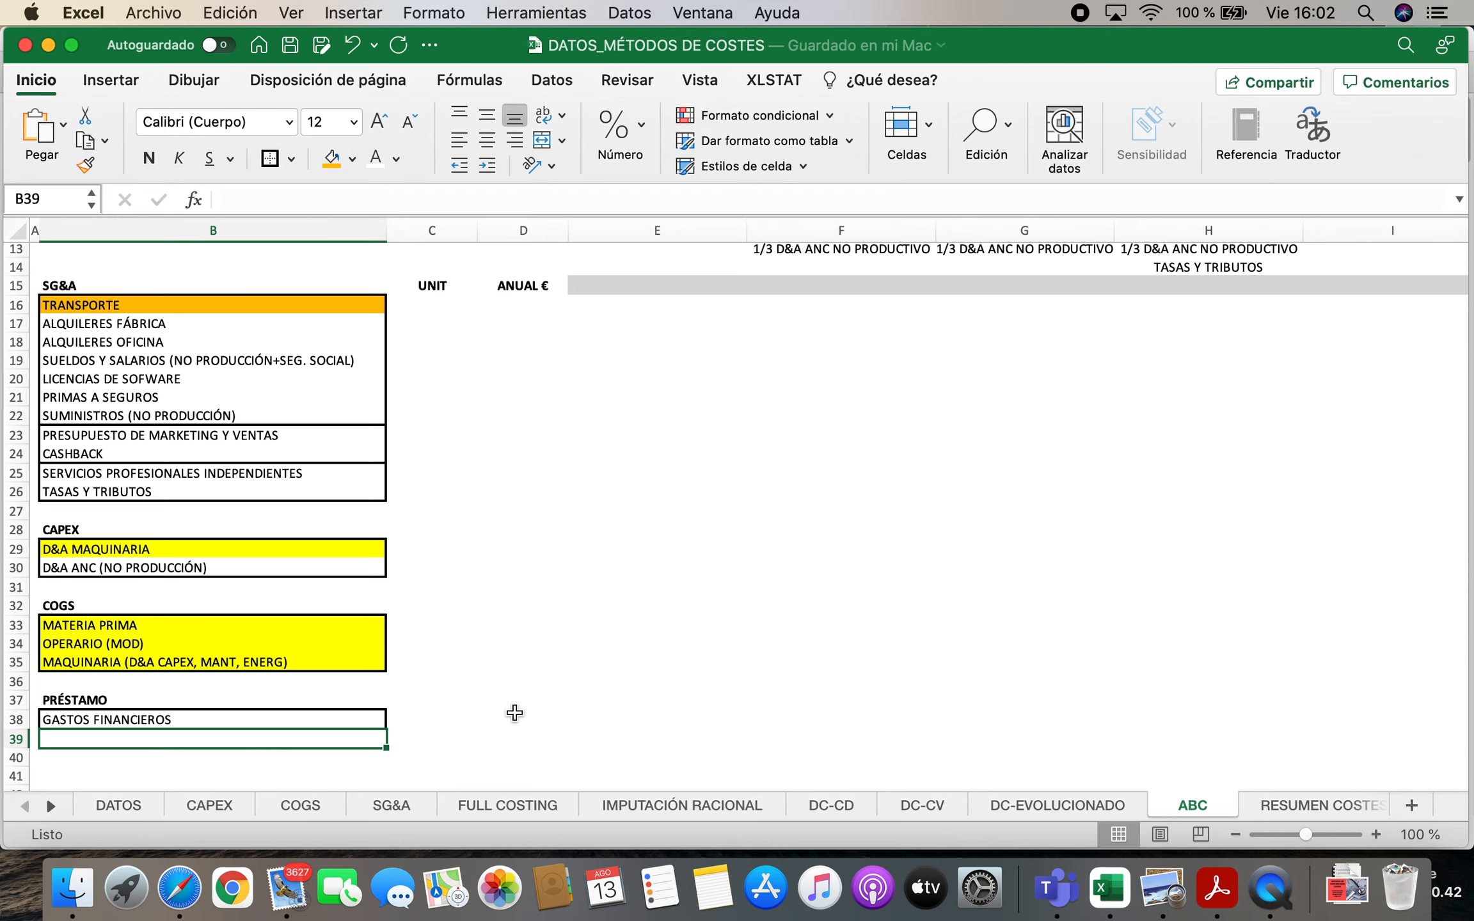
Examine the CD and CI rows of the CENTRO DE COSTE Y ACTIVIDADES table, and read the MÉTODO ABC definition
scroll(672, 611, "up", 5)
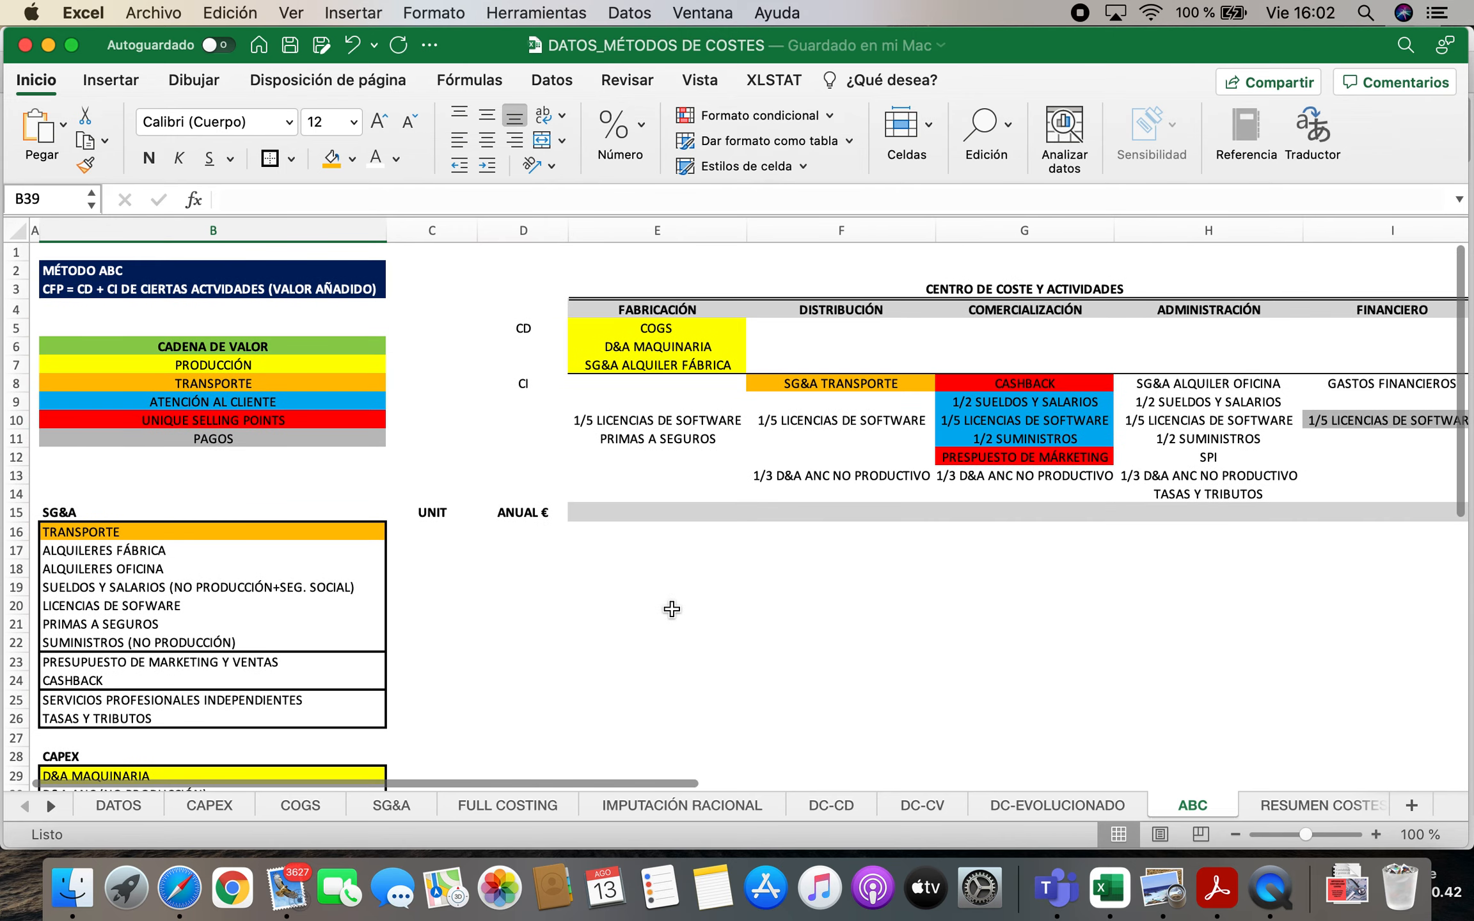
left_click_drag(662, 309, 662, 384)
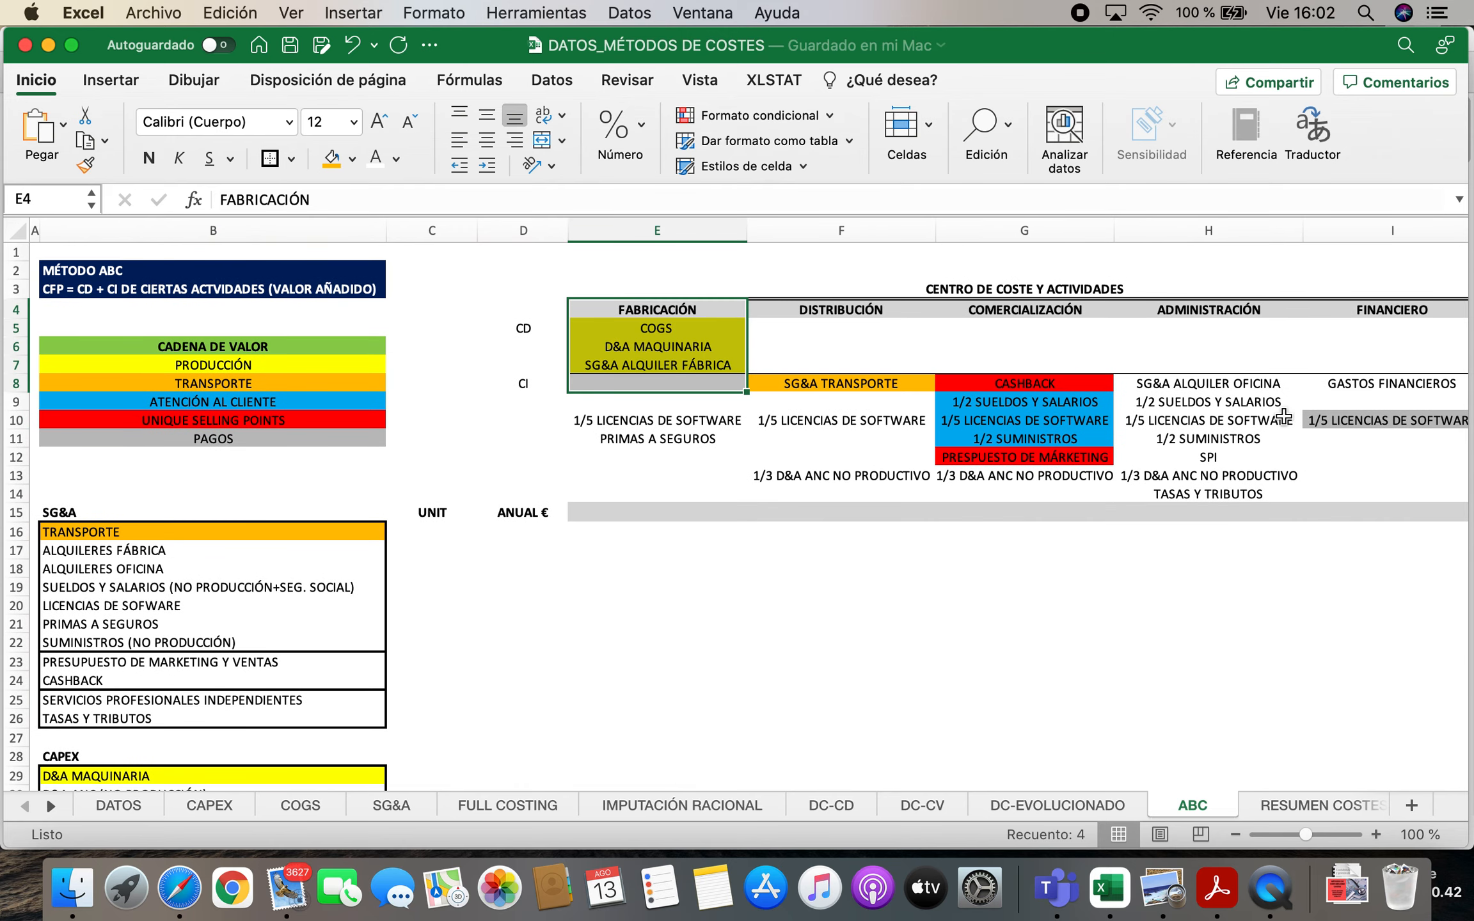
left_click(963, 456)
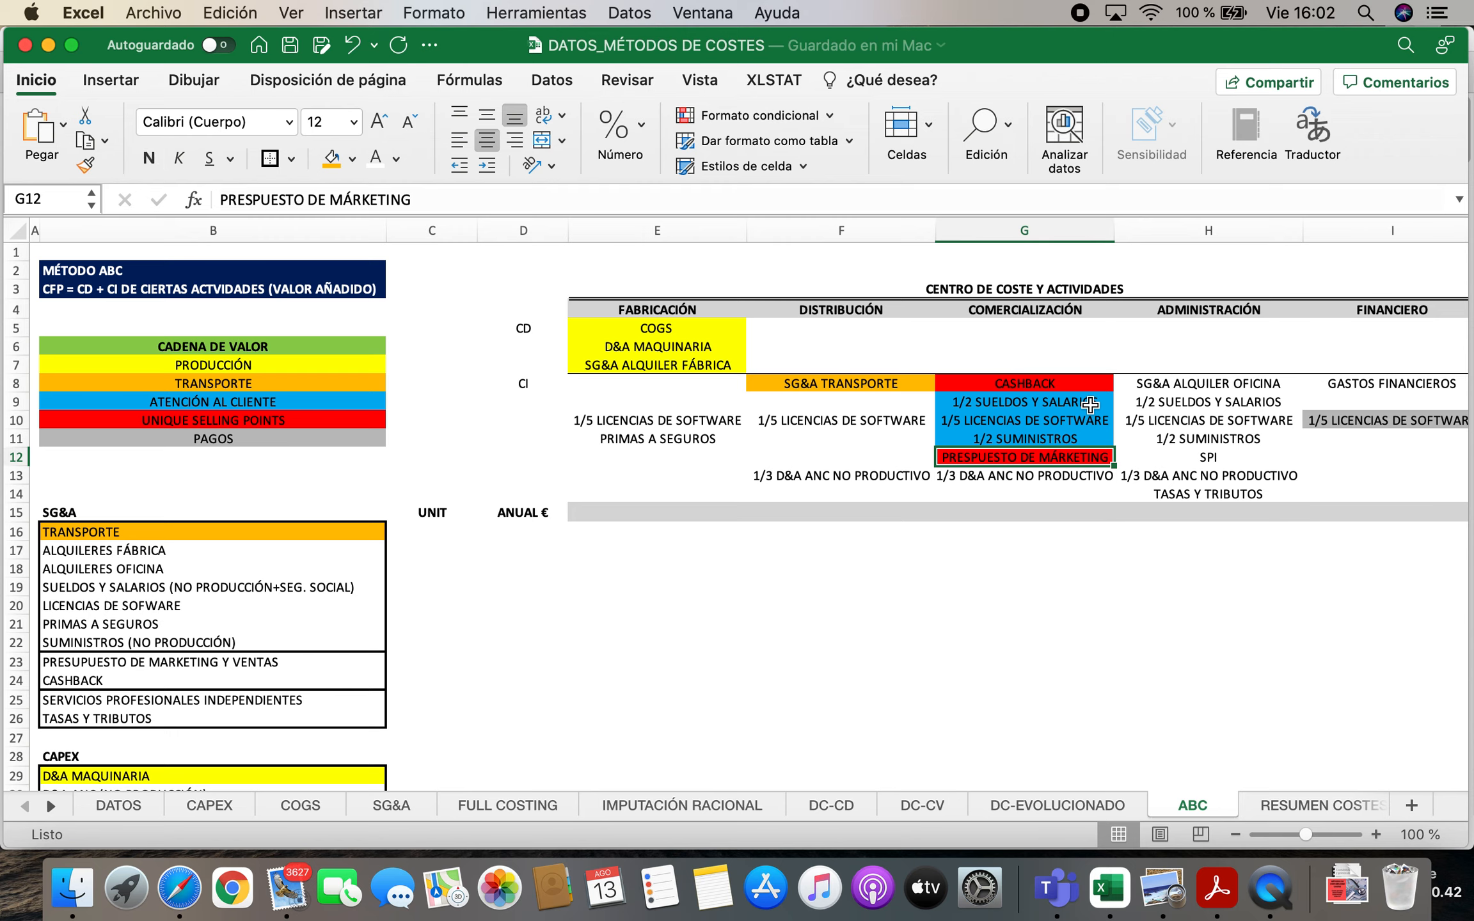
key("Left")
key("Left")
key("Left")
key("Up")
key("Up")
key("Up")
key("Up")
key("Up")
key("Up")
key("Up")
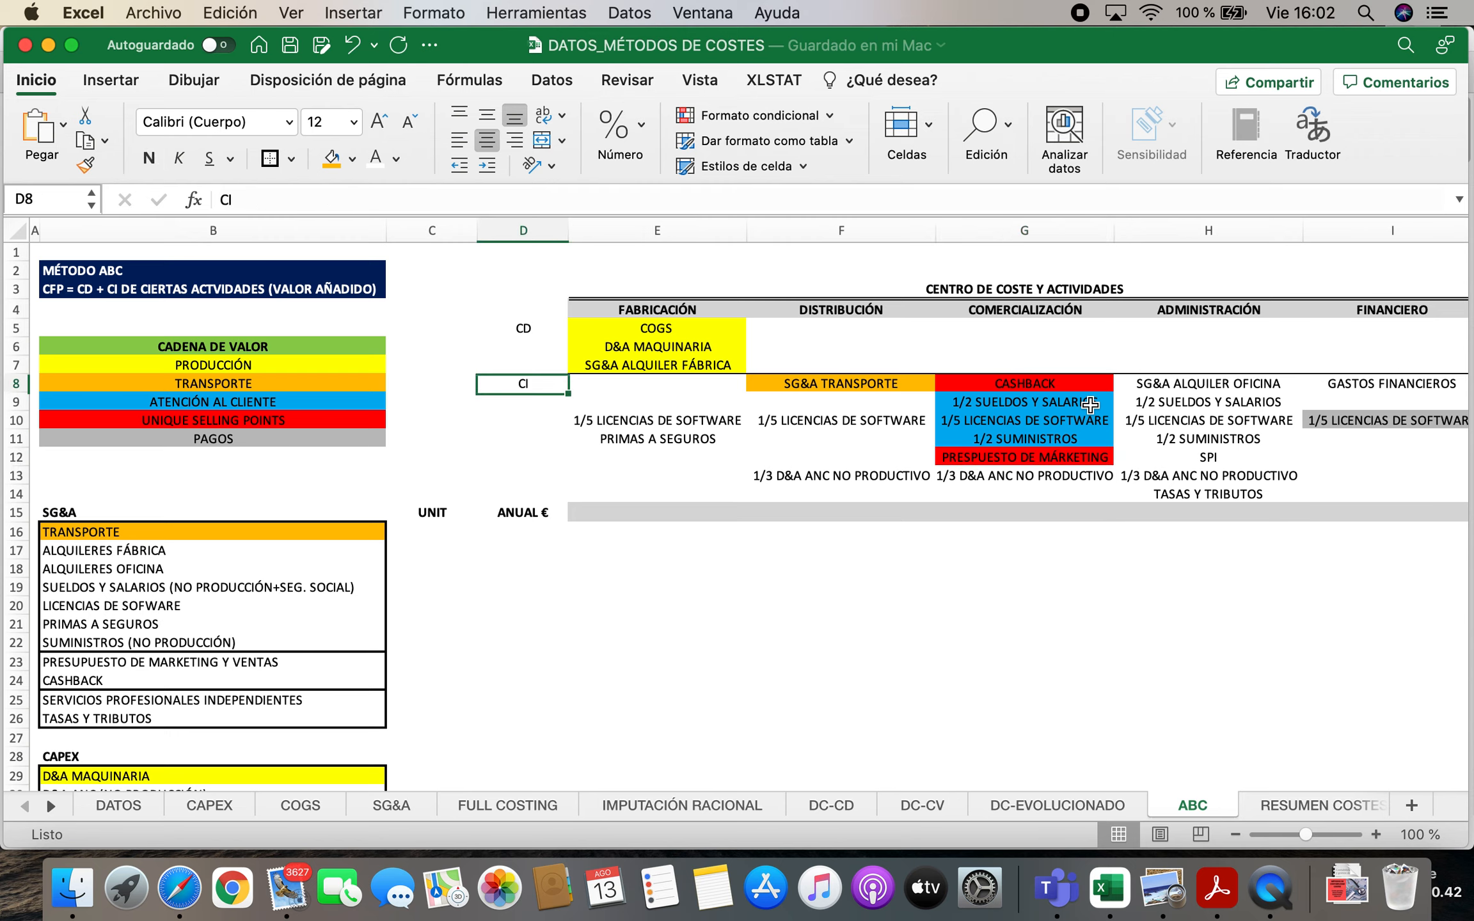
key("Right")
key("Left")
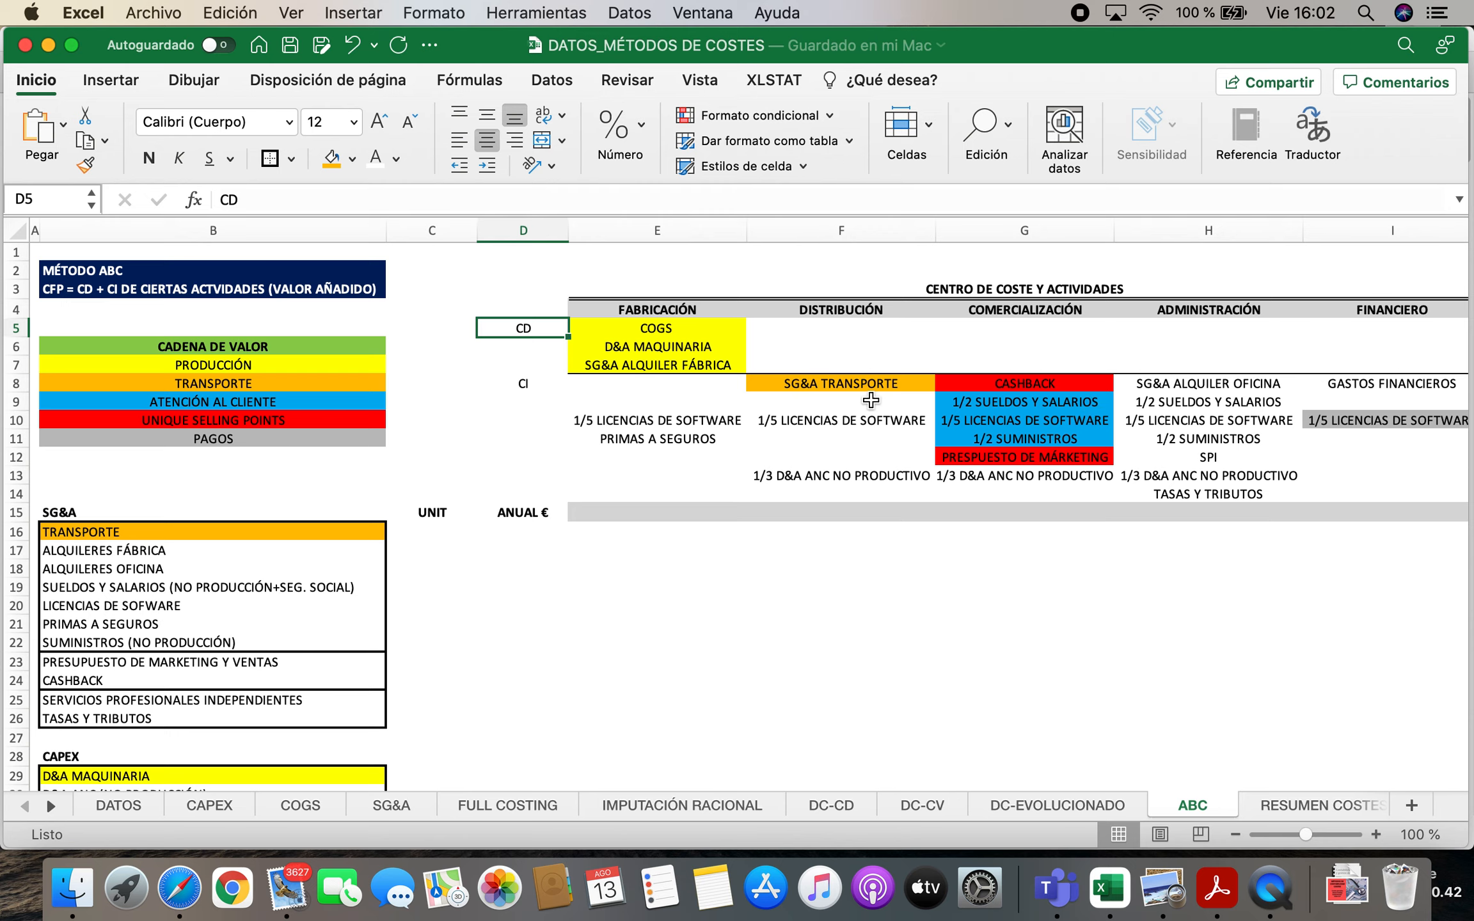
left_click(120, 272)
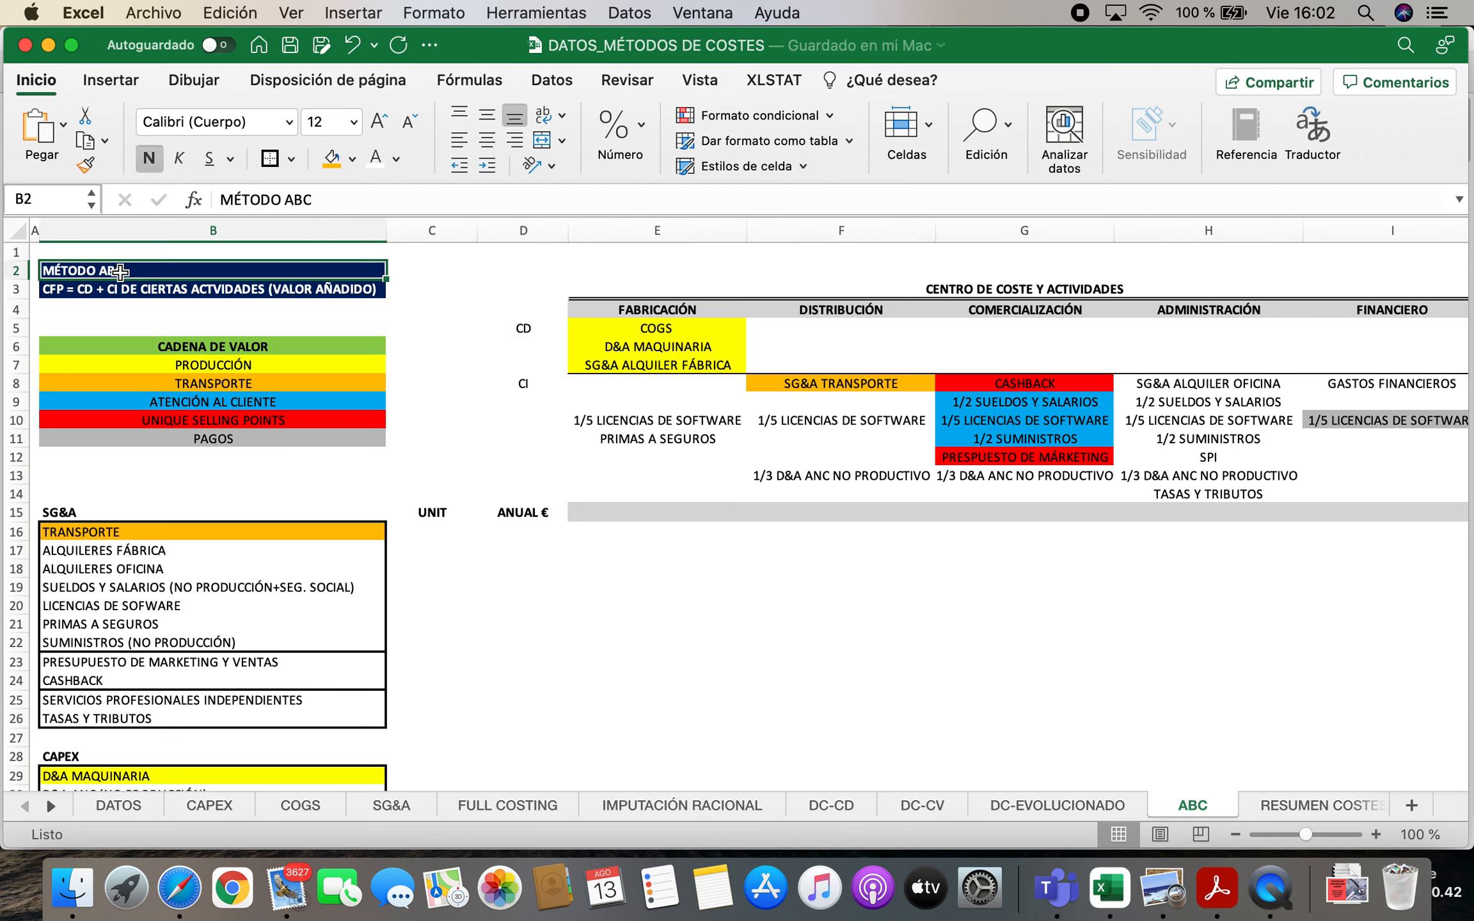
left_click(67, 295)
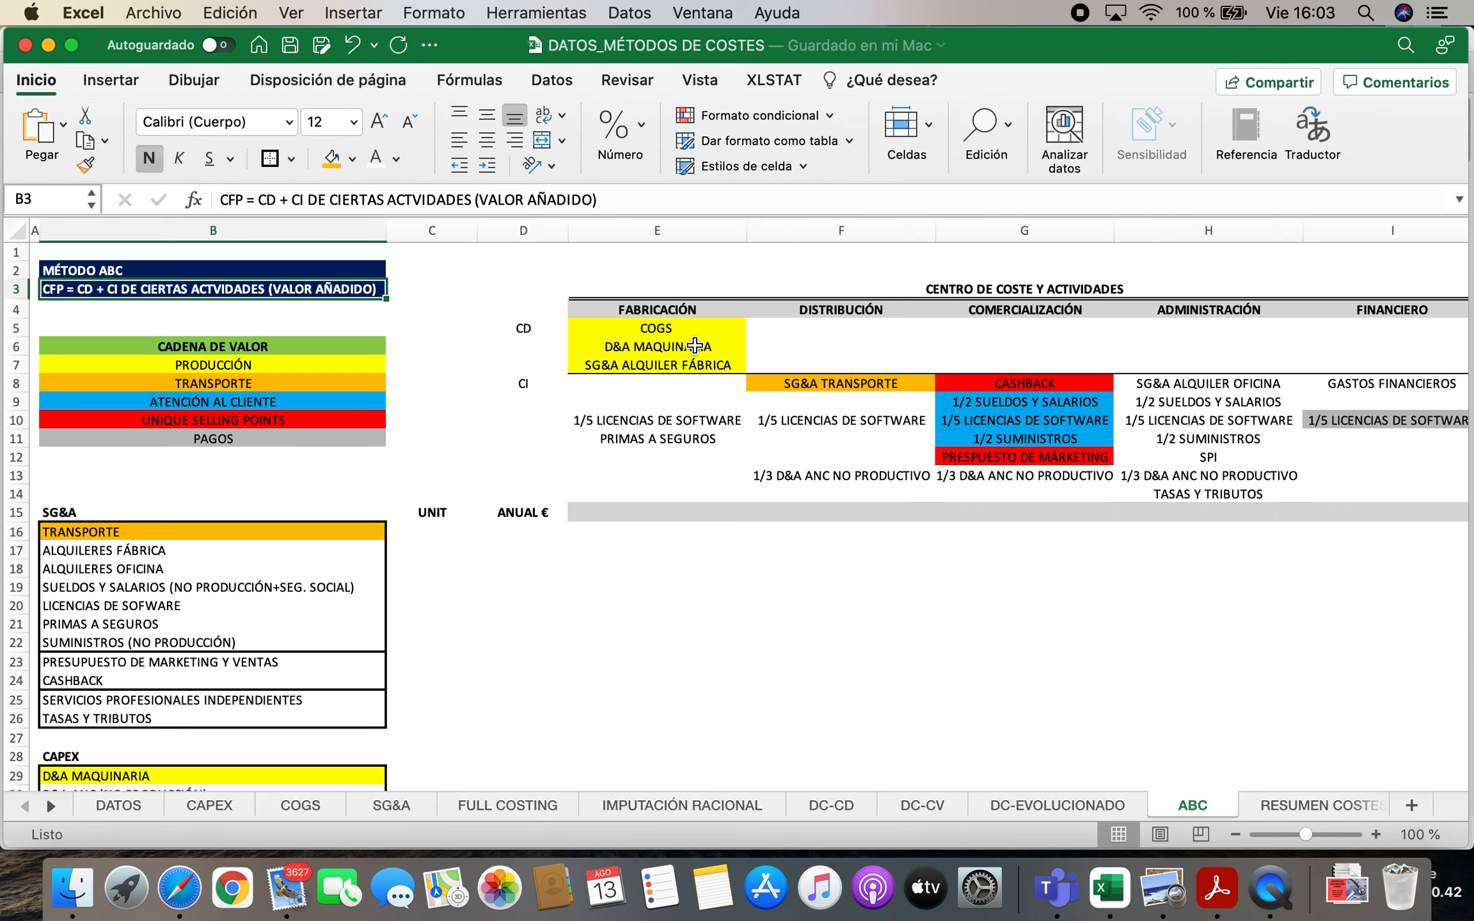
Review the COGS entry under FABRICACIÓN and its component list, singling out the D&A CAPEX portion of the MAQUINARIA line
left_click(677, 329)
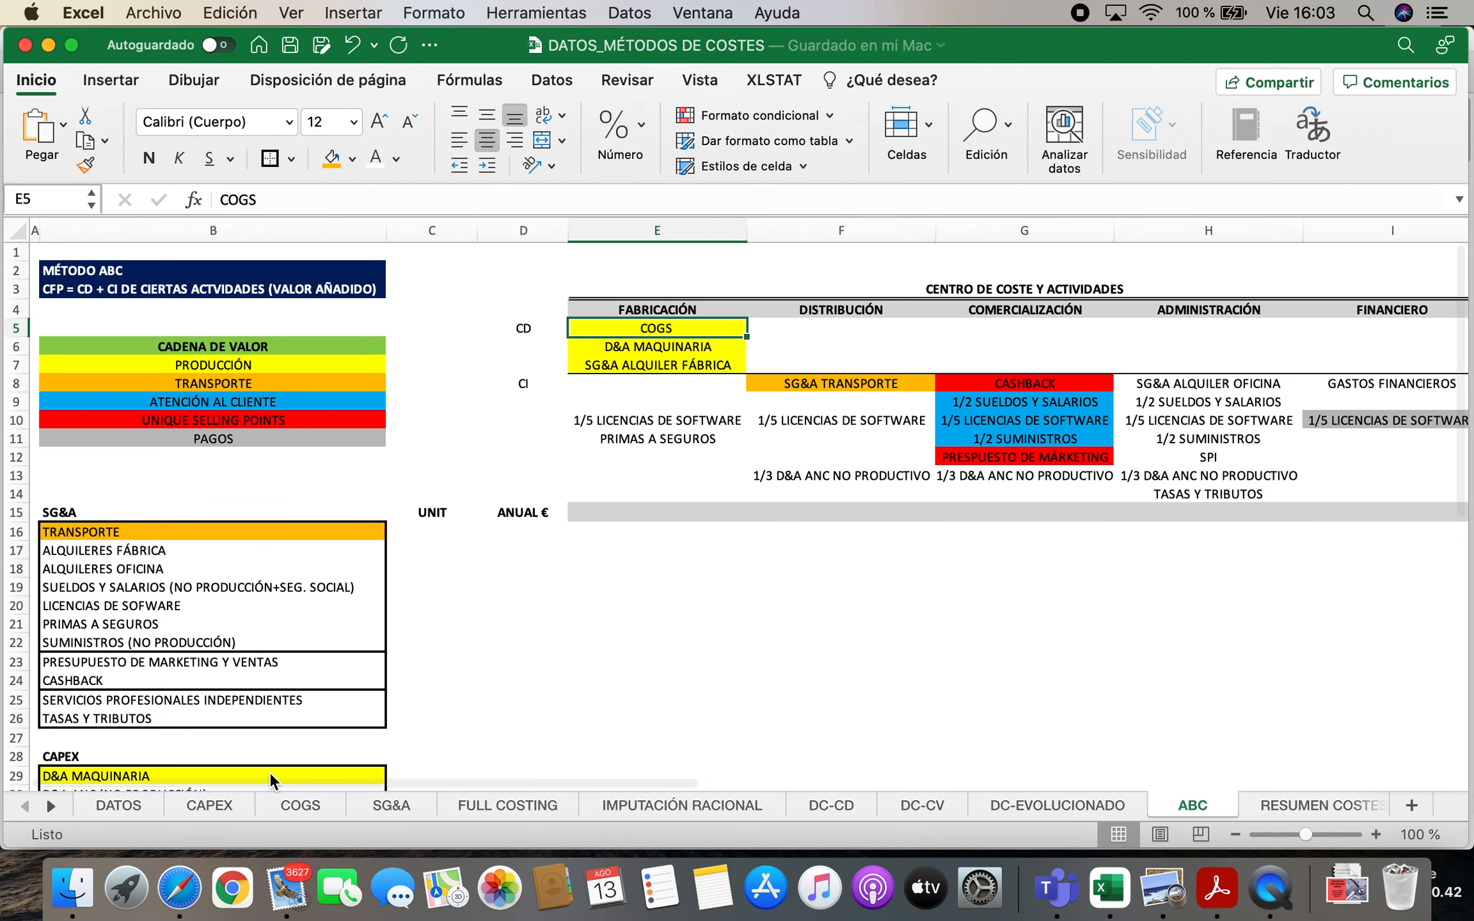
scroll(298, 640, "down", 3)
scroll(298, 640, "down", 5)
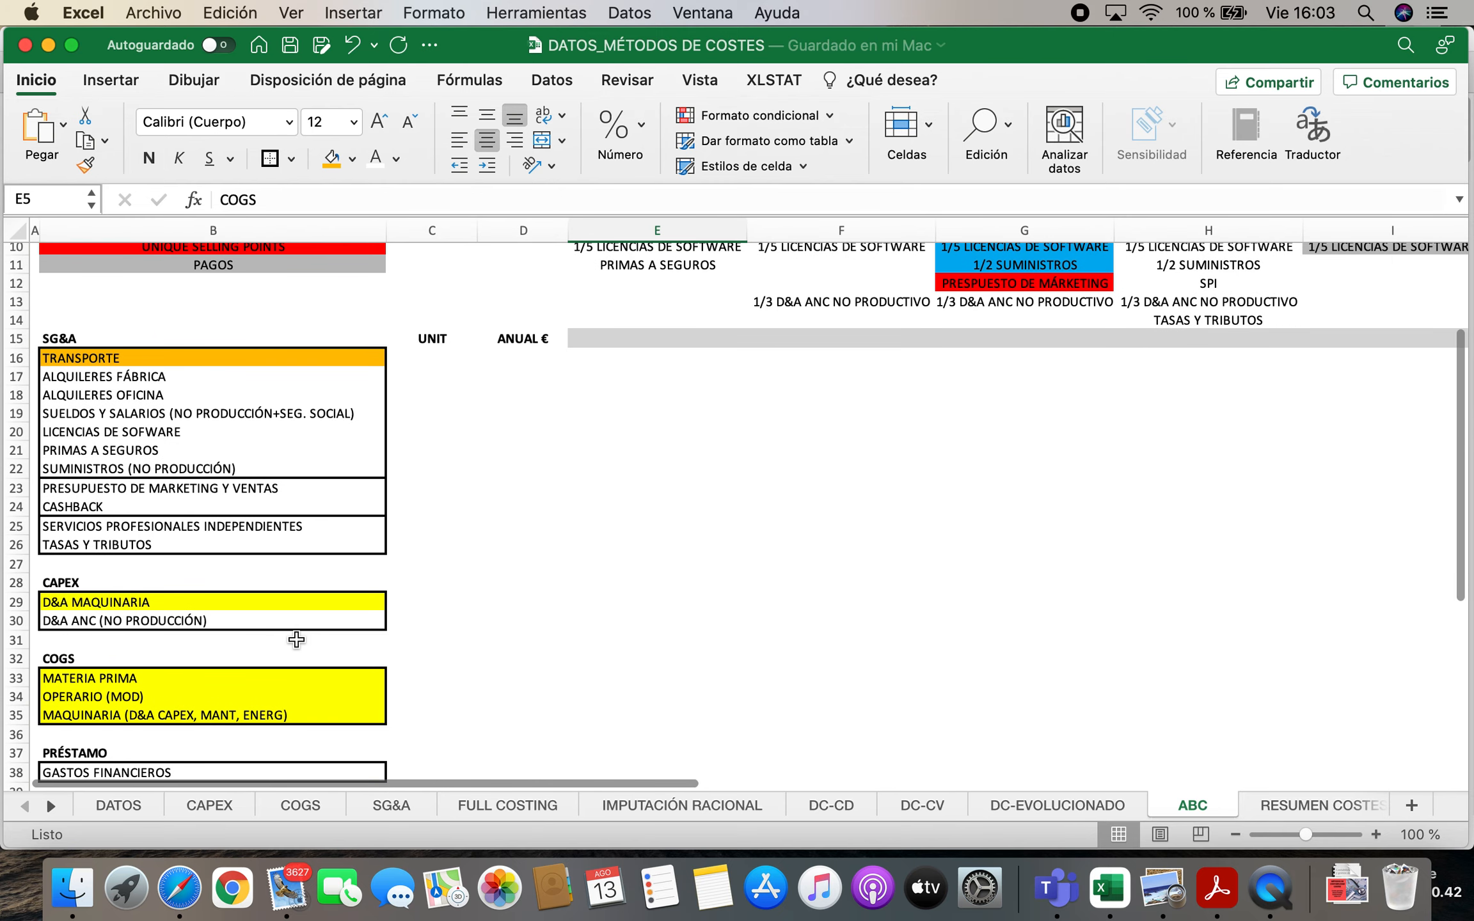
left_click(125, 578)
left_click(121, 597)
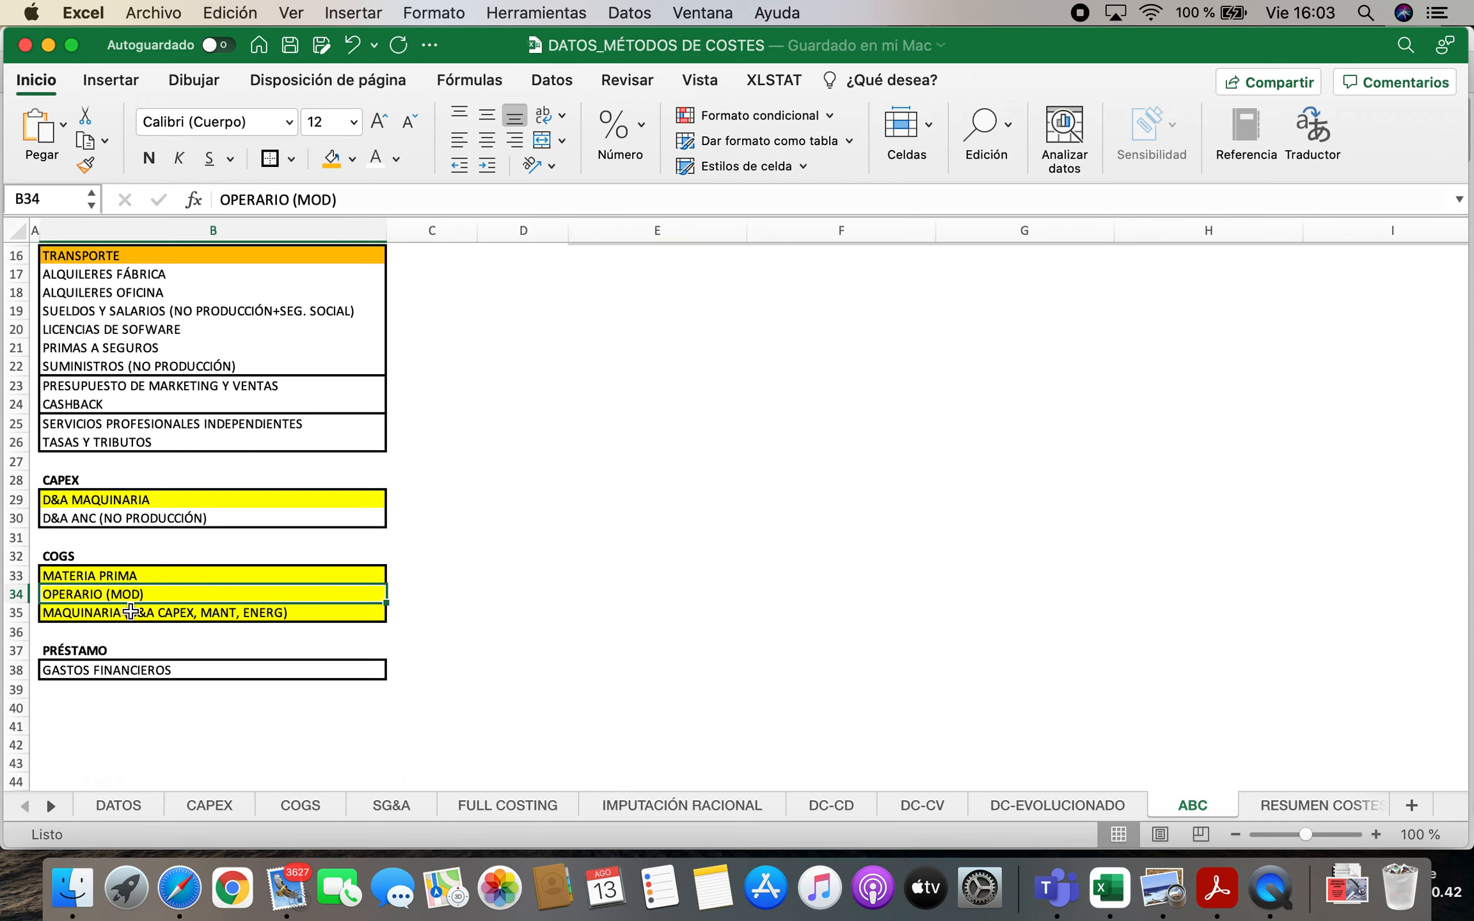
left_click(99, 615)
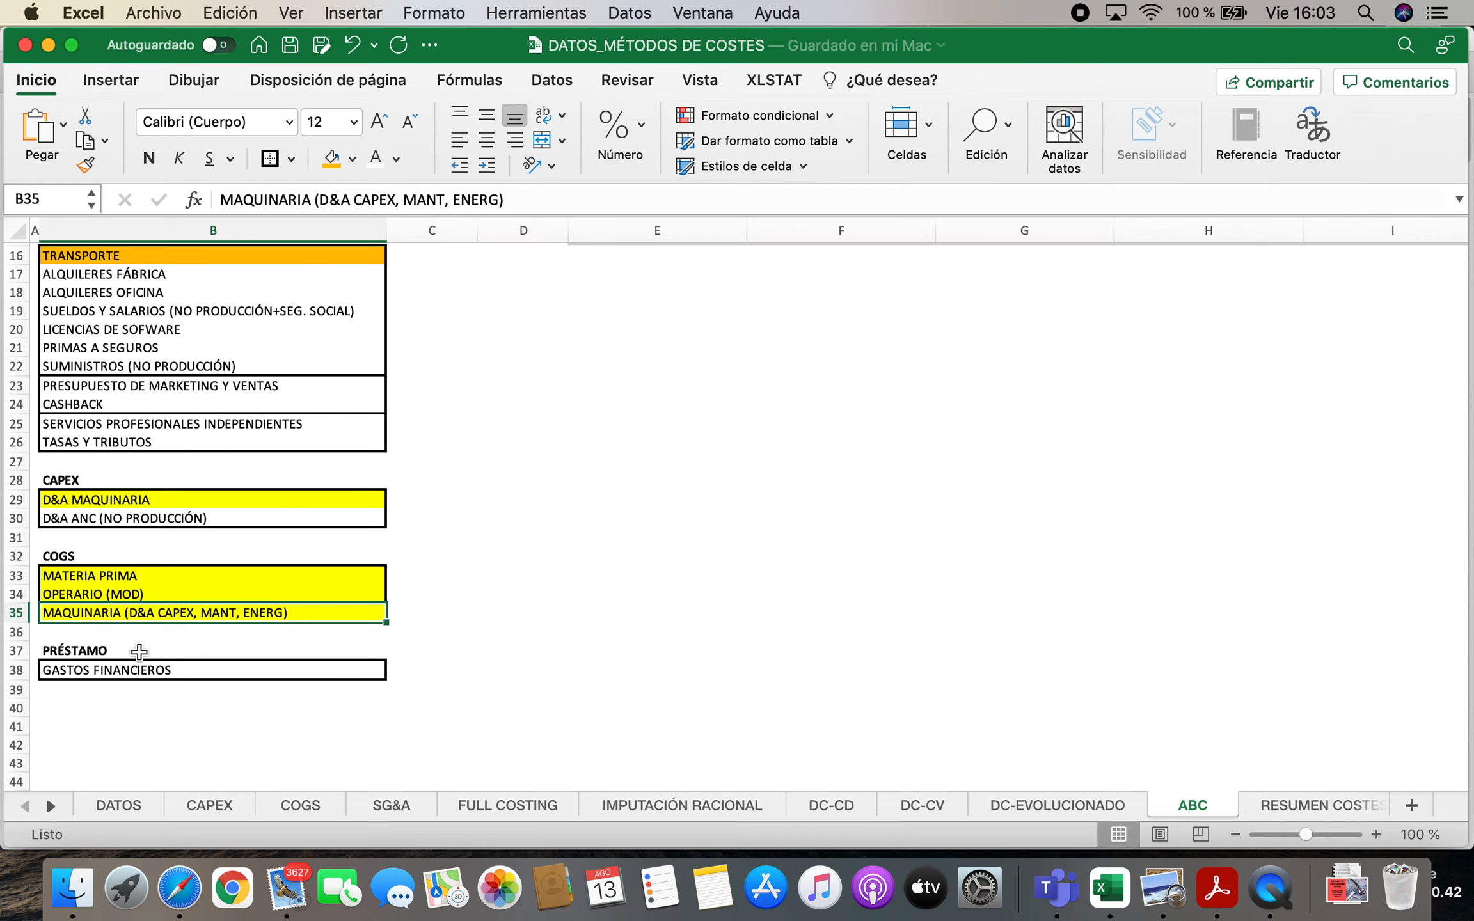
scroll(358, 576, "up", 4)
scroll(437, 549, "down", 3)
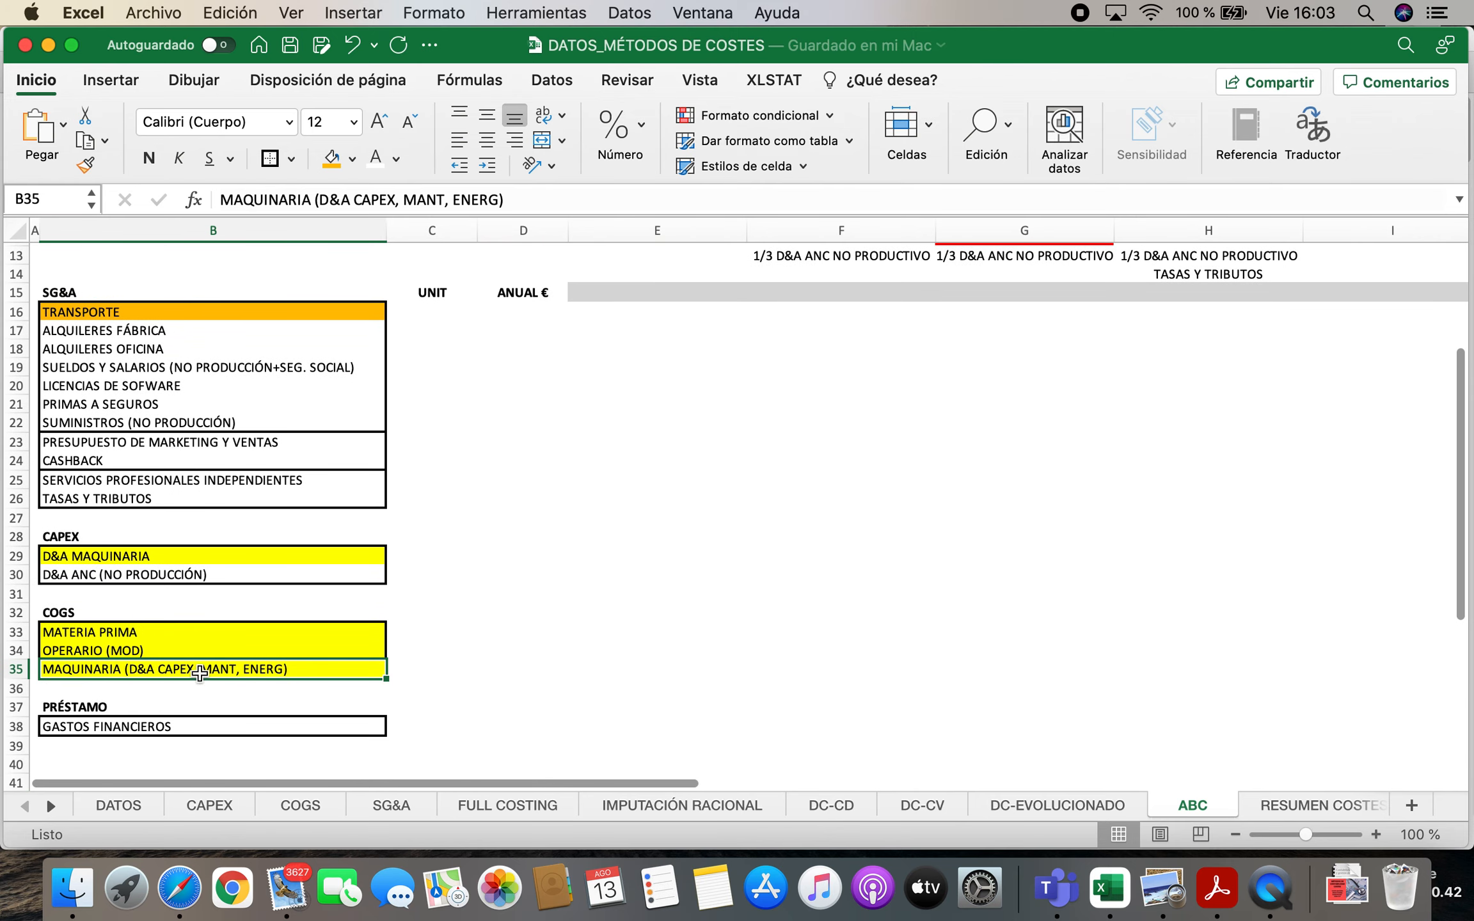
double_click(143, 670)
left_click_drag(131, 669, 194, 669)
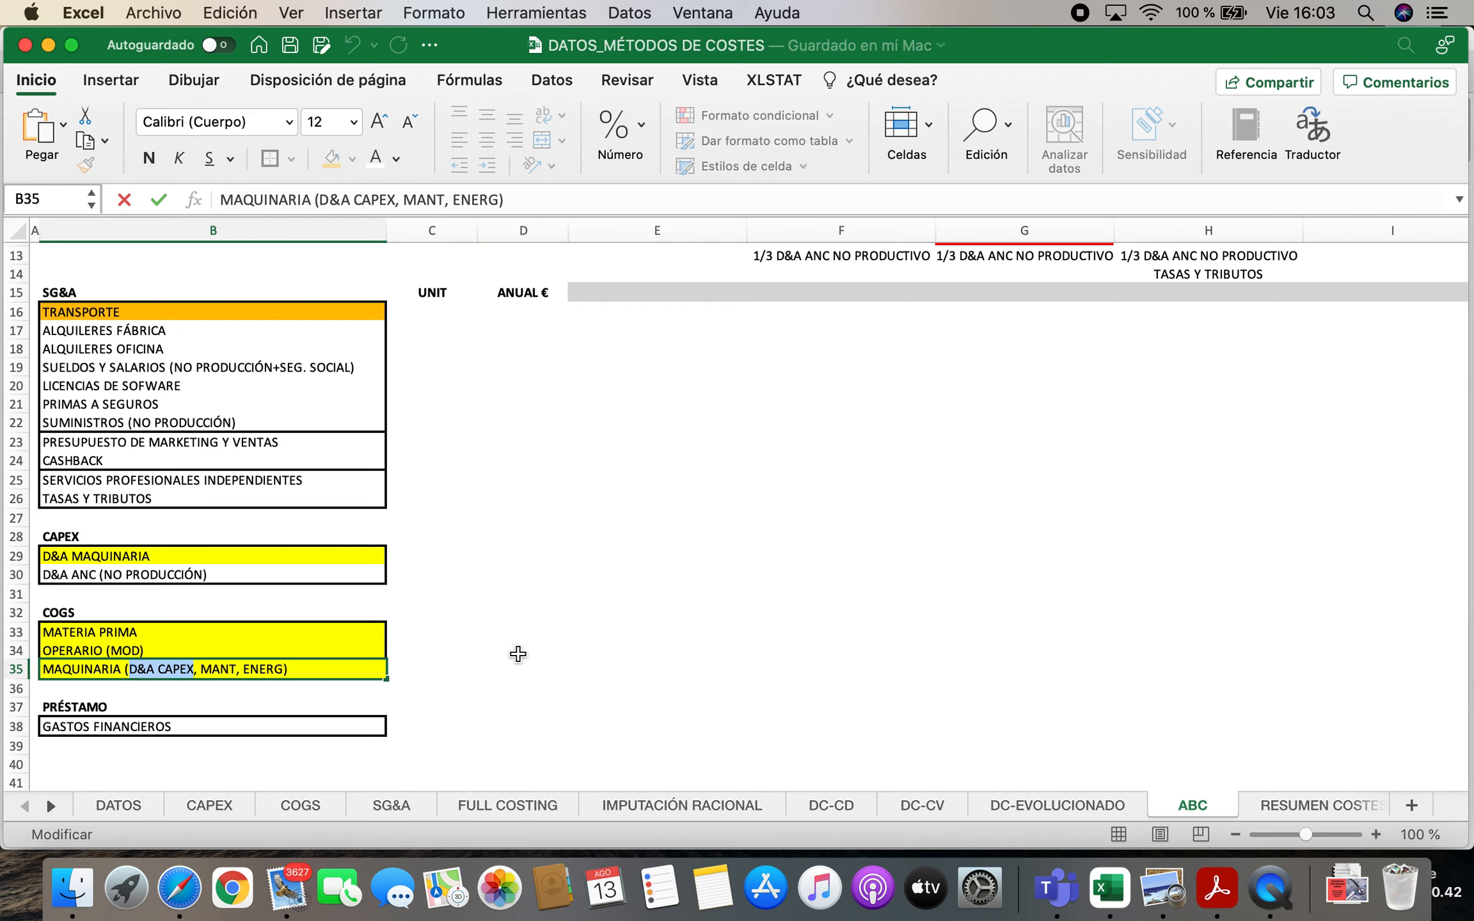
key("Return")
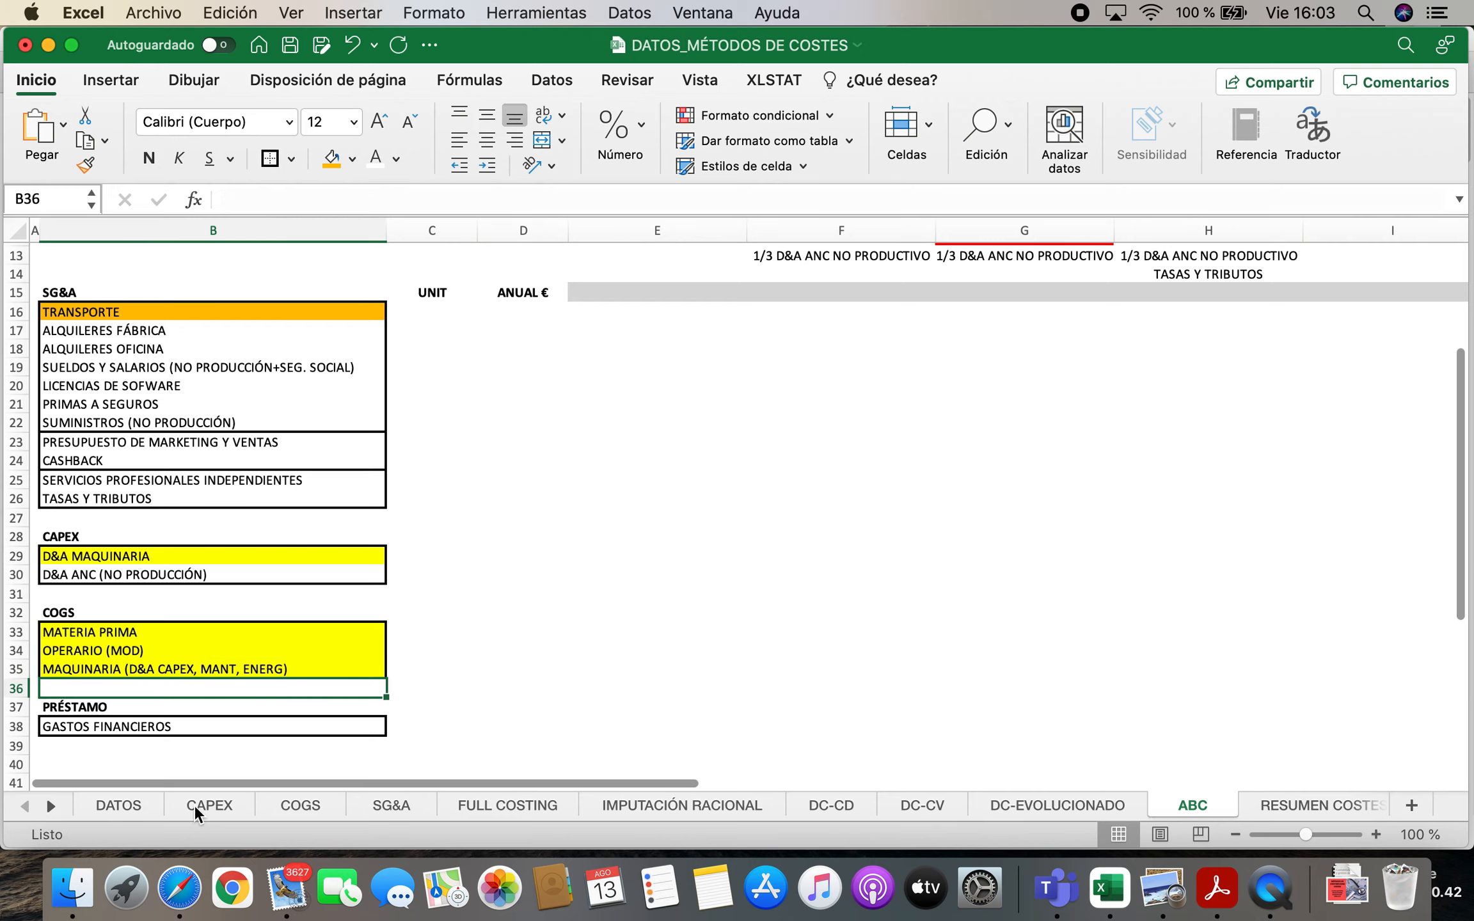
Check the gross value, useful life and D&A formula of ANC MAQUINARIA on the CAPEX sheet
left_click(206, 805)
left_click(650, 345)
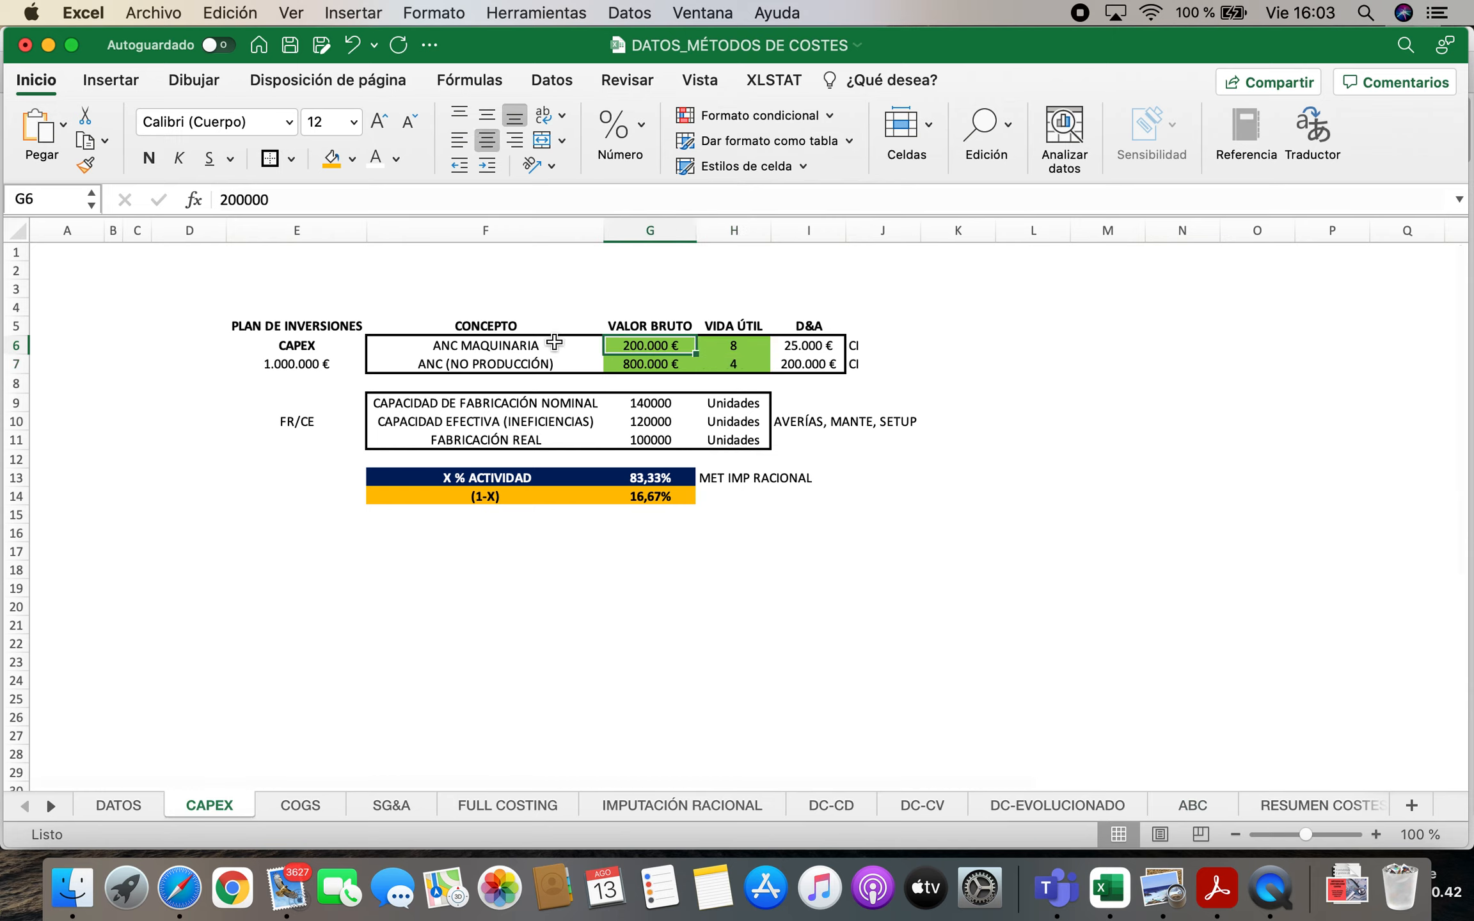
left_click(526, 344)
left_click(745, 349)
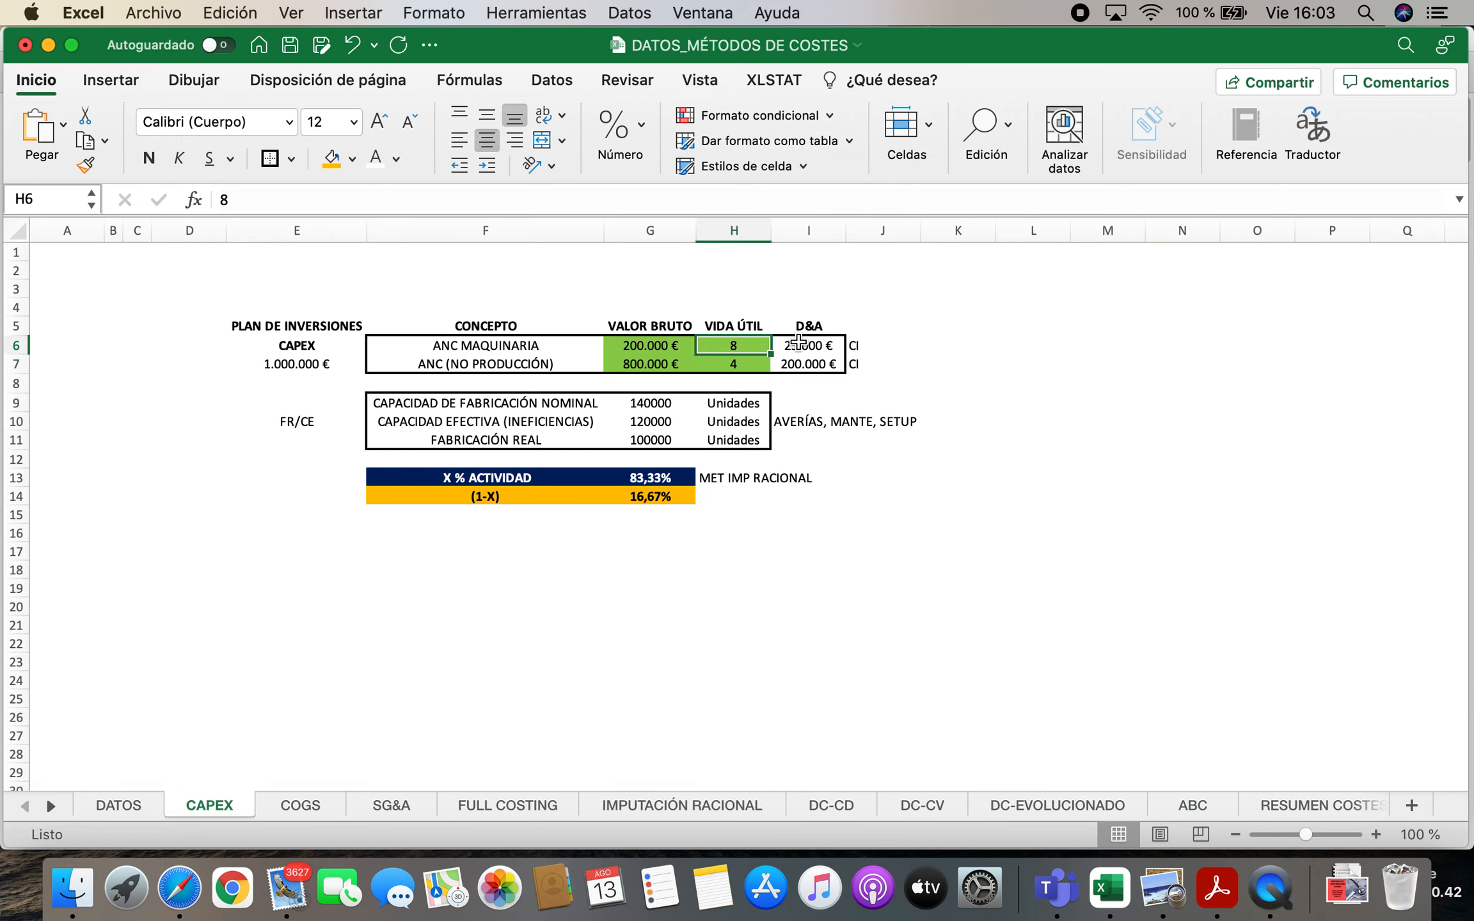
left_click(820, 346)
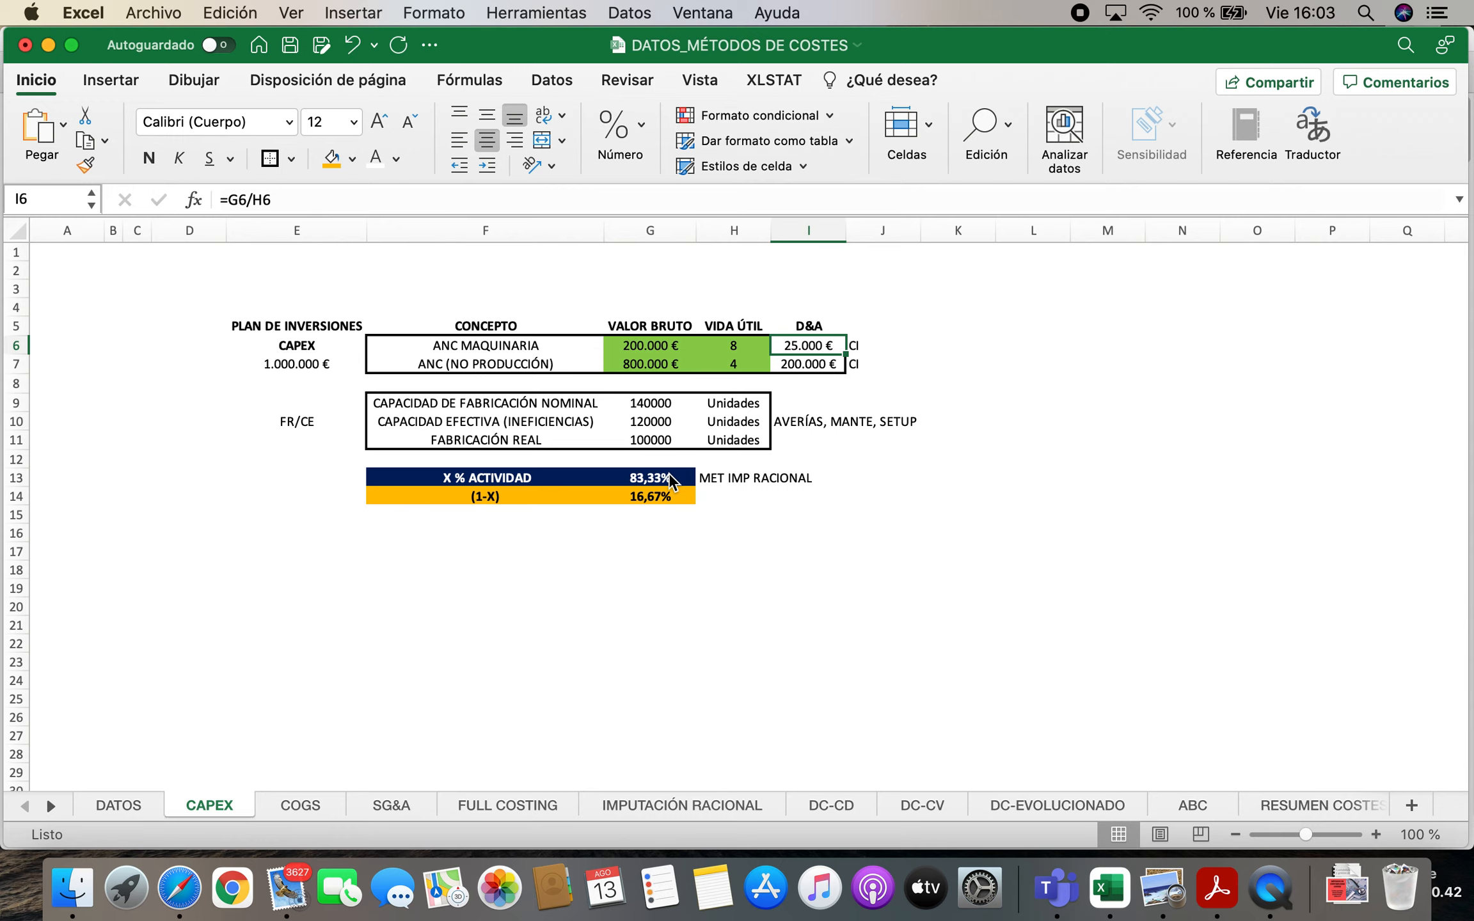
Return to the ABC sheet and revisit the D&A part of the MAQUINARIA line under COGS
left_click(1204, 805)
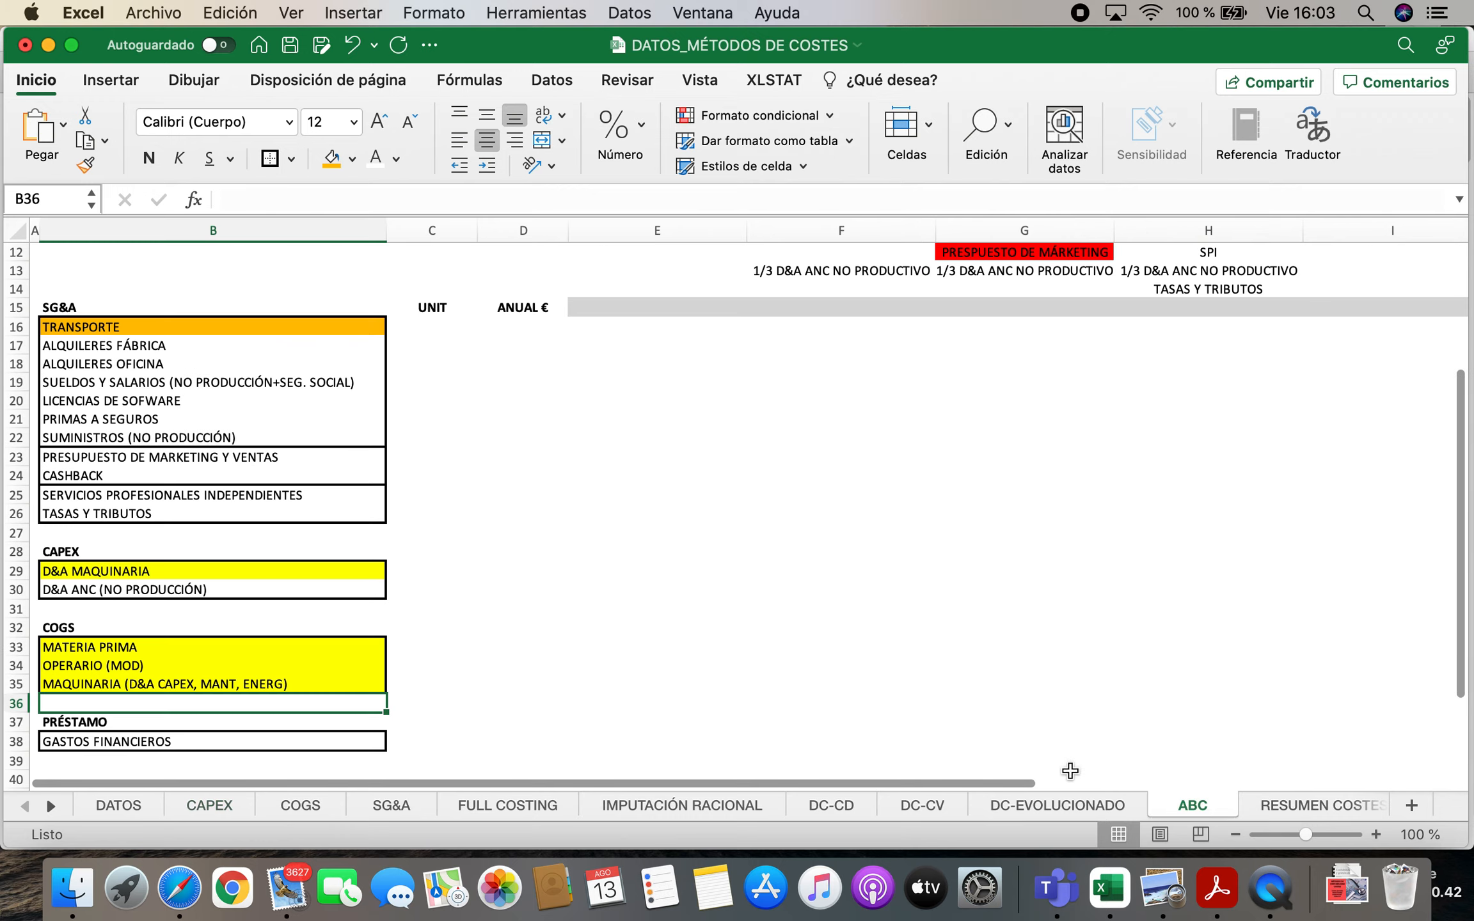
scroll(362, 569, "down", 2)
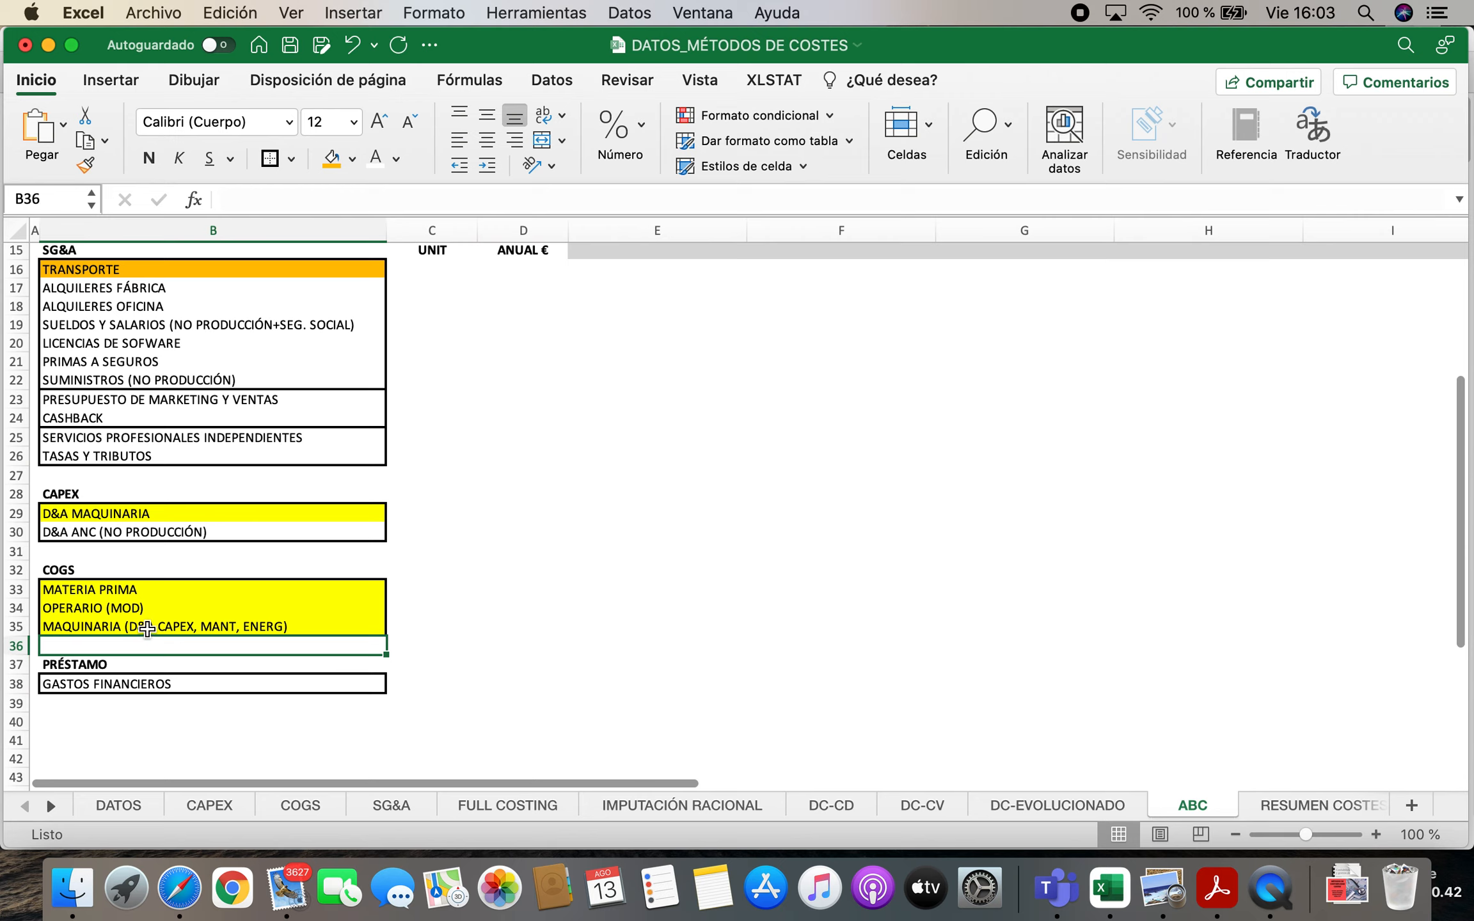
double_click(151, 629)
left_click_drag(130, 627, 160, 627)
left_click(385, 607)
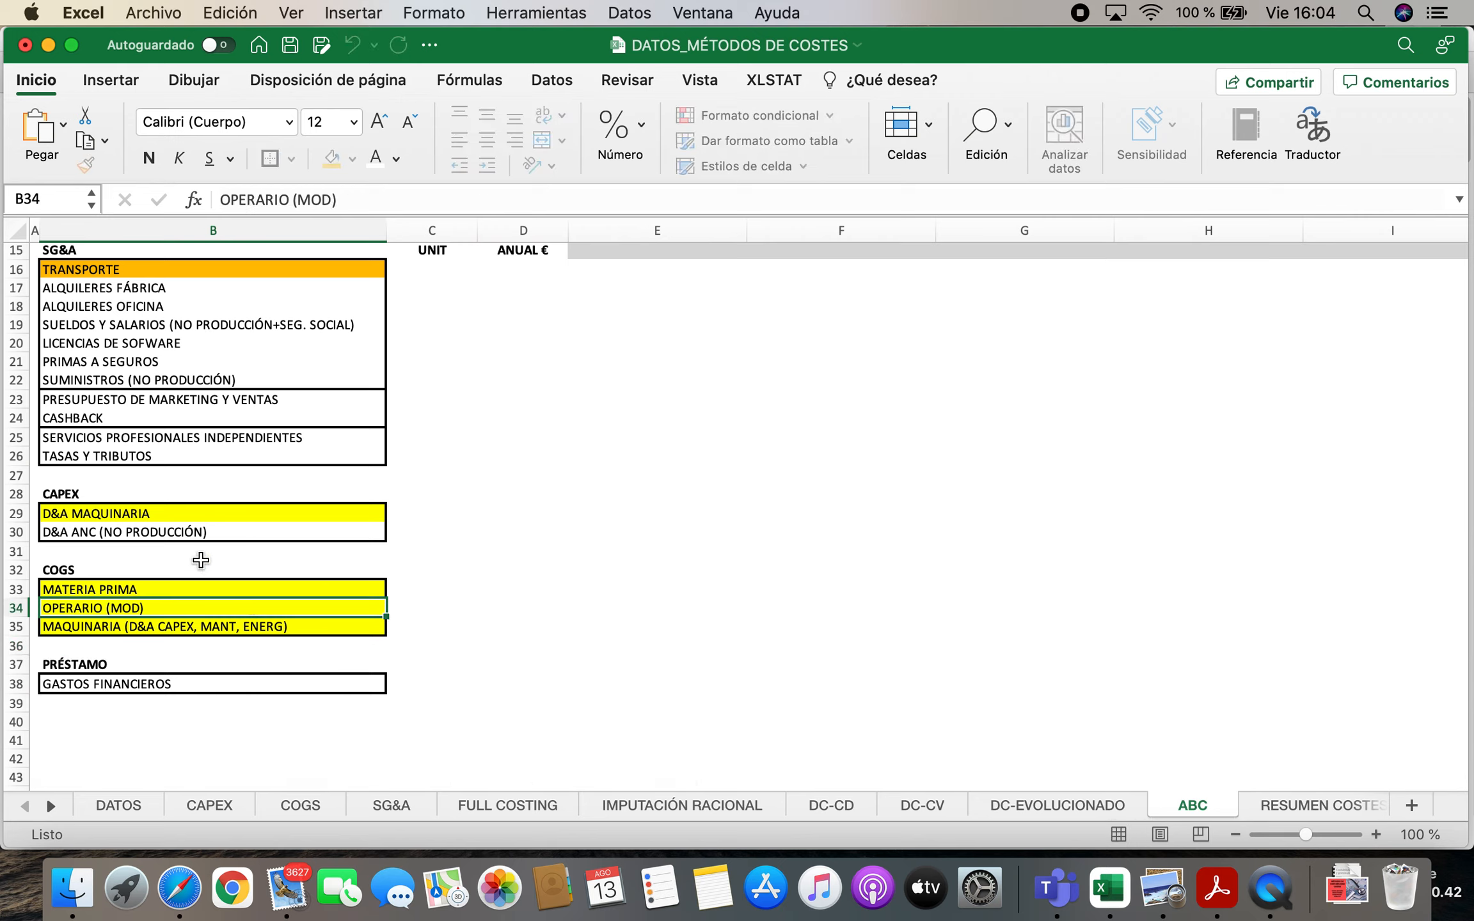
Enter 0 € as the unit cost of D&A MAQUINARIA in the CAPEX list on the ABC sheet
left_click(135, 521)
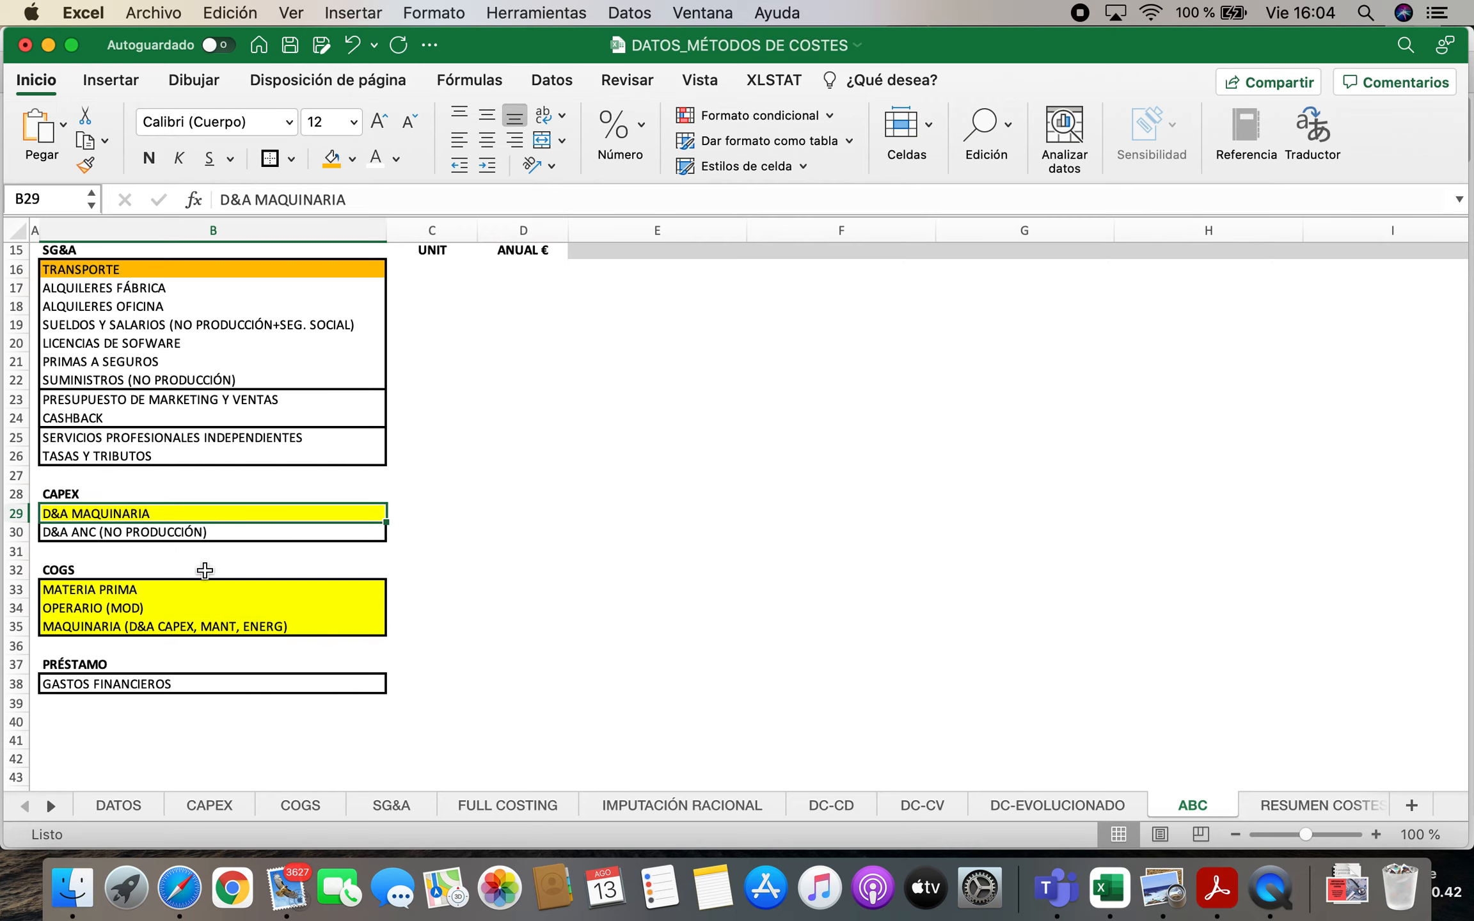
left_click(435, 517)
type("0€")
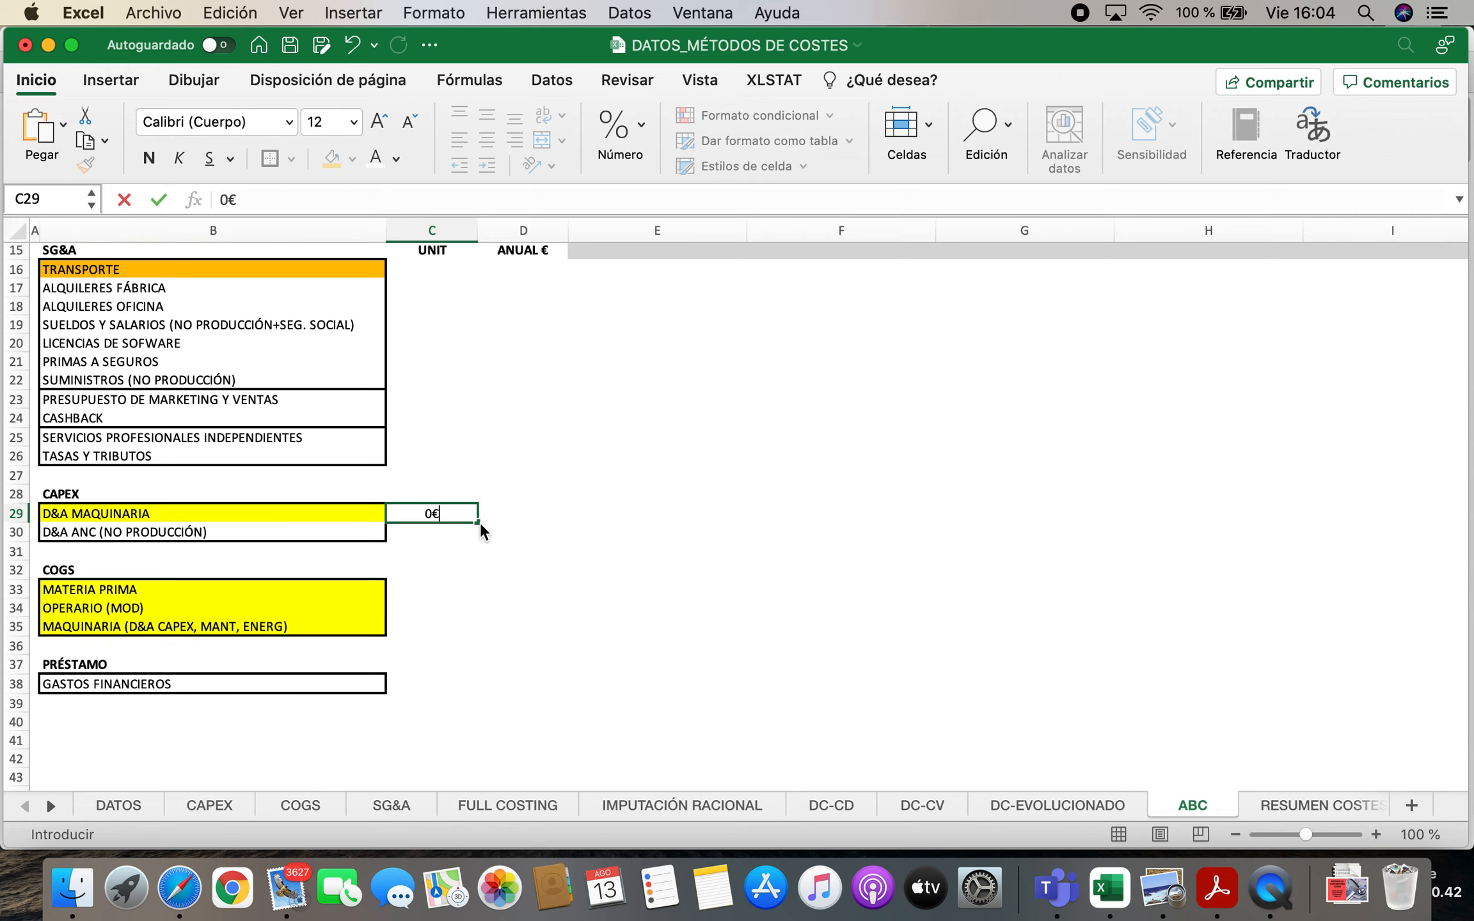
key("Return")
left_click(426, 628)
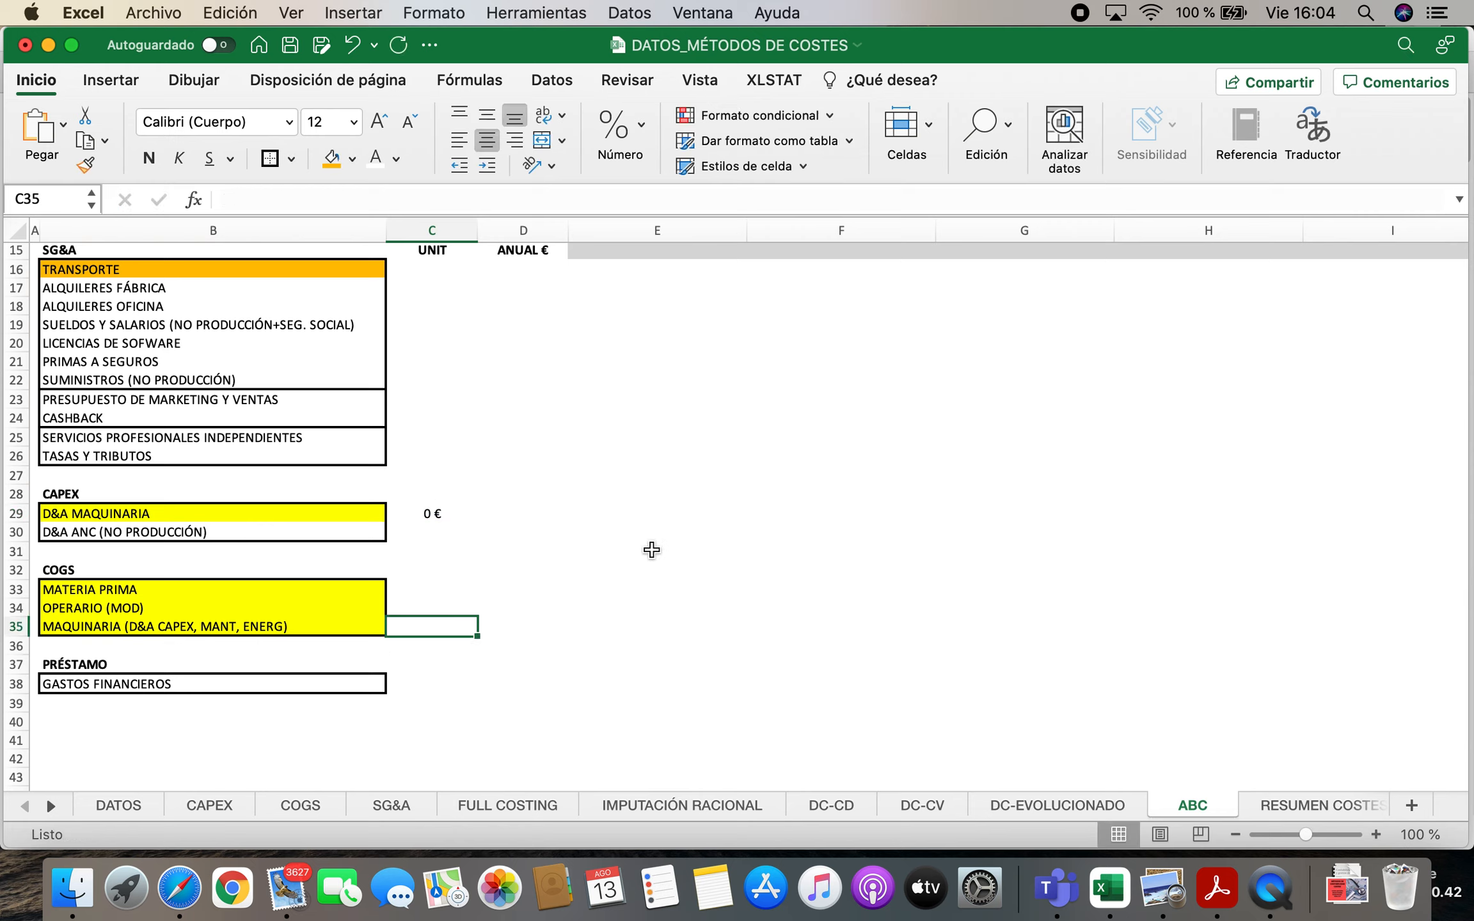
Compare the COGS and D&A MAQUINARIA entries in the direct cost rows of the FABRICACIÓN column
scroll(582, 554, "up", 1)
scroll(582, 554, "up", 10)
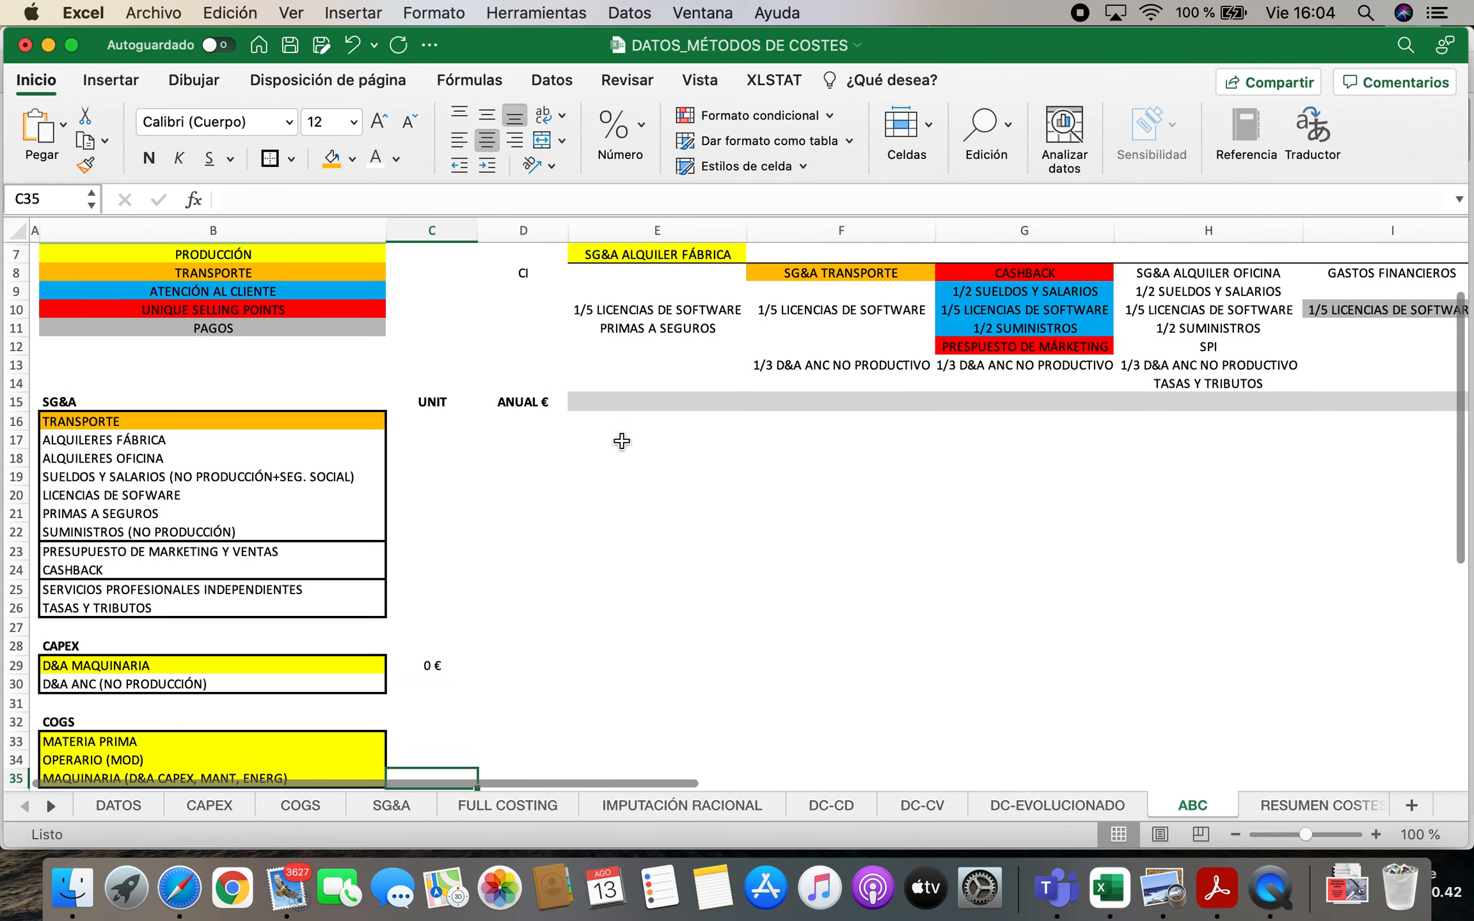
left_click(704, 327)
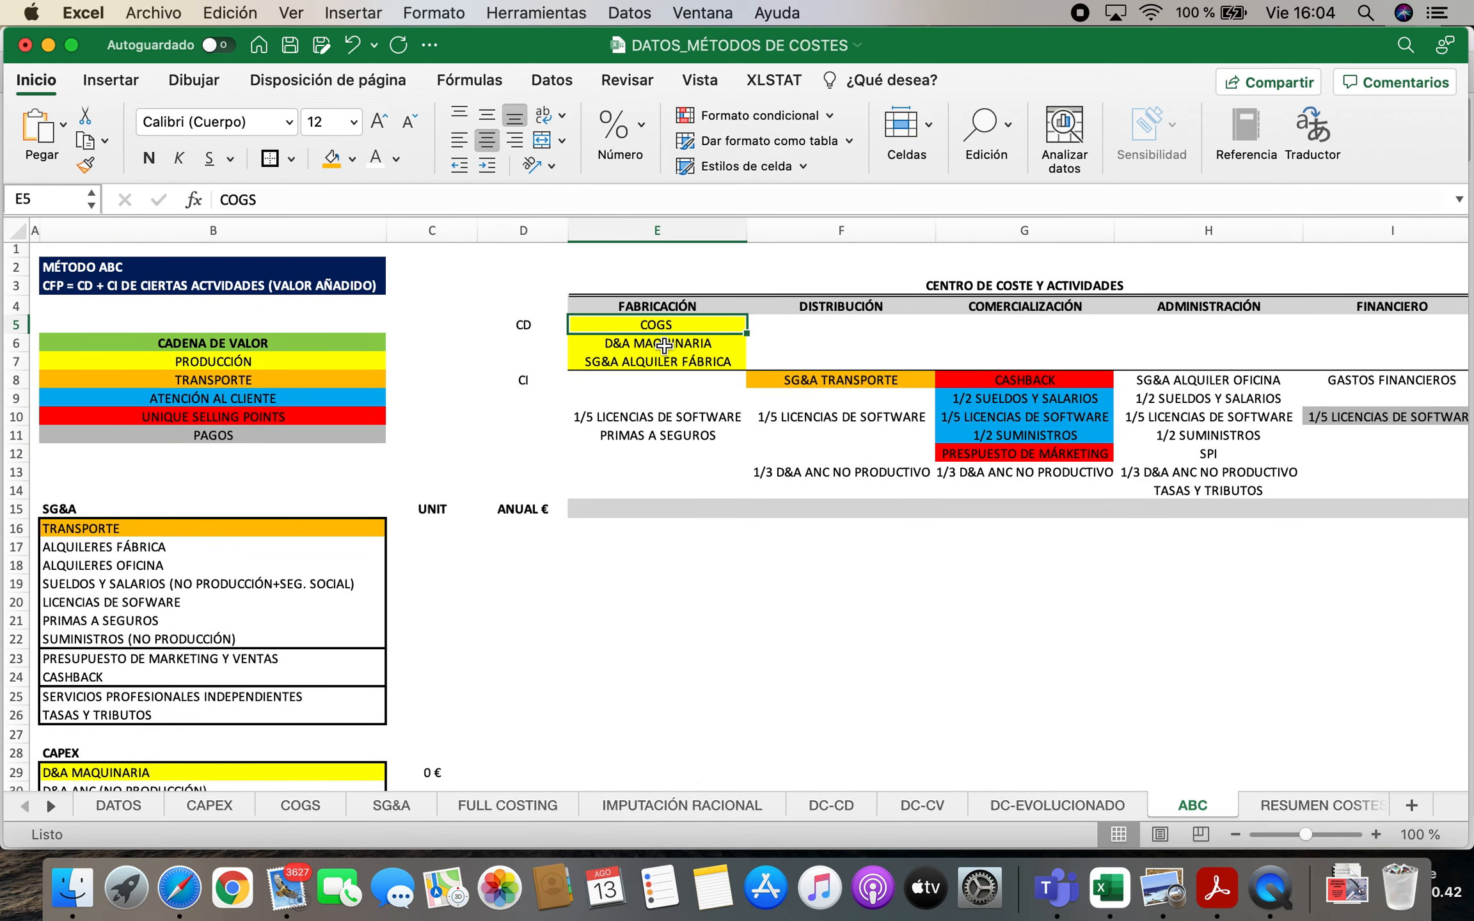
left_click(665, 346)
left_click(684, 328)
key("Down")
key("Up")
key("Down")
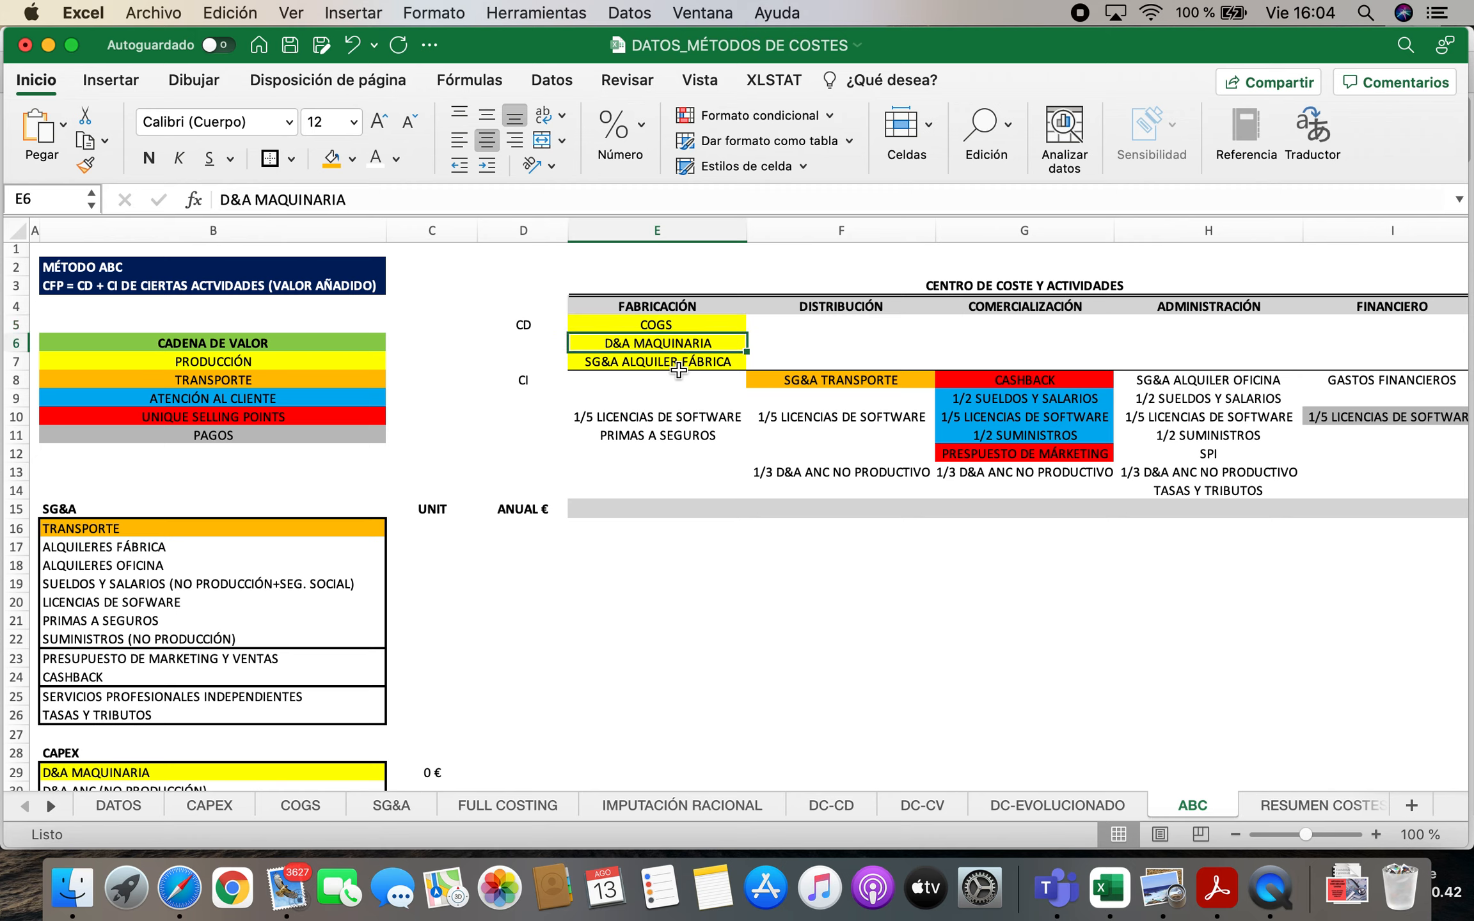
Rename the COGS entry under FABRICACIÓN as "COGS (INCLUIDO D&A CAPEX)" and clear the D&A MAQUINARIA entry below it
double_click(689, 325)
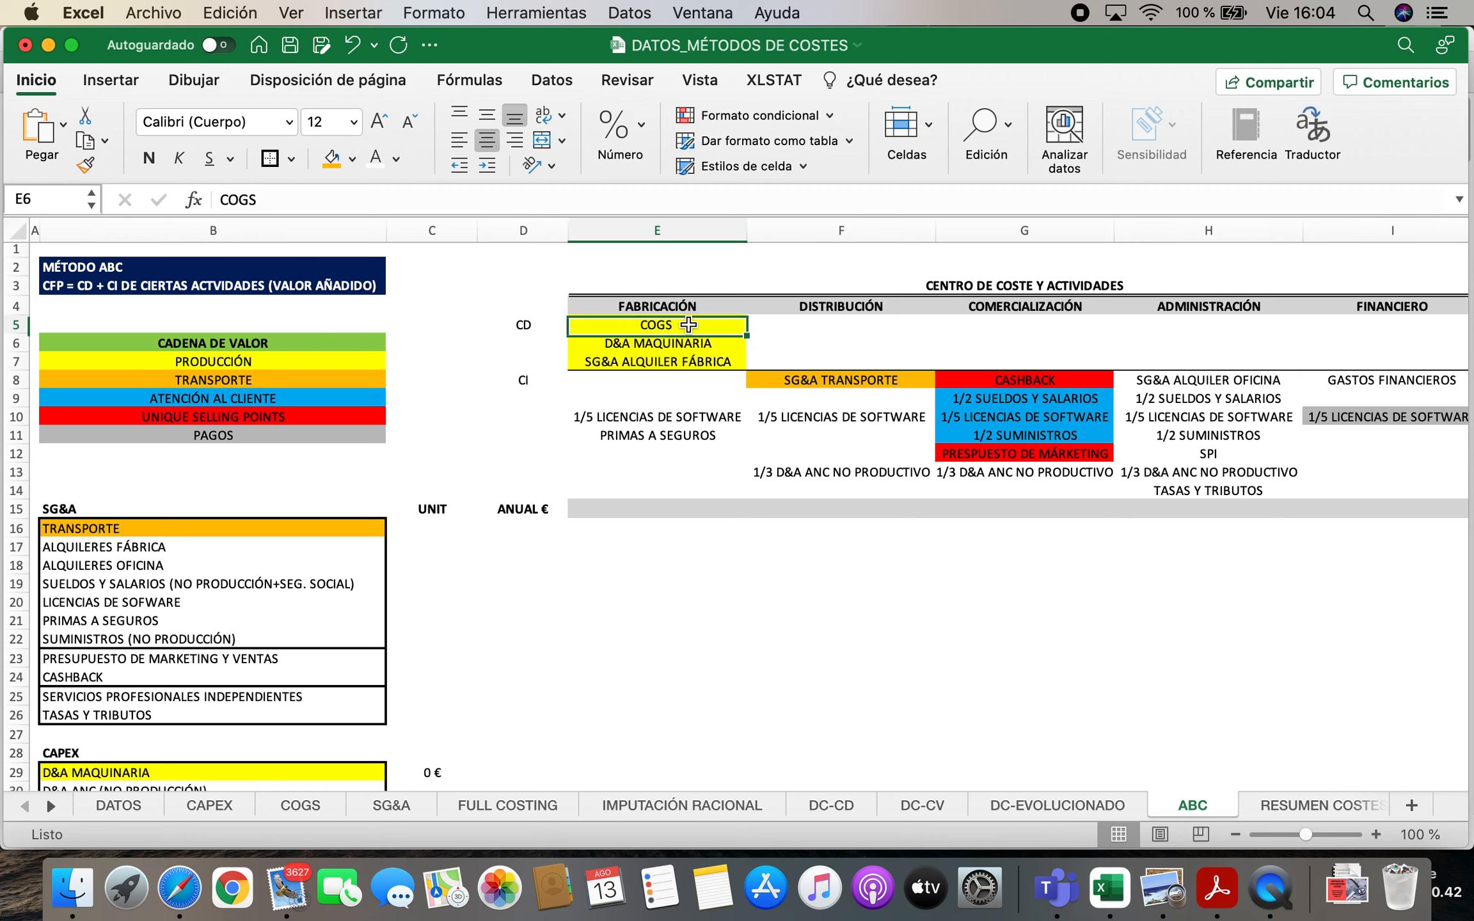
type("(INLUIDO")
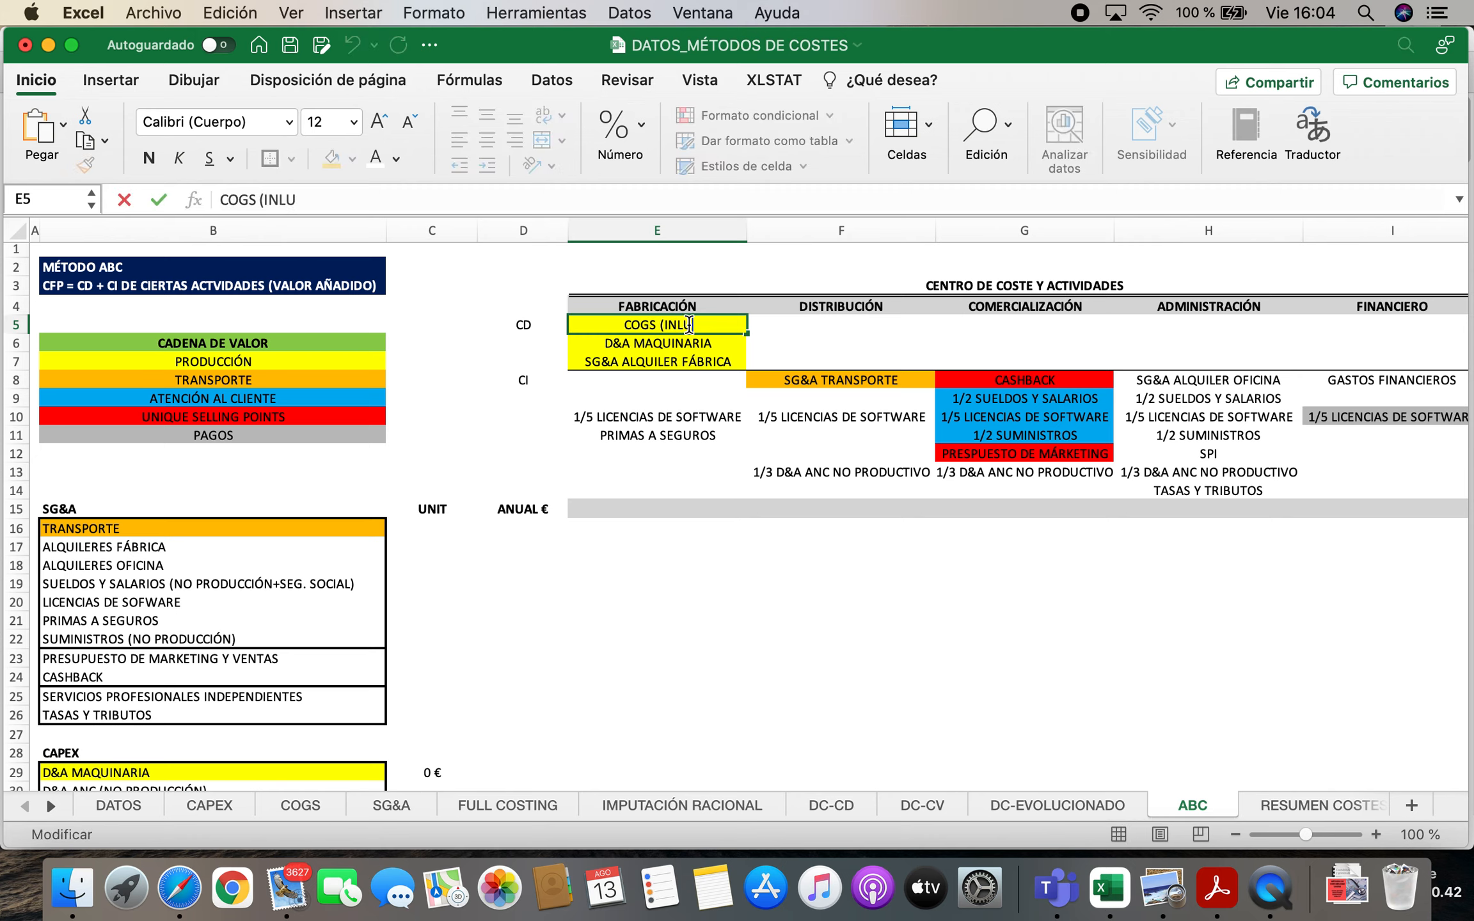
key("BackSpace")
key("BackSpace")
key("BackSpace")
key("BackSpace")
key("BackSpace")
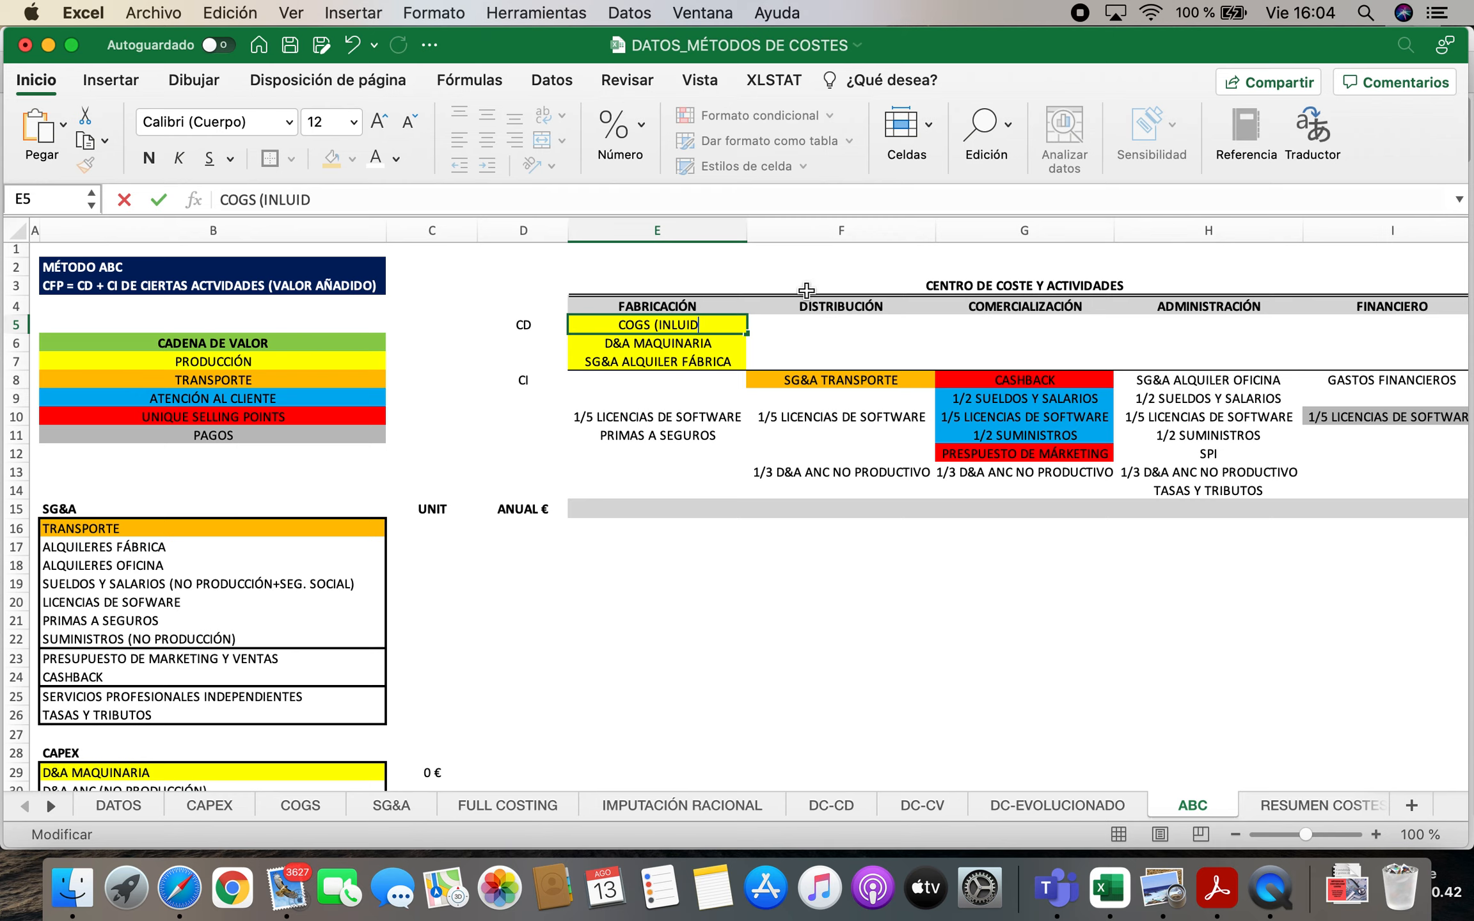
type("CLUIDO D&")
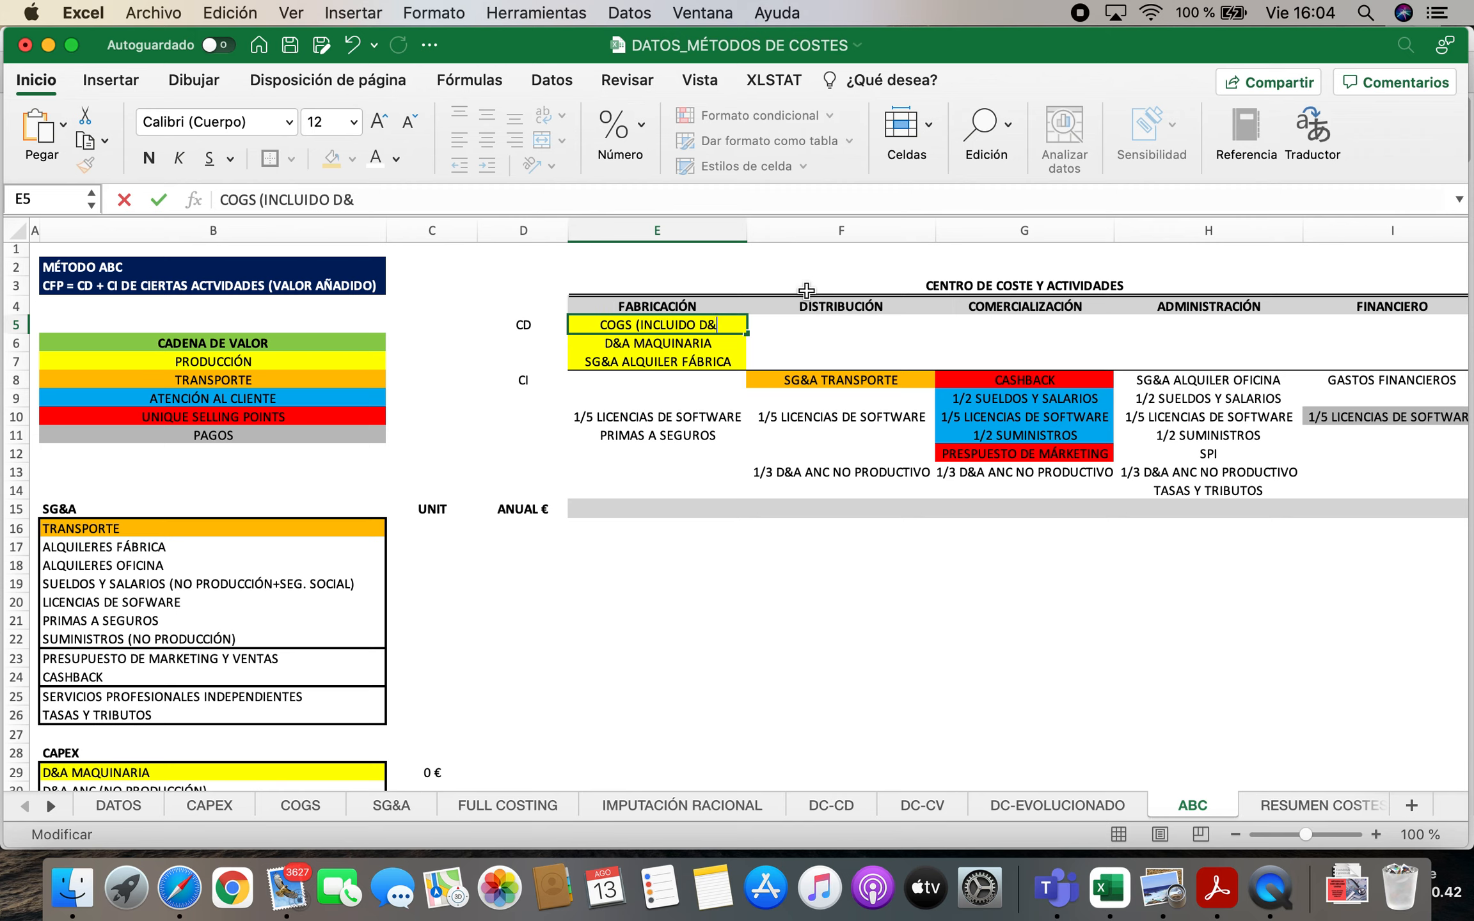
type("A CAPEX)")
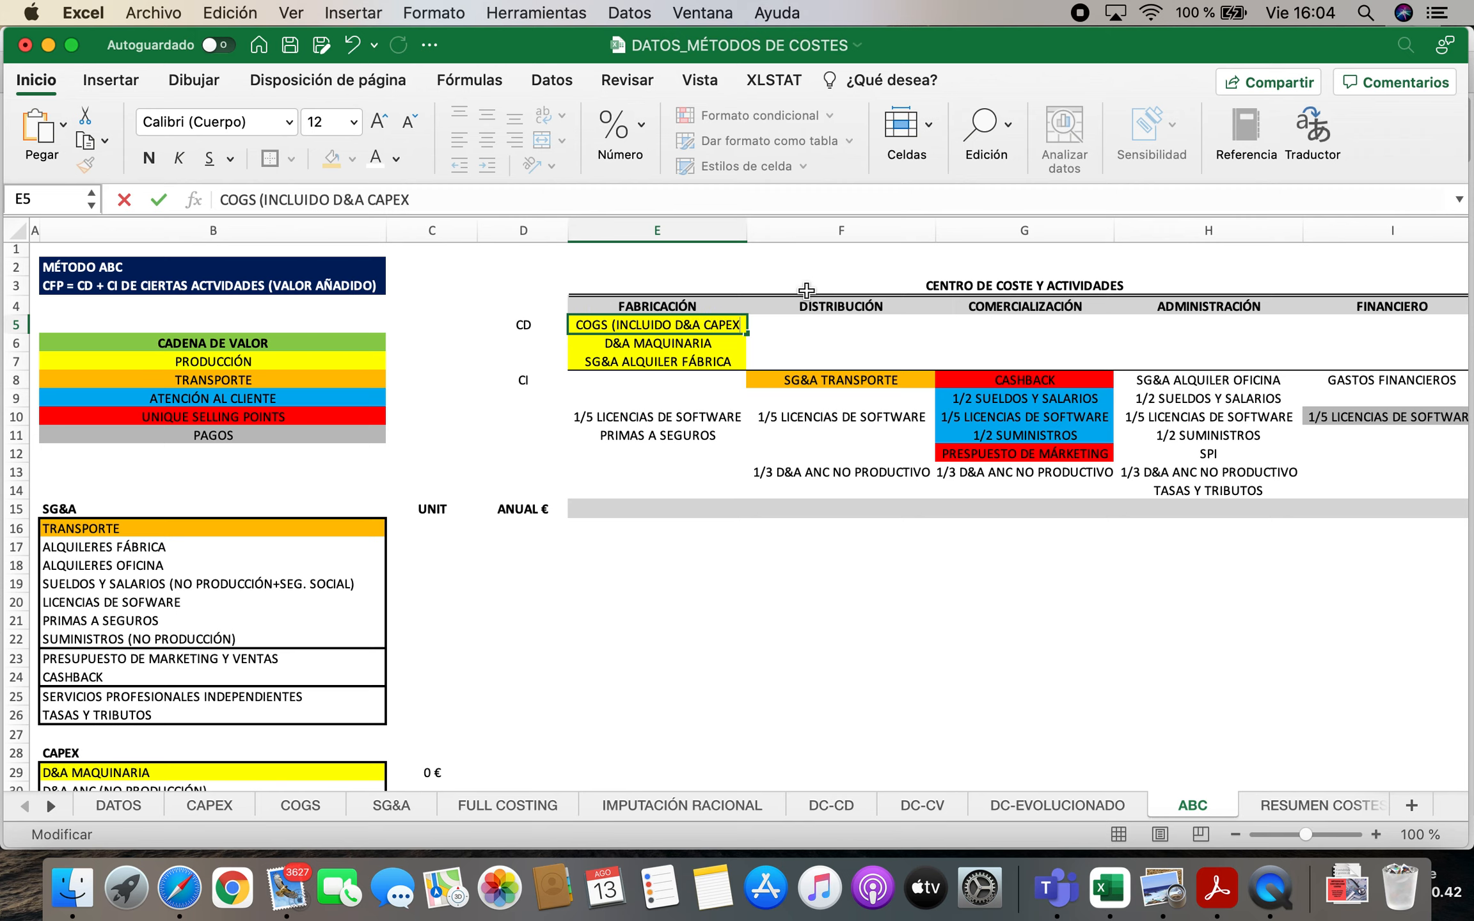
key("Return")
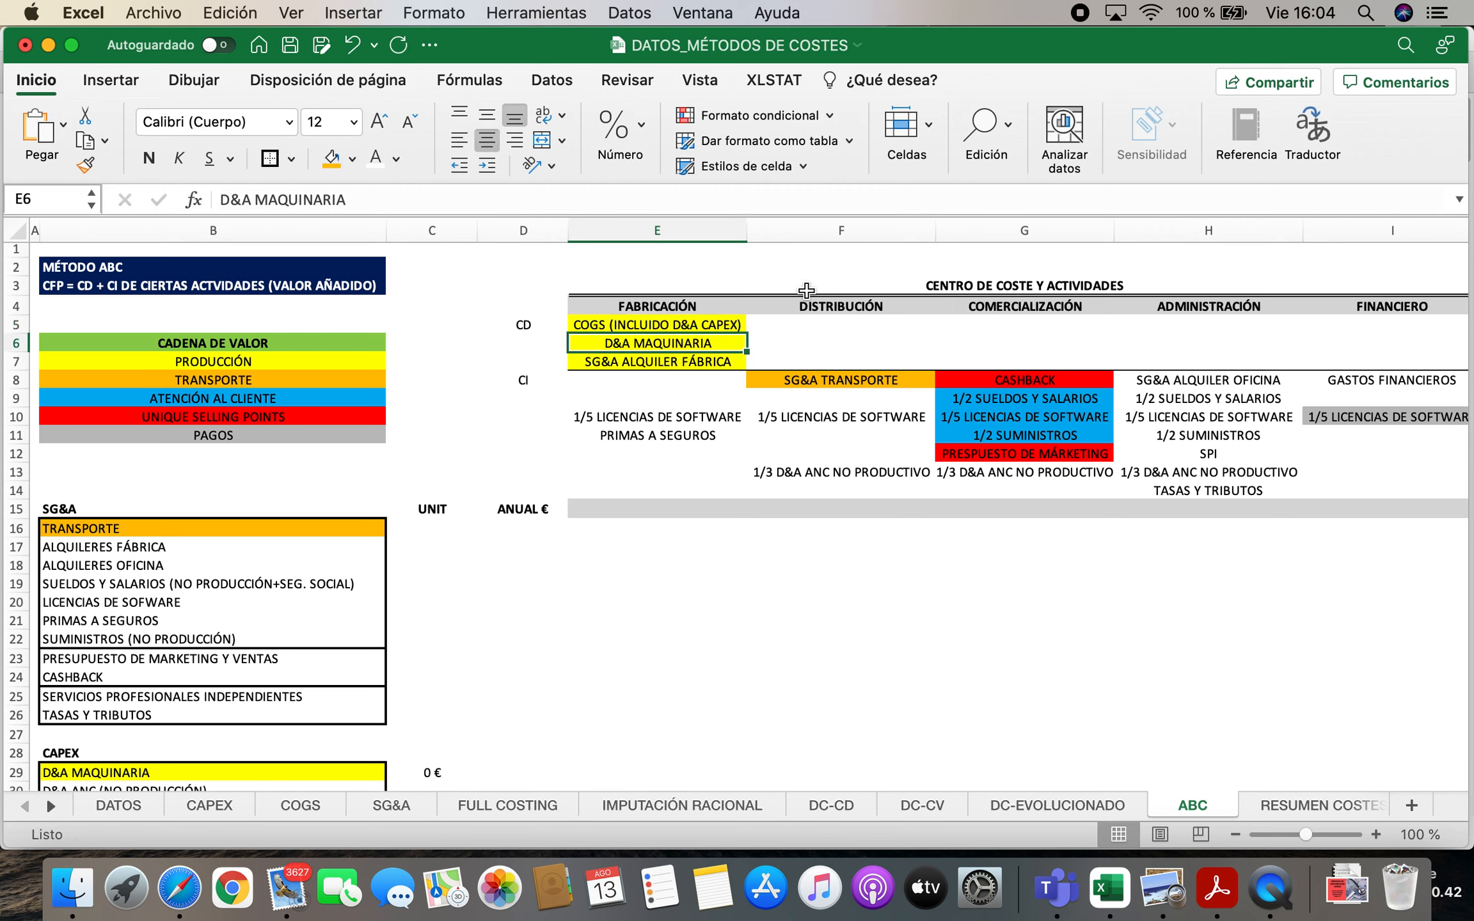
key("Delete")
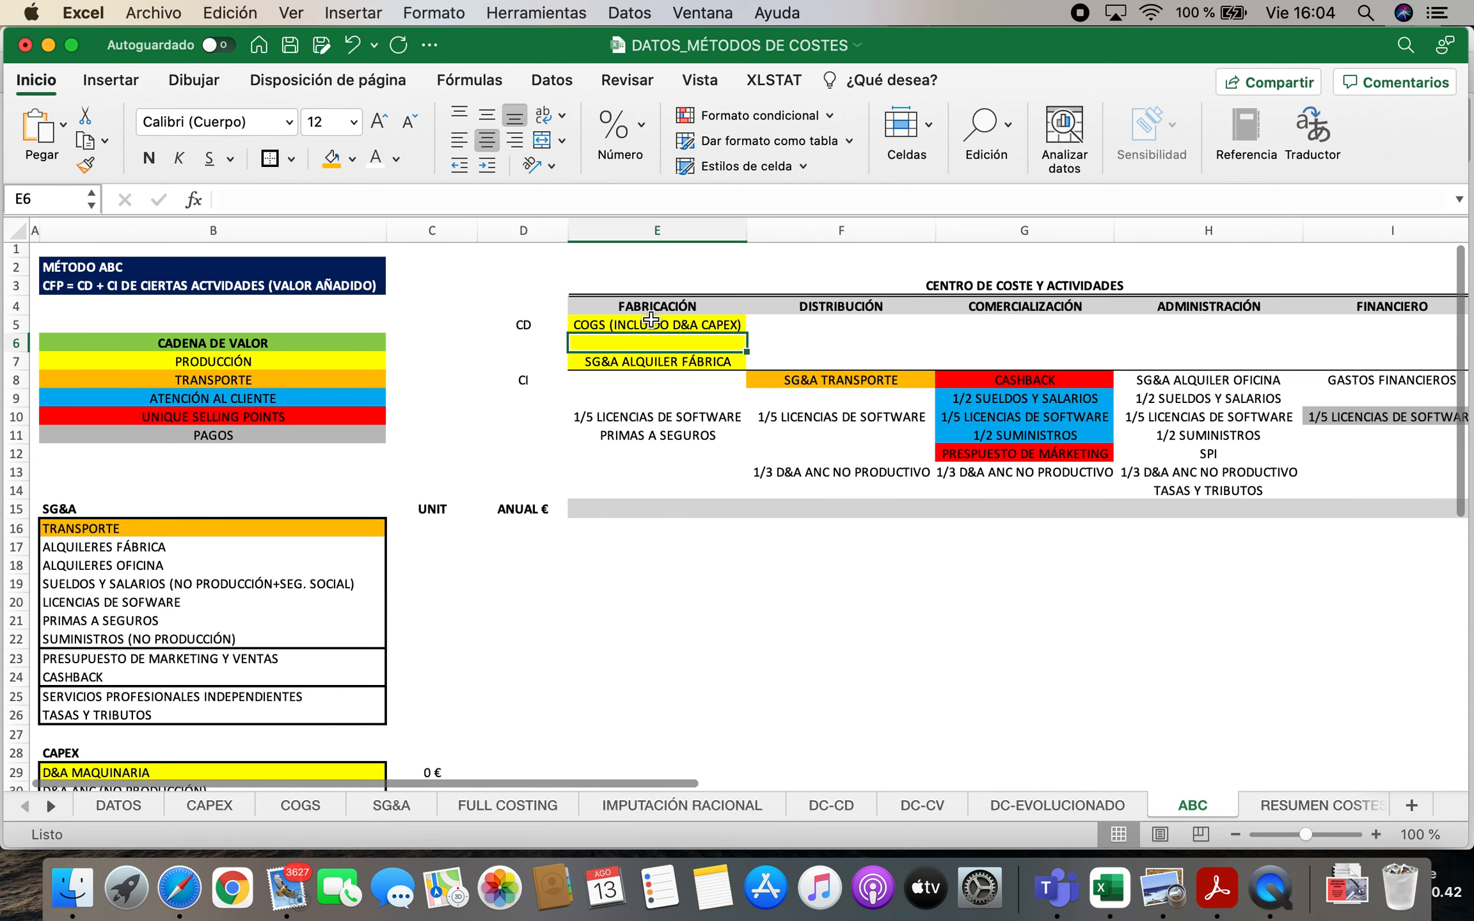
Review the unit costs in the D&A CAPEX block on the COGS sheet, especially the MAQUINARIA formula and CAPEX COMPRAR MAQ line
left_click(298, 805)
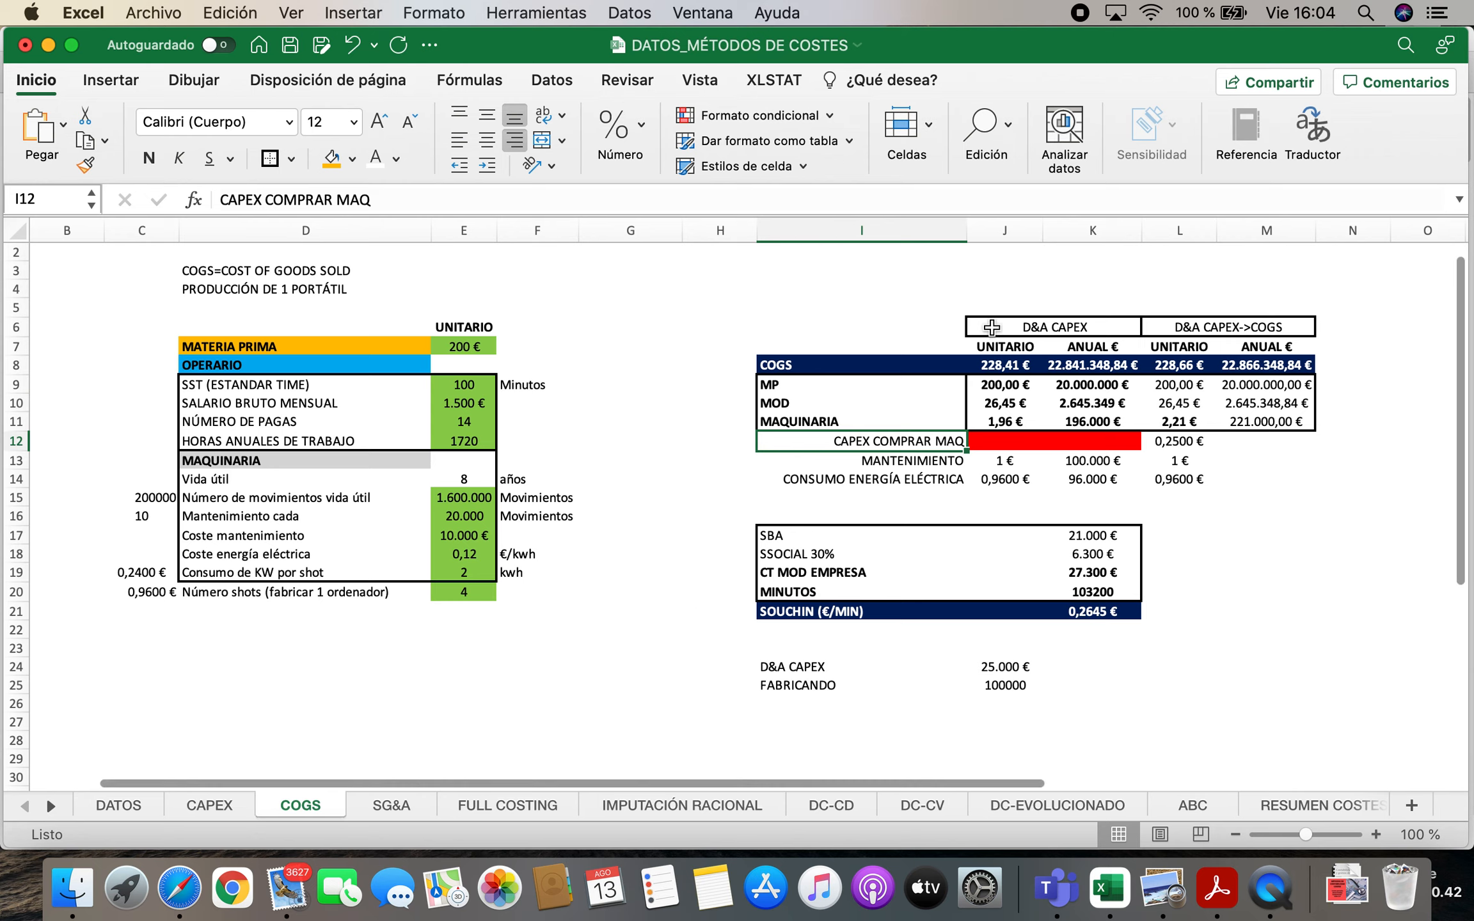
left_click_drag(848, 434, 1066, 445)
left_click(844, 422)
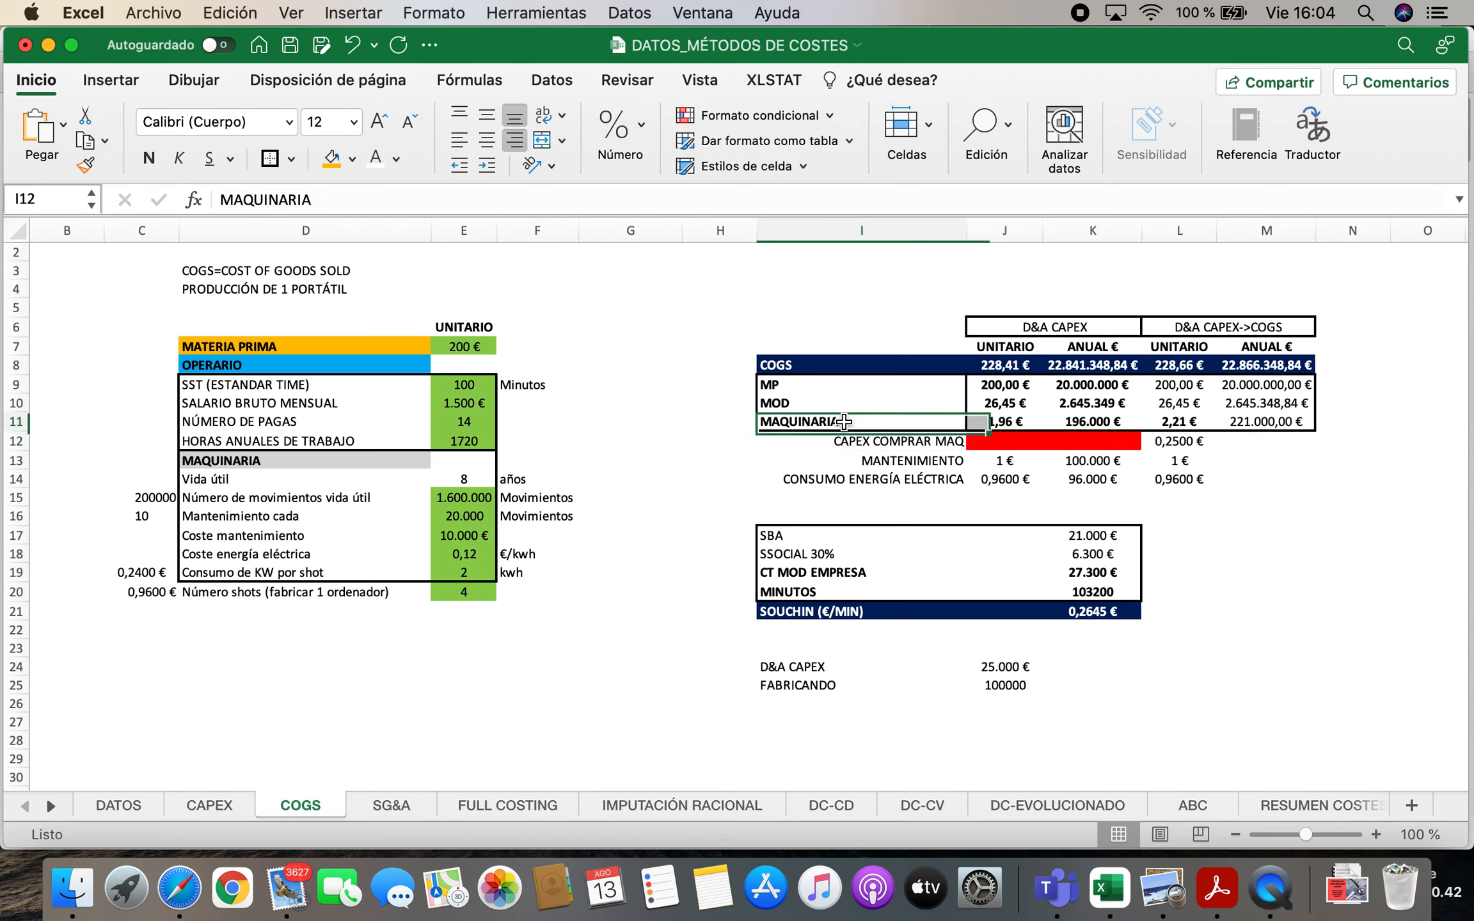
double_click(1004, 423)
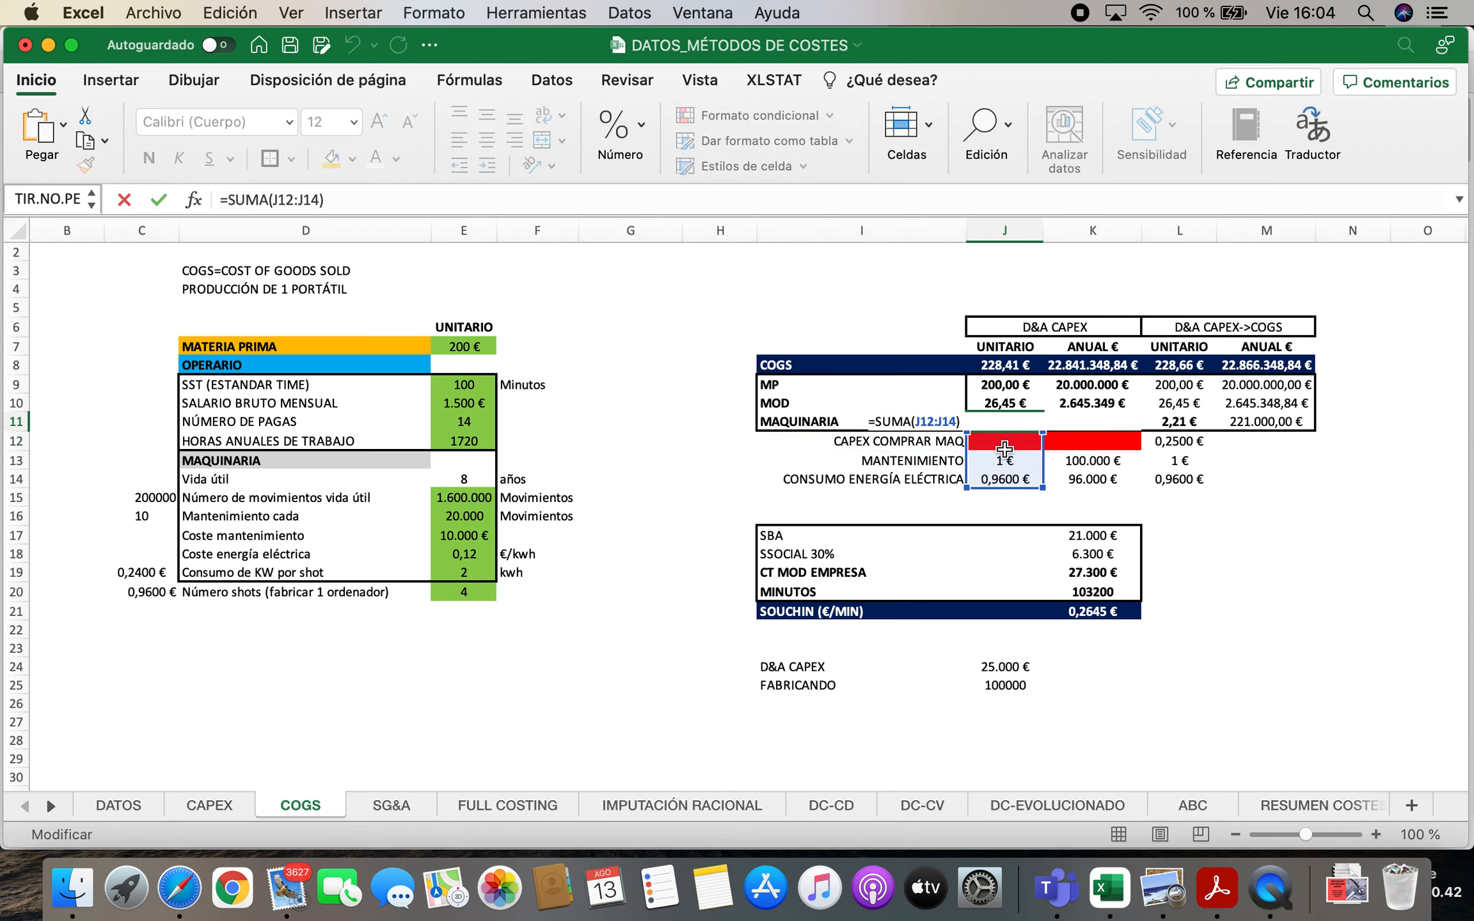
key("Return")
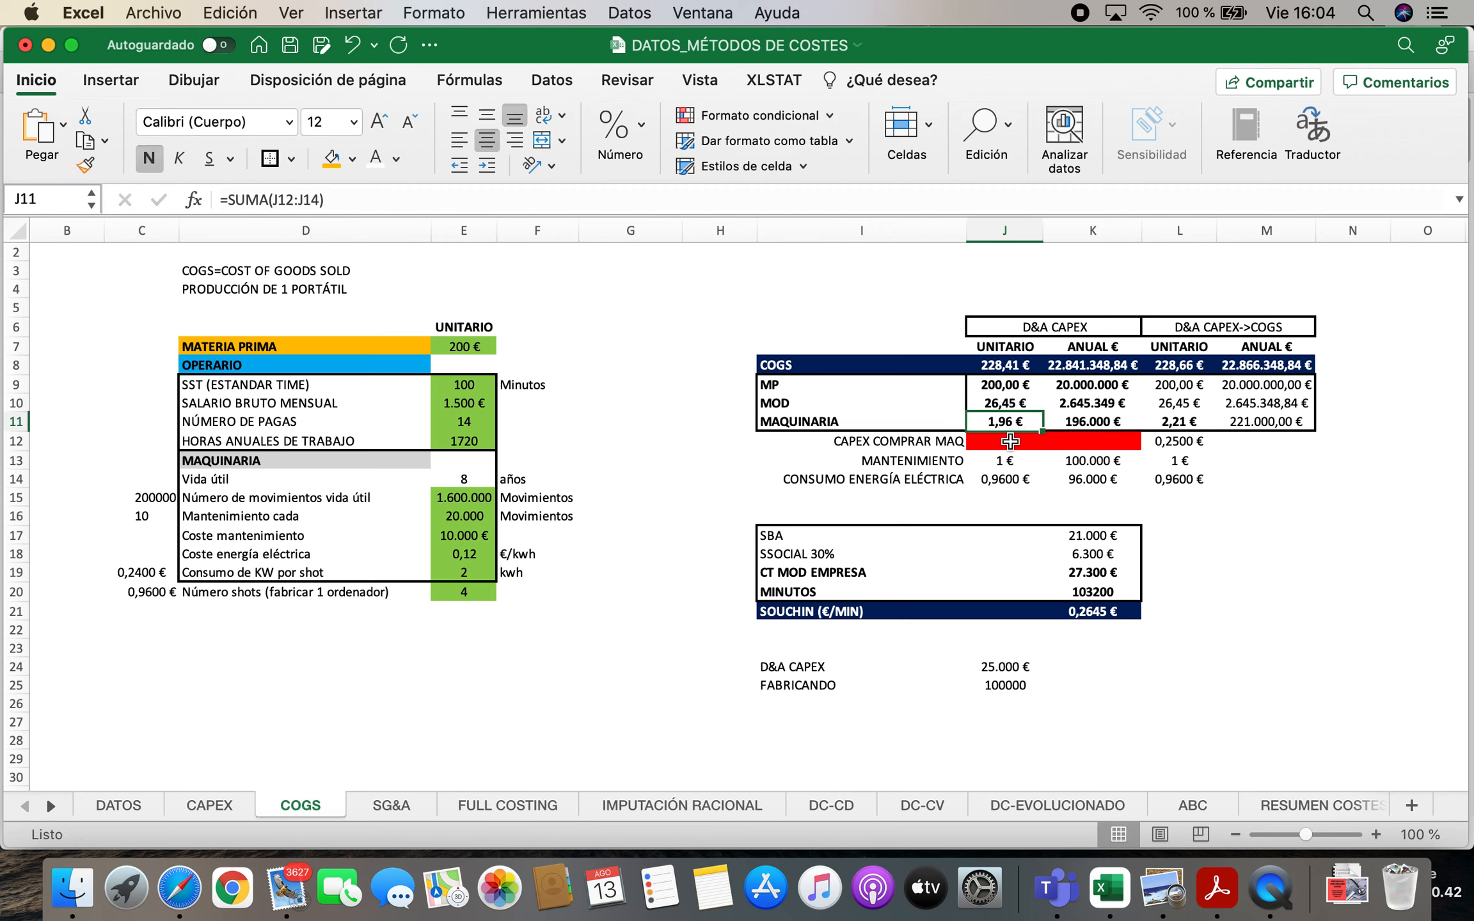
left_click_drag(1016, 368, 1001, 448)
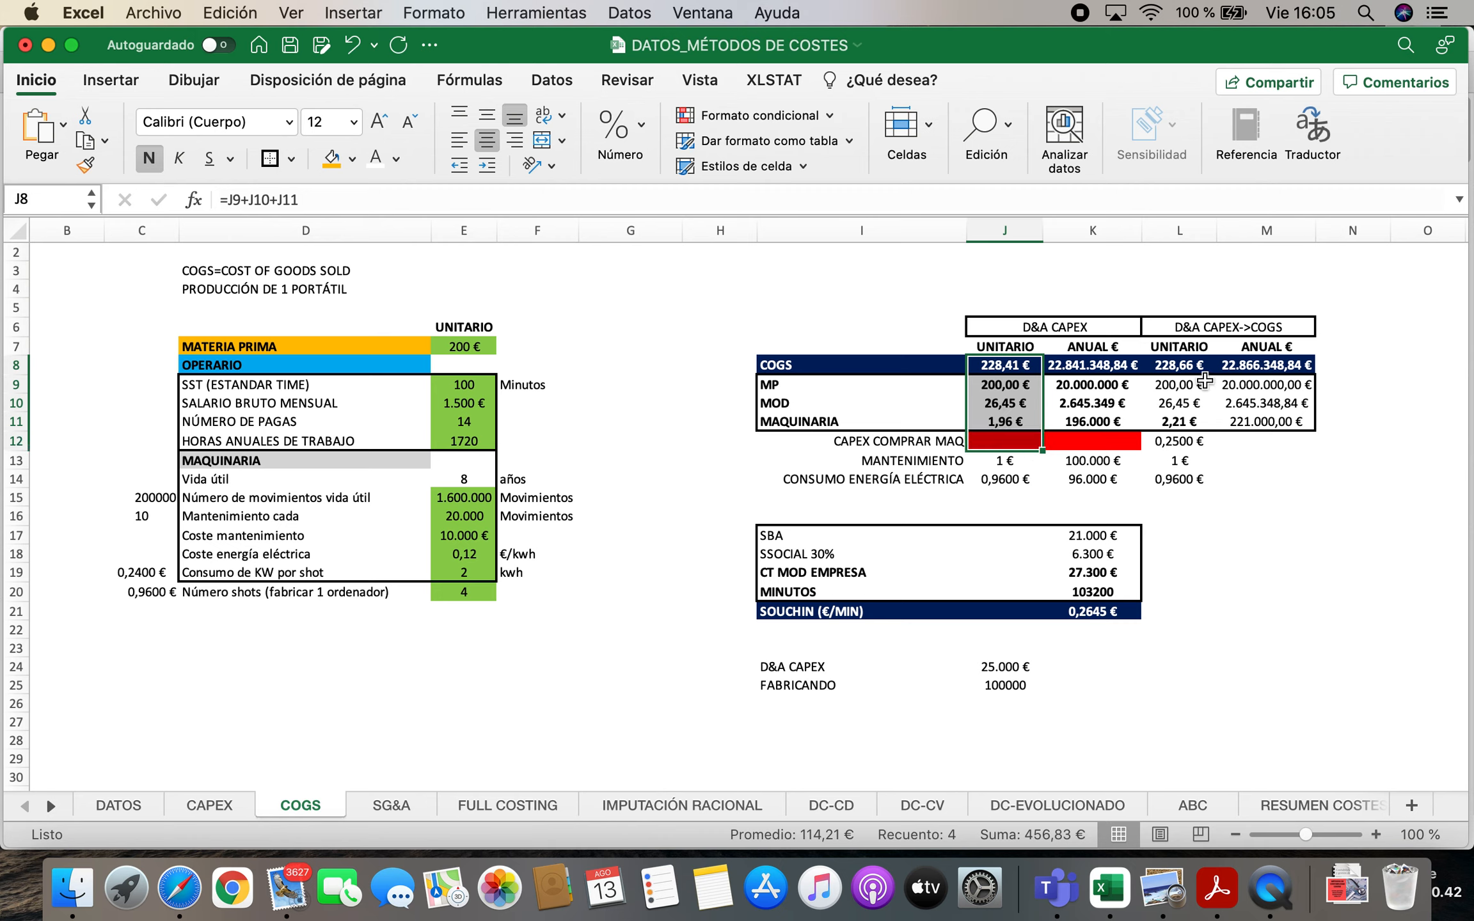
Compare the unit COGS and MAQUINARIA formulas of the D&A CAPEX->COGS block with those of the D&A CAPEX block
double_click(1185, 365)
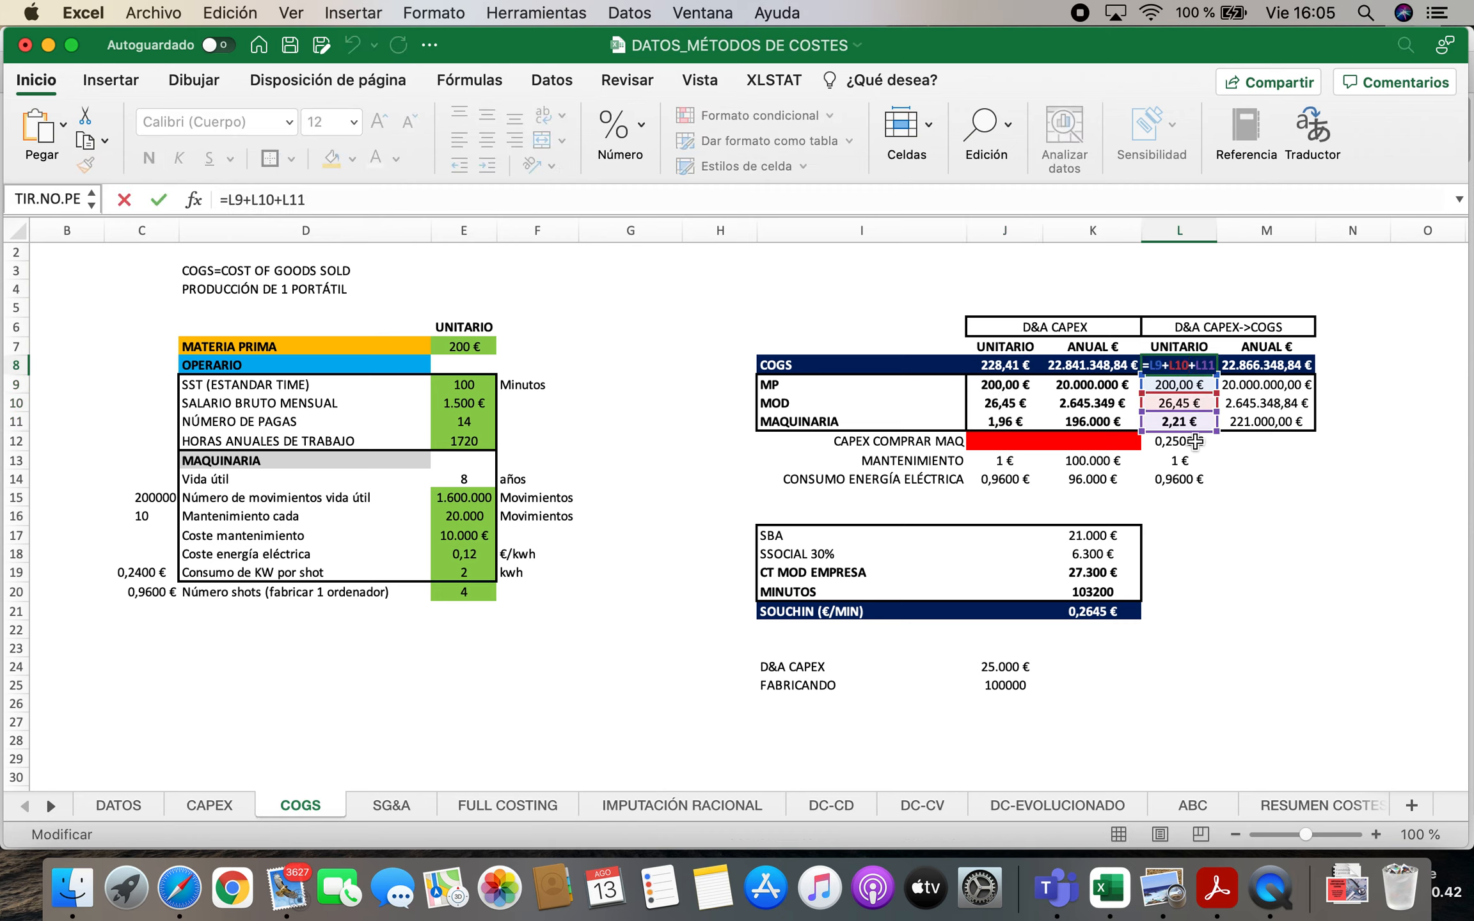
key("Escape")
left_click(890, 421)
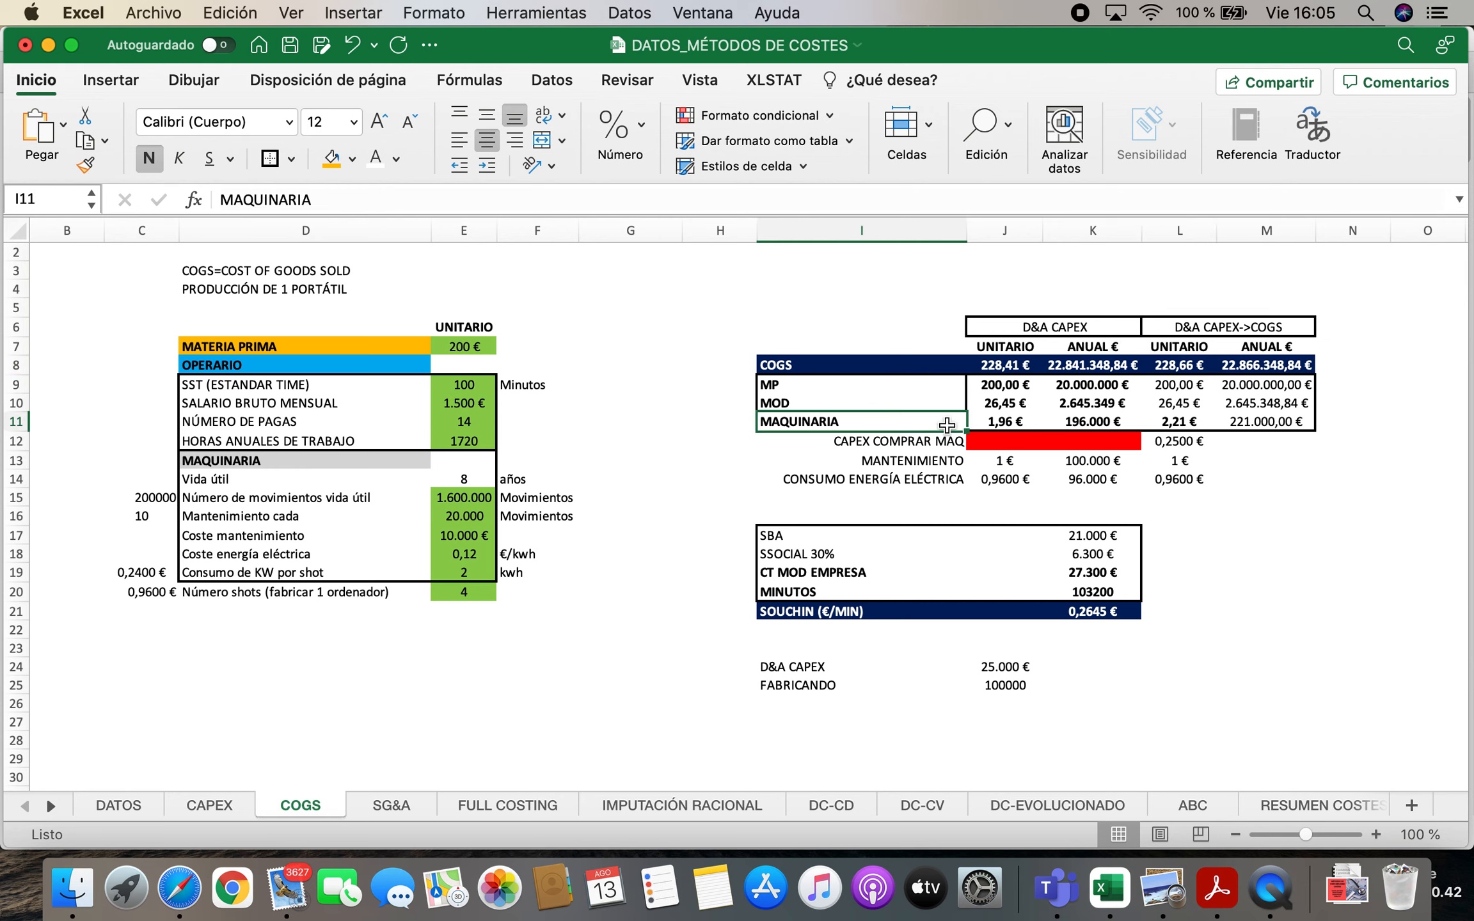
left_click(1000, 422)
left_click(1189, 422)
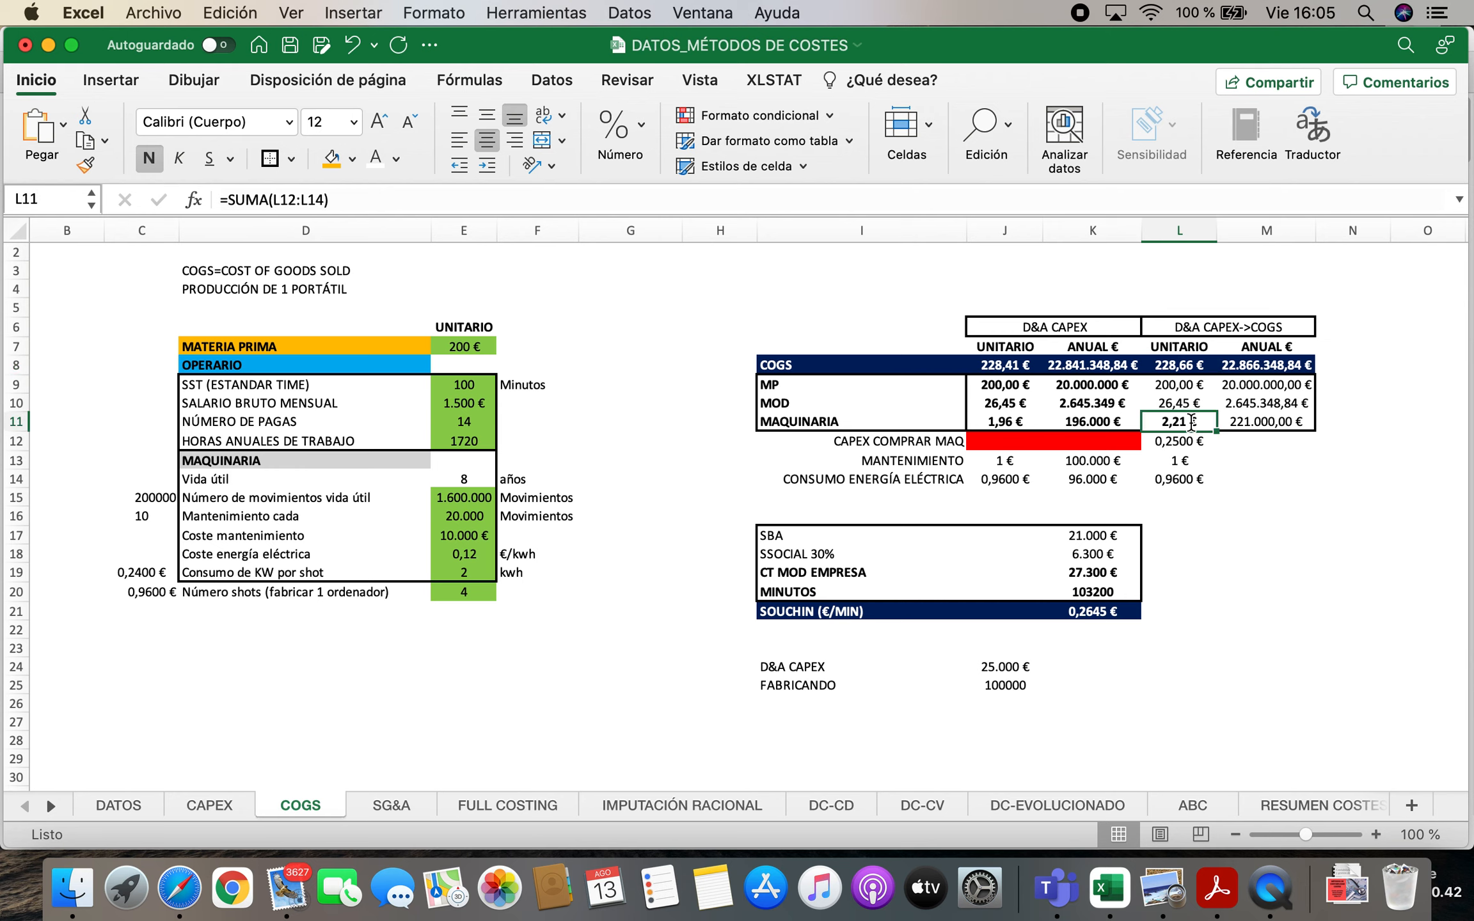
double_click(1190, 422)
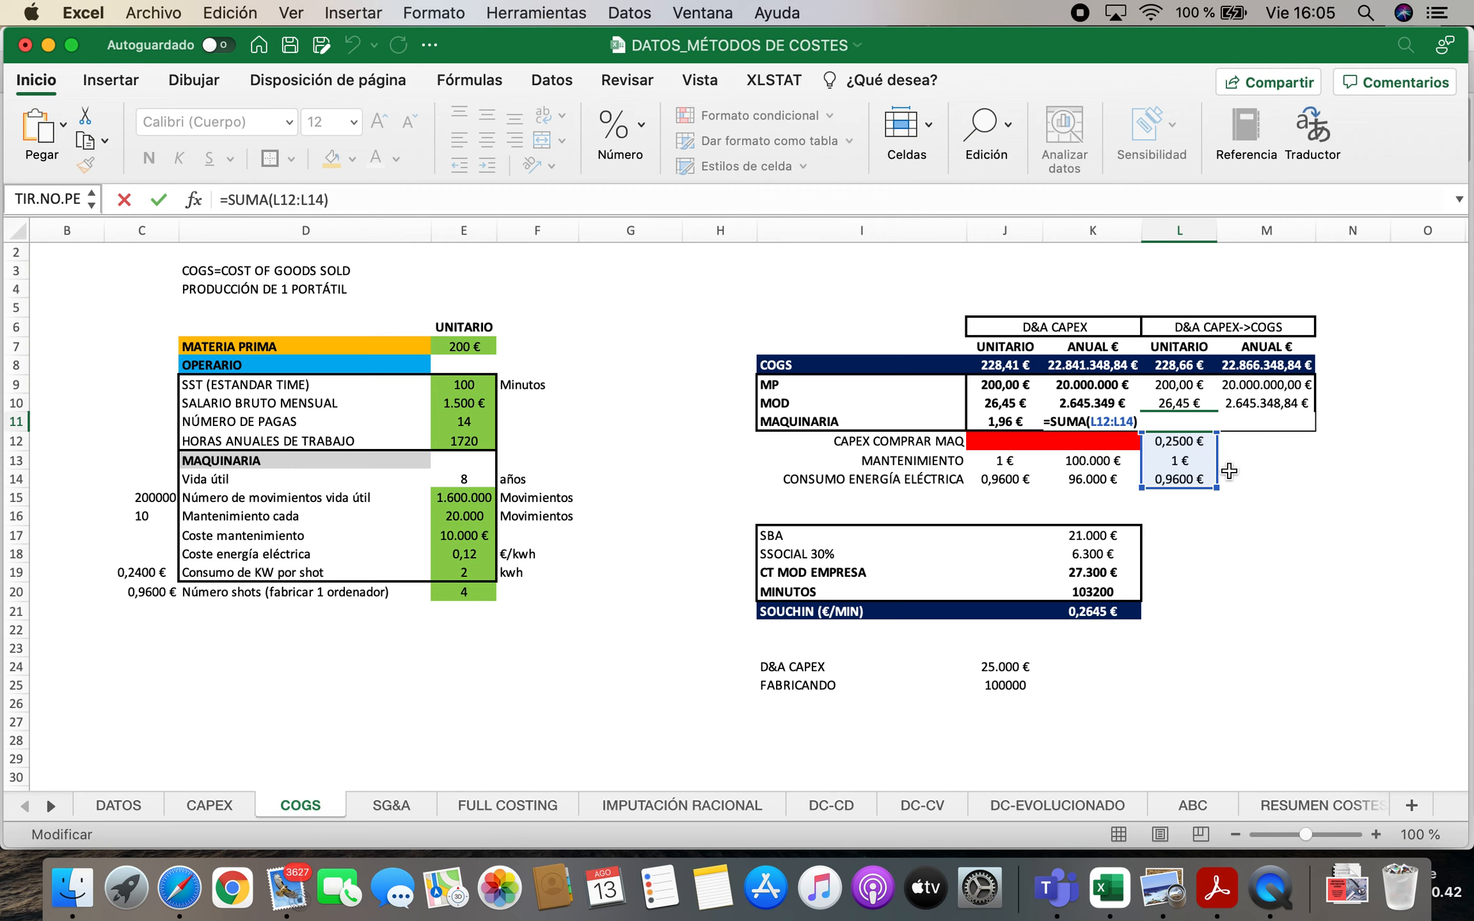
key("Escape")
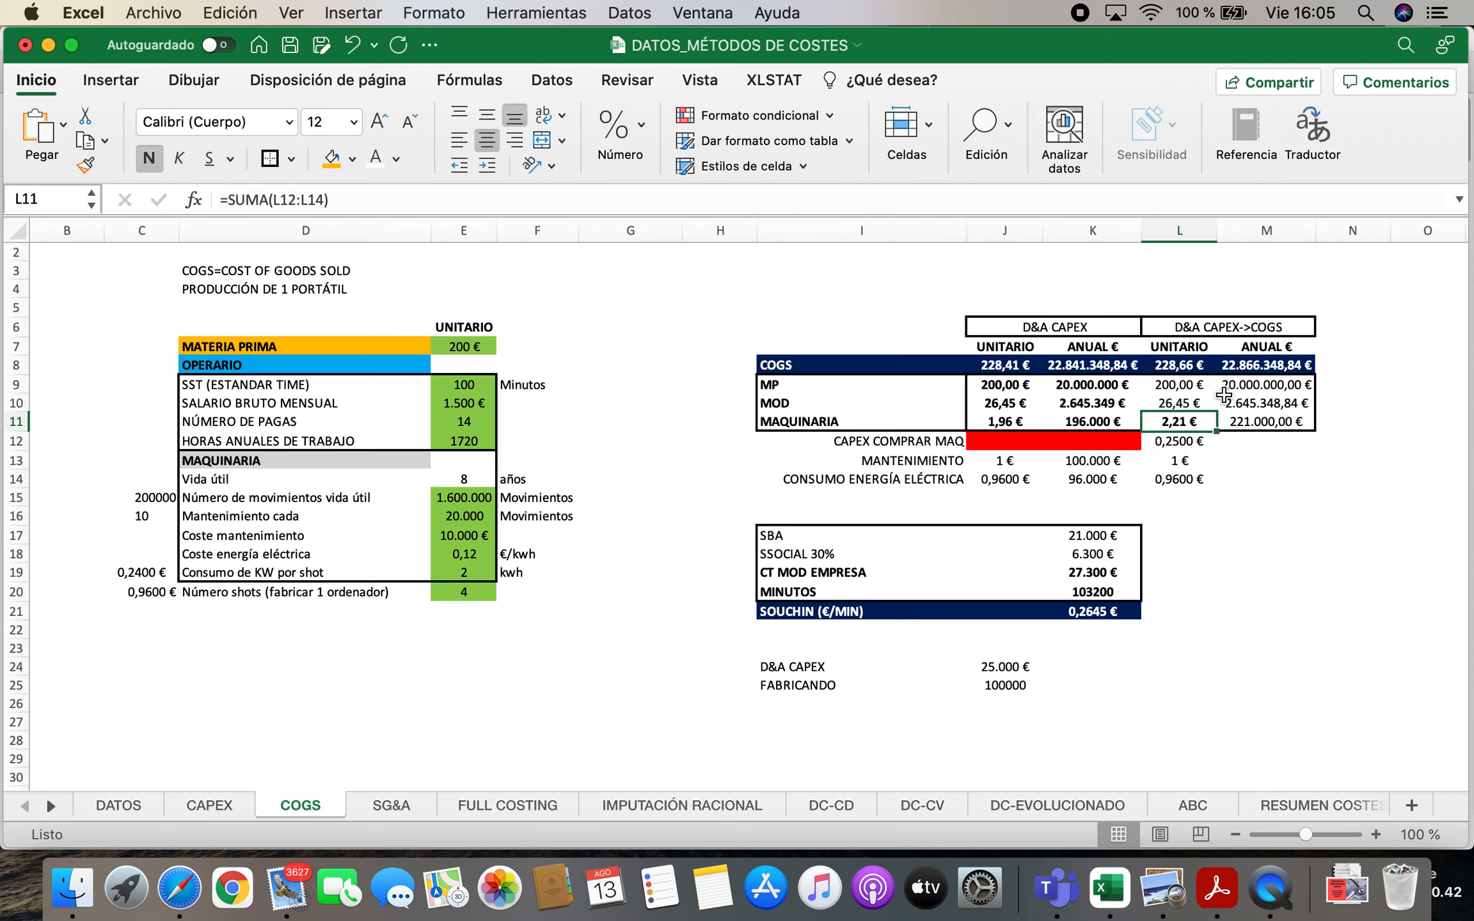
left_click(1184, 368)
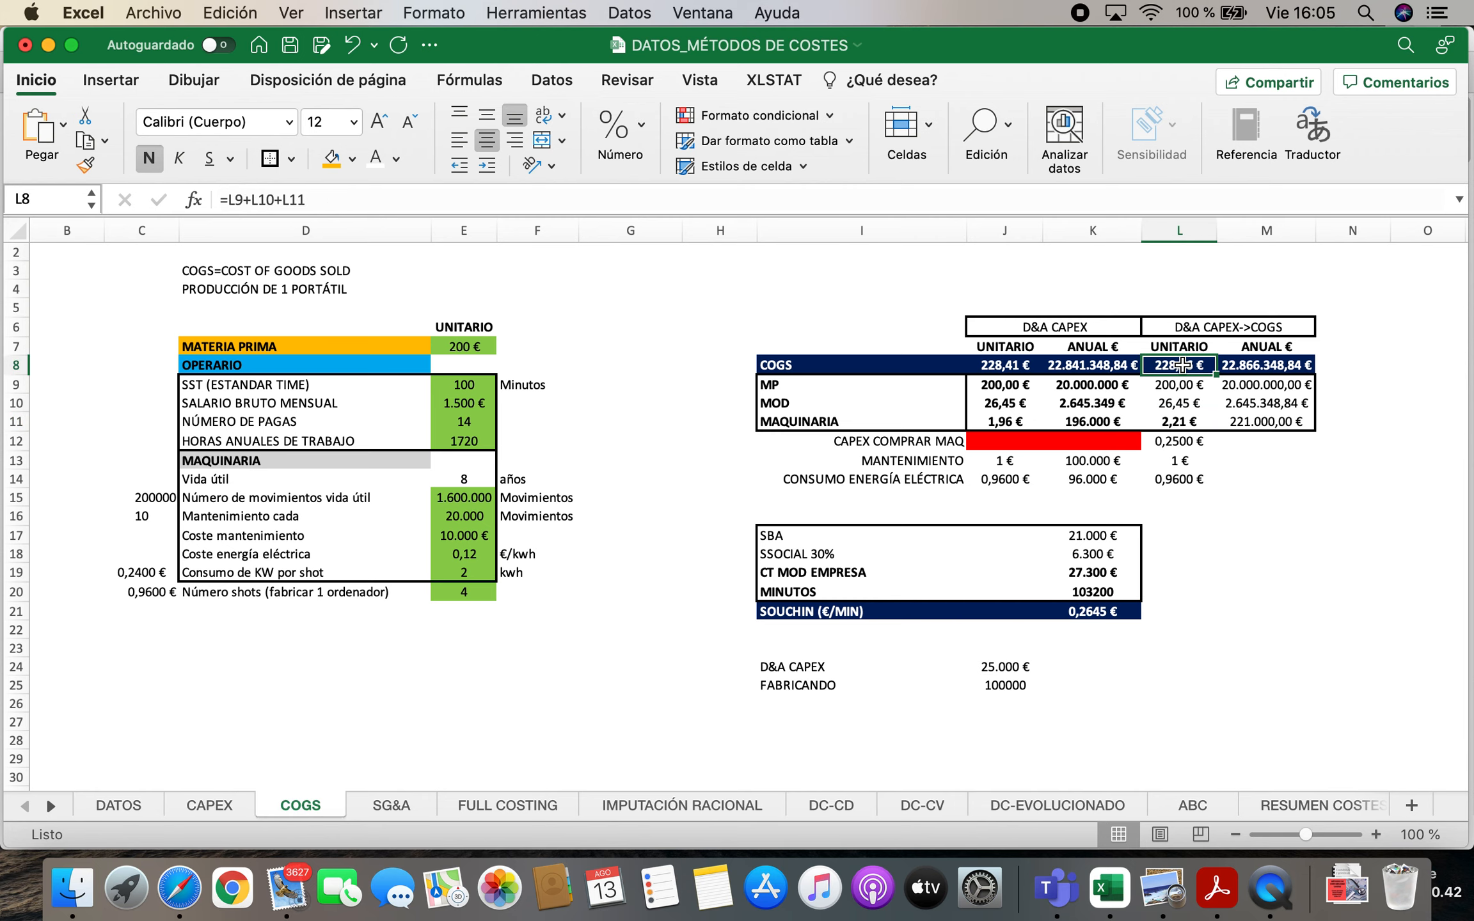
Check the DC-EVOLUCIONADO sheet and return to the SG&A ALQUILER FÁBRICA entry under FABRICACIÓN on the ABC sheet
left_click(1054, 801)
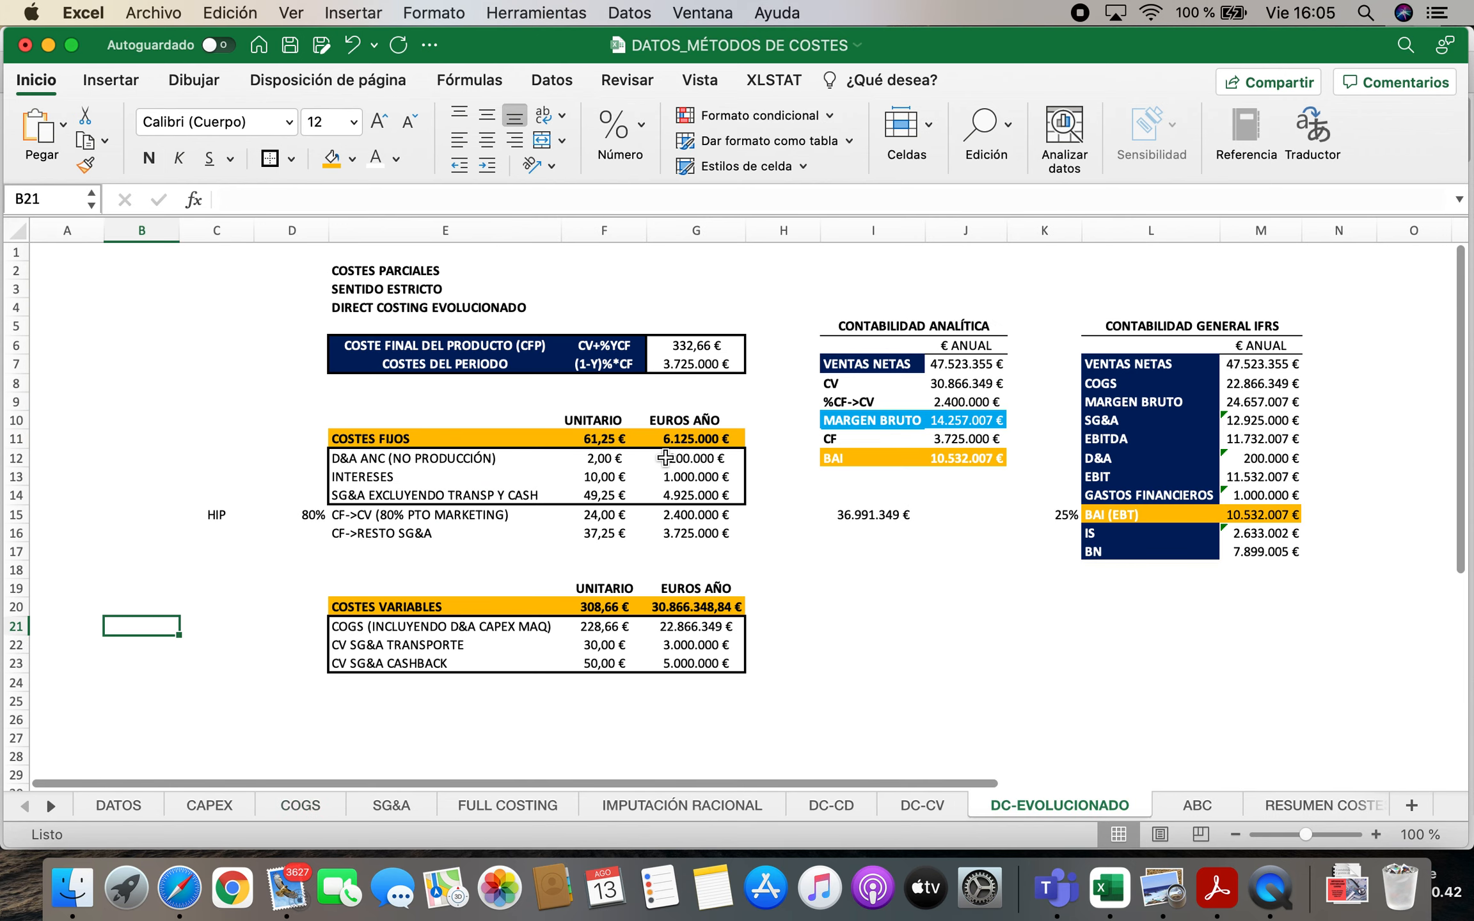
left_click(1197, 810)
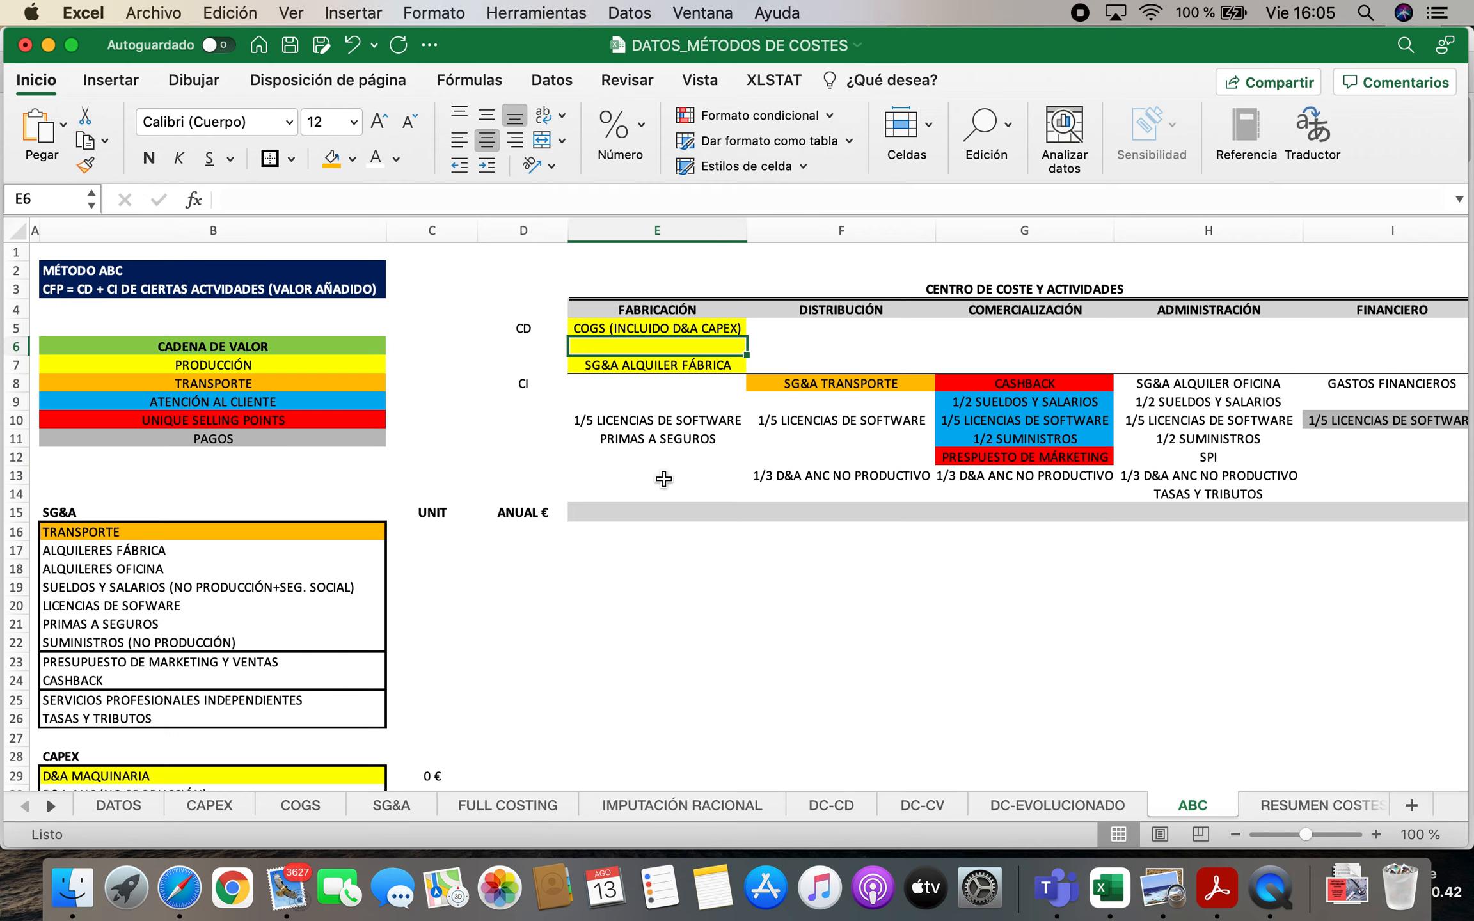
left_click(637, 366)
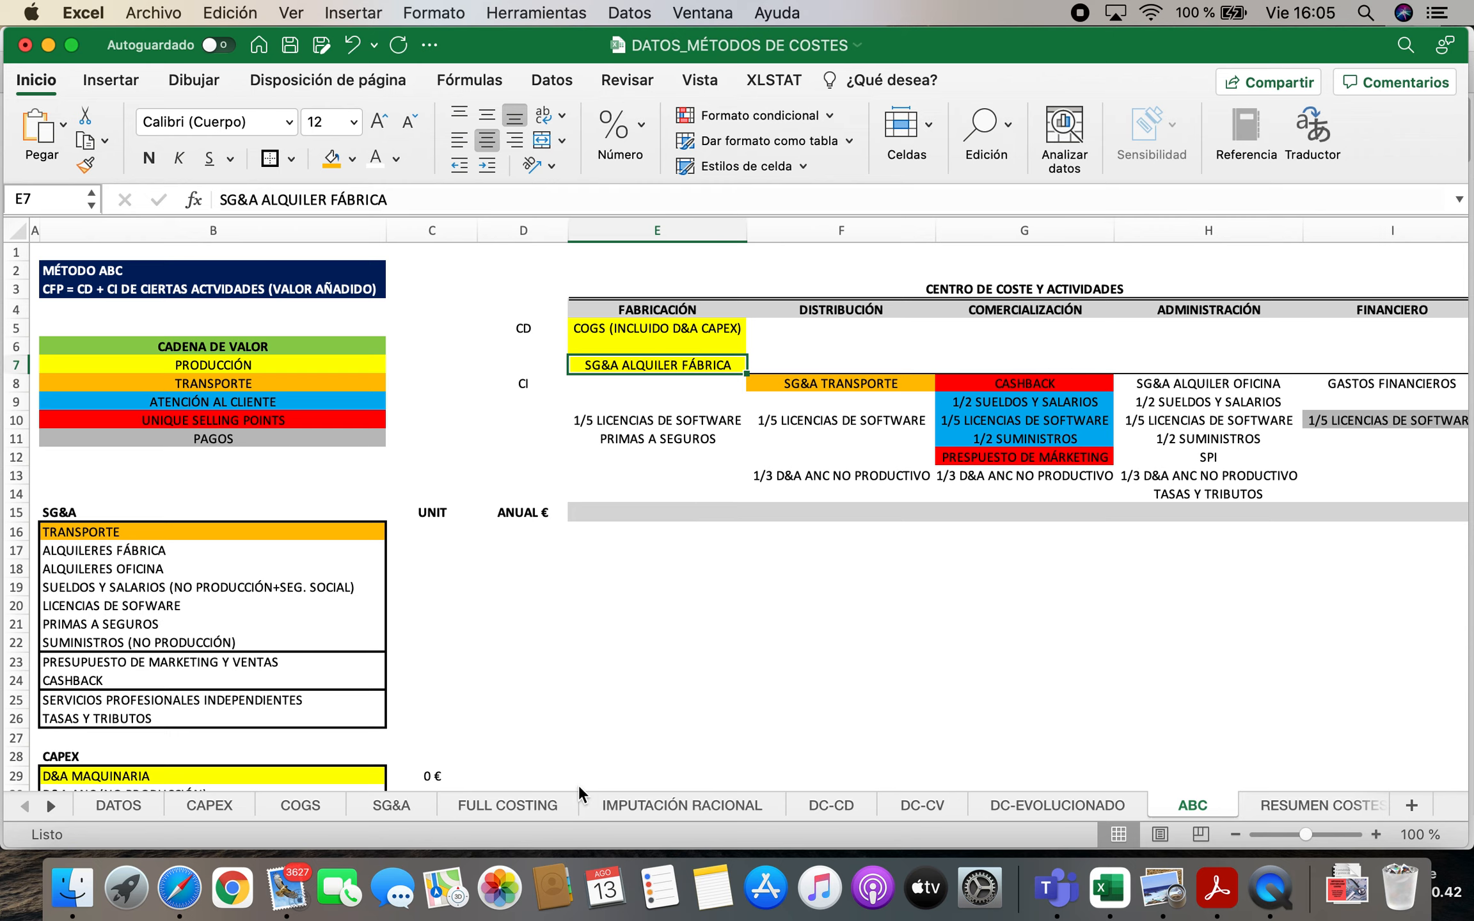
Examine the unit and annual formulas of SG&A ALQUILER FÁBRICA among the direct costs on the FULL COSTING sheet
left_click(521, 801)
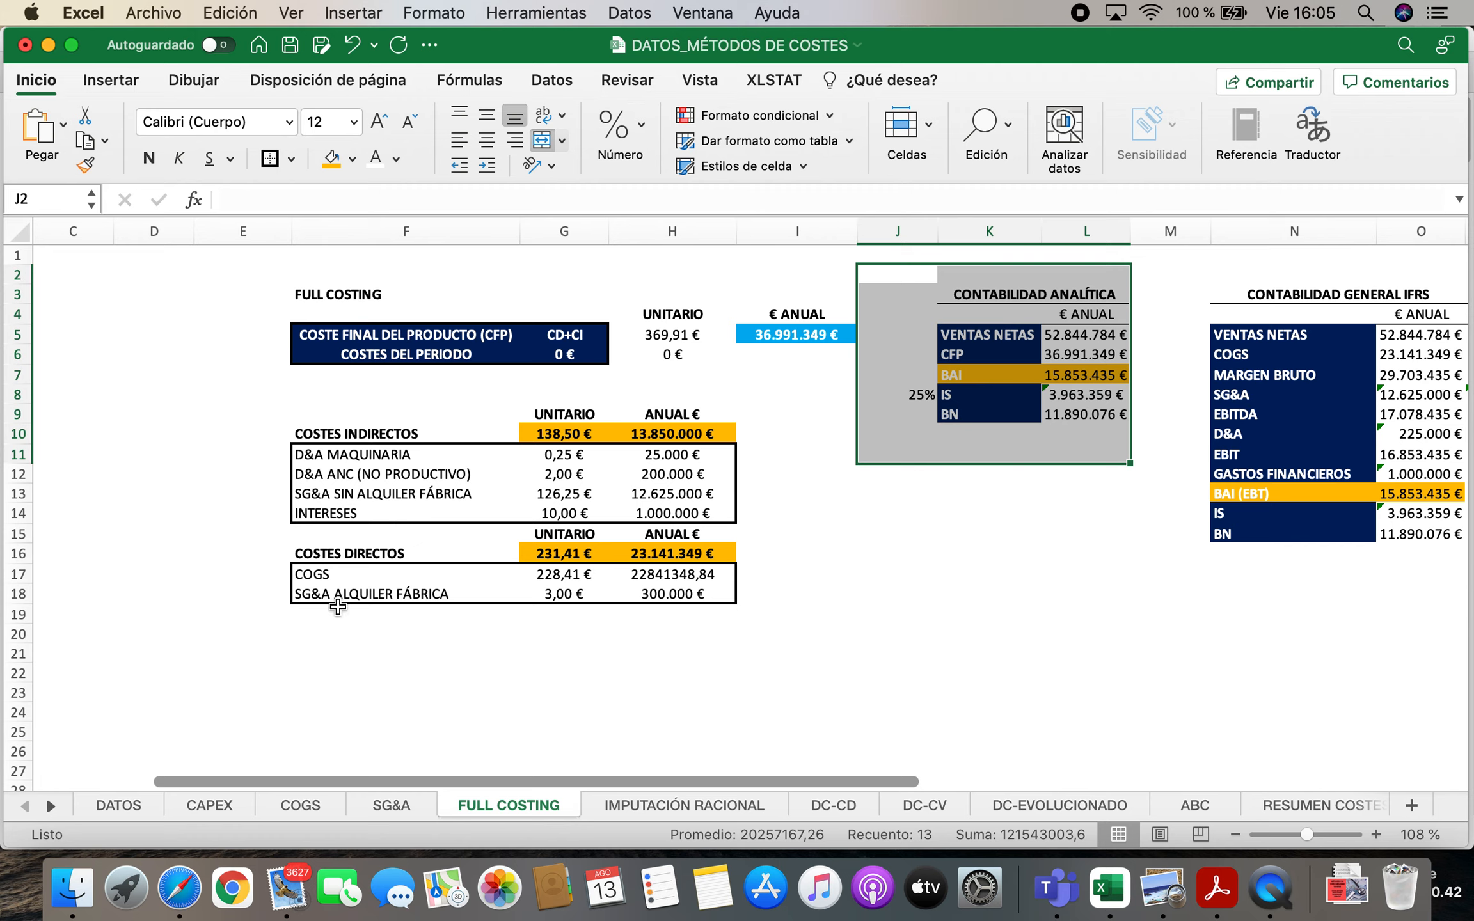
left_click(330, 550)
left_click(323, 593)
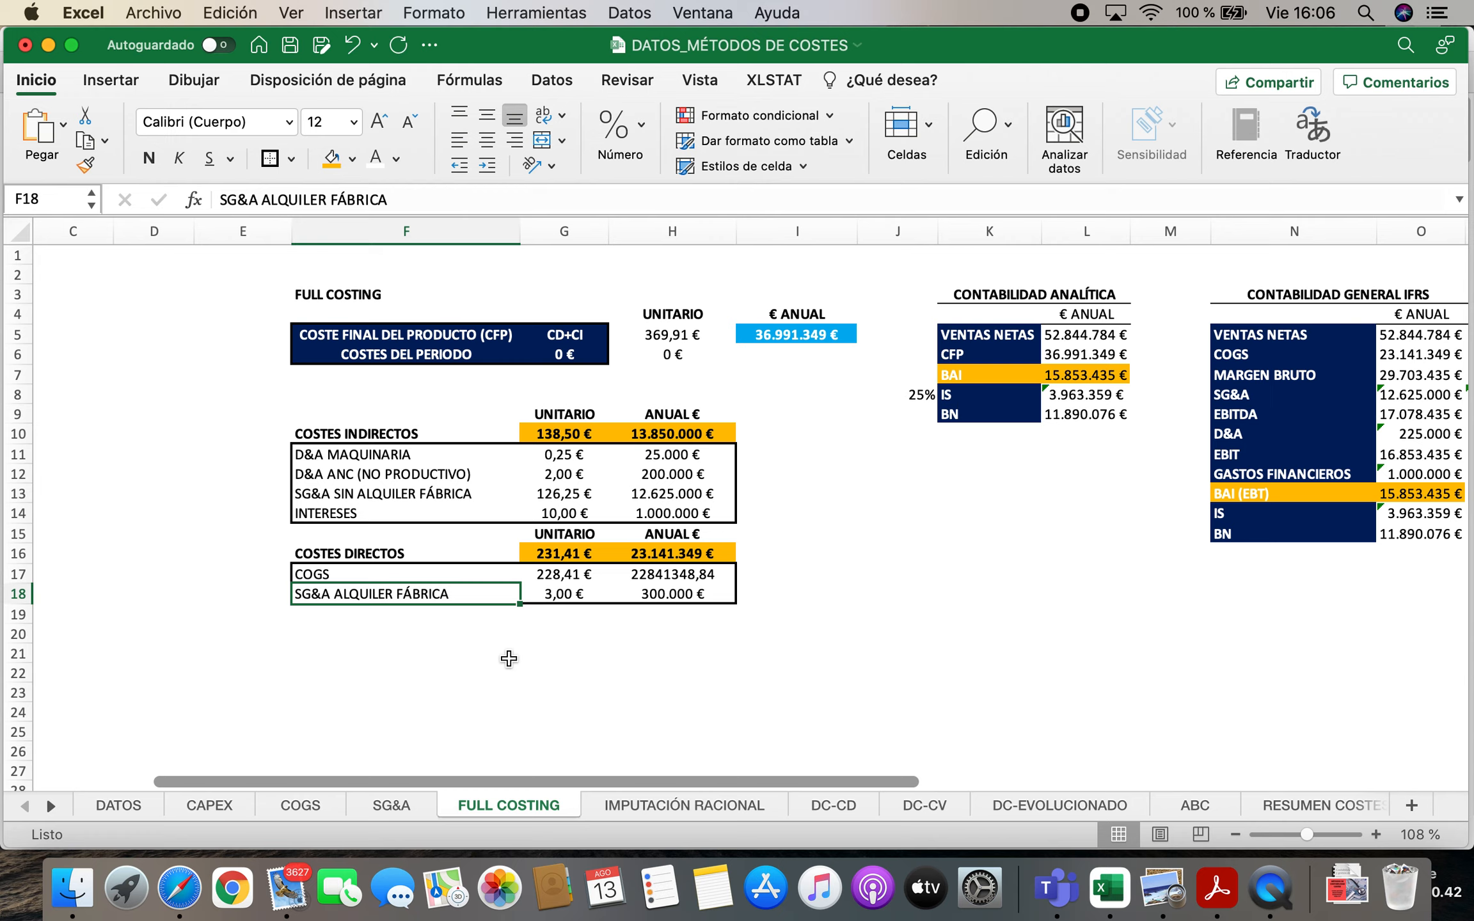
left_click(674, 595)
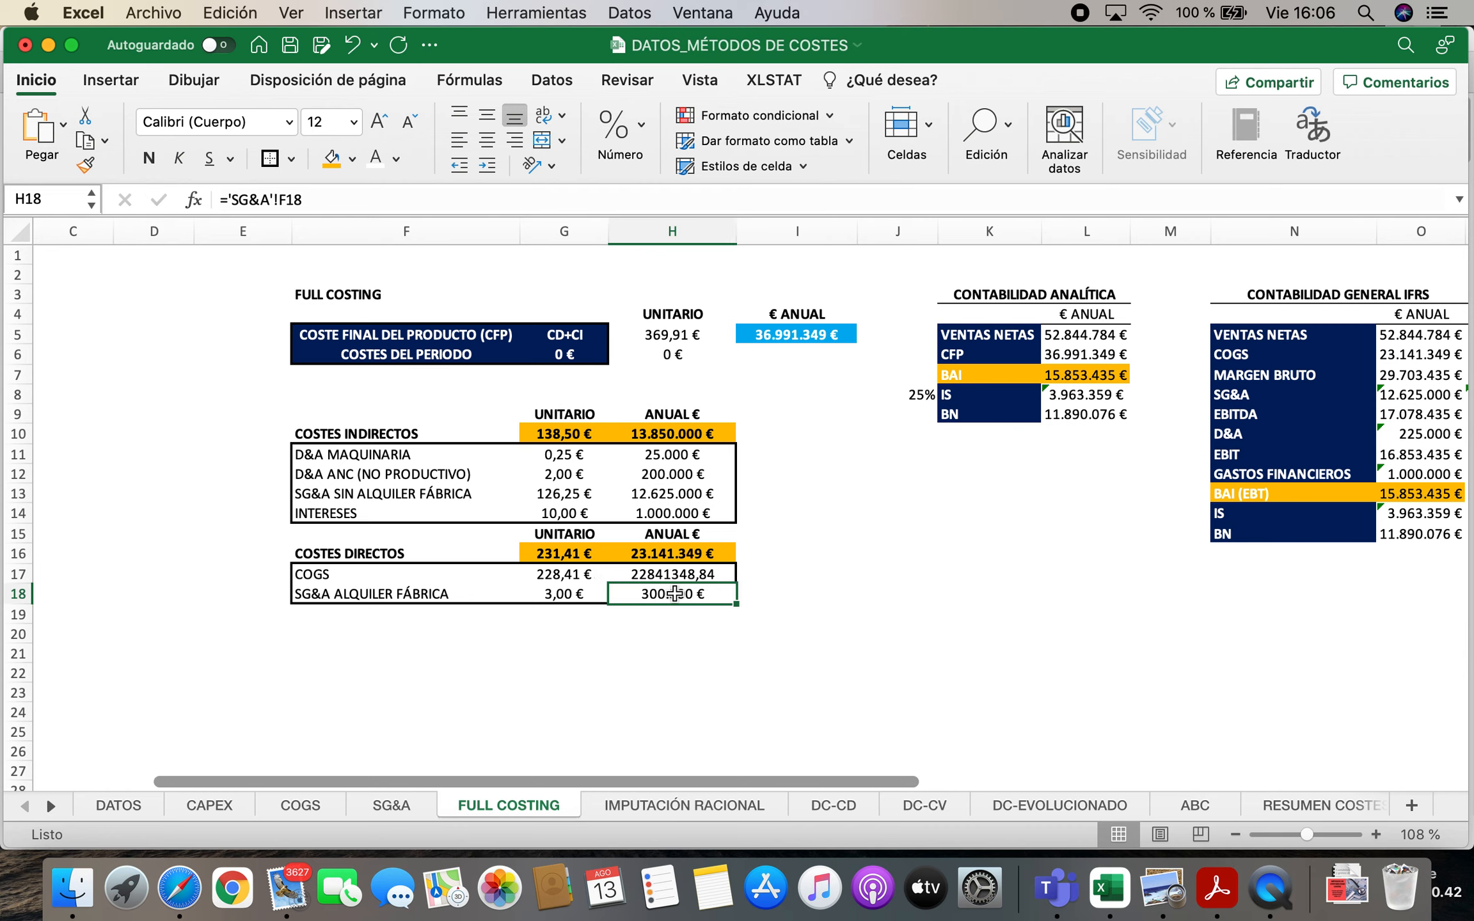
left_click(549, 594)
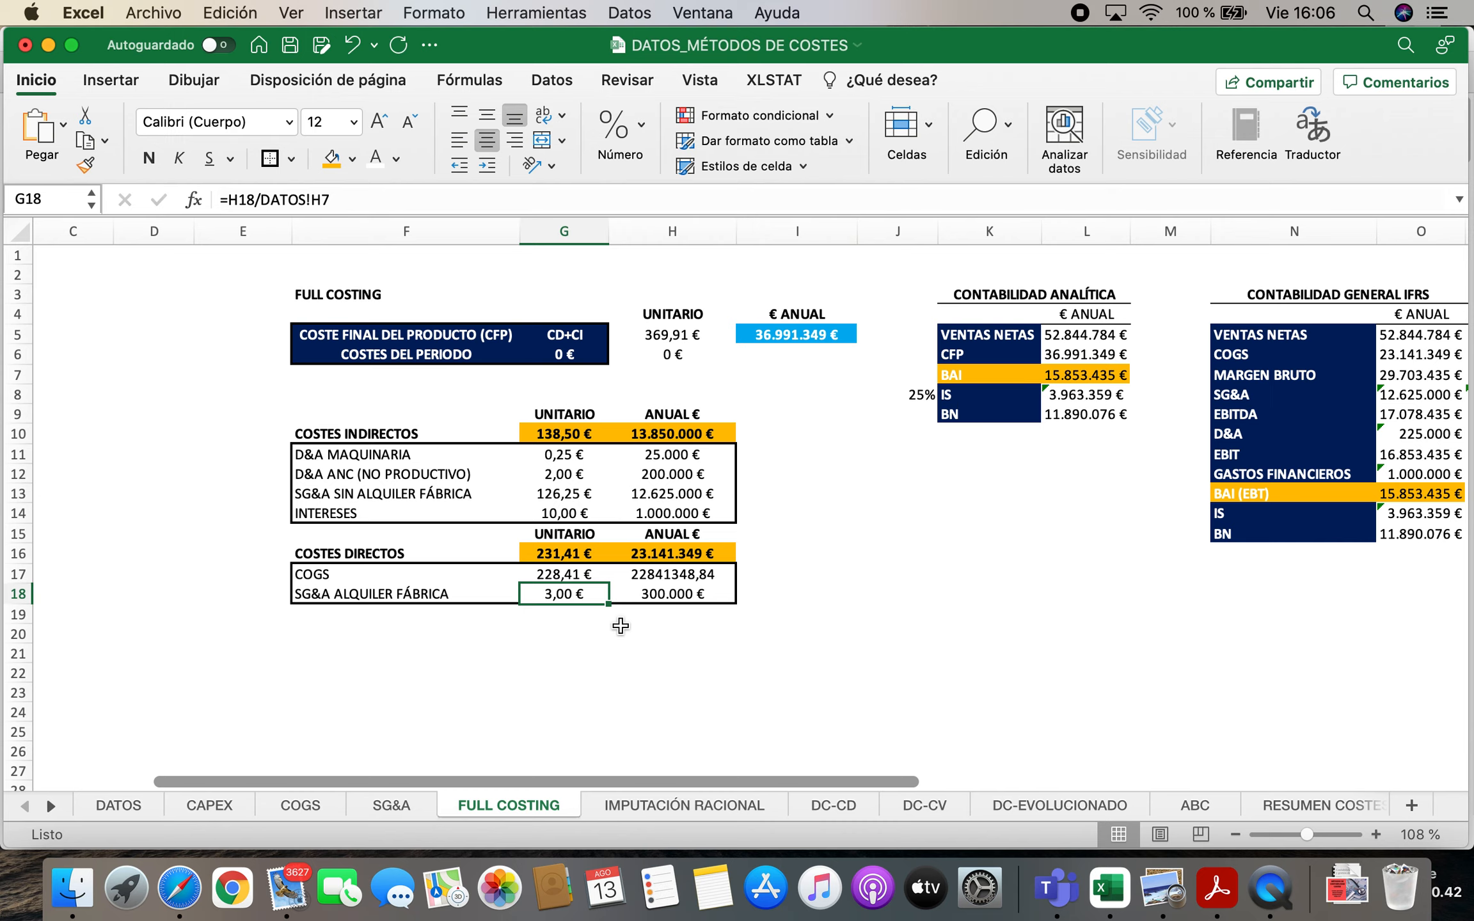
left_click(383, 593)
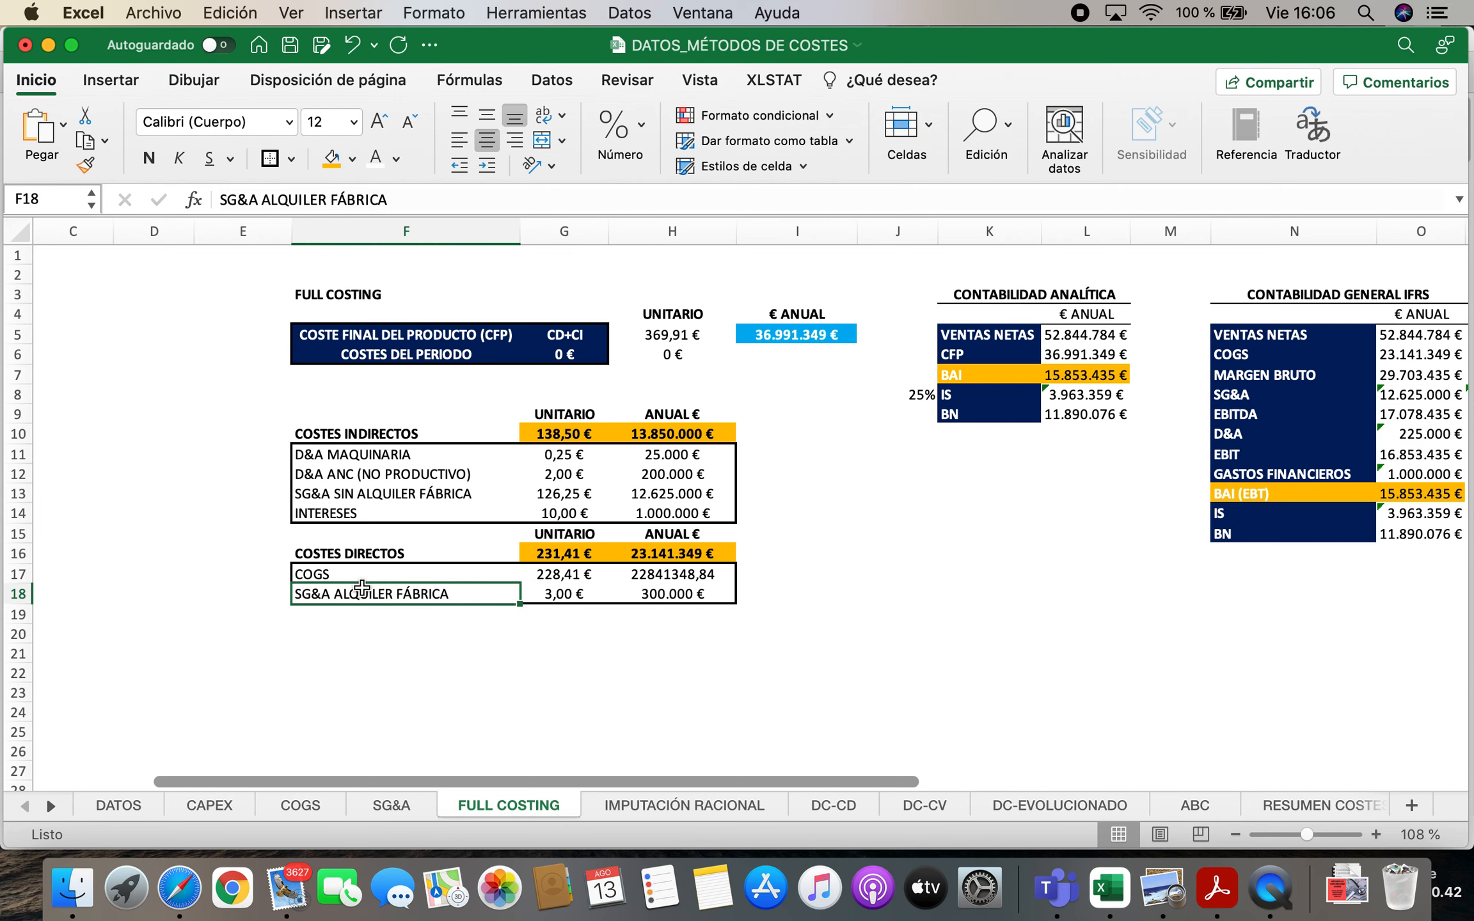
Return to the ABC sheet and insert a row above the MAQUINARIA entry in the COGS list
left_click(1194, 806)
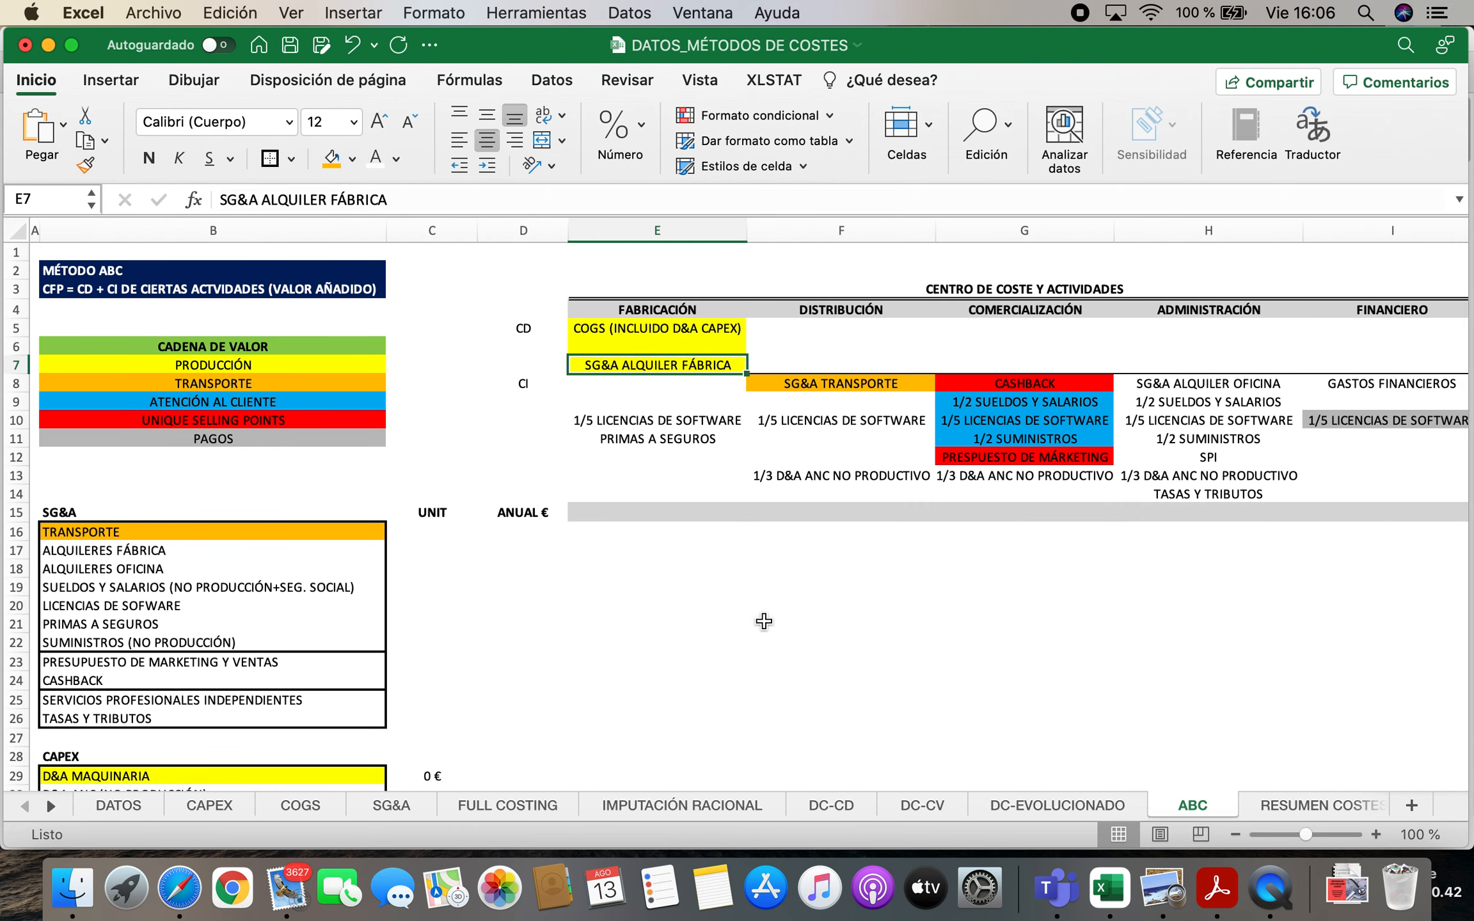
scroll(592, 652, "down", 3)
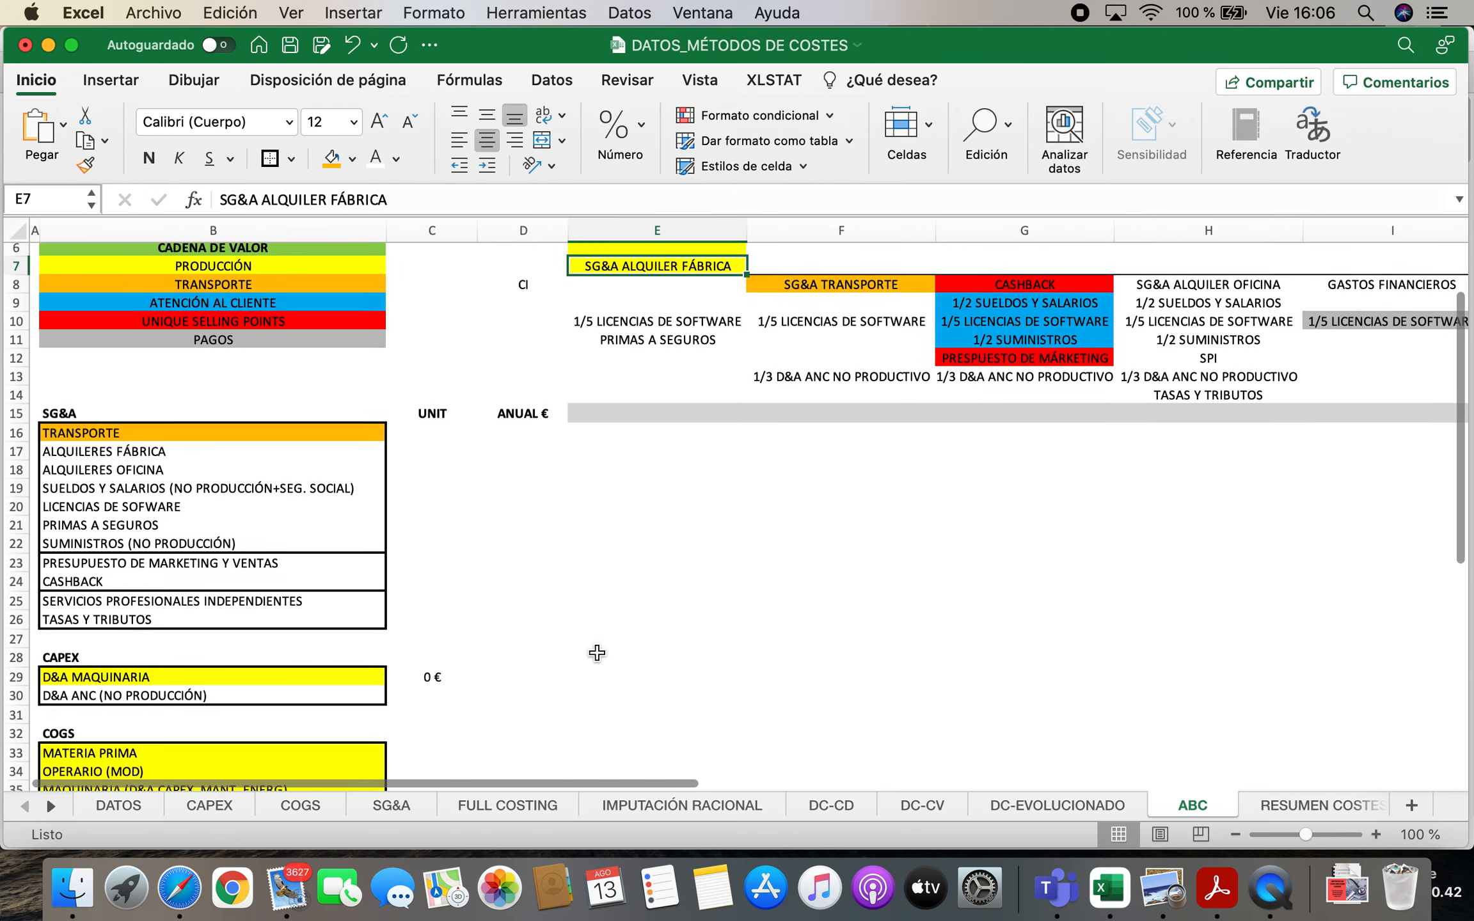
scroll(577, 653, "down", 2)
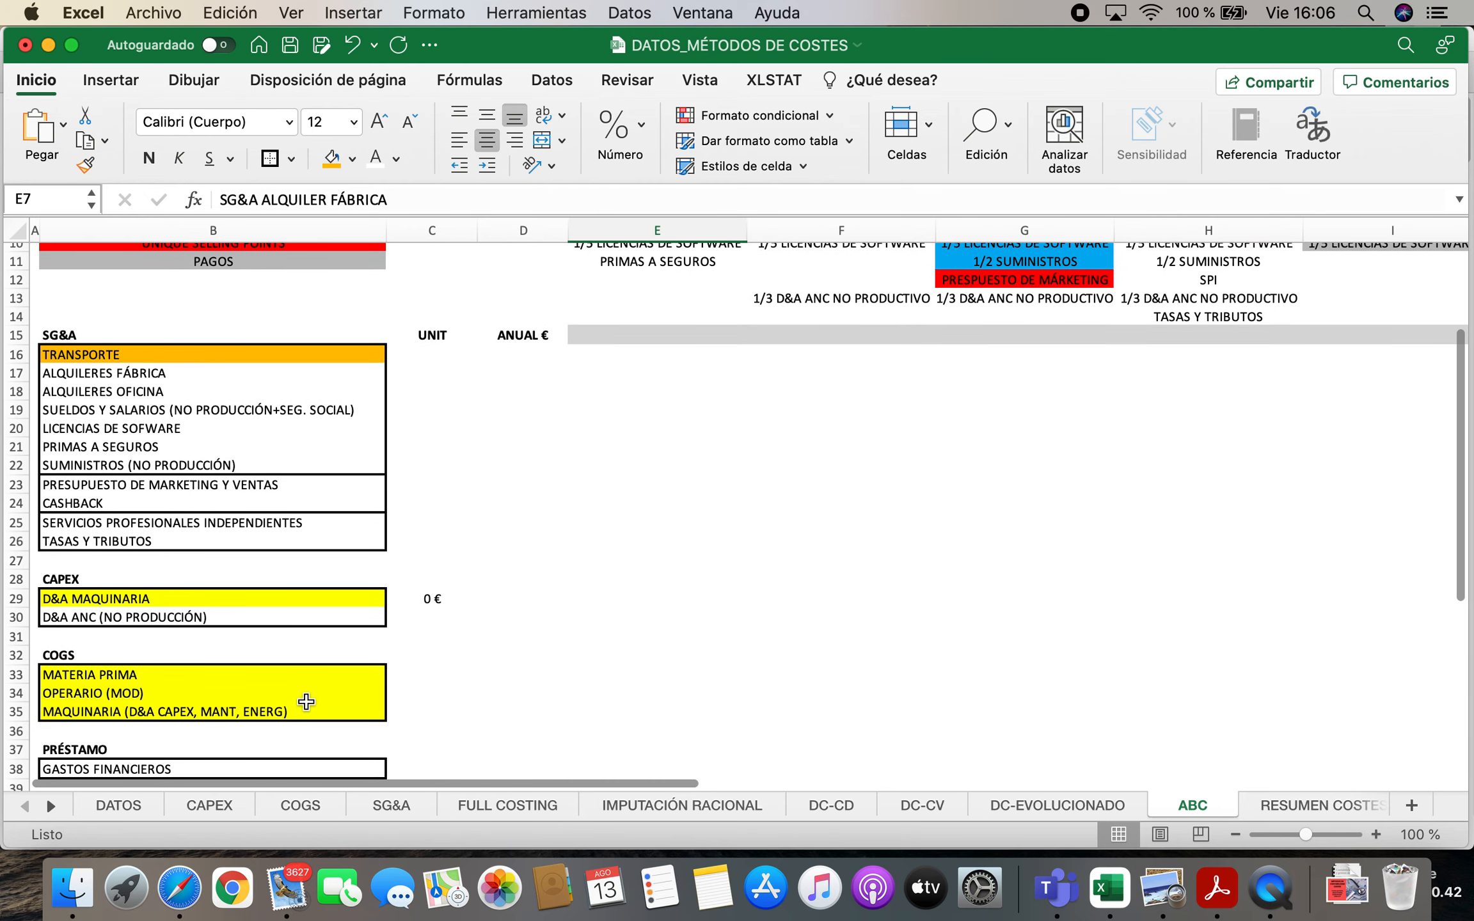
scroll(306, 702, "down", 1)
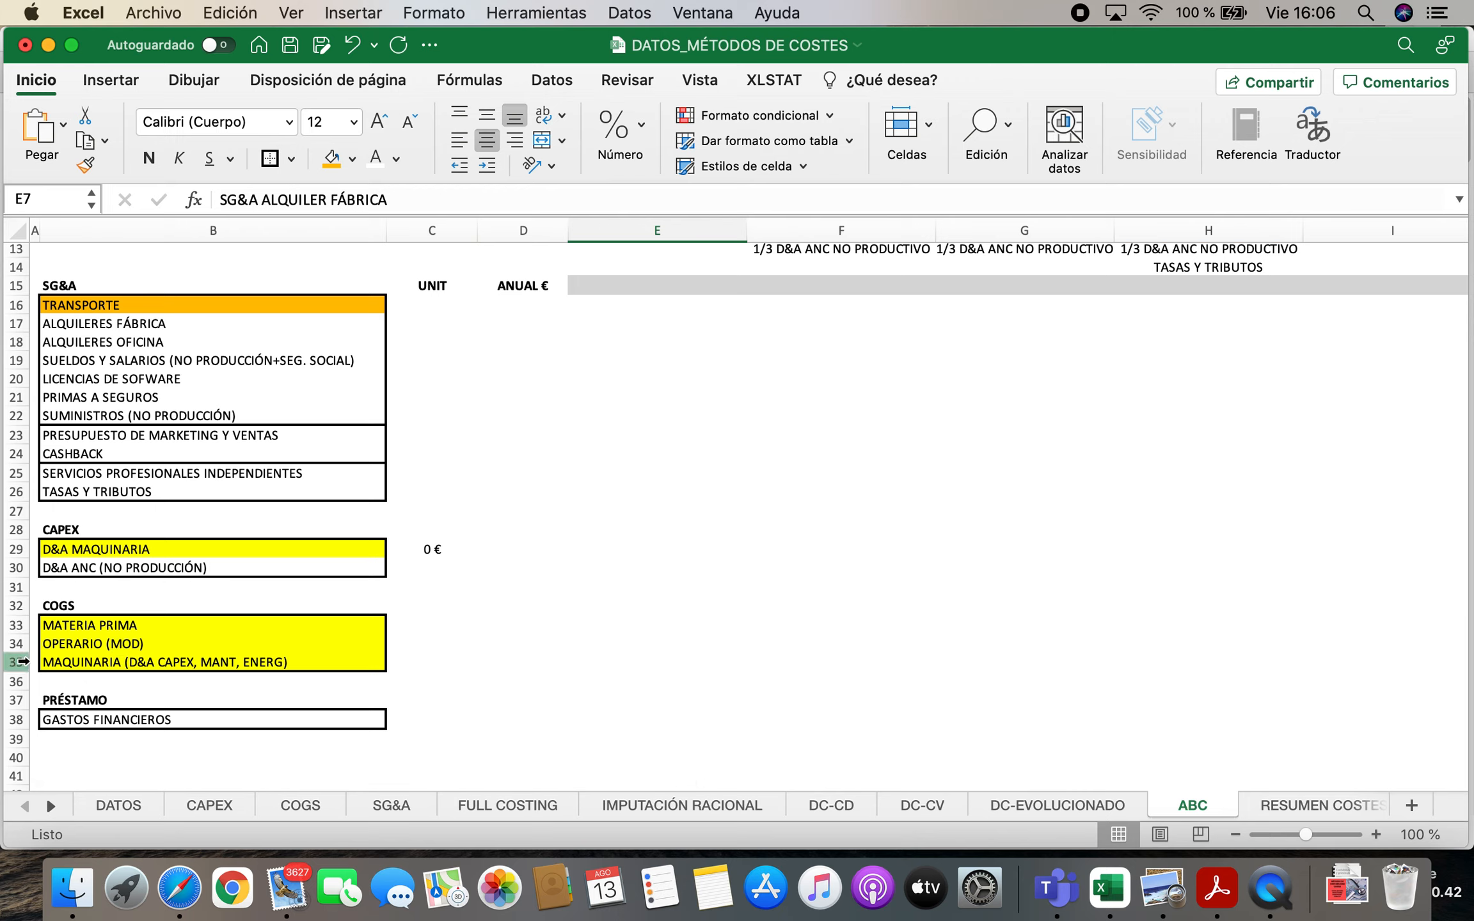
left_click(24, 661)
right_click(23, 662)
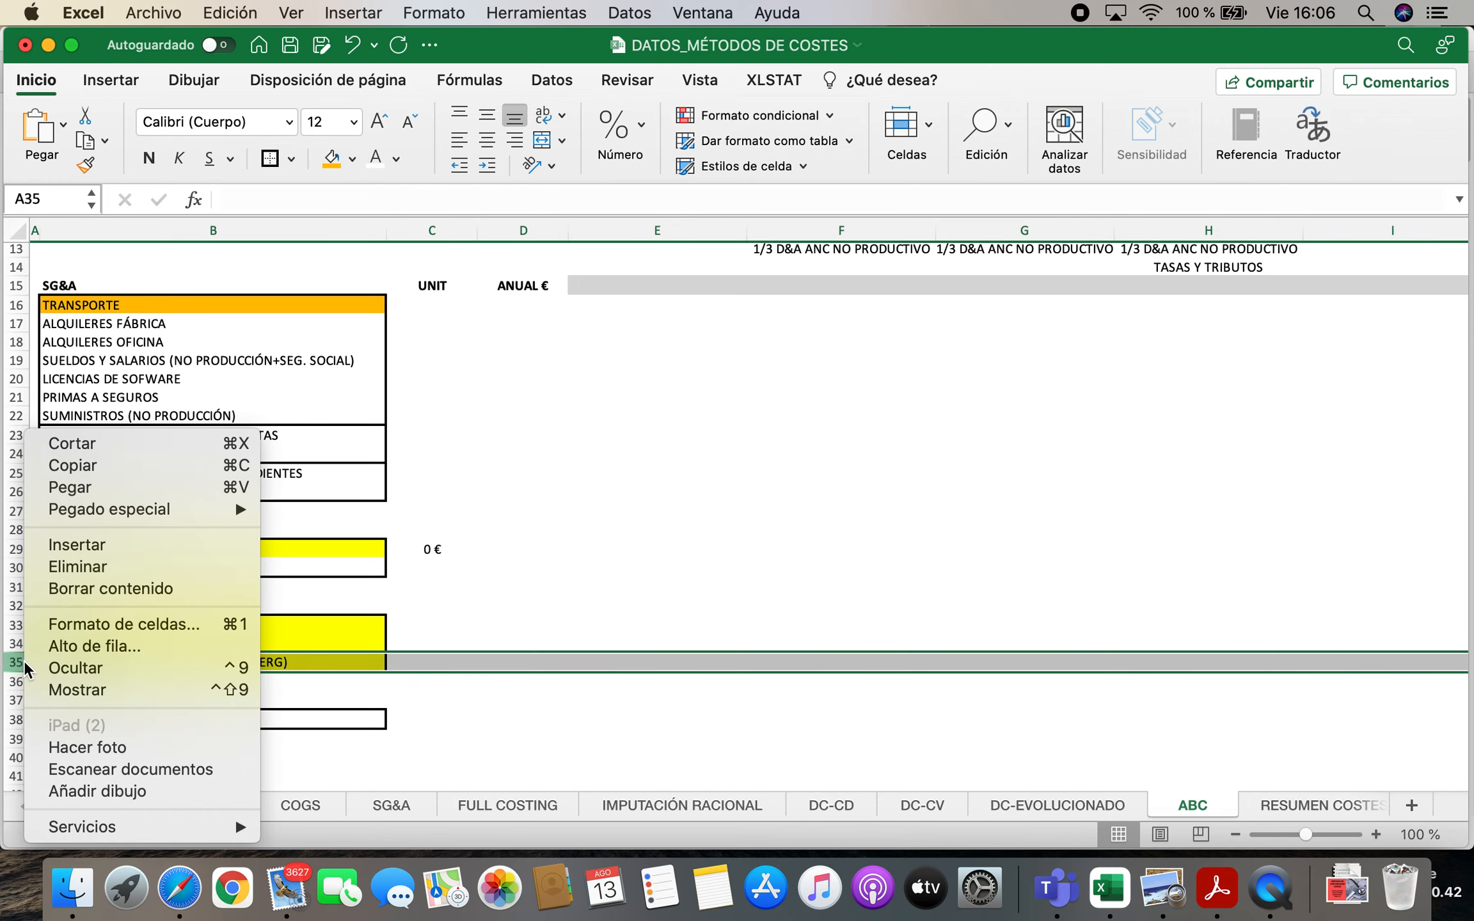
left_click(90, 550)
Enter "MAQUINARIA (D&A CAPEX, MANT, ENERG)" in the new row of the COGS list
left_click(217, 681)
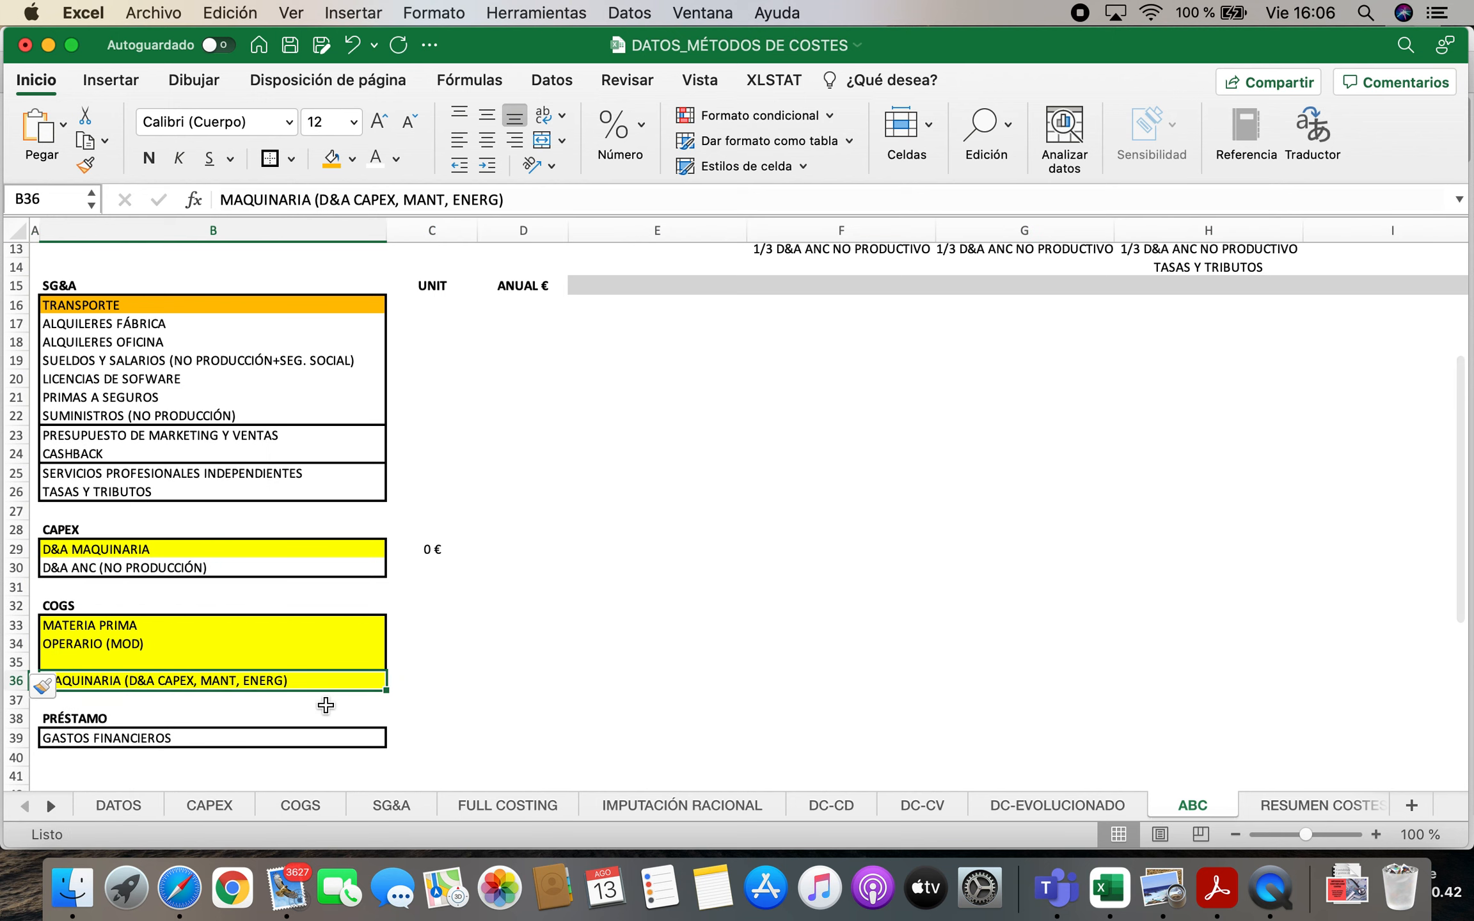
key("Up")
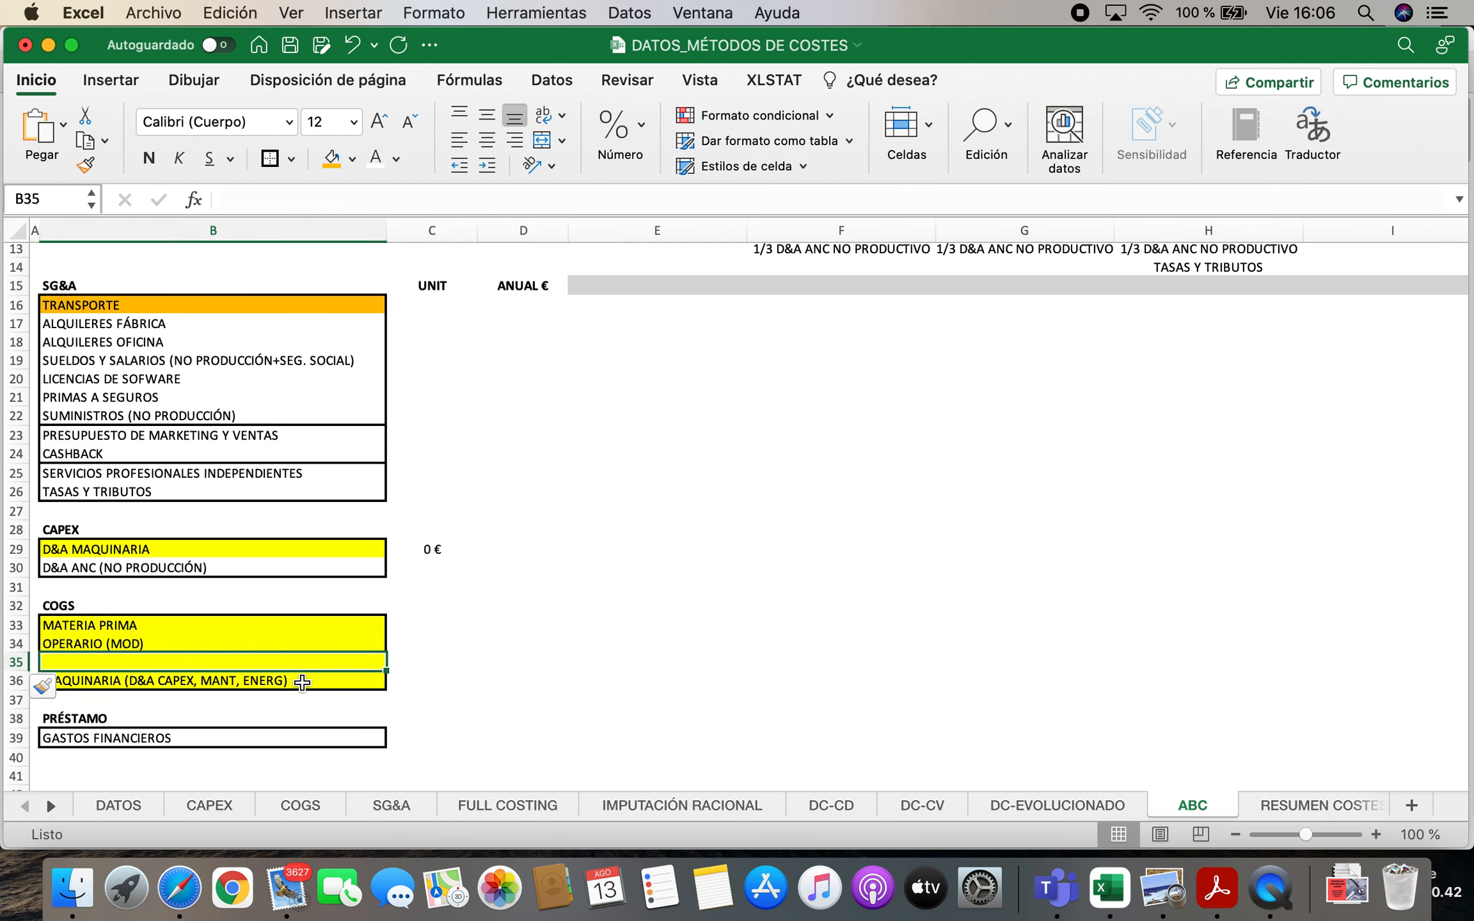
type("MA")
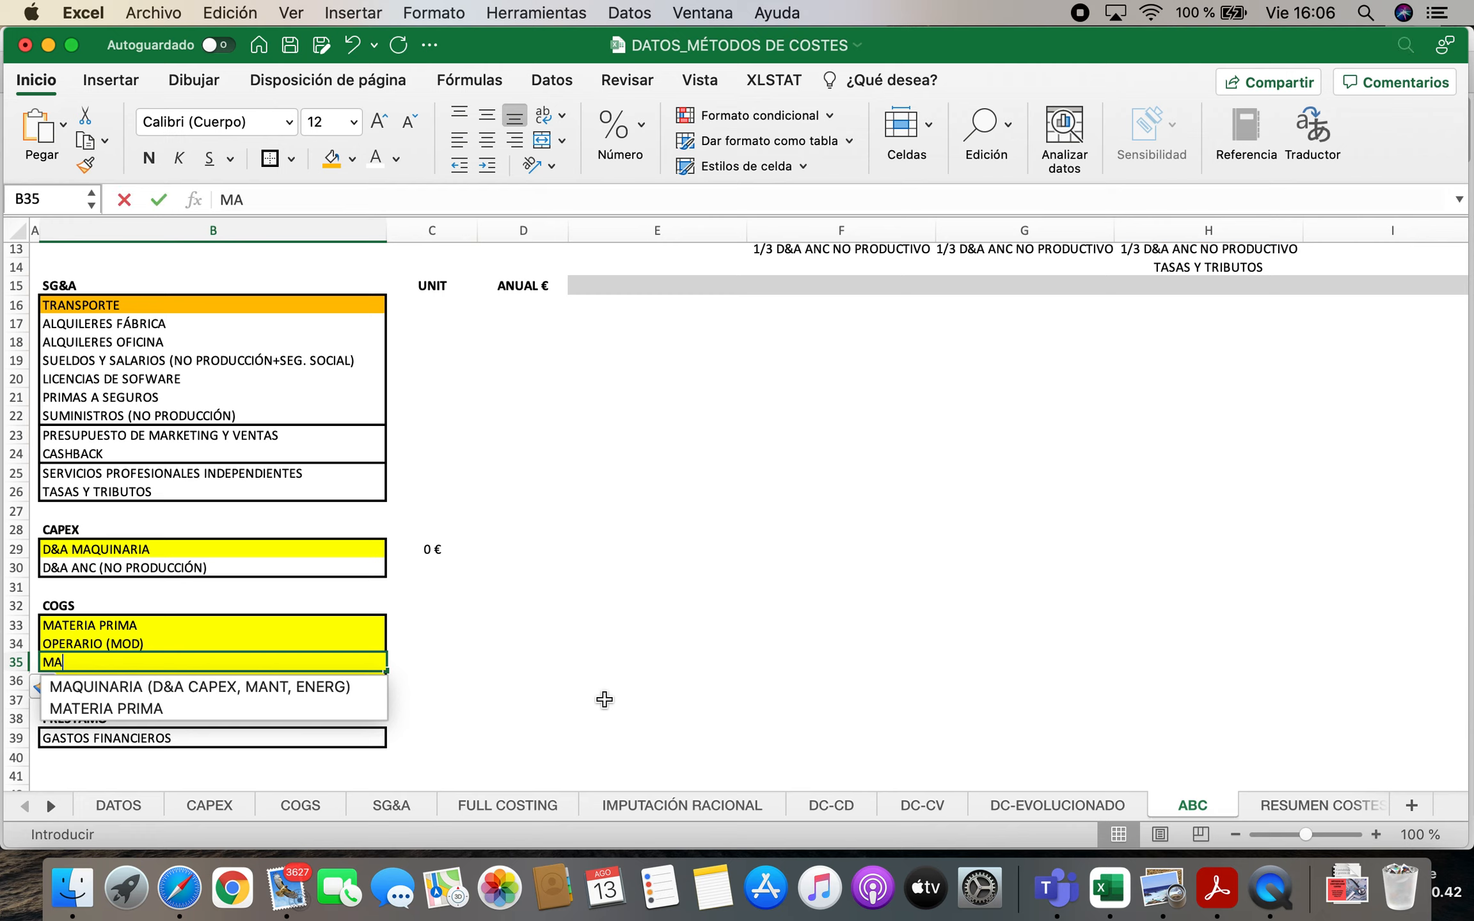
key("Return")
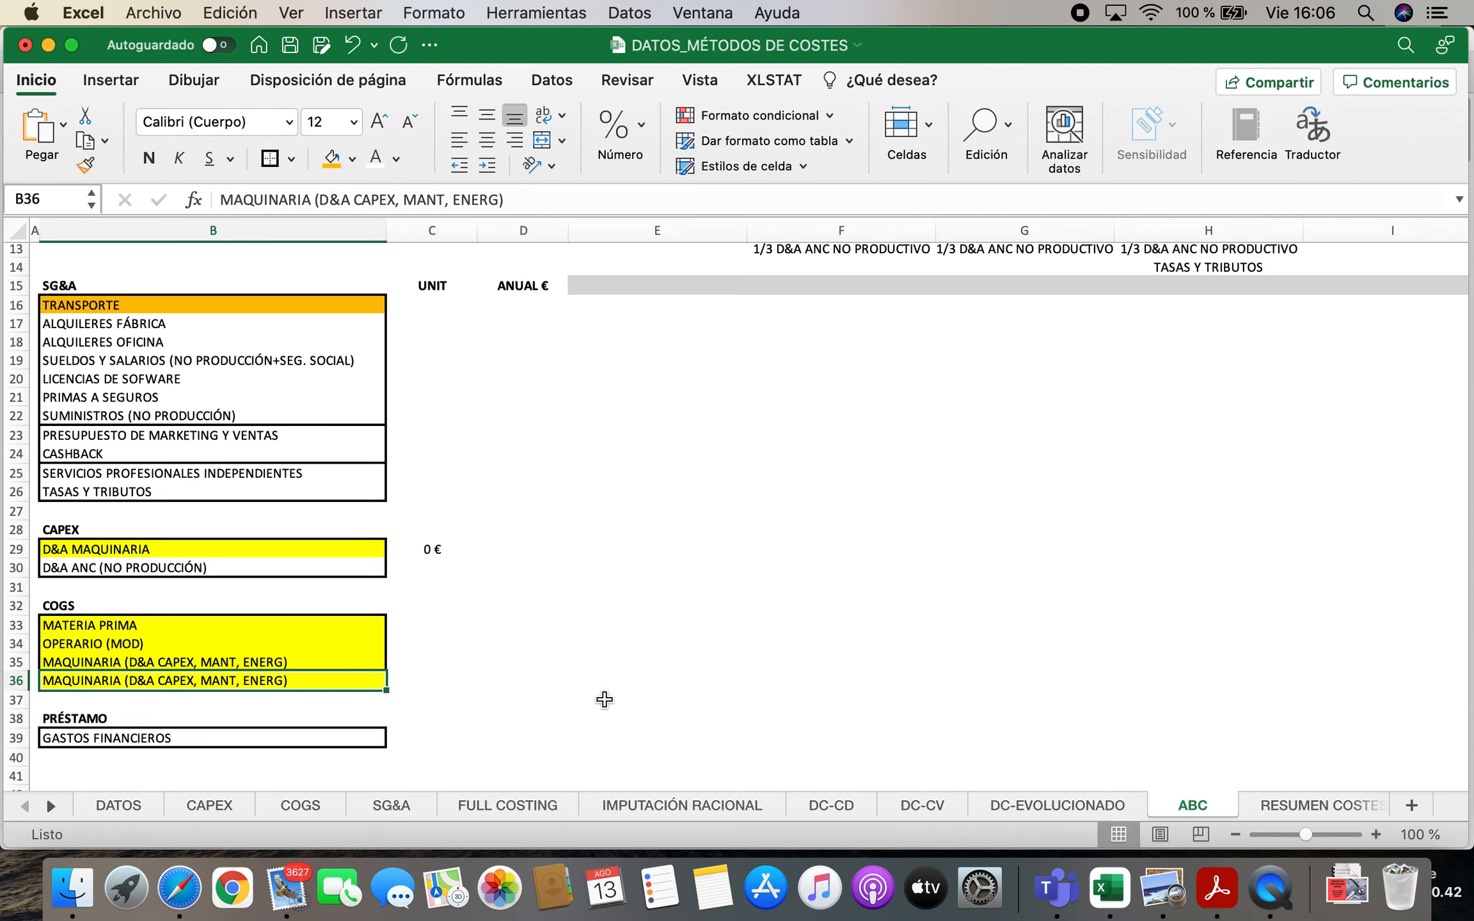
Replace the duplicate last entry of the COGS list with "ALQUILER FÁBRICA (SG&A)"
type("ALQUILER ")
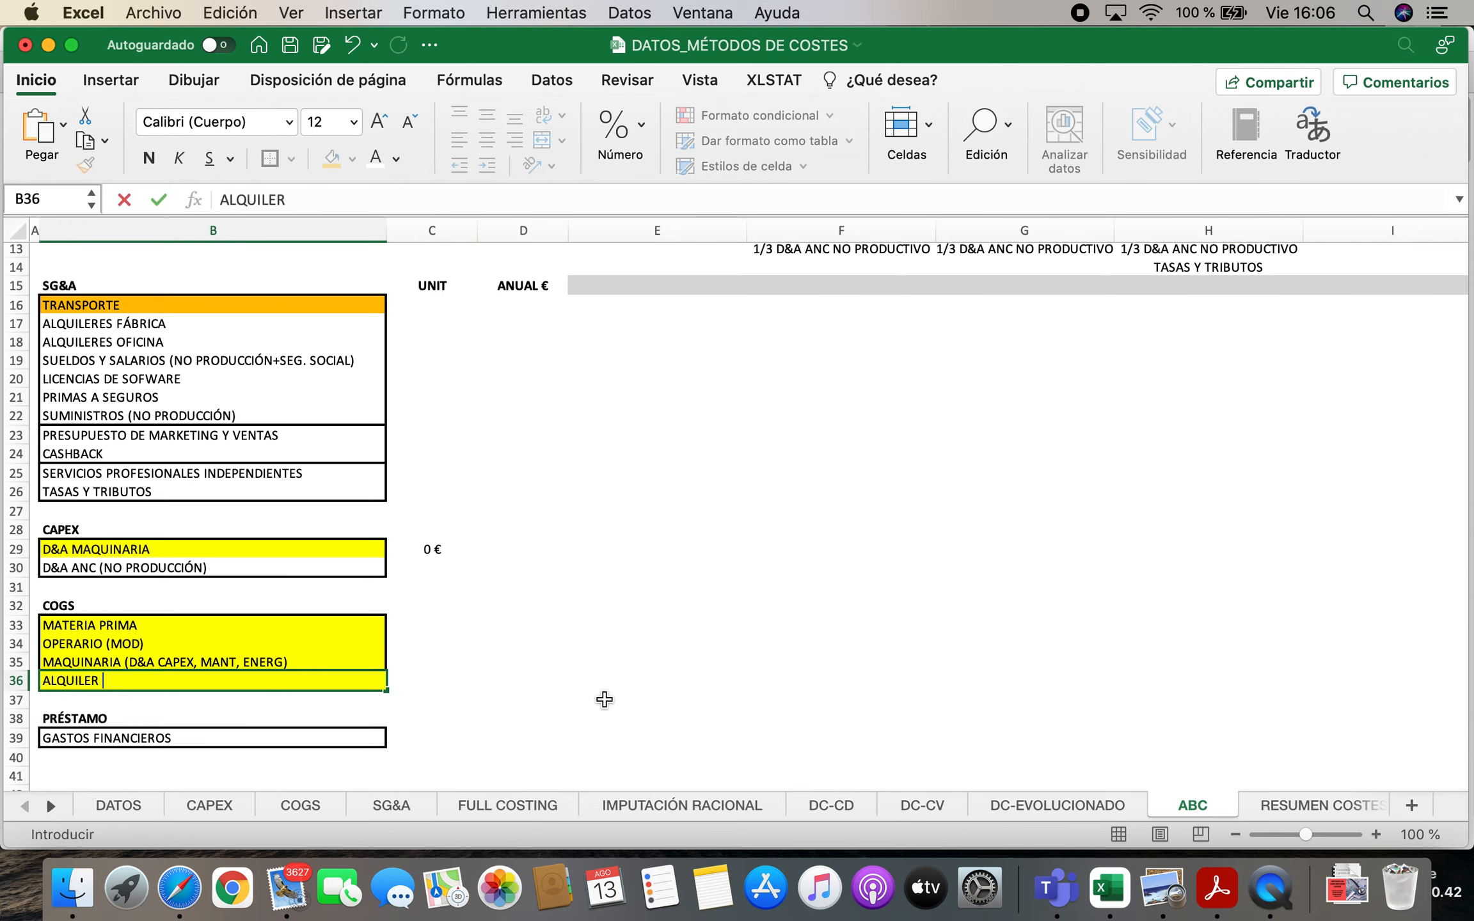
type("FÁBRICA (SG&A)")
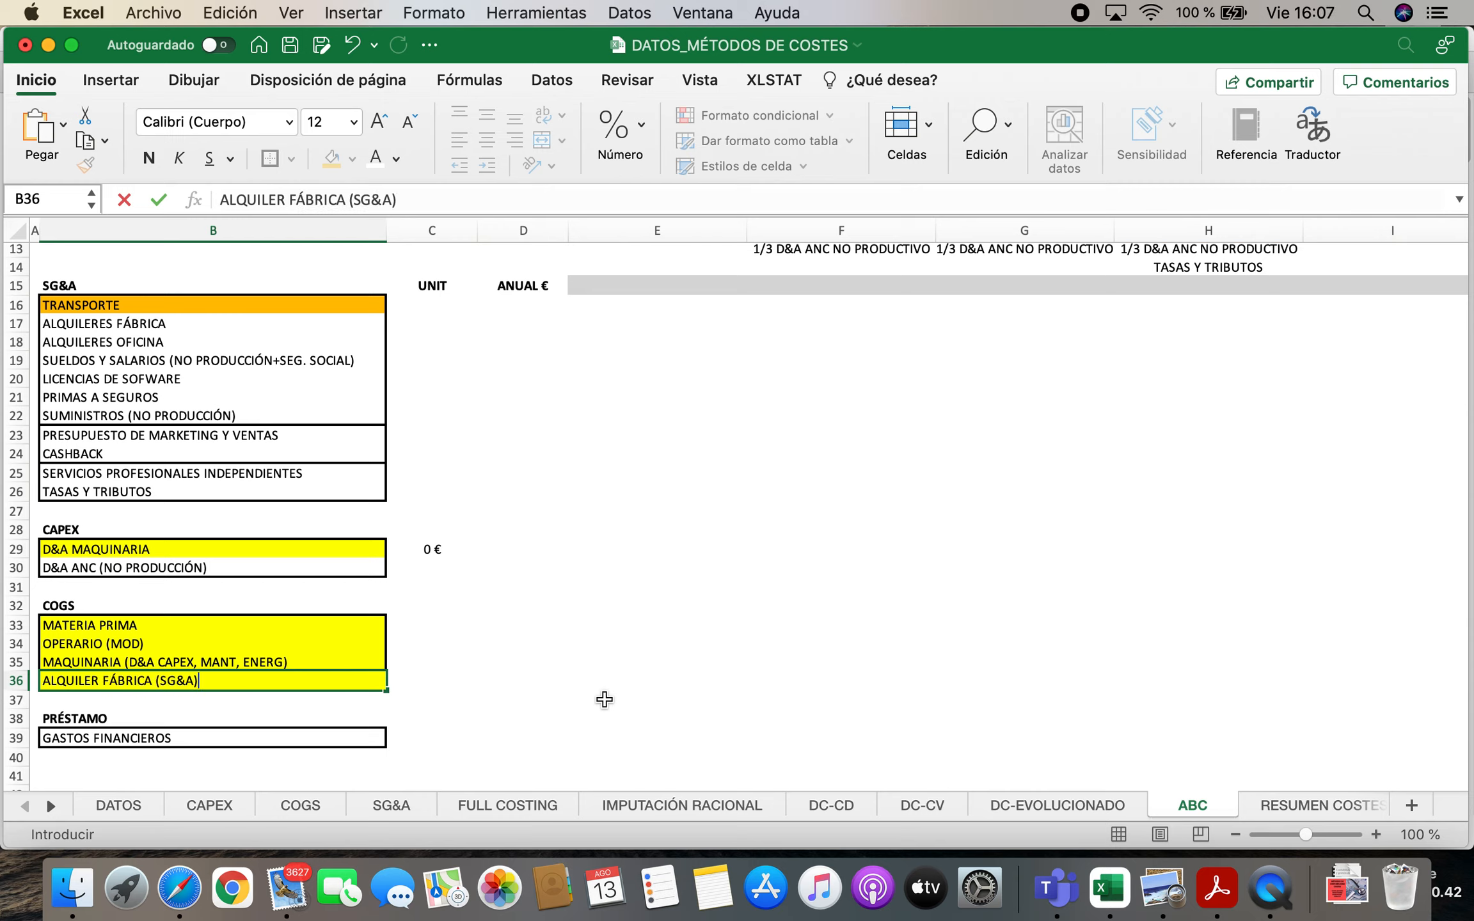
key("Return")
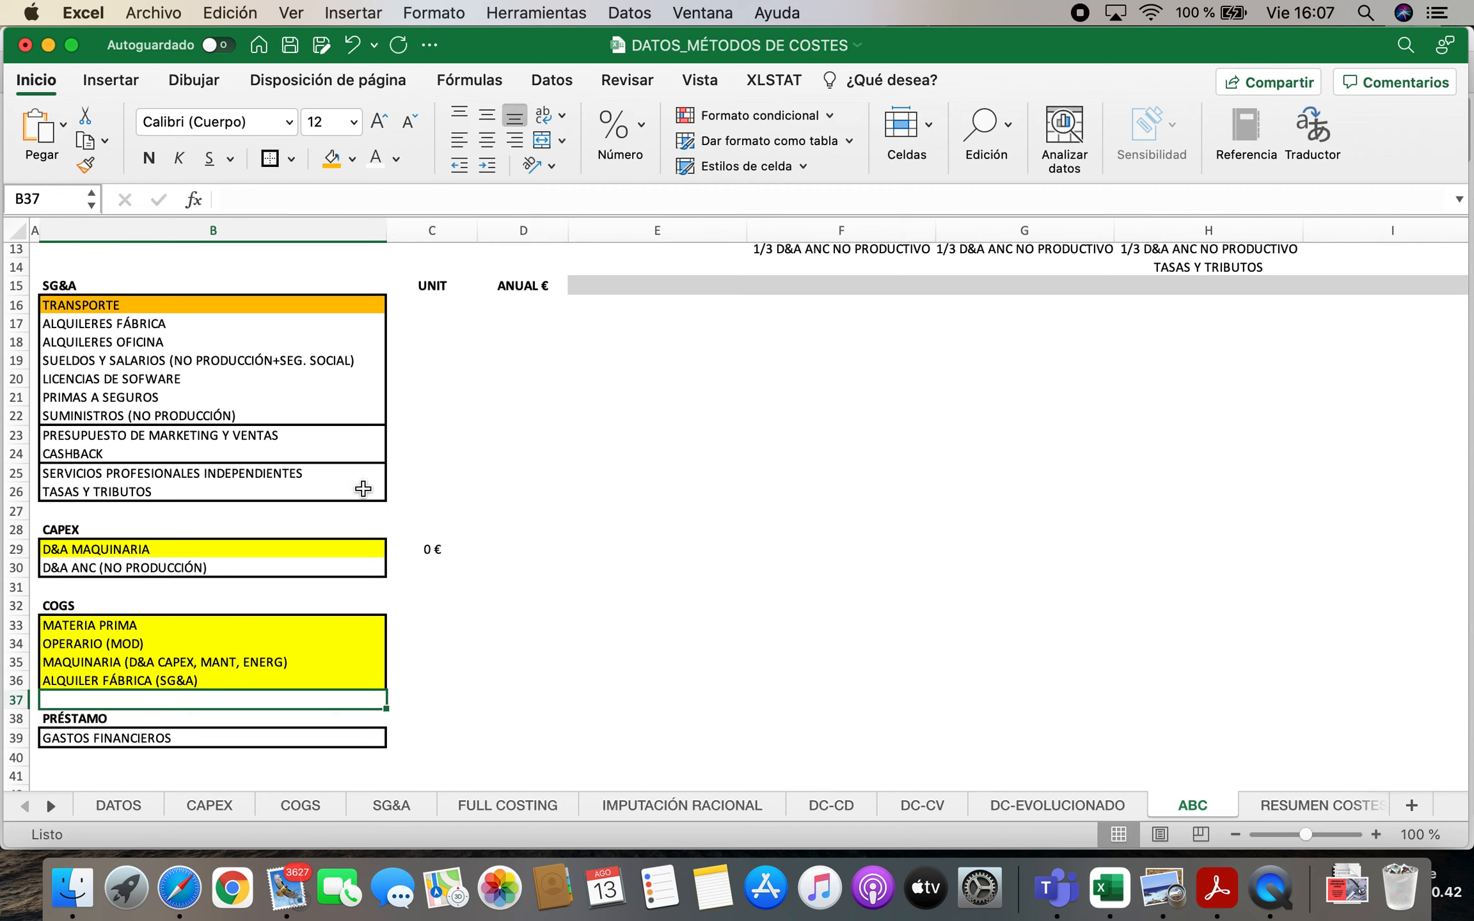
Enter 0 € as the annual amount of ALQUILERES FÁBRICA in the SG&A list and reselect its label
left_click(101, 491)
key("Up")
key("Up")
key("Up")
key("Up")
key("Up")
key("Up")
key("Up")
key("Up")
key("Up")
key("Up")
key("Down")
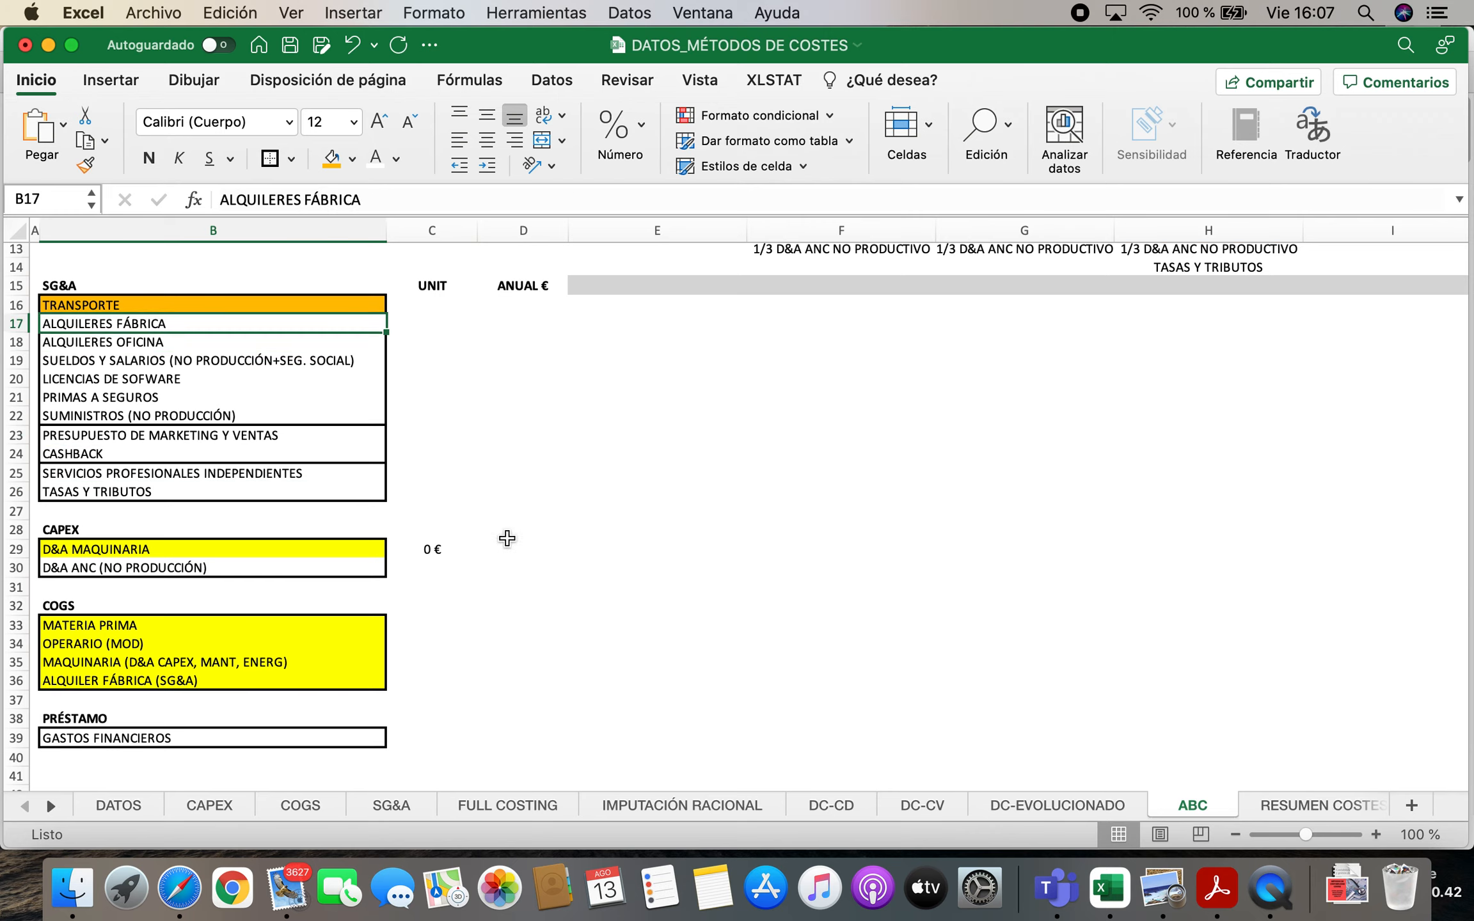
key("Right")
key("Right")
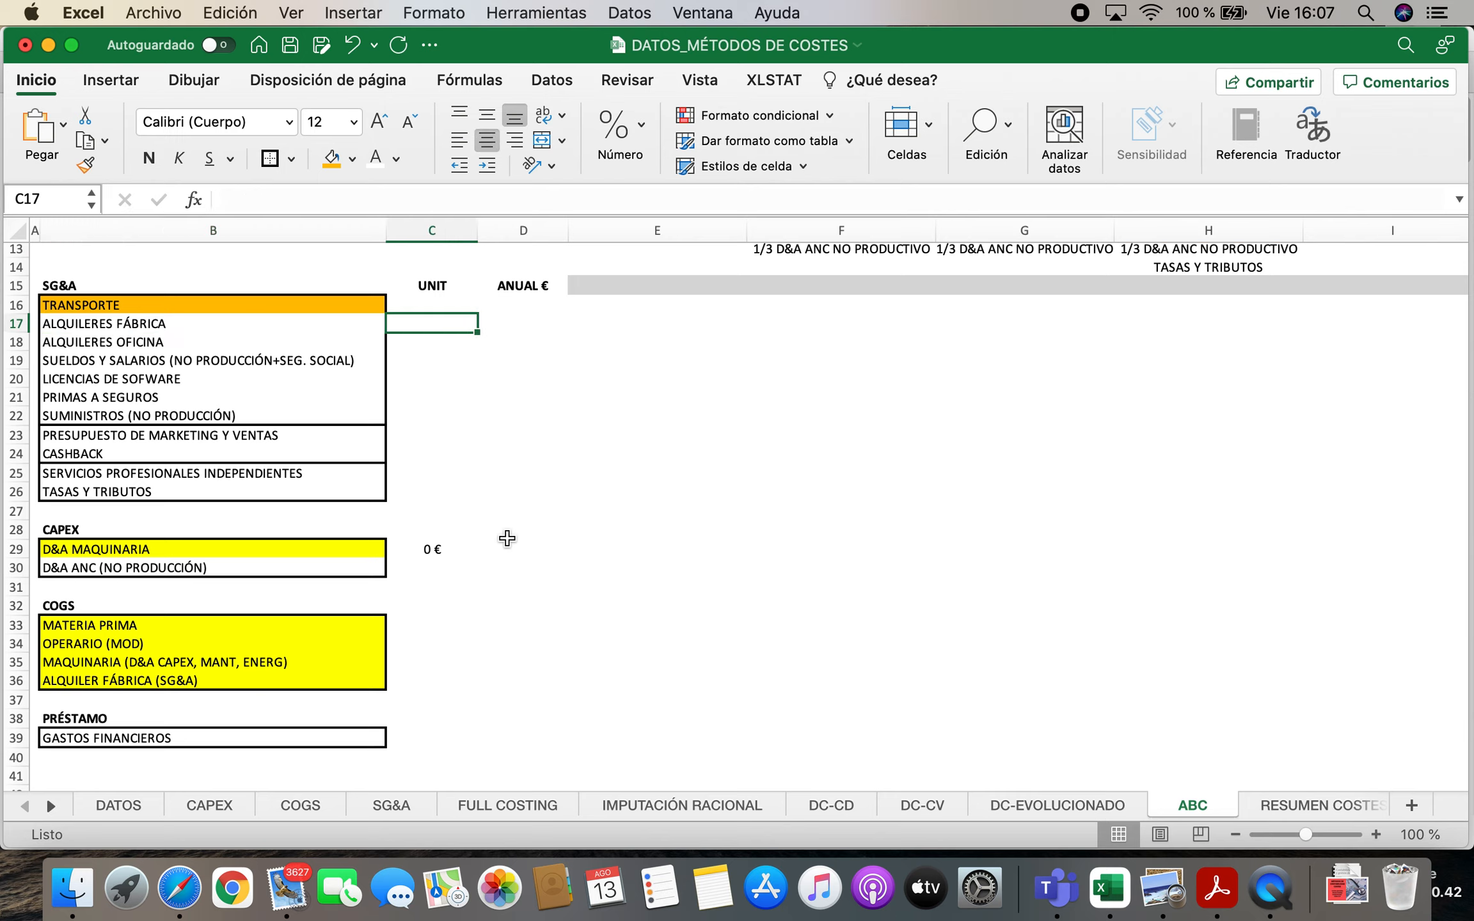
type("0€")
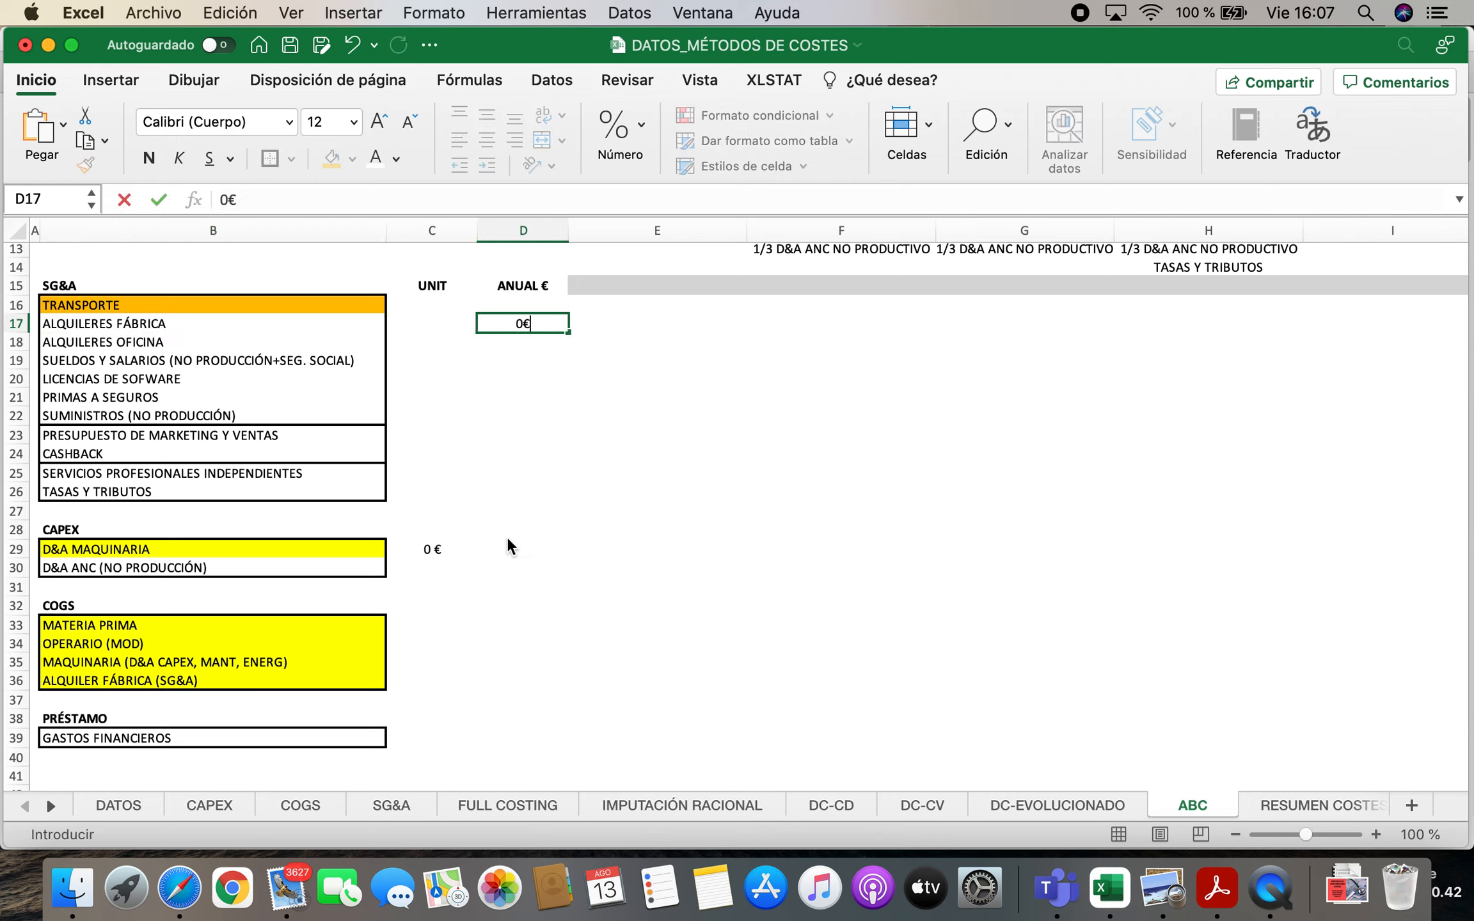
key("Return")
key("Left")
key("Left")
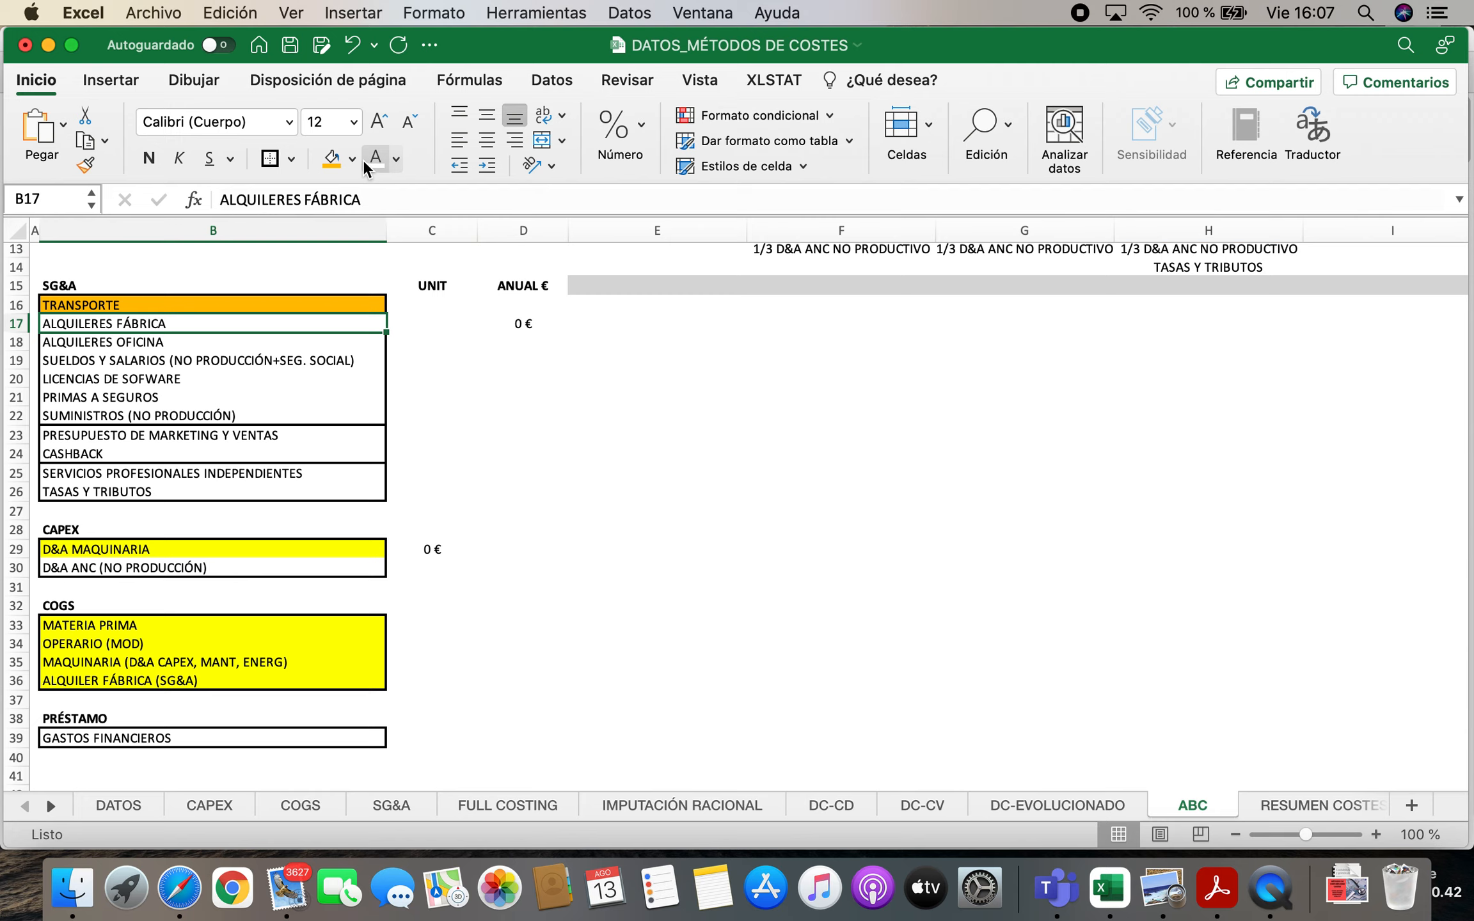
Fill the ALQUILERES FÁBRICA label in the SG&A list with yellow and select the COGS entries
left_click(352, 160)
left_click(395, 419)
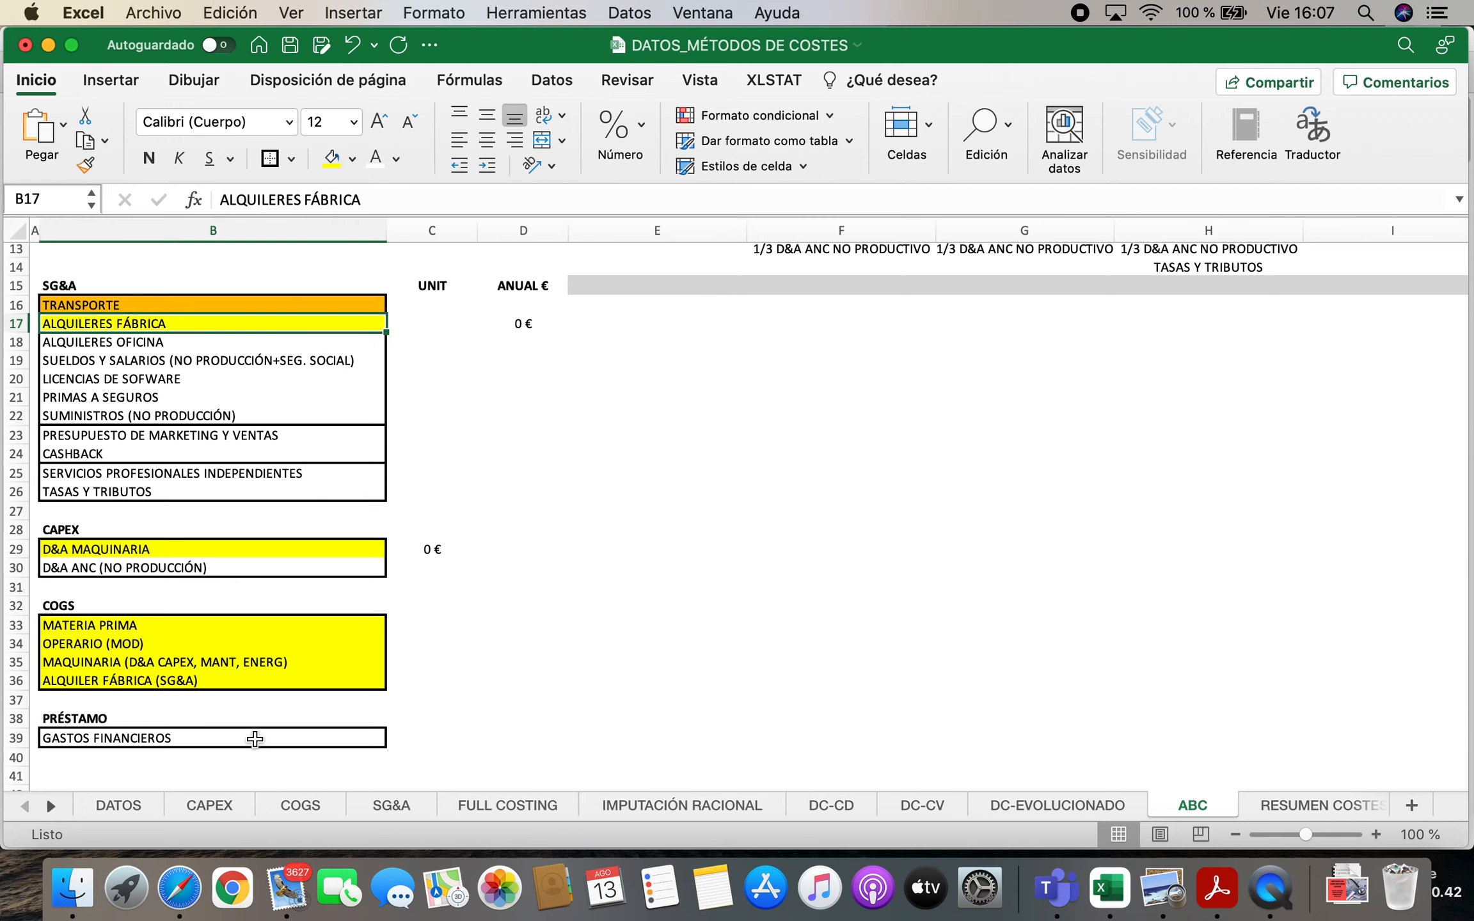
left_click_drag(89, 626, 404, 698)
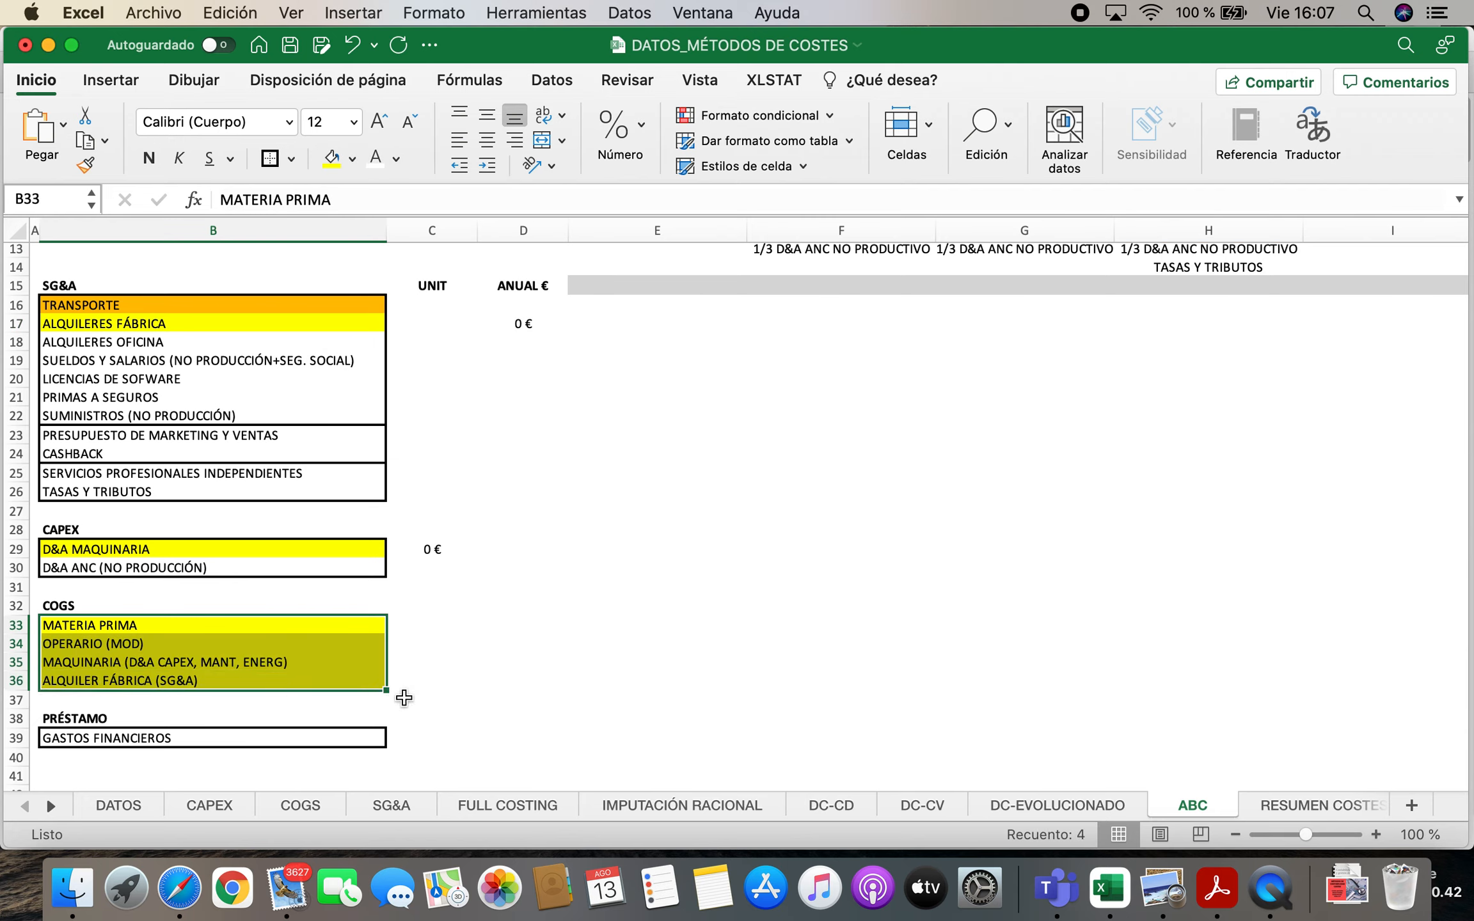
Delete "SG&A ALQUILER FÁBRICA" from the FABRICACIÓN cost centre and autofit the UNIT and ANUAL € columns
scroll(665, 506, "up", 6)
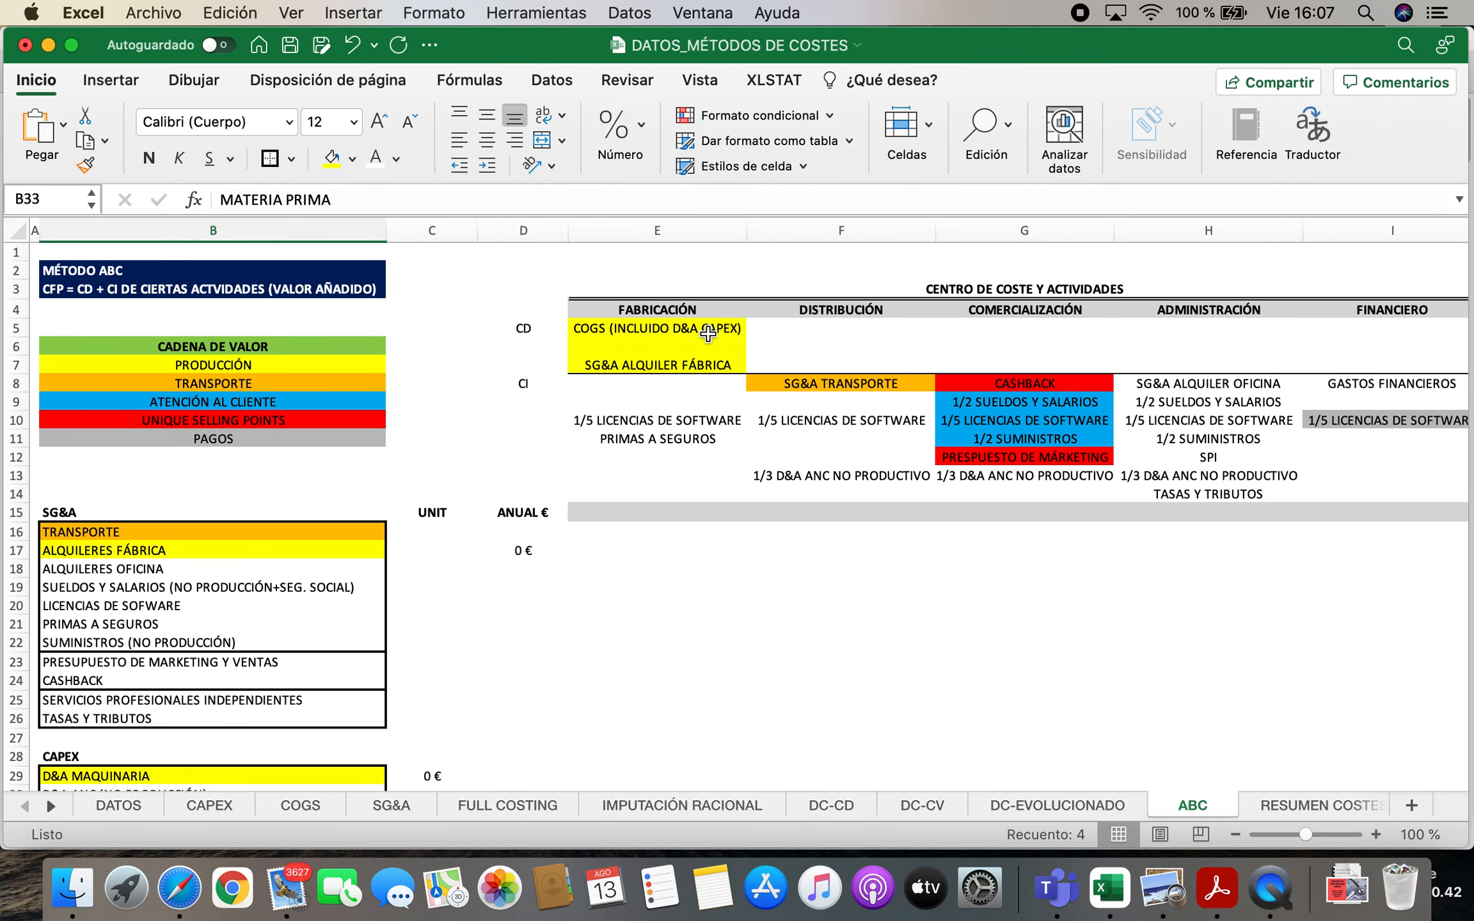
left_click(702, 369)
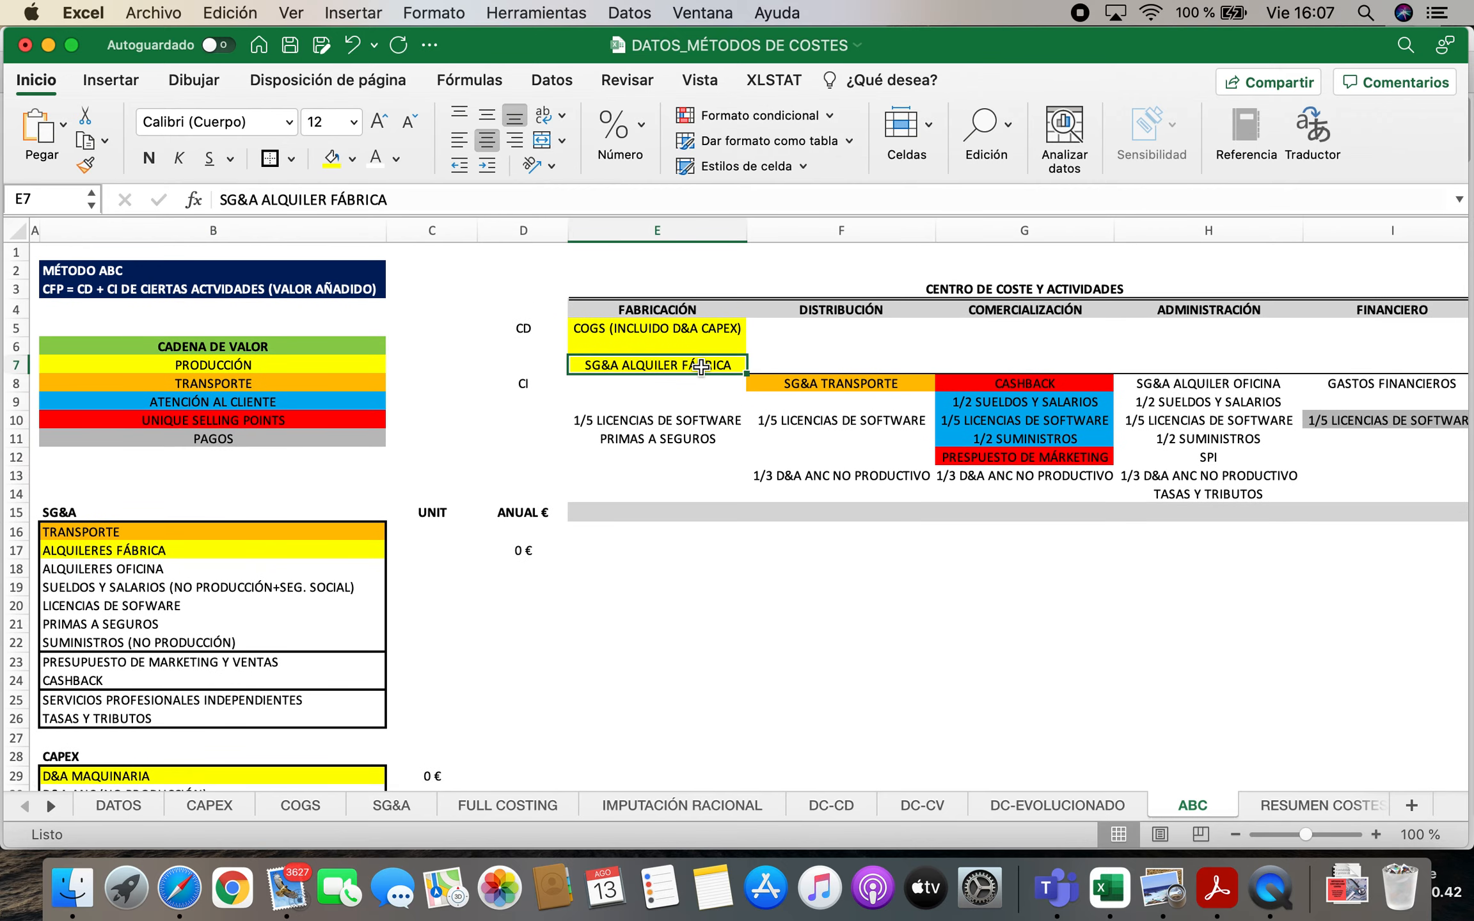
key("Delete")
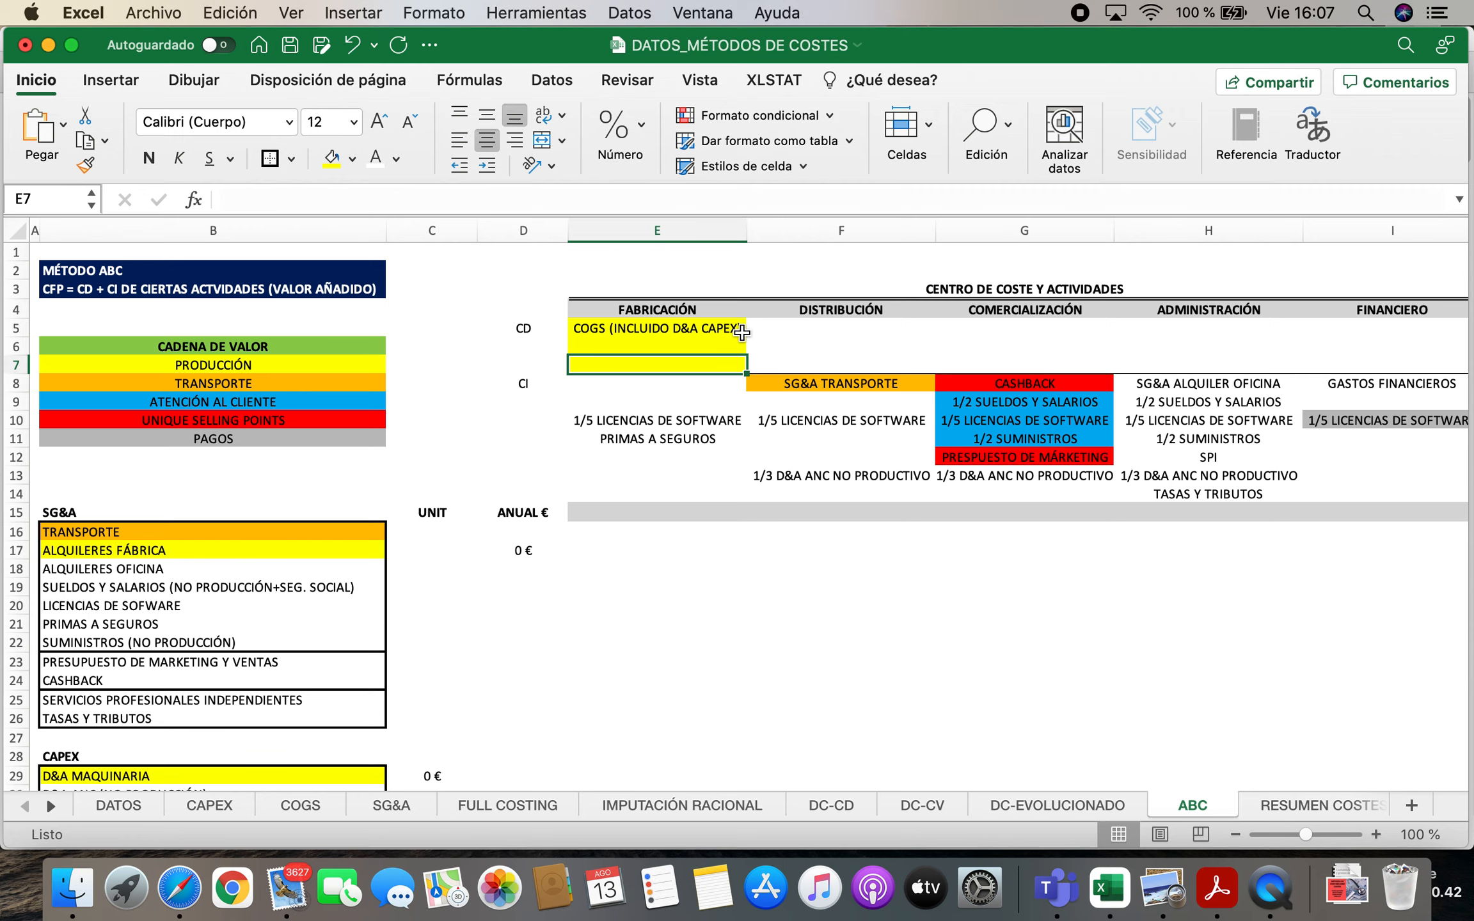
double_click(477, 231)
double_click(477, 231)
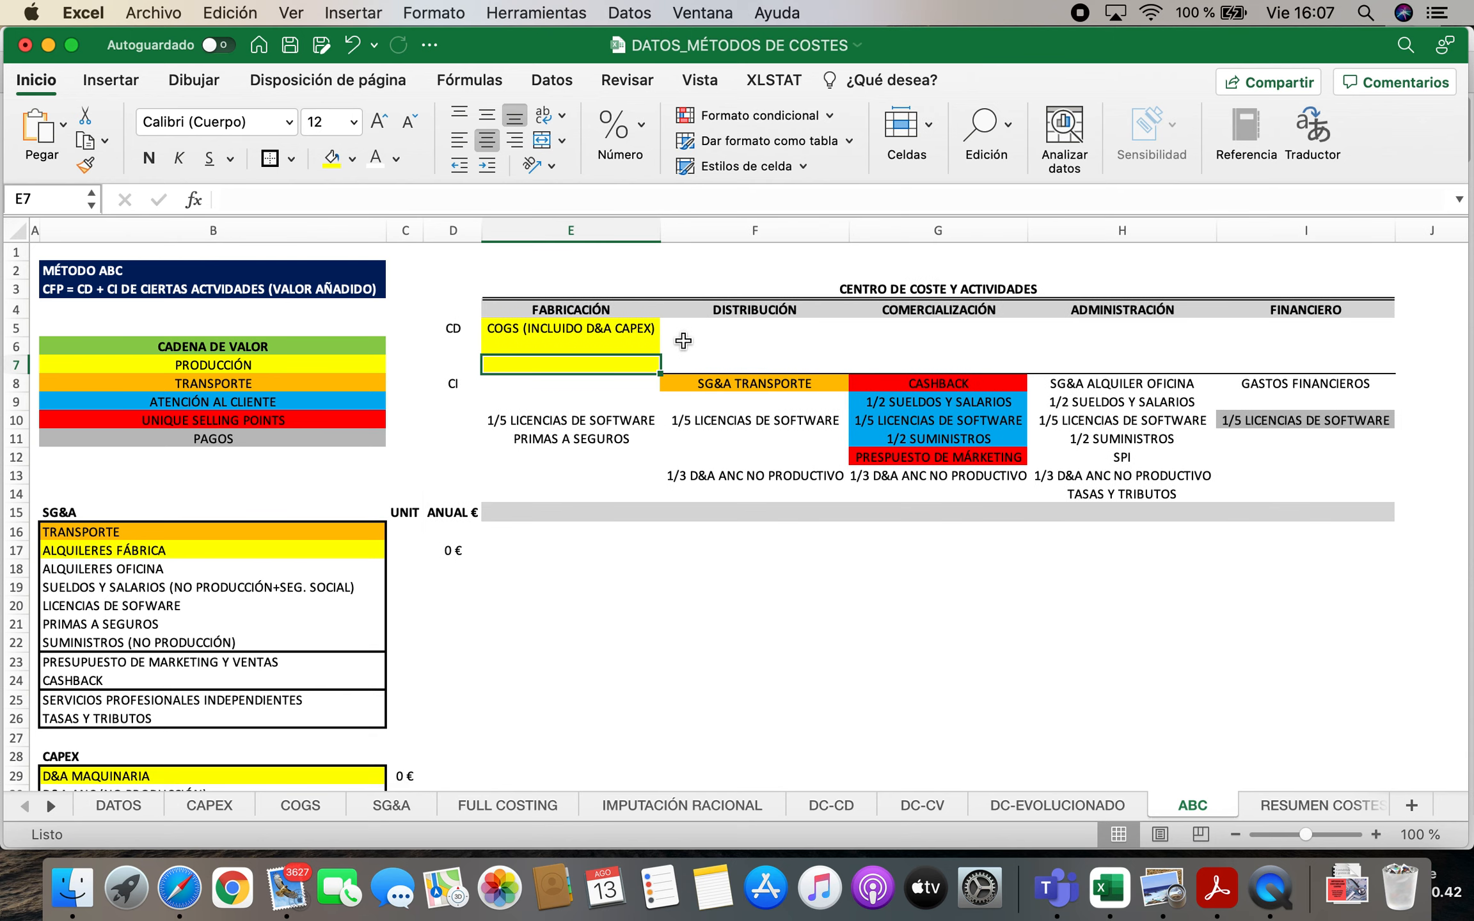
Change the direct cost entry under FABRICACIÓN to "COGS (INCLUIDO D&A CAPEX+ALQ FAB)" and widen its column to fit
key("Up")
key("Up")
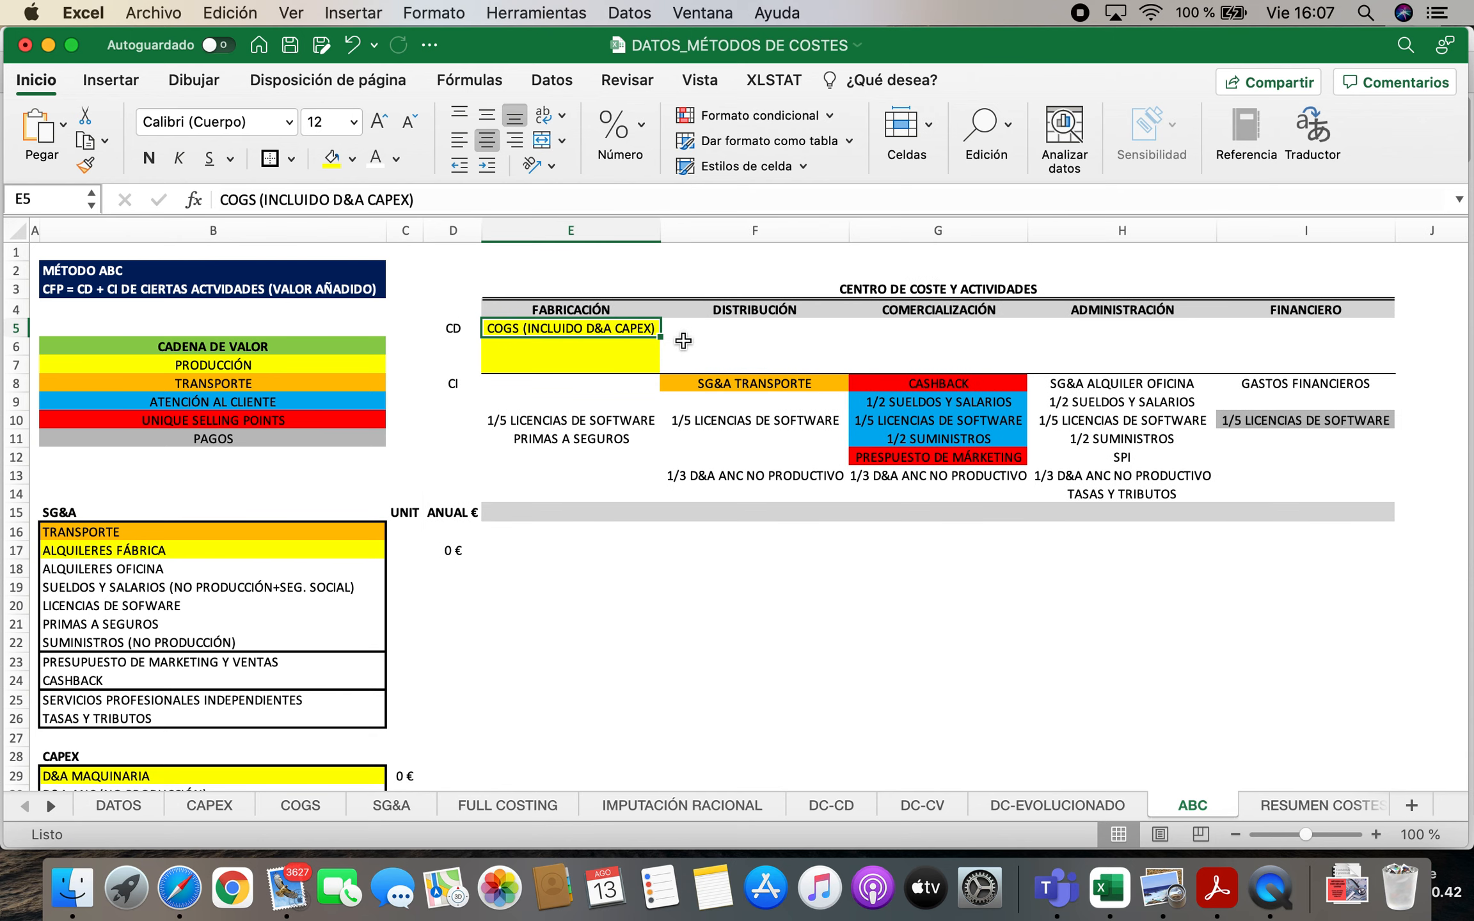
left_click(415, 201)
type("+AL")
type("Q FAB")
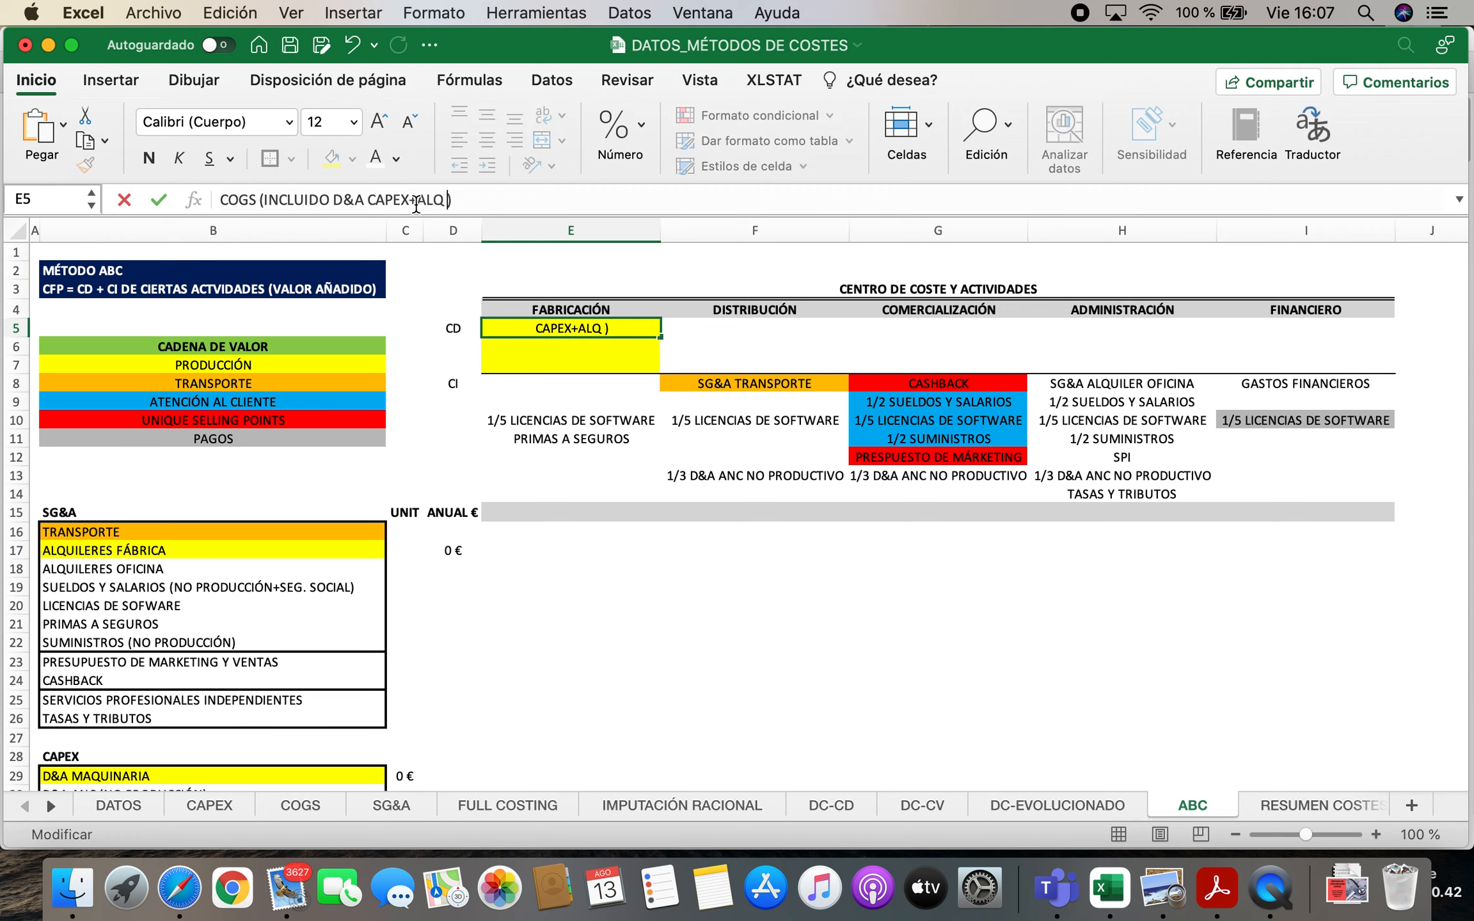
key("Return")
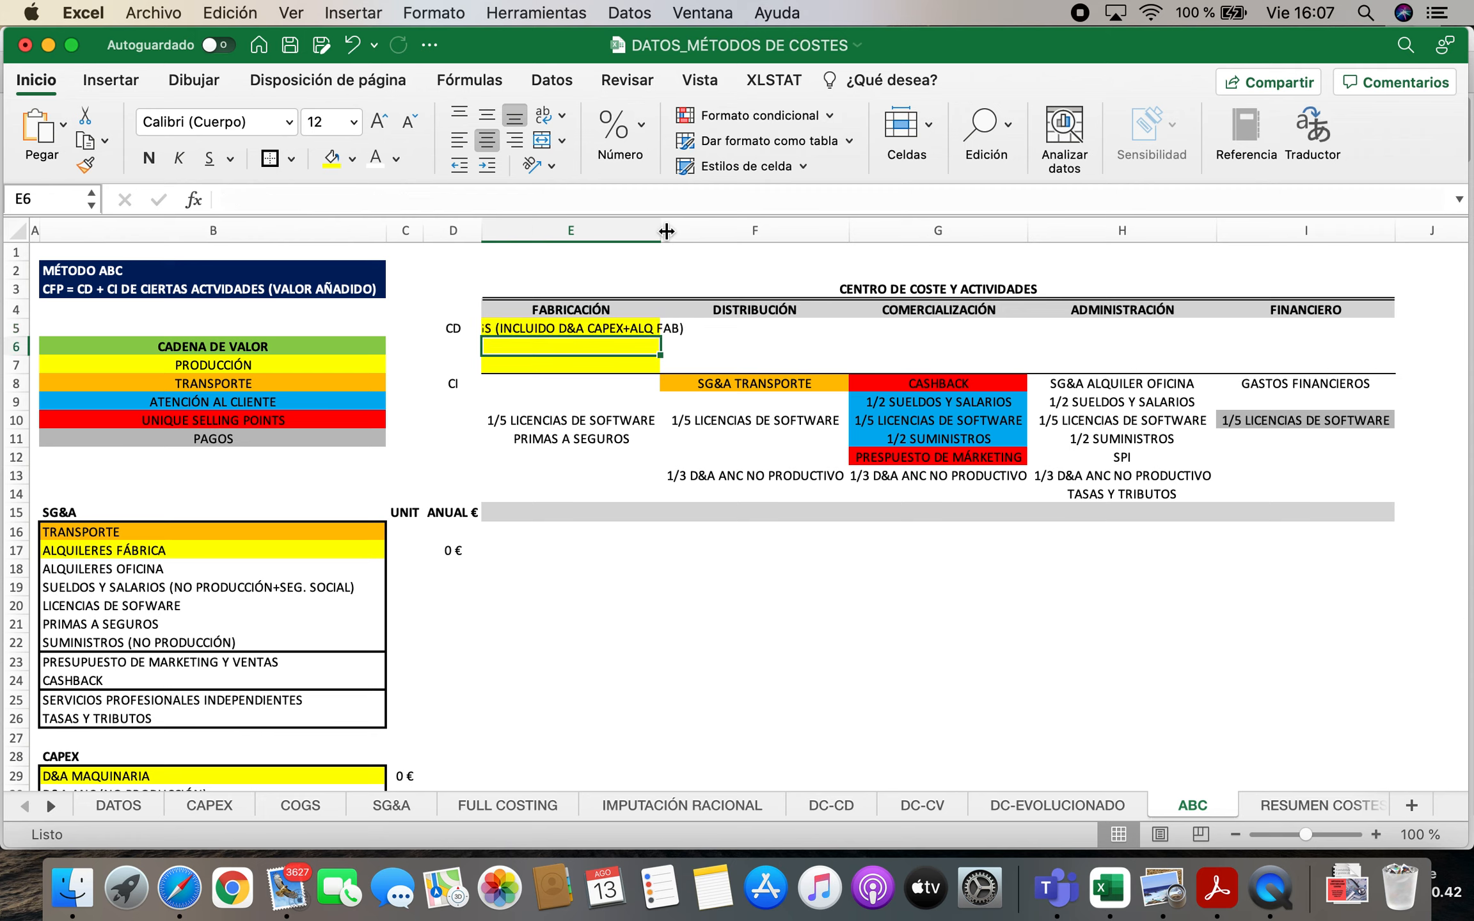
left_click_drag(666, 231, 719, 231)
Remove the yellow fill from the empty cells below the FABRICACIÓN direct cost entry and fill E6:E8 white
left_click_drag(652, 346, 646, 364)
left_click(352, 158)
left_click(376, 213)
left_click(685, 568)
left_click(700, 604)
left_click_drag(644, 352, 644, 384)
left_click(352, 159)
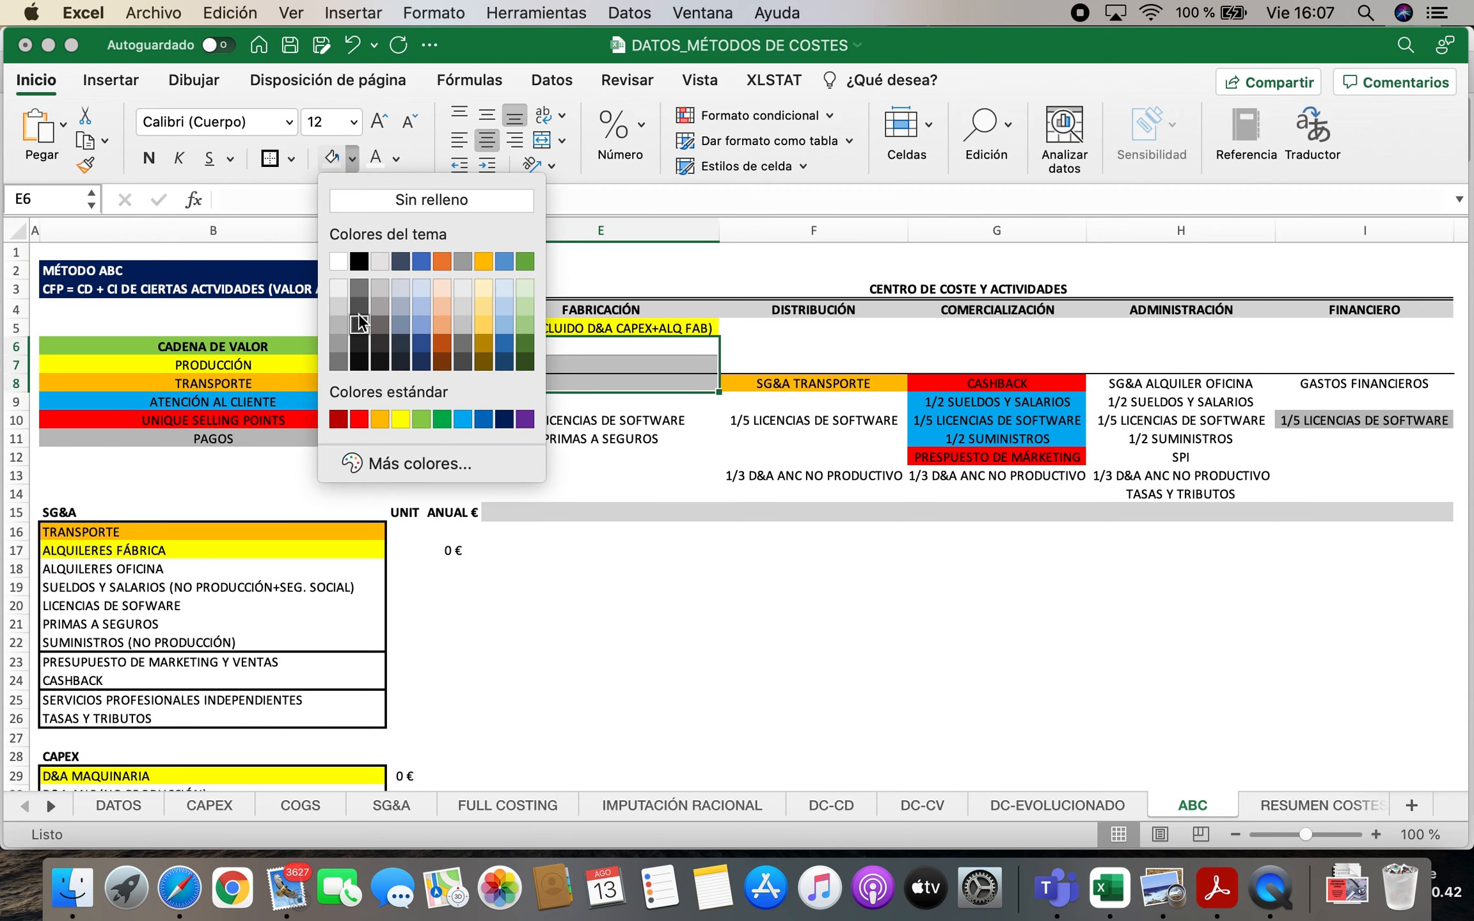
left_click(339, 259)
left_click(634, 587)
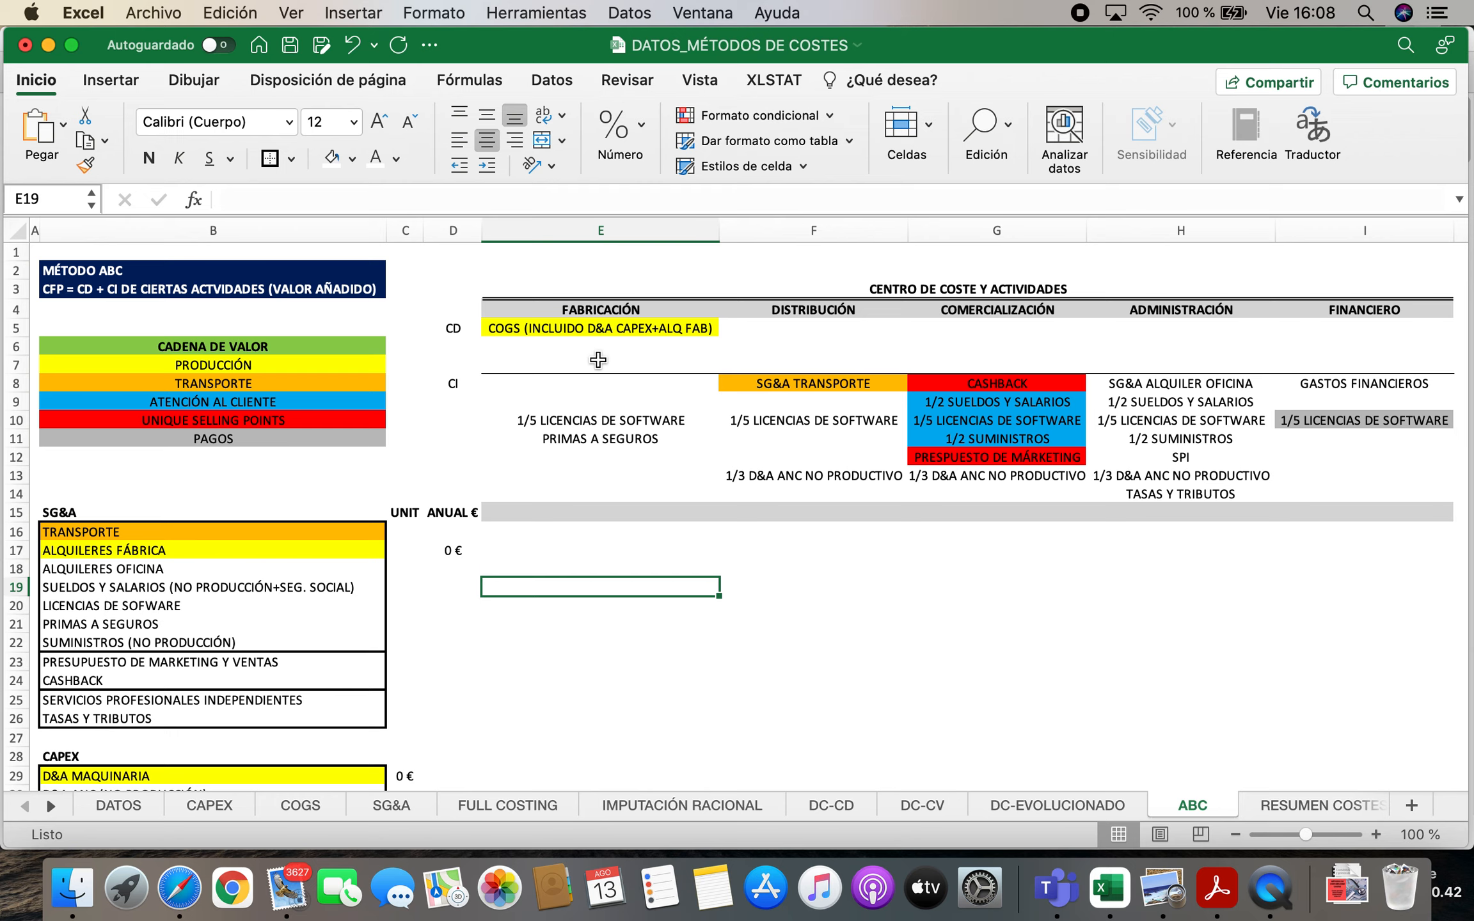
Compare the direct cost of FABRICACIÓN with the COGS list and check the other cost centres for direct costs
left_click(543, 328)
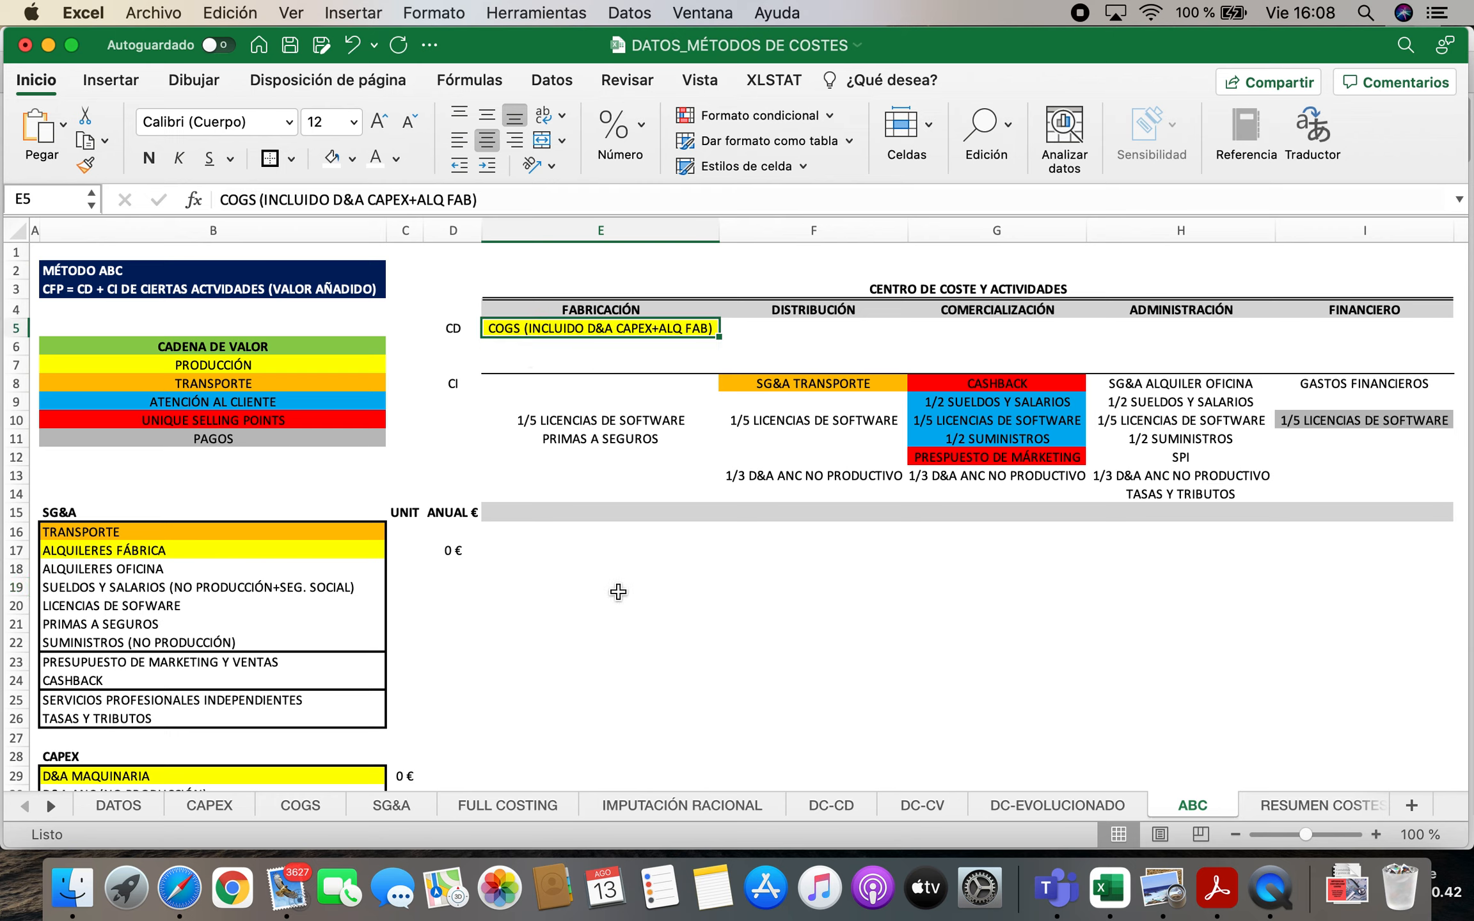
scroll(211, 684, "down", 5)
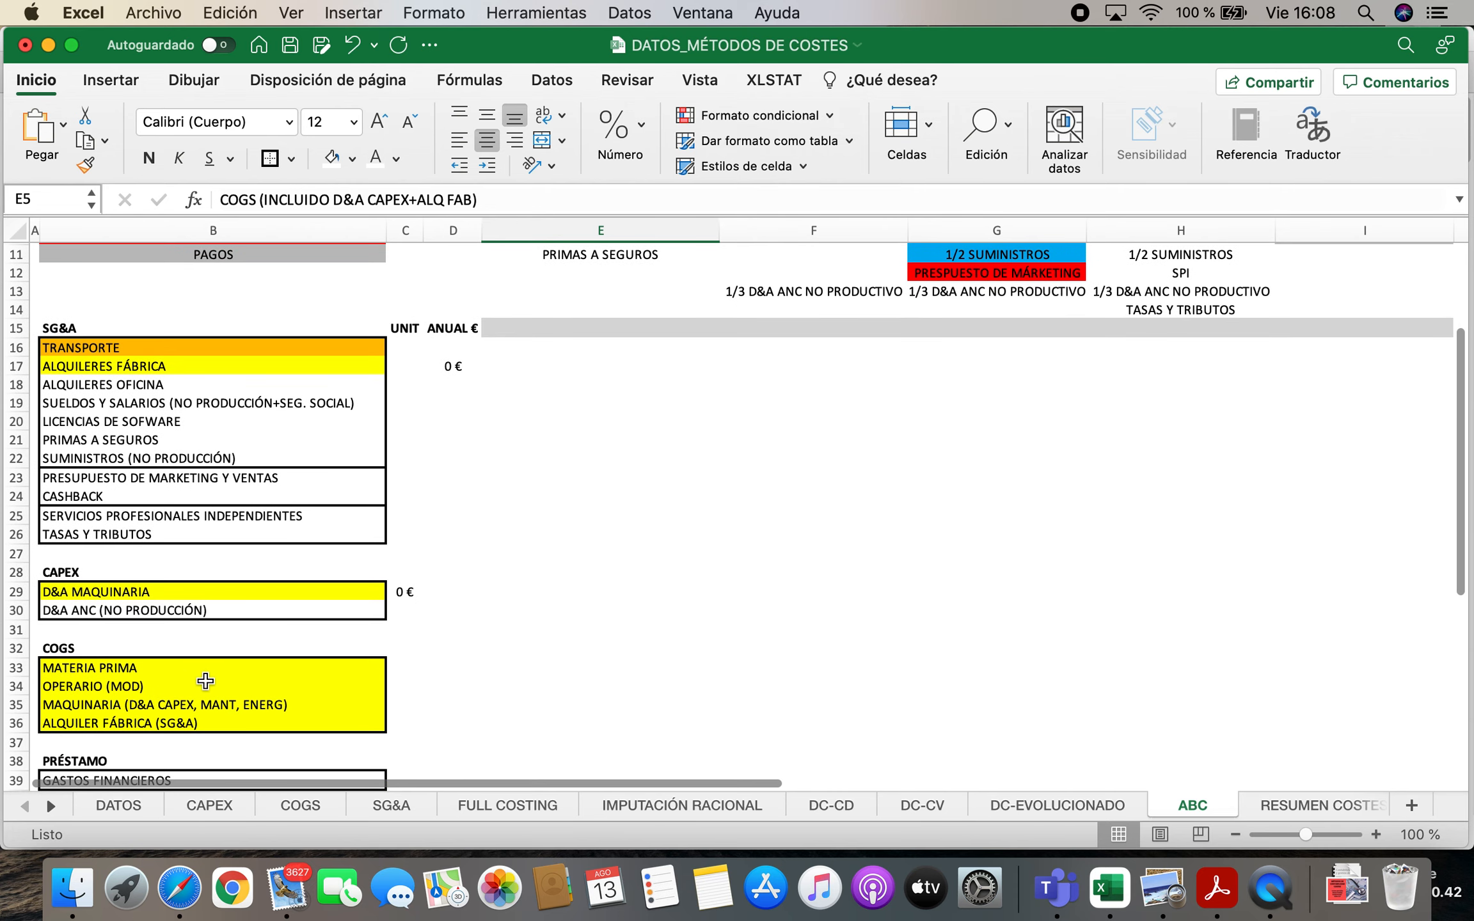
left_click(171, 667)
left_click(160, 686)
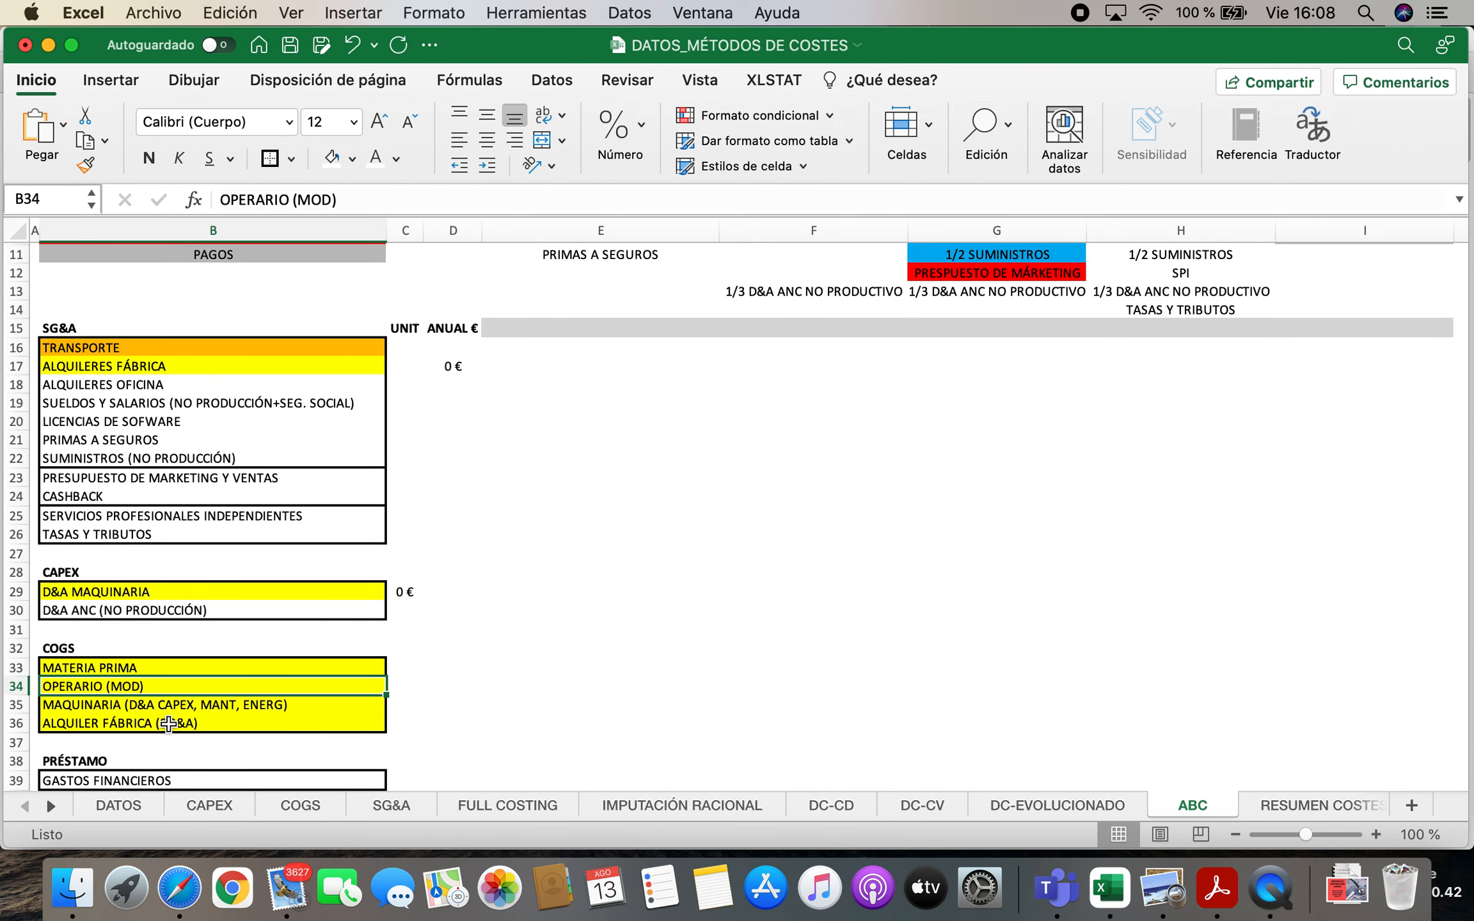
left_click(109, 704)
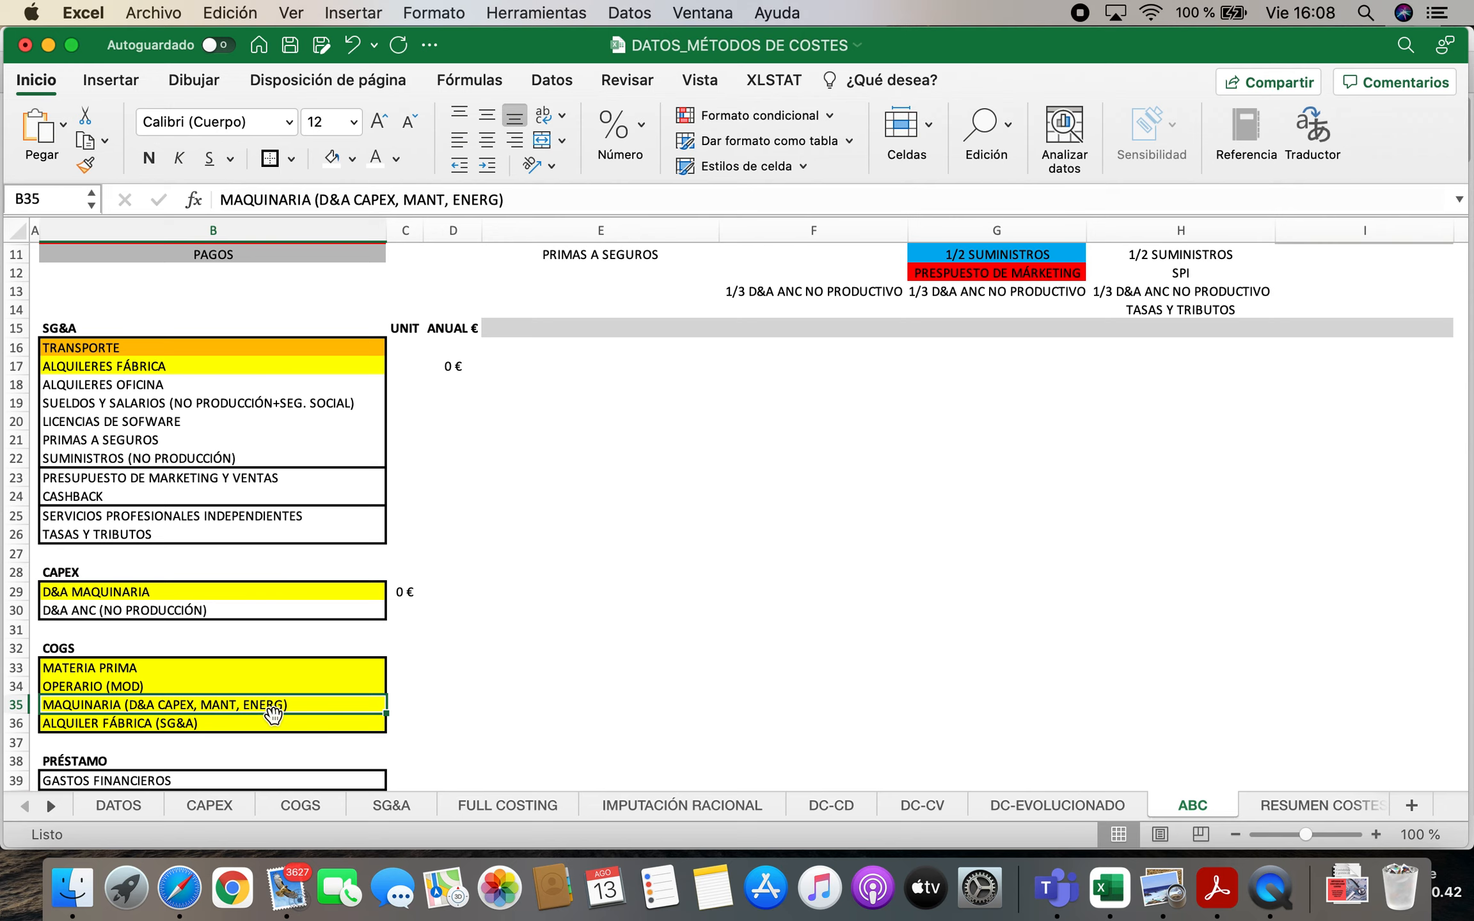
scroll(885, 635, "up", 5)
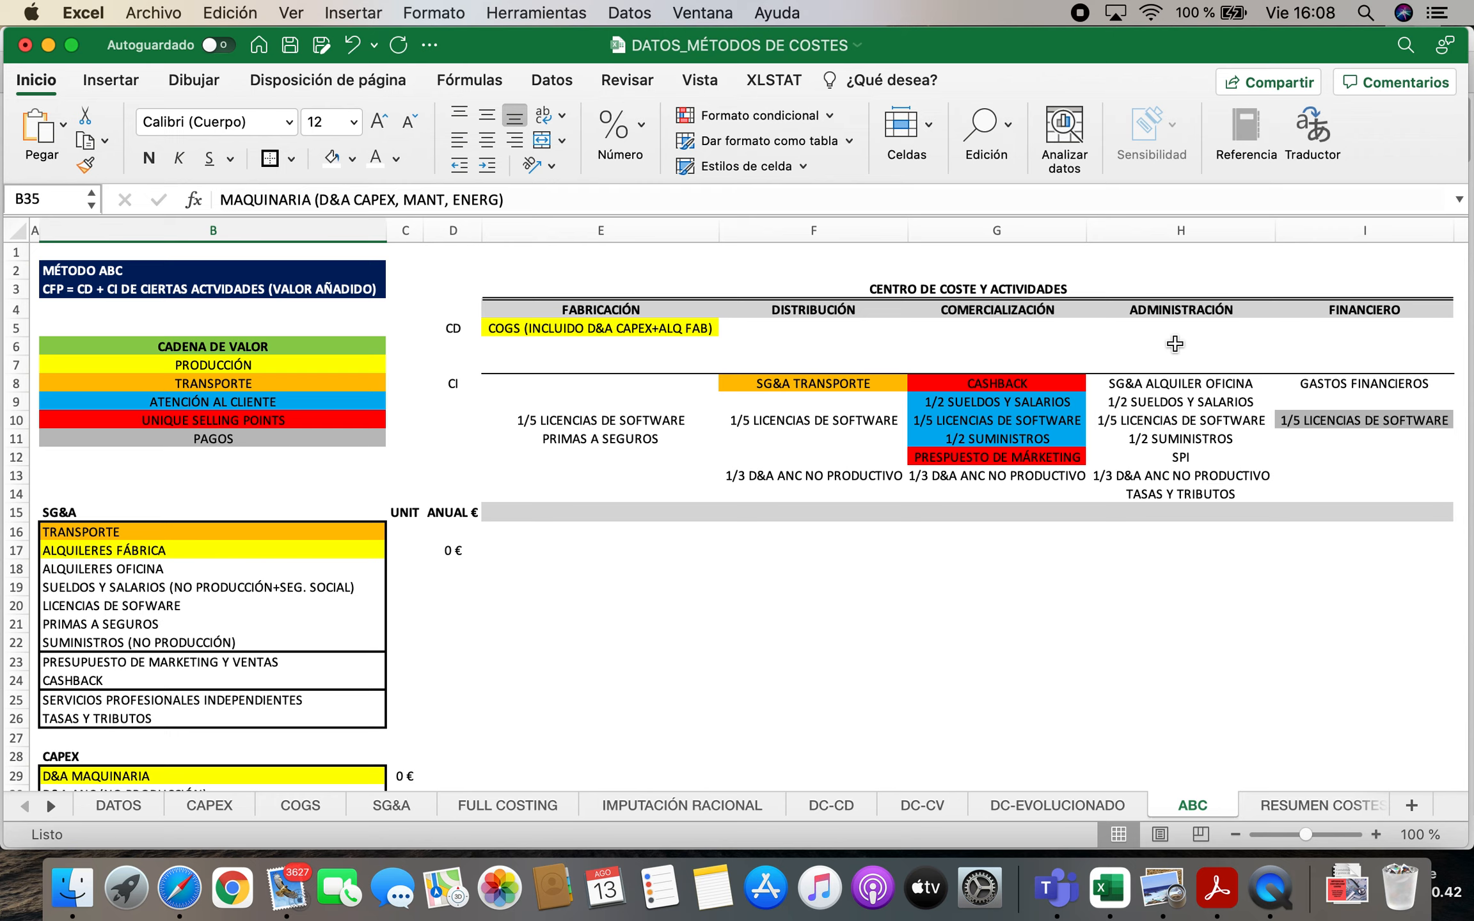
left_click(771, 309)
left_click(967, 307)
left_click(1175, 309)
left_click(1341, 311)
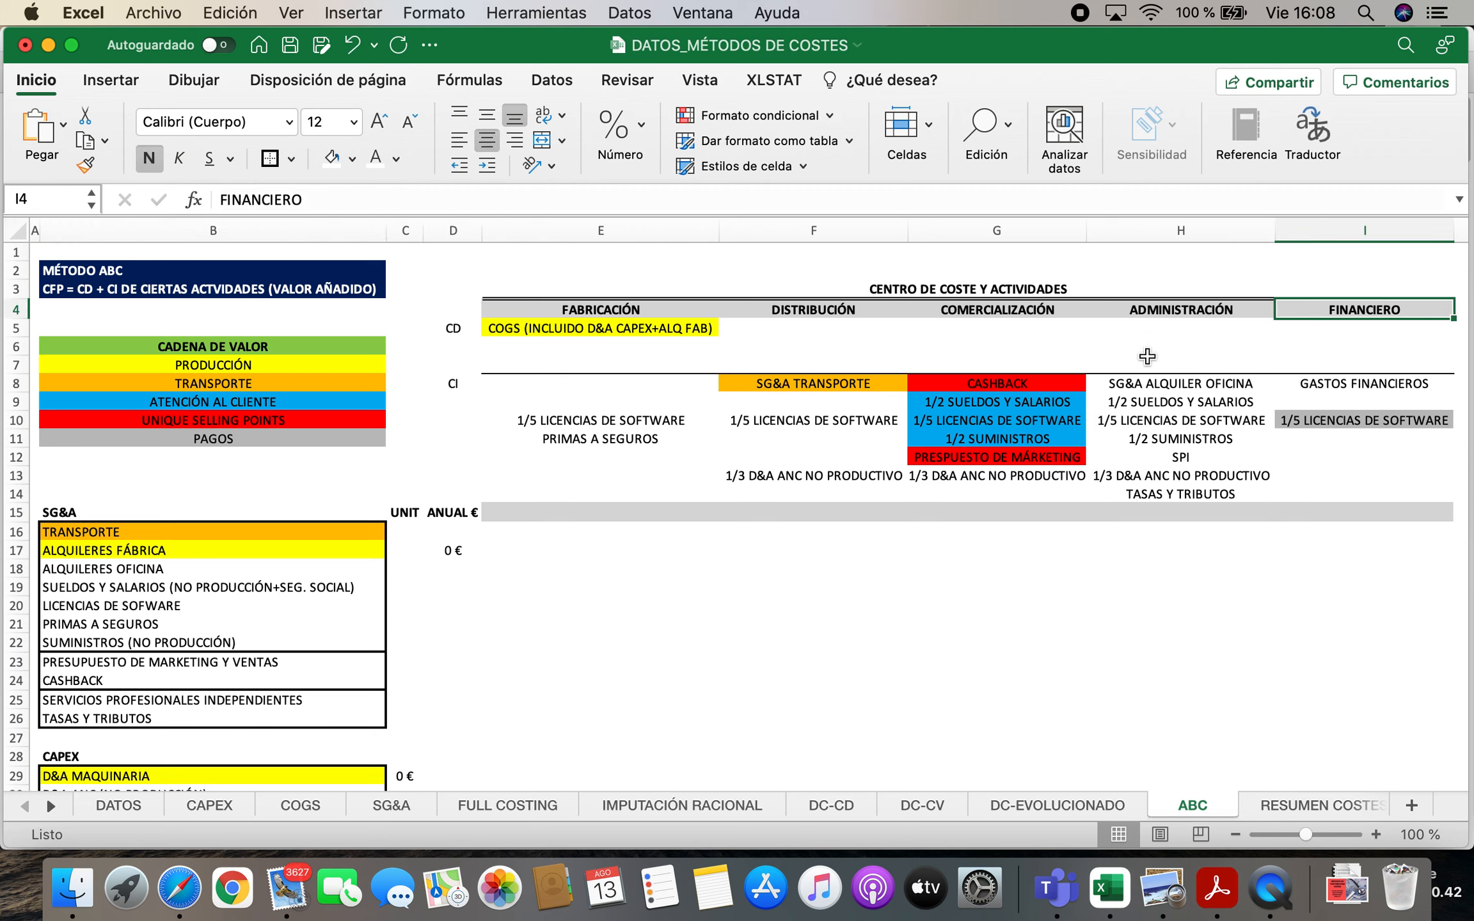
Review the indirect costs of all cost centres against the SG&A and non-productive CAPEX entries
left_click(453, 385)
left_click(537, 387)
left_click_drag(651, 413, 1339, 502)
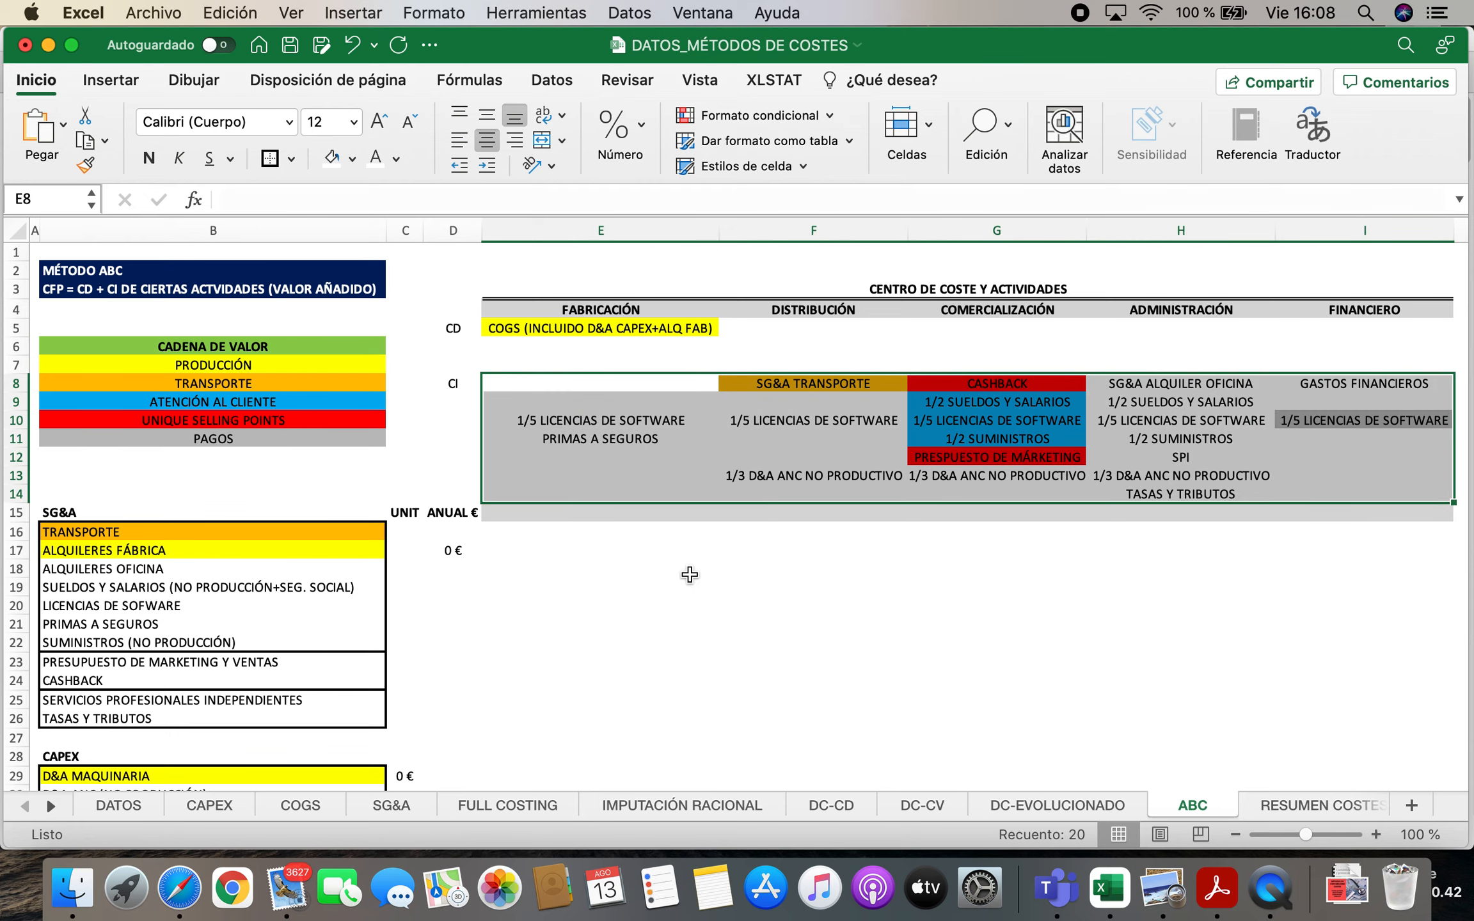
scroll(313, 658, "down", 5)
left_click_drag(143, 390, 138, 557)
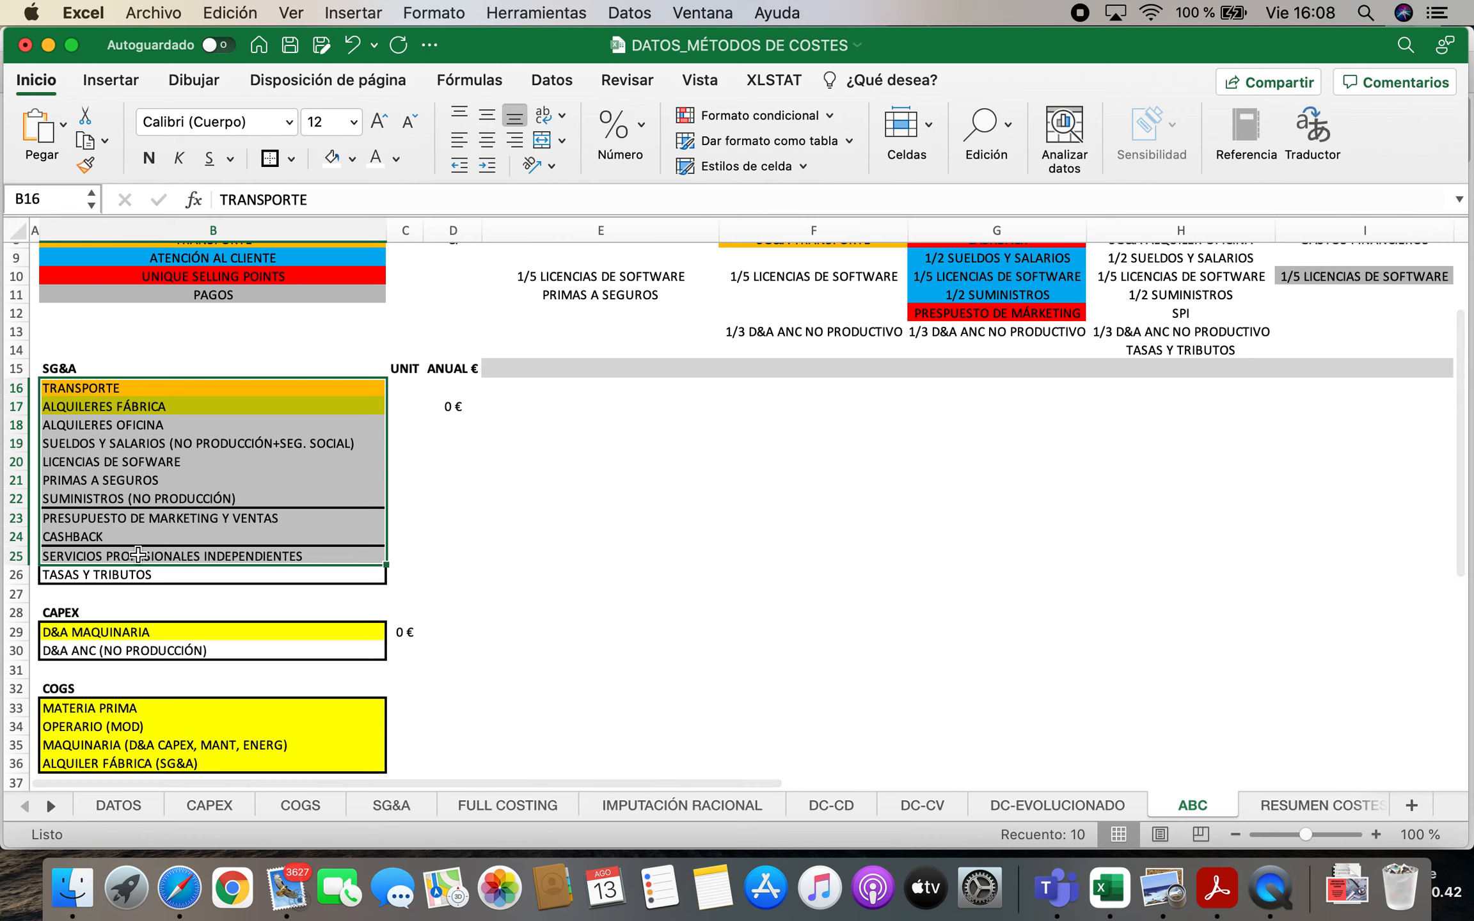
left_click(124, 388)
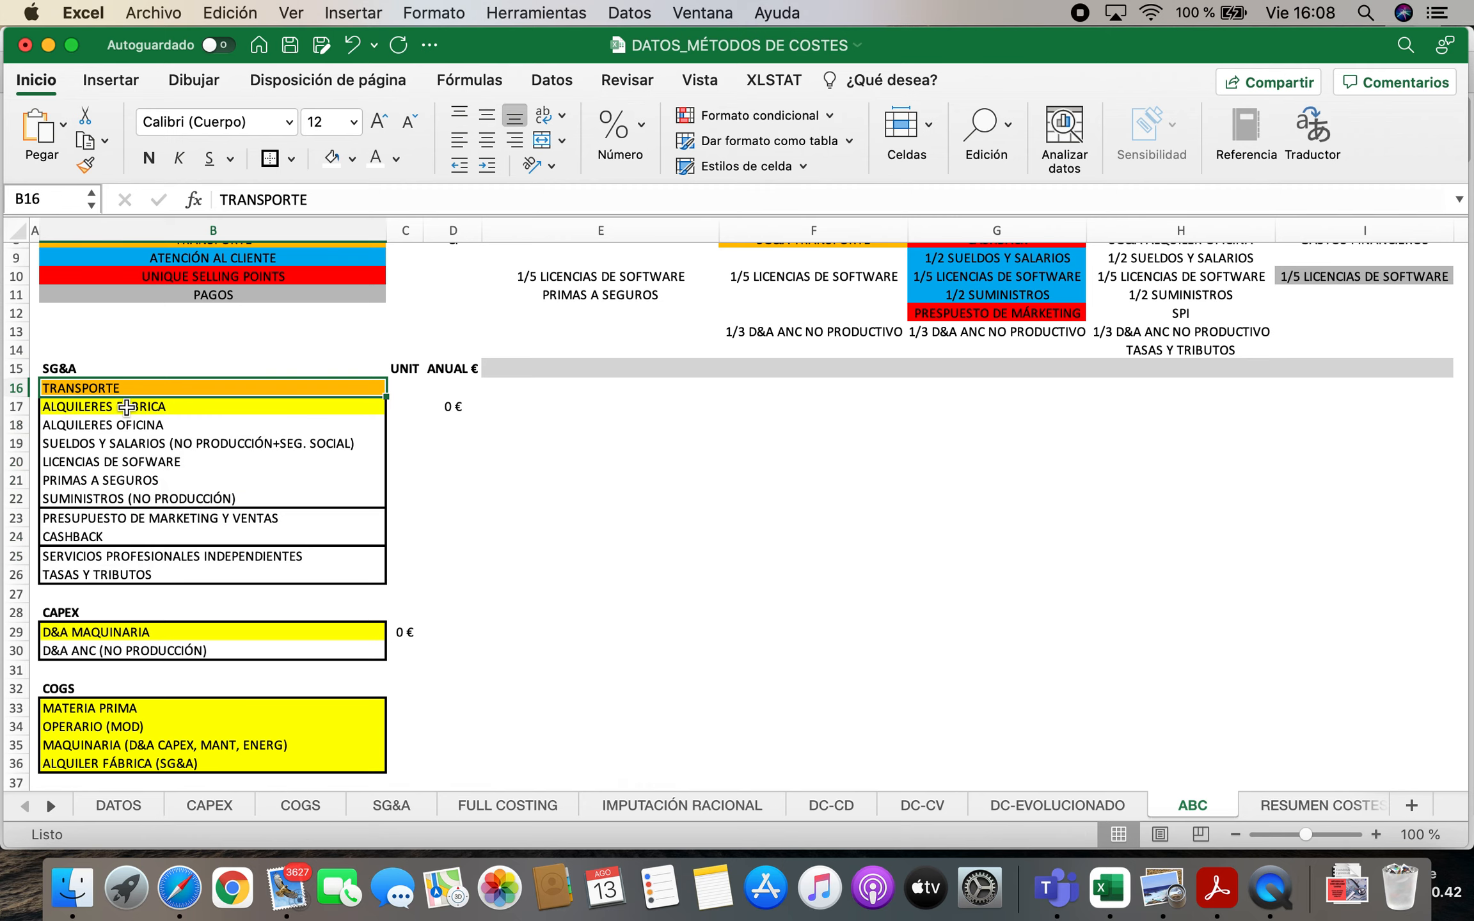
left_click(127, 425)
left_click(131, 405)
left_click(131, 443)
left_click(131, 462)
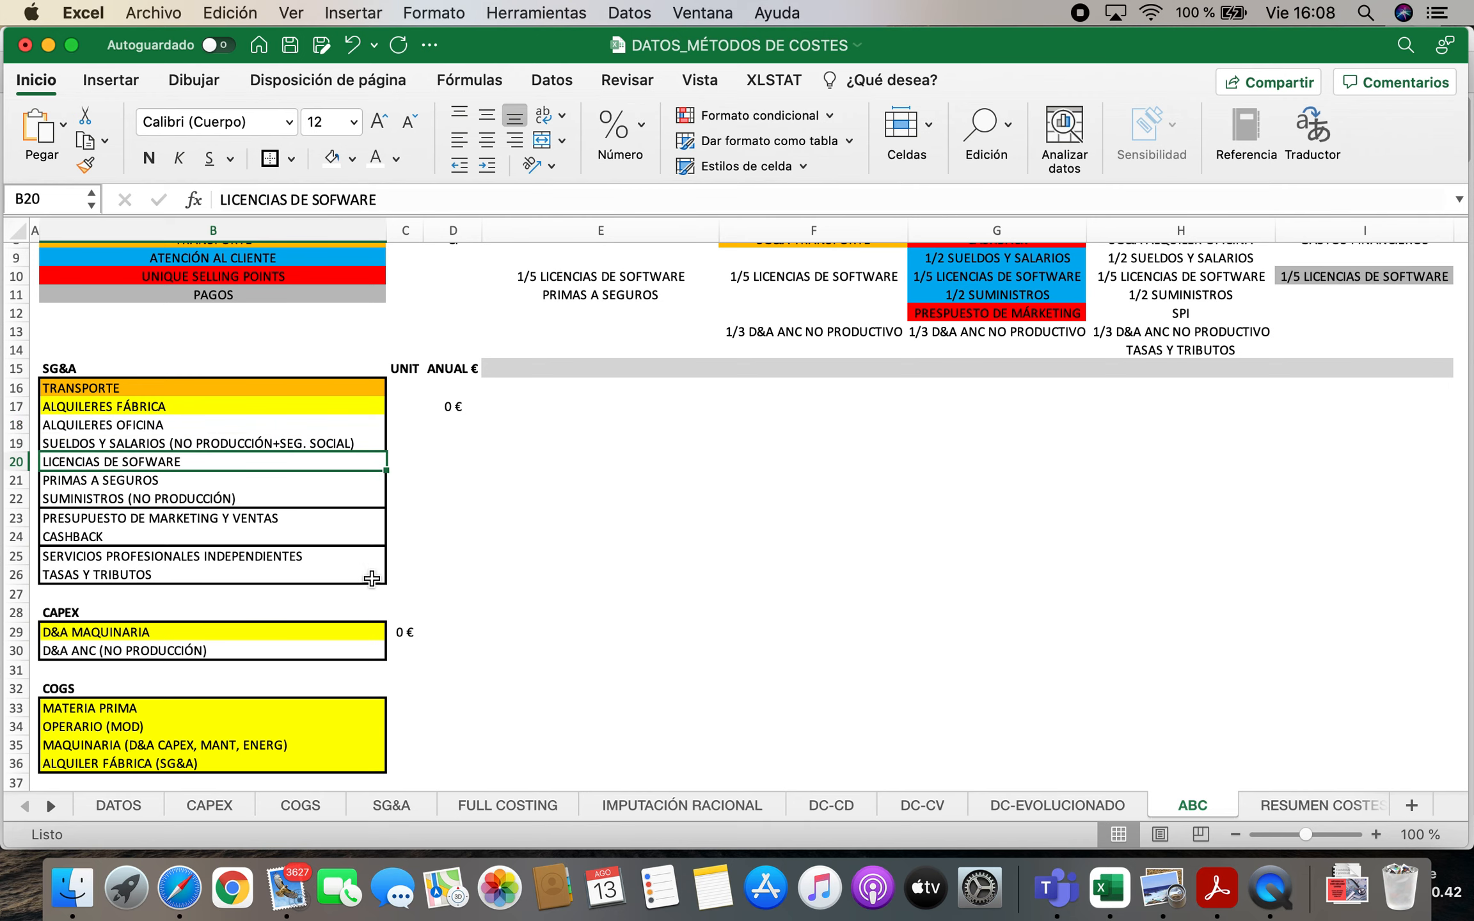
scroll(195, 582, "down", 1)
left_click(119, 637)
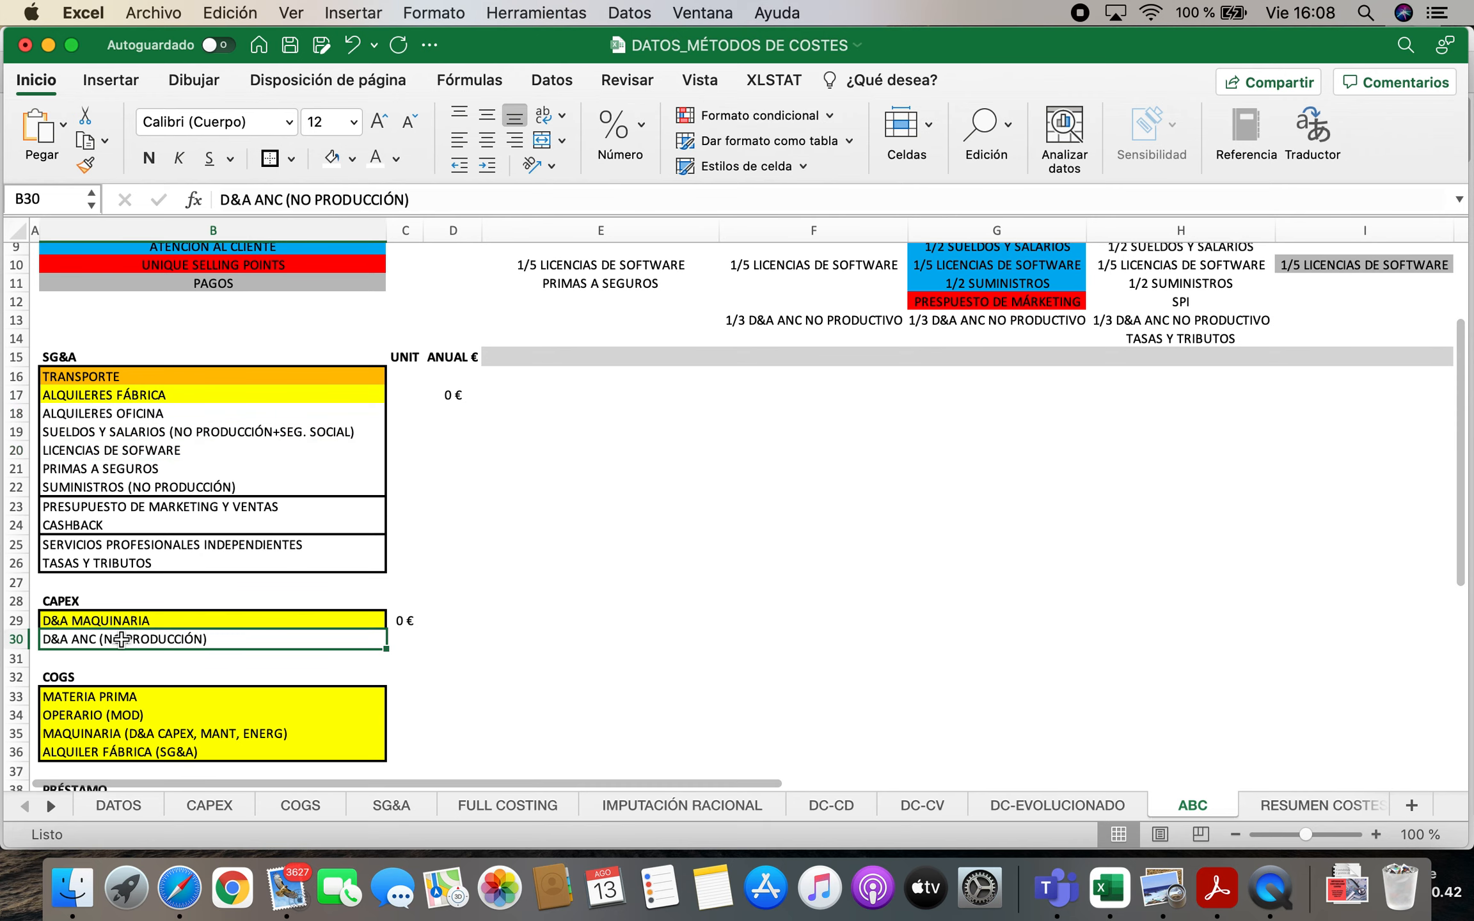
scroll(122, 639, "down", 3)
scroll(544, 702, "up", 4)
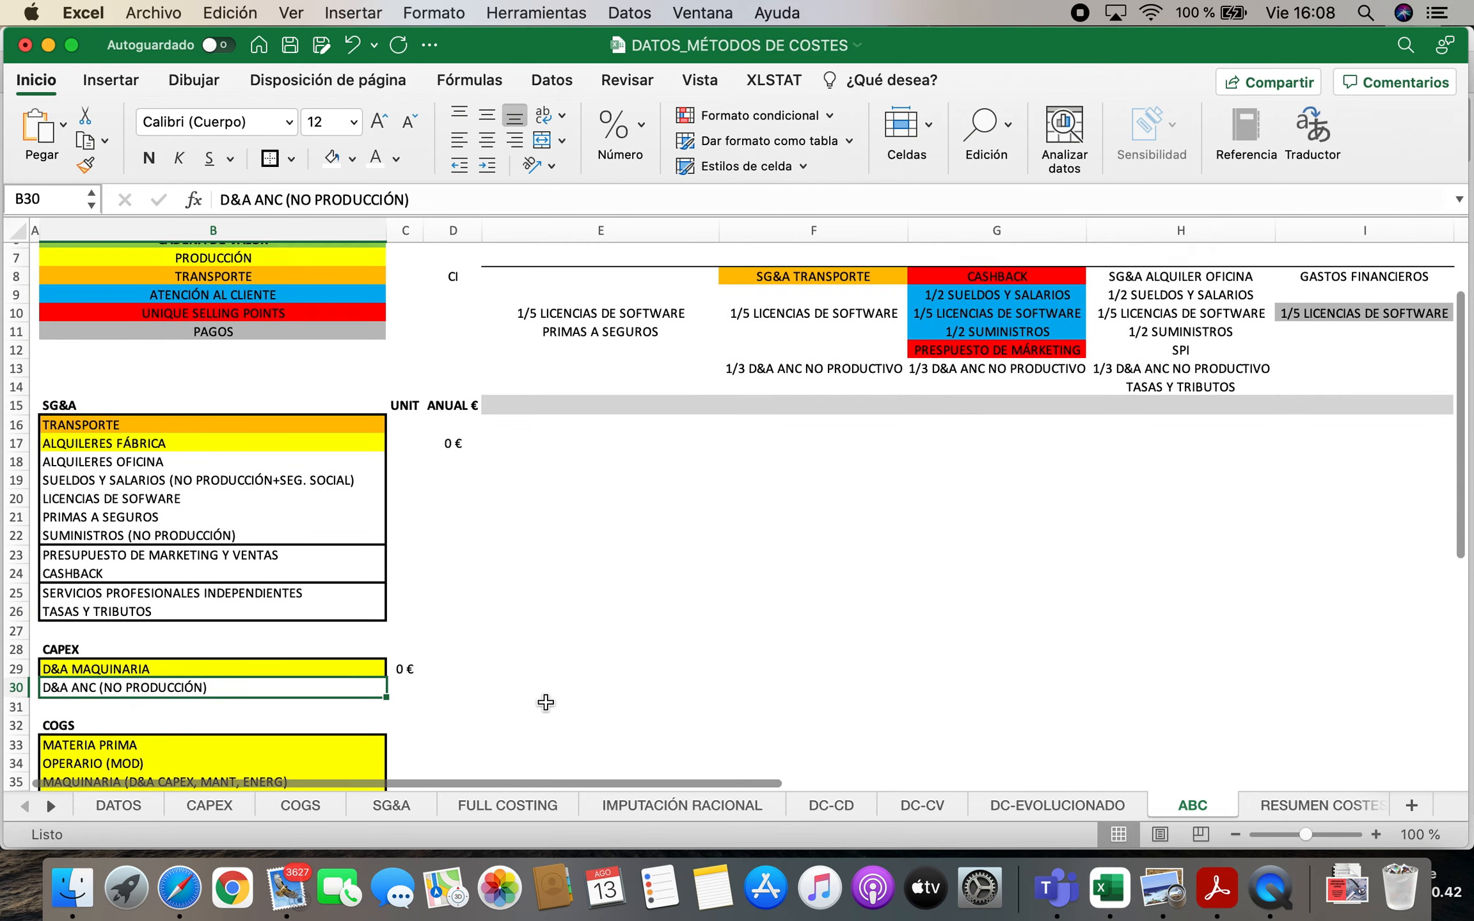
scroll(546, 702, "up", 3)
left_click_drag(529, 325, 1386, 503)
key("super+e")
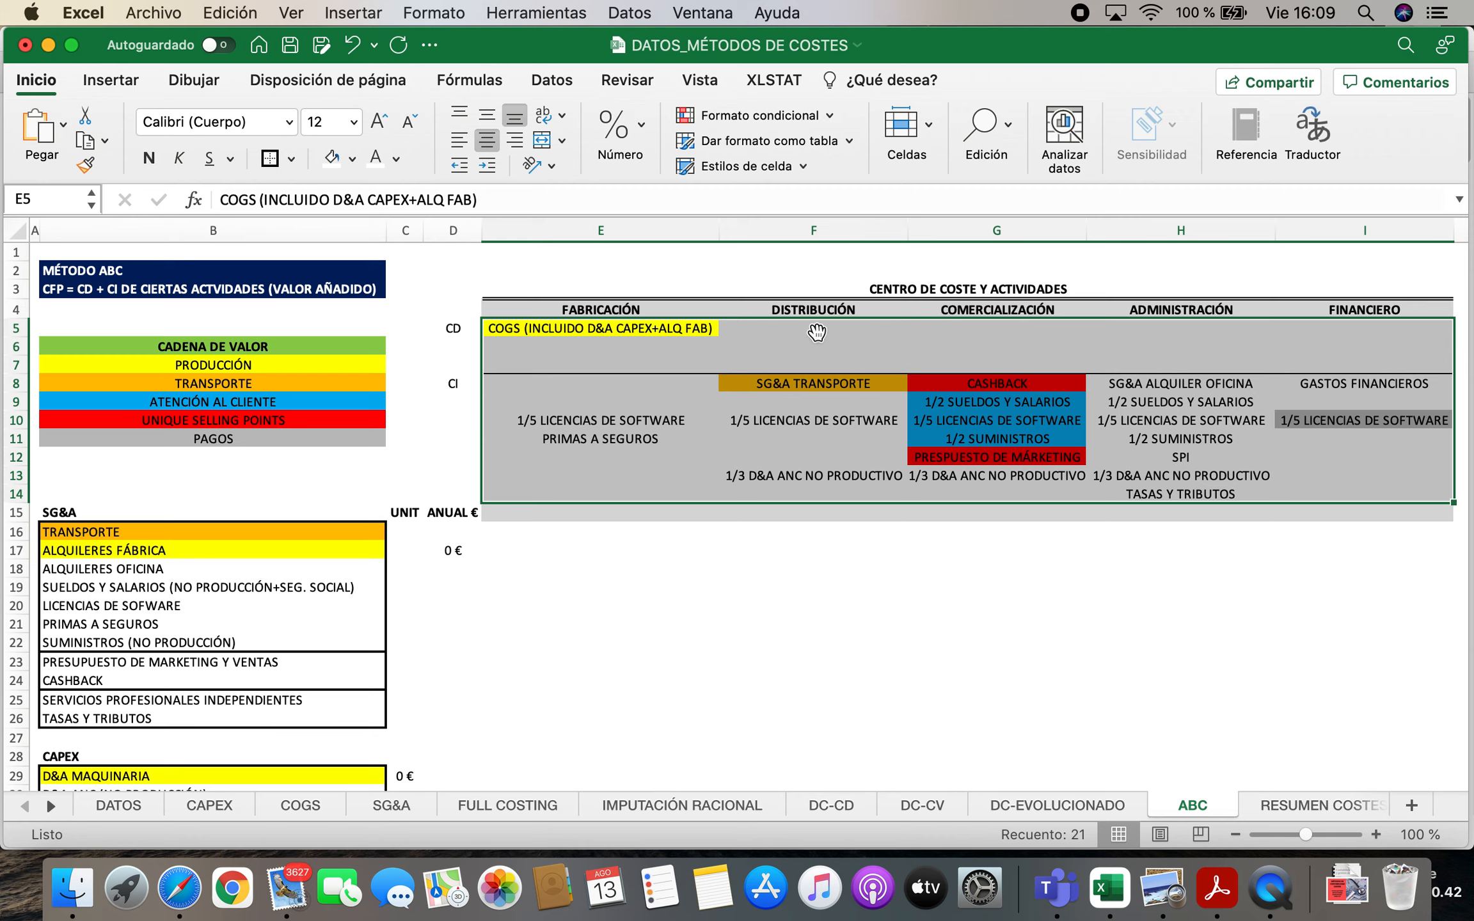
left_click(786, 621)
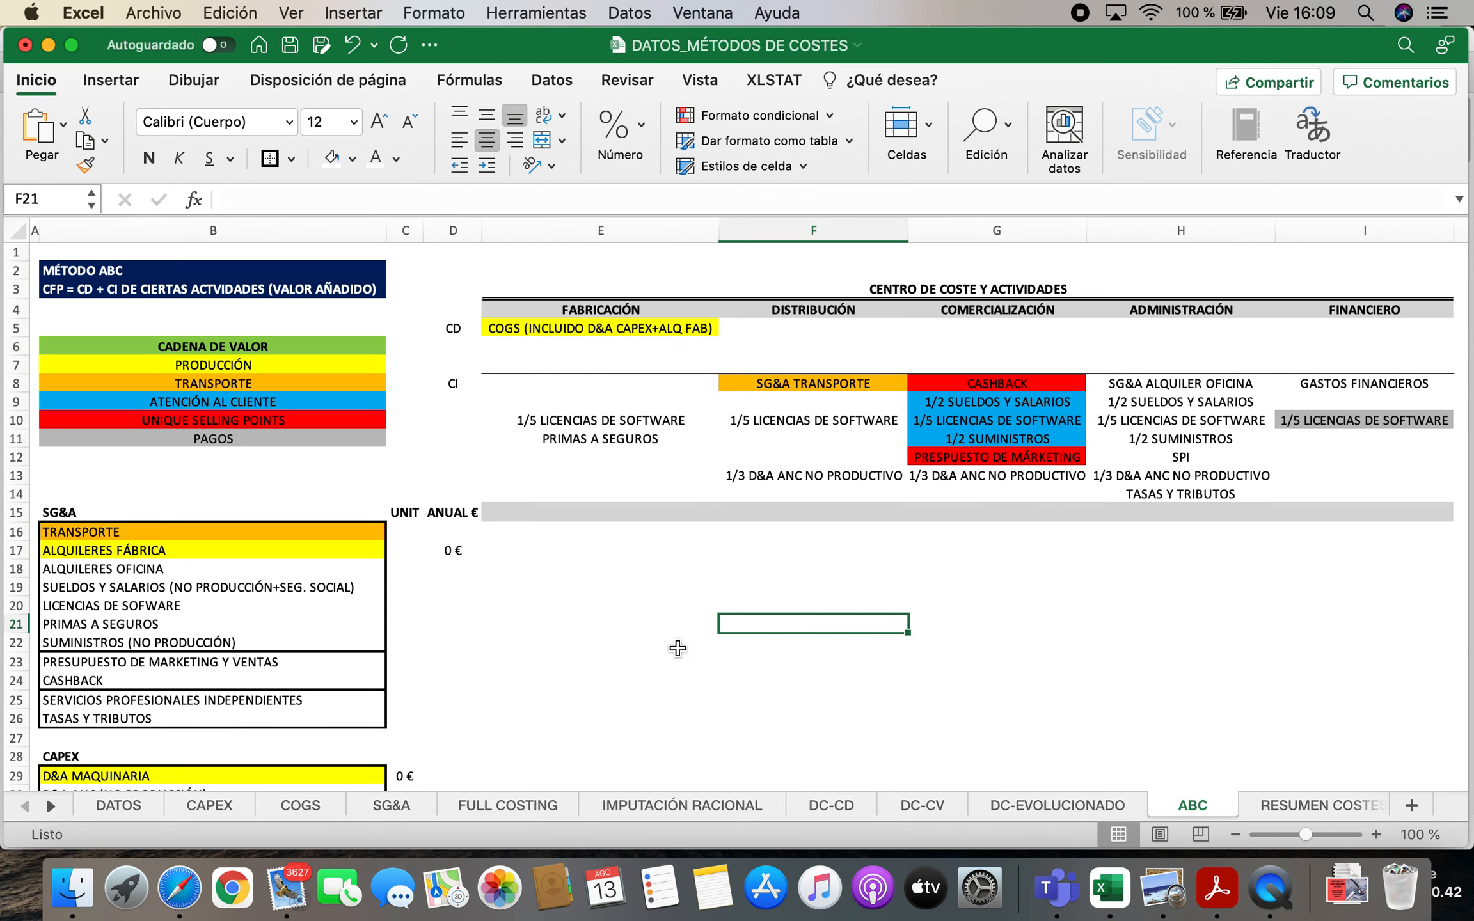
Trace the SG&A rents and the non-production wages to their entries under FABRICACIÓN, COMERCIALIZACIÓN and ADMINISTRACIÓN
left_click(124, 569)
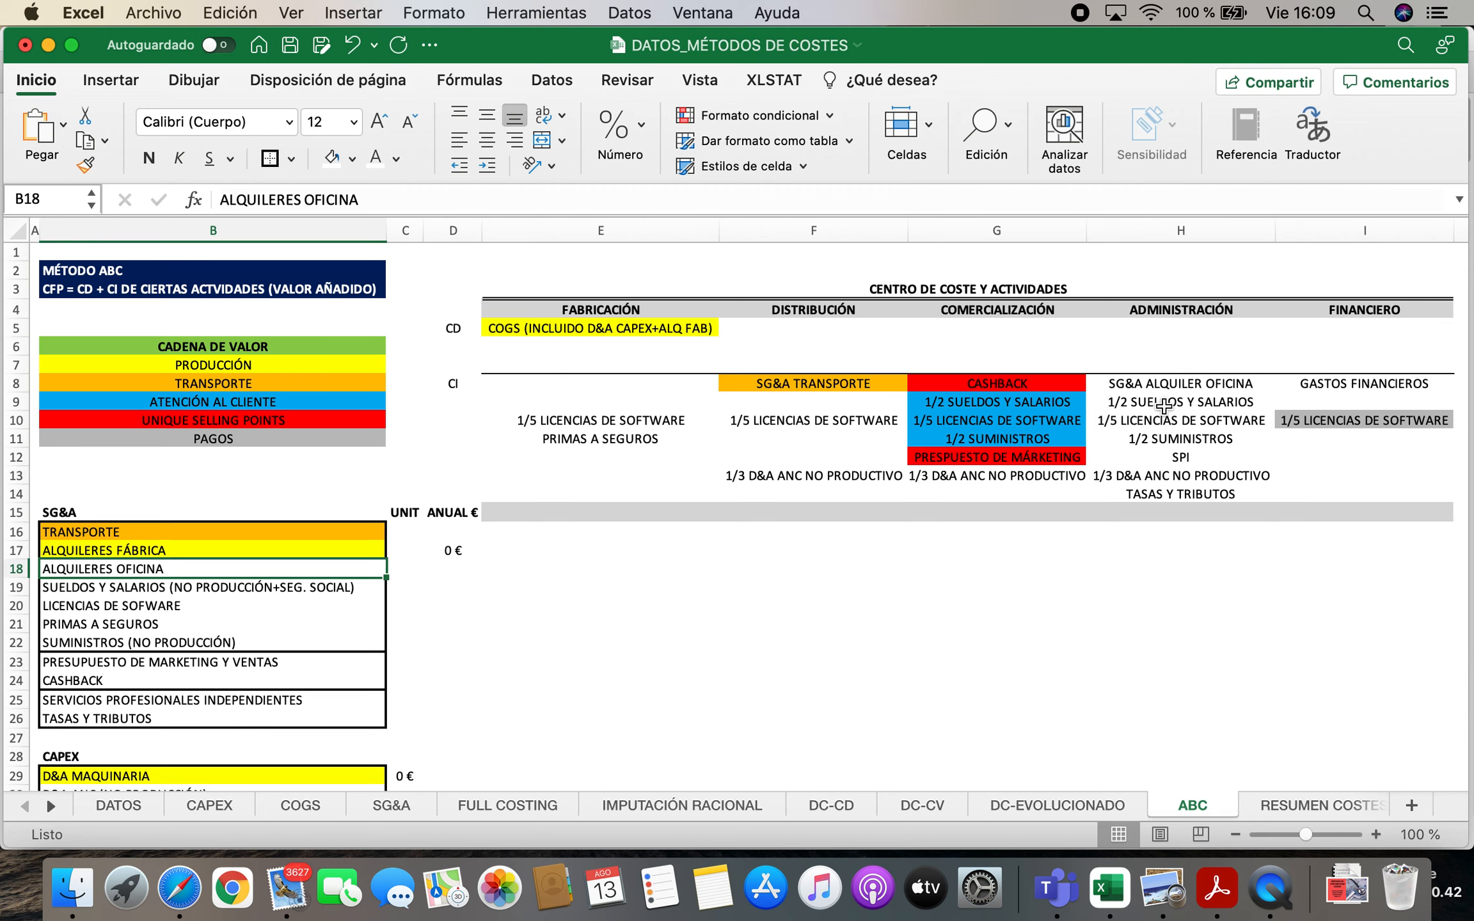
left_click(1187, 311)
left_click(1183, 384)
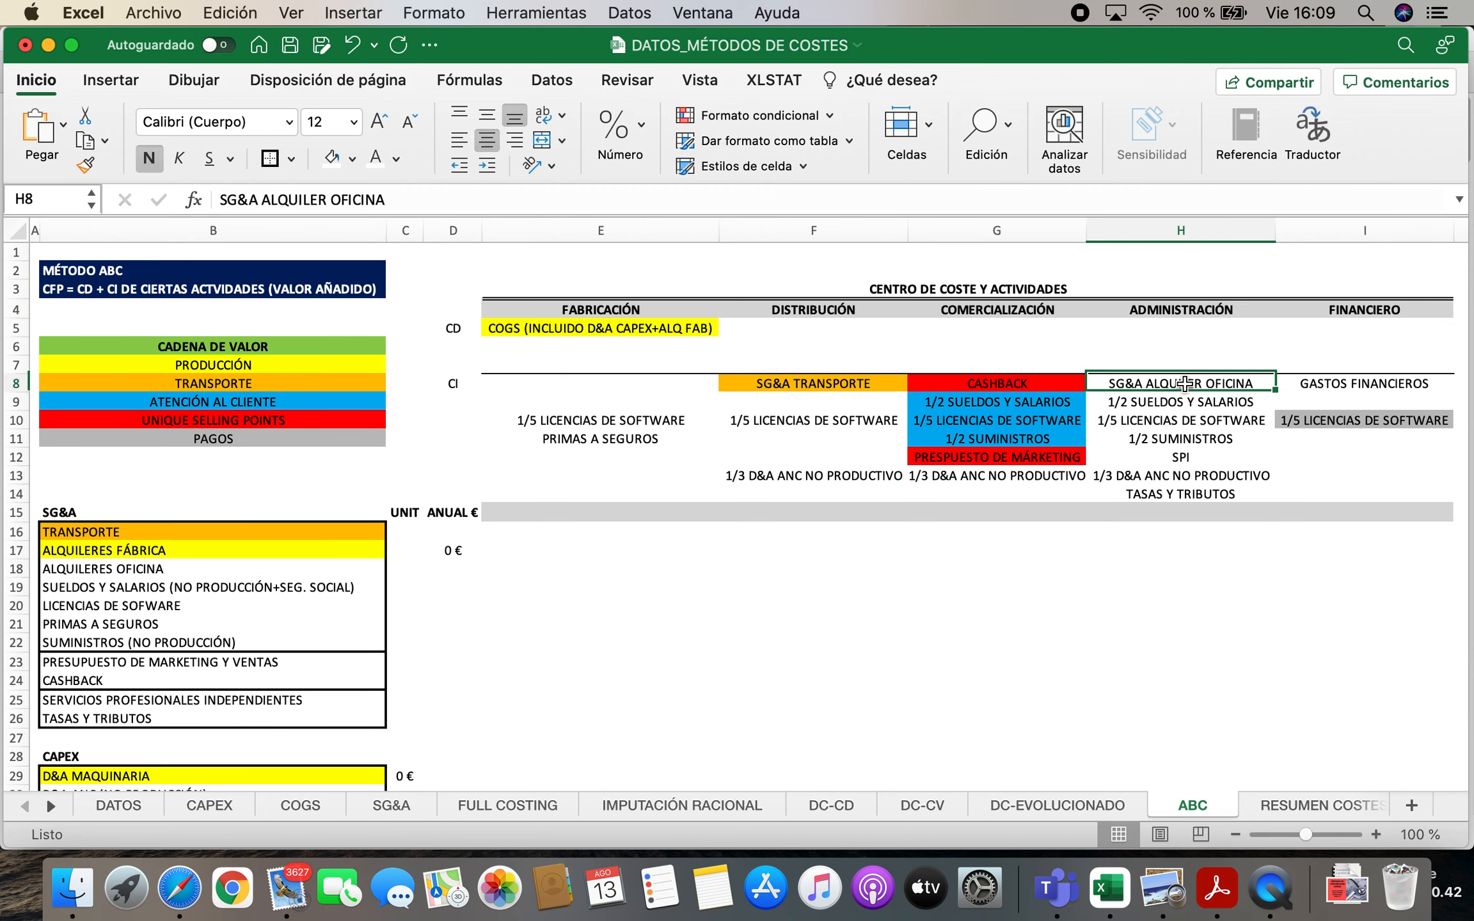
left_click(151, 552)
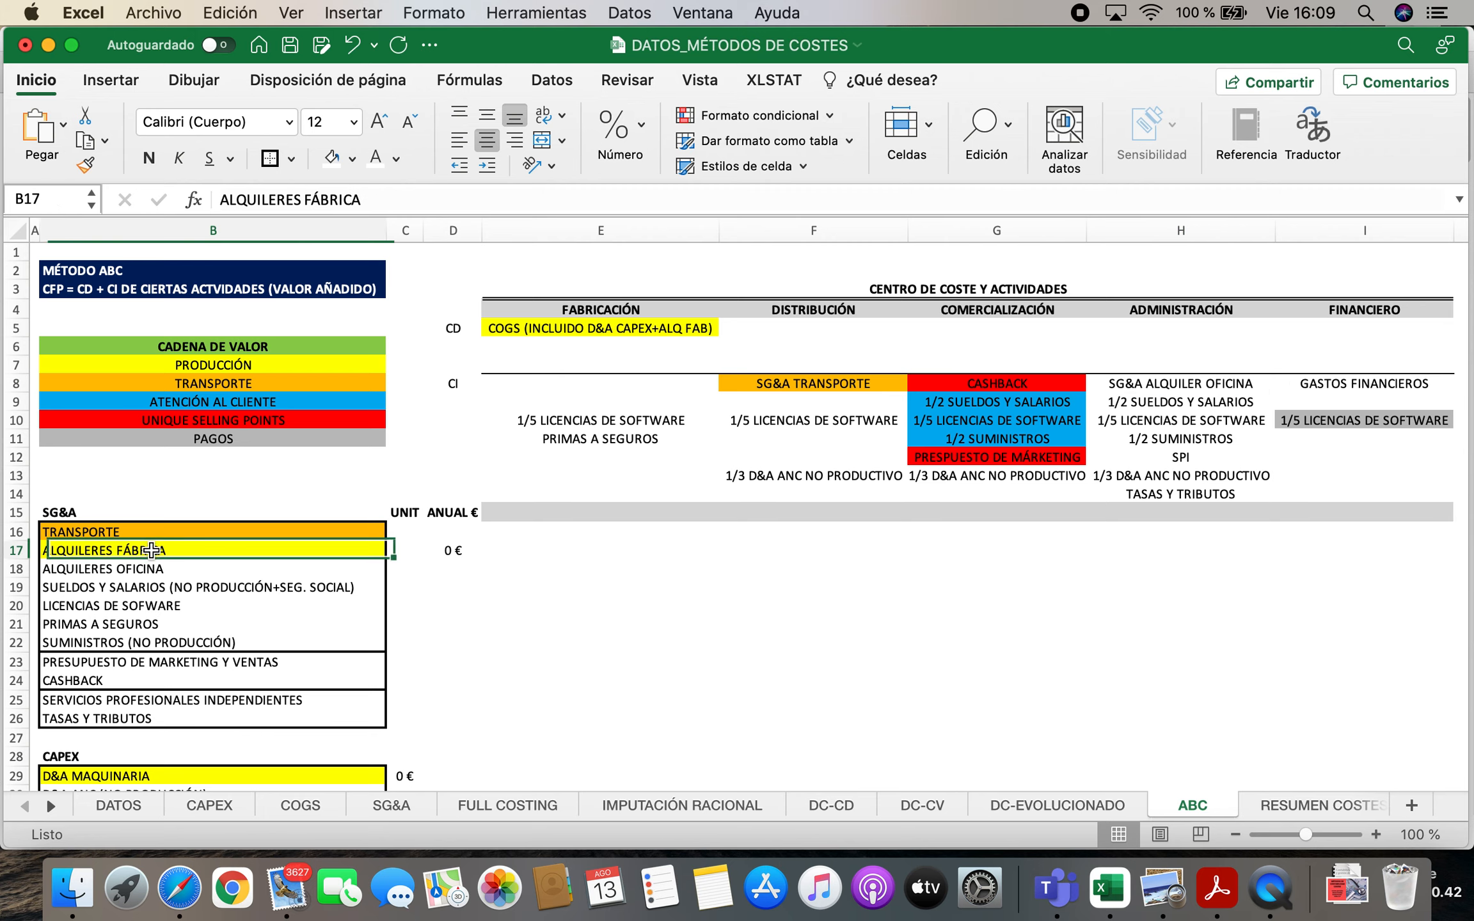
left_click(554, 331)
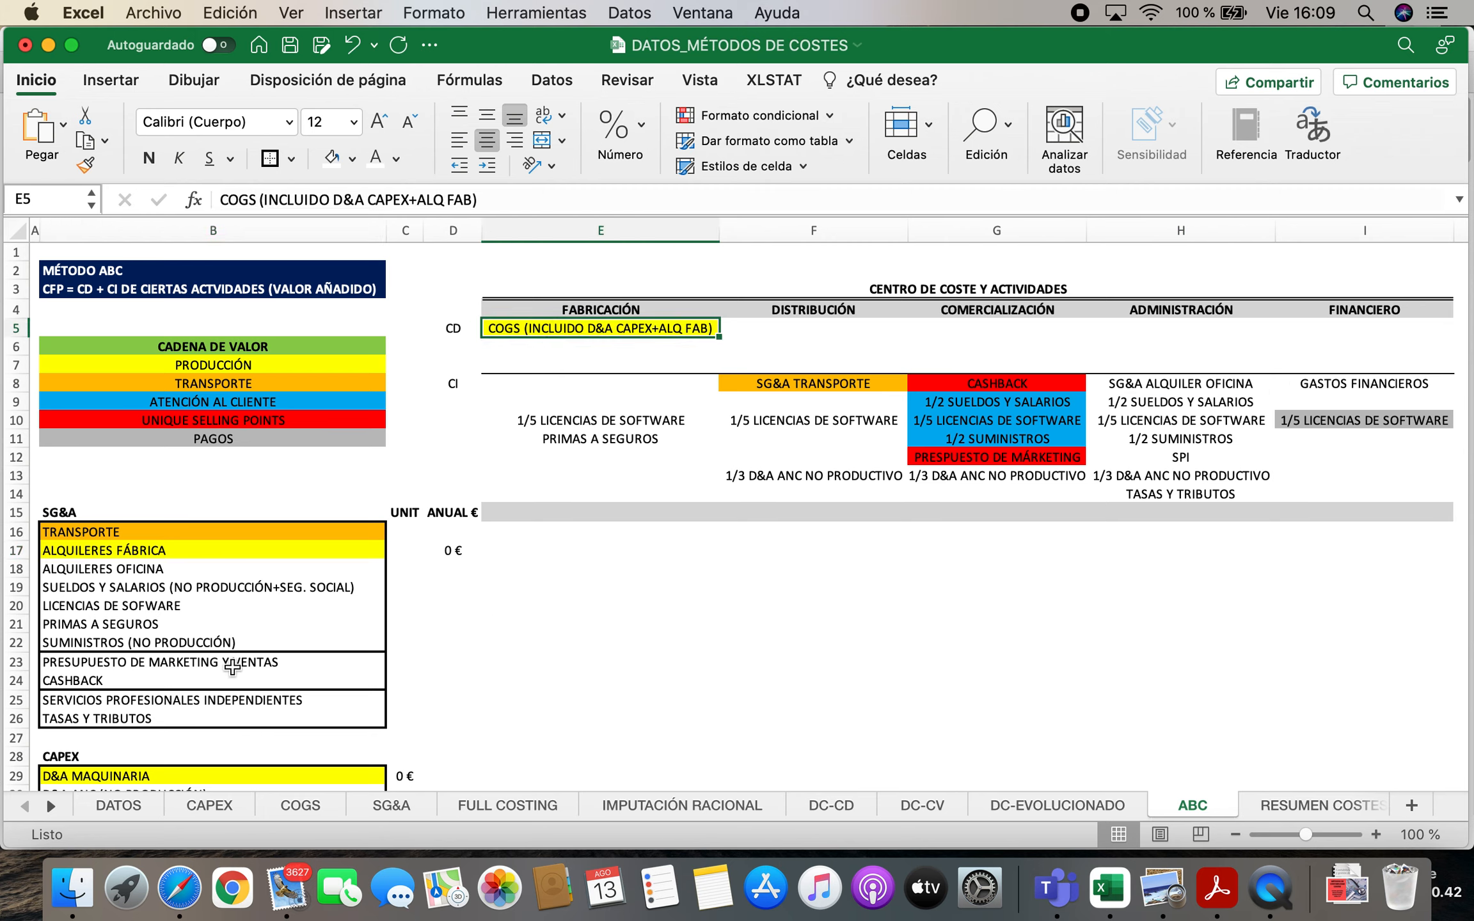
left_click(187, 589)
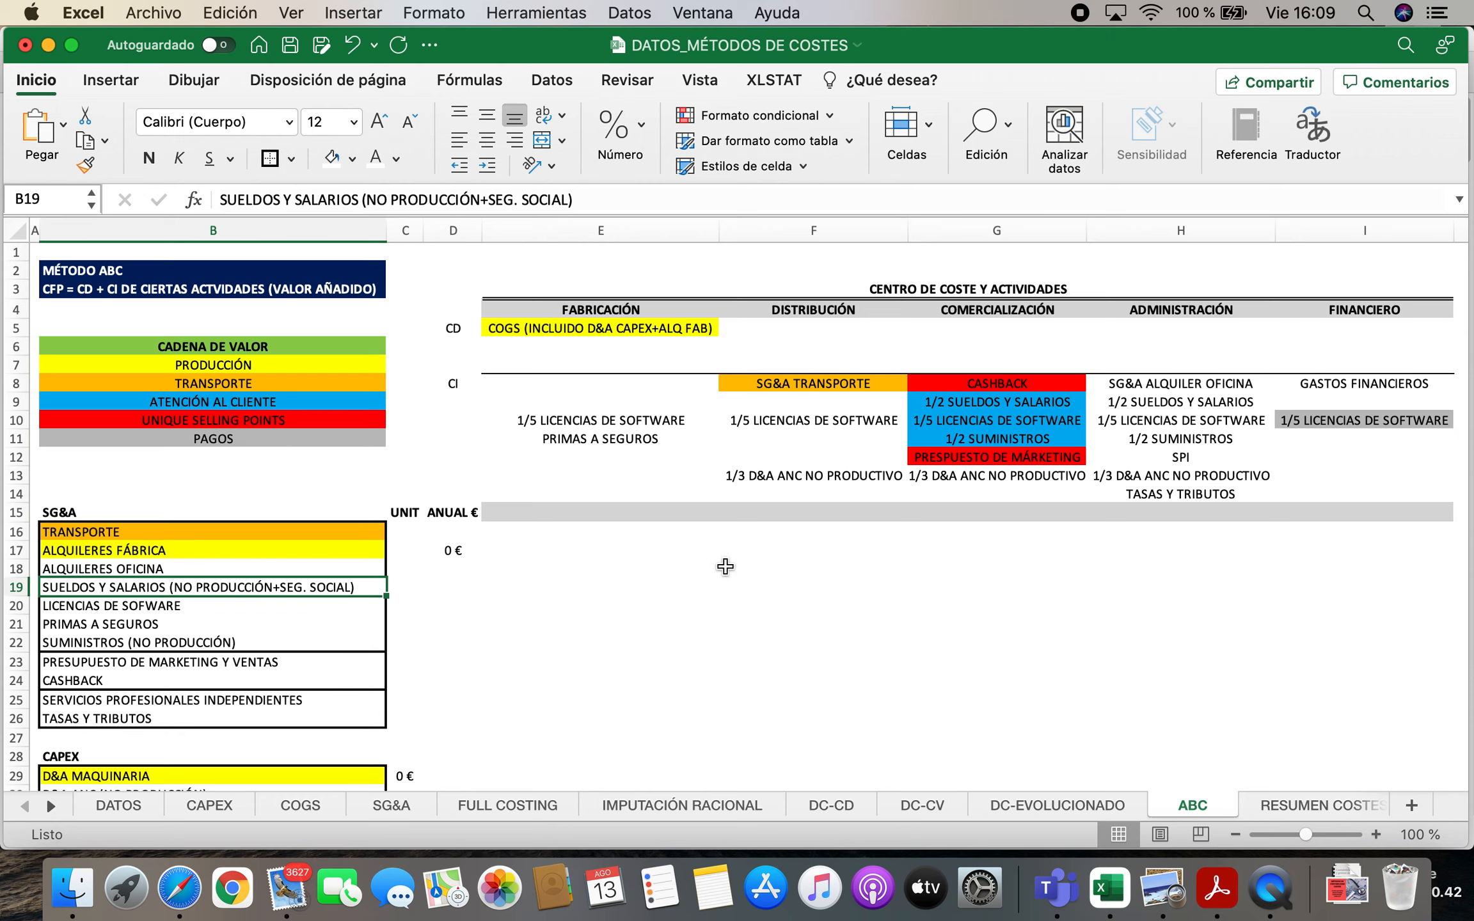
left_click(990, 403)
left_click(988, 312)
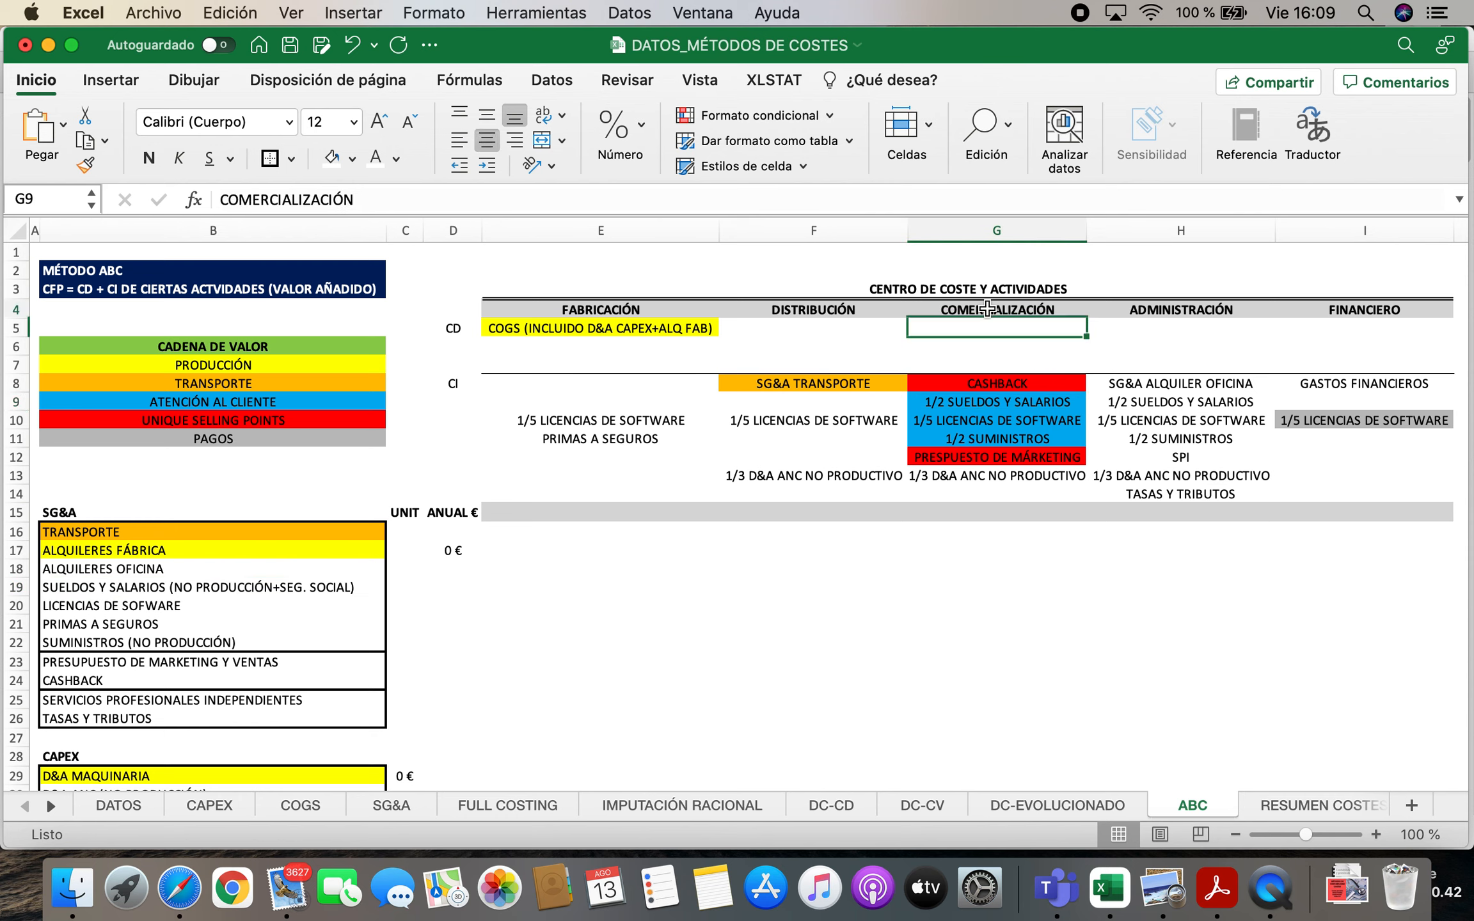
left_click(1145, 402)
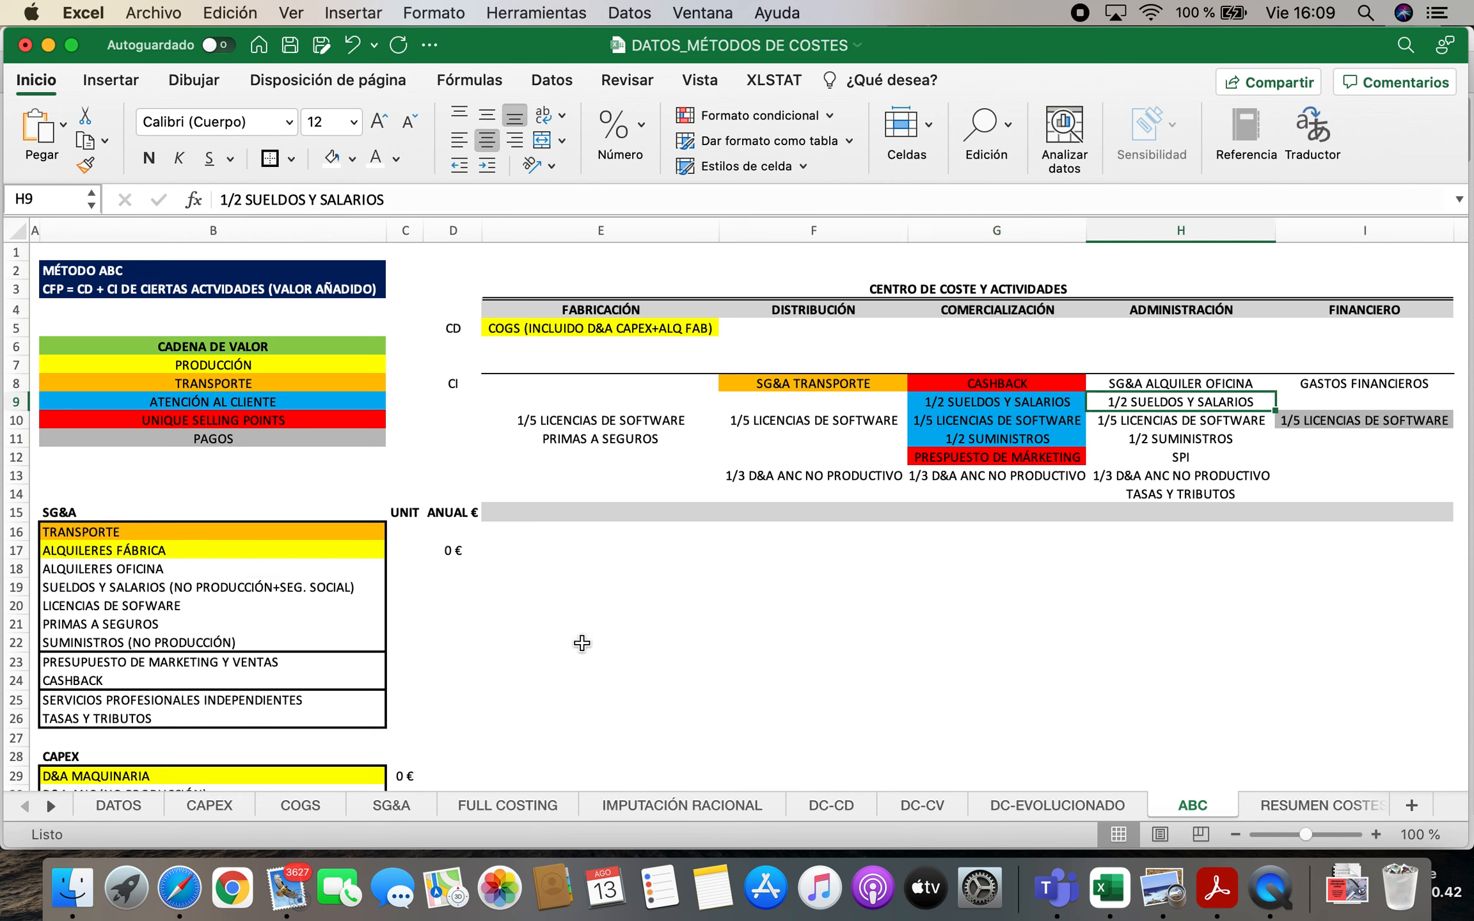
Examine how the SG&A software licences are split across the five cost centres in row 10
left_click(145, 608)
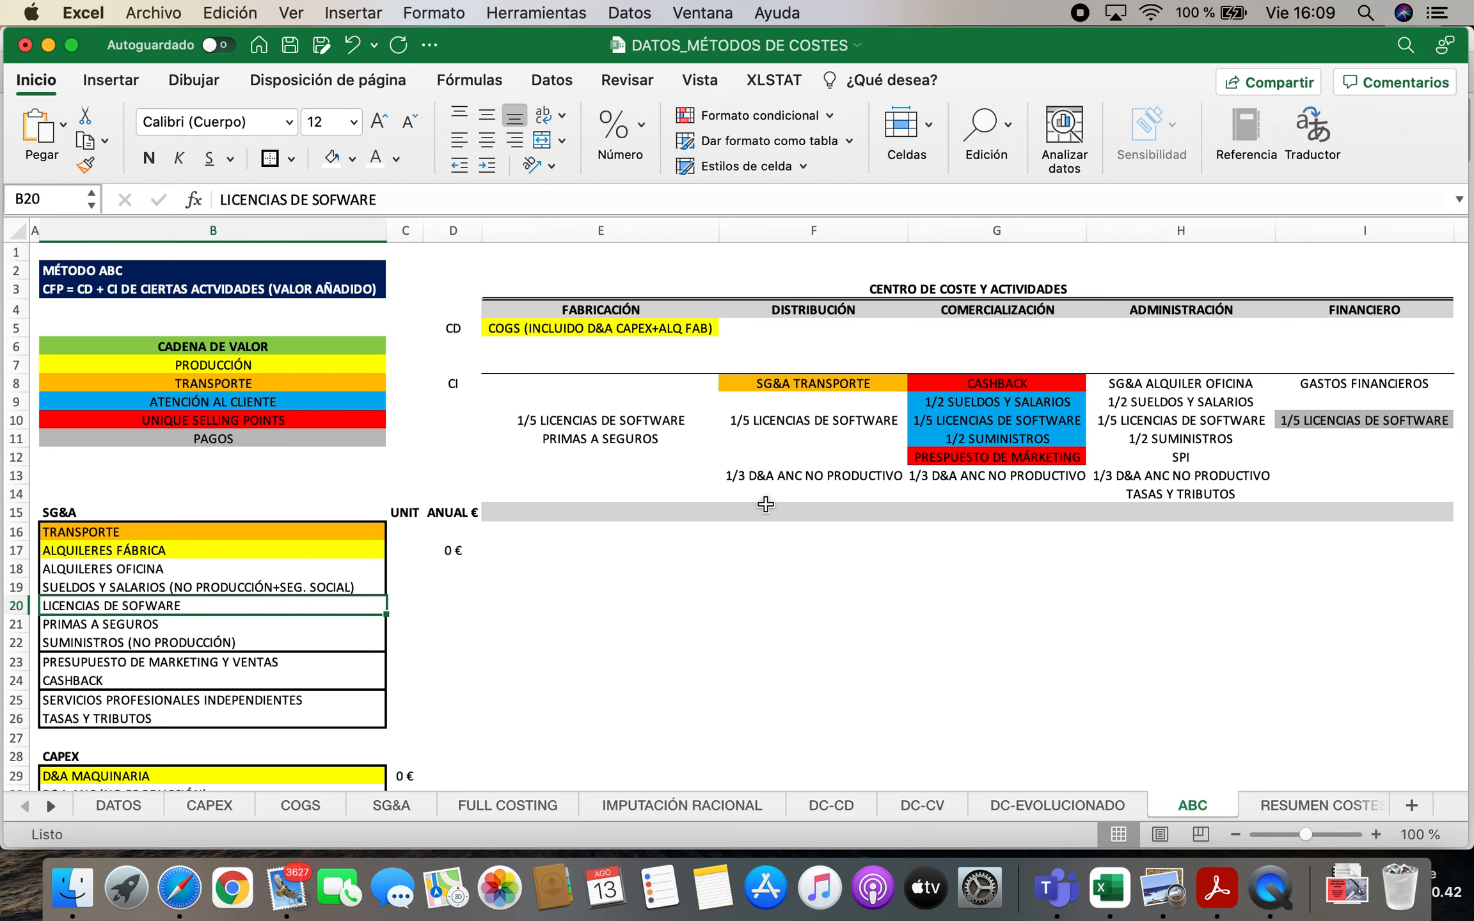
left_click(778, 422)
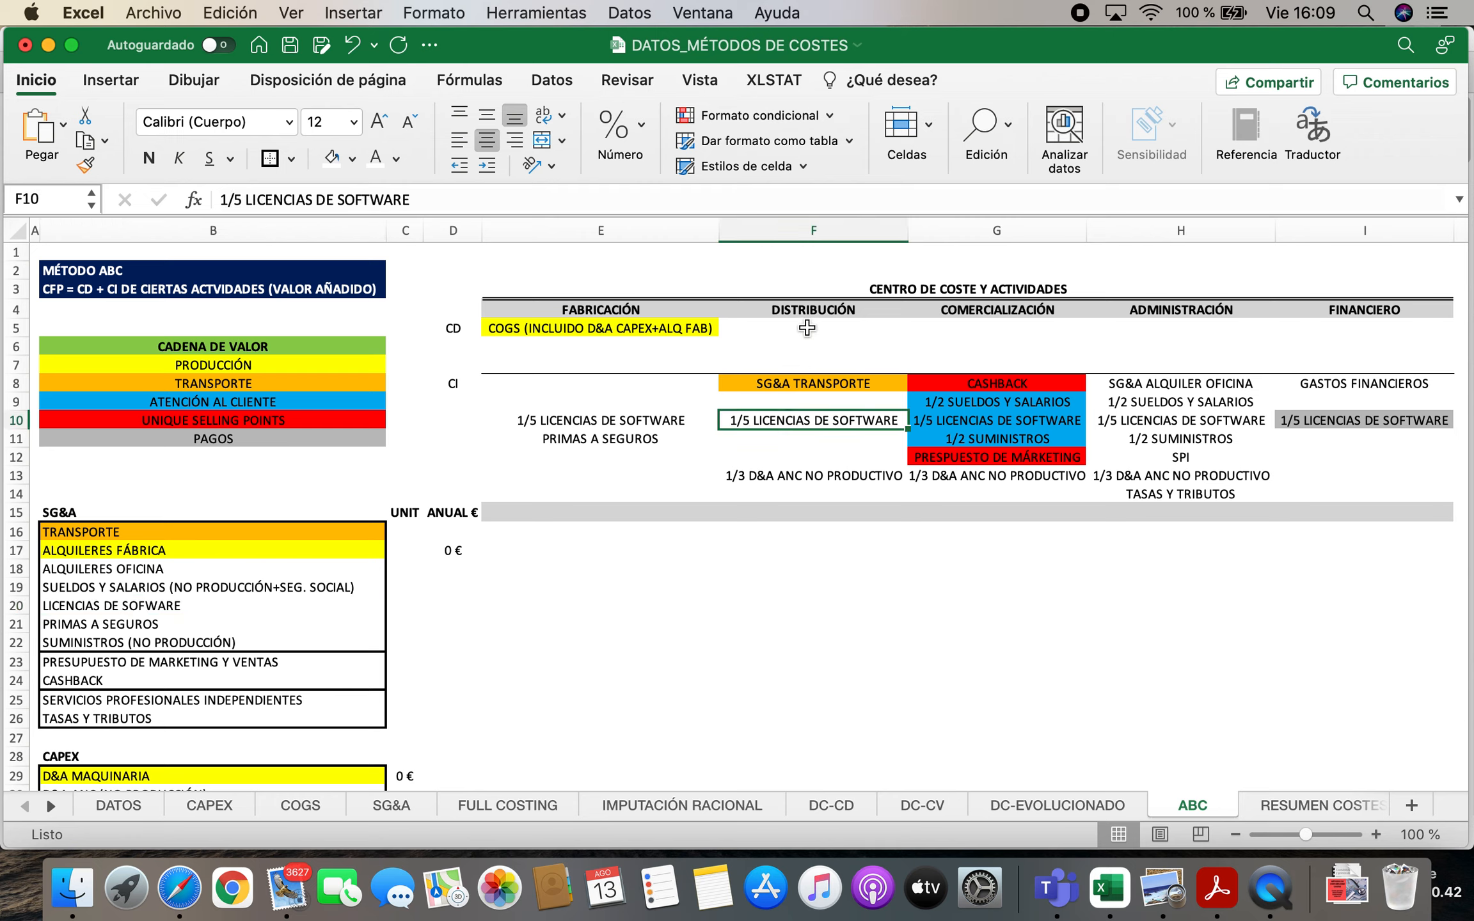
left_click(797, 308)
left_click(986, 417)
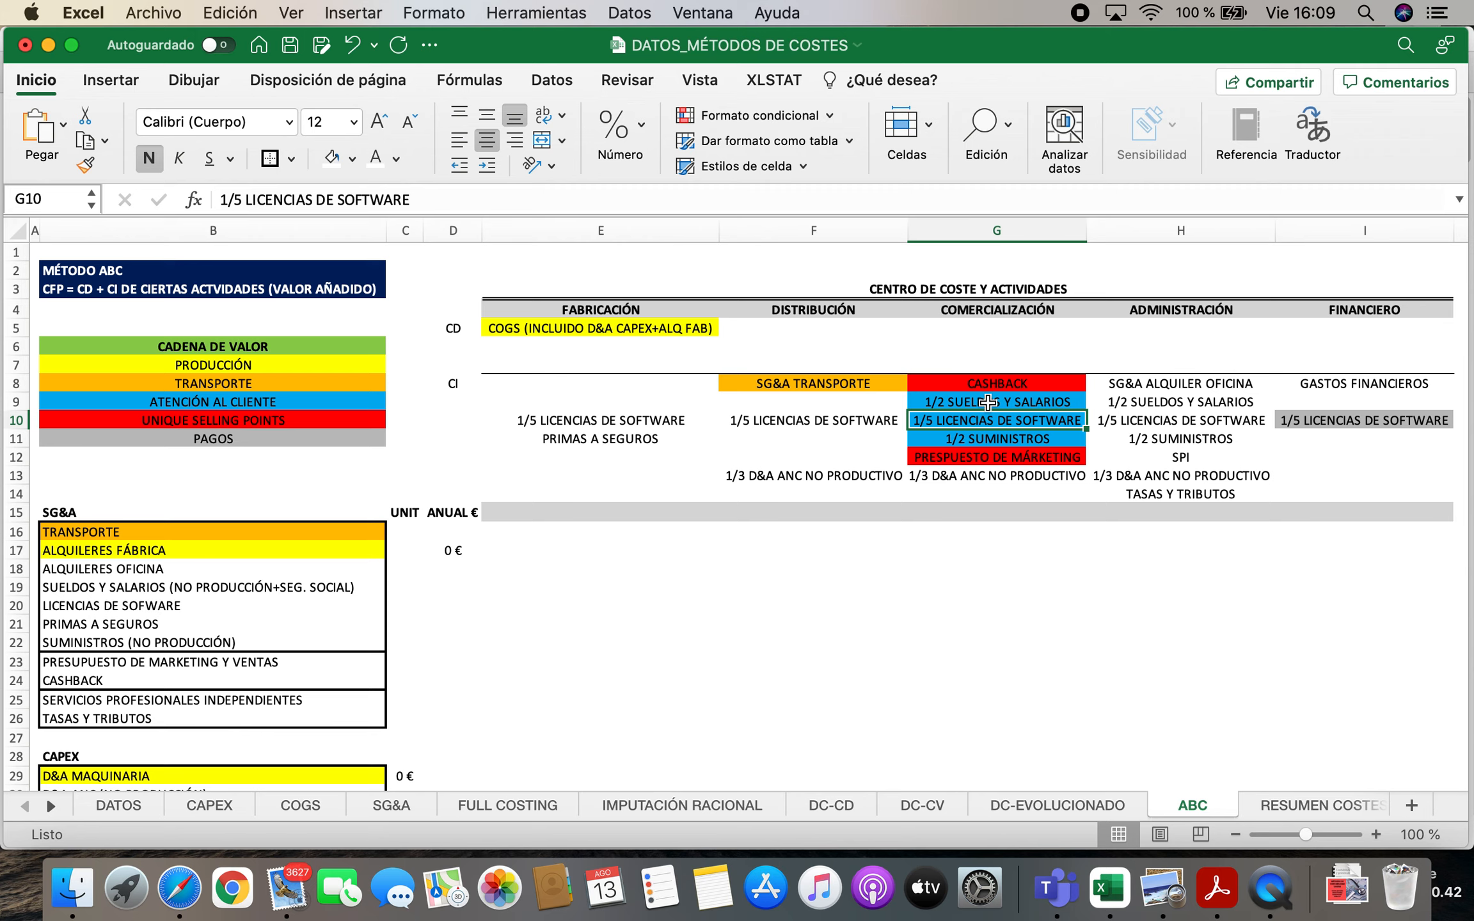
left_click(990, 311)
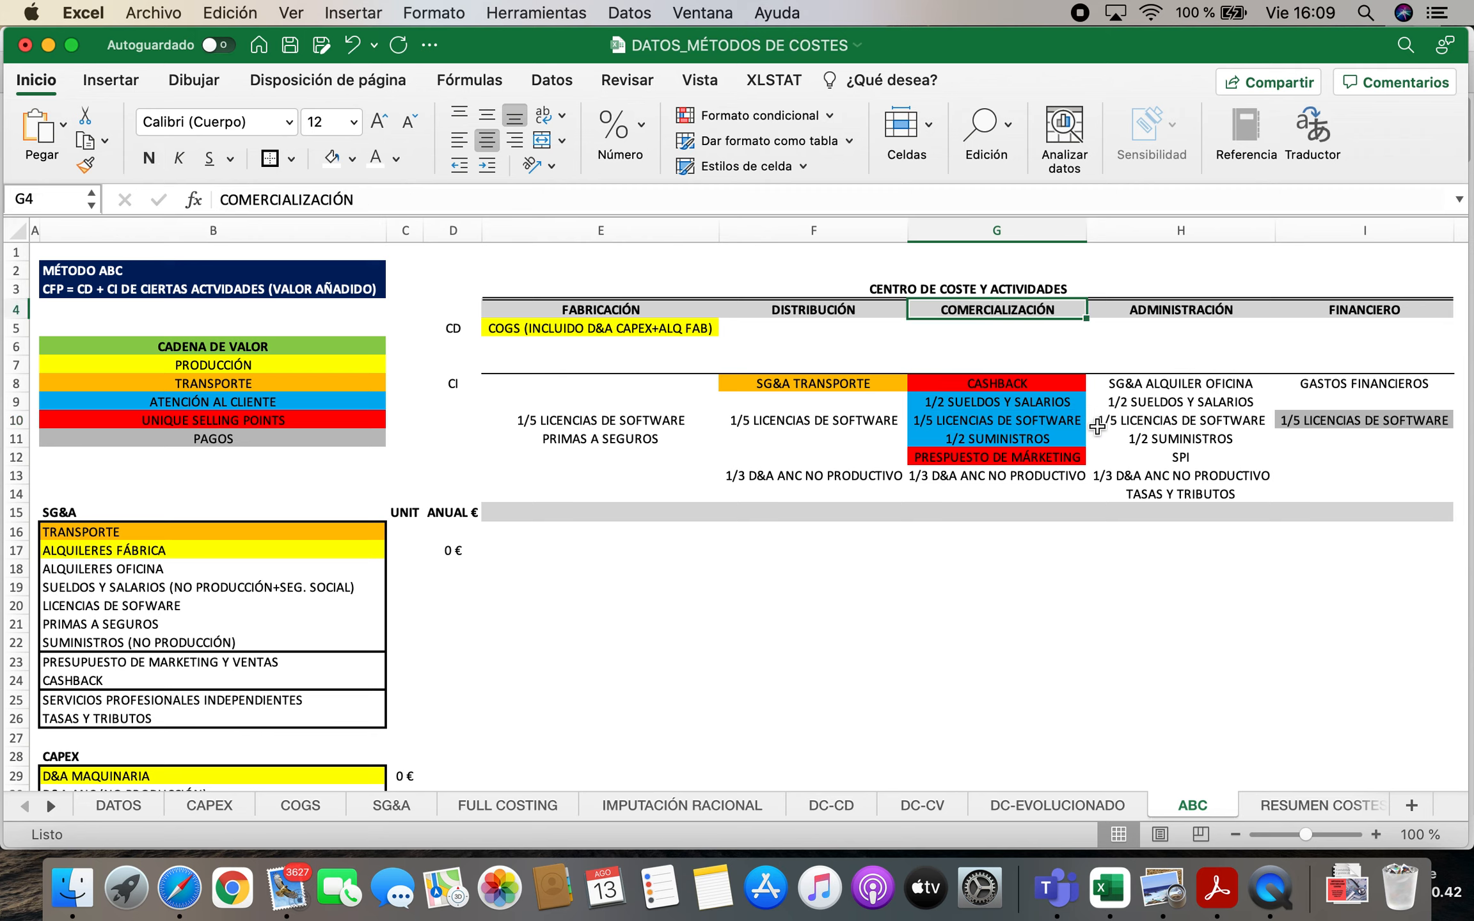
left_click(1130, 423)
left_click(1145, 311)
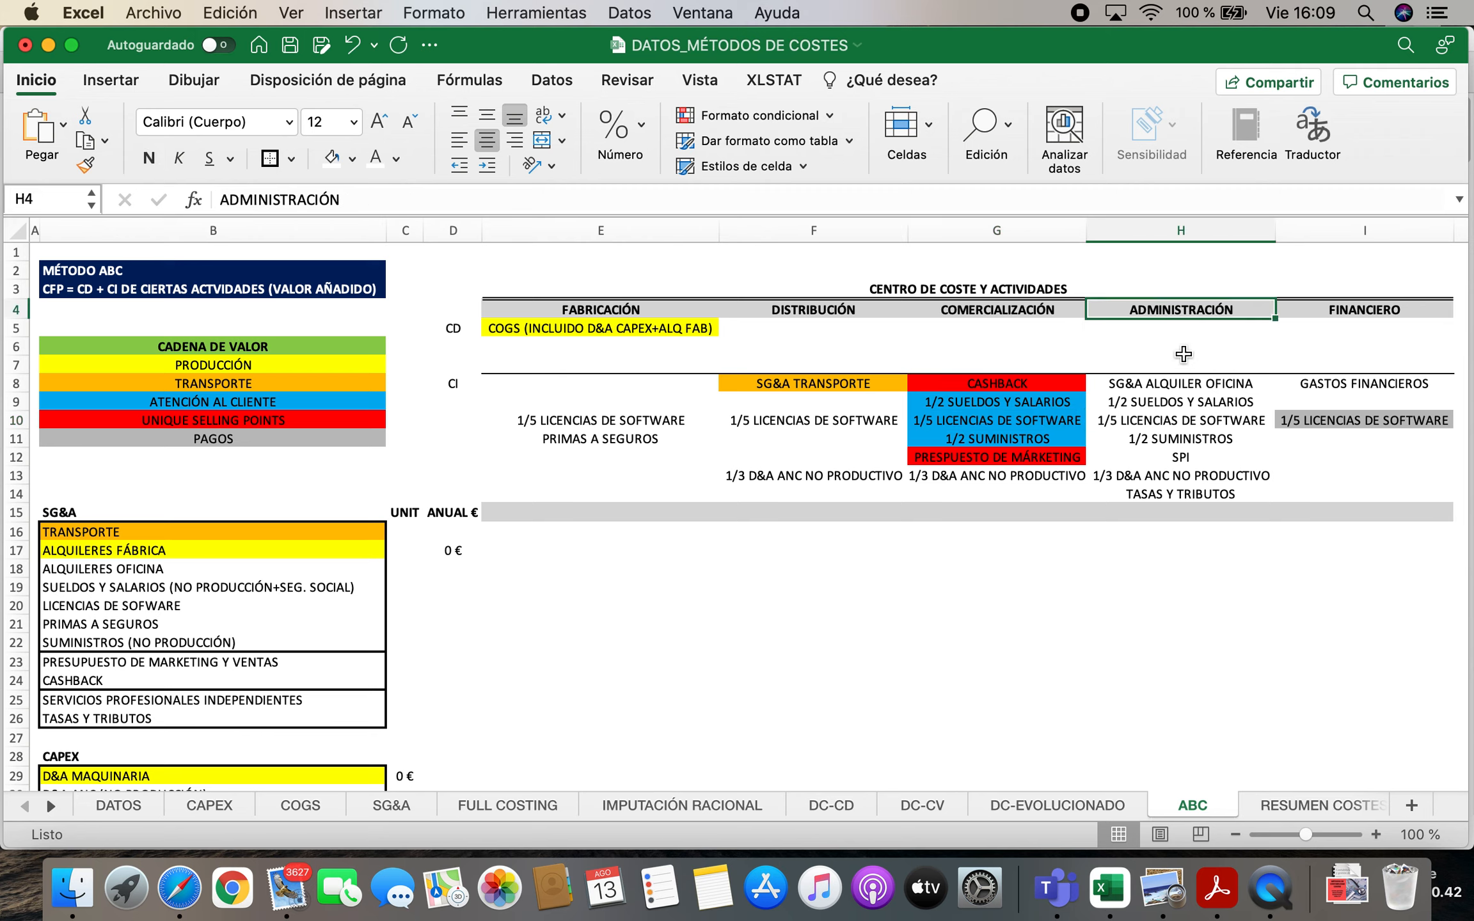
left_click(1300, 429)
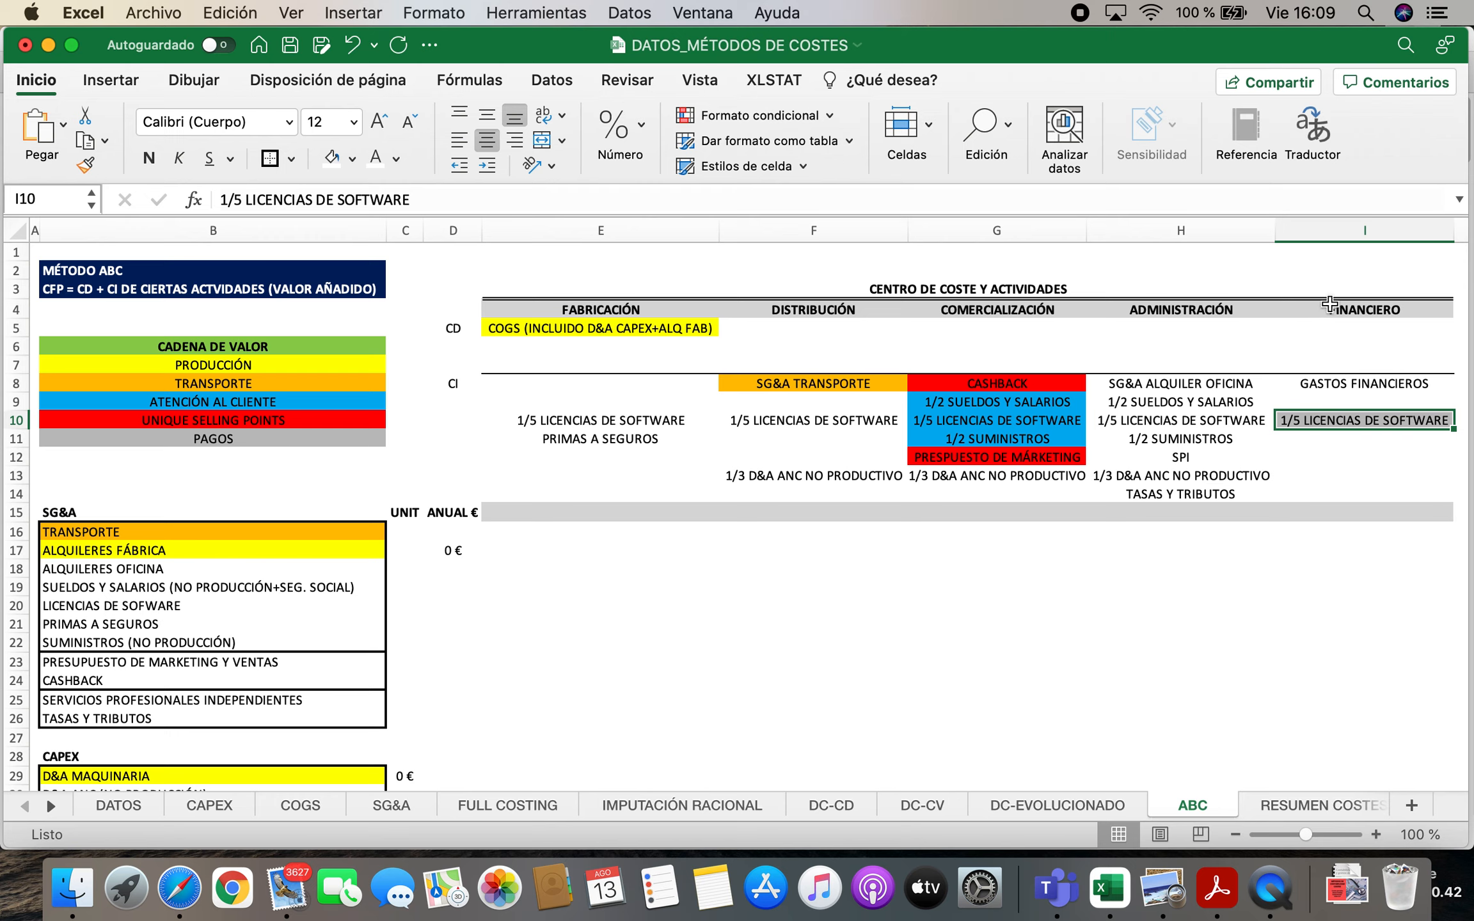
left_click(1330, 304)
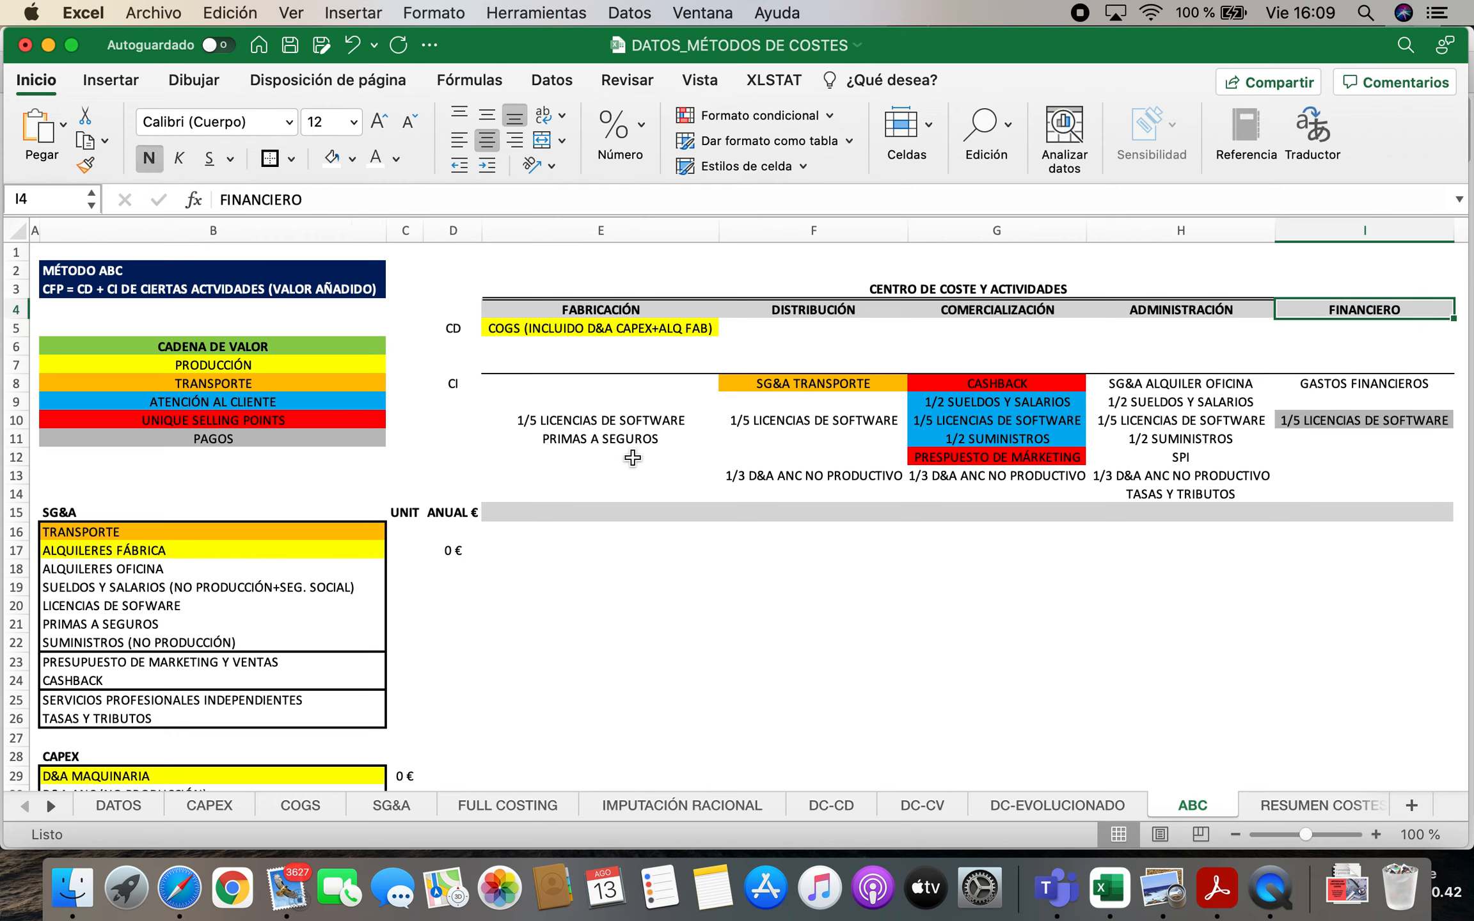
left_click(571, 420)
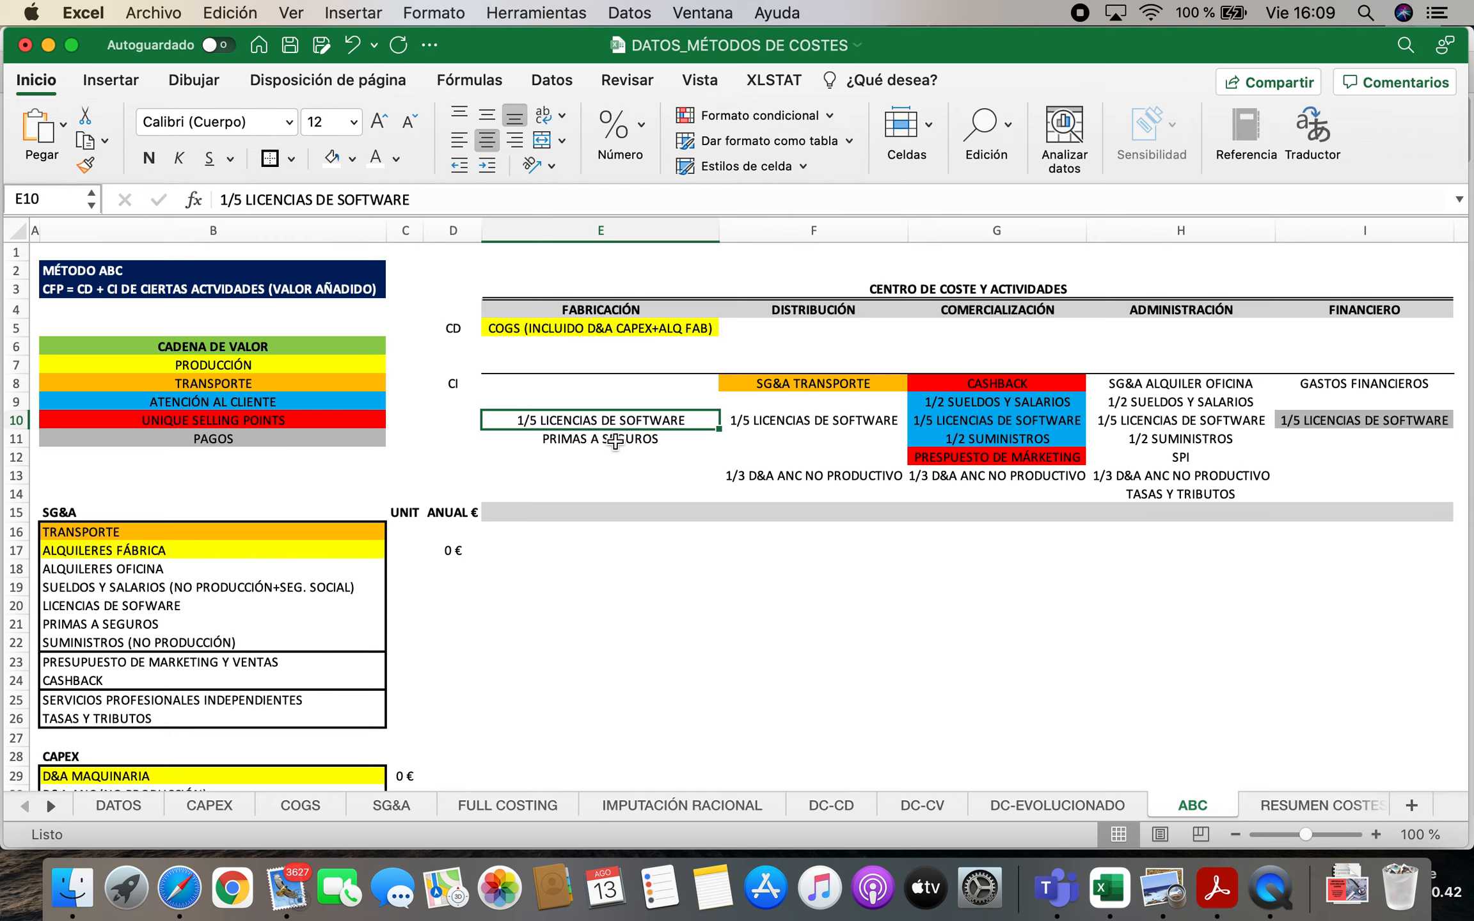
left_click_drag(613, 419, 1347, 415)
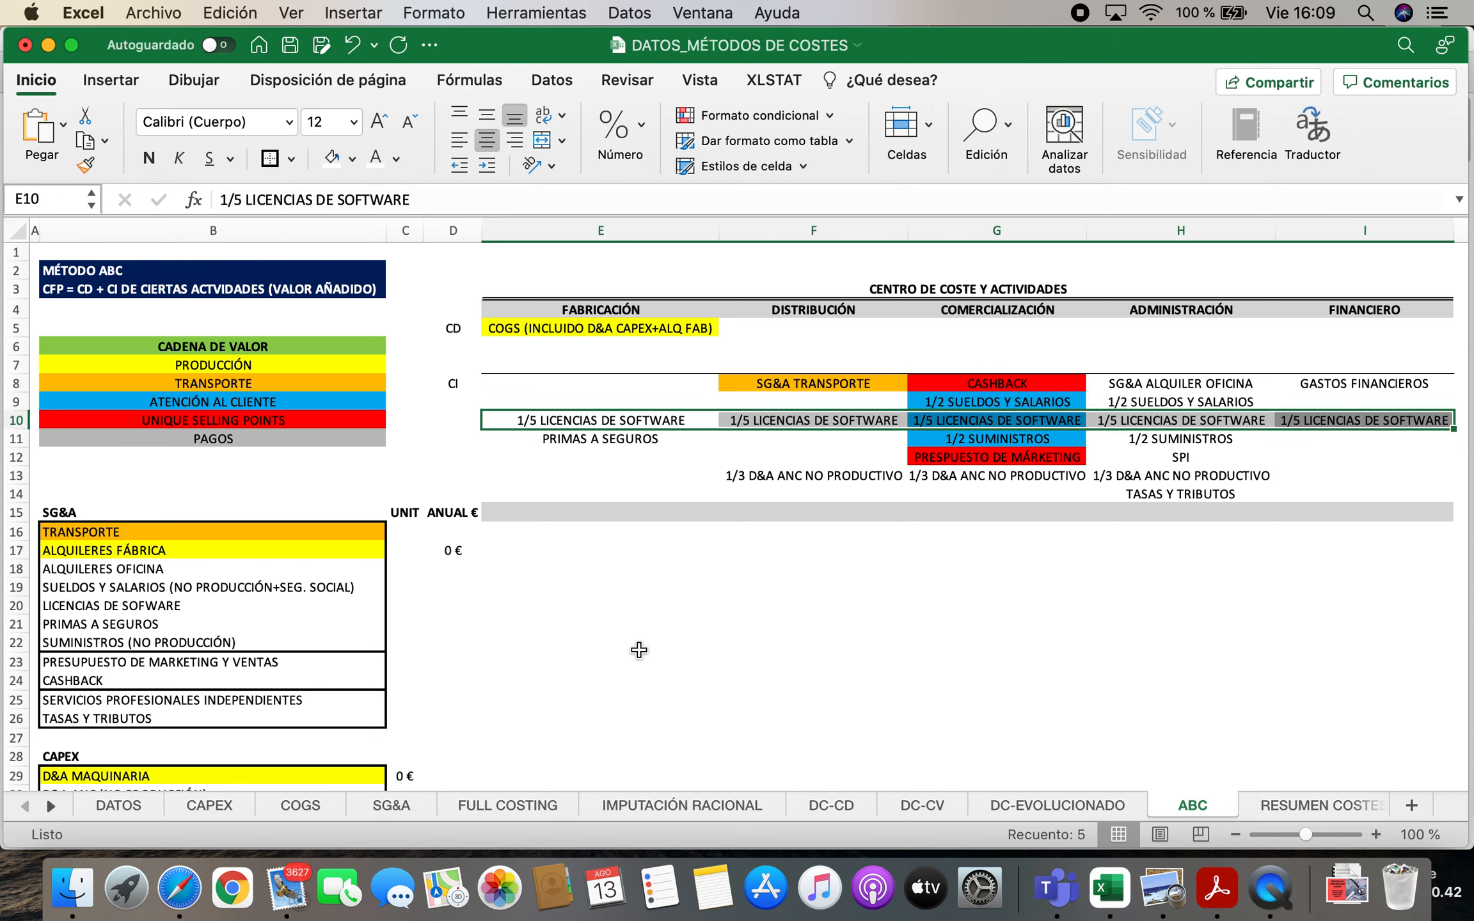
left_click(498, 613)
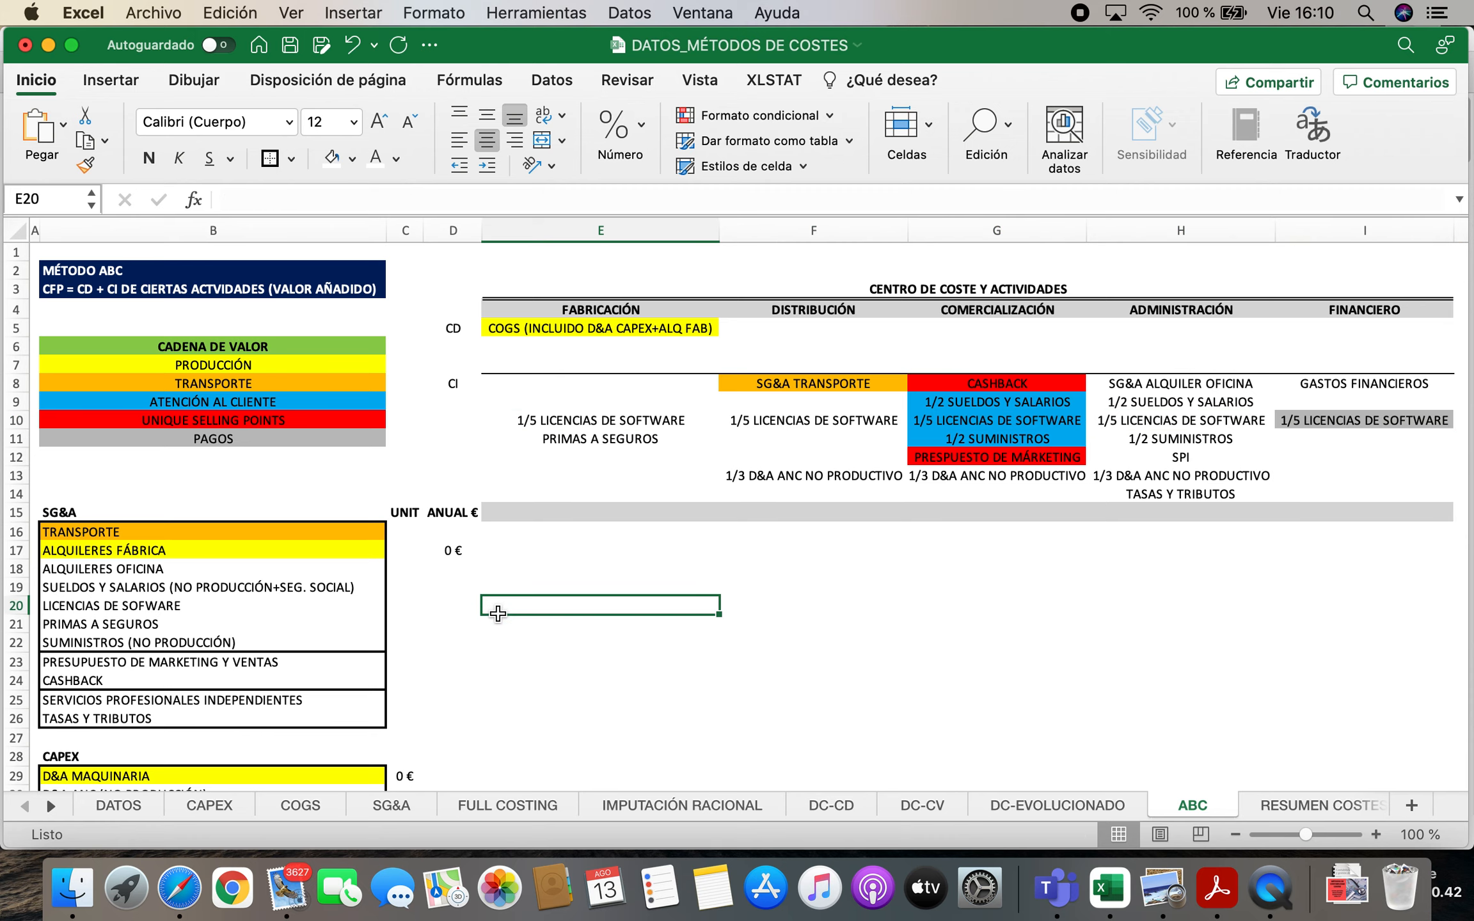
Delete the PRIMAS A SEGUROS entry from the indirect costs of FABRICACIÓN
left_click(86, 620)
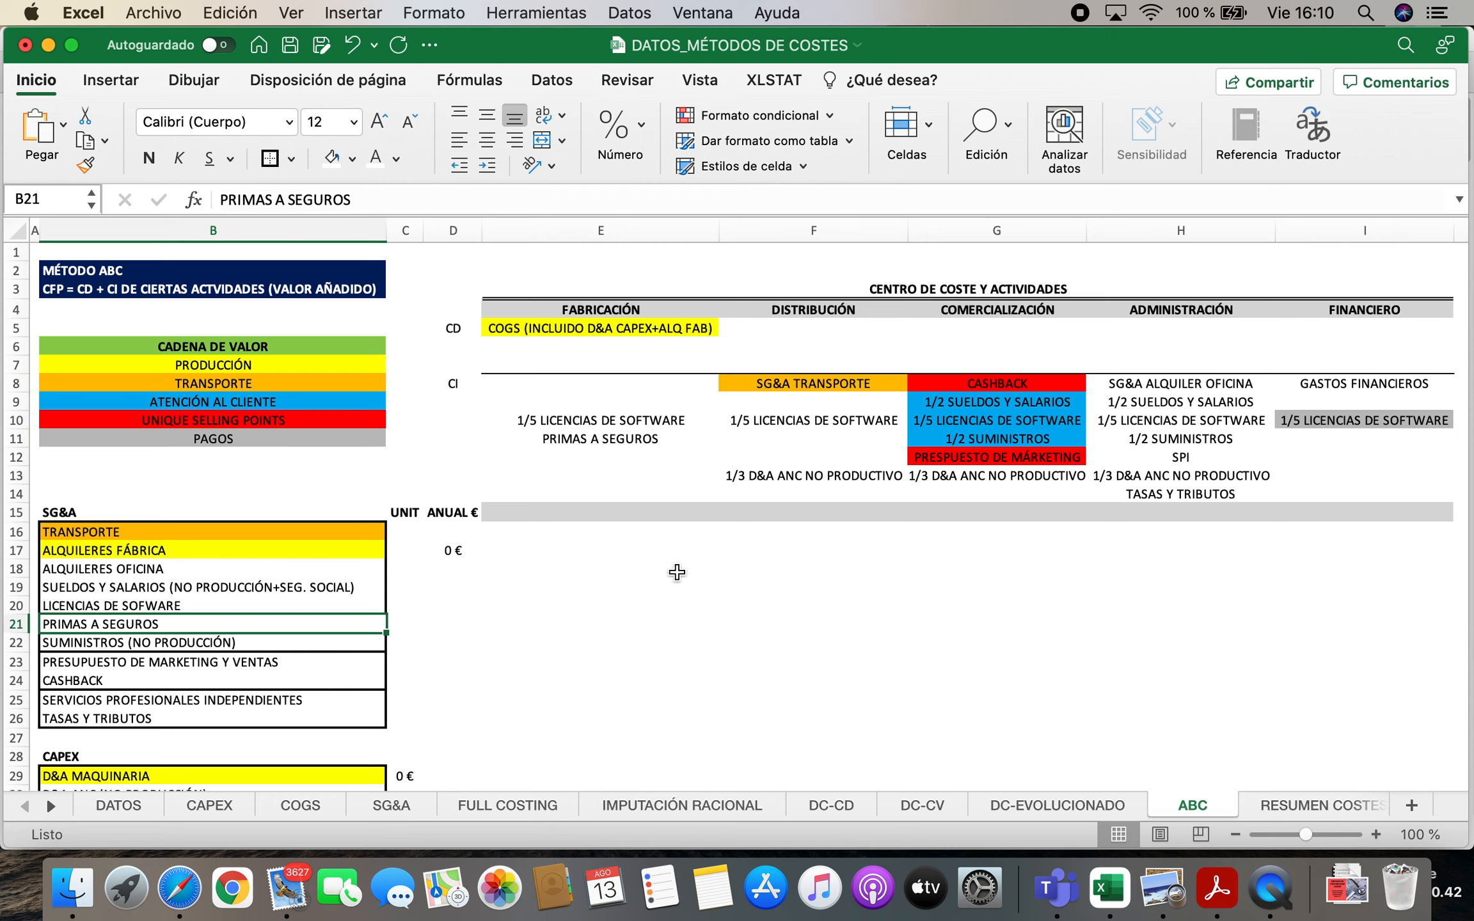
left_click(622, 441)
key("Delete")
Add "SG&A PRIMAS A SEGUROS" to the indirect costs of DISTRIBUCIÓN in F9, directly below SG&A TRANSPORTE
key("Right")
key("Right")
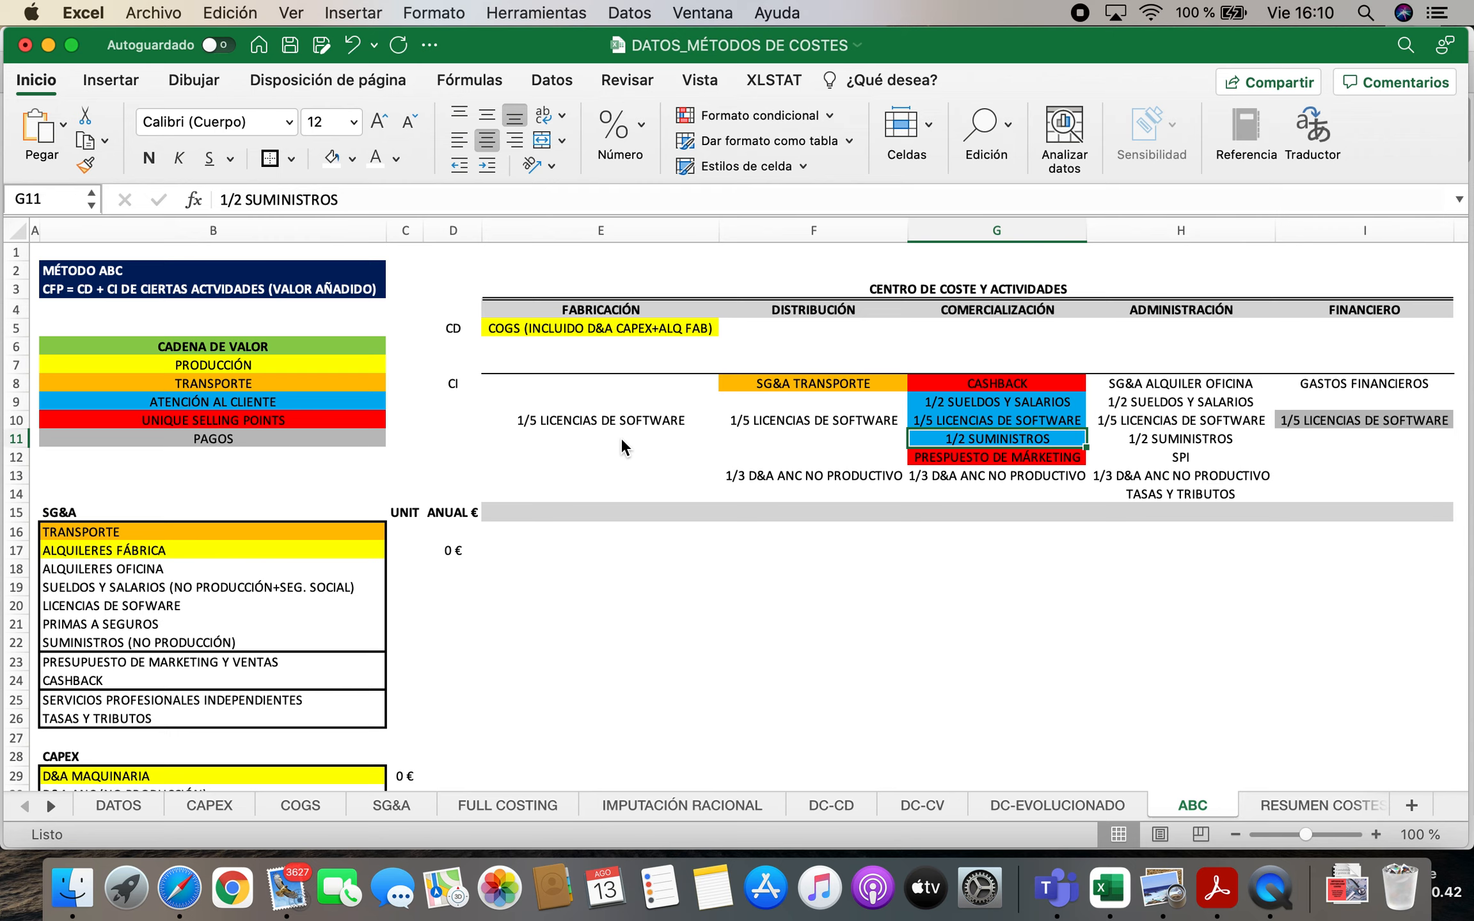
key("Left")
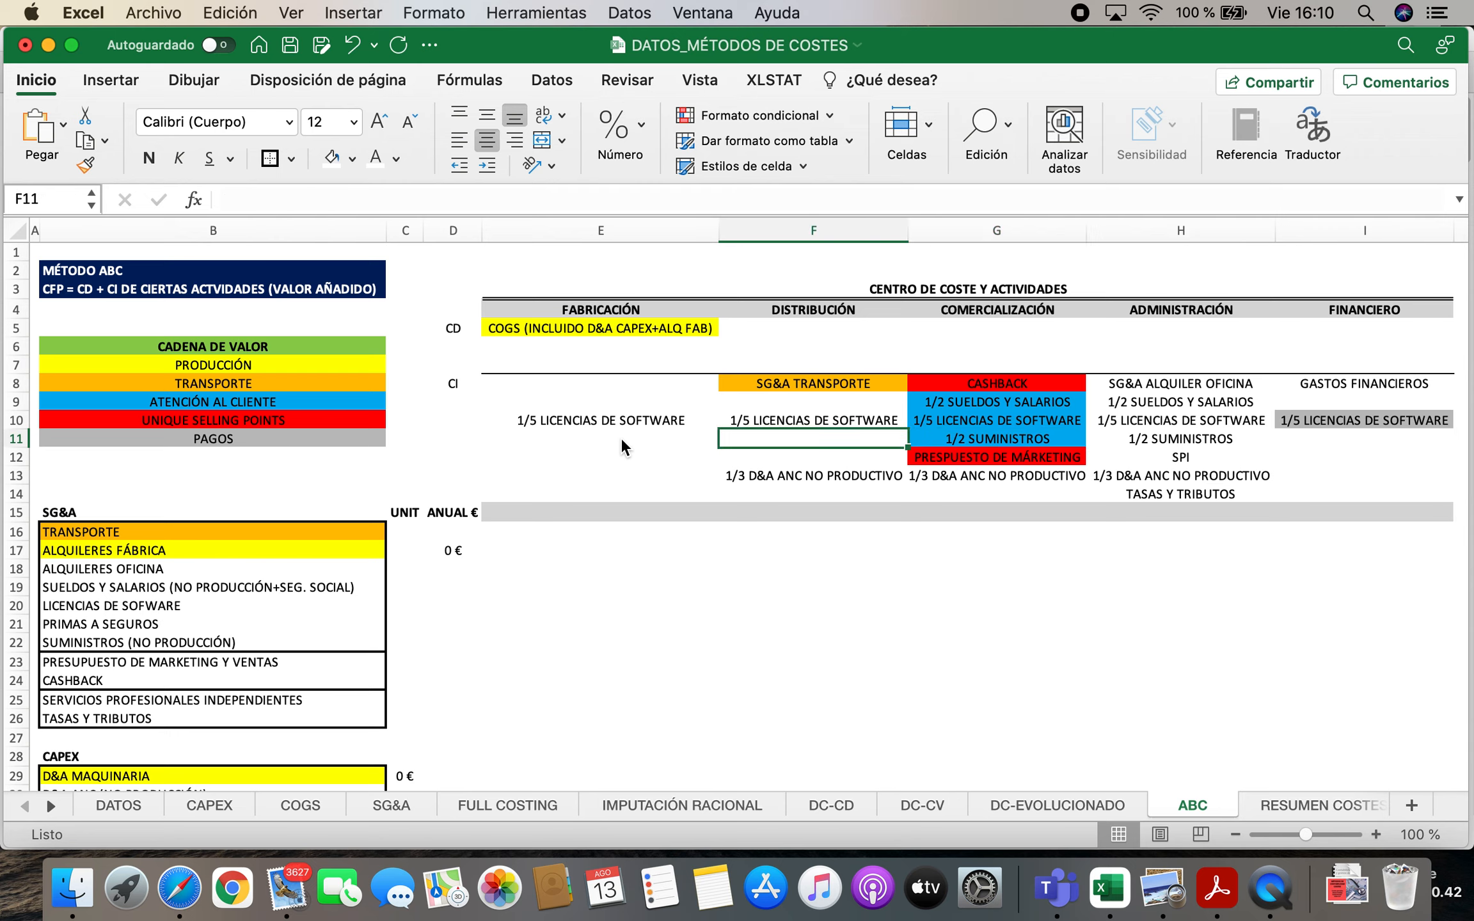
key("Up")
key("Up")
key("Up")
key("Down")
type("SG&")
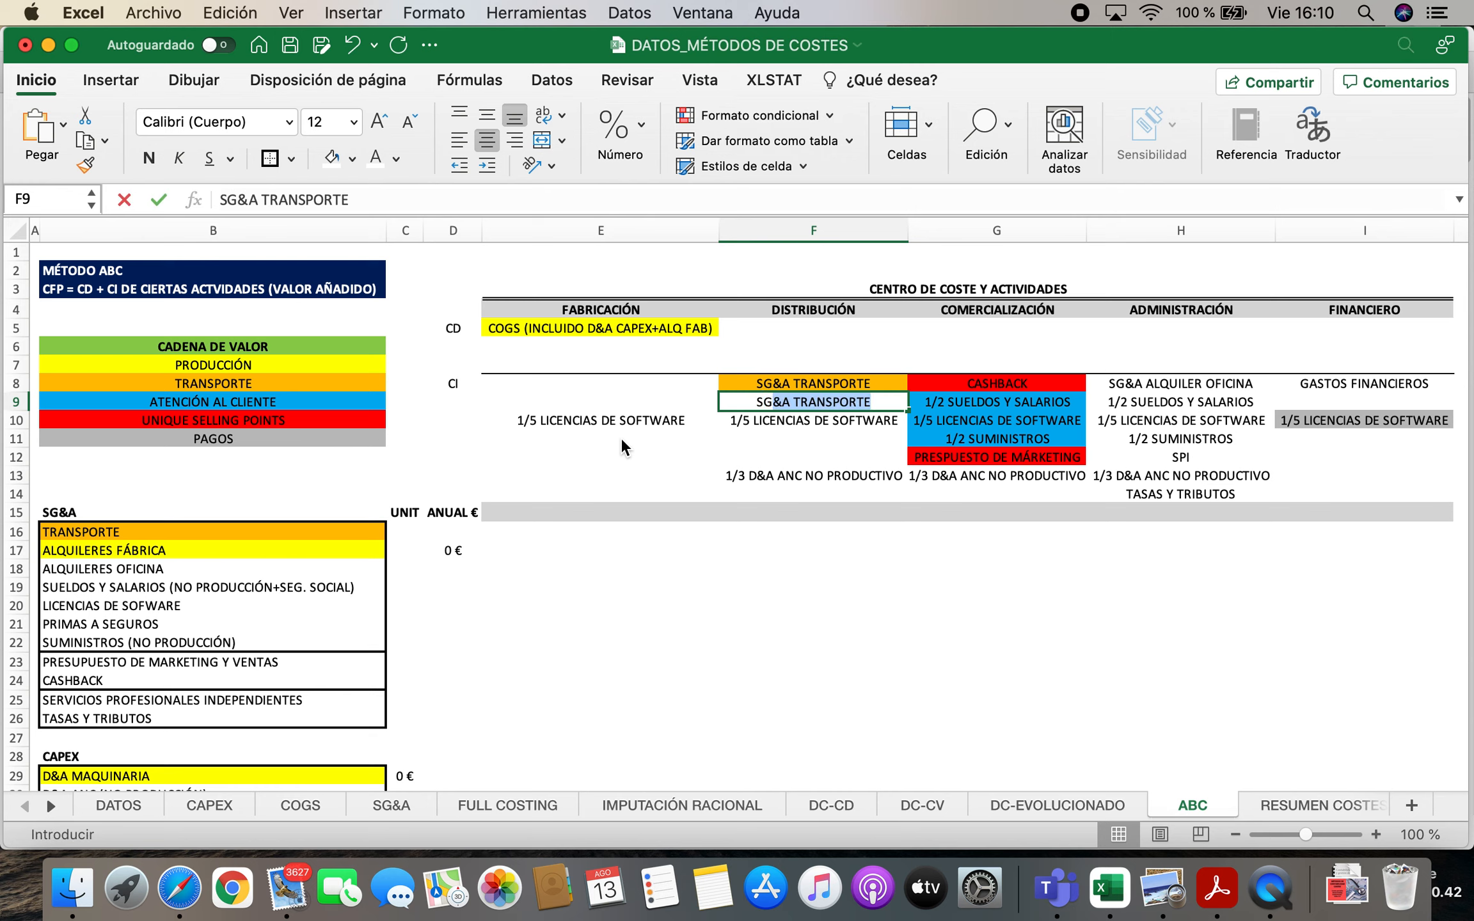
type("A PRIMAS")
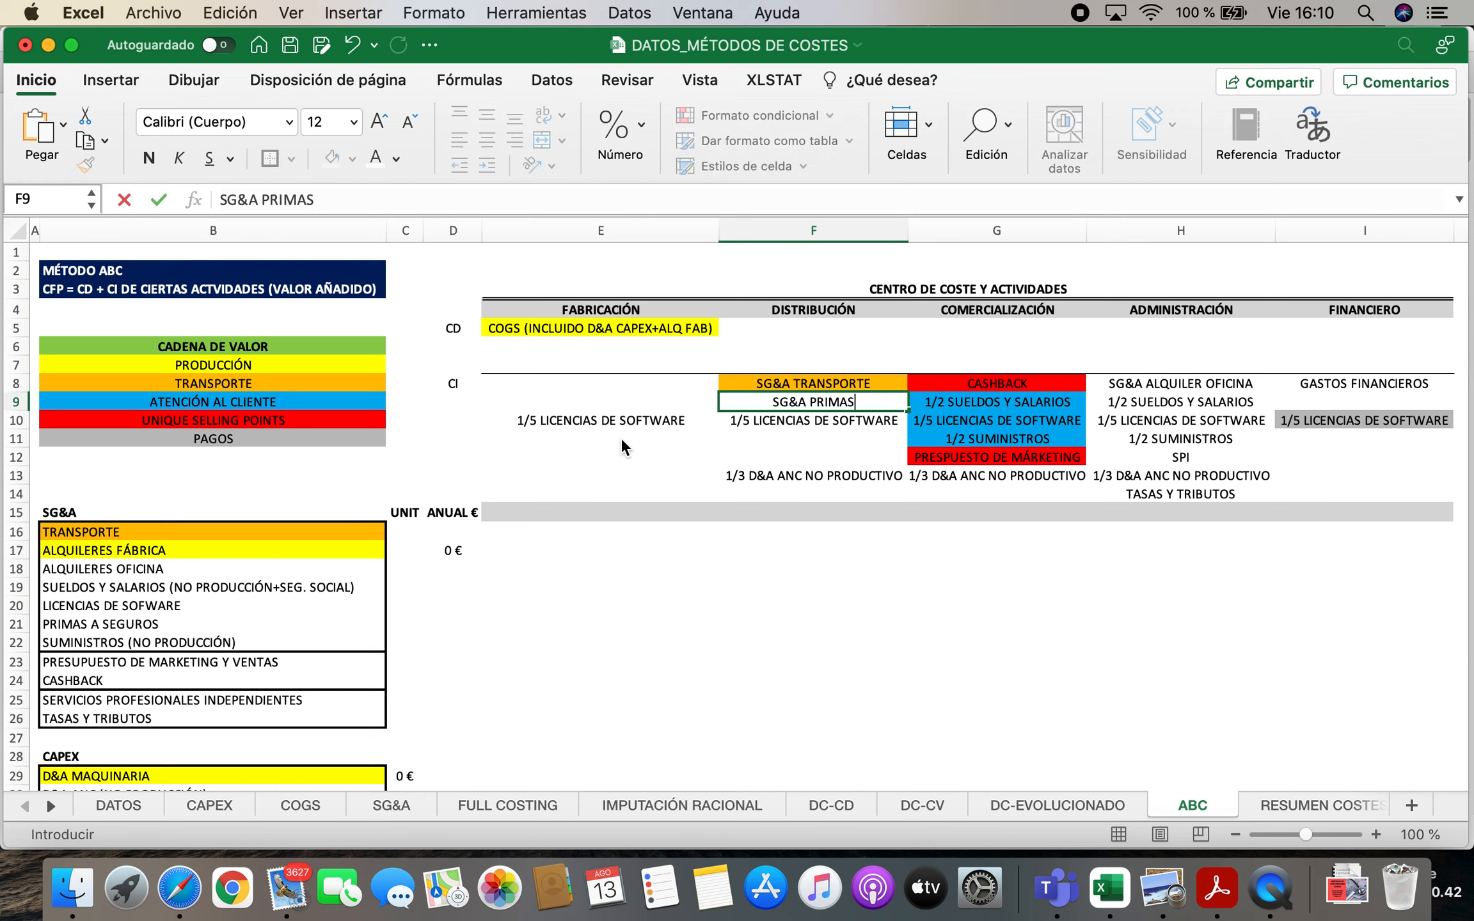
type(" A SEGUROS")
key("Return")
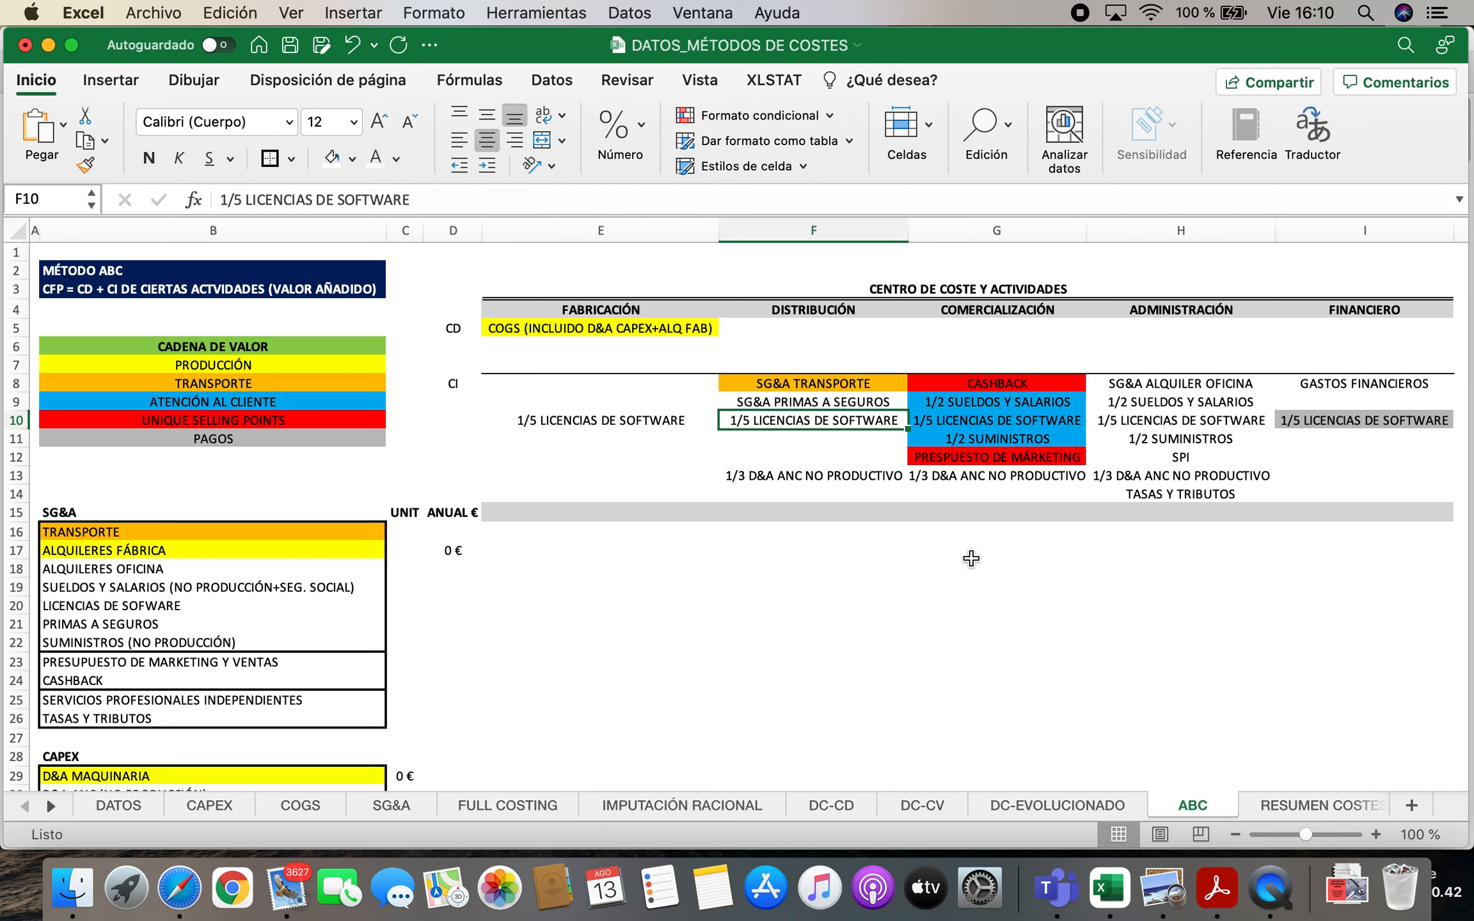
Trace the SG&A supplies, marketing budget and cashback to their entries under COMERCIALIZACIÓN and ADMINISTRACIÓN
scroll(250, 704, "down", 1)
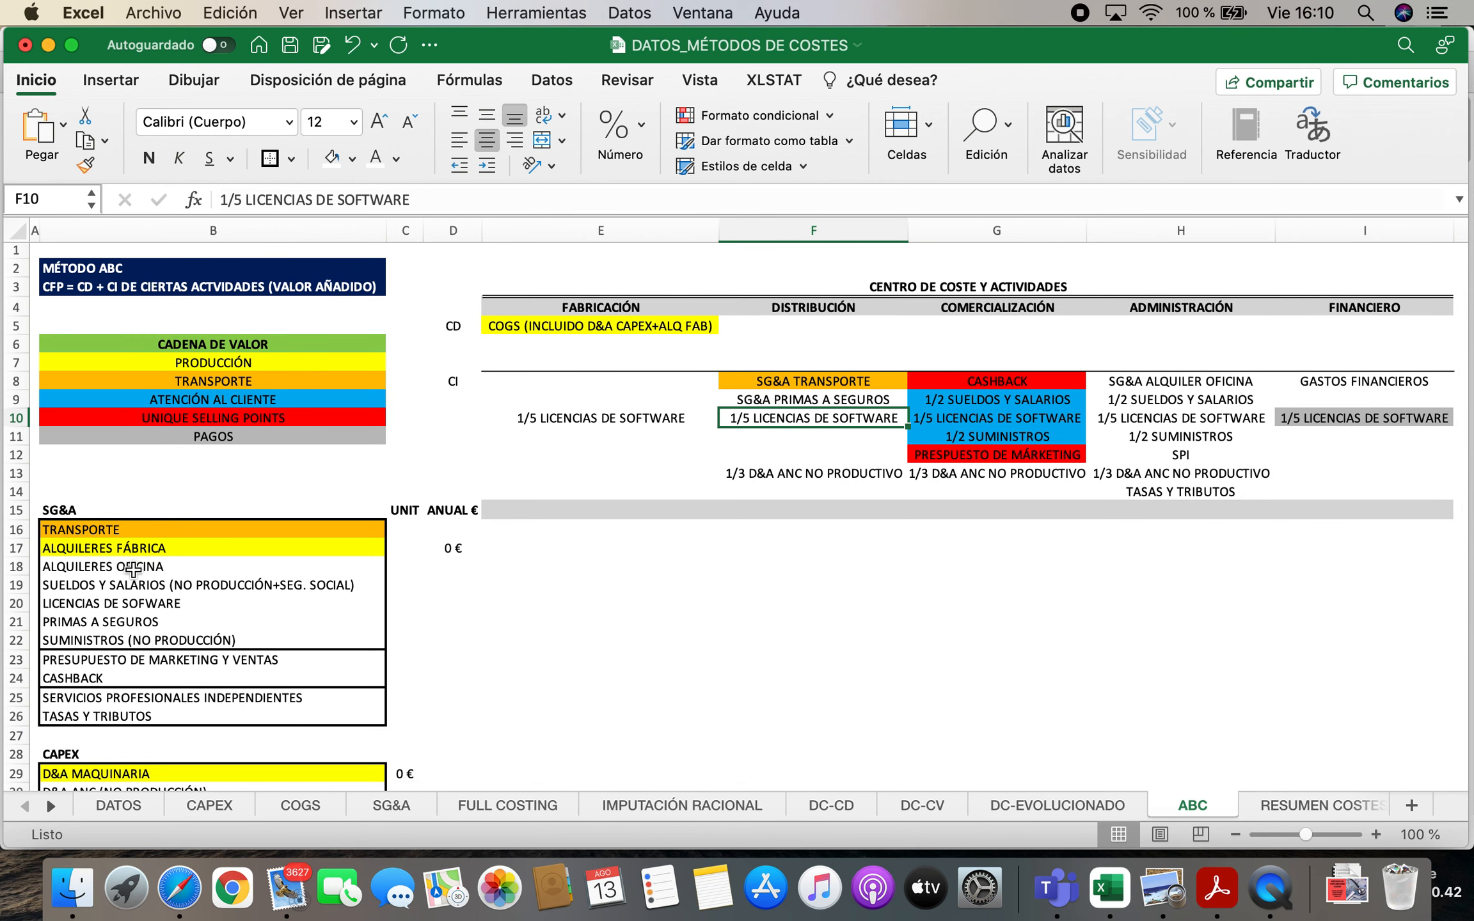
left_click(152, 637)
left_click(997, 436)
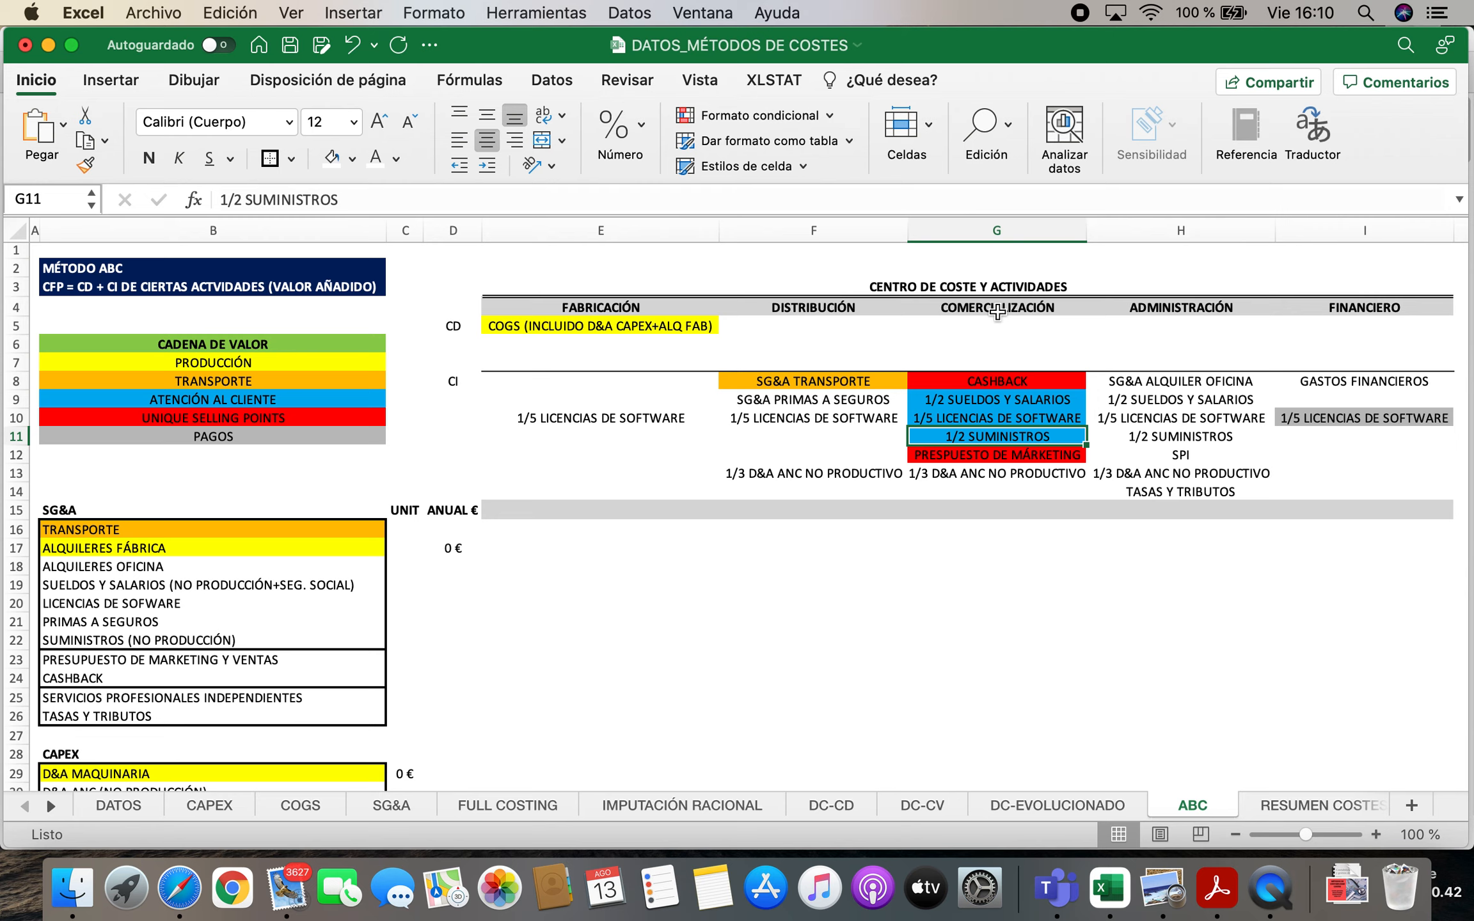
left_click(981, 308)
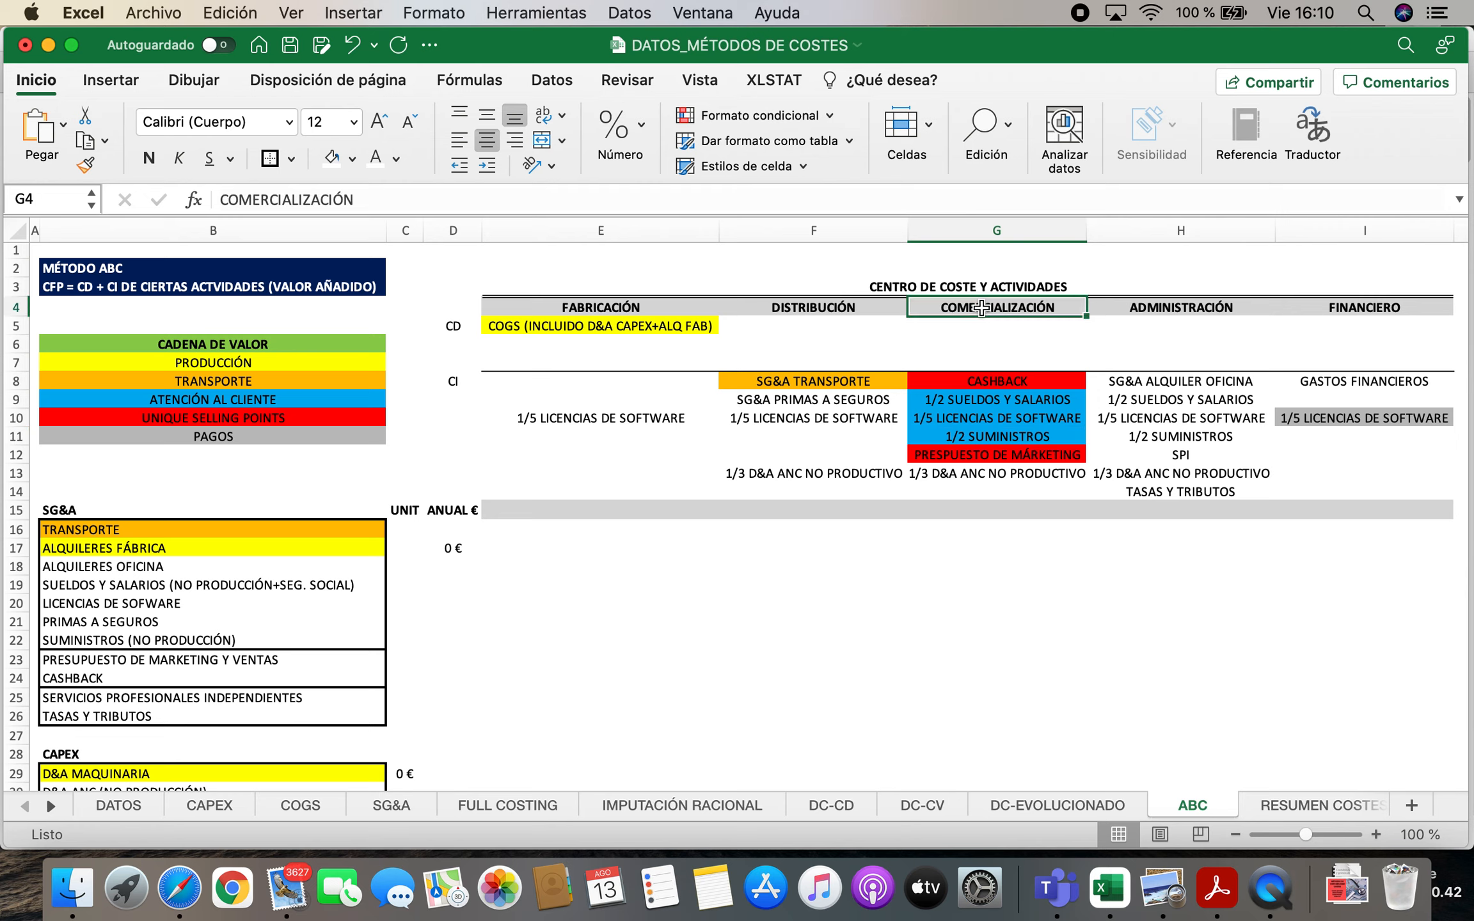
left_click(1190, 302)
left_click(1178, 438)
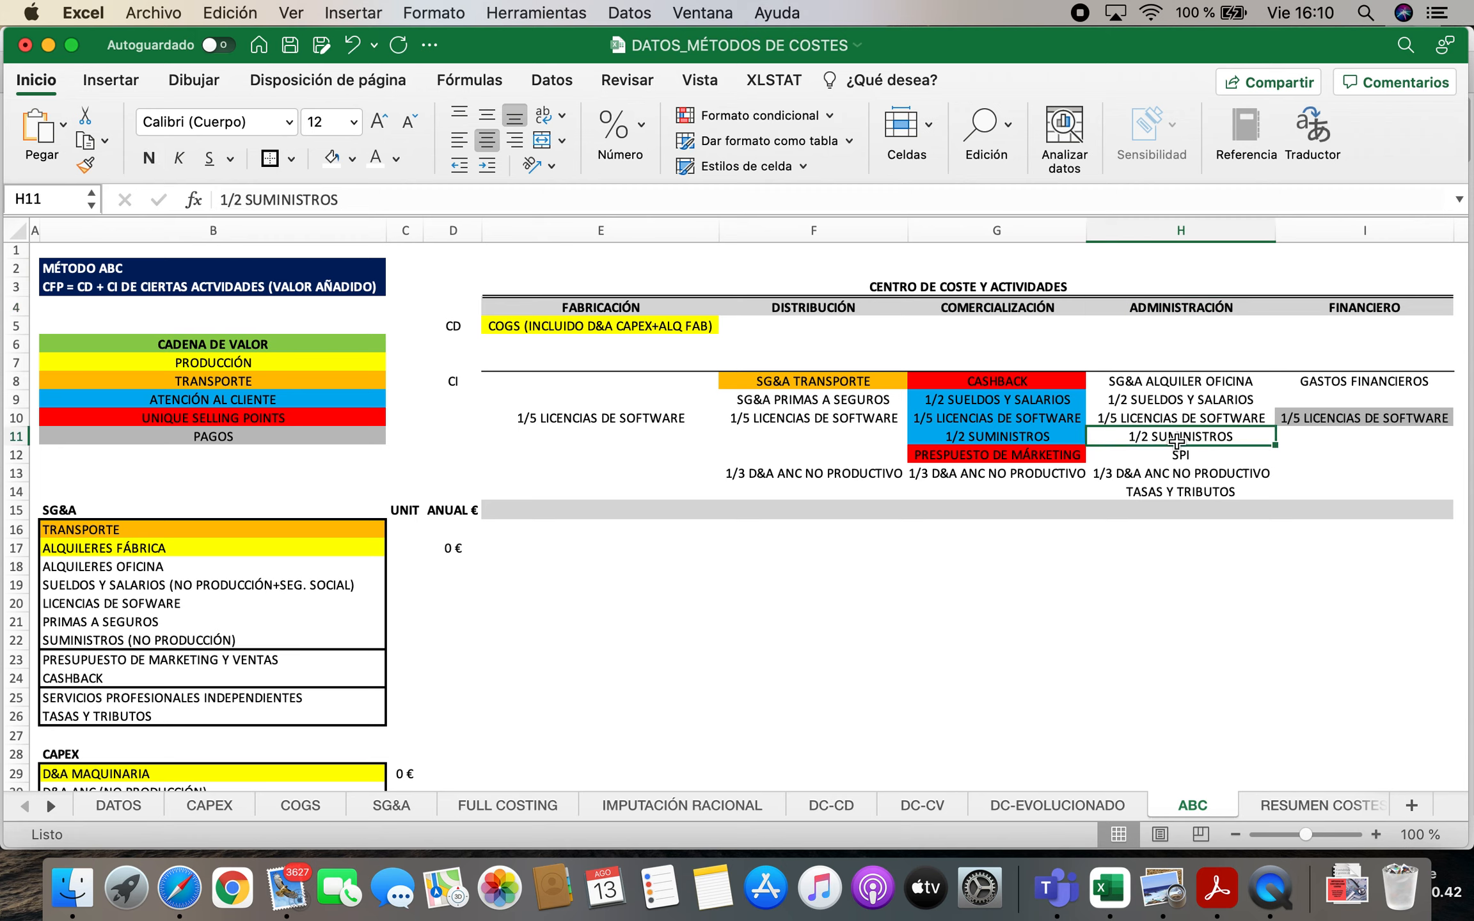
left_click(131, 661)
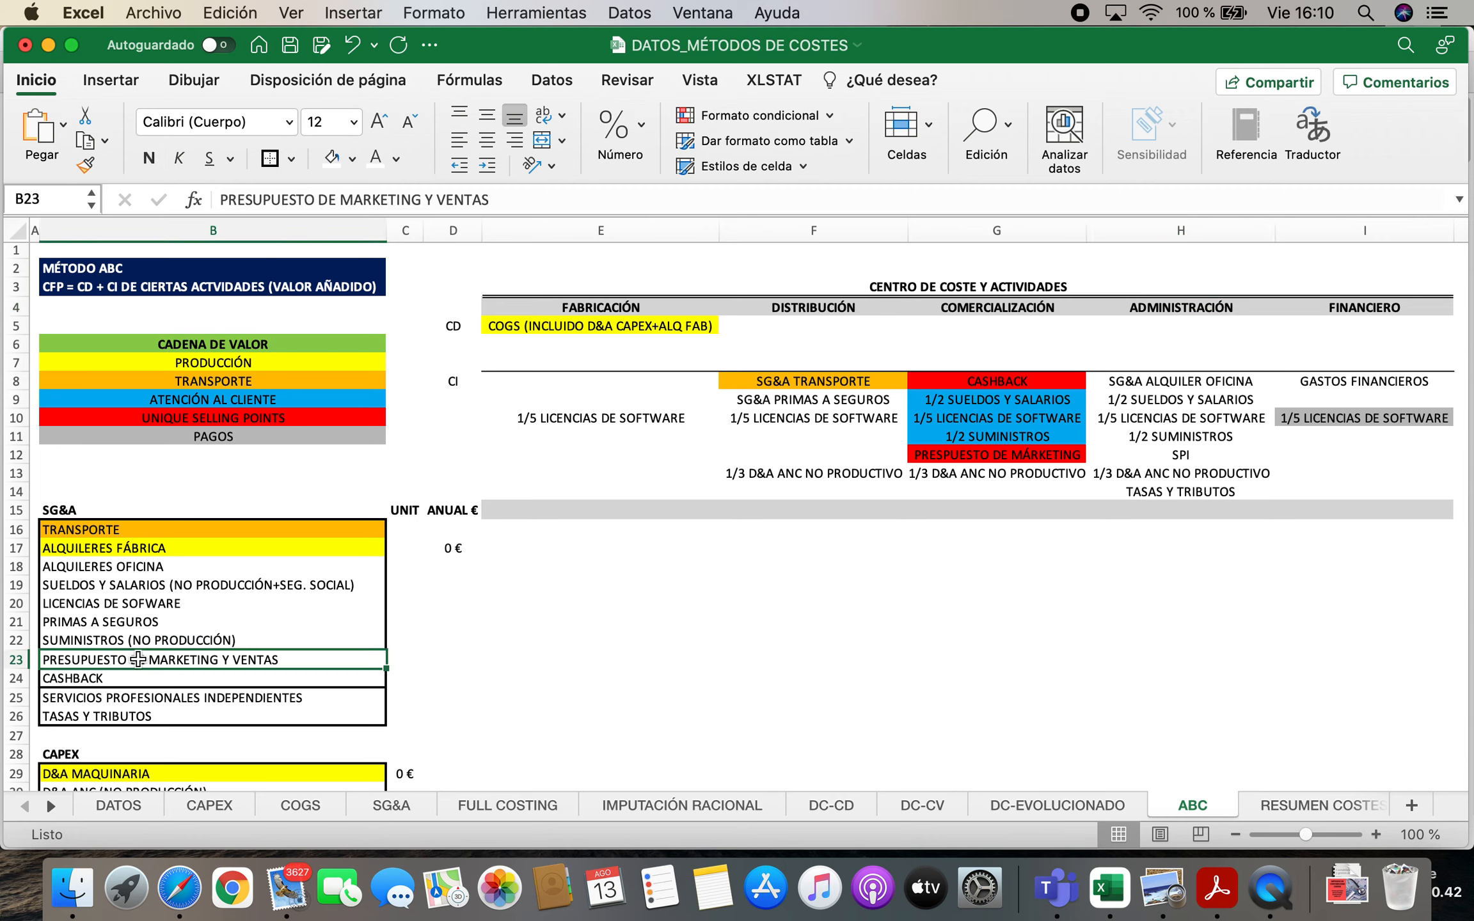
left_click(987, 455)
left_click(982, 308)
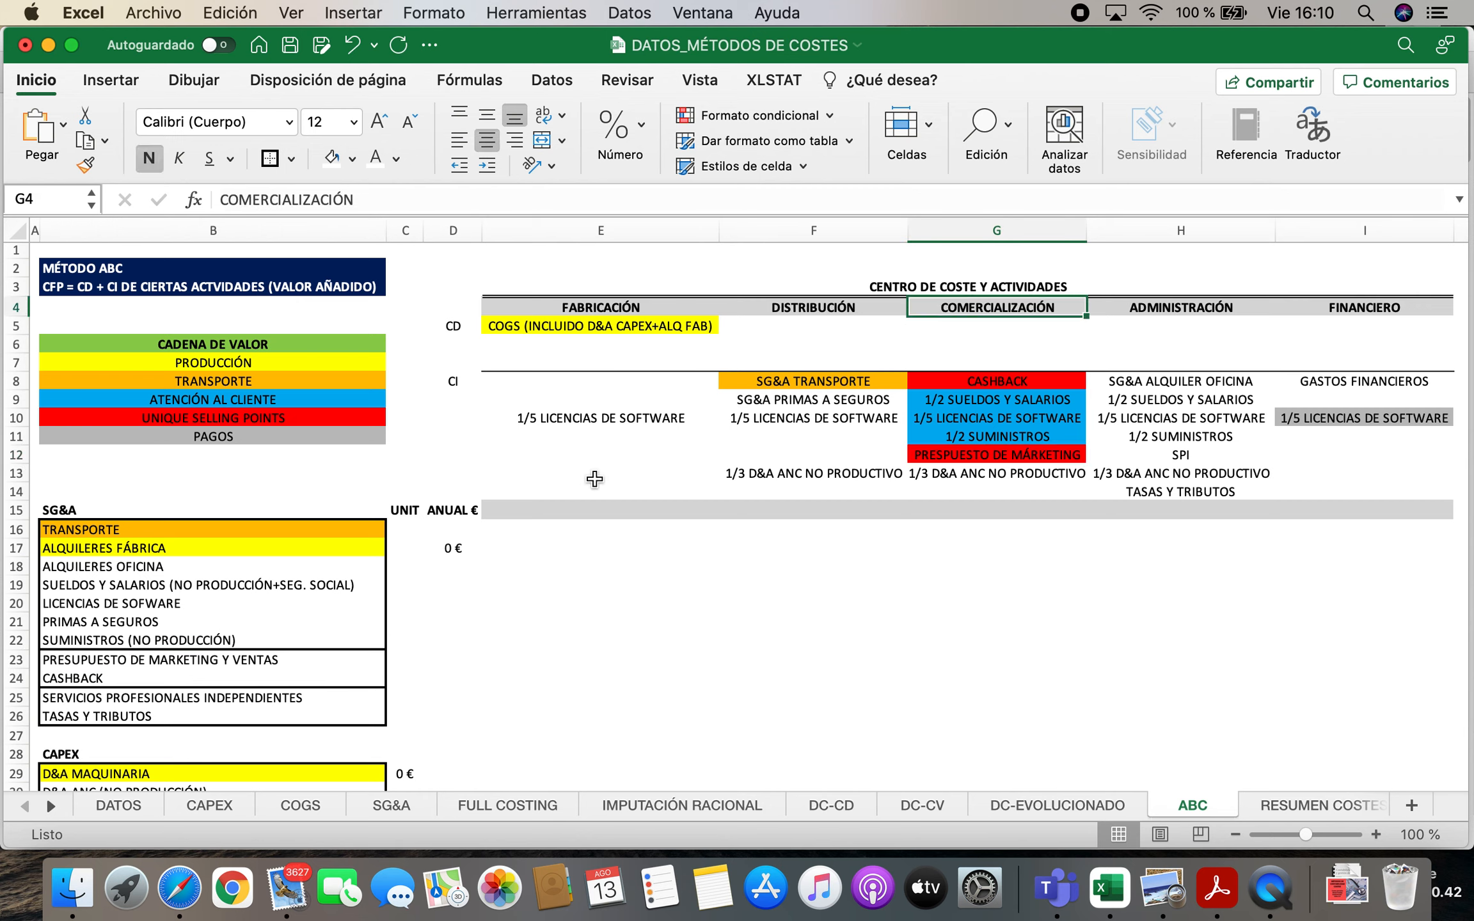
left_click(114, 681)
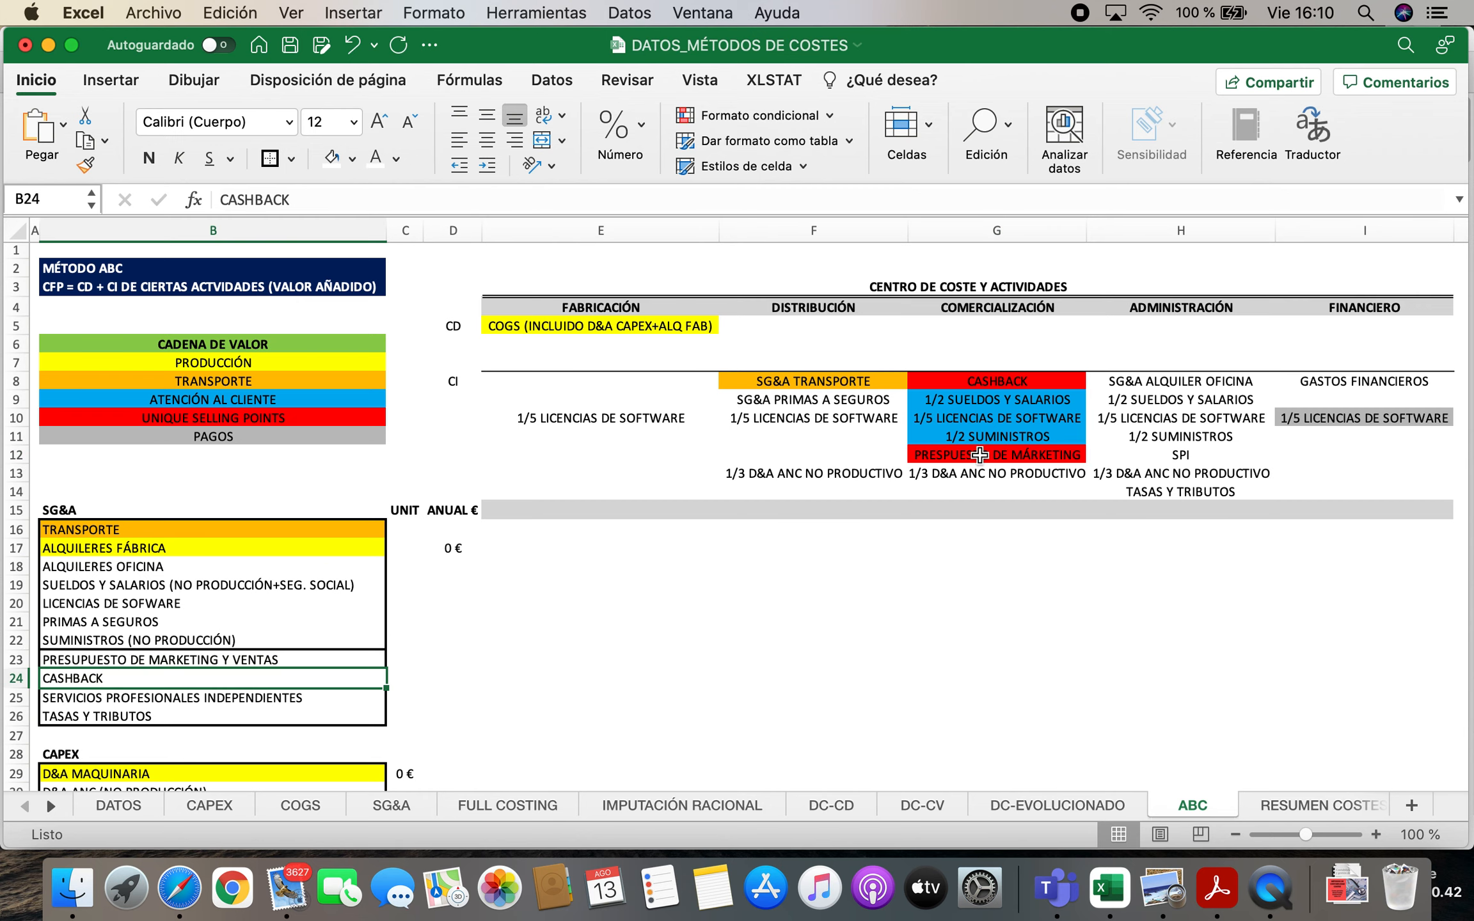
left_click(1018, 387)
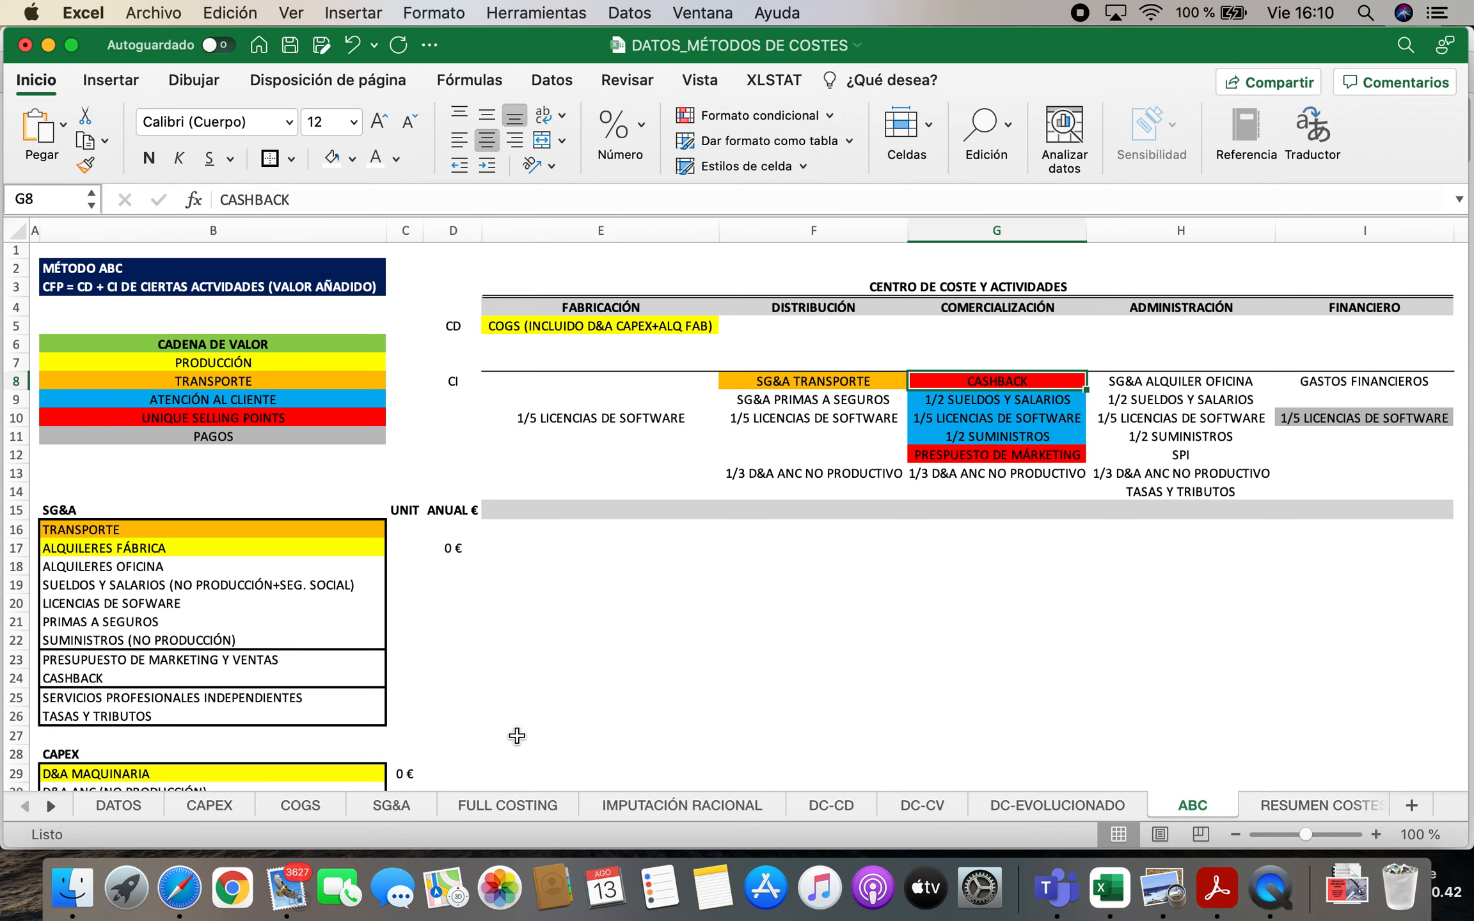
Match the SG&A independent professional services and taxes with their entries under ADMINISTRACIÓN
left_click(191, 694)
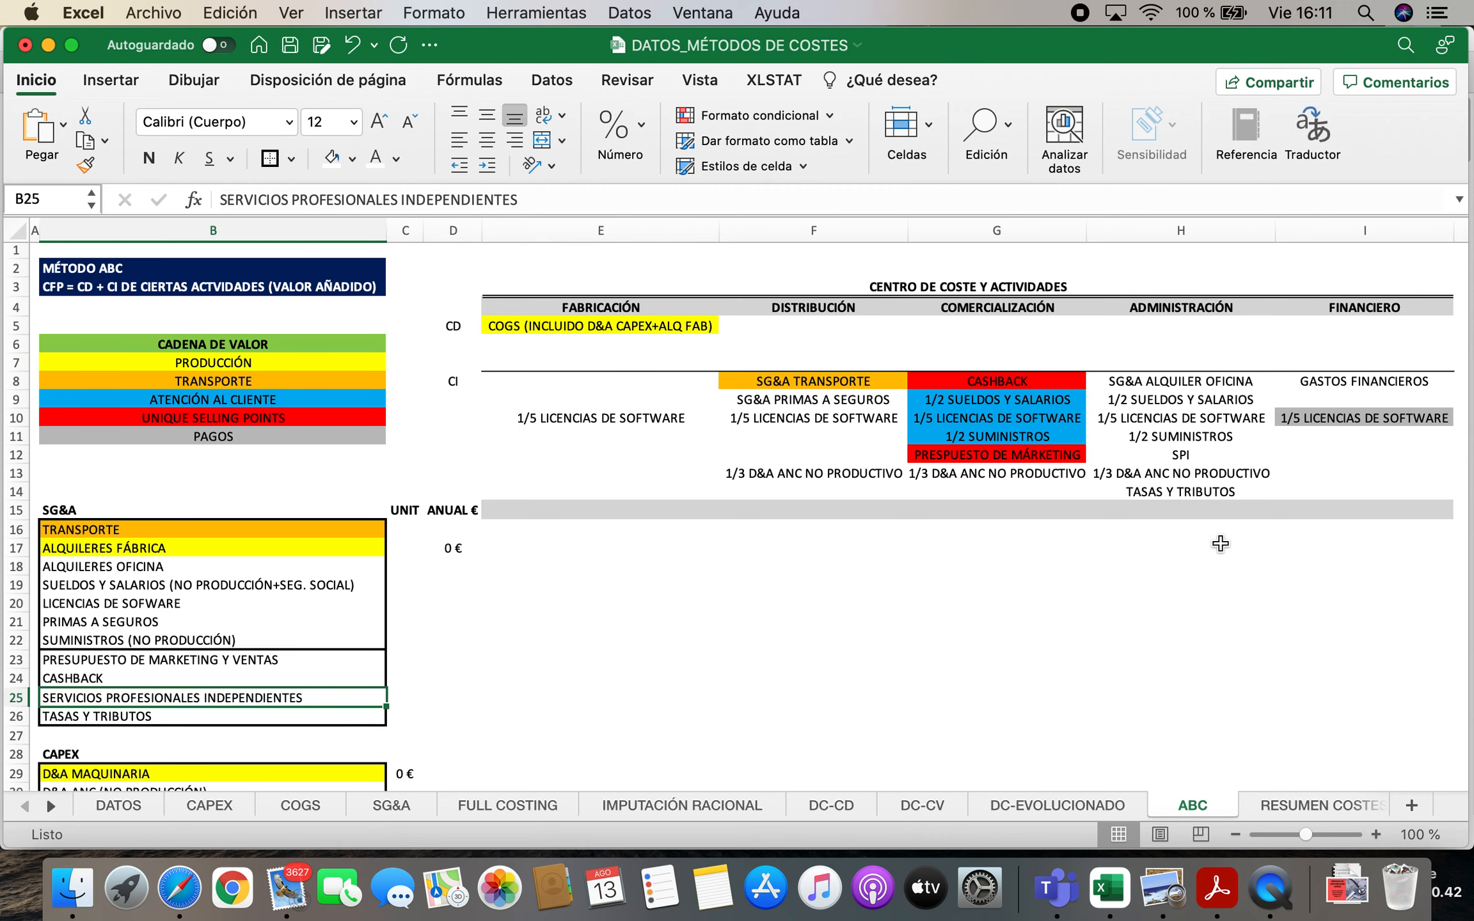
left_click(1198, 455)
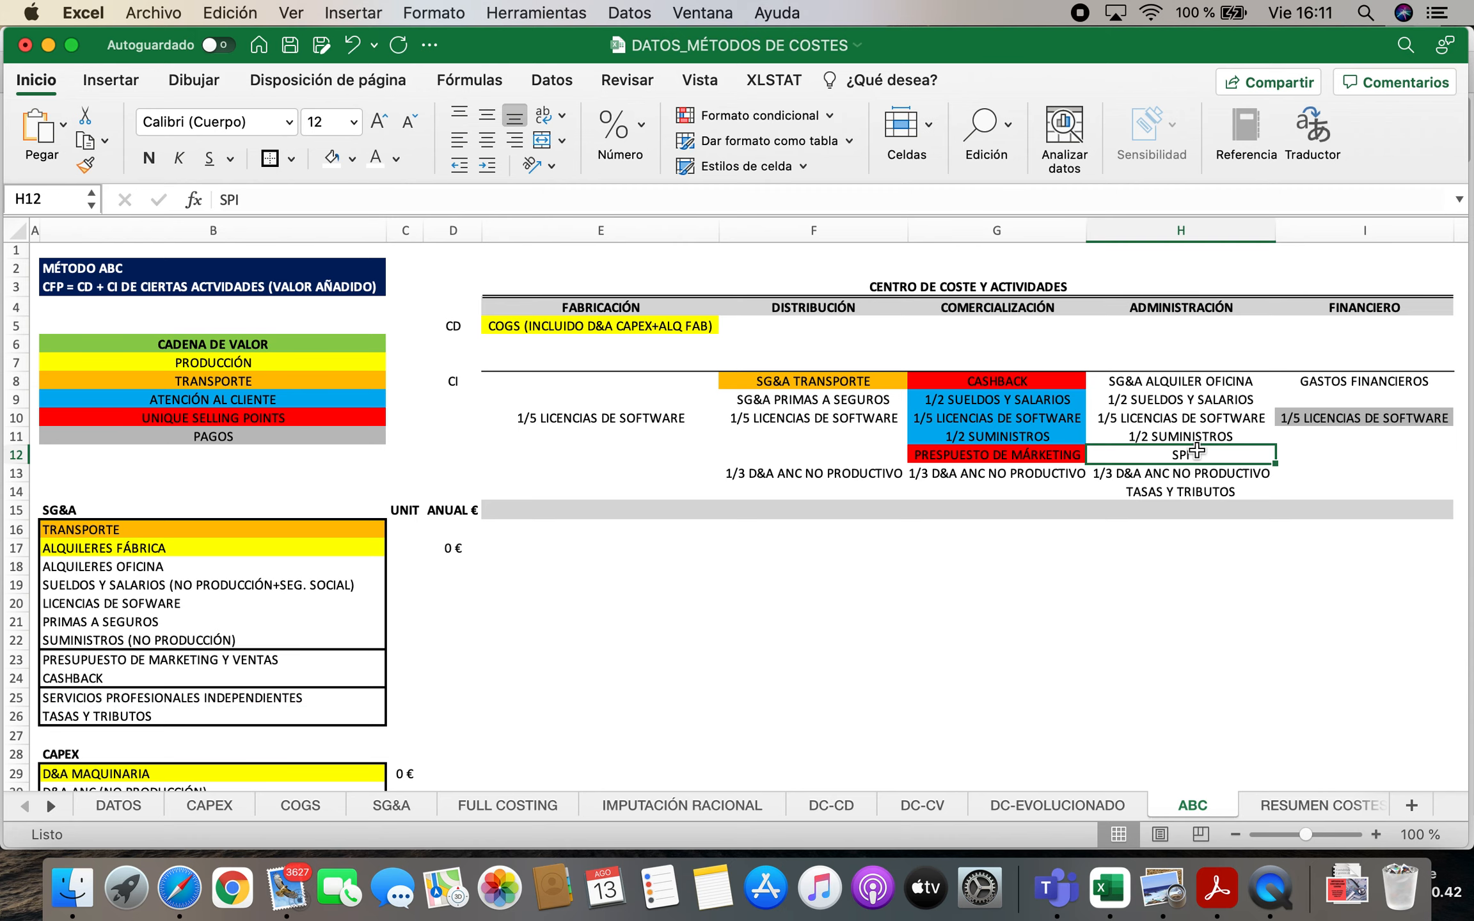
left_click(1171, 307)
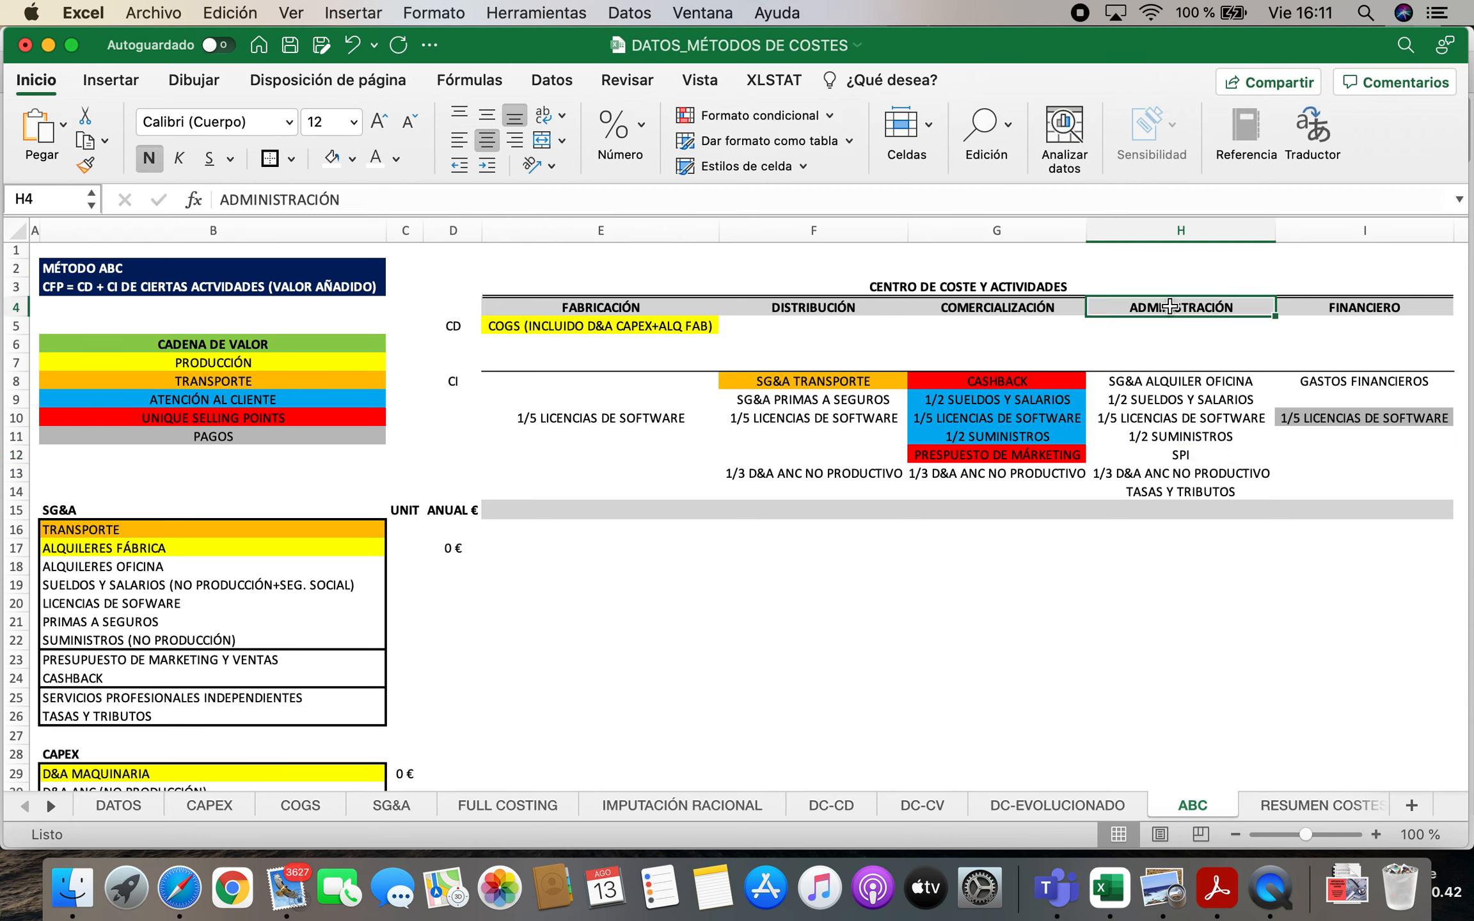
left_click(138, 718)
left_click(1162, 493)
scroll(256, 672, "down", 3)
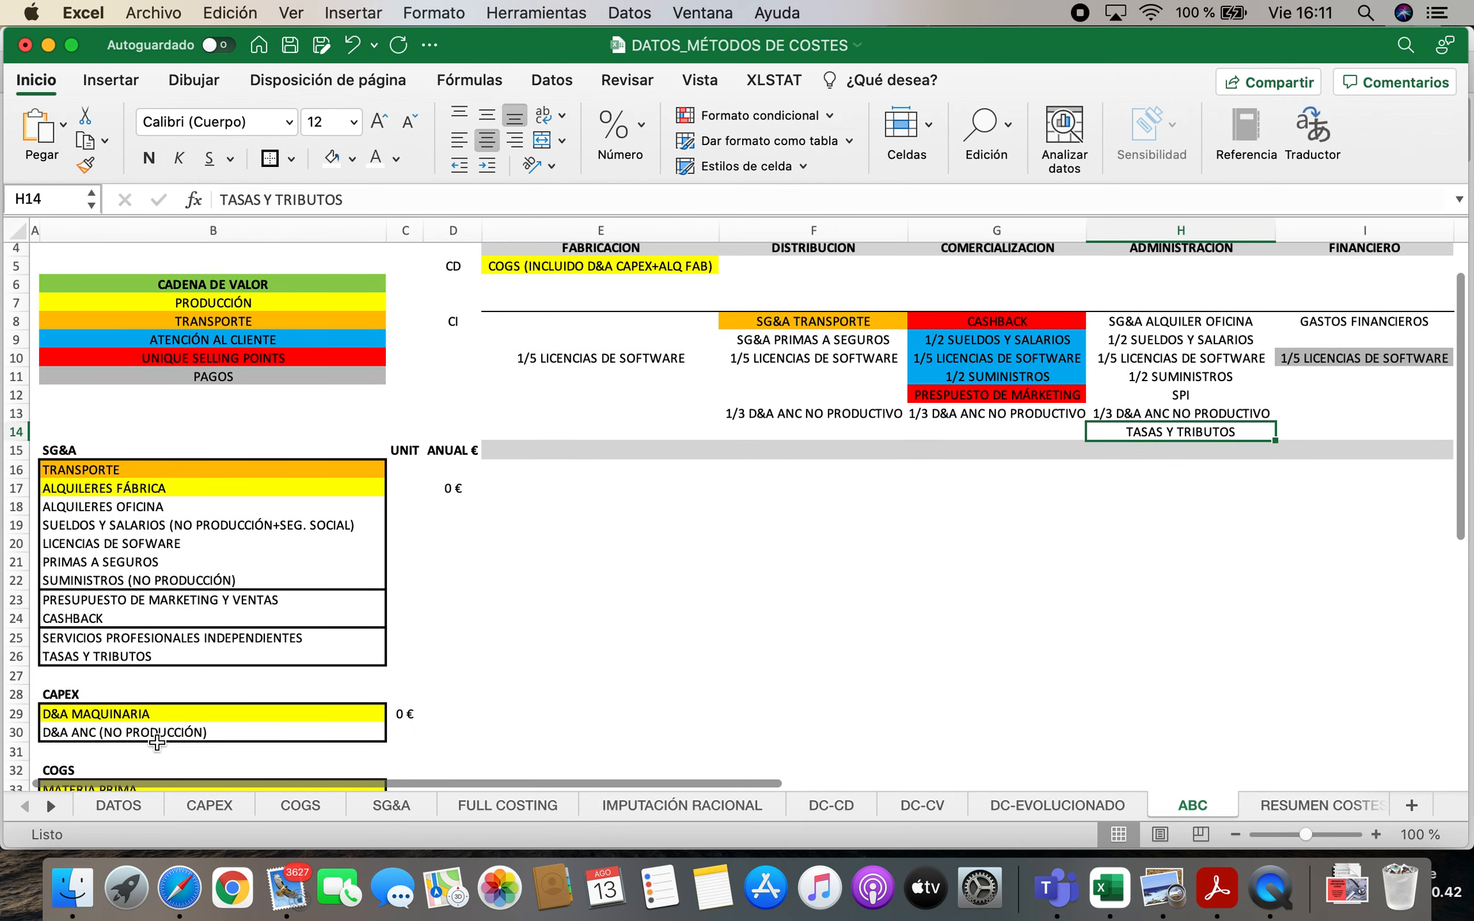
Trace the CAPEX depreciation items for machinery and non-production assets to their entries in the cost-centre table
left_click(98, 715)
key("Down")
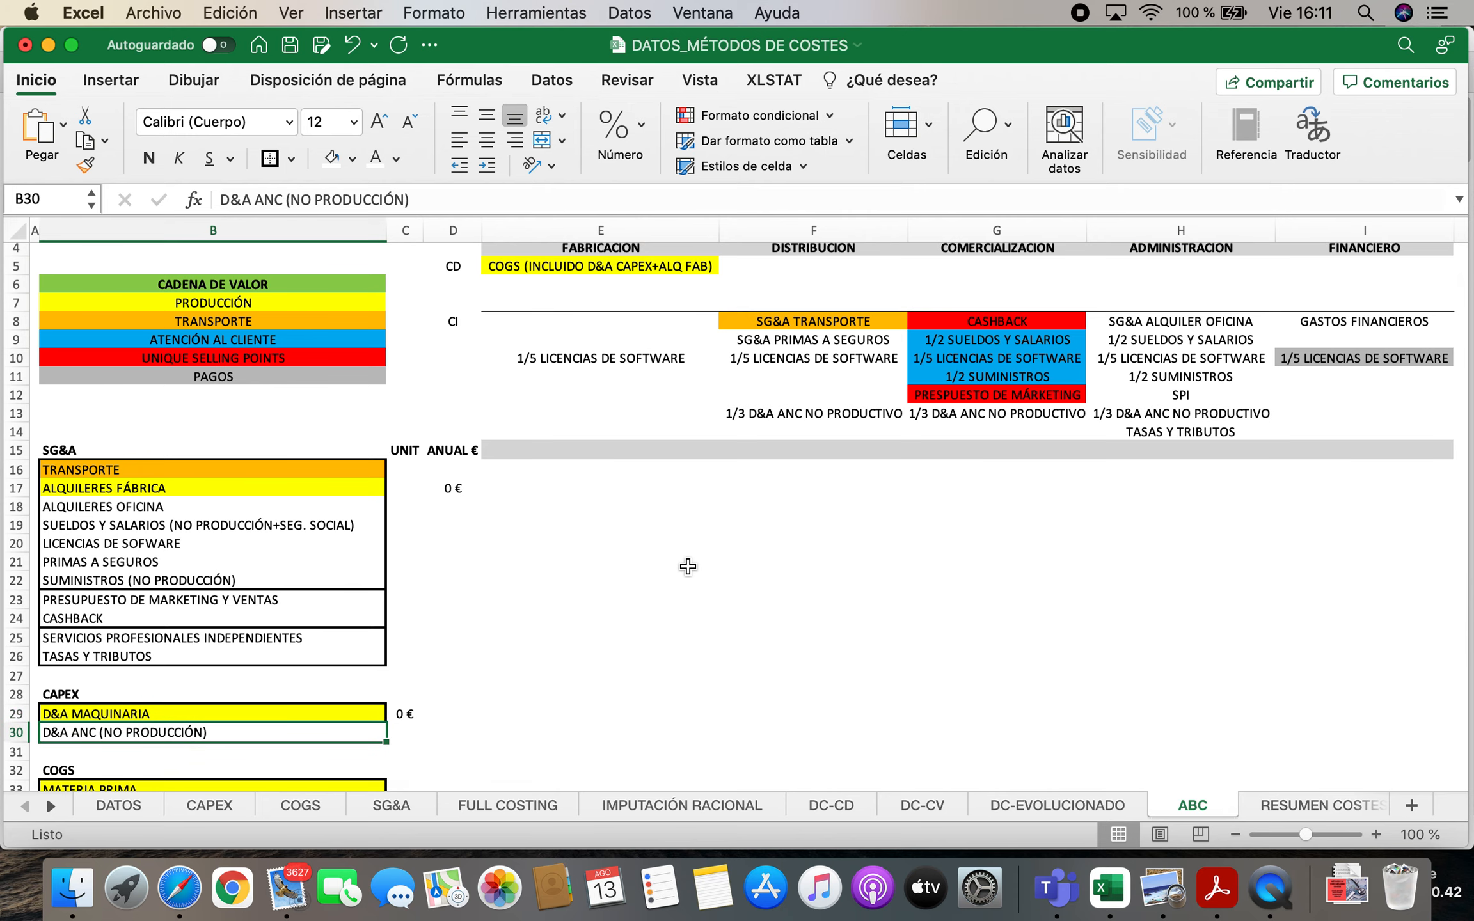
scroll(711, 578, "up", 1)
left_click(594, 277)
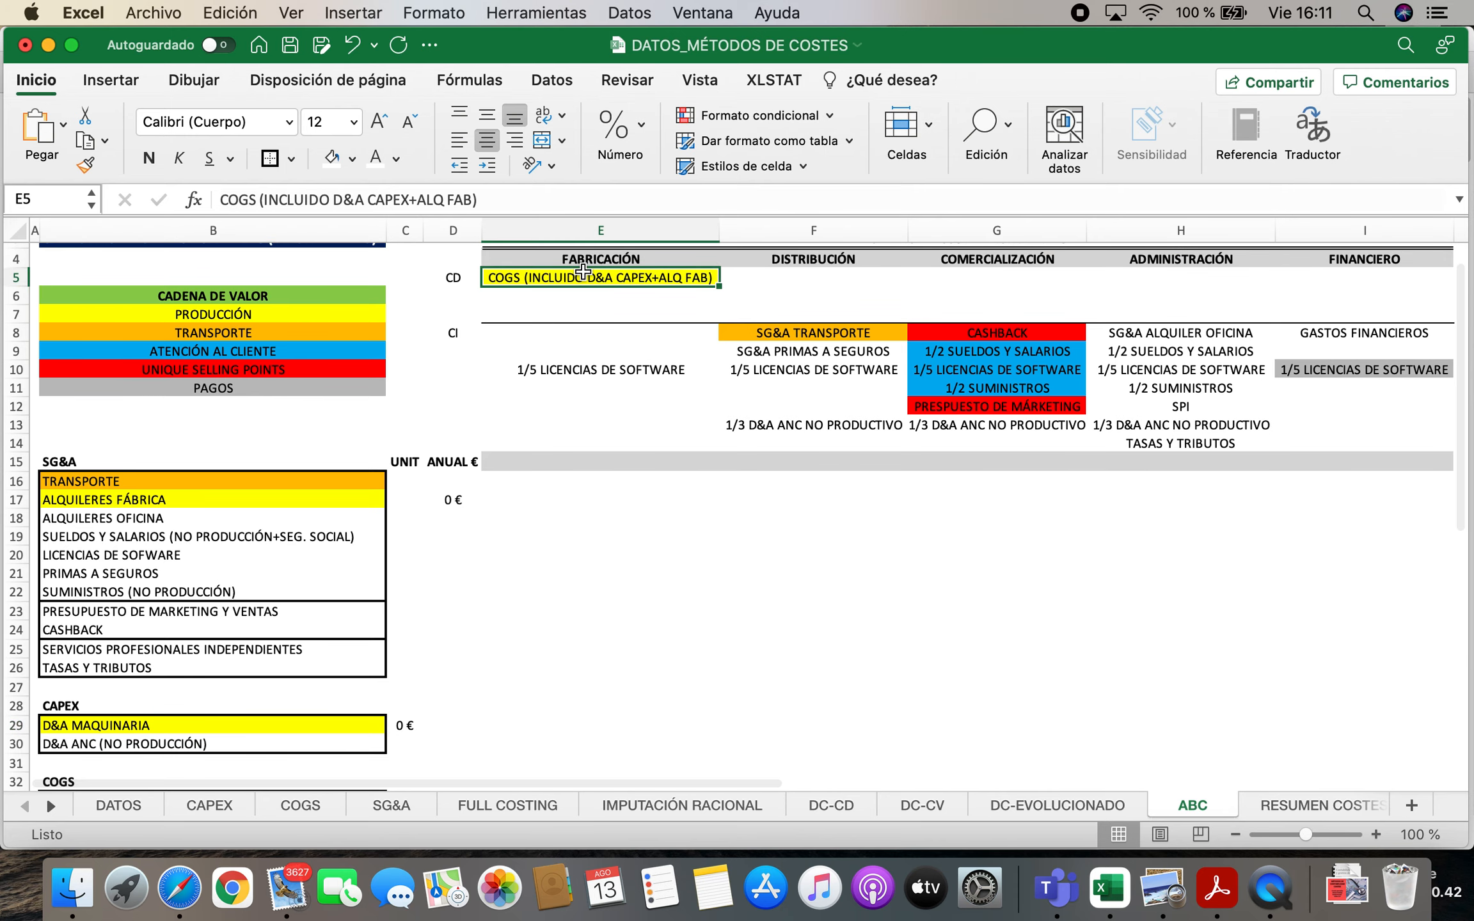
left_click(131, 747)
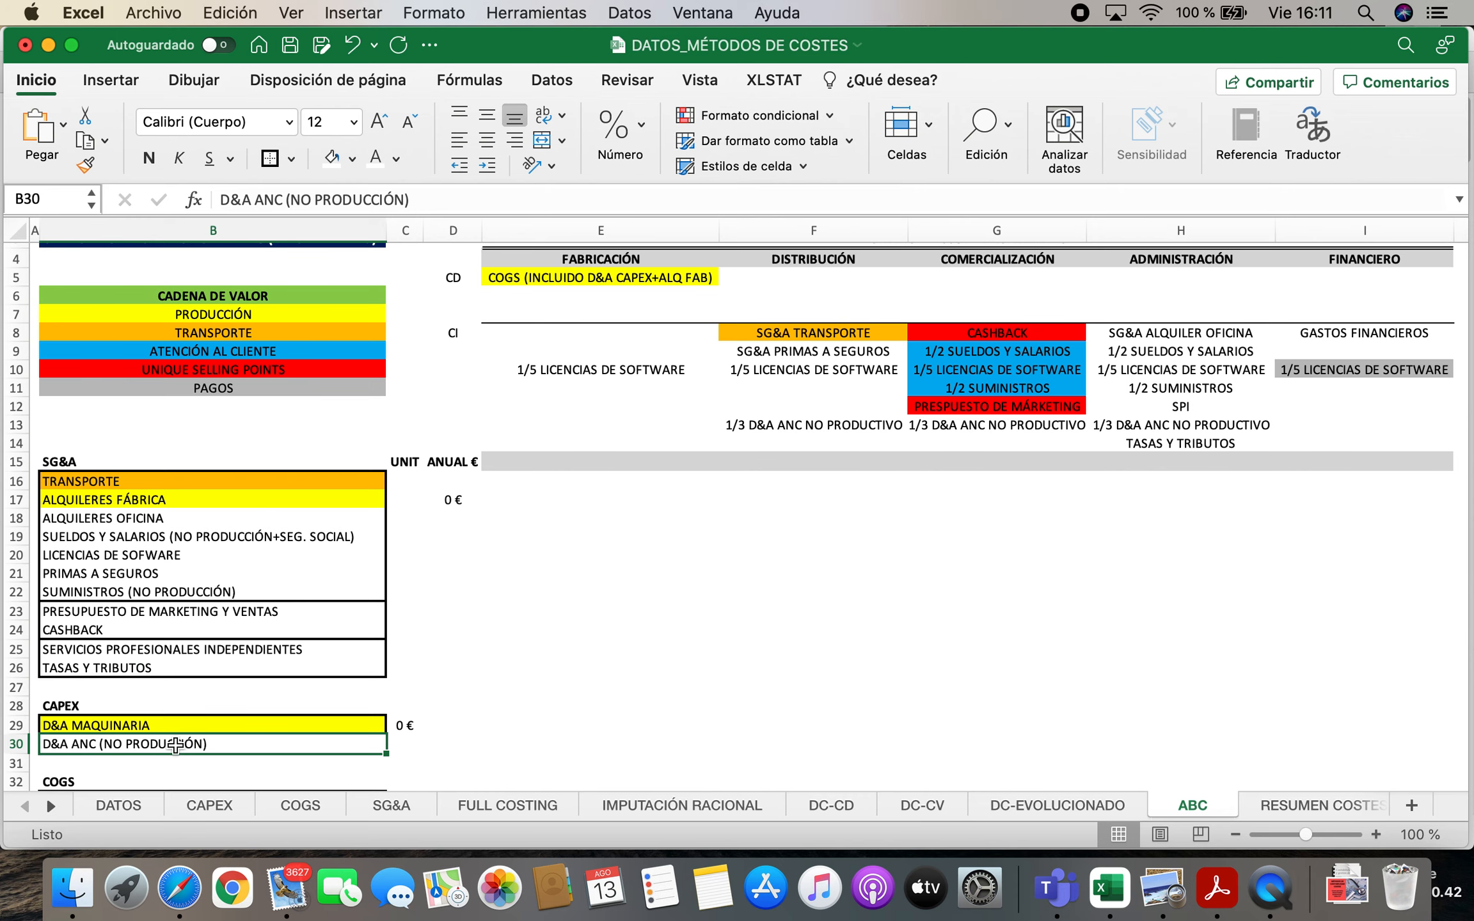
scroll(895, 614, "up", 2)
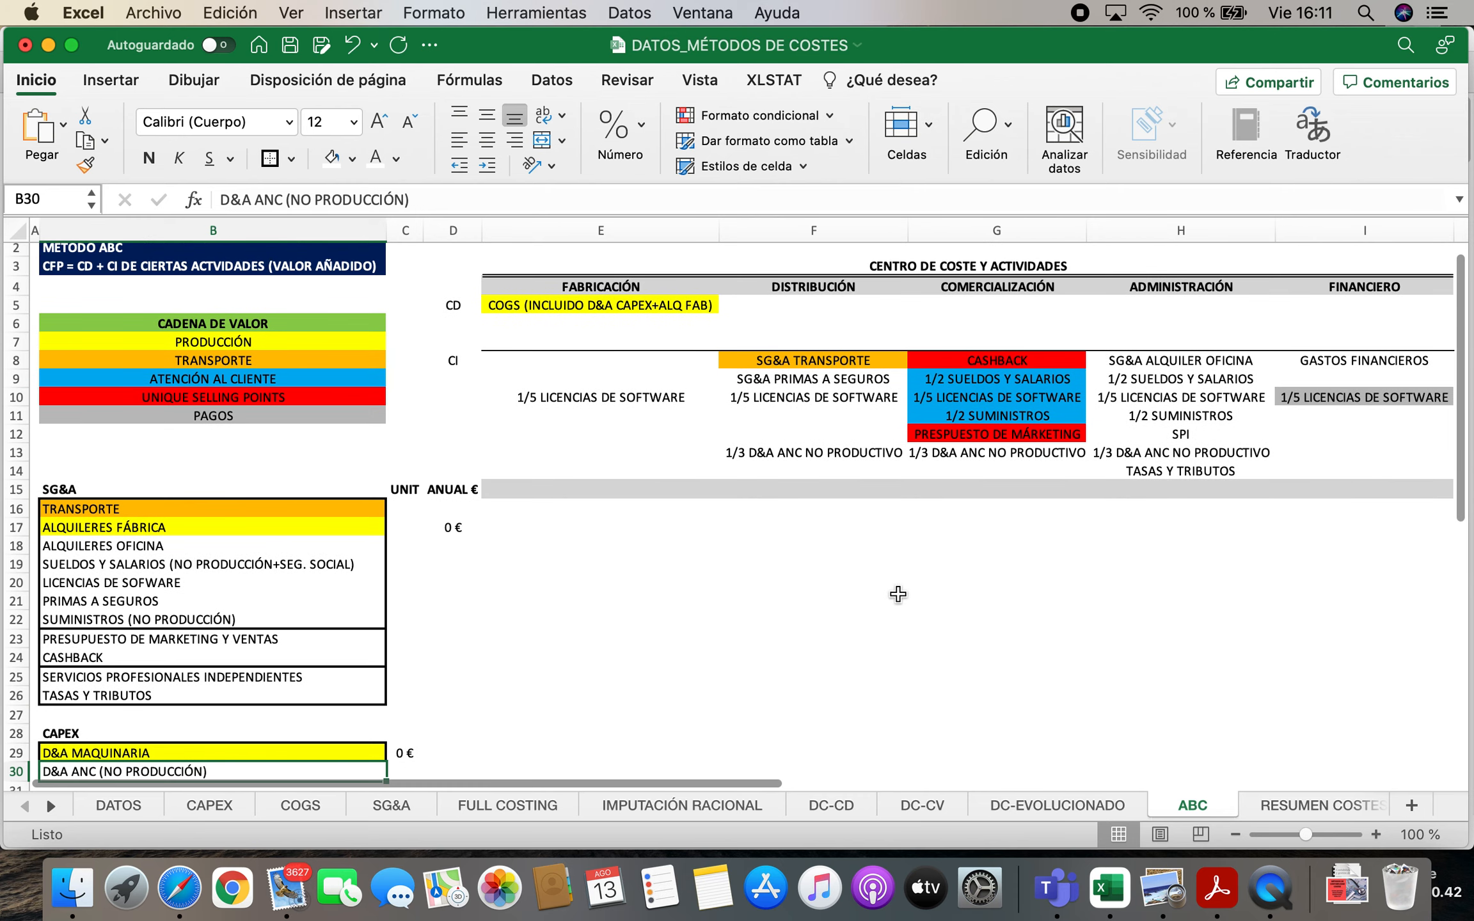
left_click(761, 458)
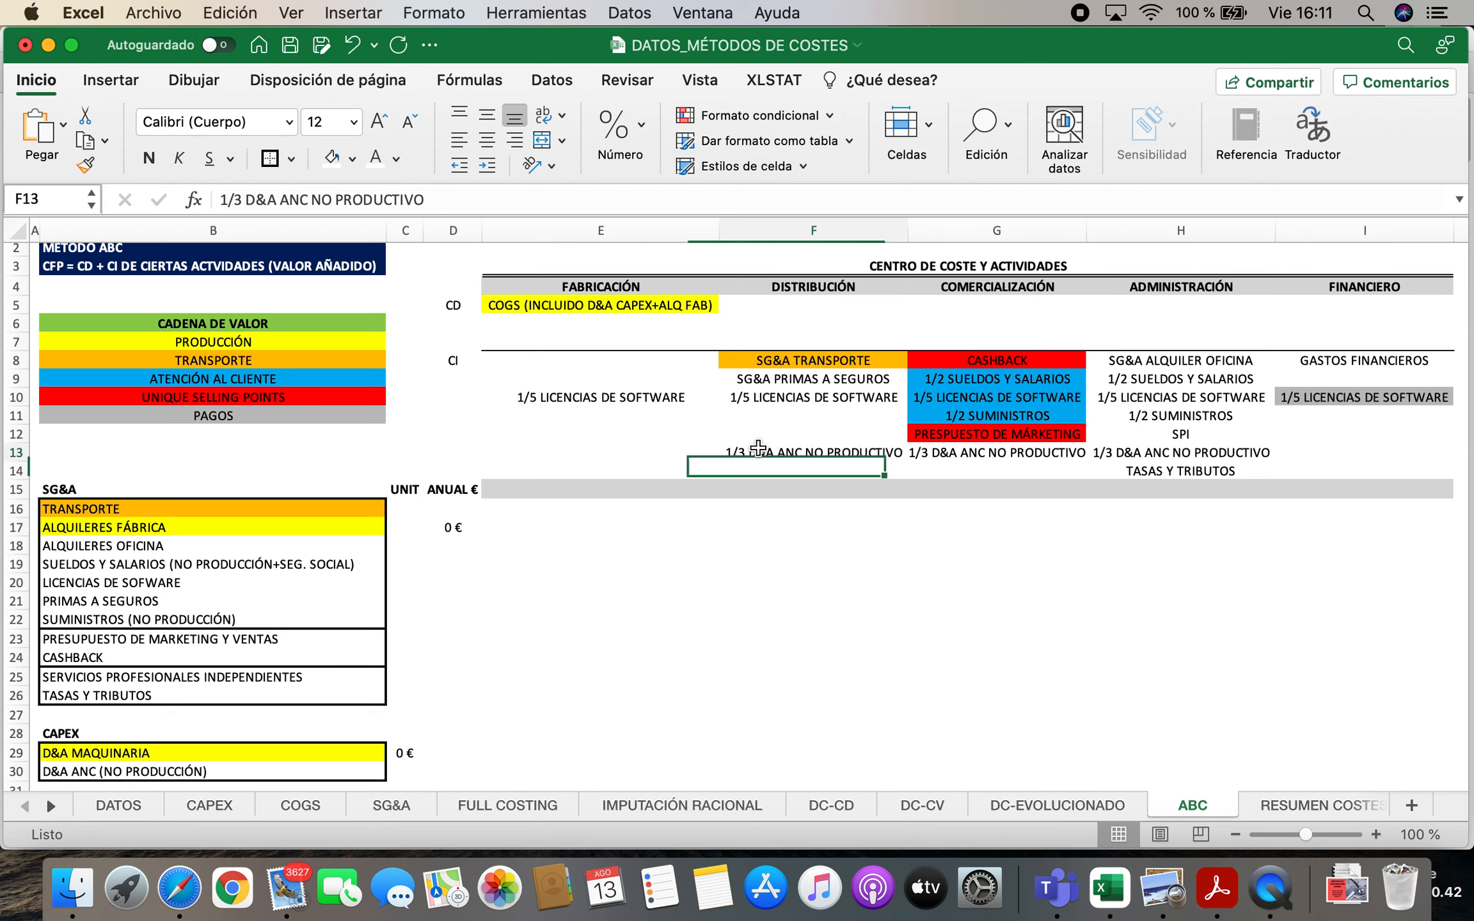
left_click(1010, 452)
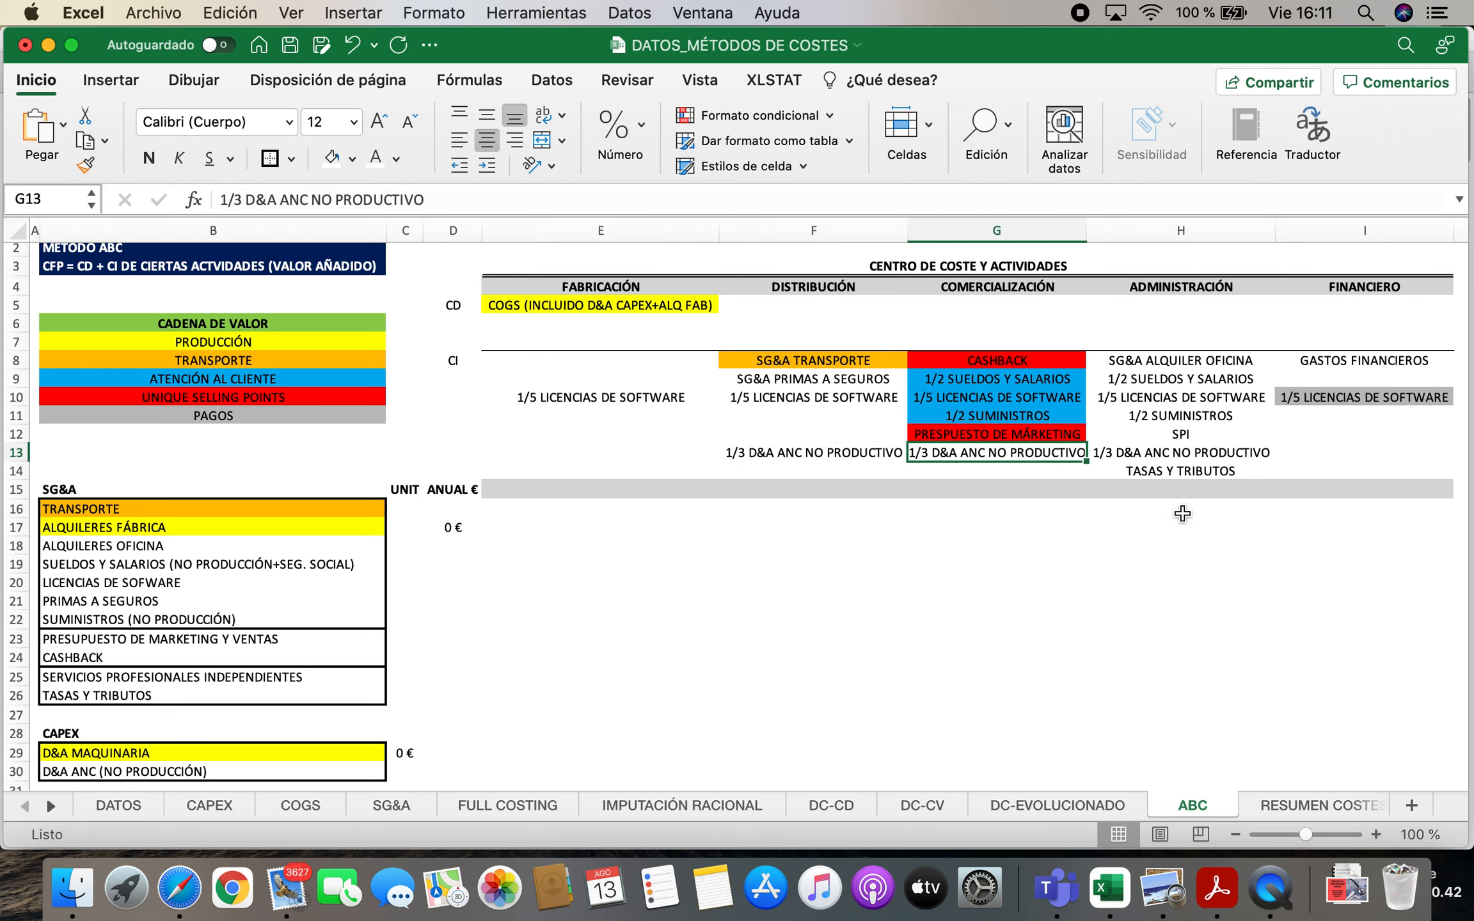
left_click(1244, 457)
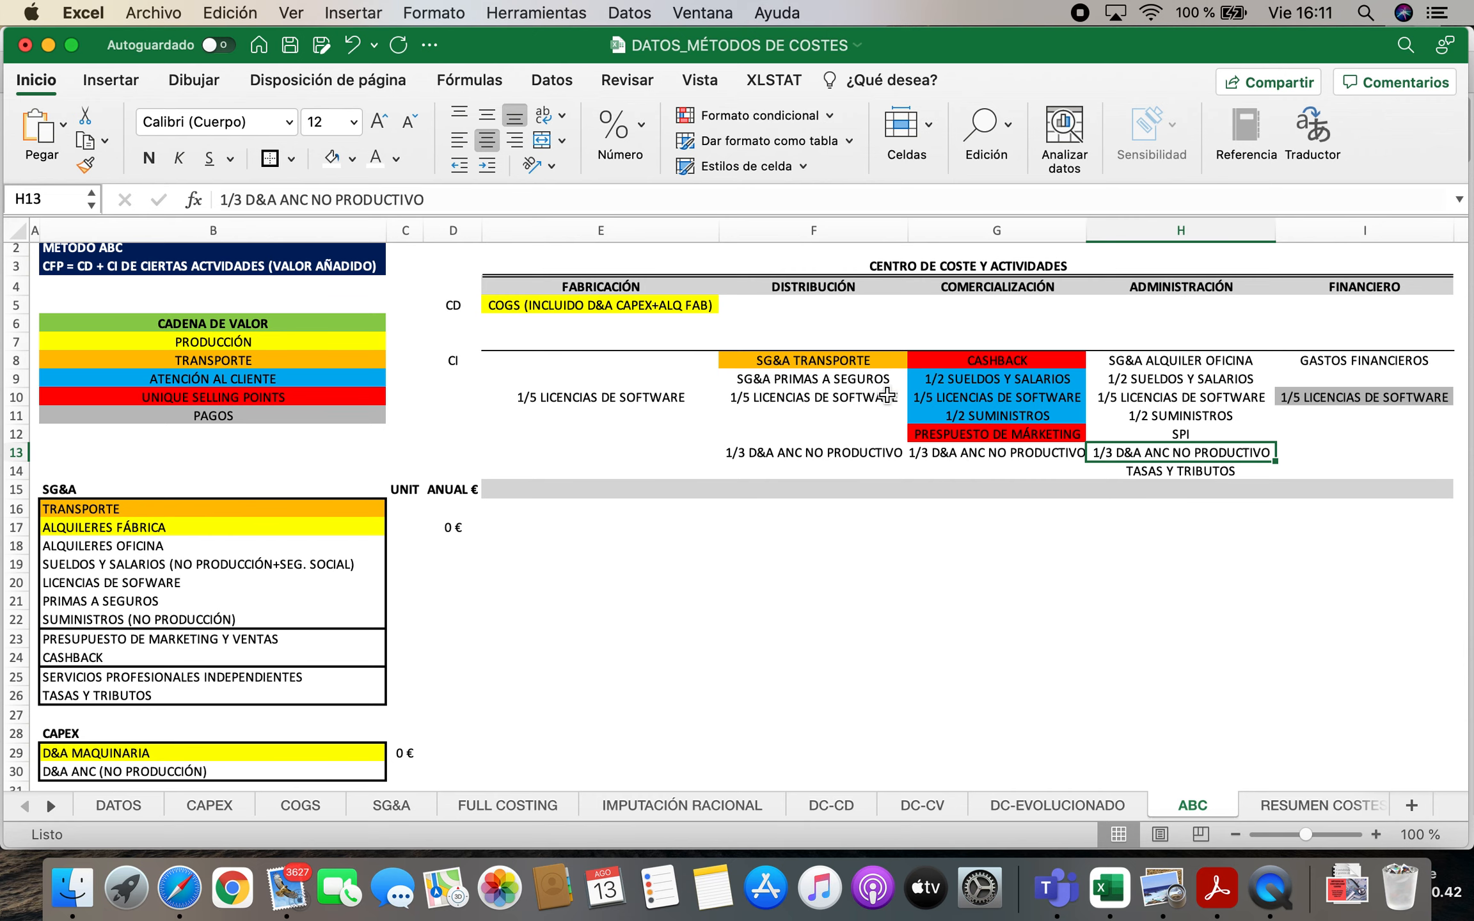
Match the loan's GASTOS FINANCIEROS with its entry under the FINANCIERO cost centre
scroll(344, 662, "down", 1)
scroll(344, 663, "down", 5)
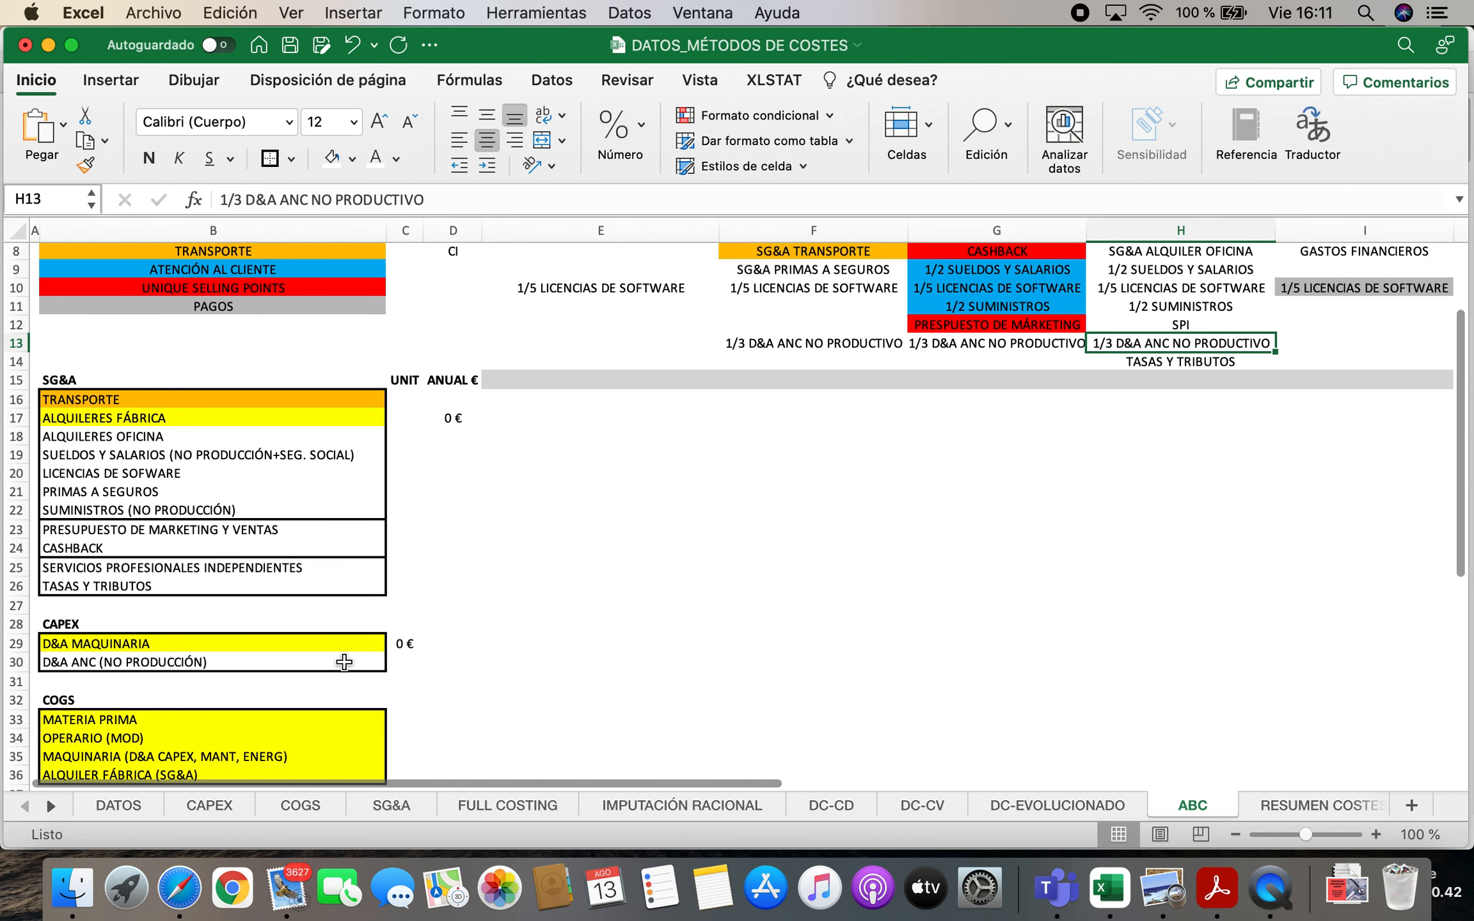
scroll(344, 662, "down", 3)
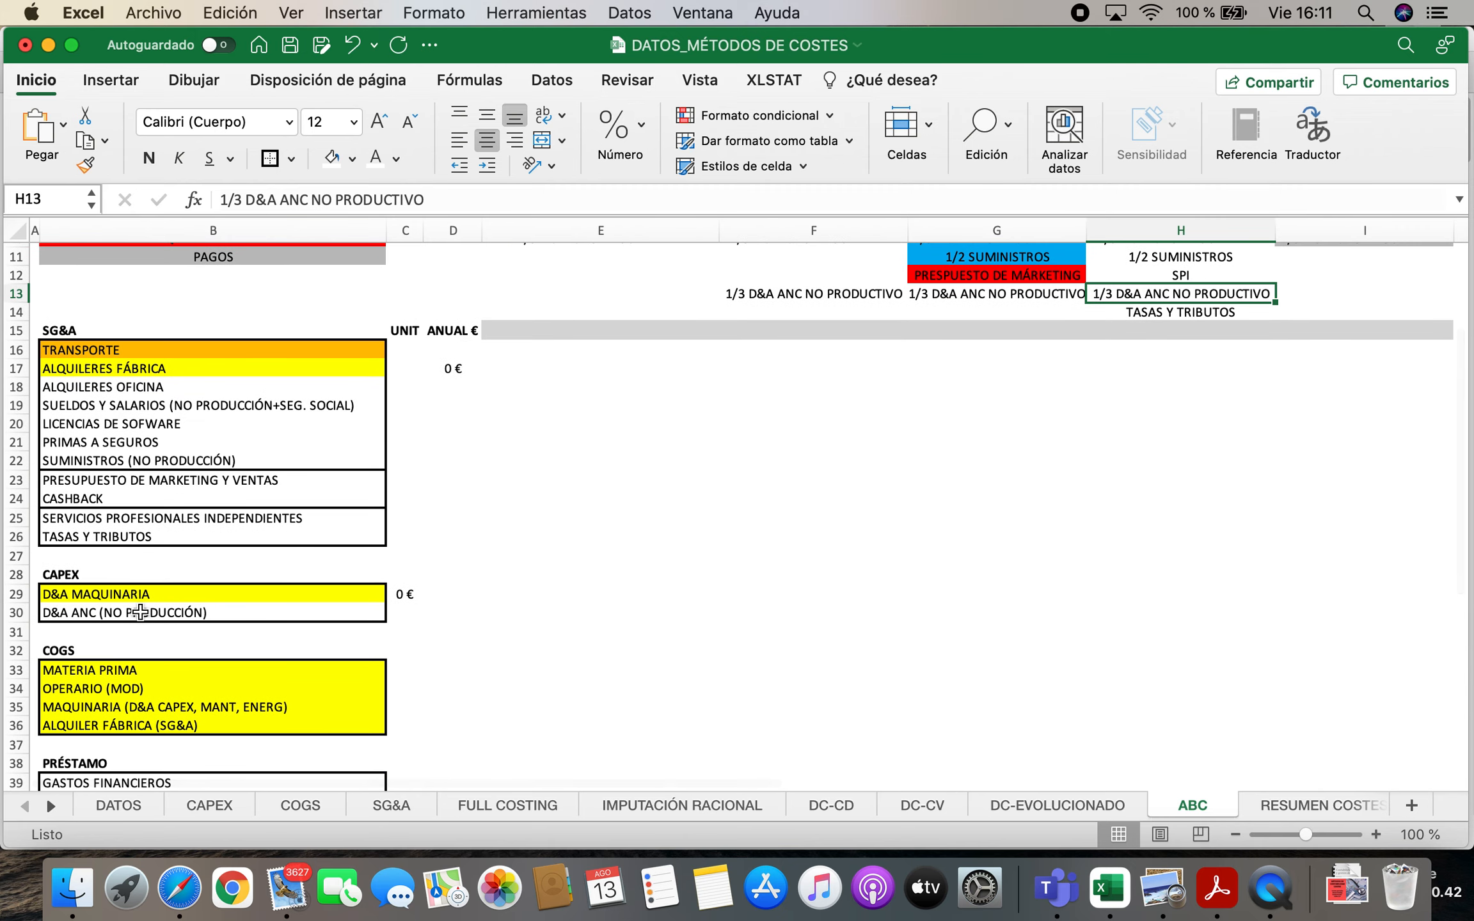
scroll(140, 612, "down", 3)
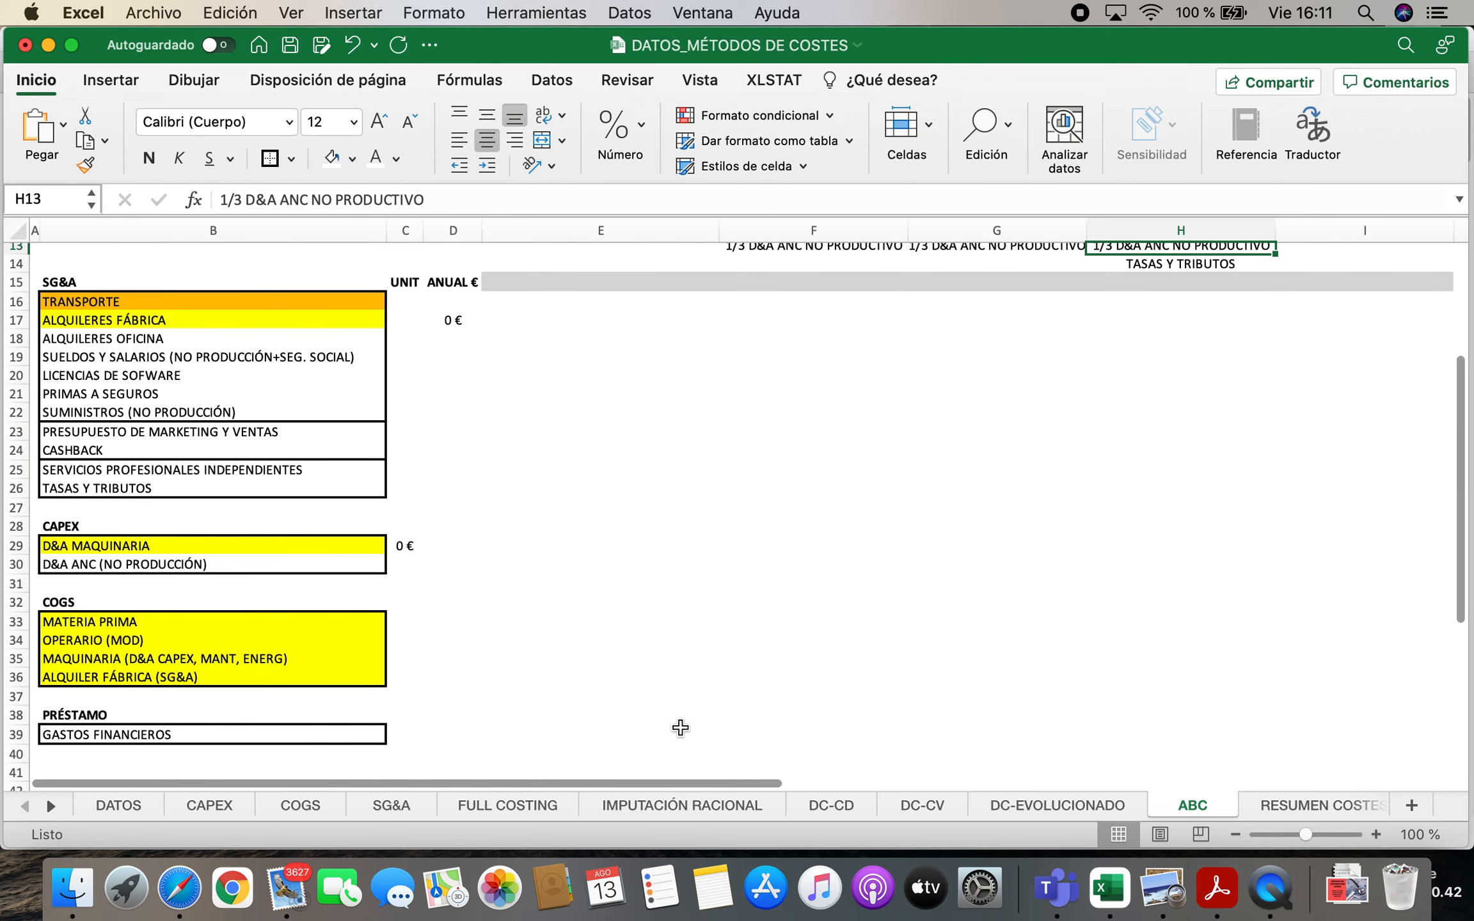
scroll(680, 728, "up", 10)
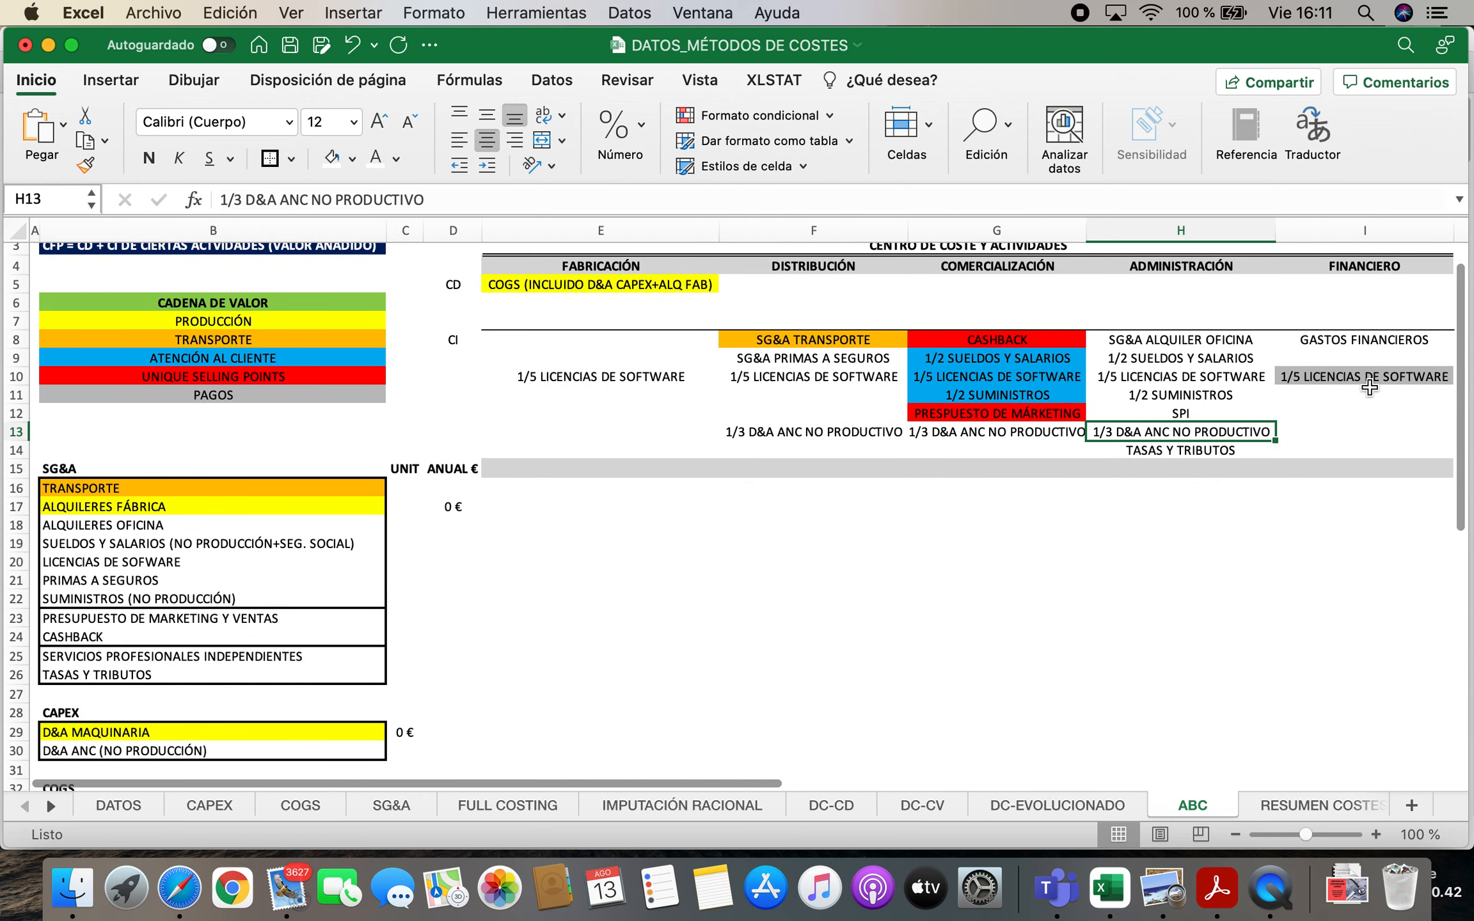
left_click(1363, 340)
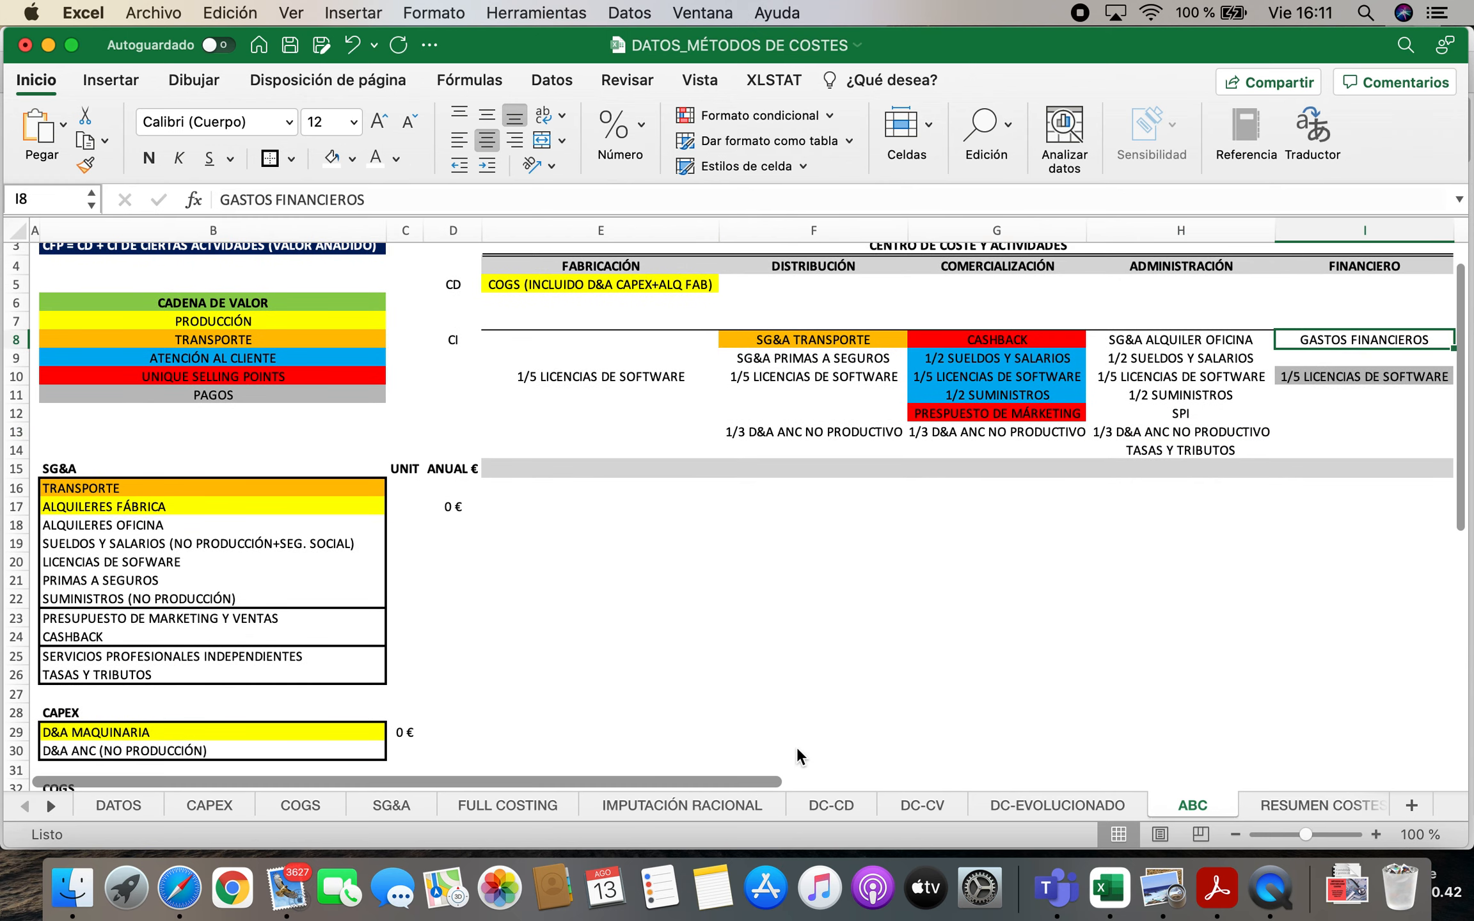
scroll(302, 667, "down", 1)
scroll(495, 679, "up", 3)
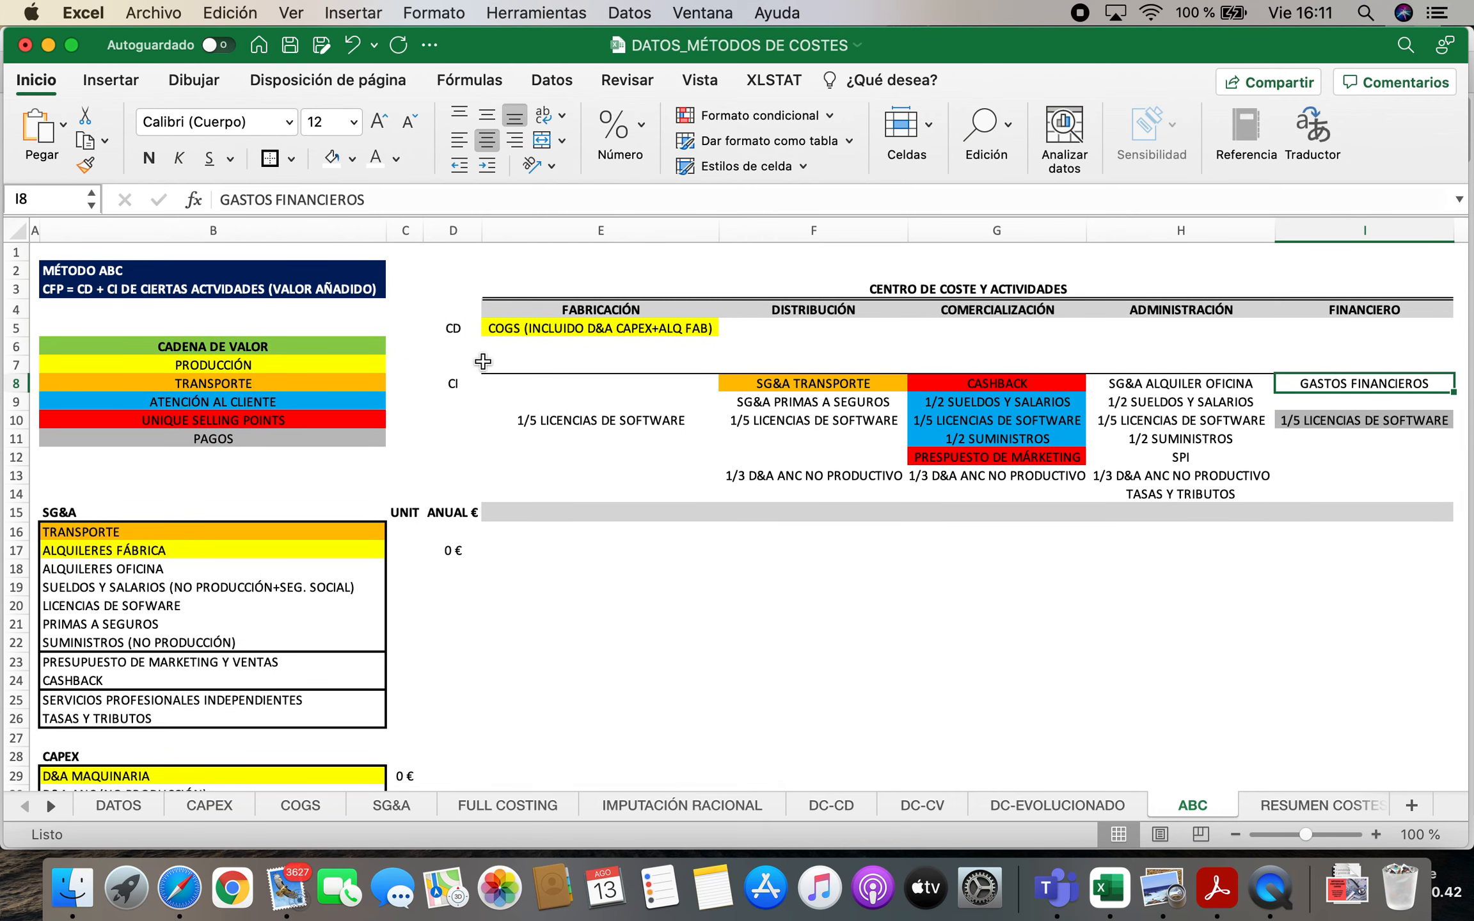
Compare the direct cost (CD) and indirect cost (CI) rows of the cost-centre table
left_click(449, 327)
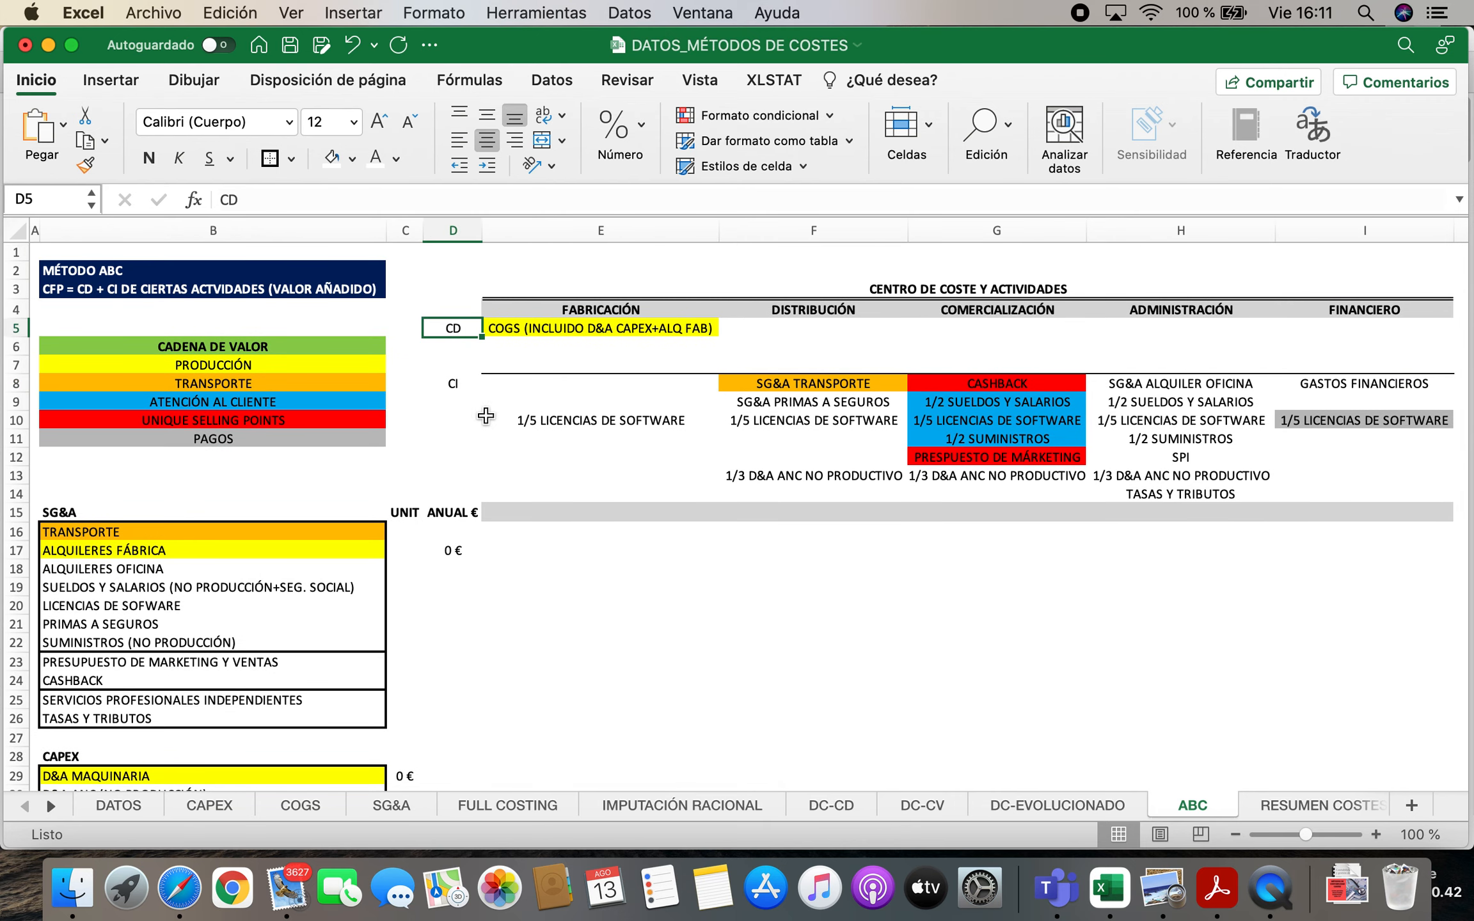
left_click(448, 383)
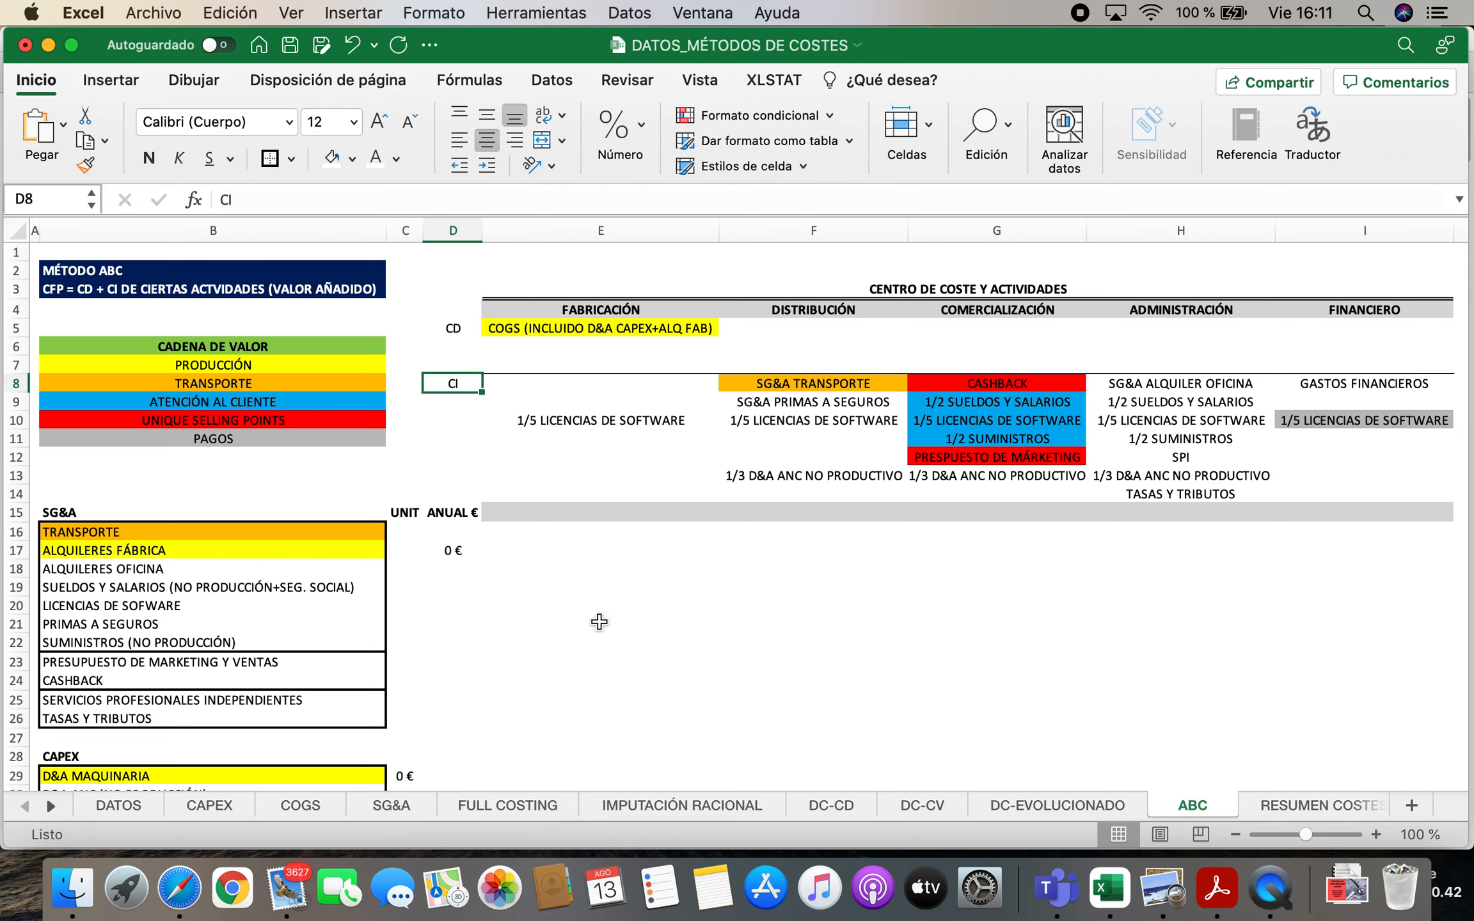
key("Down")
key("Down")
key("Up")
key("Up")
key("Down")
key("Down")
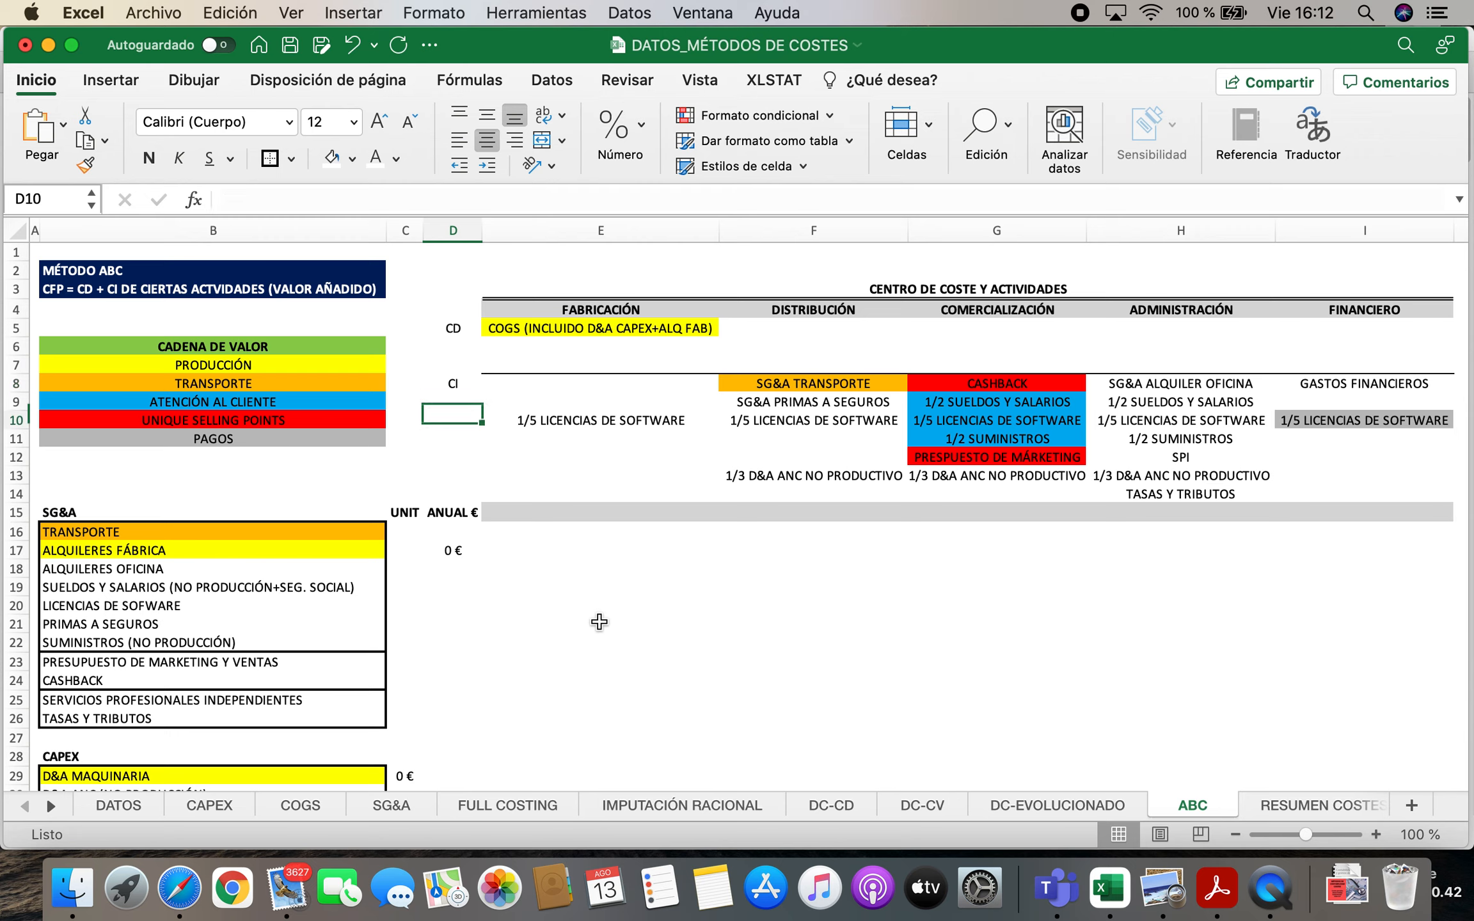
Move FABRICACIÓN's 1/5 LICENCIAS DE SOFTWARE entry from the indirect costs in E10 to the direct costs in E6
key("Right")
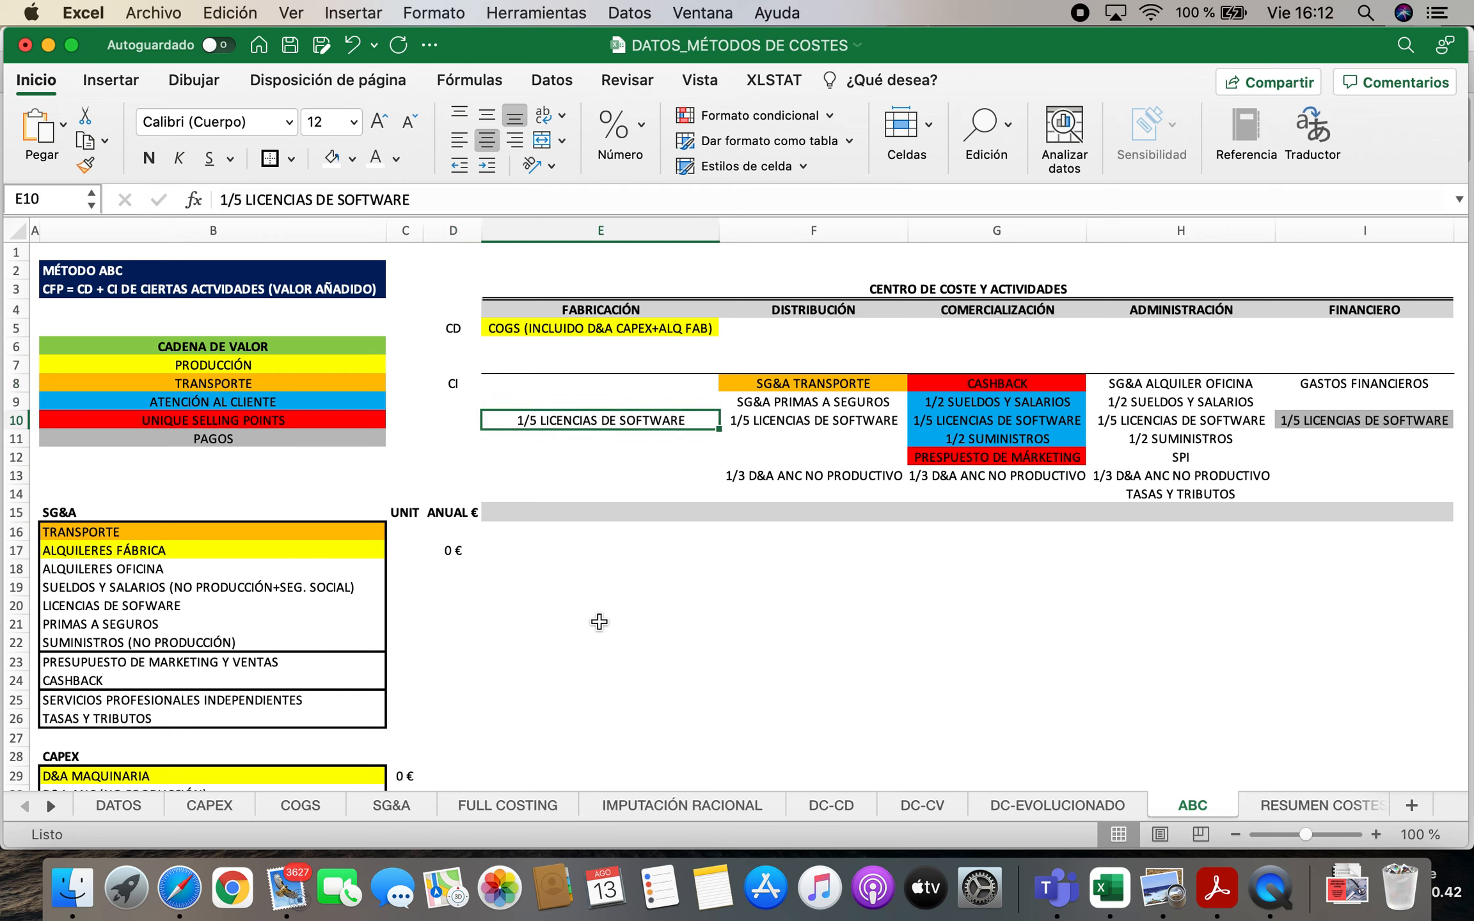
key("cmd+c")
key("Up")
key("Up")
key("Up")
key("Up")
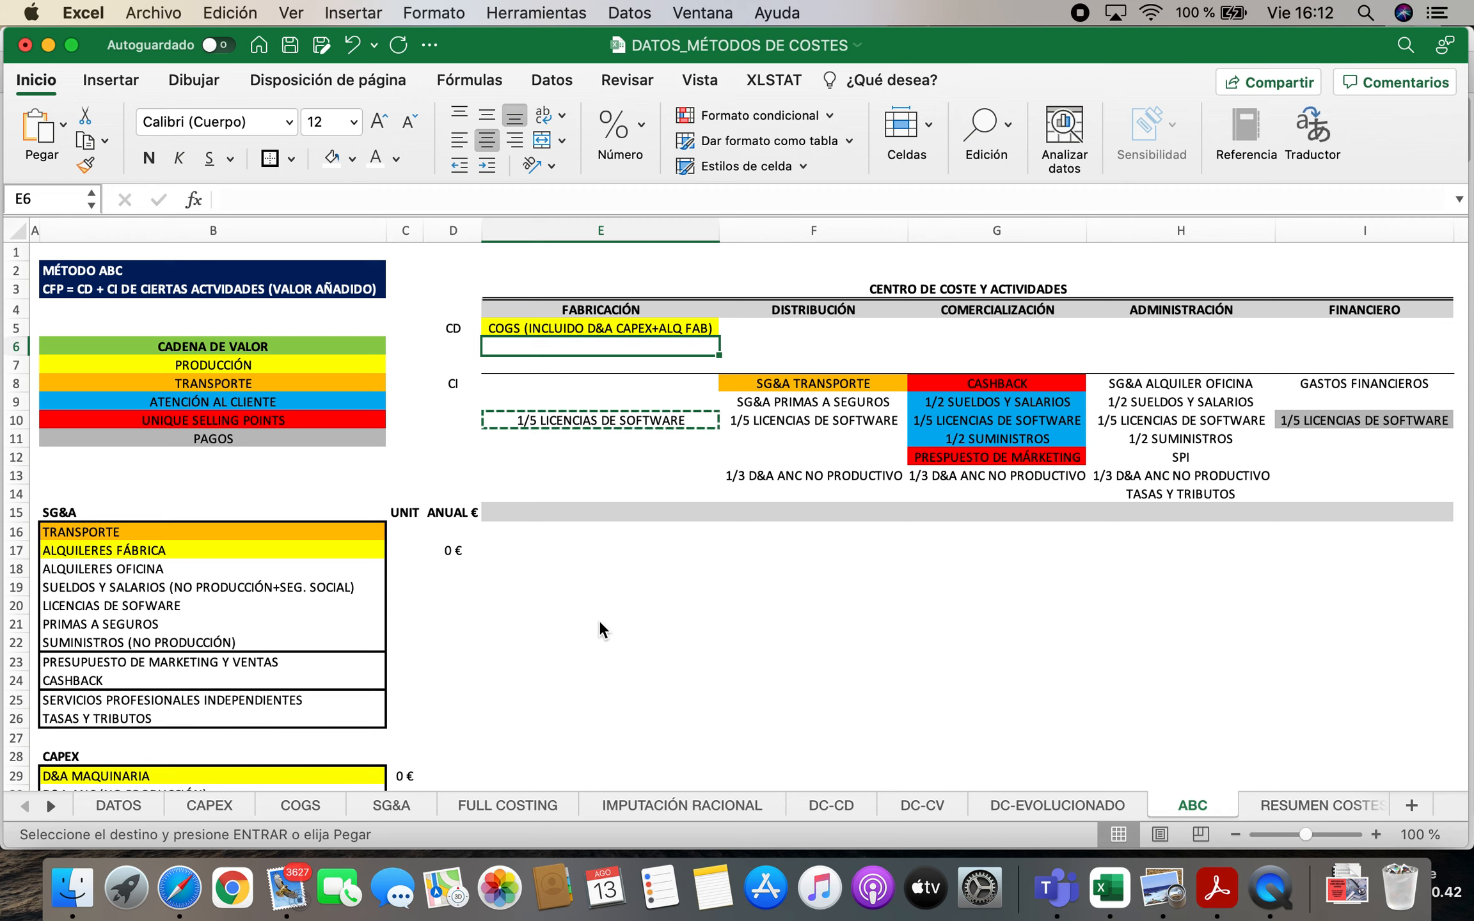
key("cmd+v")
key("Escape")
key("Down")
key("Down")
key("Down")
key("Down")
key("Delete")
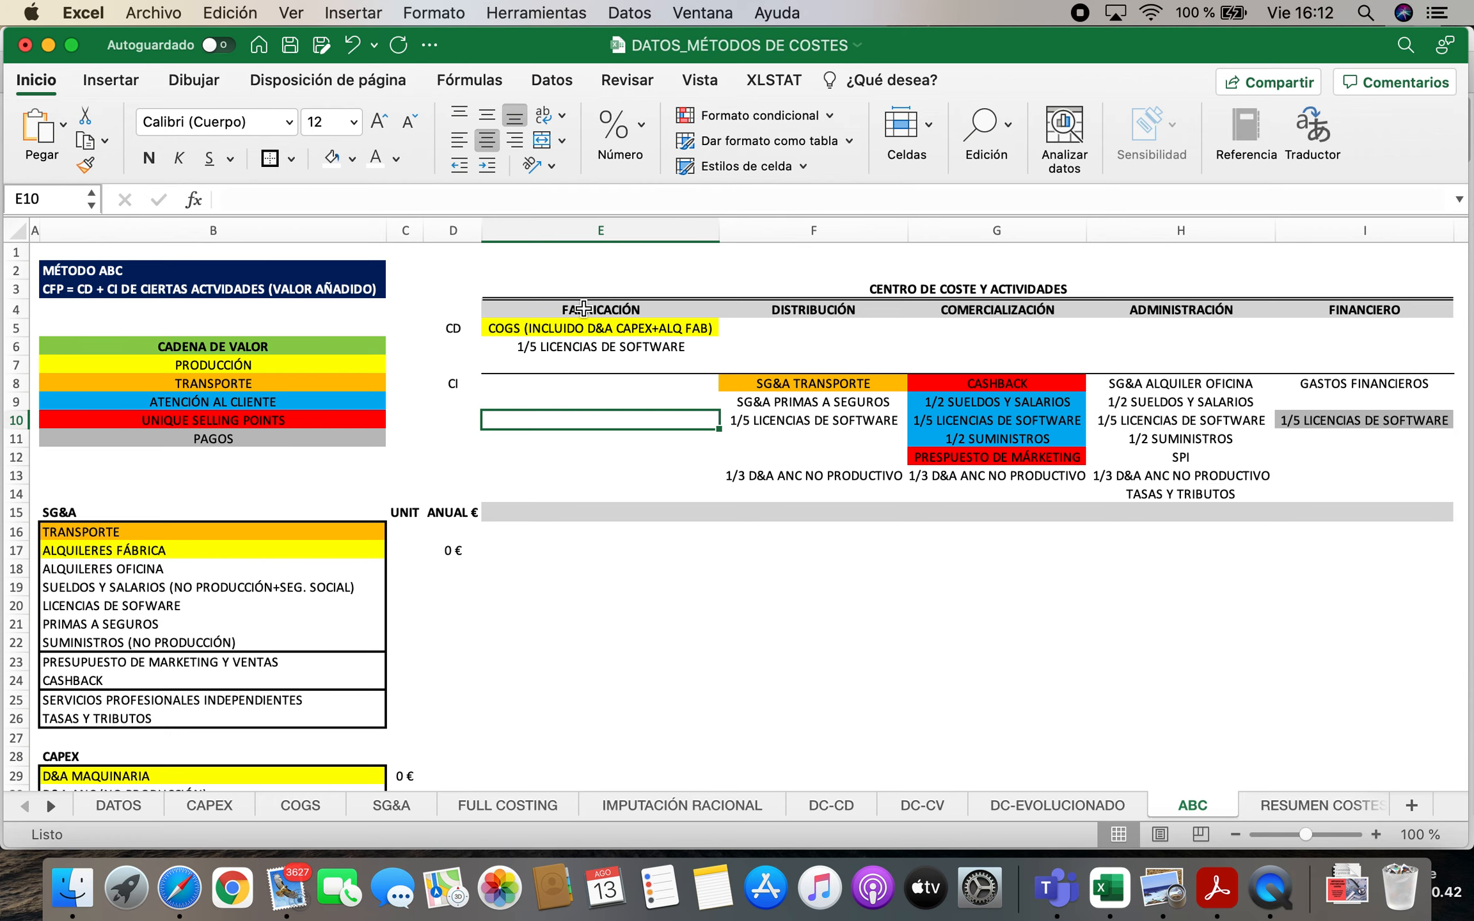
Insert a blank row above ALQUILER FÁBRICA (SG&A) in the COGS list
scroll(404, 666, "down", 5)
scroll(394, 668, "down", 4)
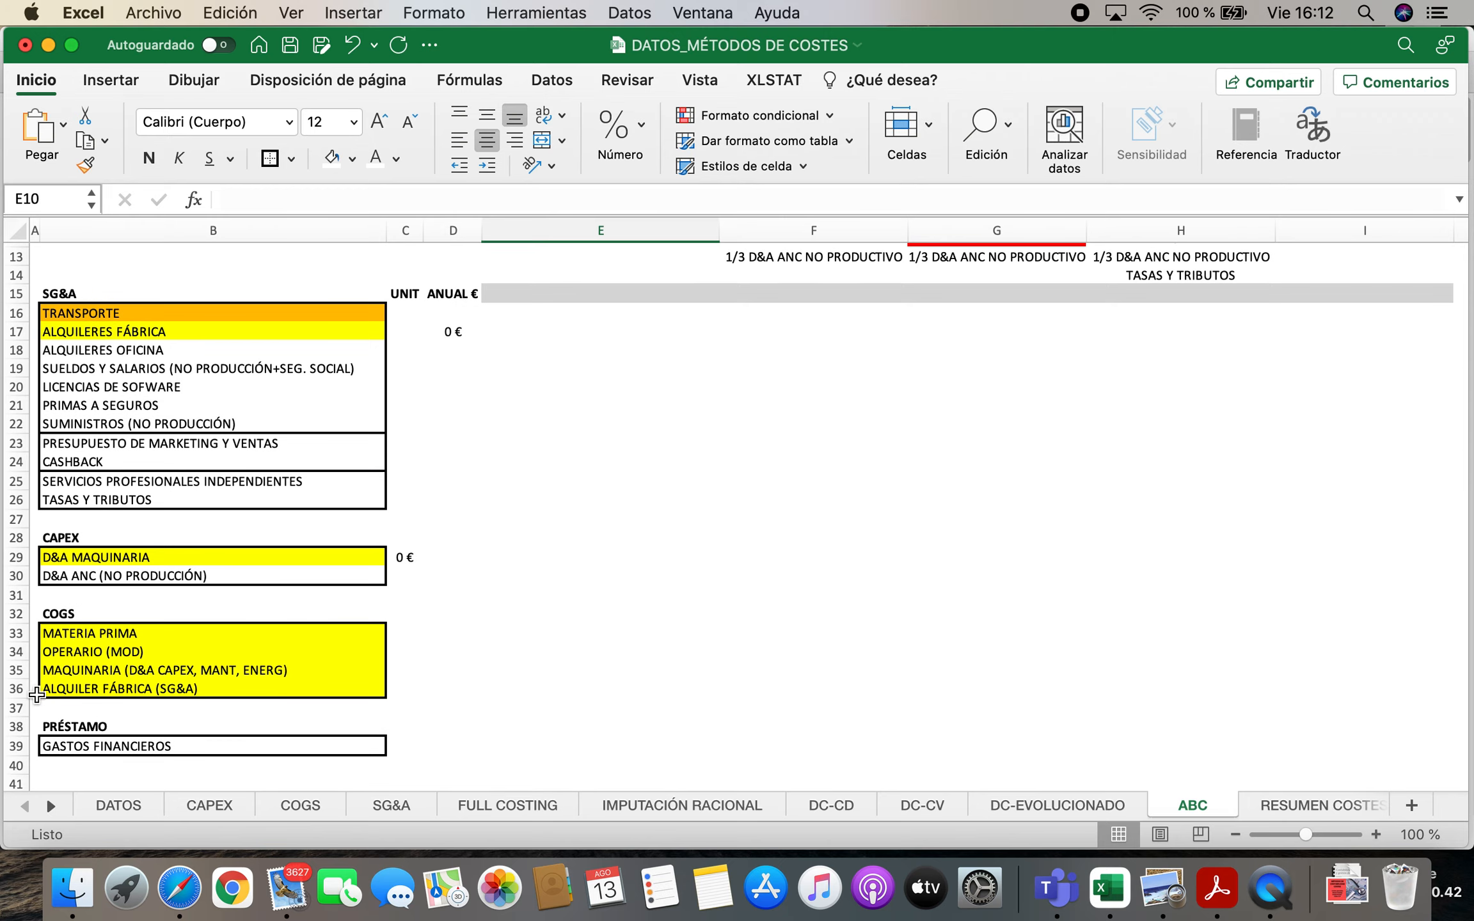
left_click(20, 688)
right_click(20, 688)
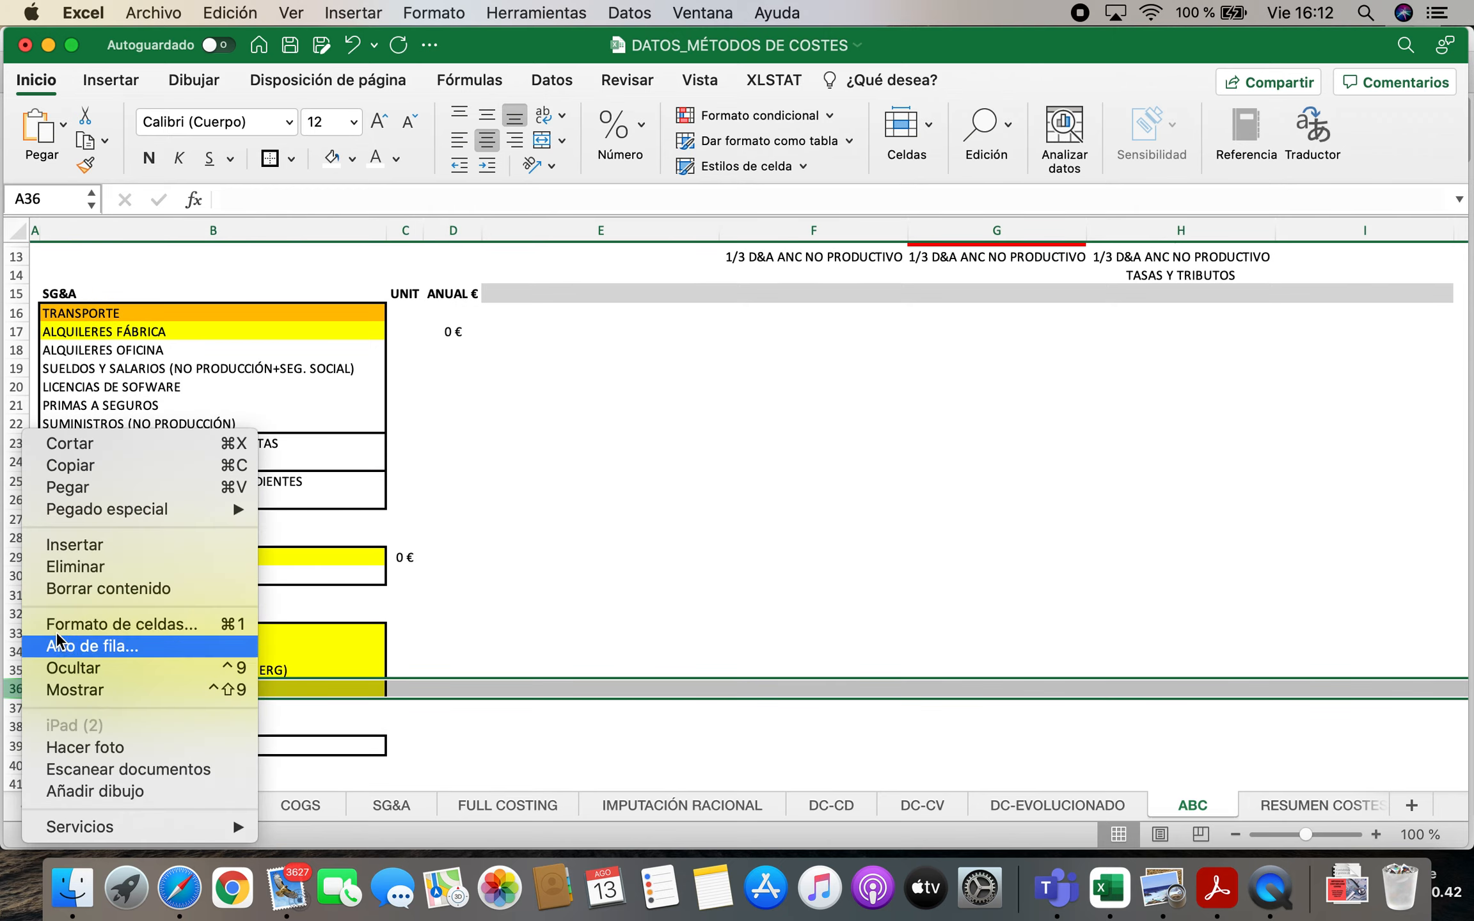
left_click(71, 543)
Copy the 1/5 LICENCIAS DE SOFTWARE entry from E6 into the blank COGS row at B36
scroll(559, 663, "up", 1)
scroll(558, 664, "up", 5)
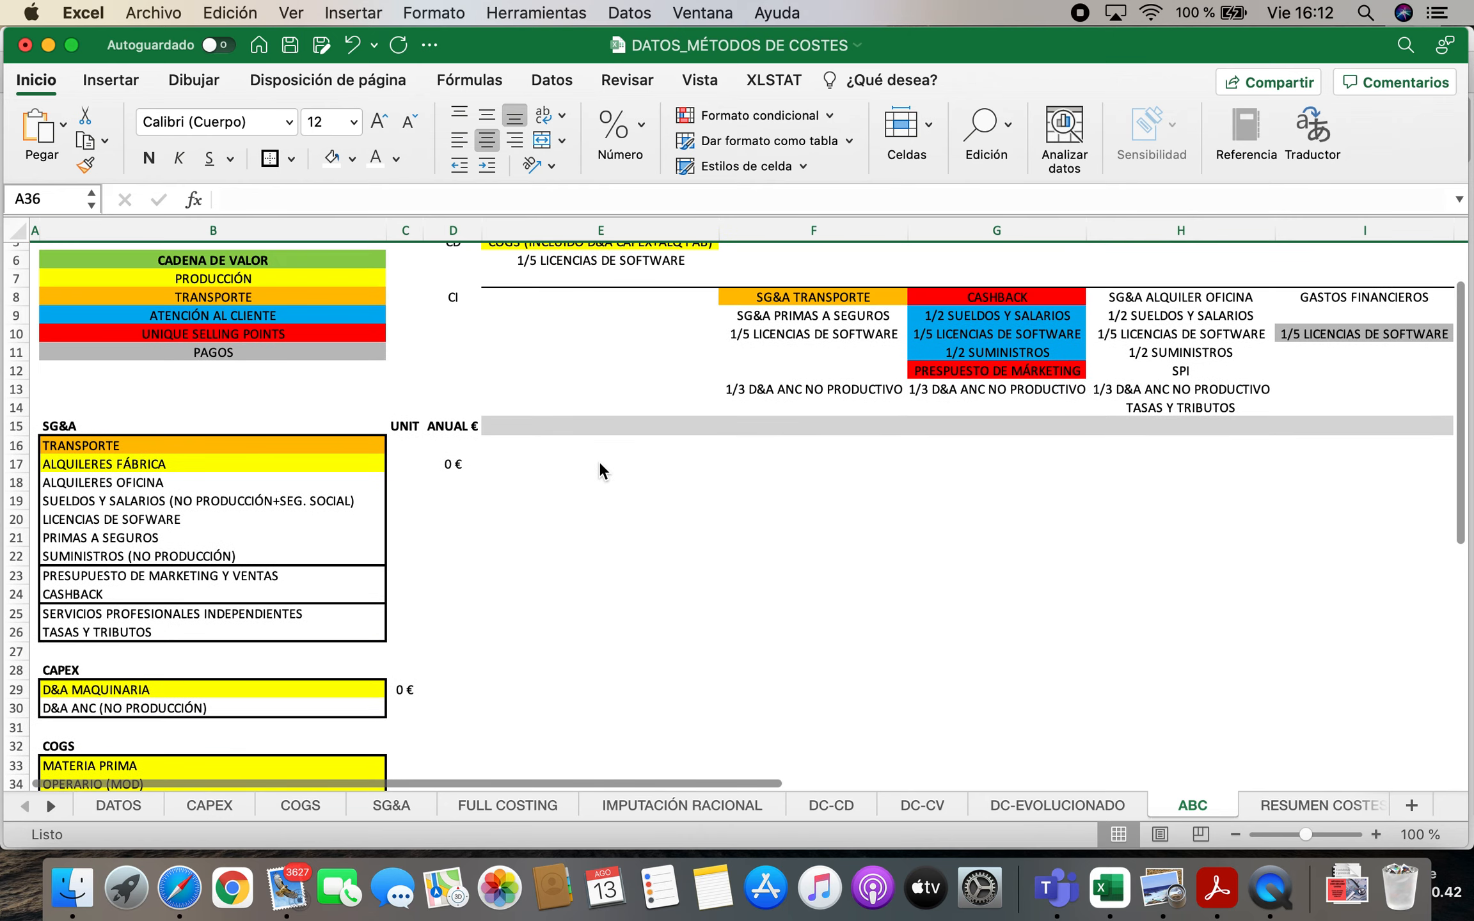
left_click(594, 310)
key("super+c")
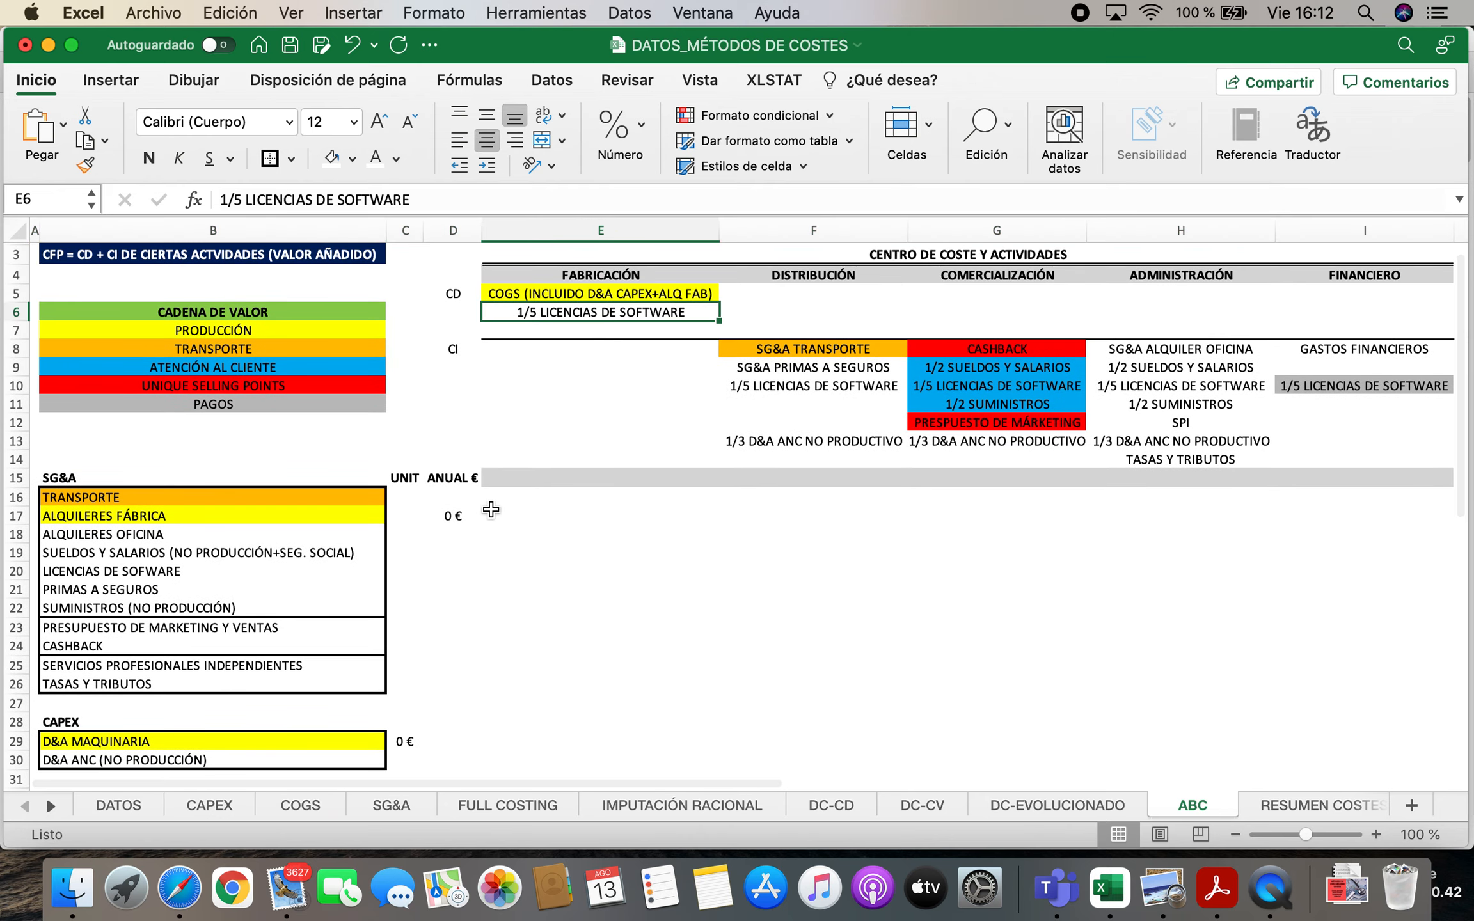
scroll(397, 646, "down", 5)
left_click(134, 700)
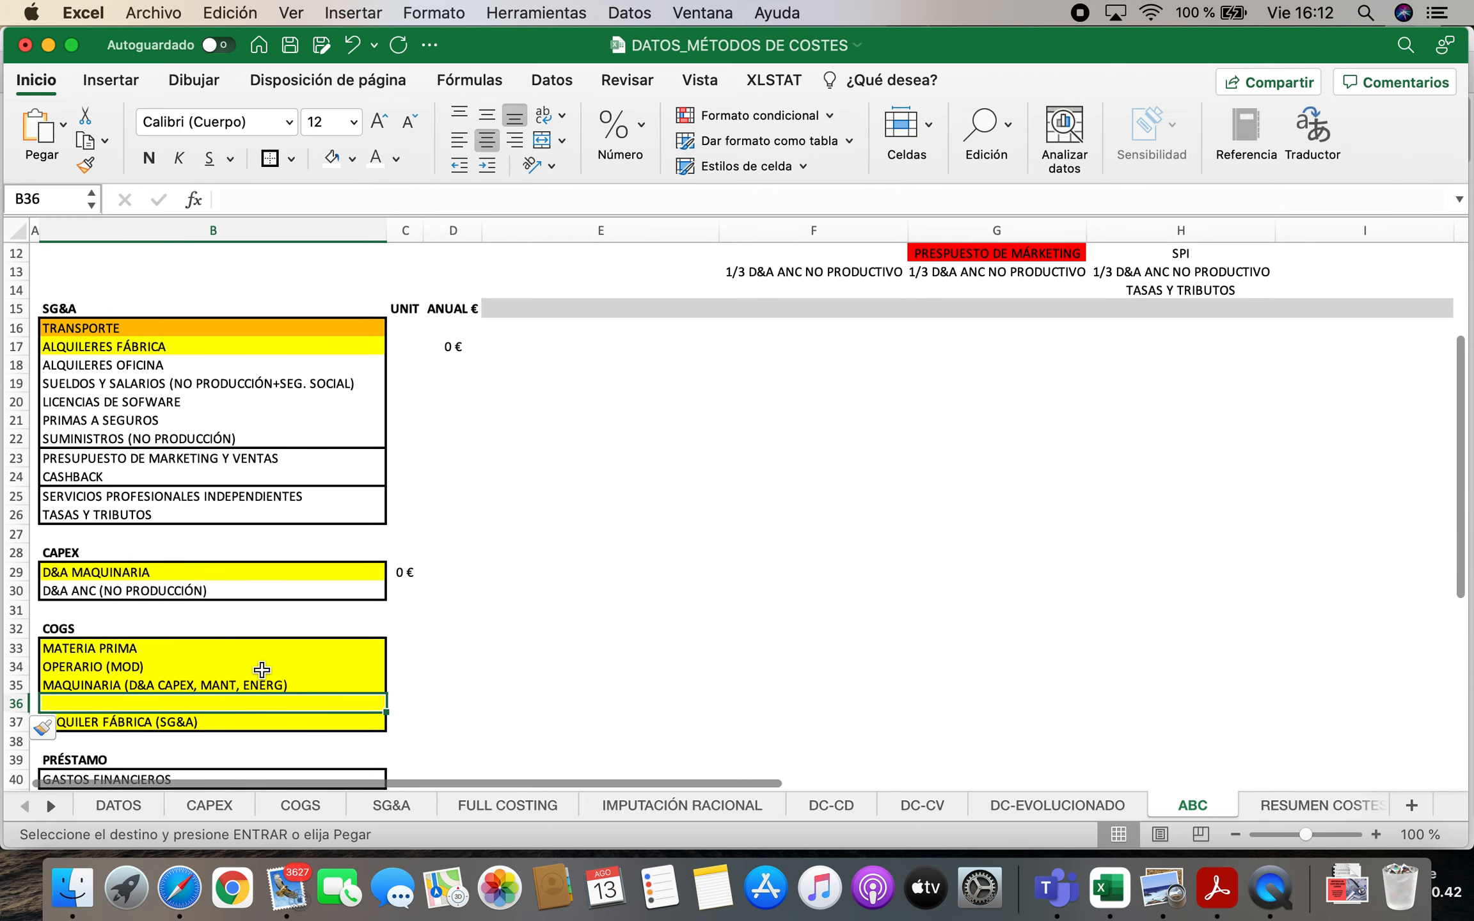
key("super+v")
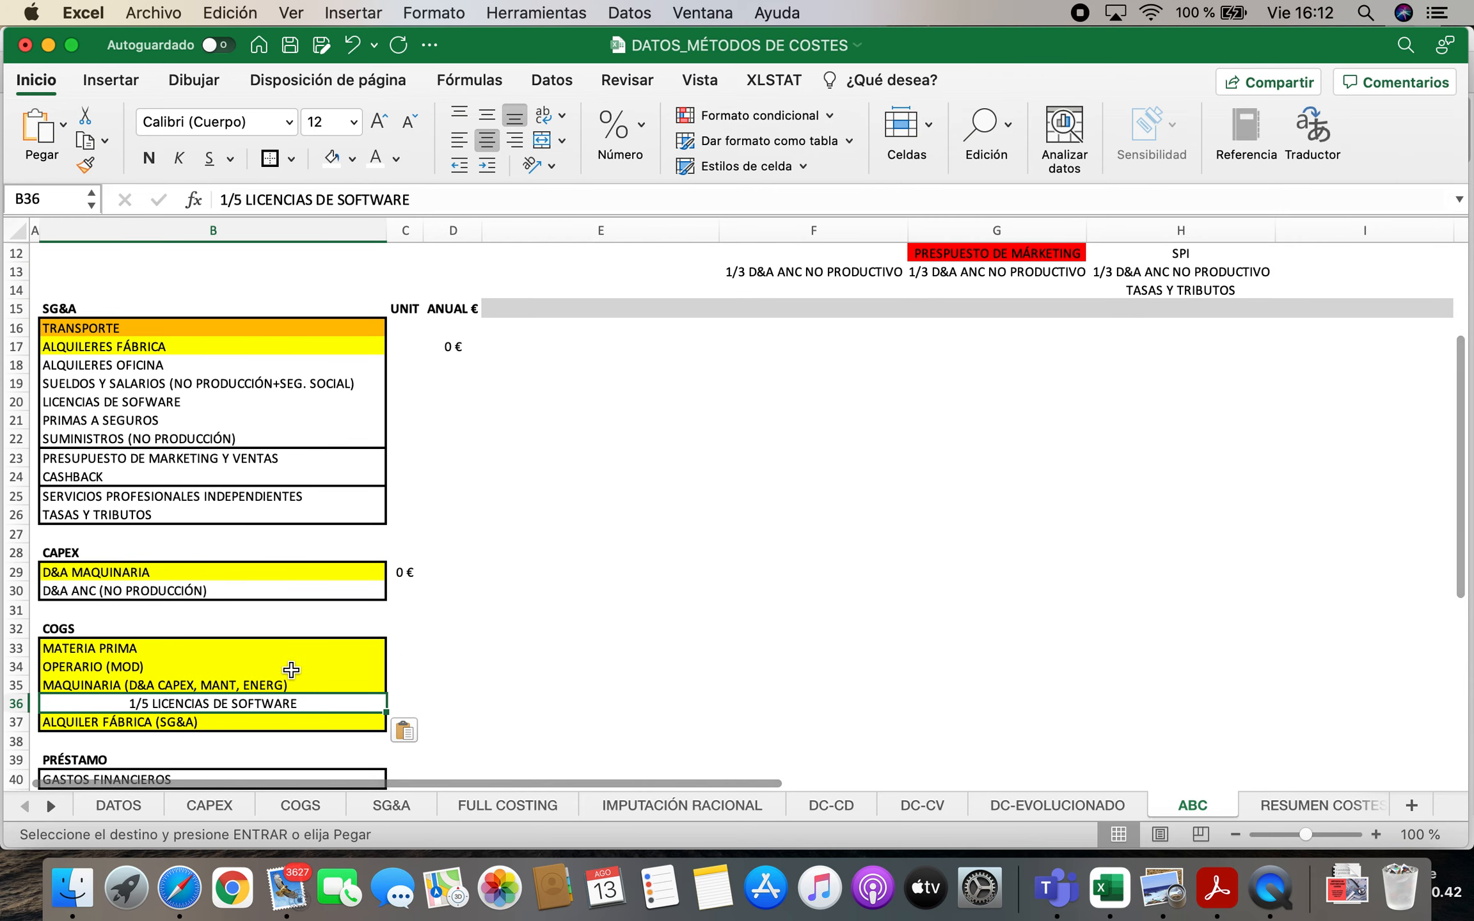
Fill the software licences cell B36 with yellow and left-align its text
left_click(353, 158)
left_click(400, 419)
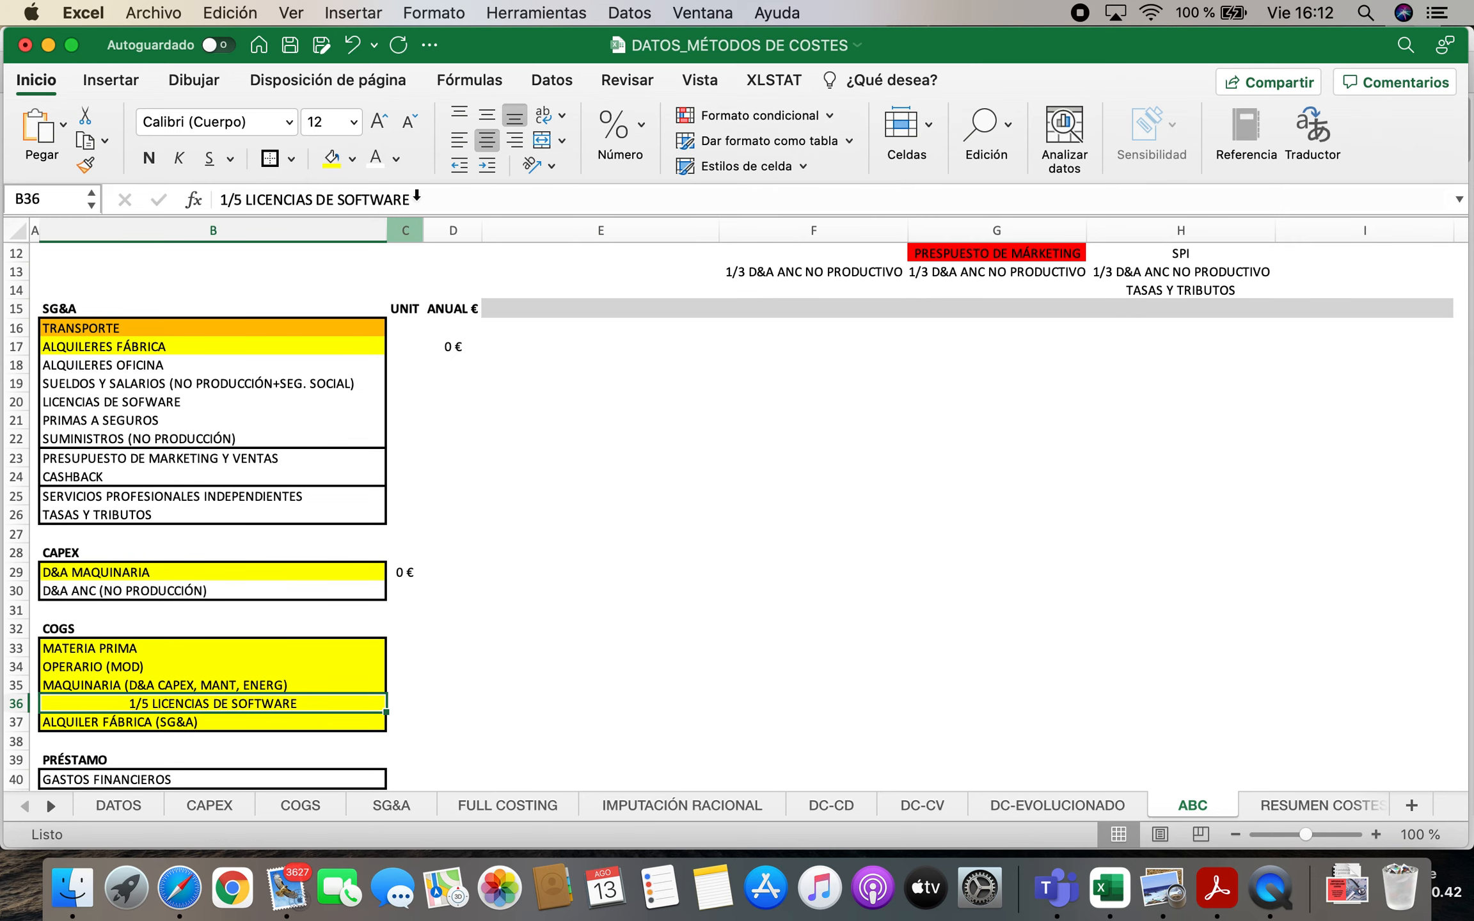
left_click(458, 139)
left_click(470, 539)
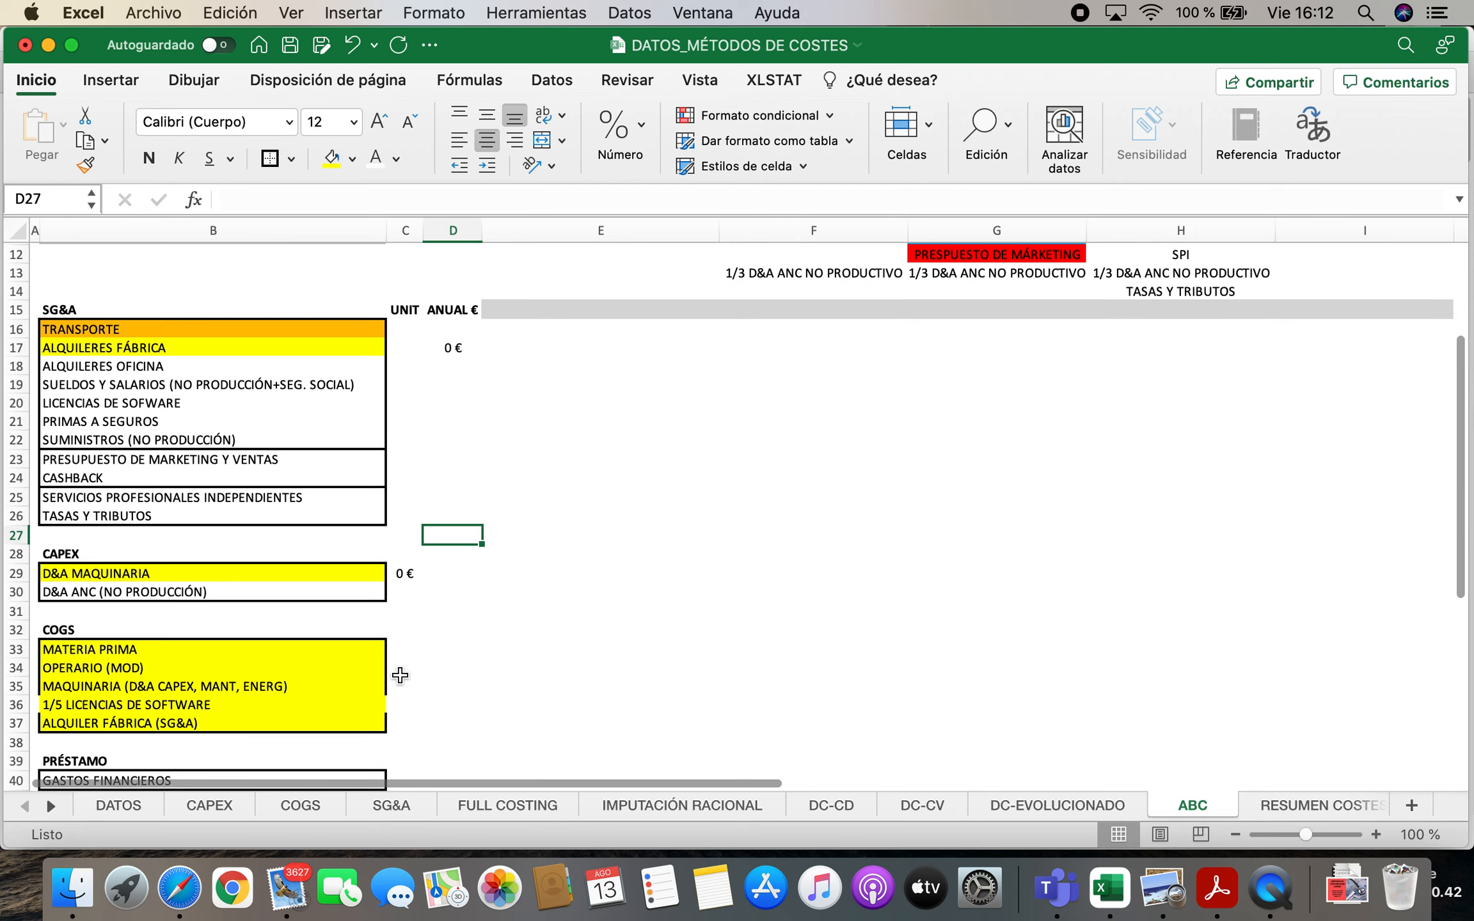
Review the five COGS items and delete the separate 1/5 LICENCIAS DE SOFTWARE entry from E6 under FABRICACIÓN
left_click(62, 649)
left_click_drag(199, 668, 199, 723)
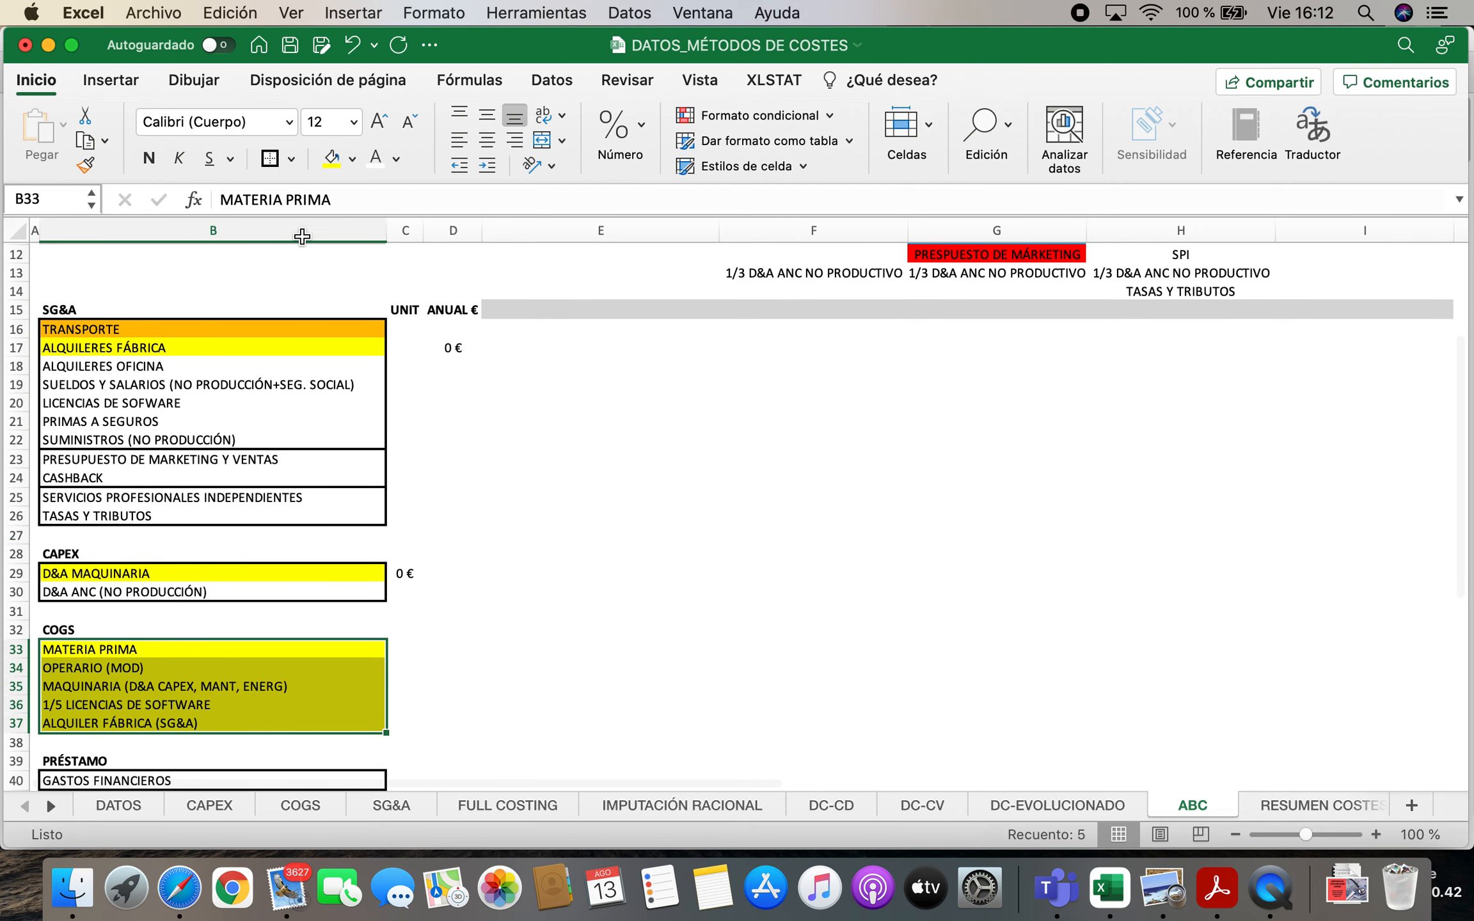
scroll(670, 601, "up", 4)
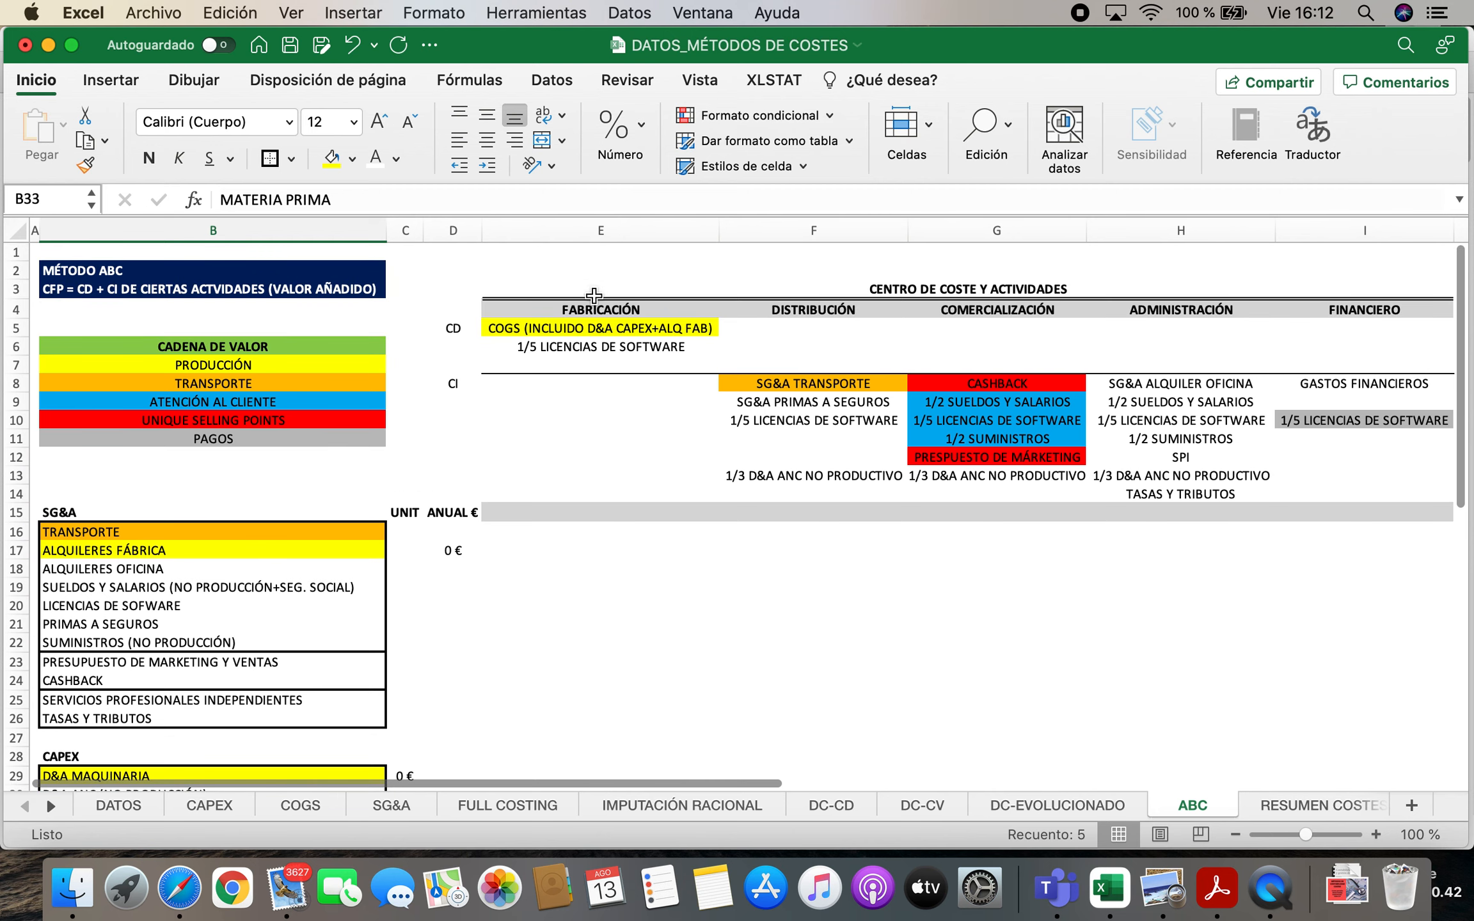
left_click(583, 344)
key("Delete")
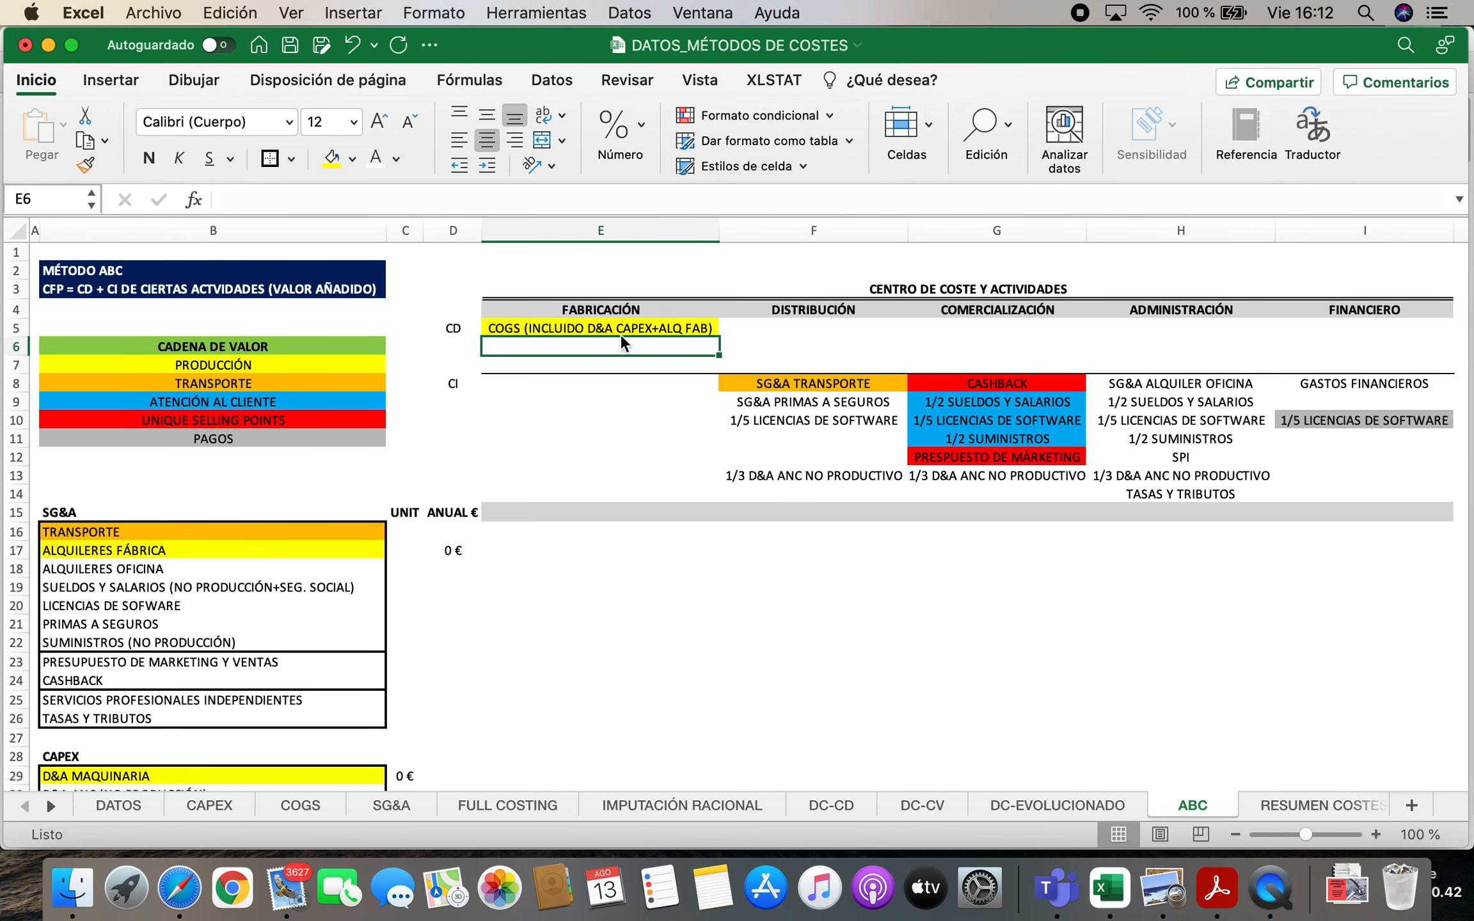
Change the label in E5 to "COGS (INCLUIDO D&A CAPEX+ALQ FAB+1/5 LIC SOFT)" and widen column E to fit it
double_click(708, 328)
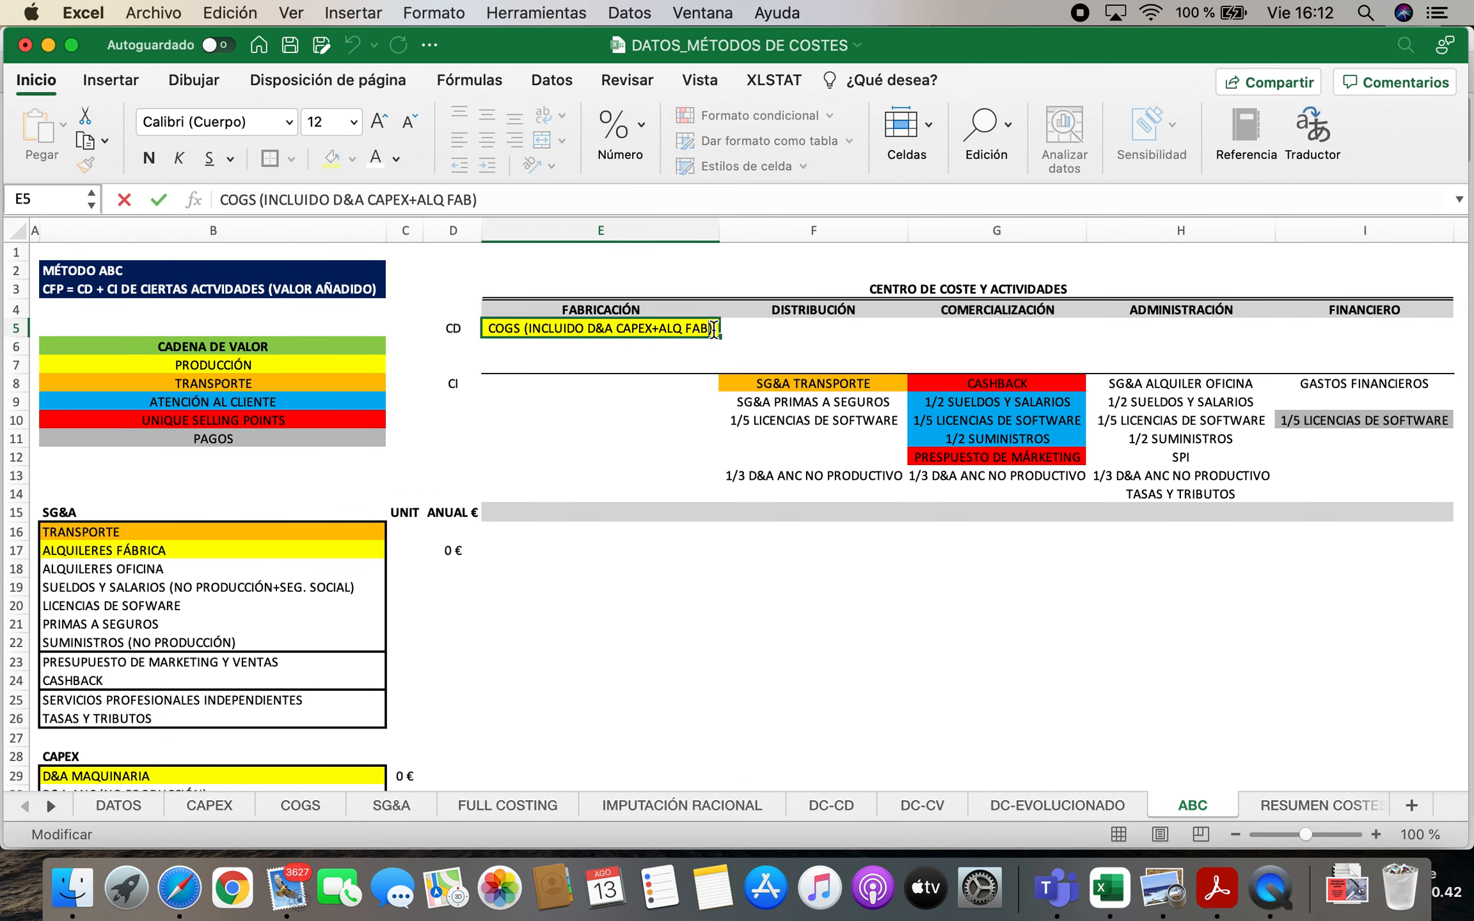
type("+1/5 LIX")
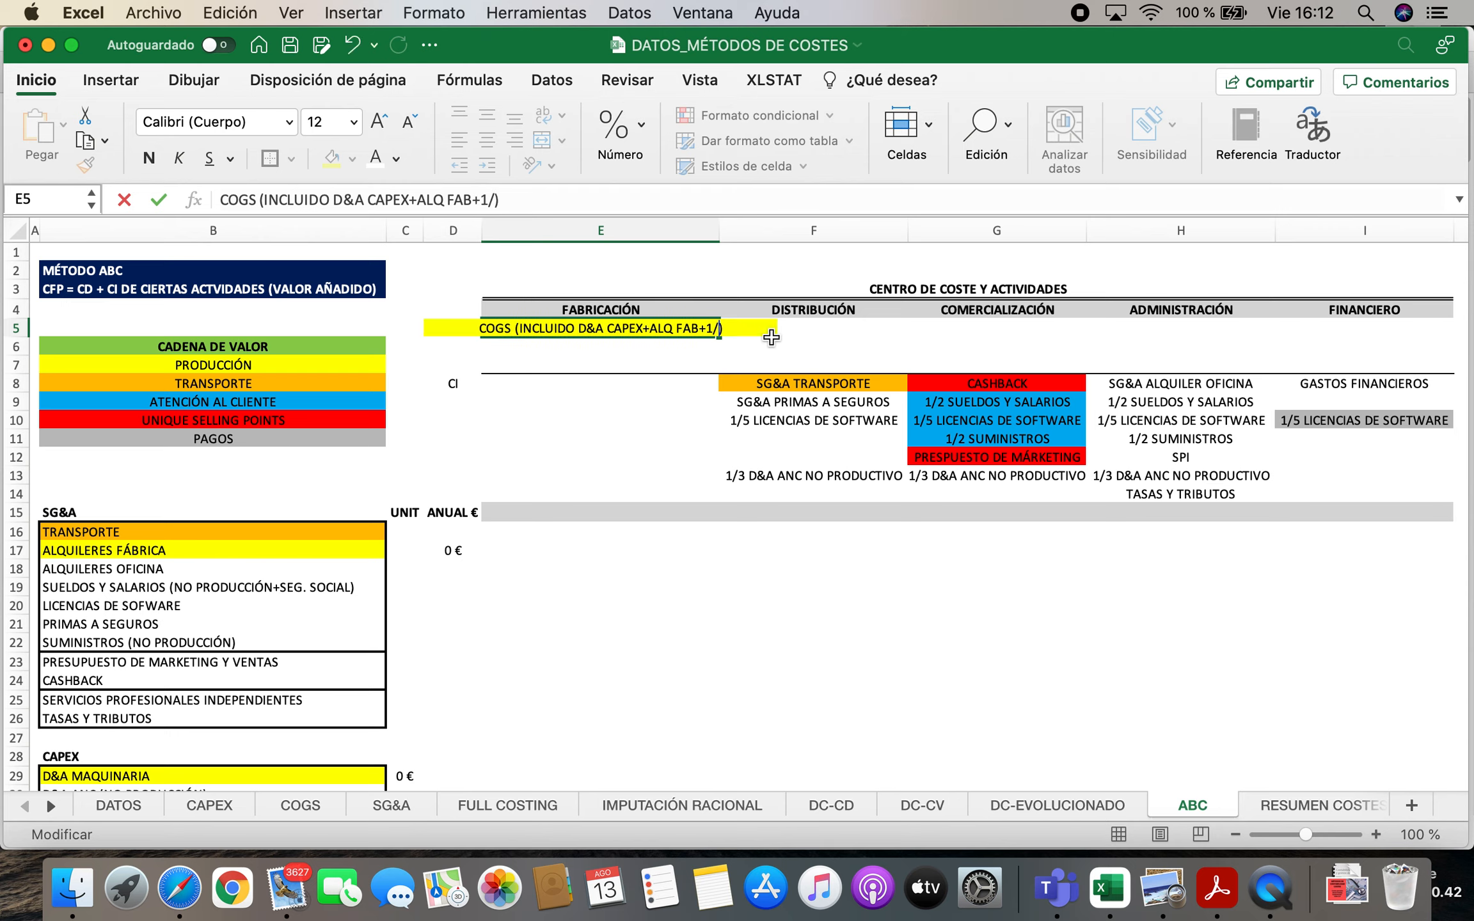
key("BackSpace")
type("C SOFT")
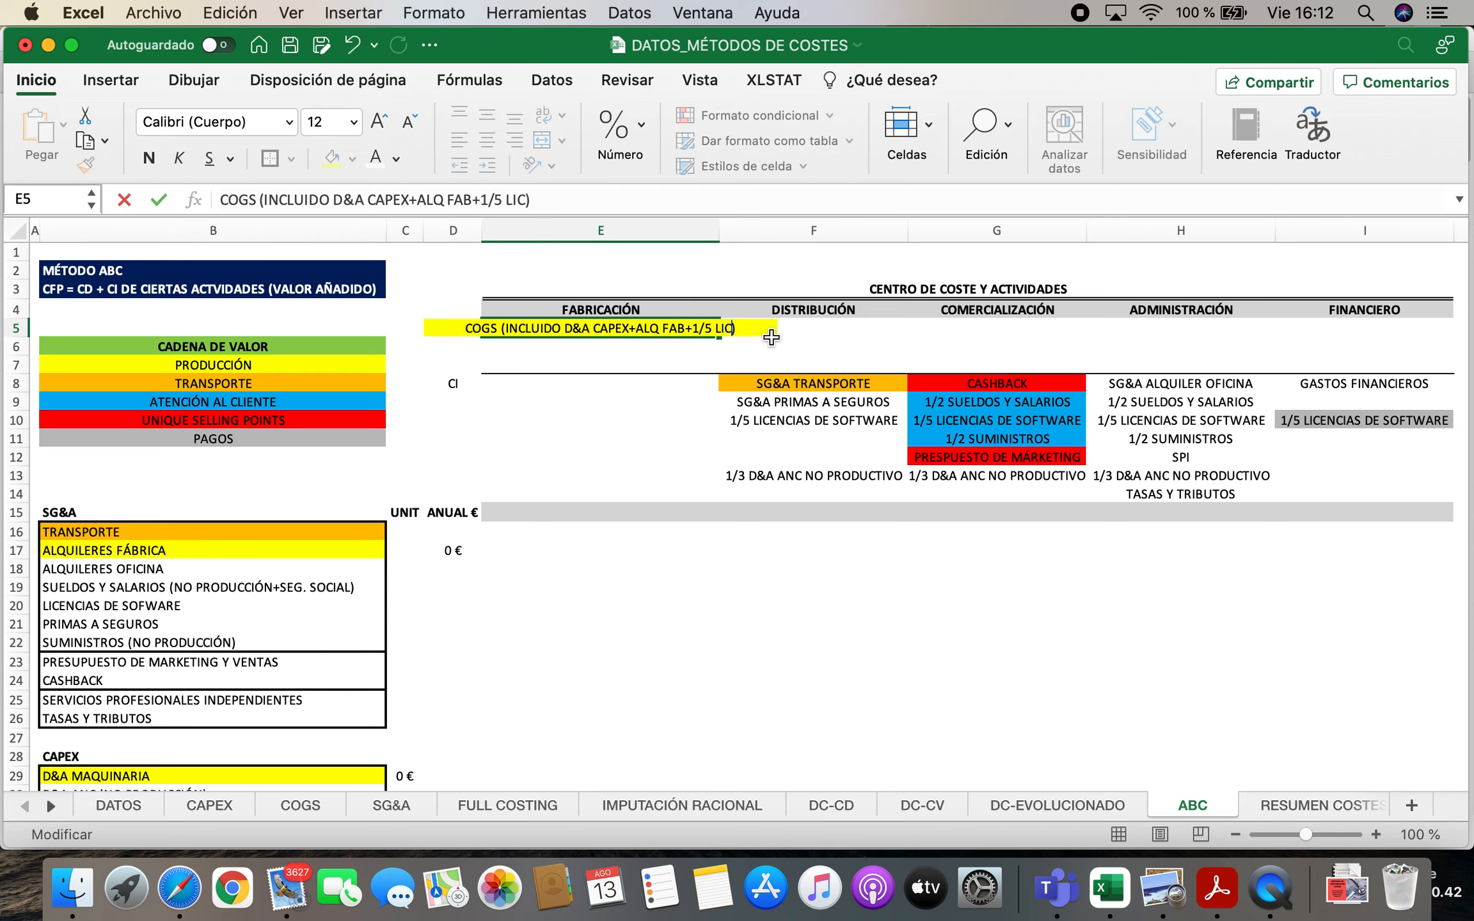
key("Return")
left_click_drag(720, 230, 801, 230)
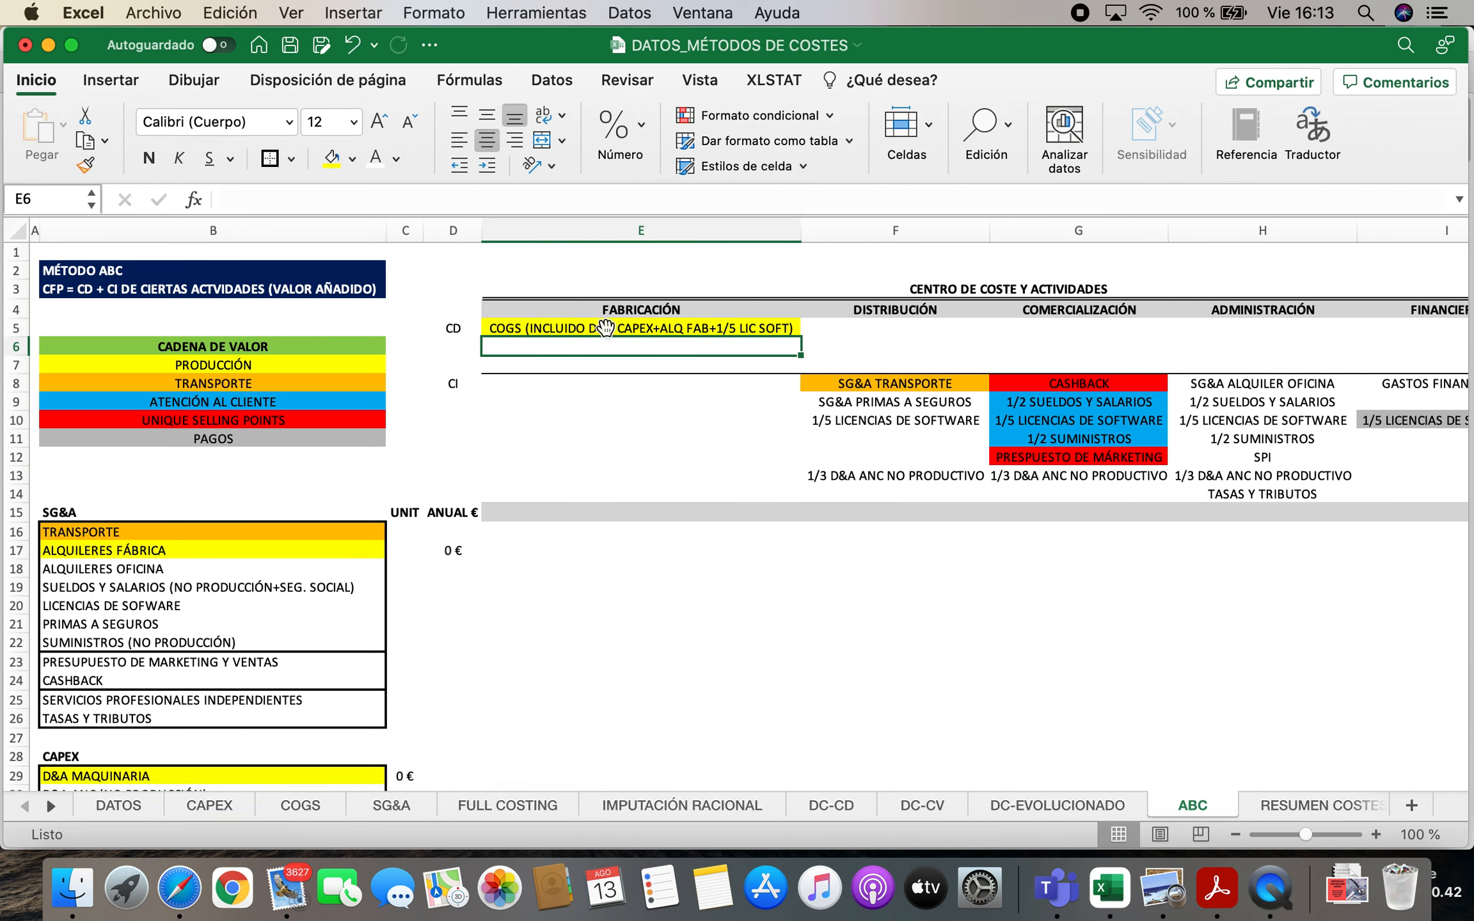
left_click(649, 327)
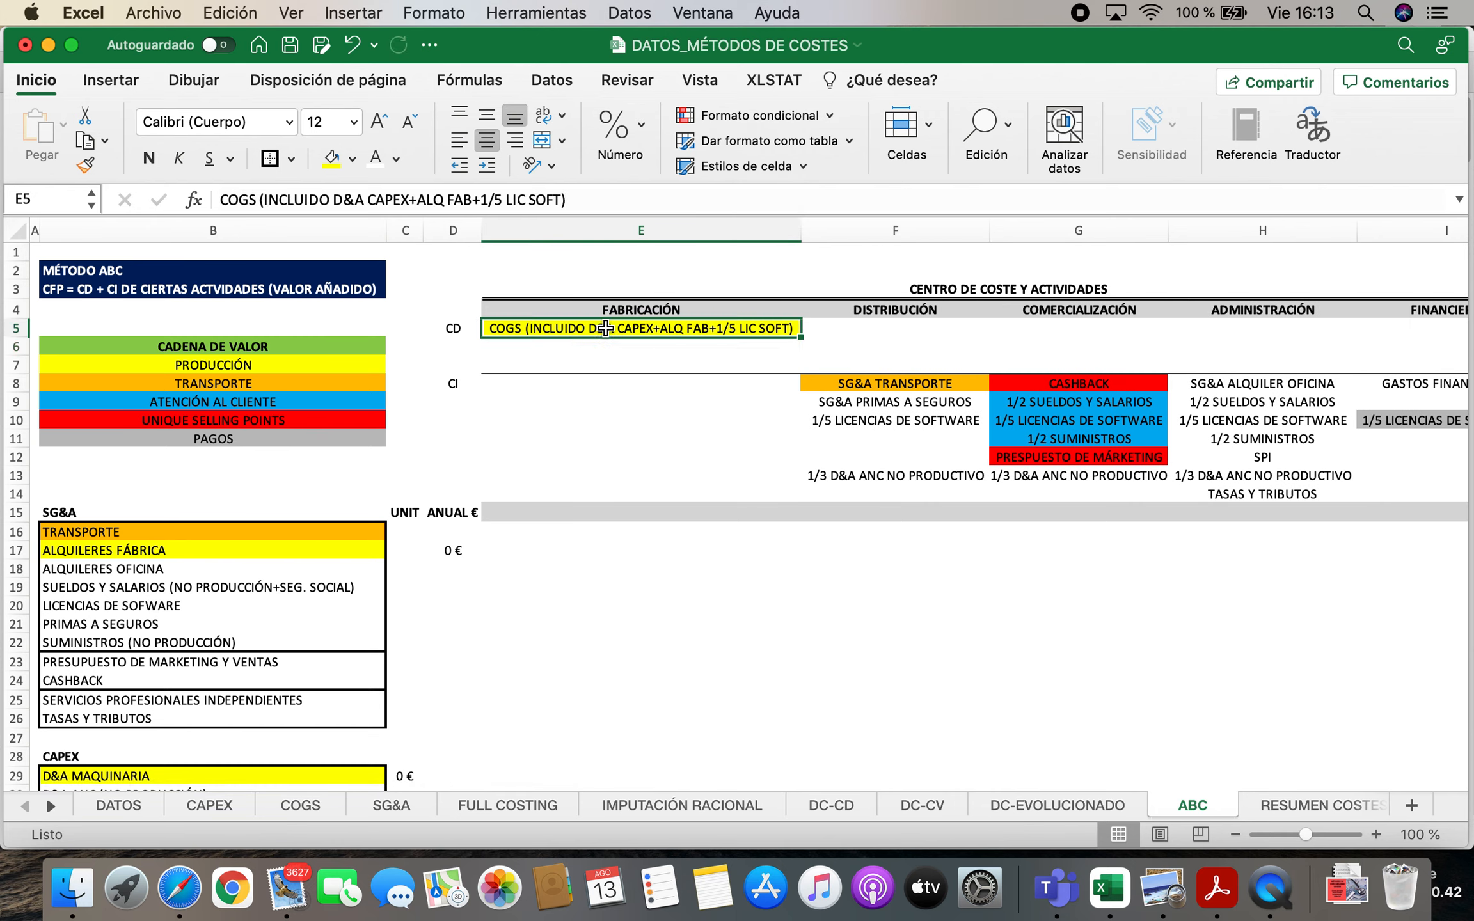
Review the ABC formula in B3, the COGS entry in E5, and the transport and customer-service costs against their value-chain categories
left_click(896, 384)
left_click(1107, 420)
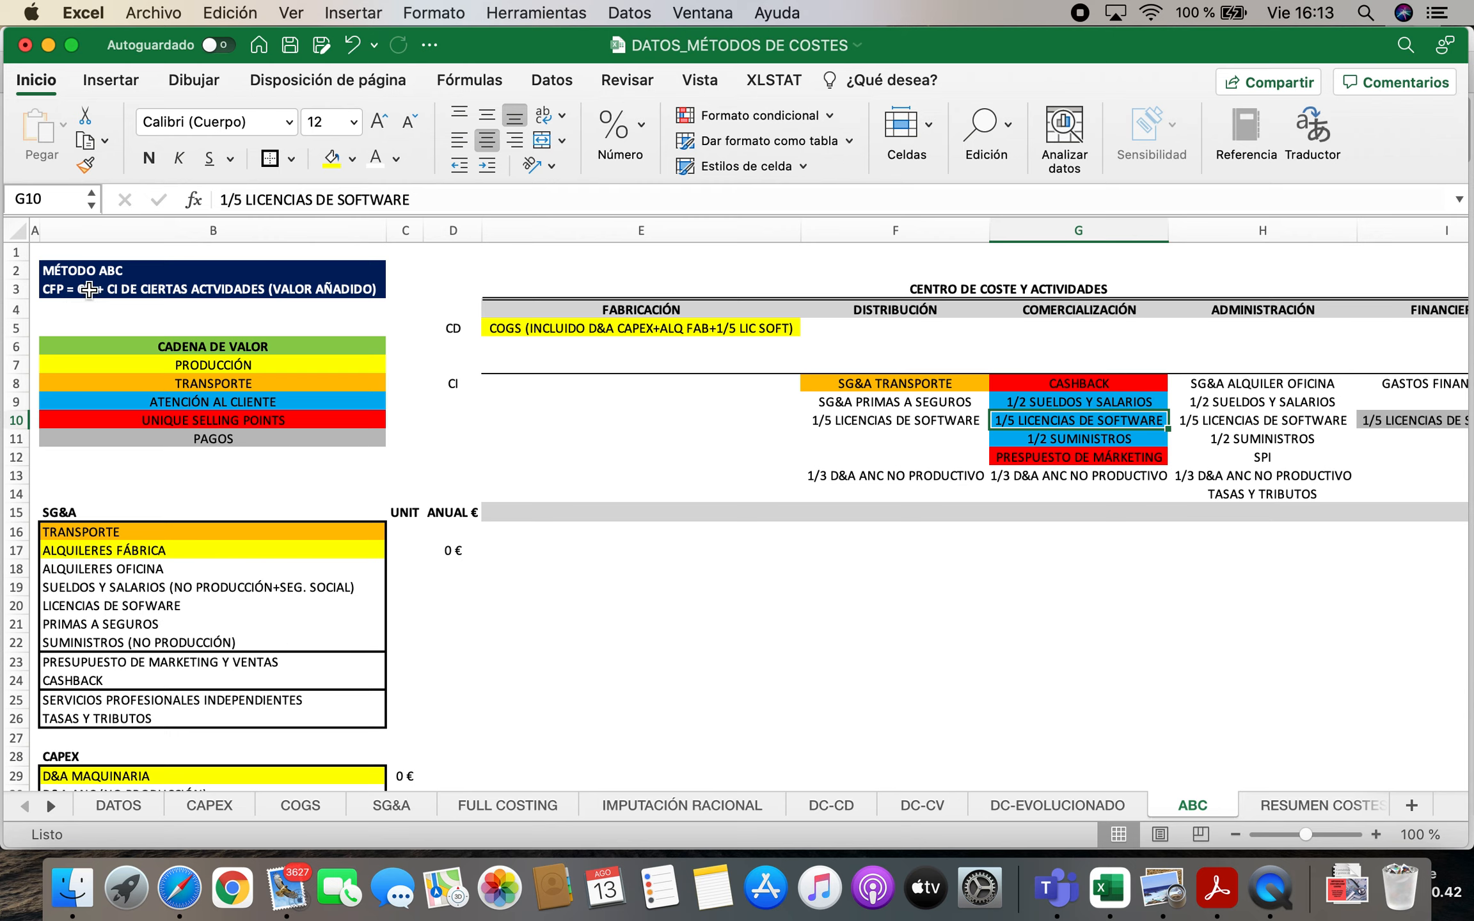
left_click(88, 292)
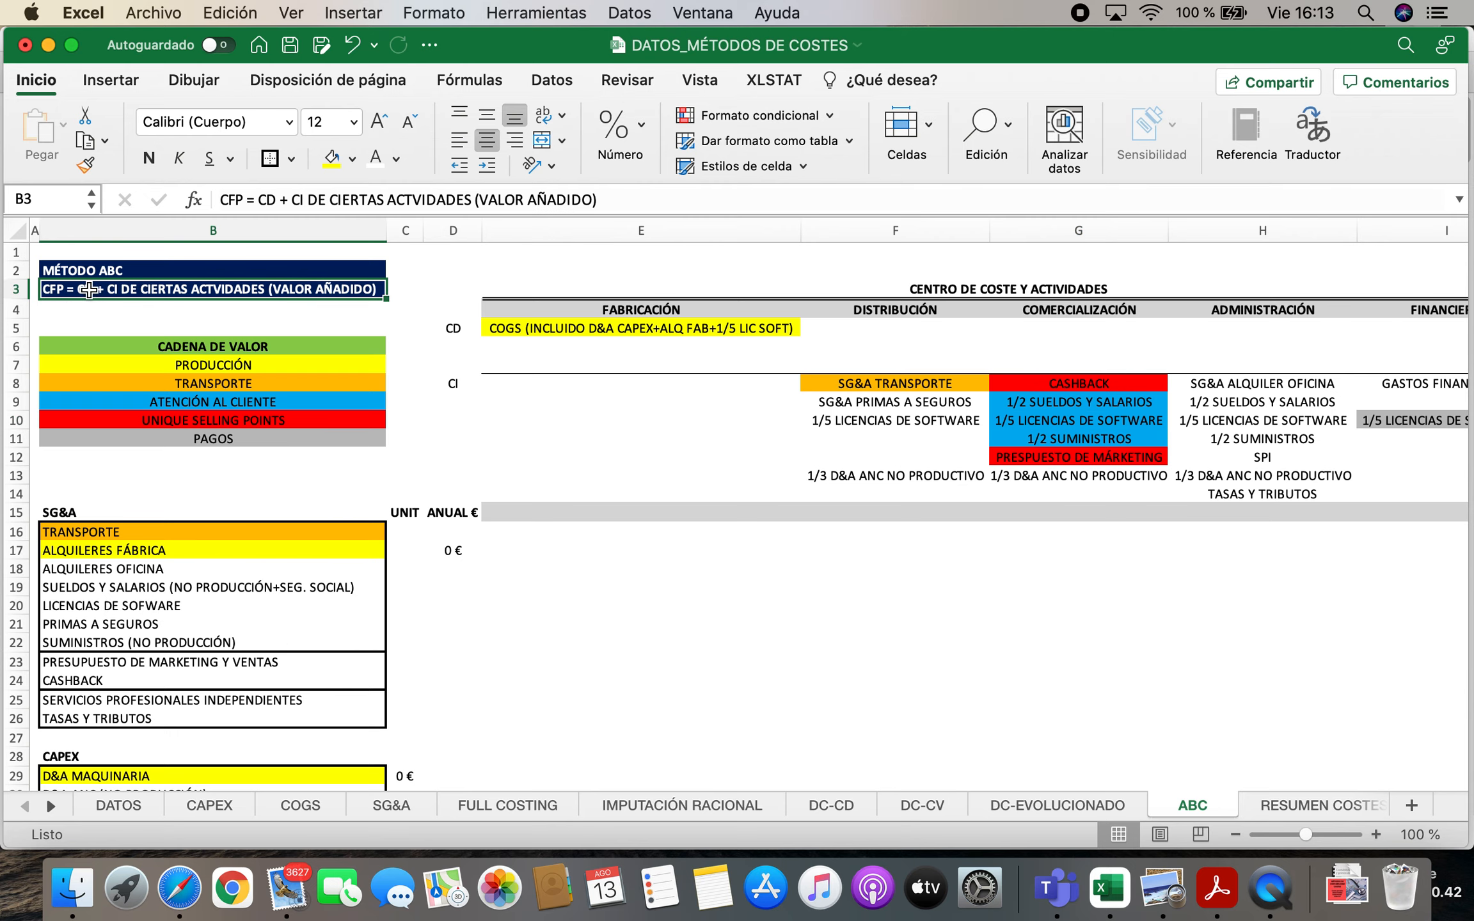
left_click(512, 328)
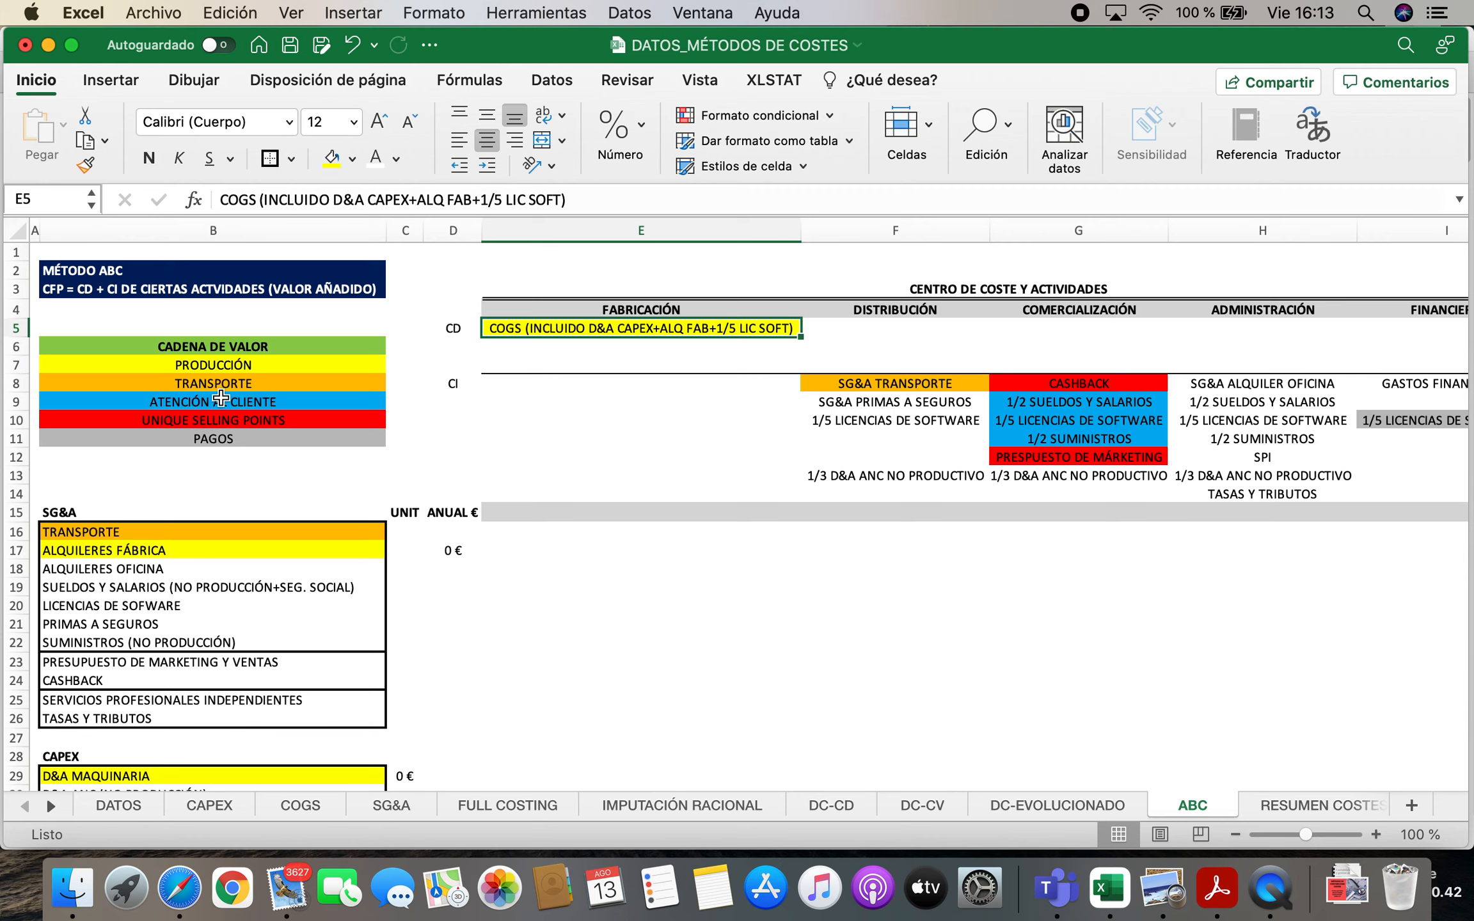
left_click(254, 384)
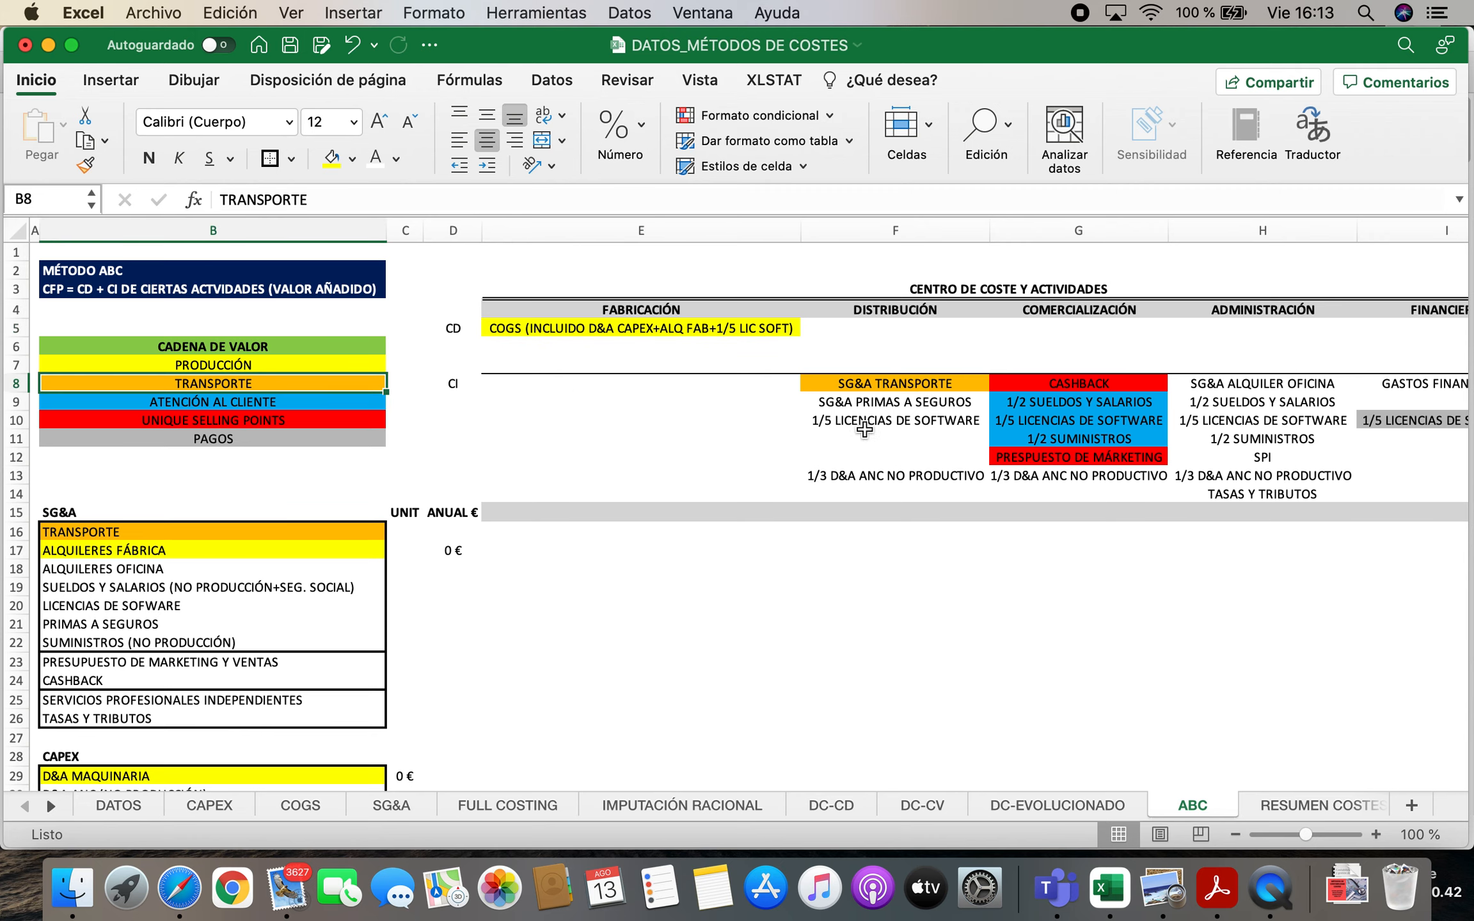
left_click(899, 387)
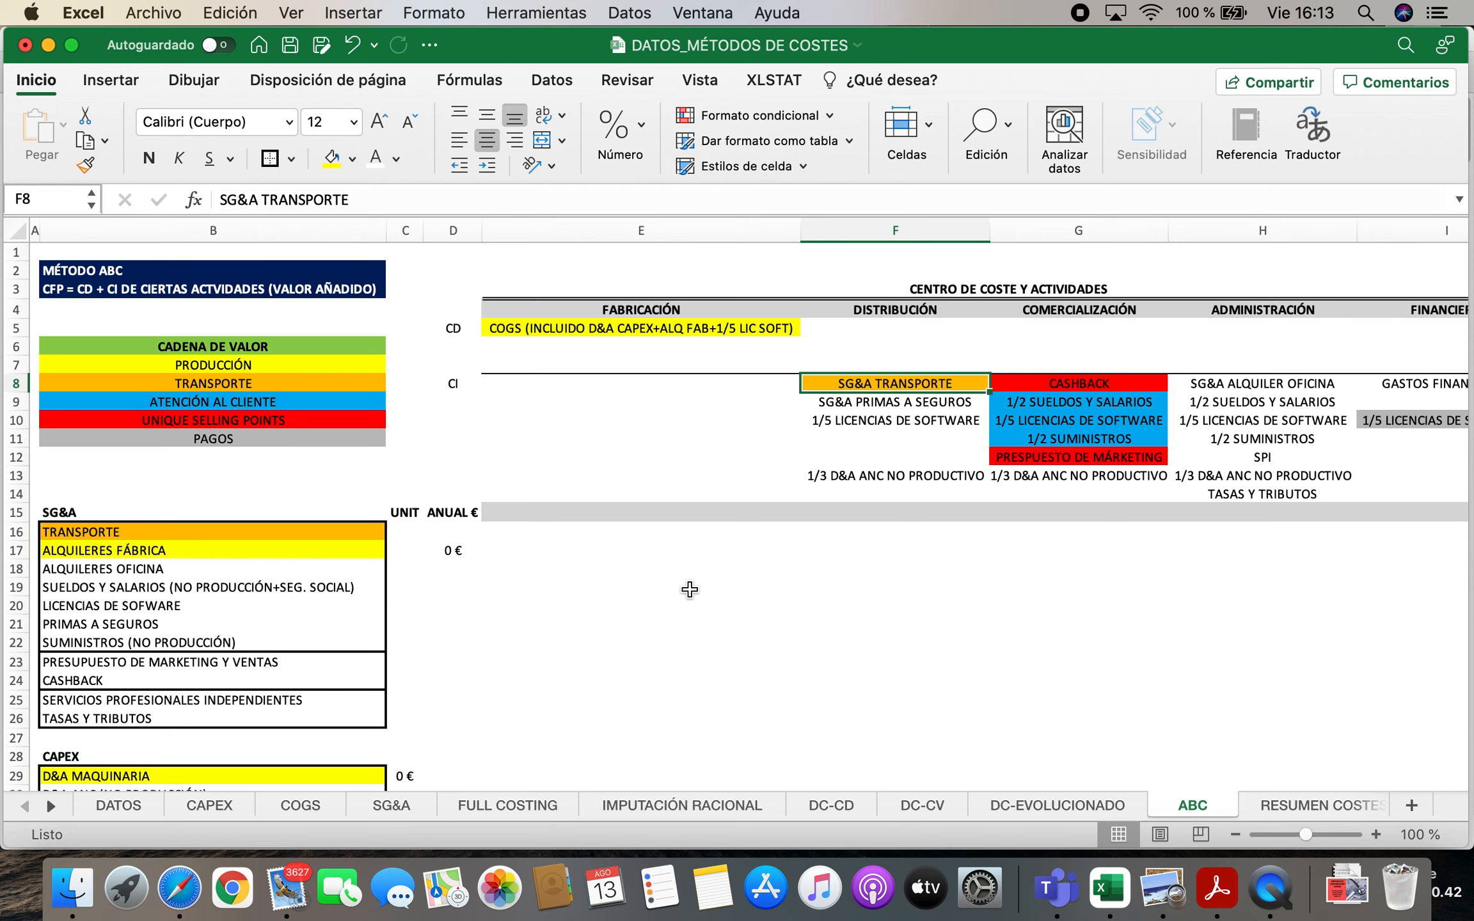
key("Left")
key("Left")
key("Left")
key("Left")
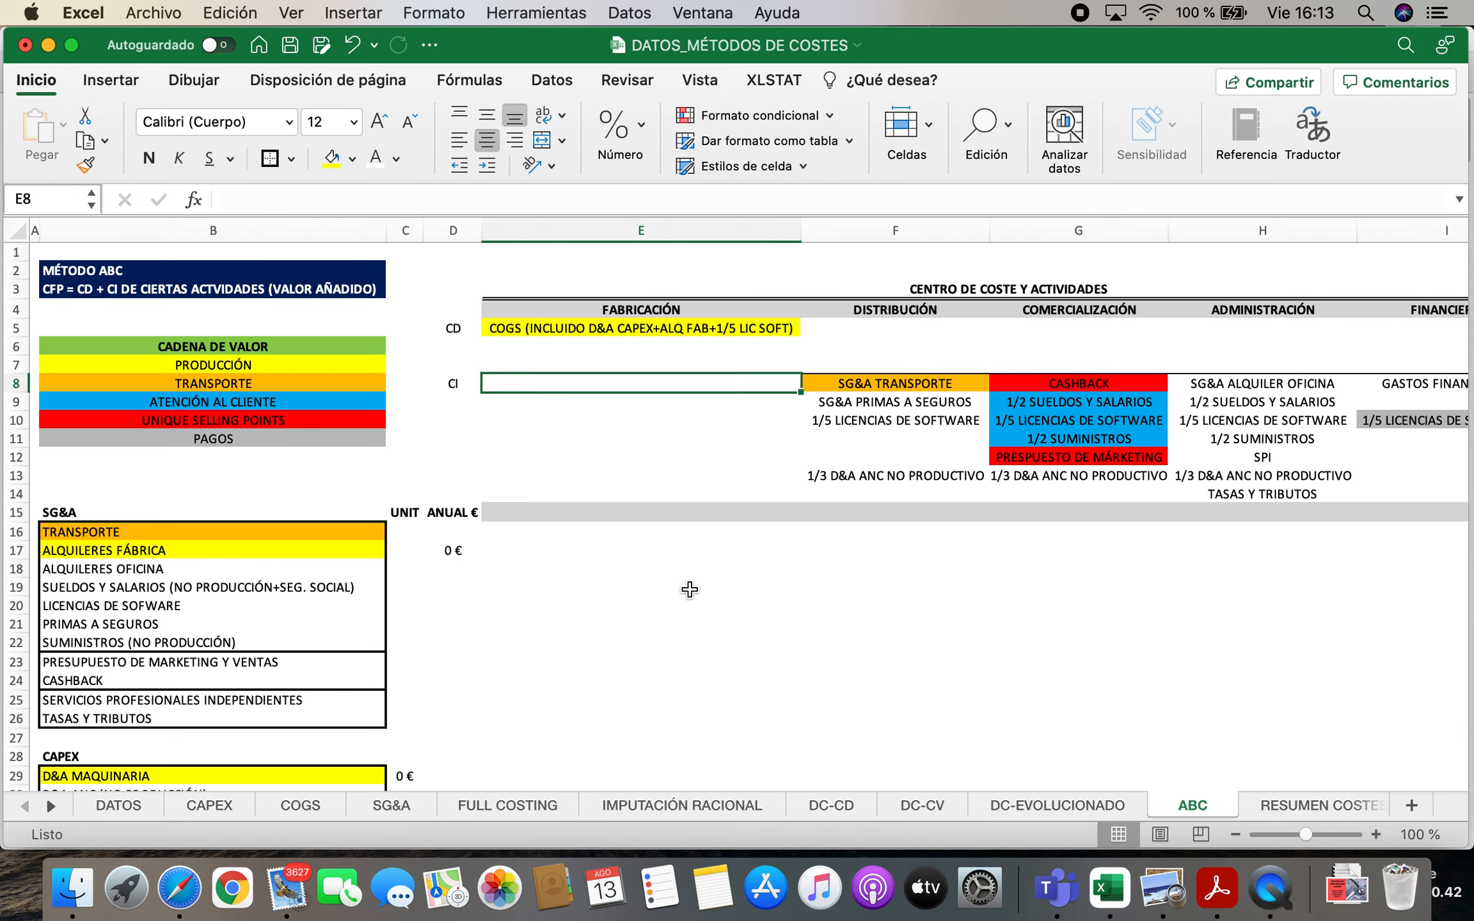
key("Down")
key("Right")
key("Right")
key("Right")
key("Right")
key("Right")
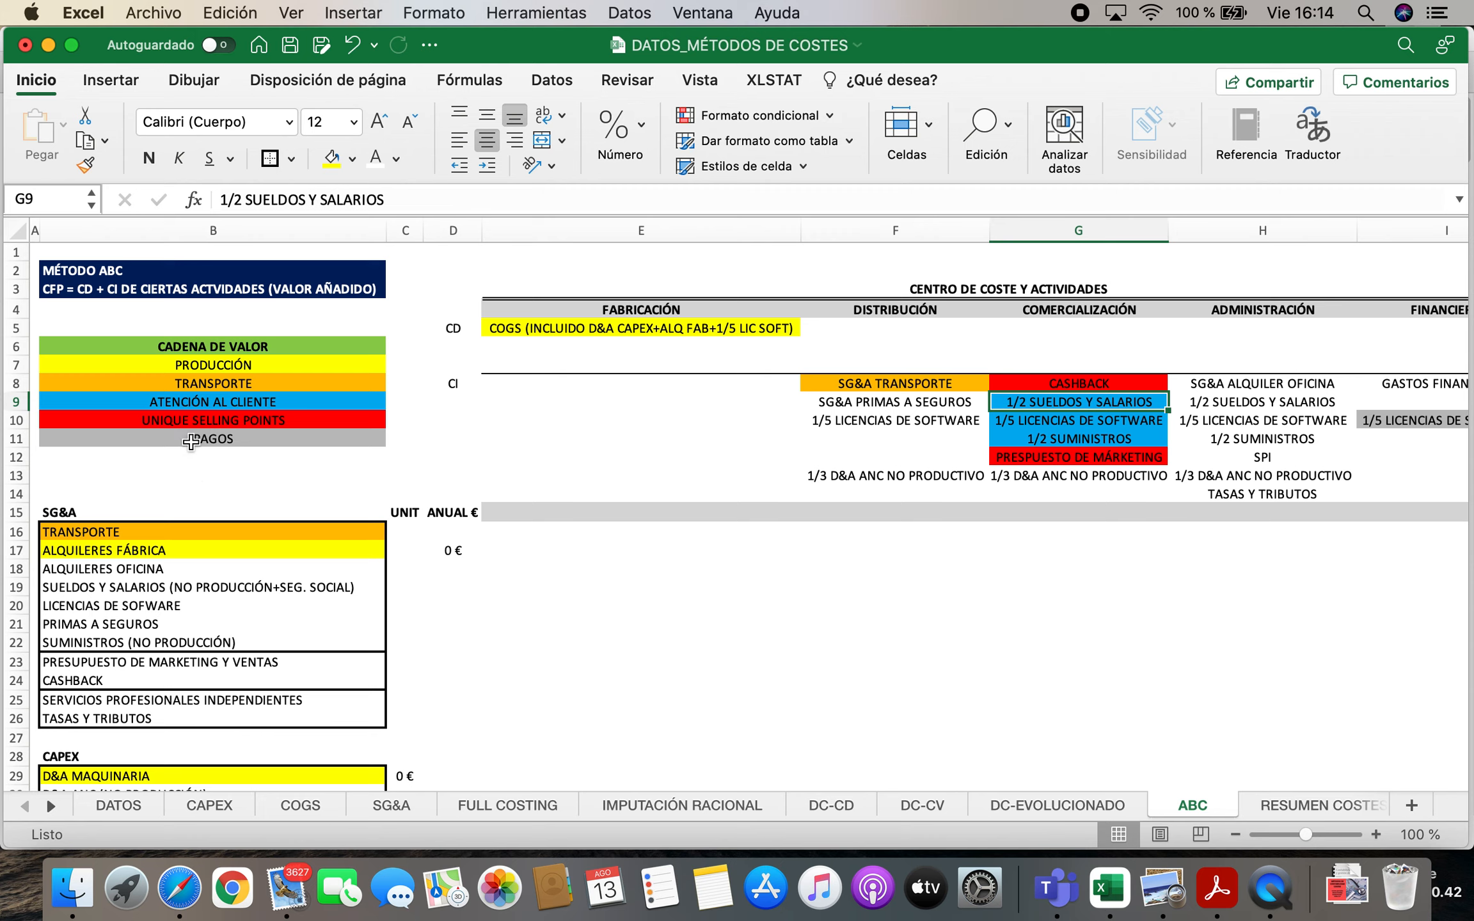
Extend the value-chain label in B10 to "UNIQUE SELLING POINTS (USP)"
double_click(342, 422)
type("(")
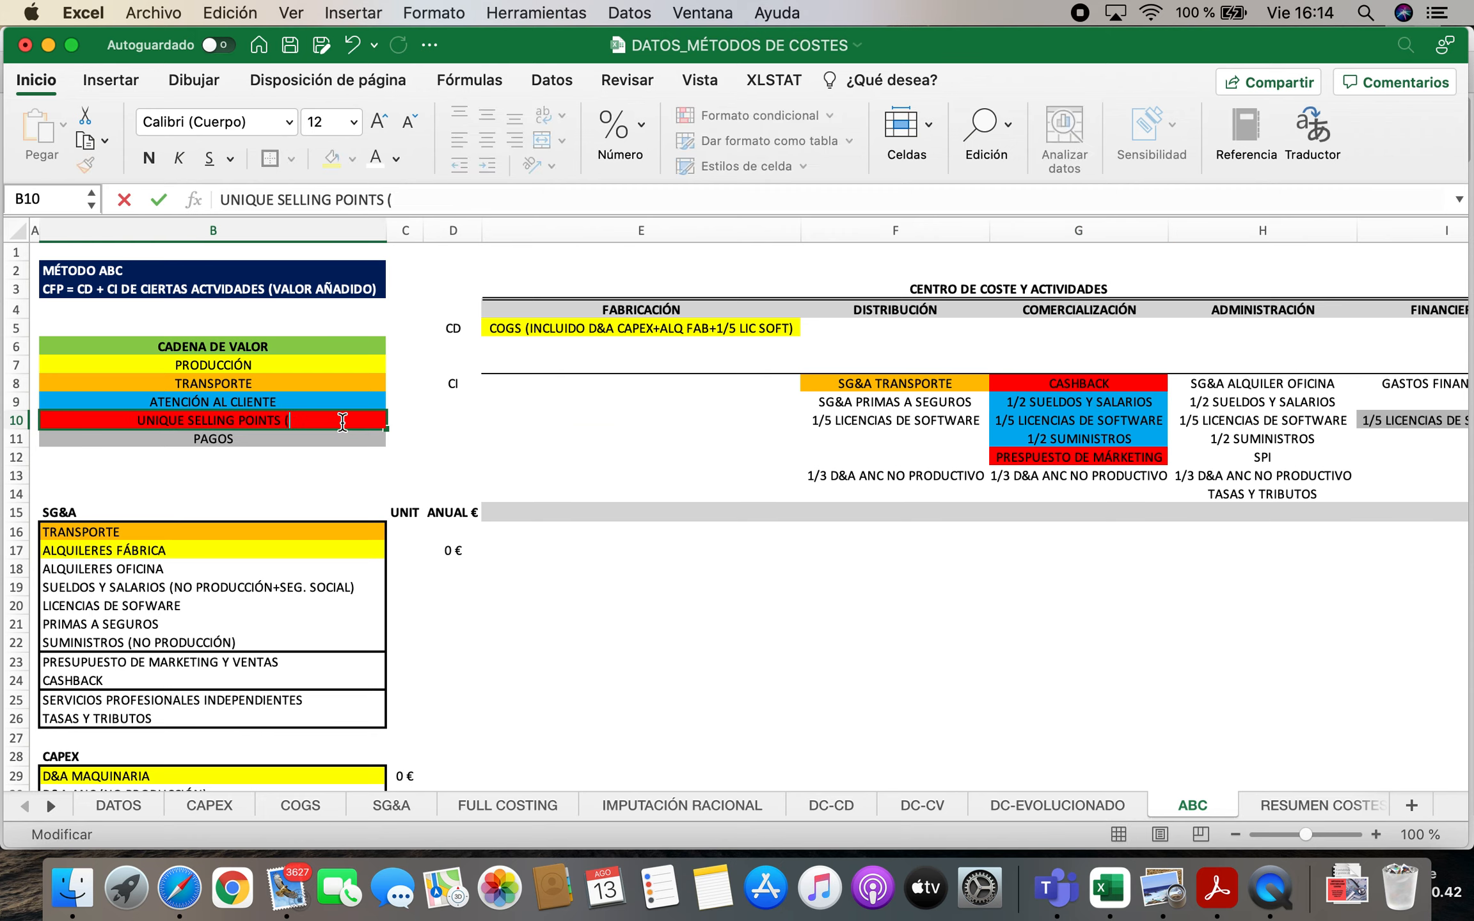
type("USP)")
key("Return")
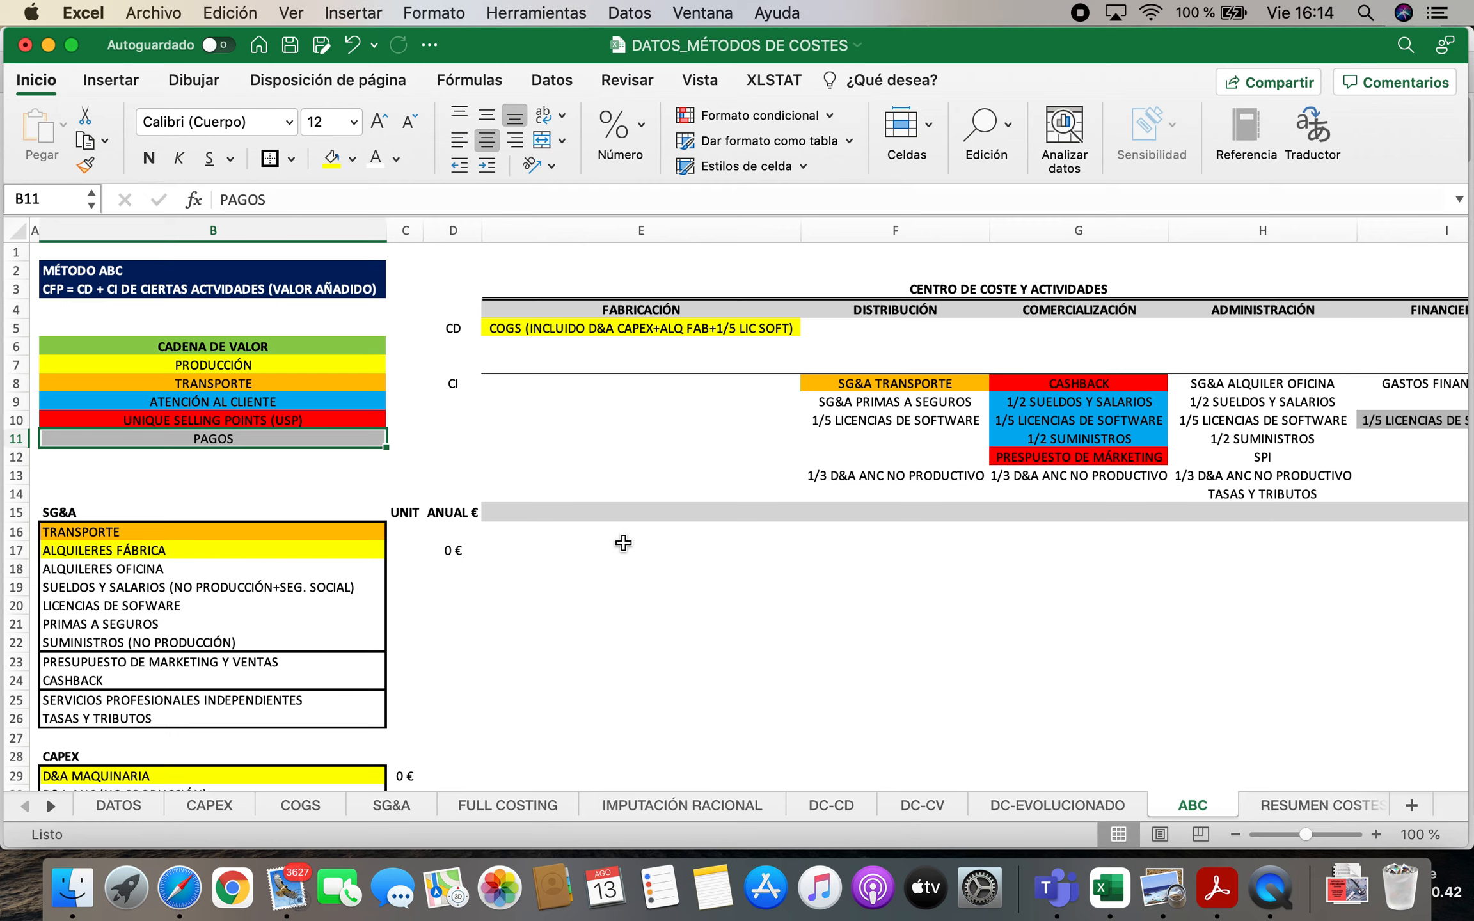
Compare the unique selling points category with the cashback, marketing budget and non-productive D&A entries under COMERCIALIZACIÓN
left_click(265, 420)
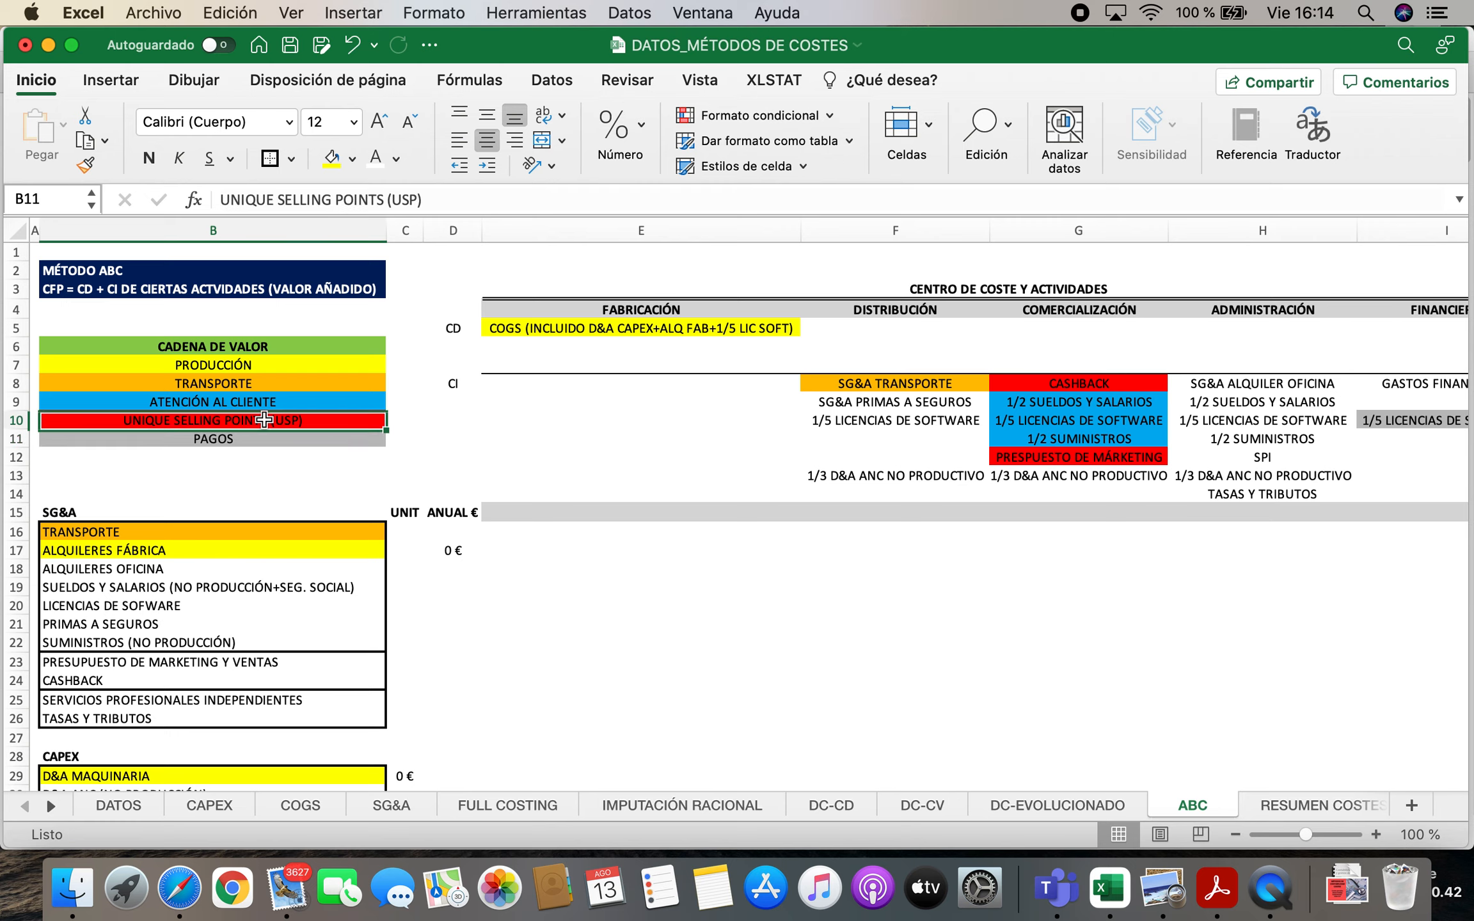
left_click(1082, 384)
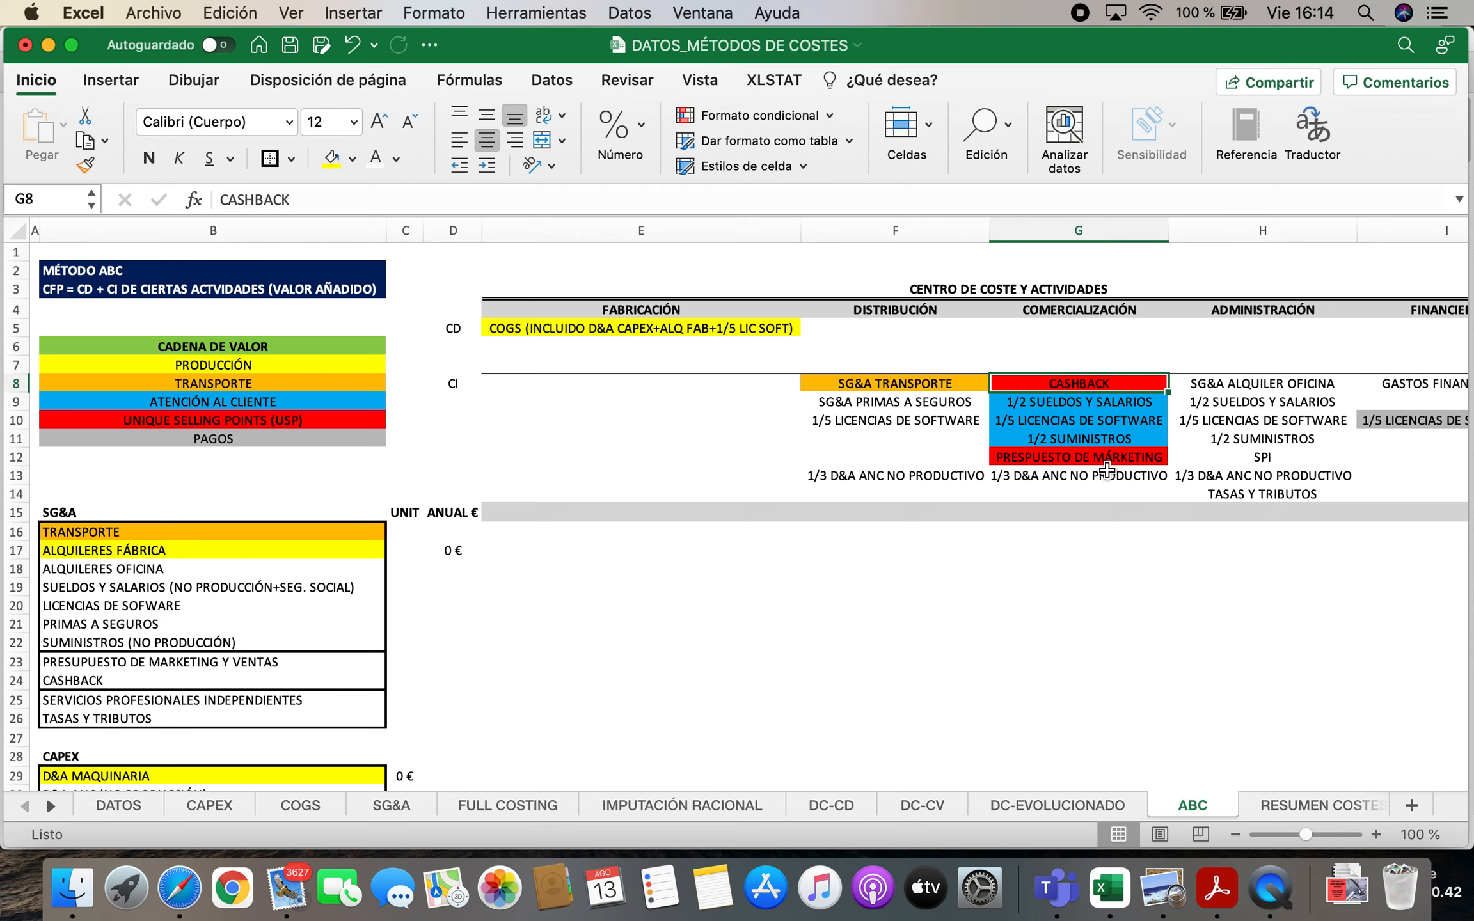
left_click(1089, 458)
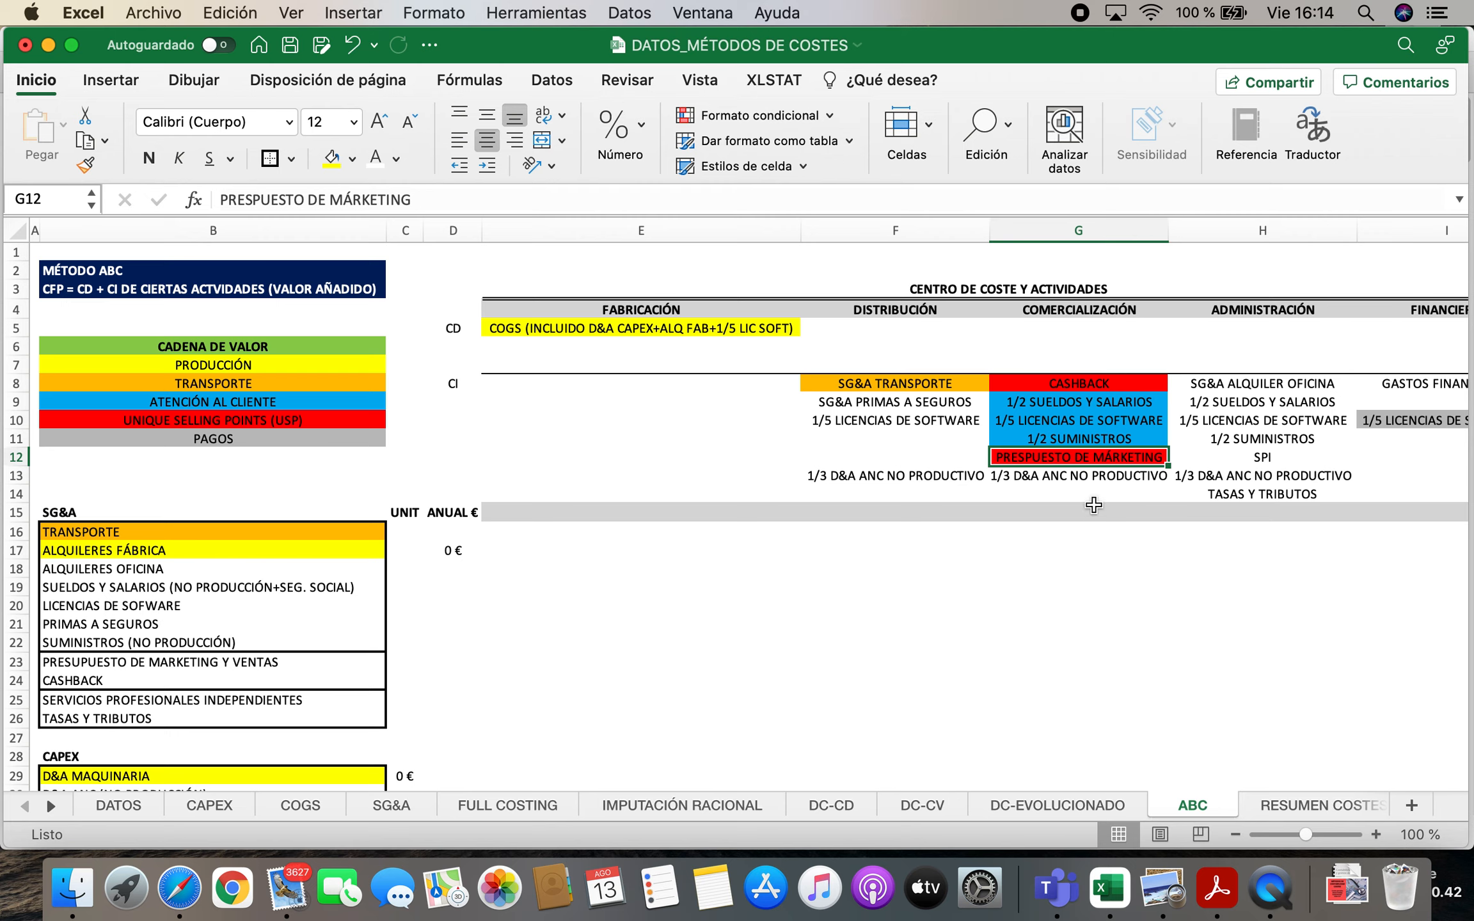
left_click(1067, 479)
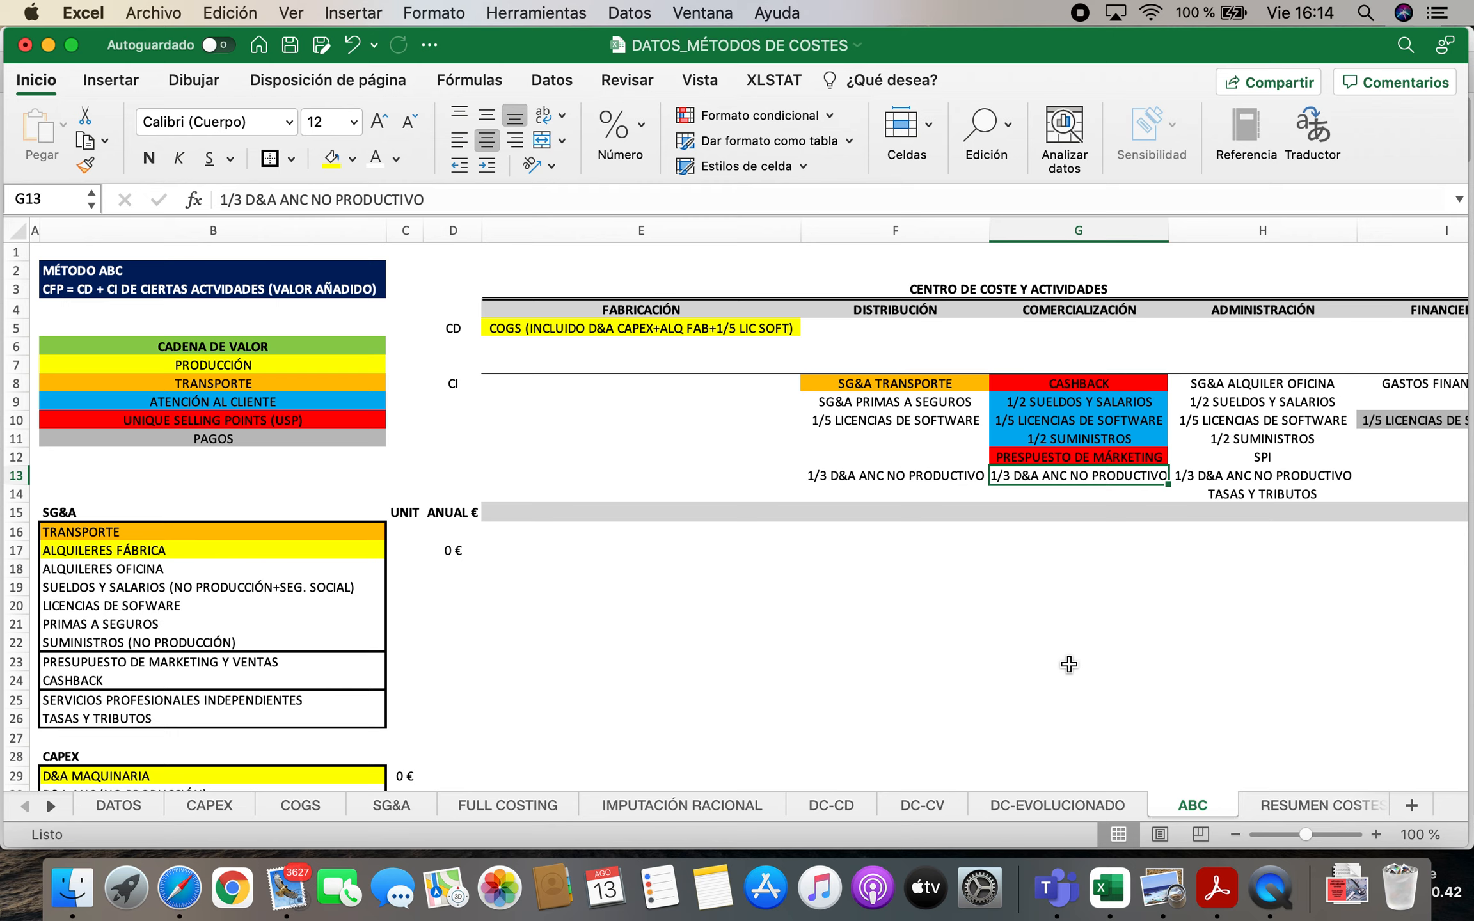
key("Left")
key("Left")
key("Left")
key("Left")
key("Left")
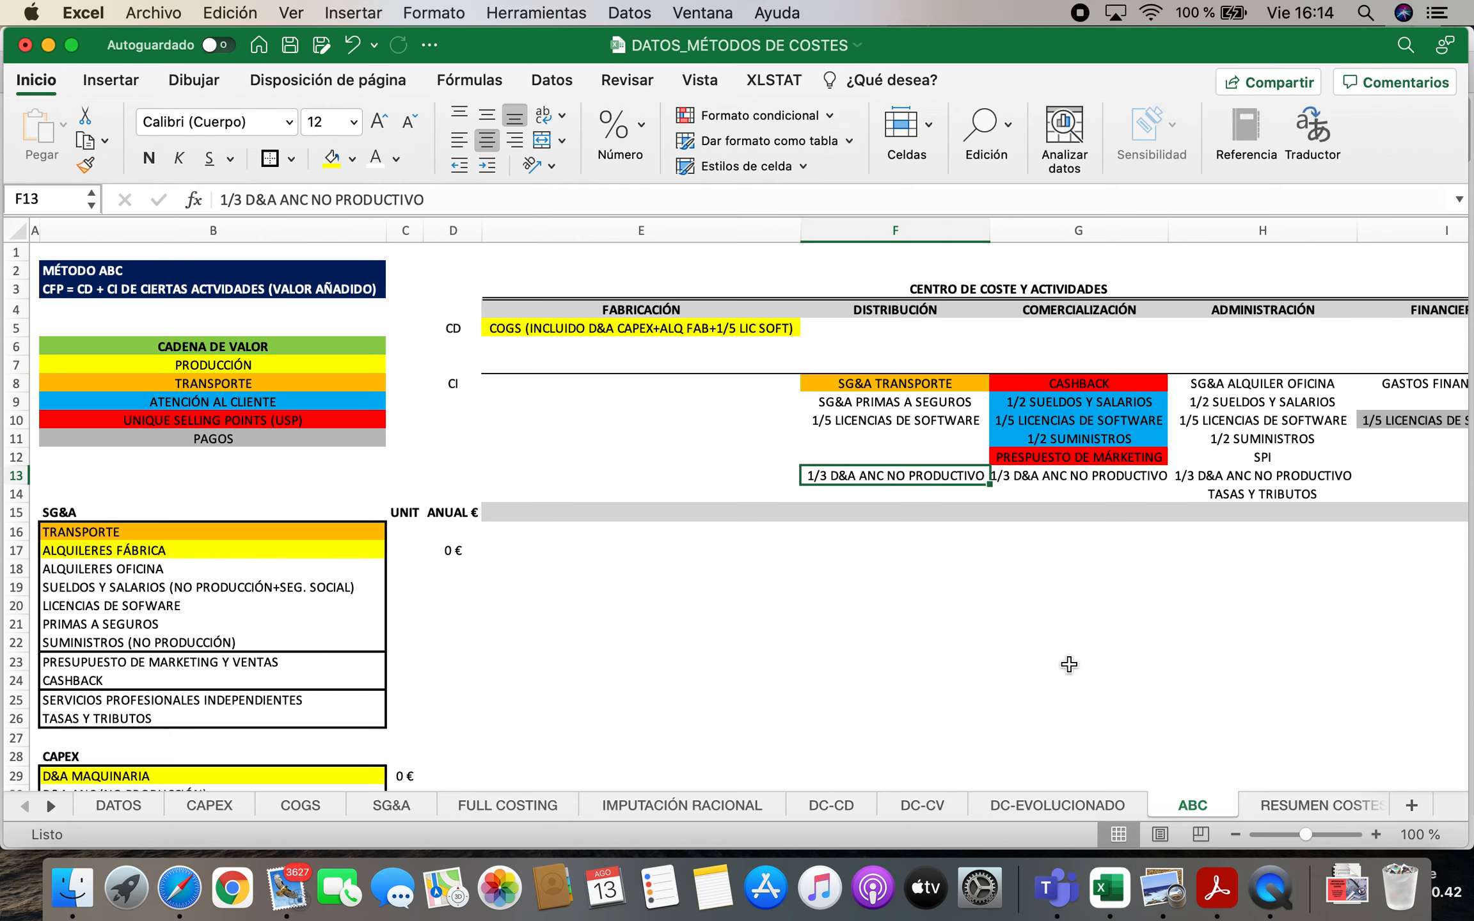
Go through the CADENA DE VALOR categories in B8:B11, from TRANSPORTE to PAGOS
key("Up")
key("Up")
key("Up")
key("Down")
key("Up")
key("Up")
key("Up")
key("Up")
key("Up")
key("Down")
key("Down")
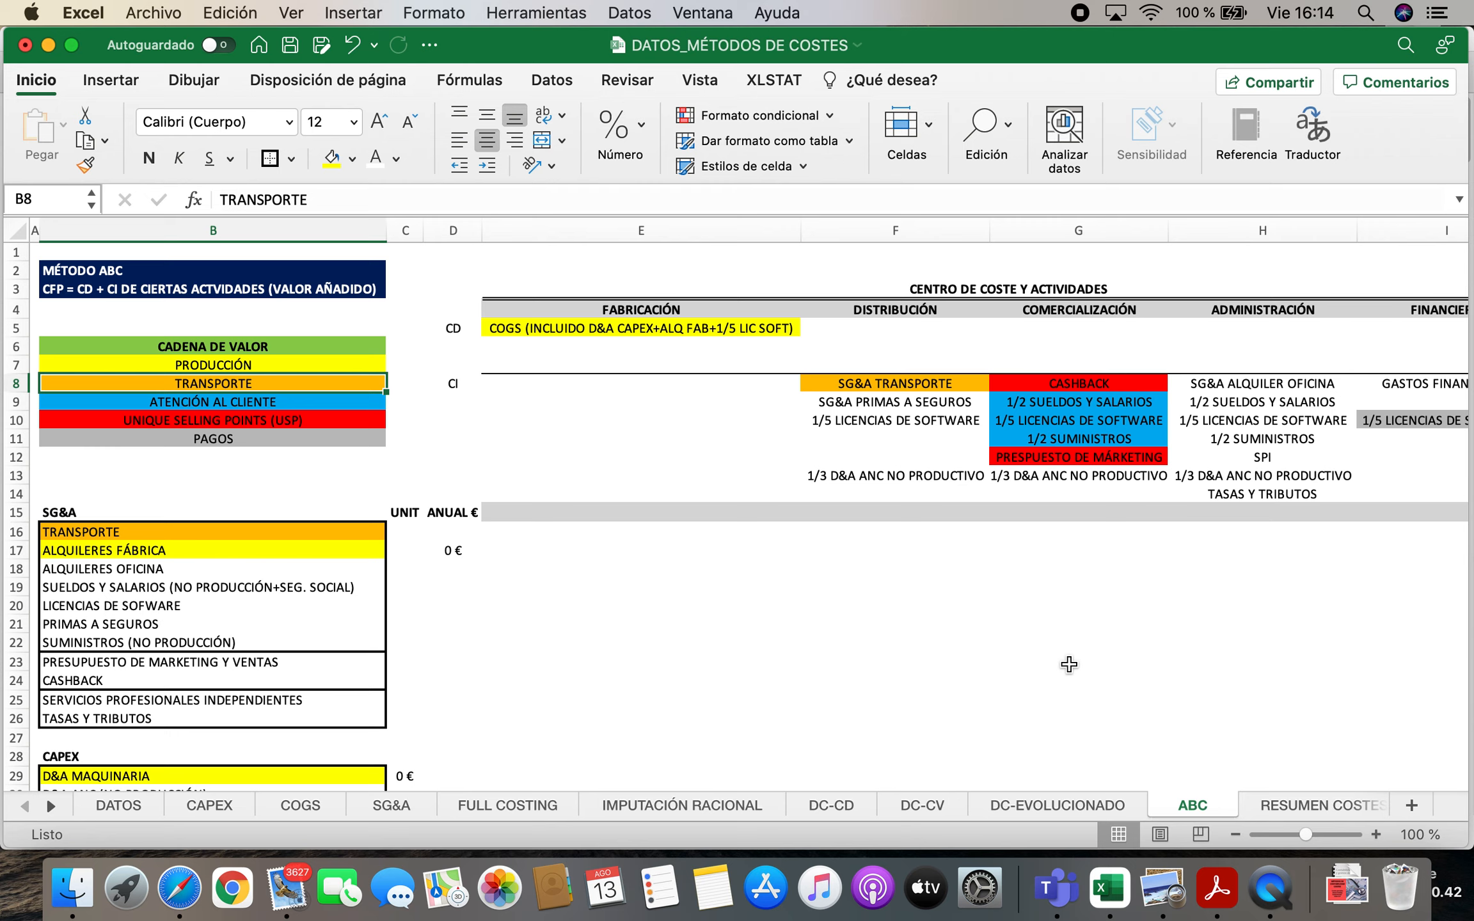
key("Down")
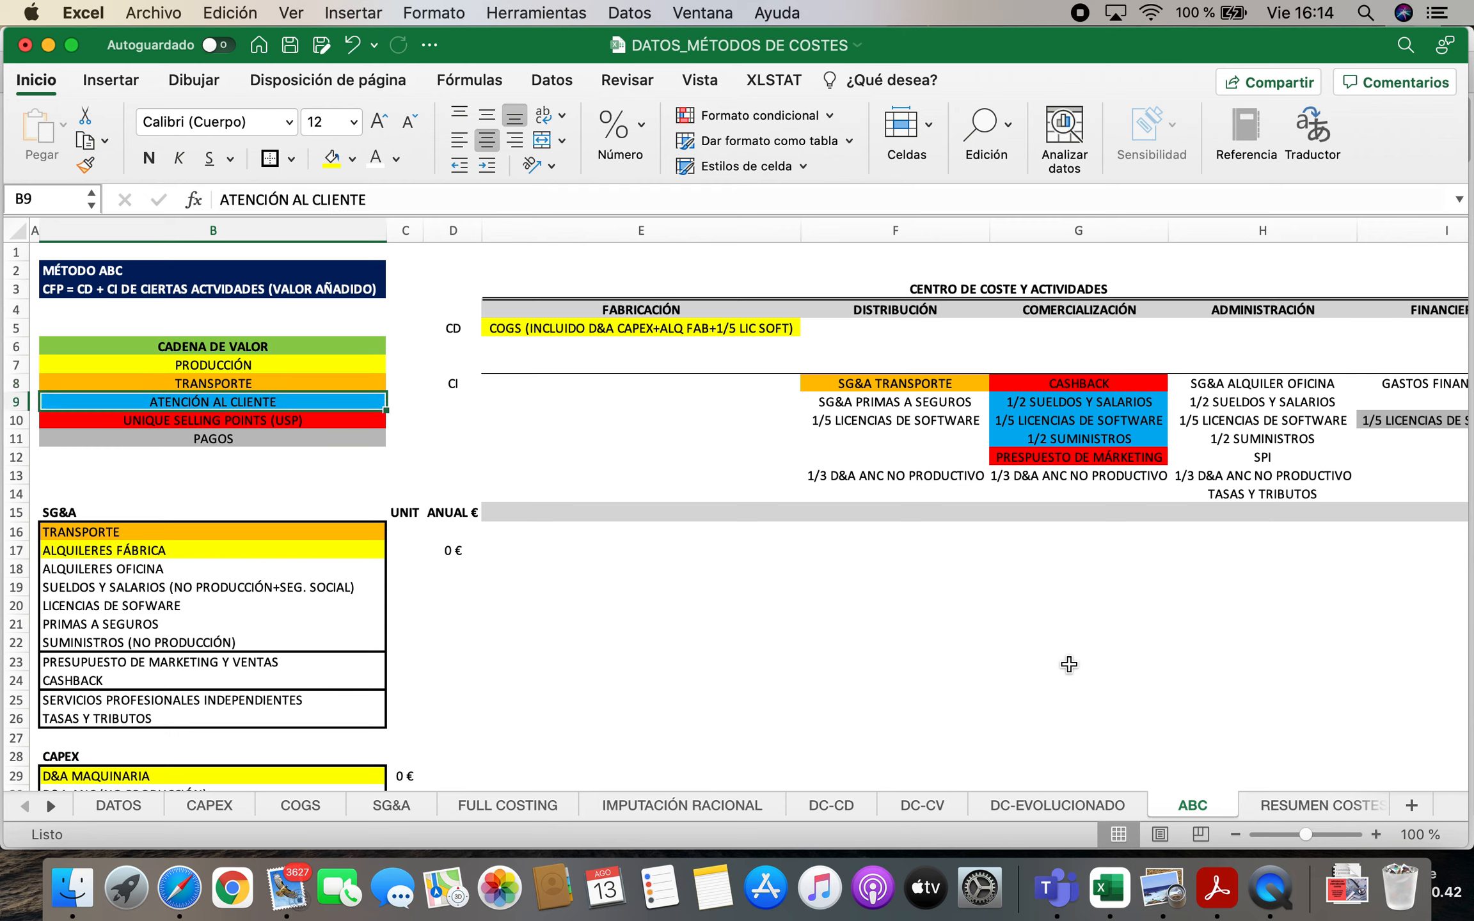
key("Down")
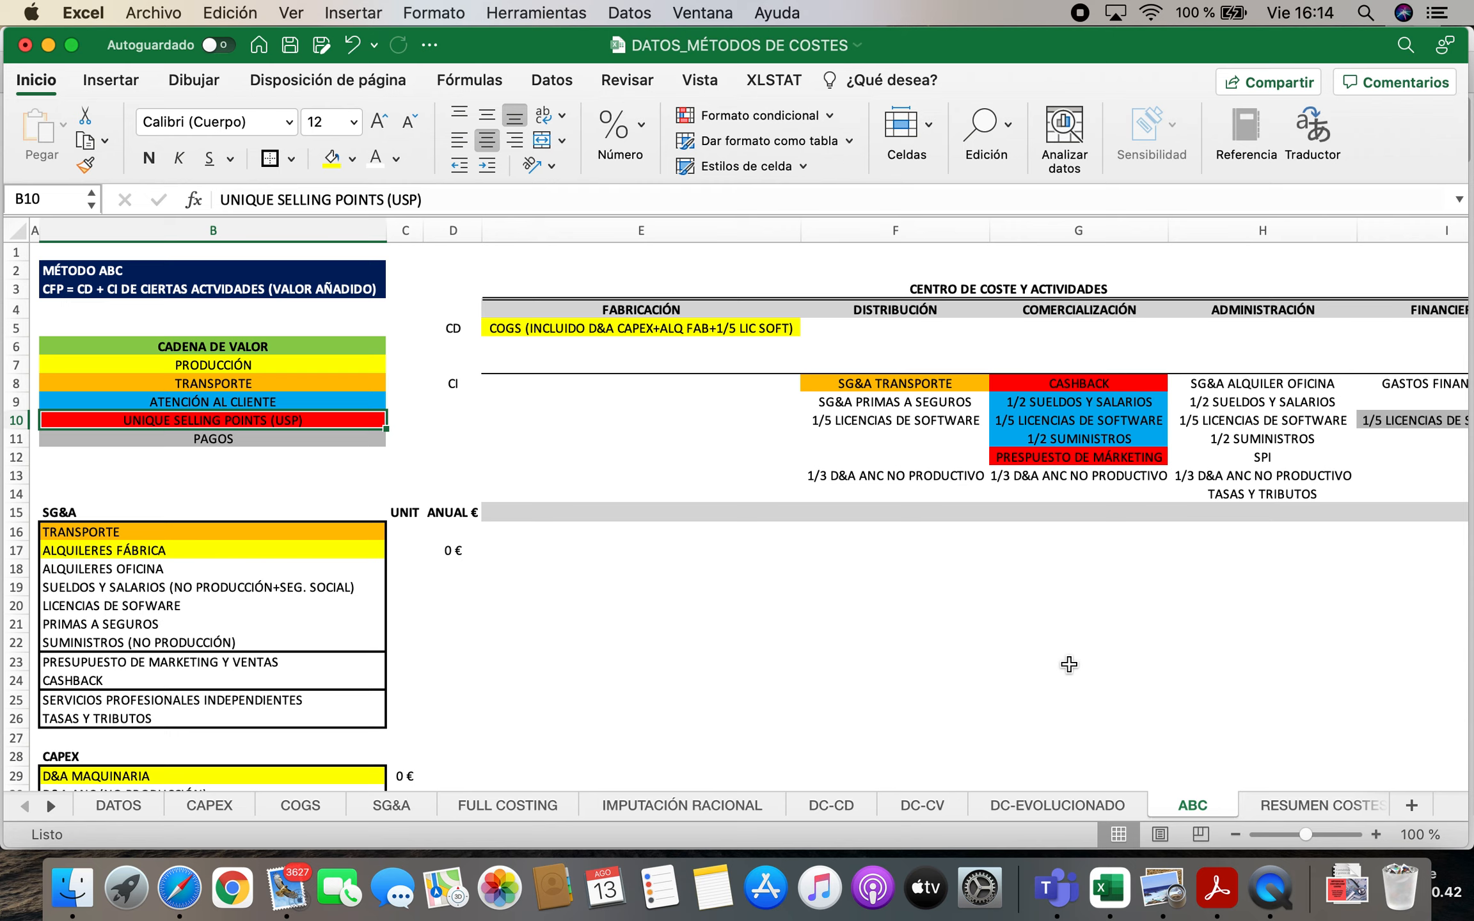
key("Down")
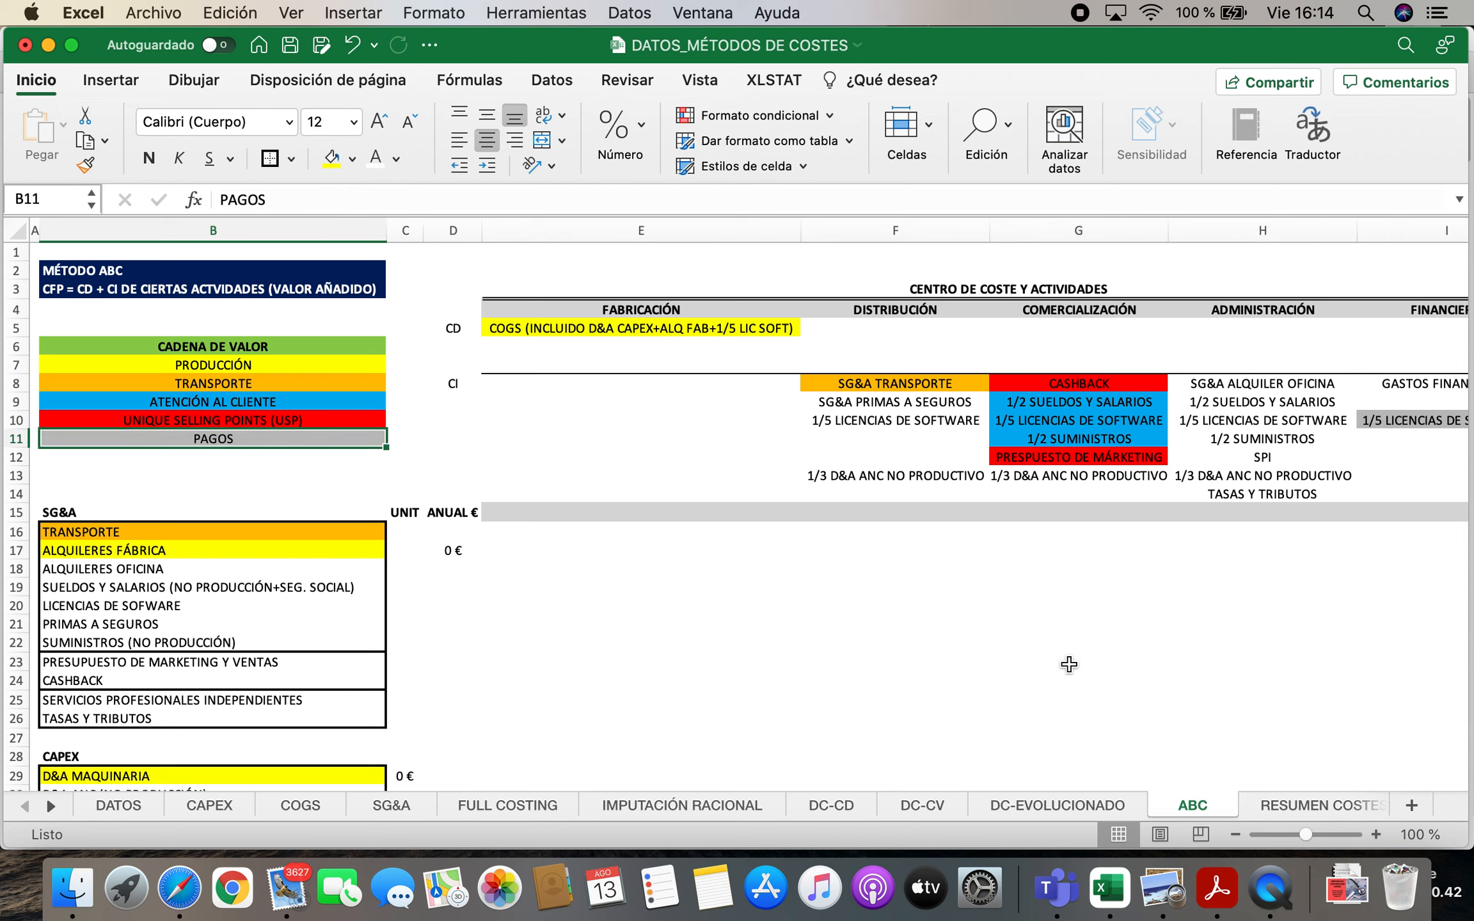
Check the 1/5 LICENCIAS DE SOFTWARE entry under FINANCIERO in I10 against the PAGOS category
key("Right")
key("Right")
key("Right")
key("Right")
key("Right")
key("Right")
key("Right")
key("Right")
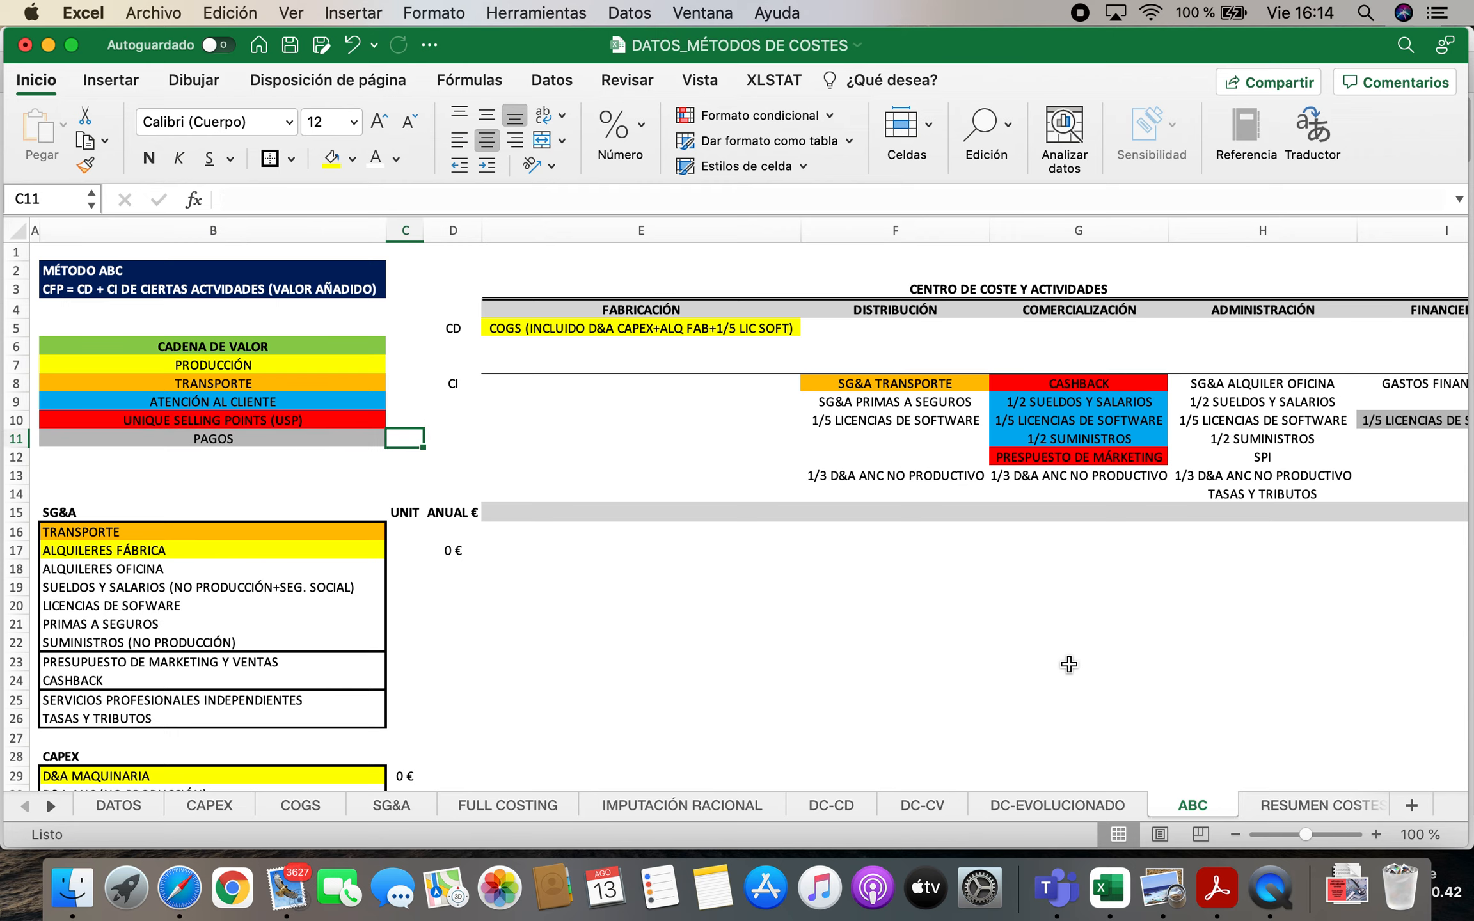
key("Left")
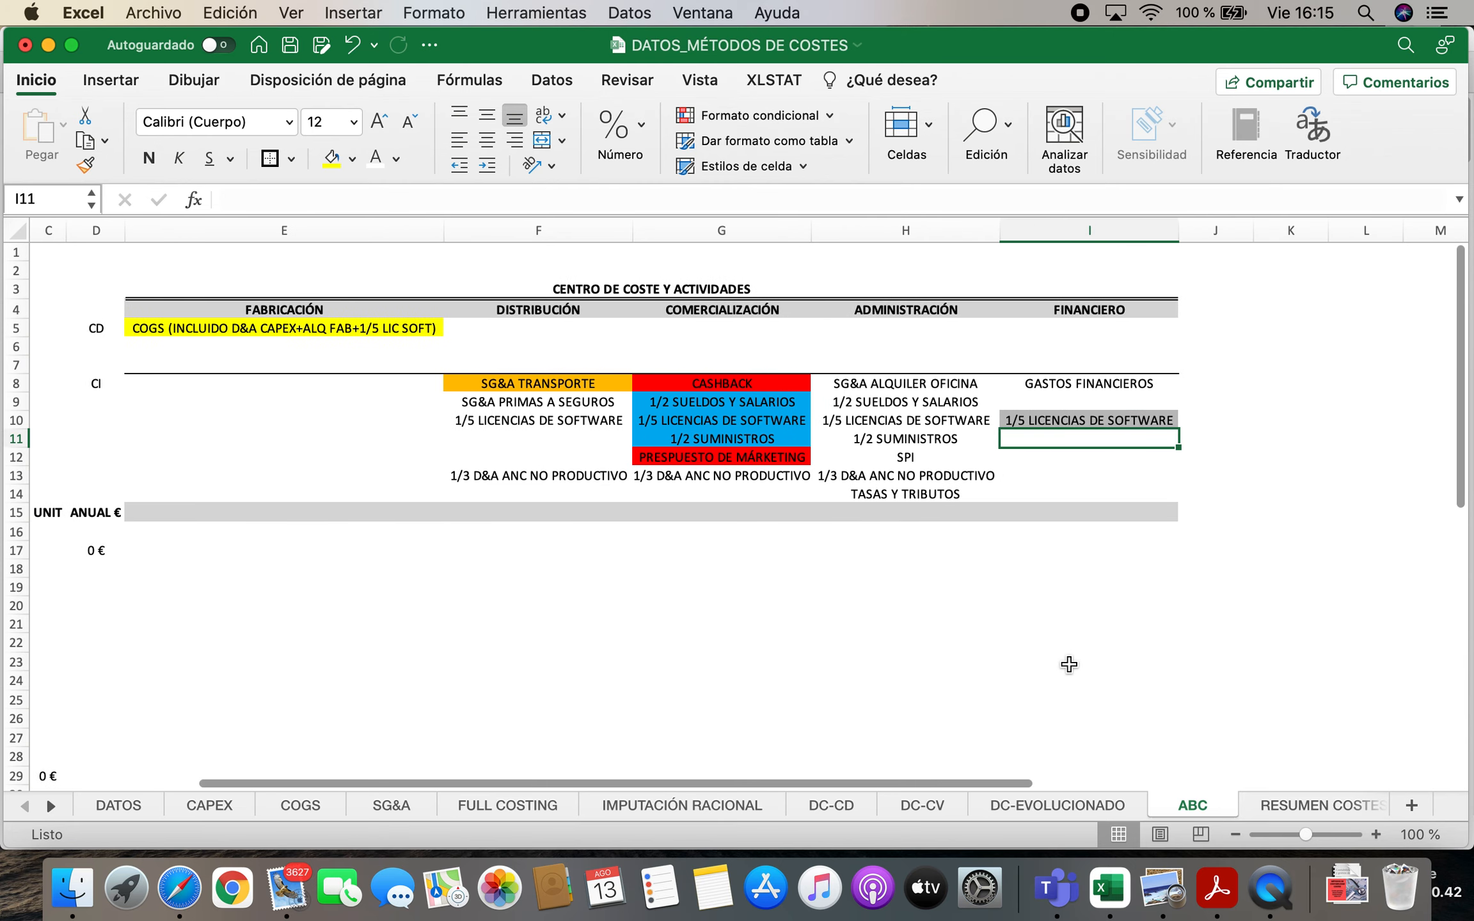
key("Up")
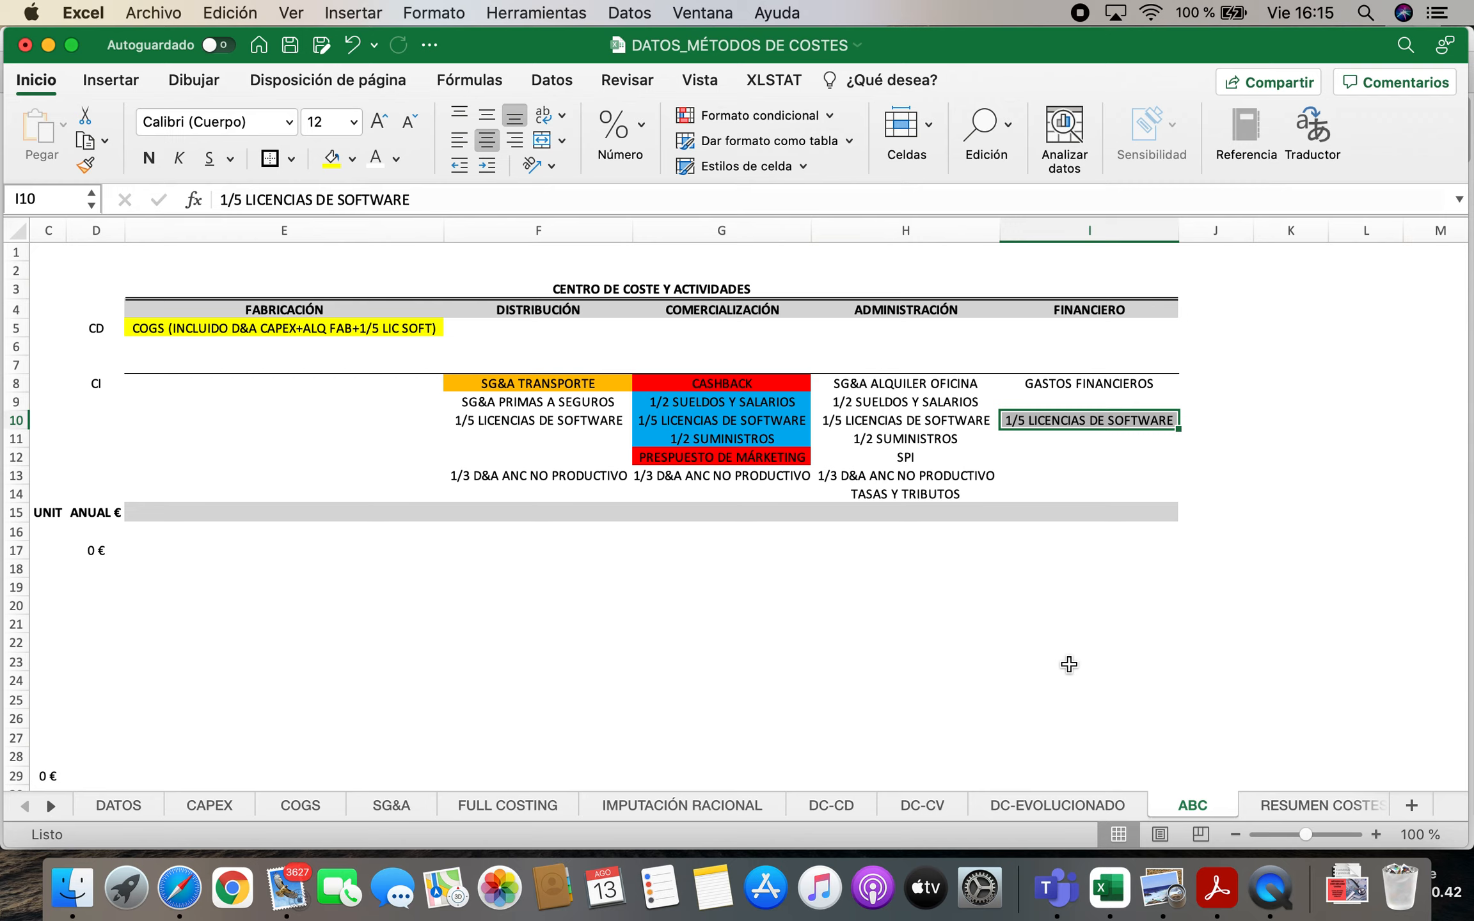
key("Left")
key("Left")
key("Left")
key("Left")
key("Left")
key("Left")
key("Left")
key("Left")
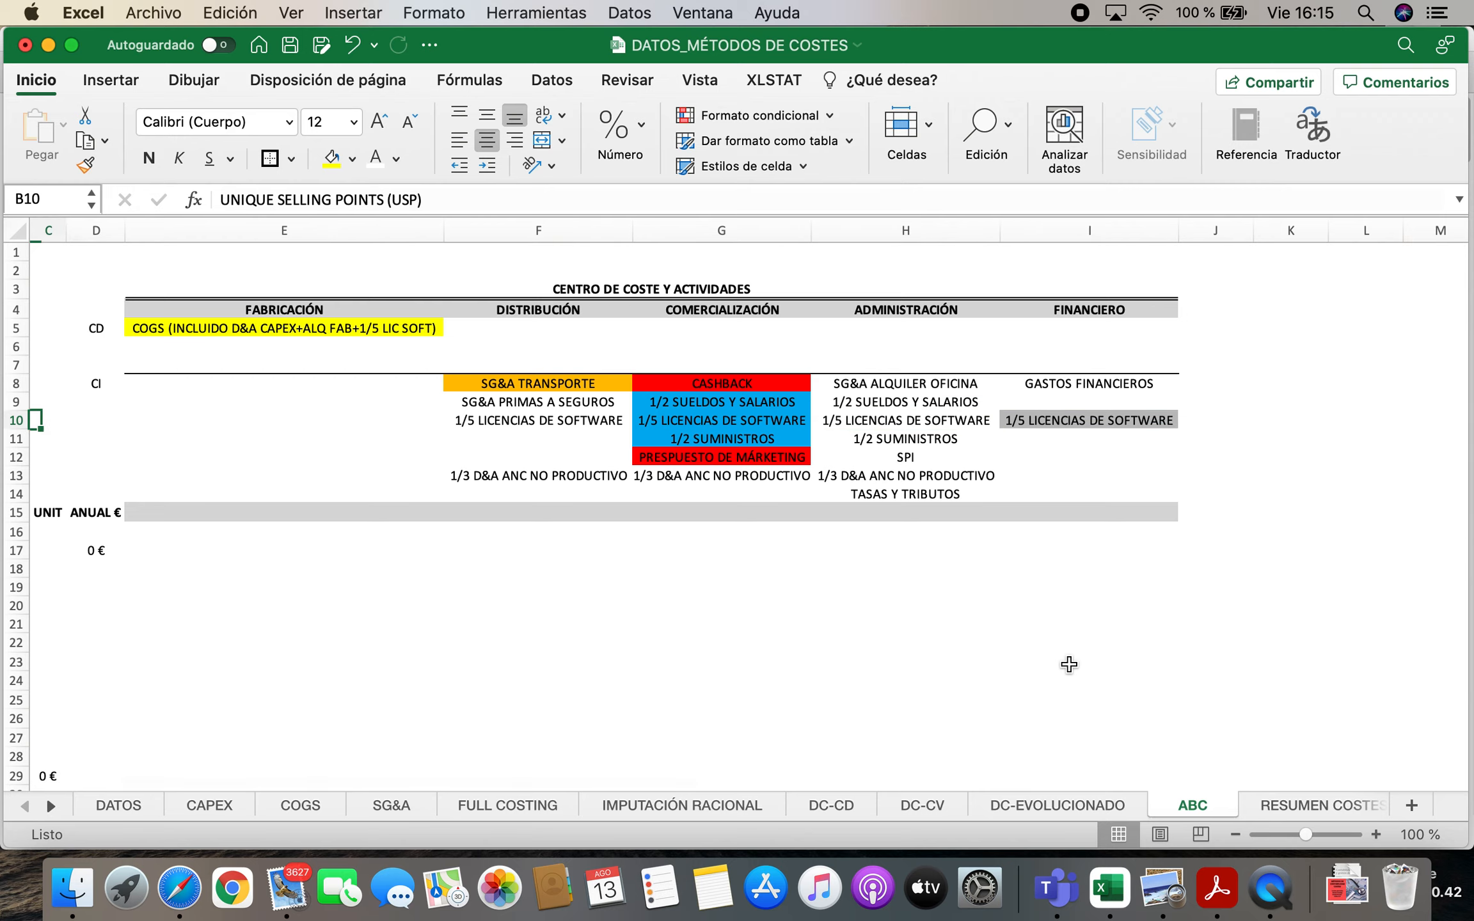
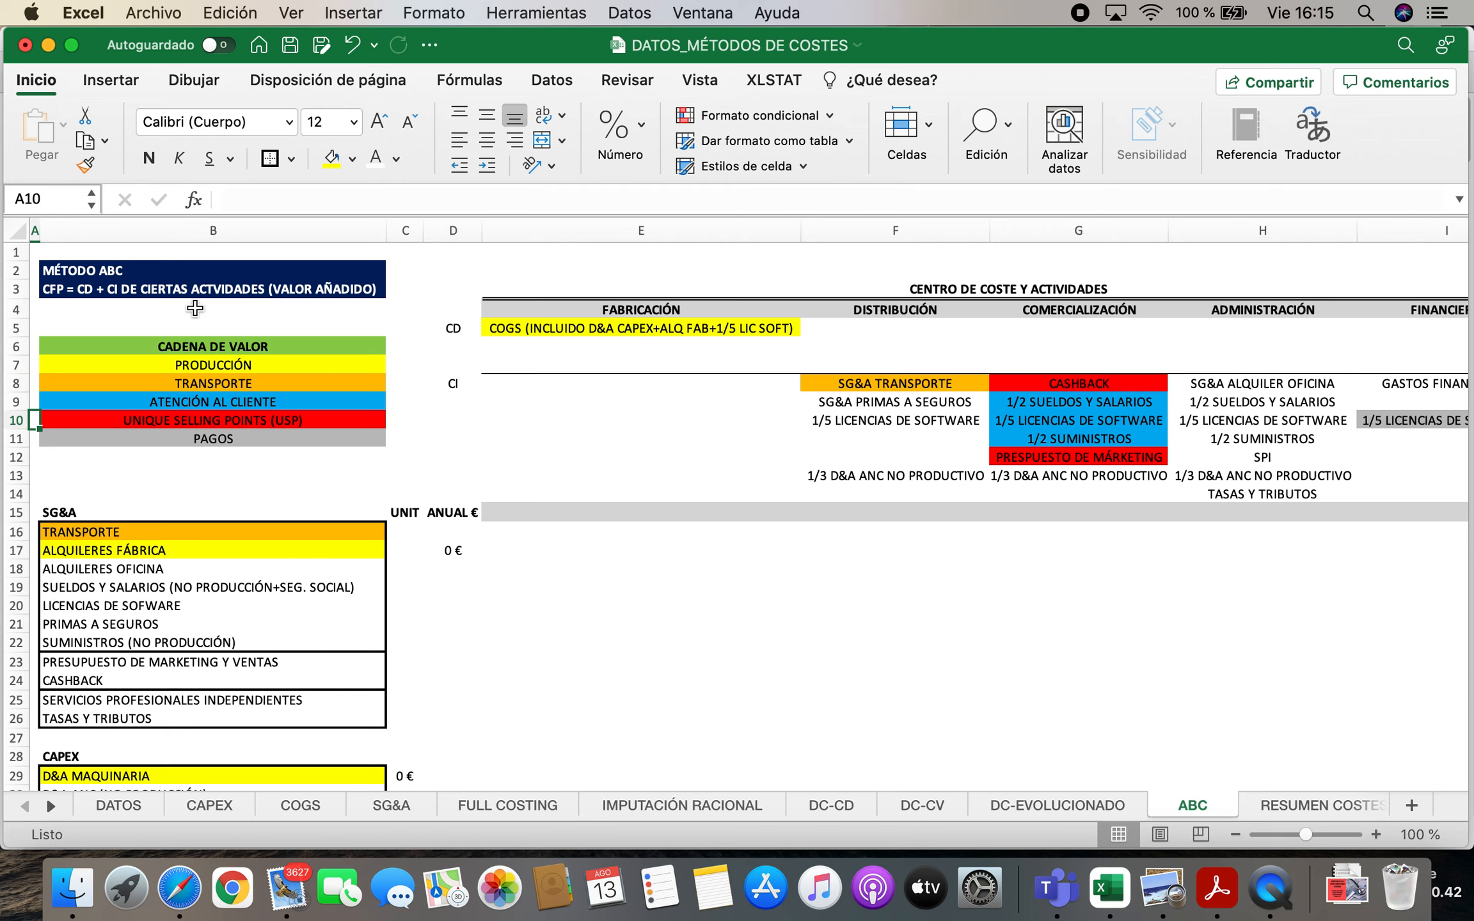
Compare the CADENA DE VALOR categories in B7:B11 with the uncoloured cost entries under DISTRIBUCIÓN and ADMINISTRACIÓN
left_click(225, 349)
left_click_drag(238, 363, 234, 442)
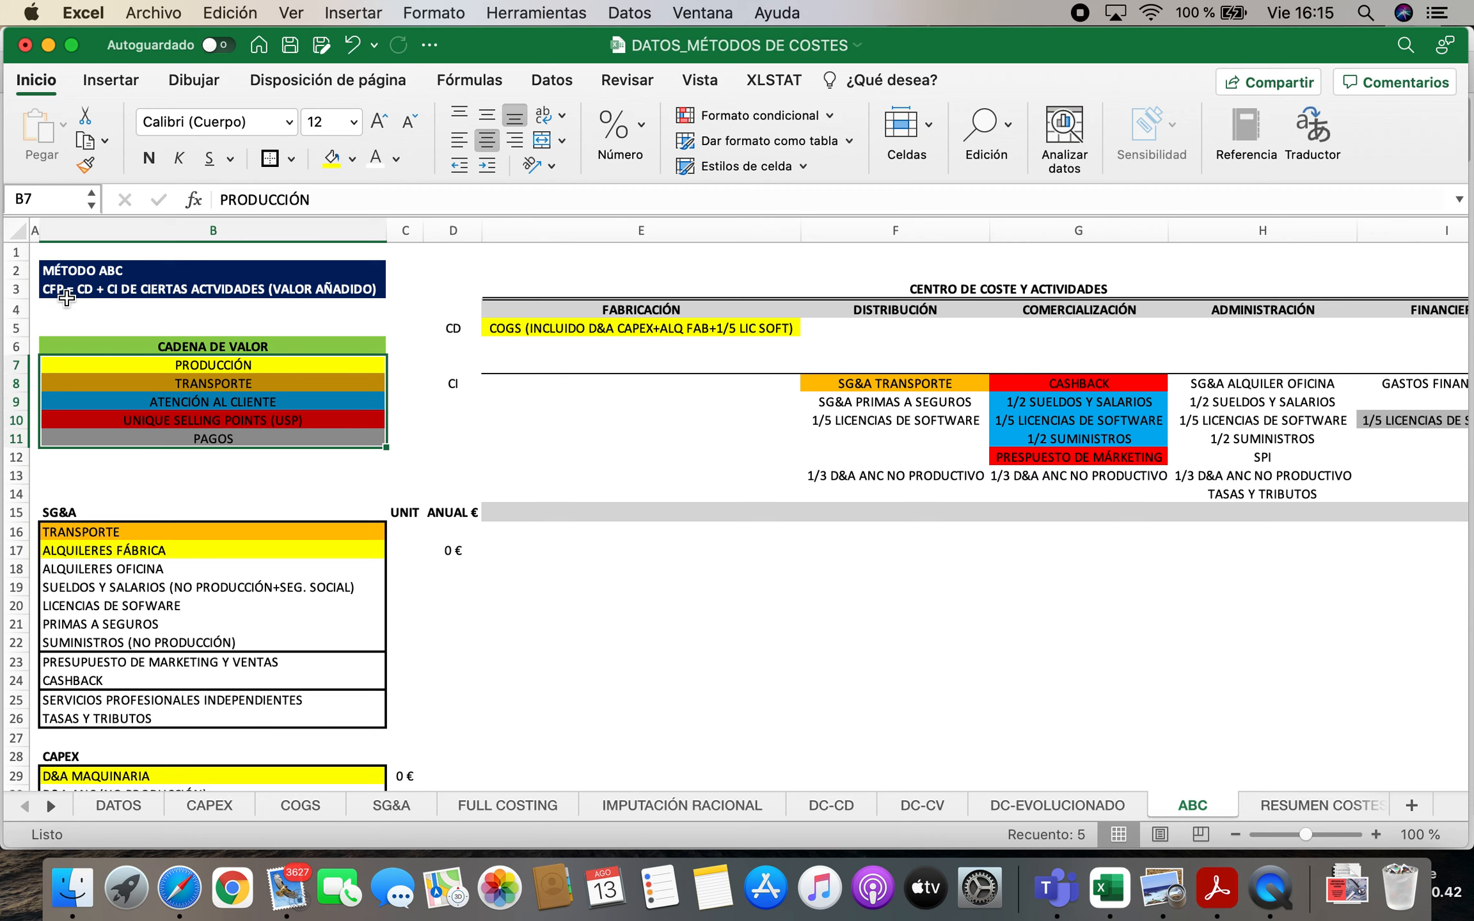
left_click_drag(856, 402, 915, 476)
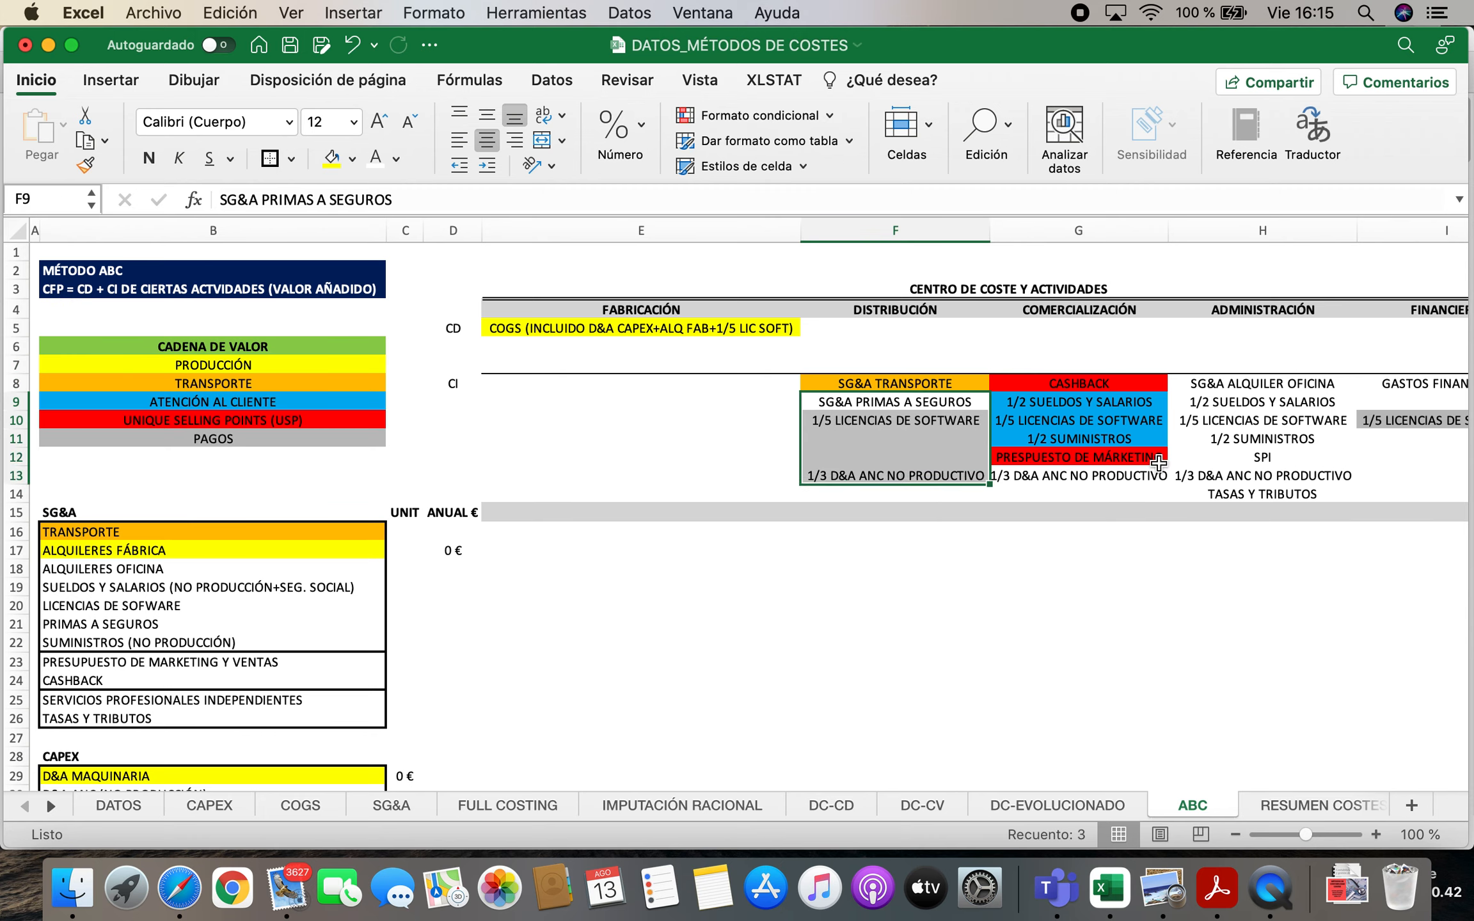
left_click_drag(1291, 387, 1270, 499)
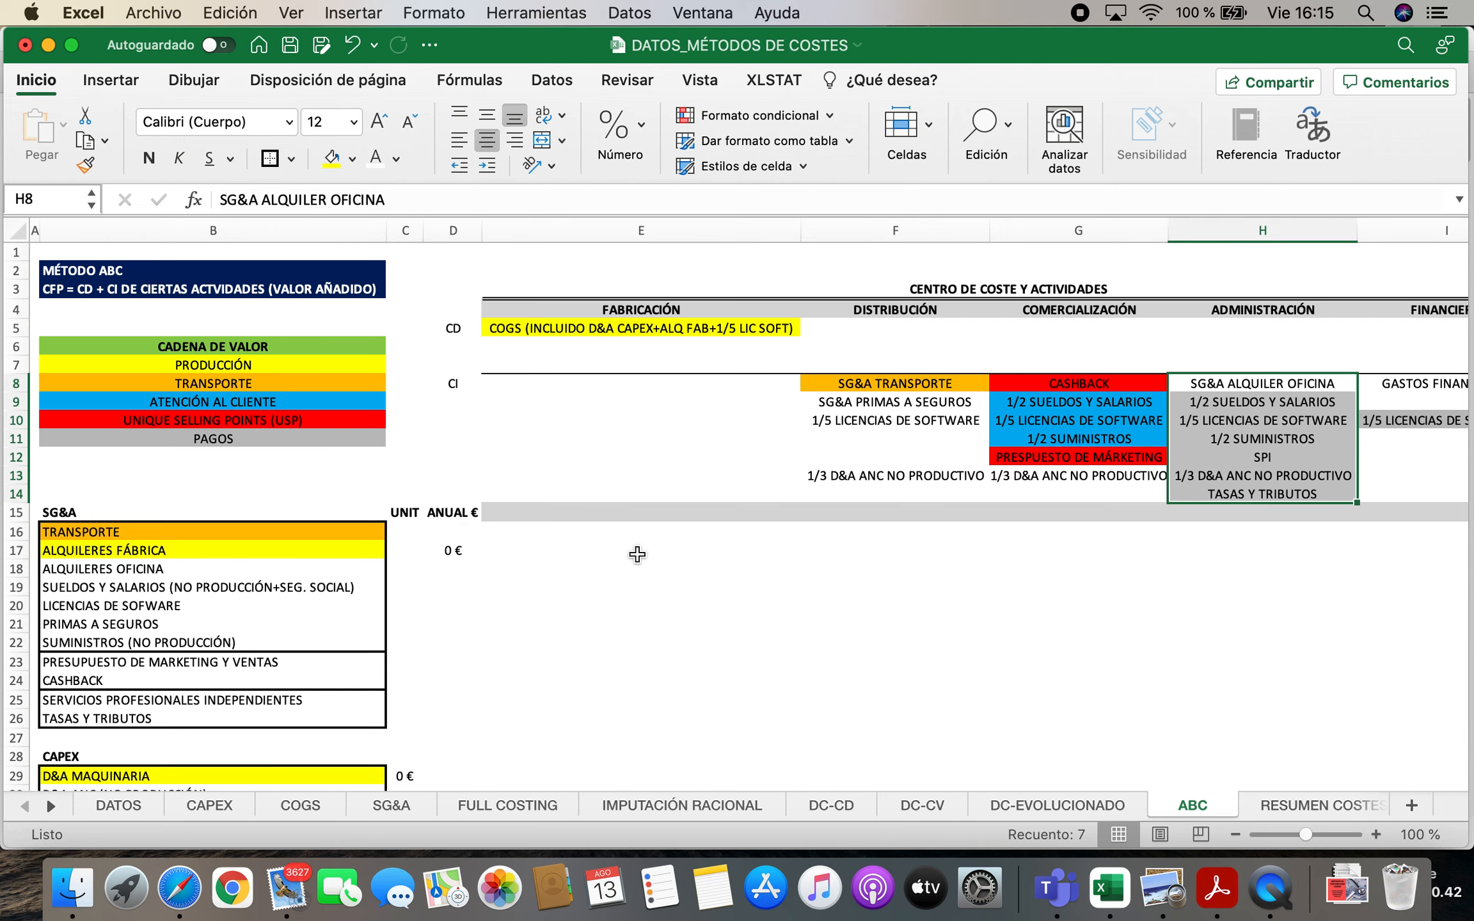
Review the colour-coded TRANSPORTE and ALQUILERES FÁBRICA rows of the SG&A list and the COGS items in B33:B37
scroll(510, 543, "down", 3)
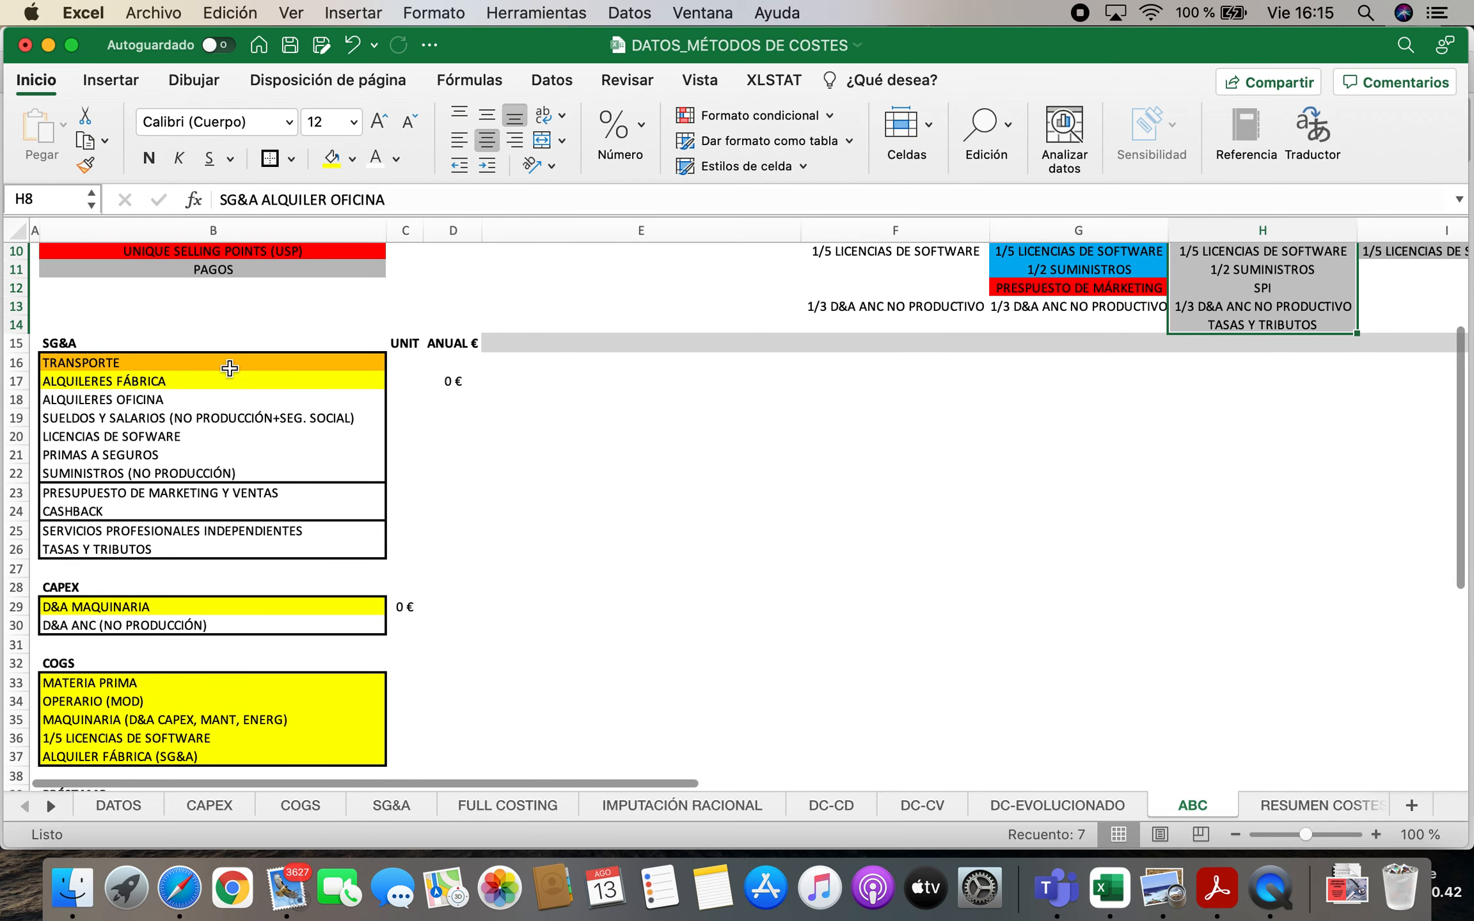
left_click_drag(224, 365, 220, 400)
left_click(201, 362)
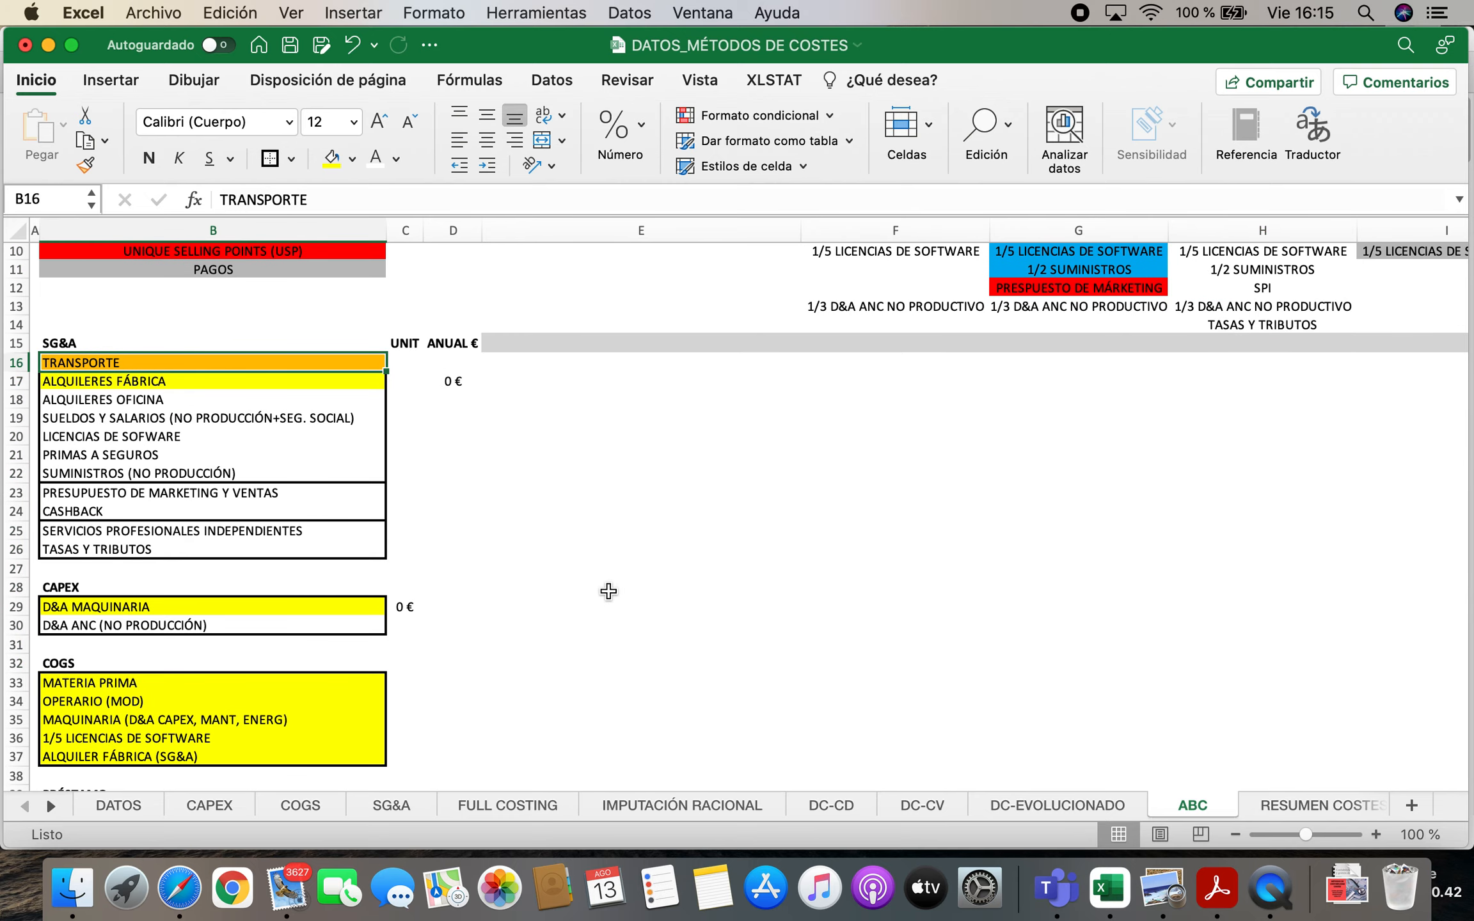
scroll(620, 586, "up", 2)
scroll(311, 622, "down", 2)
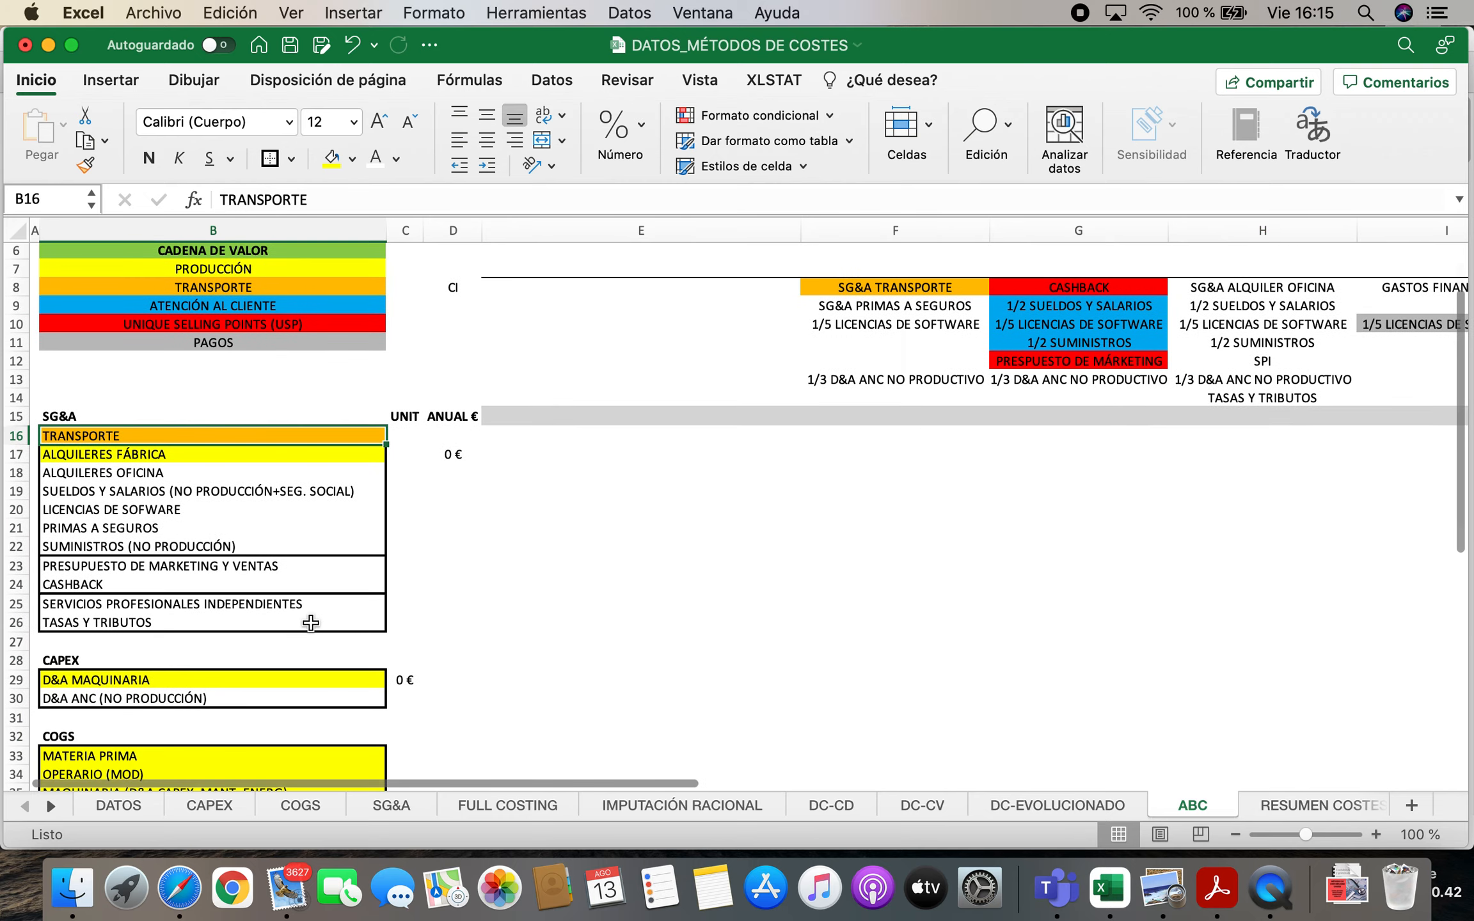
left_click_drag(192, 690, 184, 766)
scroll(224, 576, "up", 5)
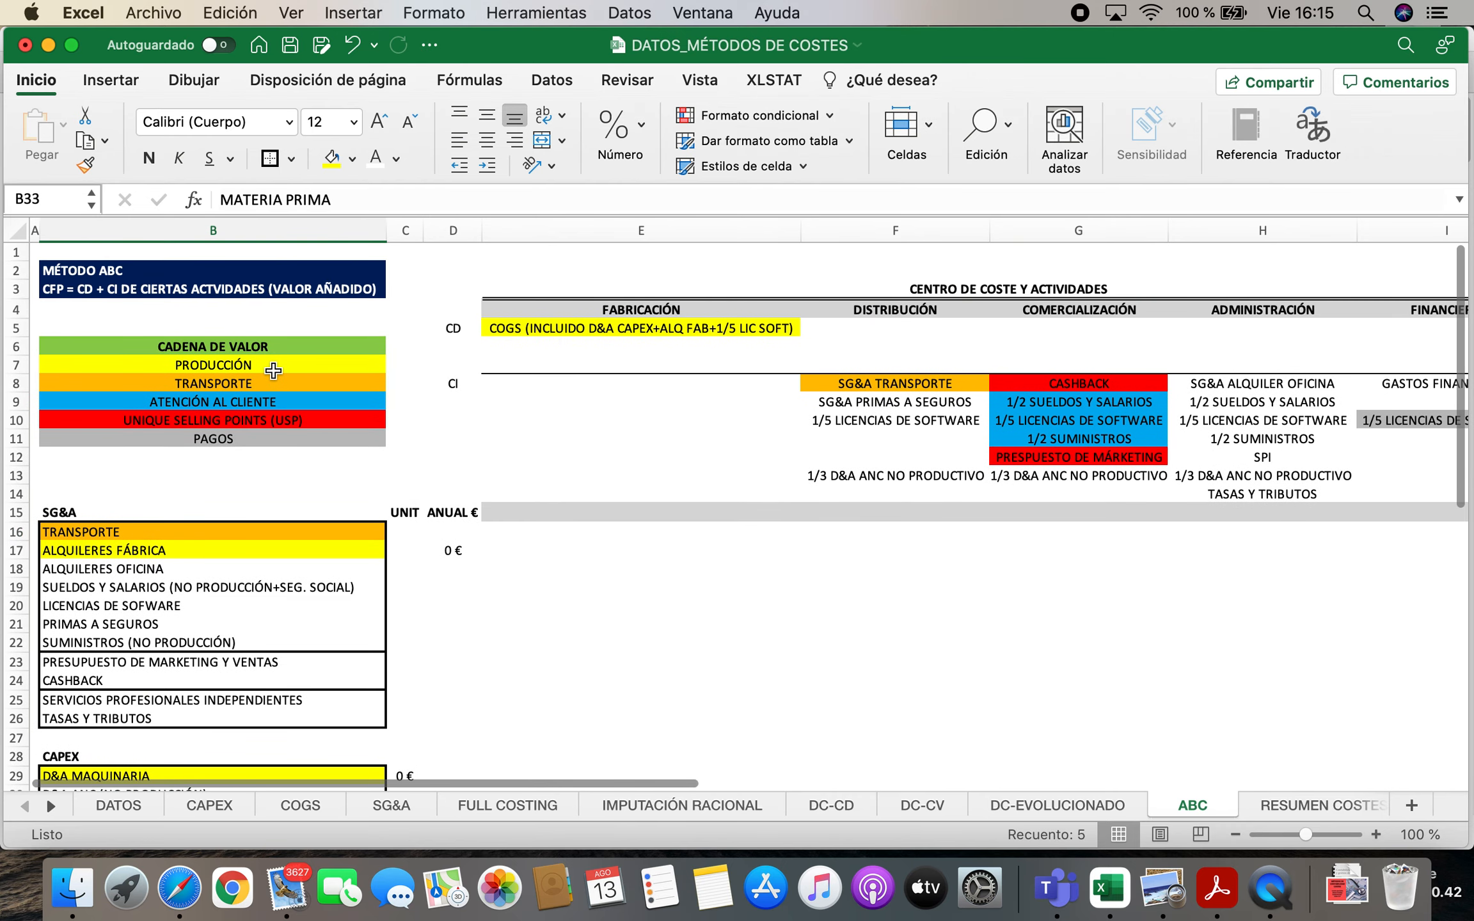
Fill SUELDOS Y SALARIOS in B19 with the light blue of the ATENCIÓN AL CLIENTE category
left_click(265, 370)
left_click(264, 402)
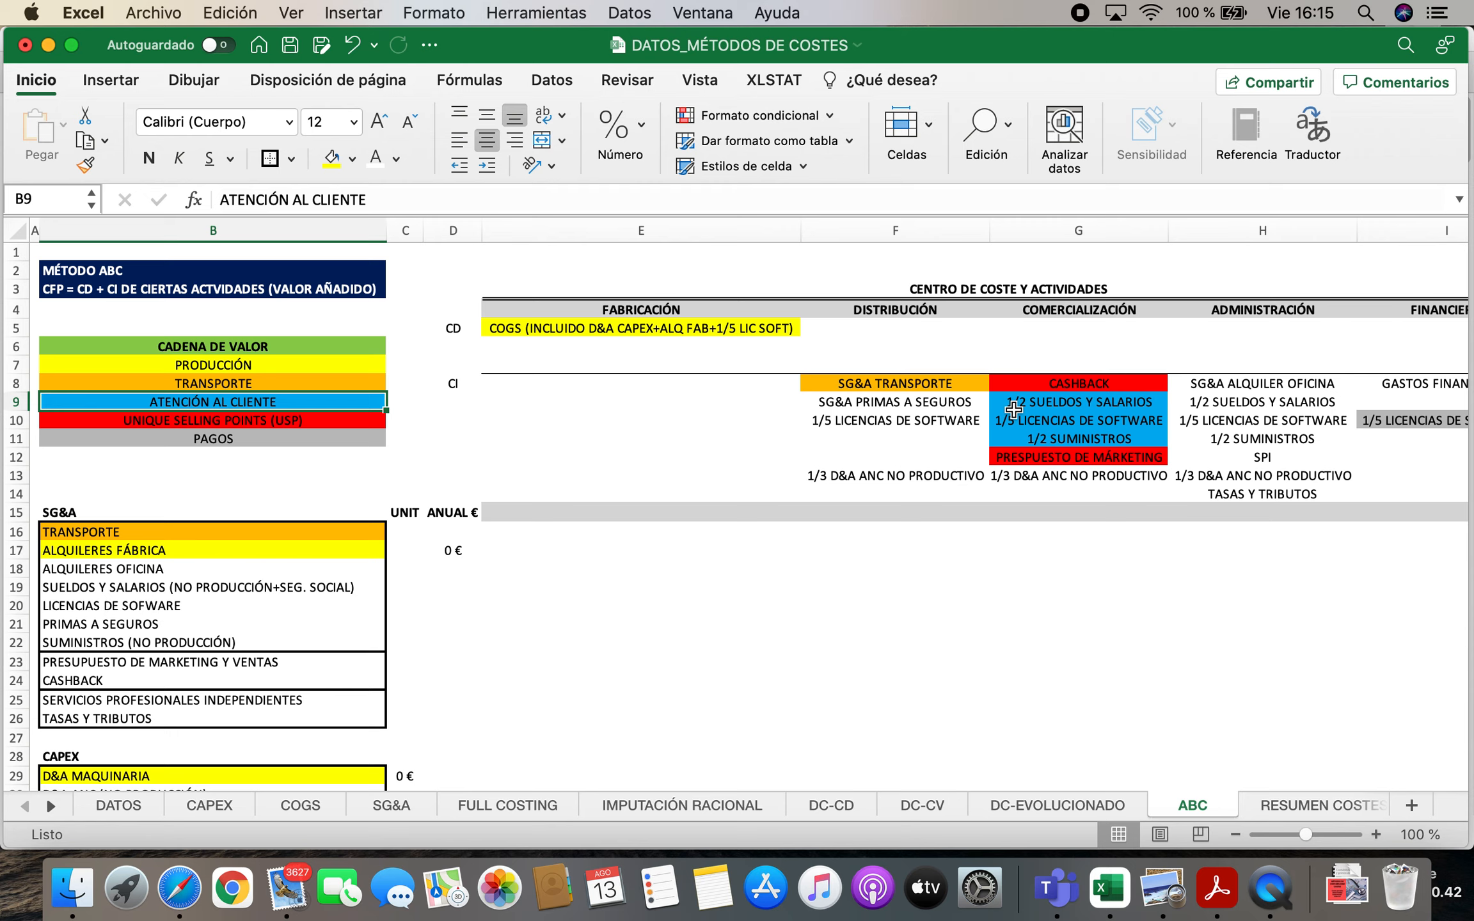
left_click(1054, 402)
left_click(222, 586)
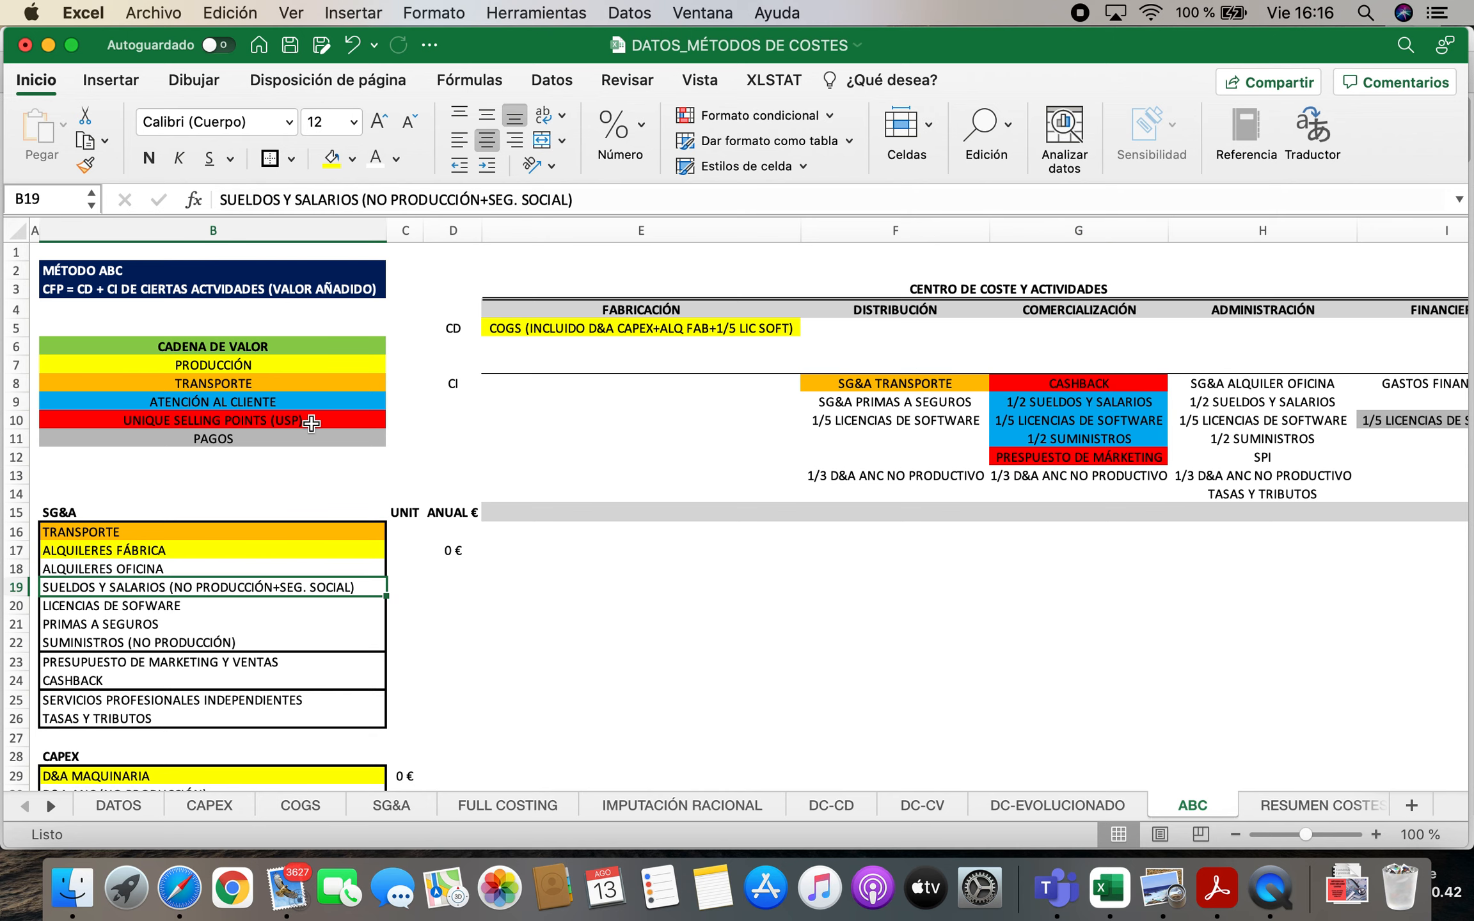
left_click(351, 160)
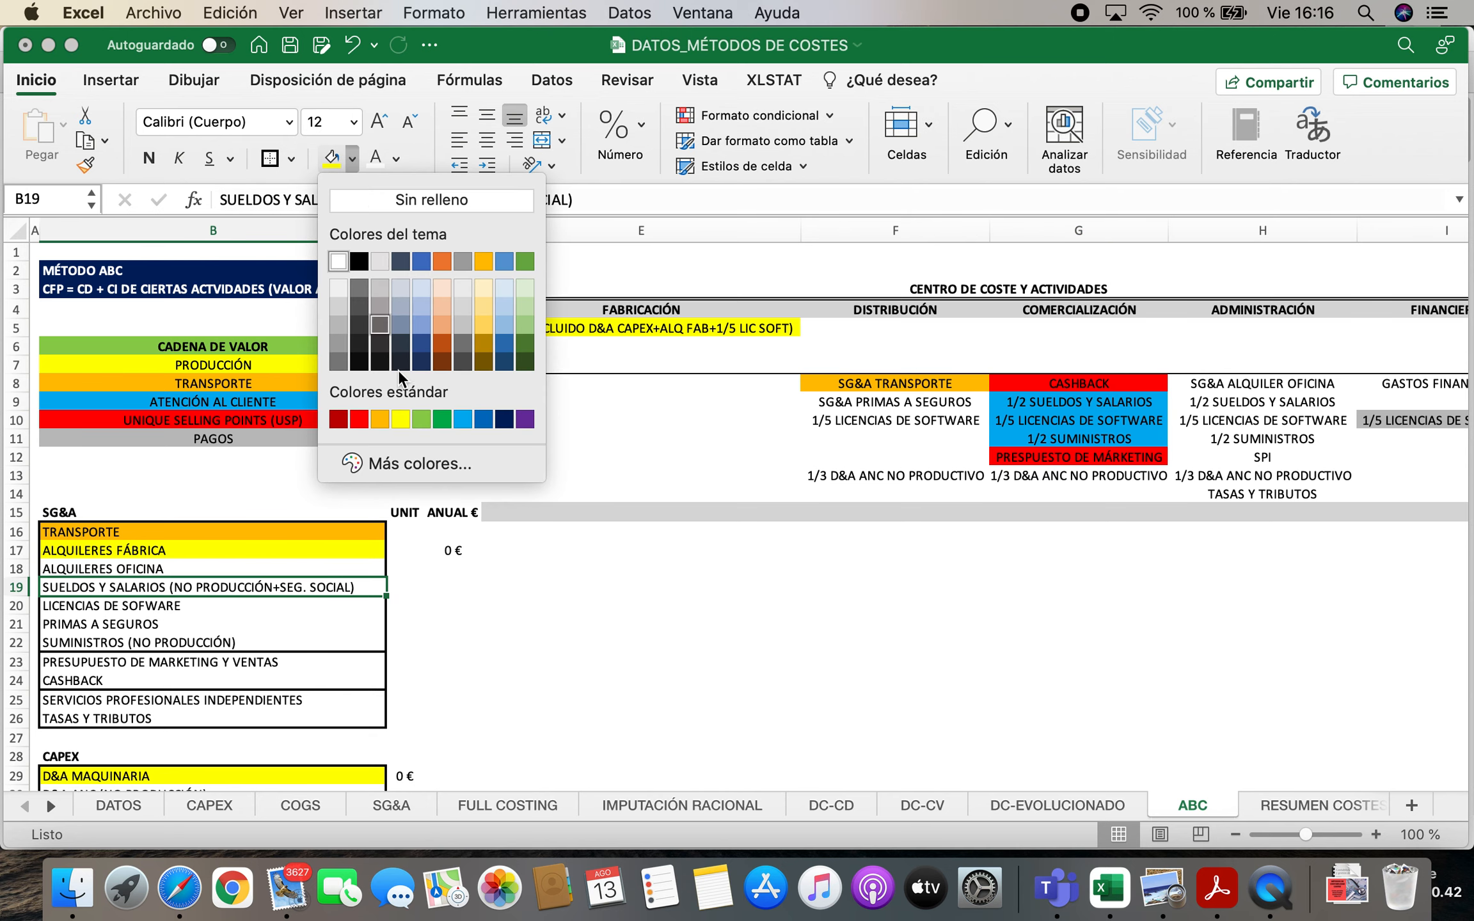
left_click(463, 419)
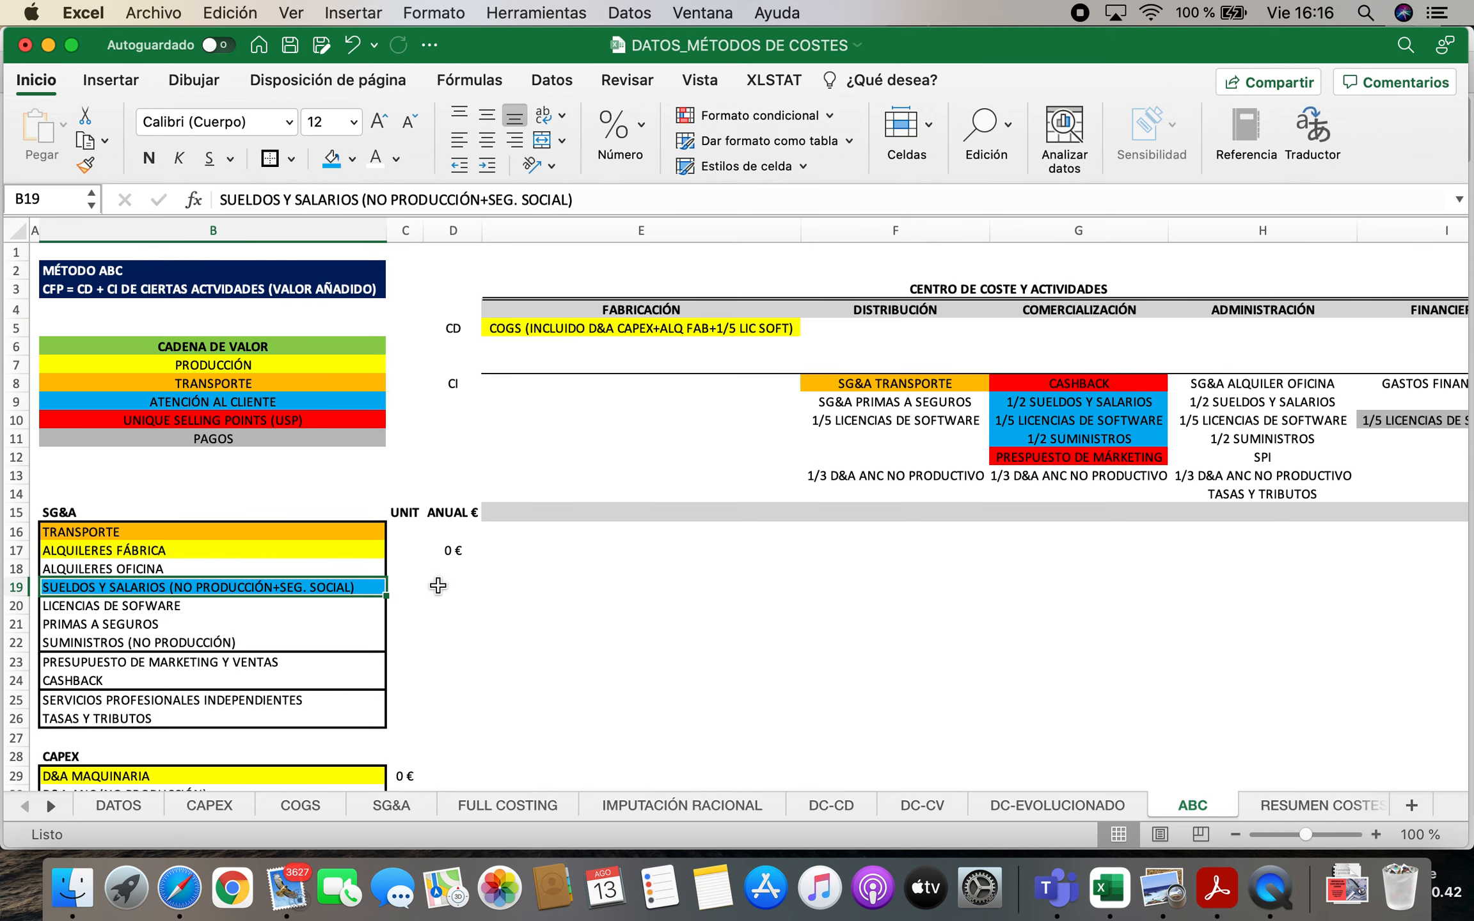
Apply the same light blue fill to LICENCIAS DE SOFWARE in B20 and SUMINISTROS (NO PRODUCCIÓN) in B22
left_click(1130, 404)
left_click(172, 605)
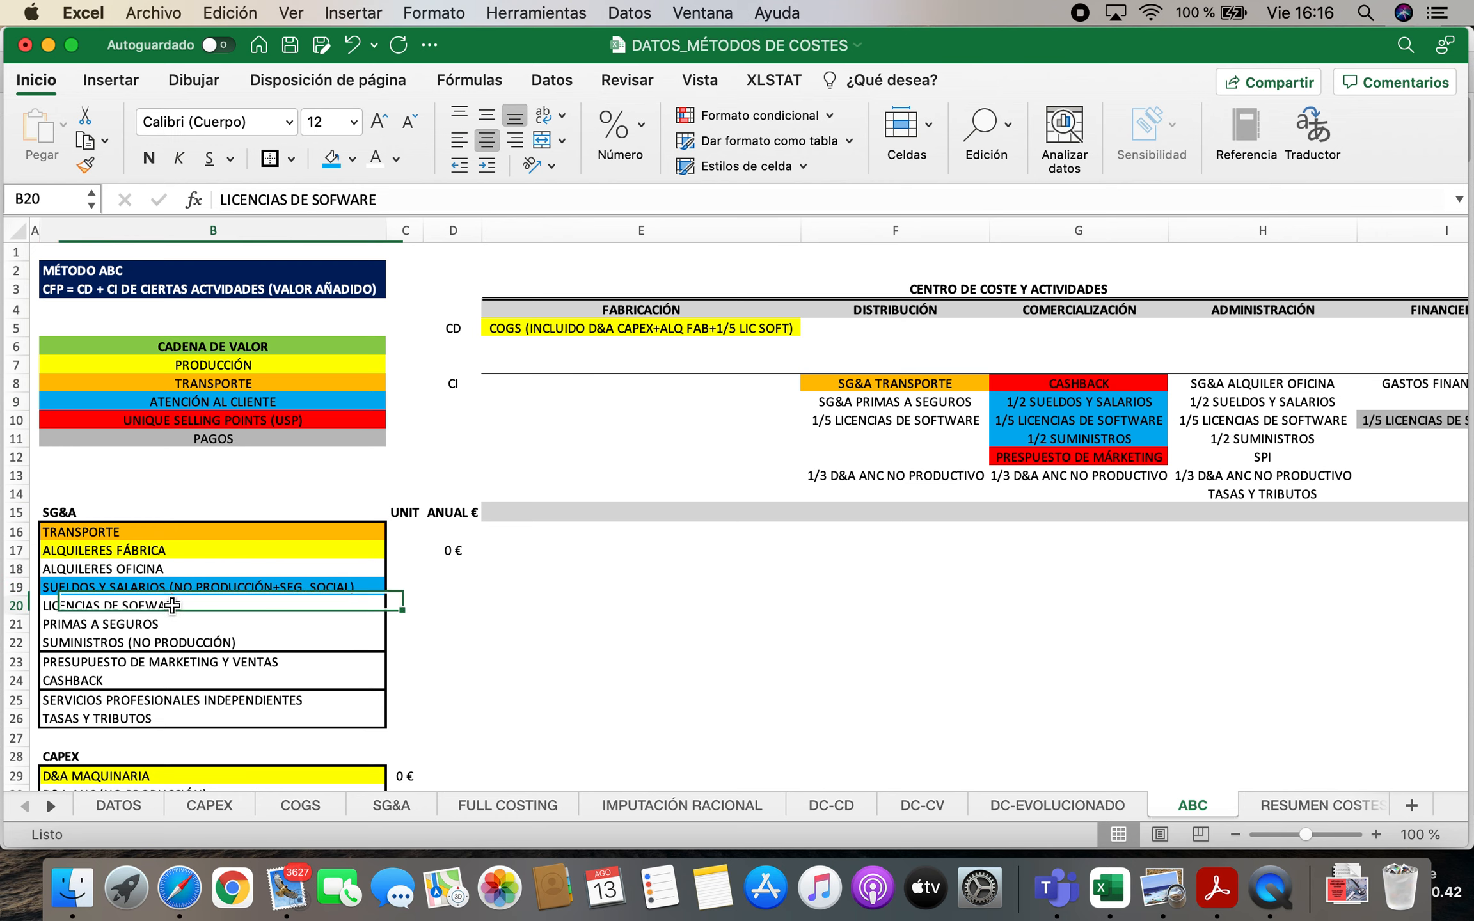
left_click(332, 160)
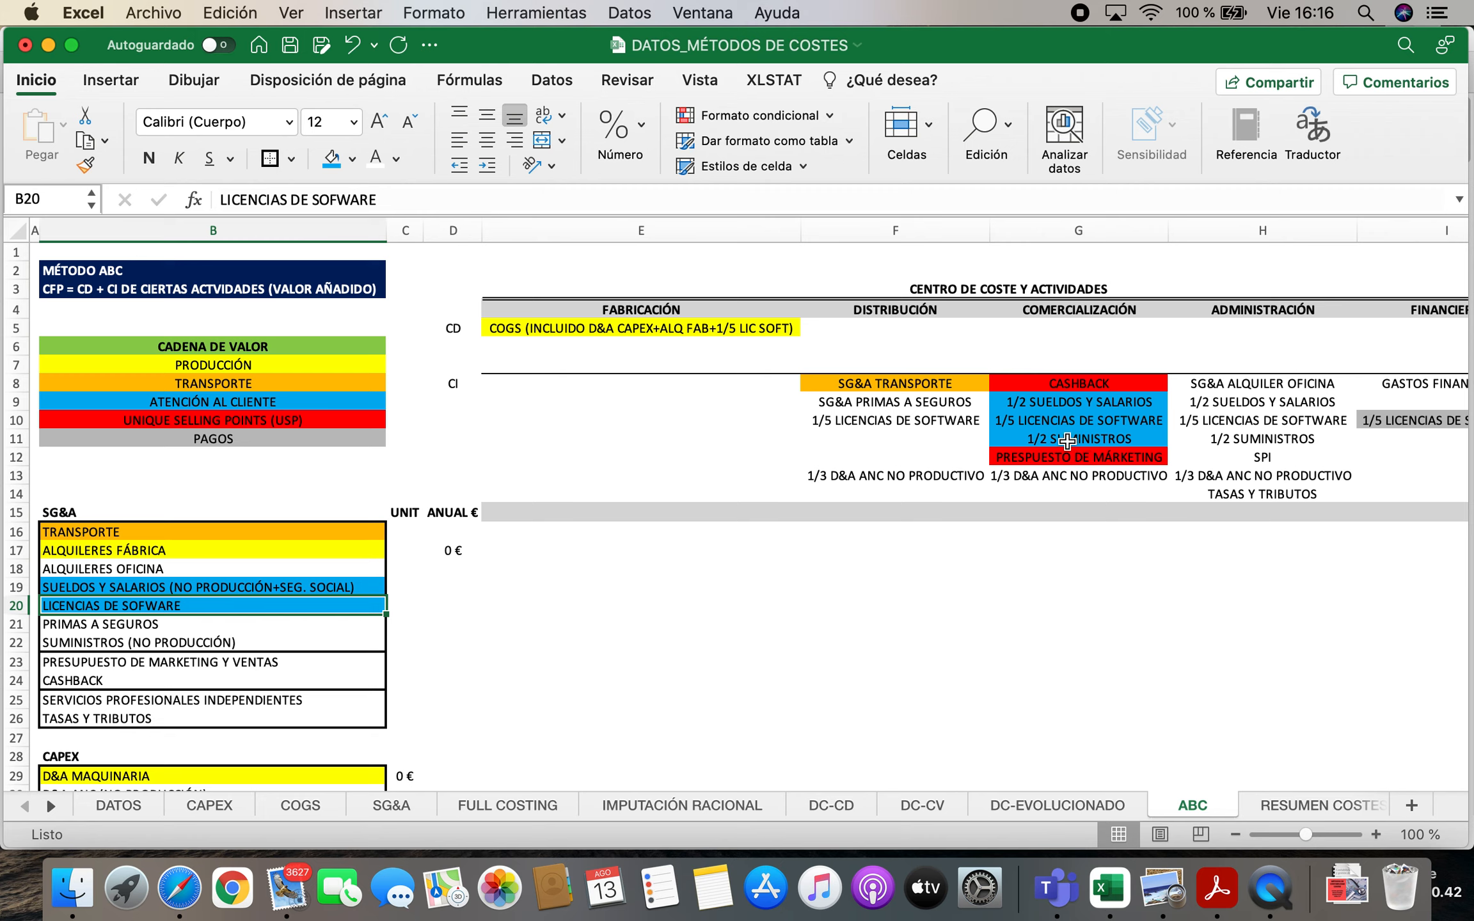
left_click(176, 642)
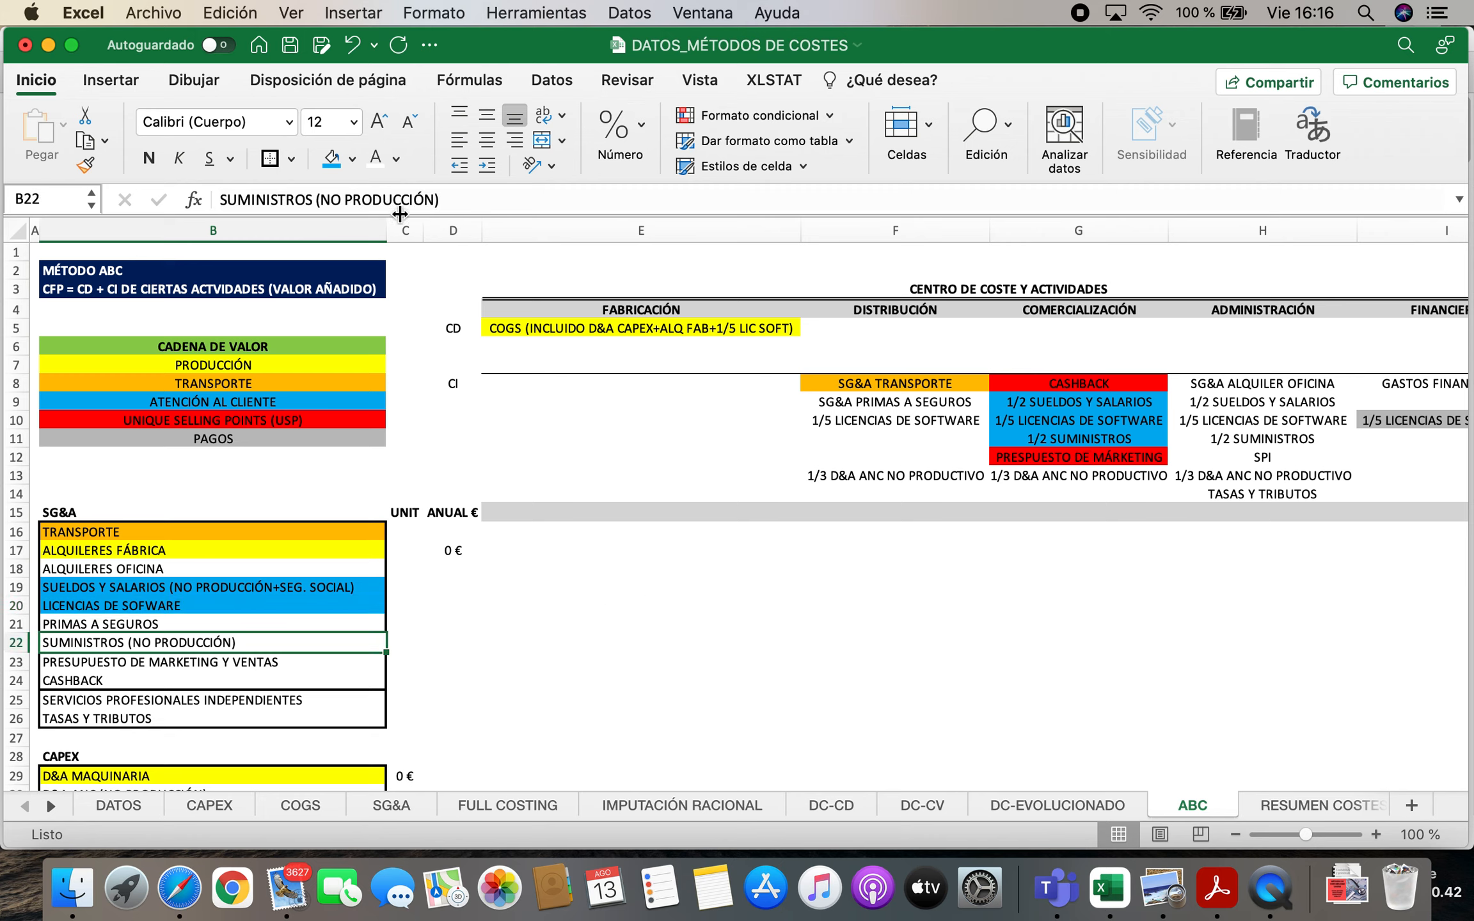
left_click(332, 160)
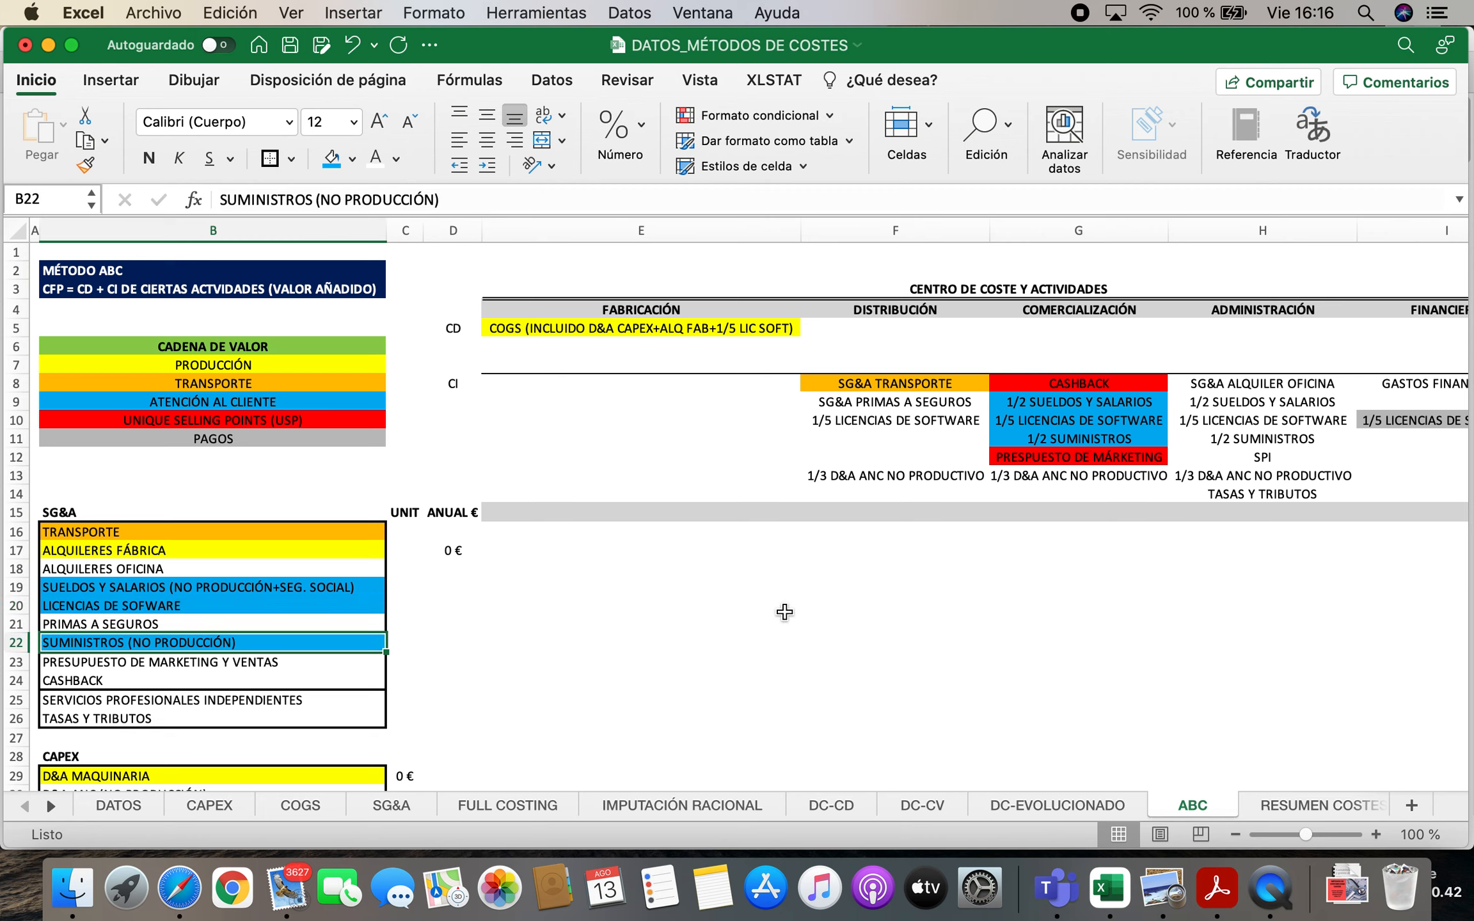
Fill PRESUPUESTO DE MARKETING Y VENTAS and CASHBACK in B23:B24 with the red of the unique selling points category
left_click(1080, 384)
left_click(1080, 456)
scroll(171, 663, "down", 1)
mouse_move(172, 663)
left_mouse_down()
mouse_move(171, 700)
mouse_move(172, 682)
left_mouse_up()
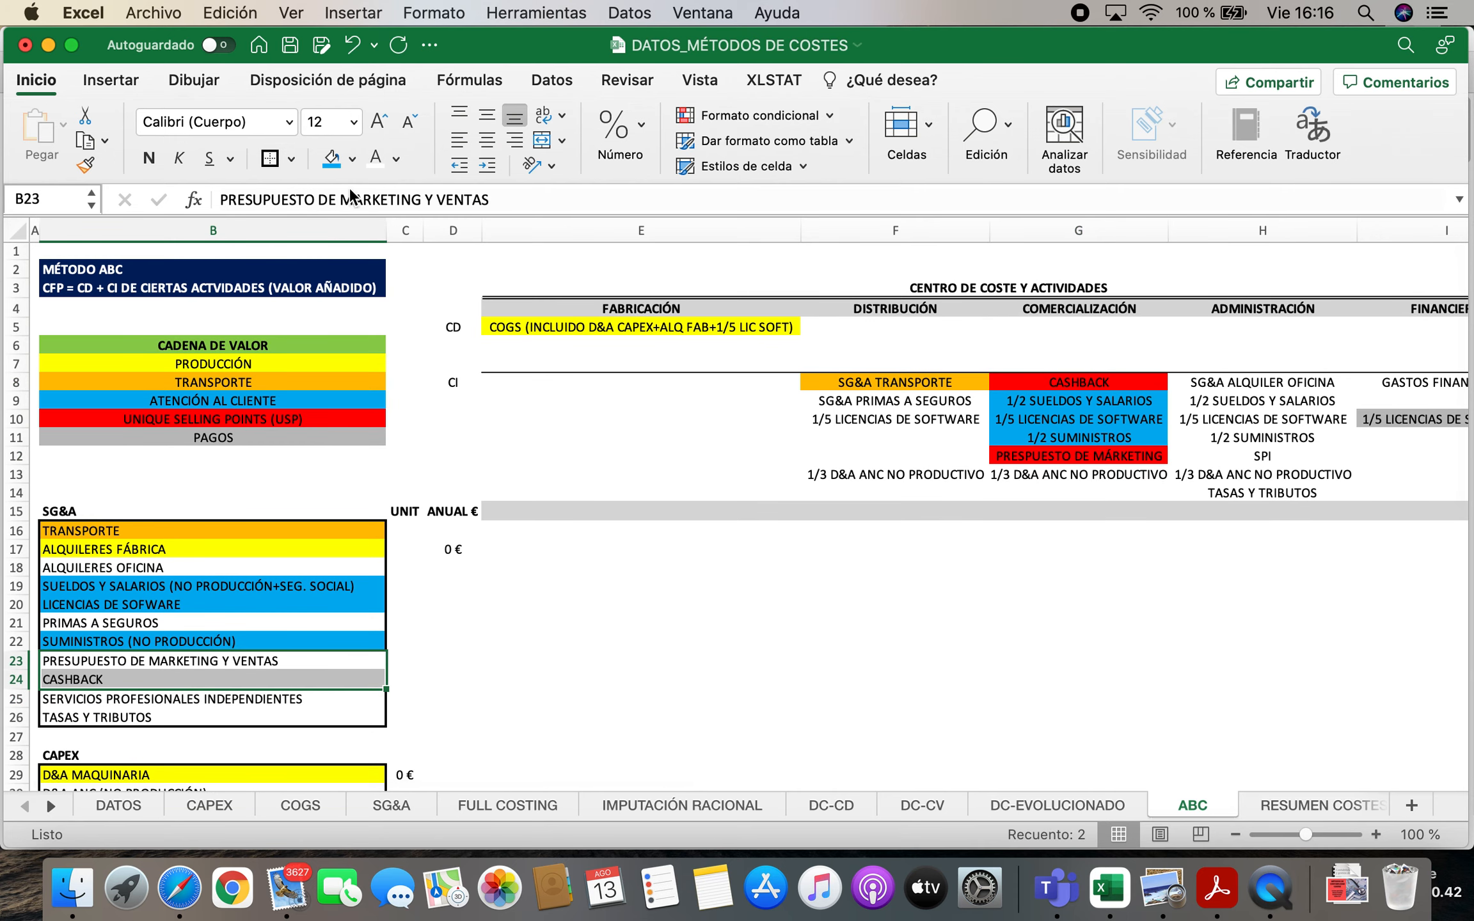
left_click(353, 160)
left_click(359, 419)
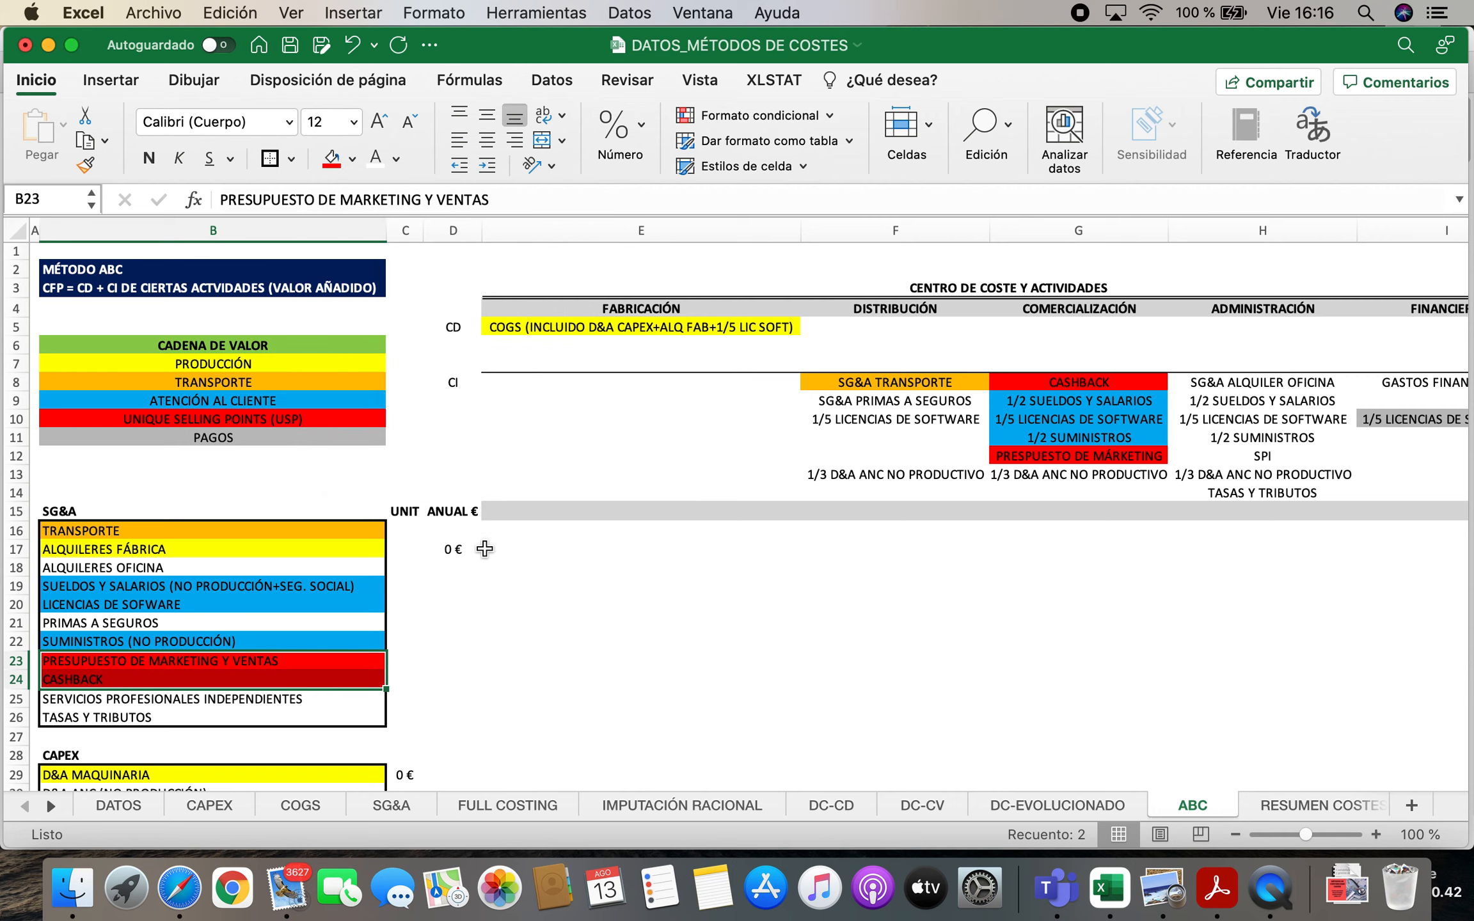
Compare the 1/5 LICENCIAS DE SOFTWARE entry under FINANCIERO in I10 with the software licences row B20 of the SG&A list
scroll(463, 632, "down", 5)
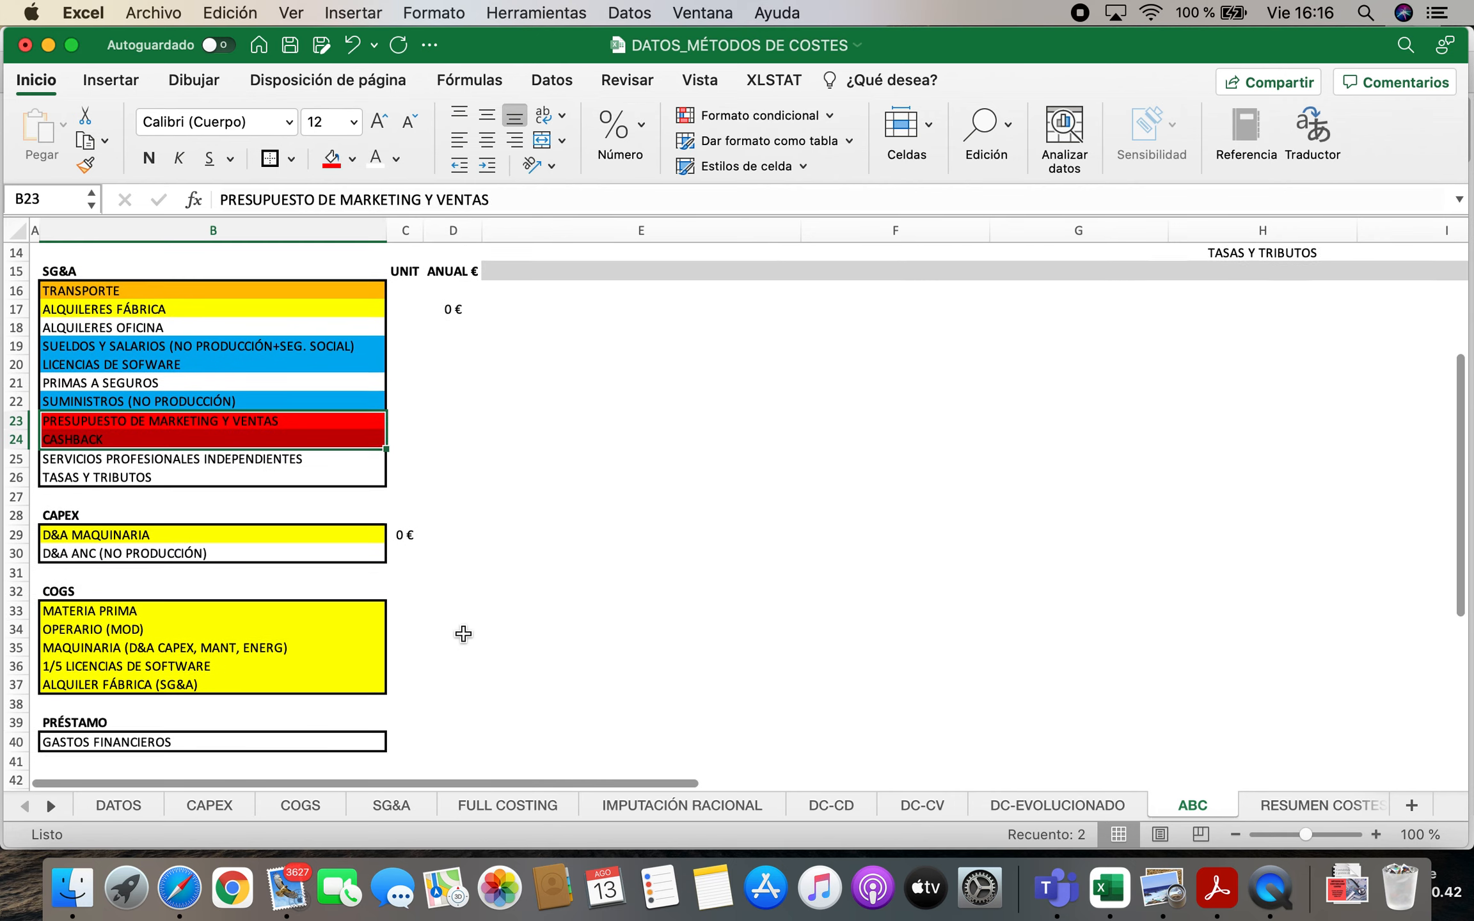
scroll(464, 633, "up", 5)
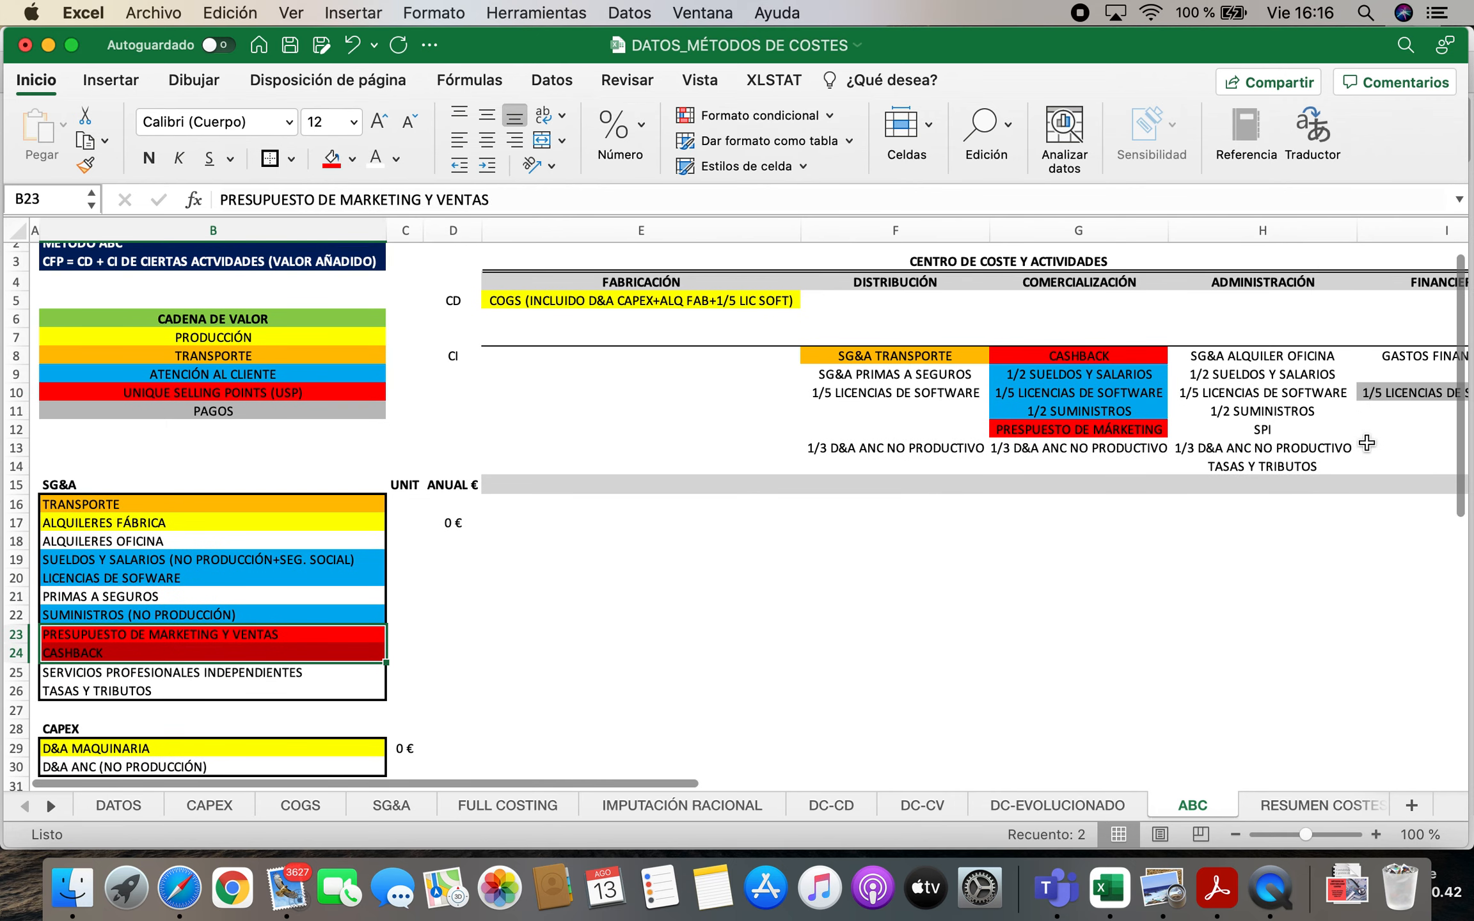
left_click(1387, 389)
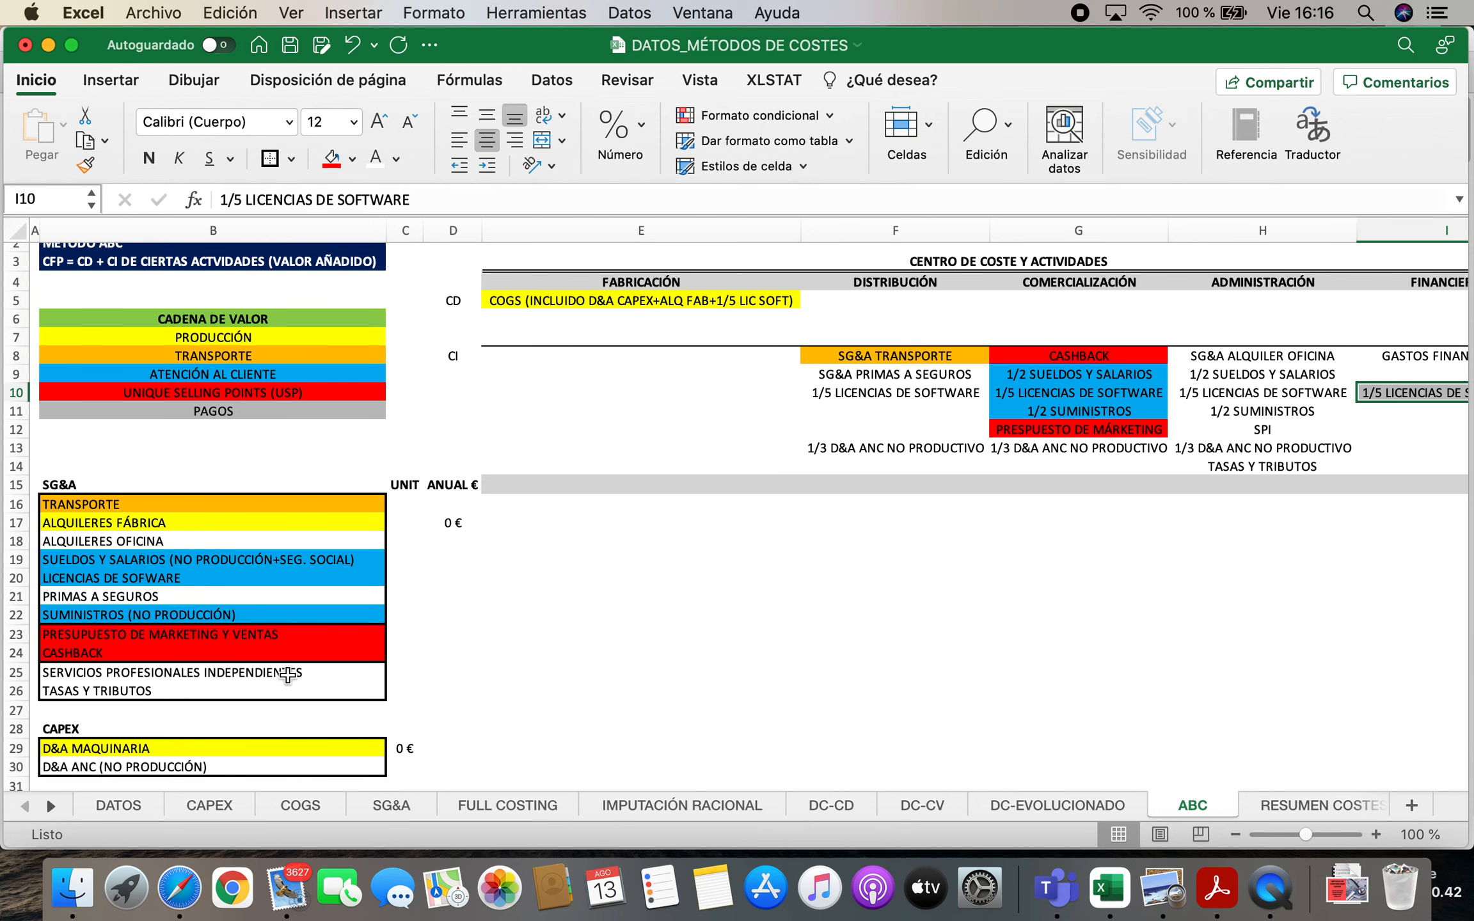
scroll(288, 675, "down", 1)
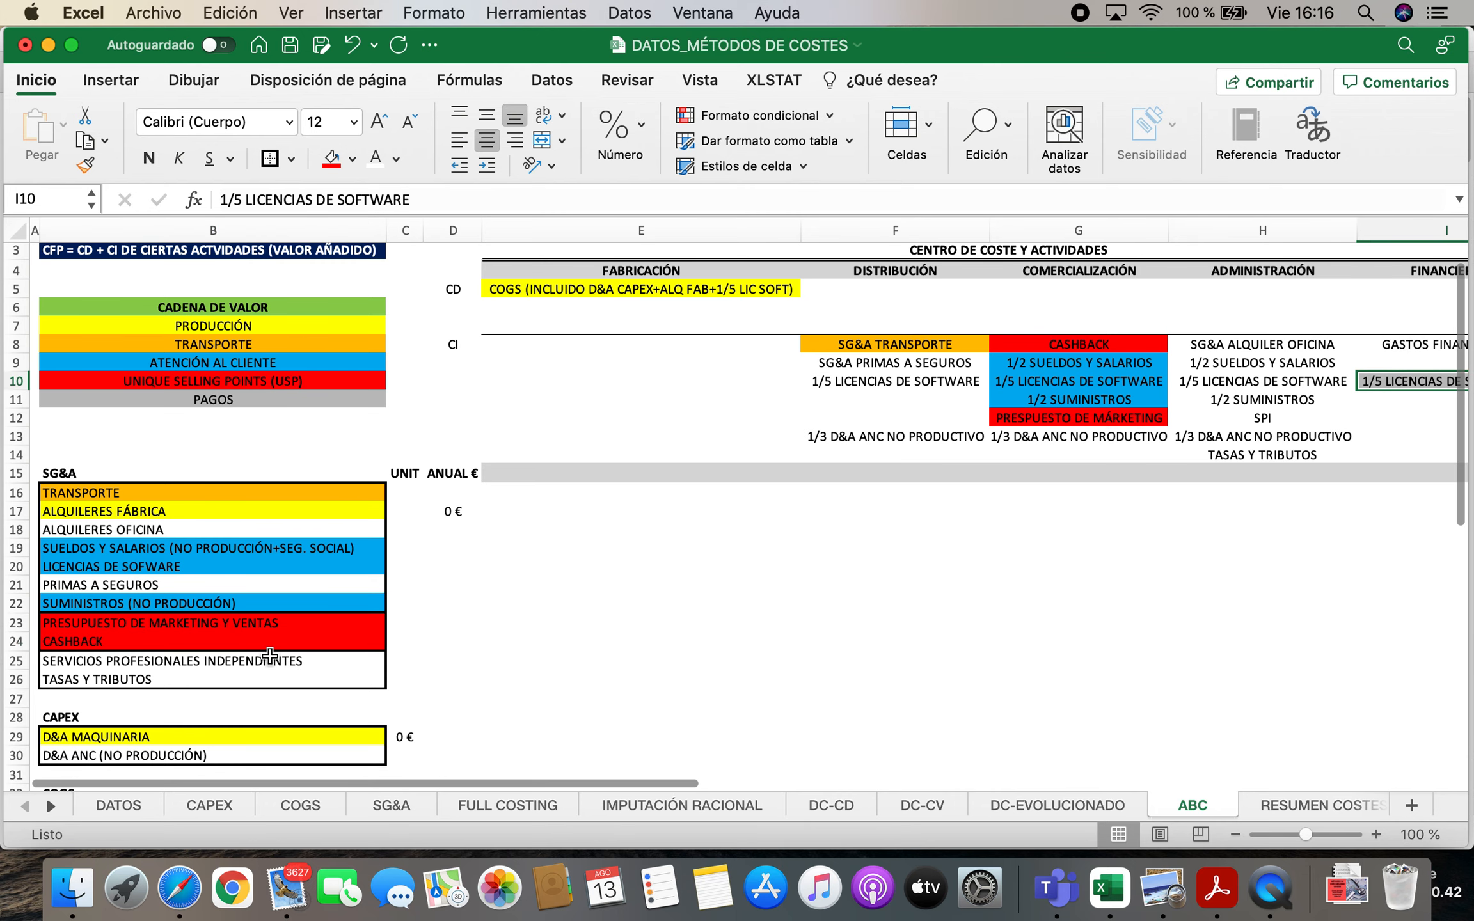
left_click(168, 567)
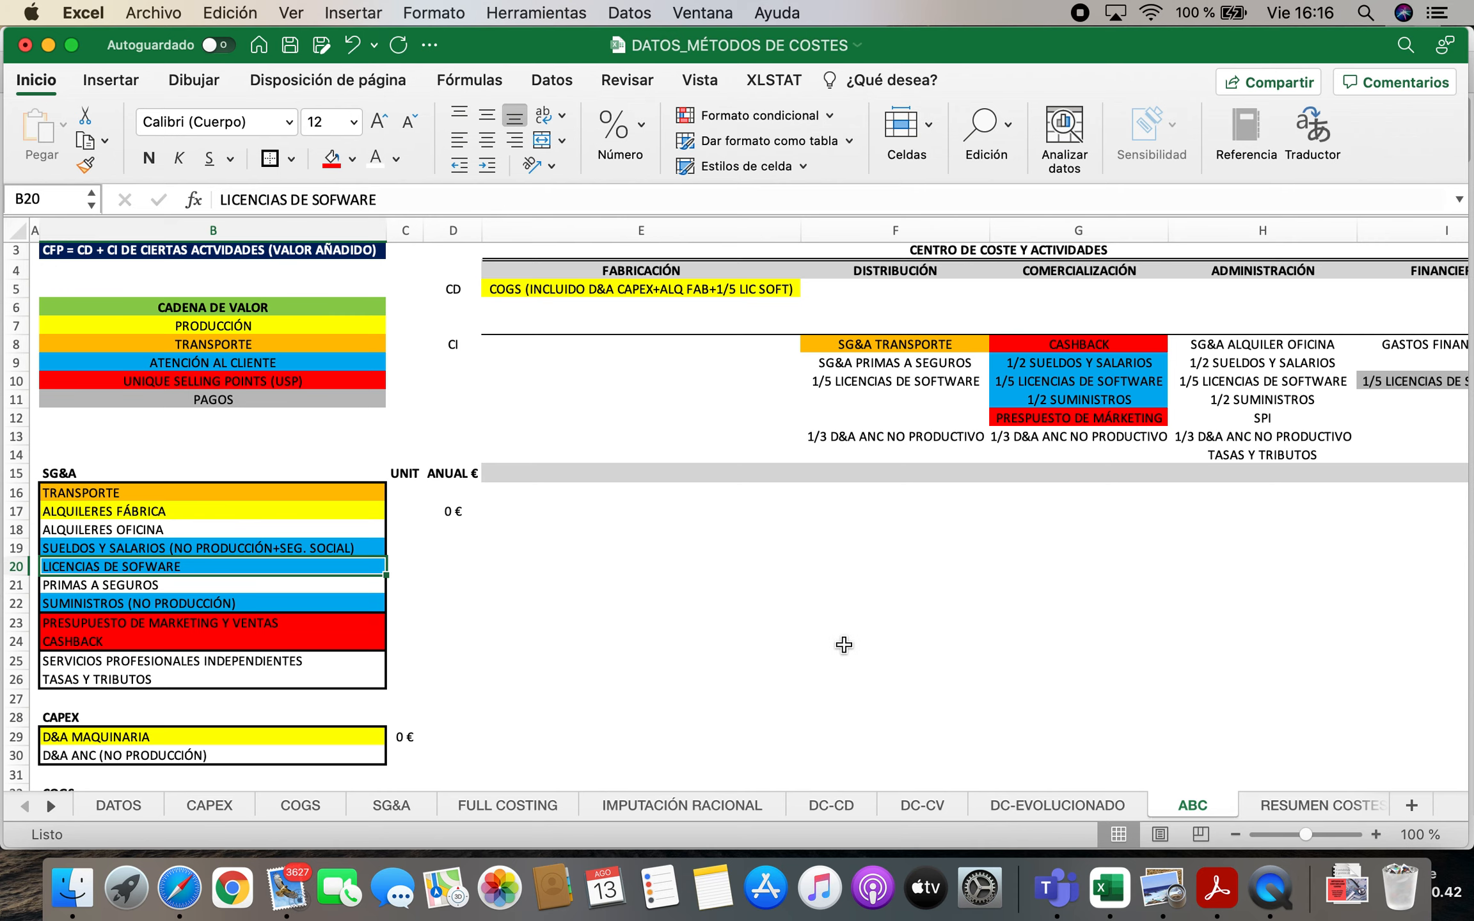
scroll(689, 641, "up", 2)
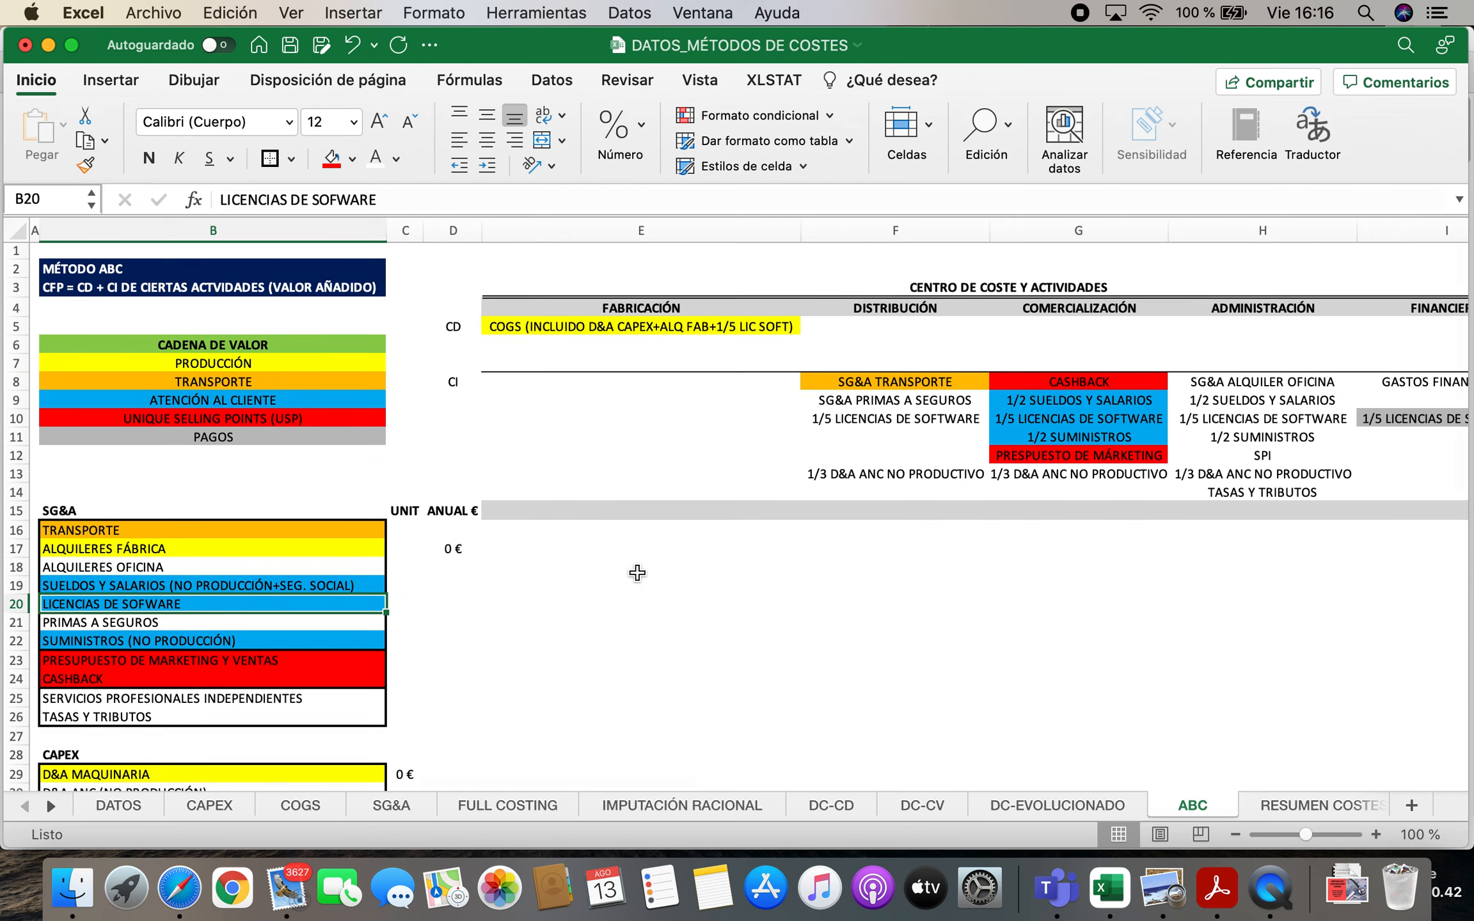
Link the MATERIA PRIMA unit cost in C33 to COGS!L9 and fill the formula down to C35 for OPERARIO and MAQUINARIA
scroll(626, 585, "down", 5)
left_click(97, 594)
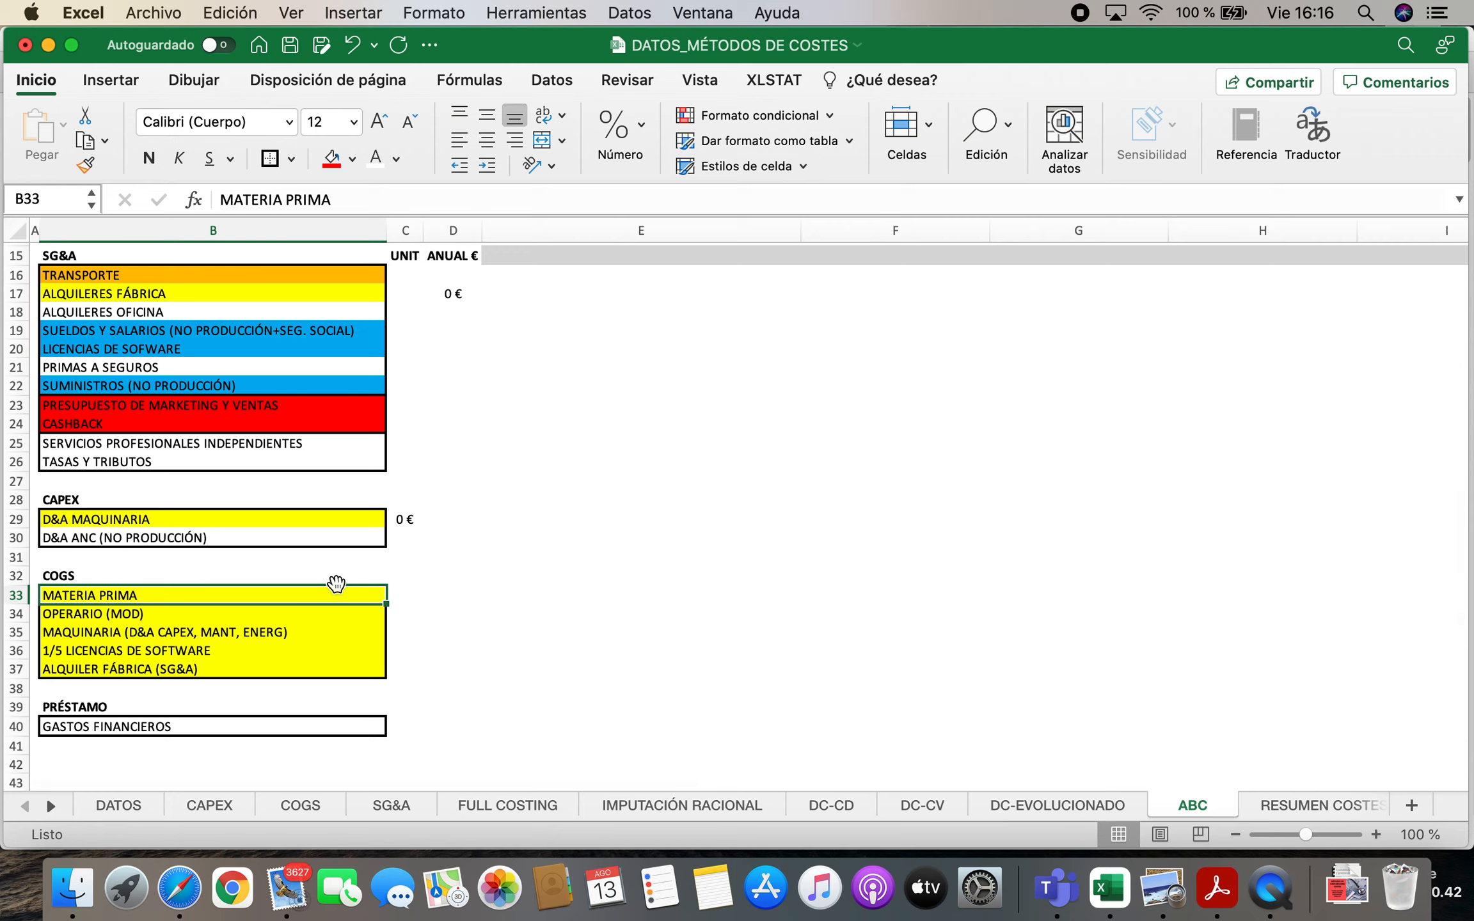
key("Down")
key("Down")
key("Up")
key("Up")
key("Right")
type("=")
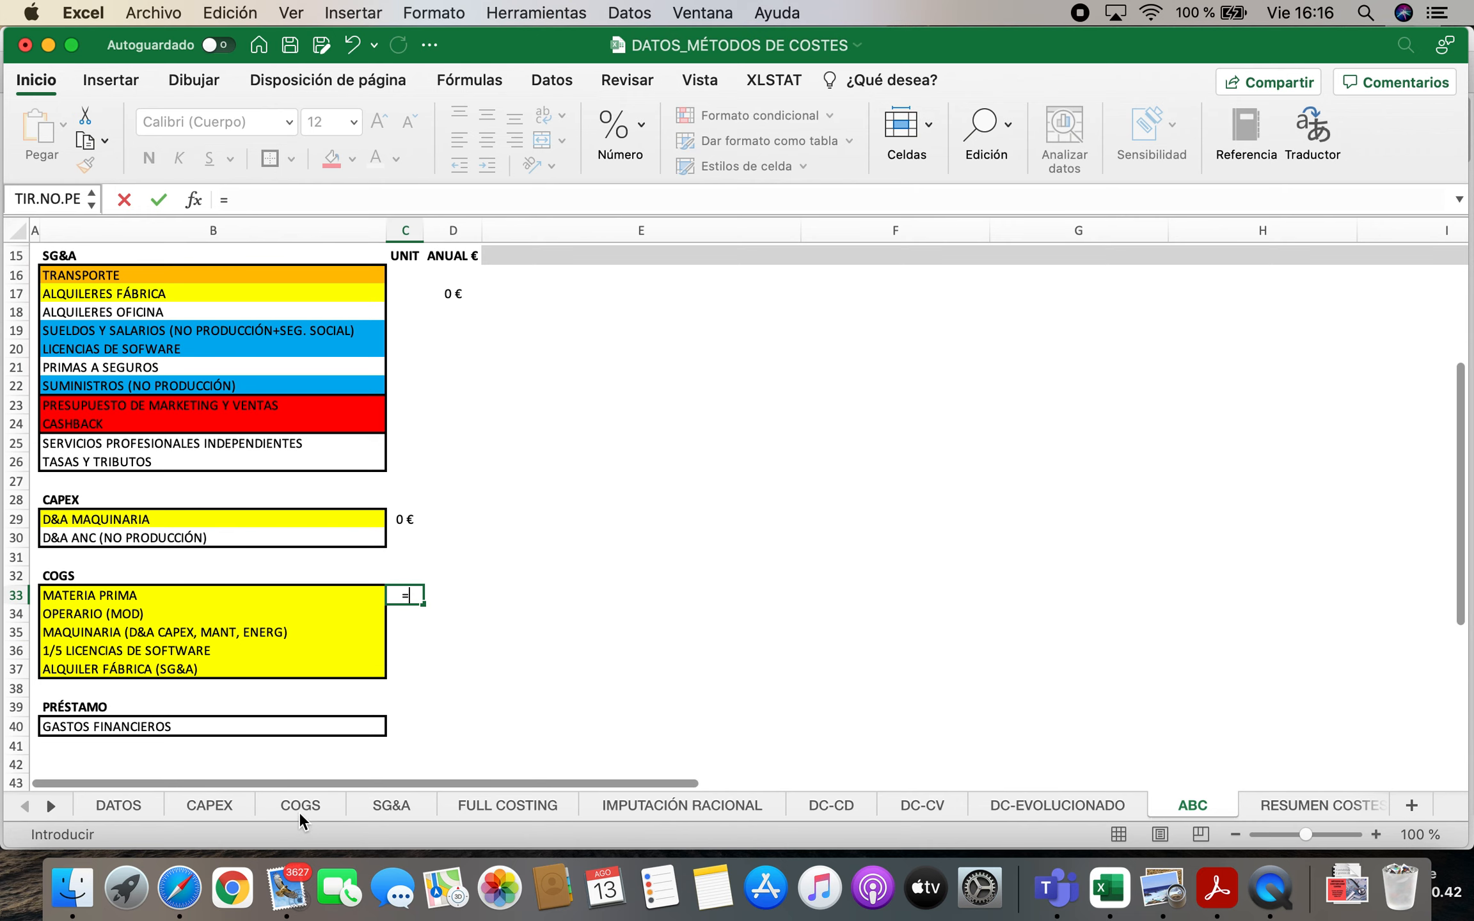
left_click(298, 807)
left_click(1184, 385)
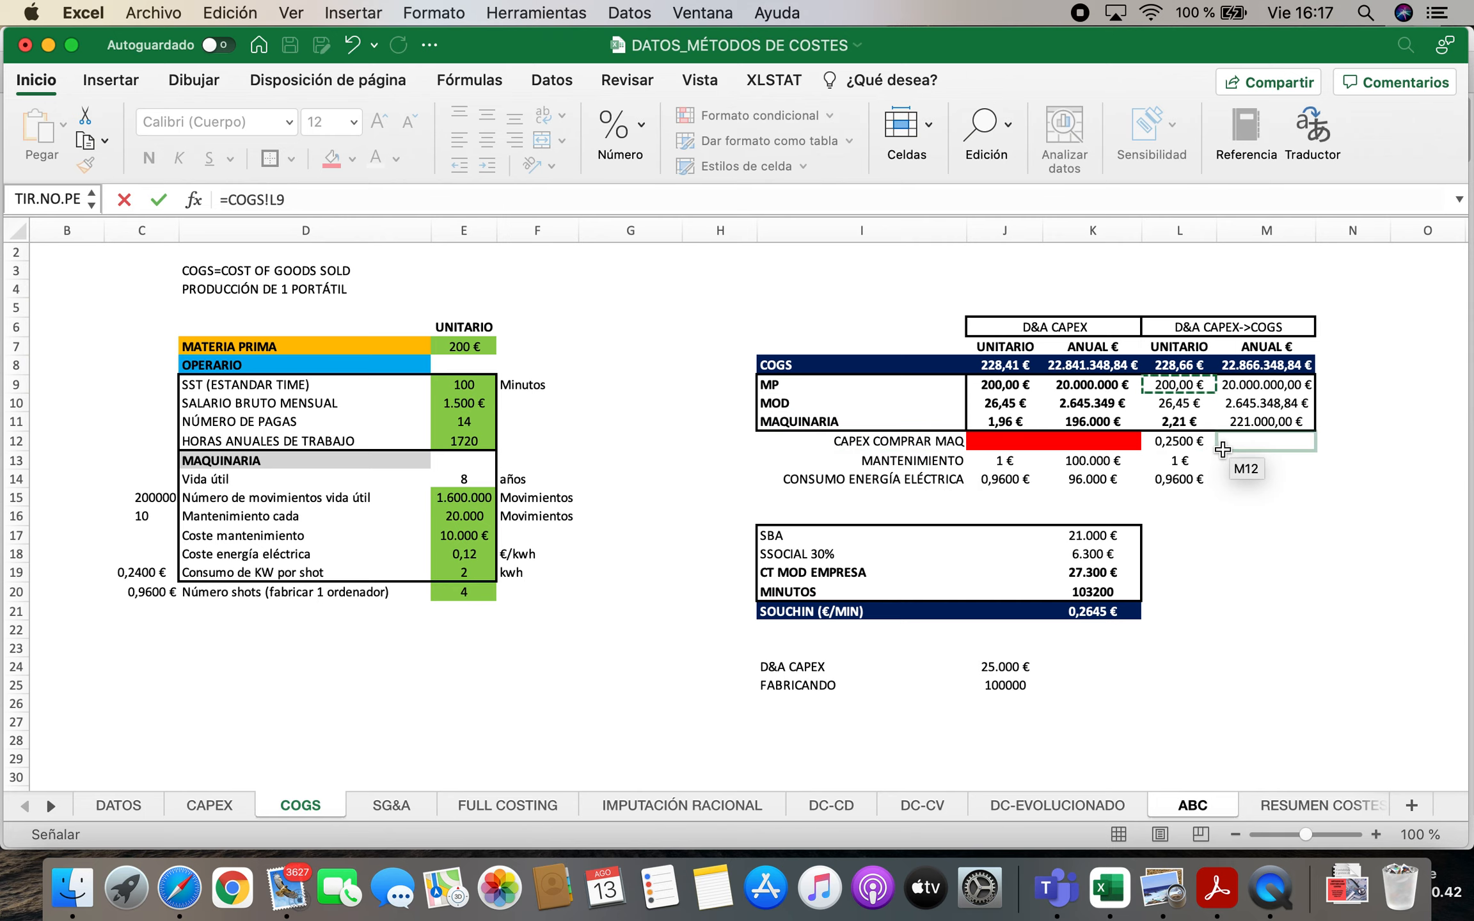
key("Return")
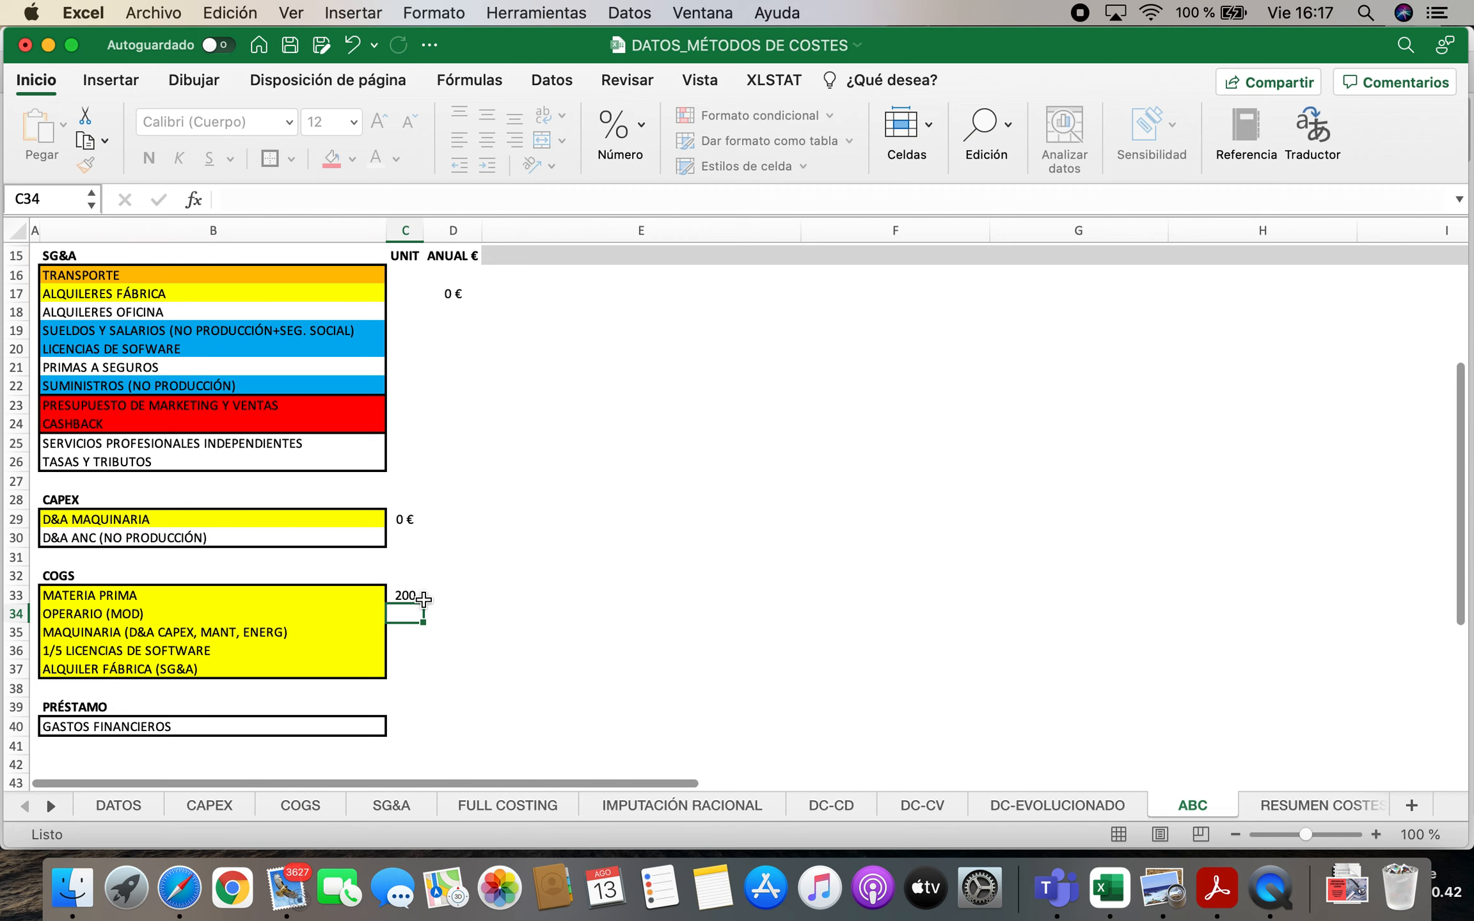
left_click_drag(426, 608, 430, 637)
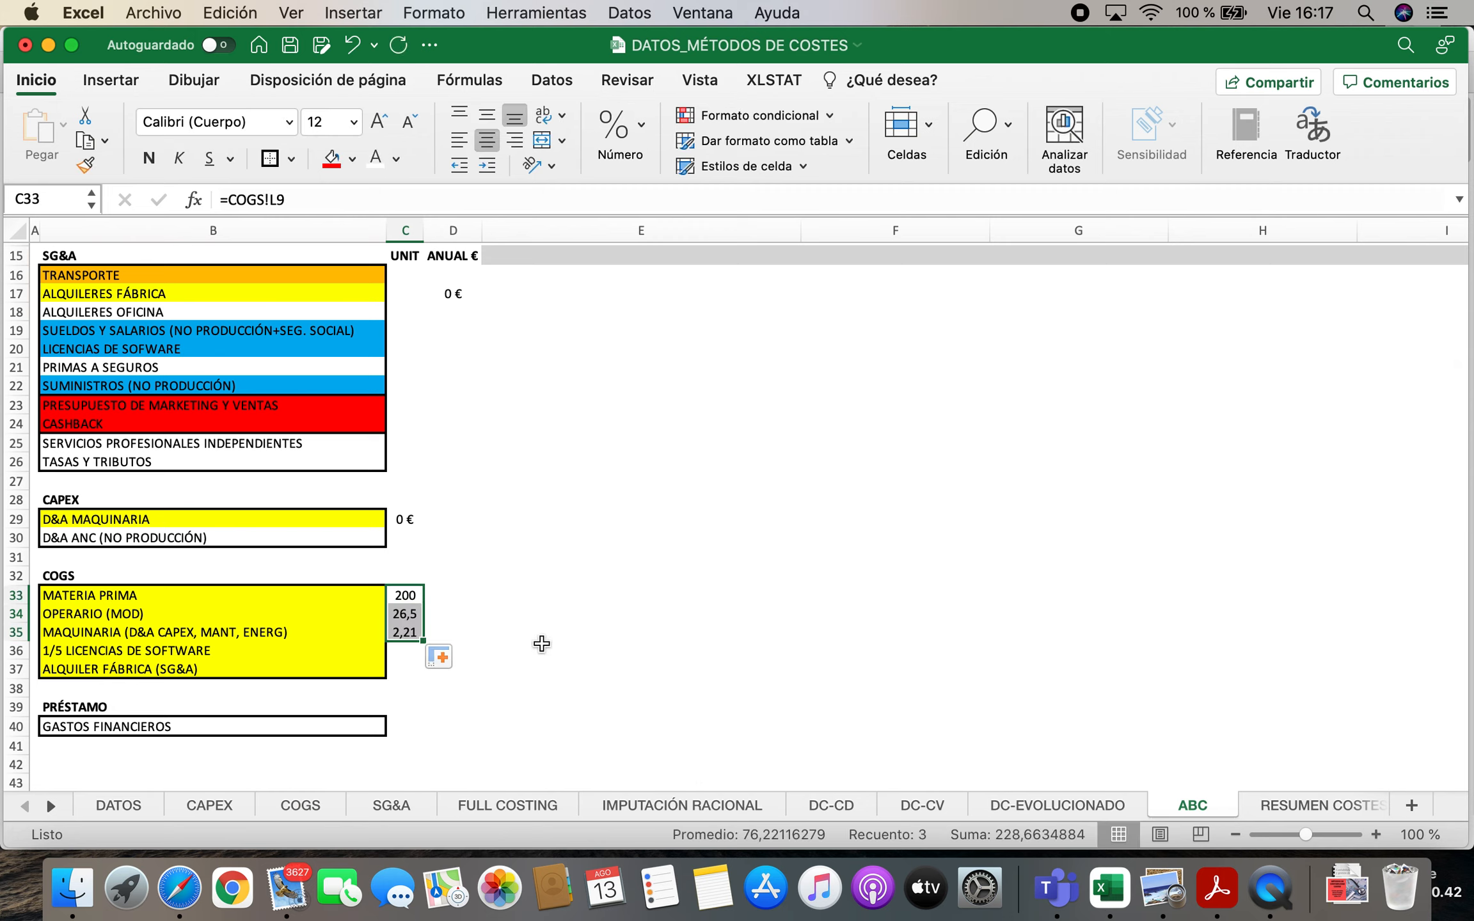
Calculate the annual 1/5 LICENCIAS DE SOFTWARE cost in D36 with the formula ='SG&A'!F8/5
scroll(599, 632, "up", 1)
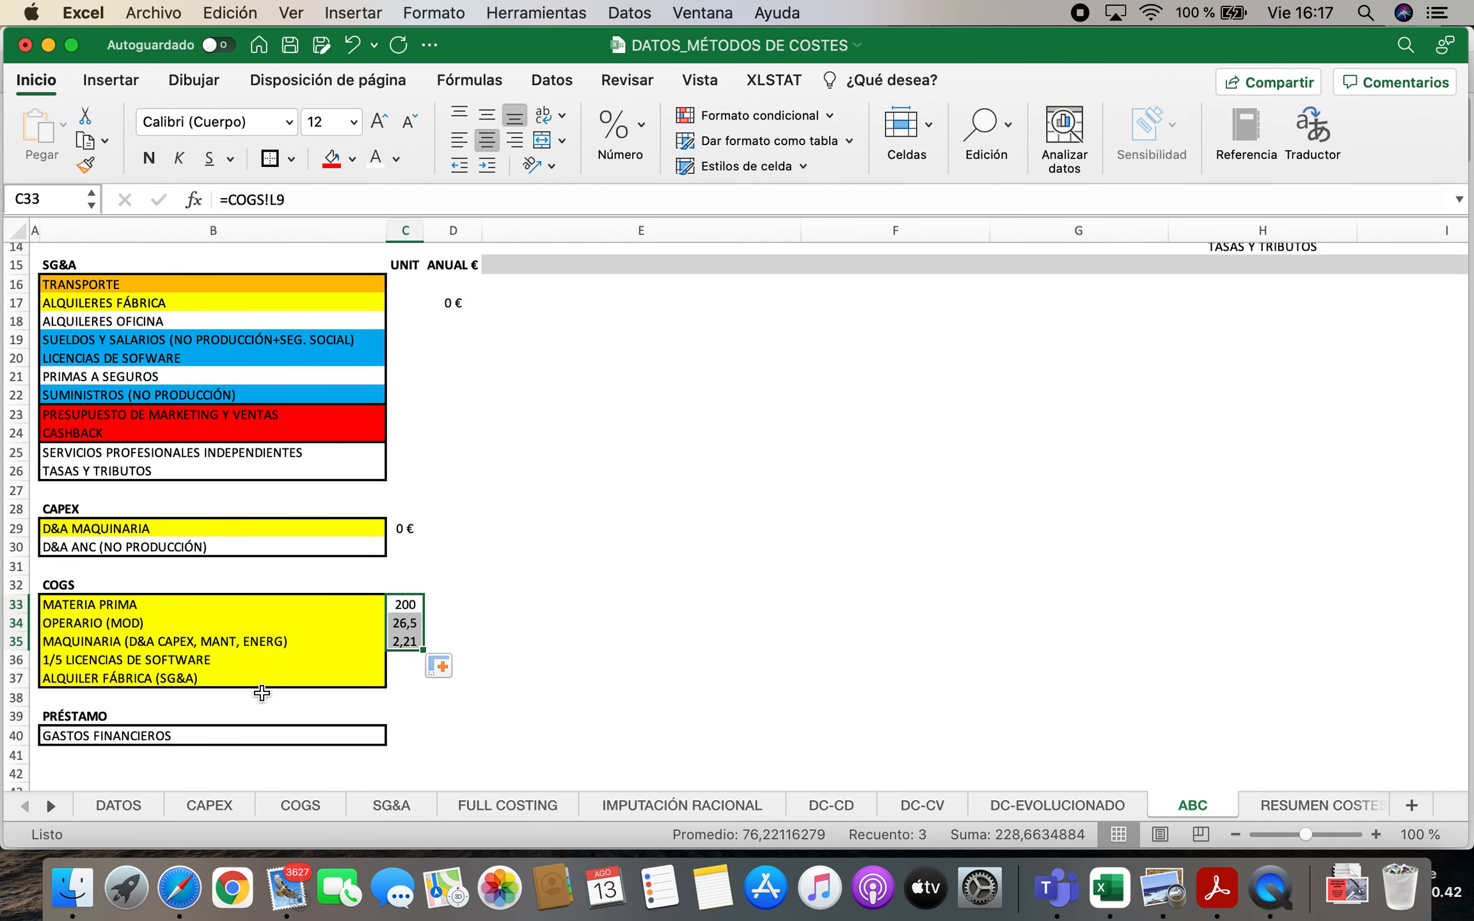
left_click(227, 666)
key("Right")
key("Right")
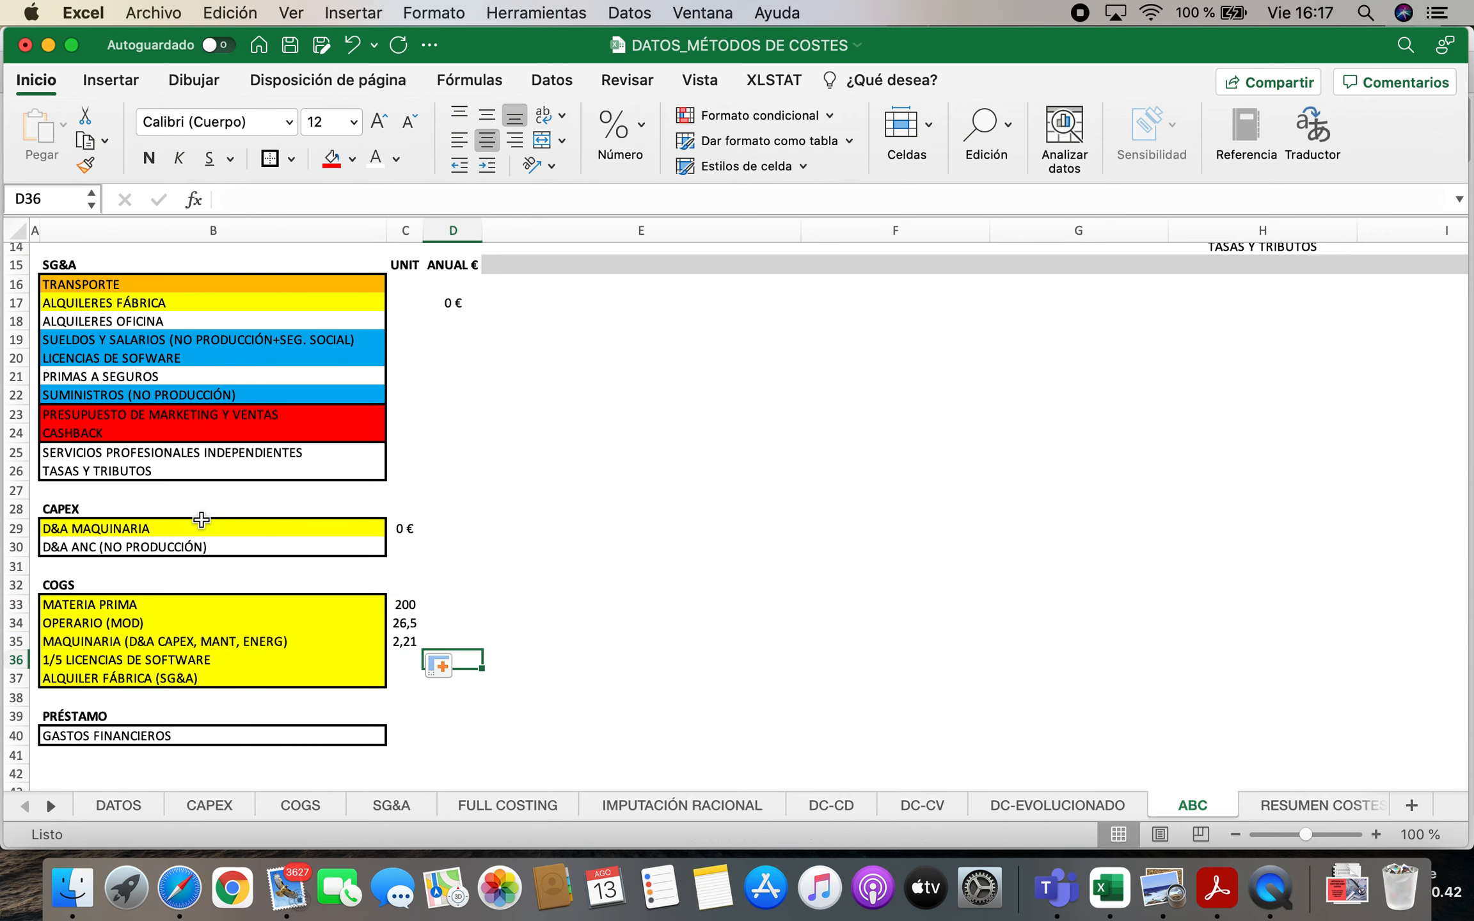
type("=")
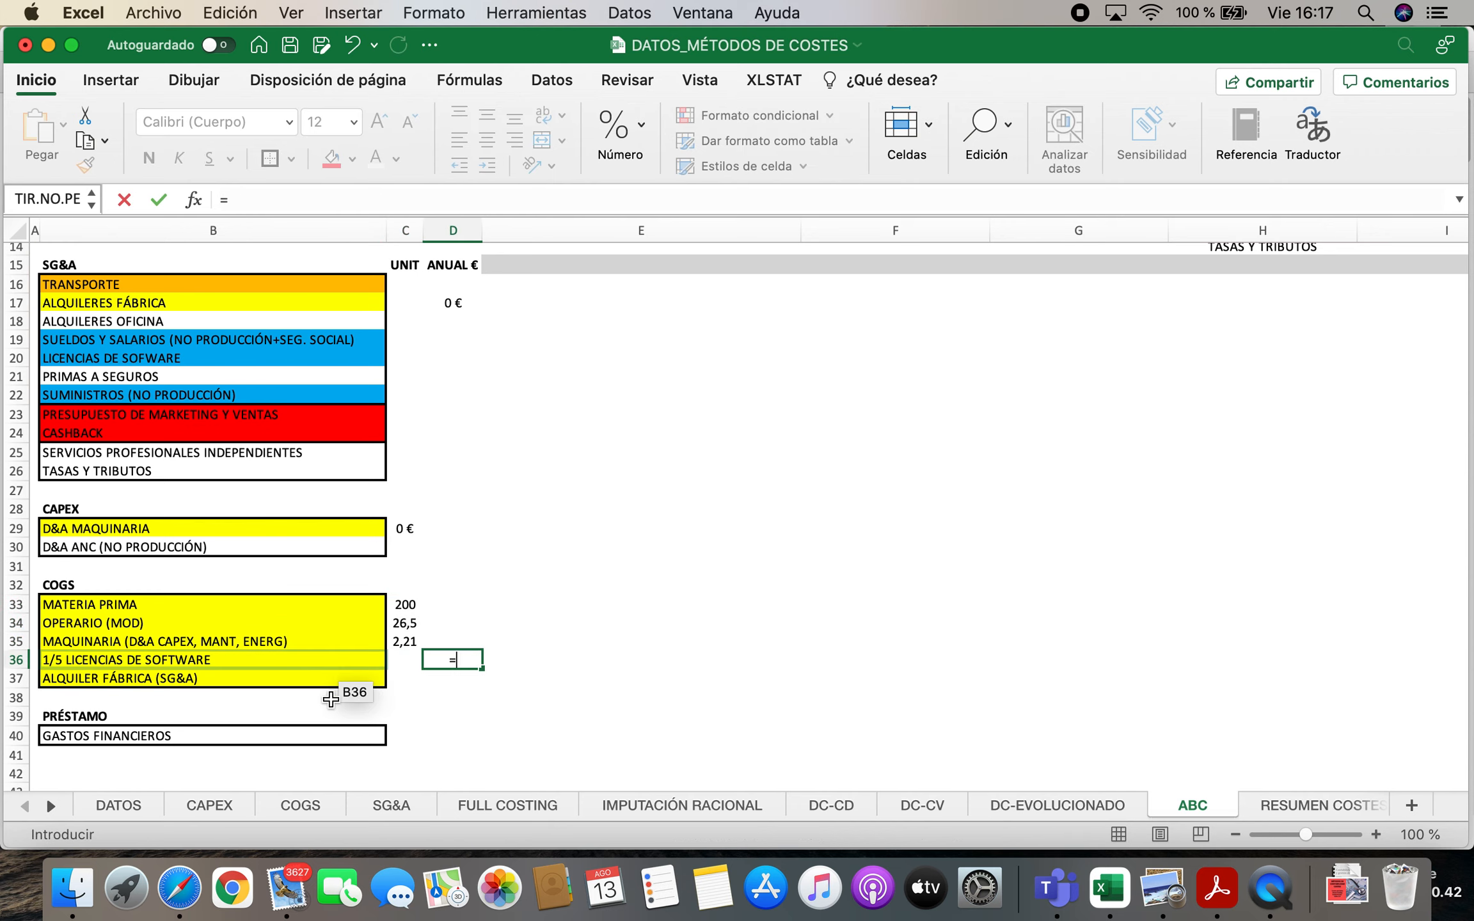
left_click(380, 803)
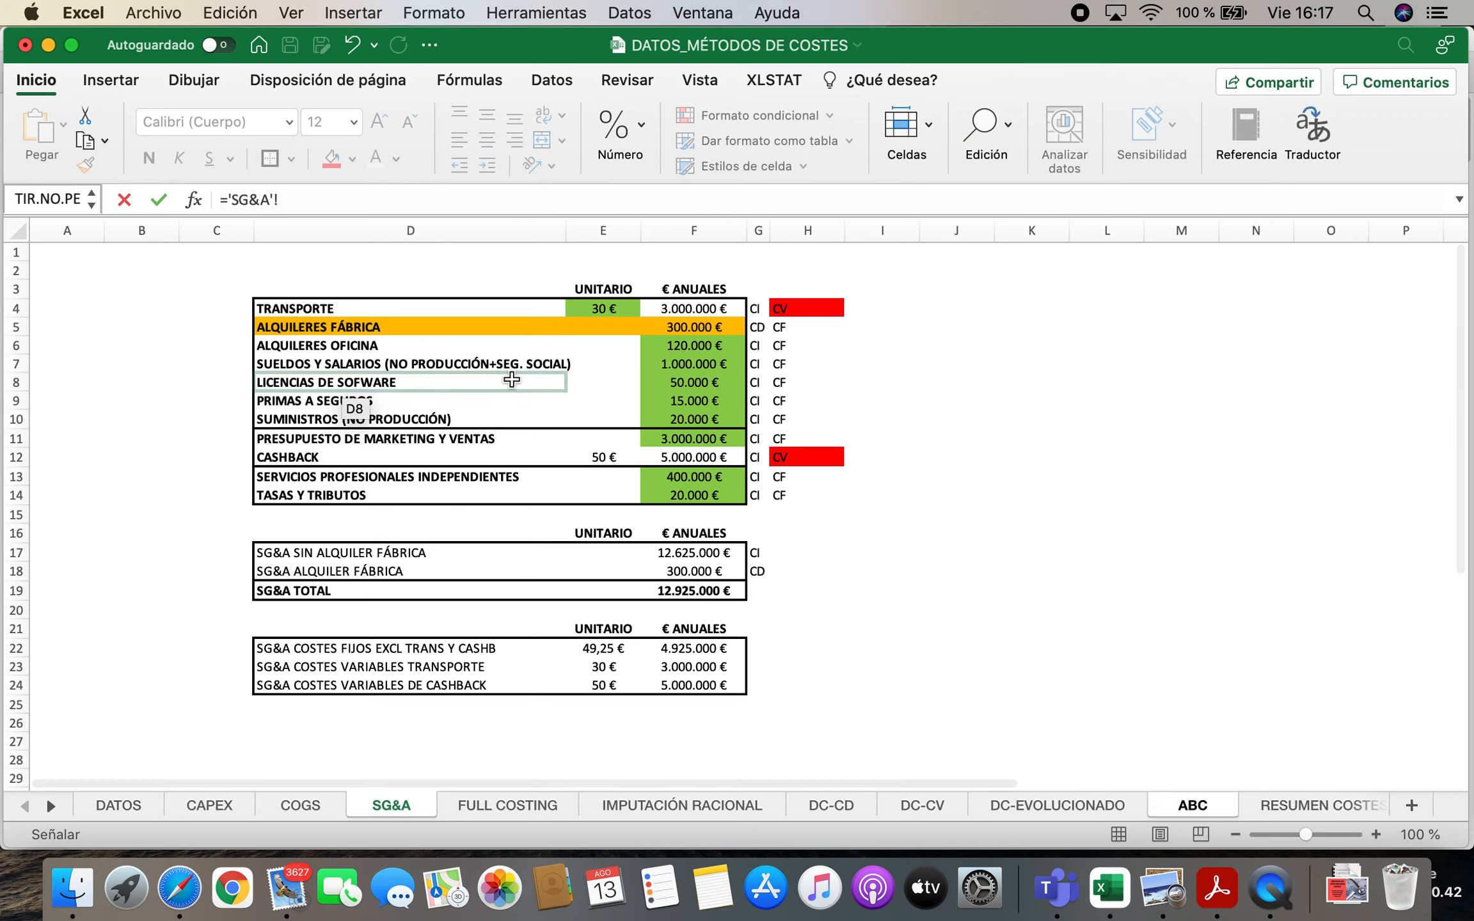
left_click(679, 380)
type("/5")
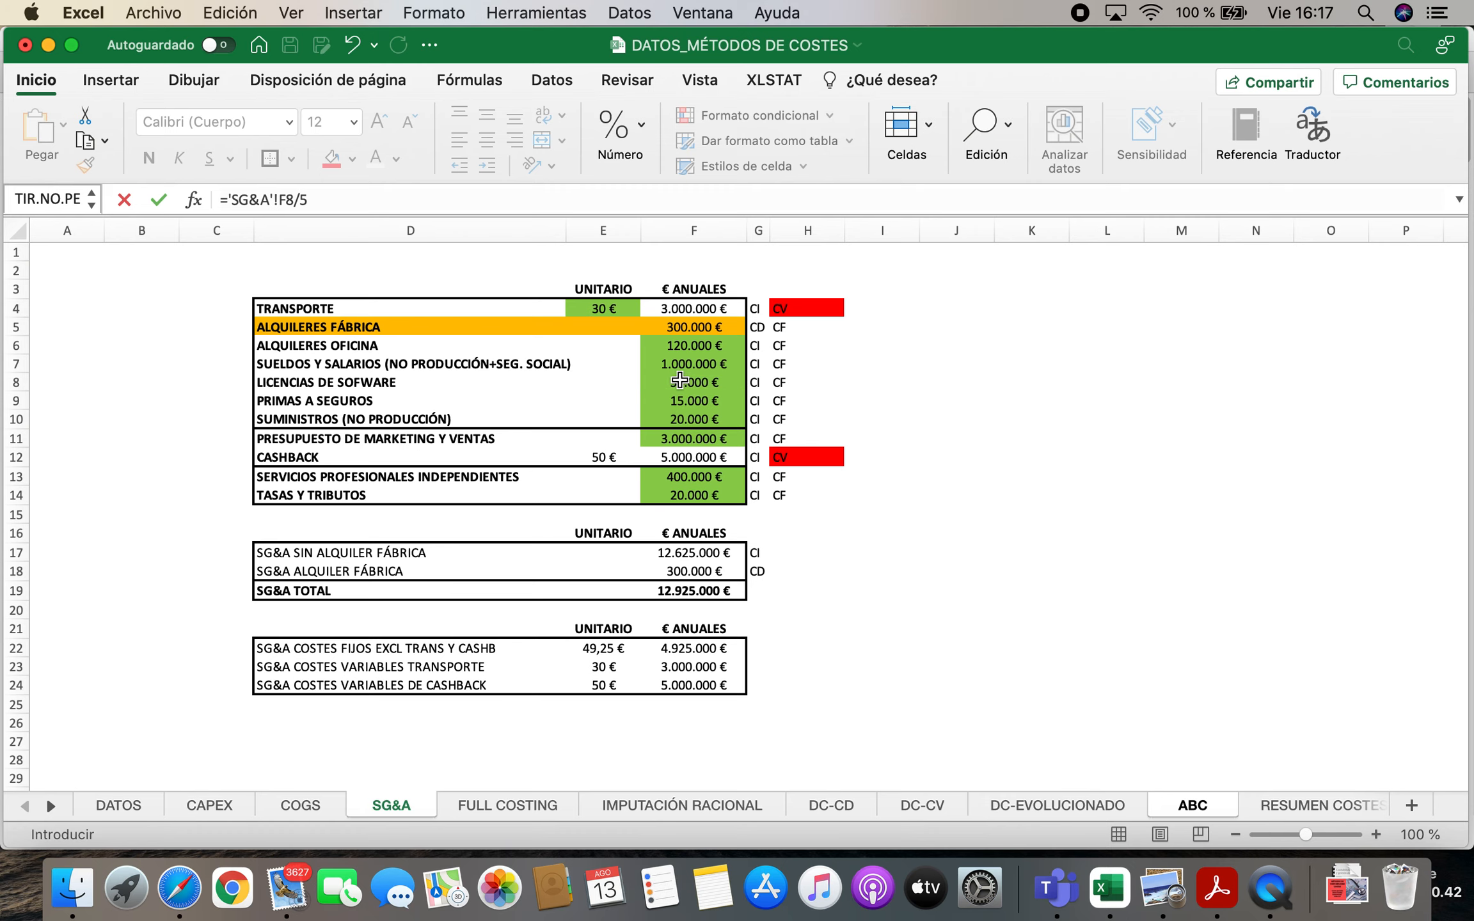
key("Return")
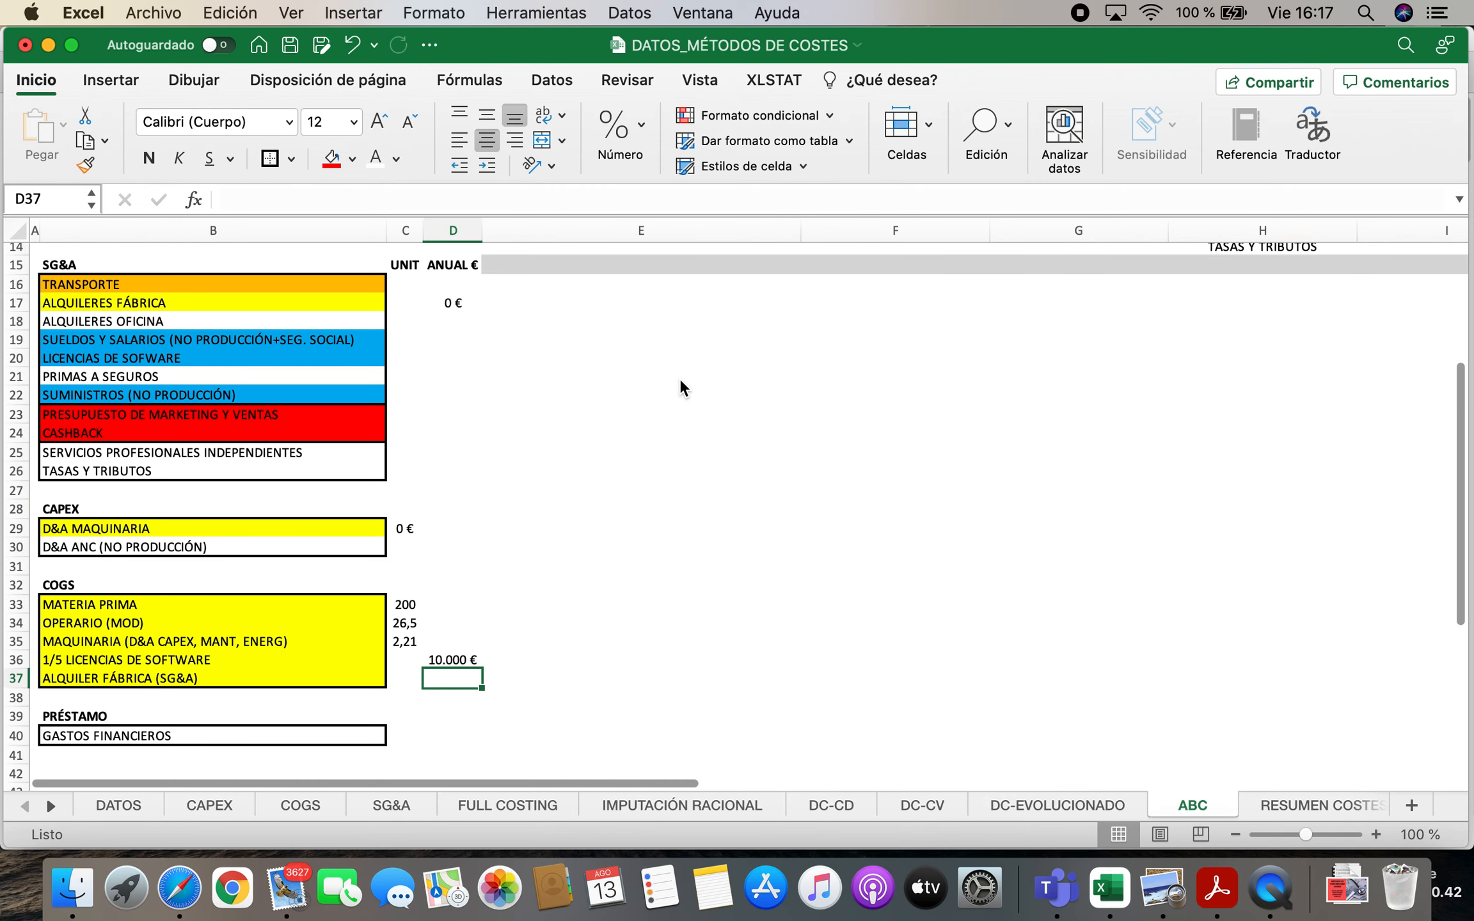
key("Up")
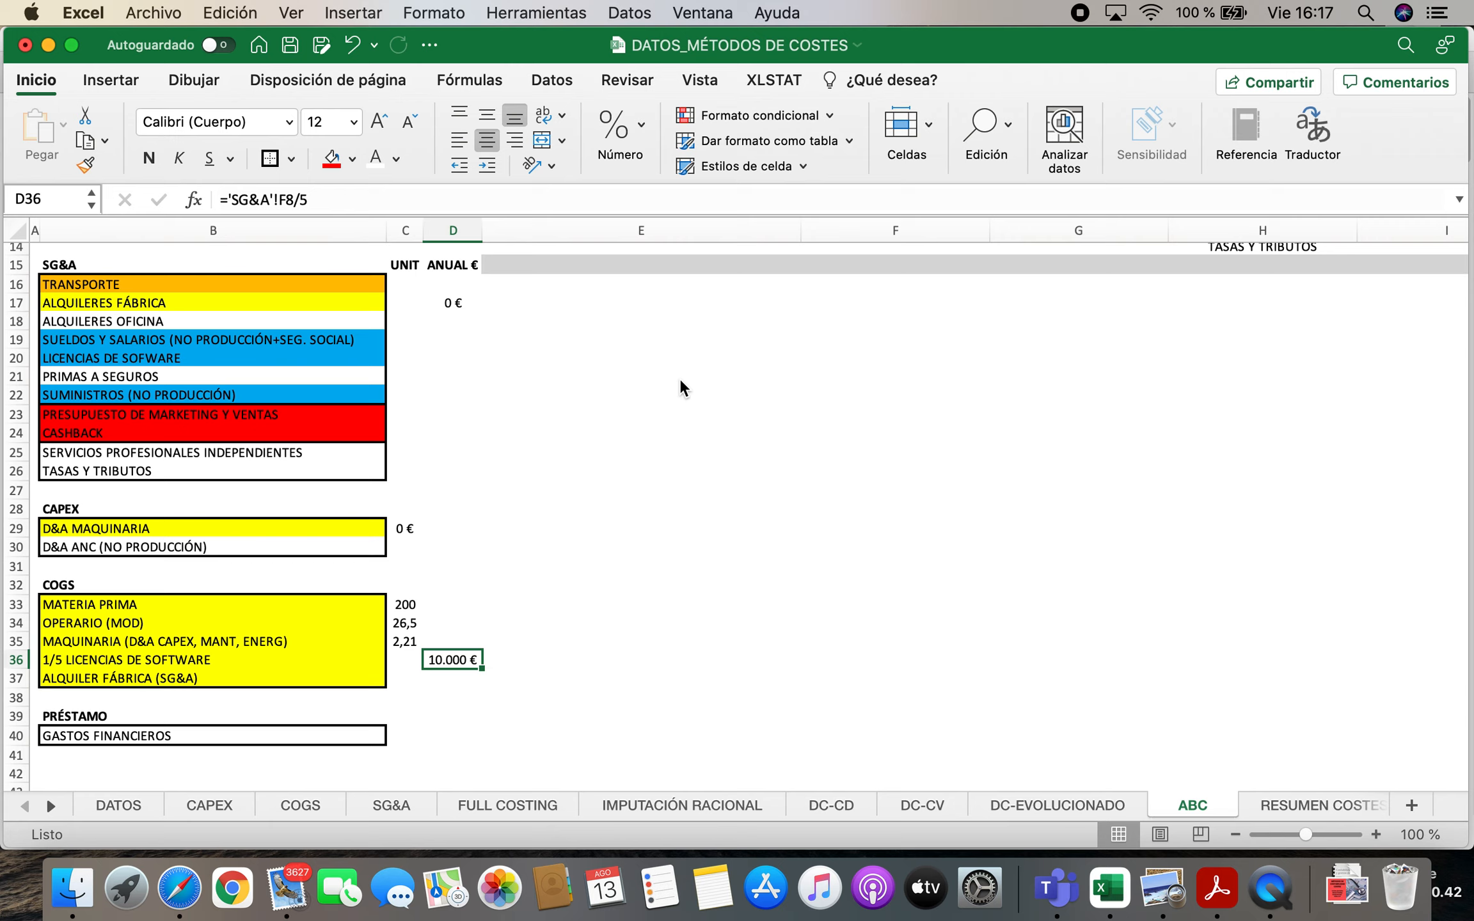
Calculate the unit cost of 1/5 LICENCIAS DE SOFTWARE in C36 with the formula =D36/DATOS!H7
key("Left")
type("=")
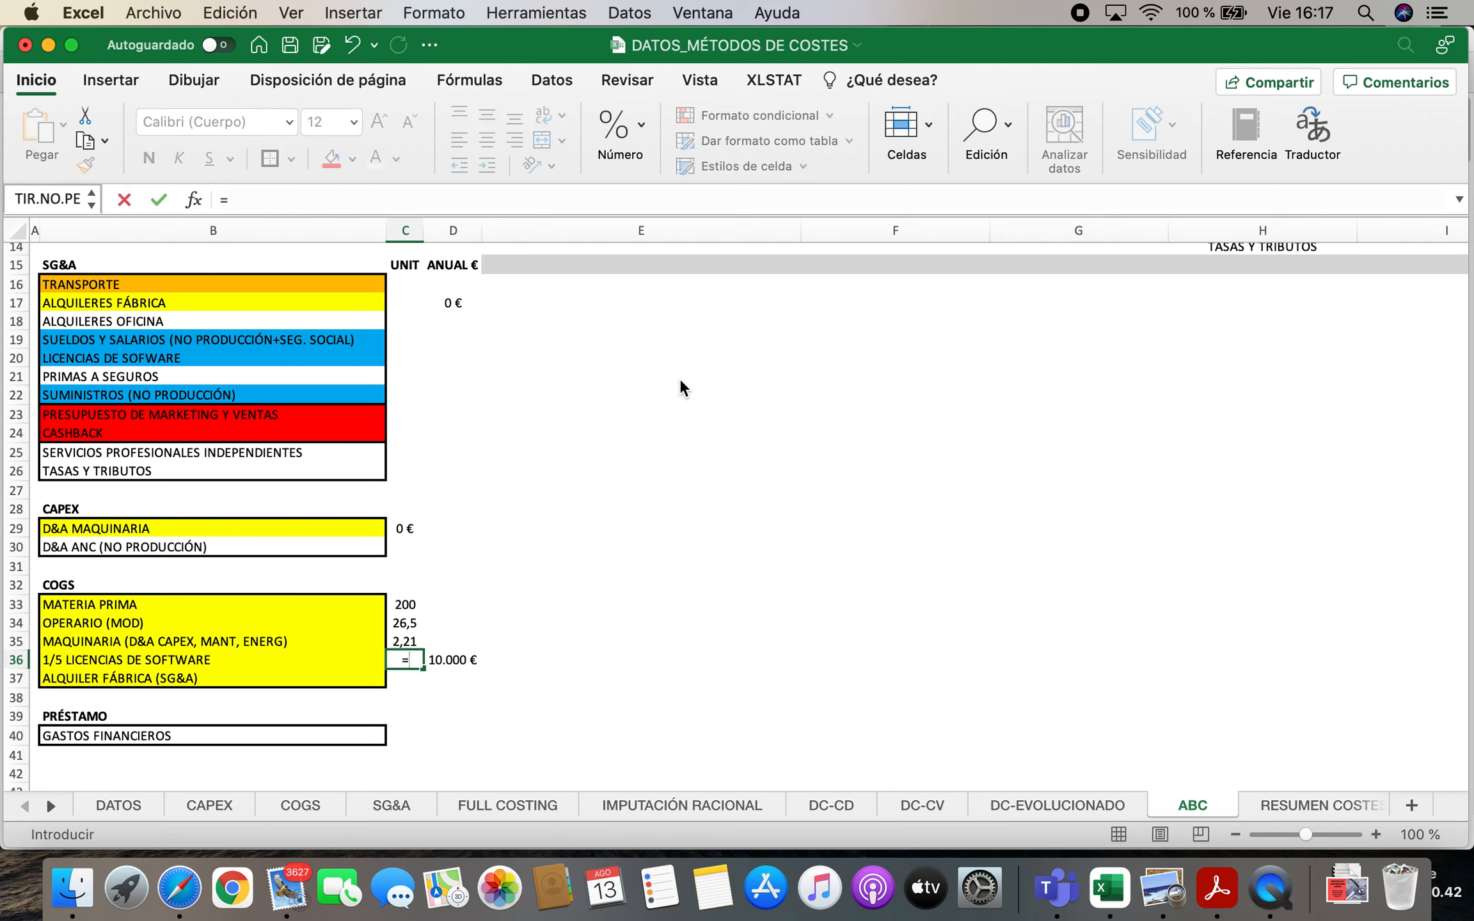
left_click(470, 659)
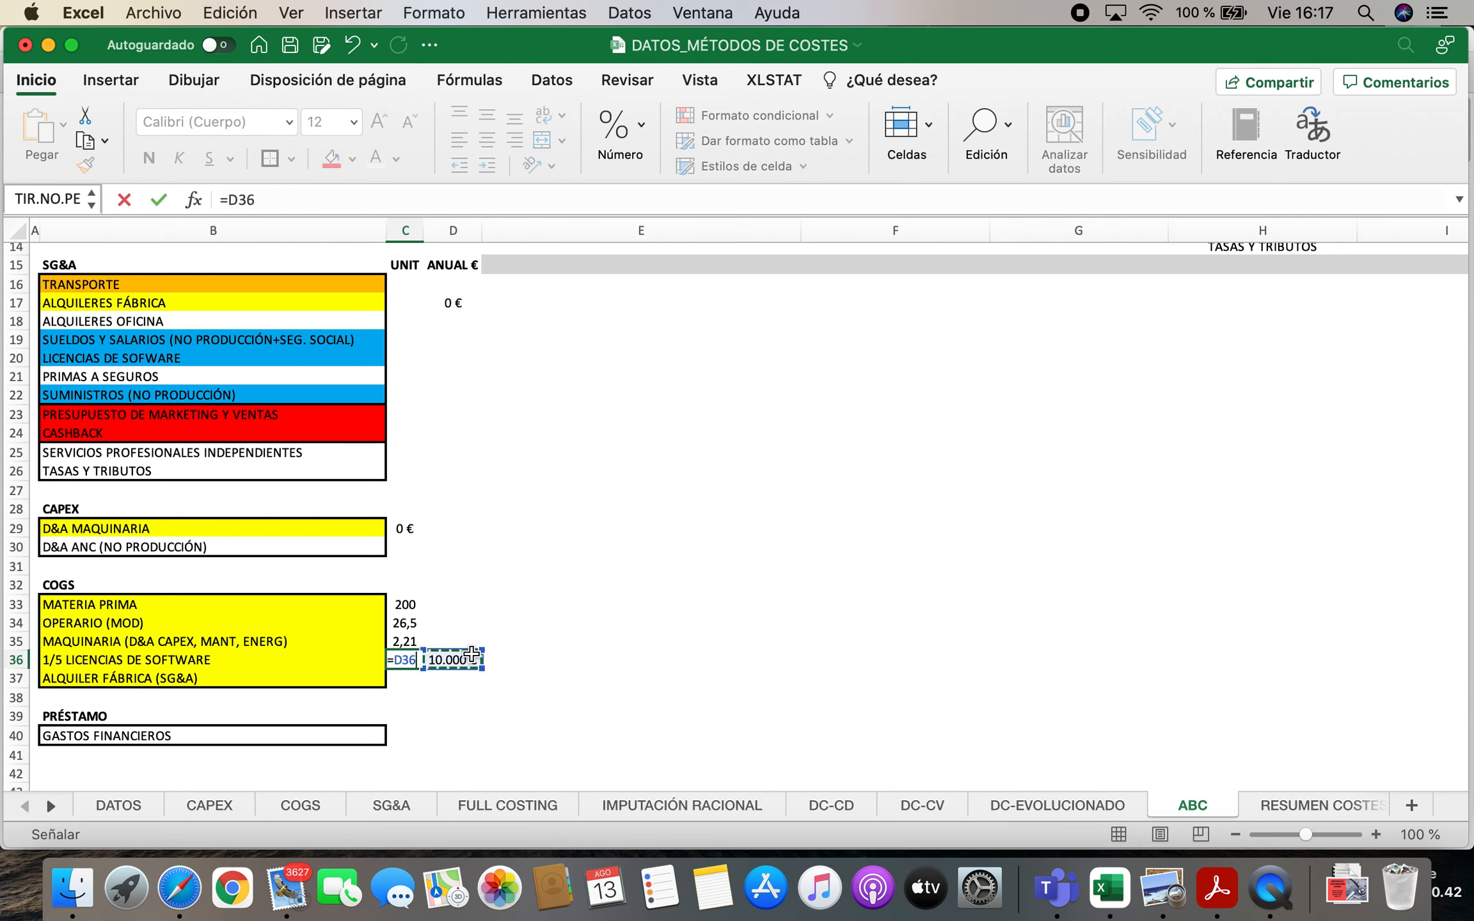
type("/")
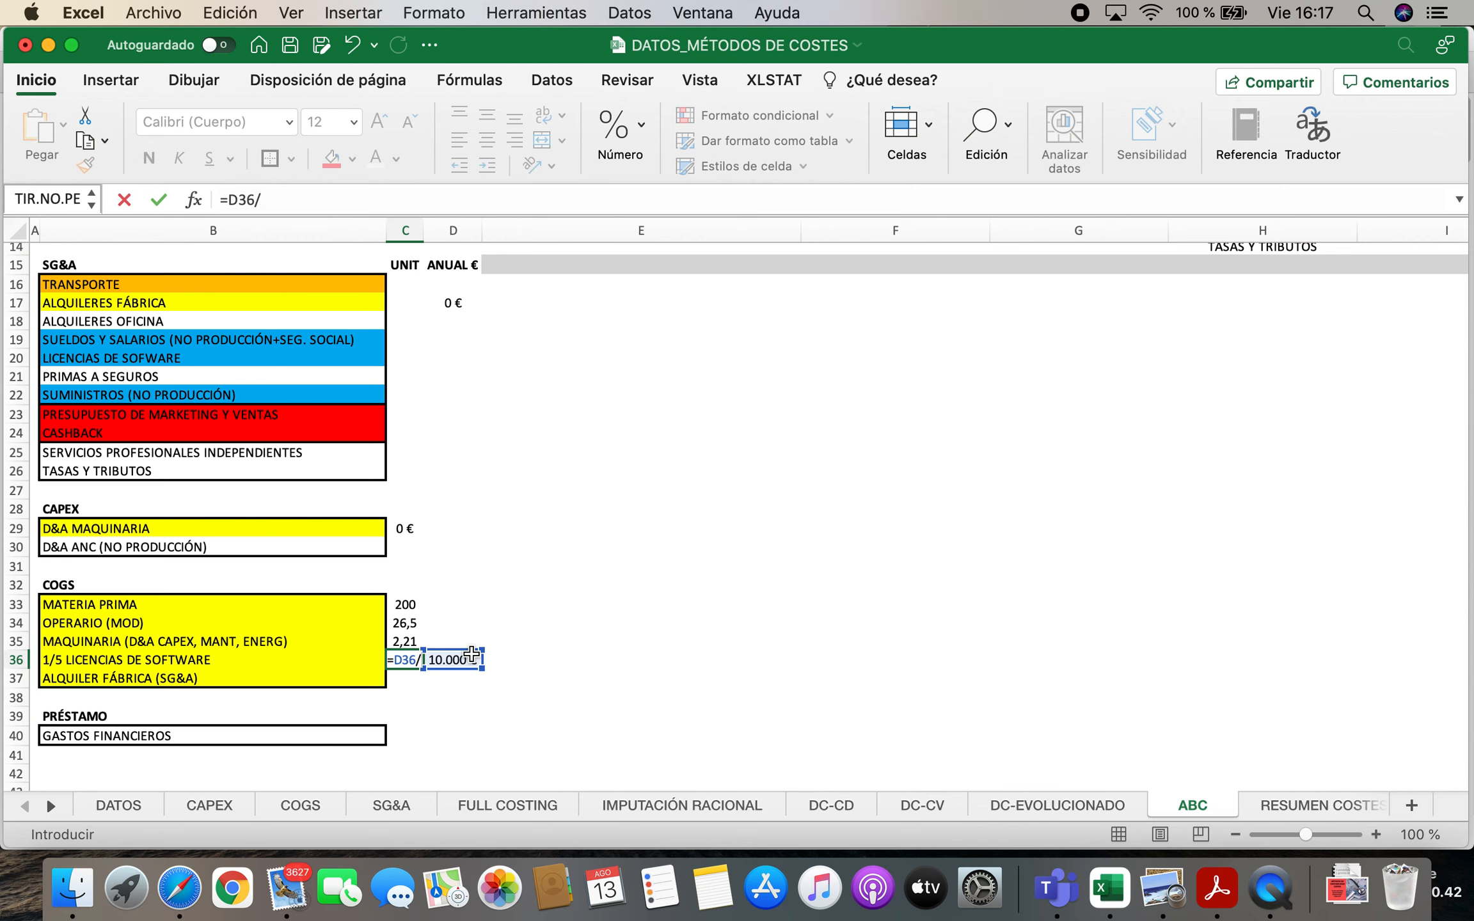
left_click(113, 807)
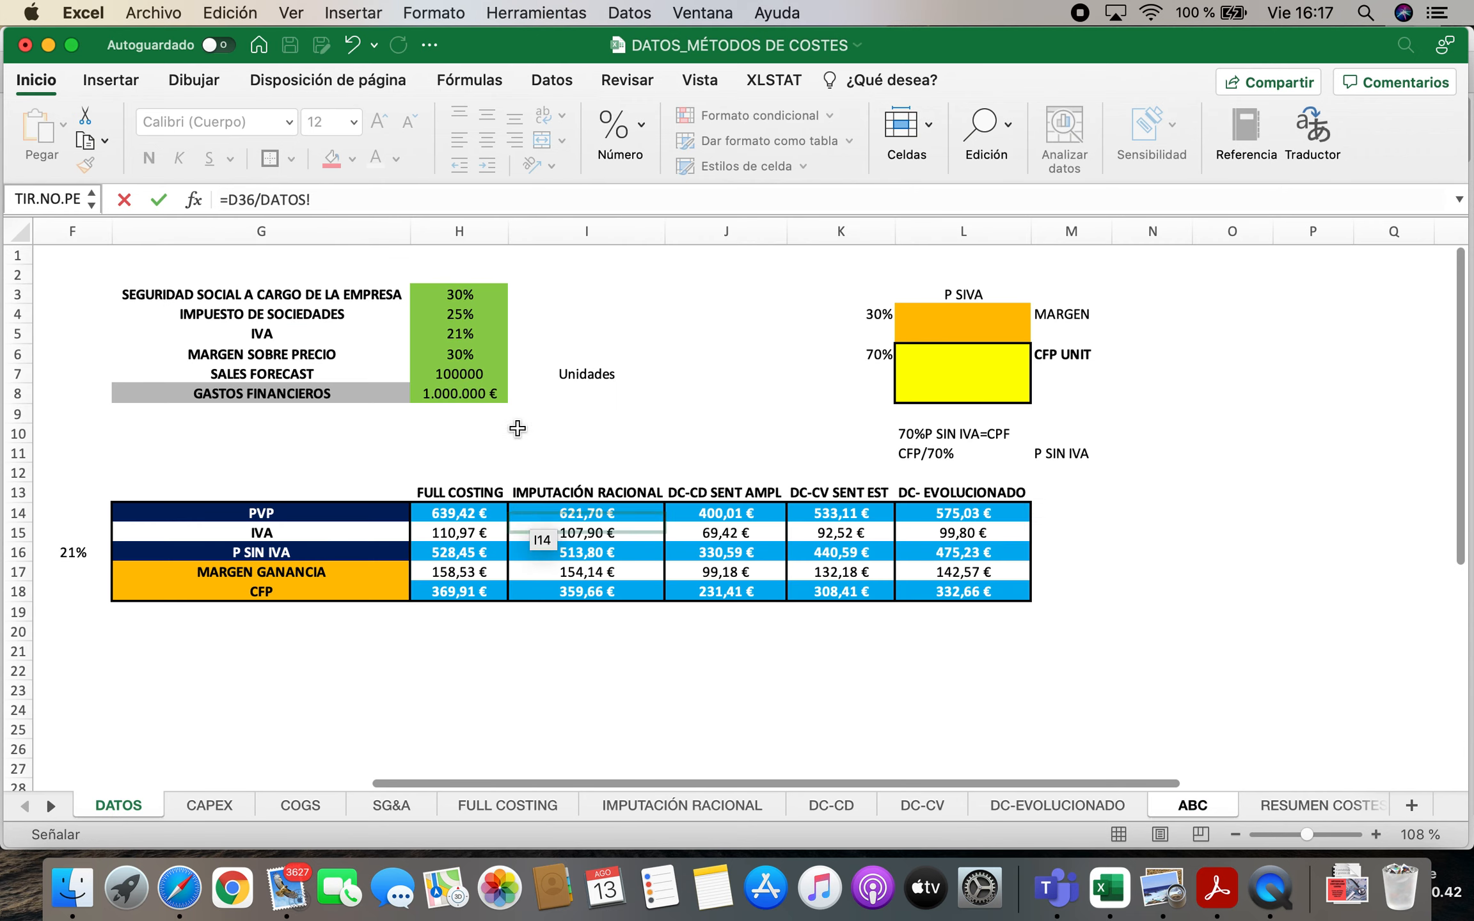
left_click(480, 371)
key("Return")
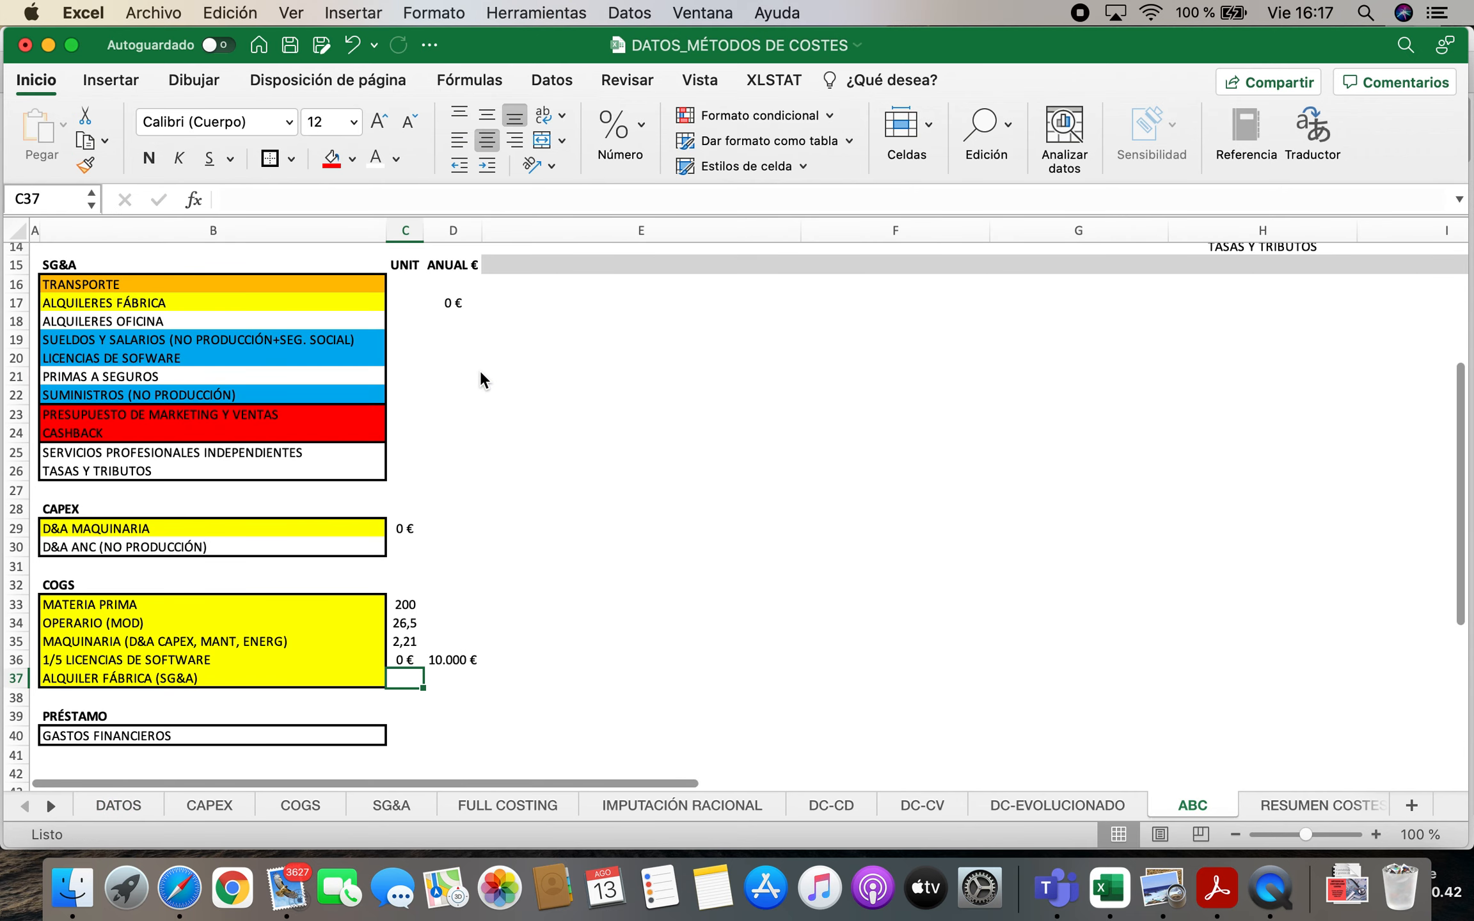
key("Up")
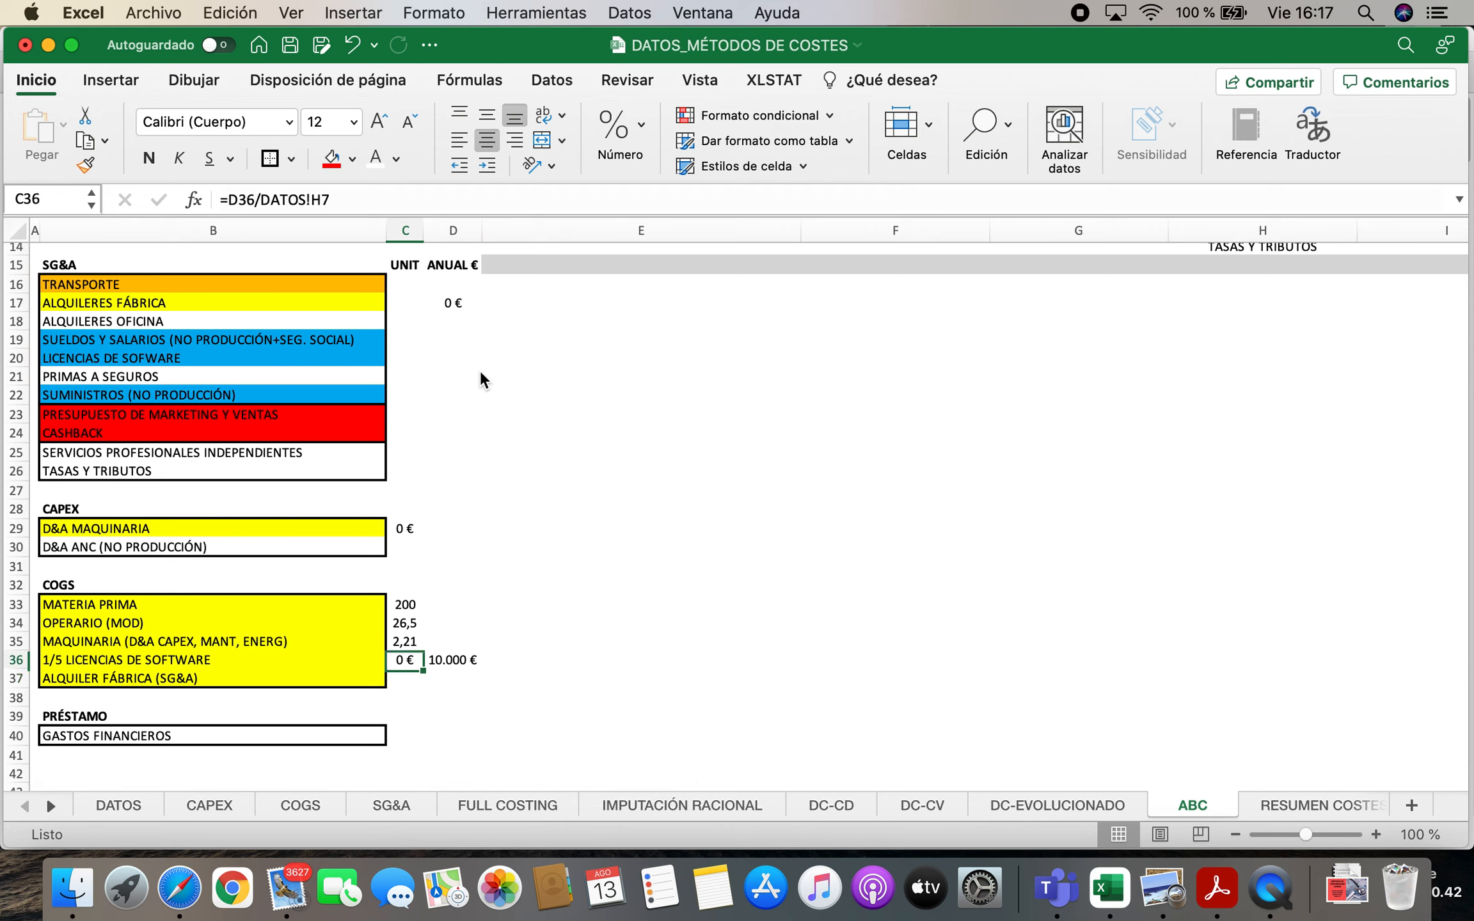
Format the UNIT cells C16:C40 as currency with two decimals and the € symbol
left_click(407, 282)
left_click_drag(407, 282, 406, 746)
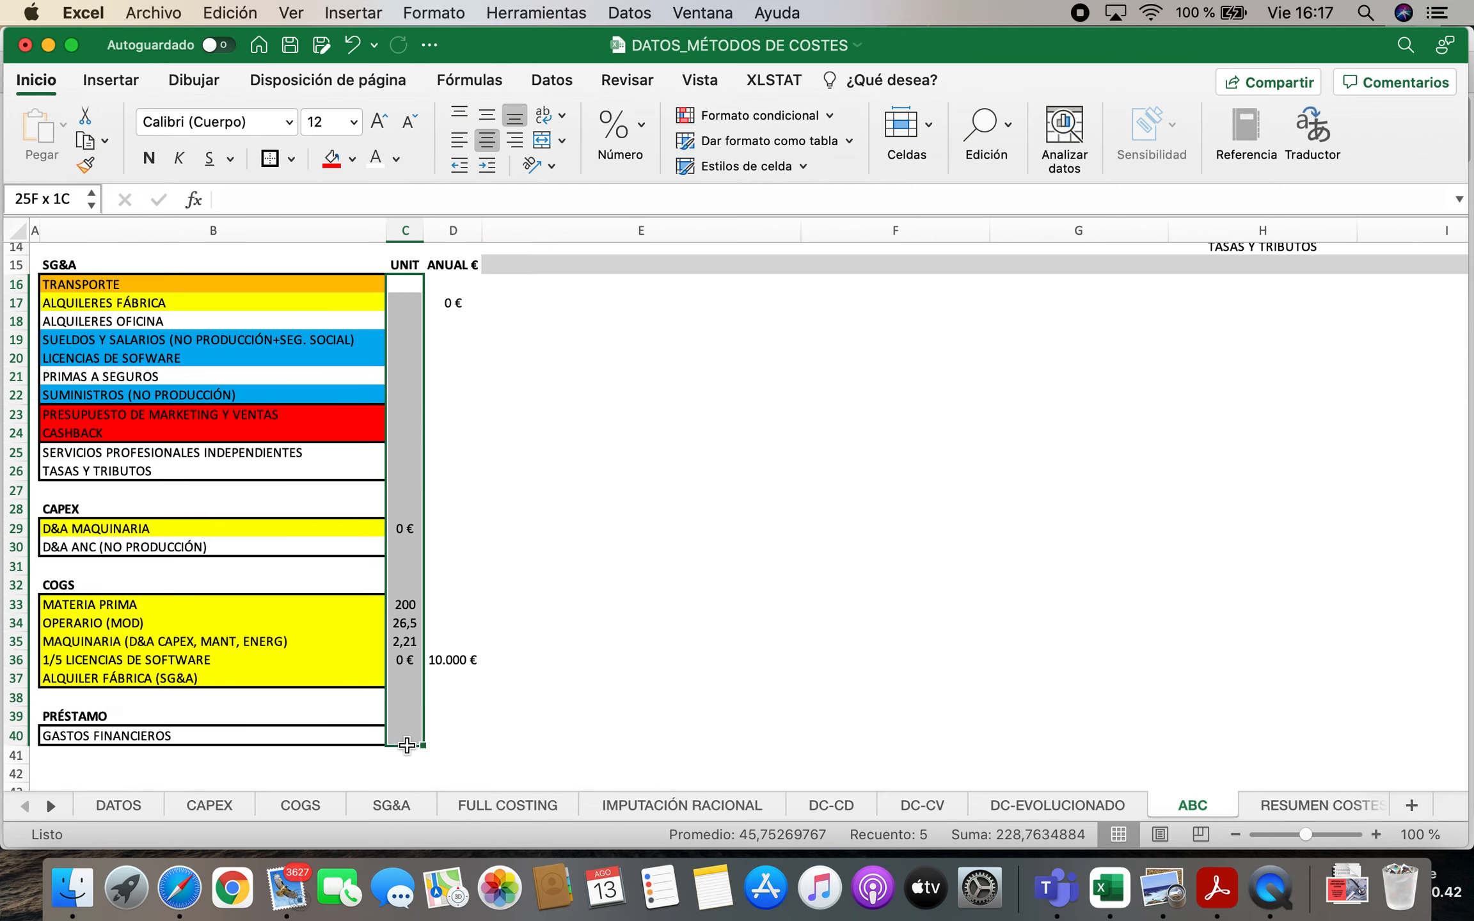
right_click(410, 640)
left_click(462, 628)
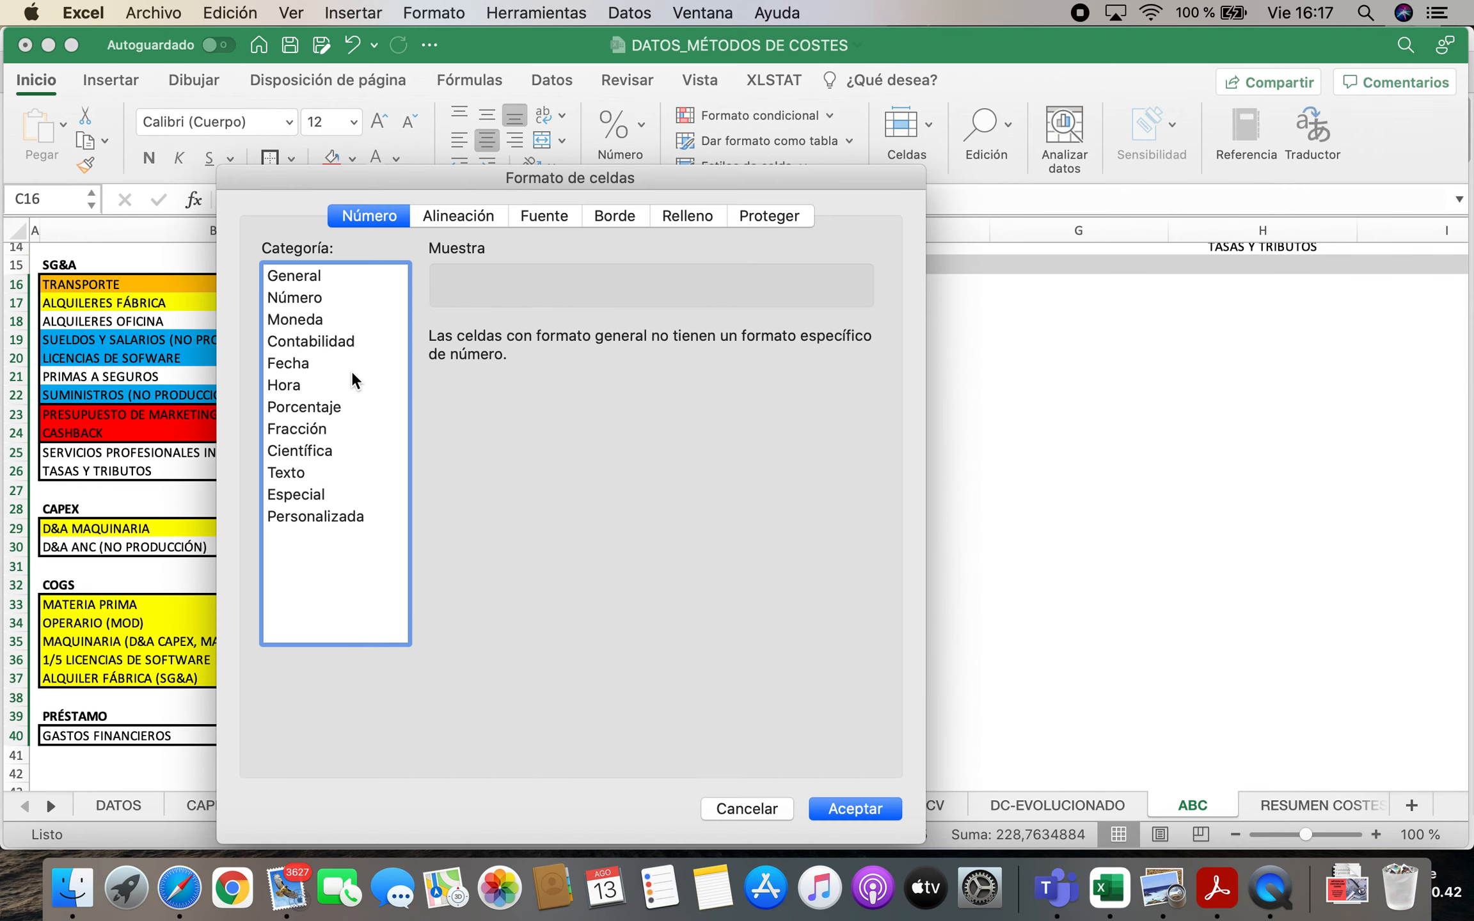
left_click(311, 318)
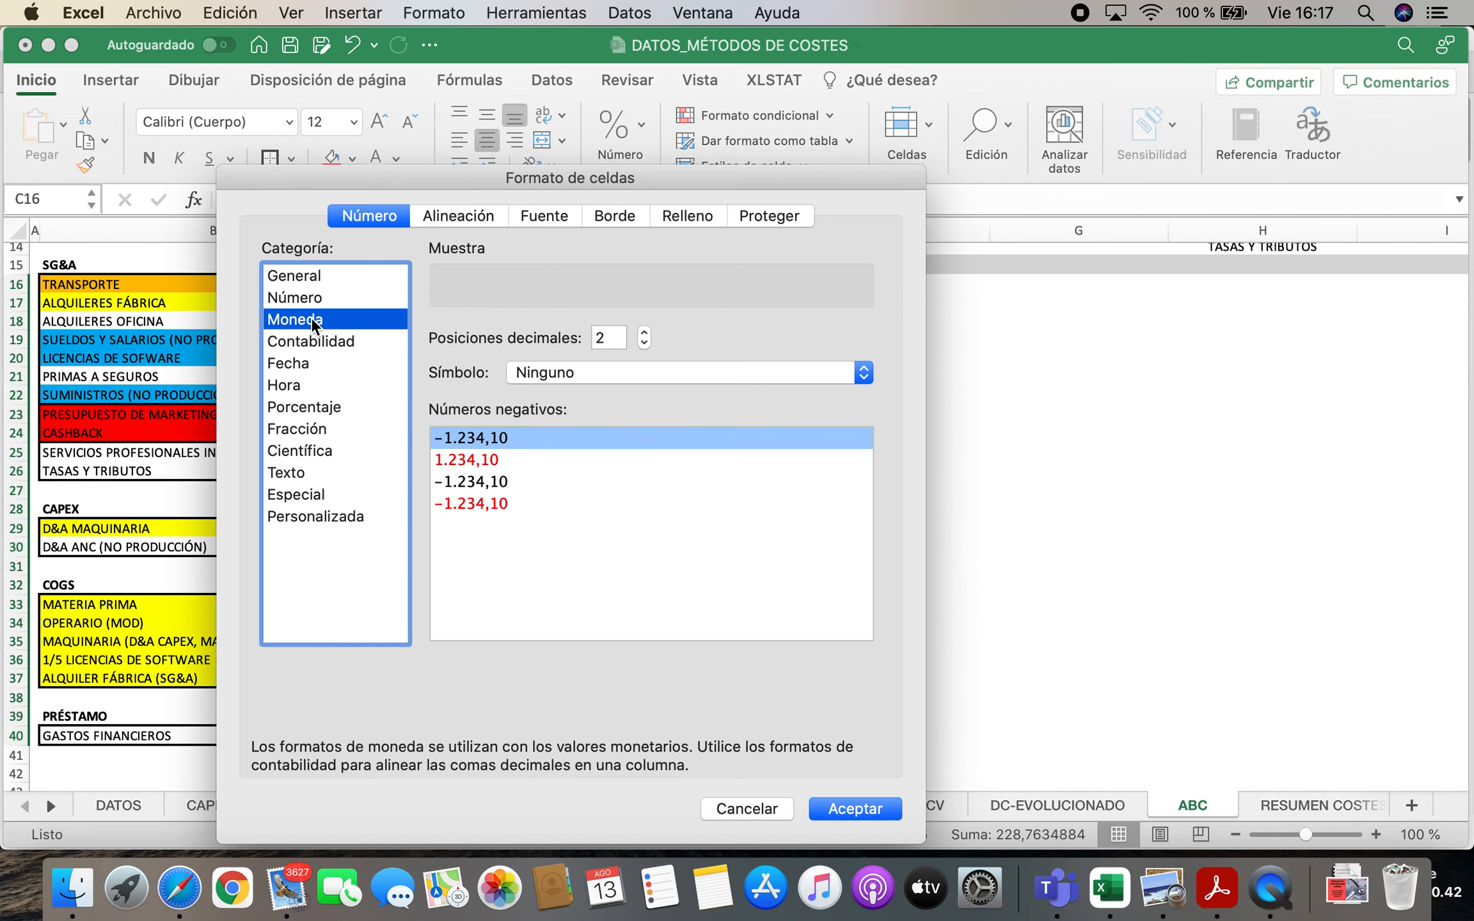
left_click(708, 372)
left_click(710, 390)
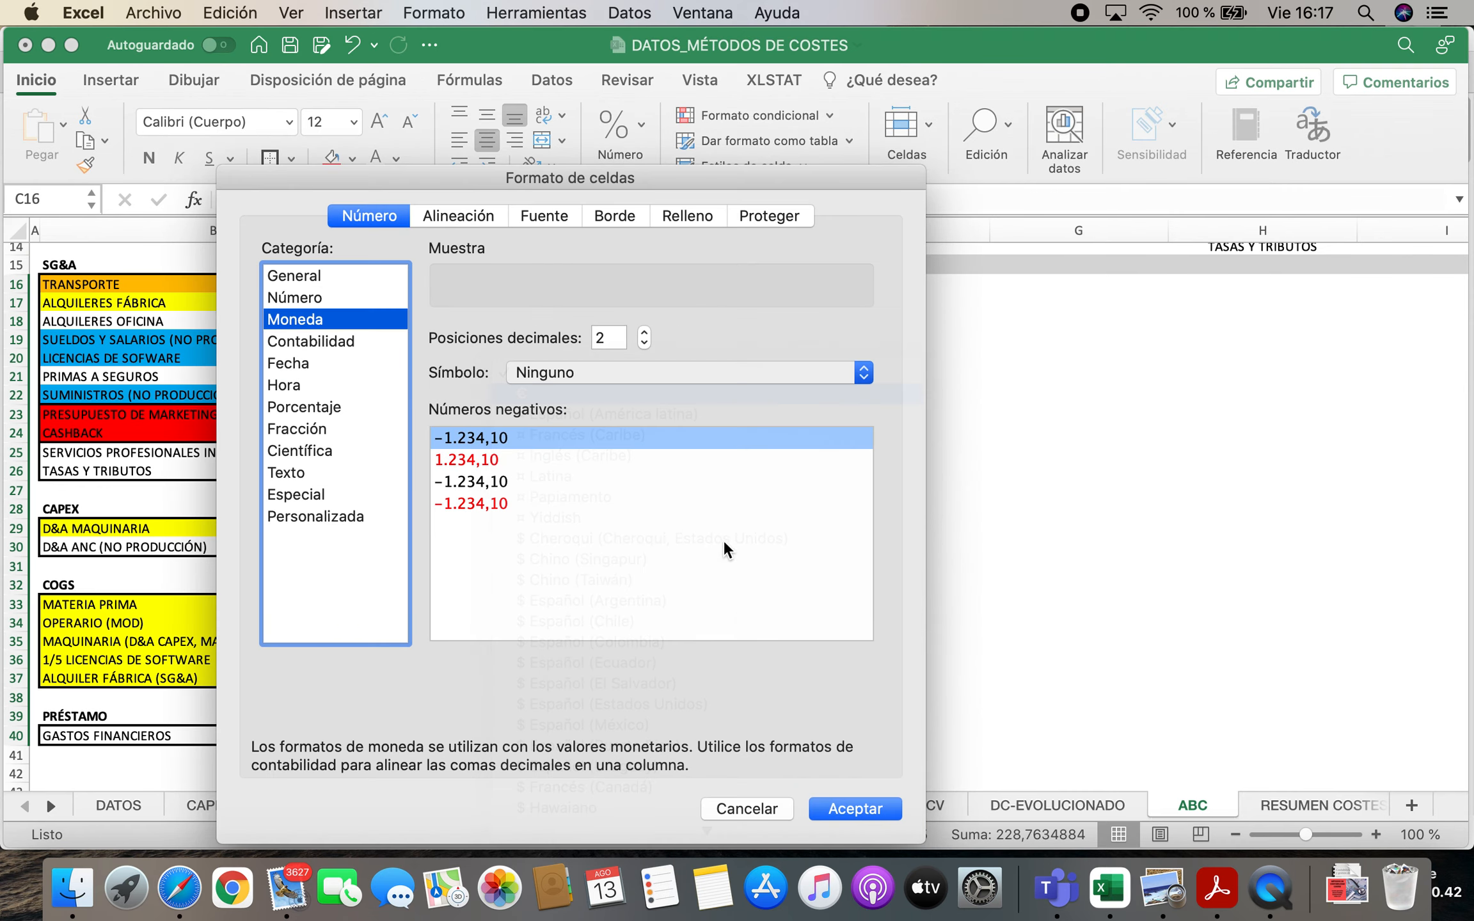
left_click(877, 809)
left_click(557, 666)
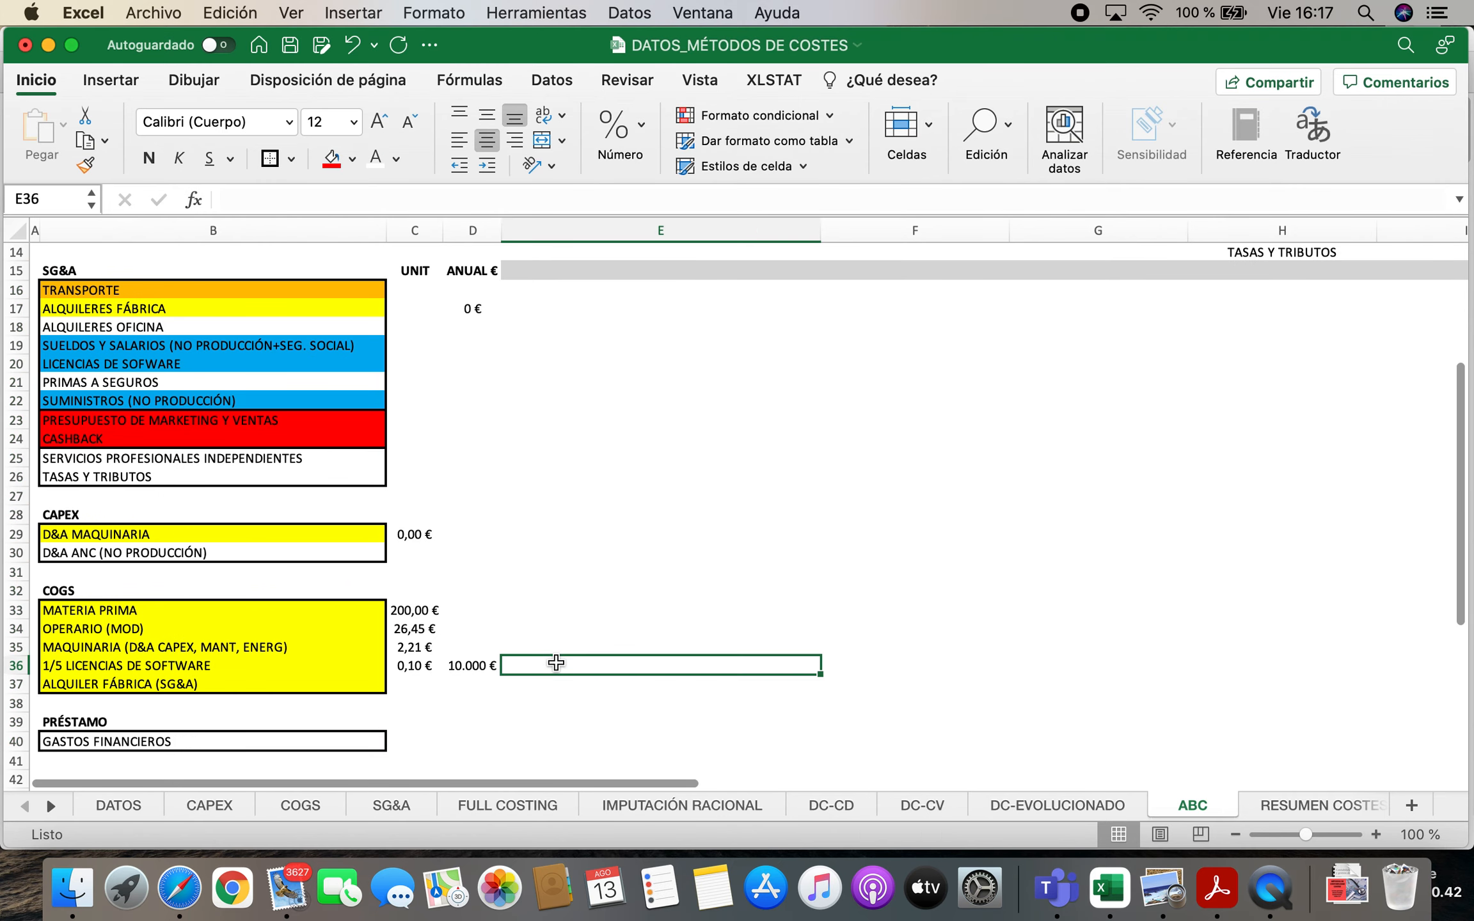
Link the annual ALQUILER FÁBRICA cost in D37 to the factory rent amount on the SG&A sheet
left_click(130, 684)
left_click(480, 685)
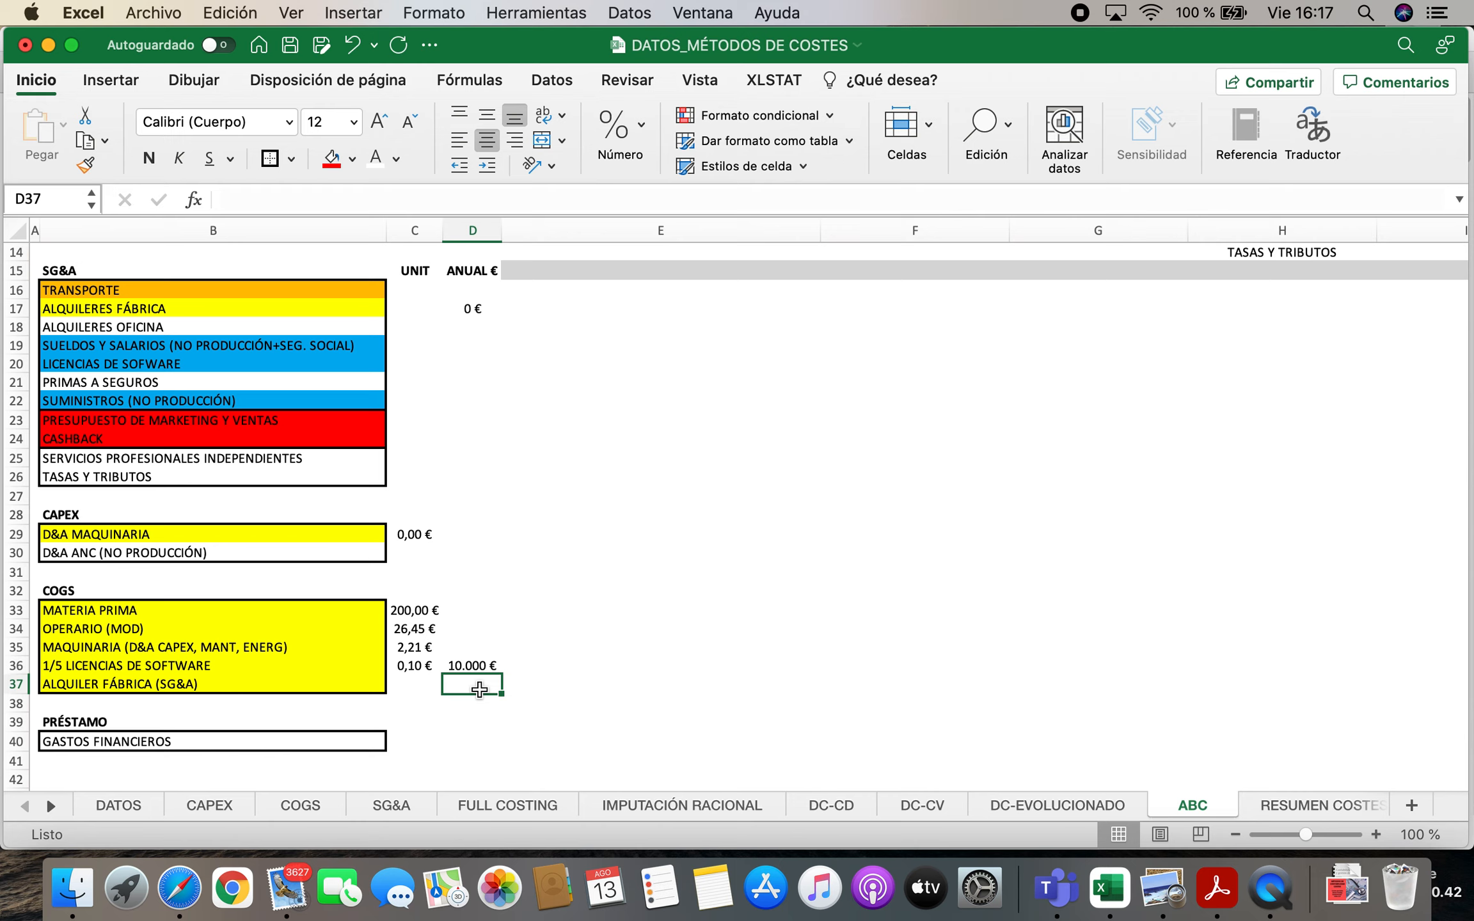
type("=")
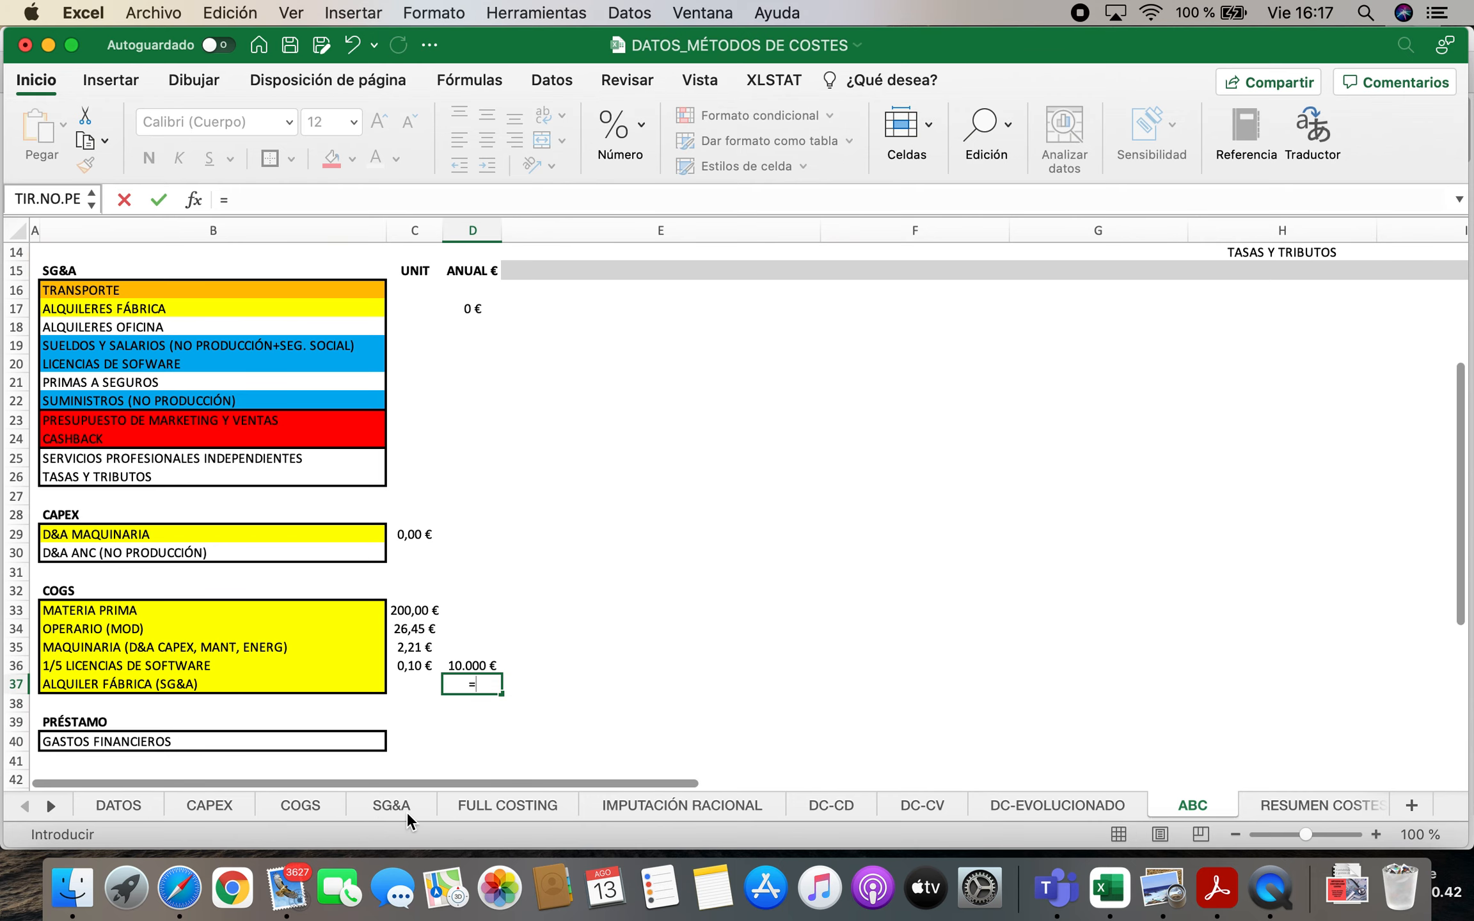
left_click(406, 811)
left_click(693, 332)
key("Return")
Calculate the ALQUILER FÁBRICA unit cost in C37 with the formula =D37/DATOS!H7
key("Up")
key("Left")
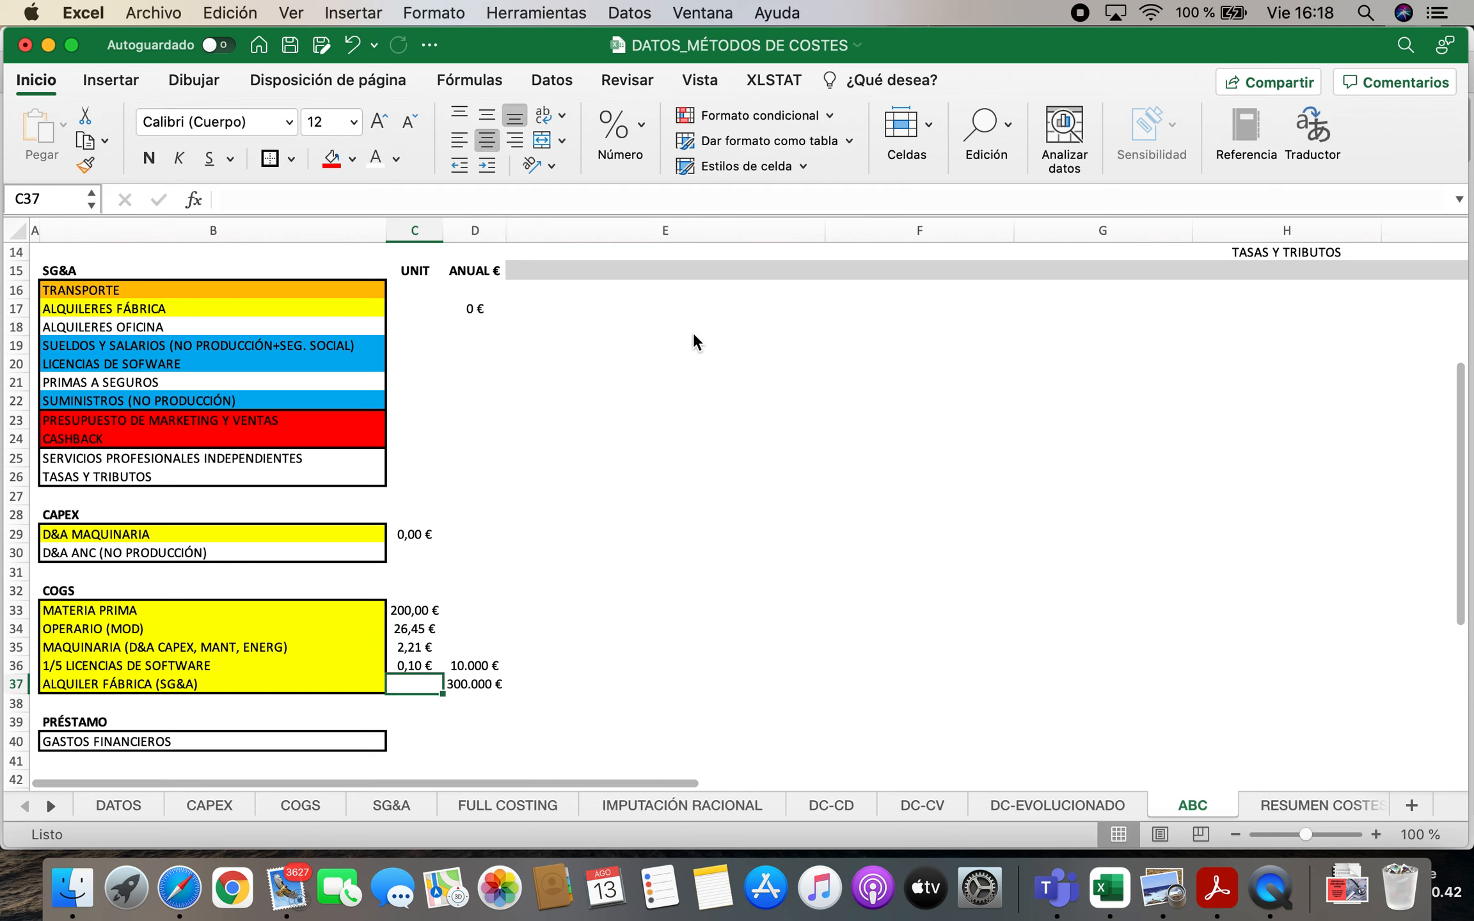
type("=")
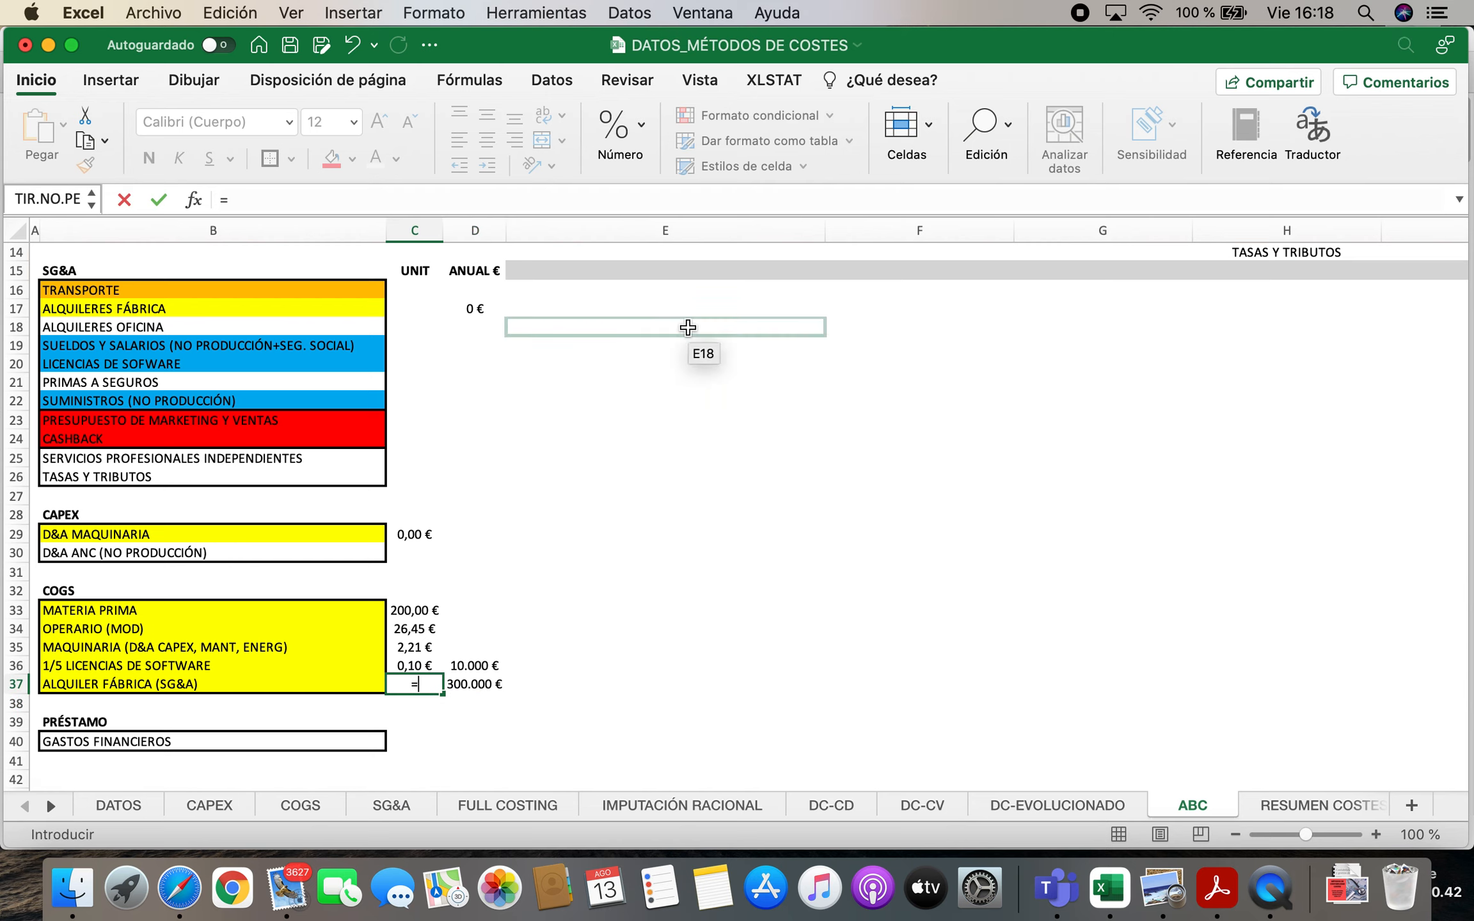
left_click(485, 686)
type("/")
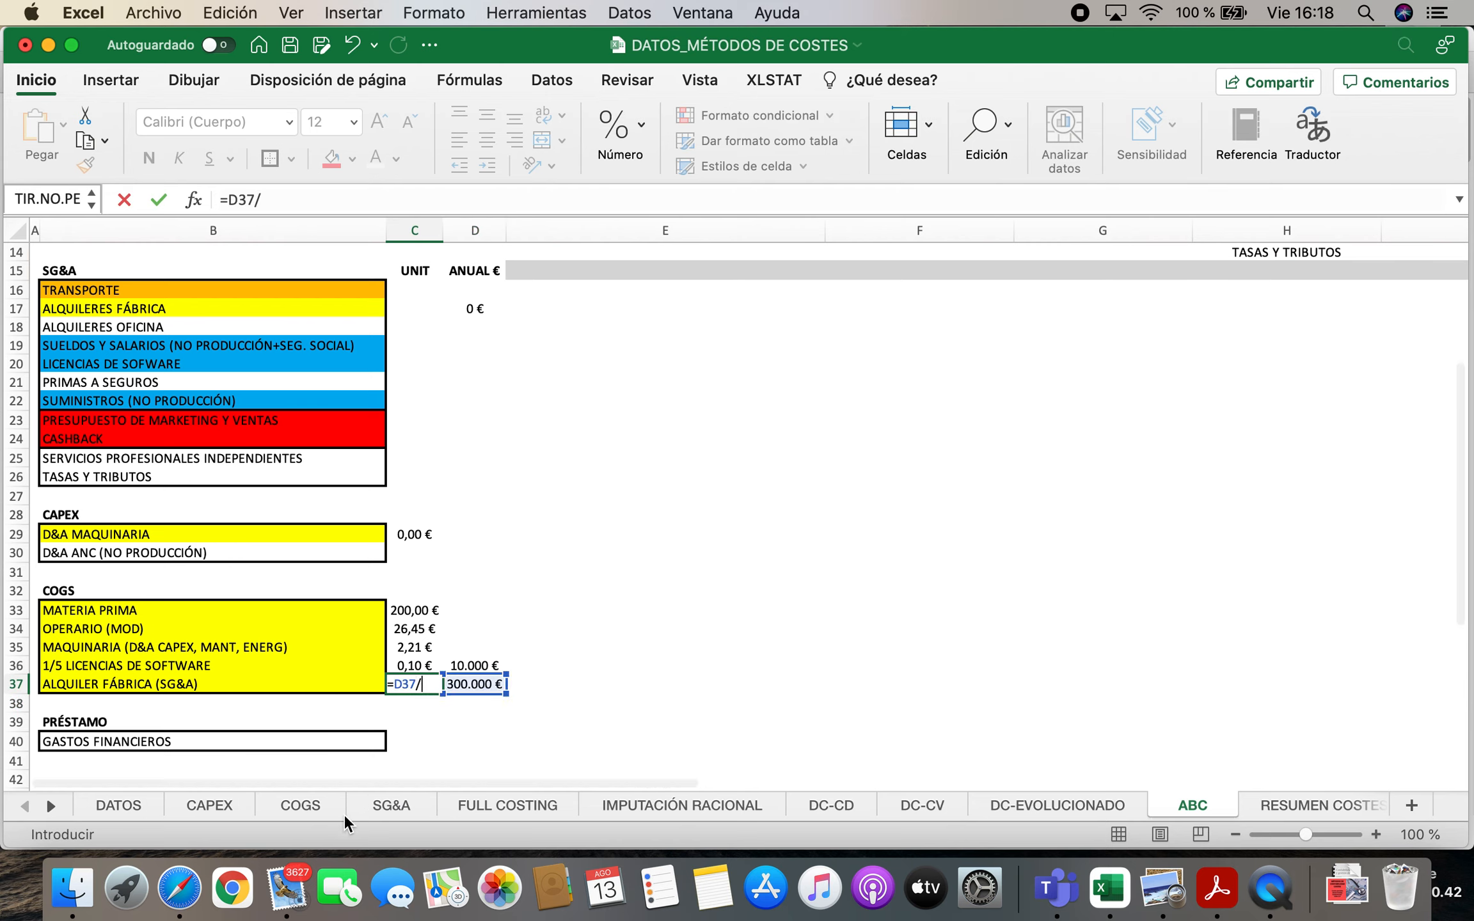
left_click(180, 812)
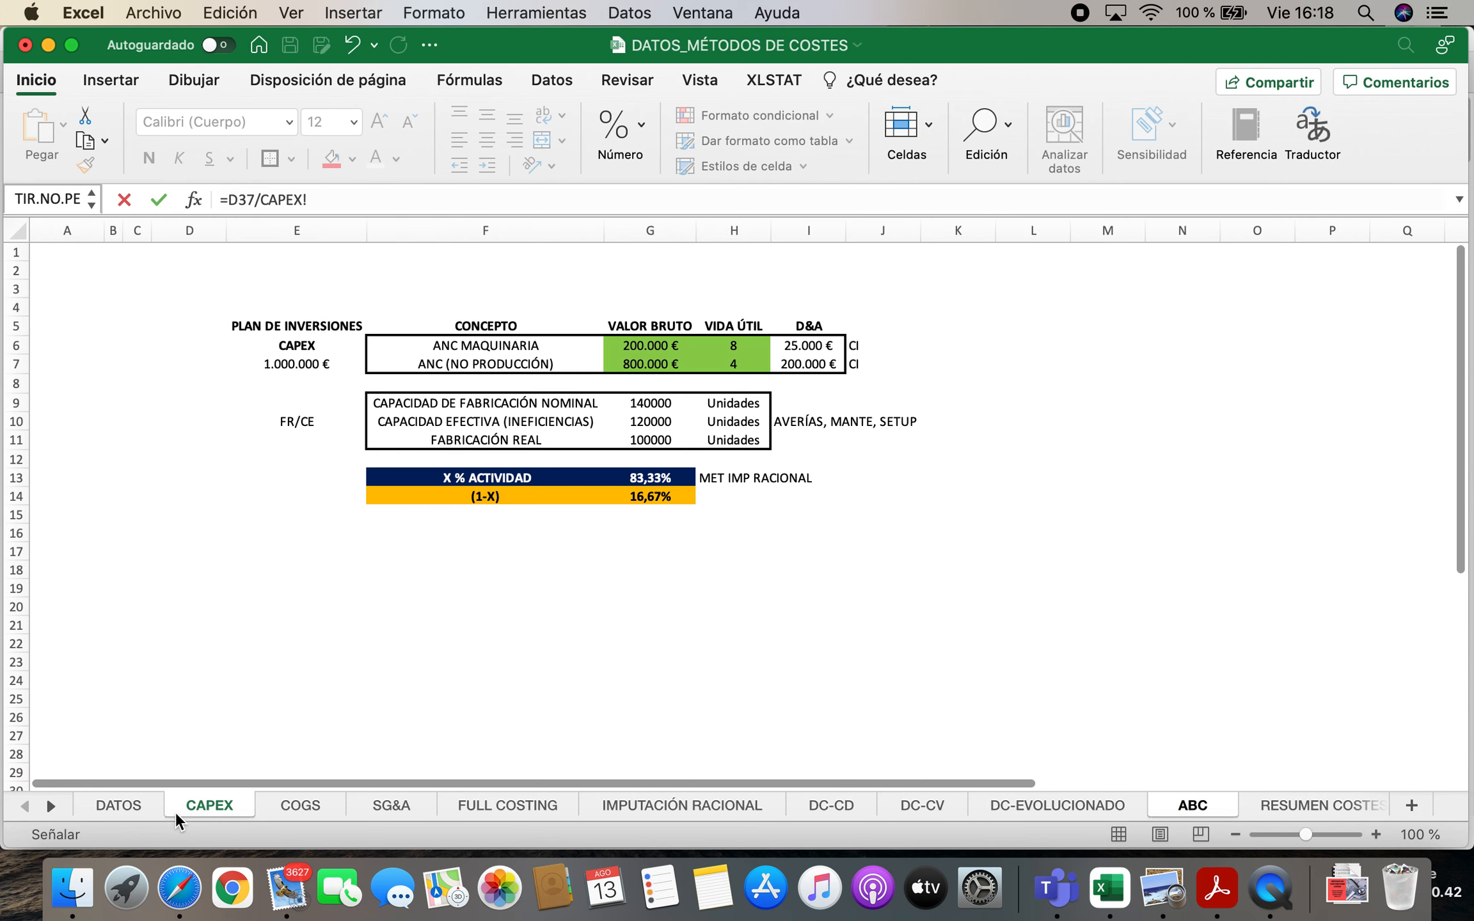
left_click(102, 810)
left_click(446, 378)
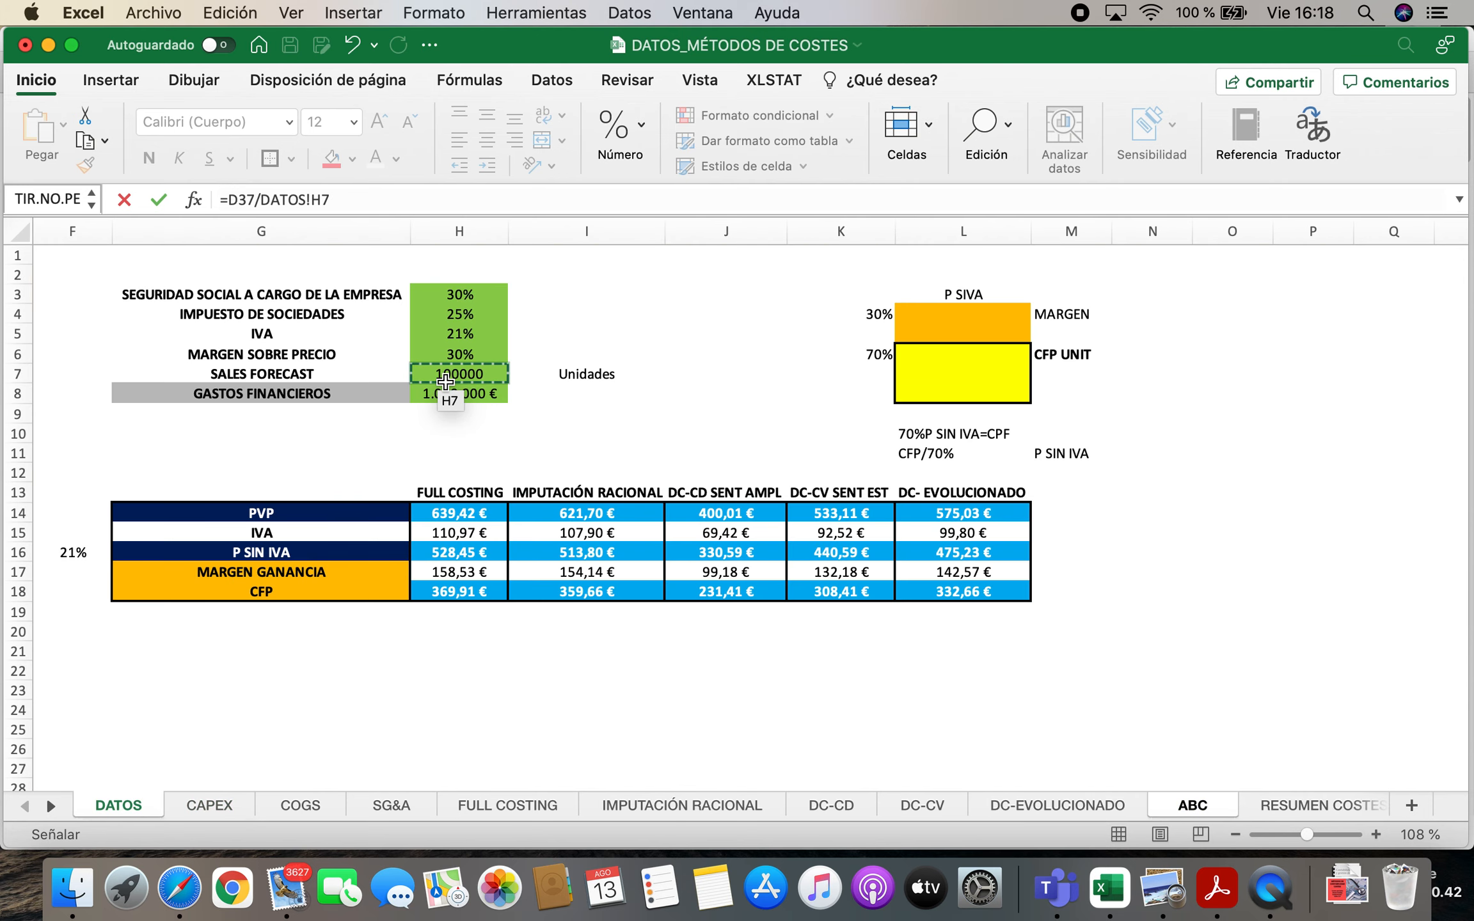
key("Return")
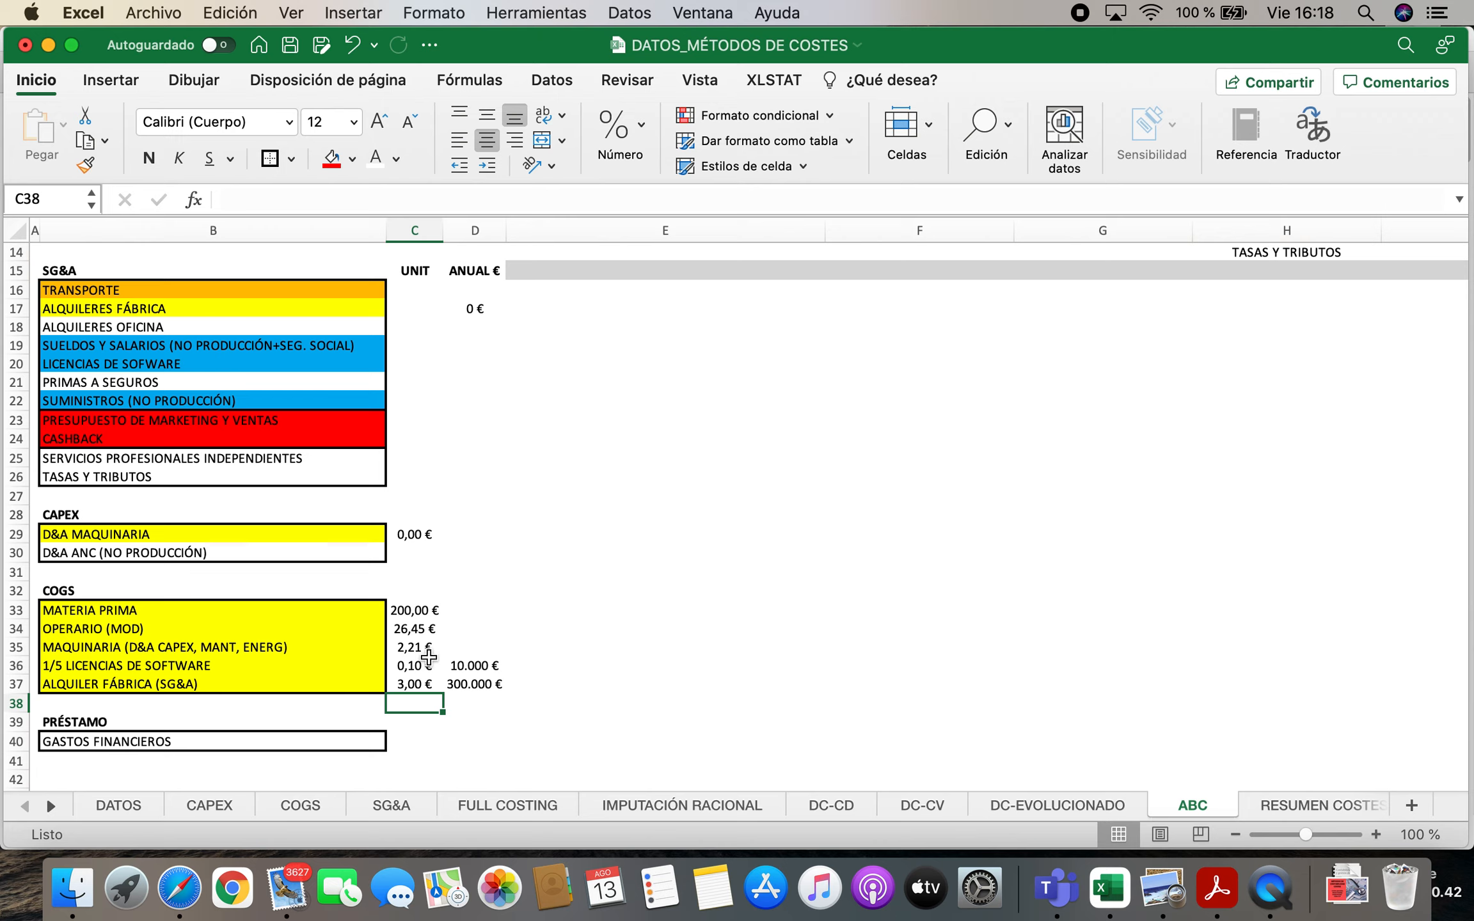
Total the COGS unit costs in C32 with SUMA over C33:C37
left_click(429, 596)
type("=SUMA(")
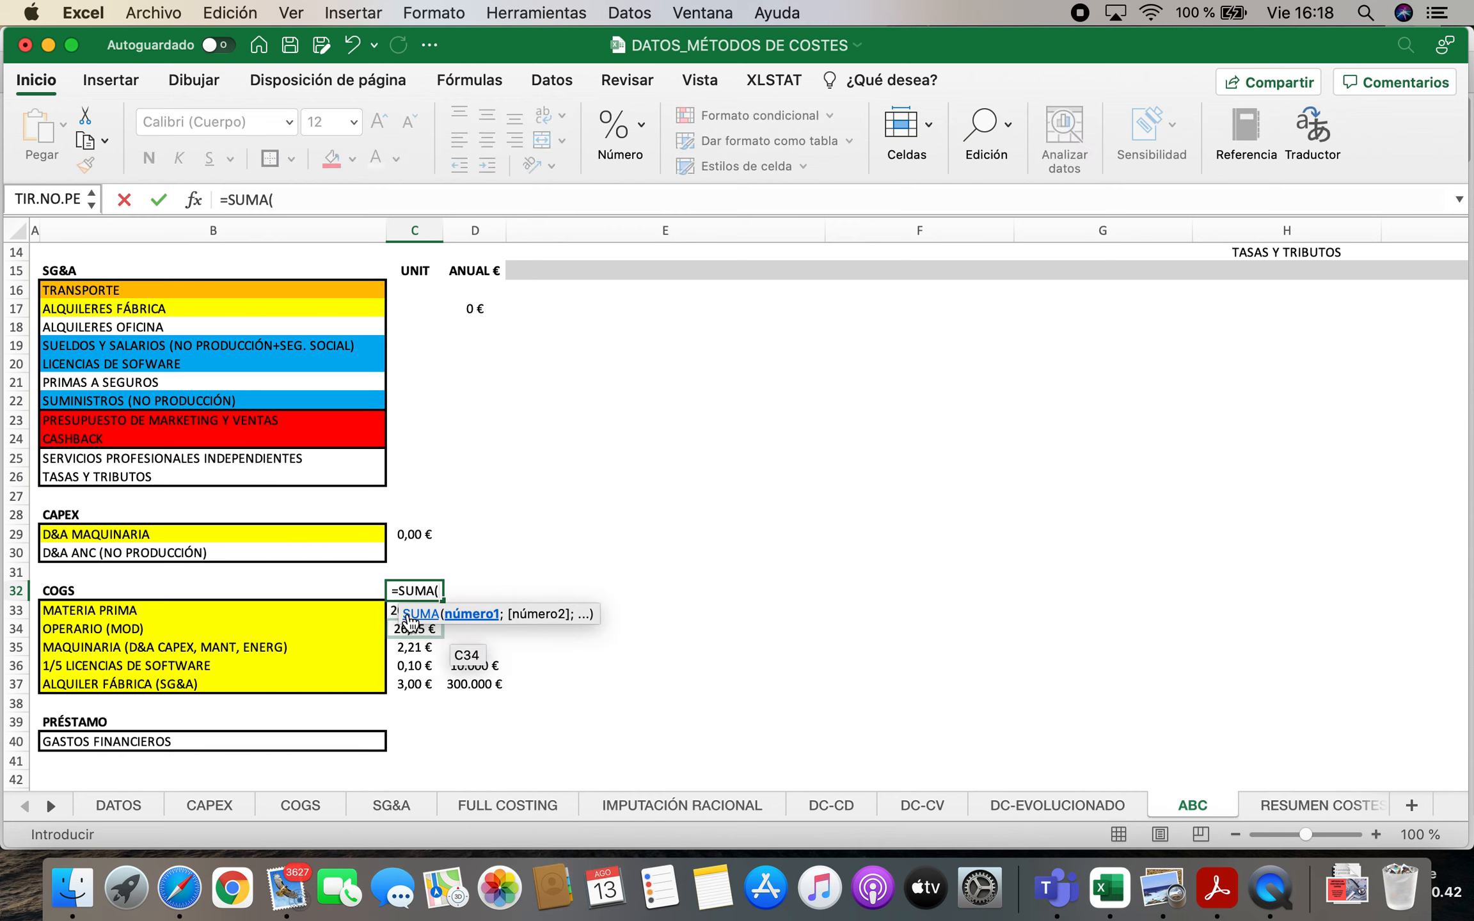
left_click_drag(422, 613, 395, 684)
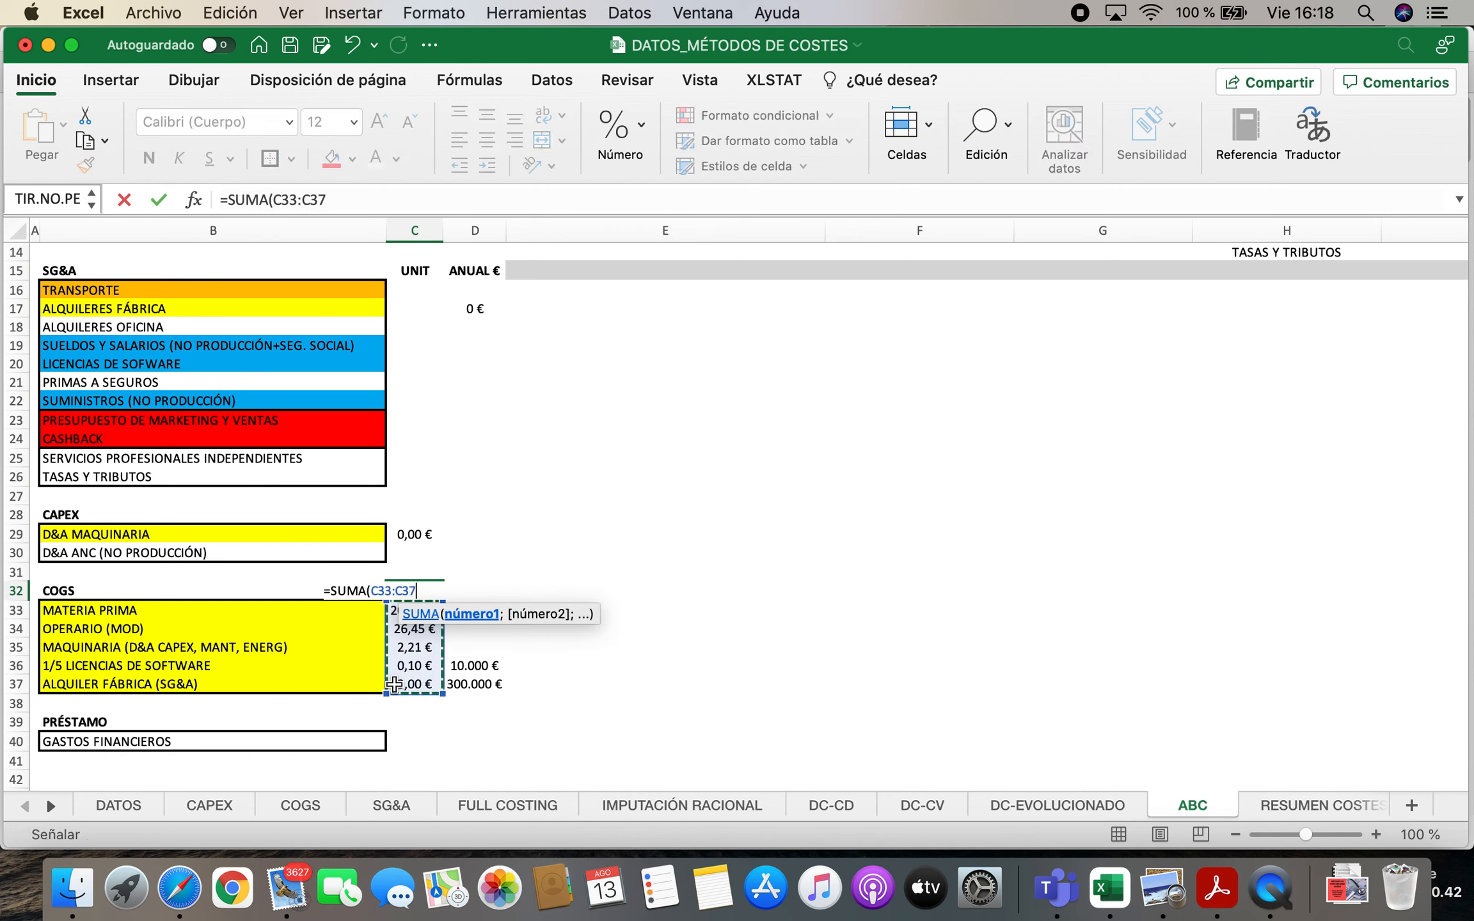
key("Return")
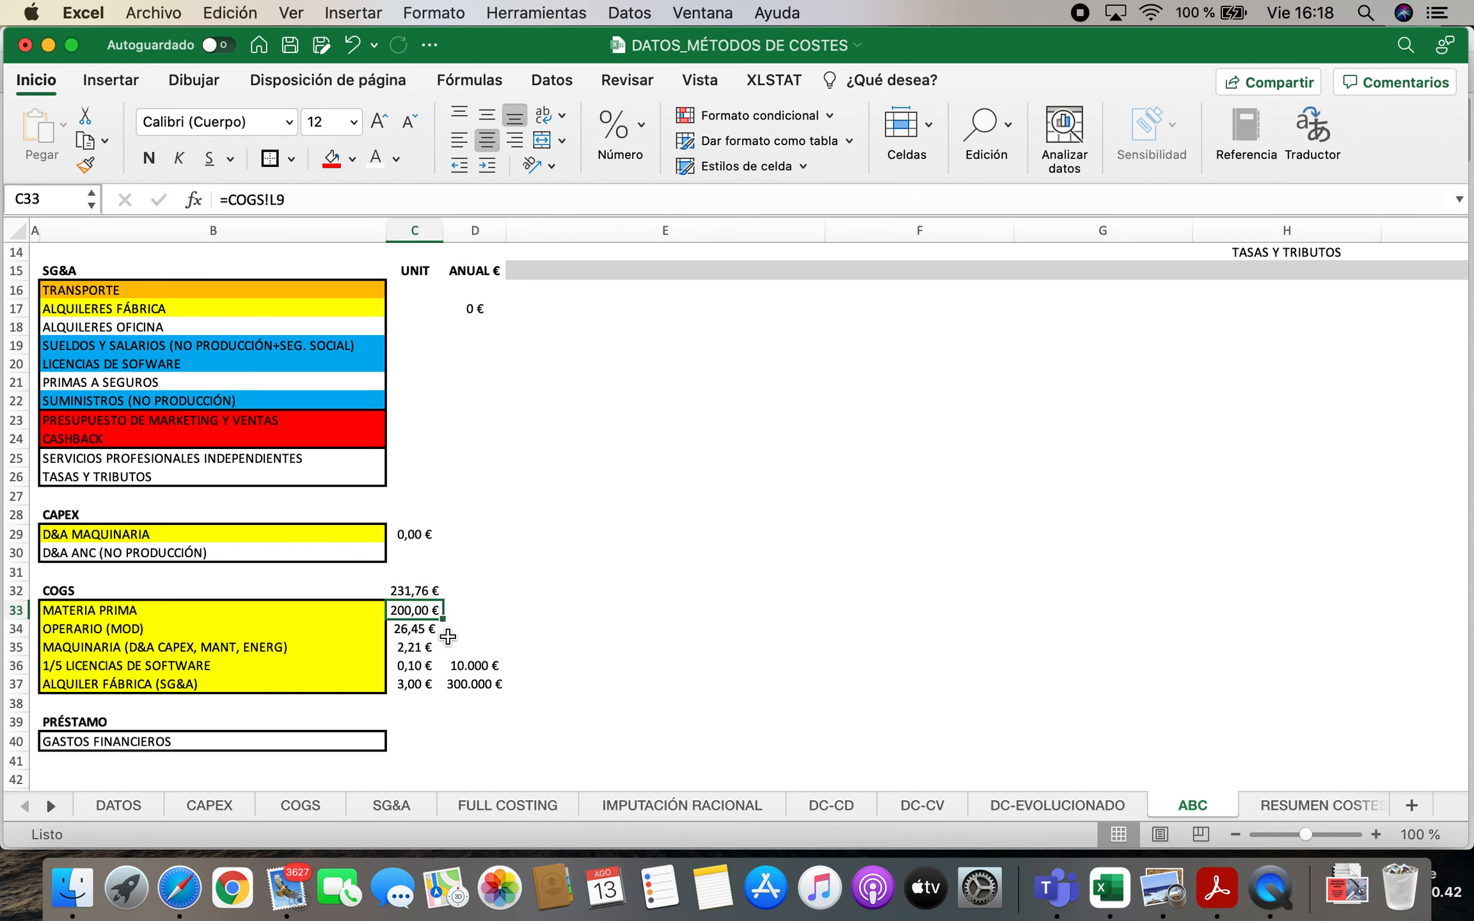
scroll(608, 598, "up", 5)
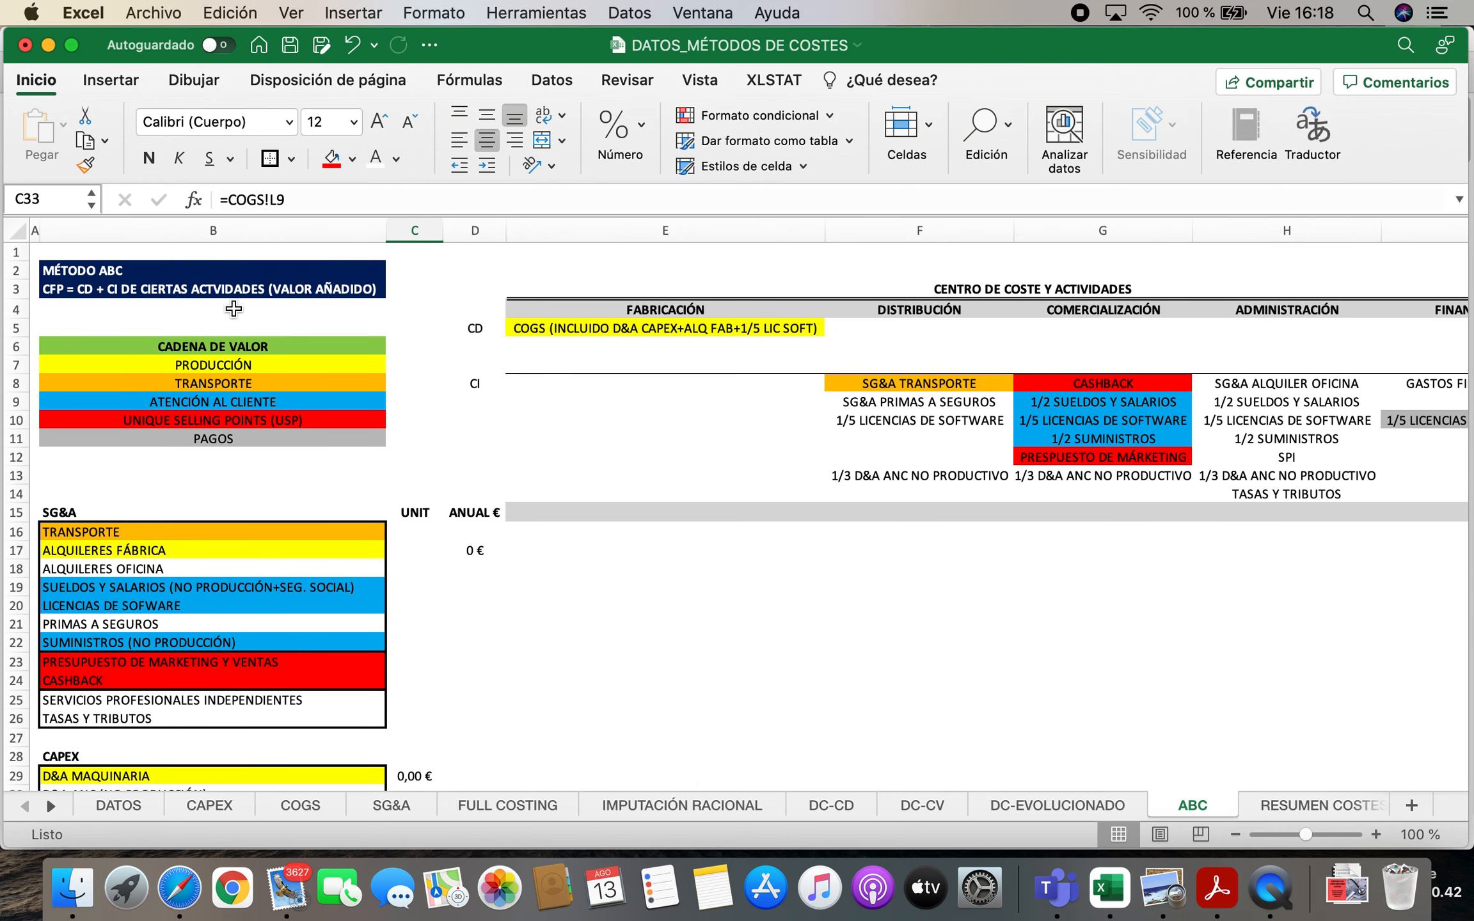
left_click(418, 269)
type("CD")
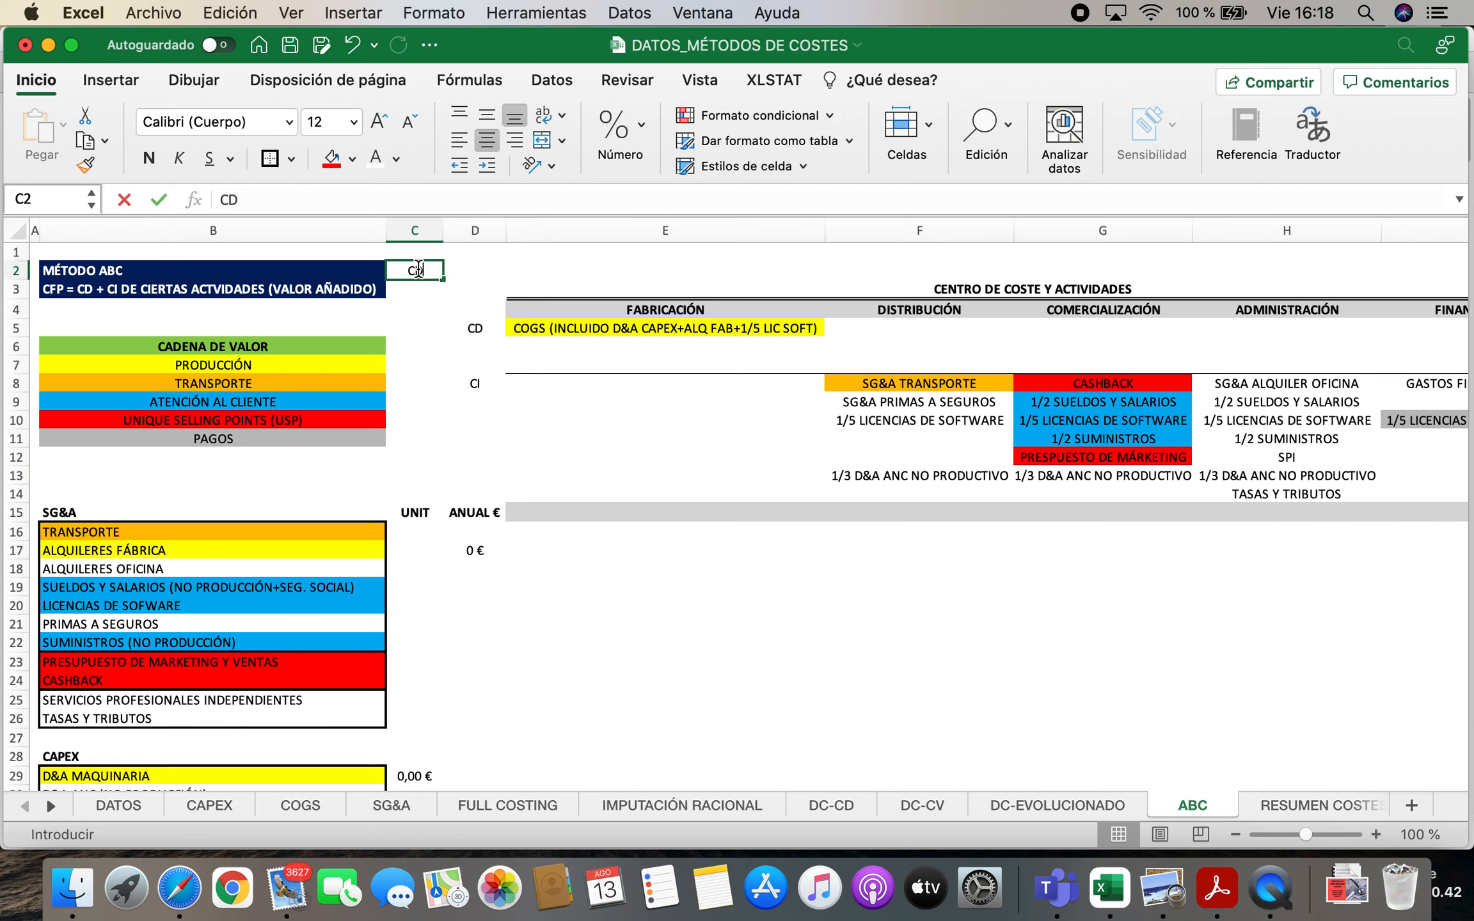
key("Tab")
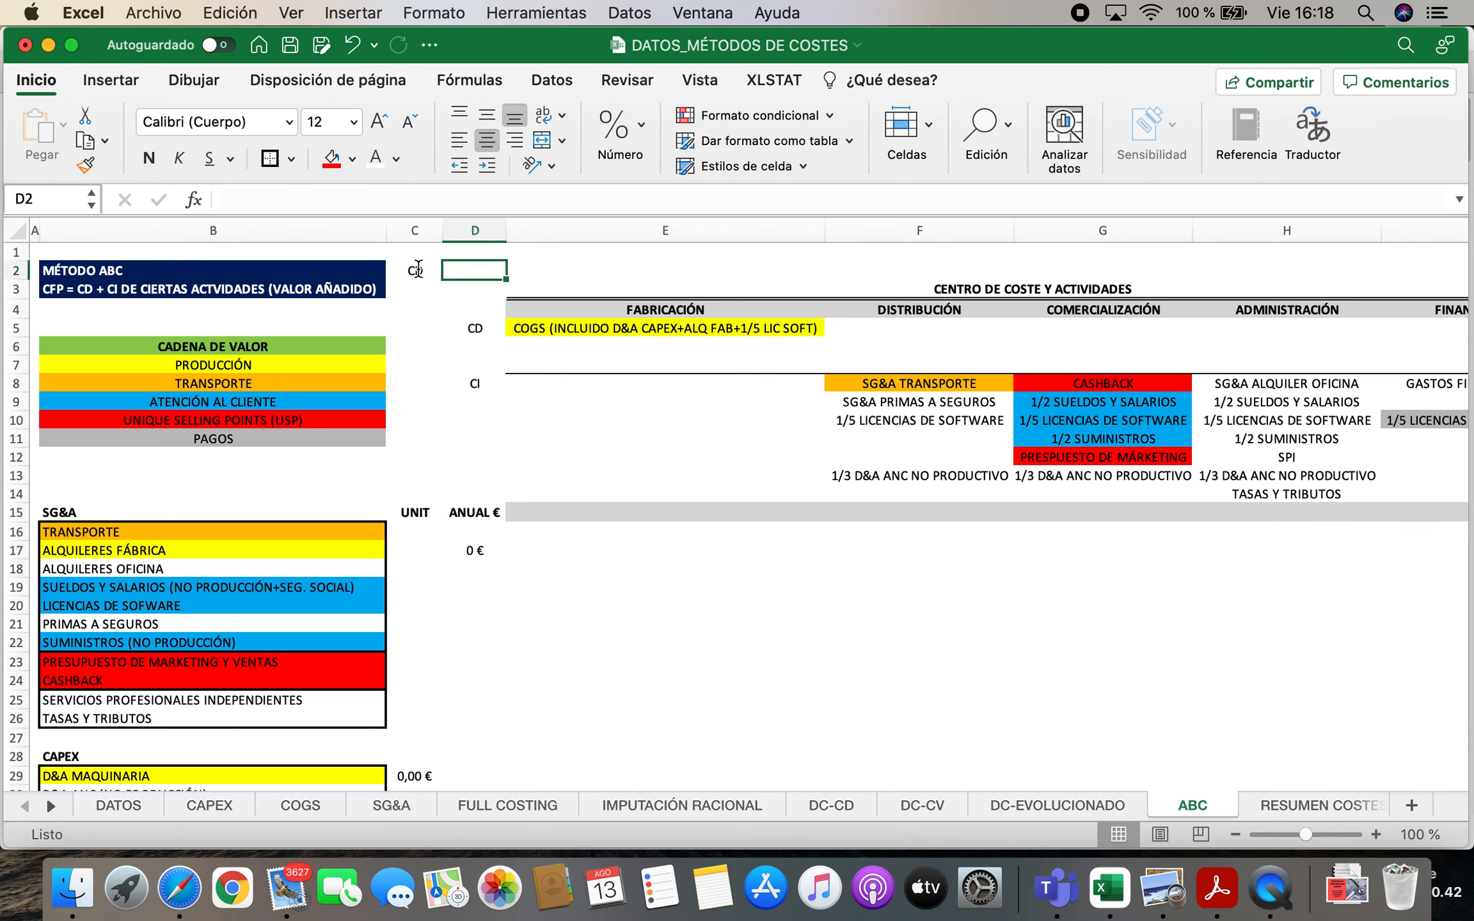
left_click(417, 269)
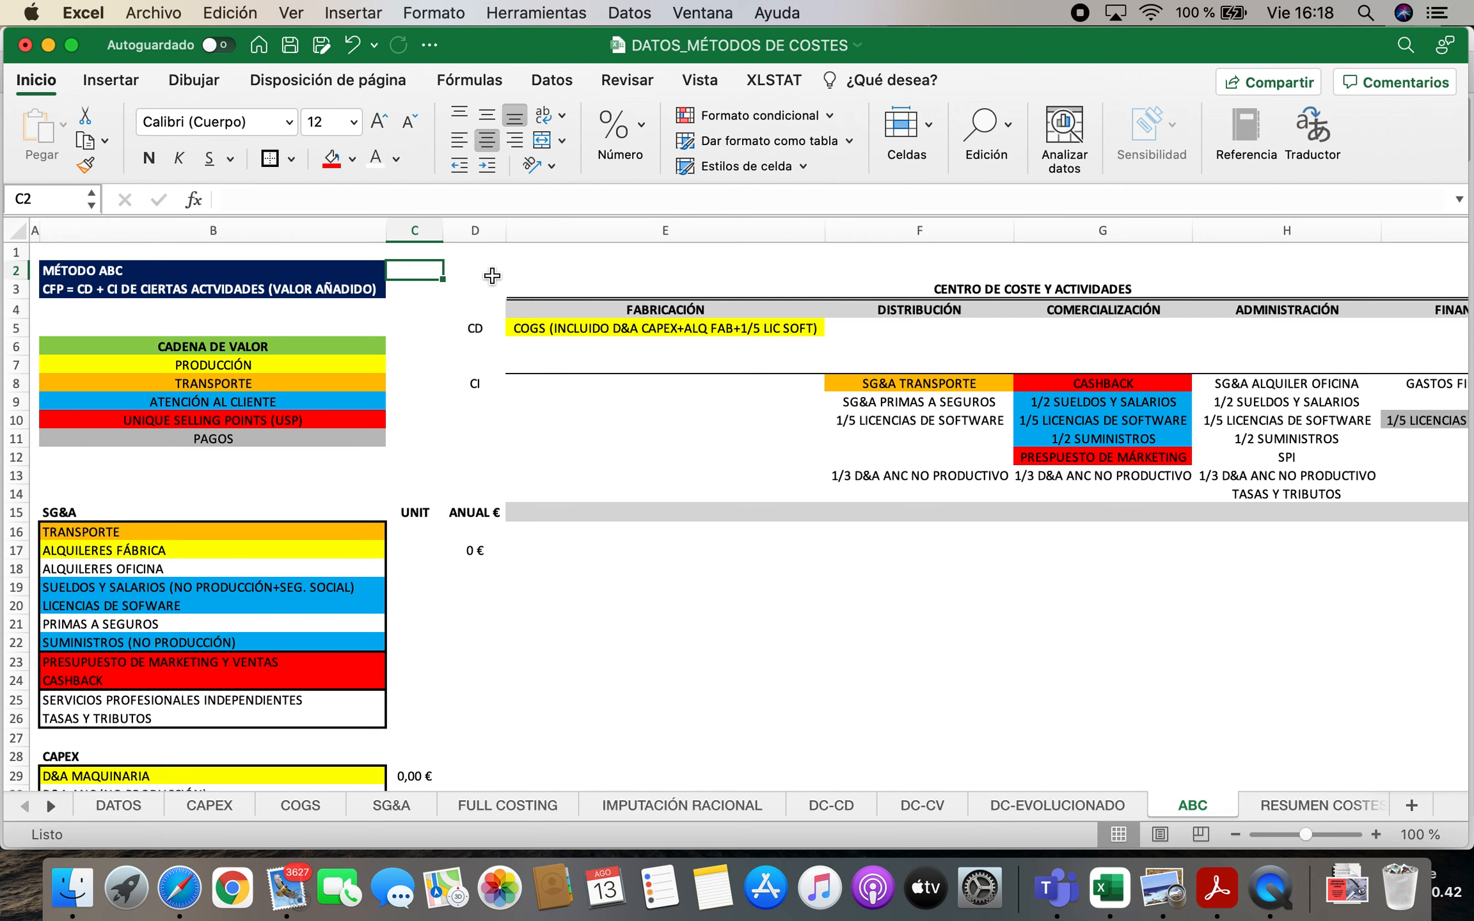
scroll(451, 566, "down", 5)
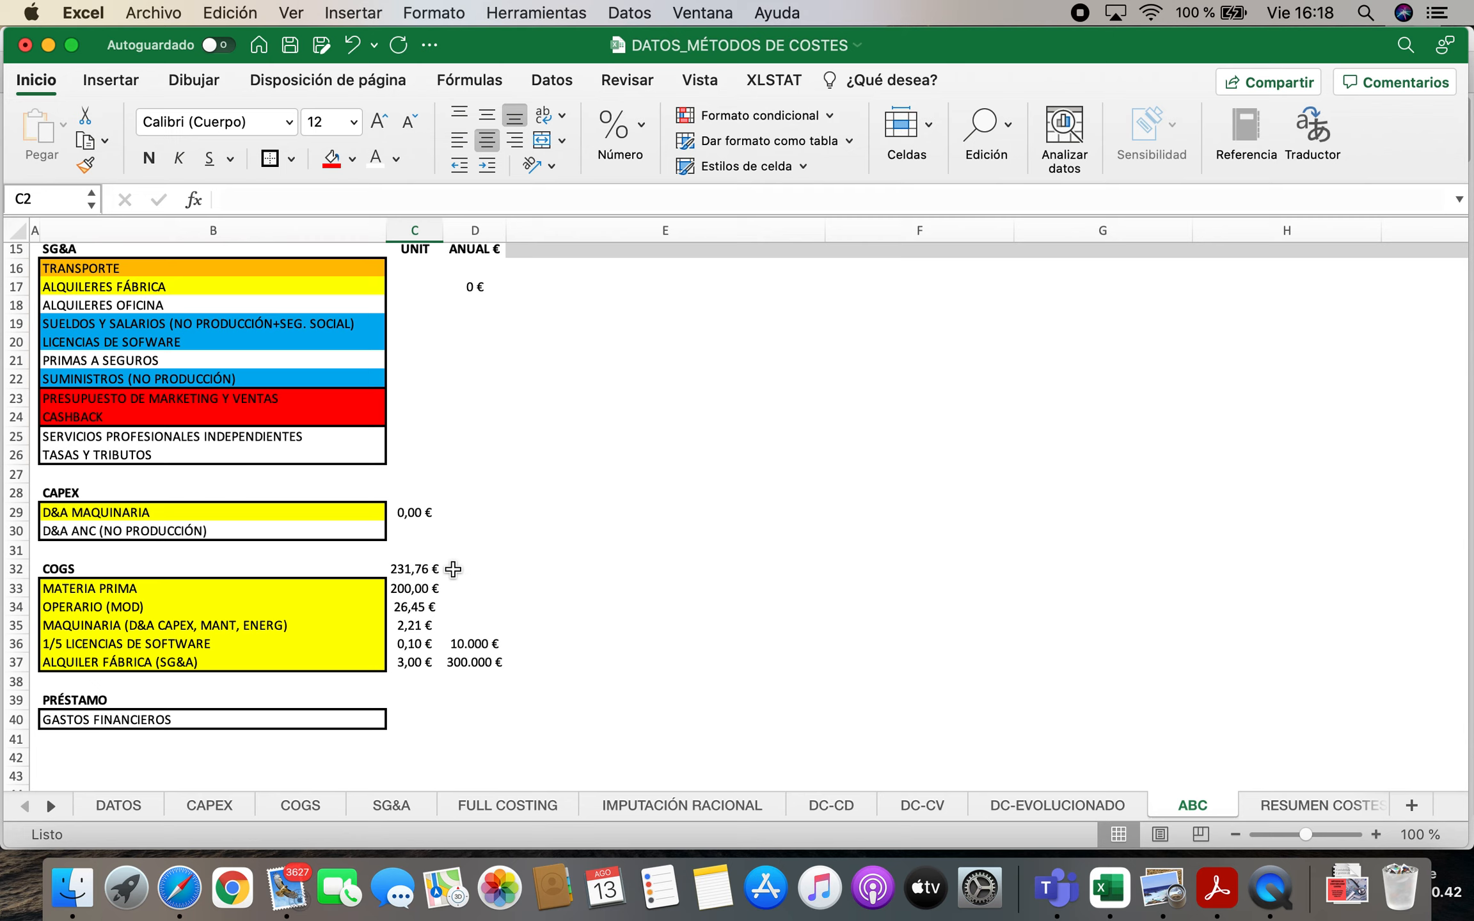
scroll(453, 568, "down", 1)
key("Down")
key("Down")
key("Down")
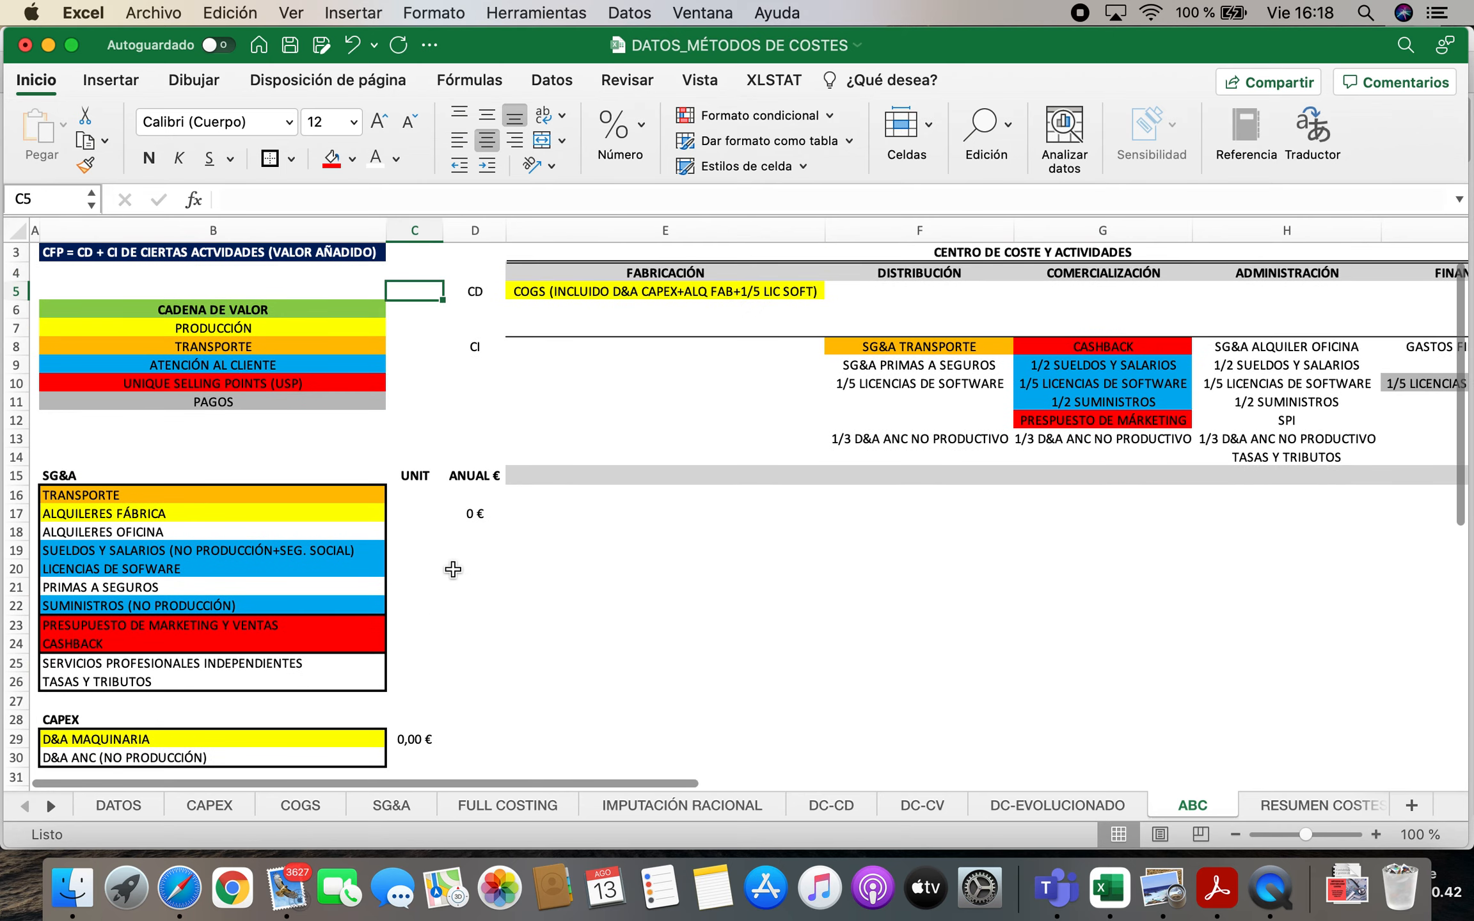
scroll(395, 602, "down", 5)
scroll(396, 602, "down", 1)
left_click(201, 682)
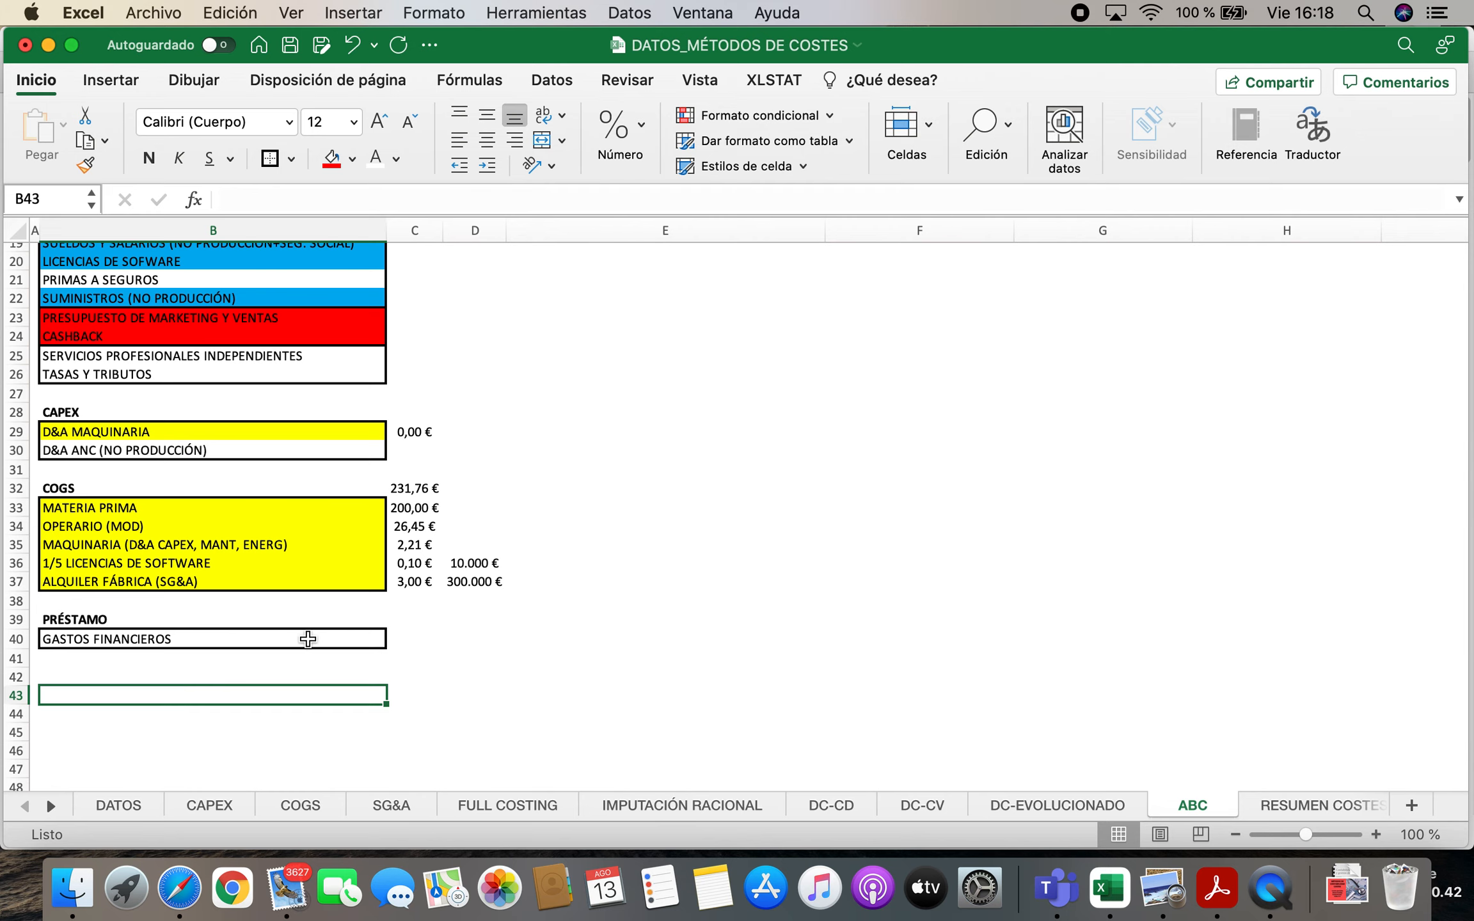
scroll(531, 440, "up", 5)
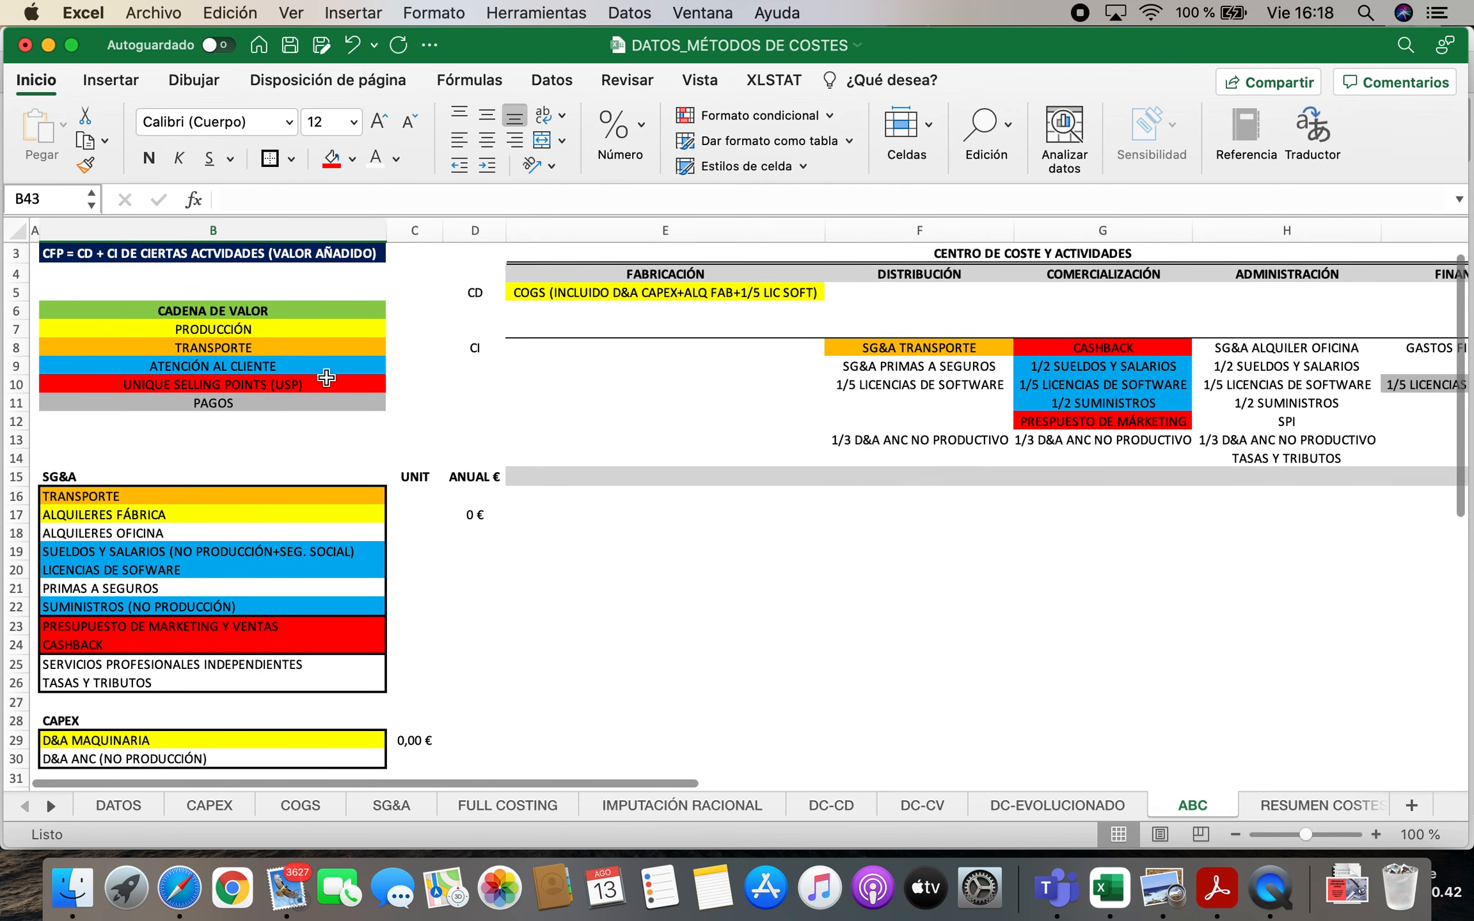
Link the PRODUCCIÓN amount in C7 of the value chain to the COGS unit total in C32
left_click(424, 330)
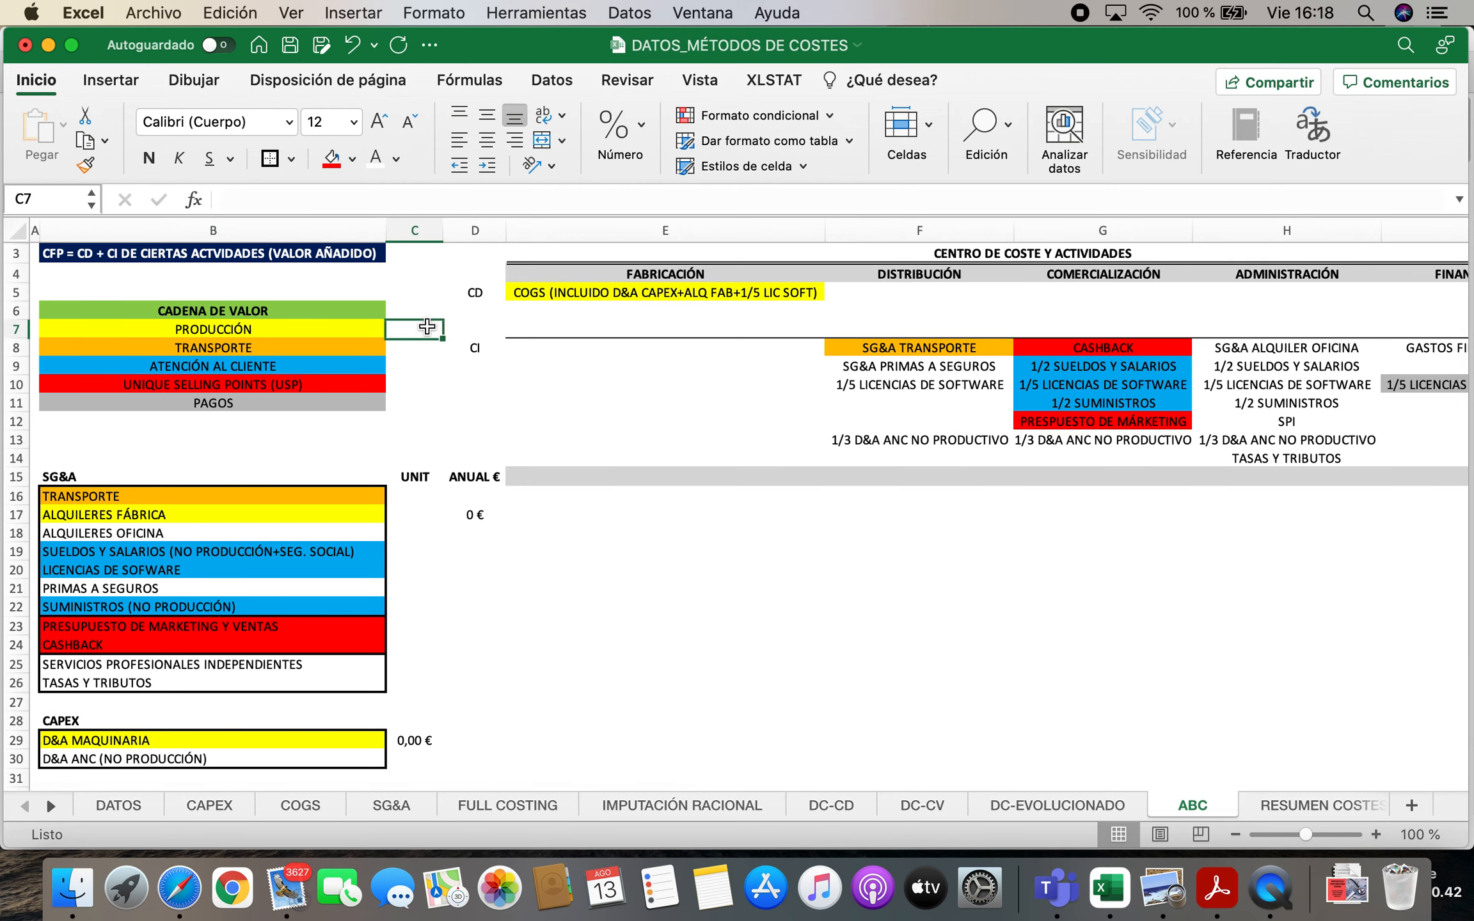
type("=")
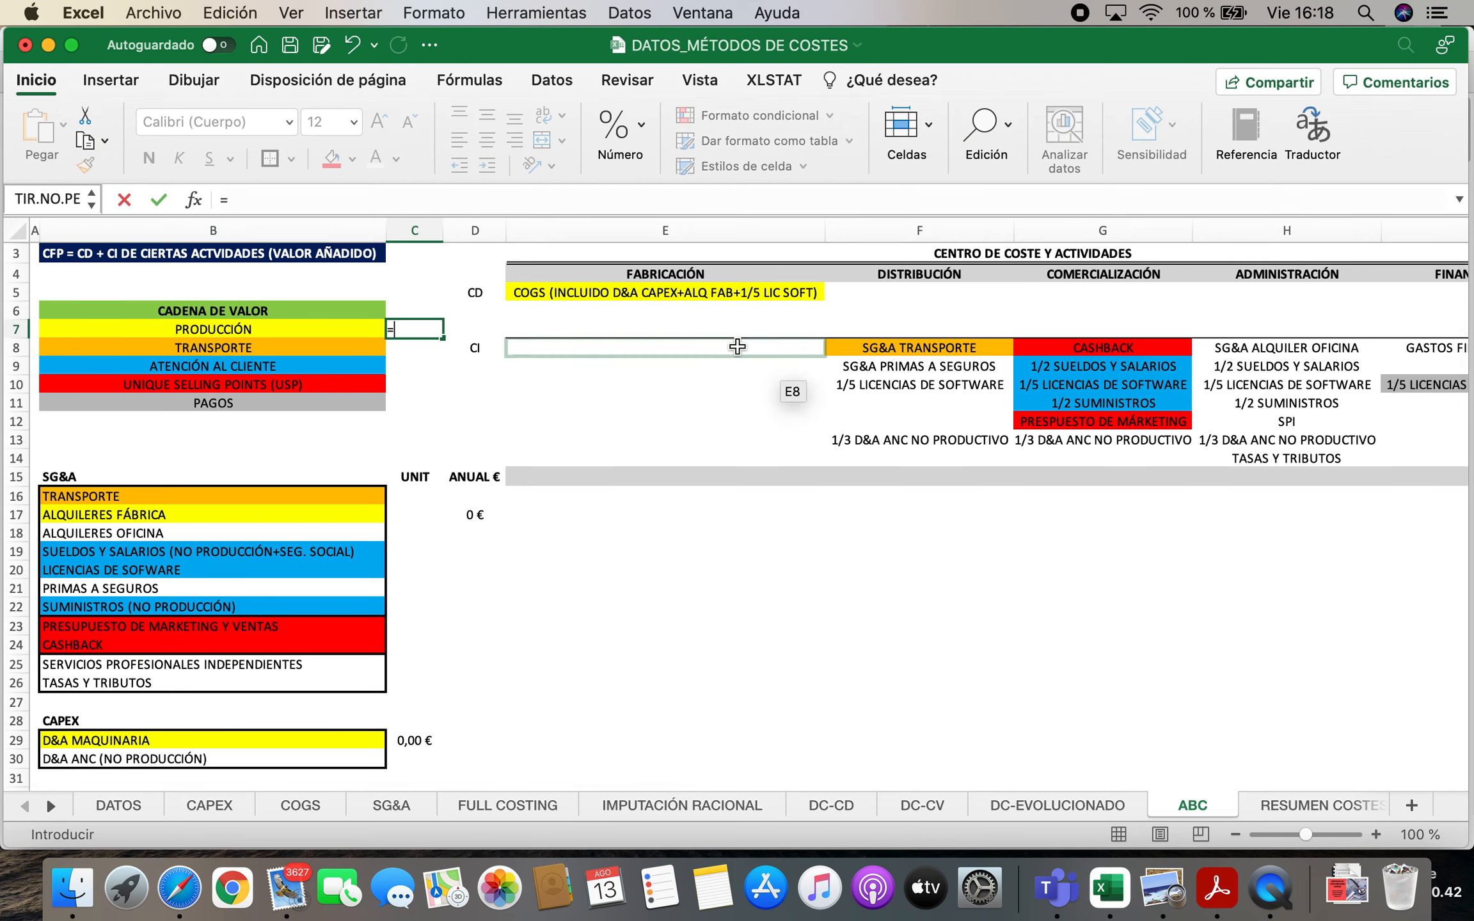
scroll(423, 648, "down", 5)
scroll(423, 648, "down", 3)
left_click(419, 621)
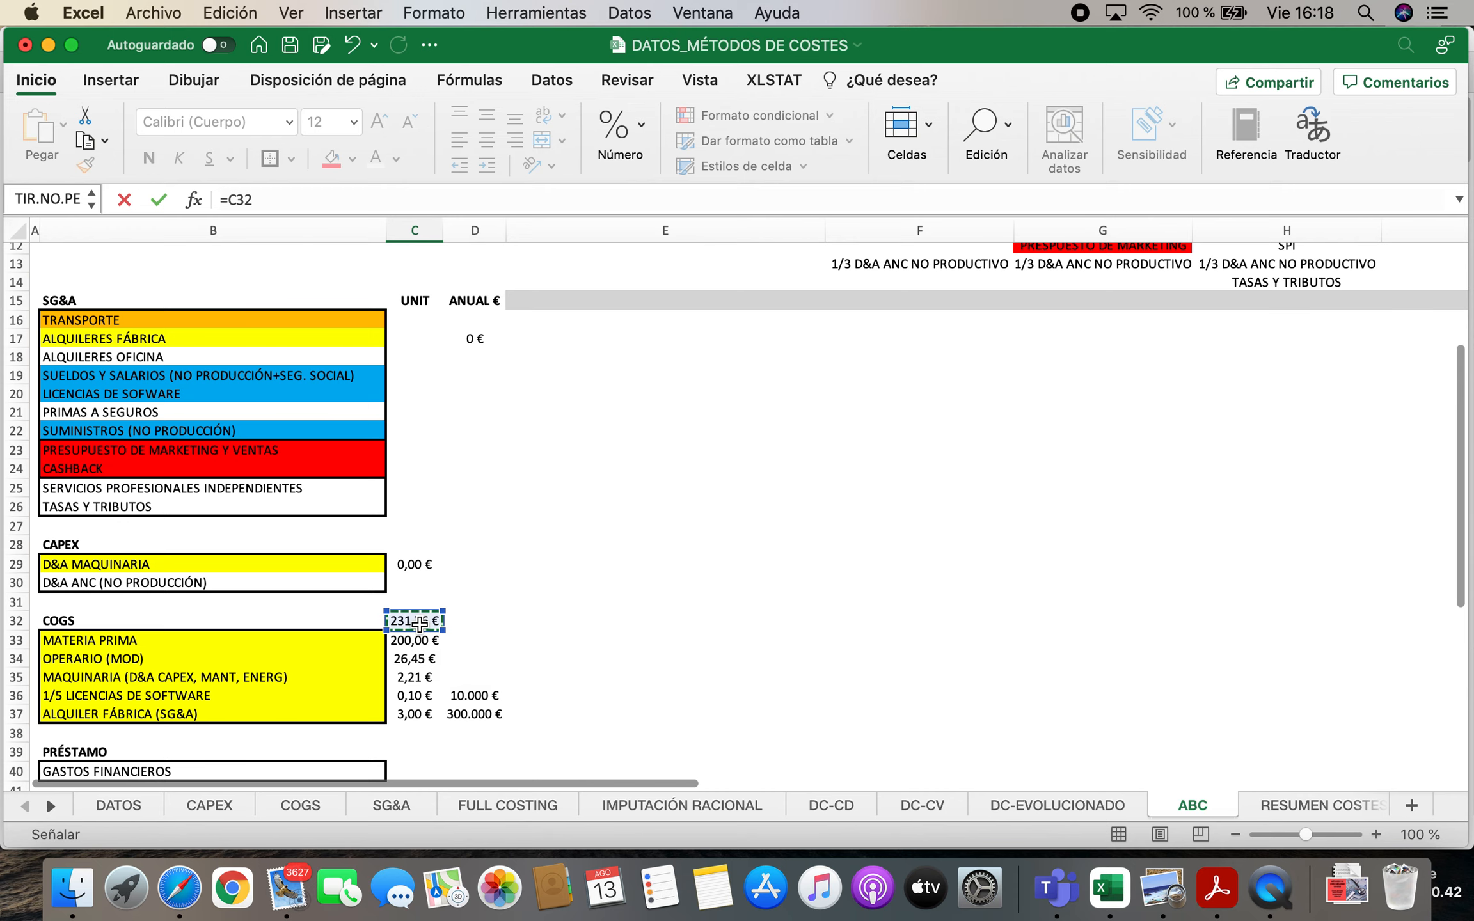
key("Return")
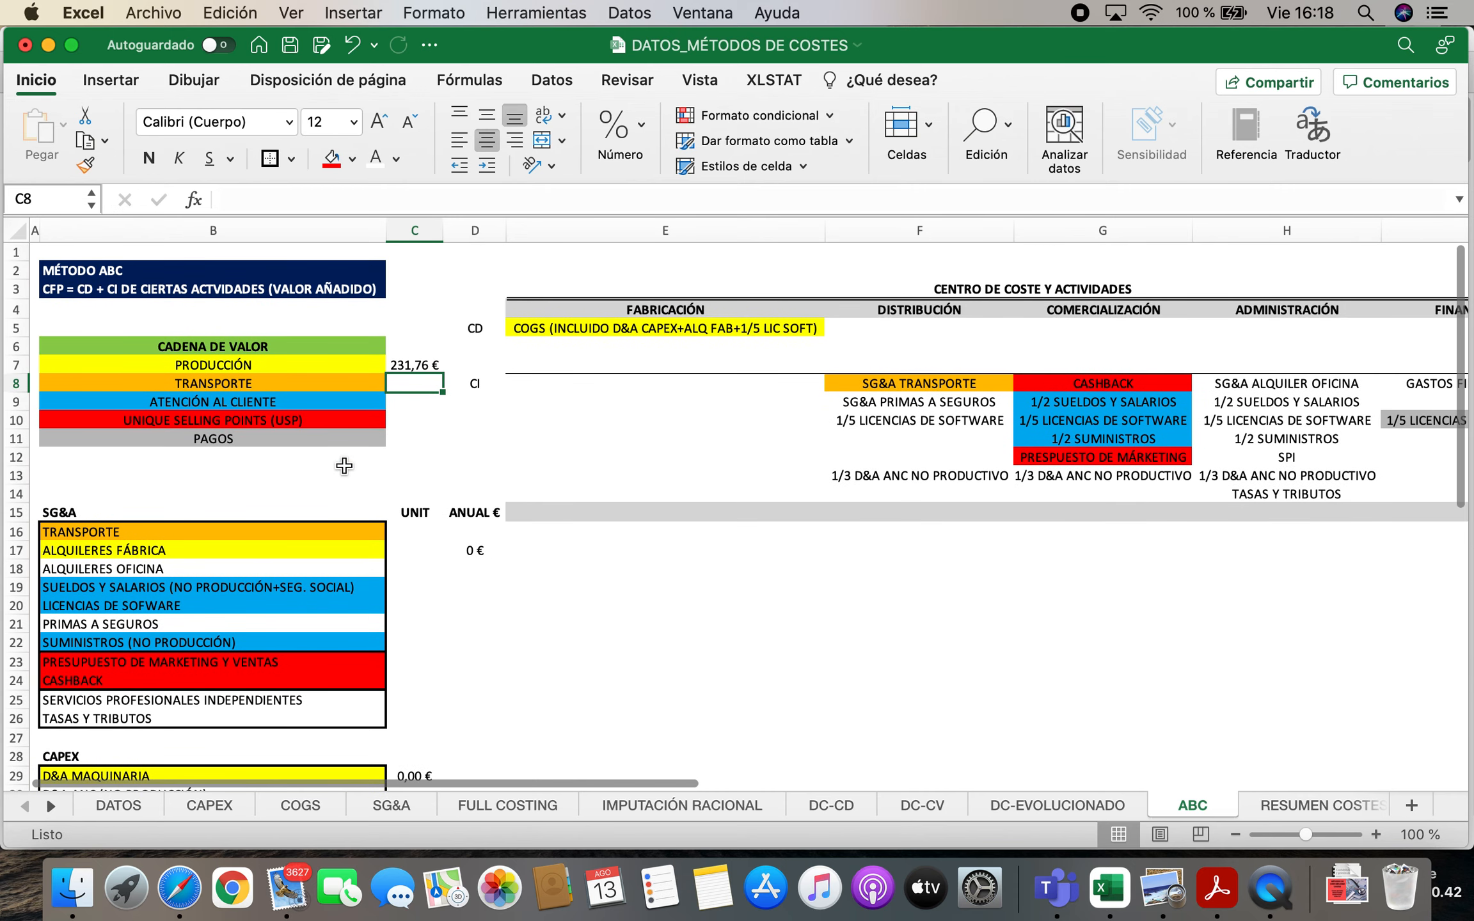
Enter the heading CFP in C5 above the value-chain amounts
key("Up")
key("Up")
key("Up")
type("CFP")
key("Return")
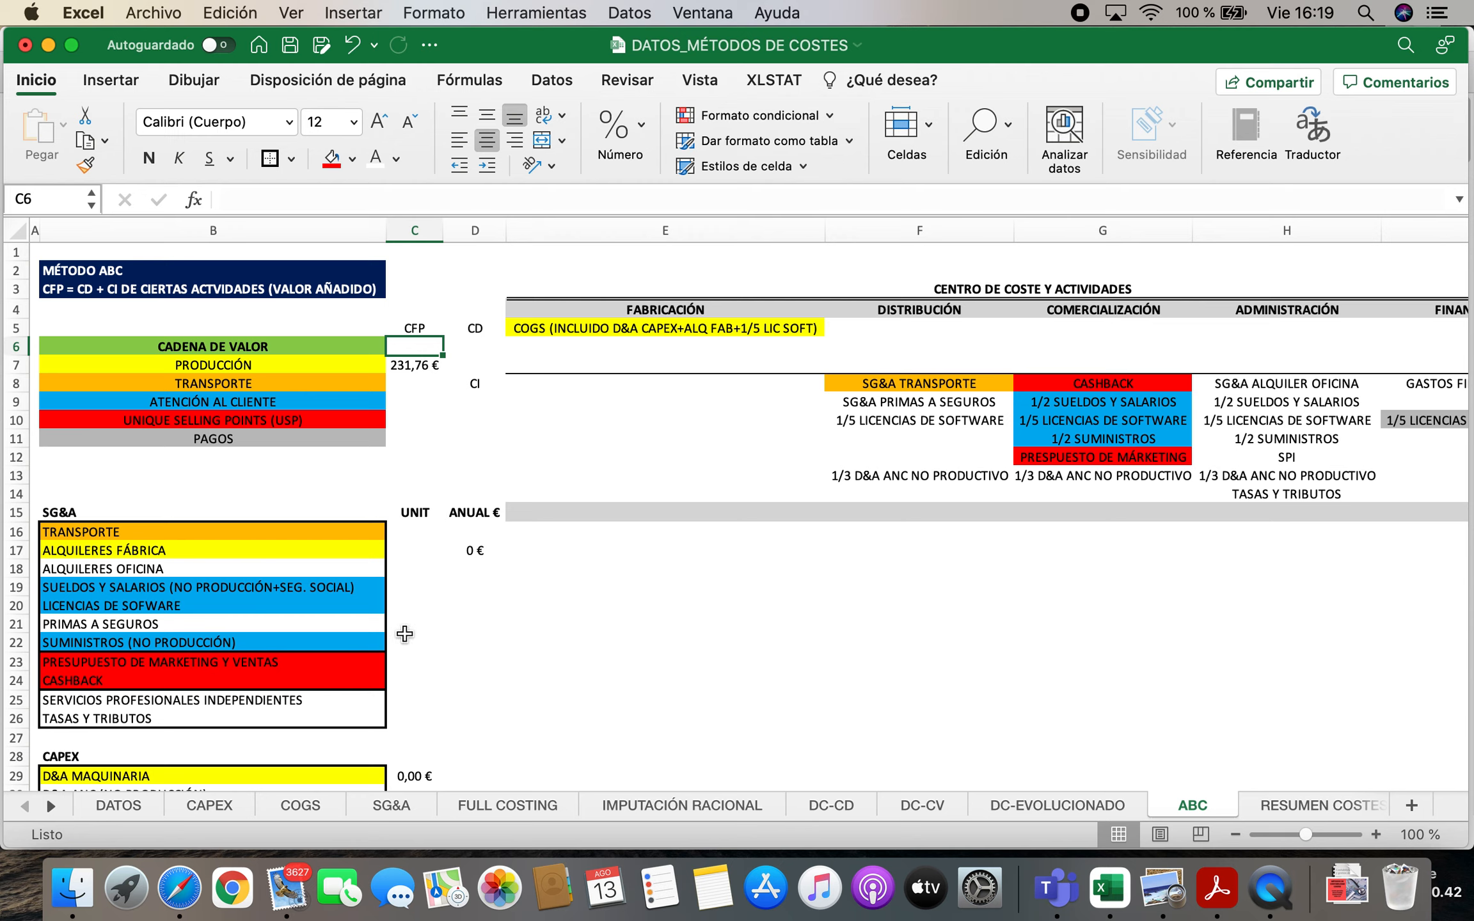
Link the TRANSPORTE unit cost in C16 to cell E4 of the SG&A sheet
left_click(422, 530)
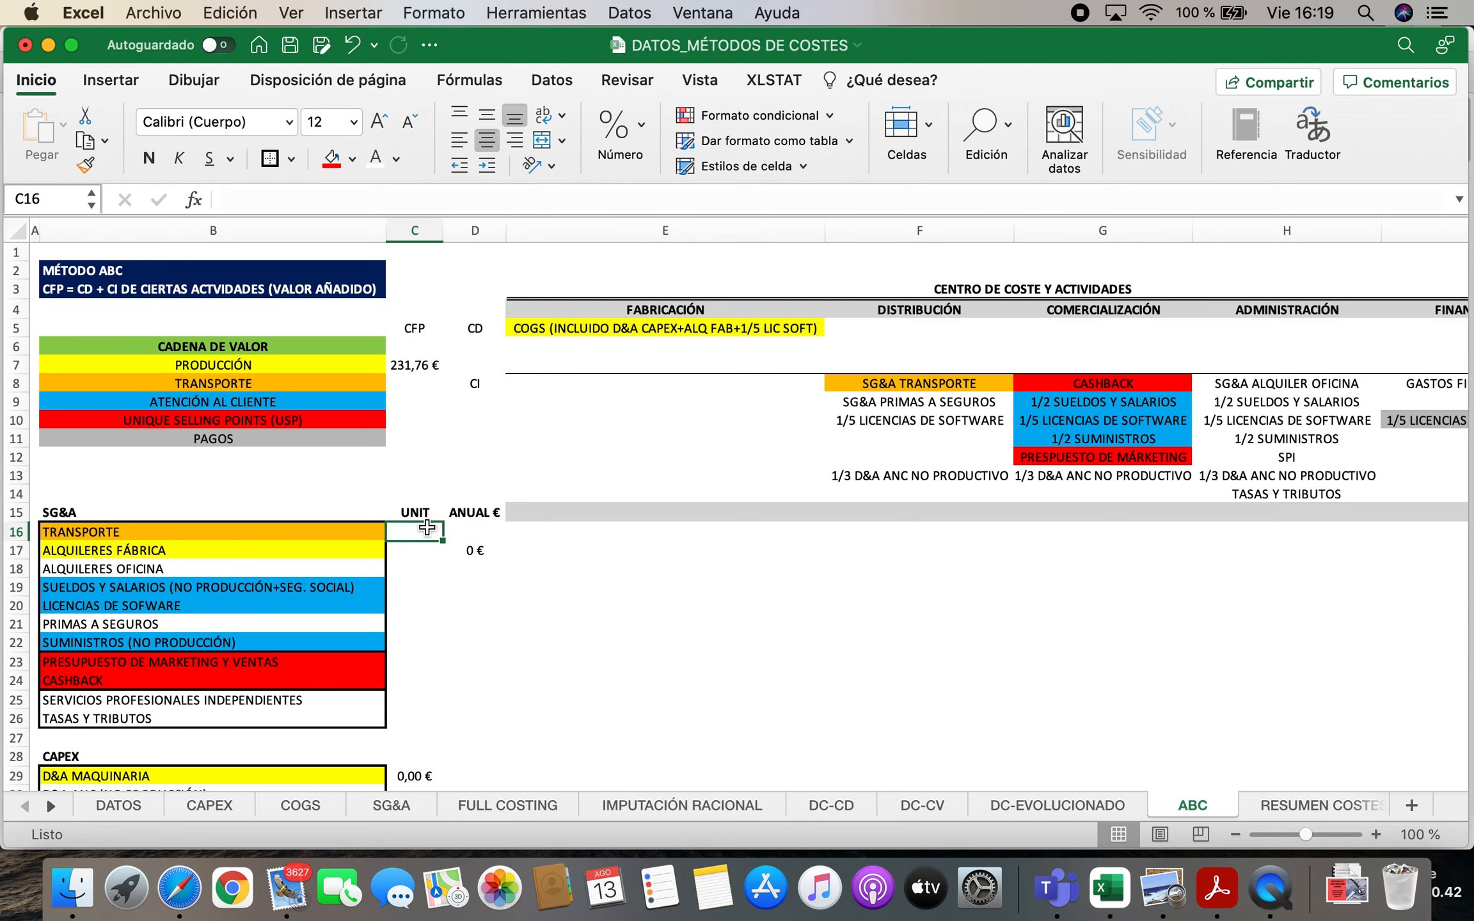
type("=")
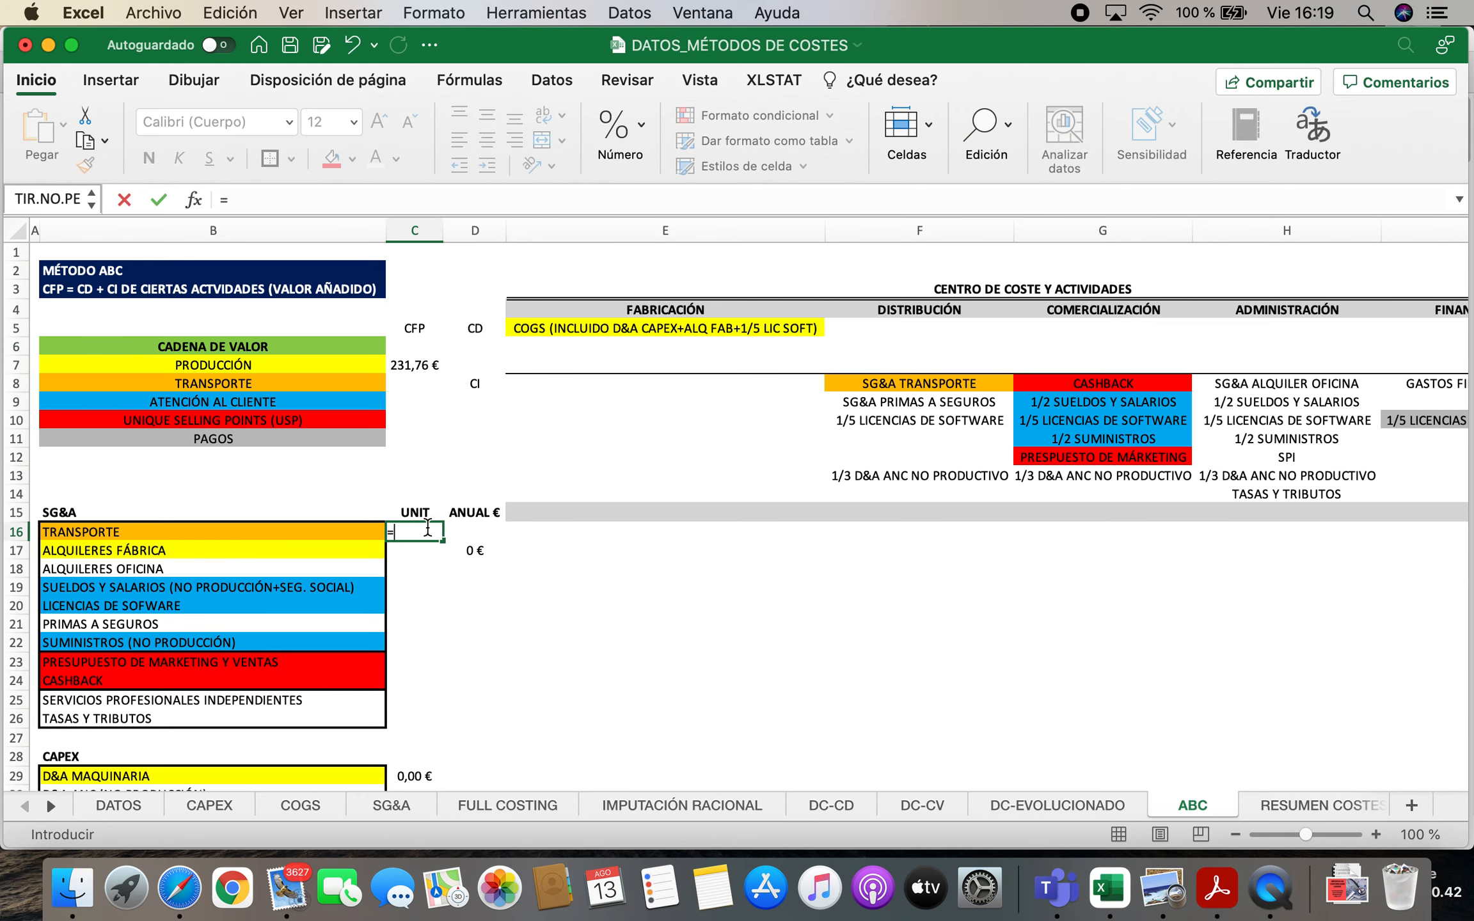
left_click(383, 803)
left_click(619, 306)
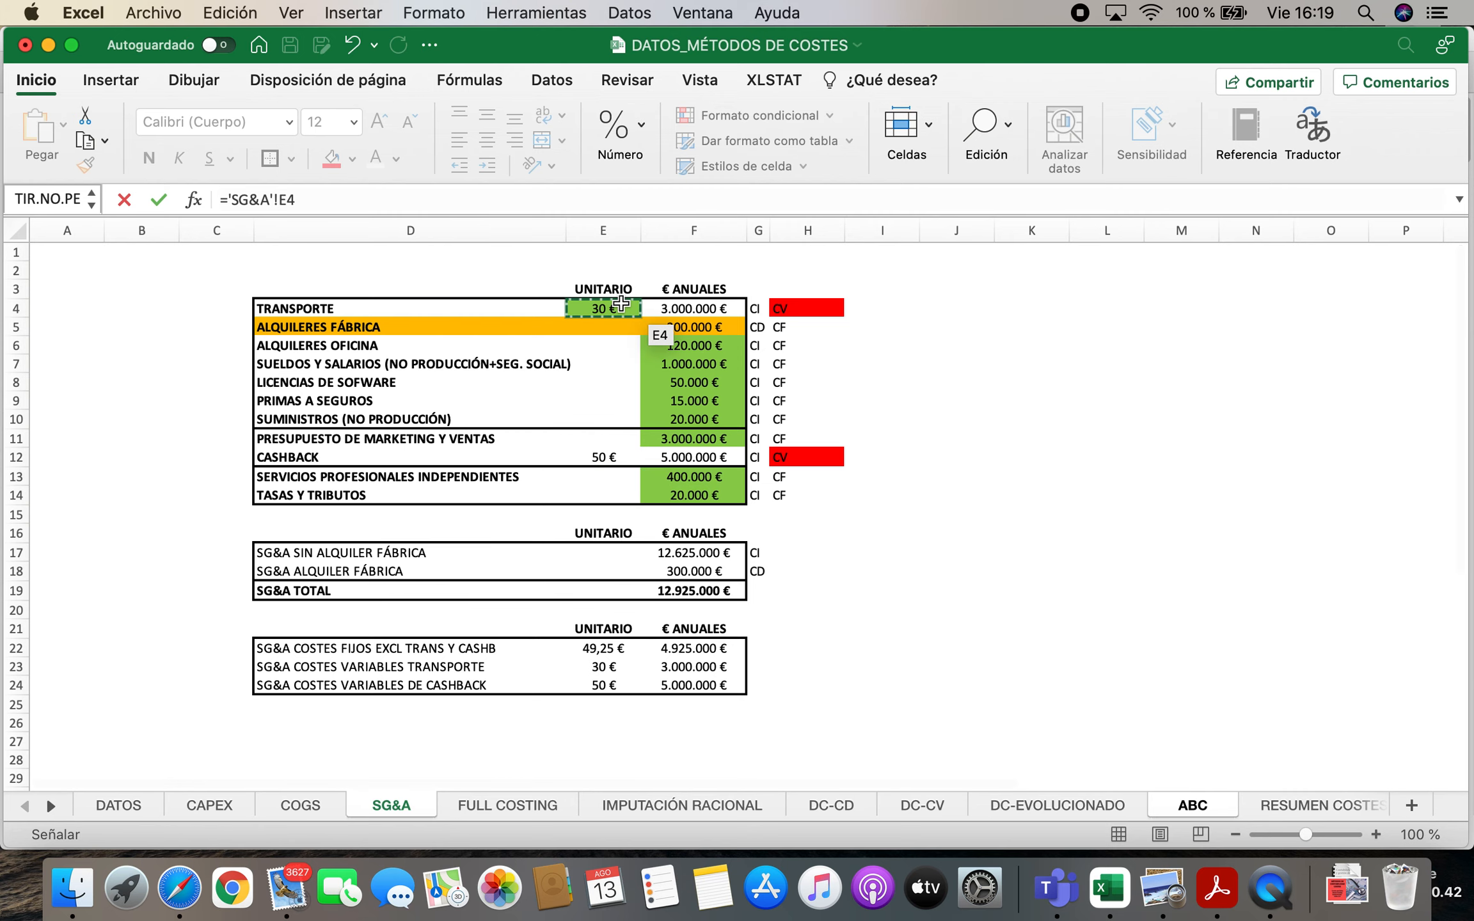
key("Return")
Calculate the TRANSPORTE annual cost in D16 by multiplying C16 by the sales forecast in DATOS!H7
key("Up")
key("Right")
type("=")
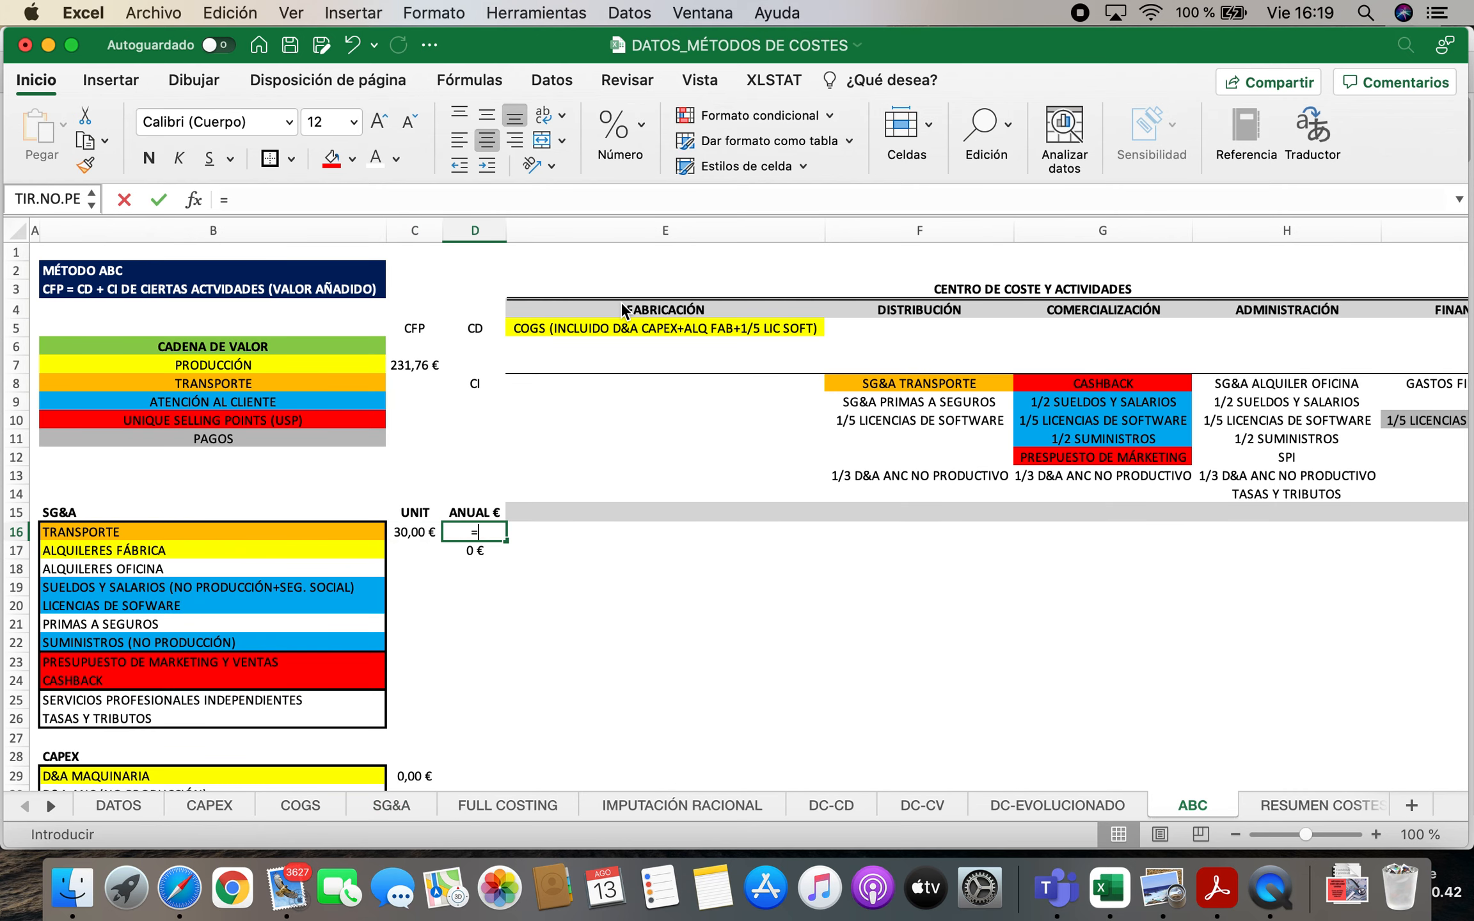
left_click(412, 530)
type("*")
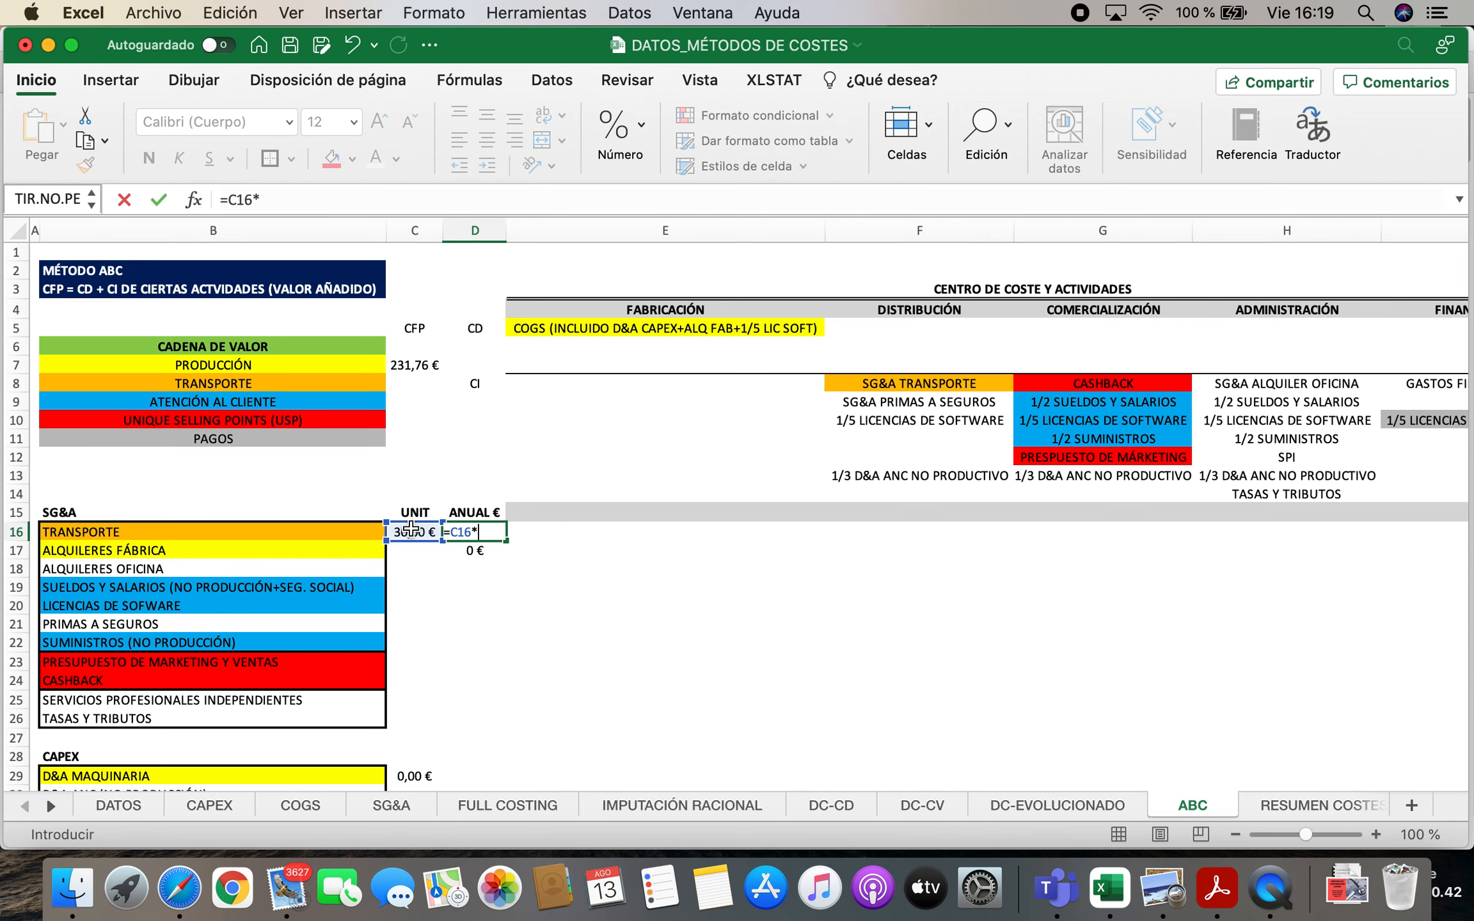
left_click(136, 807)
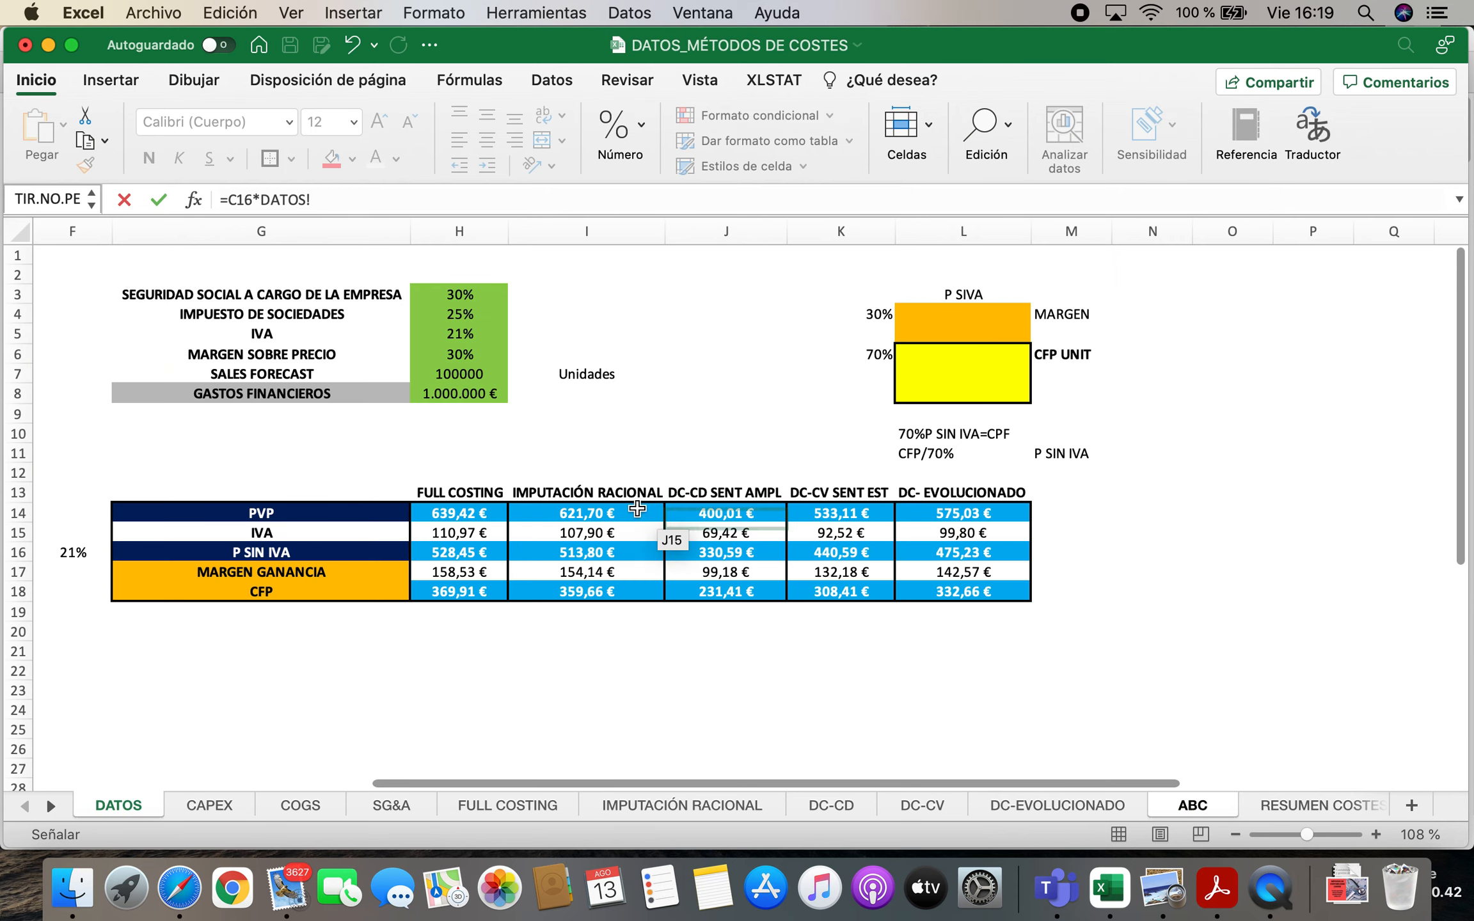
left_click(498, 378)
key("Return")
Link the TRANSPORTE amount in C8 of the value chain to the unit cost in C16
key("Up")
key("Left")
key("Left")
key("Up")
key("Up")
key("Up")
key("Up")
key("Up")
key("Up")
key("Up")
key("Up")
key("Up")
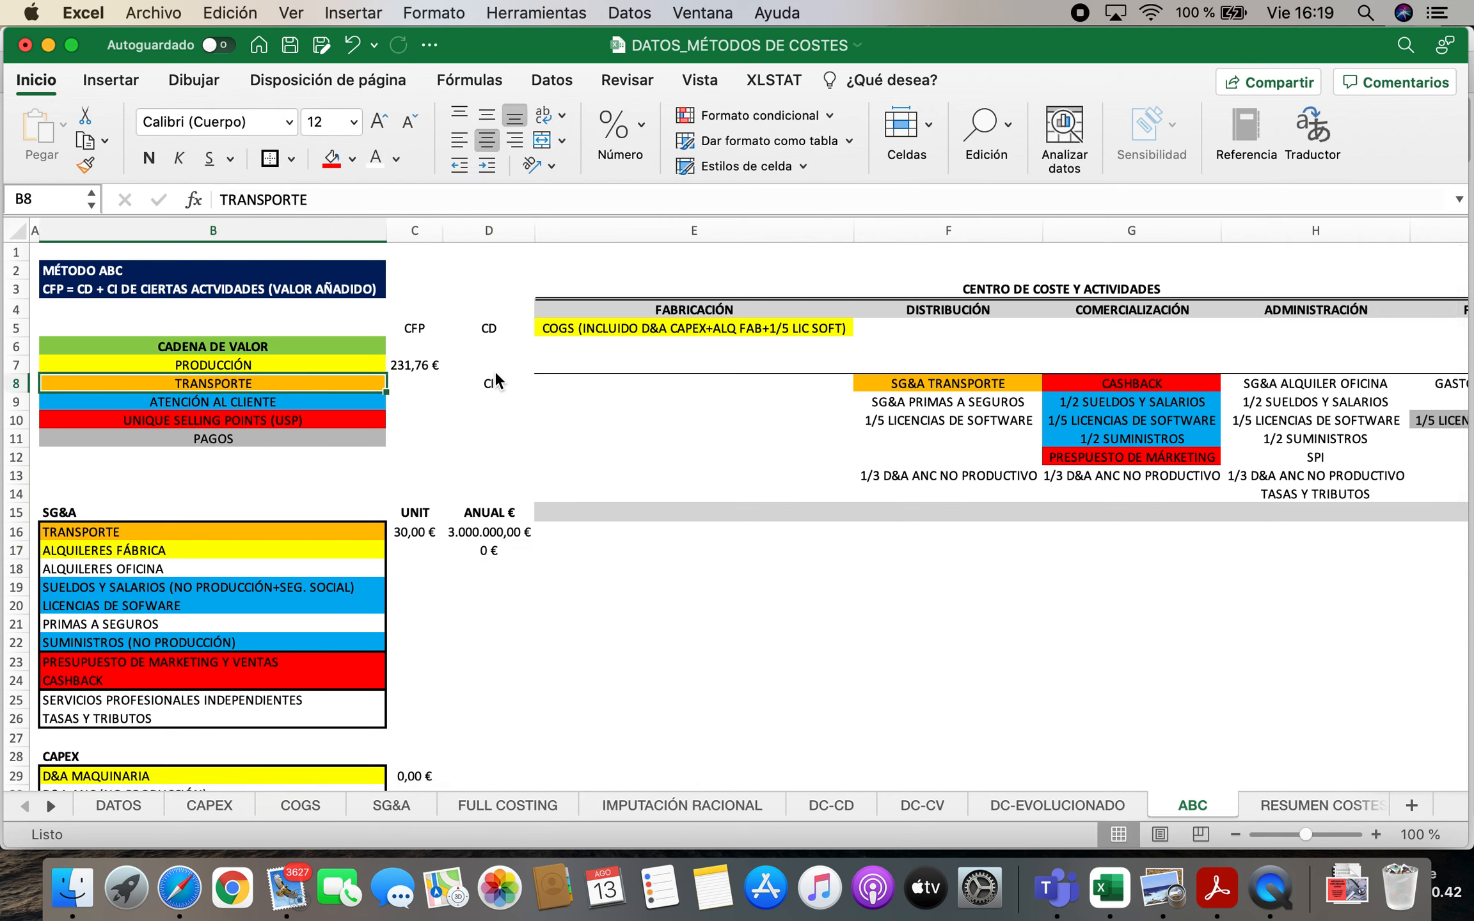
key("Right")
key("Down")
type("=")
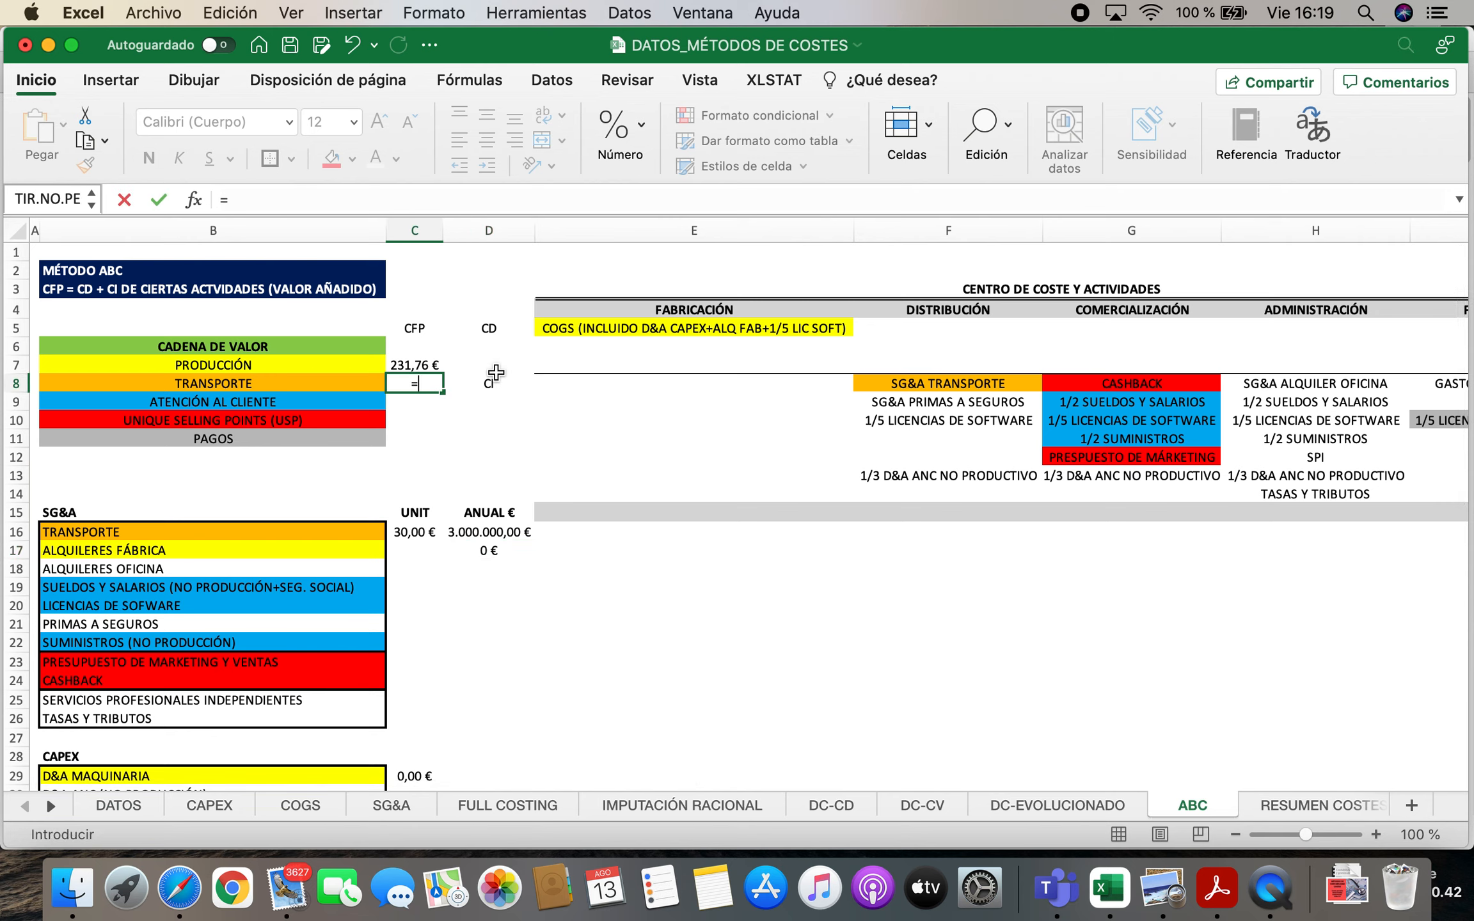
left_click(428, 535)
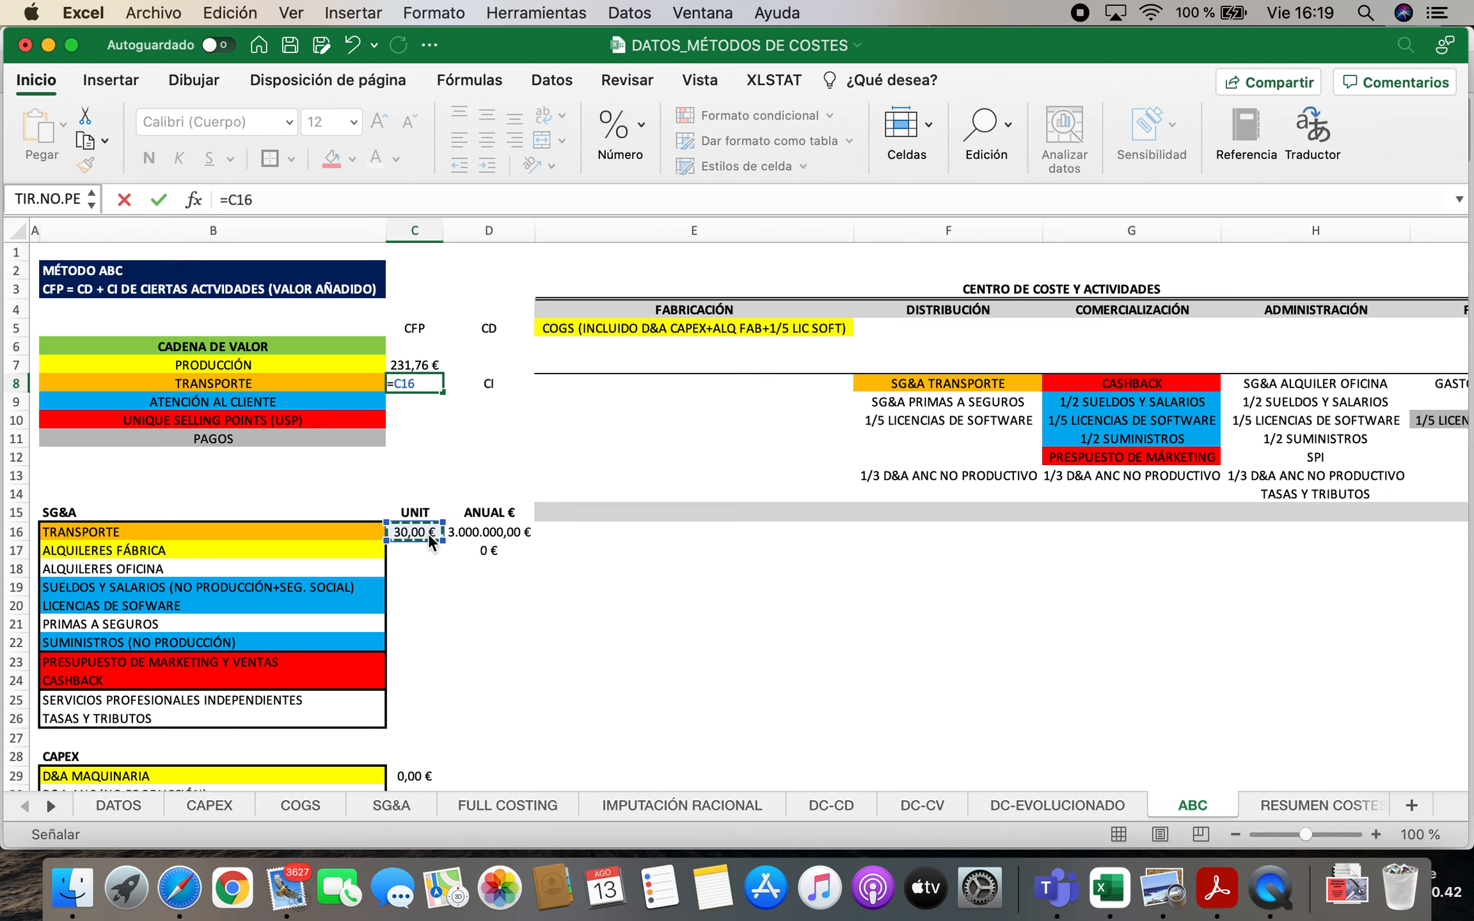
key("Return")
Link the ALQUILERES FÁBRICA unit cost in C17 to its annual amount in D17
left_click(421, 544)
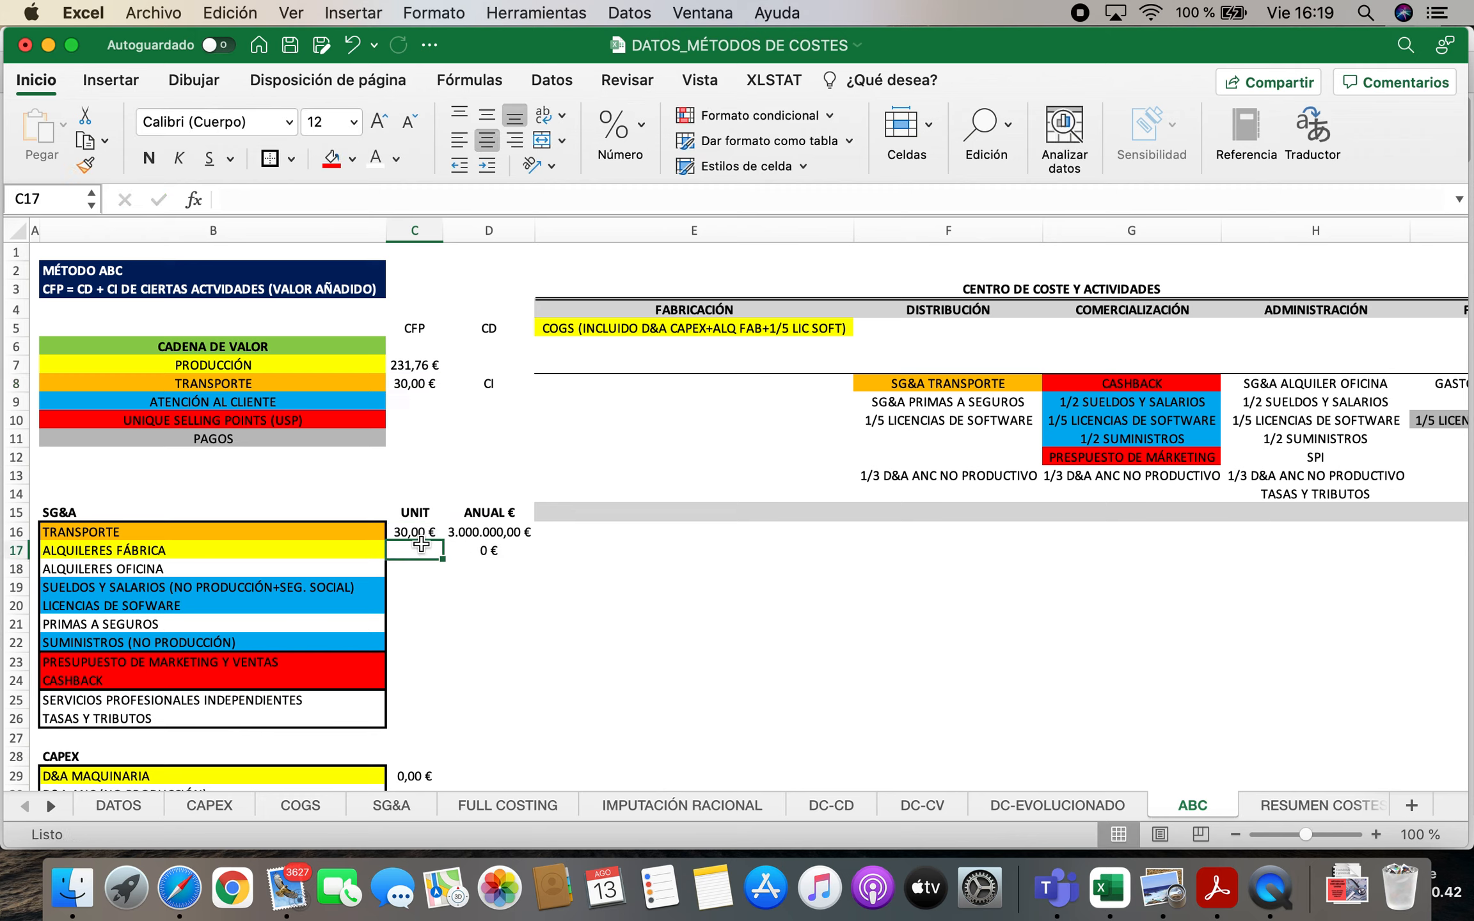
type("=")
left_click(498, 552)
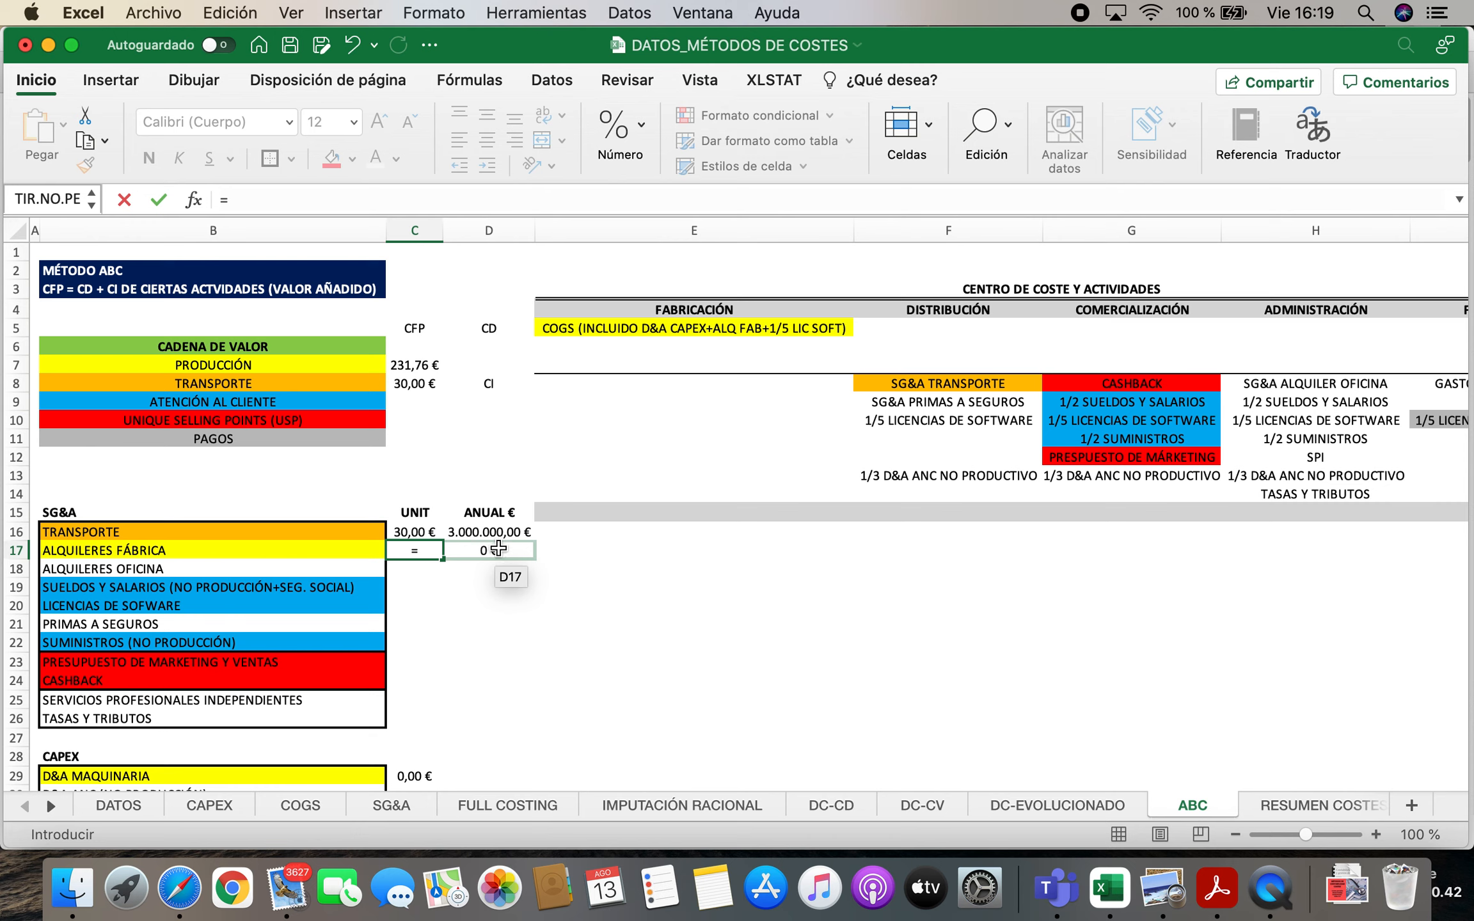
key("Return")
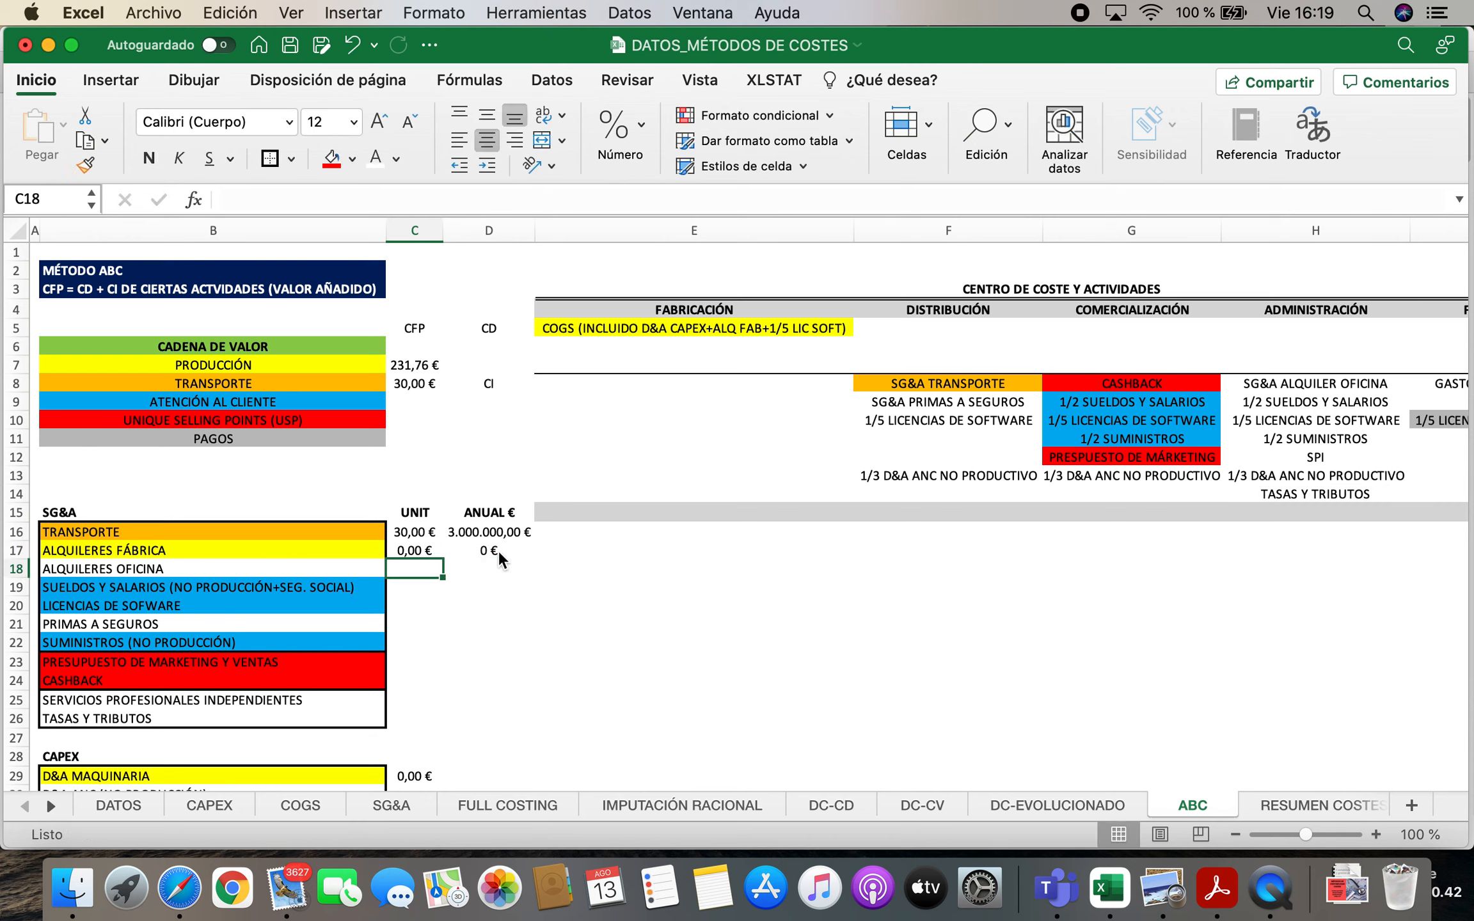
Enter the heading COSTES INDIRECTOS NO REPERCUTIDOS AL PRODUCTO in B43 below the PRÉSTAMO block
key("Left")
key("Left")
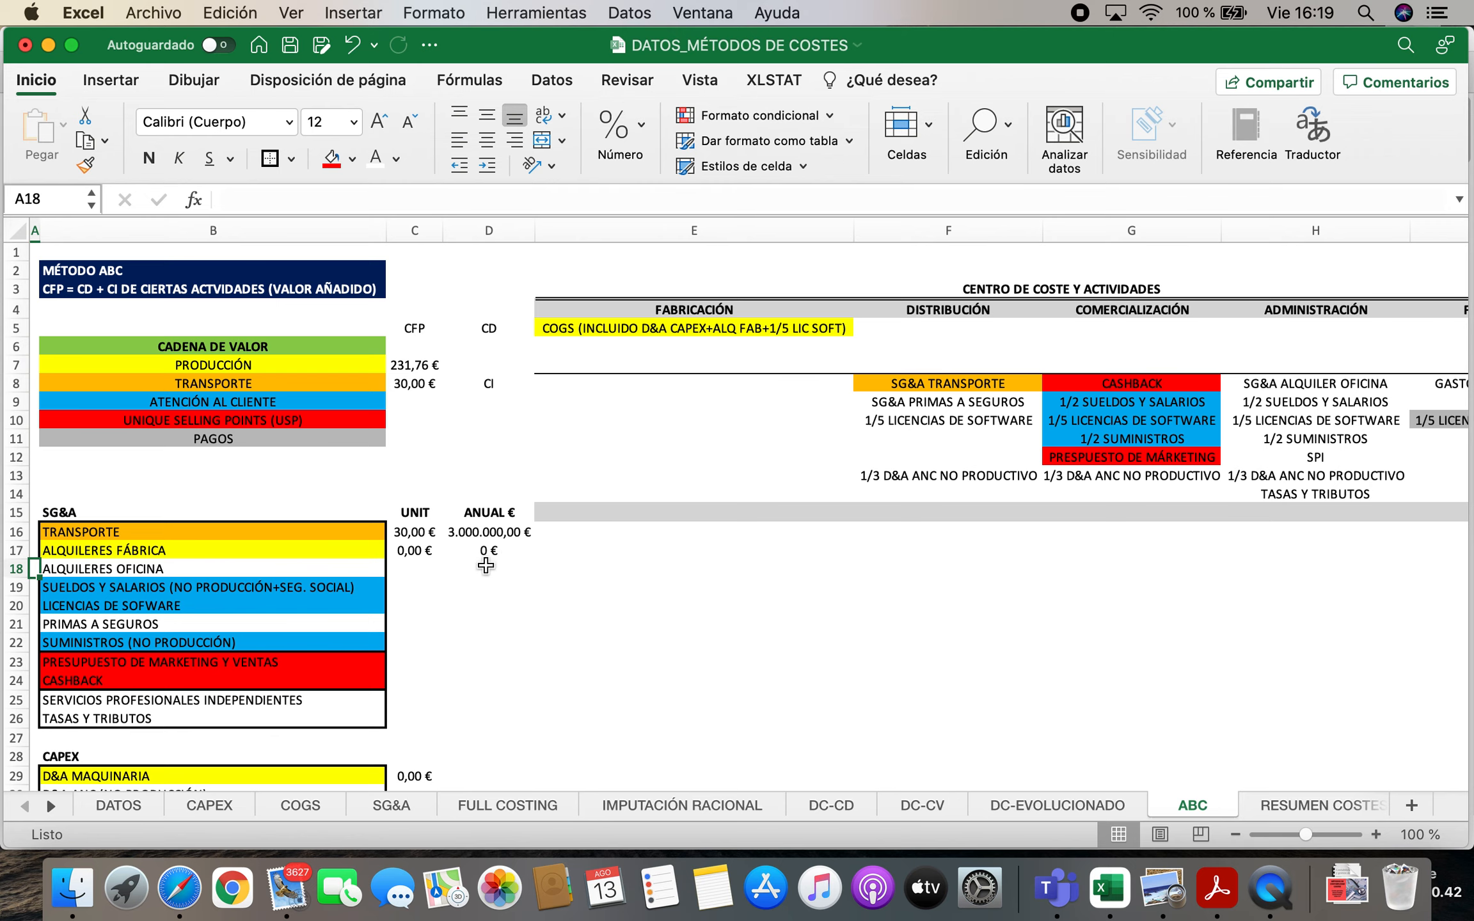
scroll(492, 557, "down", 8)
scroll(486, 566, "down", 2)
scroll(486, 566, "up", 1)
scroll(485, 566, "down", 3)
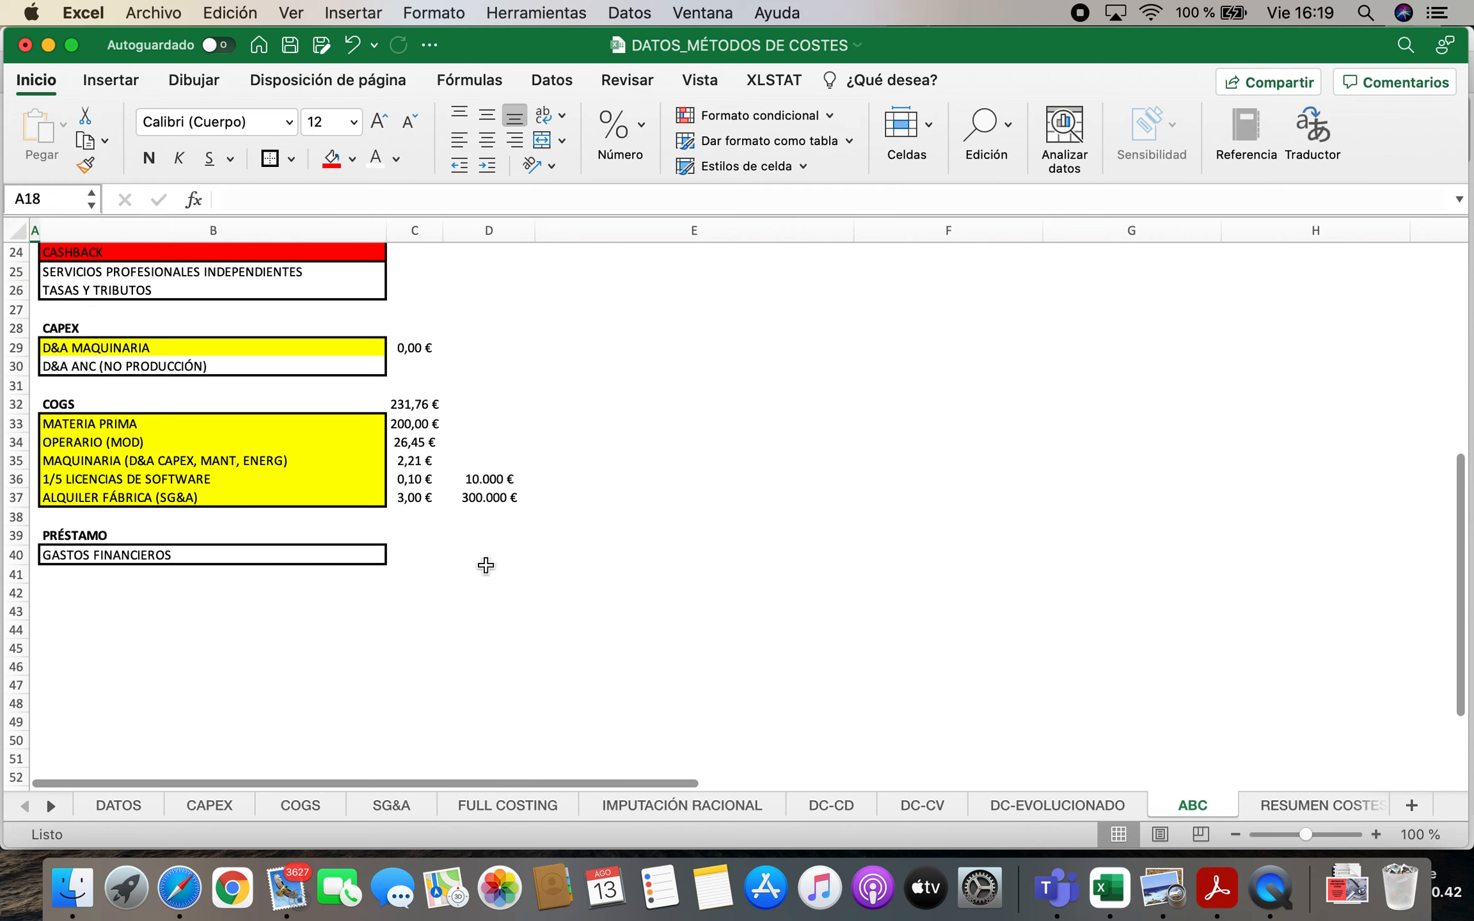
key("Down")
key("Down")
key("Down")
left_click(221, 721)
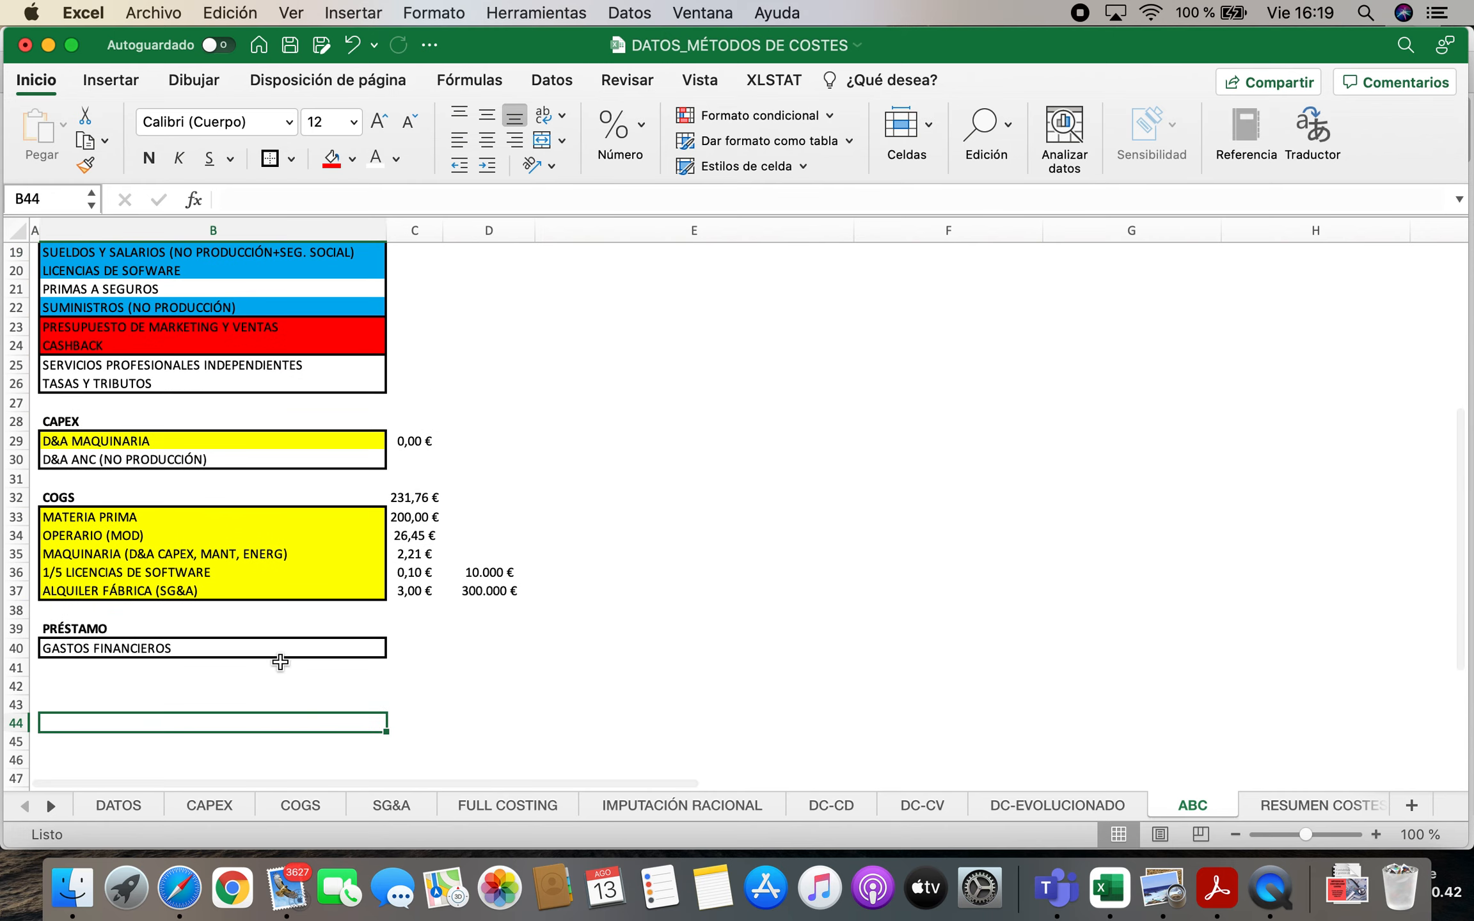
scroll(282, 658, "down", 3)
type("C")
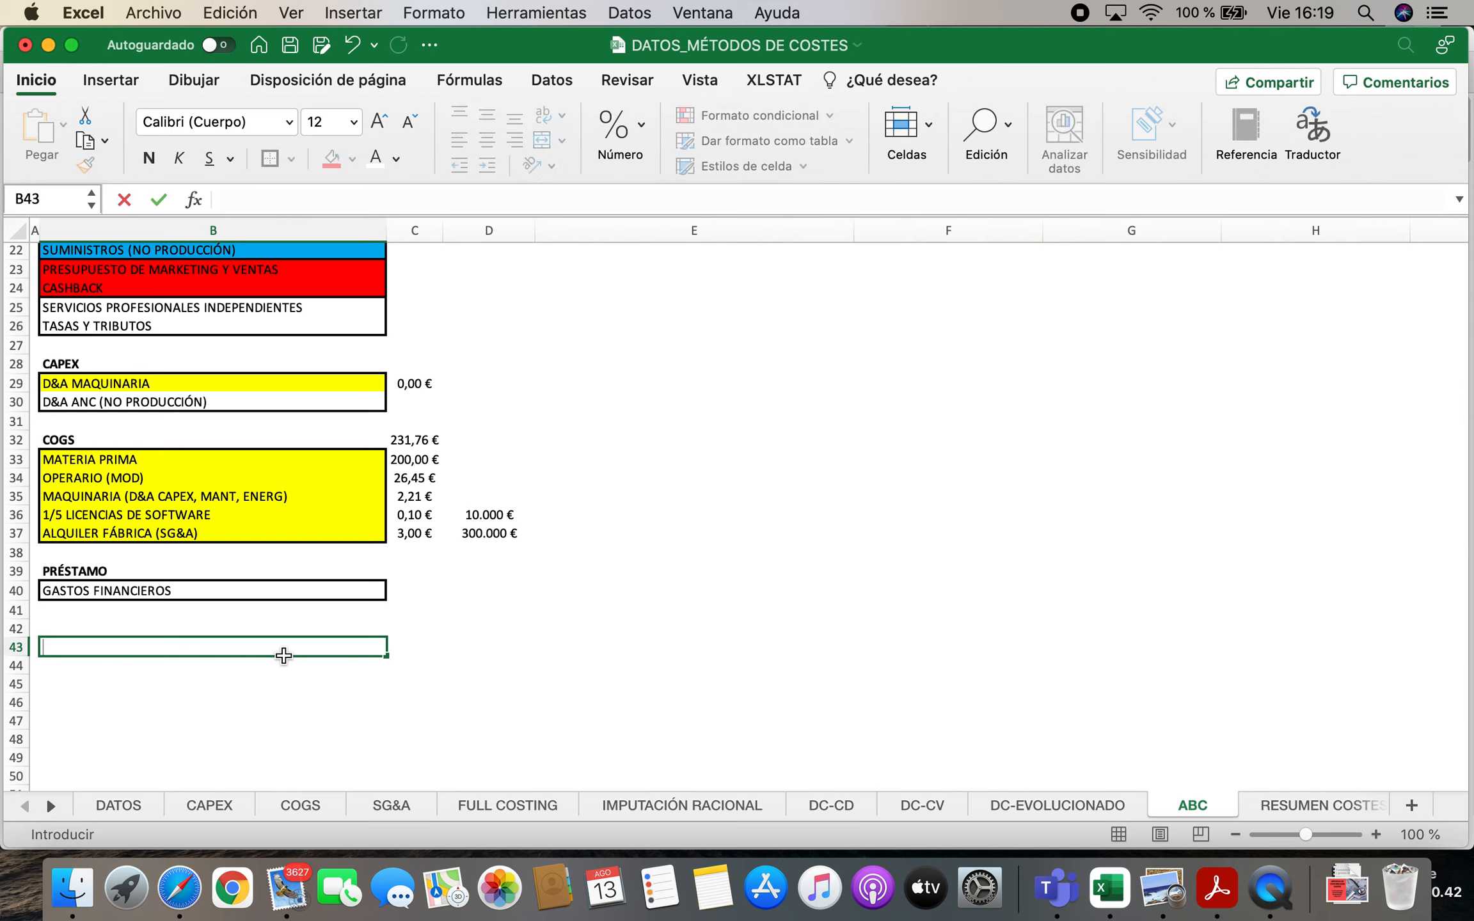
type("COSTES INDIRE")
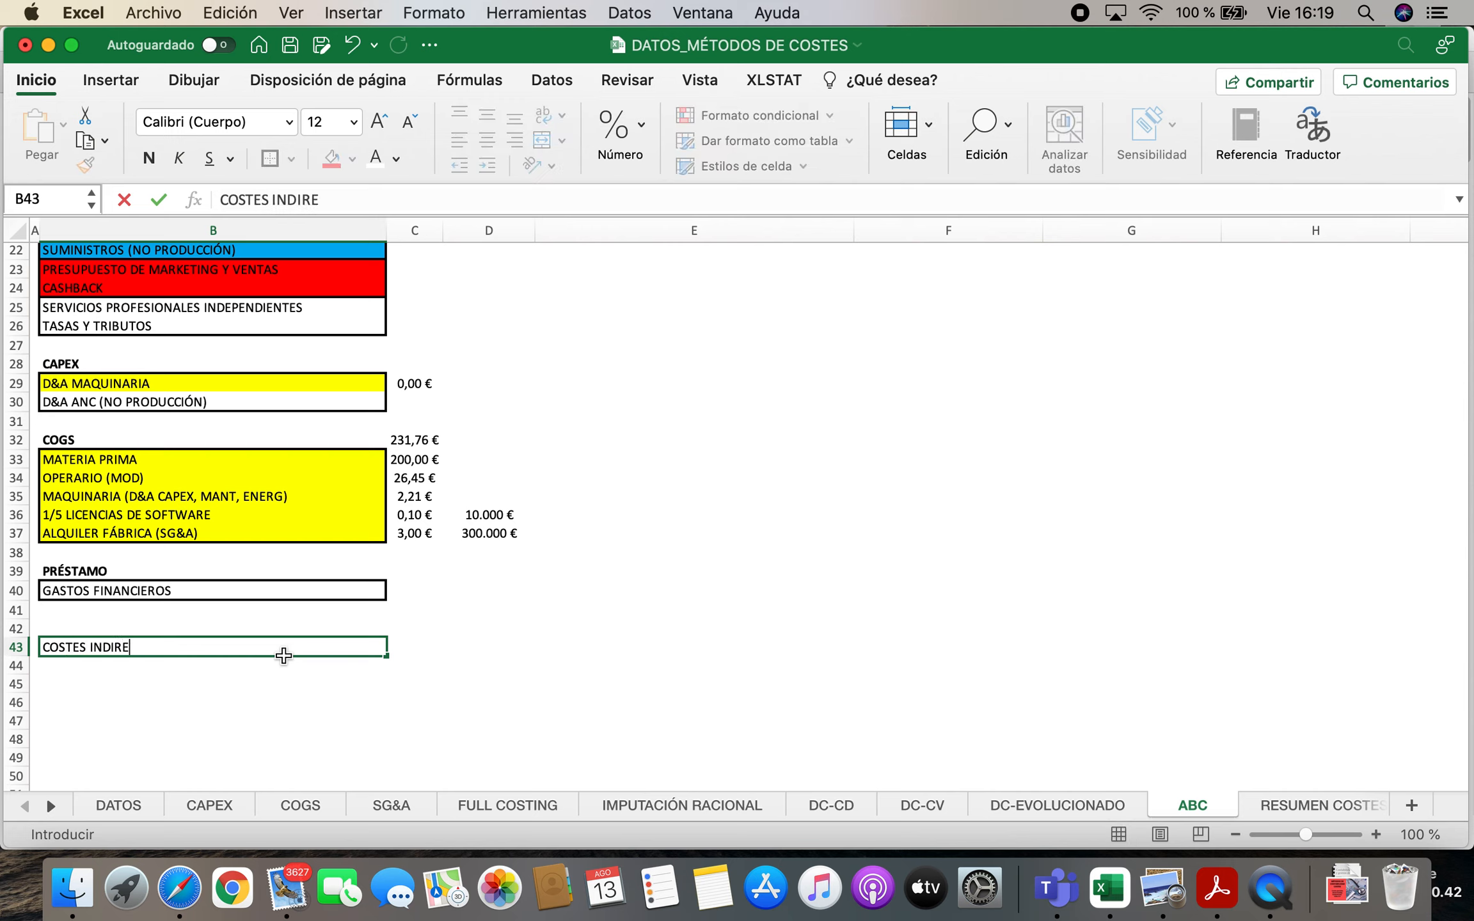
type("CTOS NO REPERCUTIDOS AL PRODUCTO")
key("Return")
type("ES INDIRE")
Copy the ALQUILERES OFICINA label from B18 into B44 under the indirect costs heading
scroll(284, 656, "up", 5)
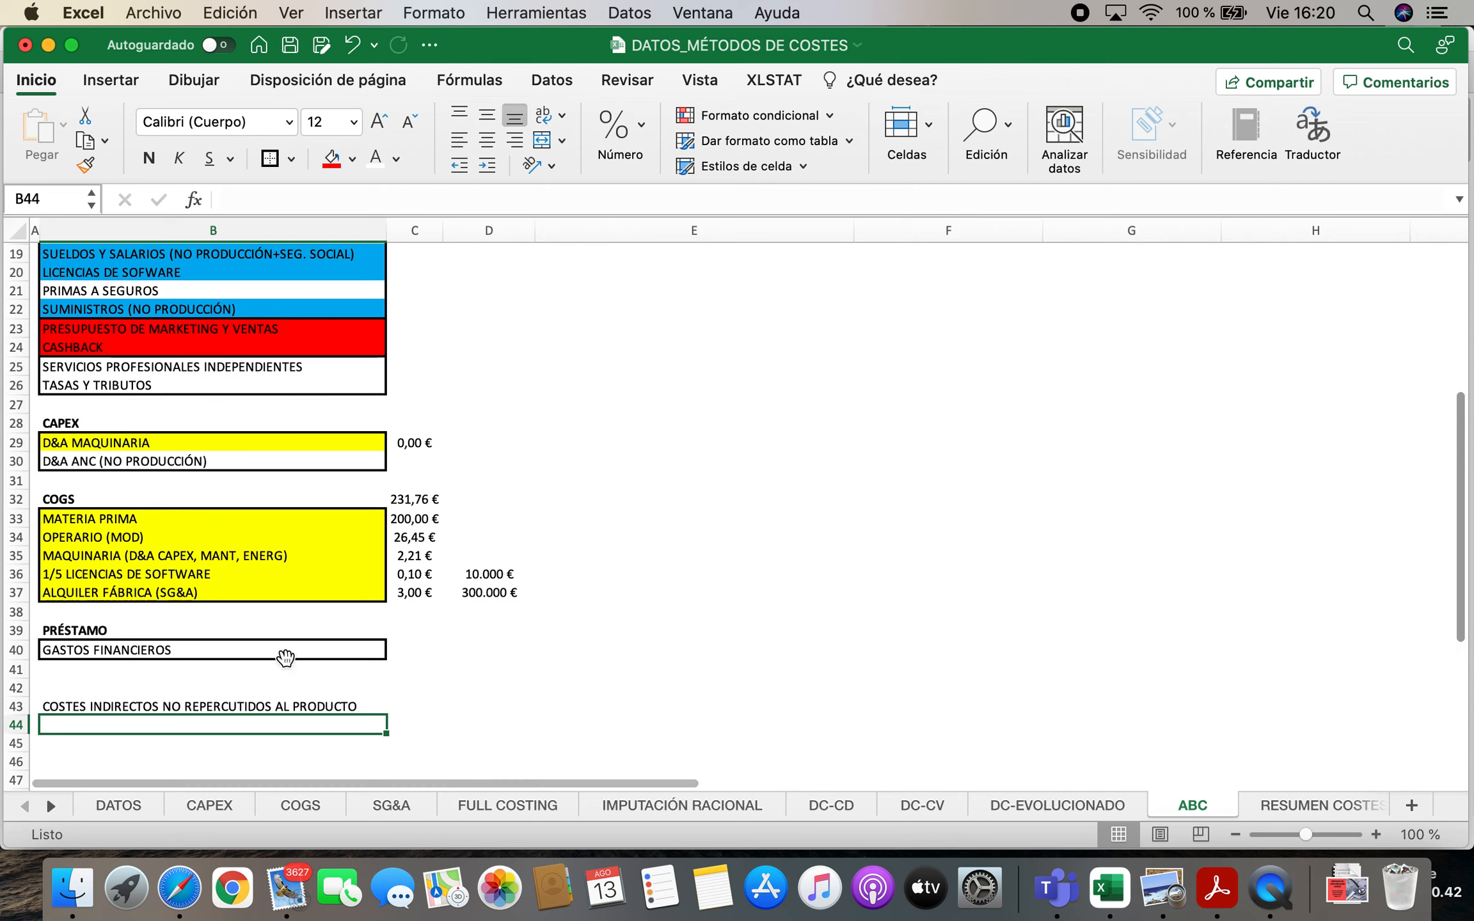
left_click(151, 456)
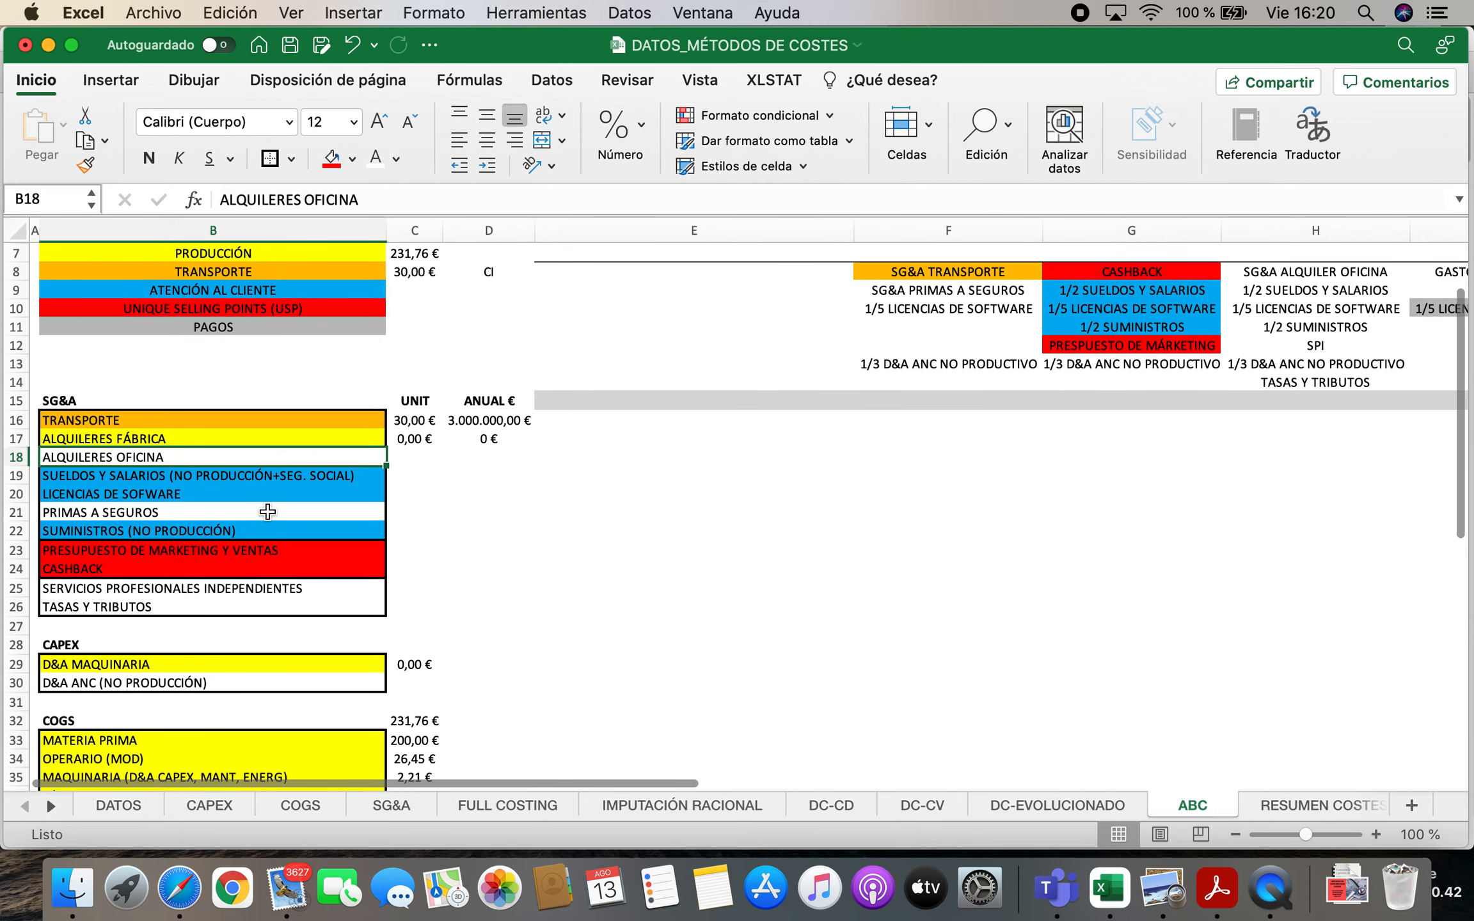
key("super+c")
scroll(274, 562, "down", 3)
scroll(274, 561, "down", 3)
left_click(198, 586)
key("super+v")
Link the ALQUILERES OFICINA annual cost in D44 to 'SG&A'!F6 and make the block's heading in B43 bold
left_click(435, 588)
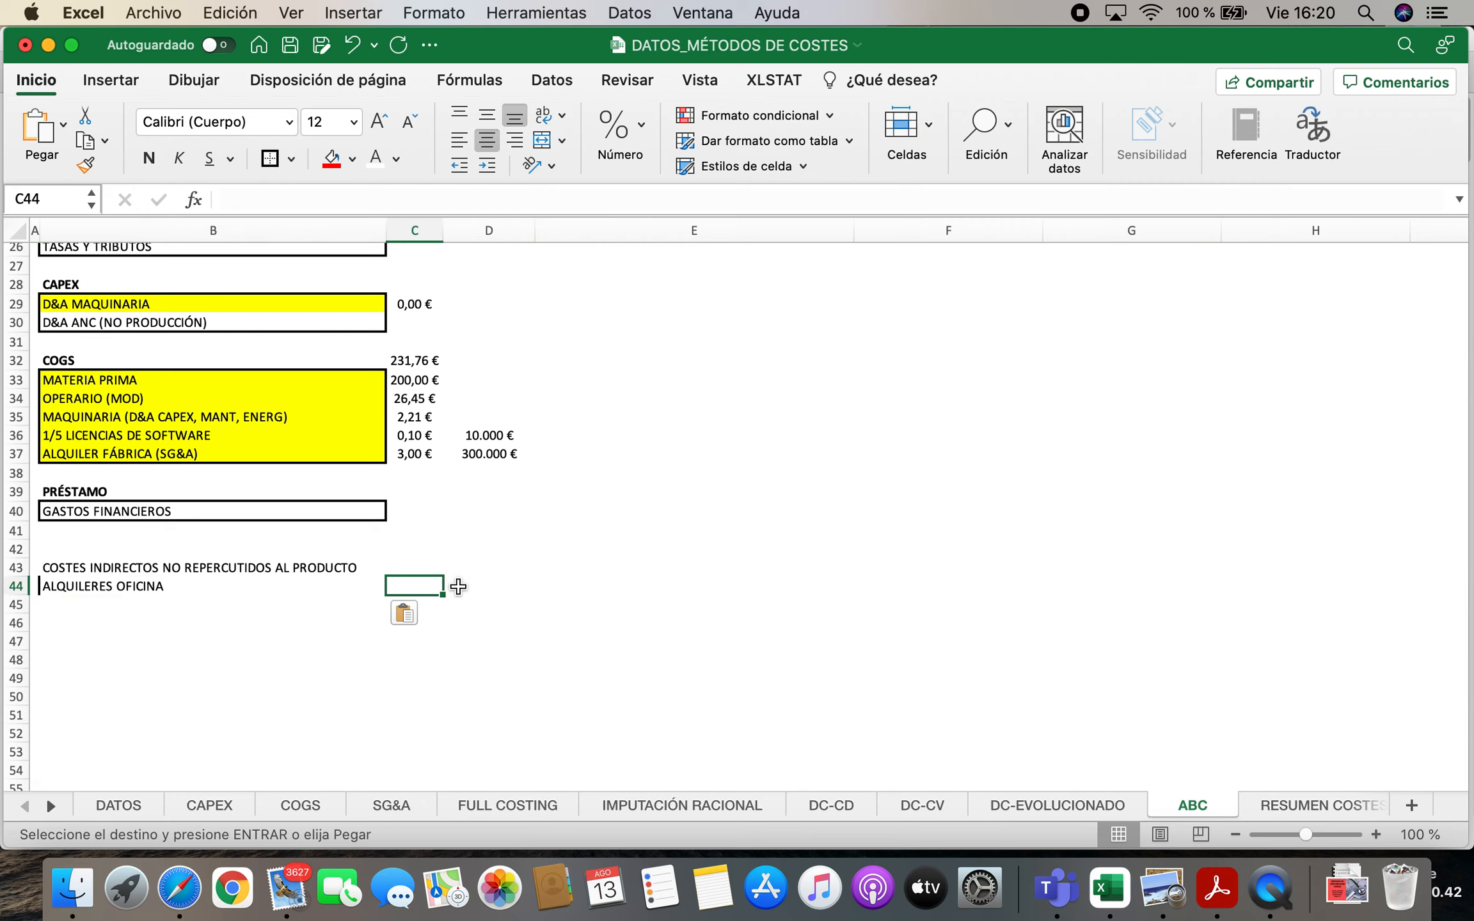
left_click(458, 587)
type("=")
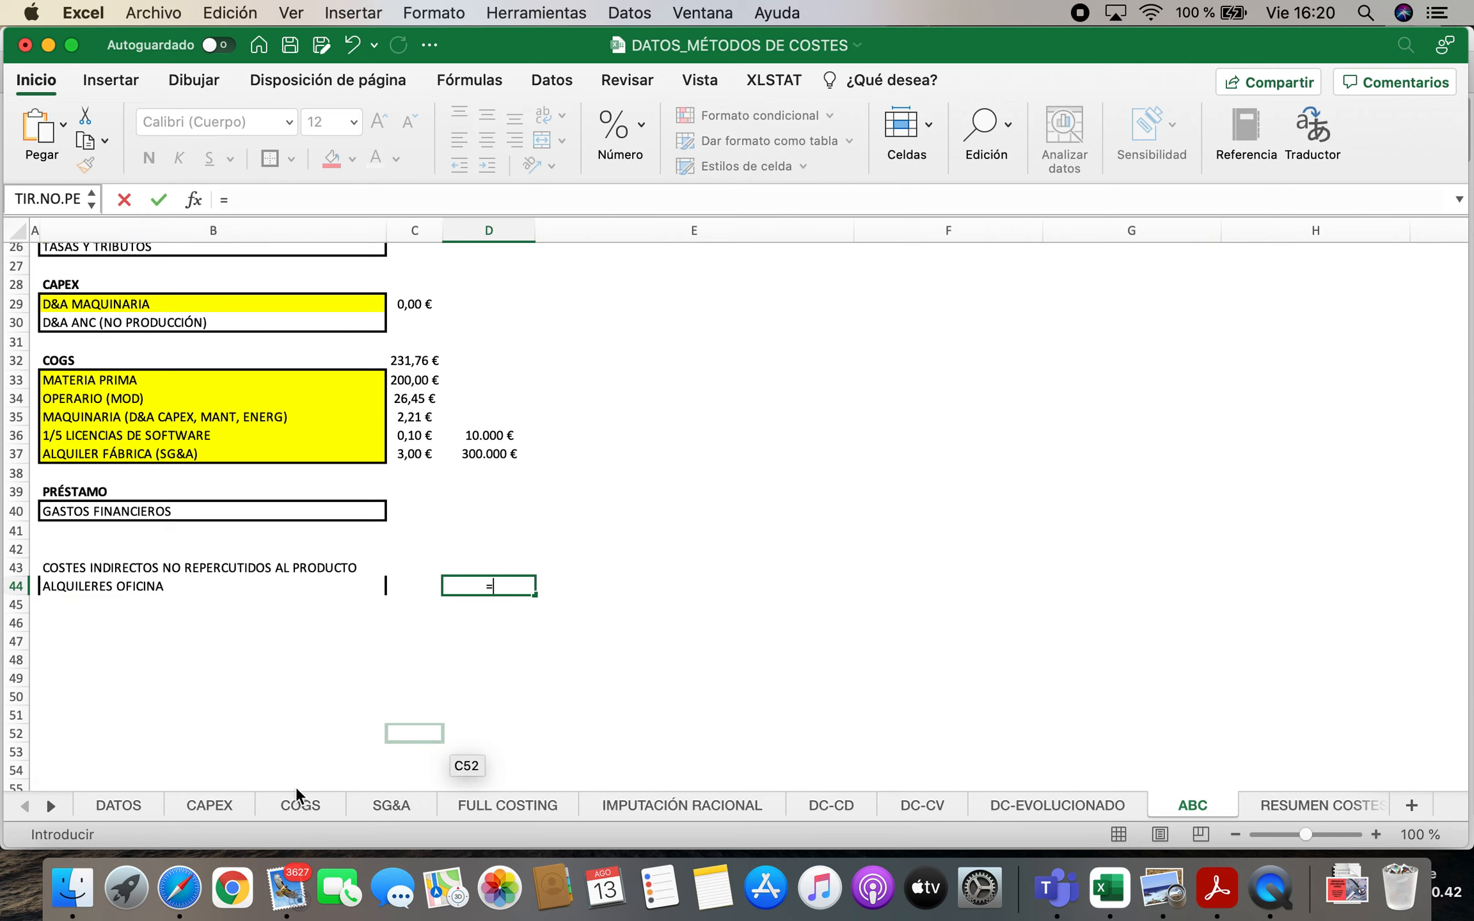
left_click(399, 806)
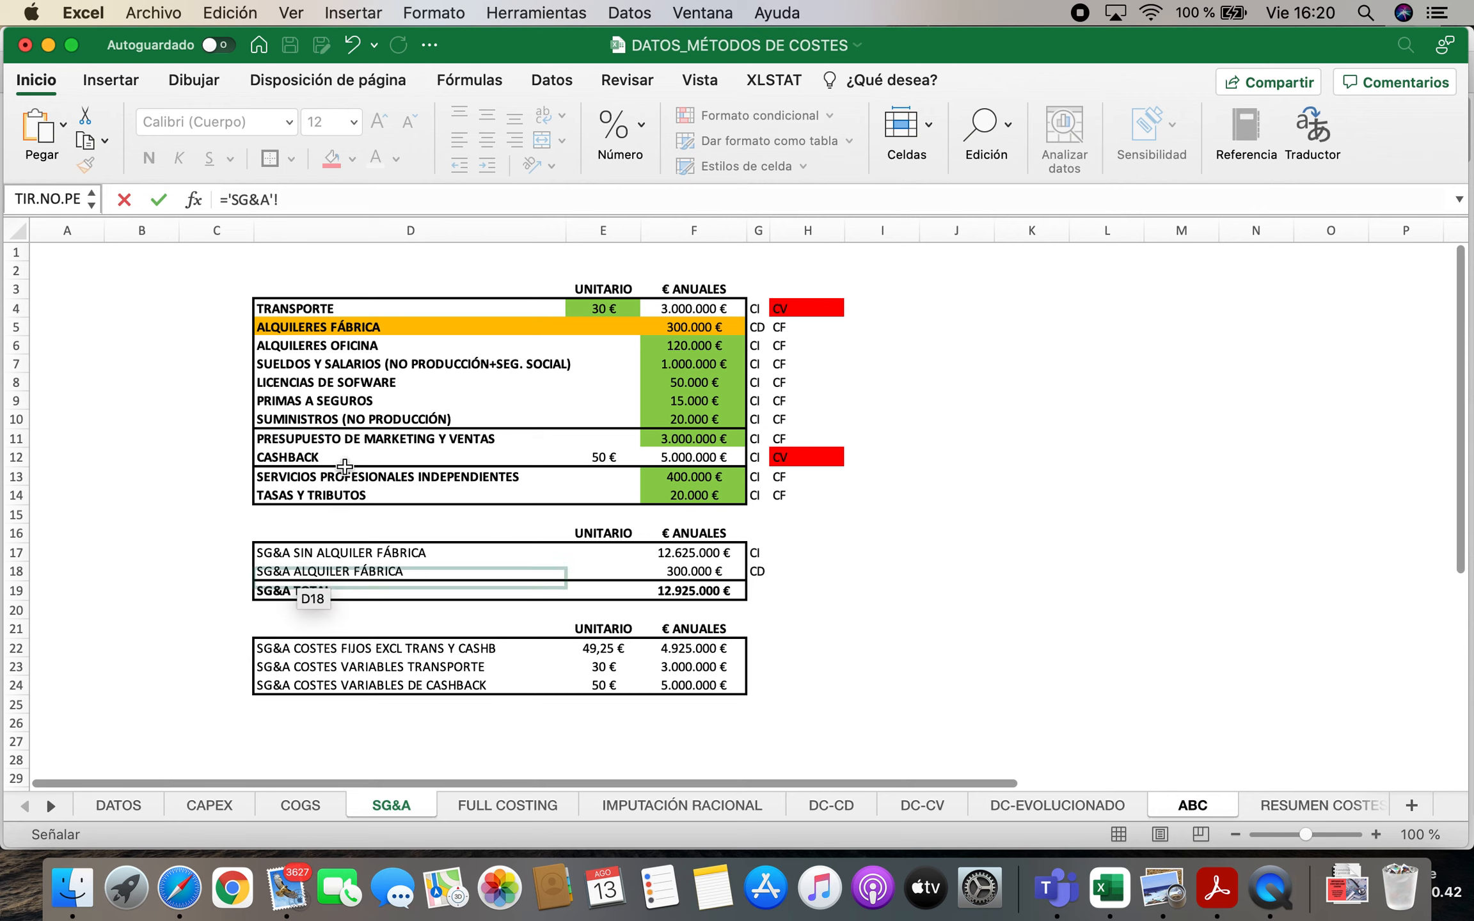
left_click(672, 345)
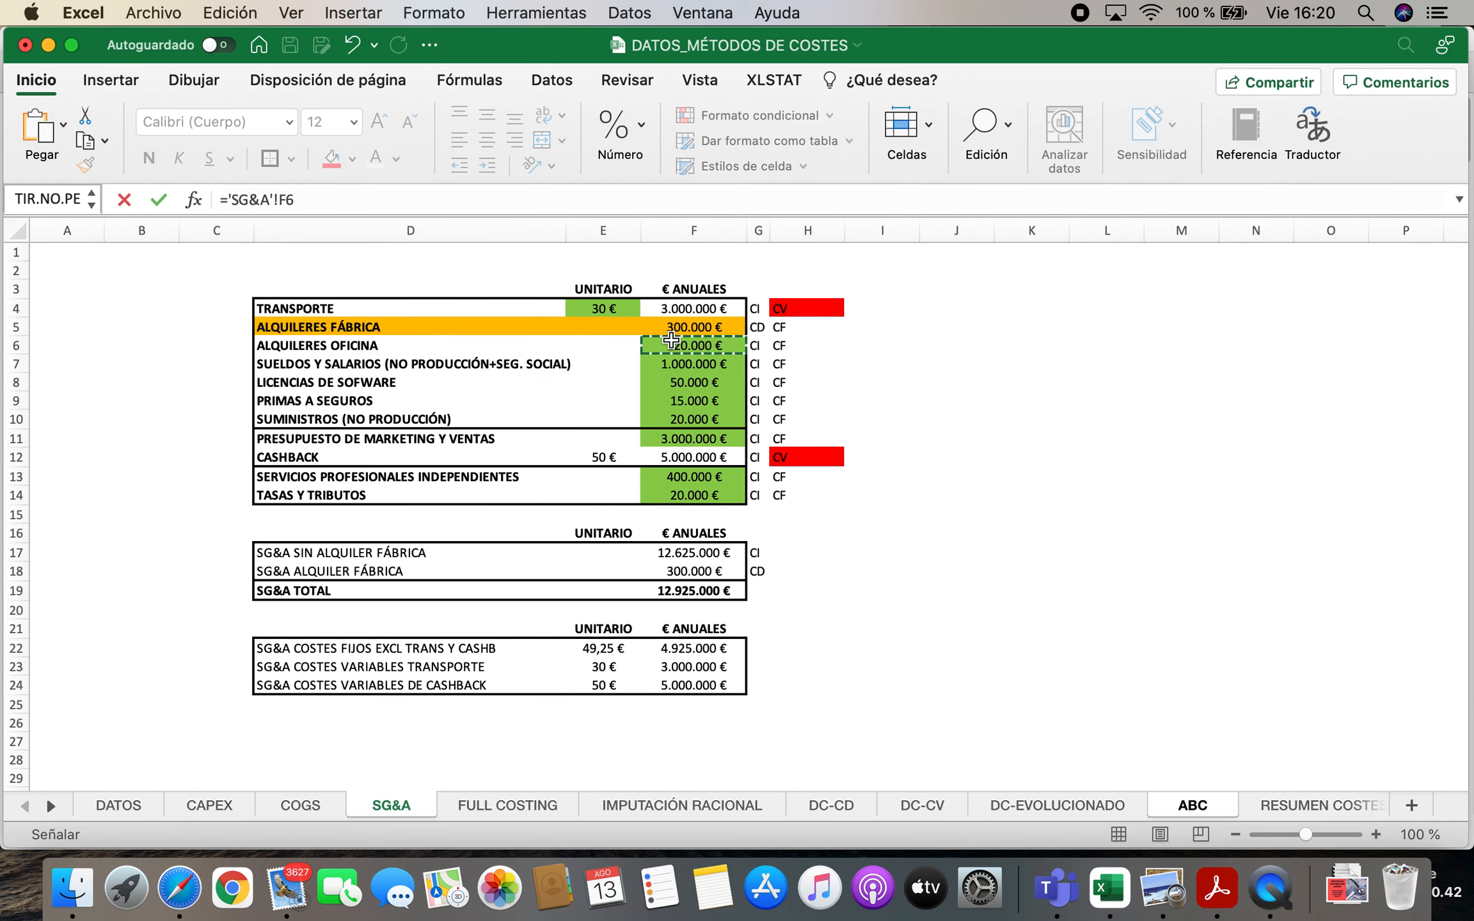
key("Return")
left_click(151, 567)
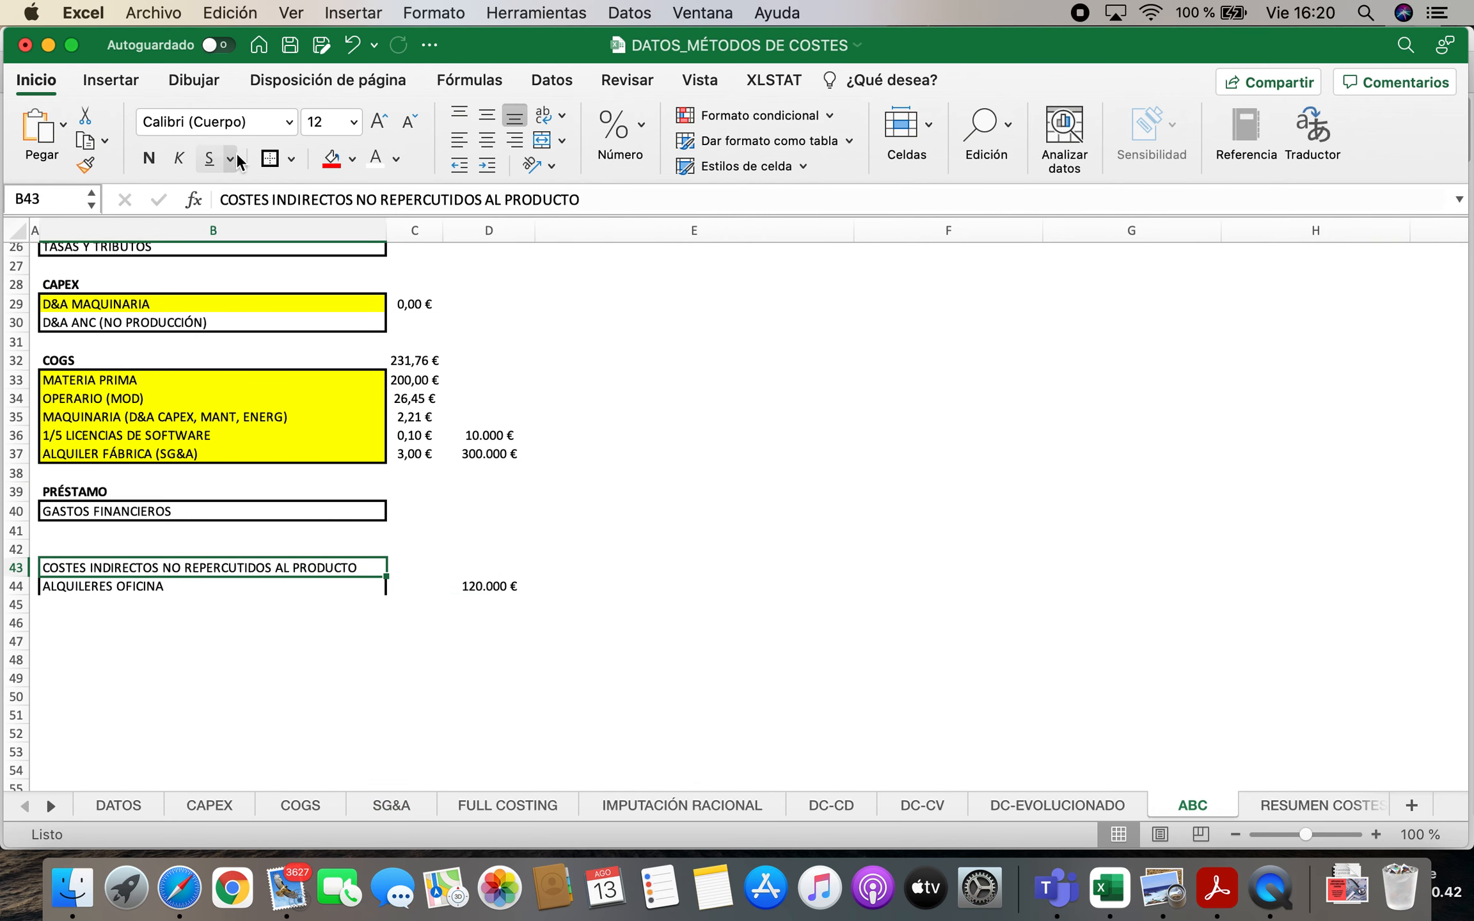
left_click(149, 158)
Copy the SUELDOS Y SALARIOS (NO PRODUCCIÓN+SEG. SOCIAL) label from SG&A cell D7 into B45 of ABC and remove its bold formatting
scroll(538, 556, "up", 10)
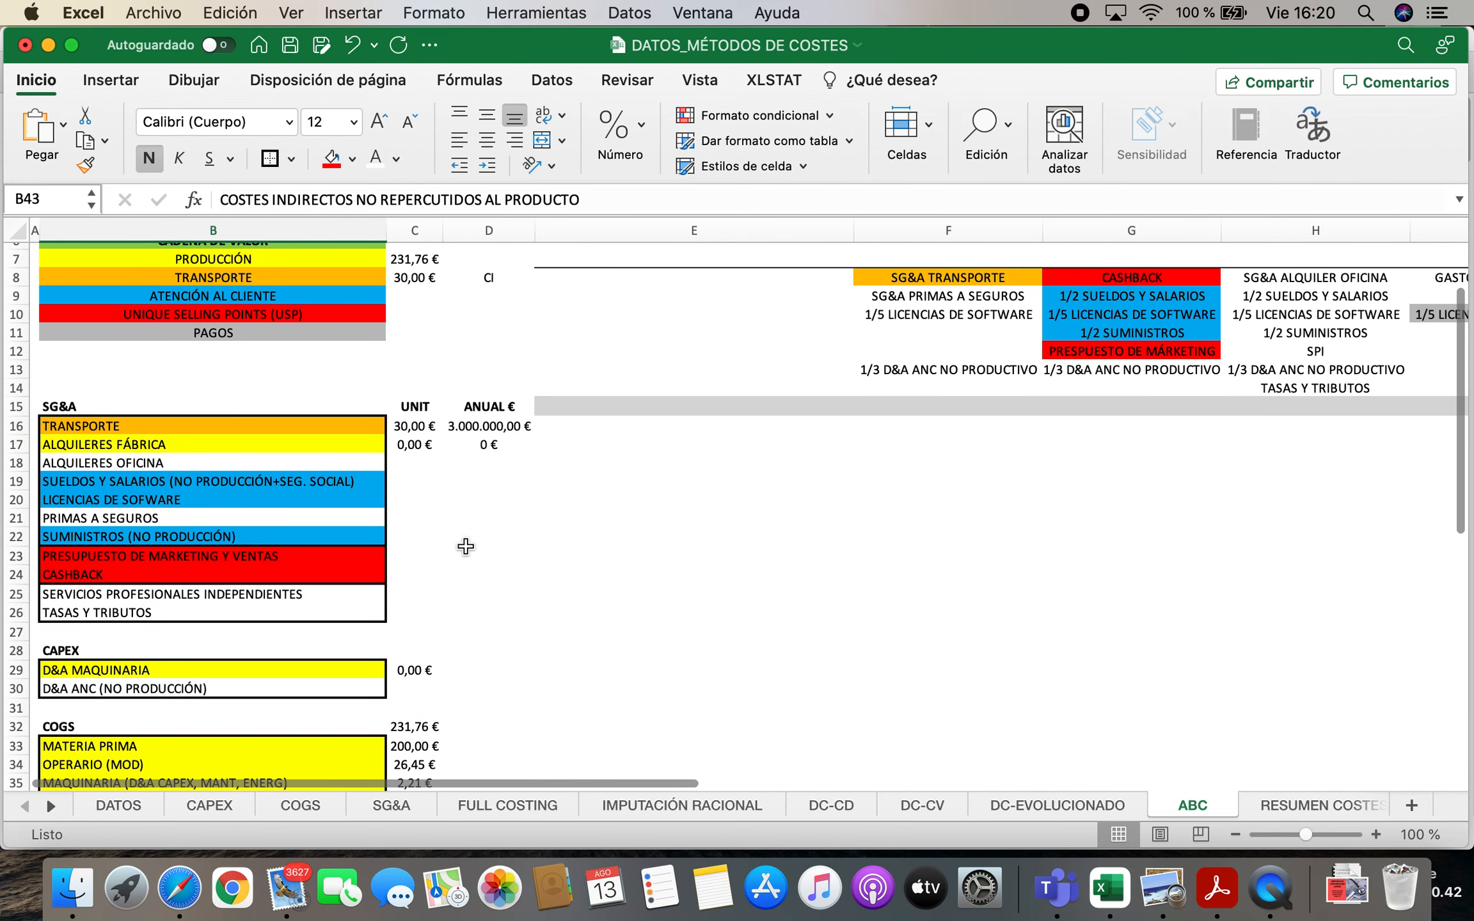
left_click(202, 455)
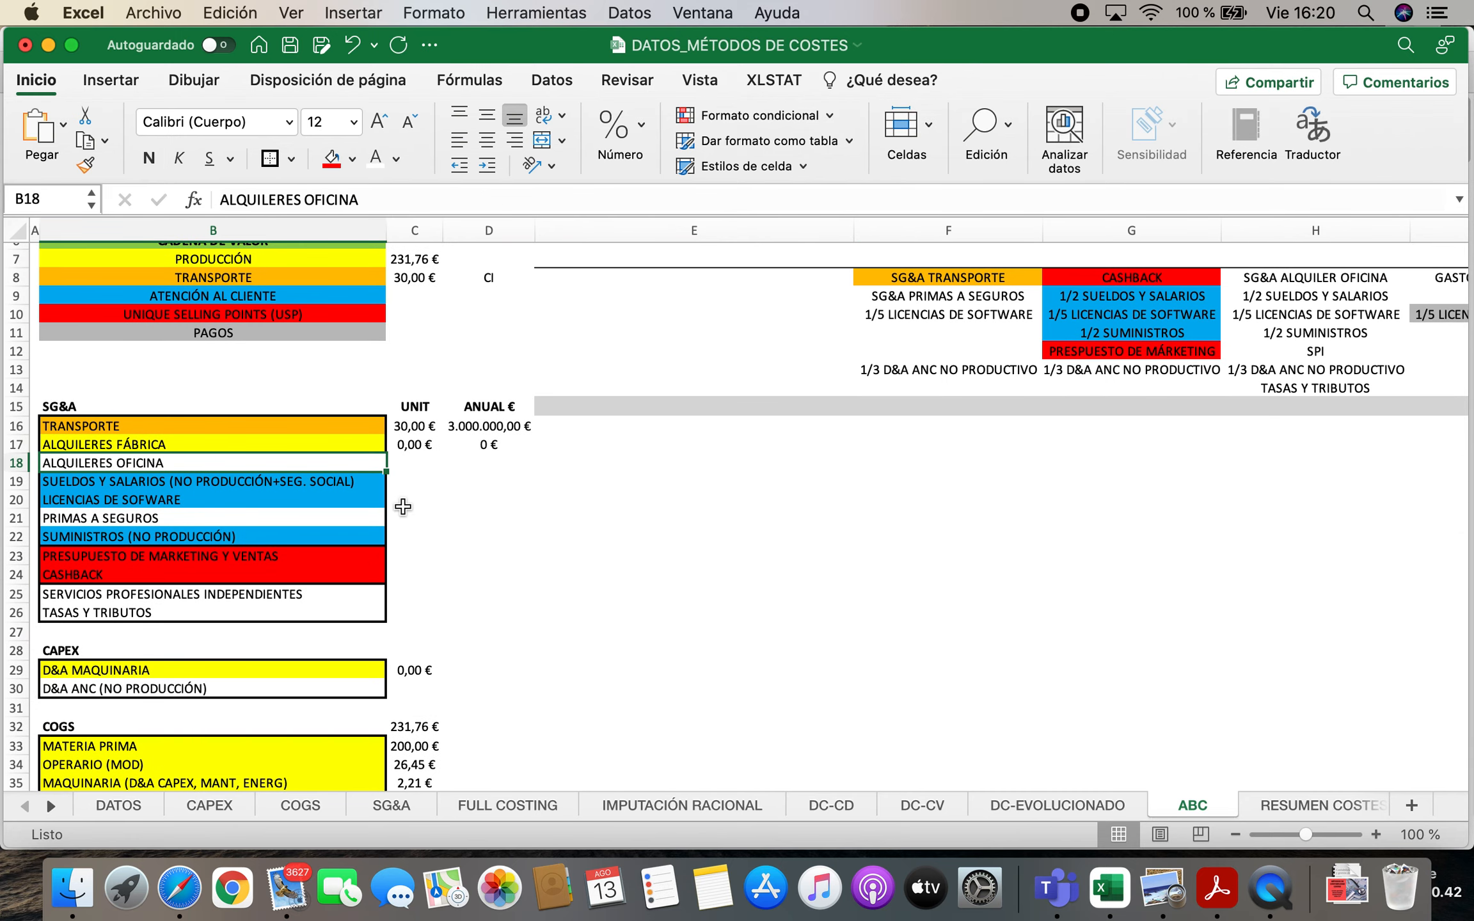
key("Down")
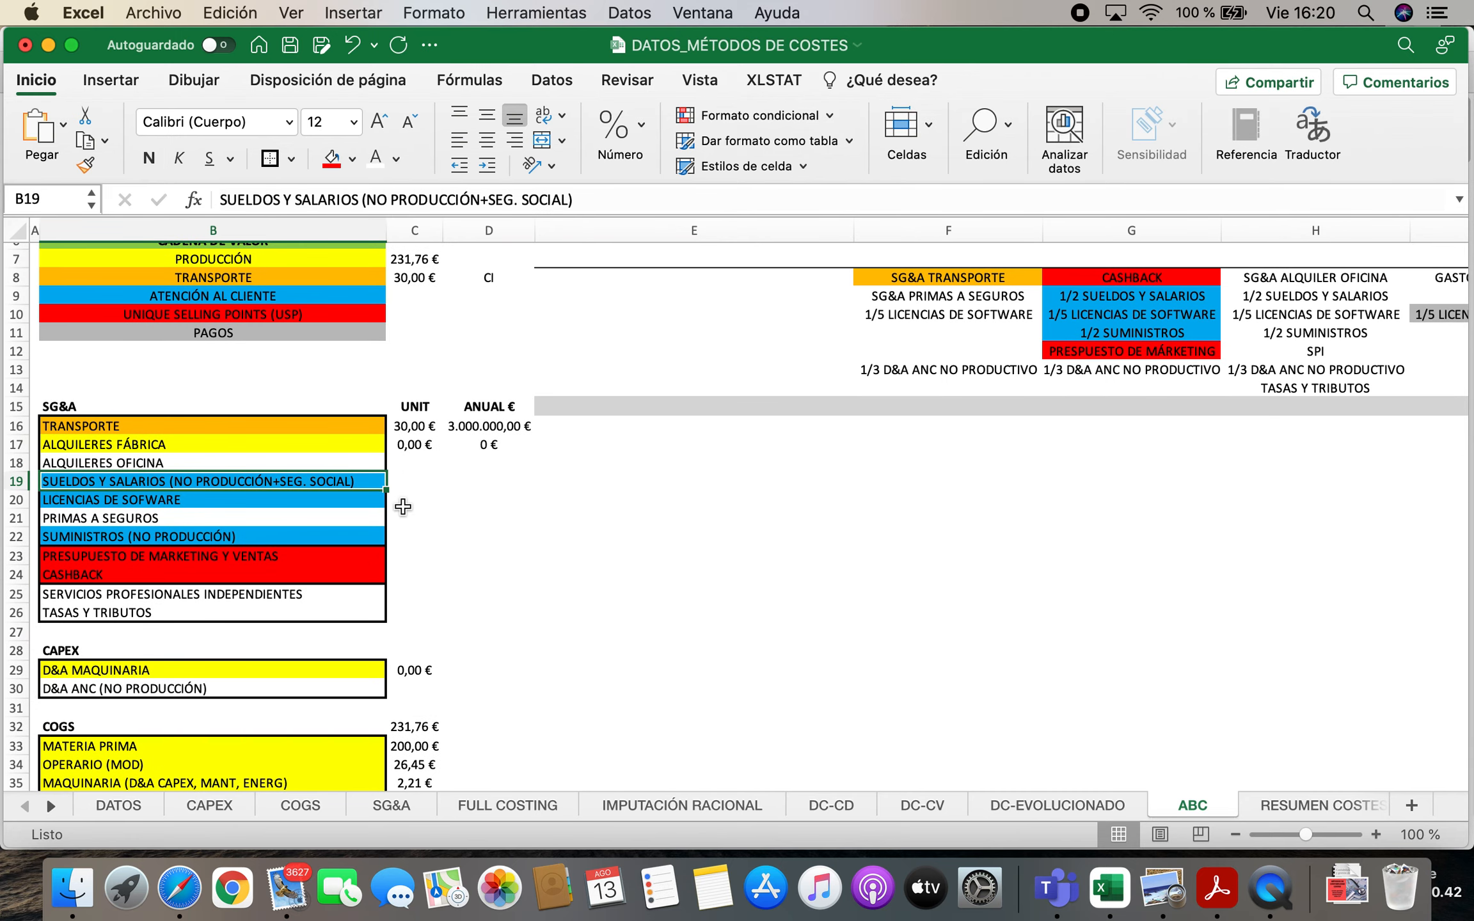
scroll(939, 543, "up", 3)
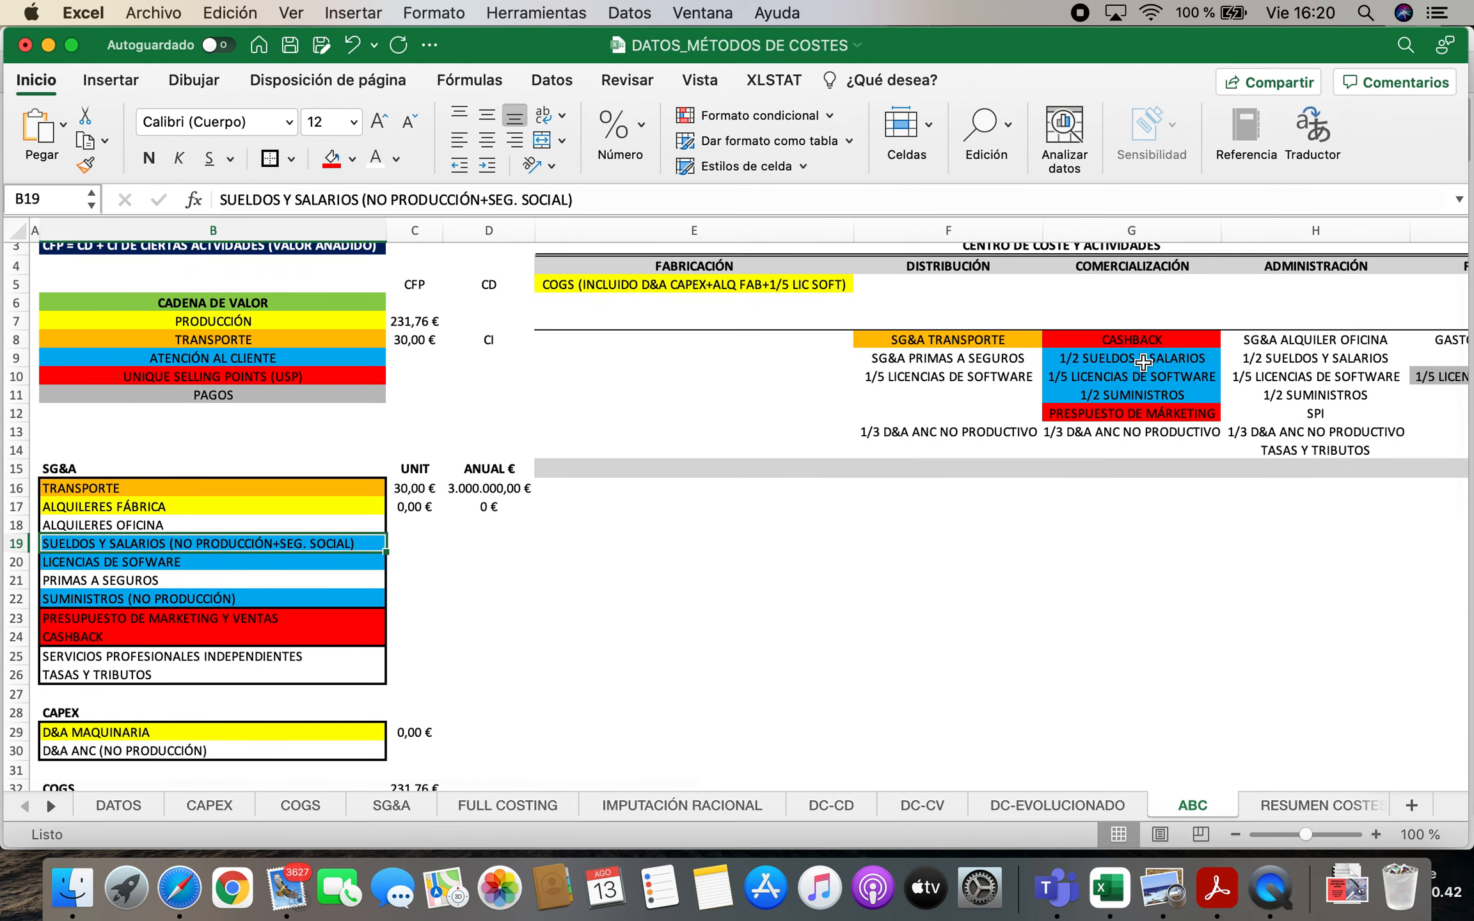
scroll(520, 655, "down", 5)
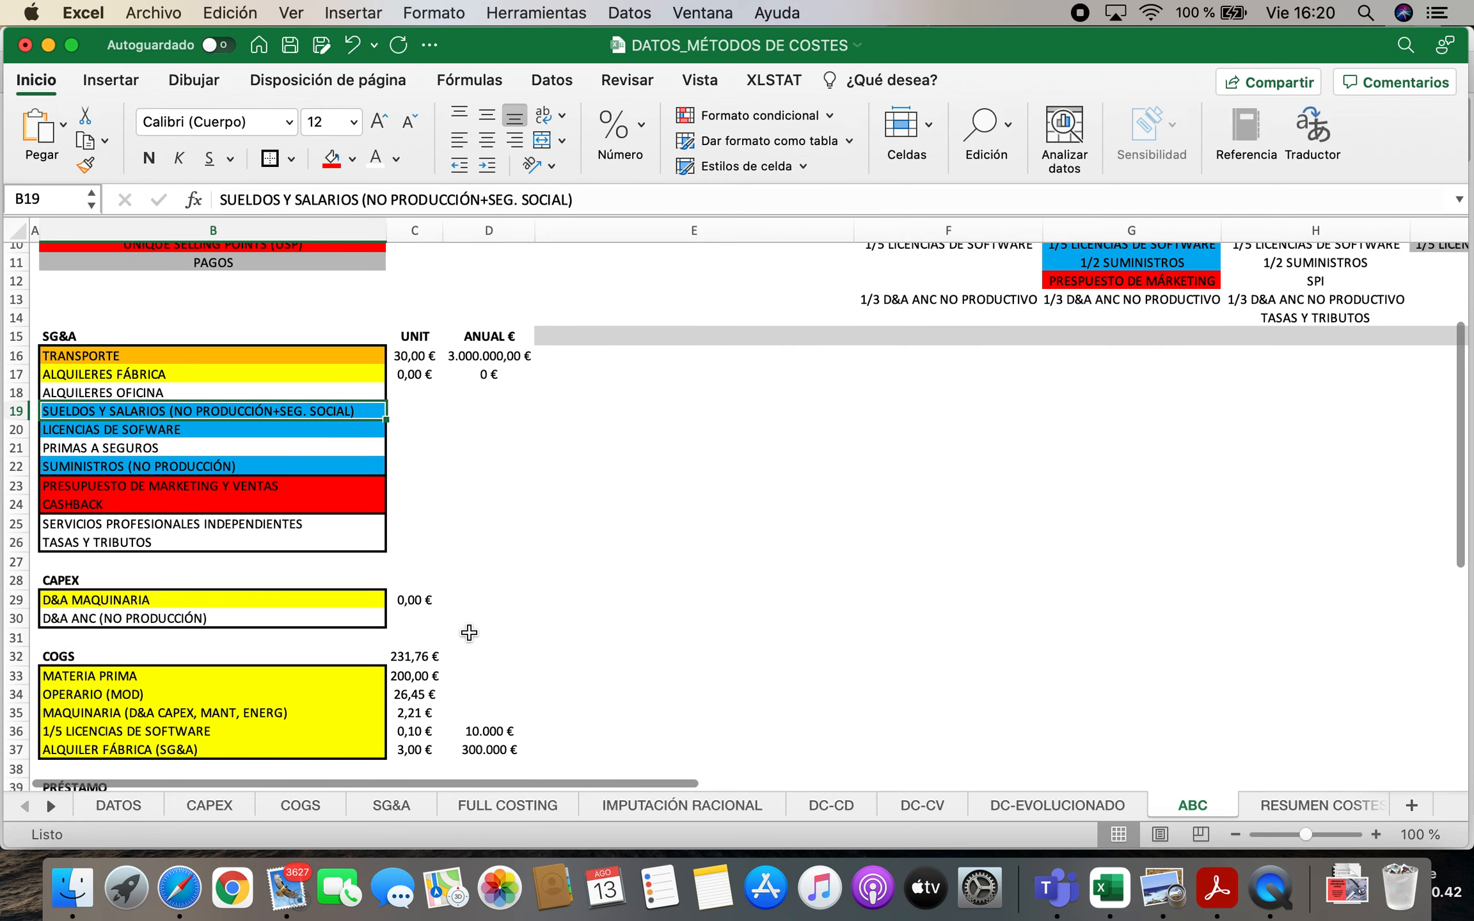
scroll(469, 629, "down", 5)
scroll(428, 387, "up", 5)
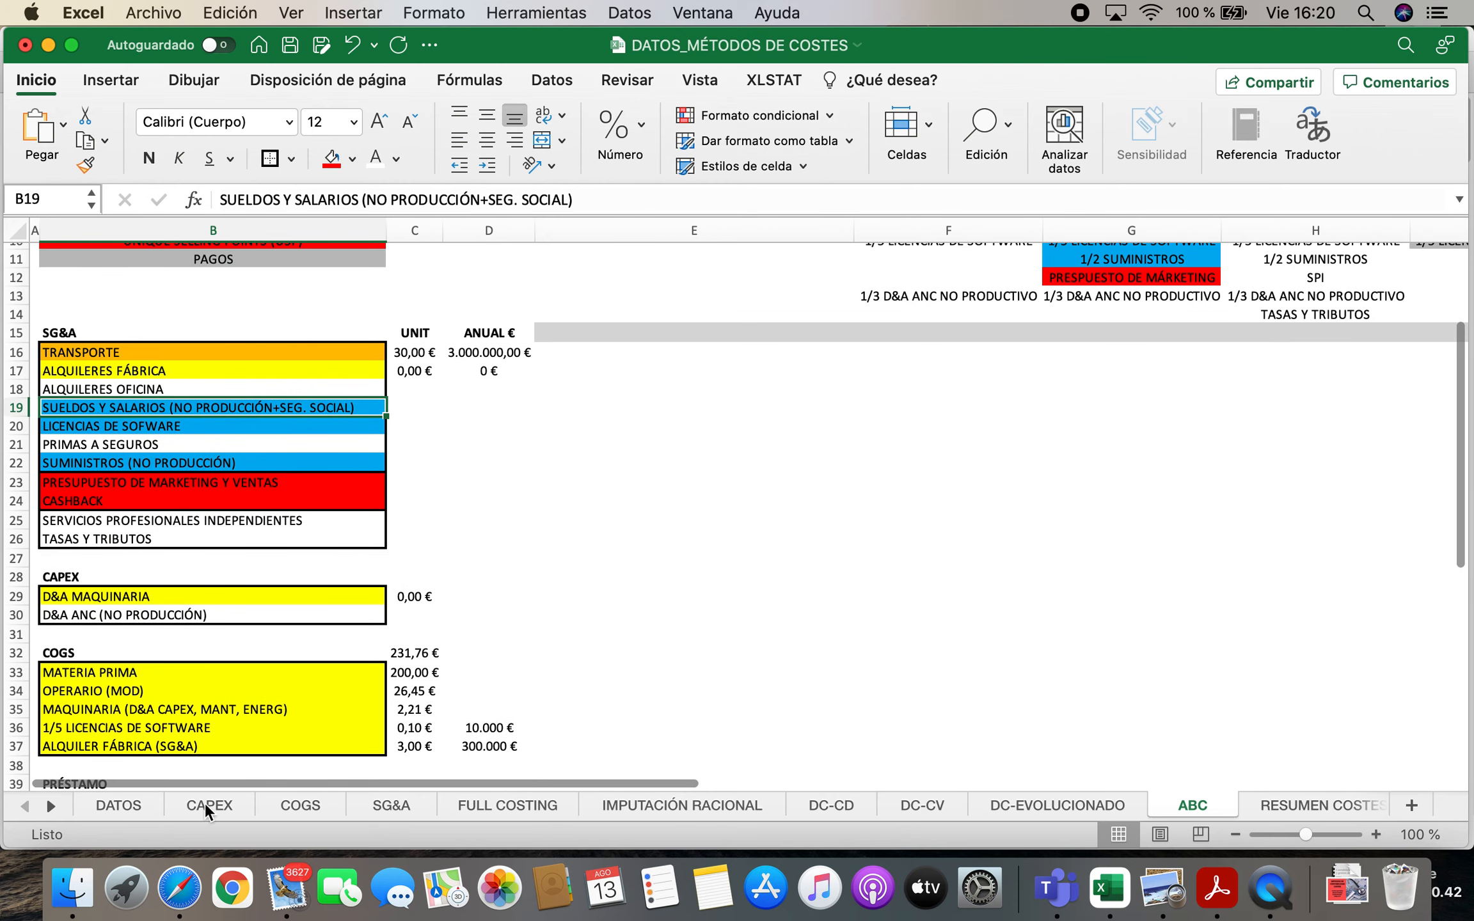
left_click(365, 808)
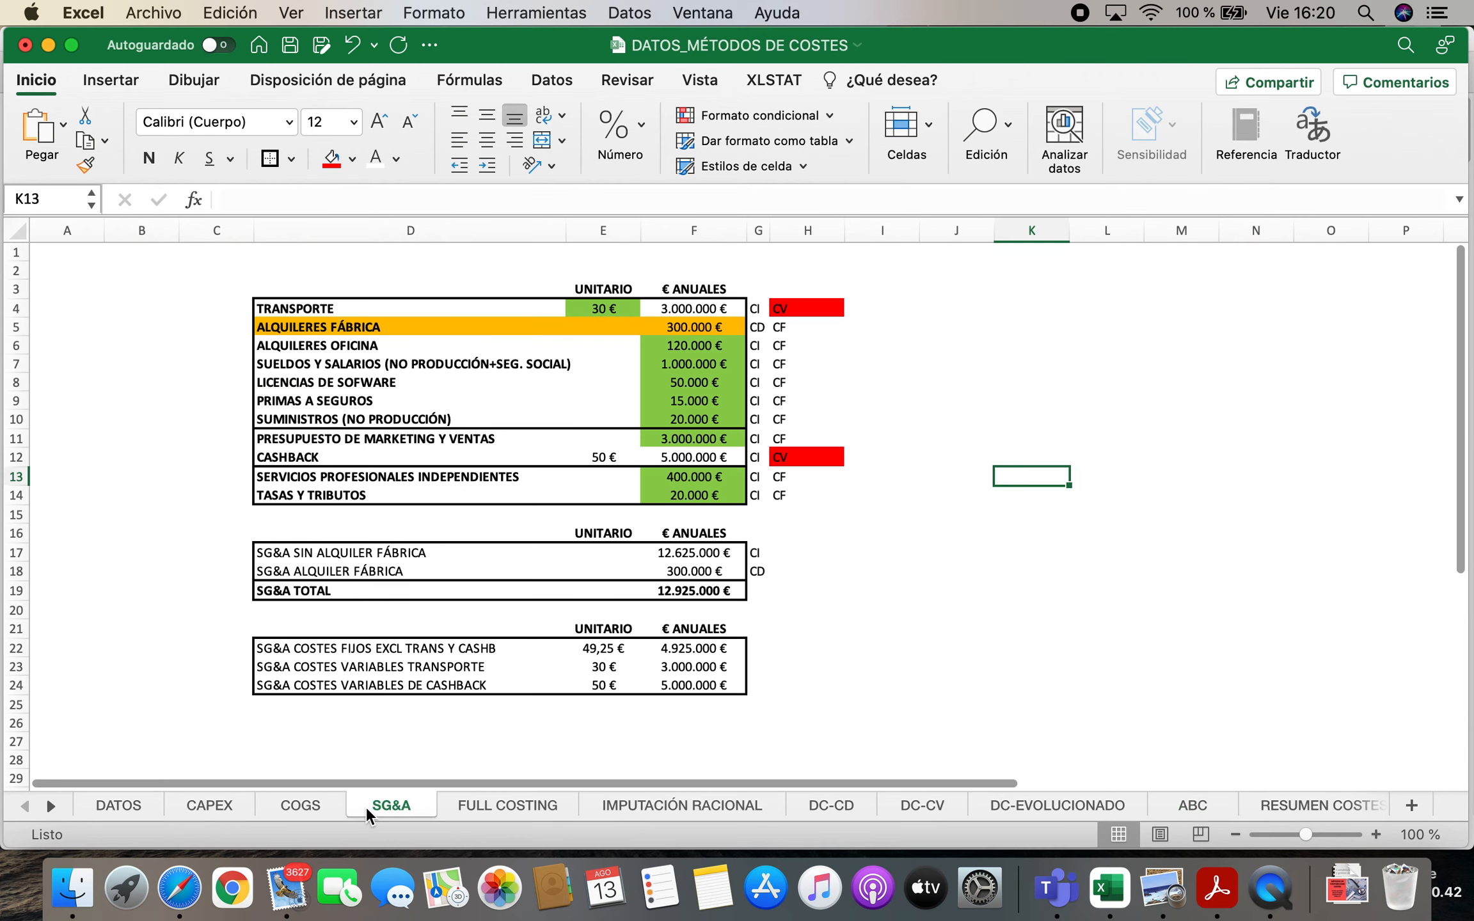
left_click(391, 366)
key("super+c")
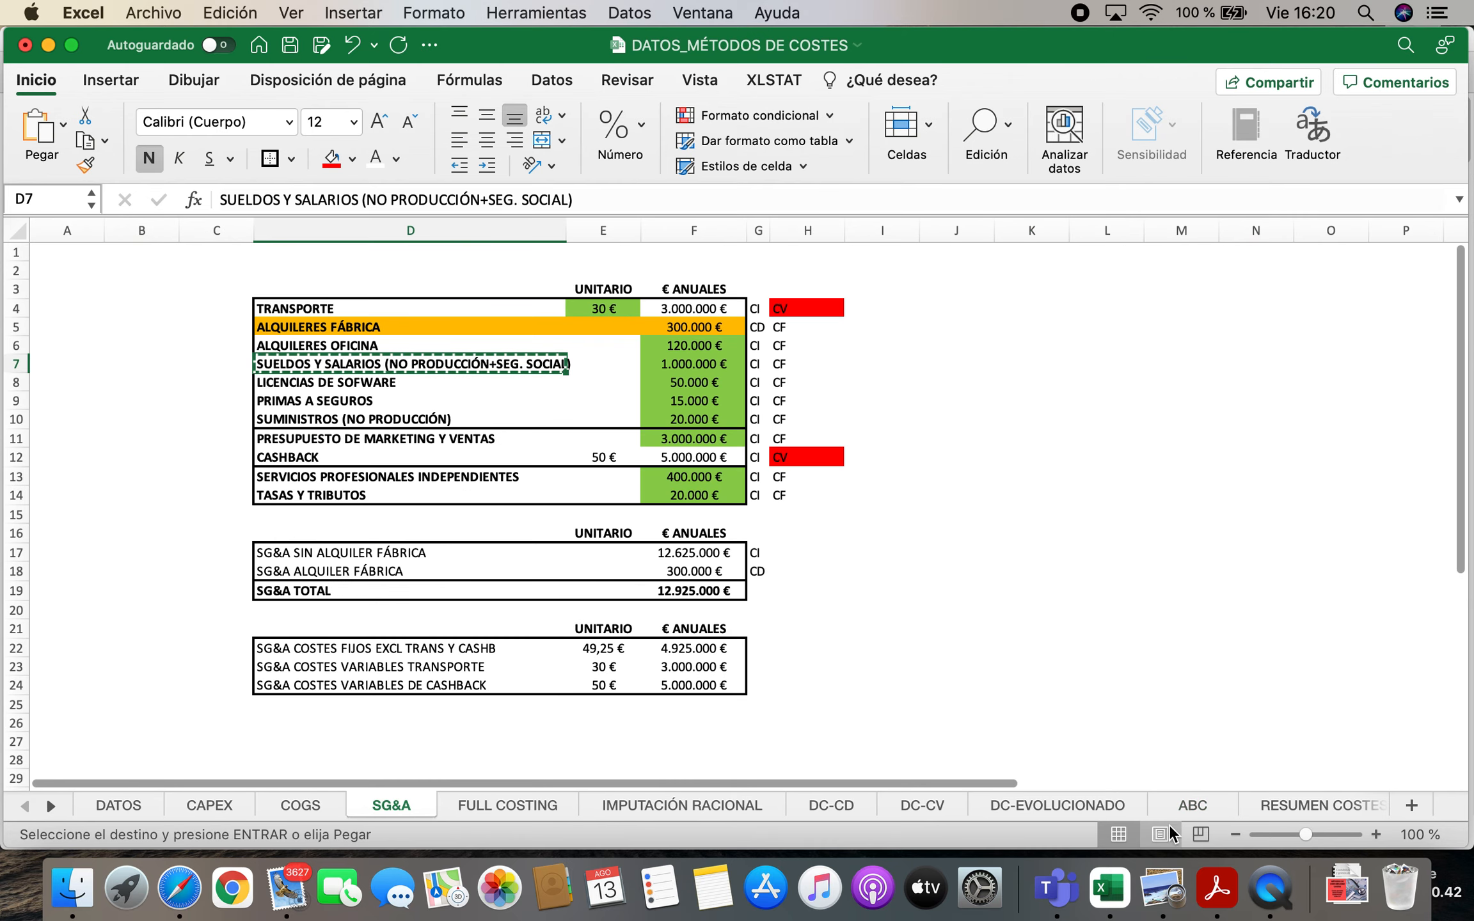
left_click(1194, 806)
scroll(191, 737, "down", 5)
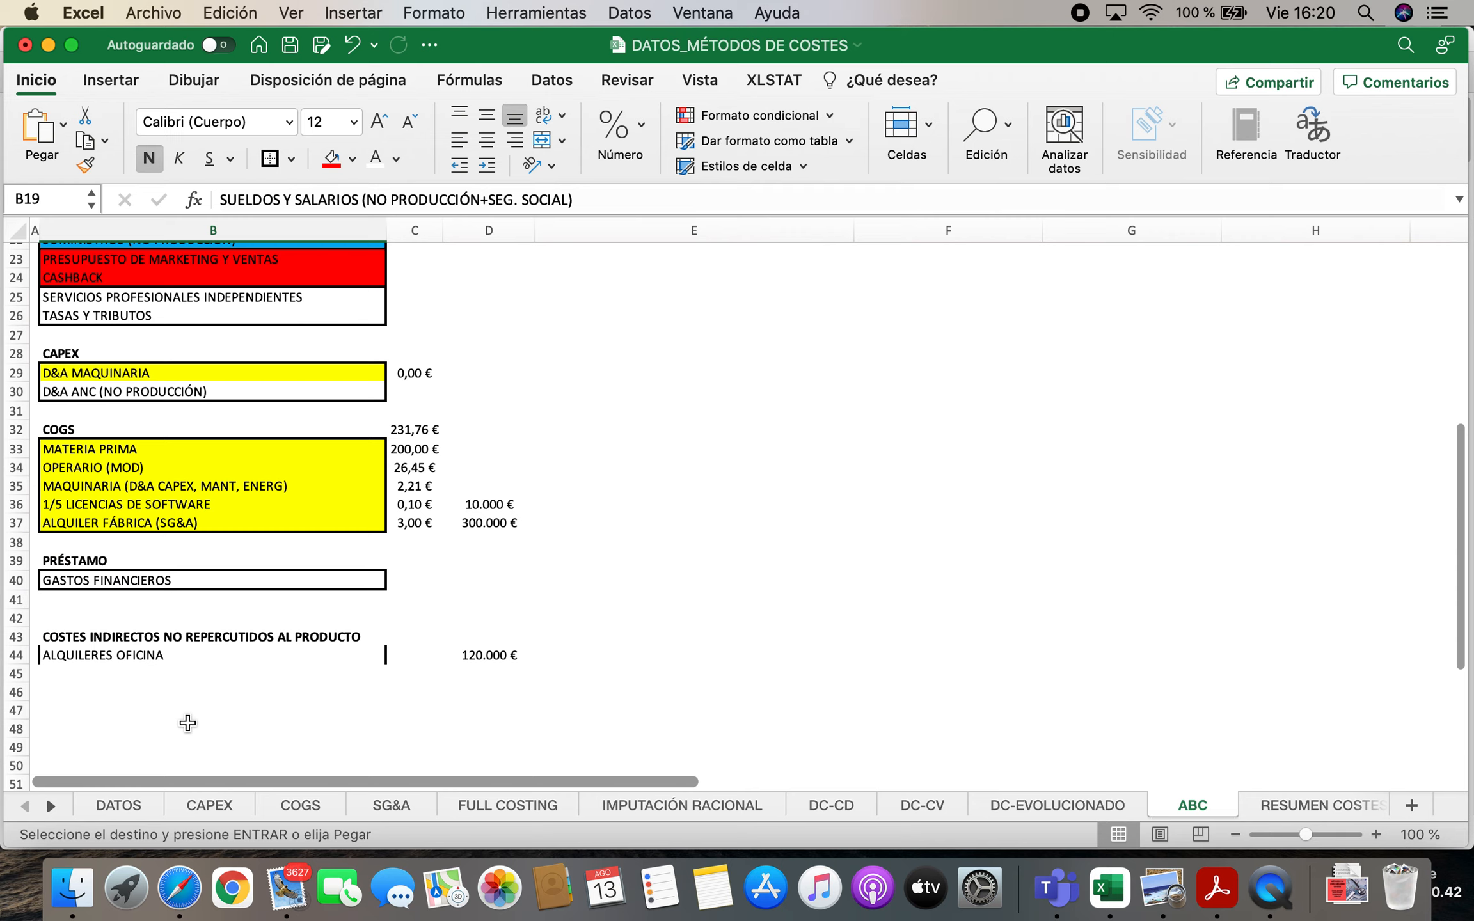
left_click(122, 679)
key("super+v")
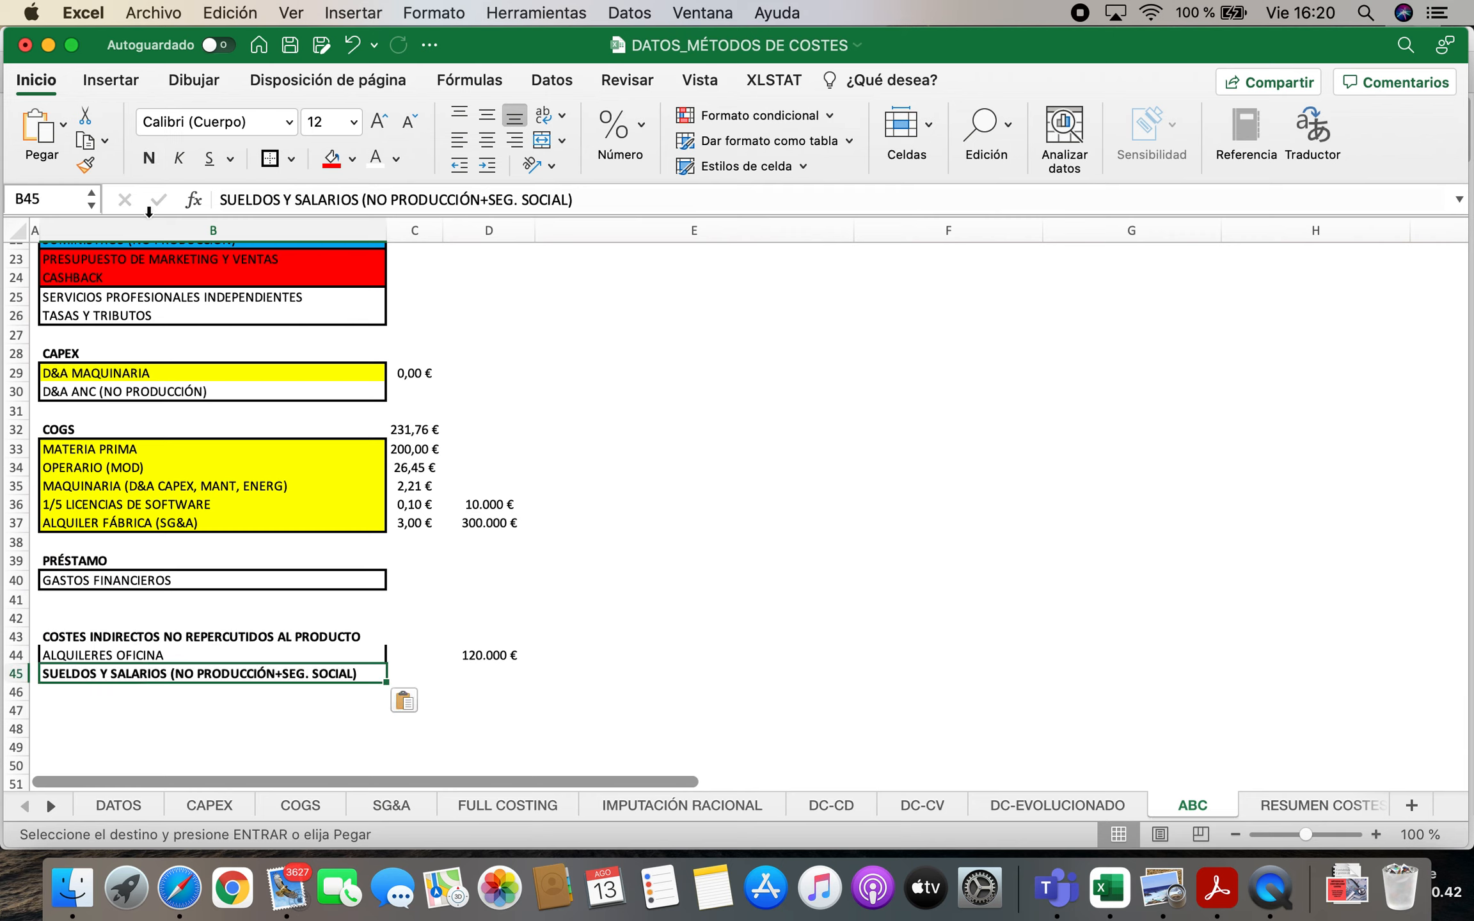
left_click(151, 160)
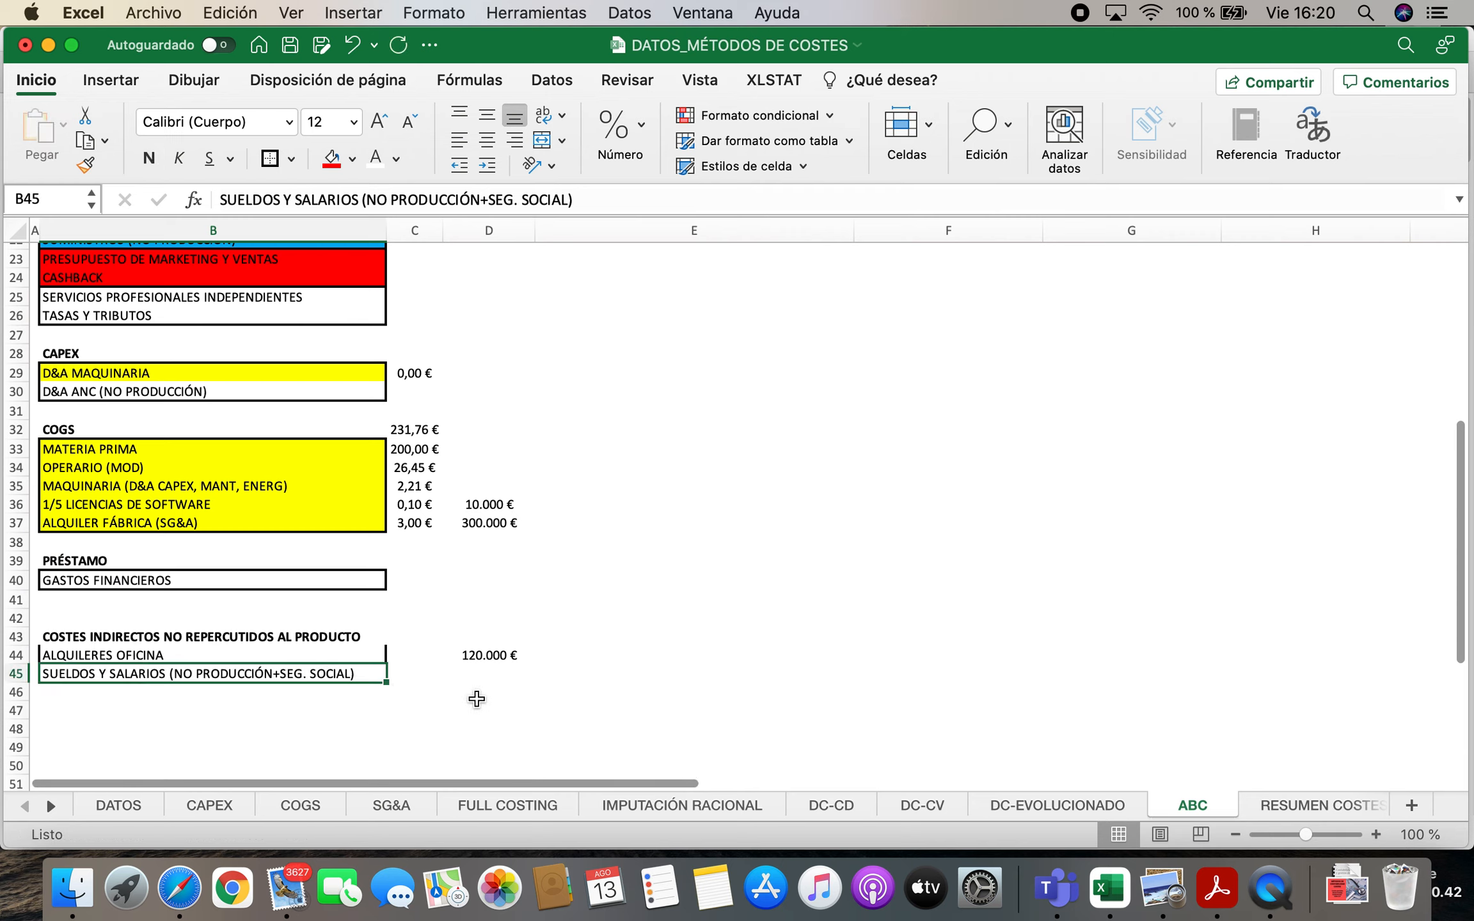
Prefix the SUELDOS Y SALARIOS label in B45 of the indirect costs block with 1/2
double_click(45, 673)
type("1/3")
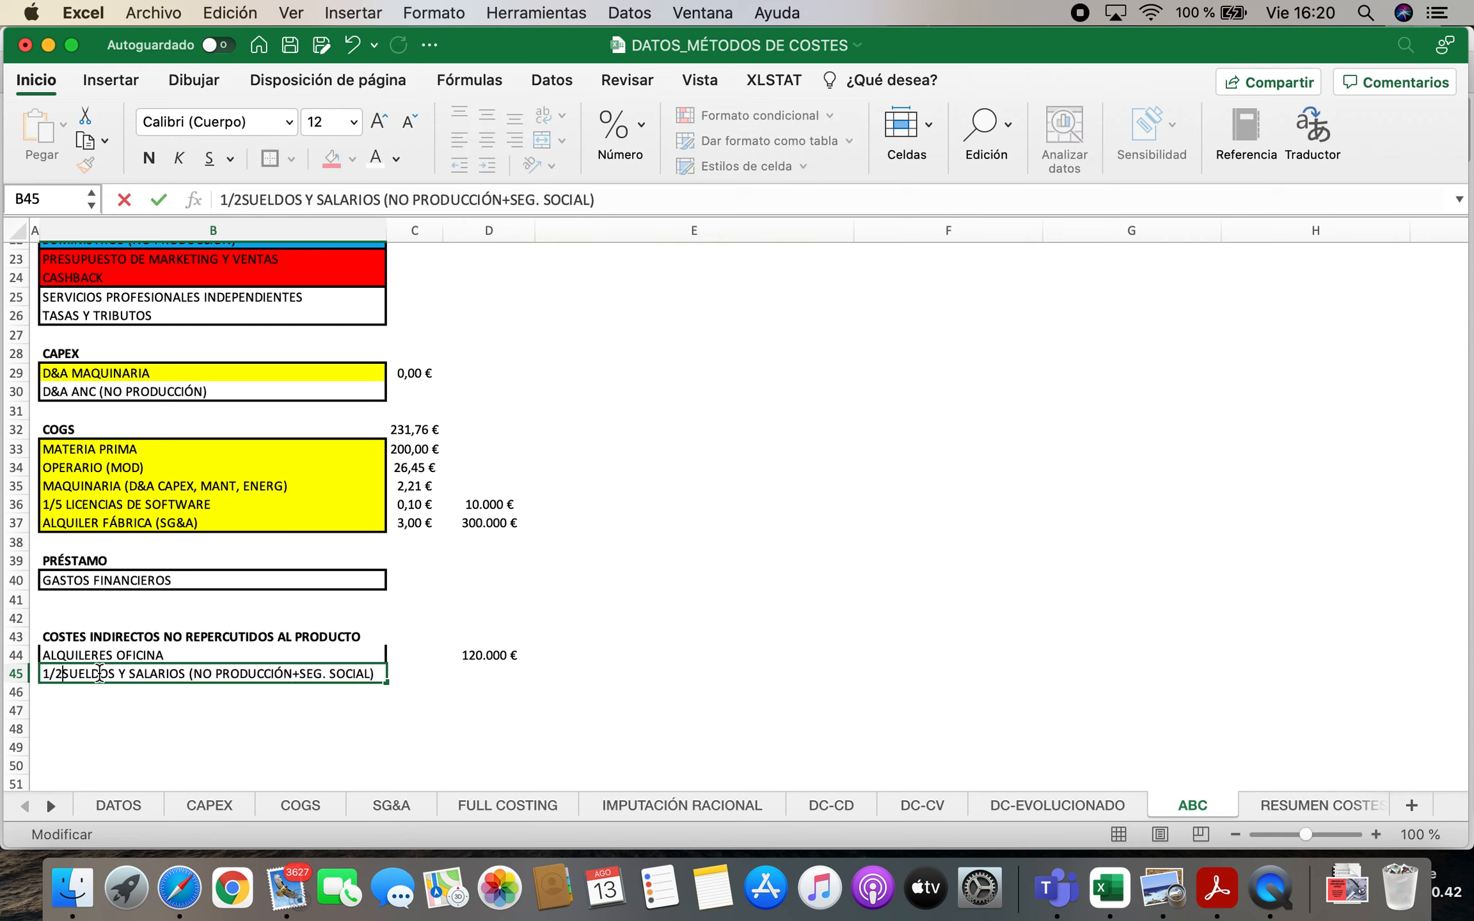
key("Return")
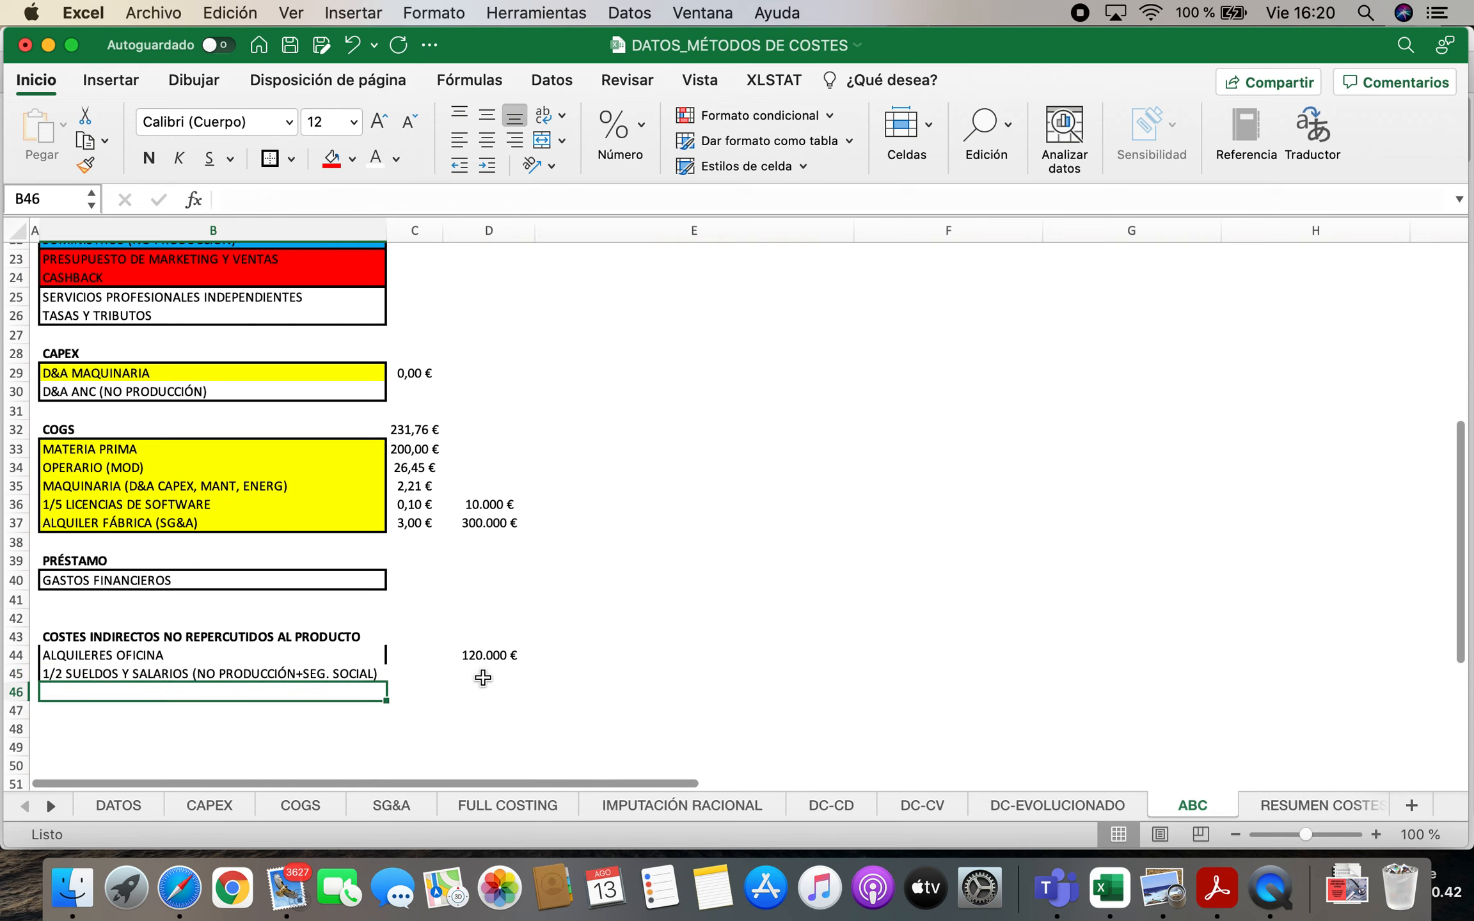
Calculate half of the annual salaries in D45 with the formula =50%*'SG&A'!F7
left_click(483, 677)
type("=50%*")
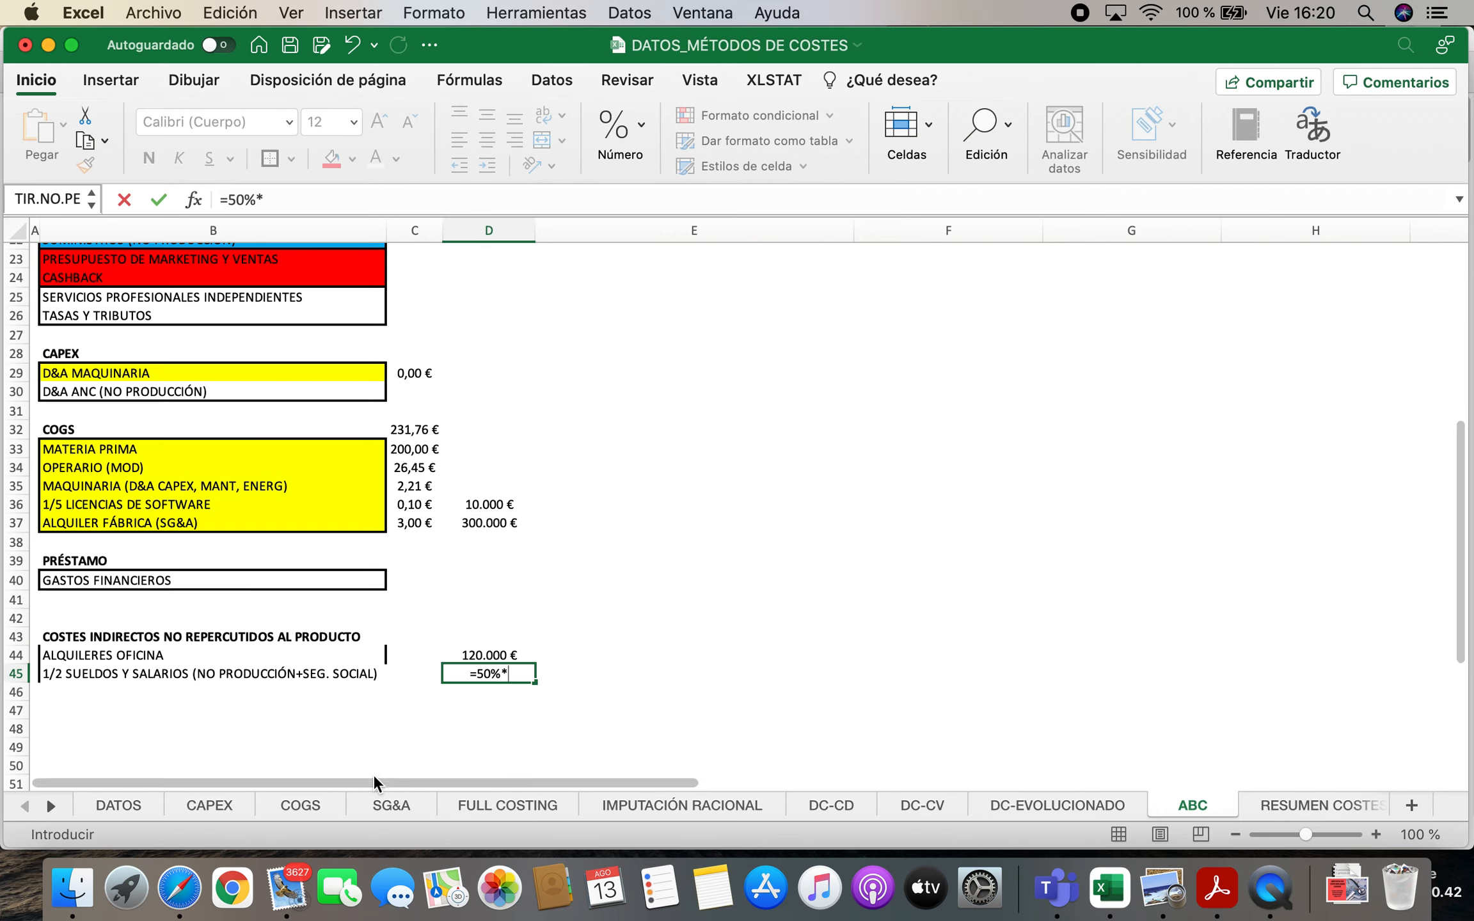
left_click(392, 805)
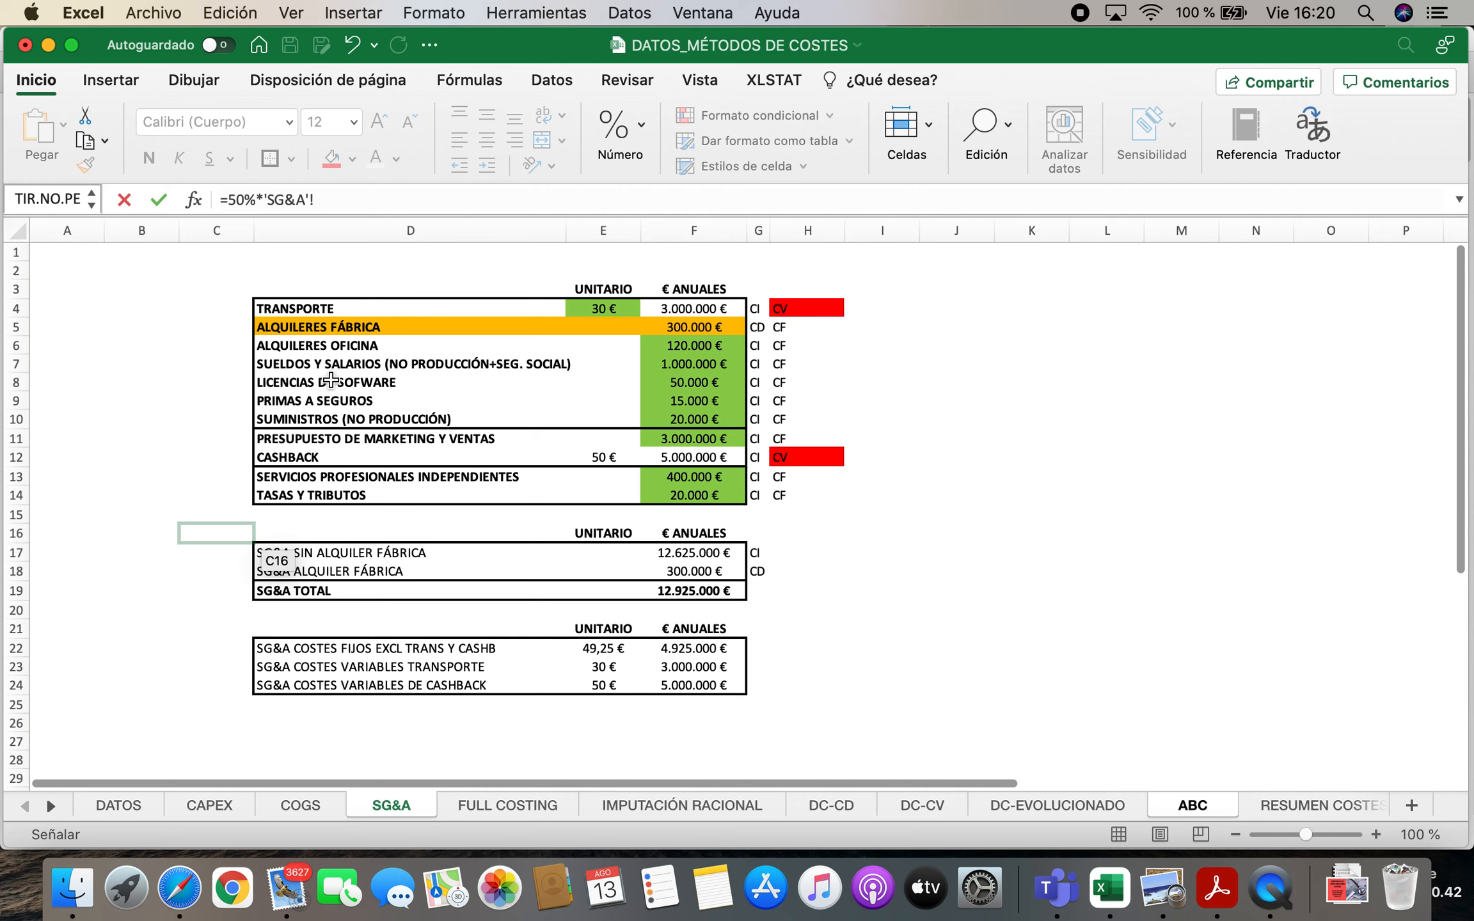
left_click(700, 365)
key("Return")
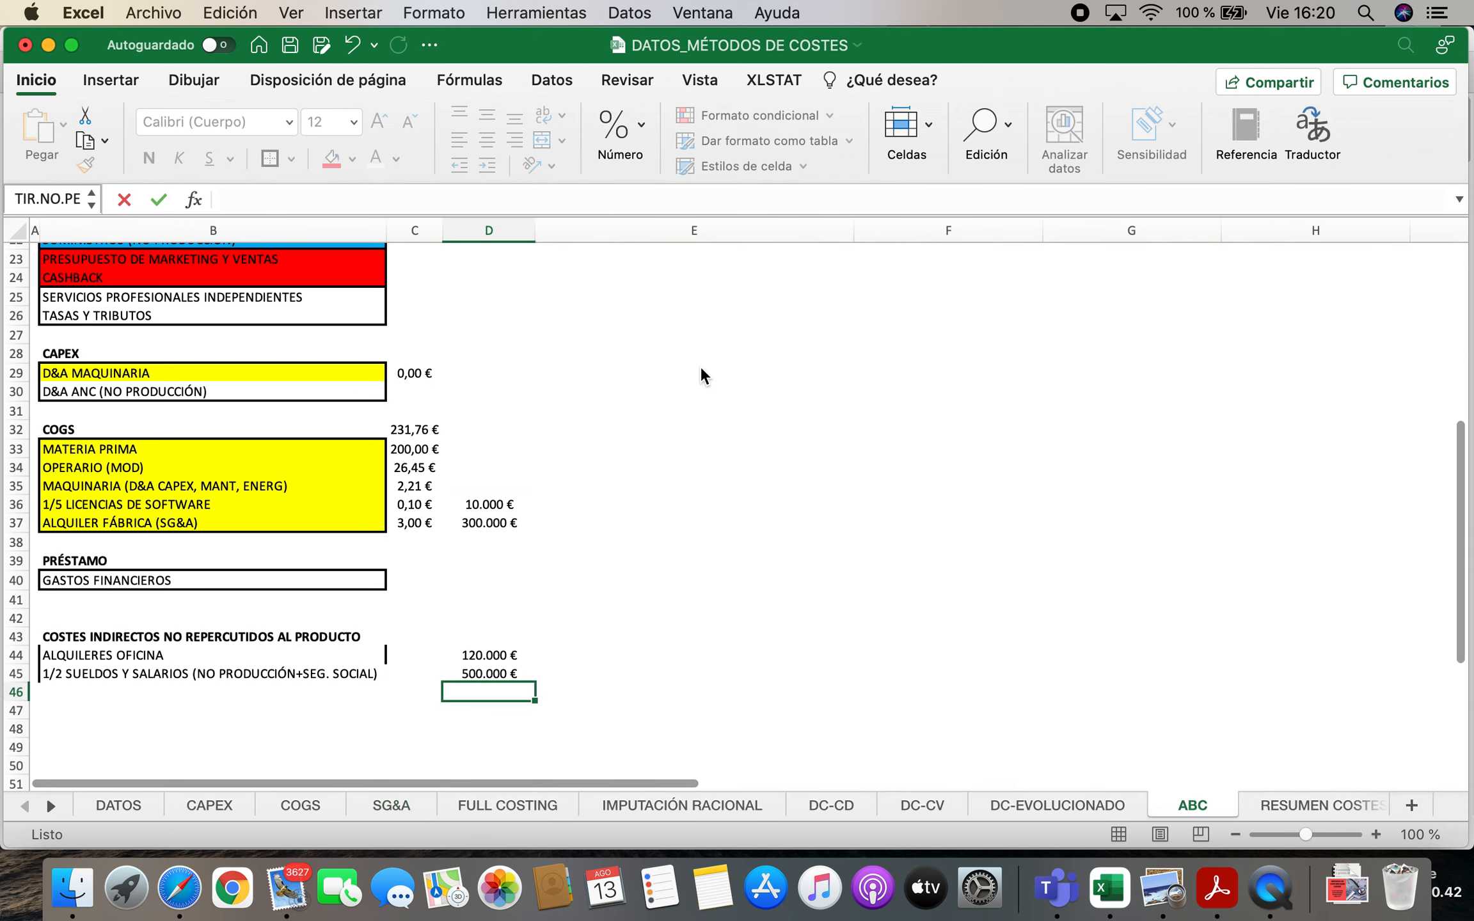
Link the annual cost of SUELDOS Y SALARIOS in D19 of the SG&A block to cell D45
scroll(581, 608, "up", 5)
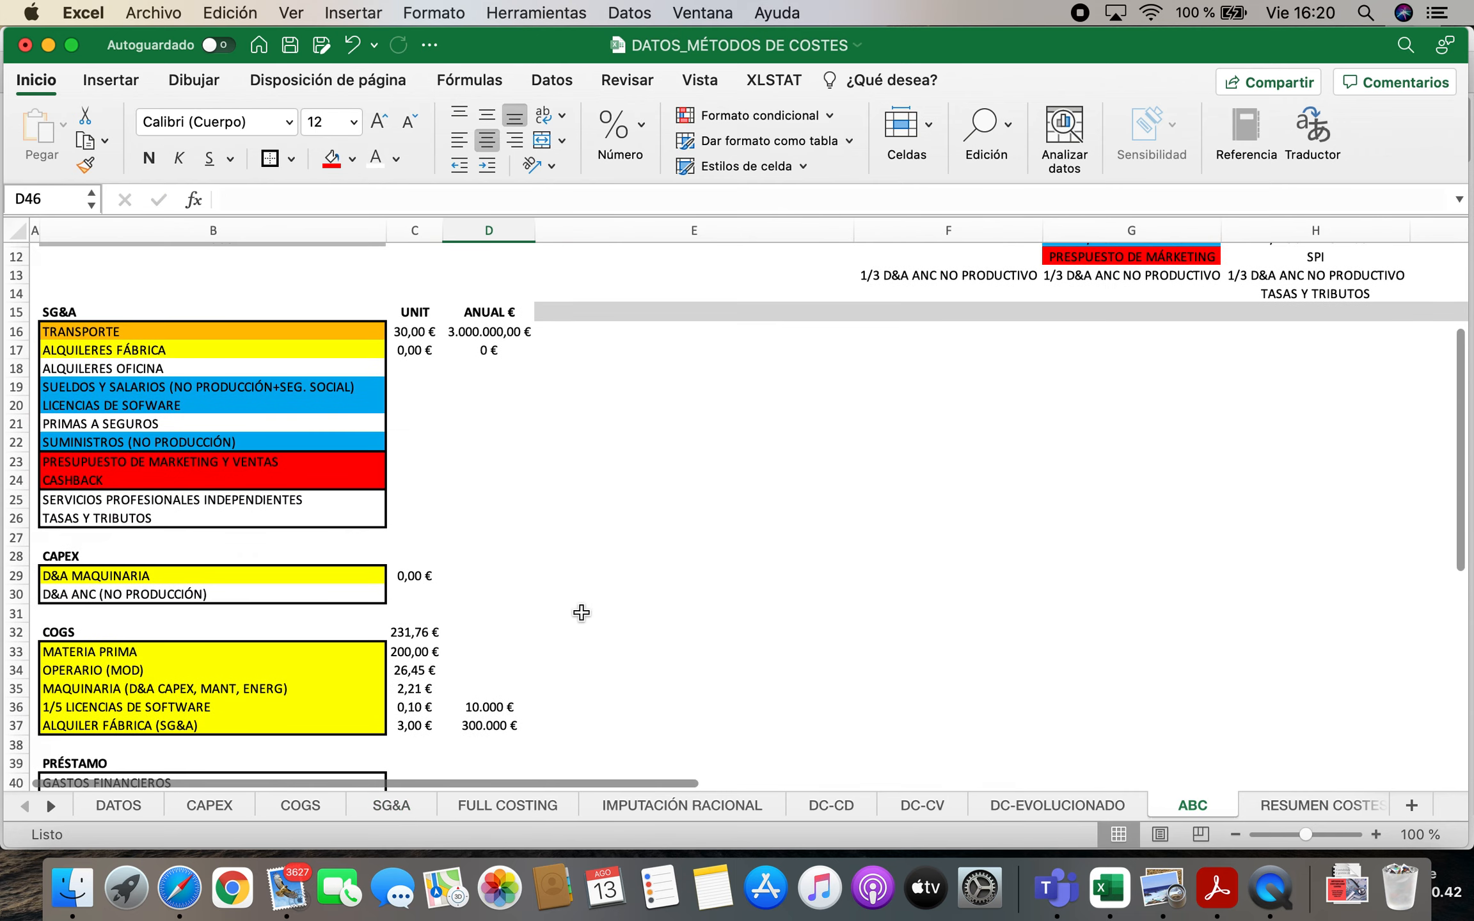
scroll(1070, 438, "up", 2)
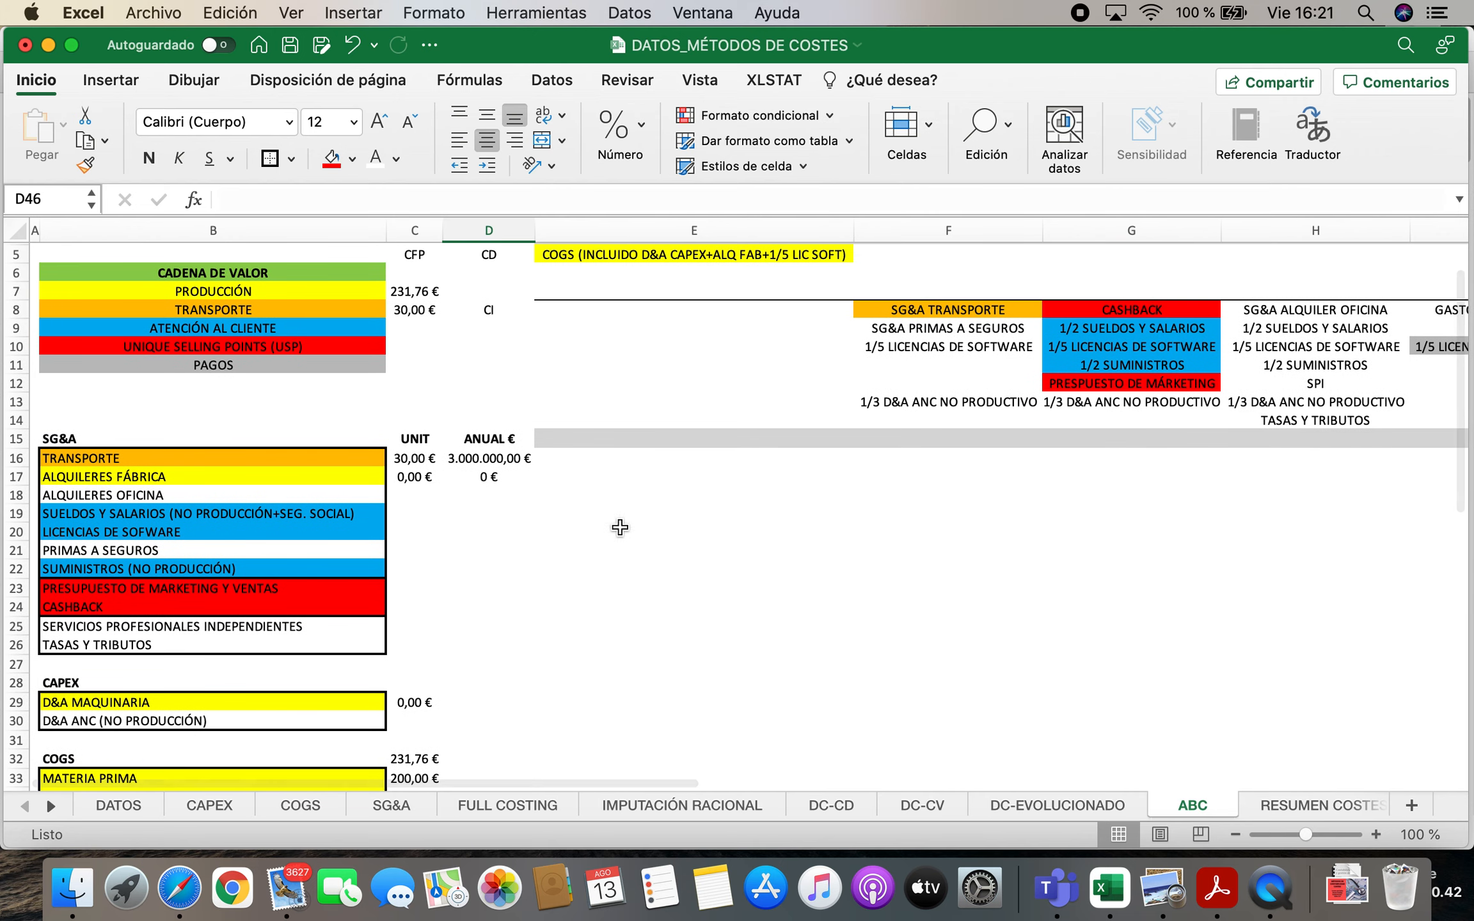
left_click(154, 513)
key("Right")
key("Right")
type("=")
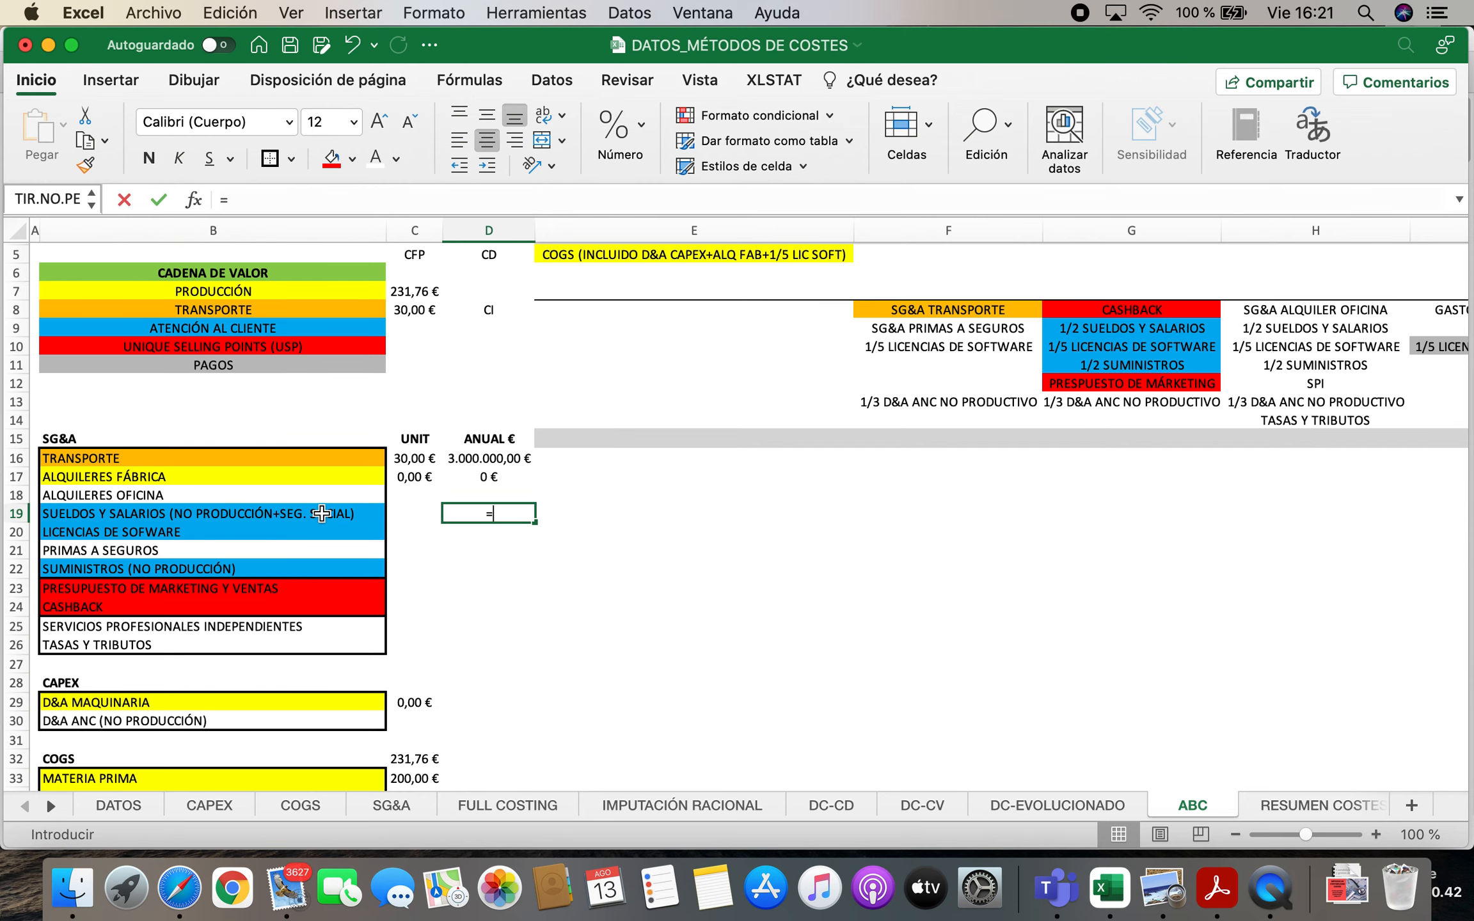
scroll(432, 624, "down", 5)
scroll(438, 624, "down", 2)
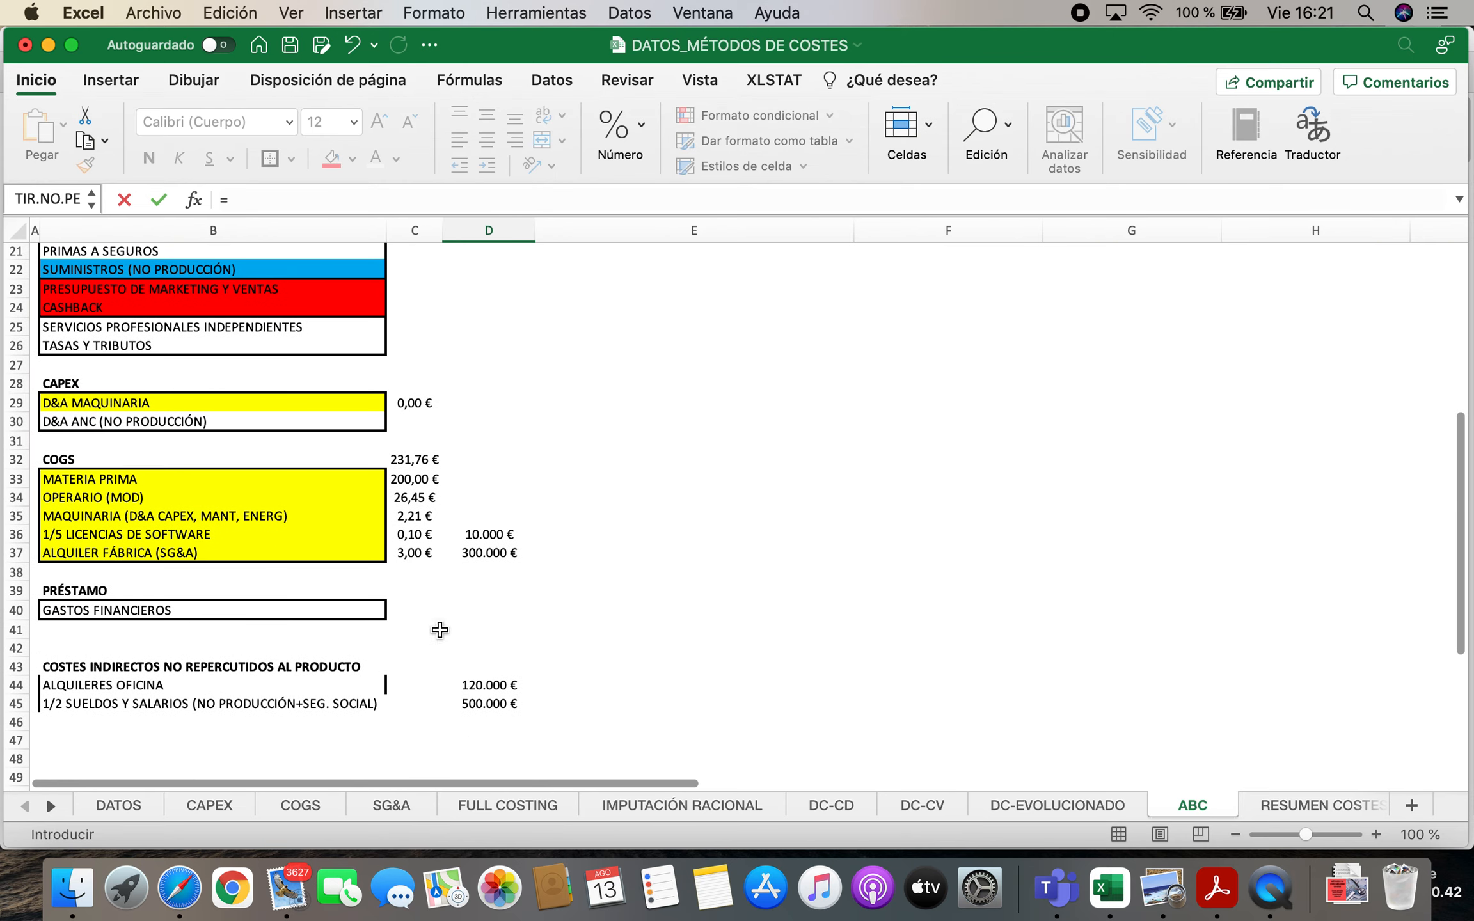
left_click(501, 704)
key("Return")
Calculate the unit cost of SUELDOS Y SALARIOS in C19 by dividing D19 by the sales forecast in DATOS!H7
scroll(501, 707, "up", 6)
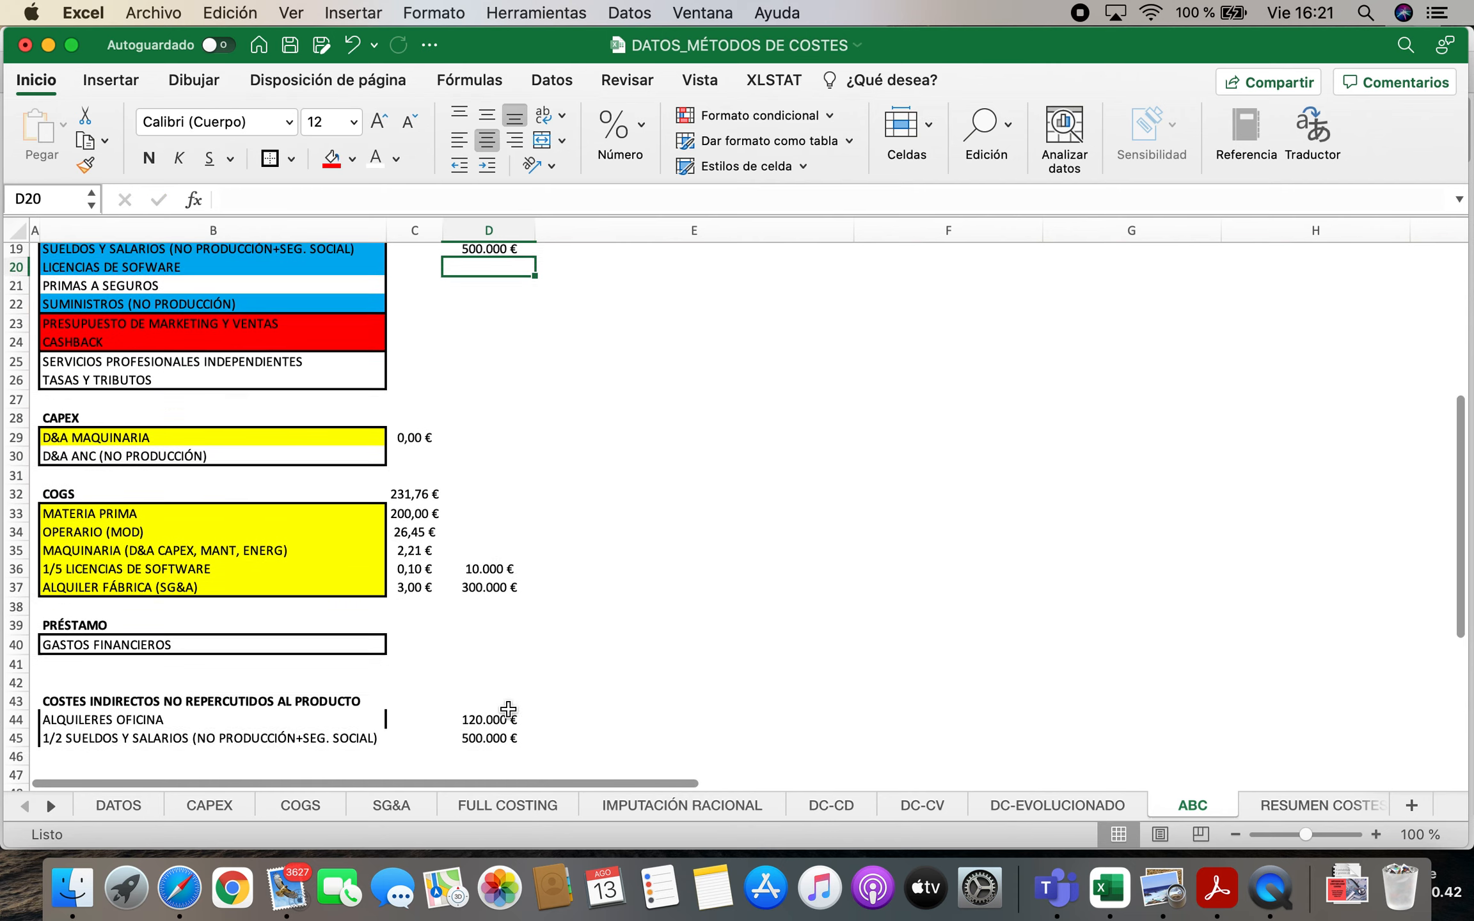
left_click(422, 541)
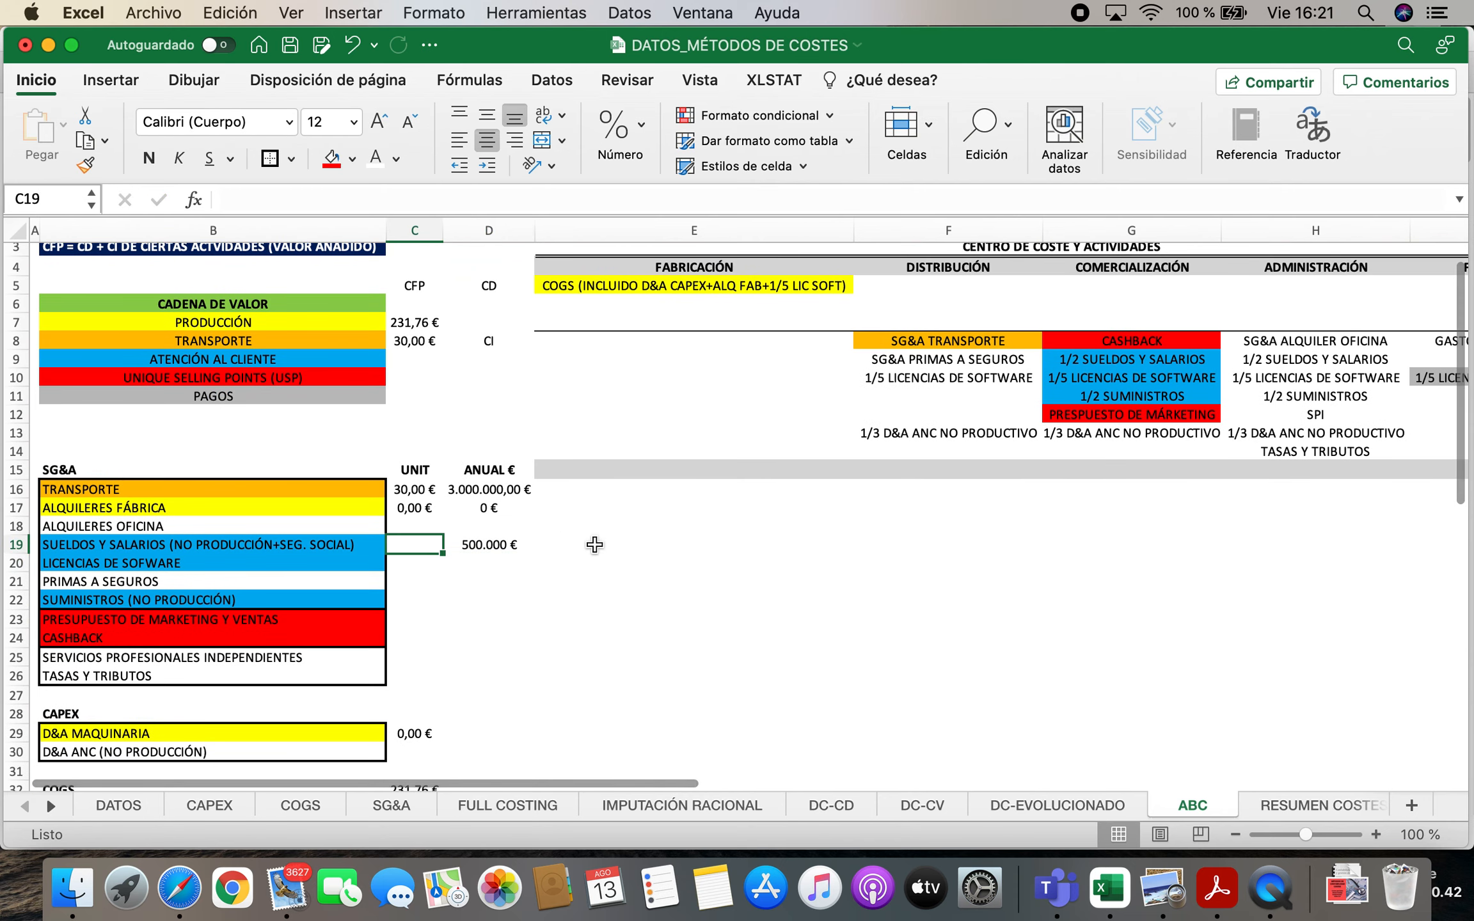
type("=")
left_click(503, 546)
type("/")
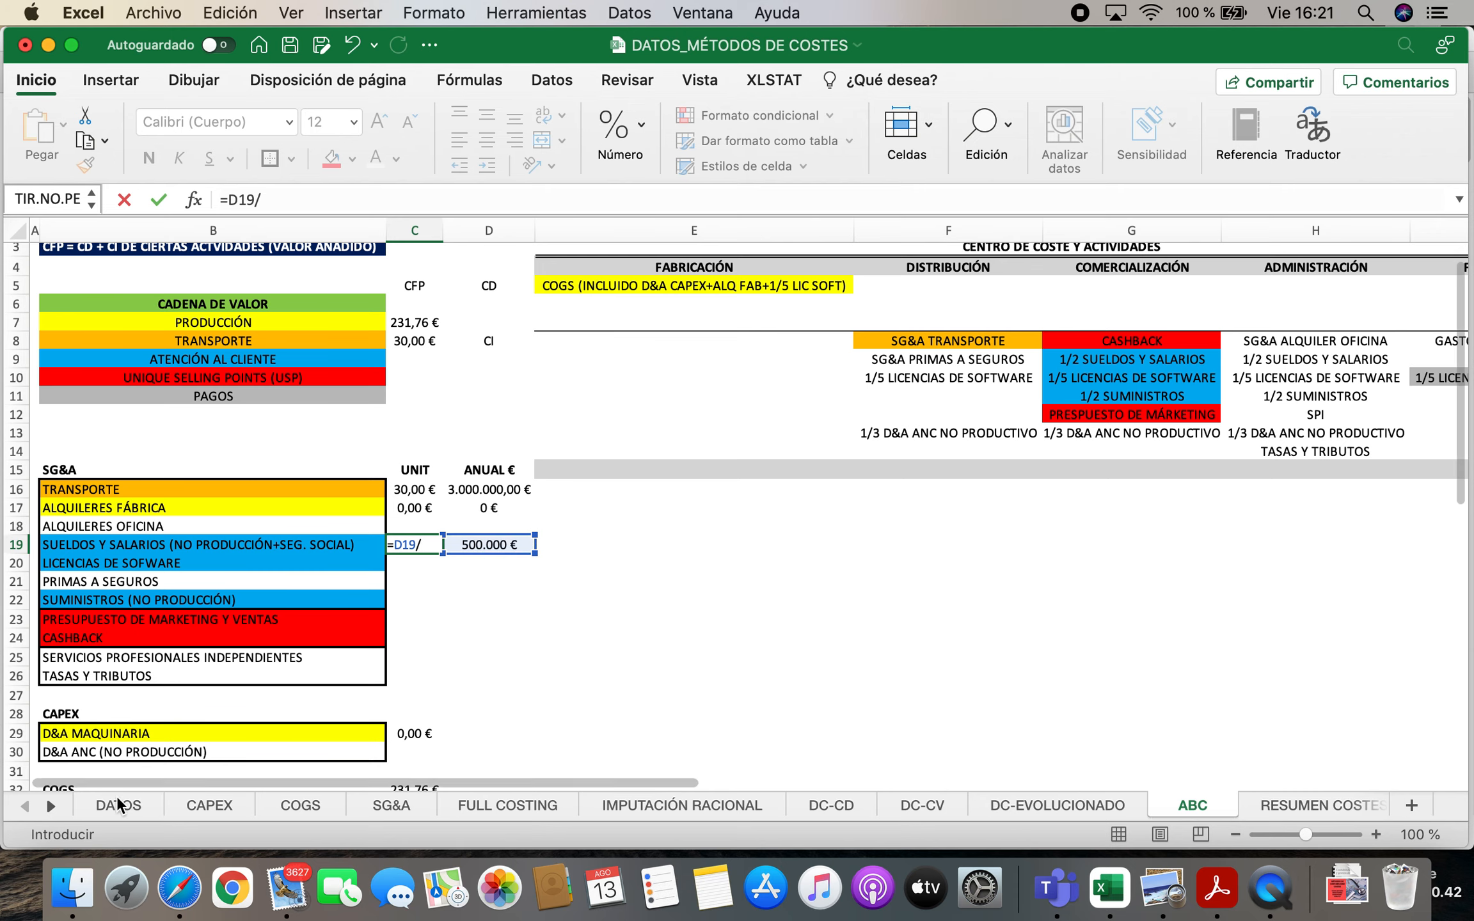
left_click(118, 806)
left_click(473, 372)
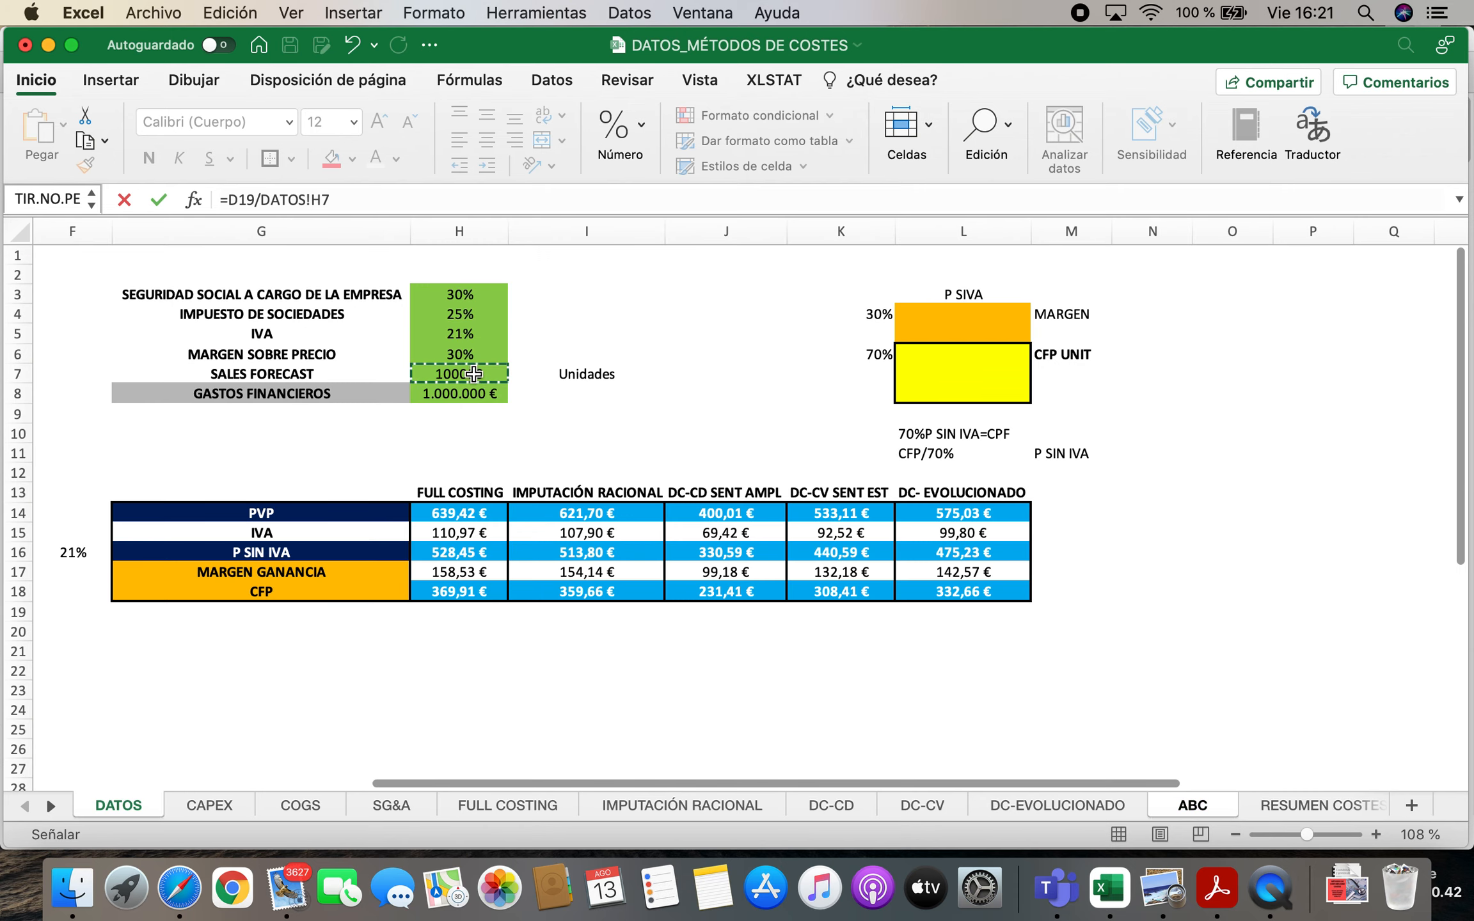
key("Return")
Prefix the SUELDOS Y SALARIOS label in B19 of the SG&A block with 1/2
scroll(1141, 433, "up", 1)
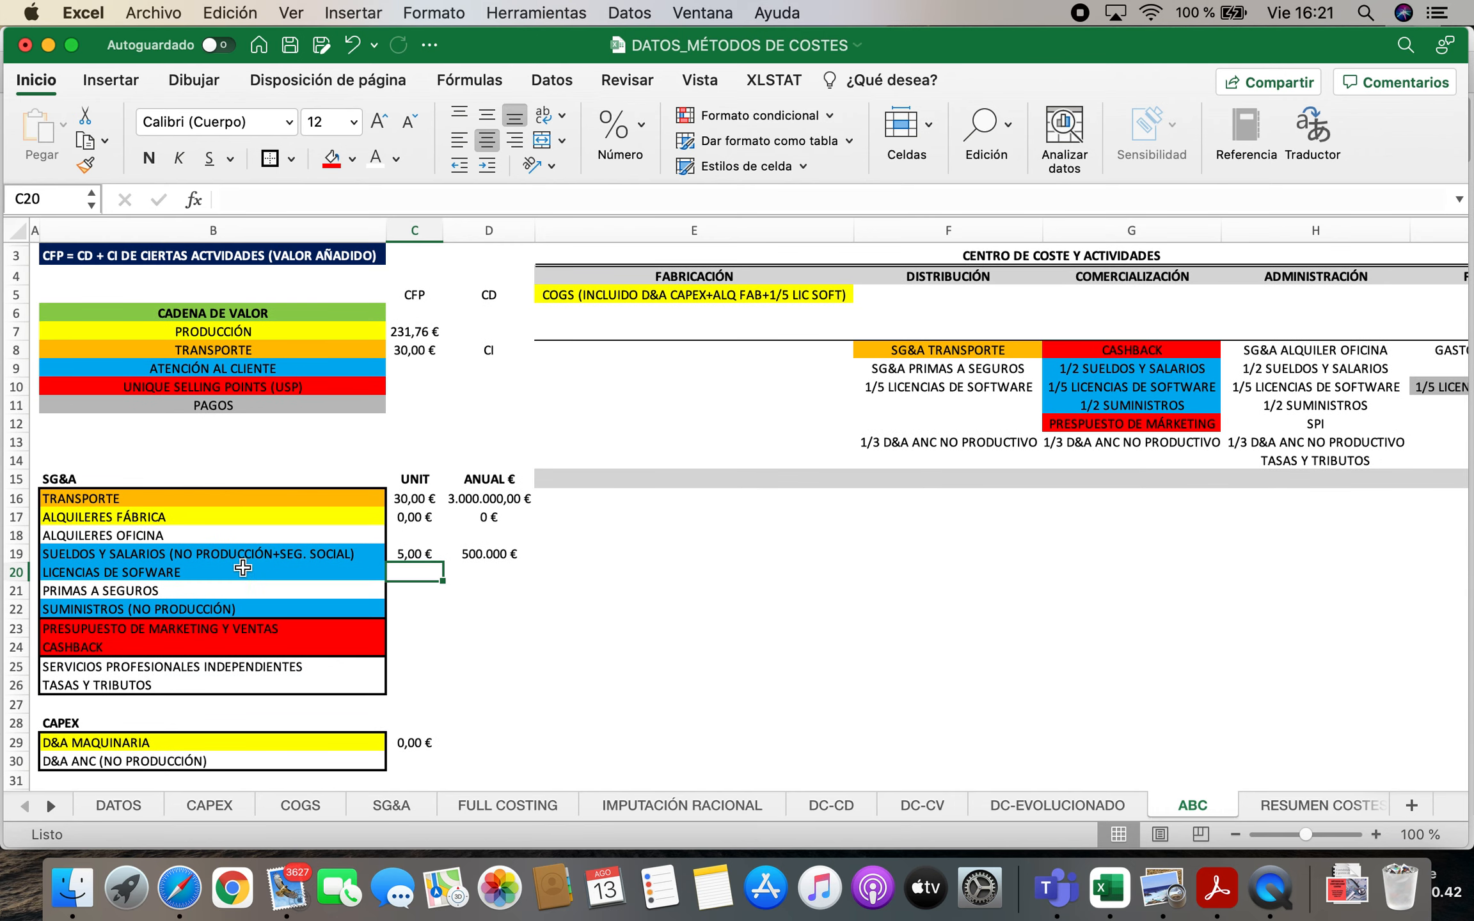
double_click(45, 552)
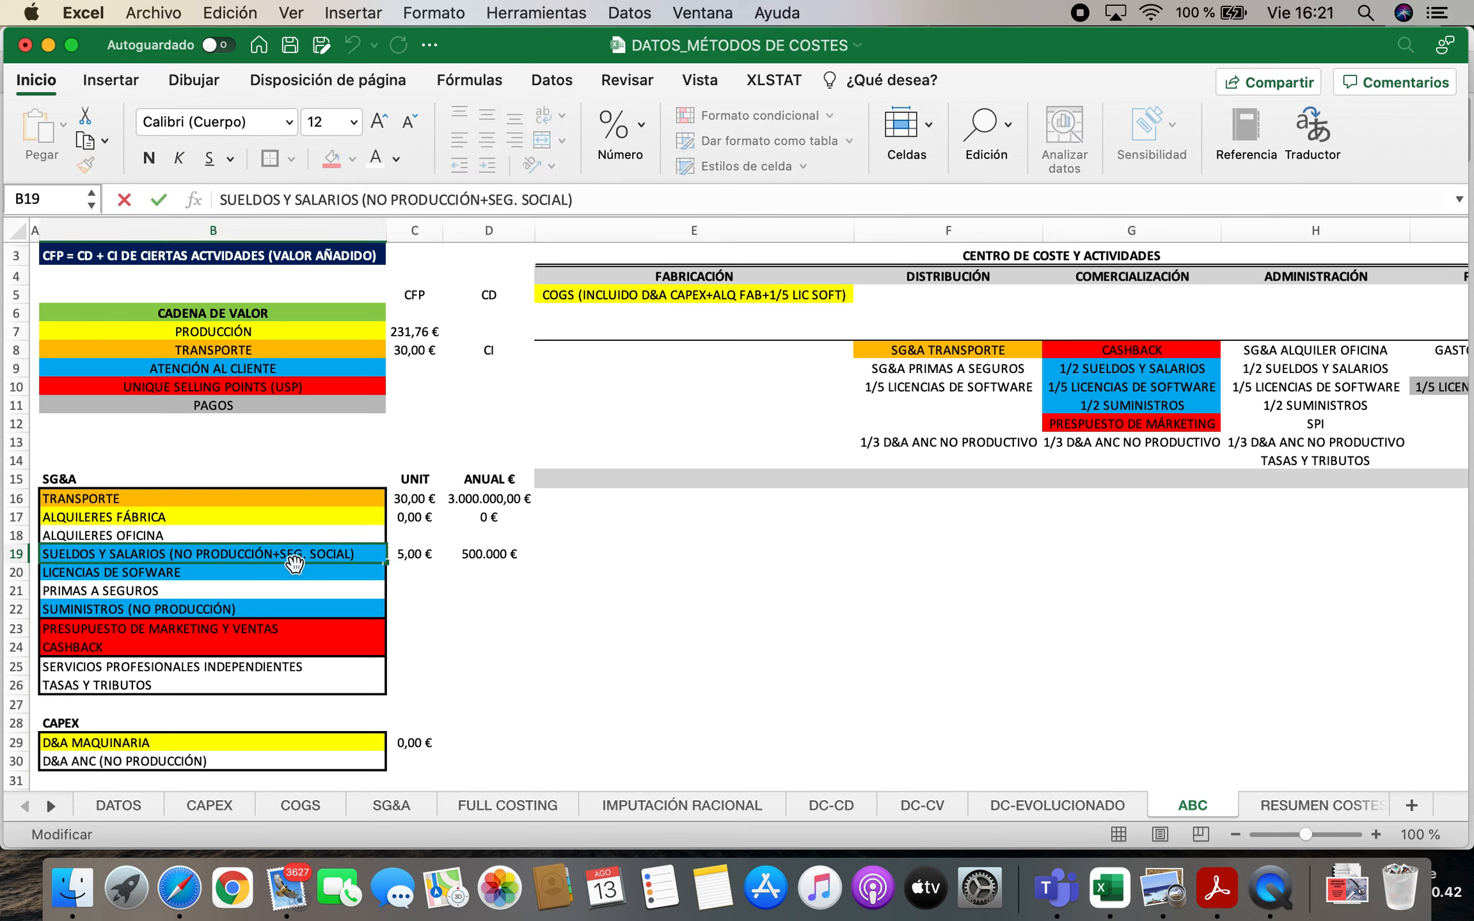
type("1/2")
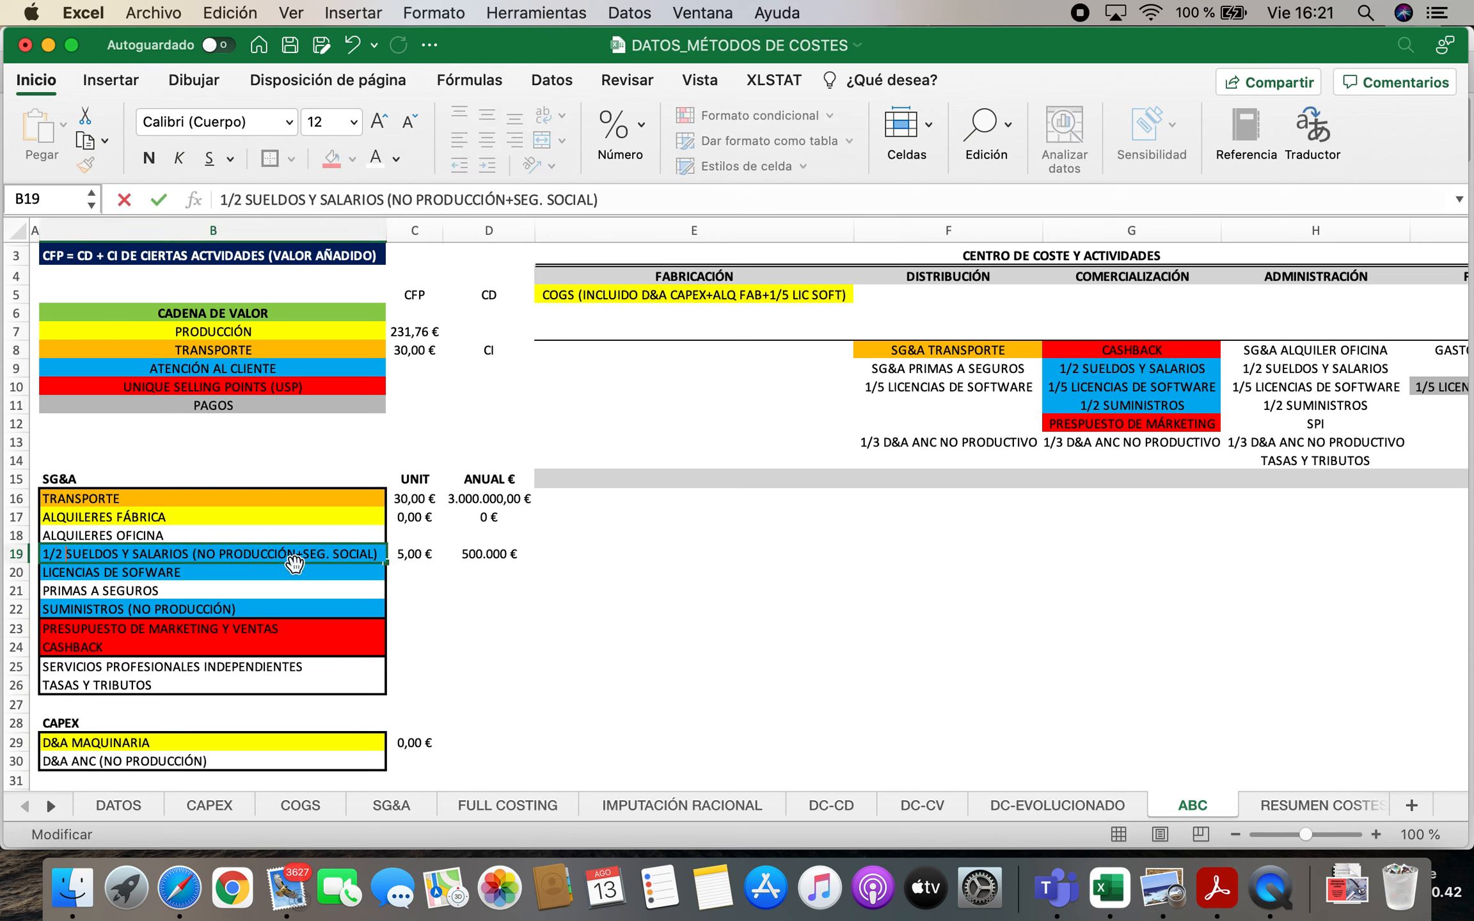
key("Return")
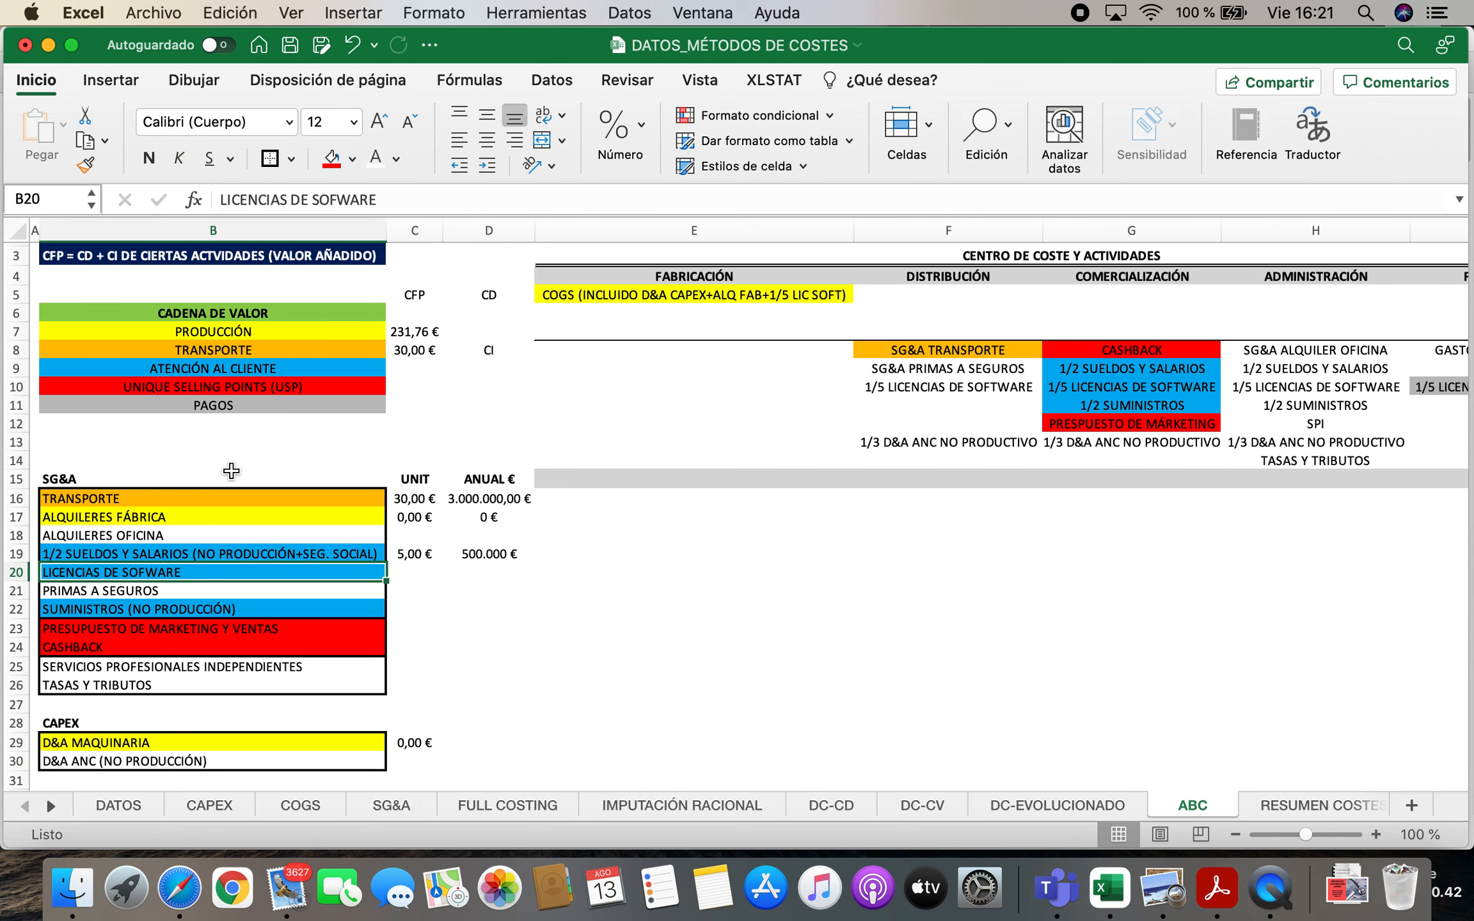
Examine how the software licences in row 10 are split among the cost centres
left_click(1207, 397)
key("Up")
key("Right")
key("Right")
key("Right")
key("Left")
key("Left")
key("Left")
key("Left")
key("Left")
key("Left")
key("Left")
key("Left")
key("Left")
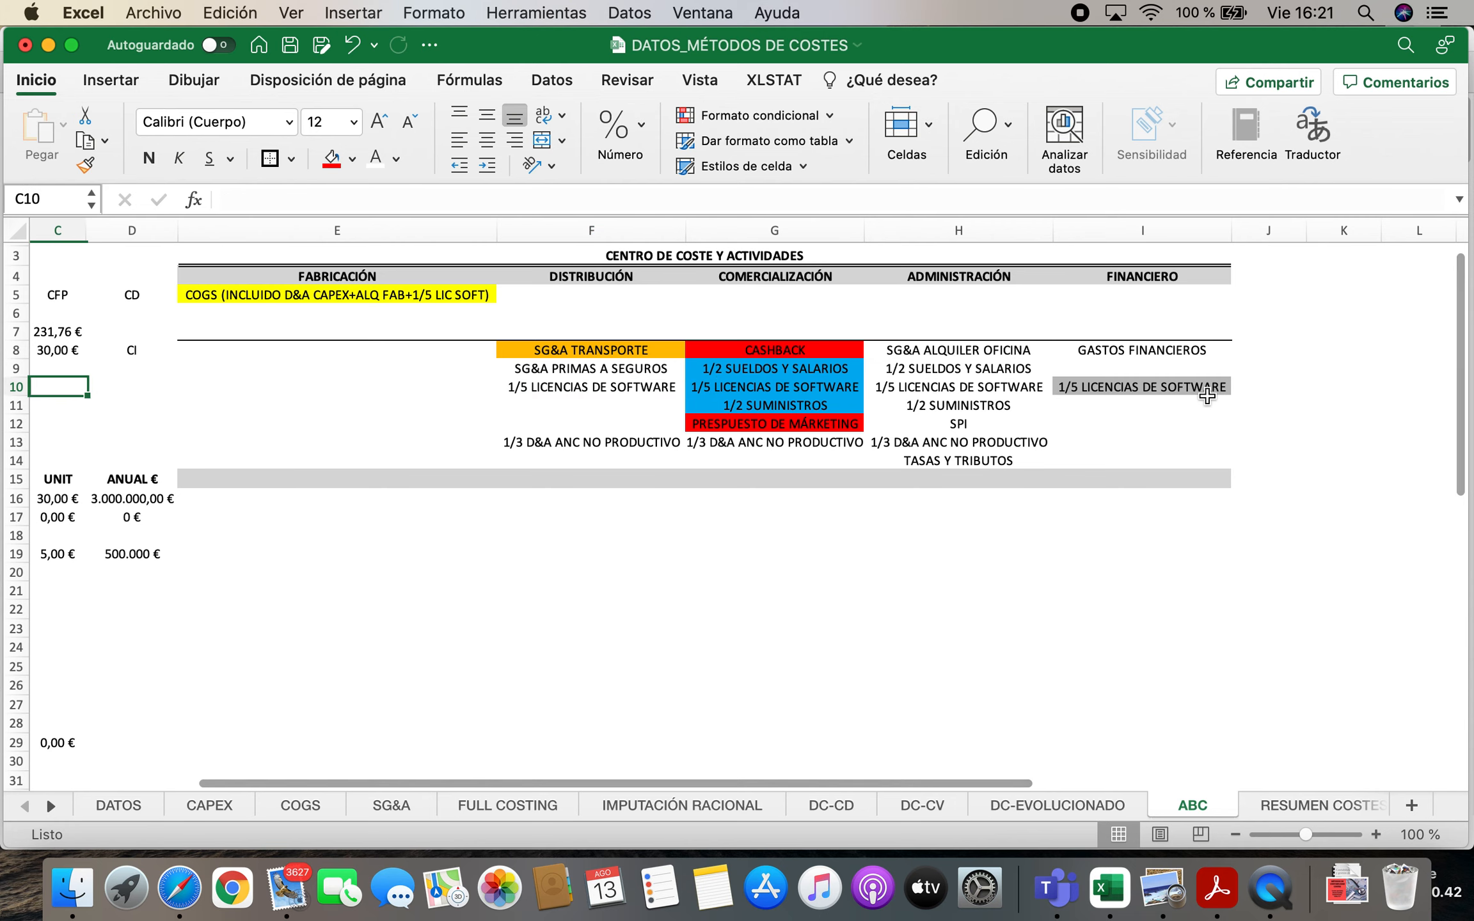
key("Right")
key("Right")
key("Right")
key("Right")
key("Right")
key("Right")
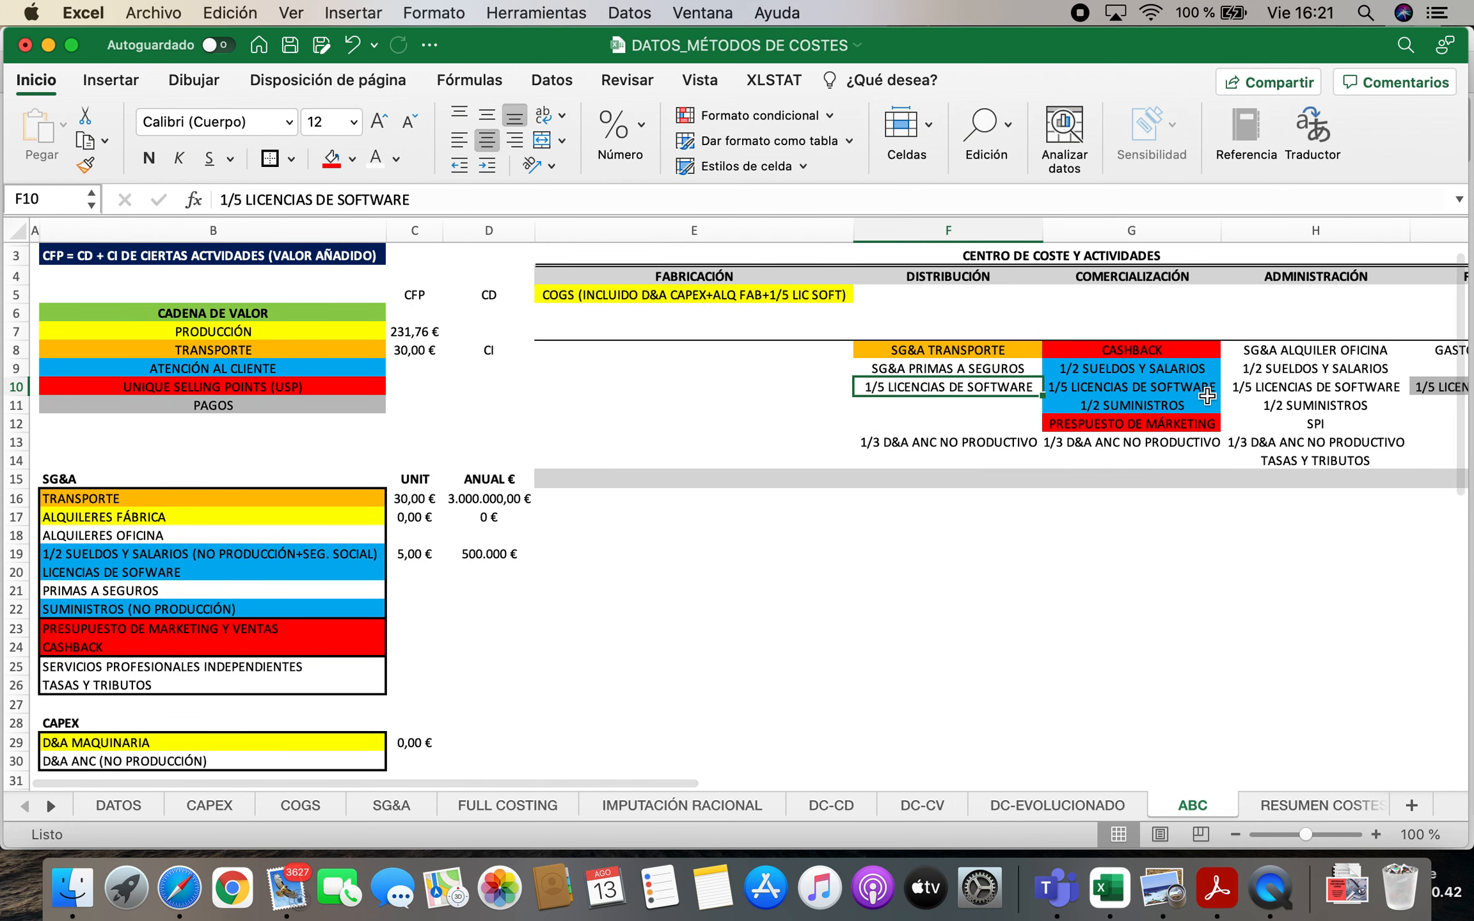
key("Left")
key("Left")
key("Left")
key("Left")
key("Left")
key("Left")
key("Right")
key("Right")
key("Right")
key("Right")
key("Right")
key("Right")
key("Right")
key("Right")
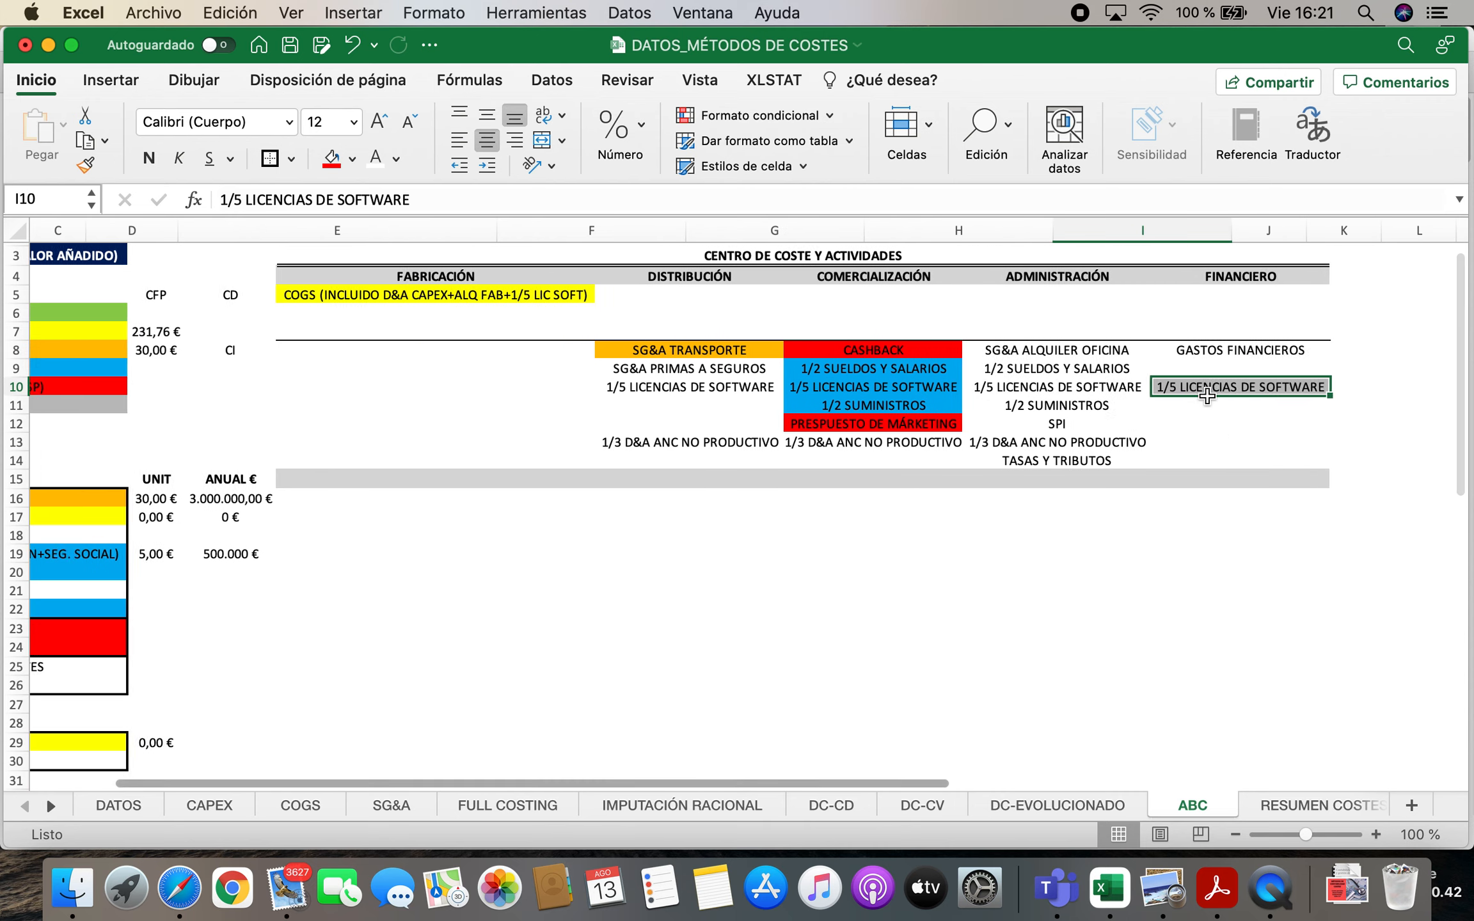
key("Right")
key("Left")
key("Left")
key("Left")
key("Left")
key("Left")
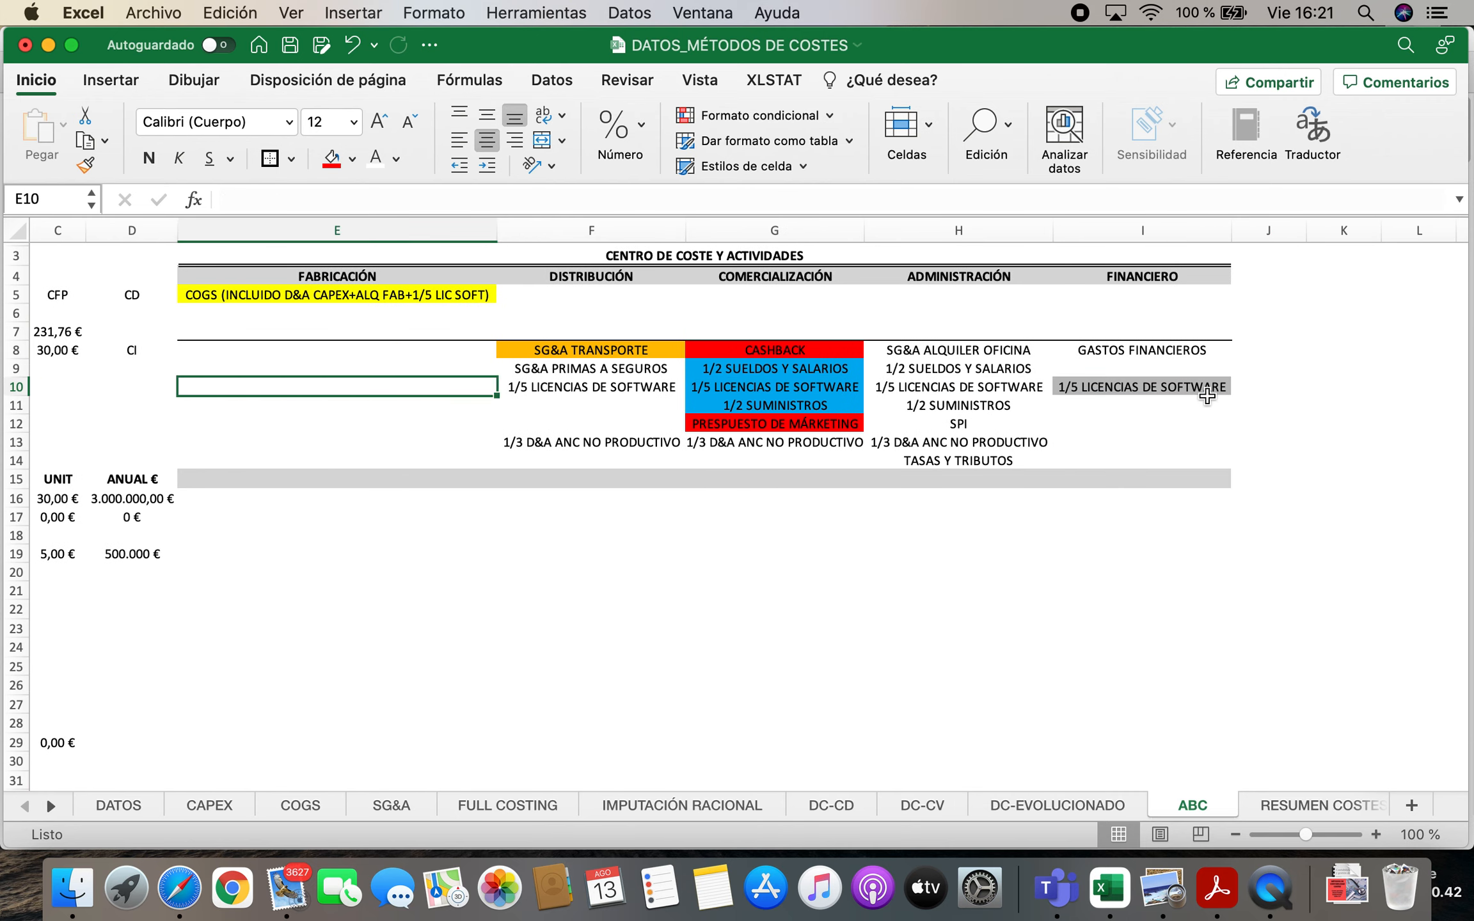
key("Left")
key("Left")
key("Left")
key("Left")
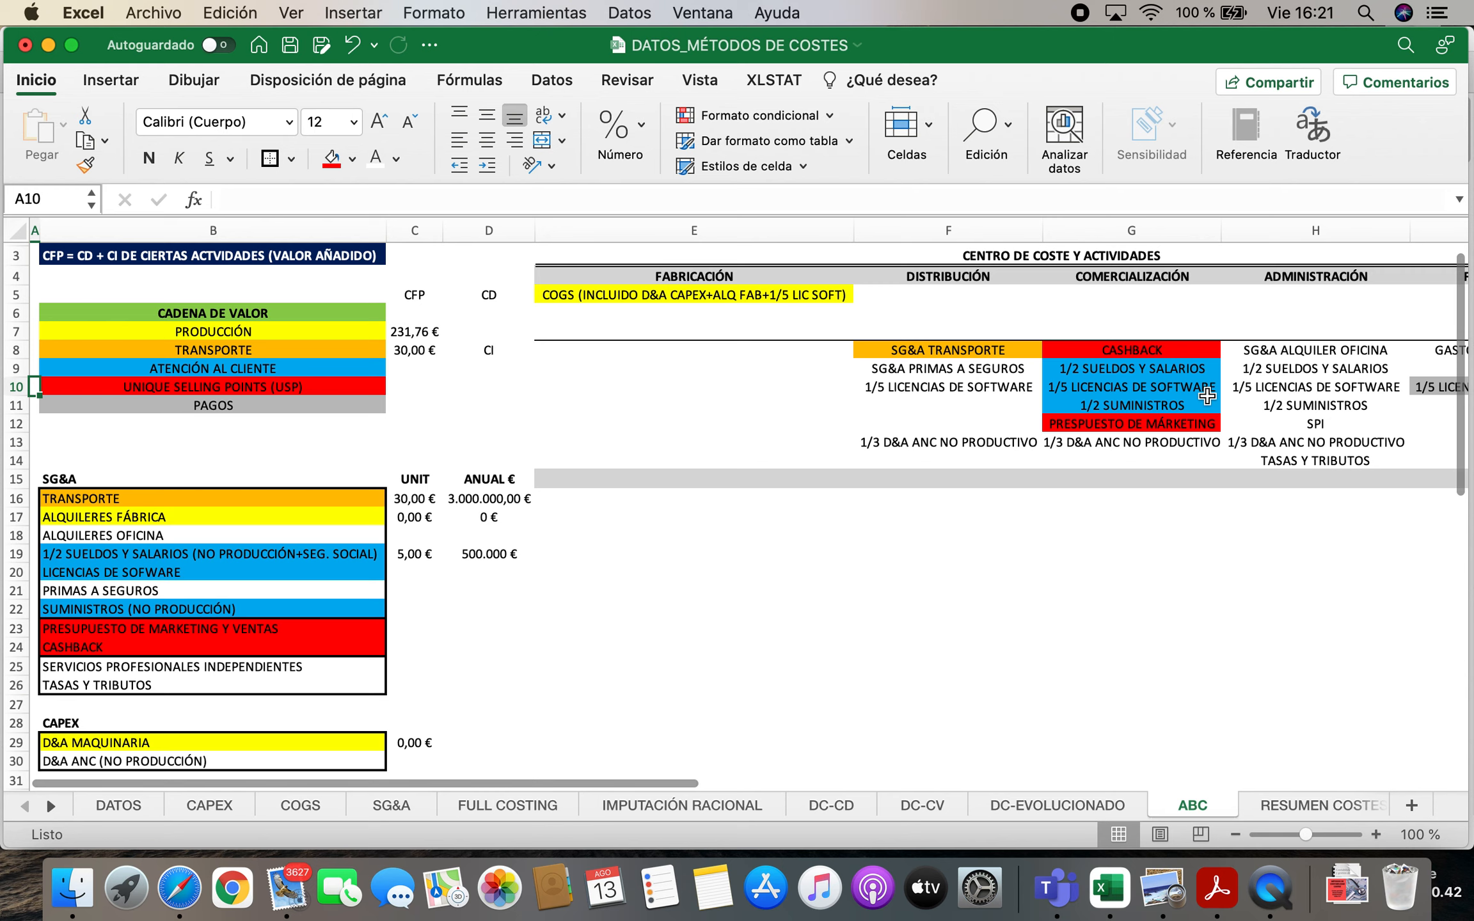
key("Down")
key("Down")
key("Down")
key("Down")
key("Down")
key("Down")
key("Down")
key("Down")
key("Down")
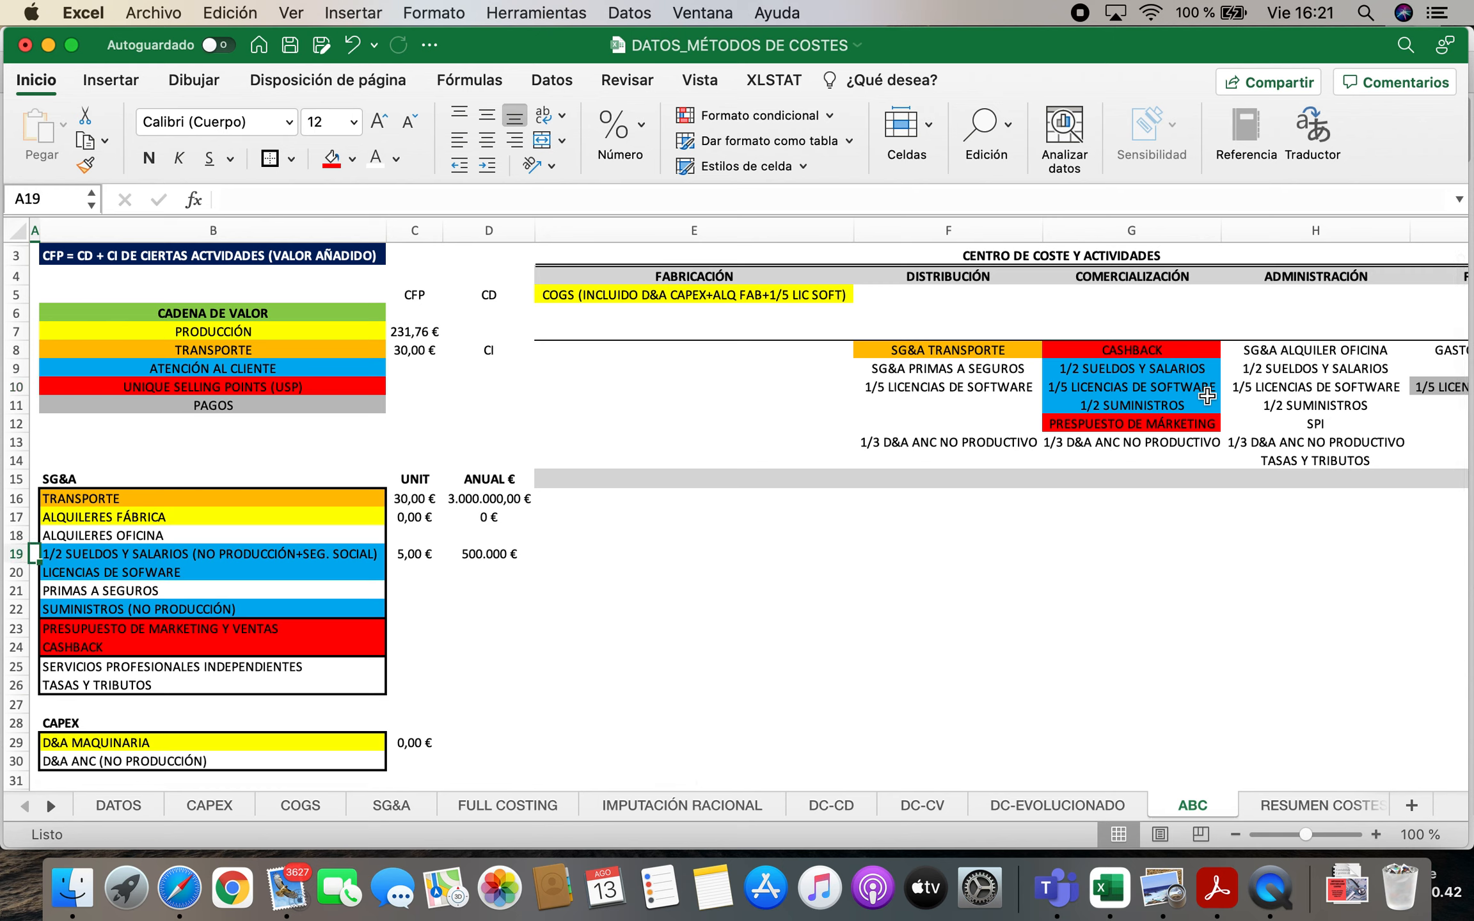
key("Down")
key("Right")
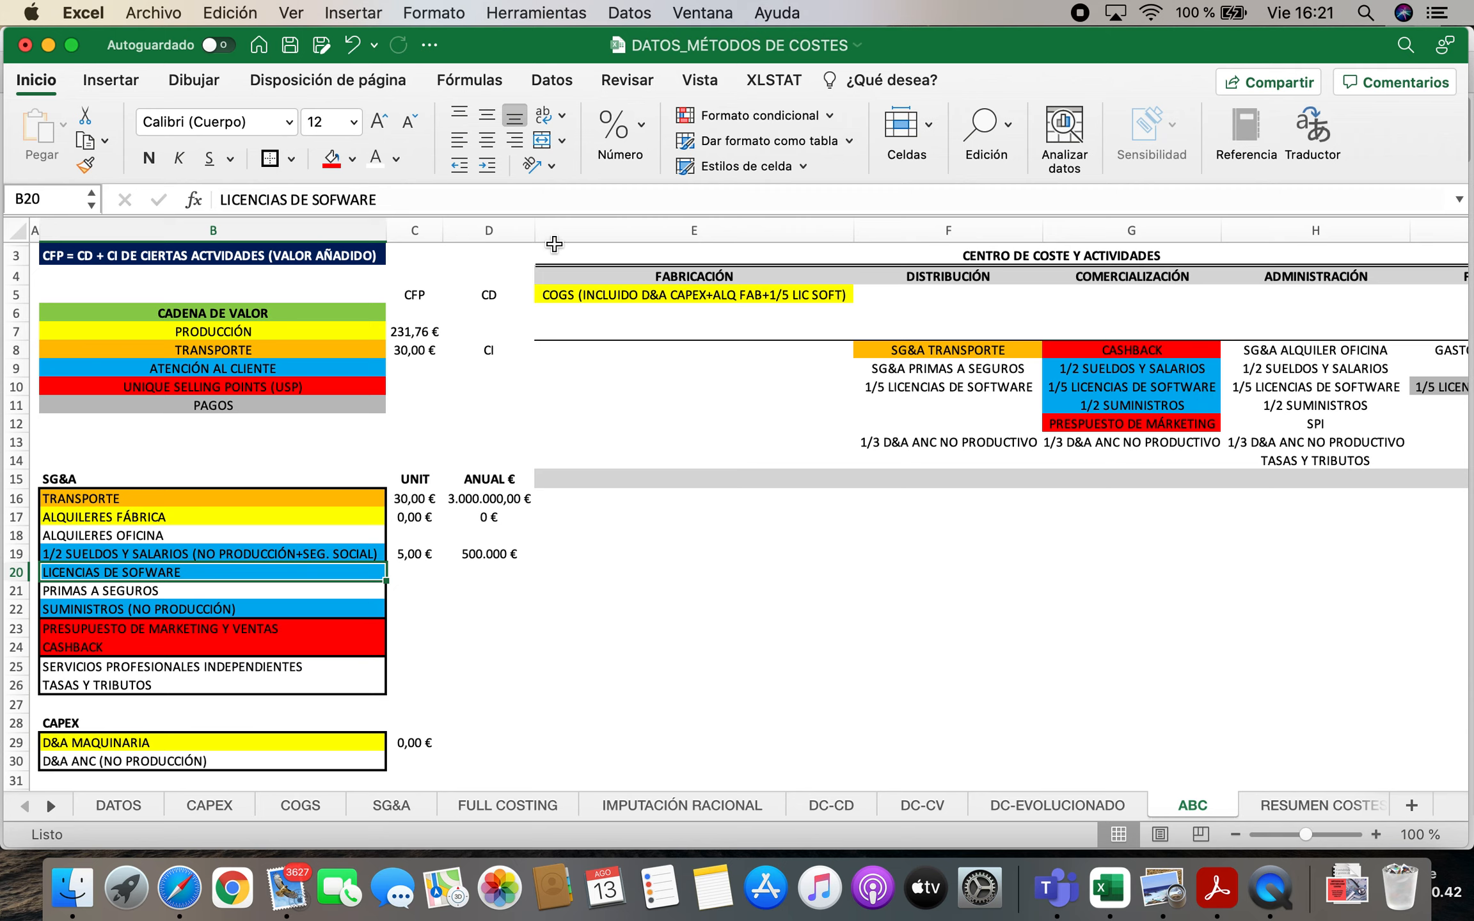
Append 1/5 COMER + 1/5 MARKETING to the LICENCIAS DE SOFWARE label in B20
double_click(51, 572)
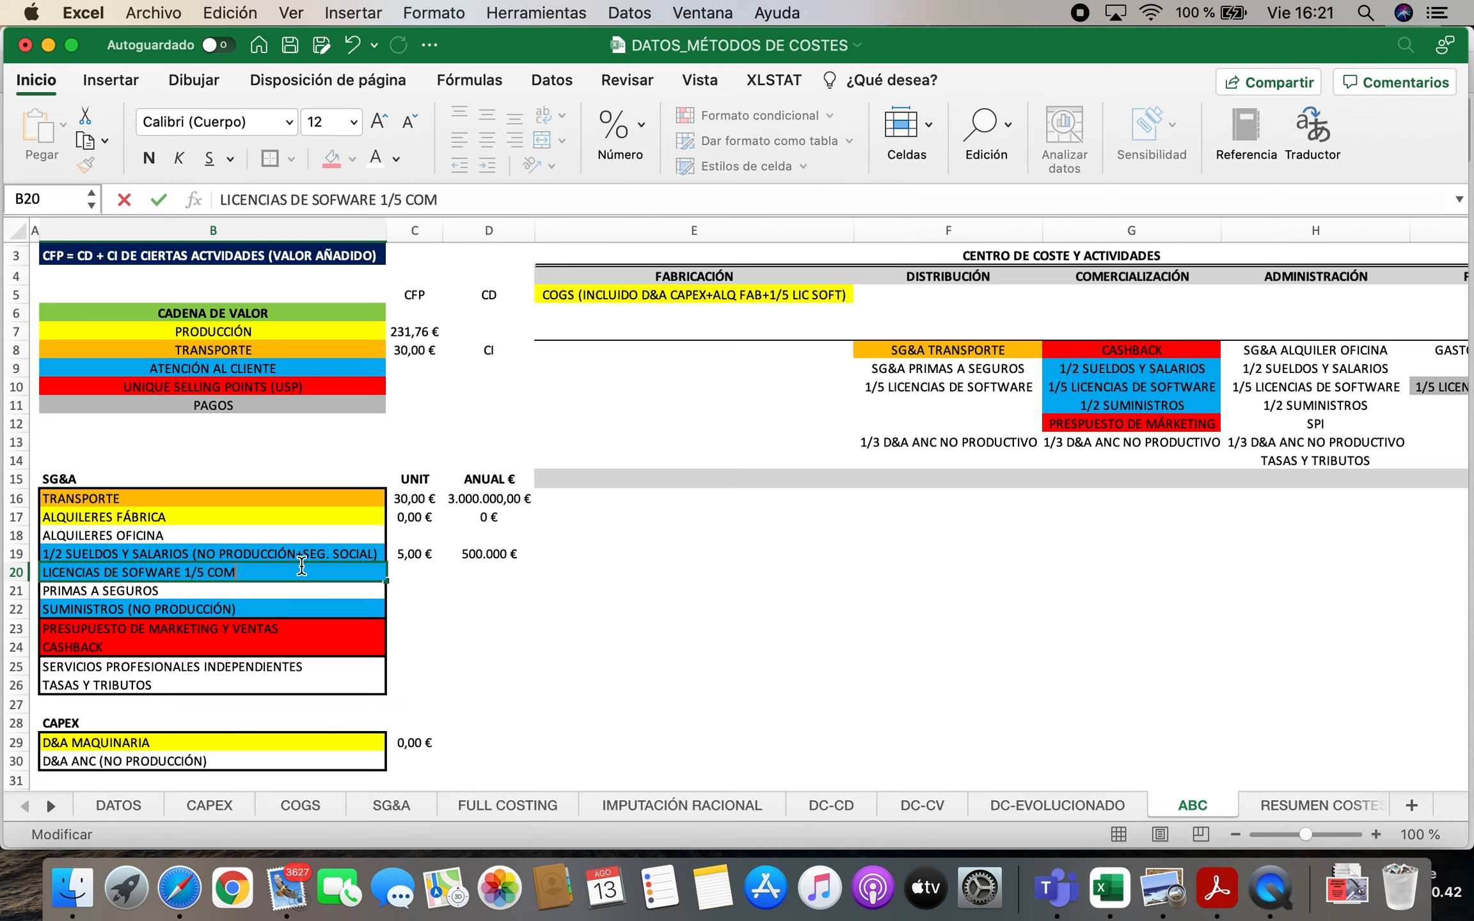
type("1/5 COMER + 1/5 MARKETING")
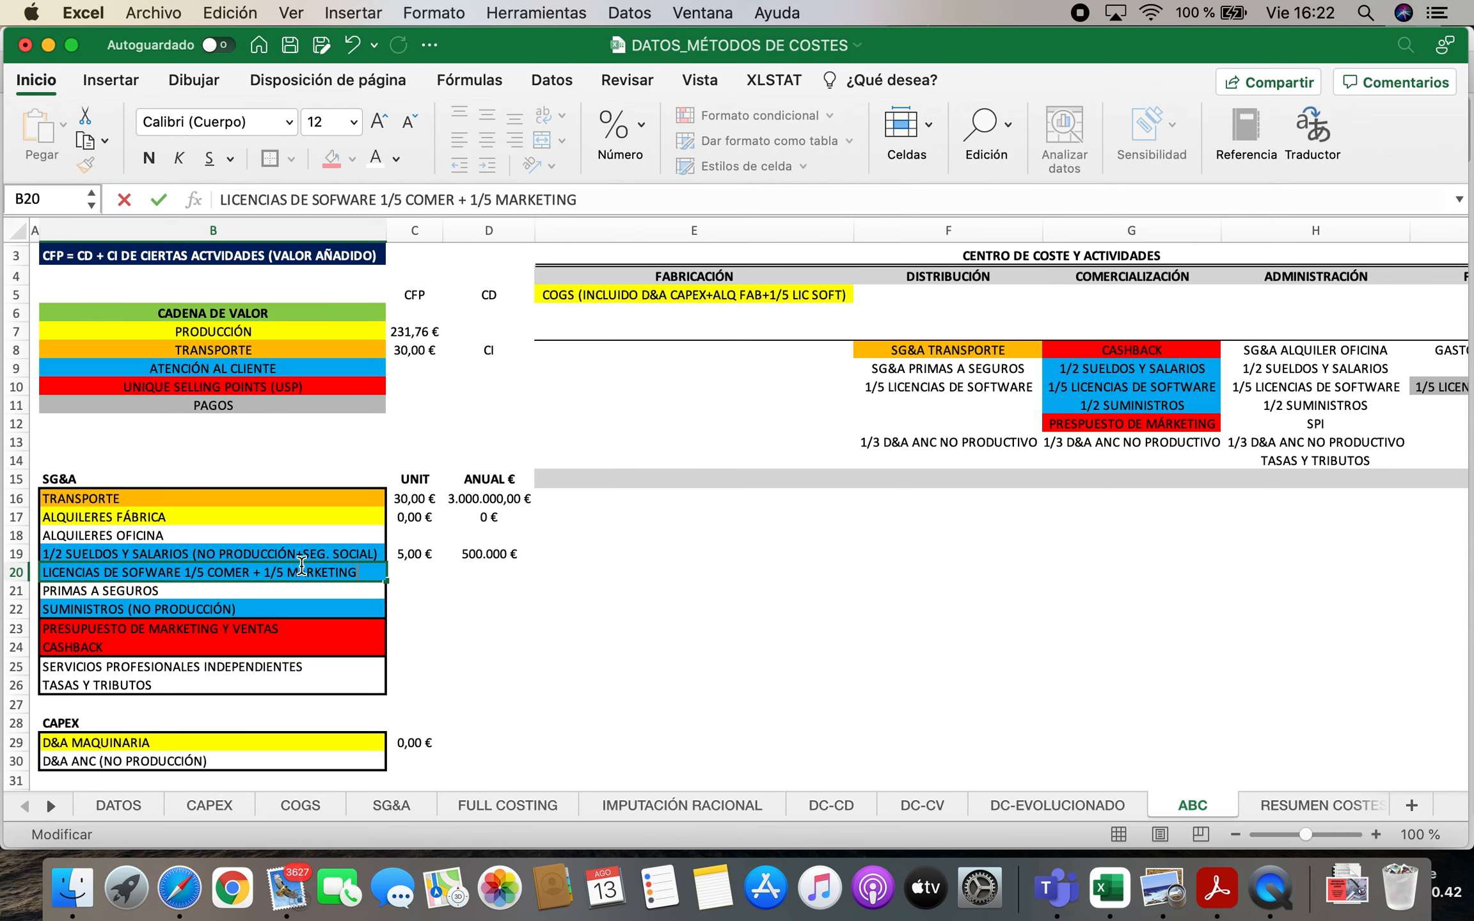
key("Return")
Check the software licence formula in D36 and shorten the B20 label to LICENCIAS DE SOFWARE 1/5 COMER
scroll(301, 566, "down", 5)
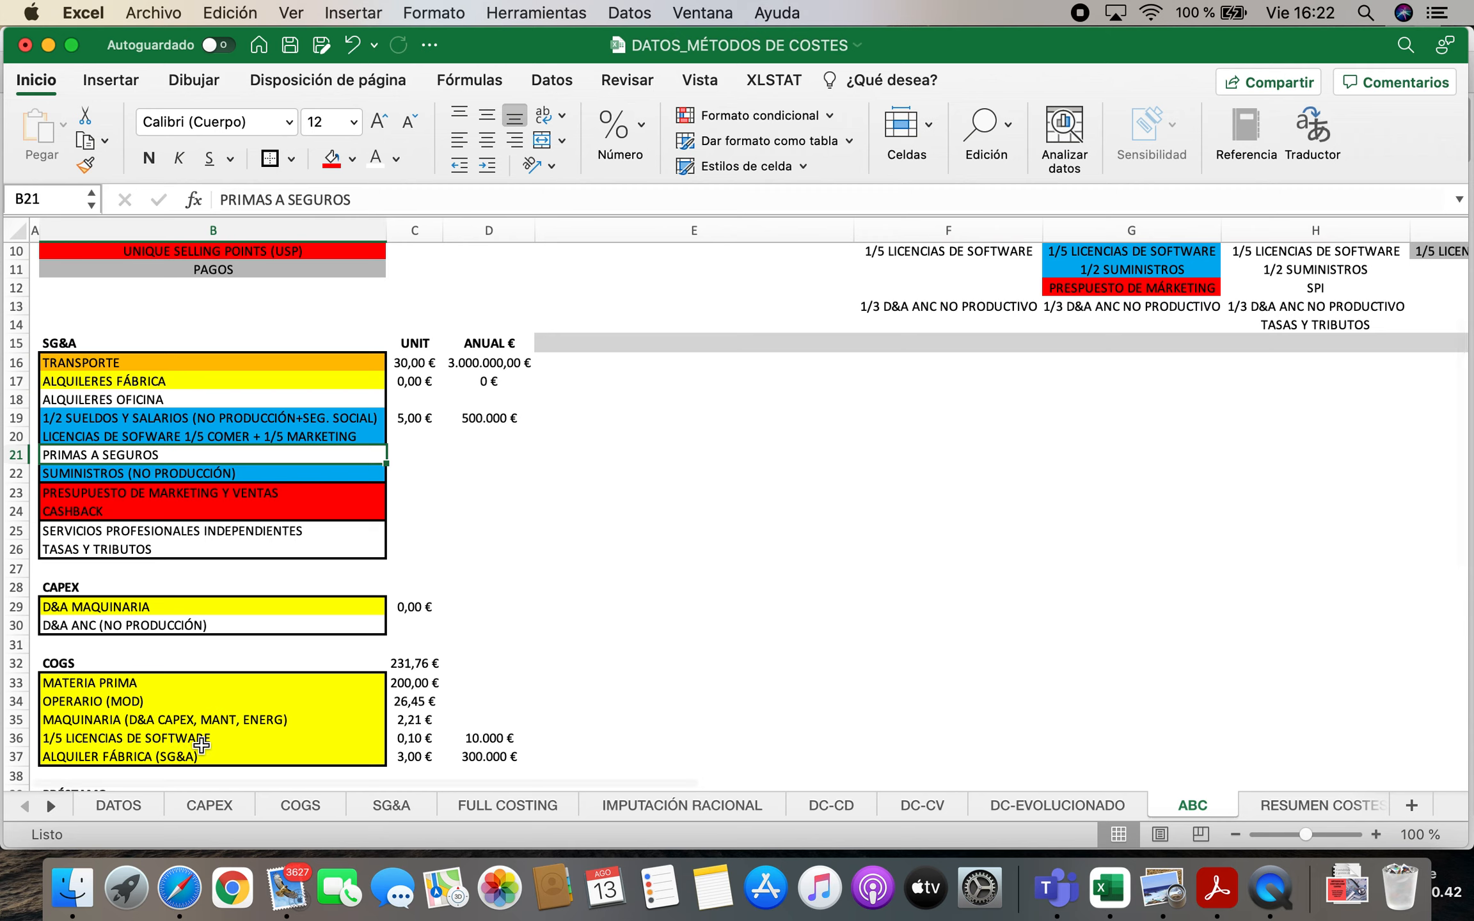
left_click(496, 736)
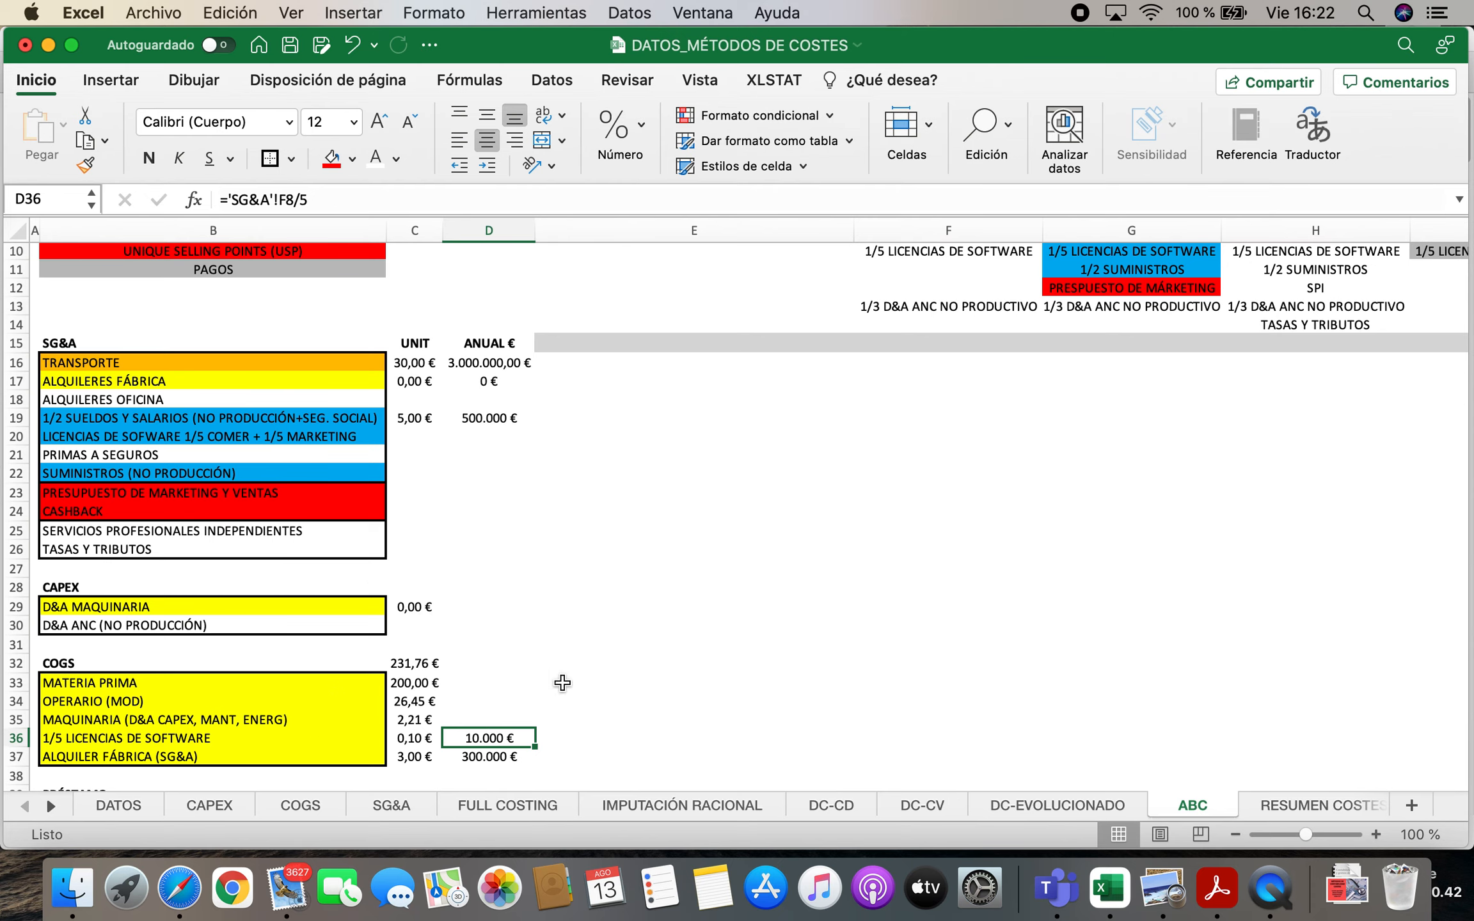
scroll(766, 672, "up", 5)
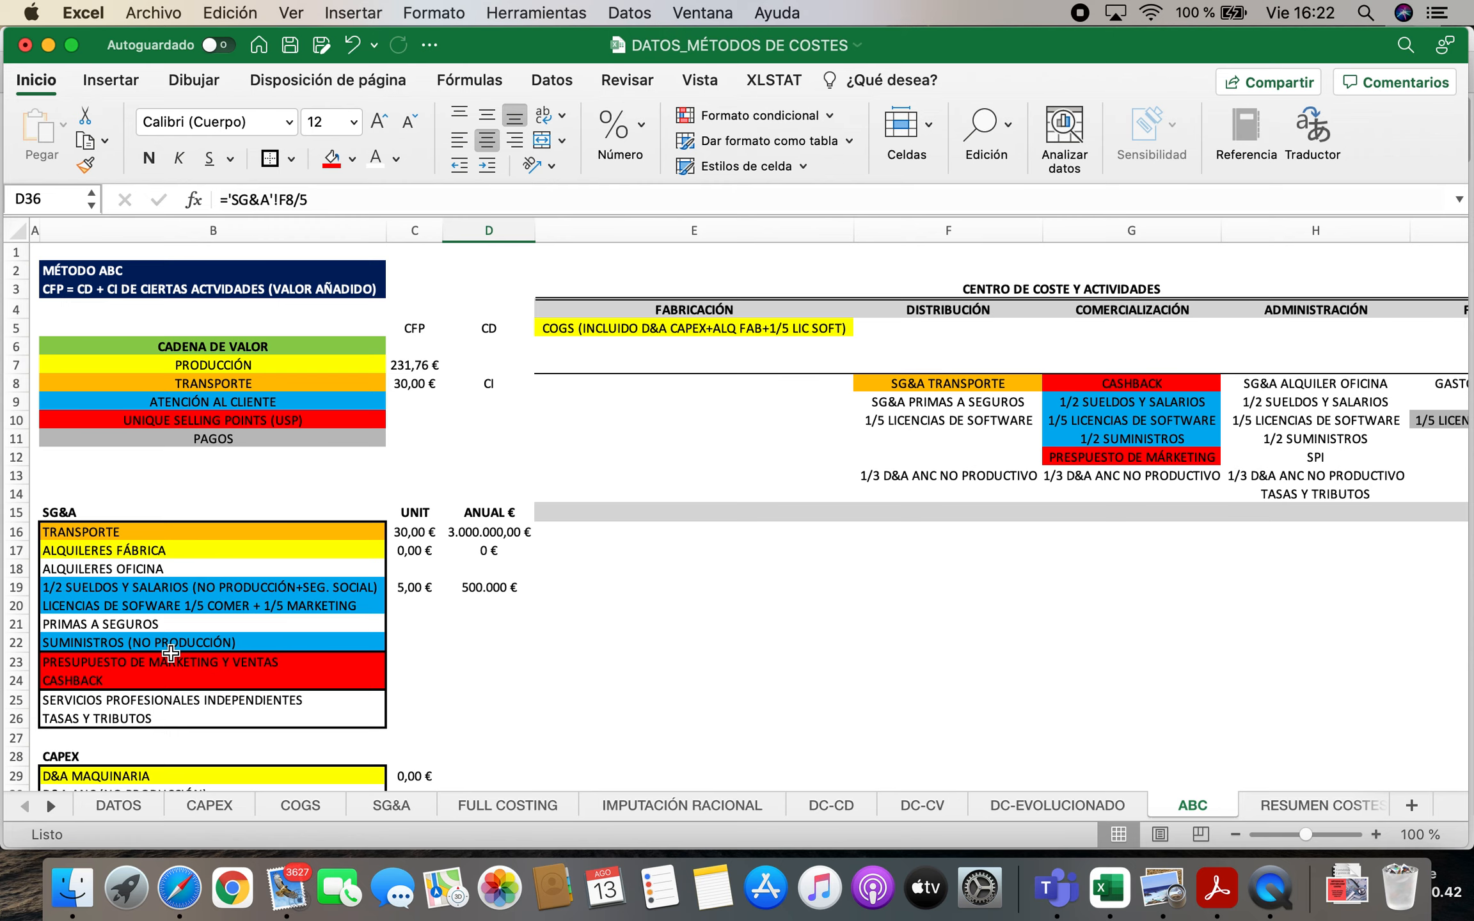
scroll(171, 653, "down", 5)
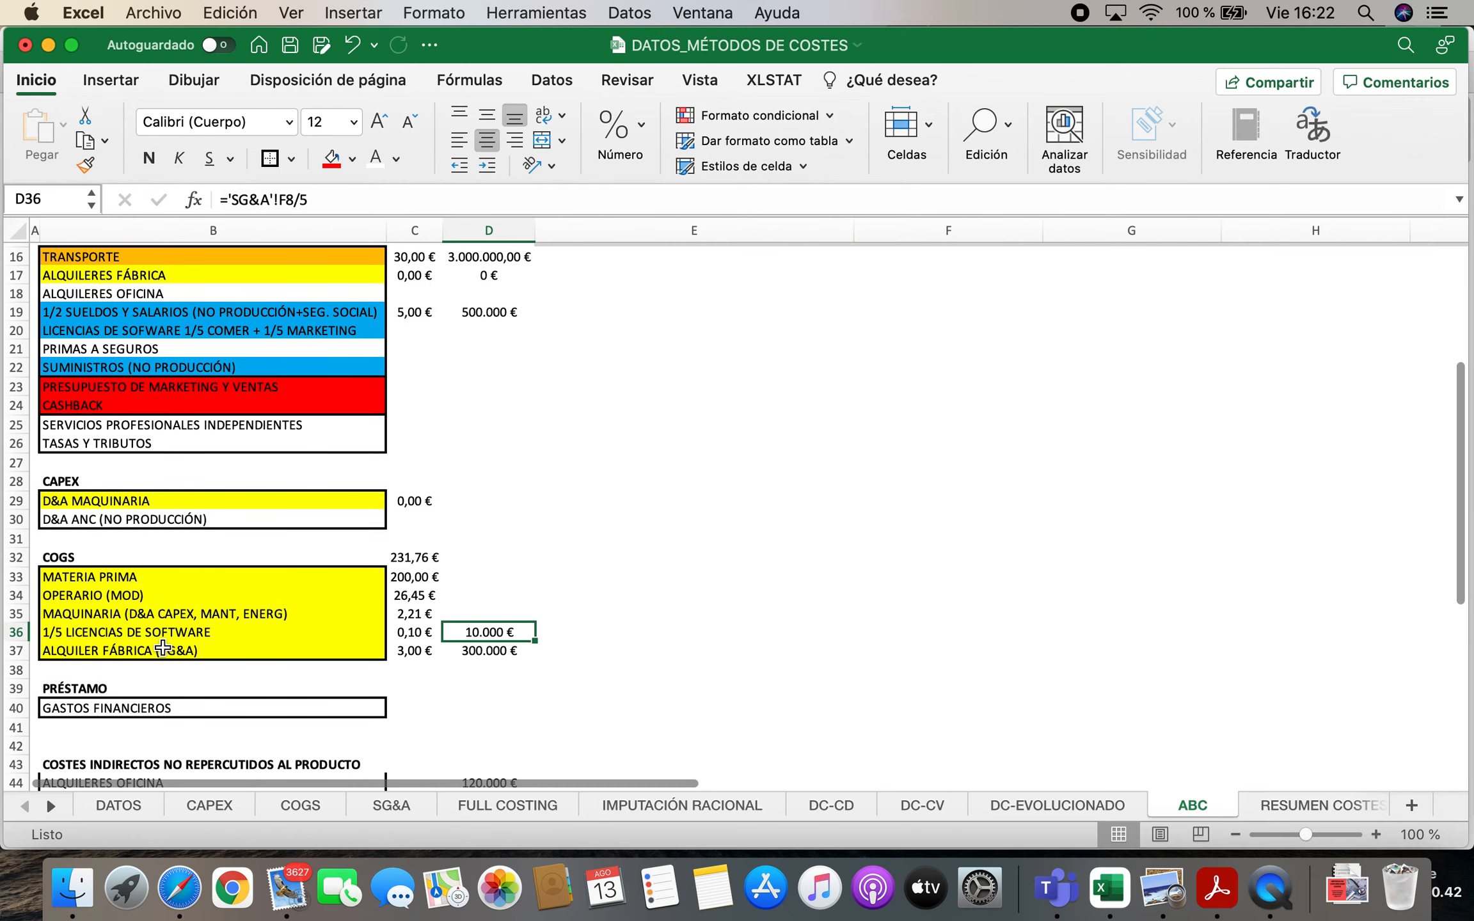
scroll(164, 649, "up", 1)
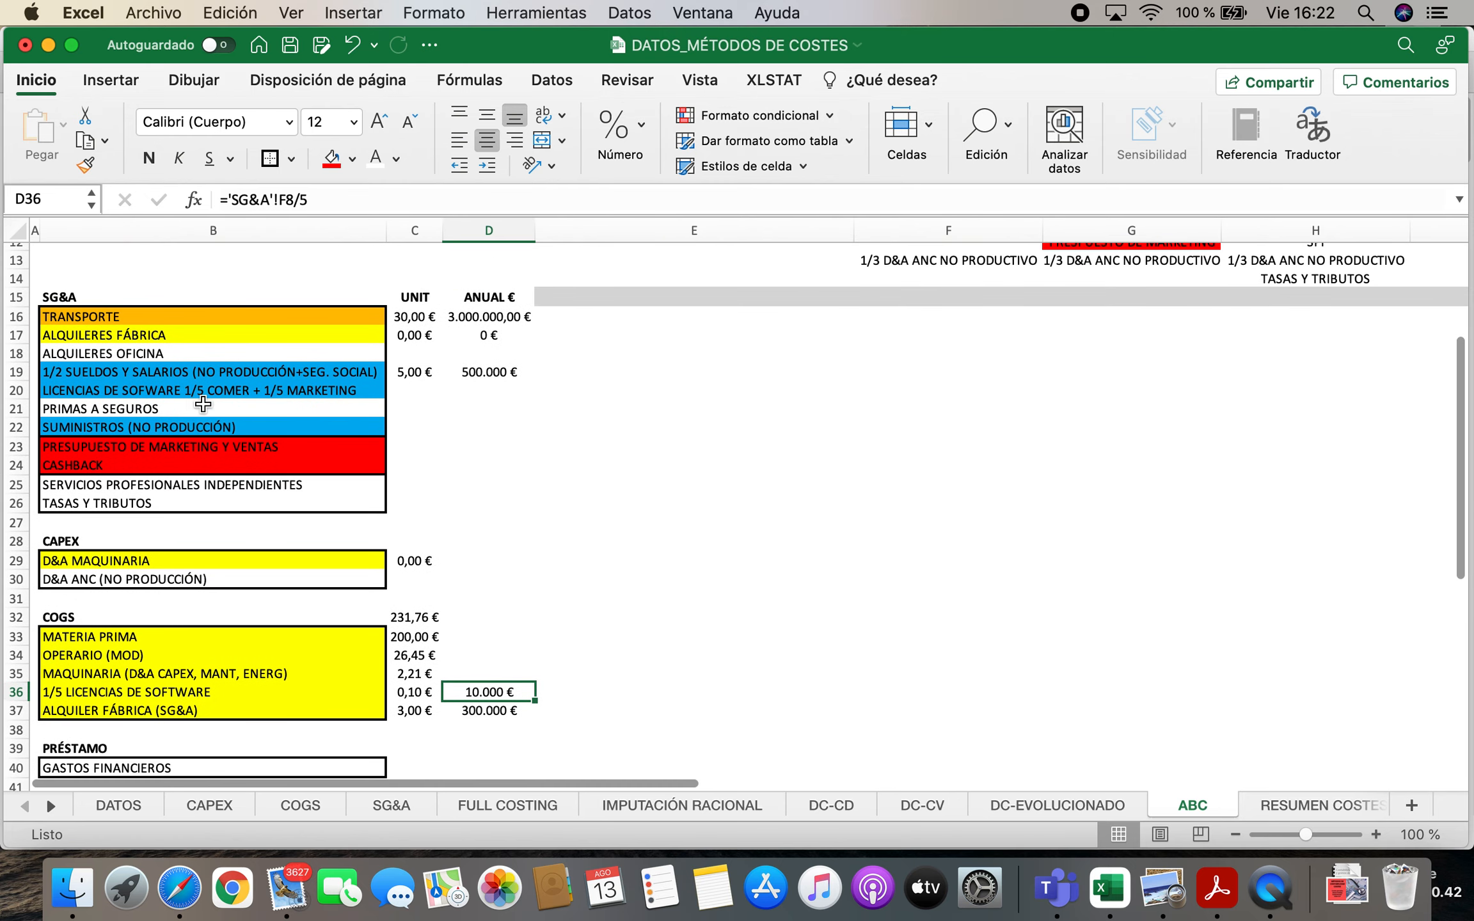
double_click(375, 392)
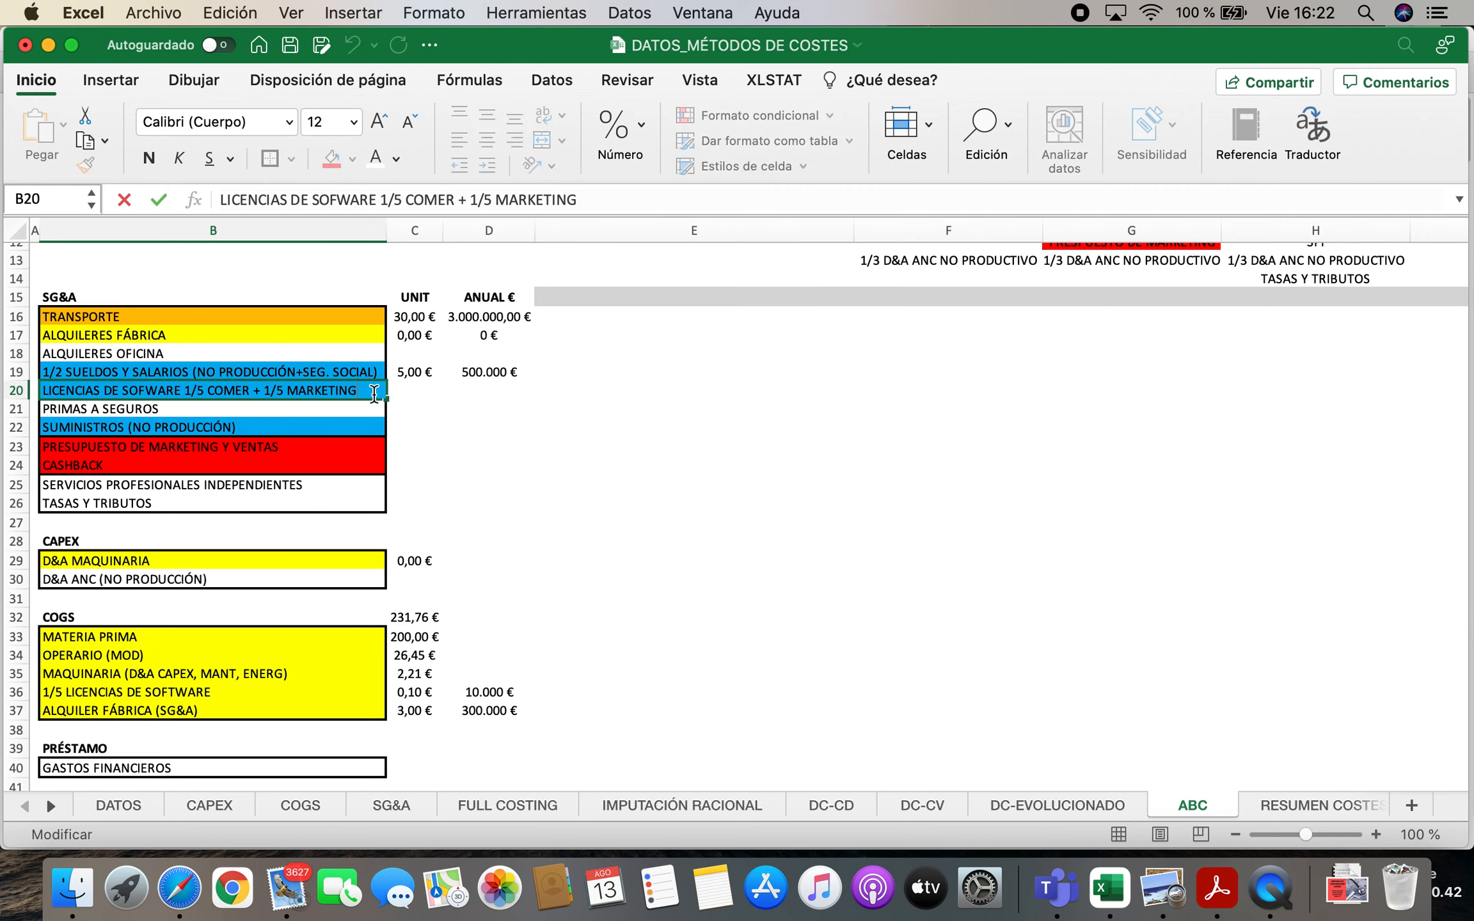
key("BackSpace")
key("BackSpace")
key("BackSpace")
key("BackSpace")
key("BackSpace")
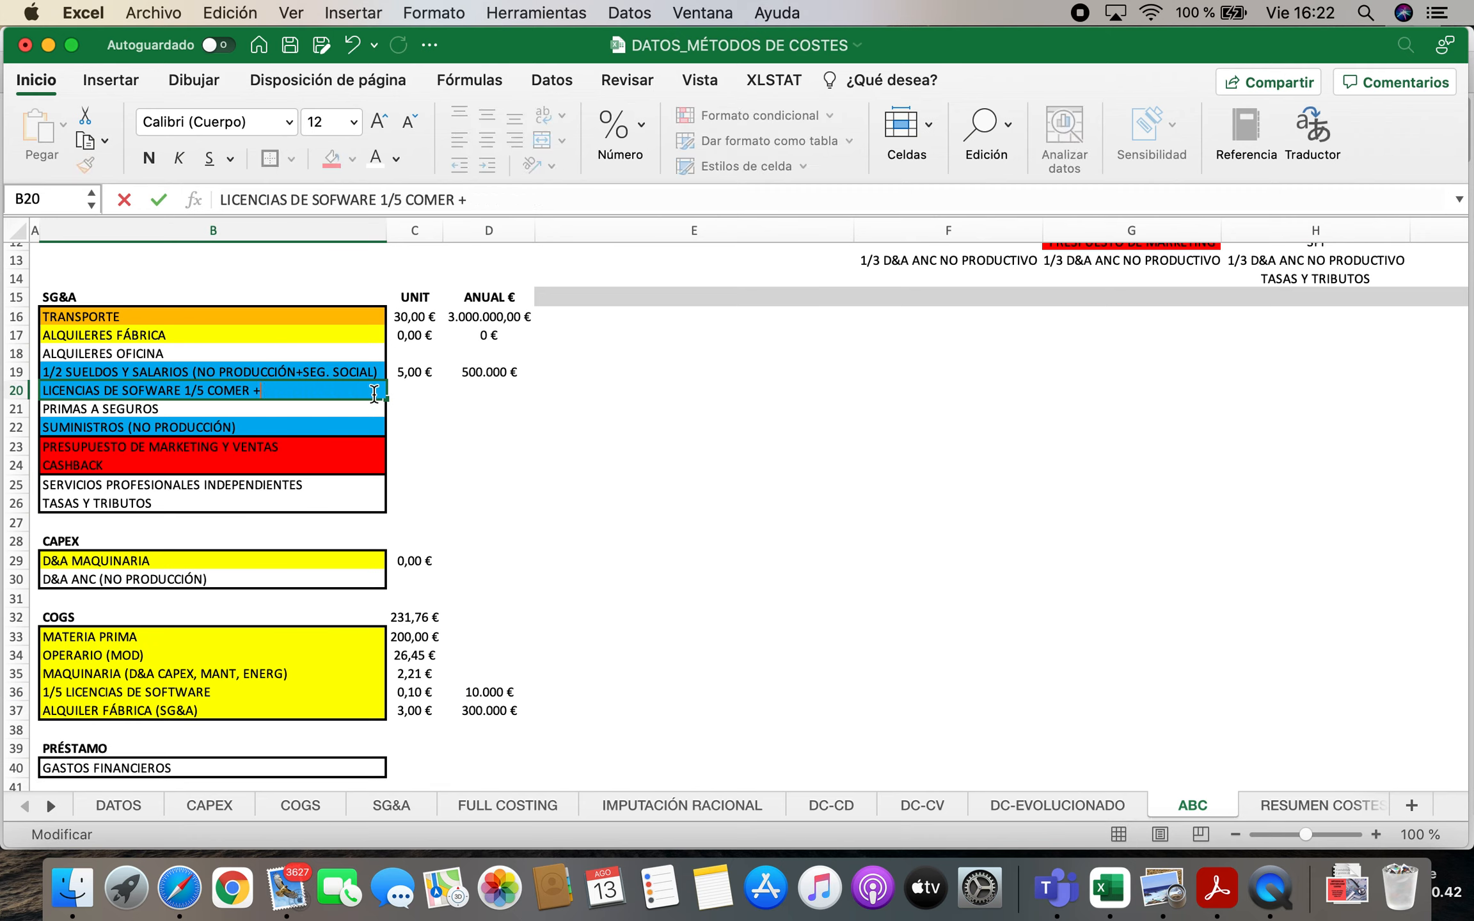
key("Return")
Copy the LICENCIAS DE SOFWARE 1/5 COMER label from B20 to B41 under PRÉSTAMO and fill it grey
left_click(272, 391)
key("super+c")
scroll(256, 448, "down", 5)
left_click(220, 621)
key("super+v")
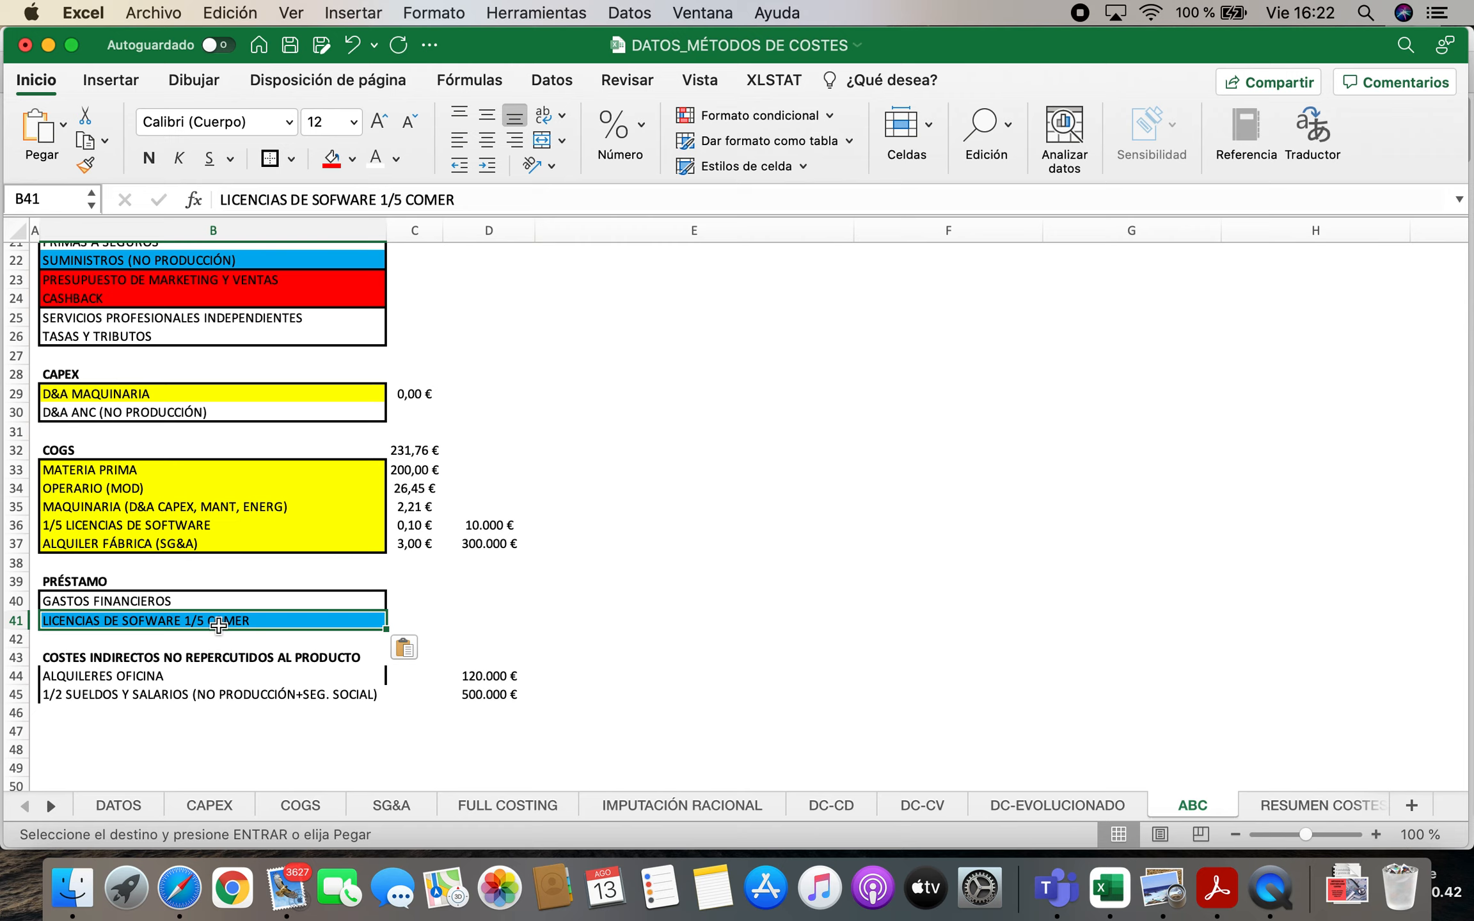
left_click(355, 158)
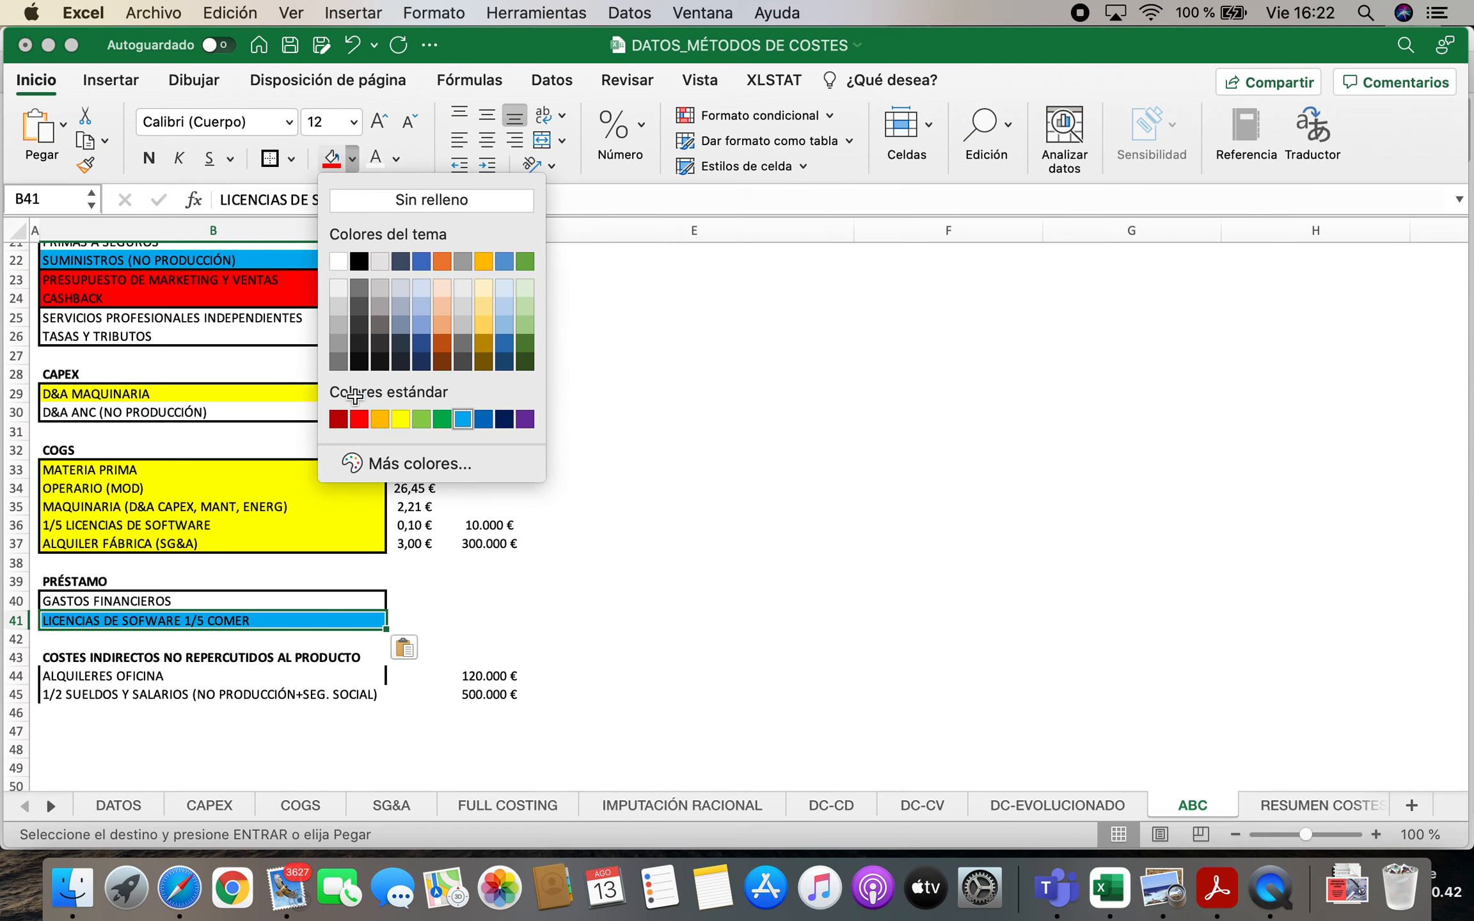
left_click(341, 320)
scroll(445, 561, "up", 5)
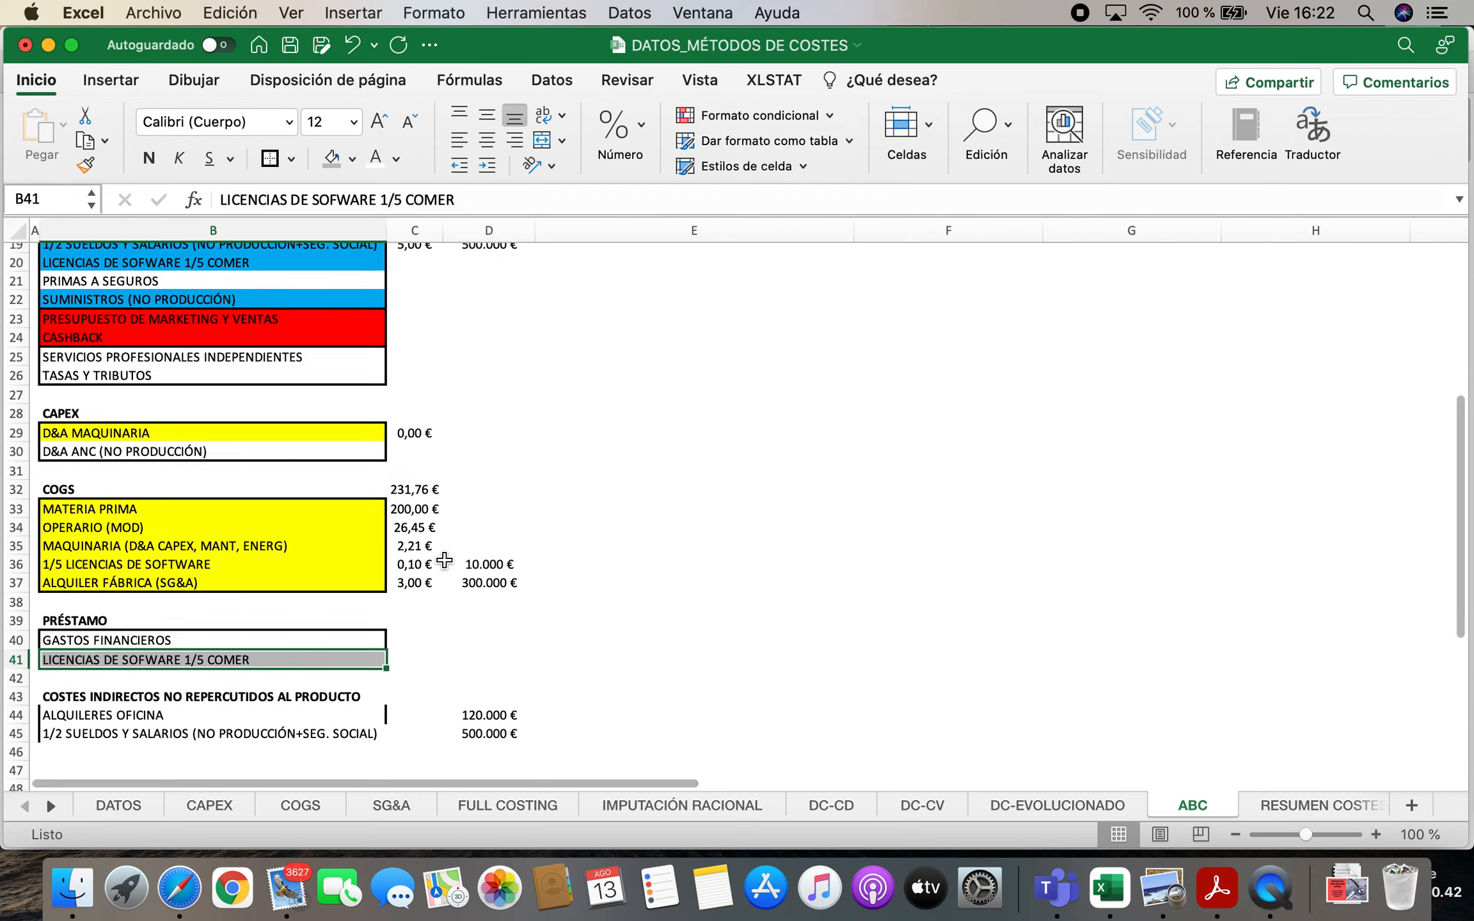
scroll(275, 576, "down", 8)
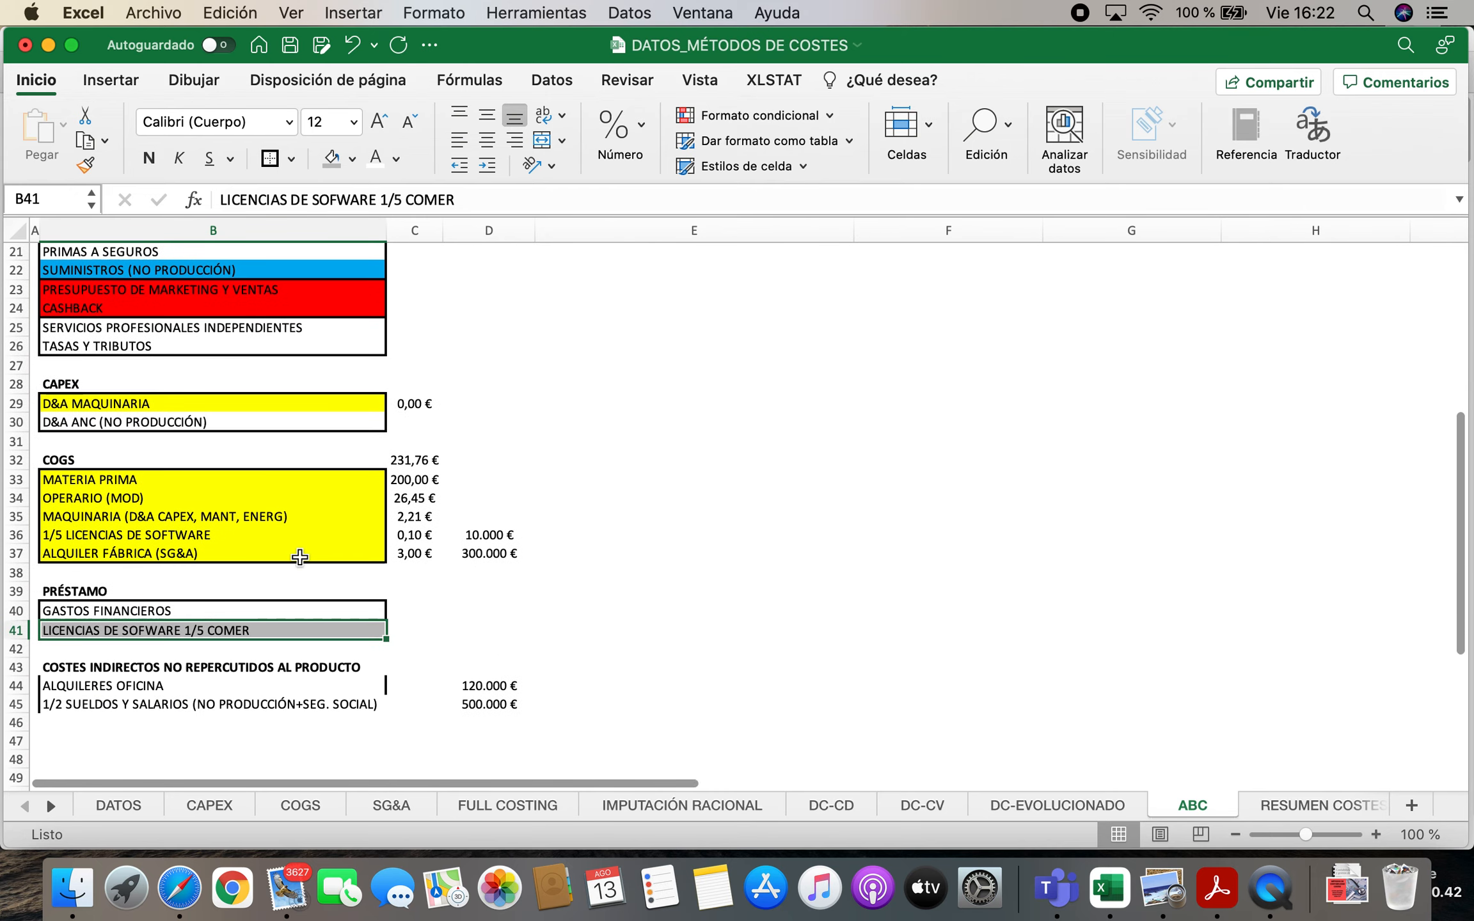
Link the annual software licence cost in D20 to the COGS licence amount in D36
left_click(533, 551)
scroll(533, 555, "up", 5)
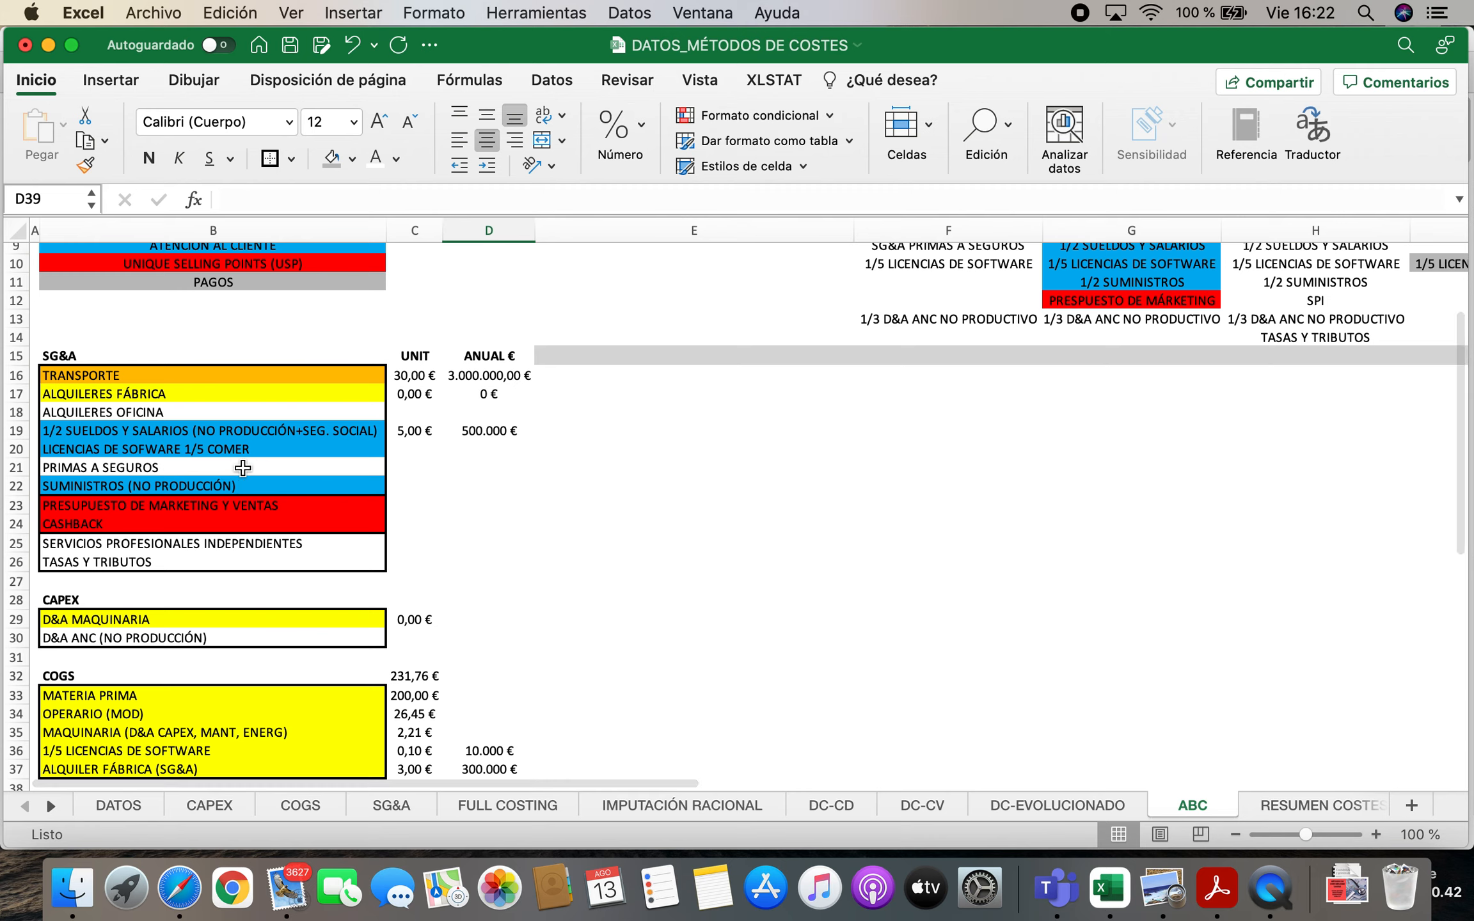
double_click(264, 452)
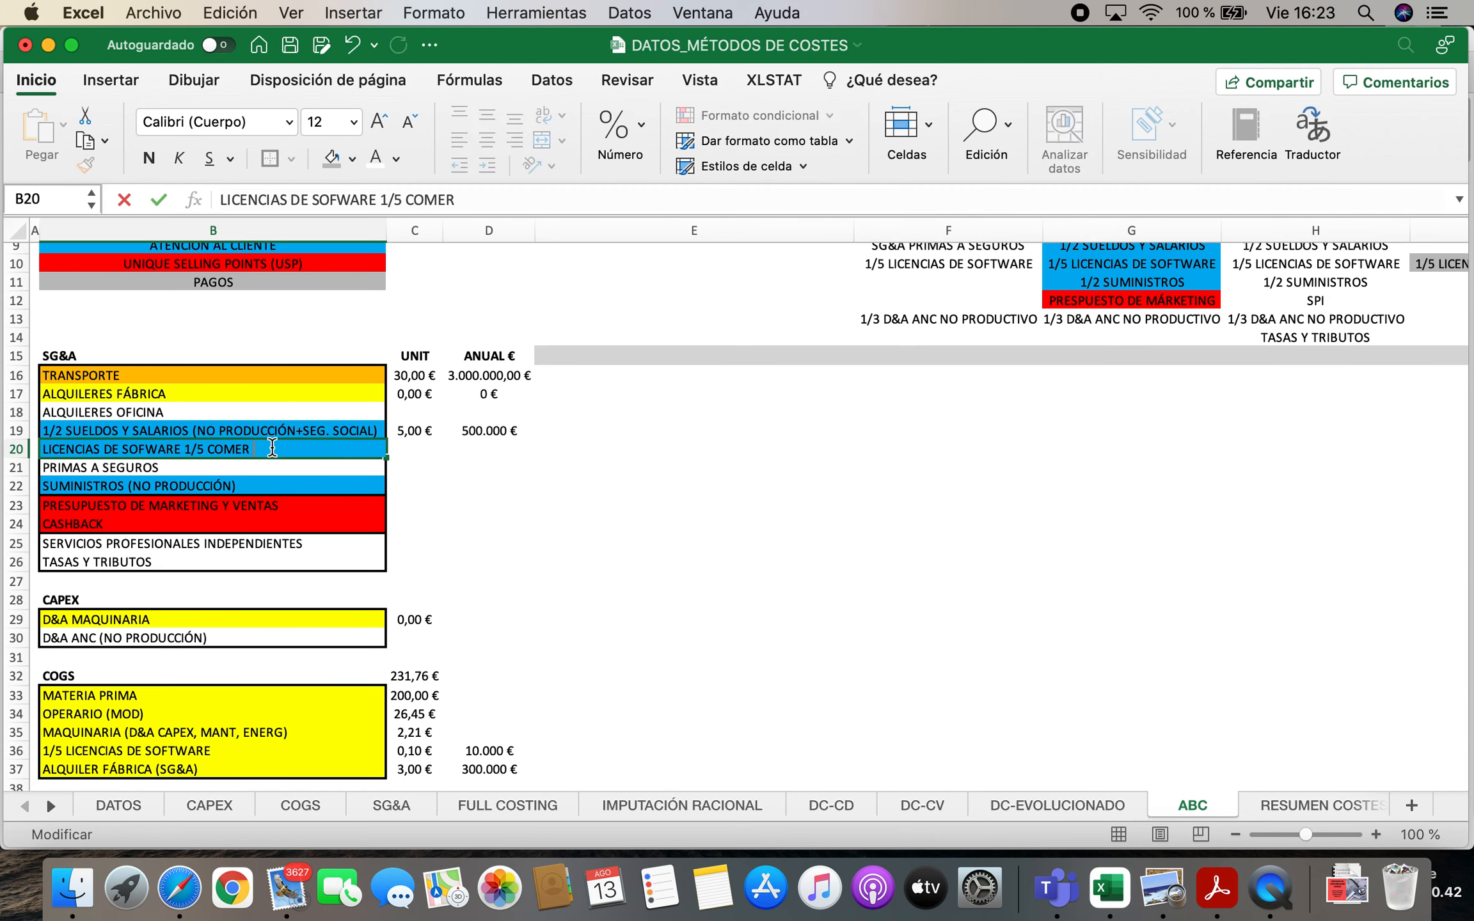
key("Return")
key("Up")
key("Right")
key("Right")
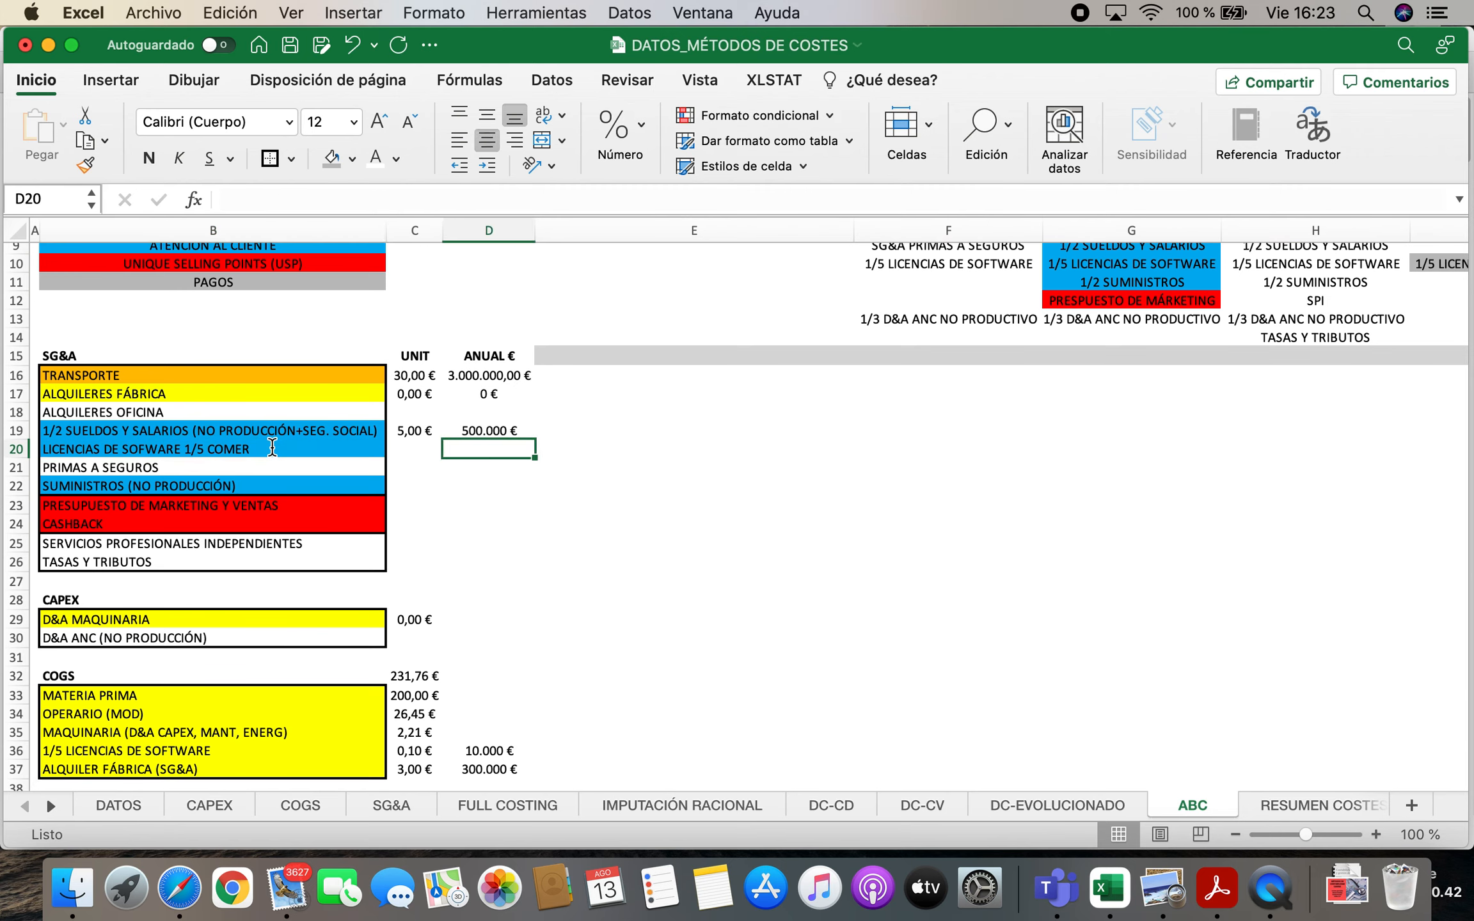
type("=")
scroll(479, 580, "down", 5)
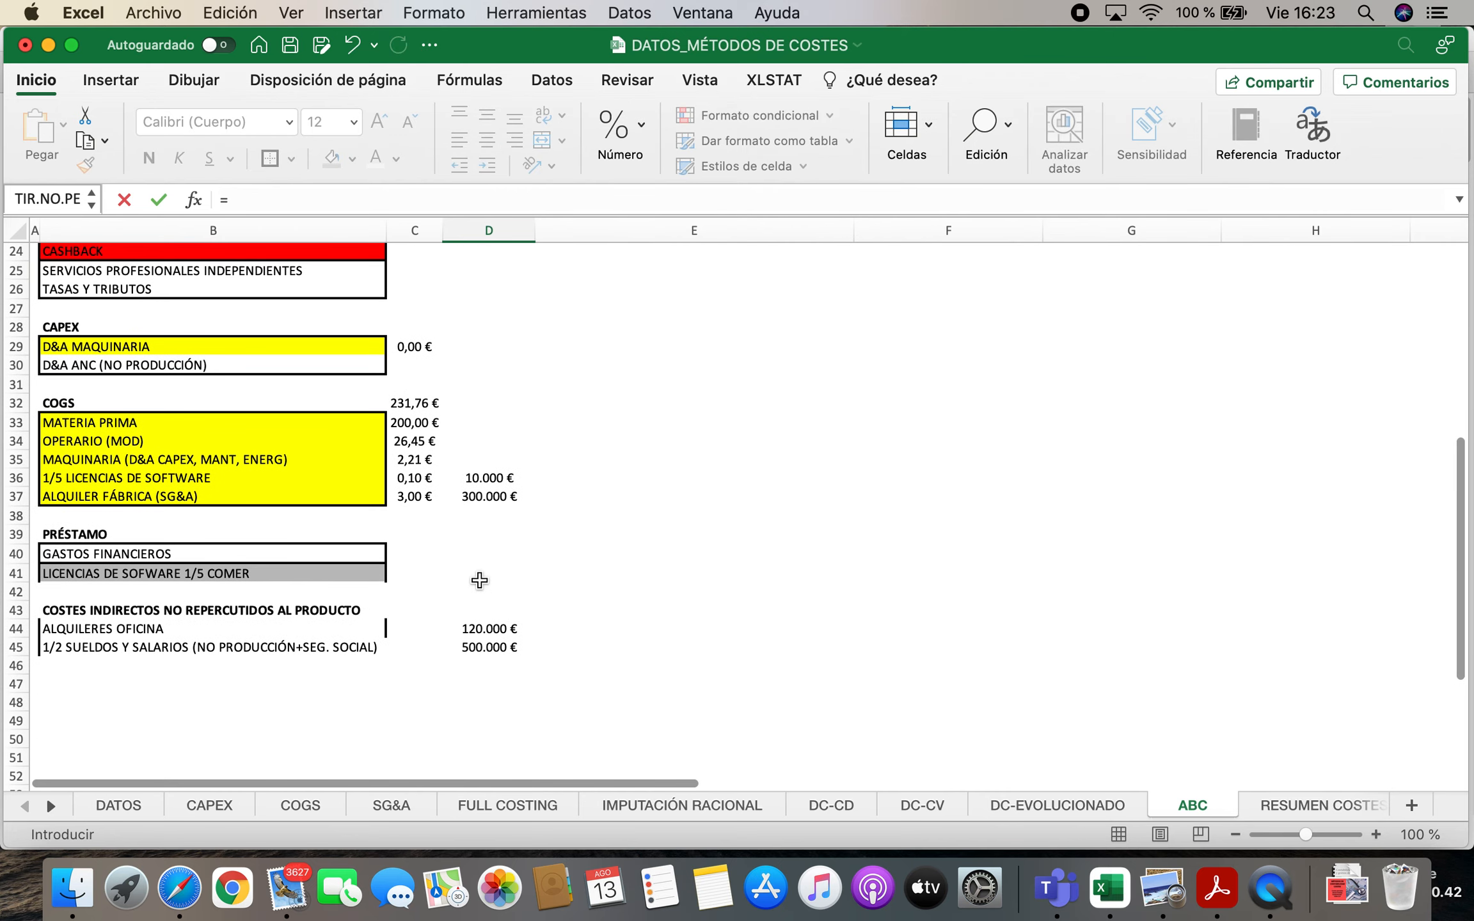
left_click(506, 478)
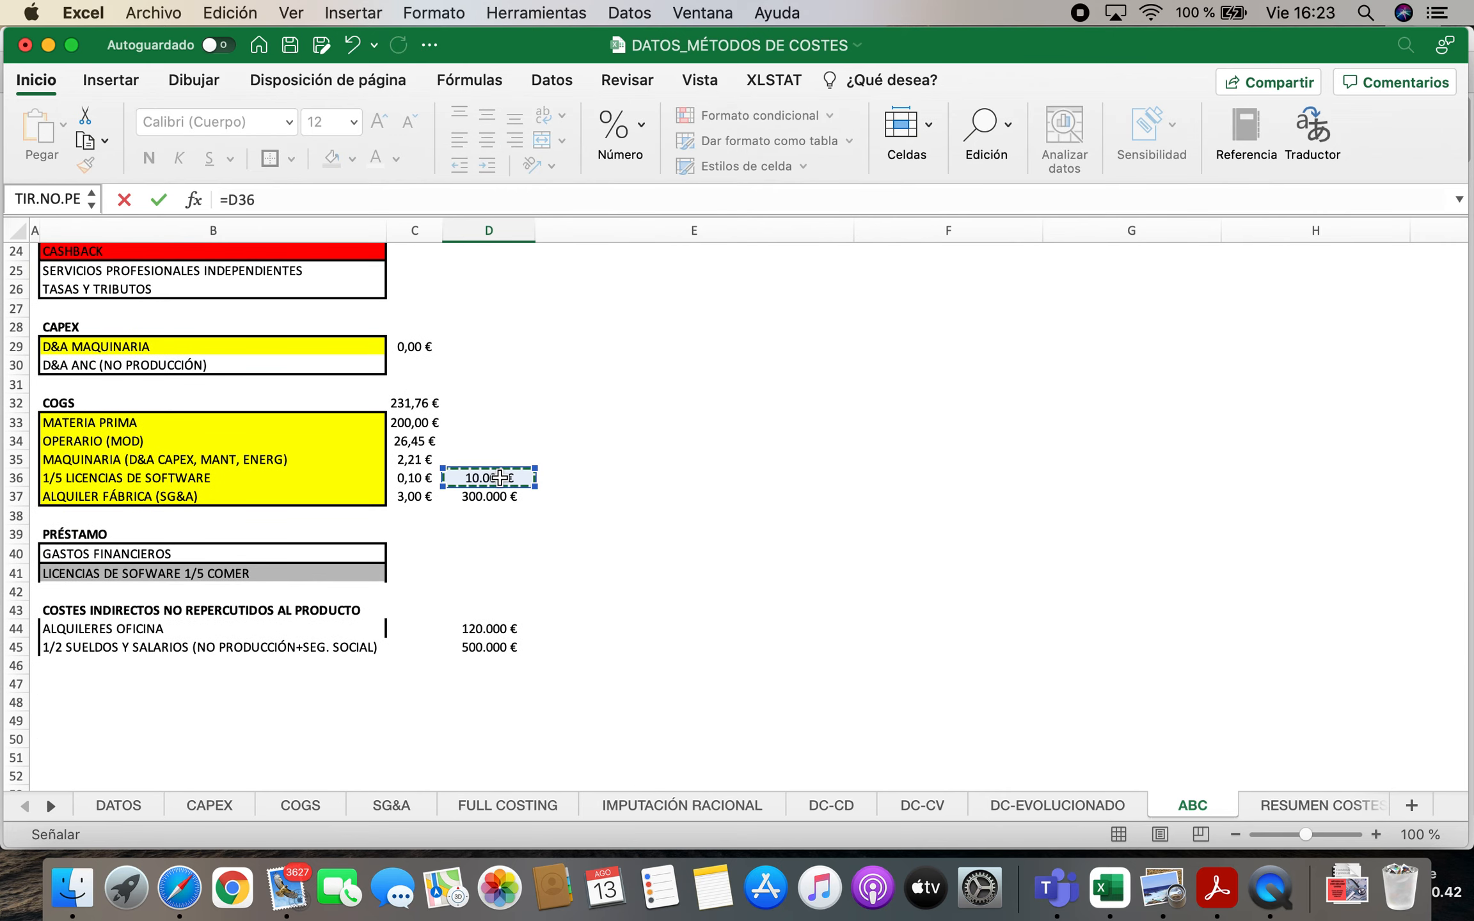
key("Return")
Link the unit software licence cost in C20 to the COGS unit cost in C36
key("Up")
key("Left")
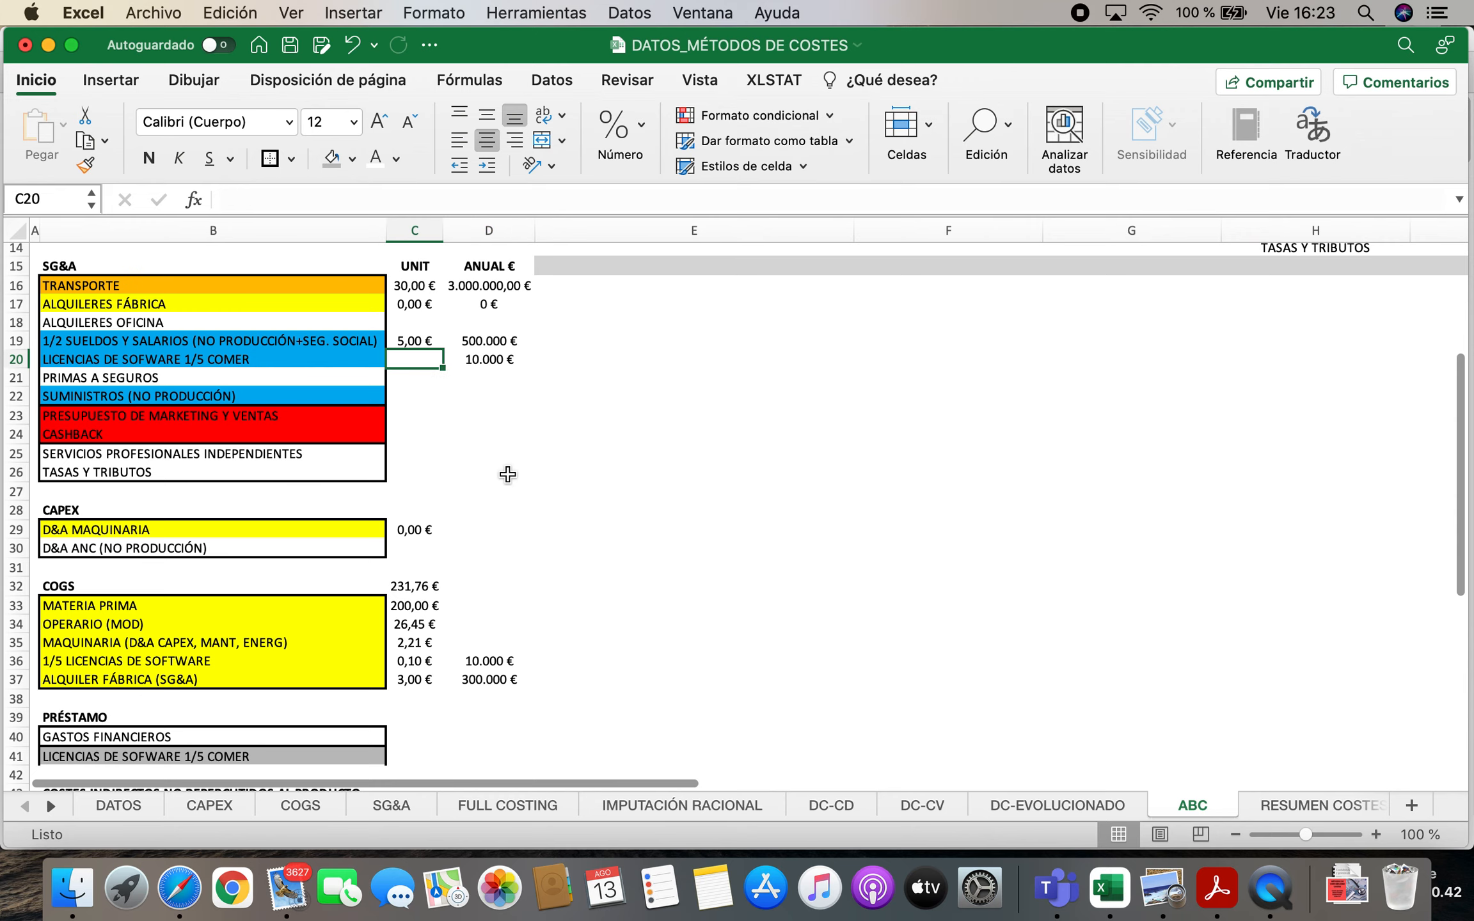
type("=")
scroll(510, 474, "down", 5)
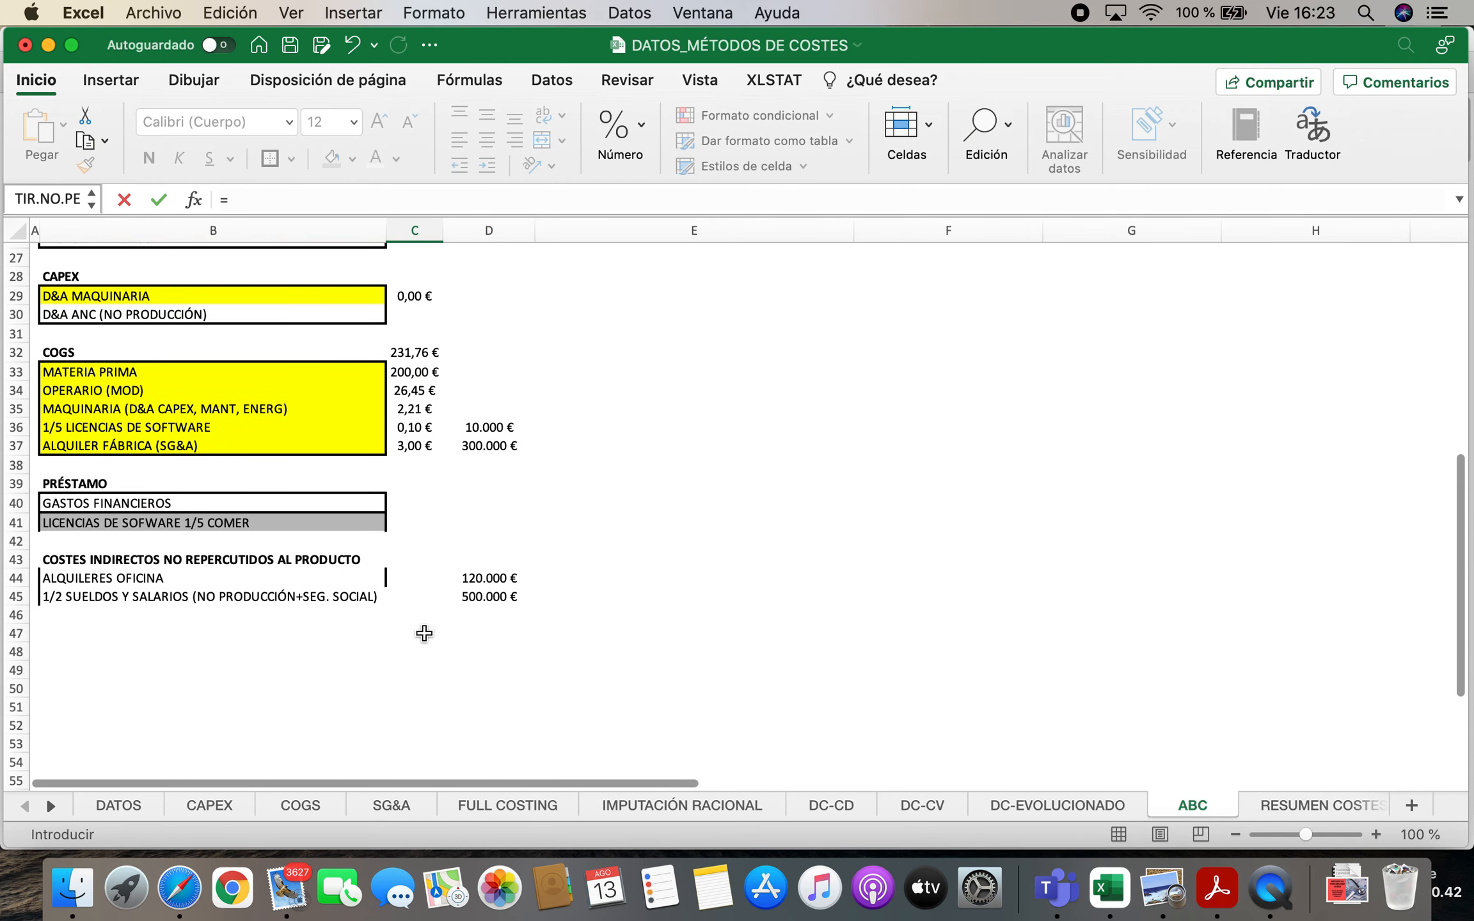
left_click(419, 427)
key("Return")
scroll(435, 425, "up", 7)
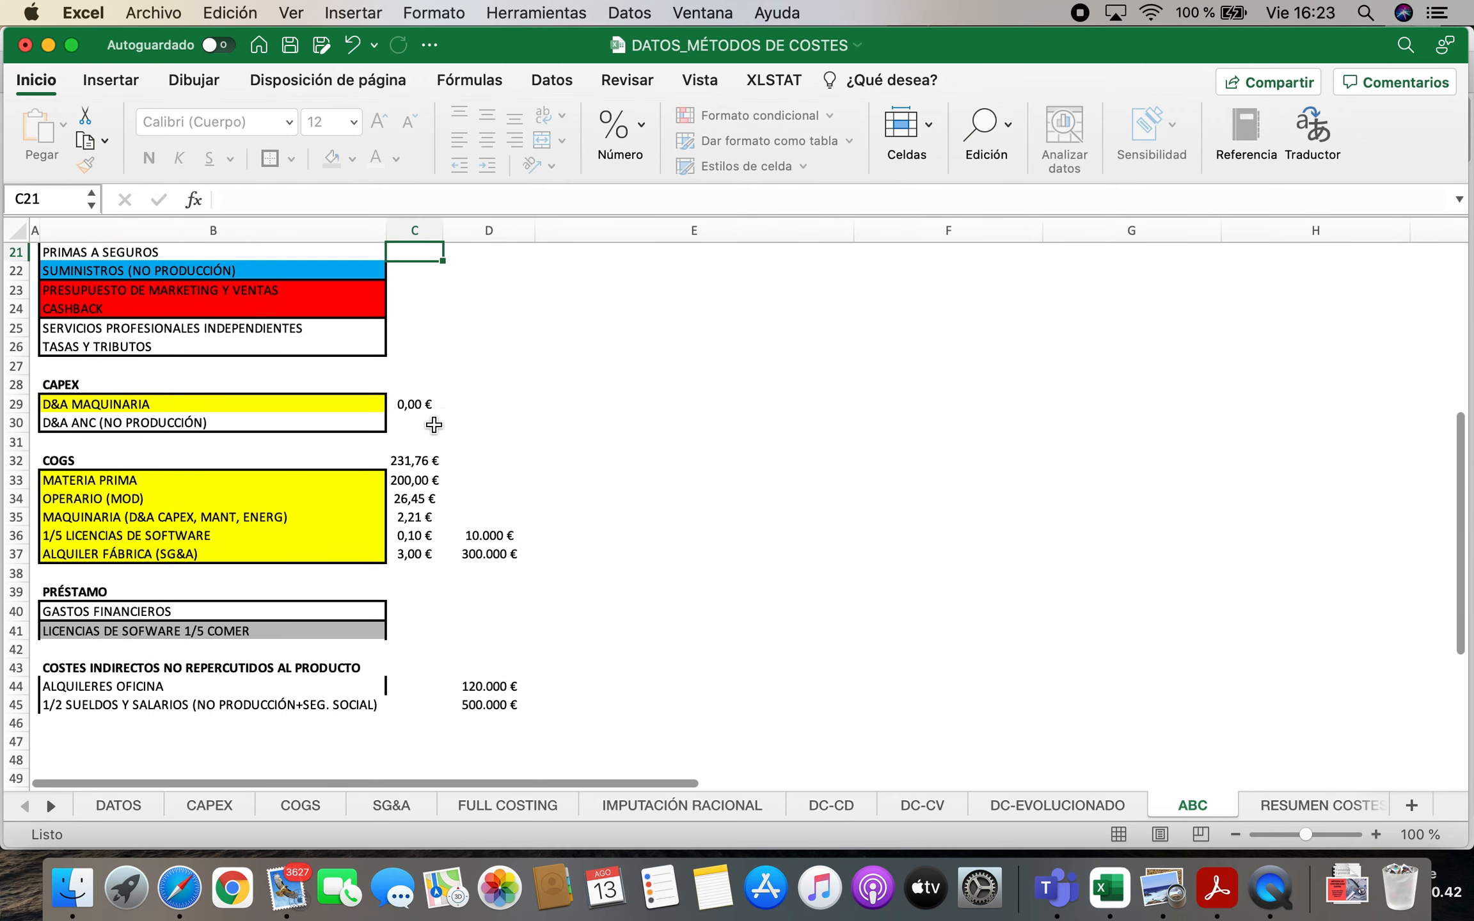
Link the annual licence cost in D41 of the PRÉSTAMO block to D20
scroll(449, 420, "up", 2)
scroll(449, 420, "right", 5)
left_click(1434, 359)
key("Left")
key("Left")
key("Left")
key("Left")
key("Left")
key("Left")
key("Left")
key("Left")
key("Left")
key("Left")
key("Left")
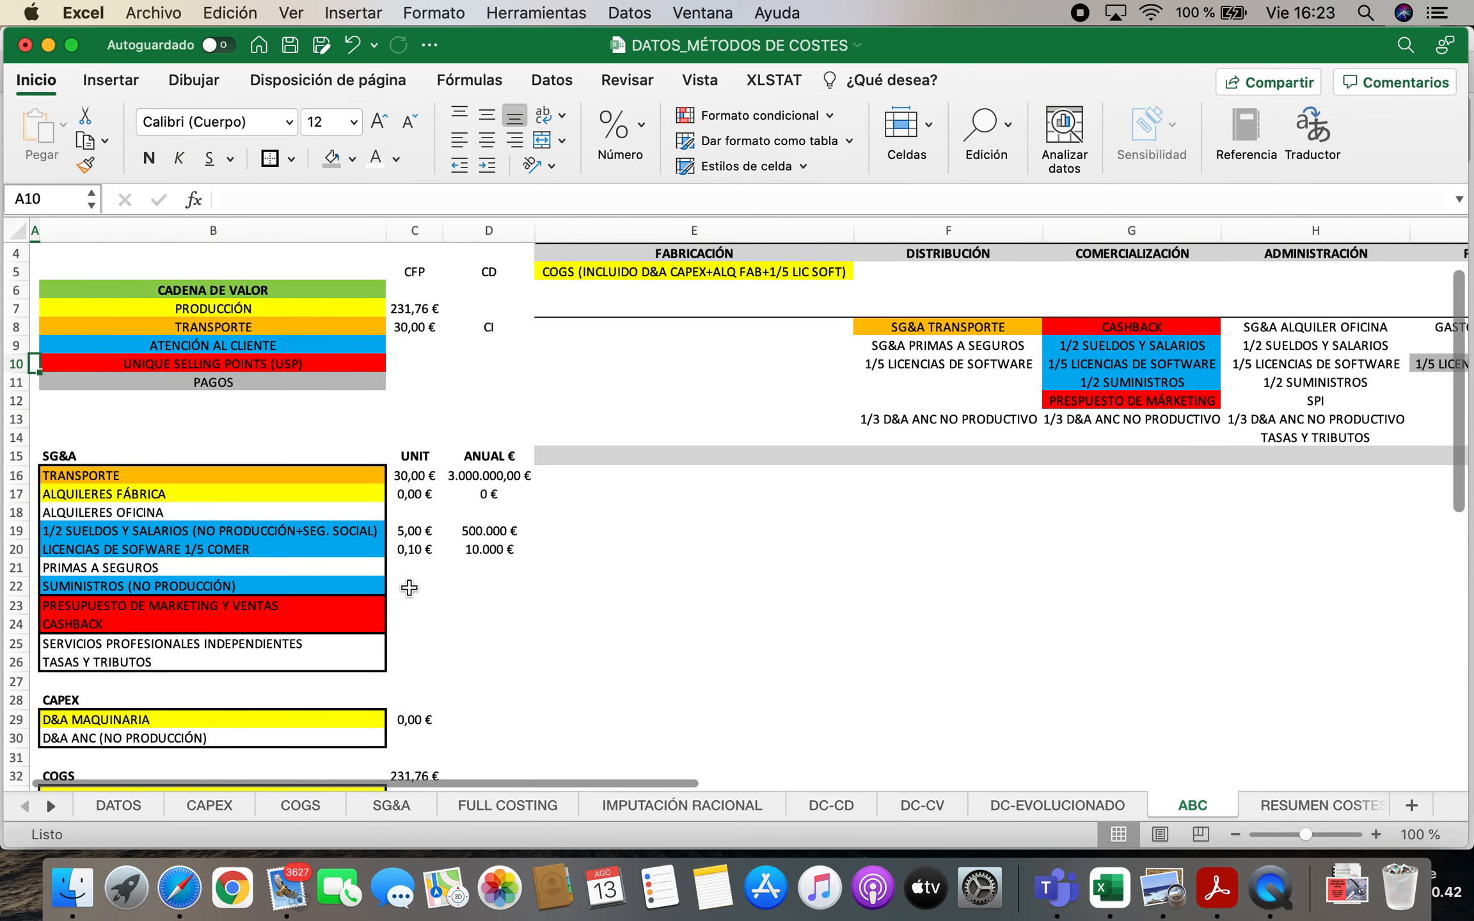
scroll(409, 587, "down", 5)
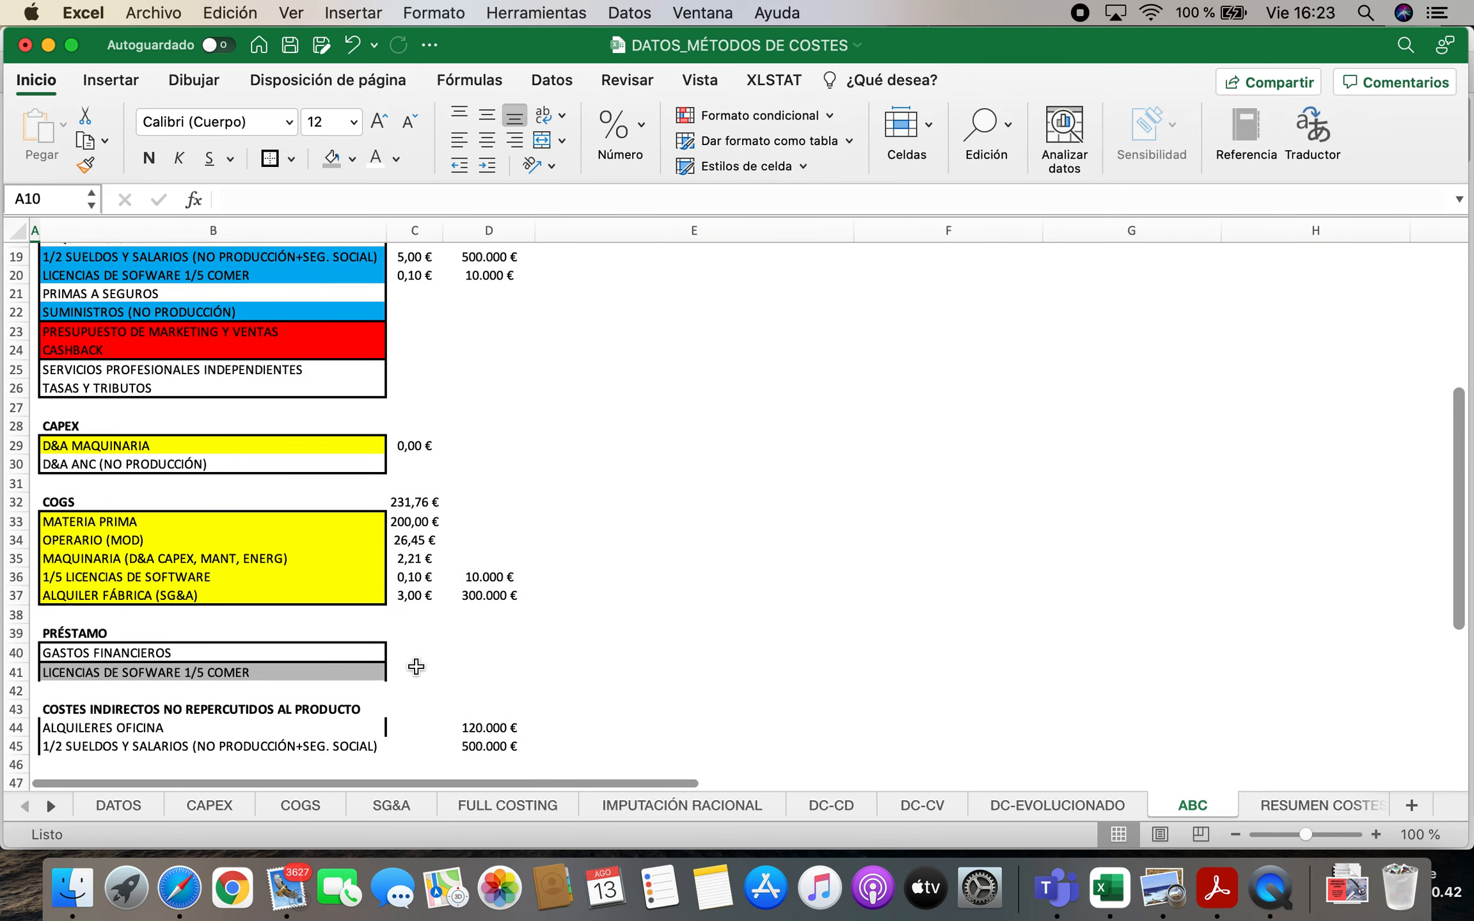
left_click(505, 671)
type("=")
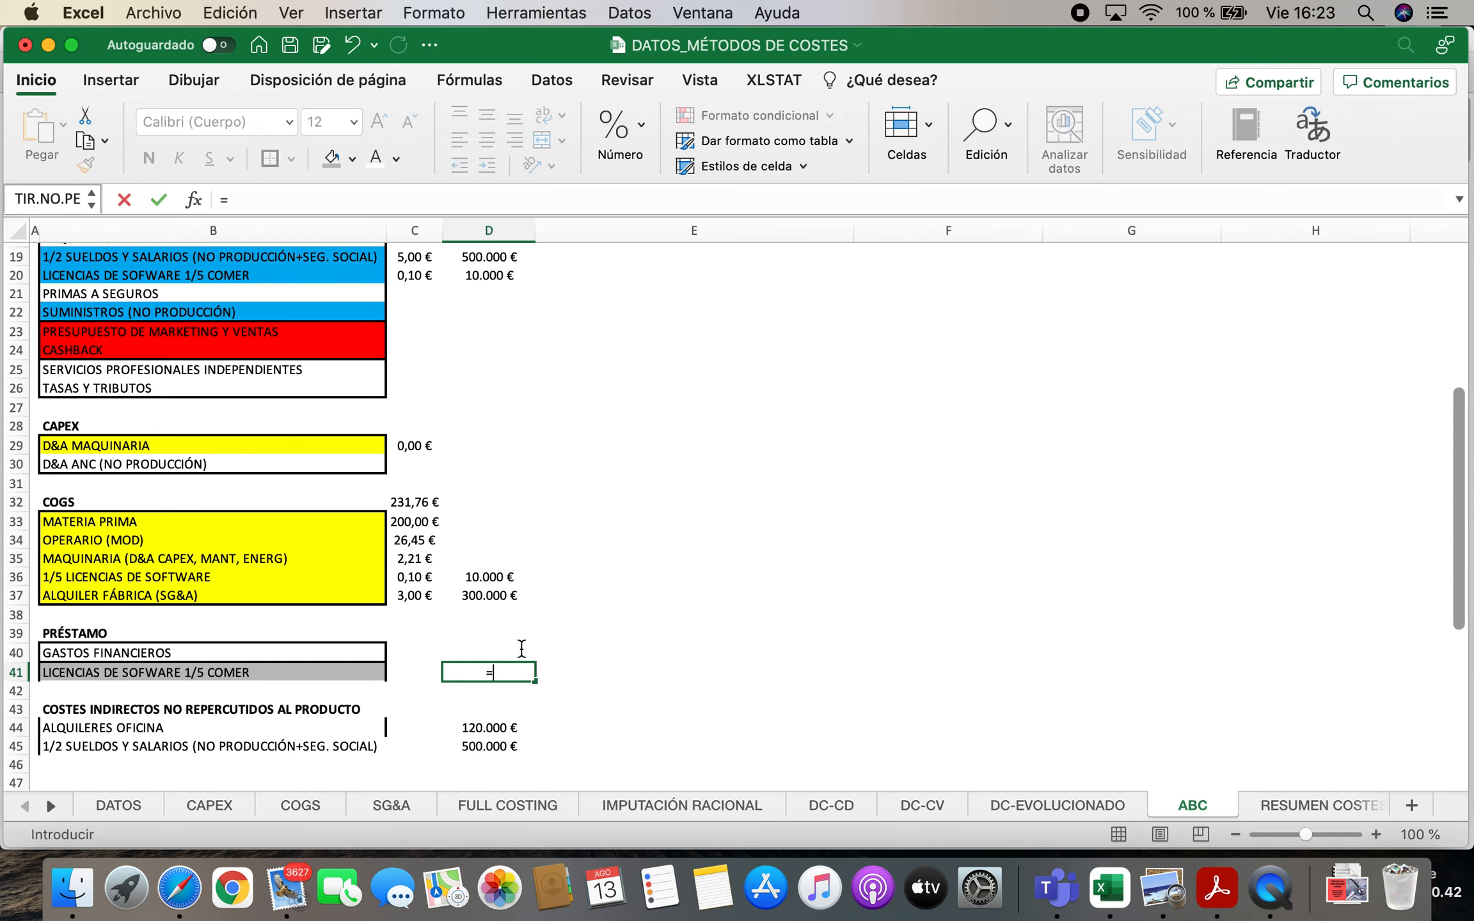
left_click(487, 275)
key("Return")
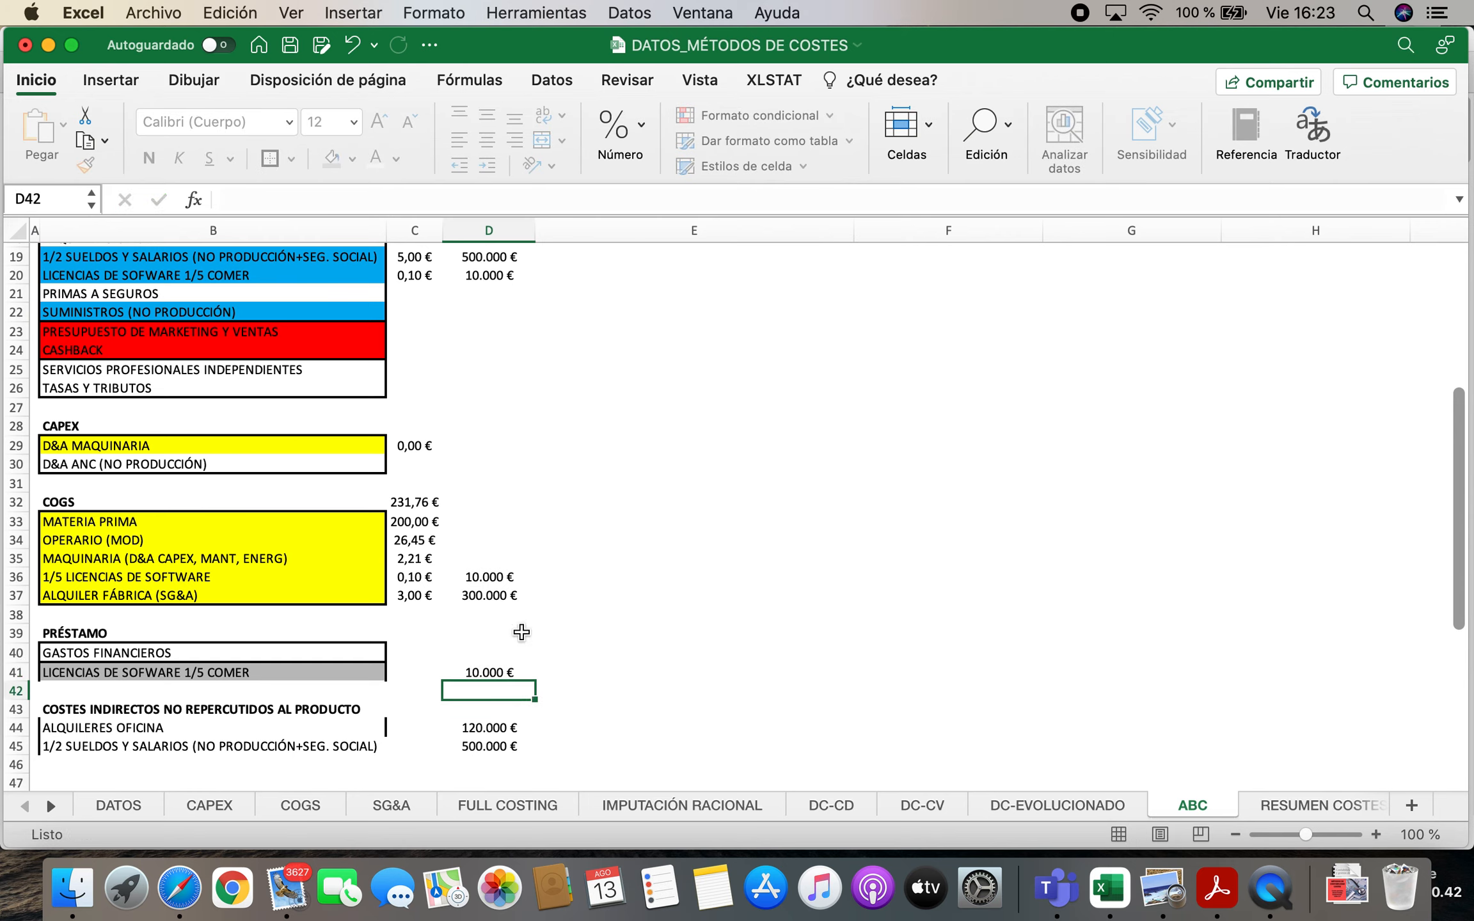
Extend the D41 link formula to the unit cost in C41 and show it as currency with two decimals
left_click(494, 673)
left_click_drag(535, 685, 403, 675)
left_click(585, 613)
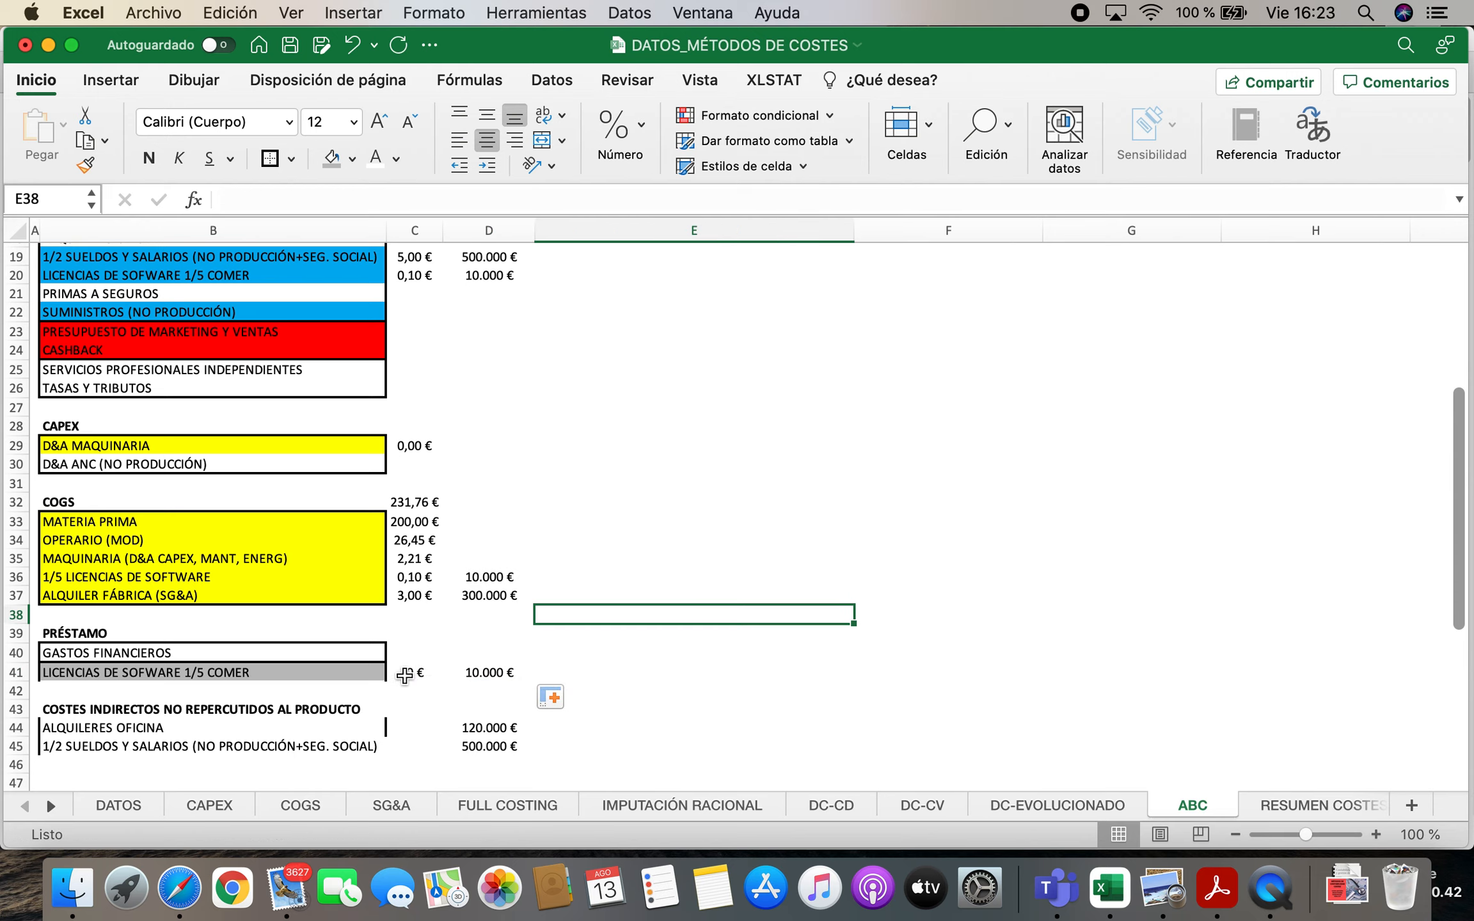
left_click(410, 670)
left_click(644, 125)
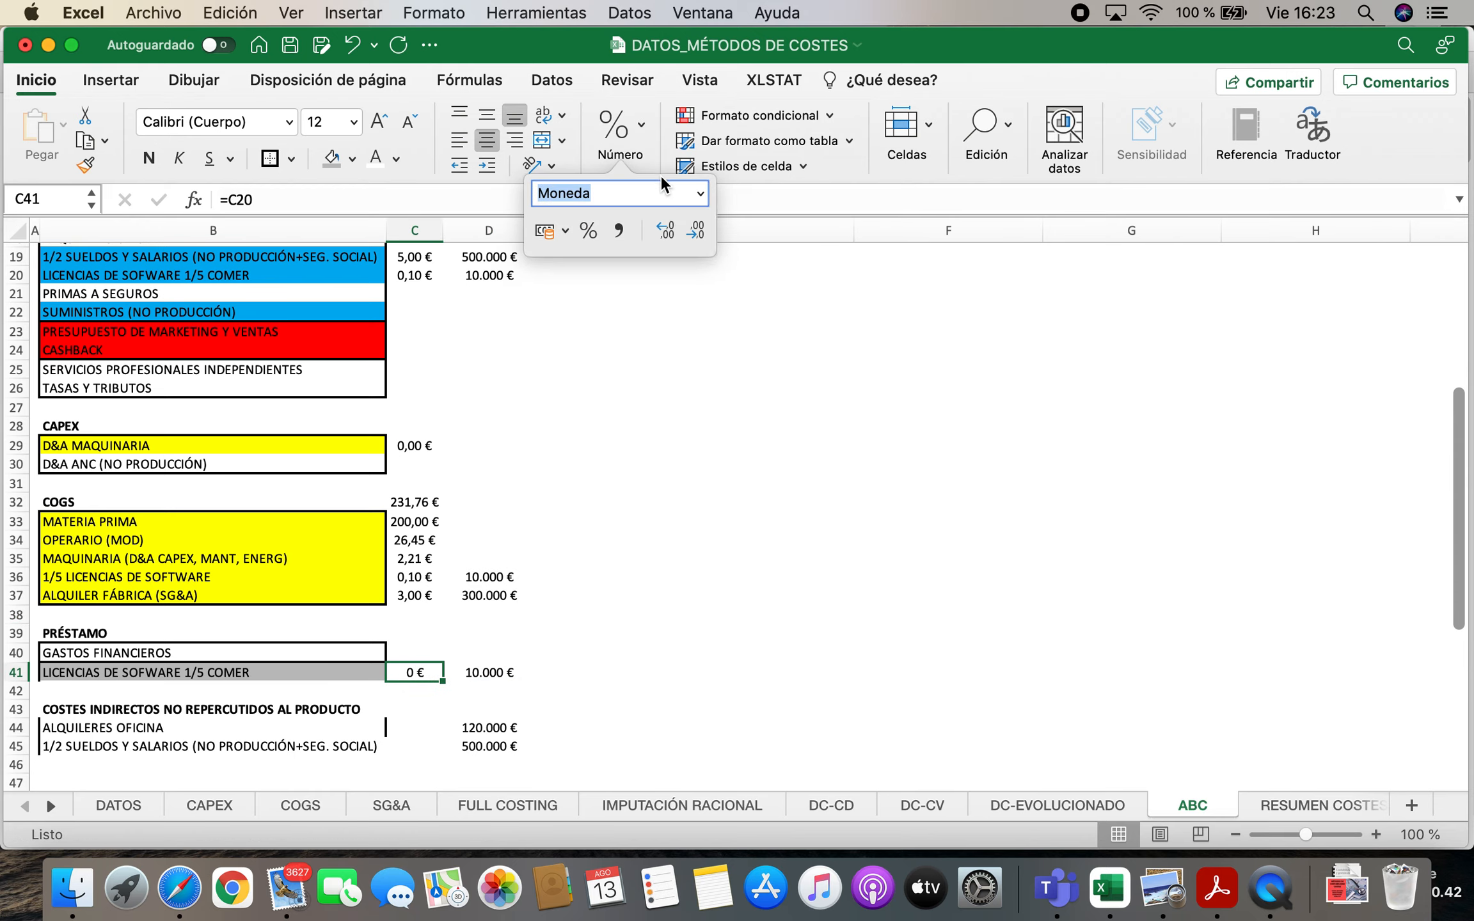
left_click(661, 627)
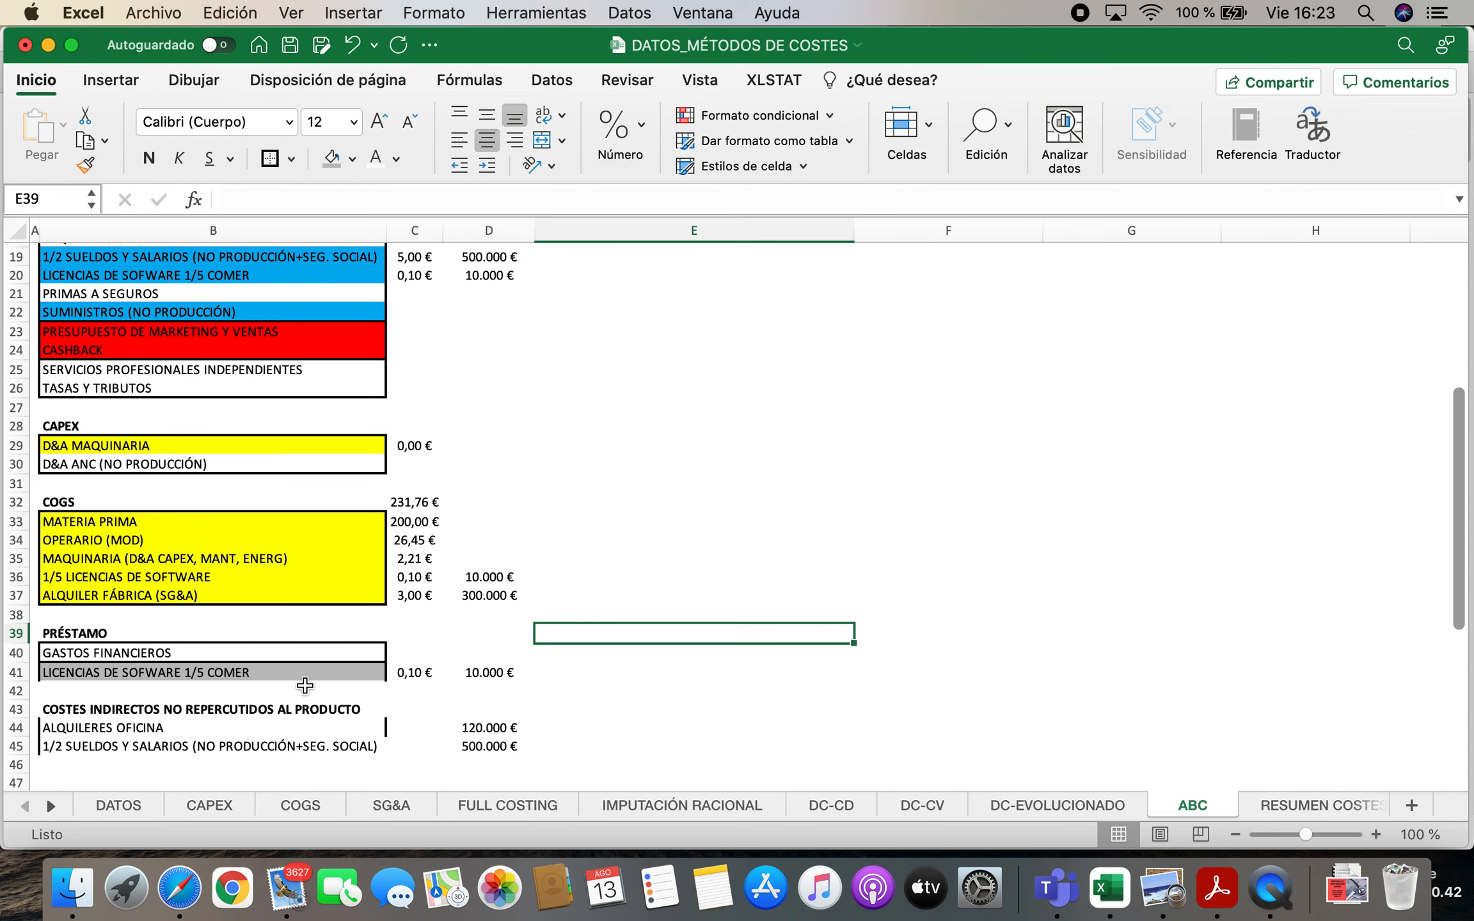
Remove the cell borders from the grey software licence label in B41
scroll(289, 643, "down", 1)
left_click(187, 665)
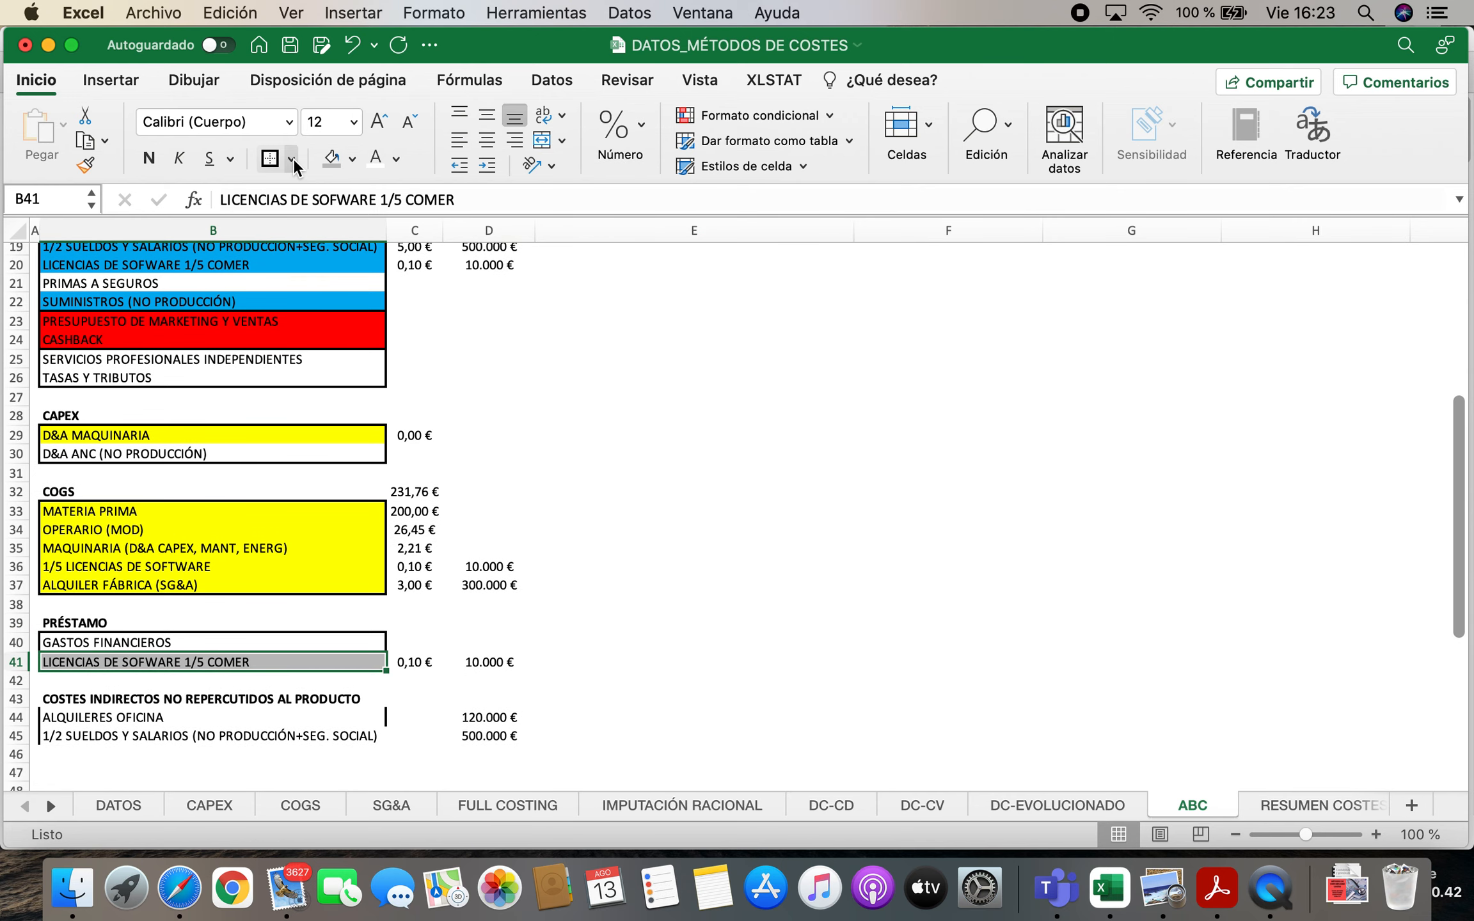
left_click(291, 159)
left_click(333, 347)
left_click(704, 534)
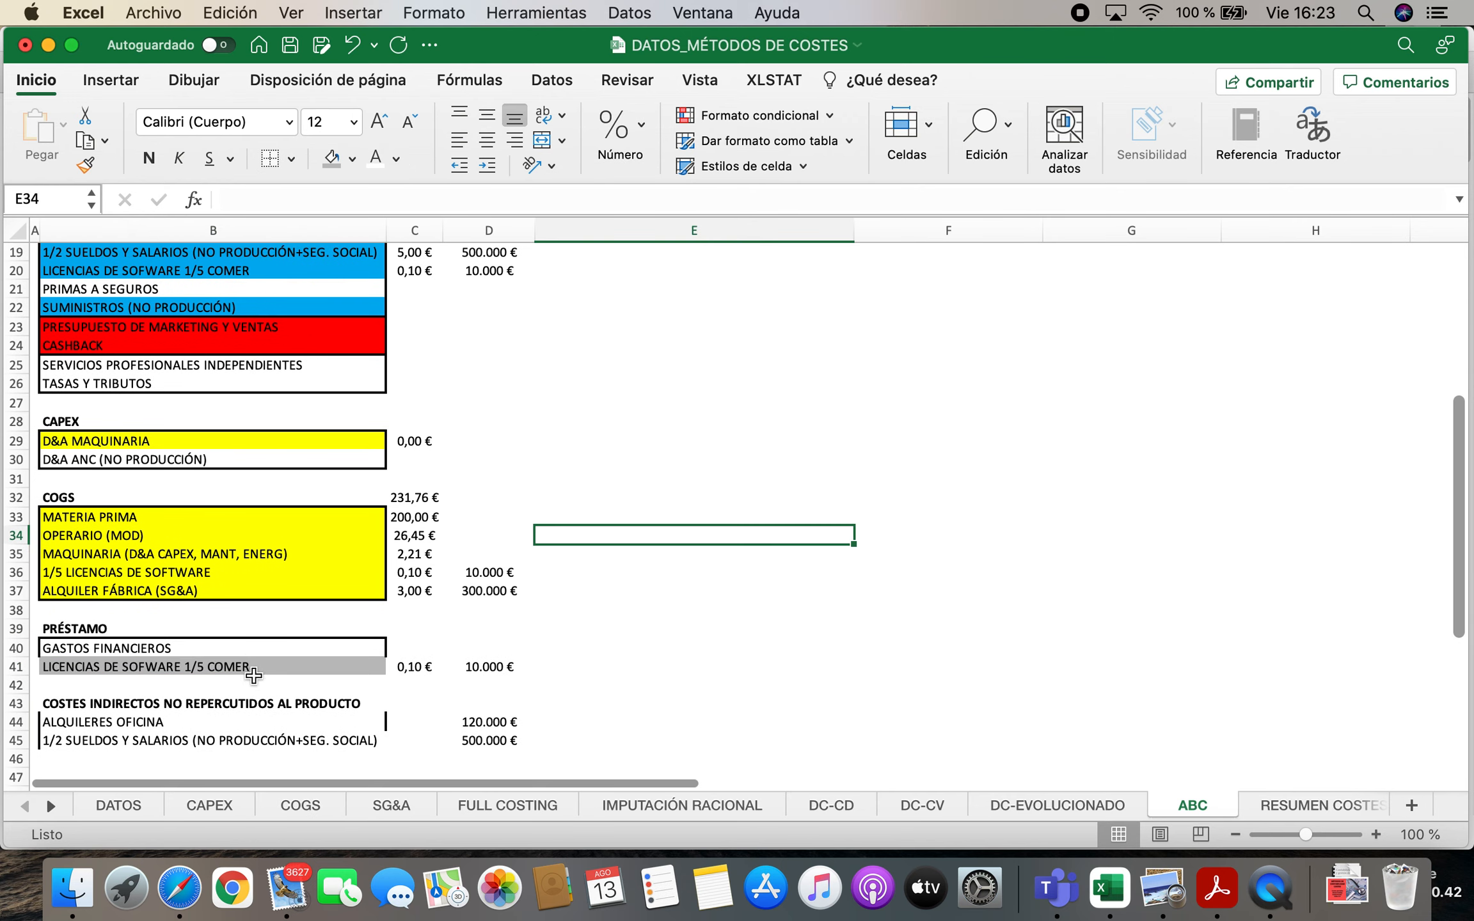
Put a thick outside border around the PRÉSTAMO items in B40:B41
left_click(170, 649)
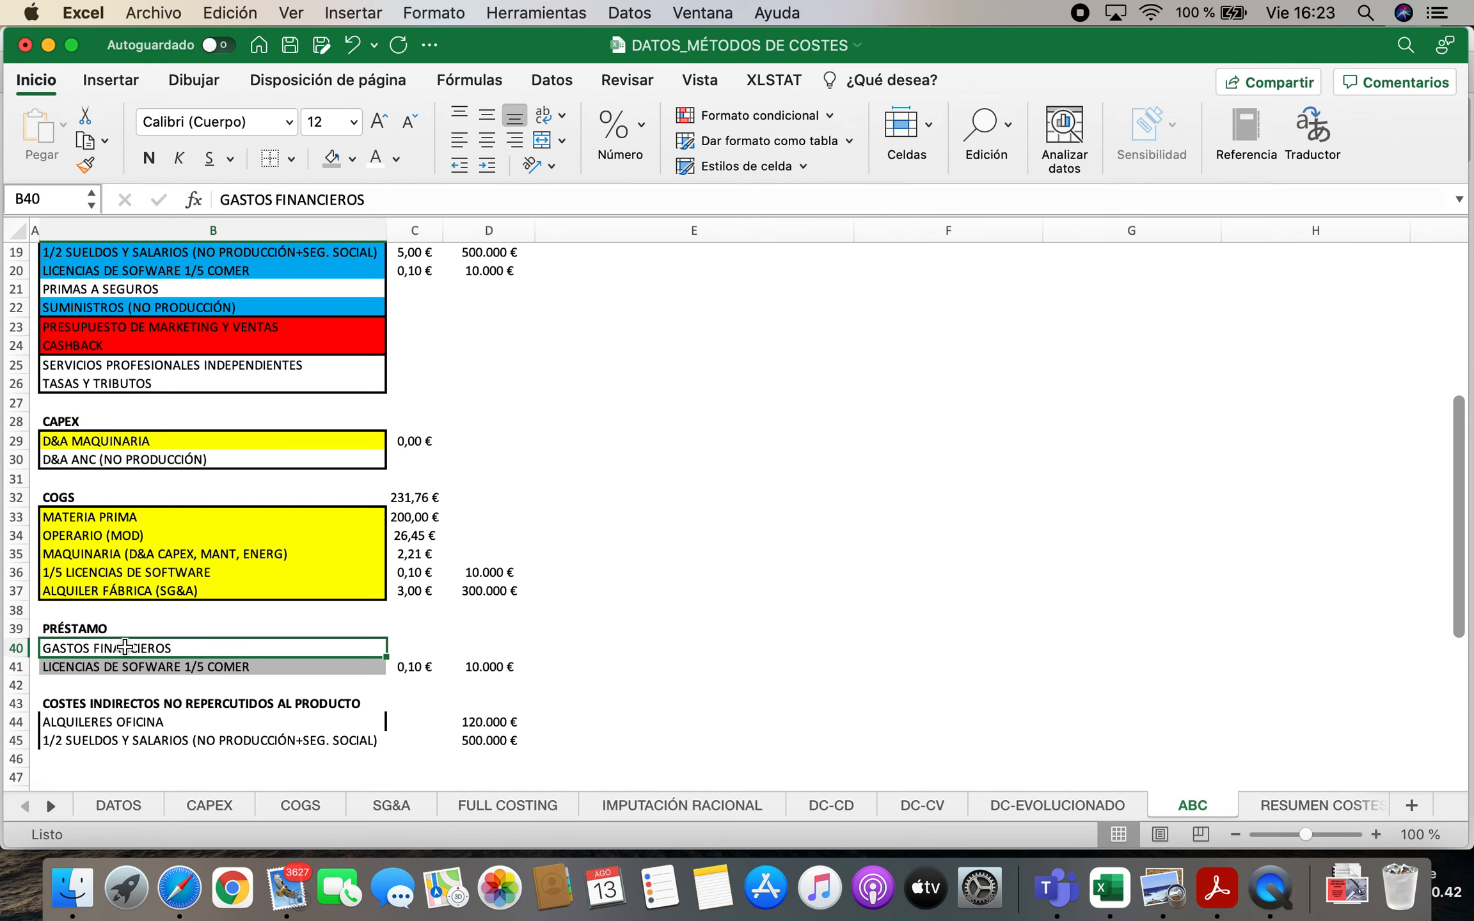
left_click(164, 626)
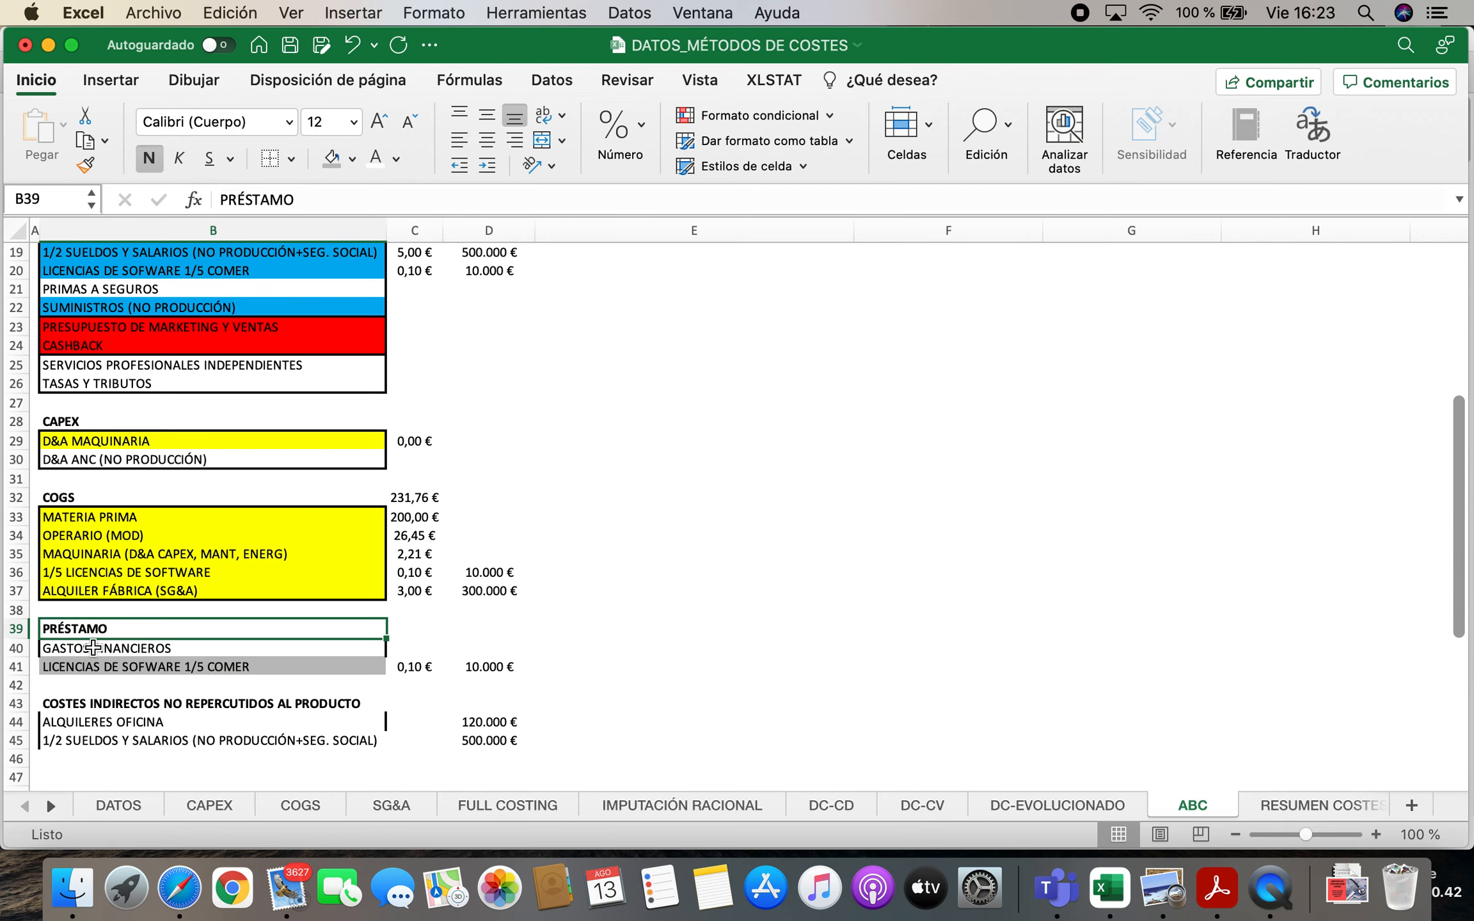
left_click_drag(61, 649, 61, 667)
left_click(291, 158)
left_click(328, 425)
scroll(1214, 508, "up", 8)
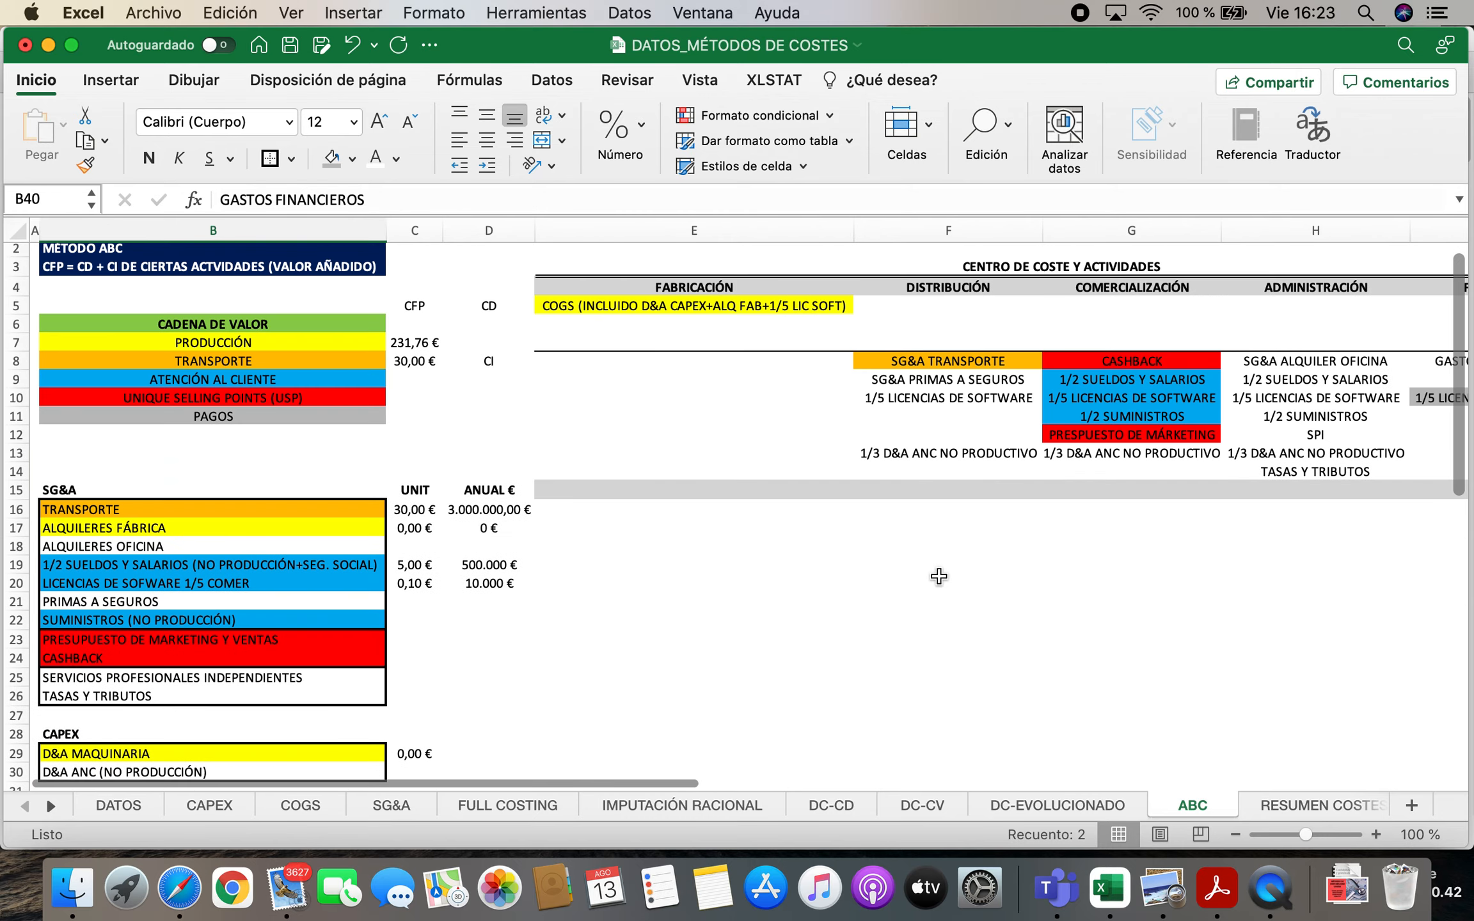
Examine the activities assigned to the FINANCIERO cost centre in the cost-centre table
left_click(1322, 443)
key("Right")
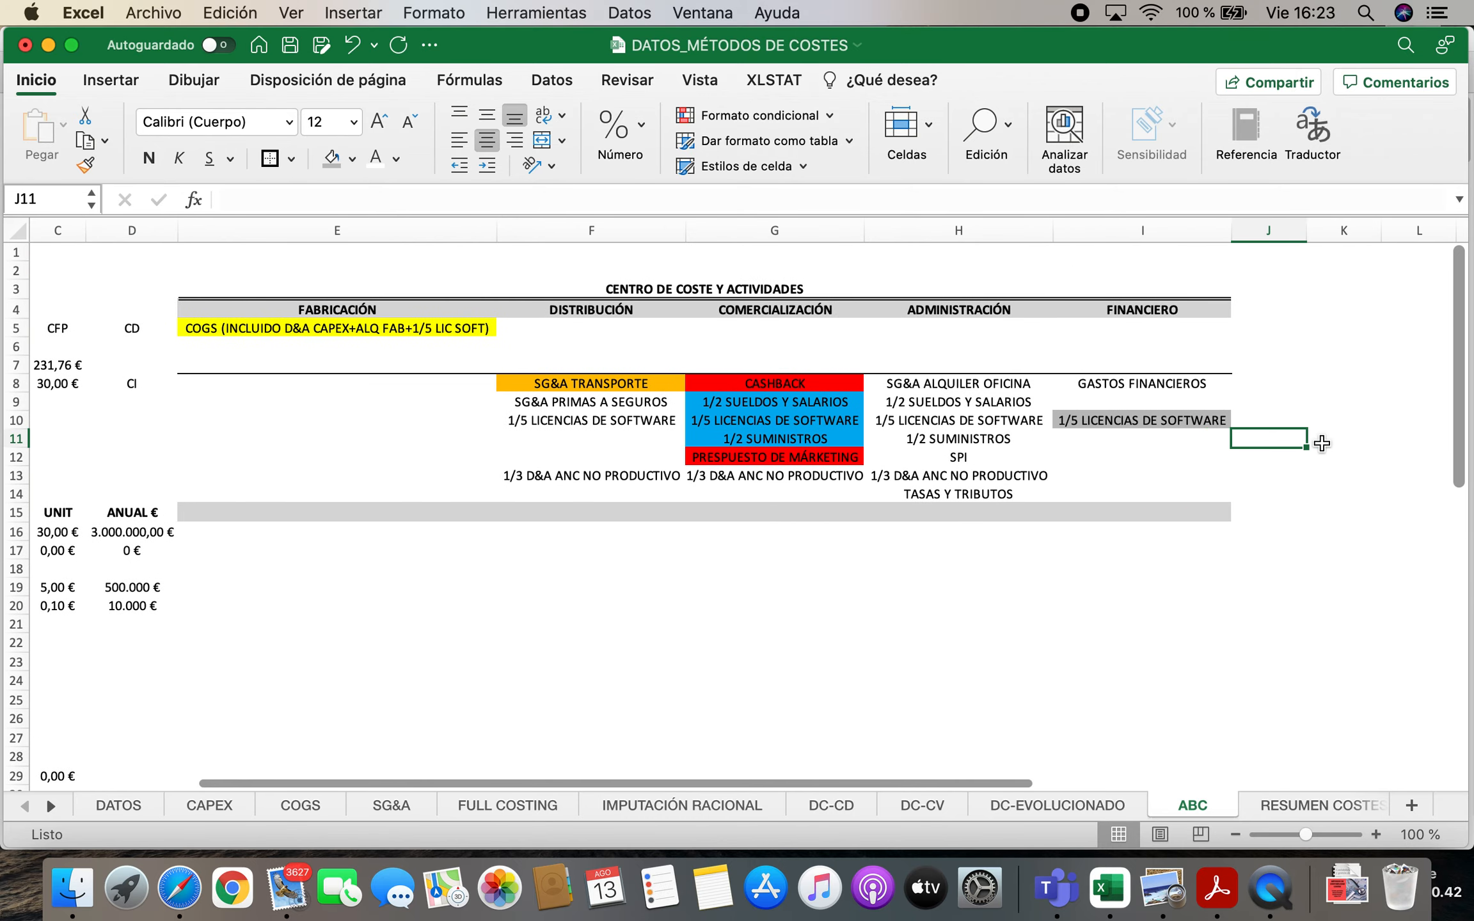
key("Up")
key("Up")
key("Up")
key("Up")
key("Up")
key("Up")
key("Up")
key("Down")
key("Down")
key("Down")
key("Down")
key("Down")
Link the PAGOS unit cost in C11 of the value chain to the licence unit cost in C41
key("Left")
key("Left")
key("Left")
key("Left")
key("Left")
key("Left")
key("Left")
key("Left")
key("Down")
key("Down")
key("Right")
key("Right")
key("Right")
key("Left")
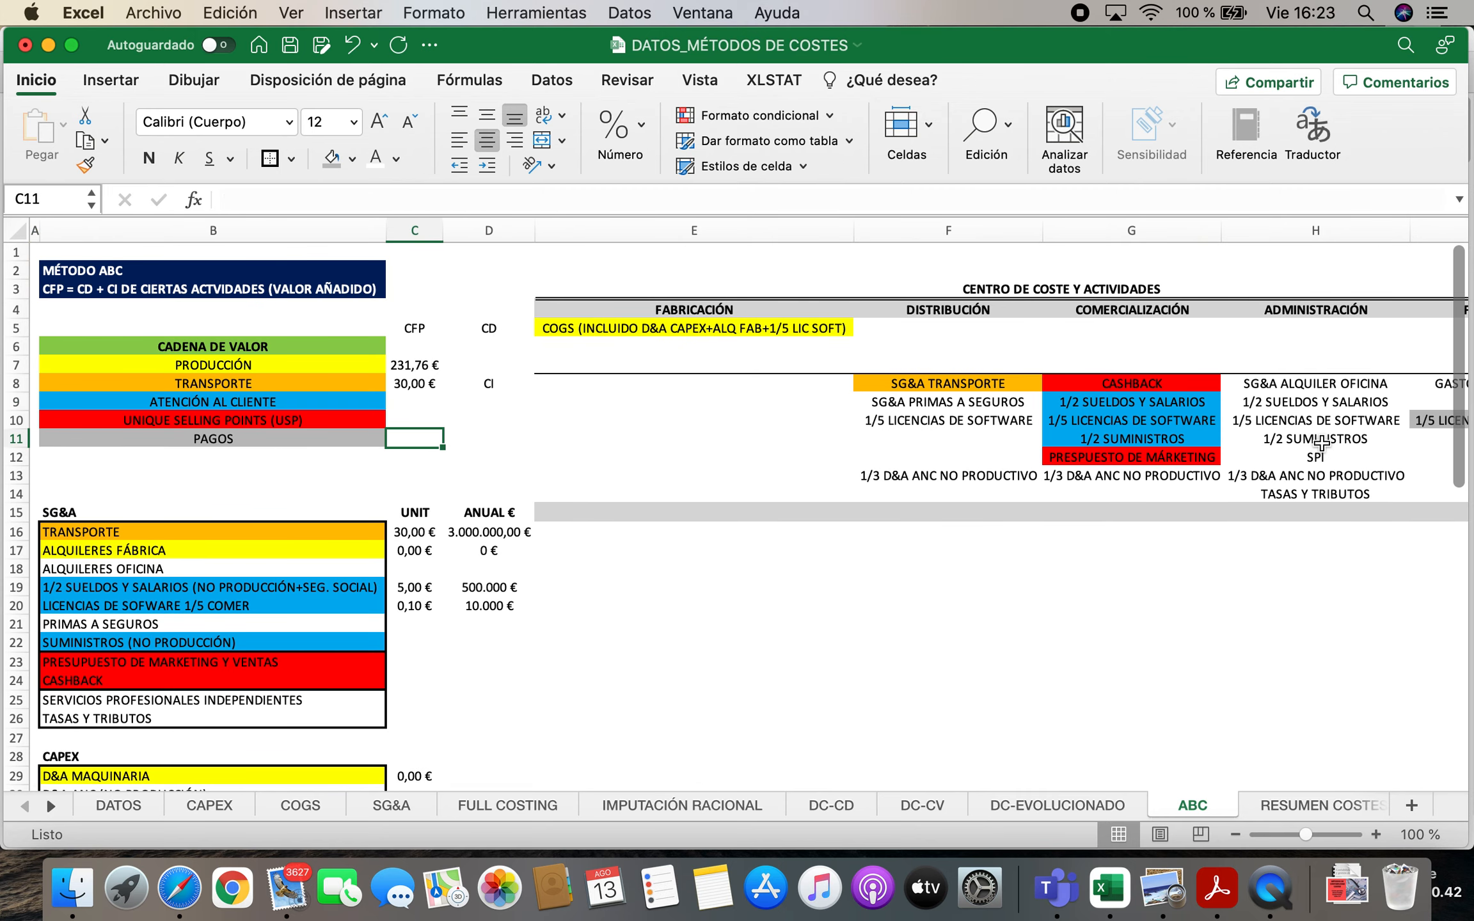
type("=")
scroll(585, 601, "down", 5)
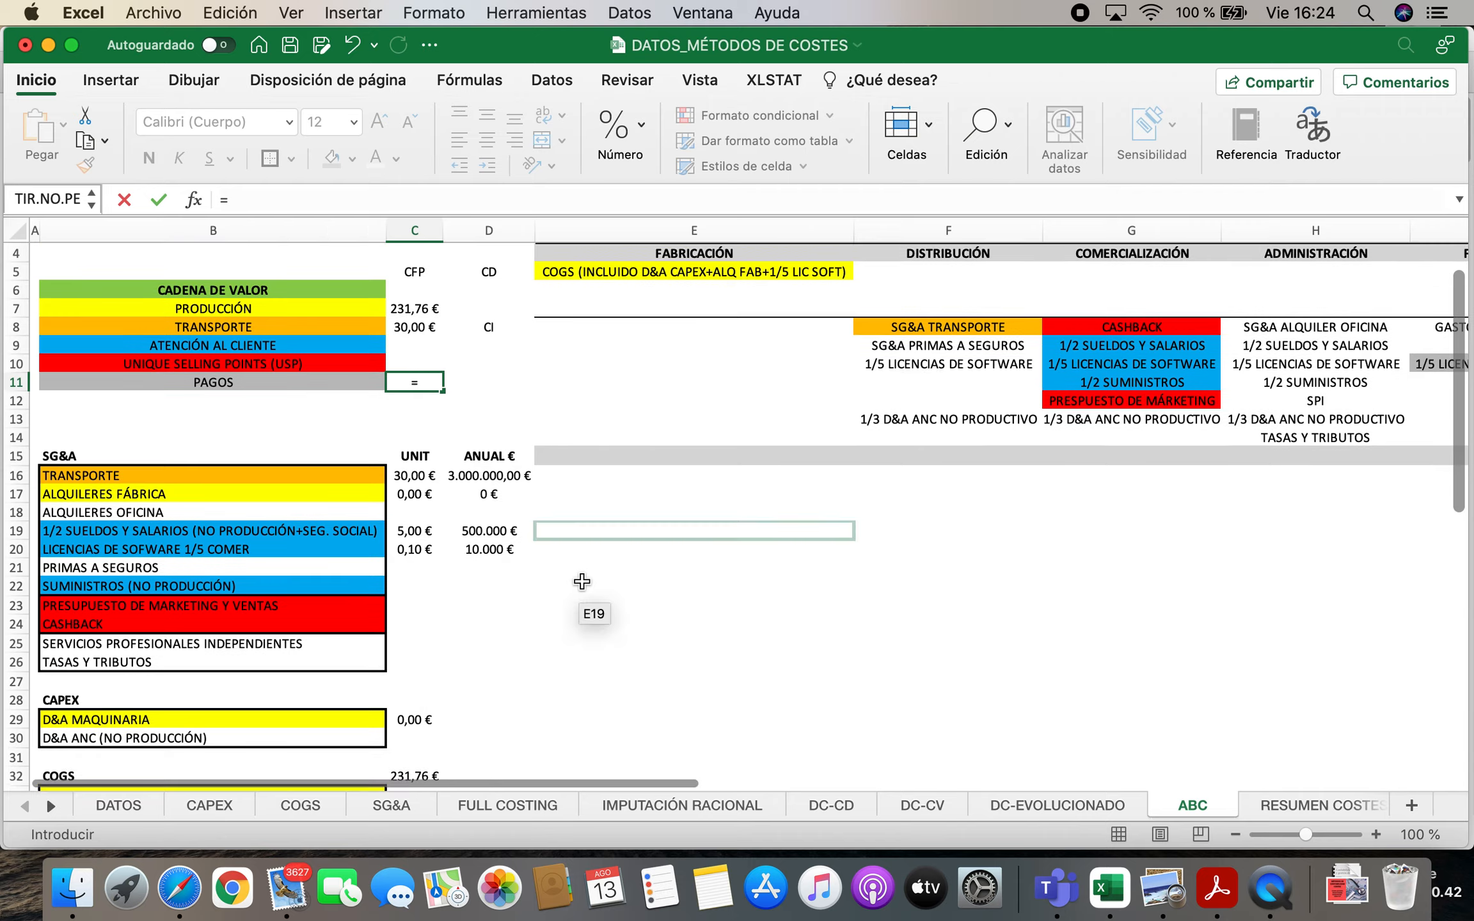
scroll(582, 581, "down", 2)
left_click(407, 589)
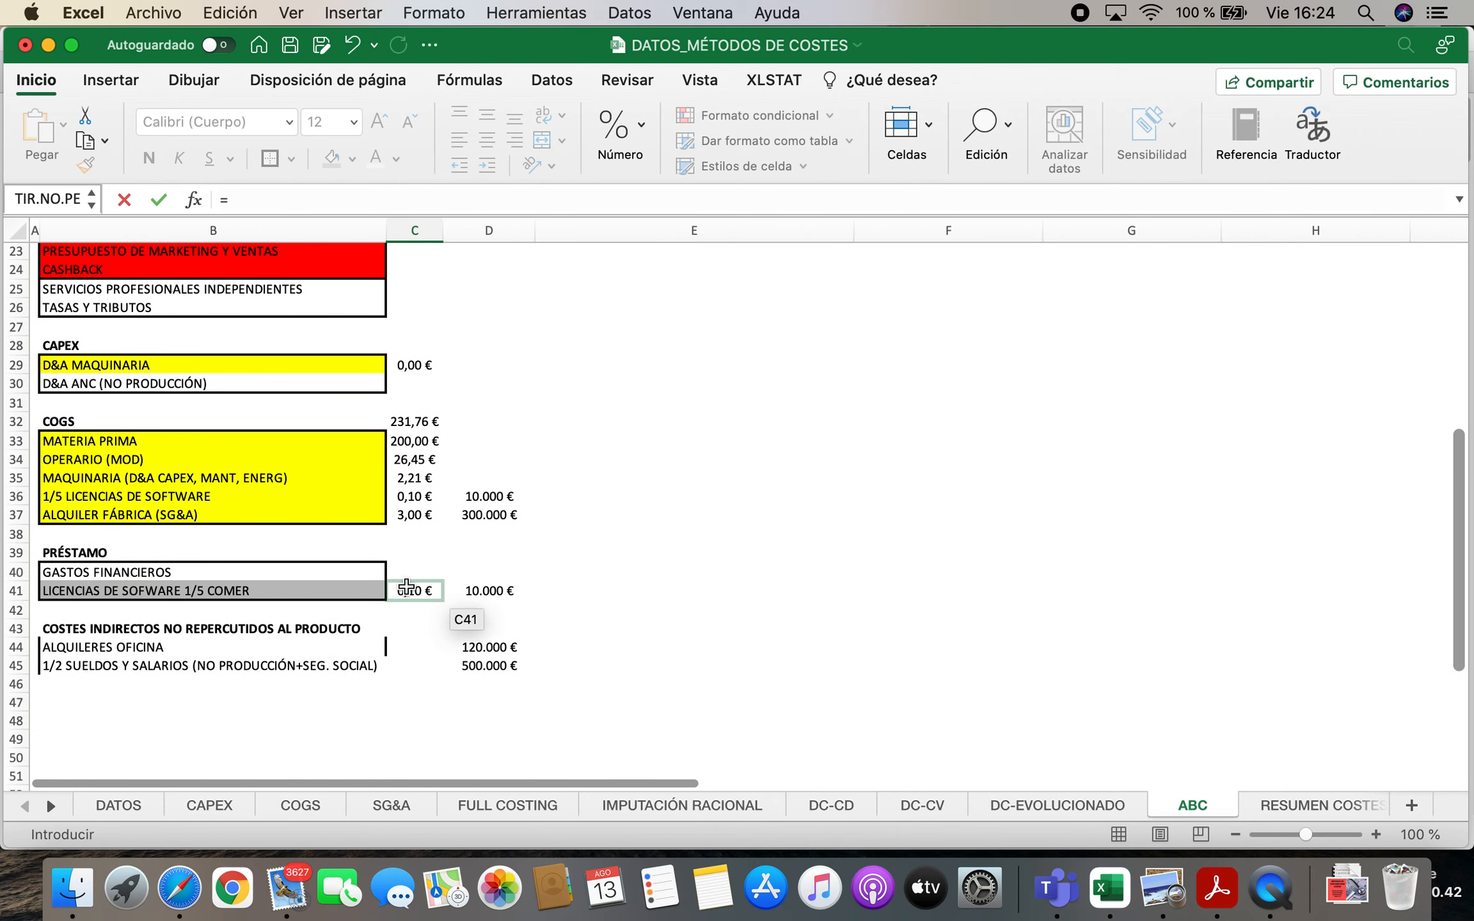
key("Return")
scroll(372, 410, "up", 4)
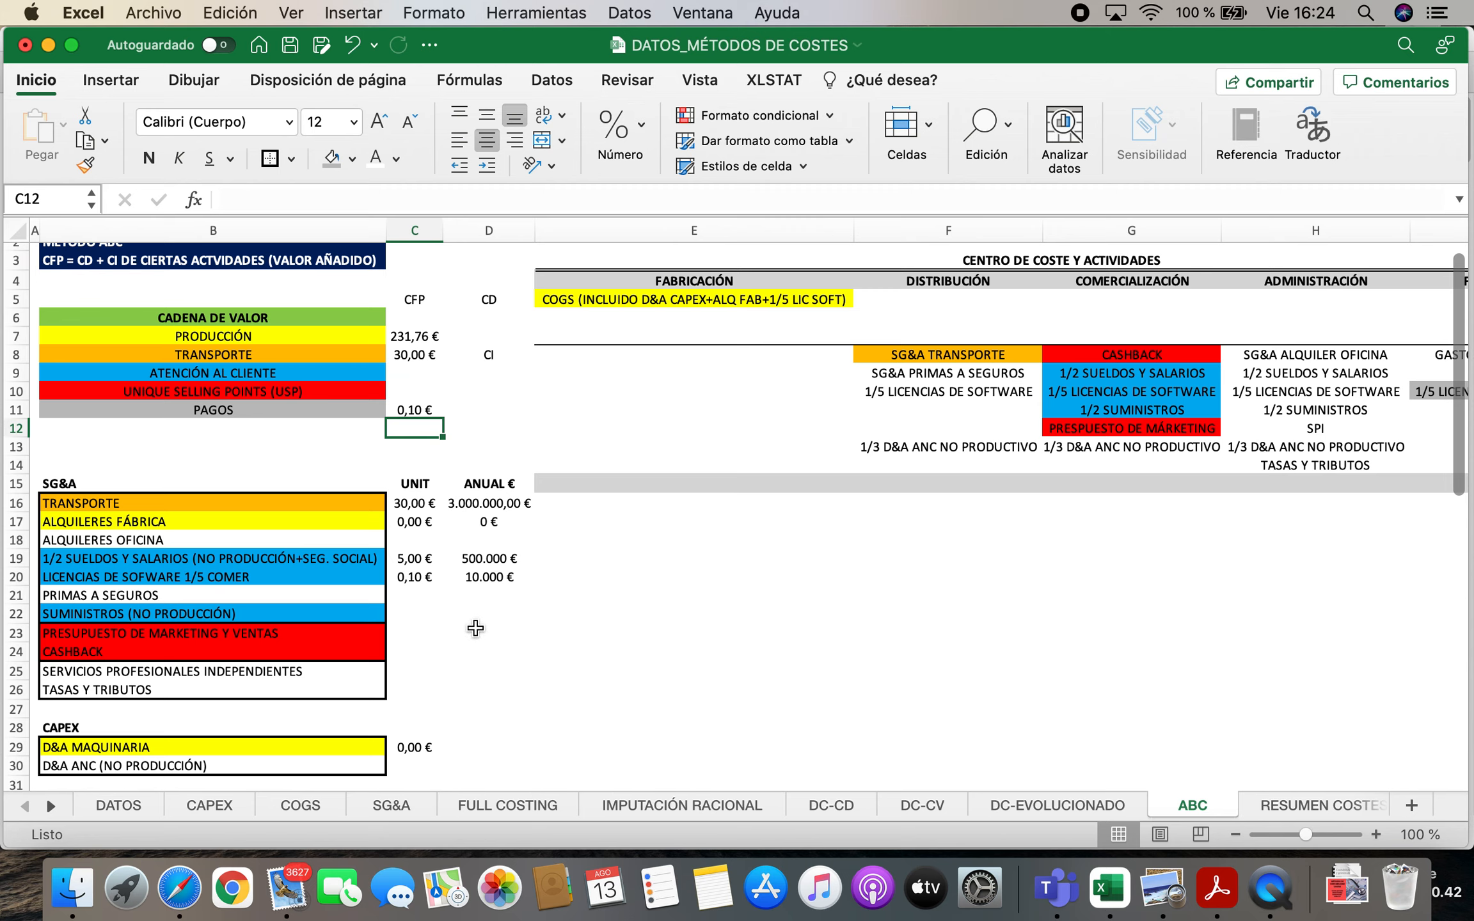
Compare the 1/2 SUELDOS Y SALARIOS share in COMERCIALIZACIÓN and ADMINISTRACIÓN with the indirect costs not charged, checking the formula in D45
left_click(210, 559)
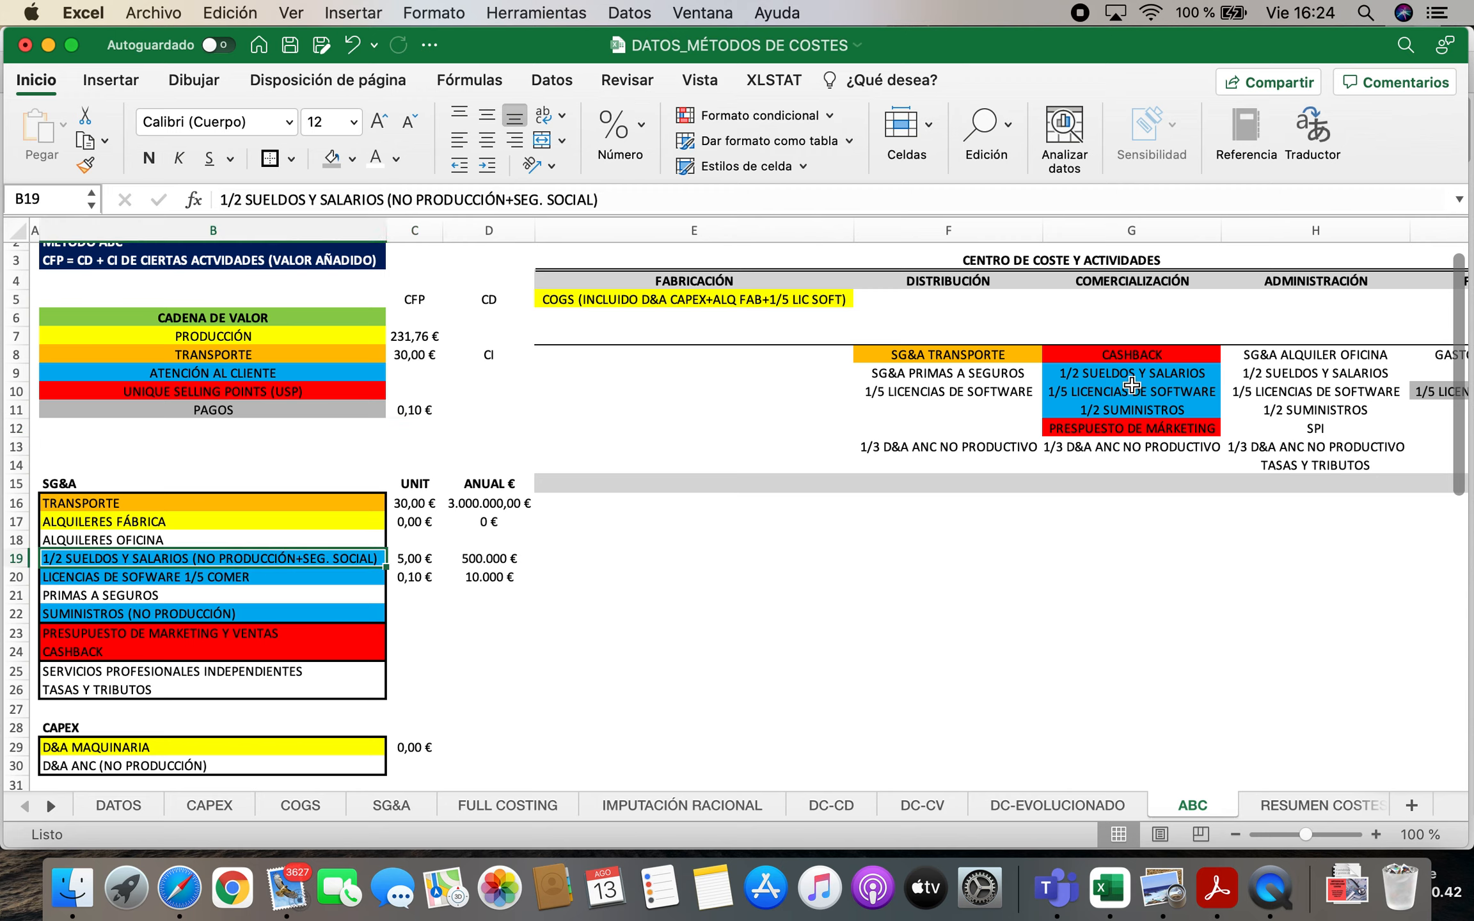
left_click(1126, 374)
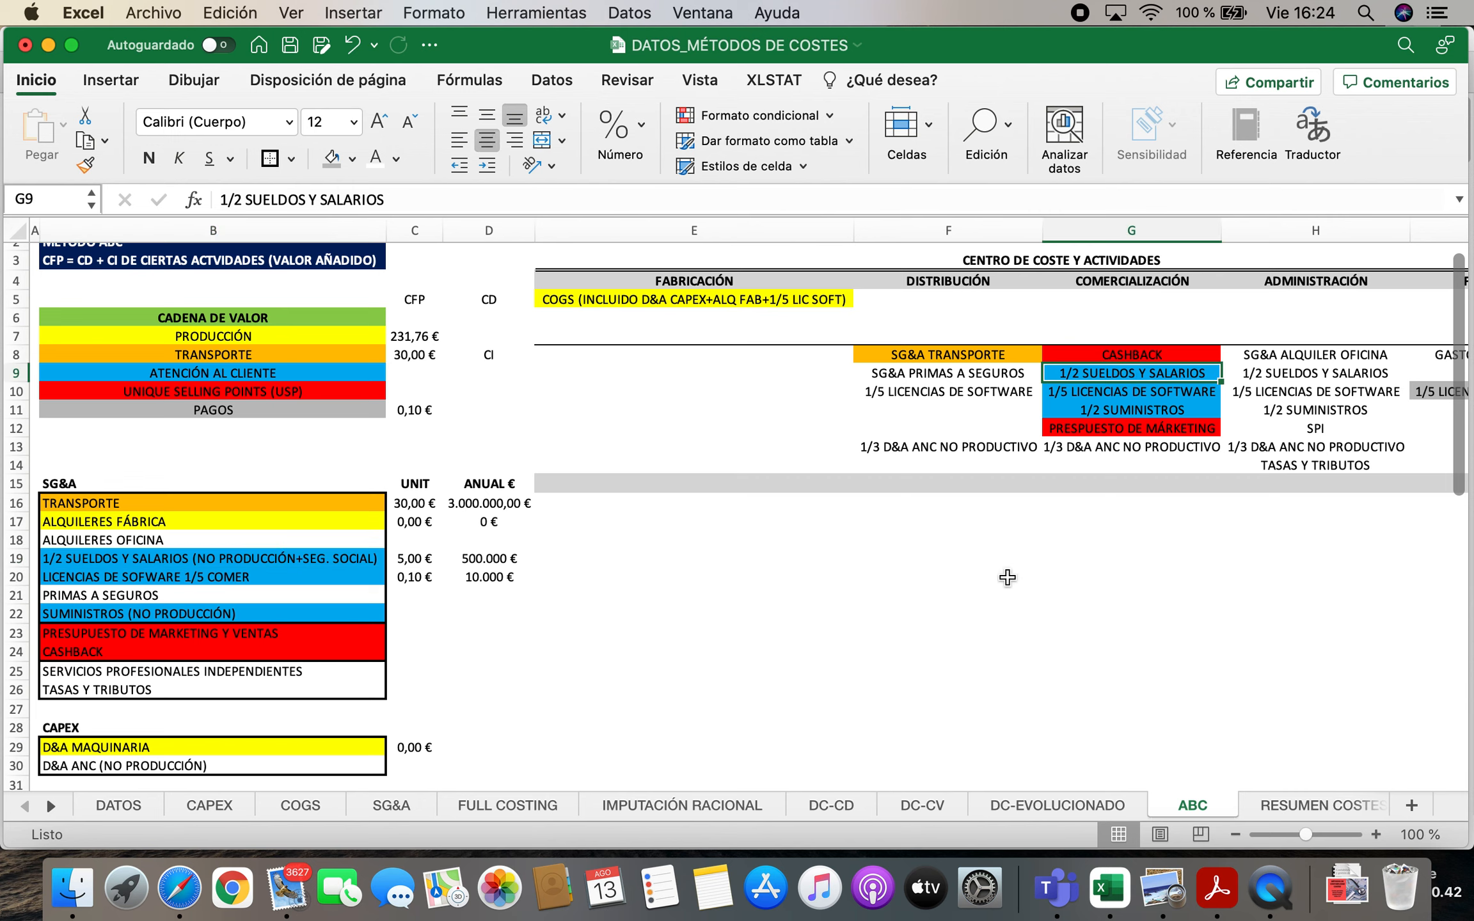
left_click(1323, 376)
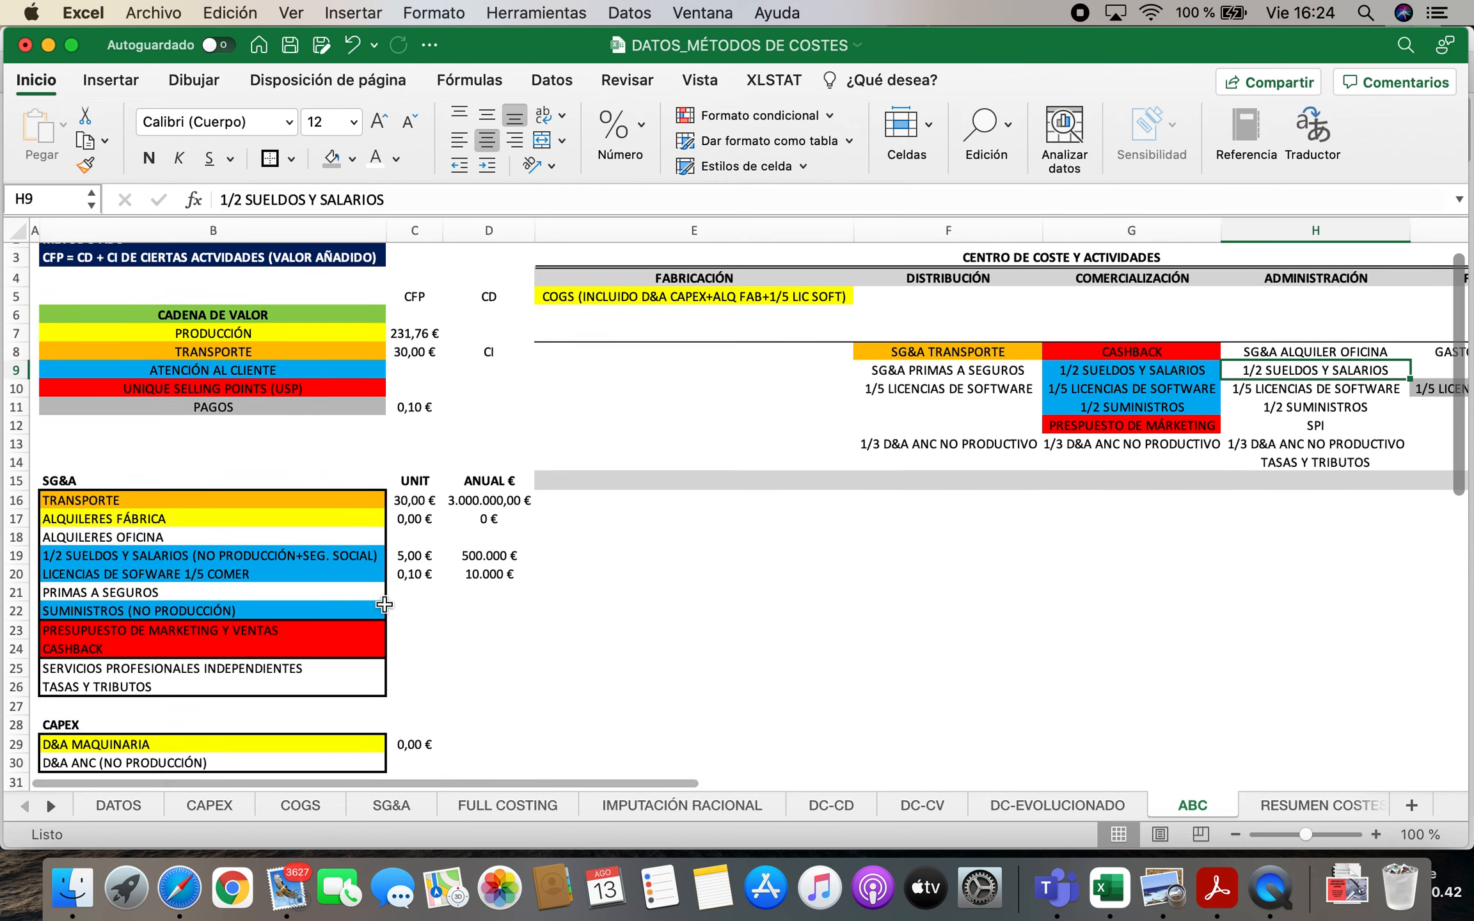
scroll(416, 590, "down", 10)
scroll(381, 604, "up", 5)
scroll(378, 606, "down", 3)
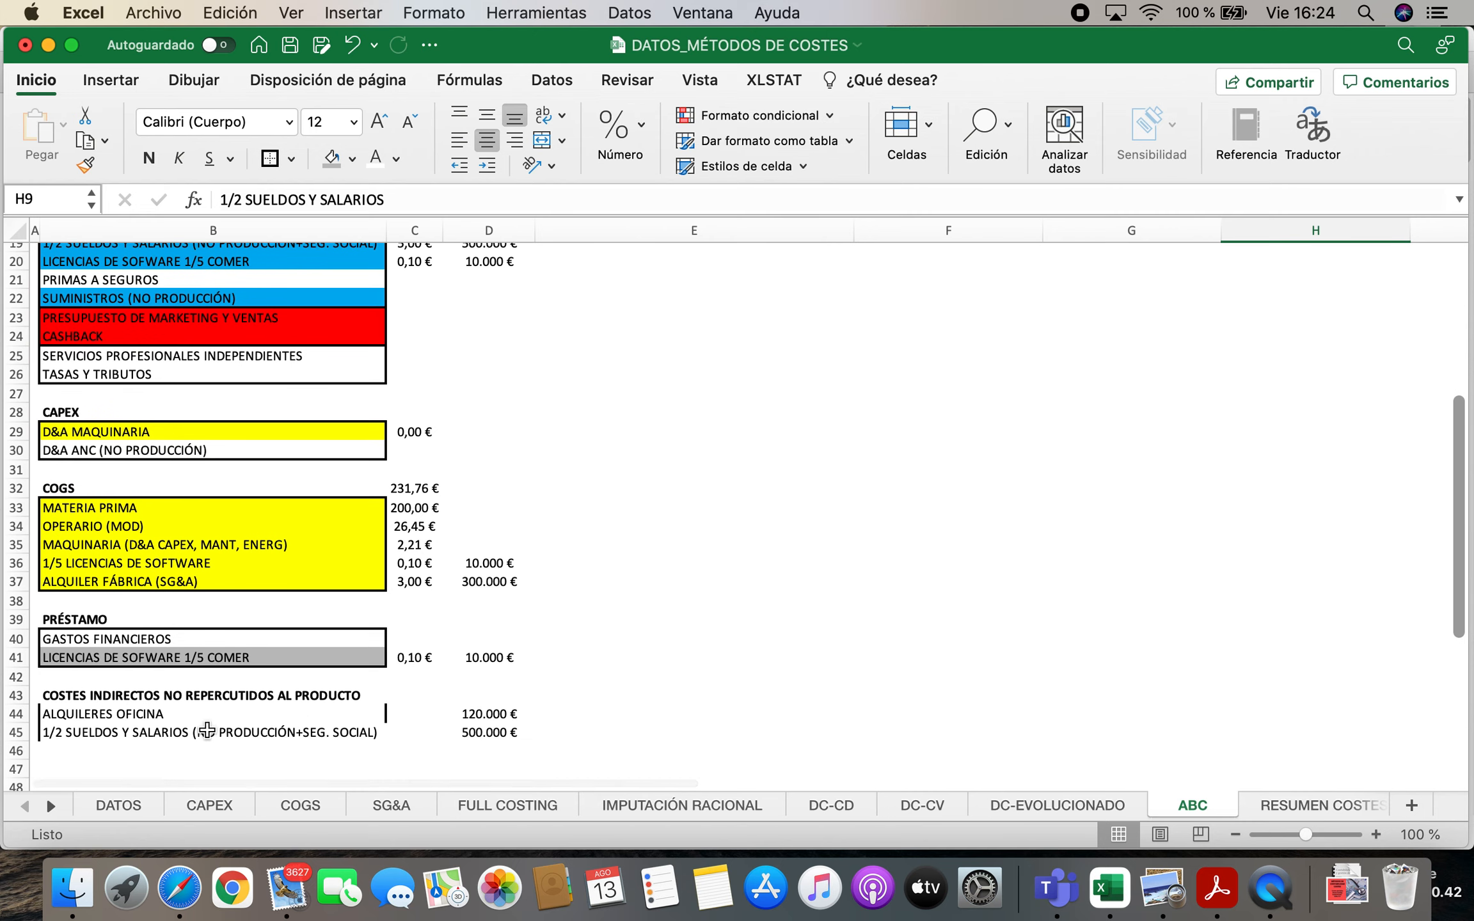
left_click(122, 738)
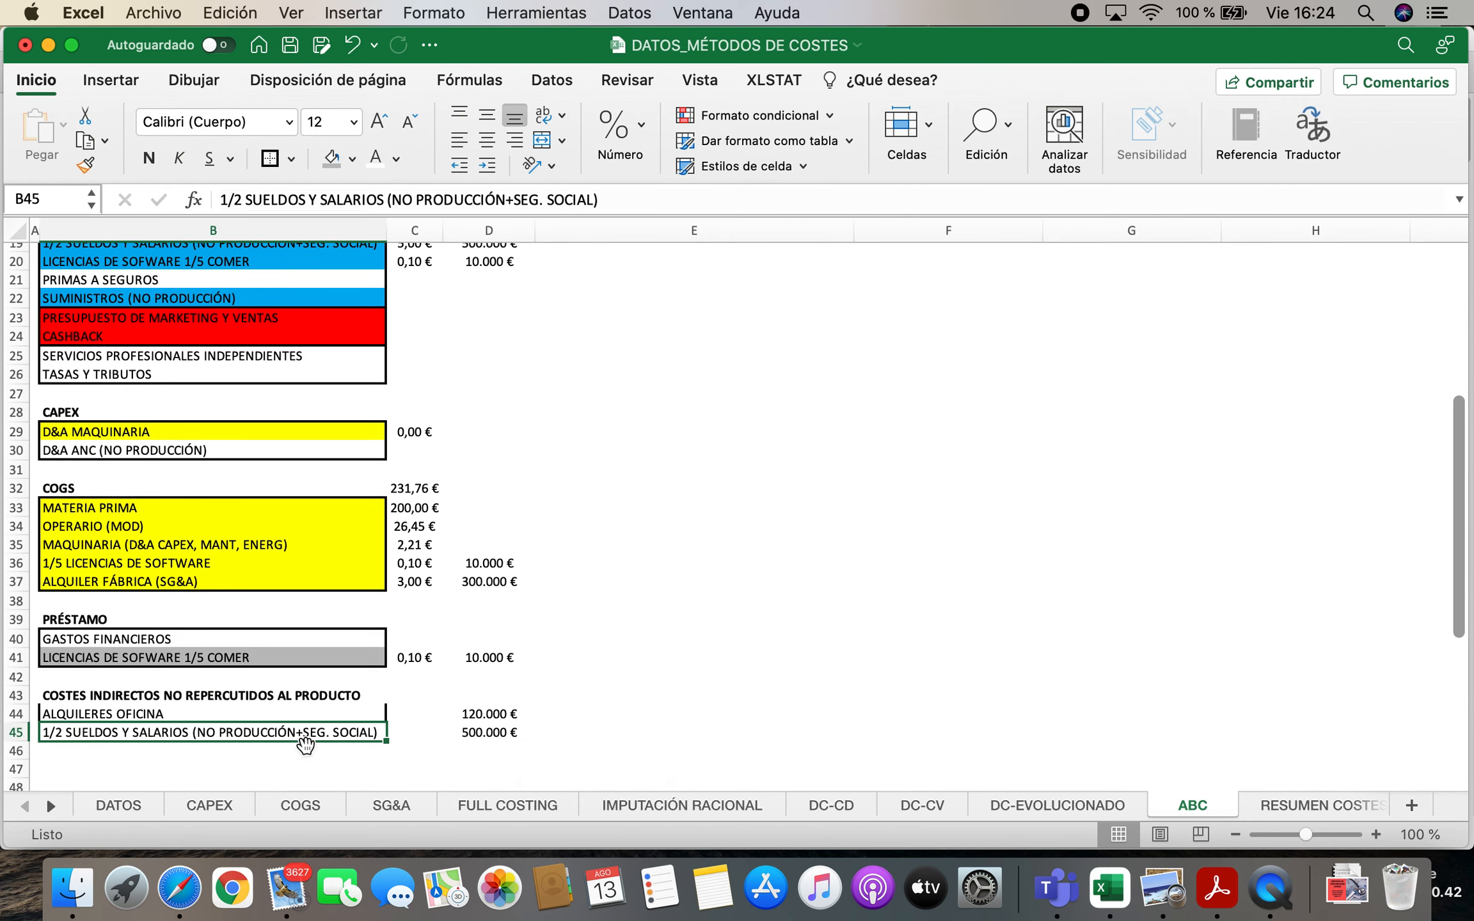
left_click(501, 737)
scroll(757, 636, "up", 2)
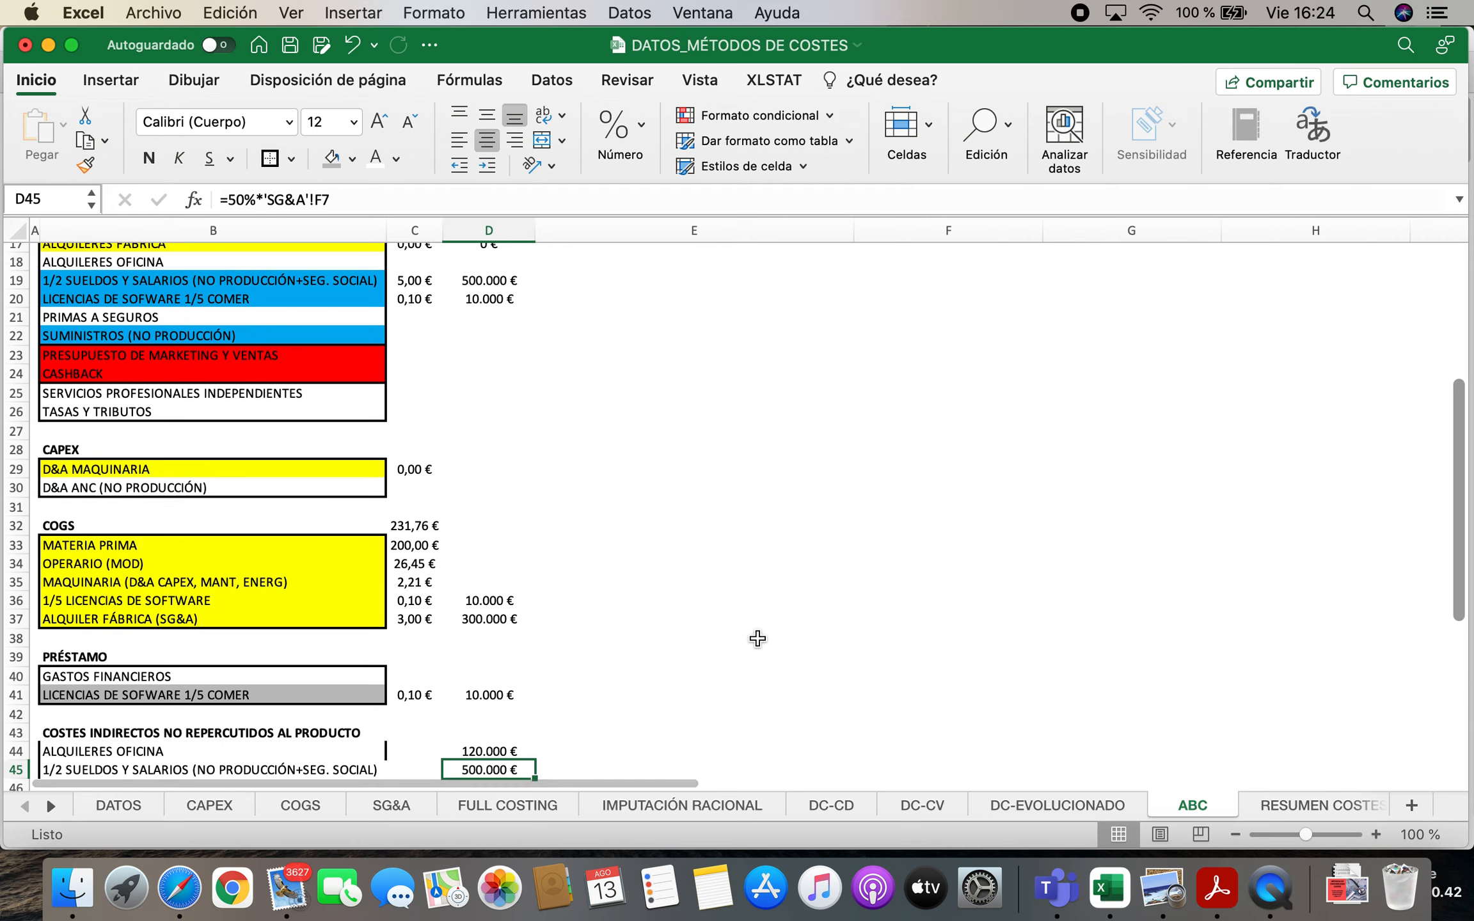
Compare the SG&A items with the indirect costs not charged to the product, checking the salary formulas and the ALQUILERES OFICINA entry
scroll(757, 638, "up", 4)
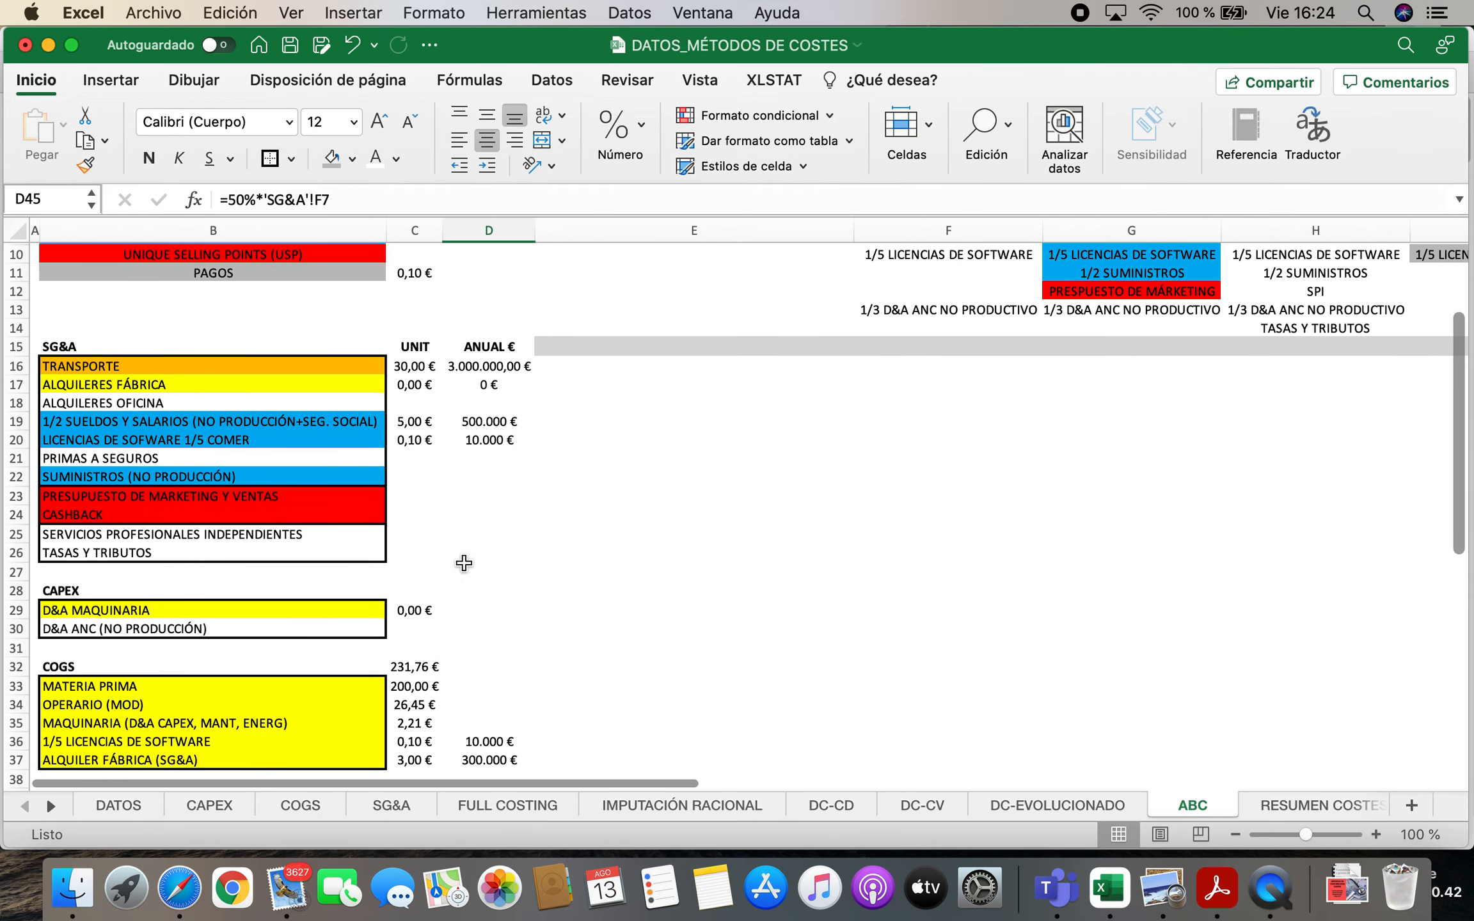
left_click(496, 422)
left_click(419, 424)
scroll(594, 619, "down", 8)
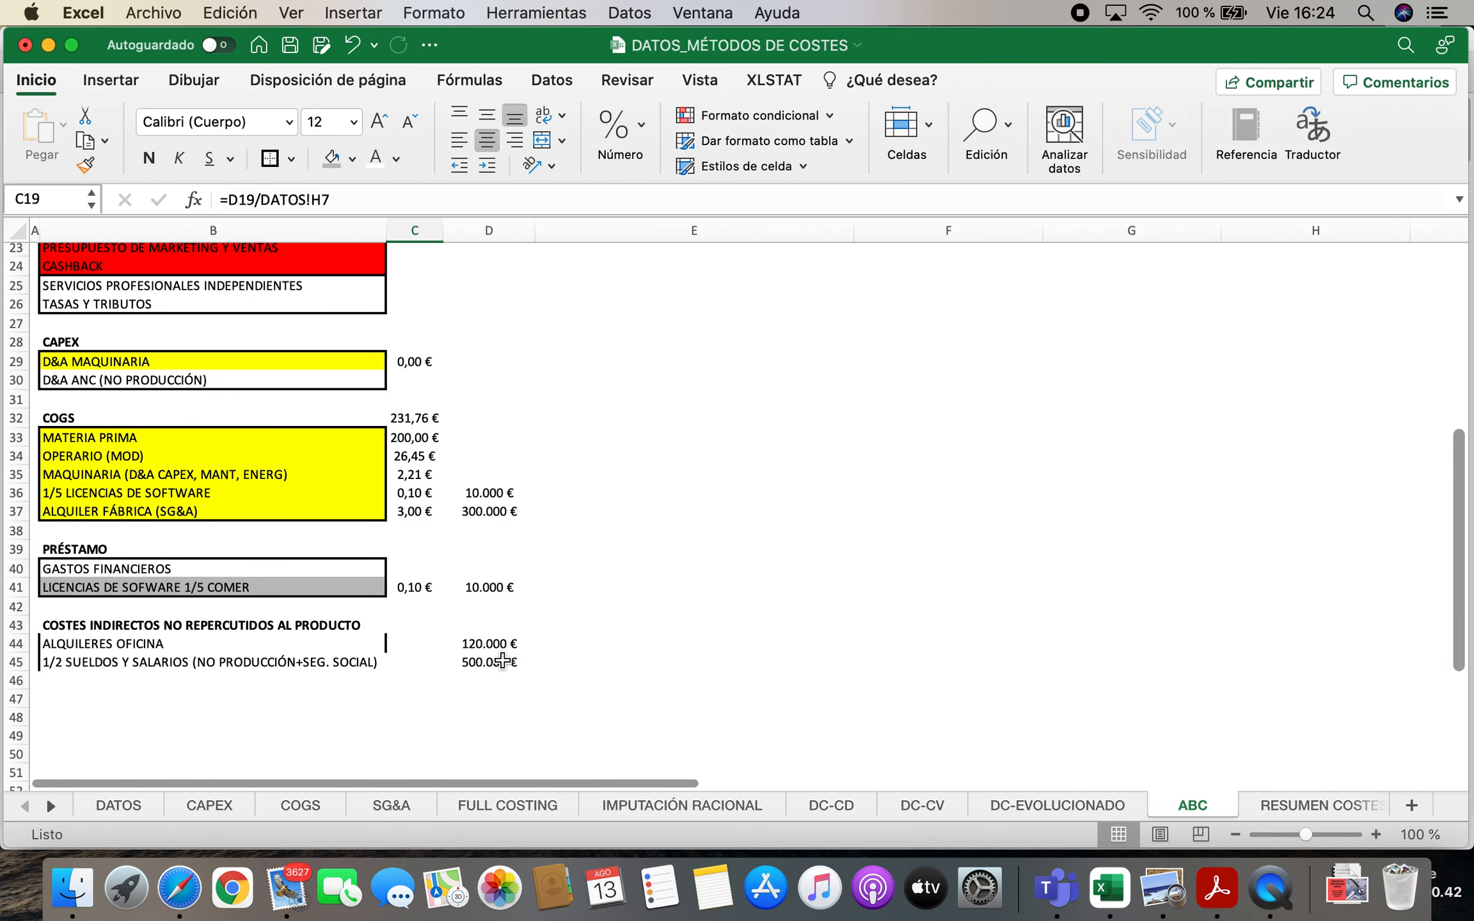
scroll(865, 536, "up", 7)
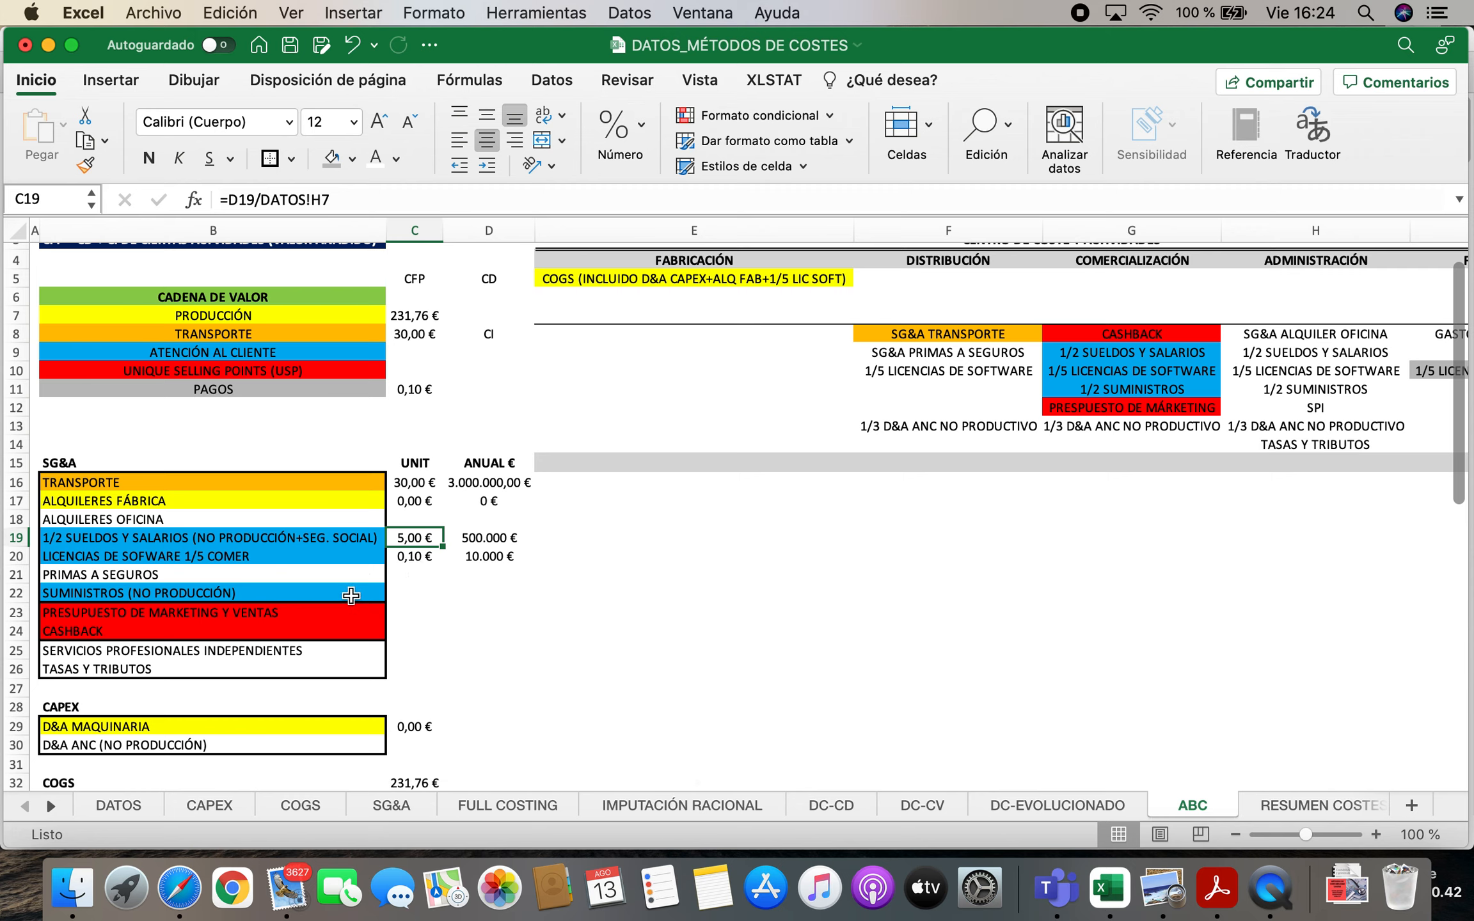
left_click(122, 482)
key("Down")
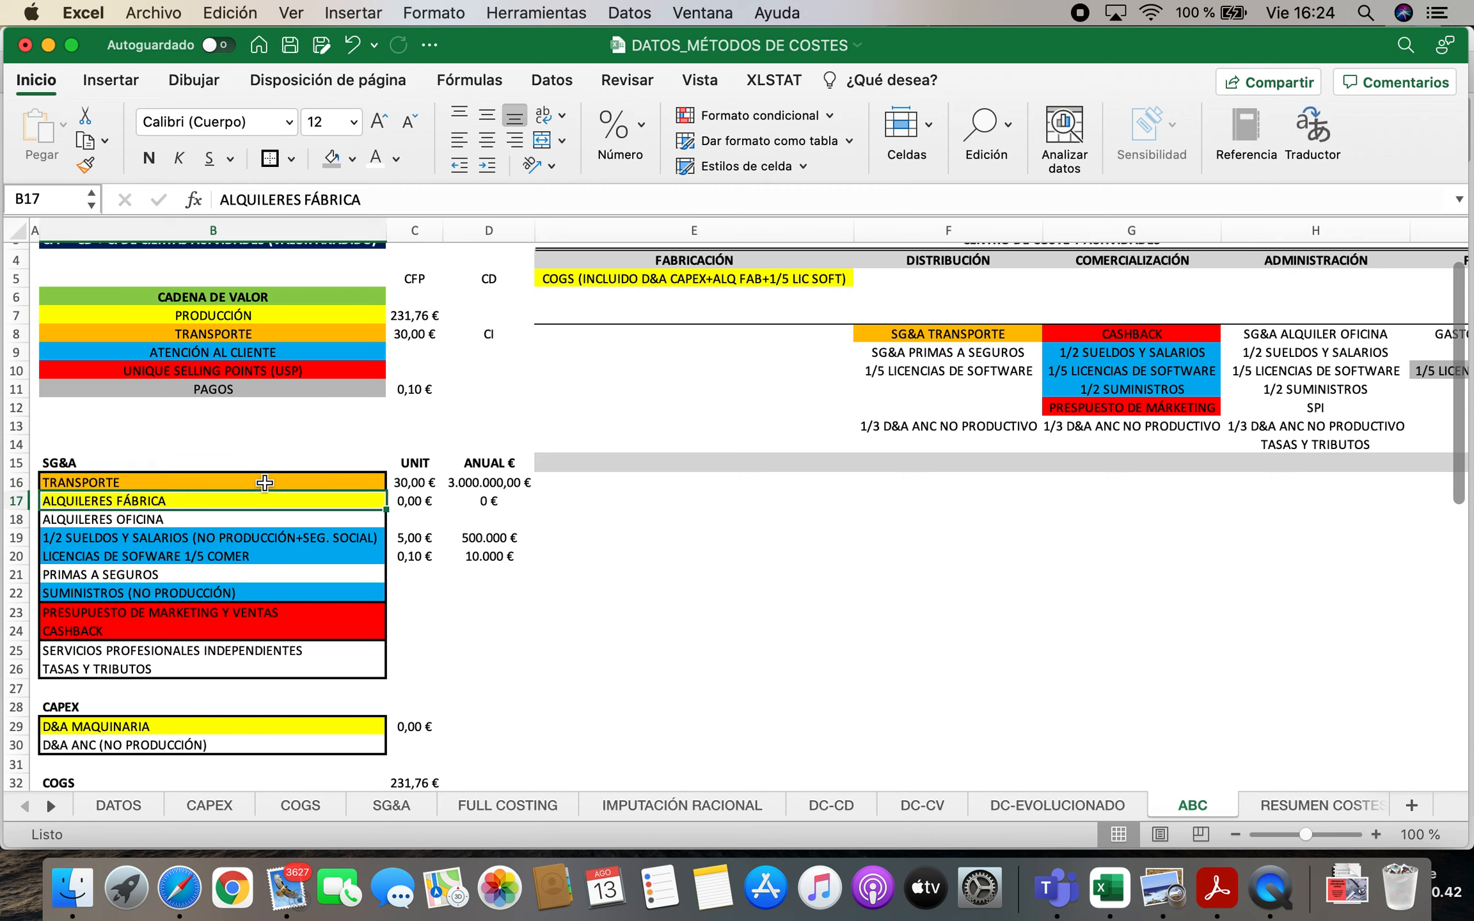
key("Down")
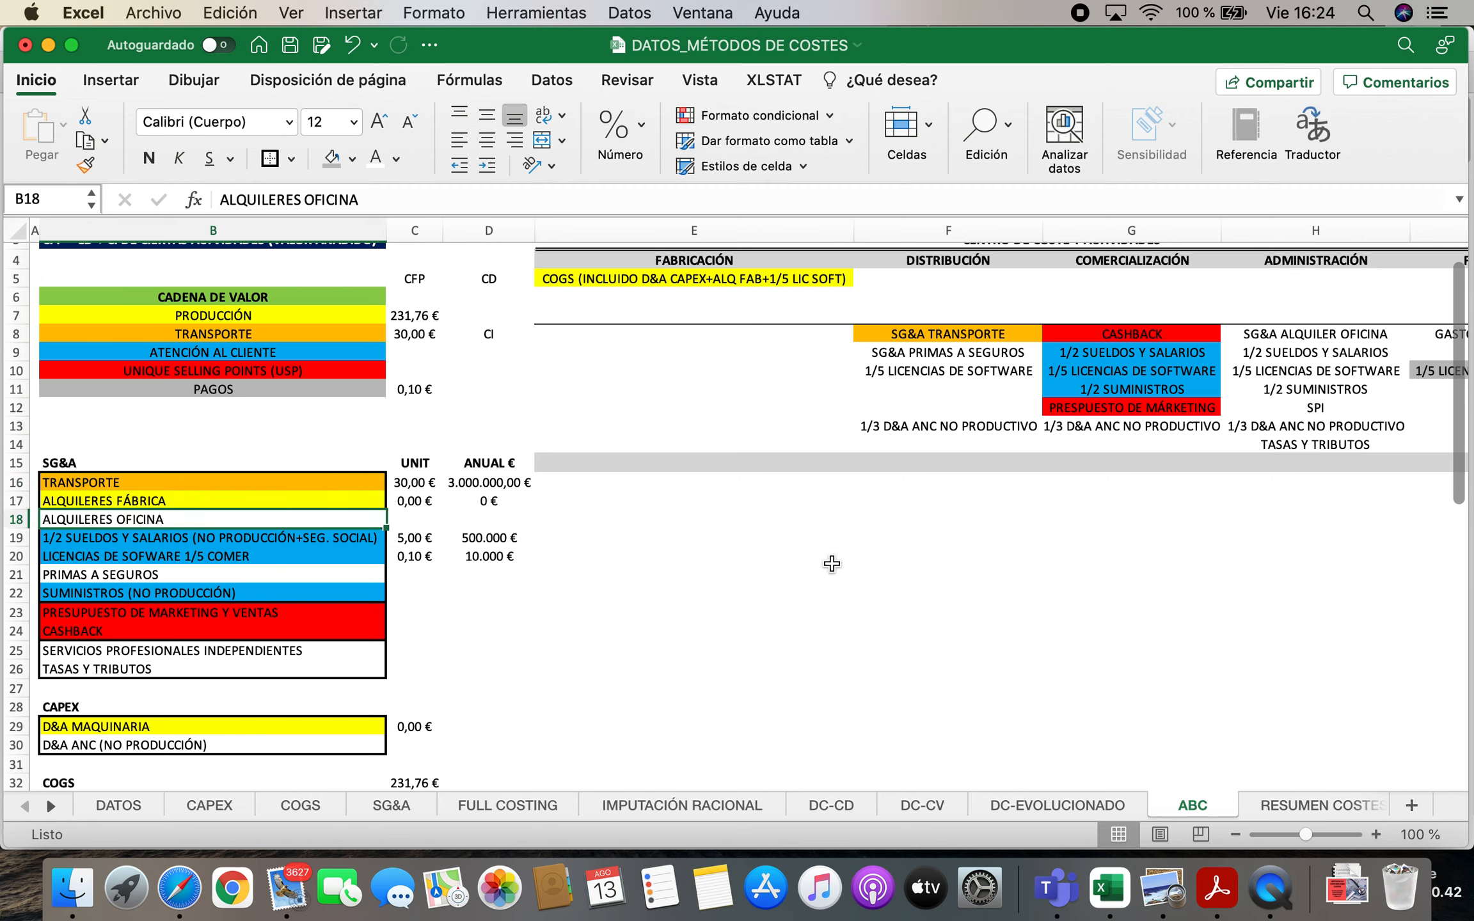
scroll(886, 537, "down", 5)
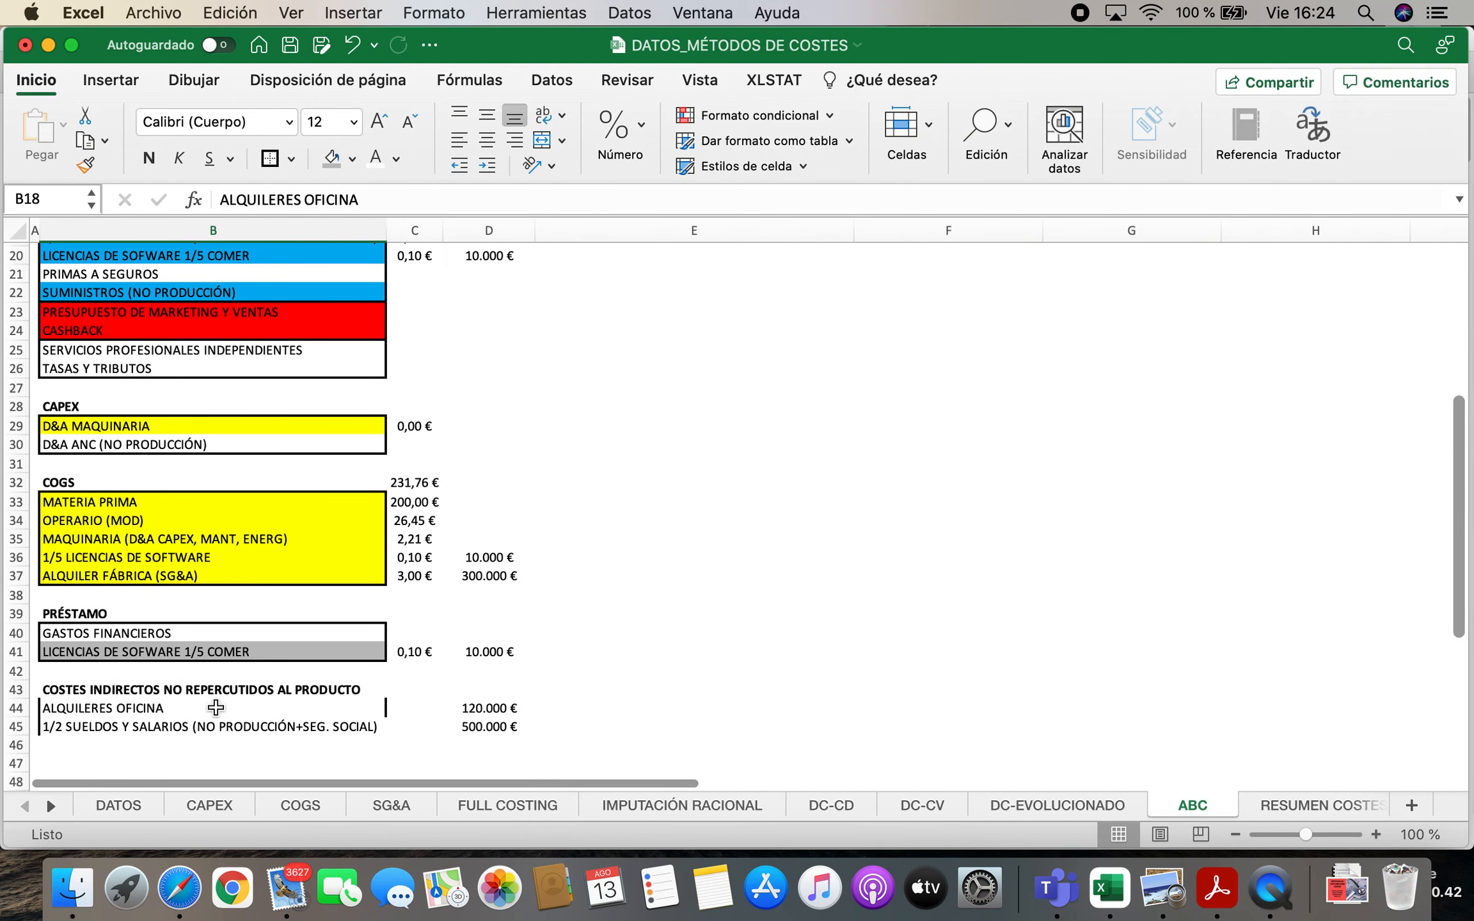
left_click(215, 707)
scroll(303, 615, "up", 3)
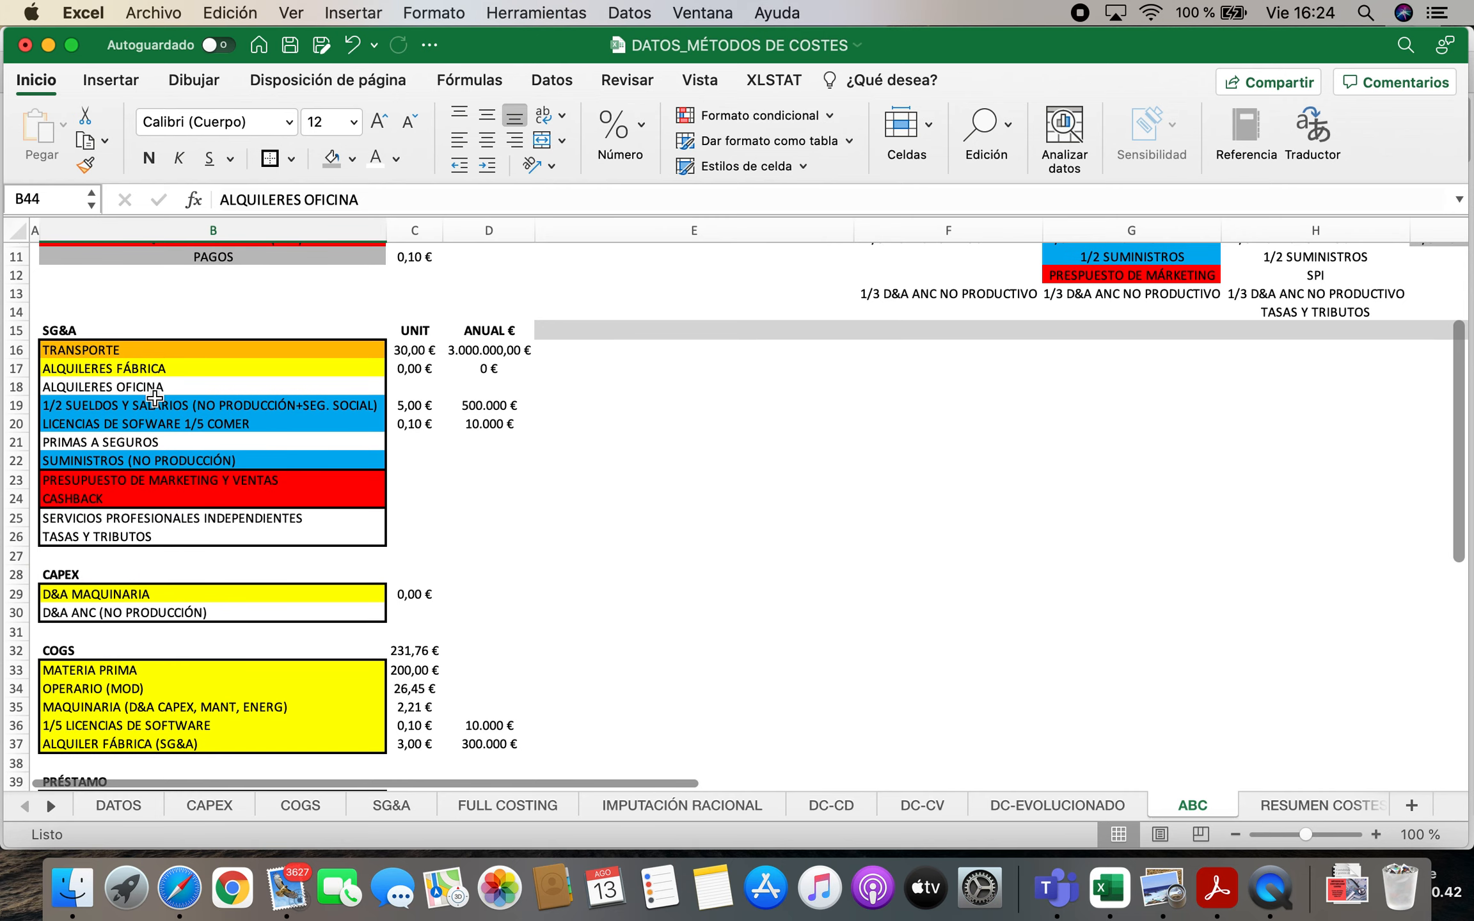
left_click(160, 405)
left_click_drag(157, 414, 152, 442)
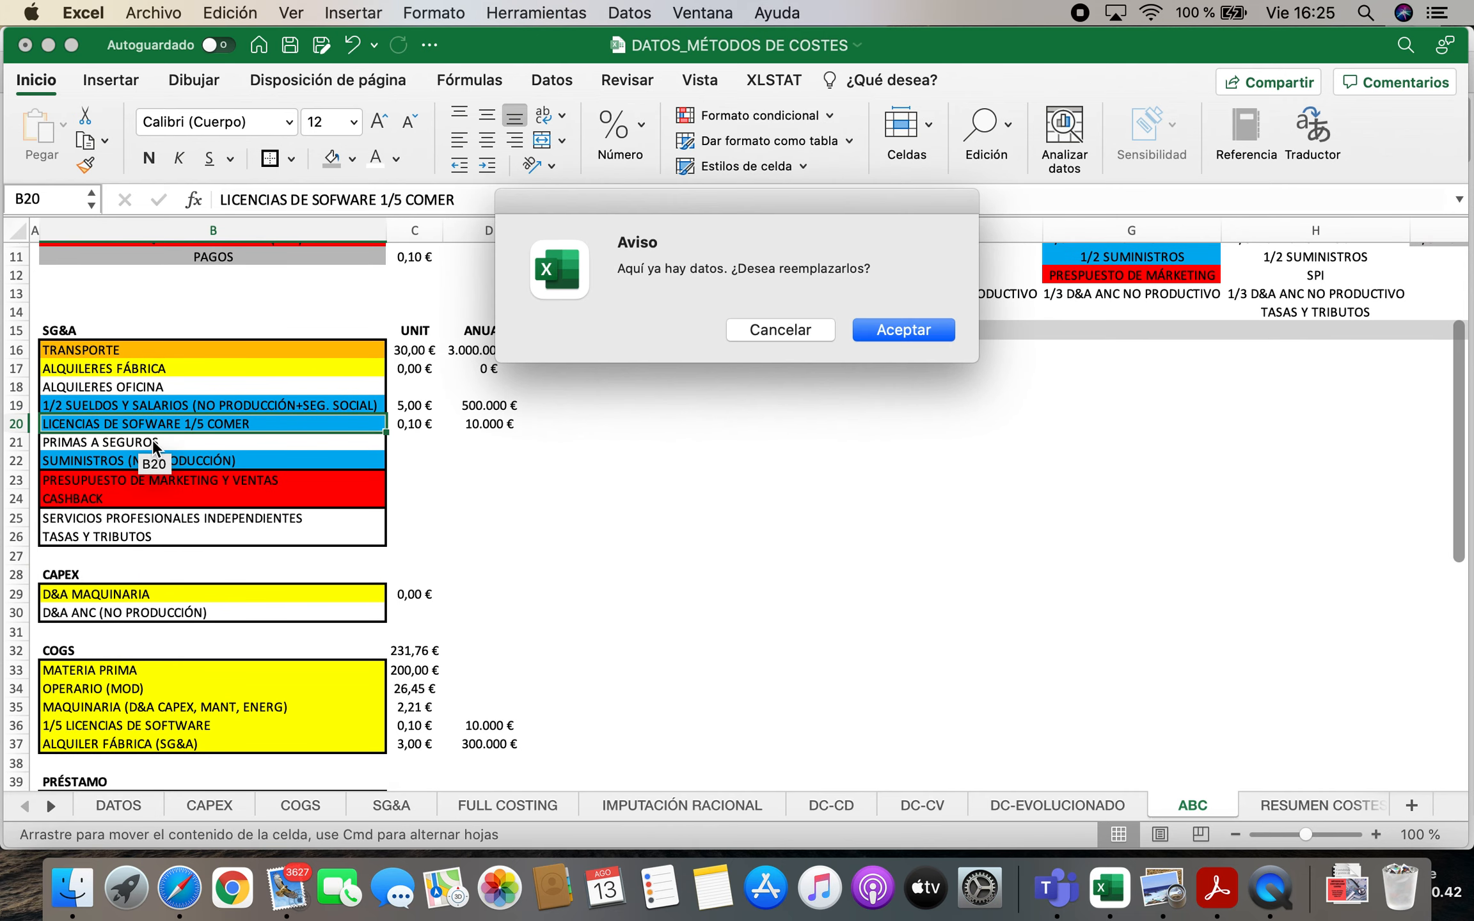
left_click(772, 339)
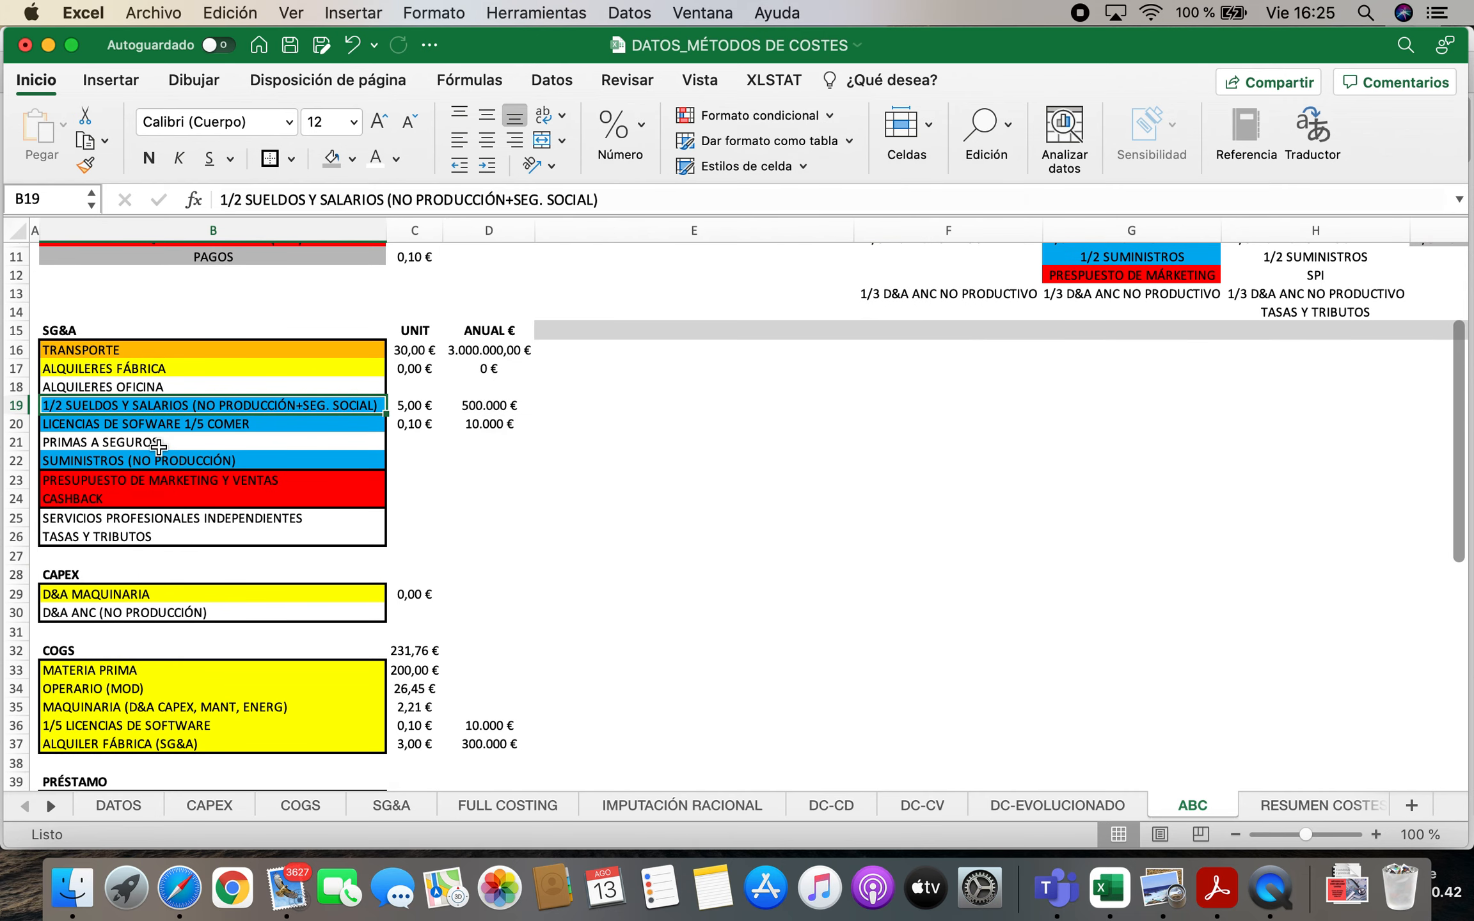
Add PRIMAS A SEGUROS in B46 to the list of indirect costs not charged to the product
left_click(159, 447)
scroll(905, 576, "up", 4)
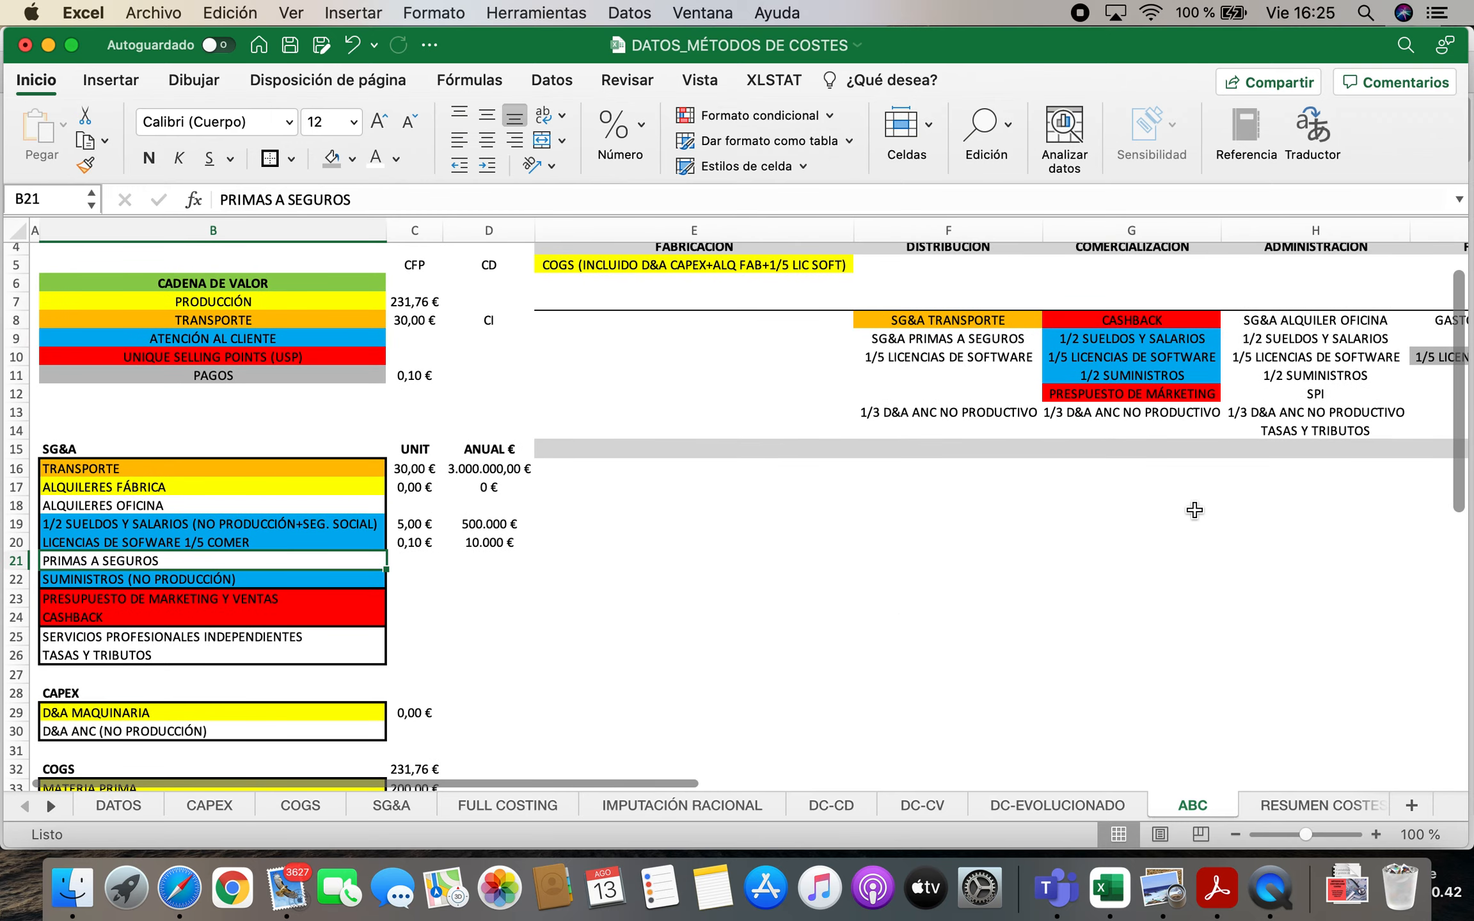
scroll(944, 487, "up", 2)
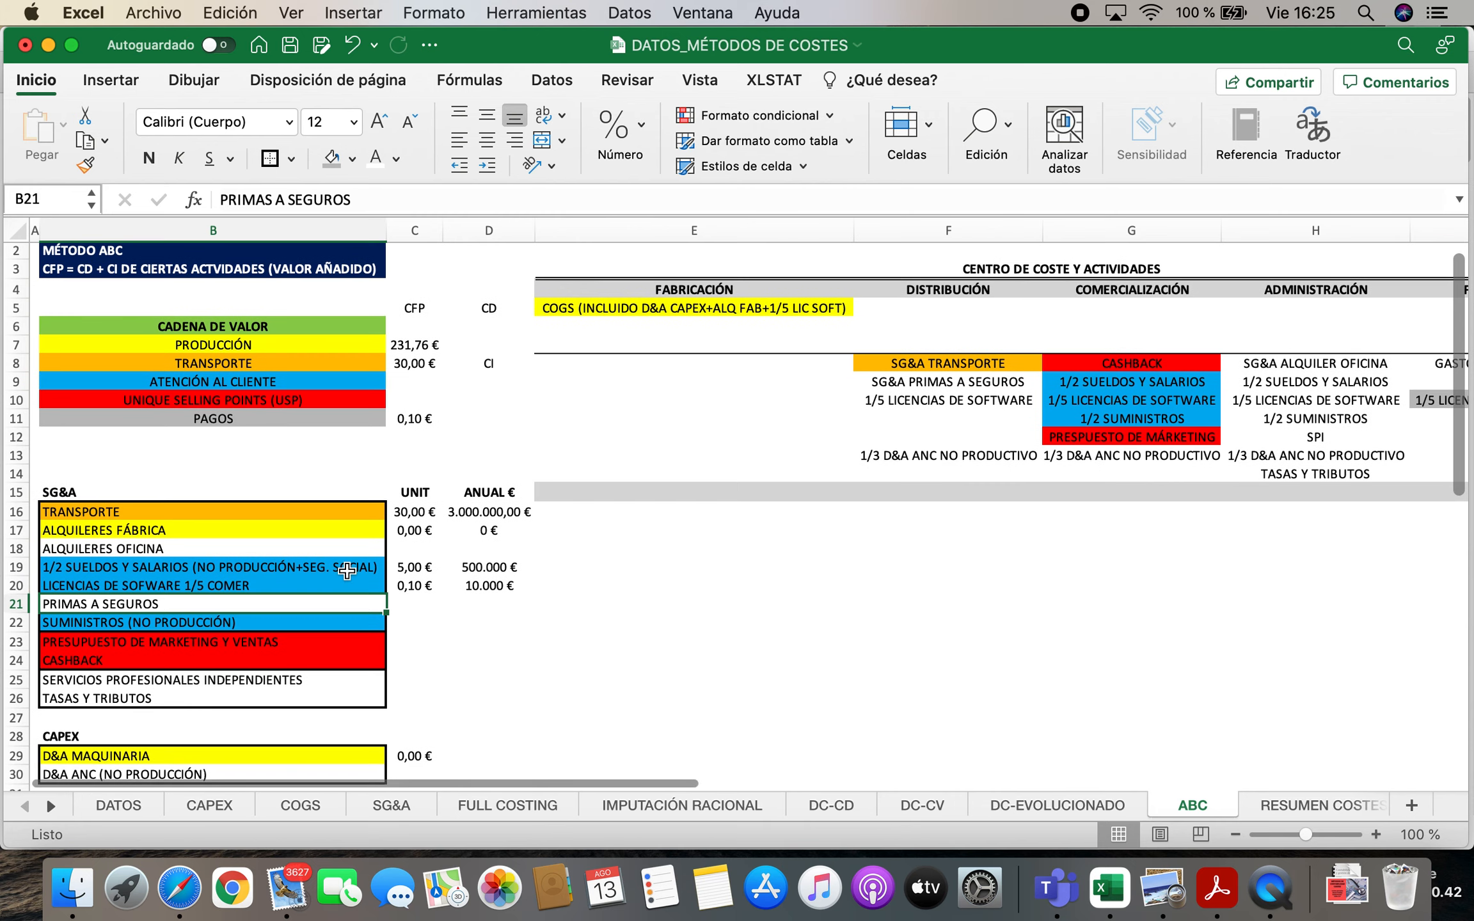
scroll(345, 570, "down", 10)
left_click(177, 655)
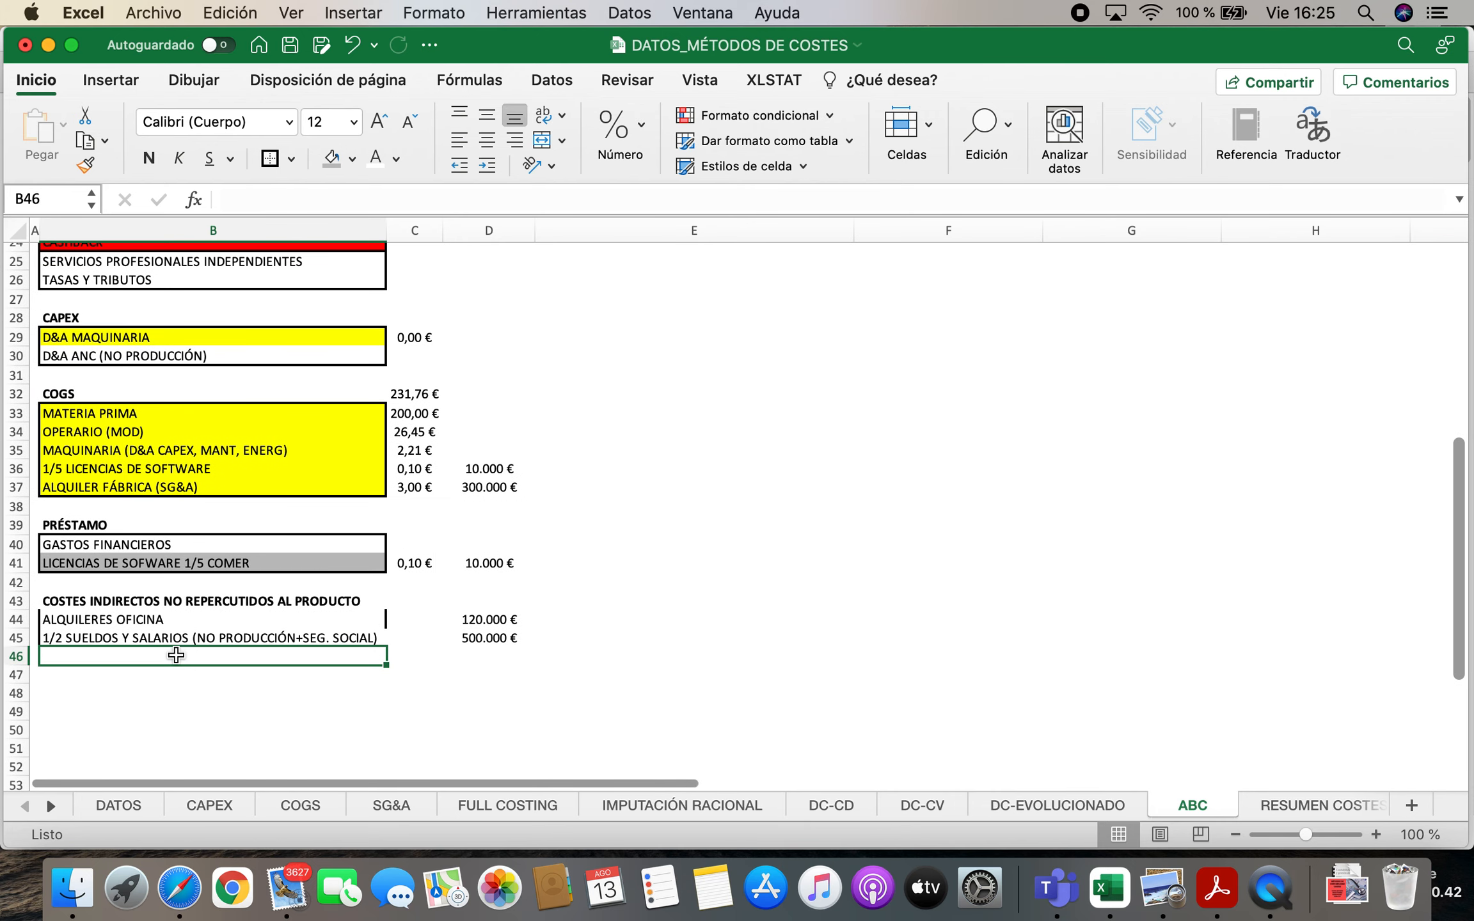
type("PRIMAS A SEGUROS")
key("Tab")
key("Tab")
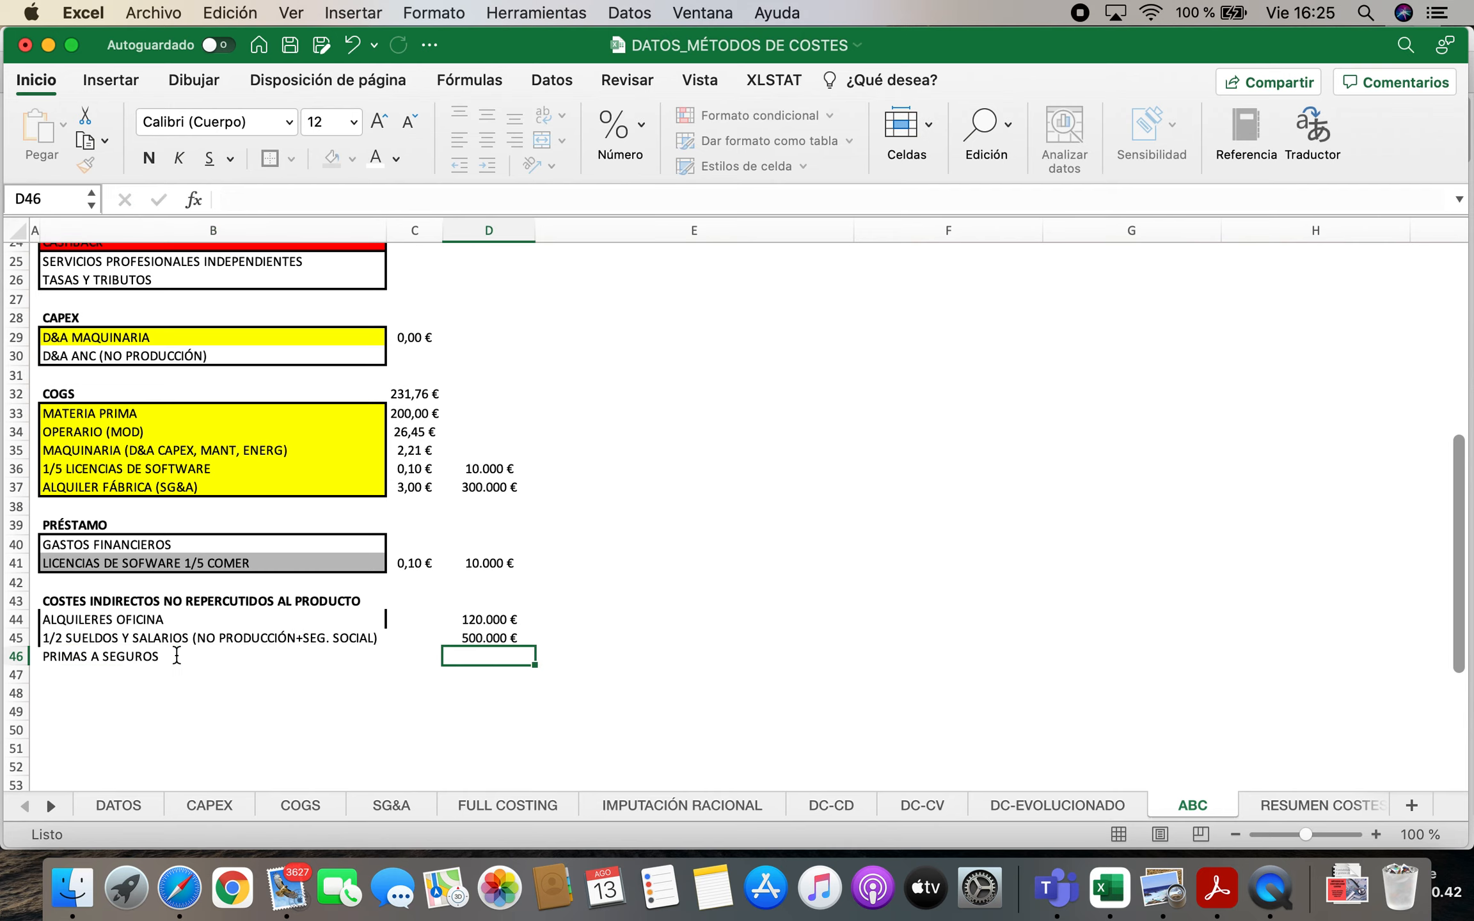
Link the annual PRIMAS A SEGUROS amount in D46 to cell F9 of the SG&A sheet
type("=")
scroll(288, 601, "up", 10)
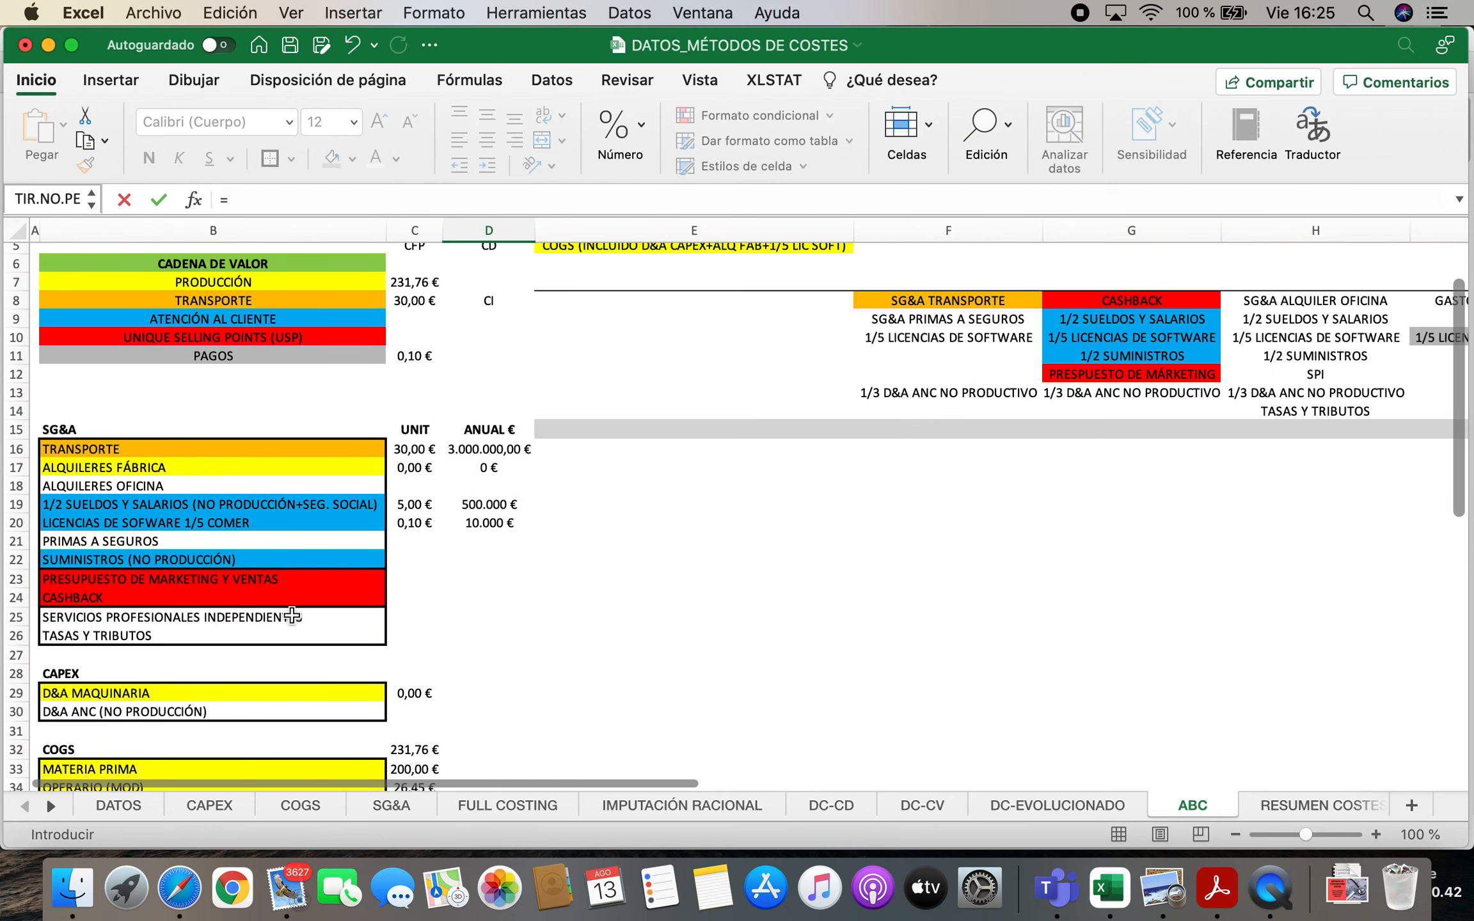
left_click(382, 807)
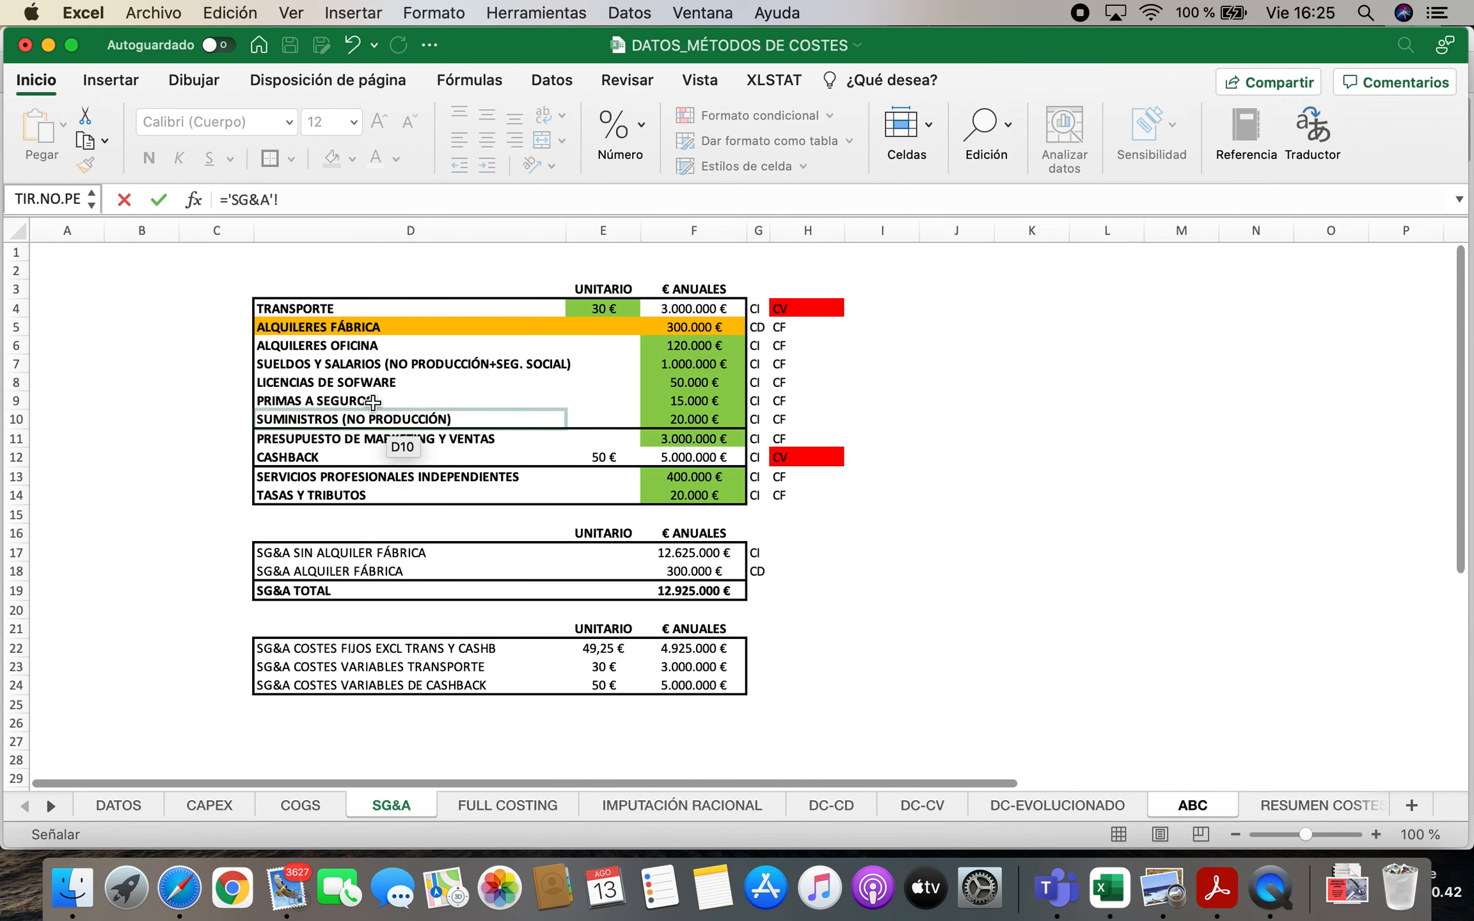
left_click(691, 400)
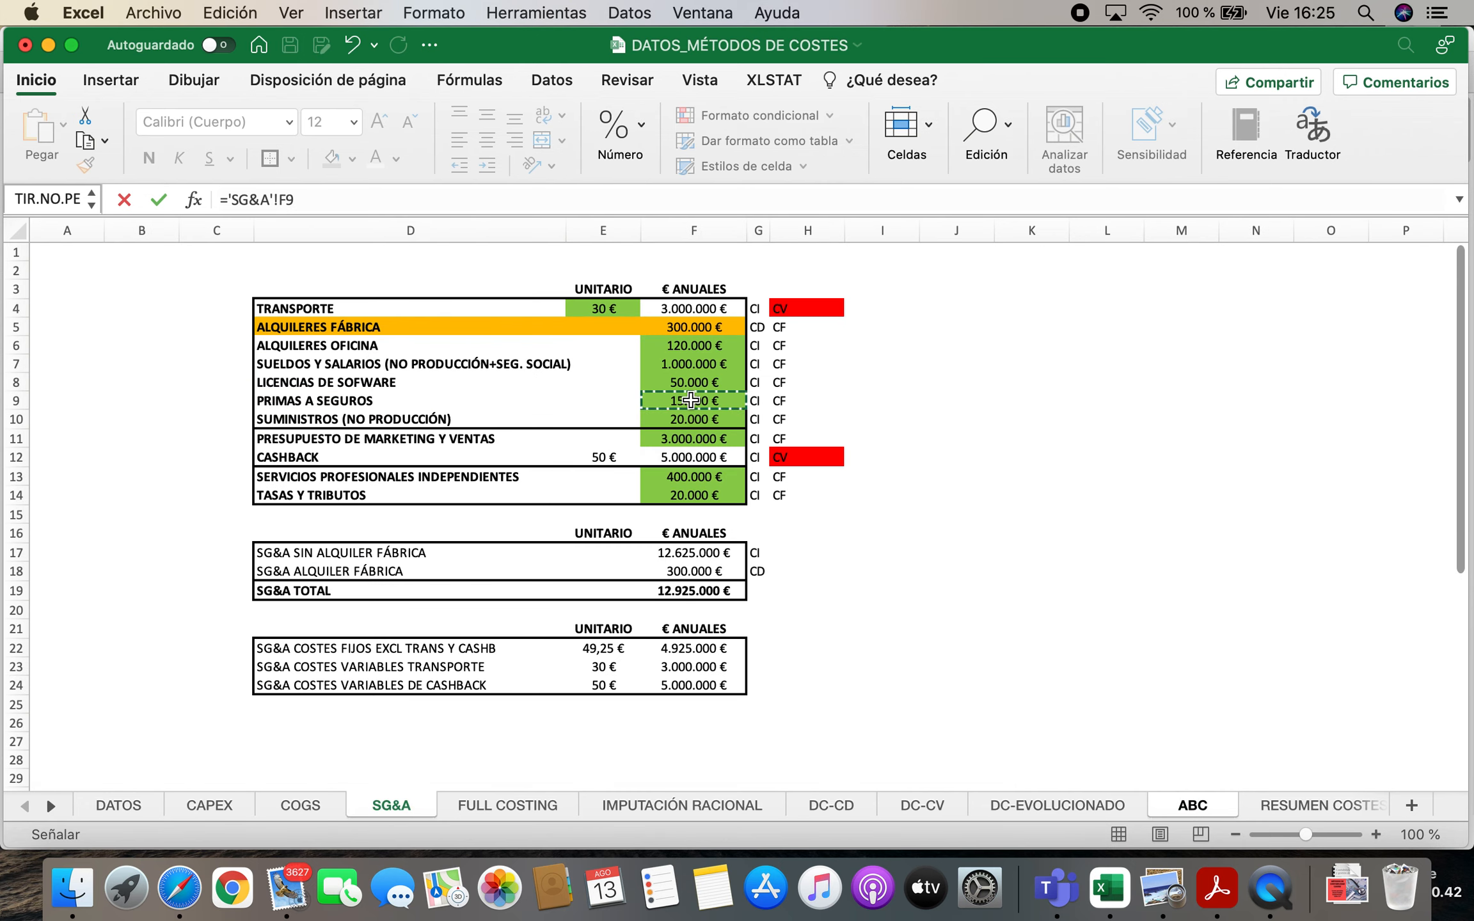
key("Return")
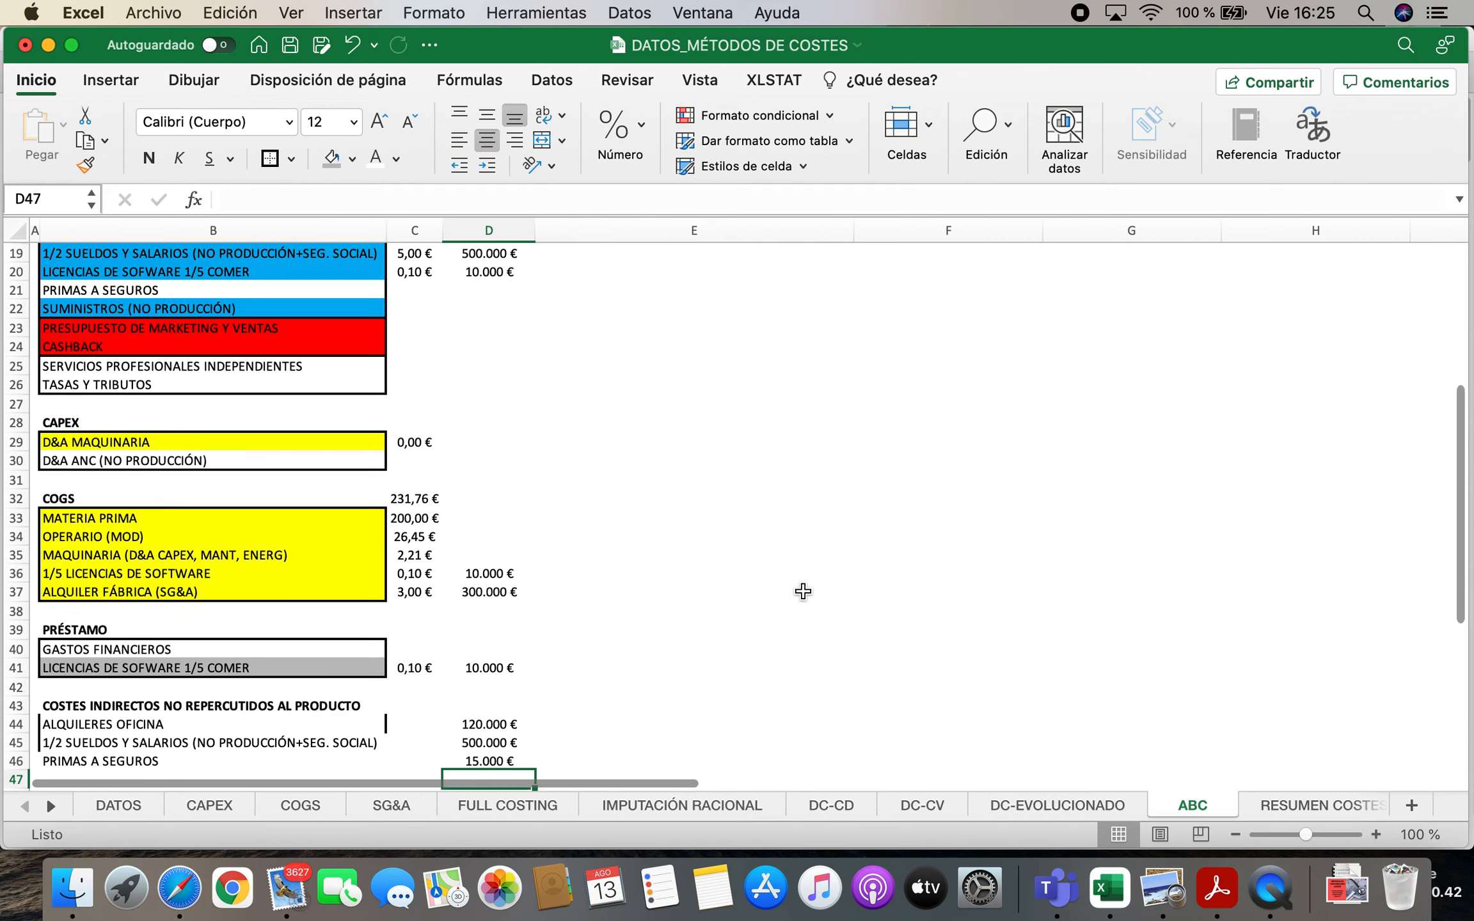
Copy the 1/2 SUMINISTROS label from the ADMINISTRACIÓN cost centre into B47 and left-align it
scroll(803, 592, "up", 5)
scroll(803, 592, "up", 2)
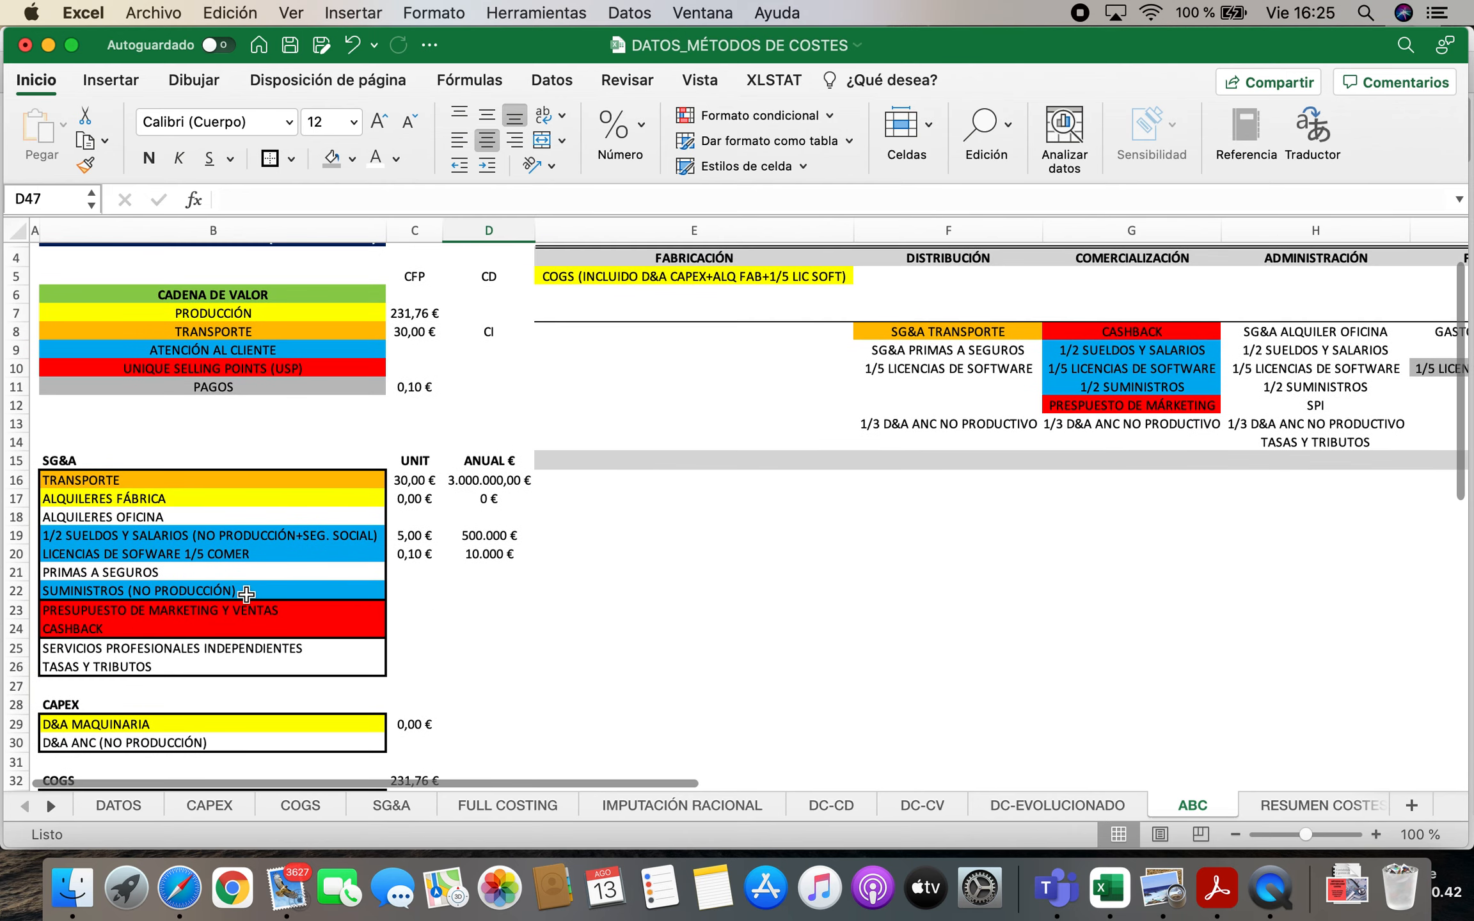
left_click(170, 597)
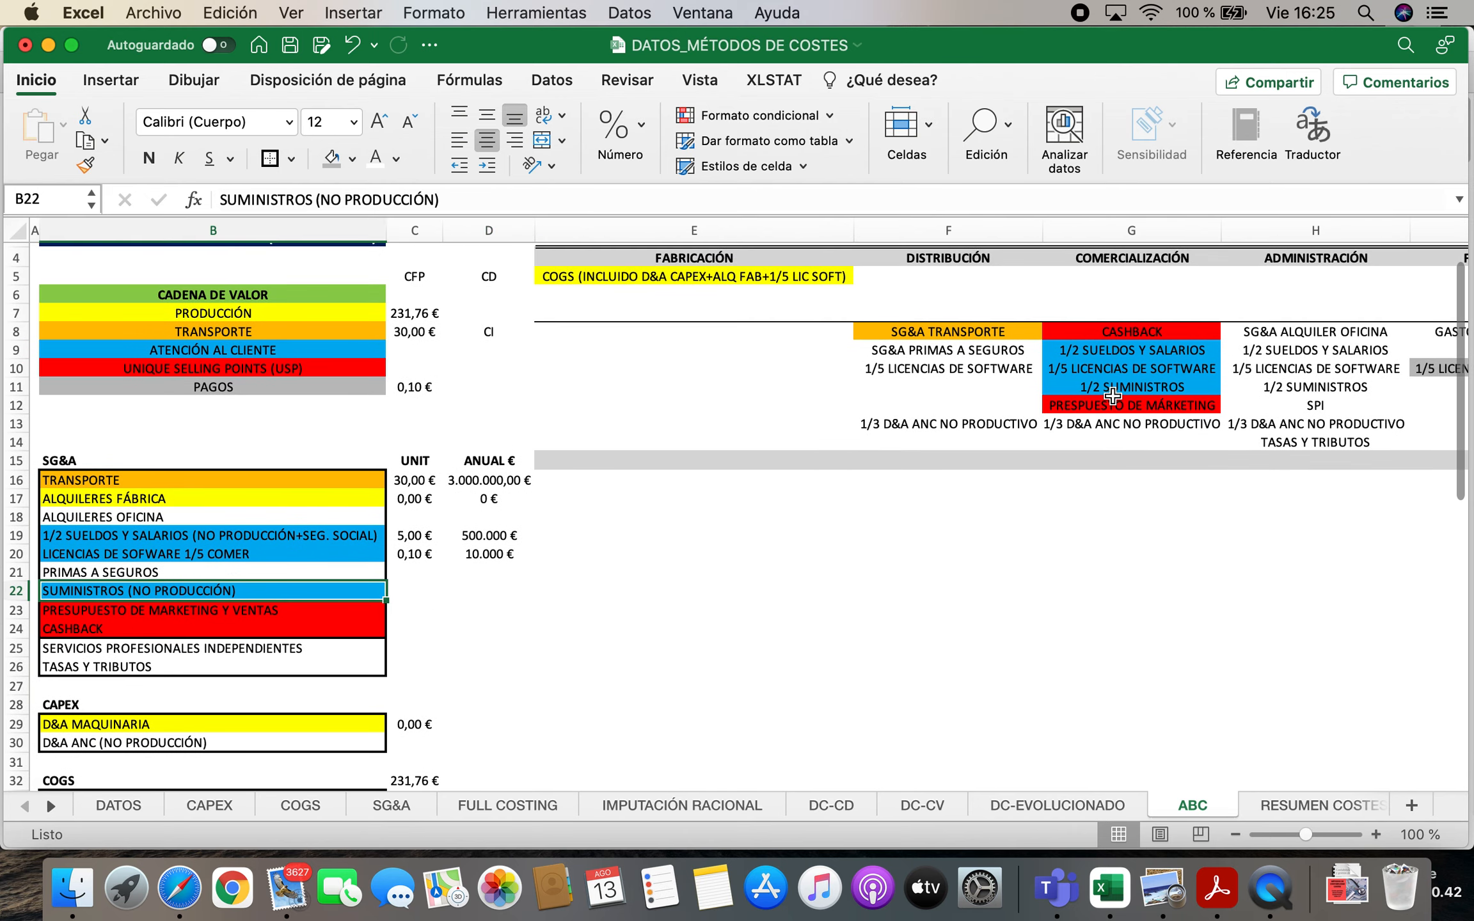
scroll(1151, 460, "up", 1)
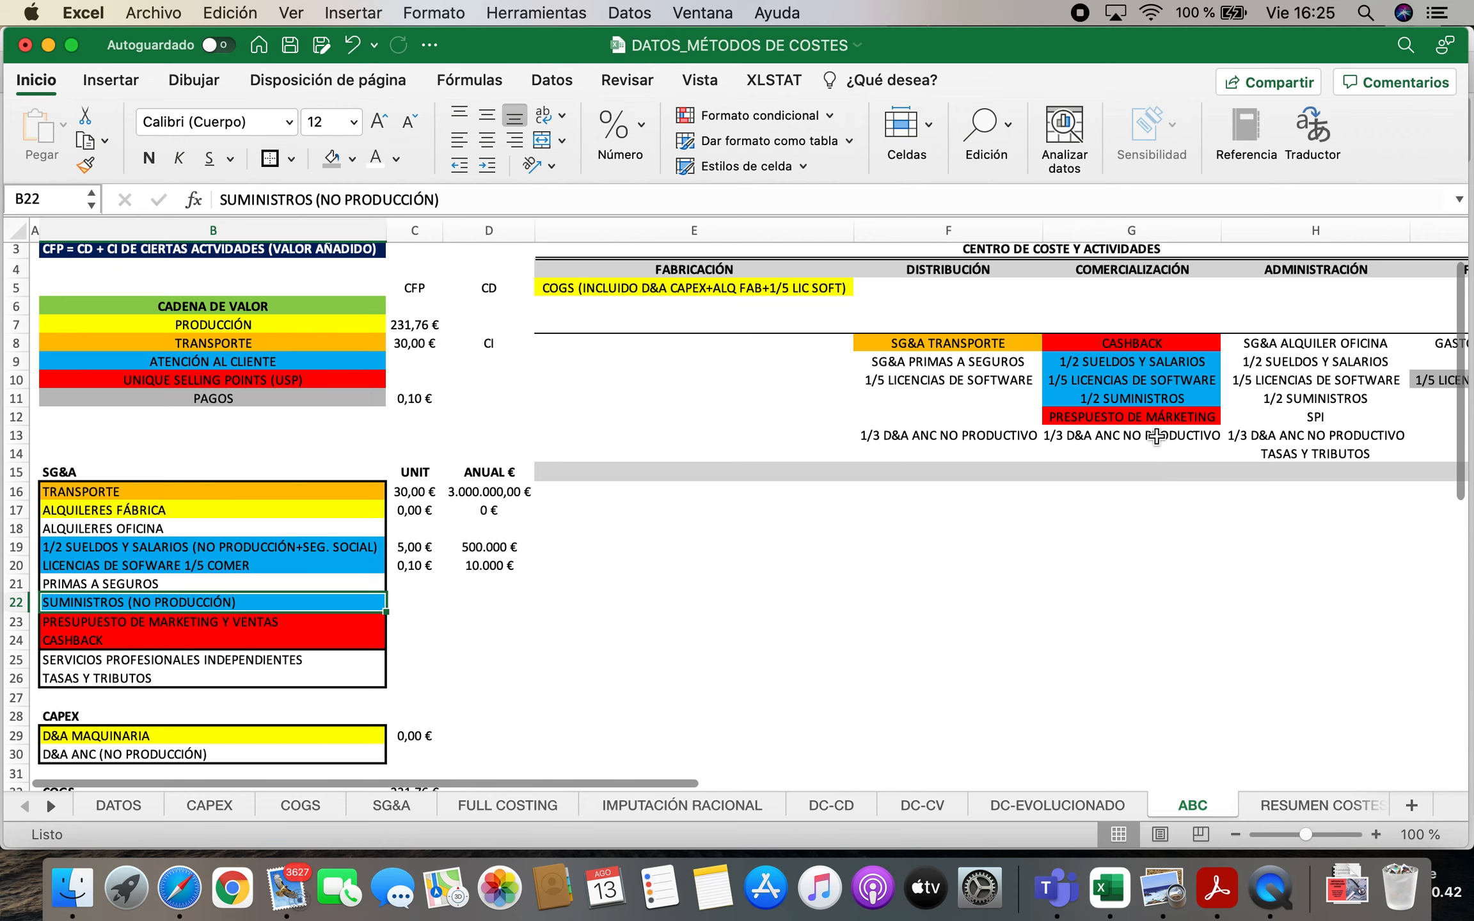
left_click(1116, 399)
left_click(1275, 403)
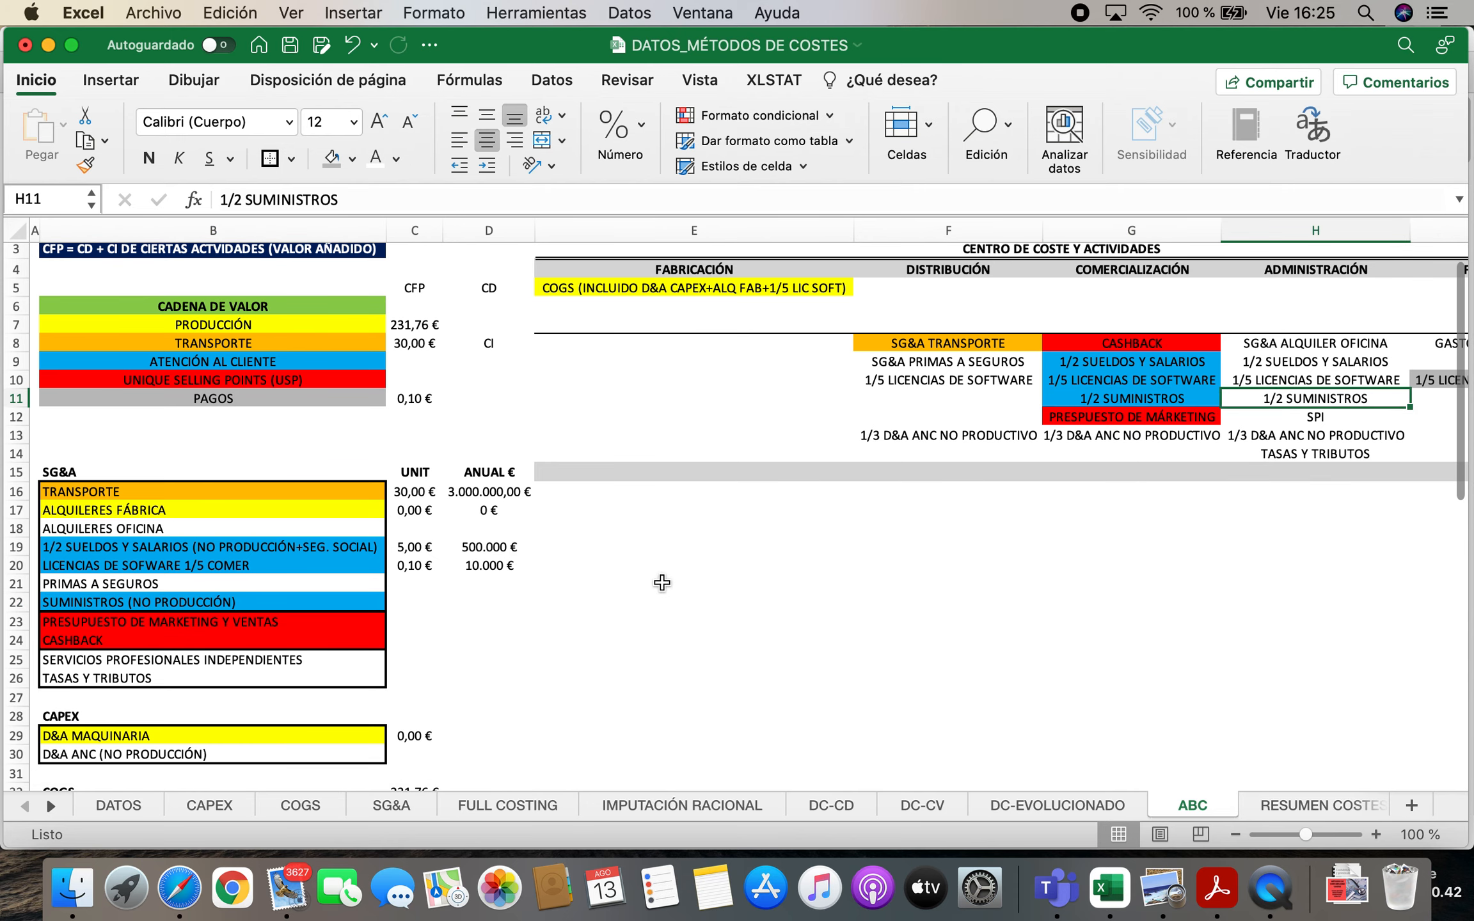
scroll(662, 583, "down", 5)
scroll(659, 595, "up", 2)
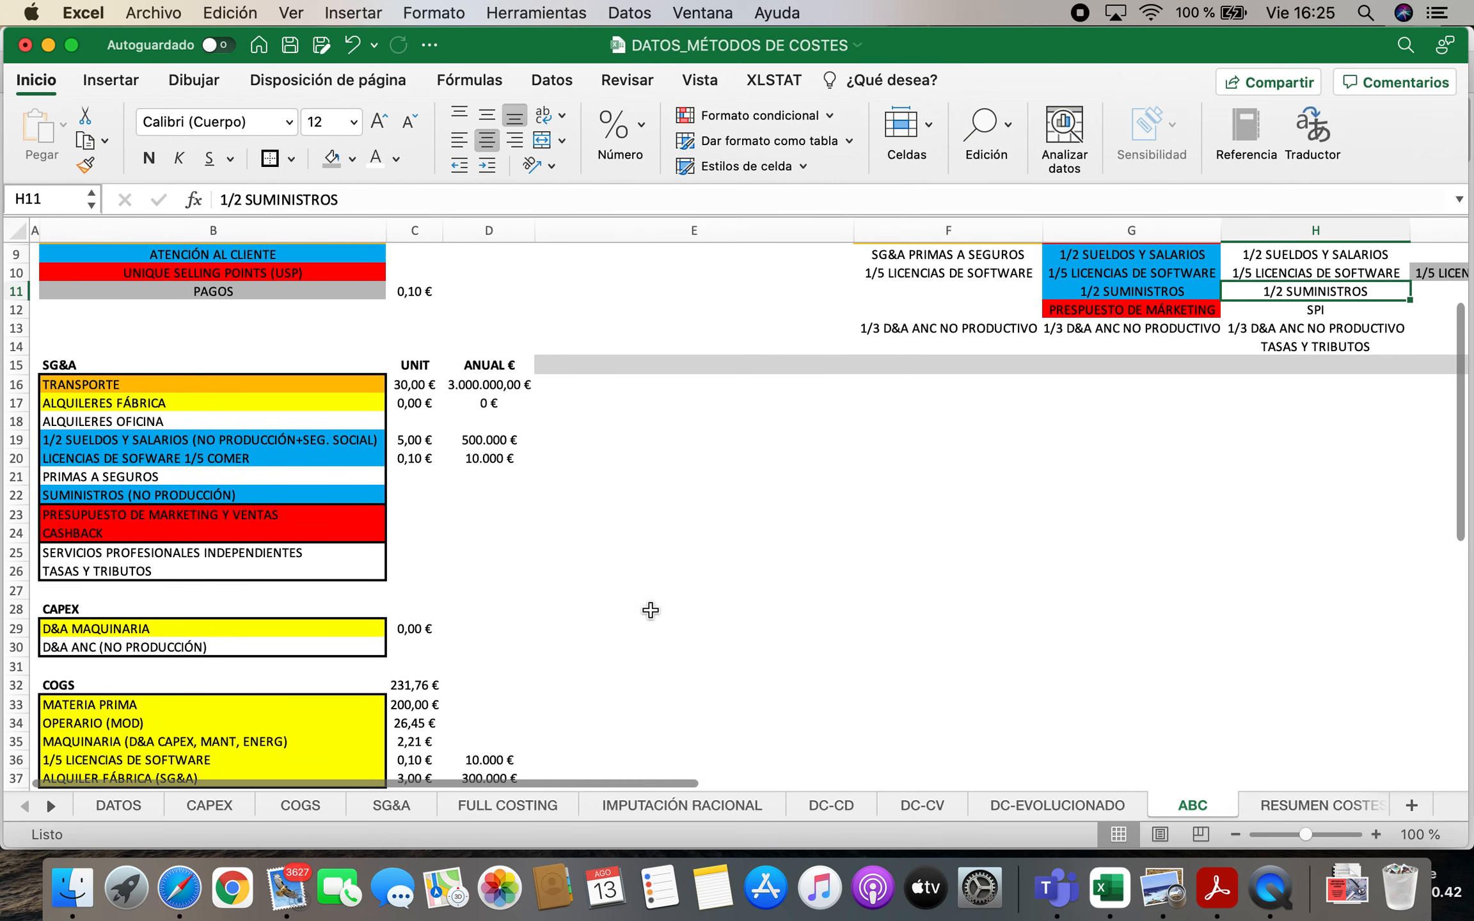
key("super+c")
scroll(614, 620, "down", 8)
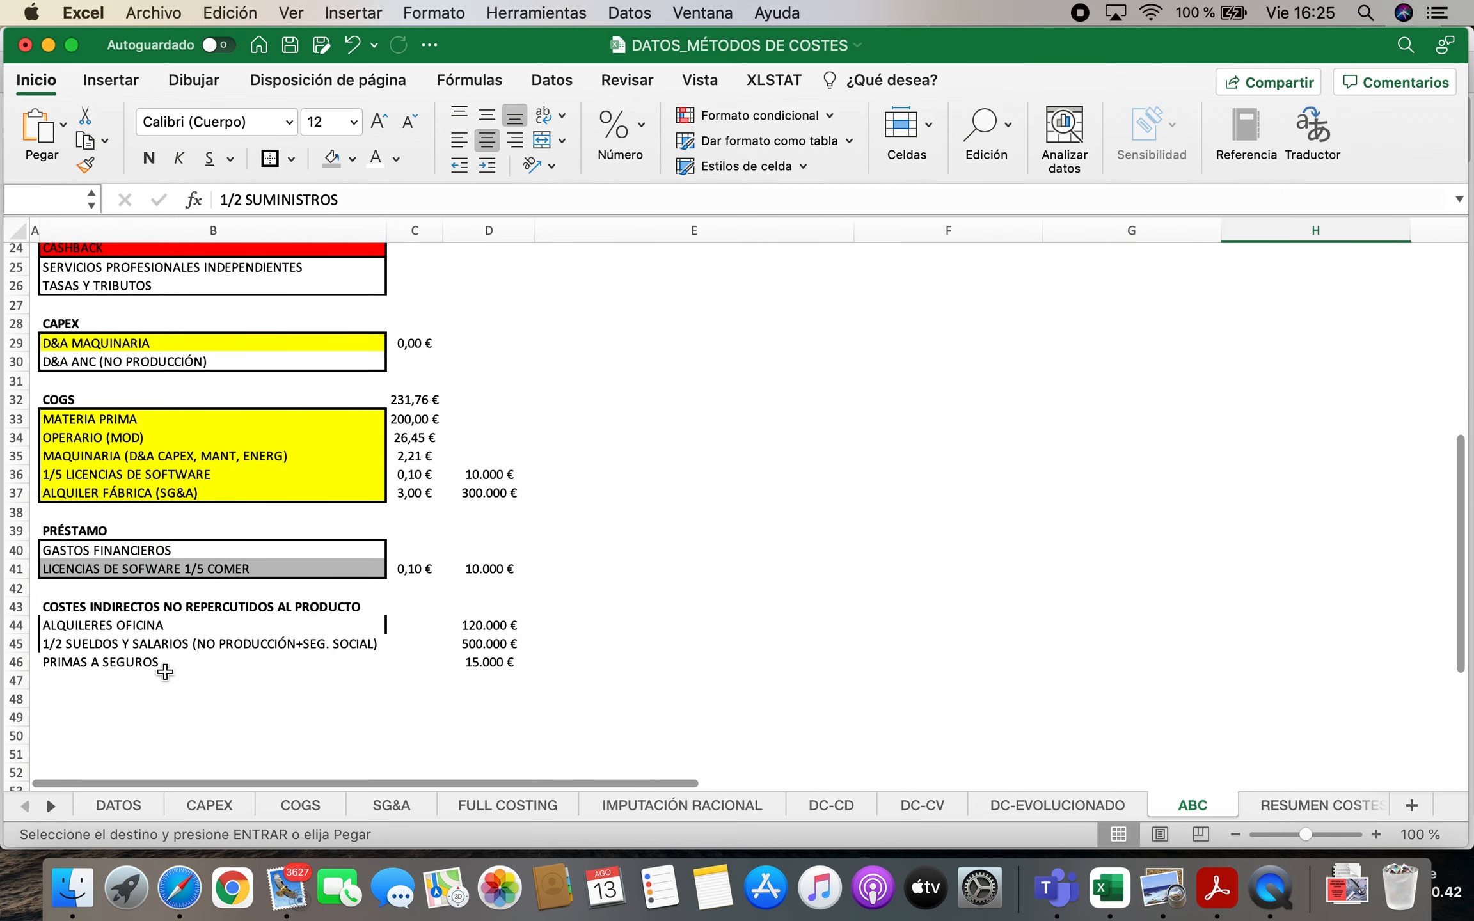
left_click(162, 677)
key("super+v")
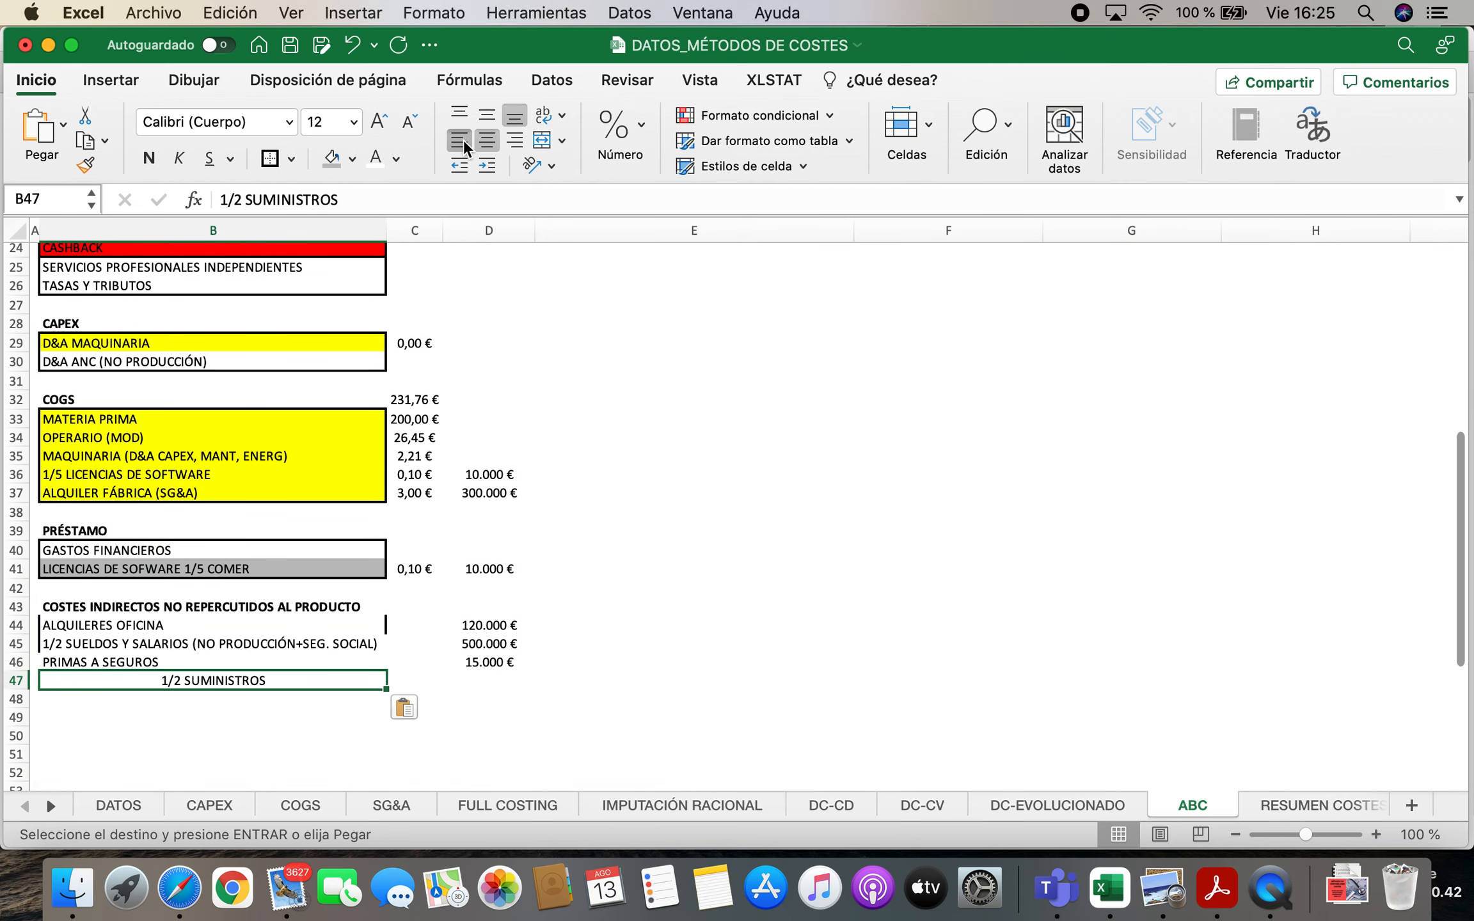
left_click(463, 140)
Calculate the 1/2 SUMINISTROS annual amount in D47 as SG&A cell F10 divided by 2
left_click(516, 668)
left_click(519, 675)
type("=")
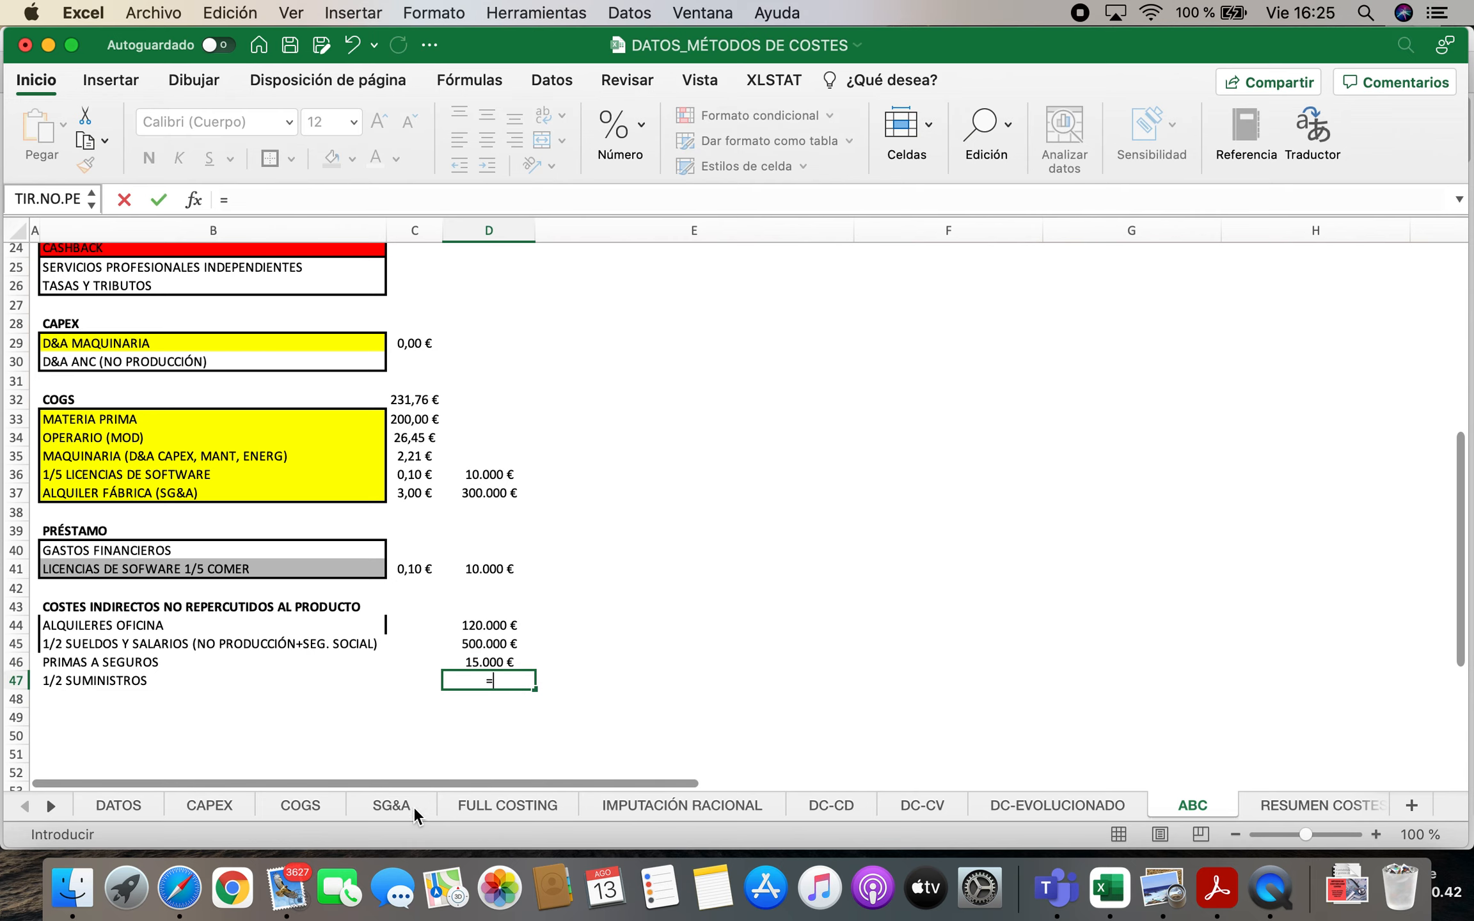
left_click(406, 805)
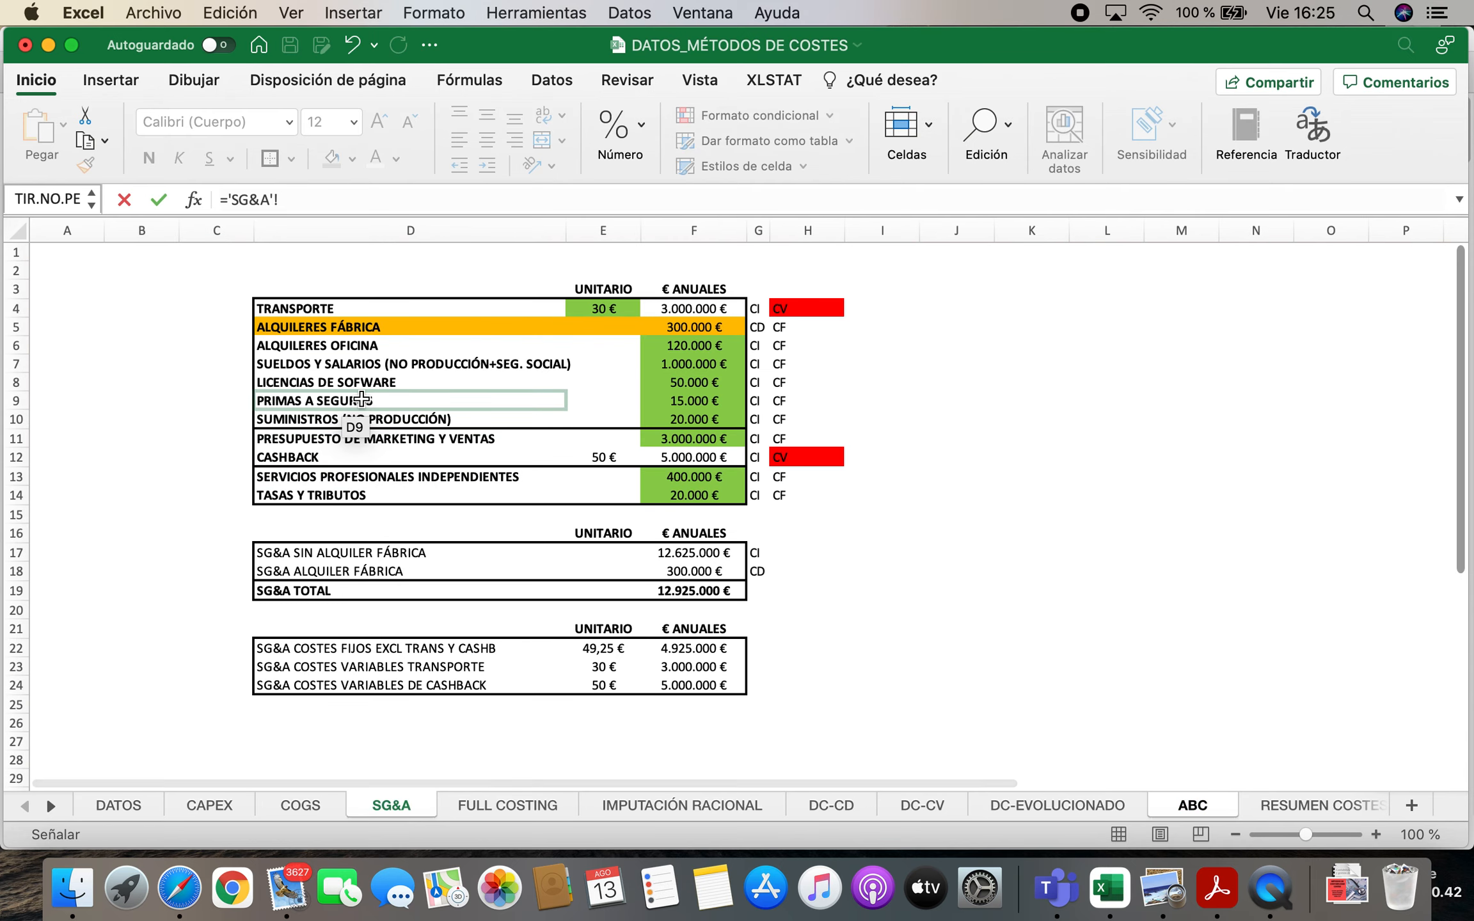
left_click(680, 421)
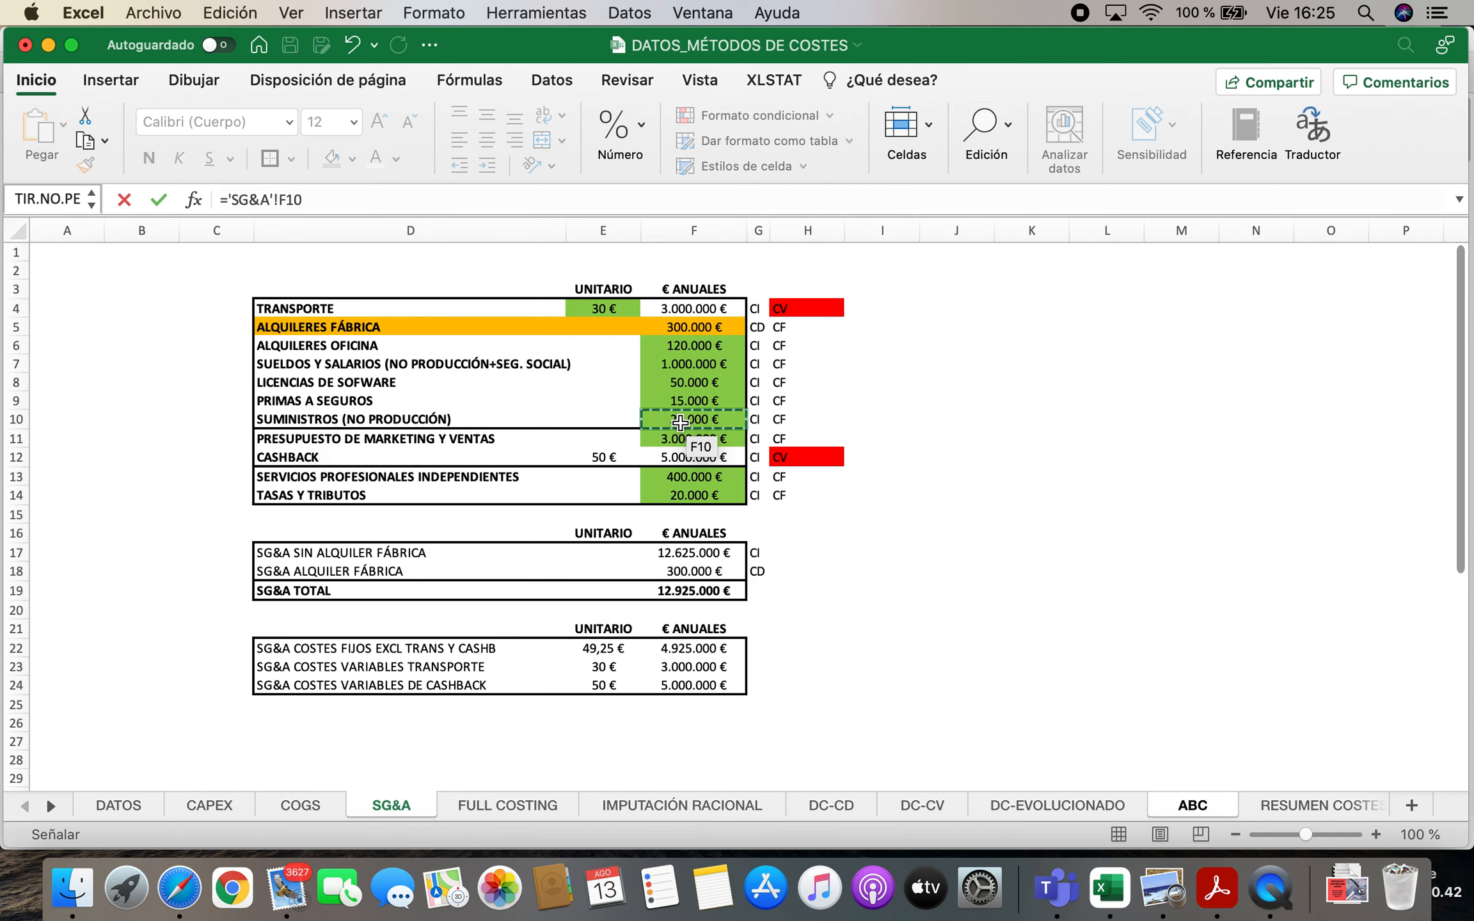
type("/2")
key("Return")
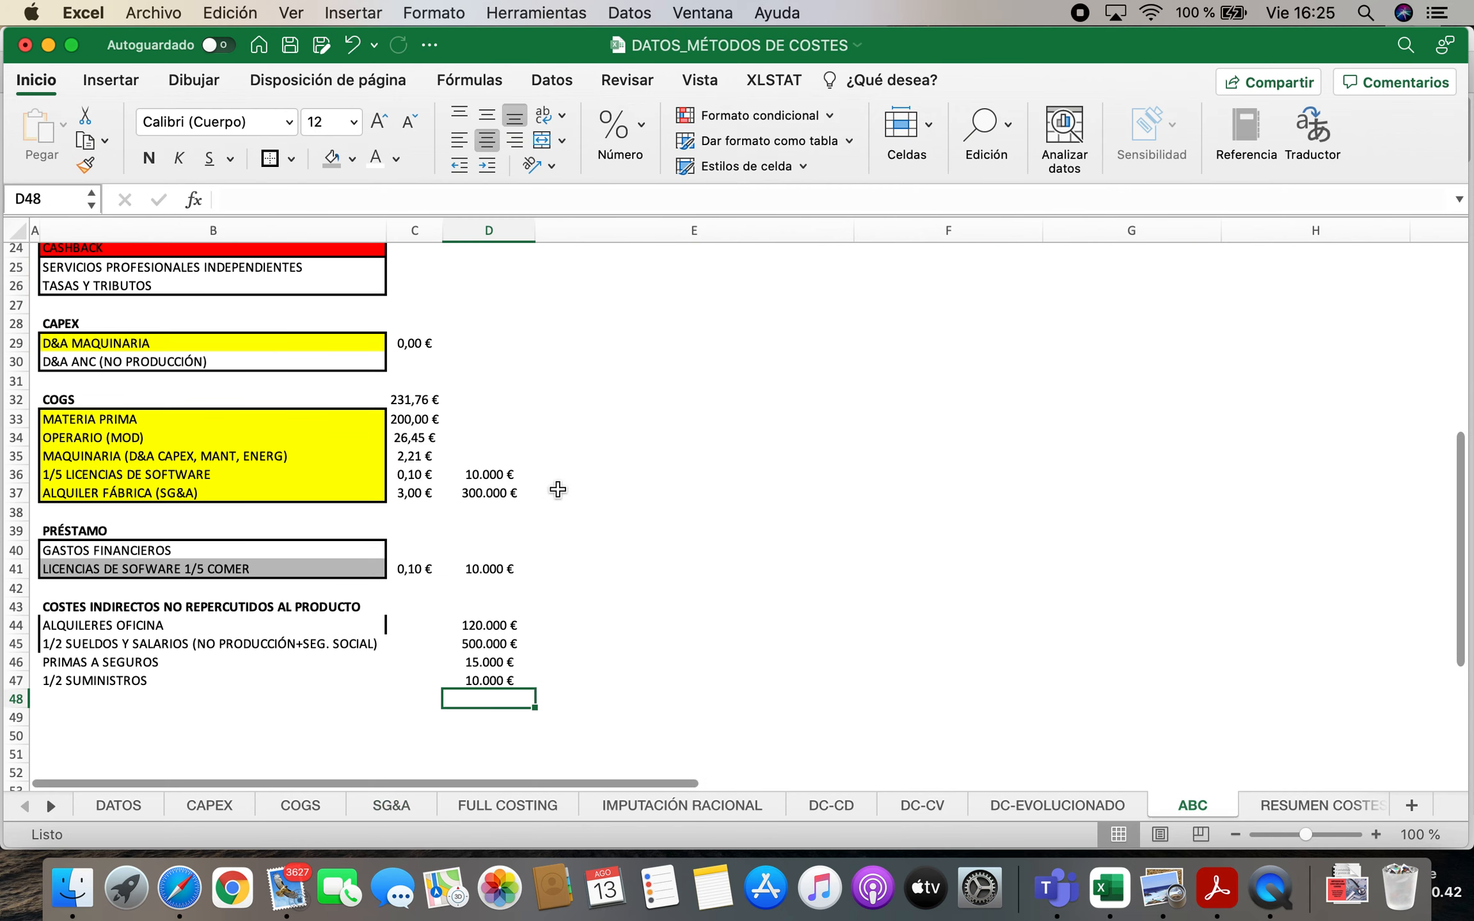
Add the prefix 1/2 to the SUMINISTROS (NO PRODUCCIÓN) label in B22 of the SG&A block
scroll(560, 485, "up", 5)
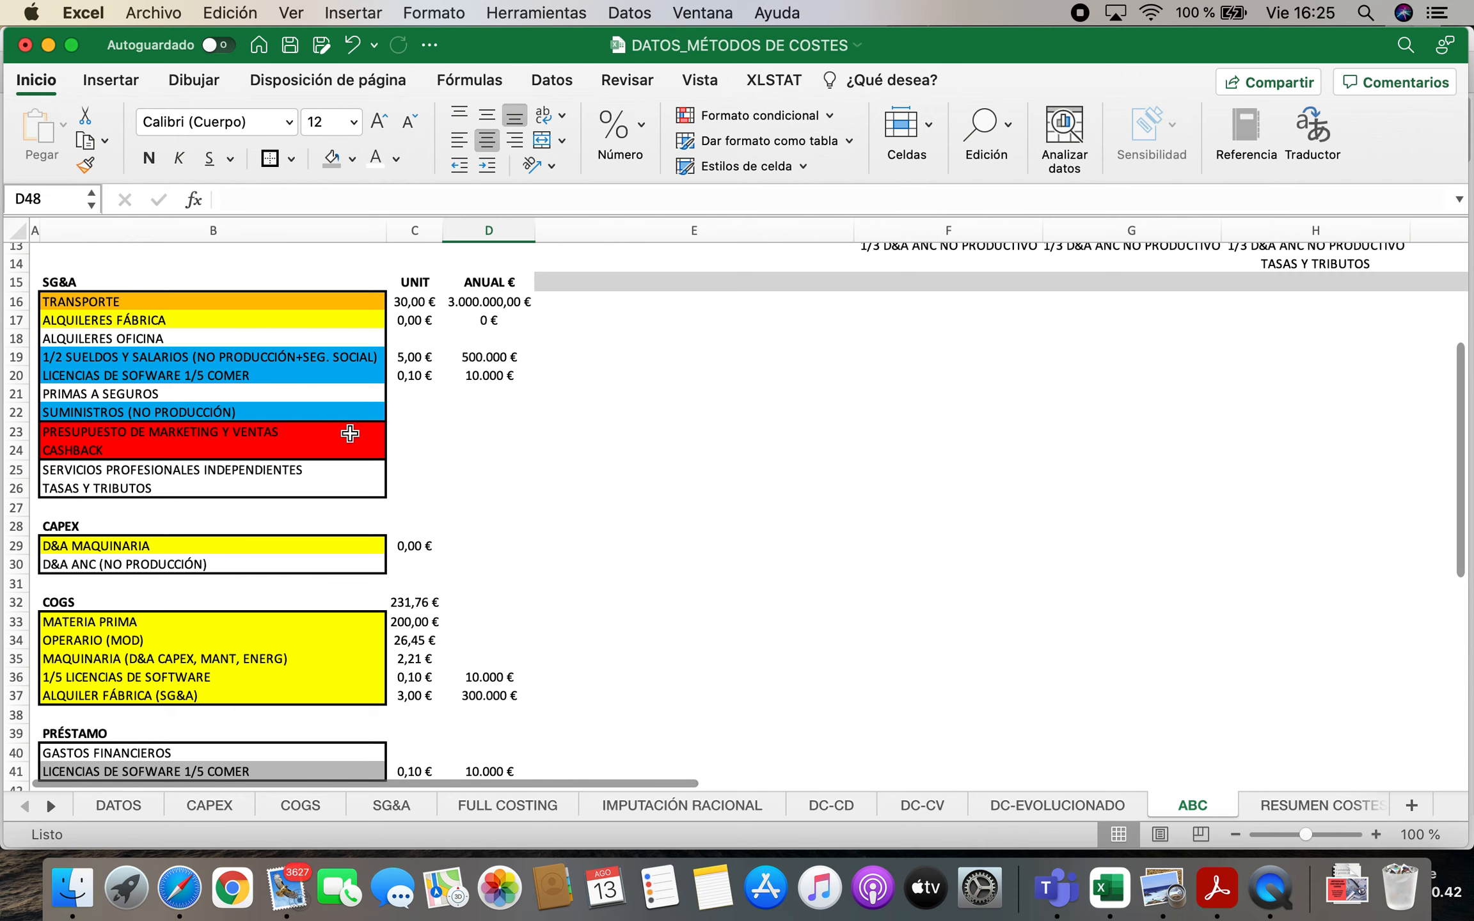
scroll(350, 434, "up", 4)
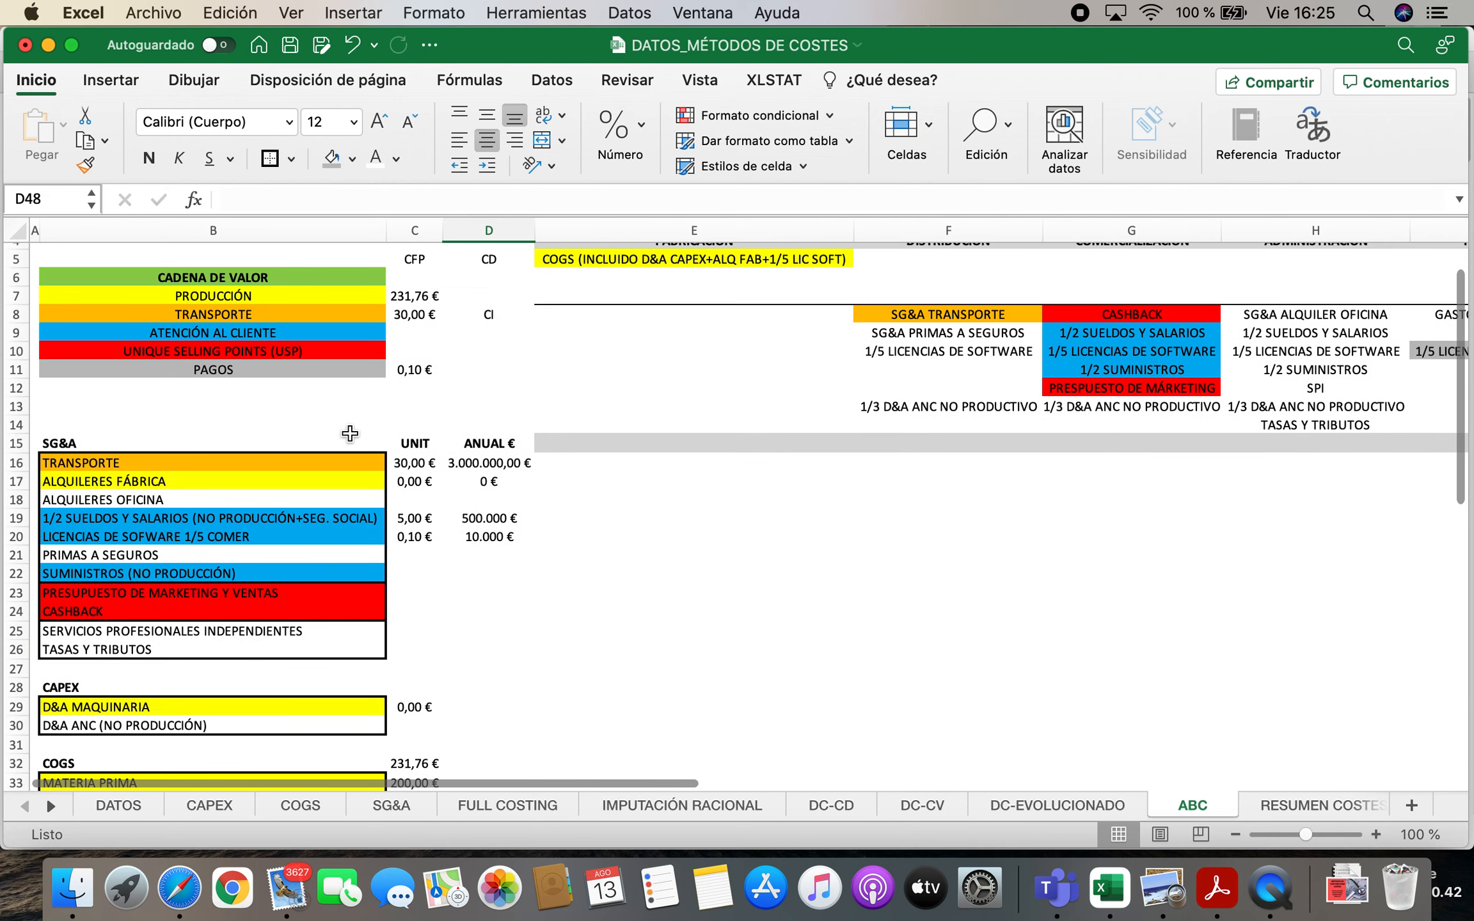
scroll(350, 434, "up", 1)
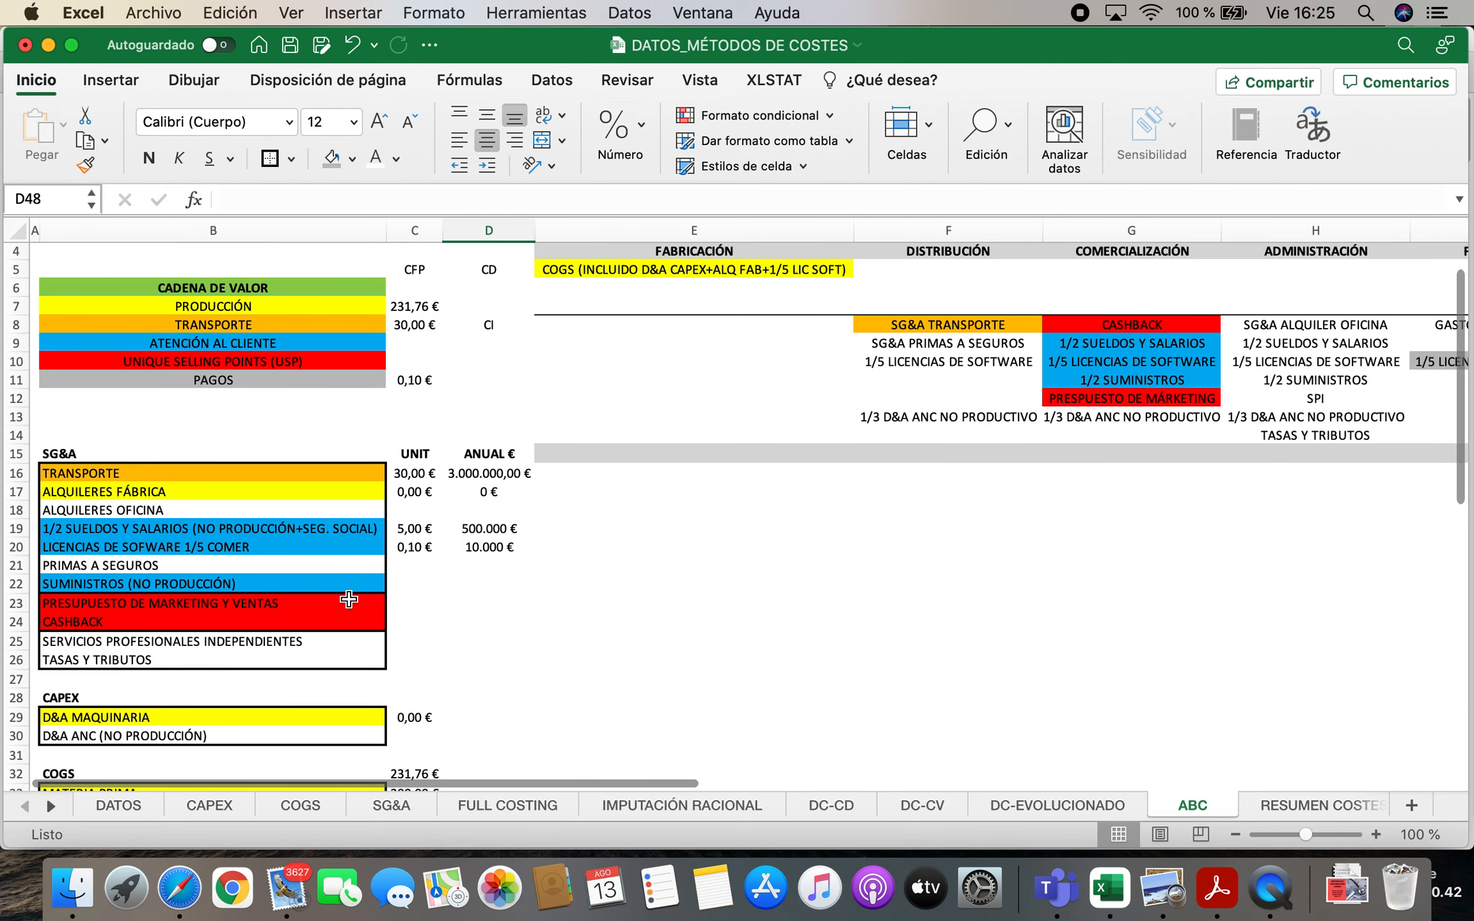
left_click(46, 582)
double_click(46, 582)
type("1/2")
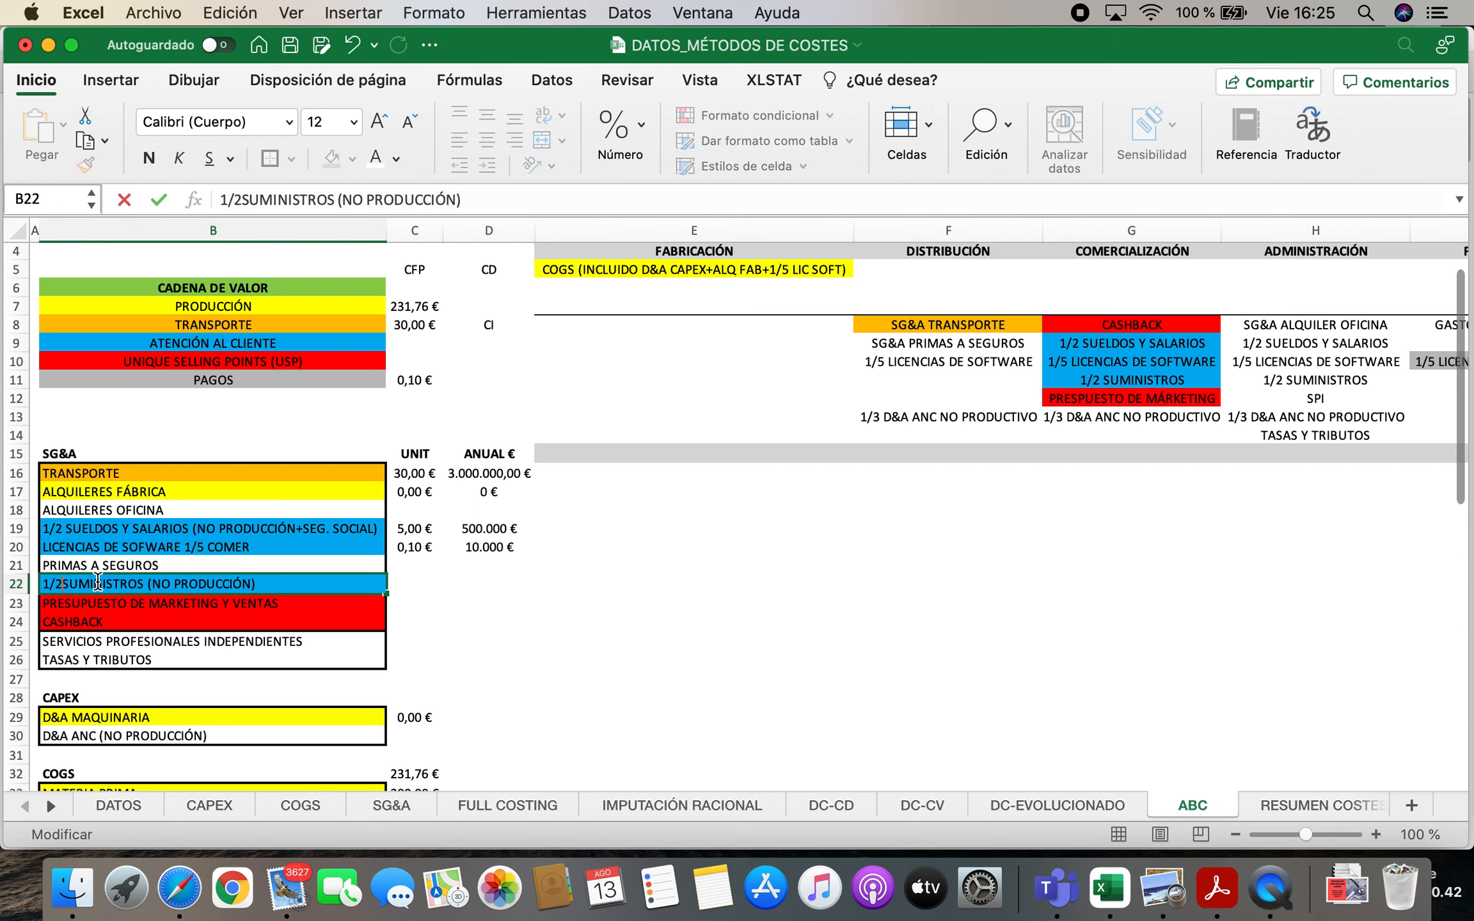
key("Return")
Link the annual amount for 1/2 SUMINISTROS (NO PRODUCCIÓN) in D22 to the 1/2 SUMINISTROS amount in D47
key("Up")
key("Right")
key("Right")
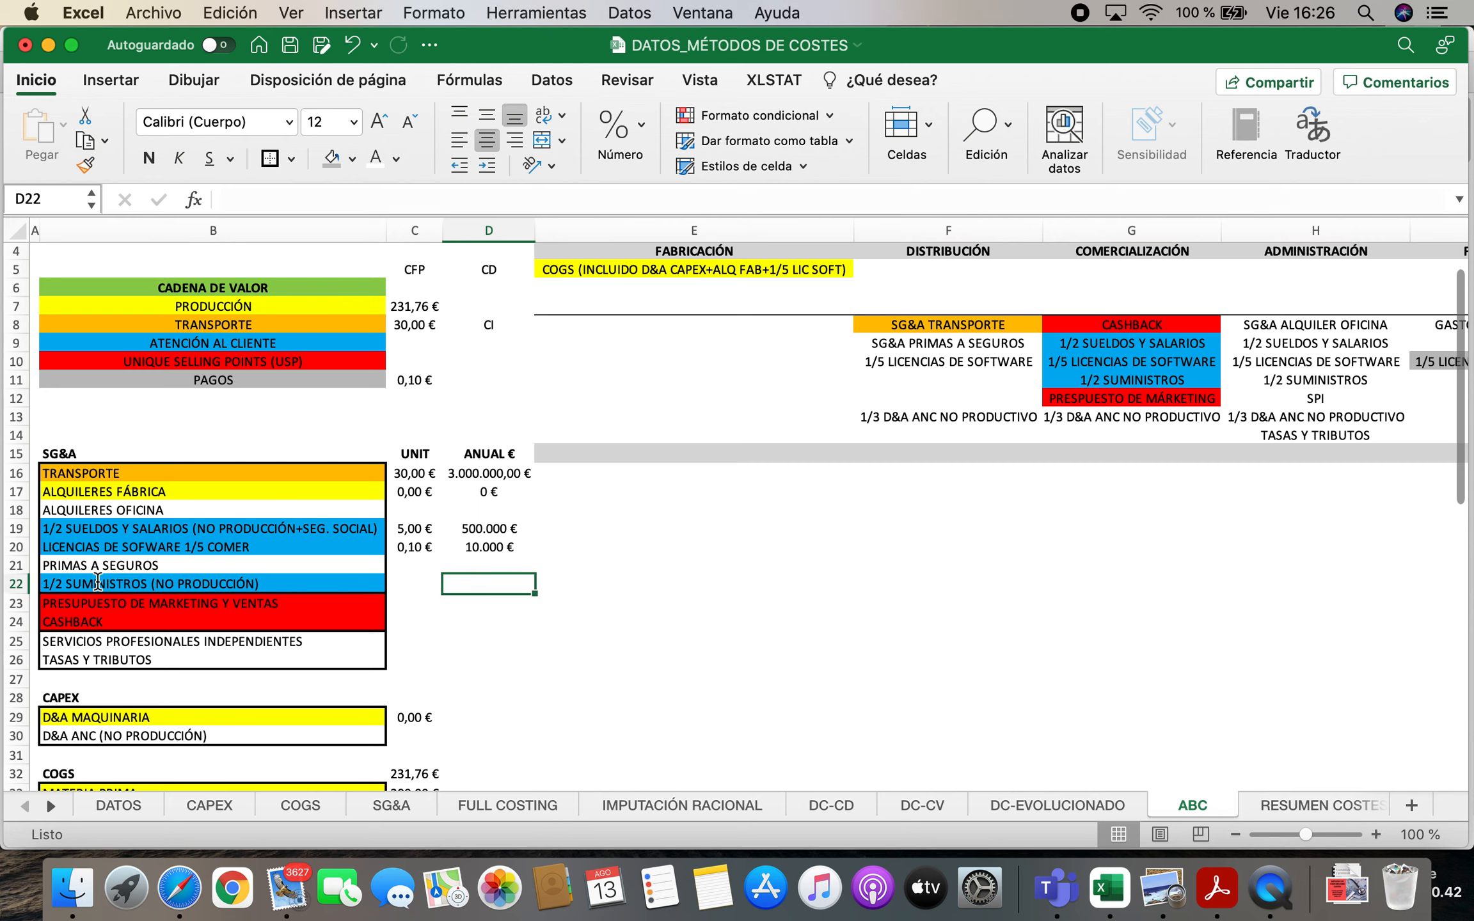
type("=")
scroll(119, 602, "down", 6)
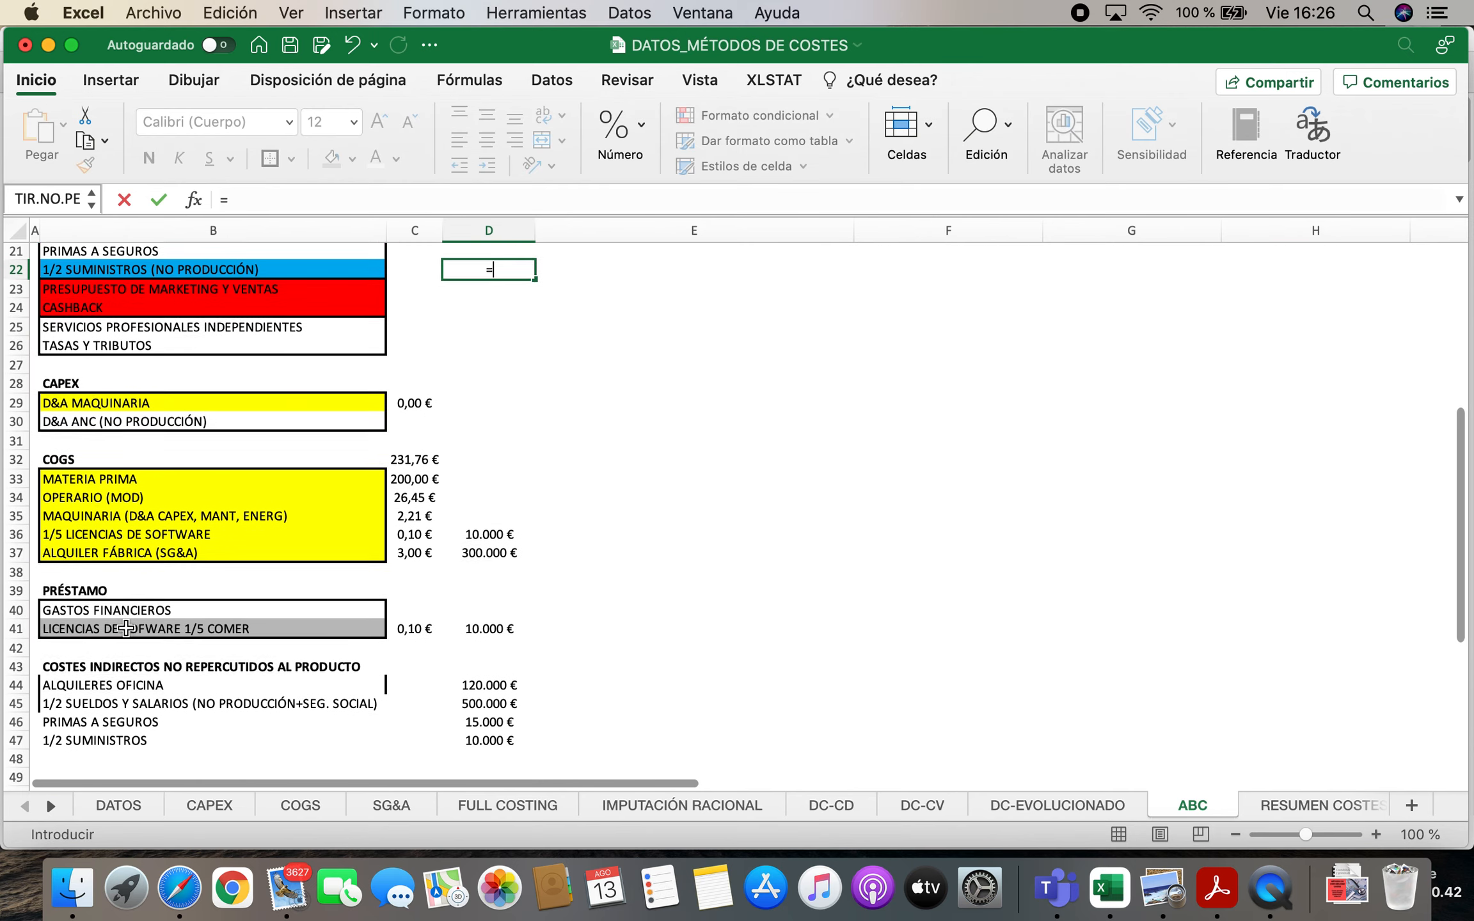
left_click(489, 701)
key("Return")
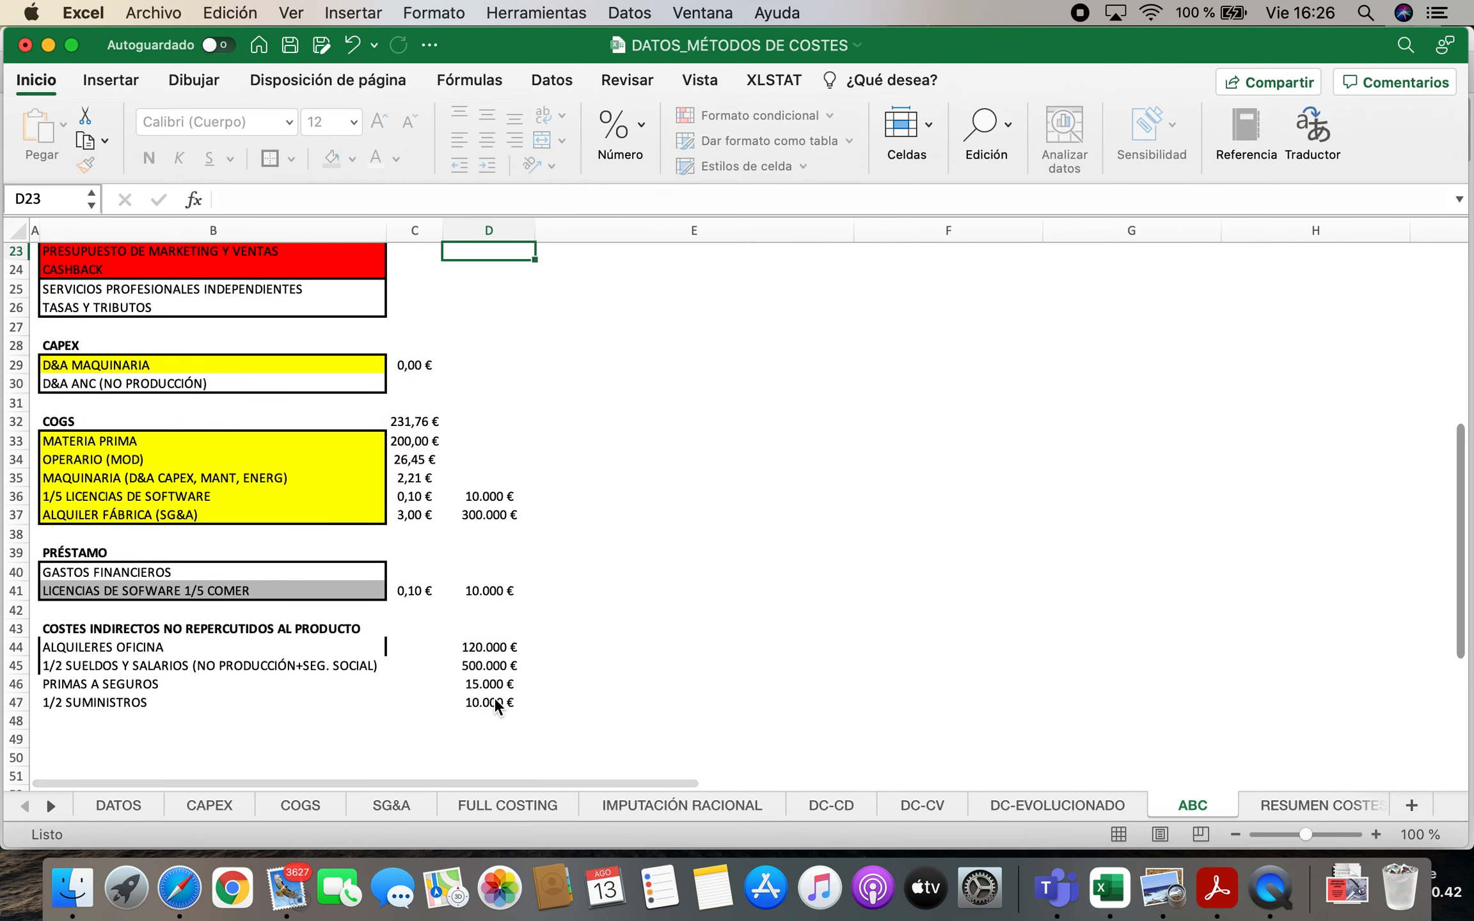
Calculate the 1/2 SUMINISTROS unit cost in C22 as D22 divided by the sales forecast in DATOS cell H7
scroll(535, 639, "up", 5)
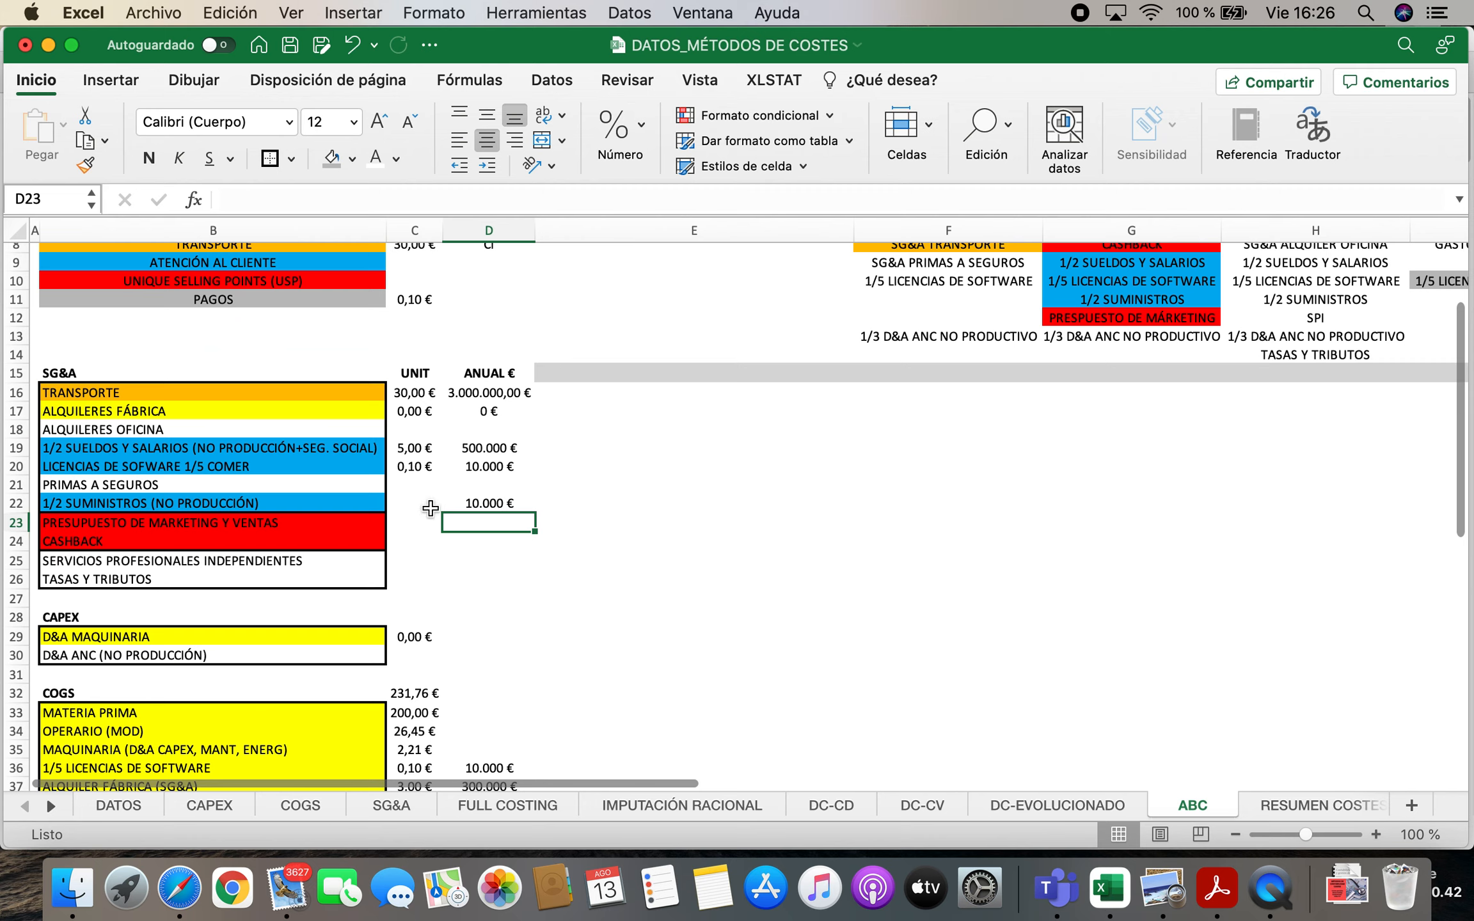
left_click(428, 506)
type("=")
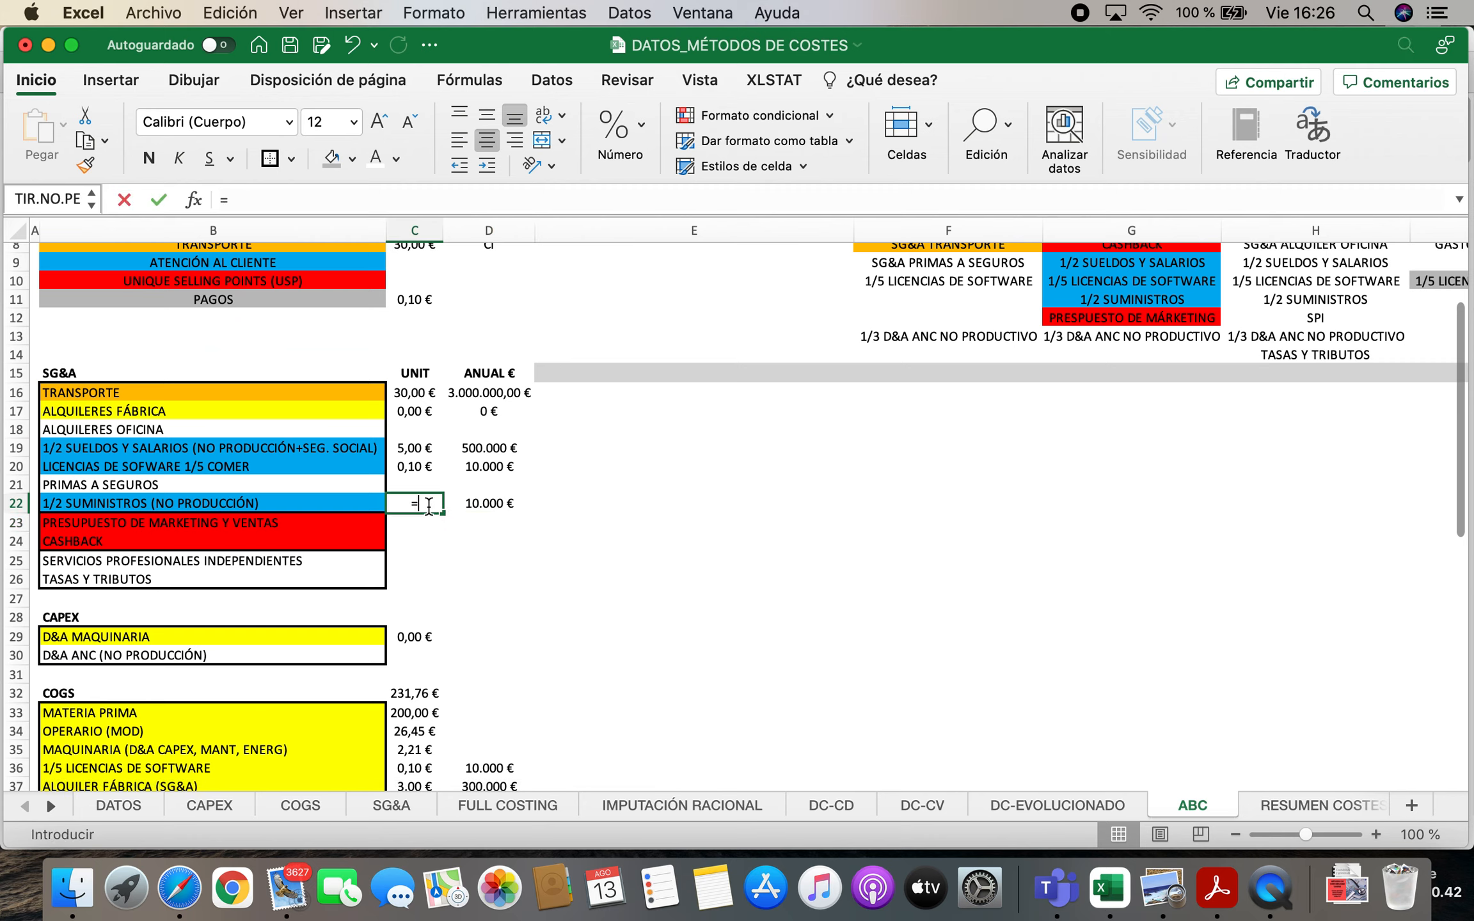
left_click(492, 505)
type("/")
left_click(116, 806)
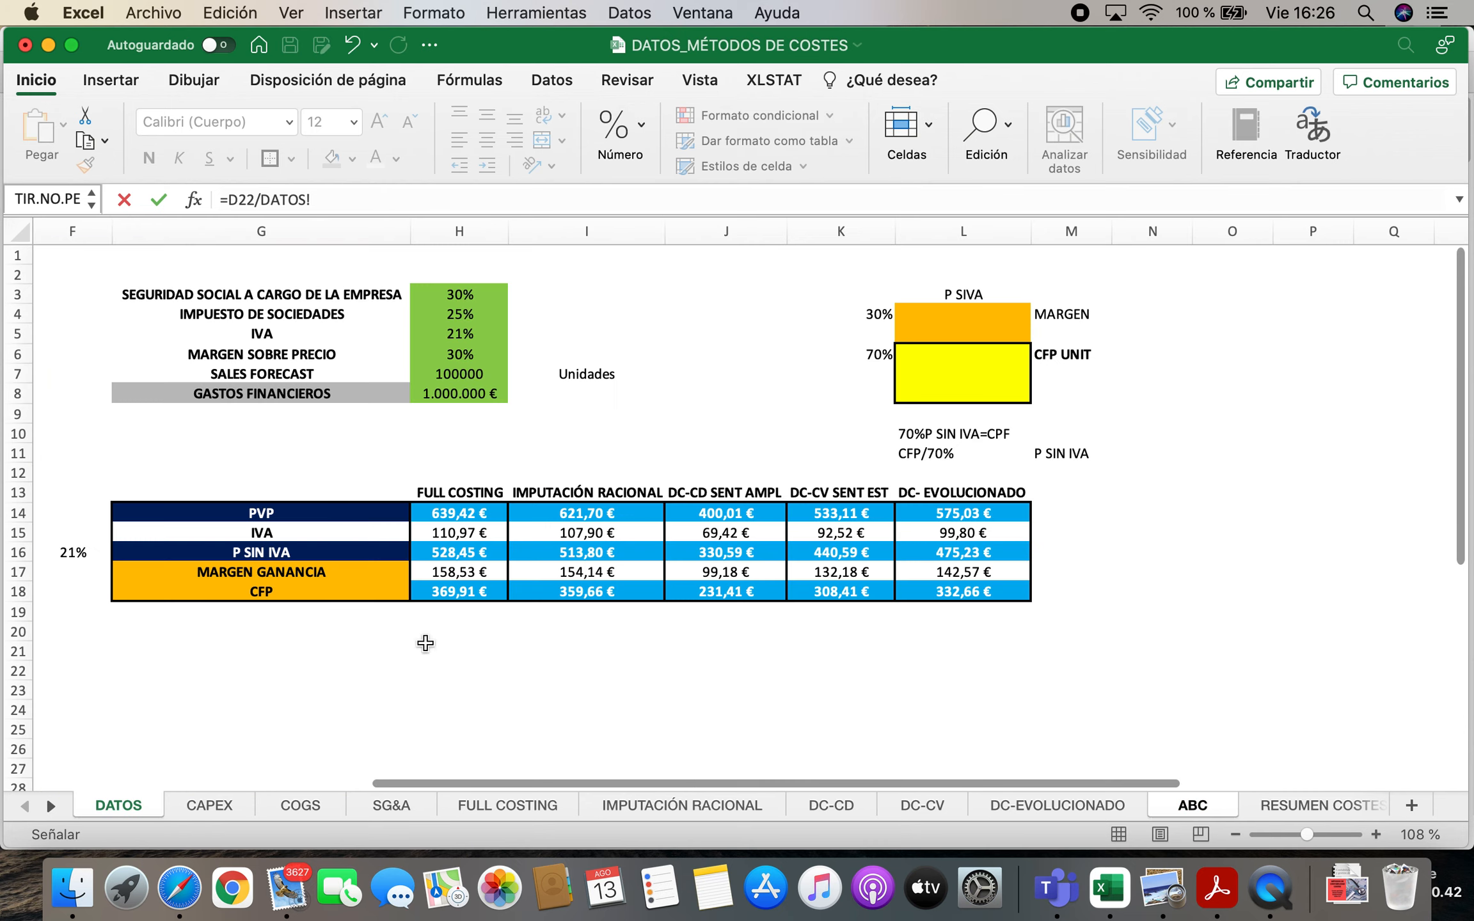
left_click(480, 376)
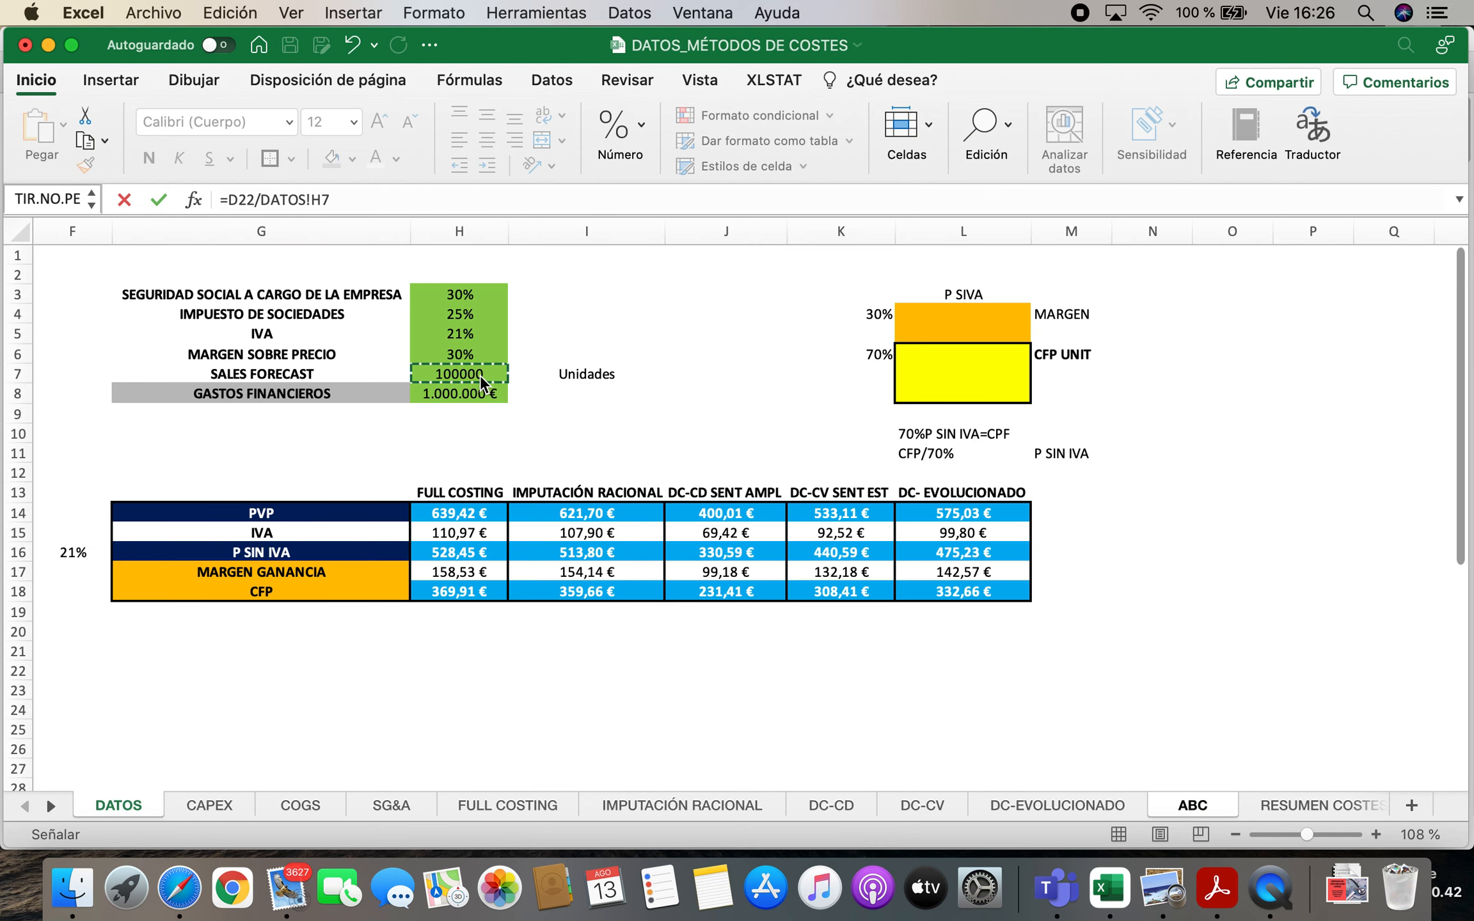
key("Return")
Link the annual amount for PRESUPUESTO DE MARKETING Y VENTAS in D23 to cell F11 of the SG&A sheet
scroll(544, 481, "up", 5)
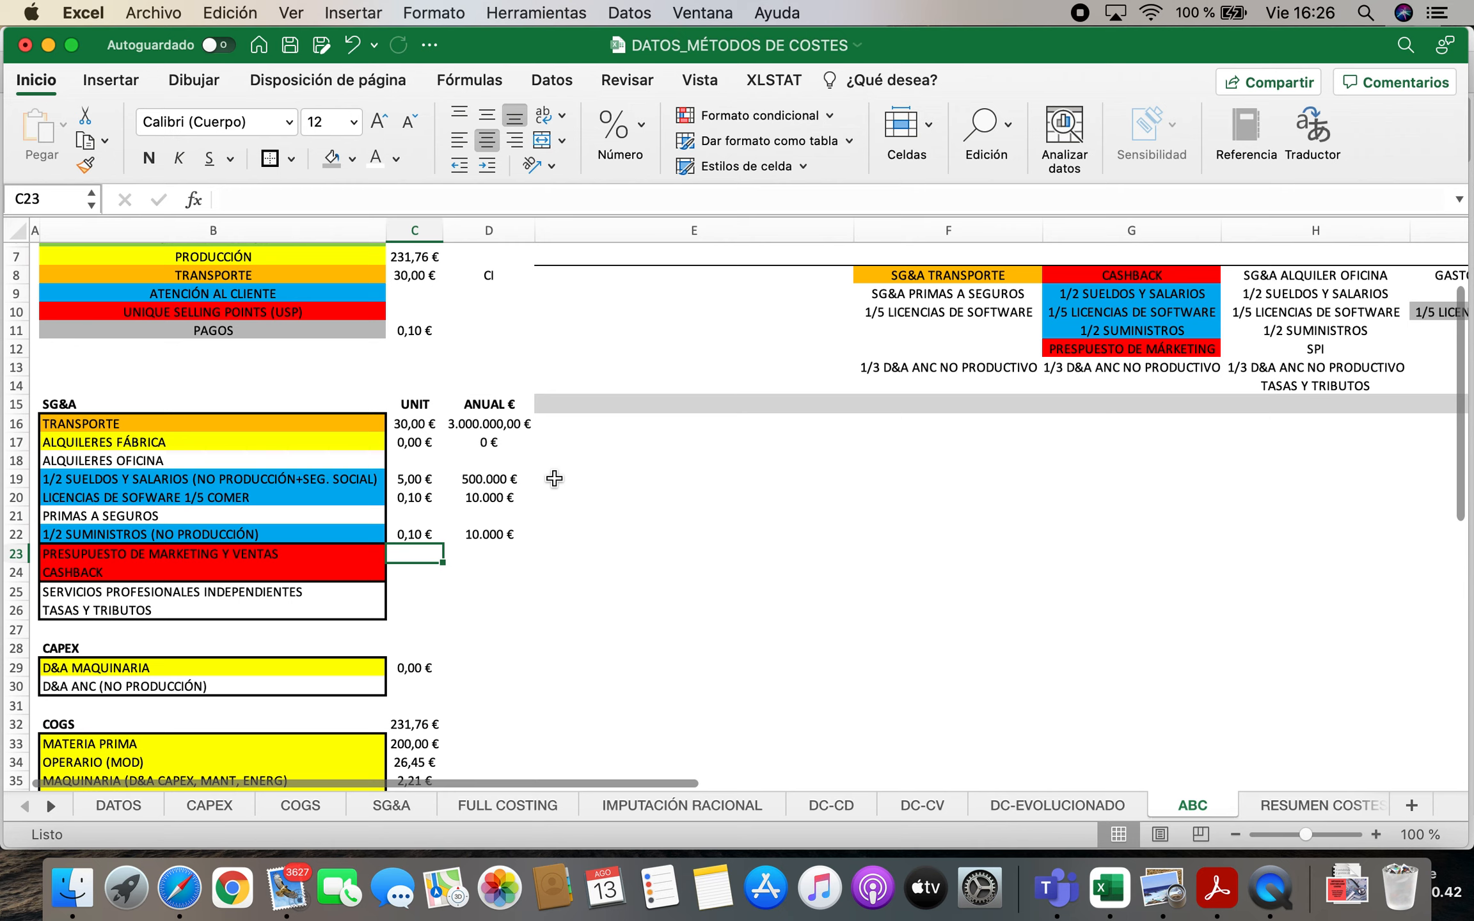
scroll(554, 479, "up", 3)
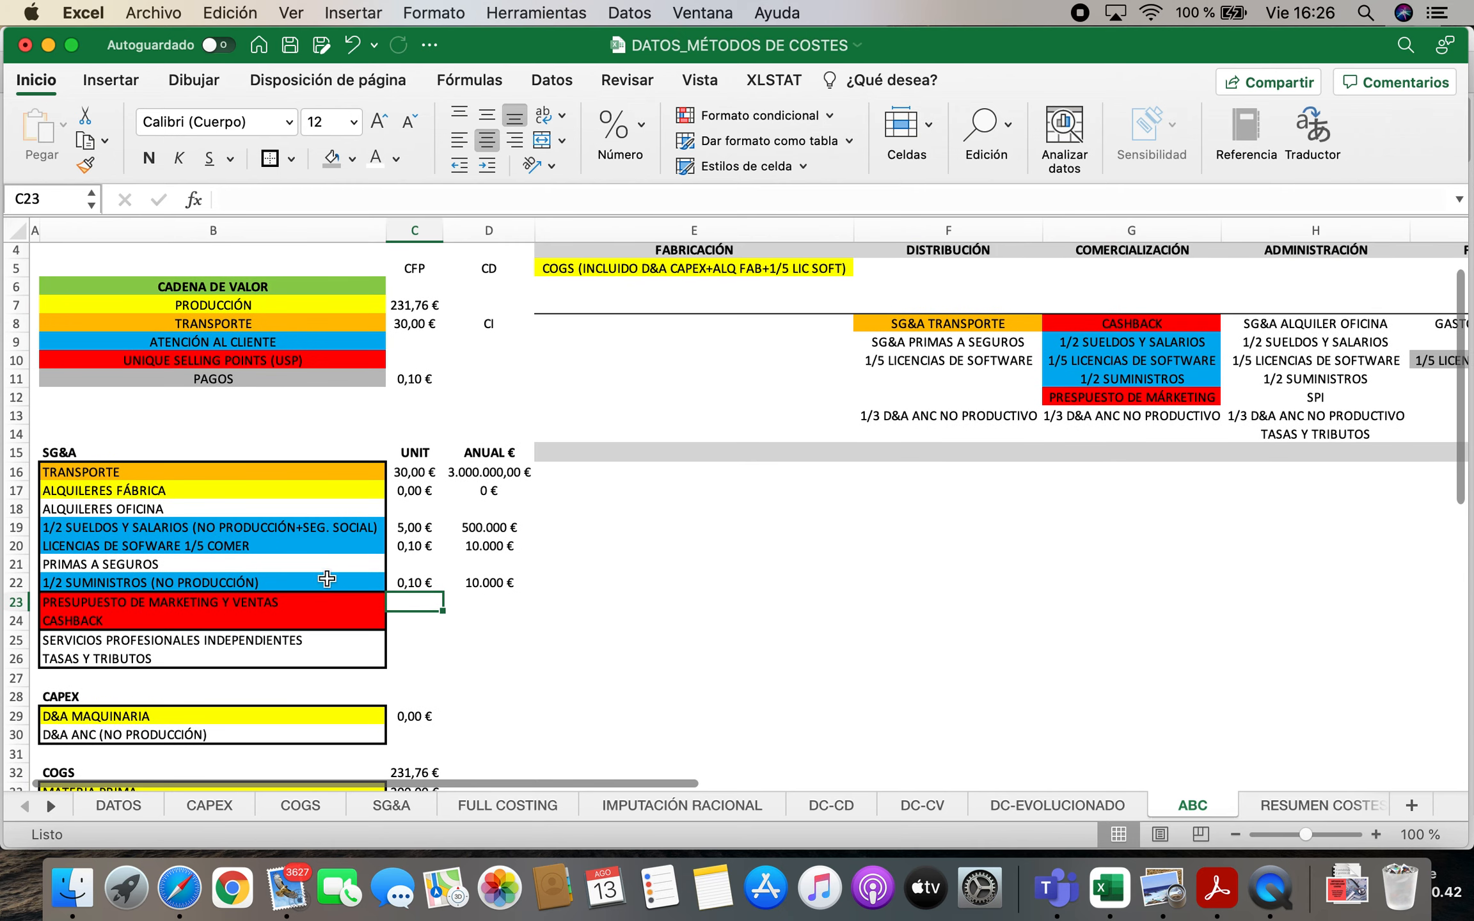
left_click(187, 604)
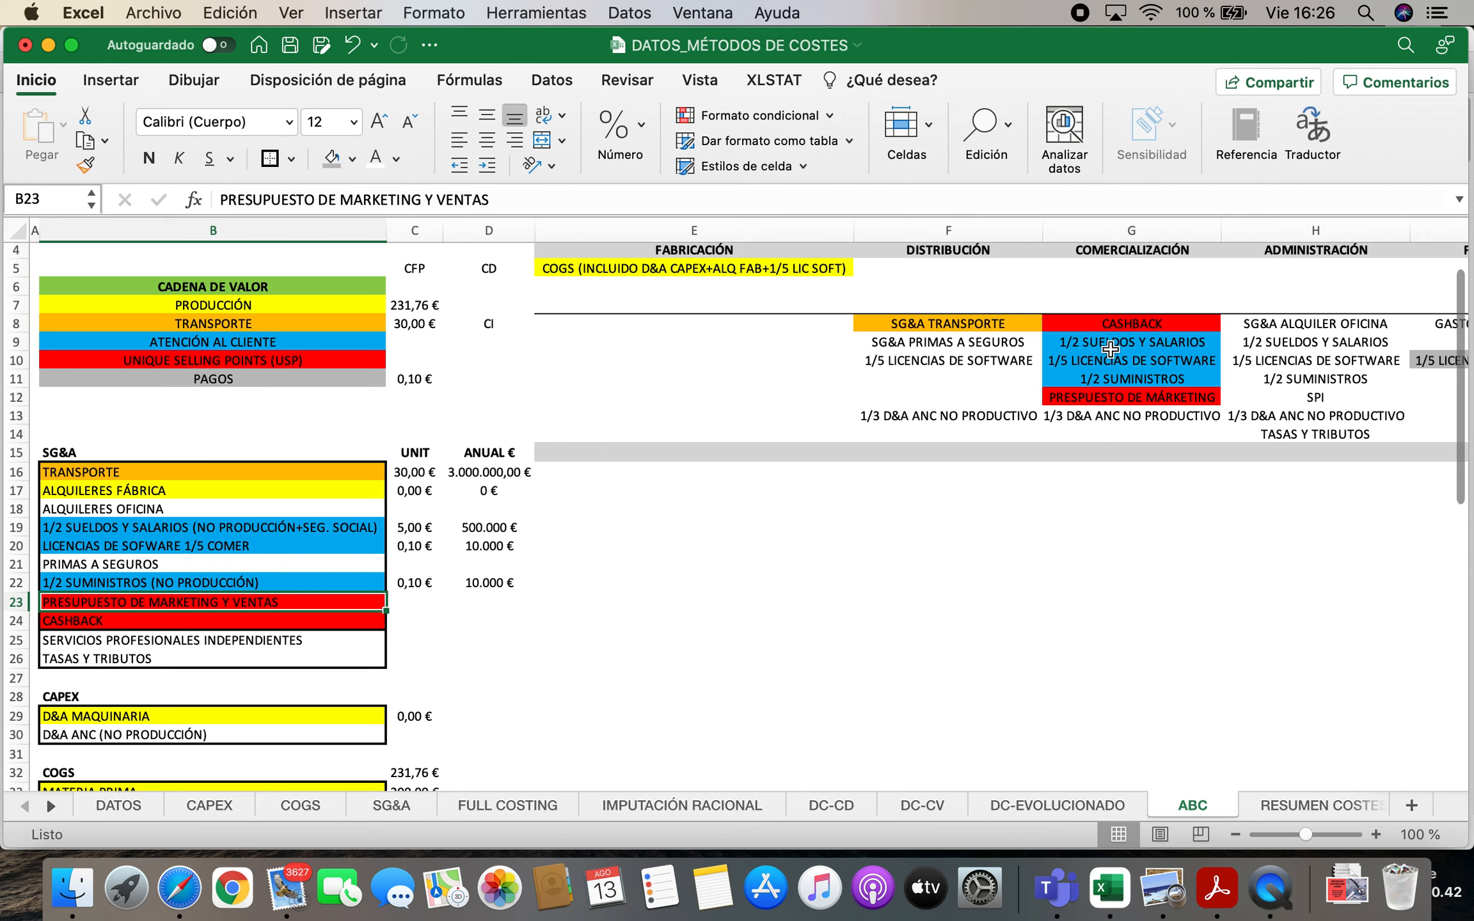
left_click(524, 606)
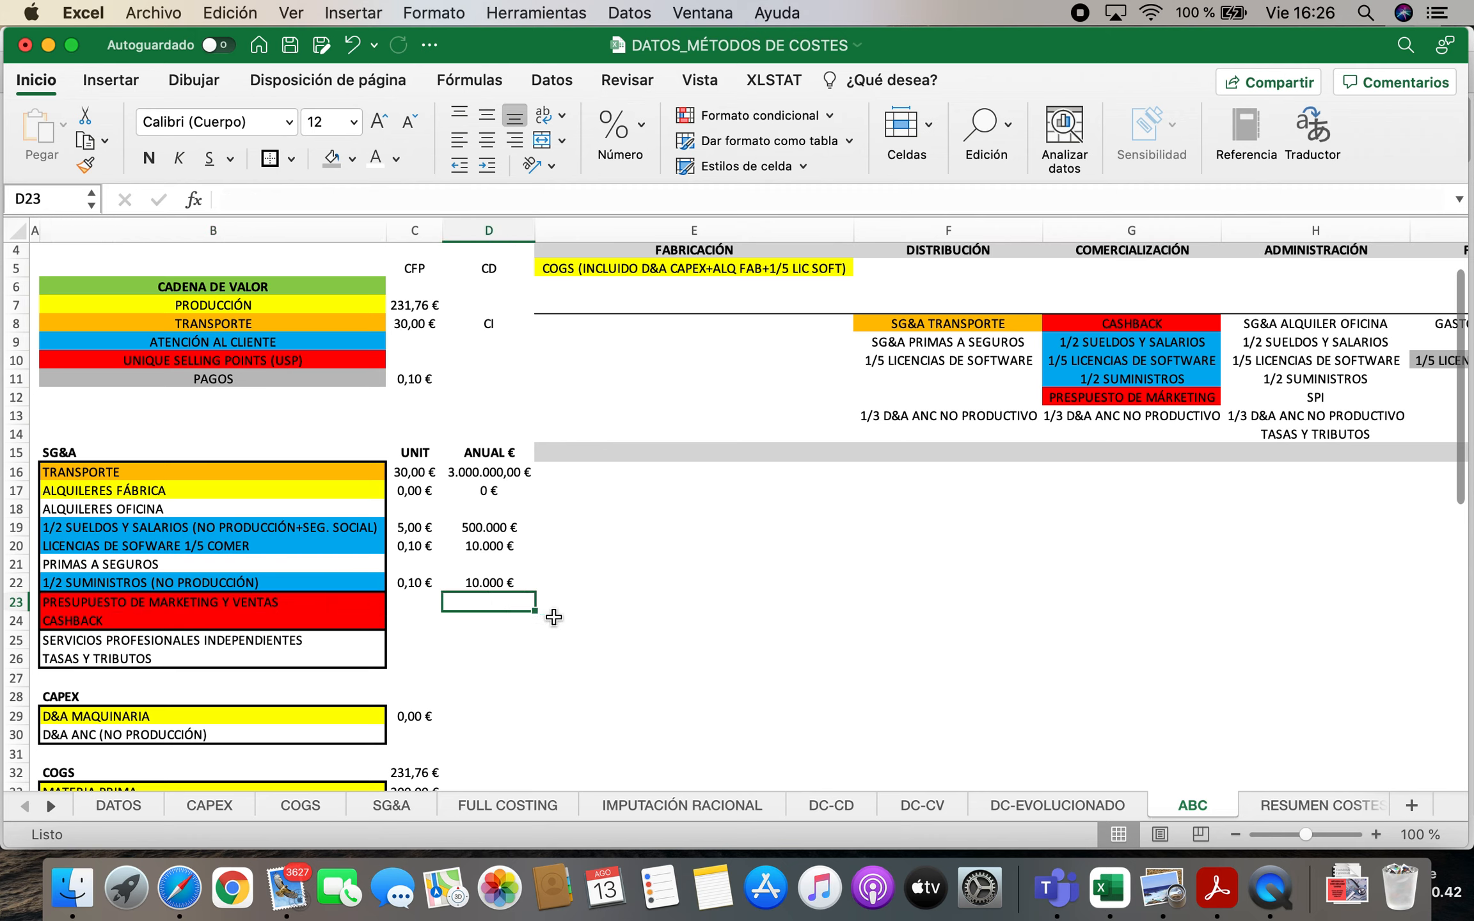
type("=DATOS!")
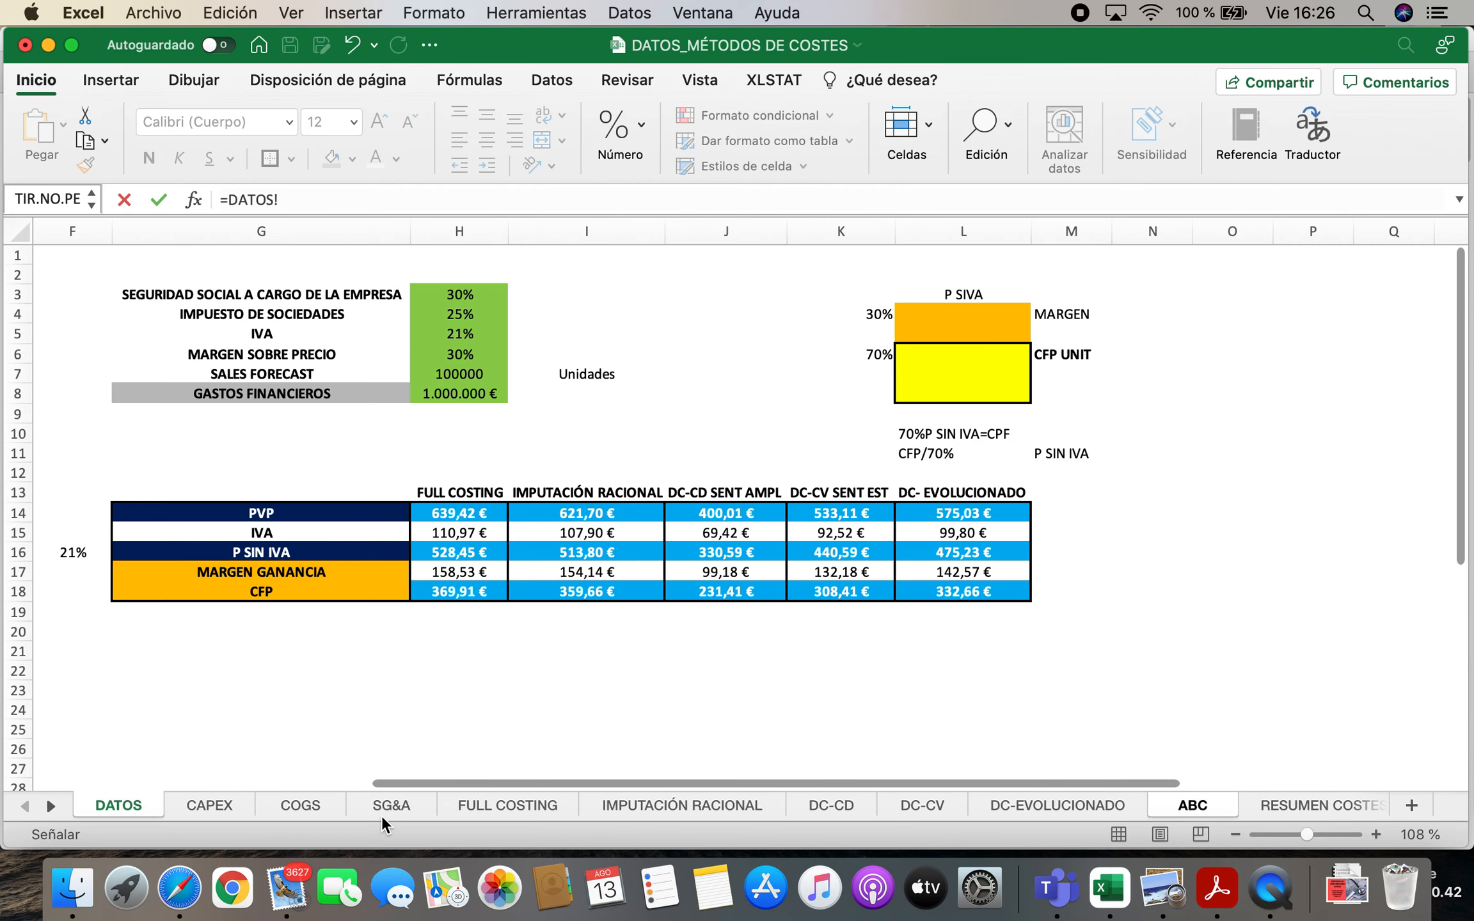
left_click(382, 816)
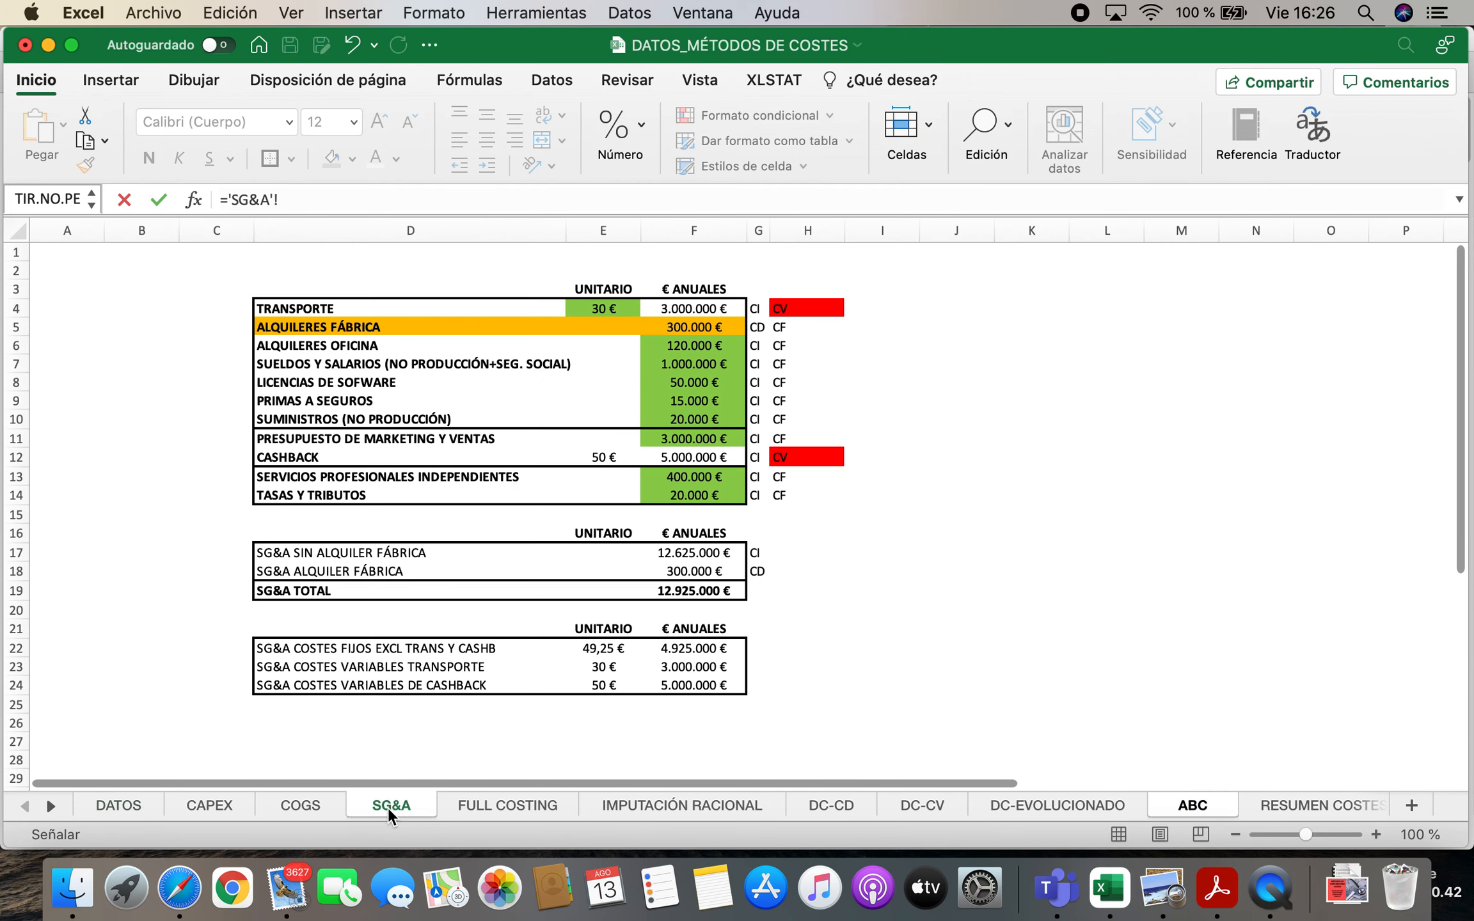
left_click(705, 435)
key("Return")
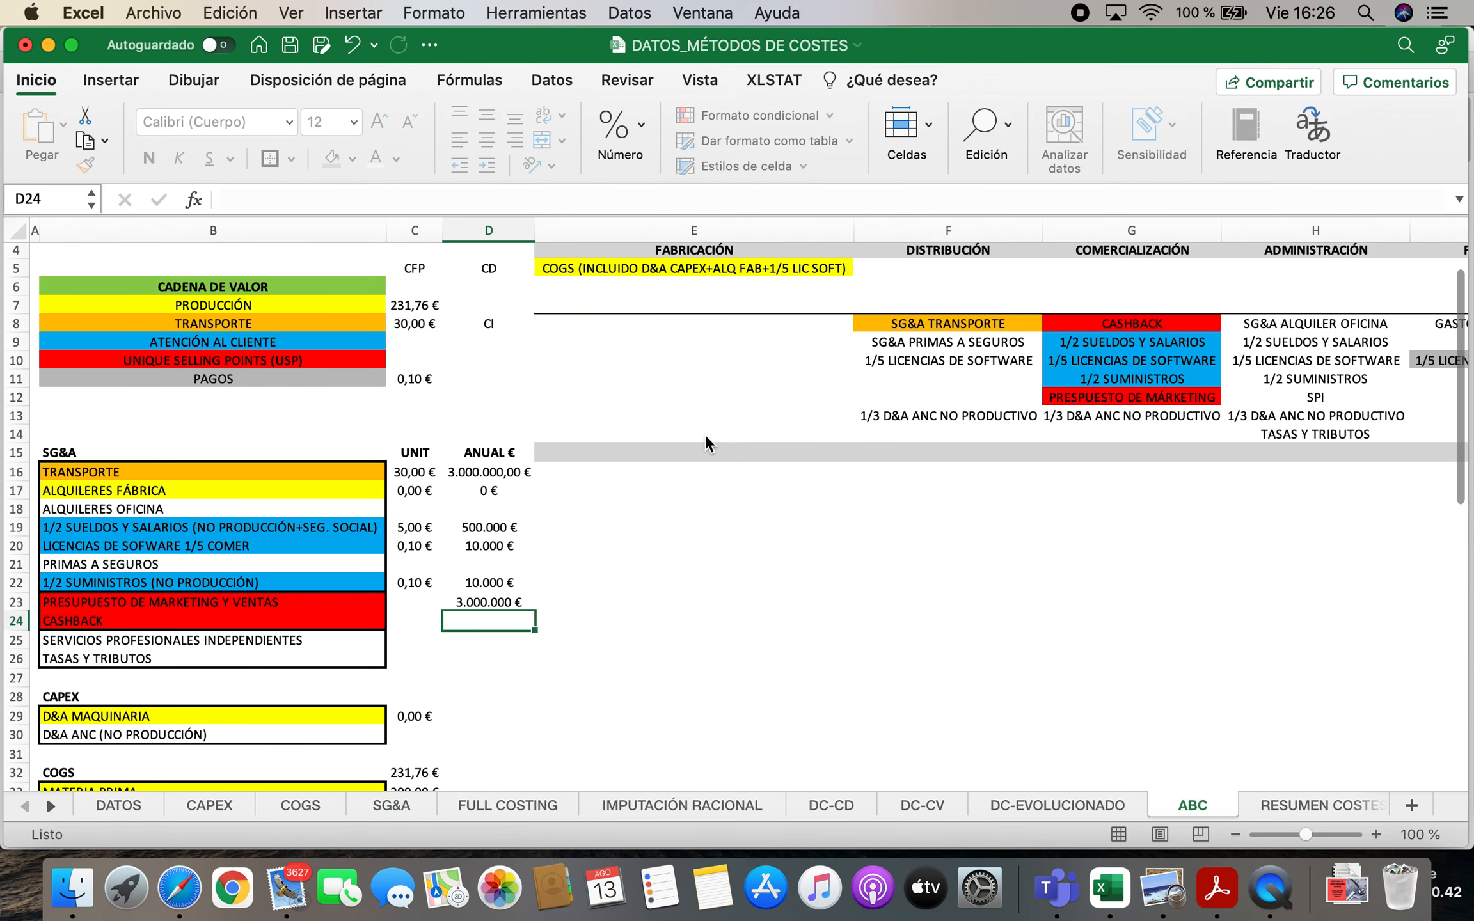
Link the CASHBACK unit cost in C24 to cell E12 of the SG&A sheet
key("Left")
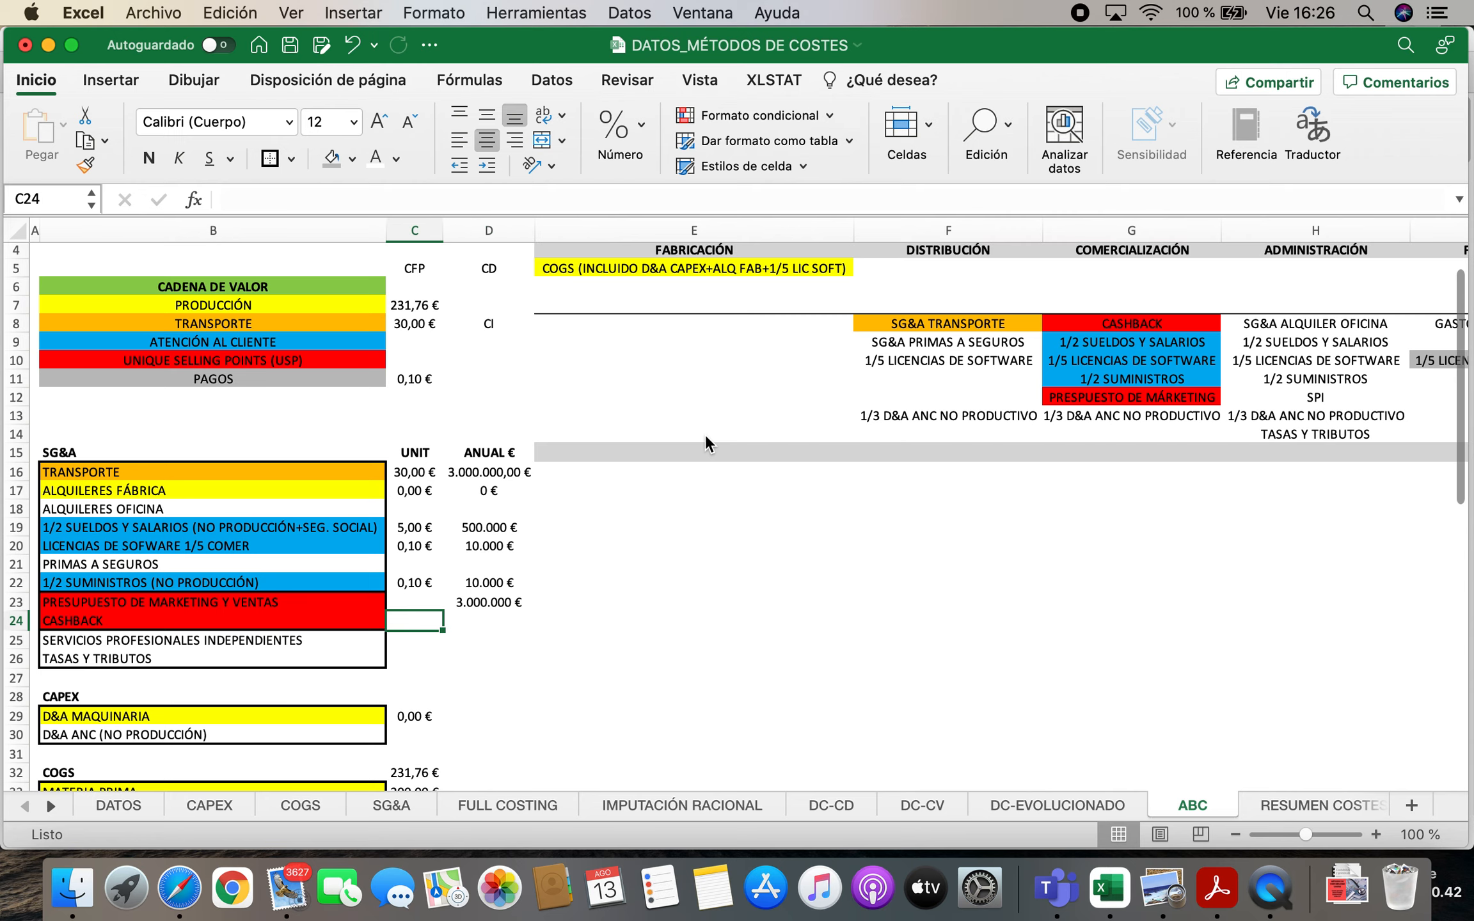
type("=")
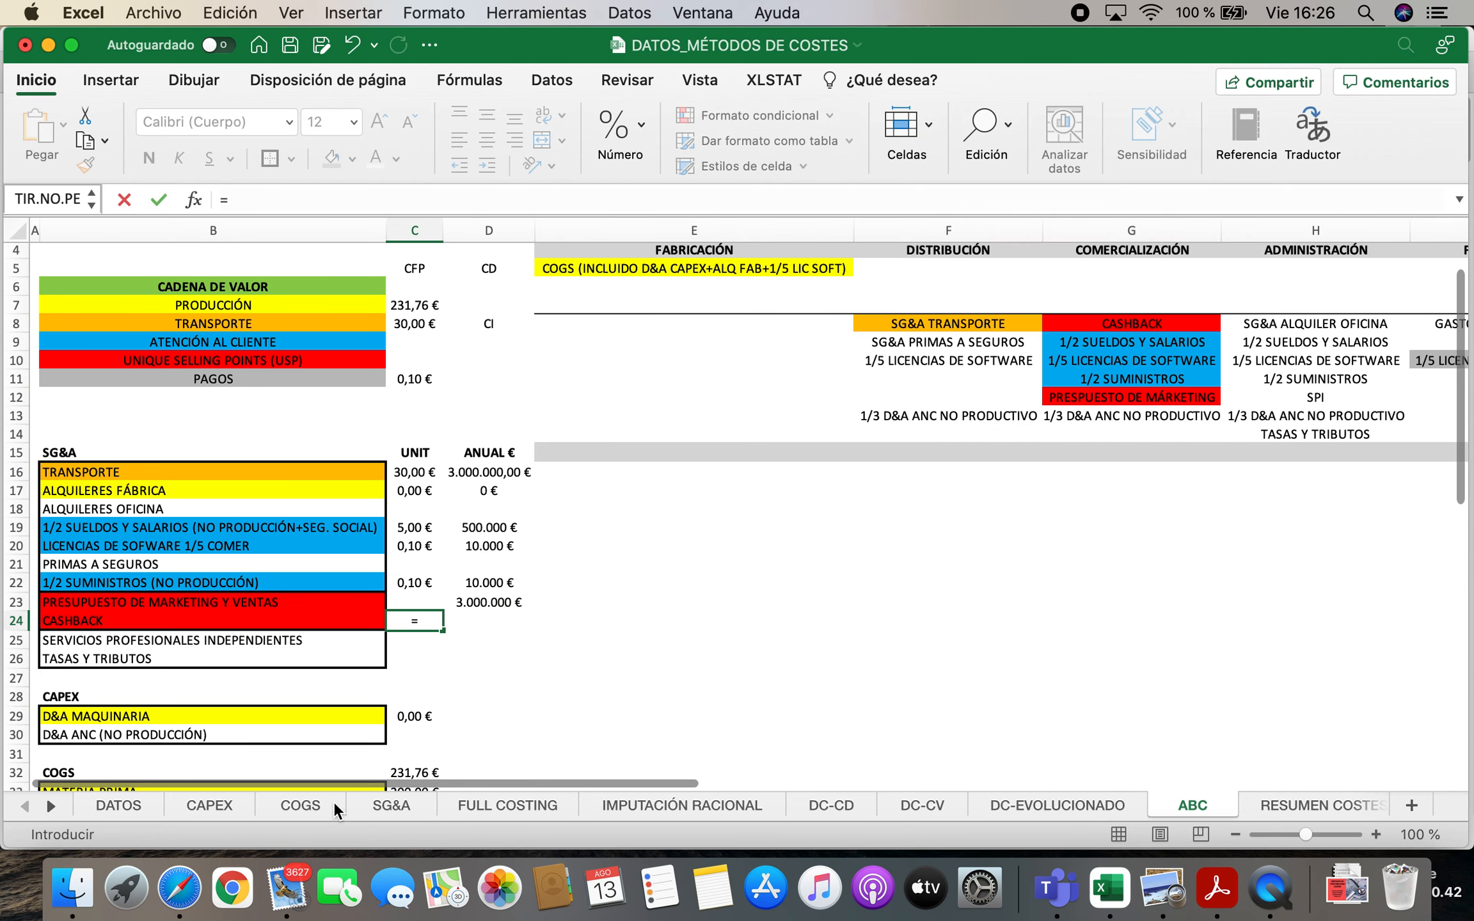
left_click(387, 804)
left_click(614, 458)
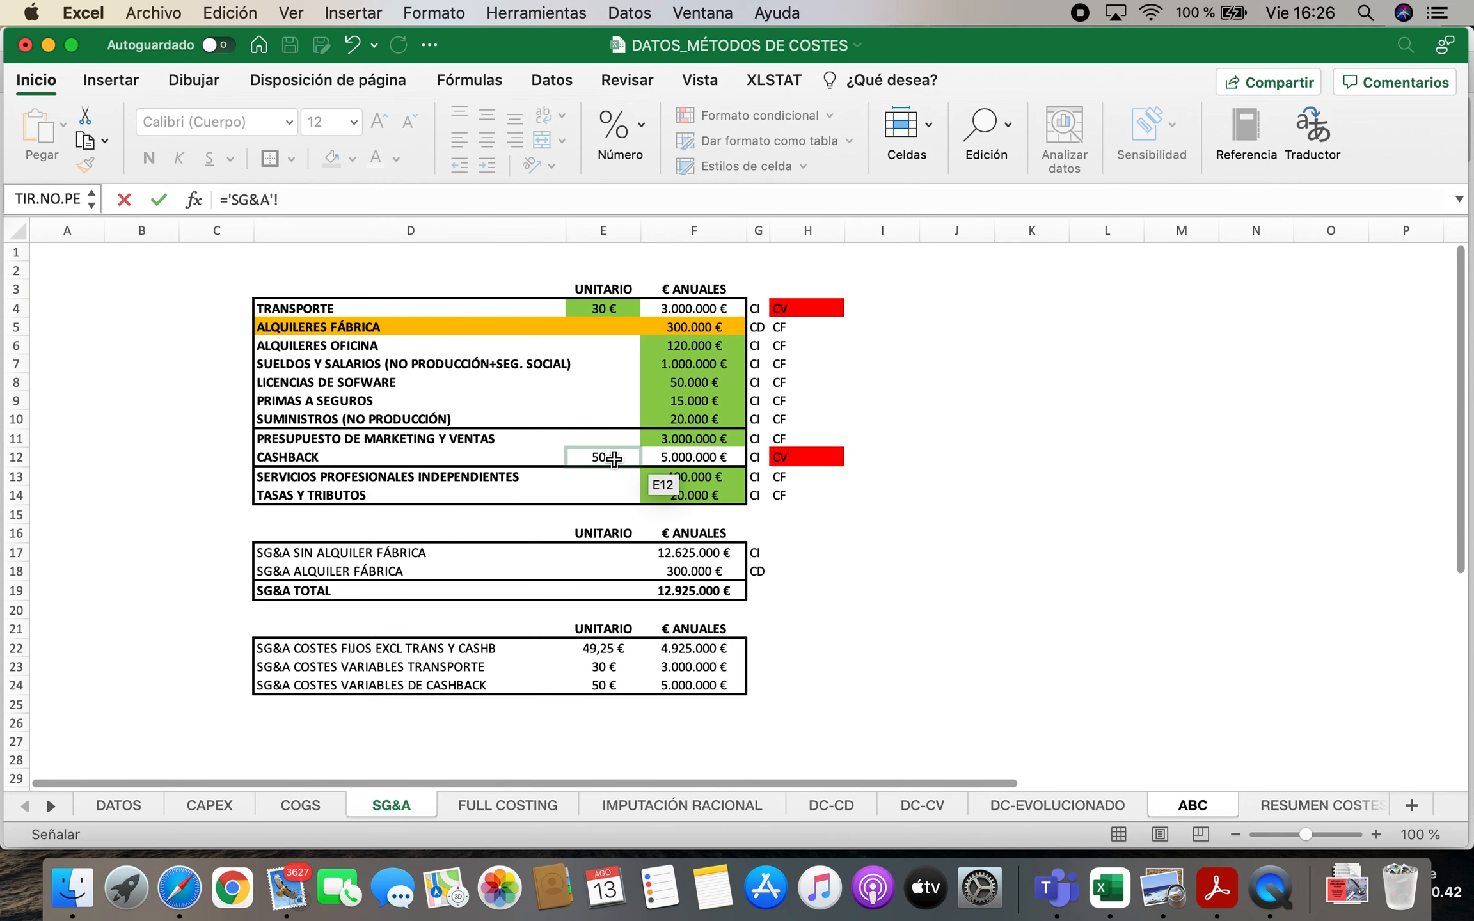
key("Return")
Calculate the marketing and sales budget's unit cost in C23 as D23 divided by the sales forecast in DATOS cell H7
key("Up")
key("Up")
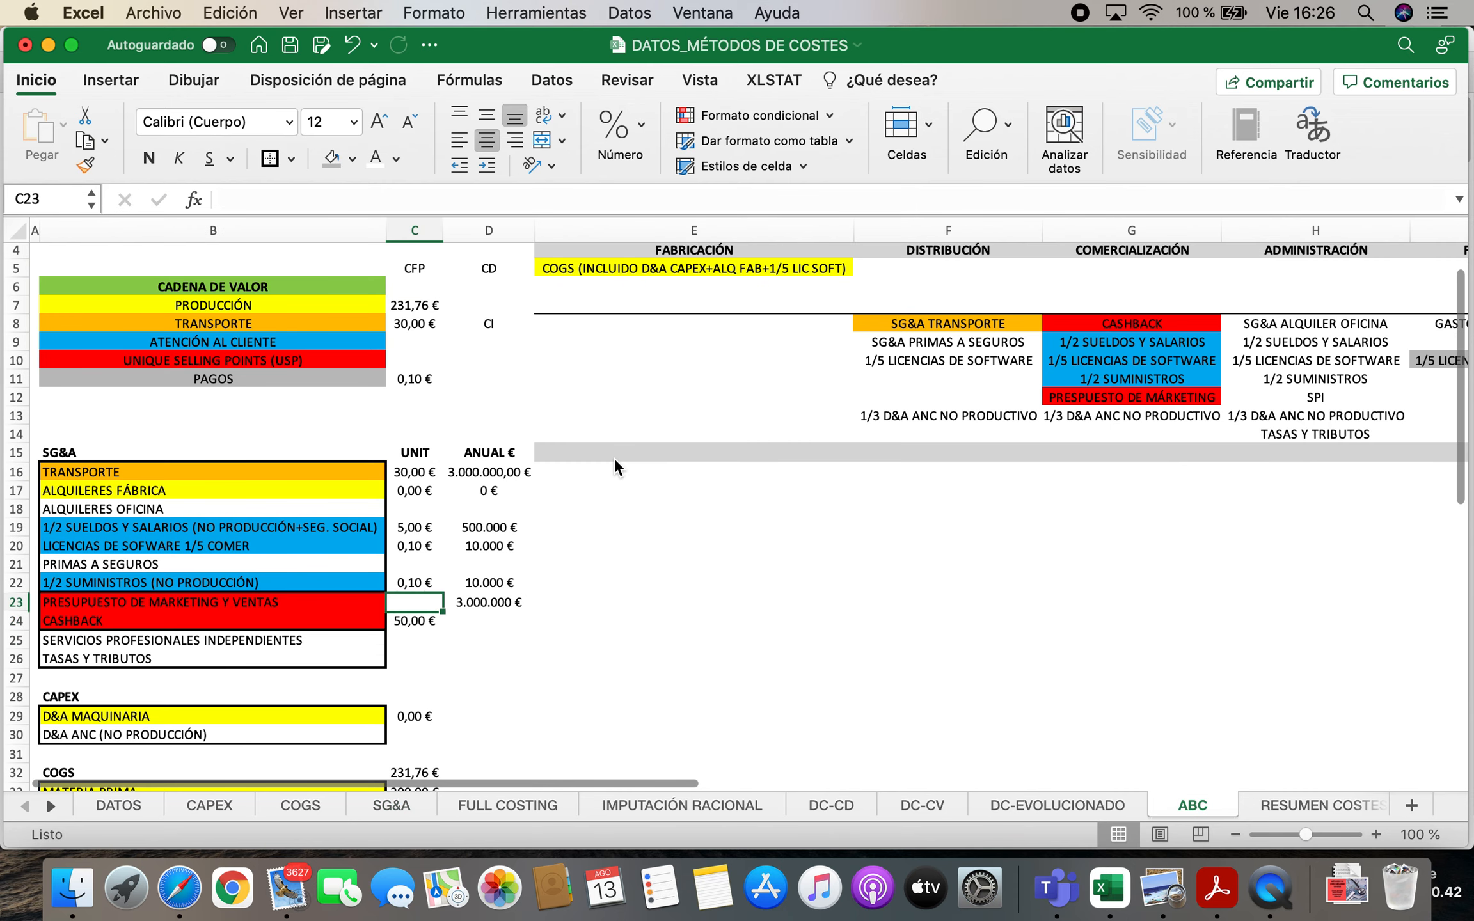
type("=")
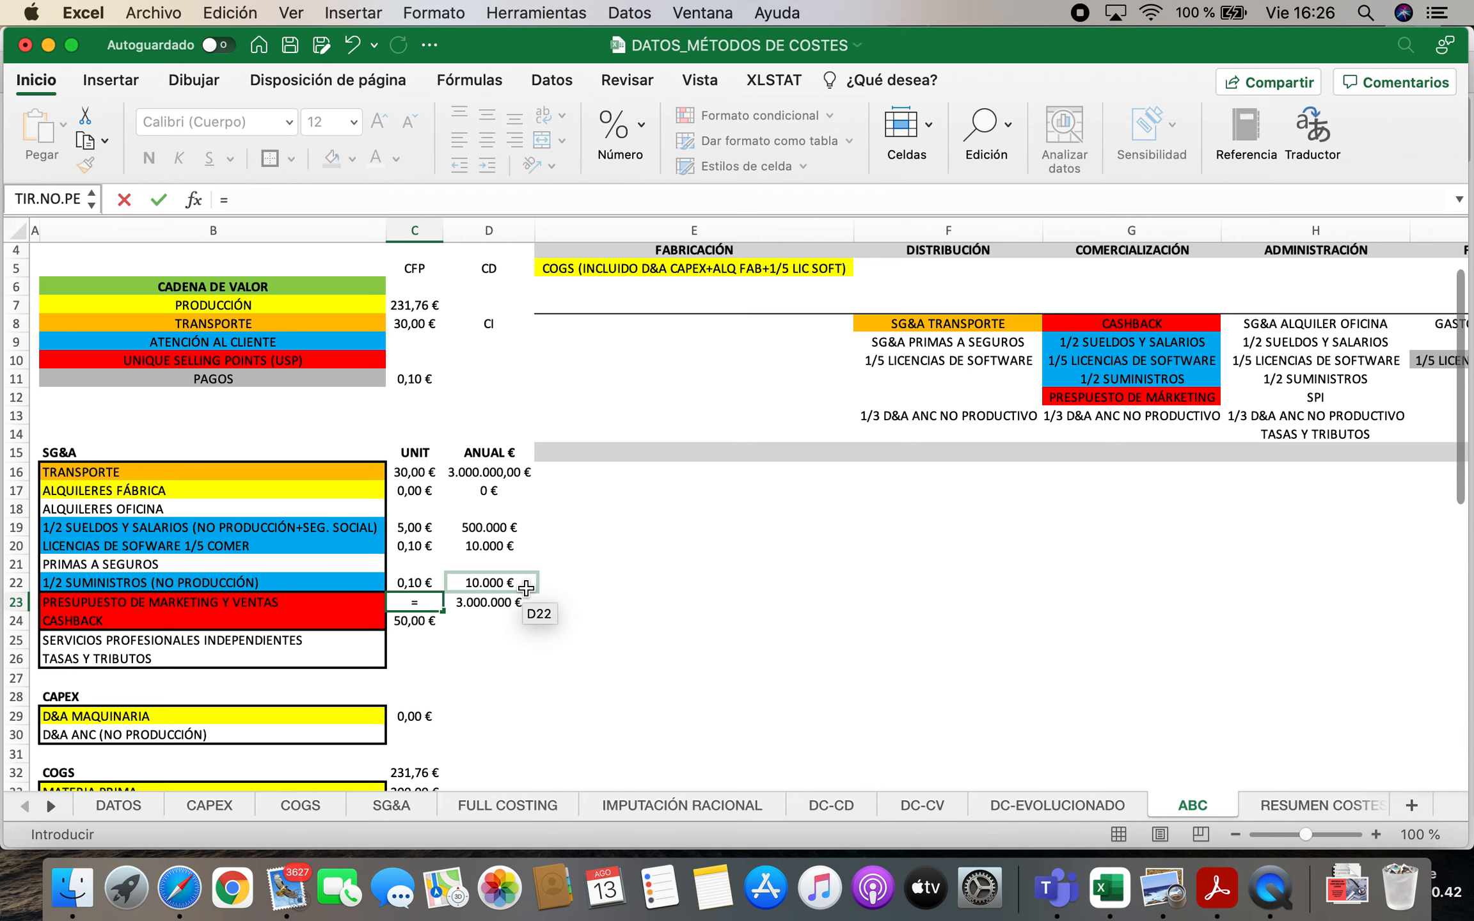
left_click(518, 602)
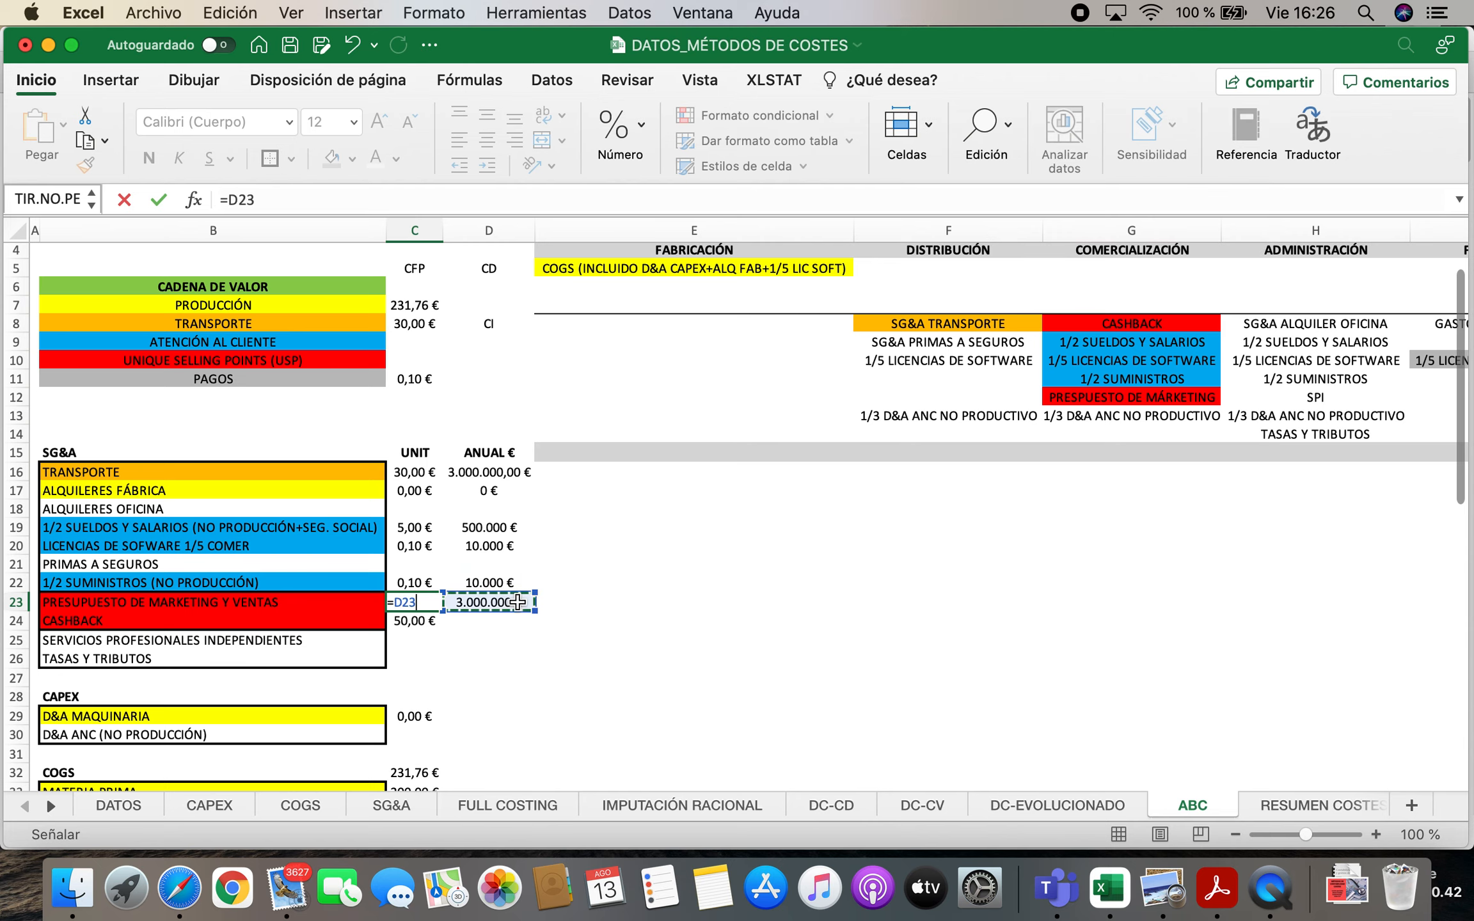
type("/")
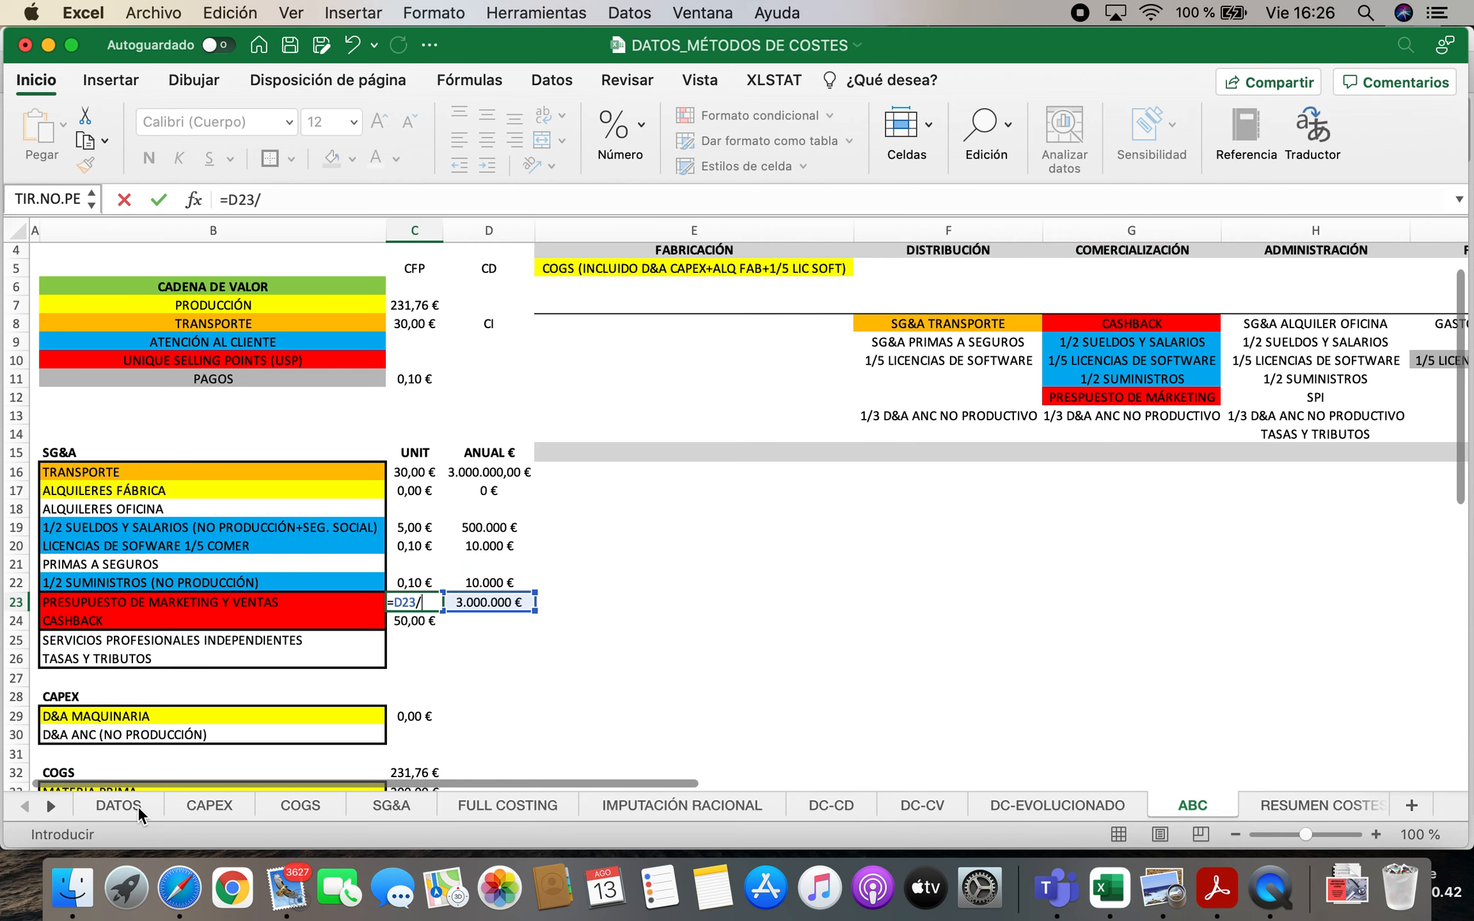
left_click(118, 805)
left_click(458, 374)
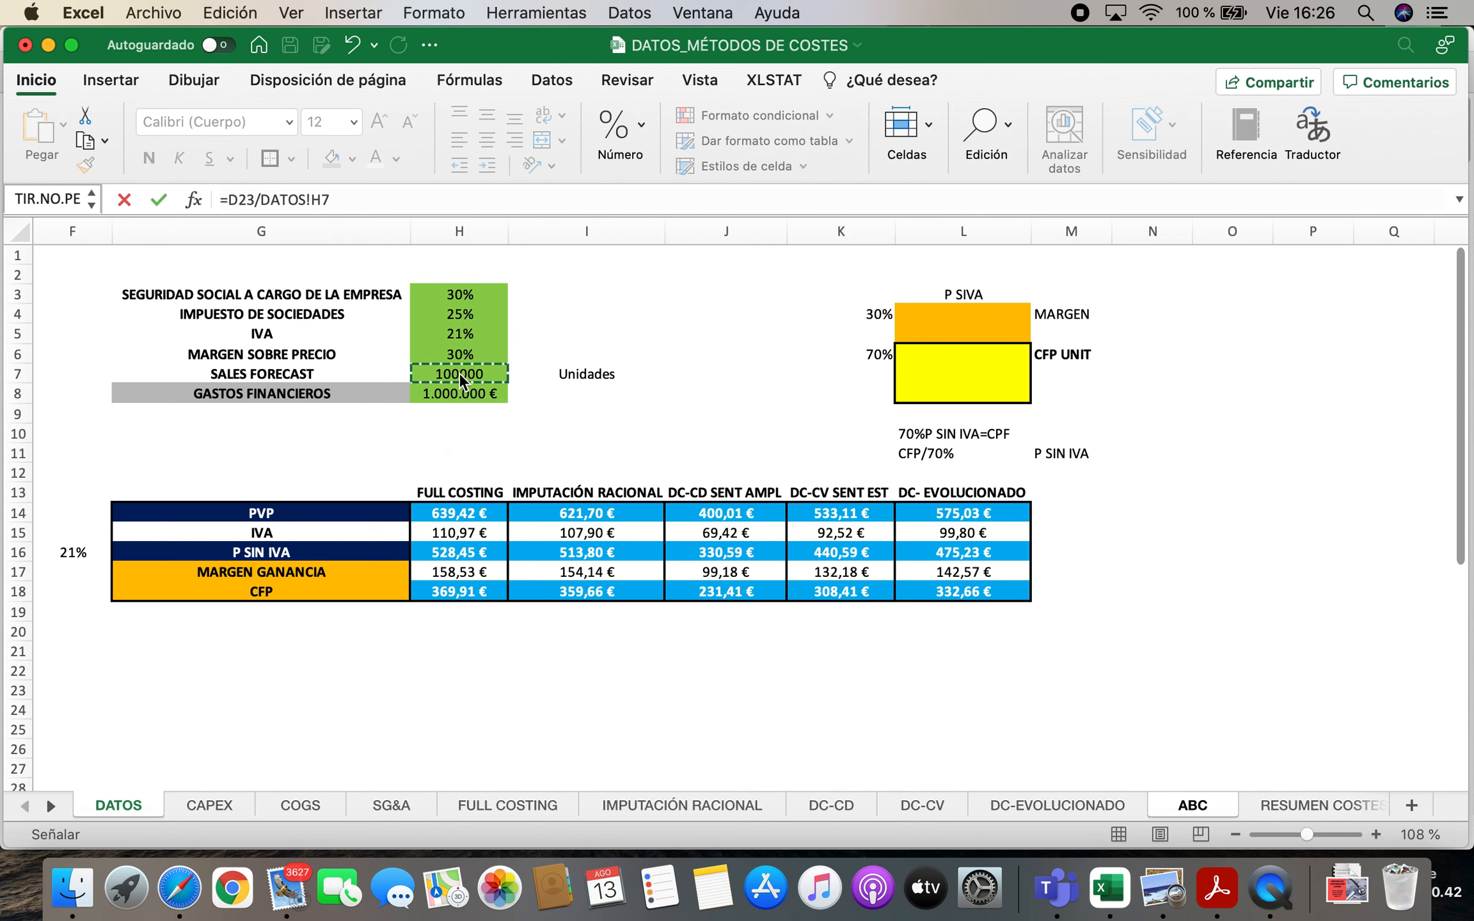
key("Return")
key("Up")
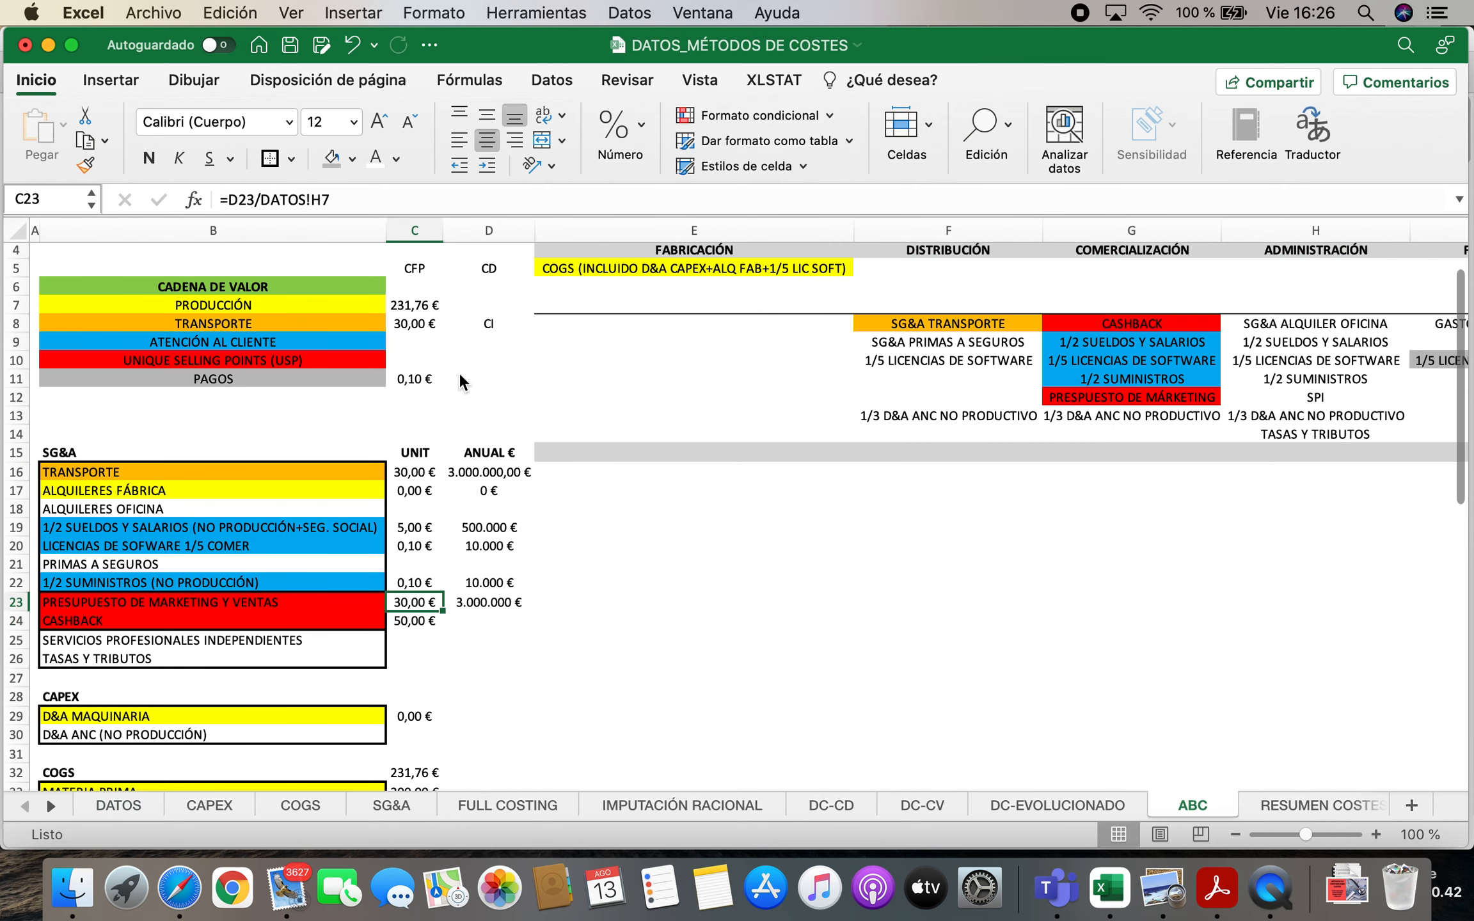
Calculate the CASHBACK annual amount in D24 as C24 multiplied by the sales forecast in DATOS cell H7
key("Down")
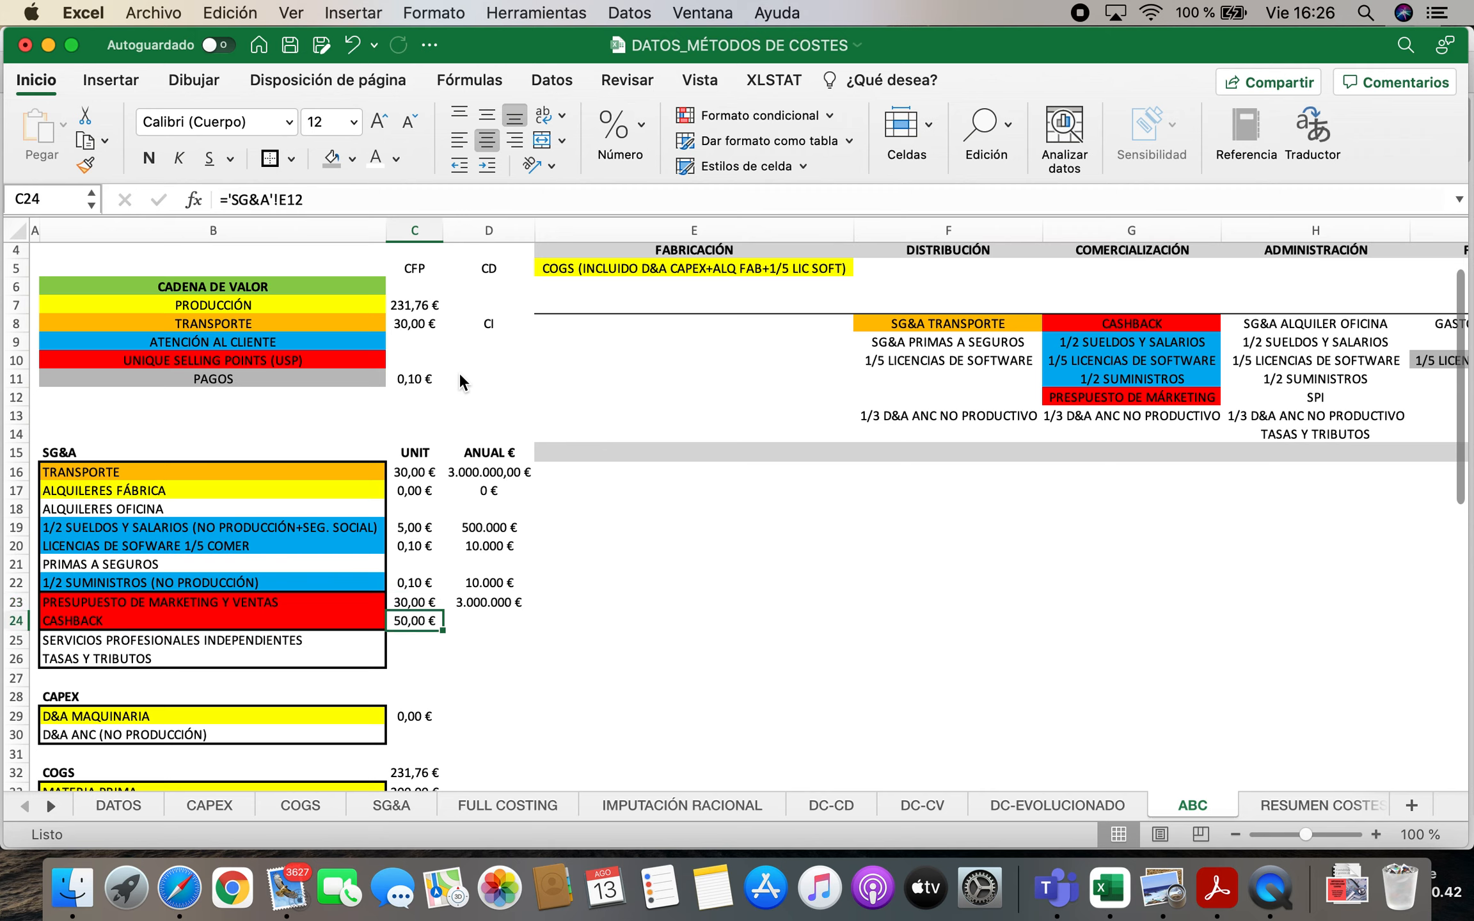
key("Right")
type("=")
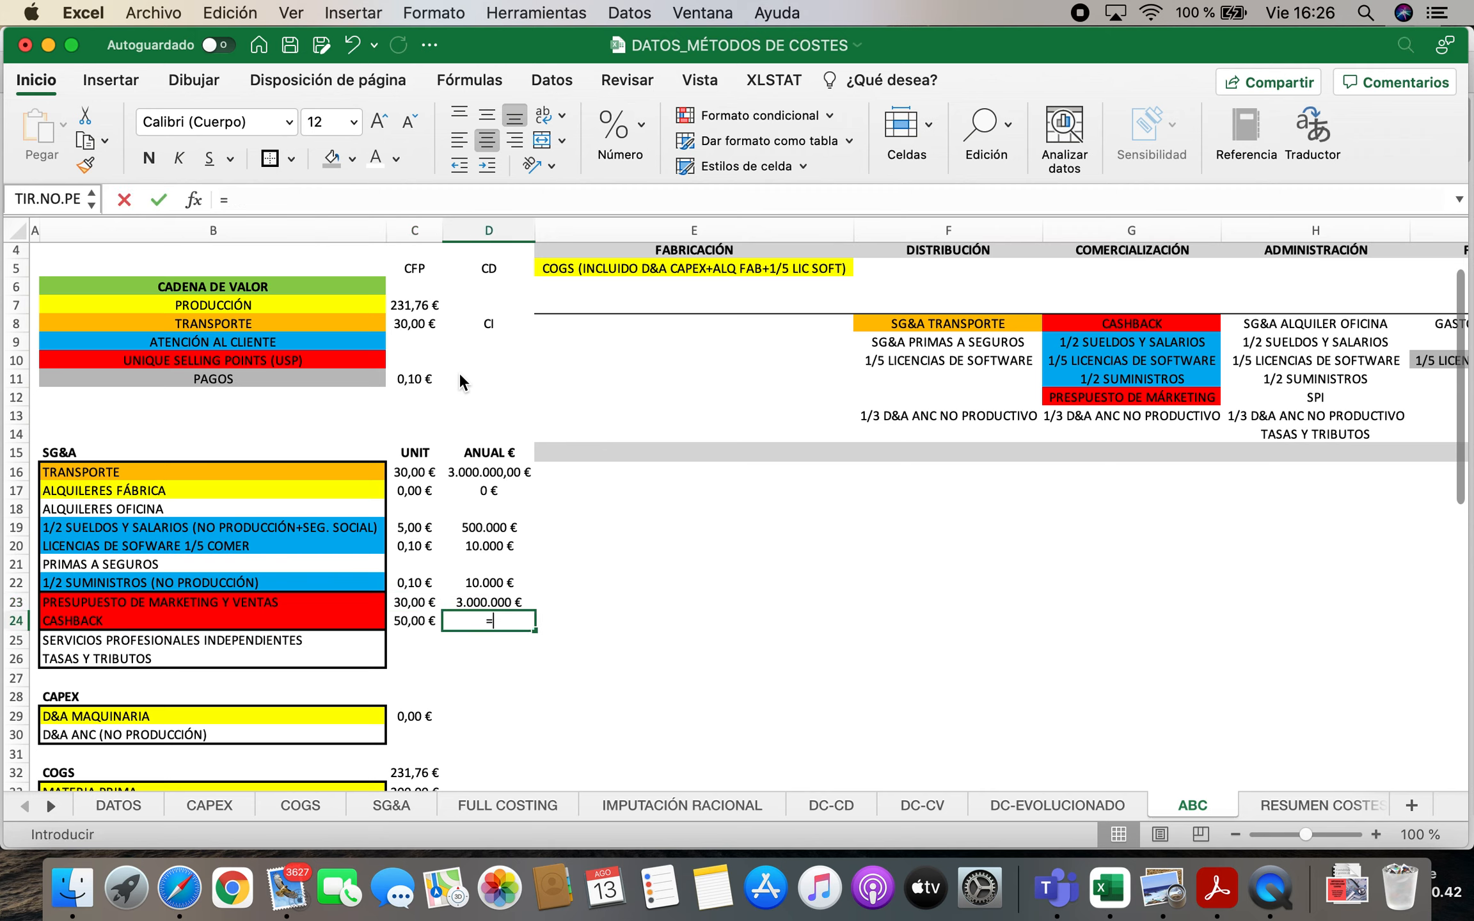
left_click(404, 622)
type("*")
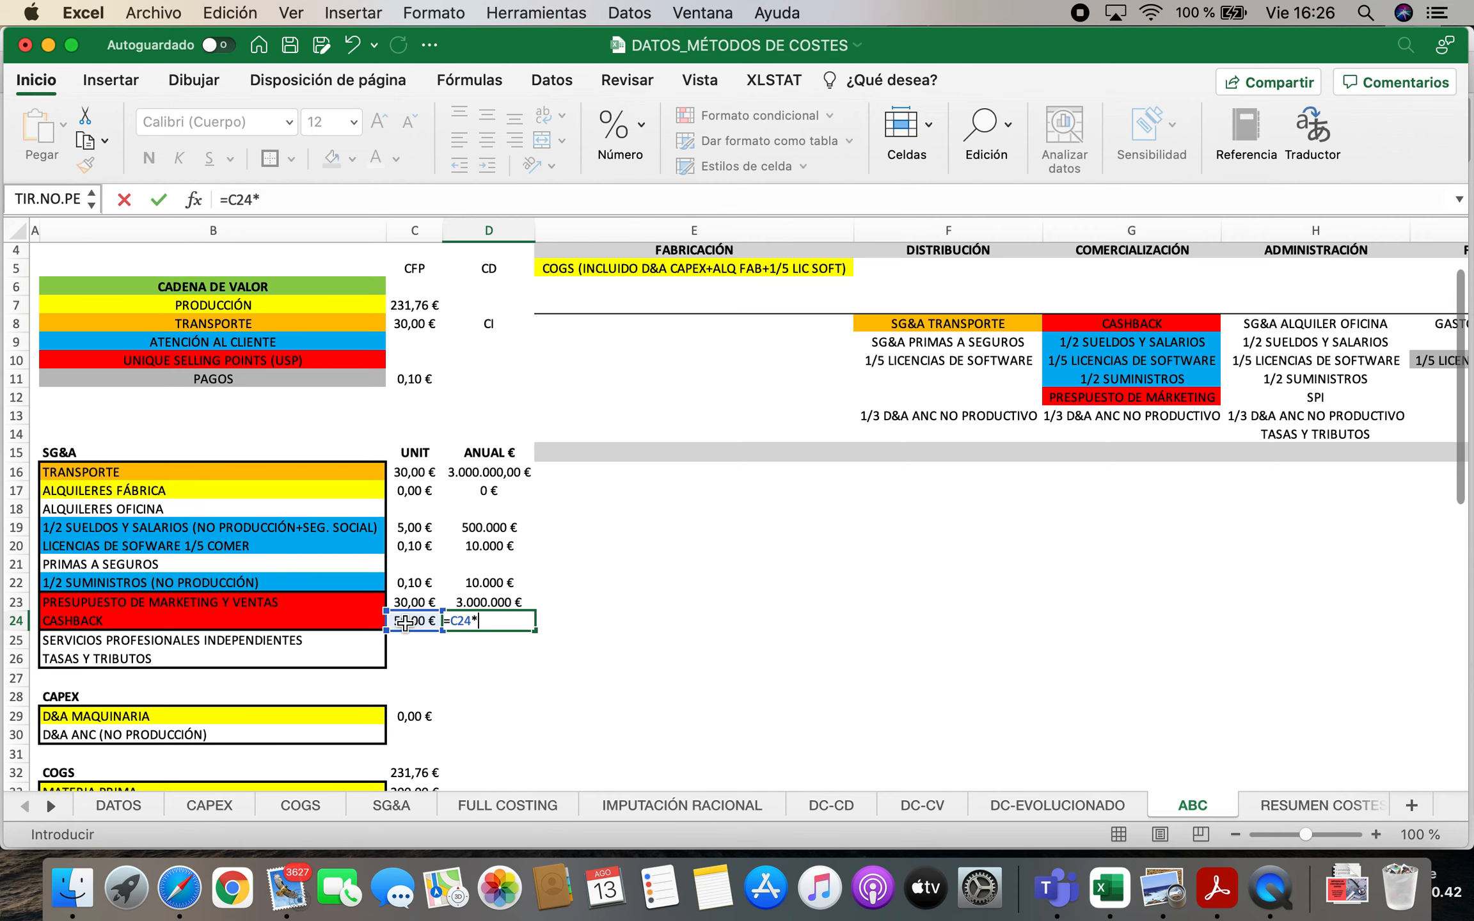
left_click(149, 801)
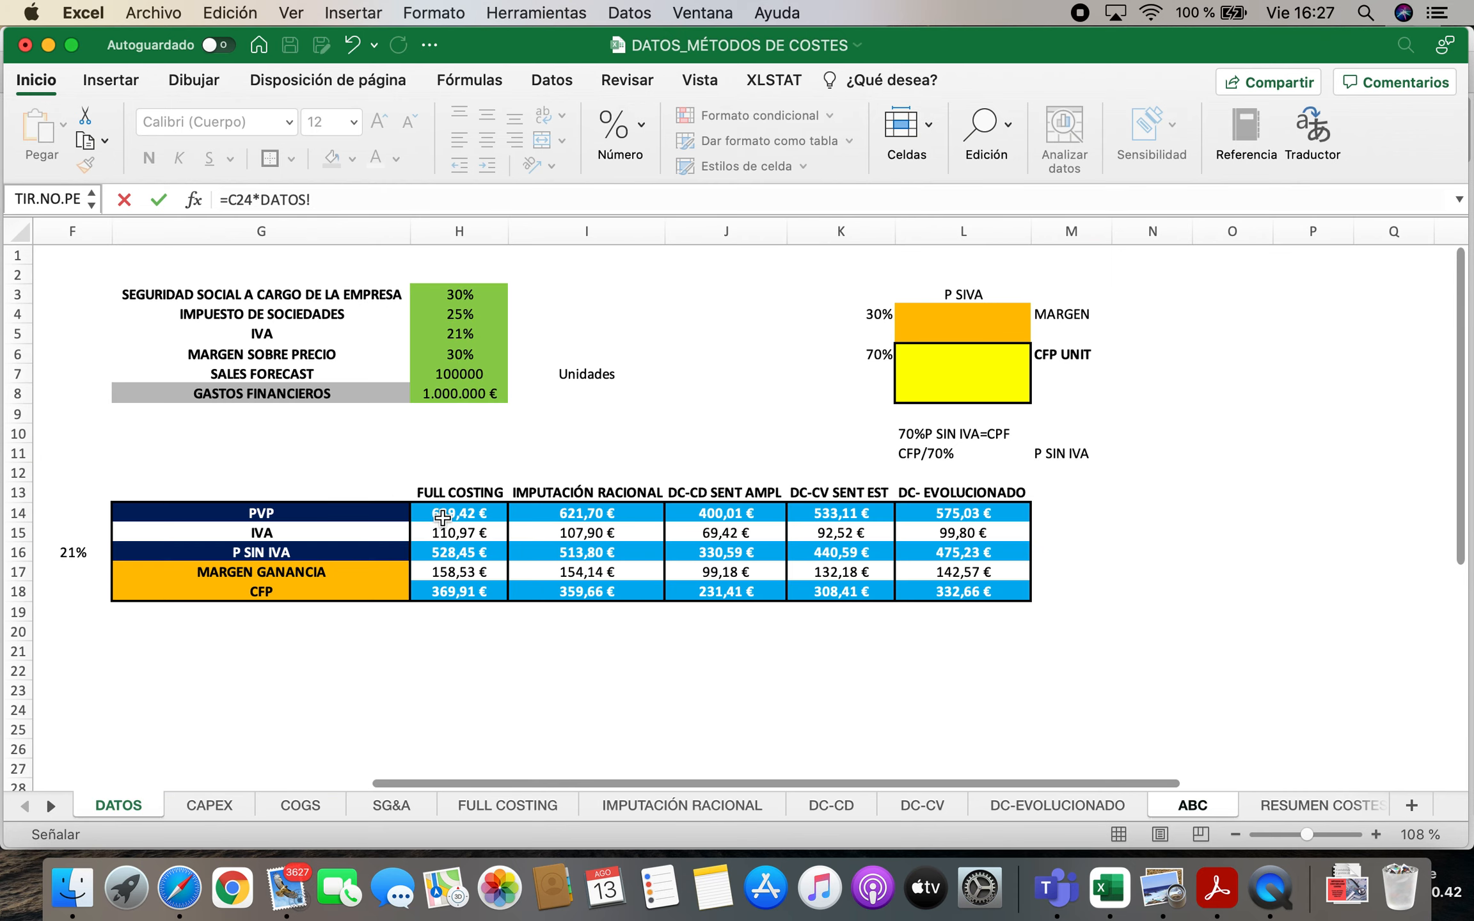
left_click(469, 377)
key("Return")
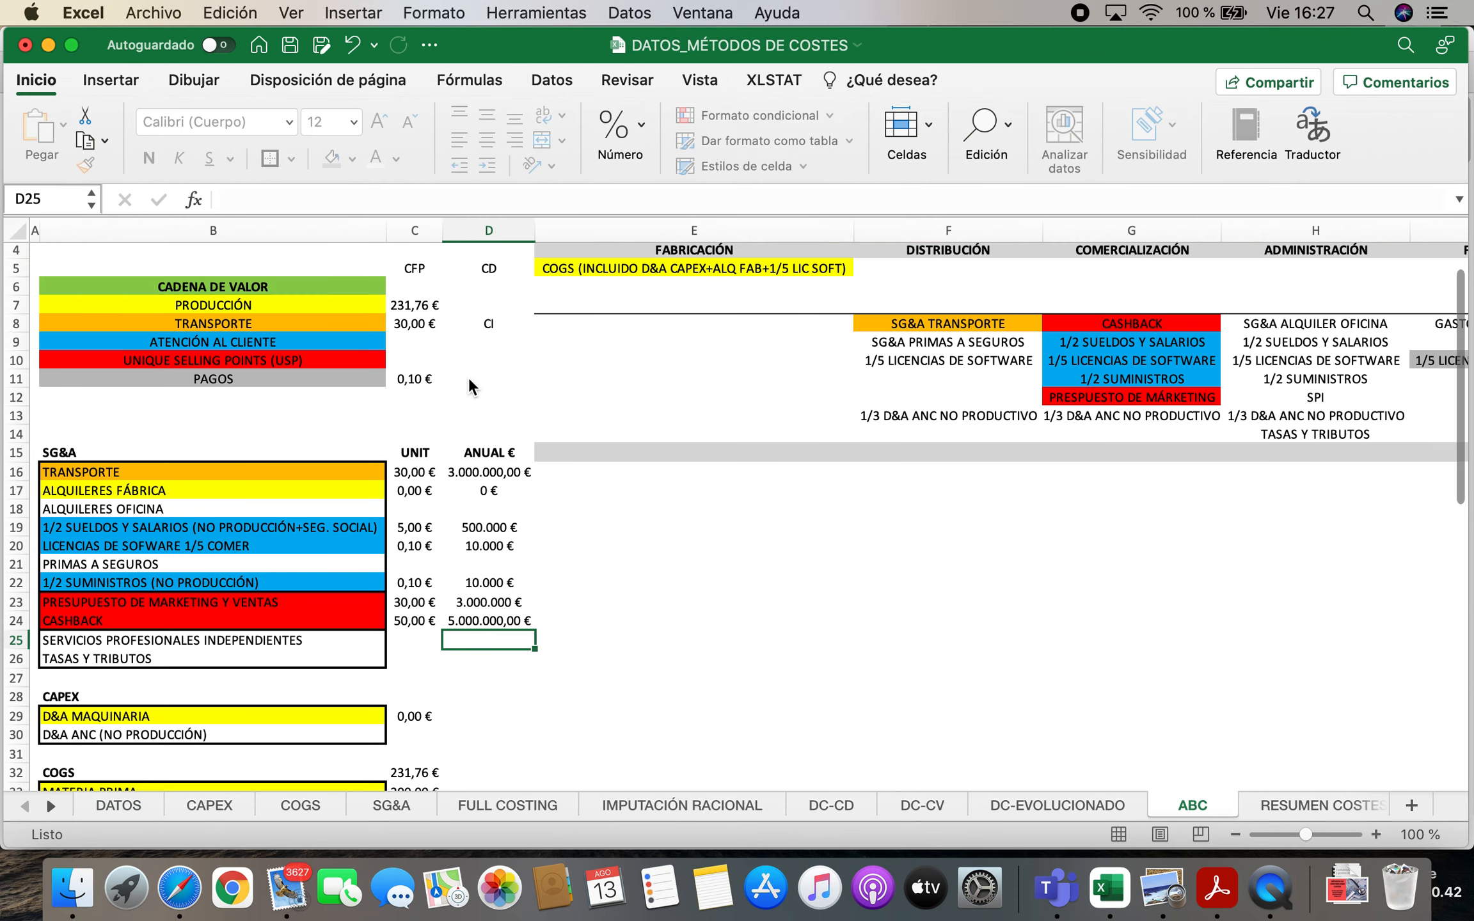
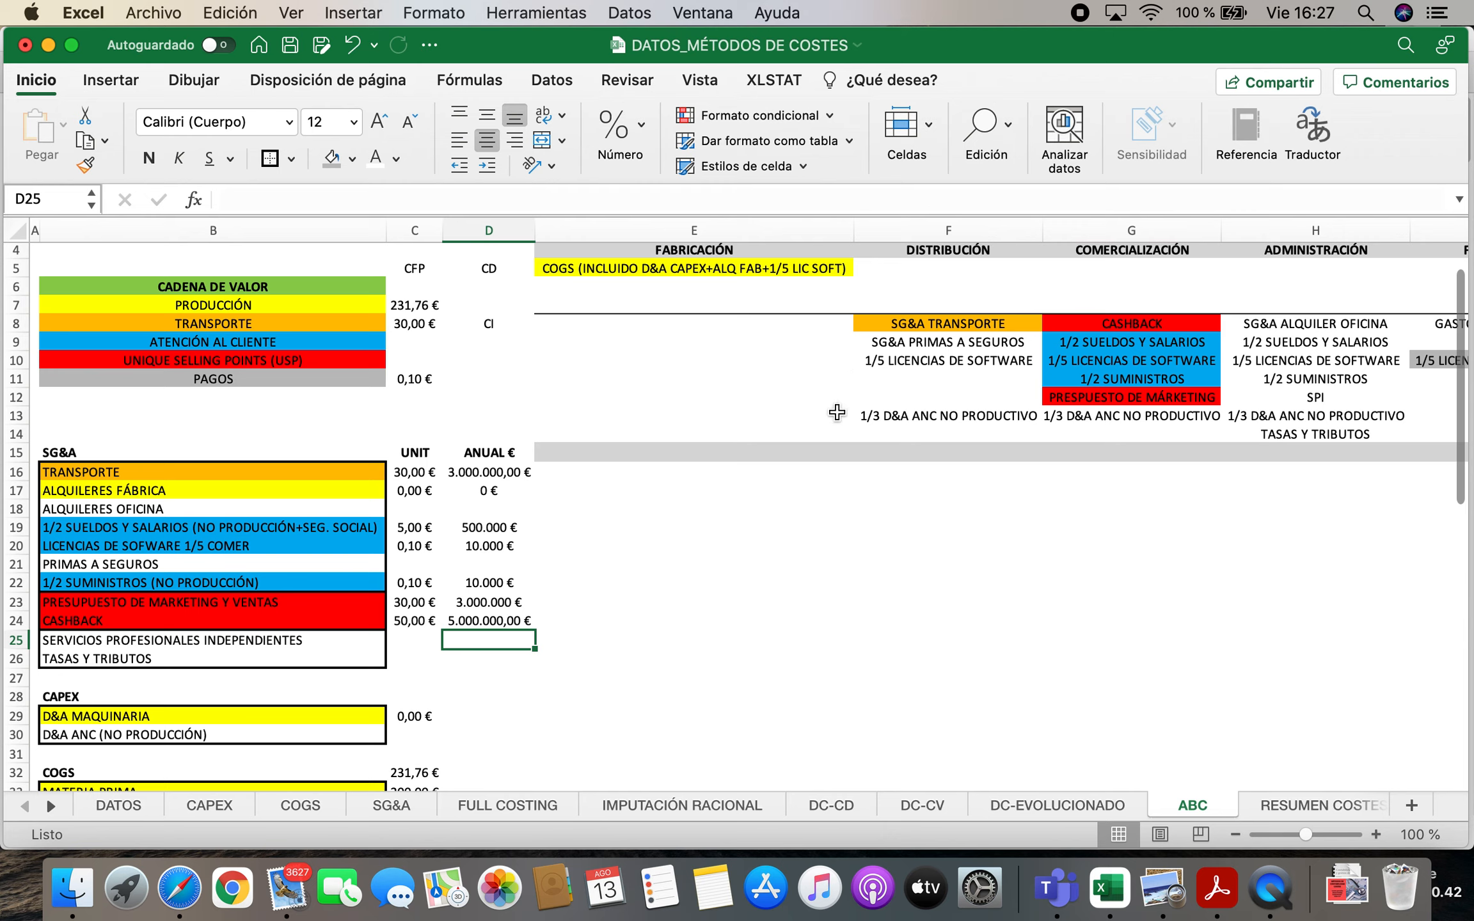
Calculate the UNIQUE SELLING POINTS (USP) cost in C10 as the sum of unit costs C23 and C24
left_click(419, 362)
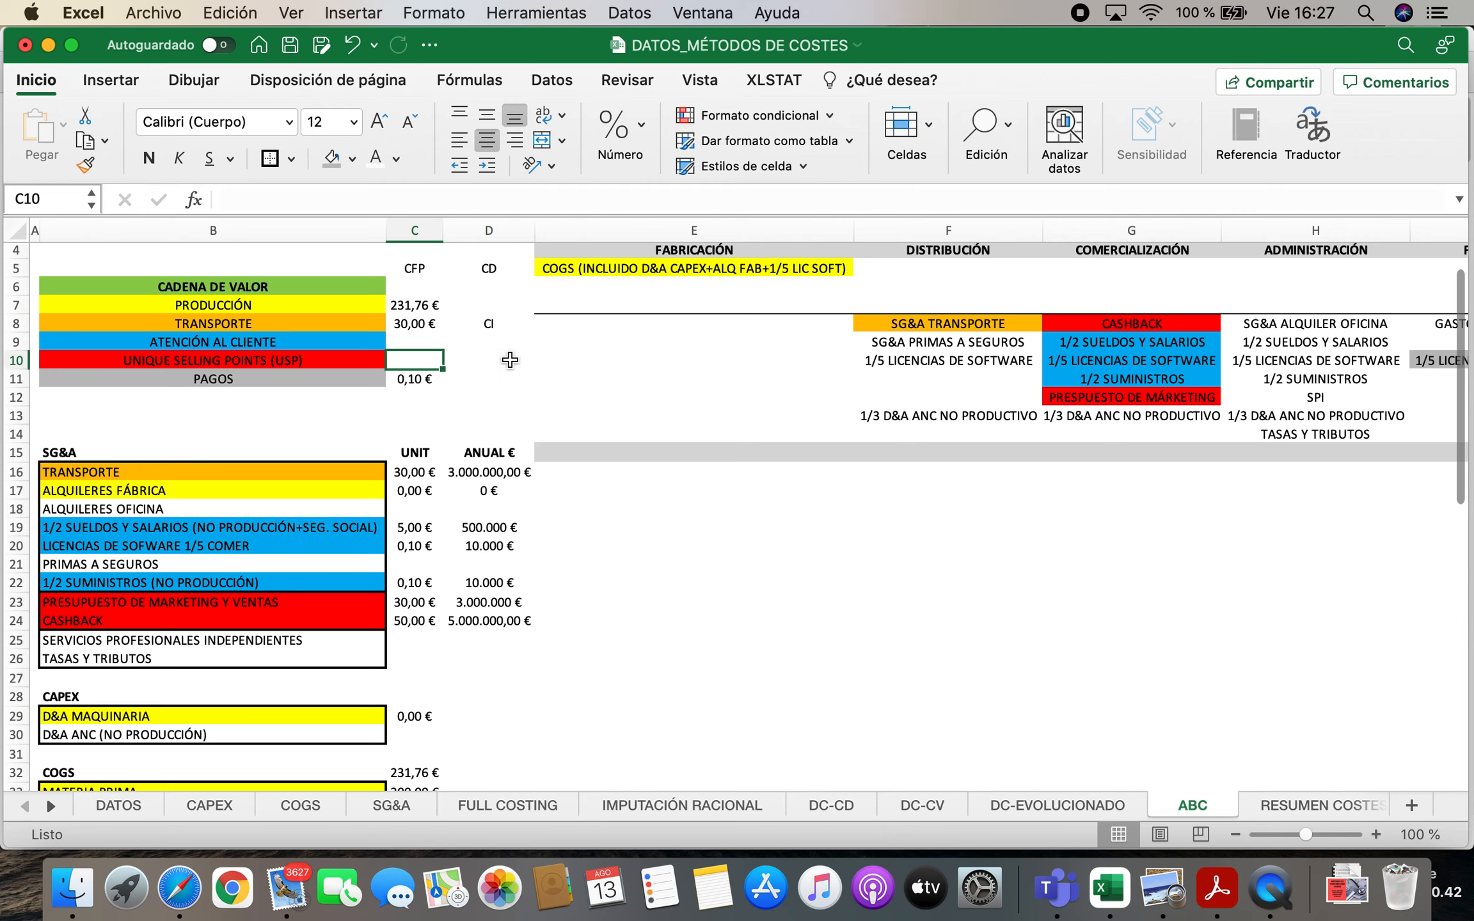
type("=")
left_click(424, 602)
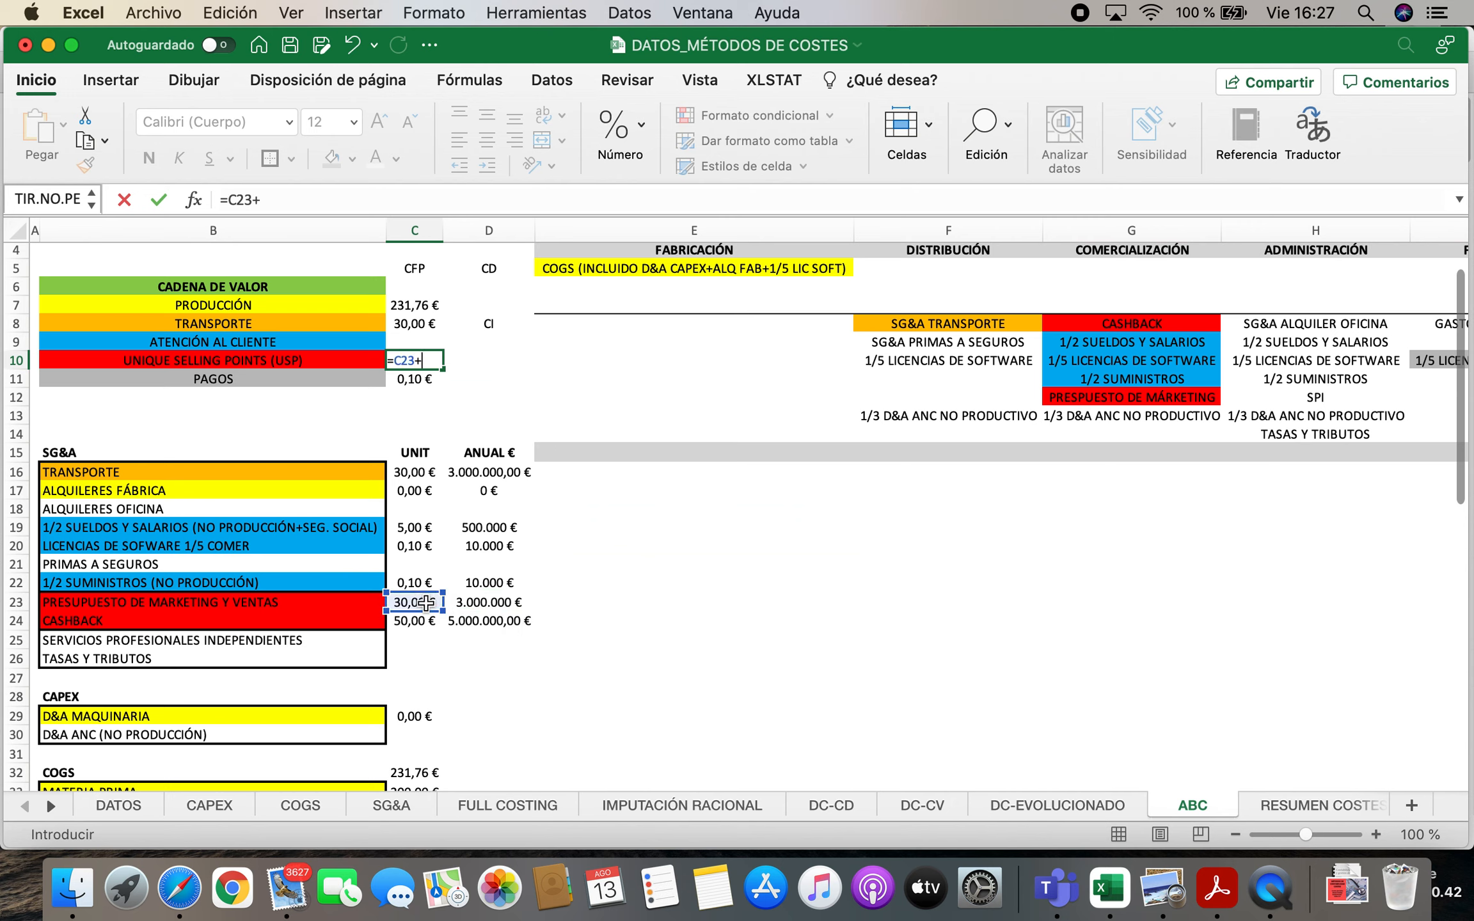
type("+")
left_click(407, 619)
key("Return")
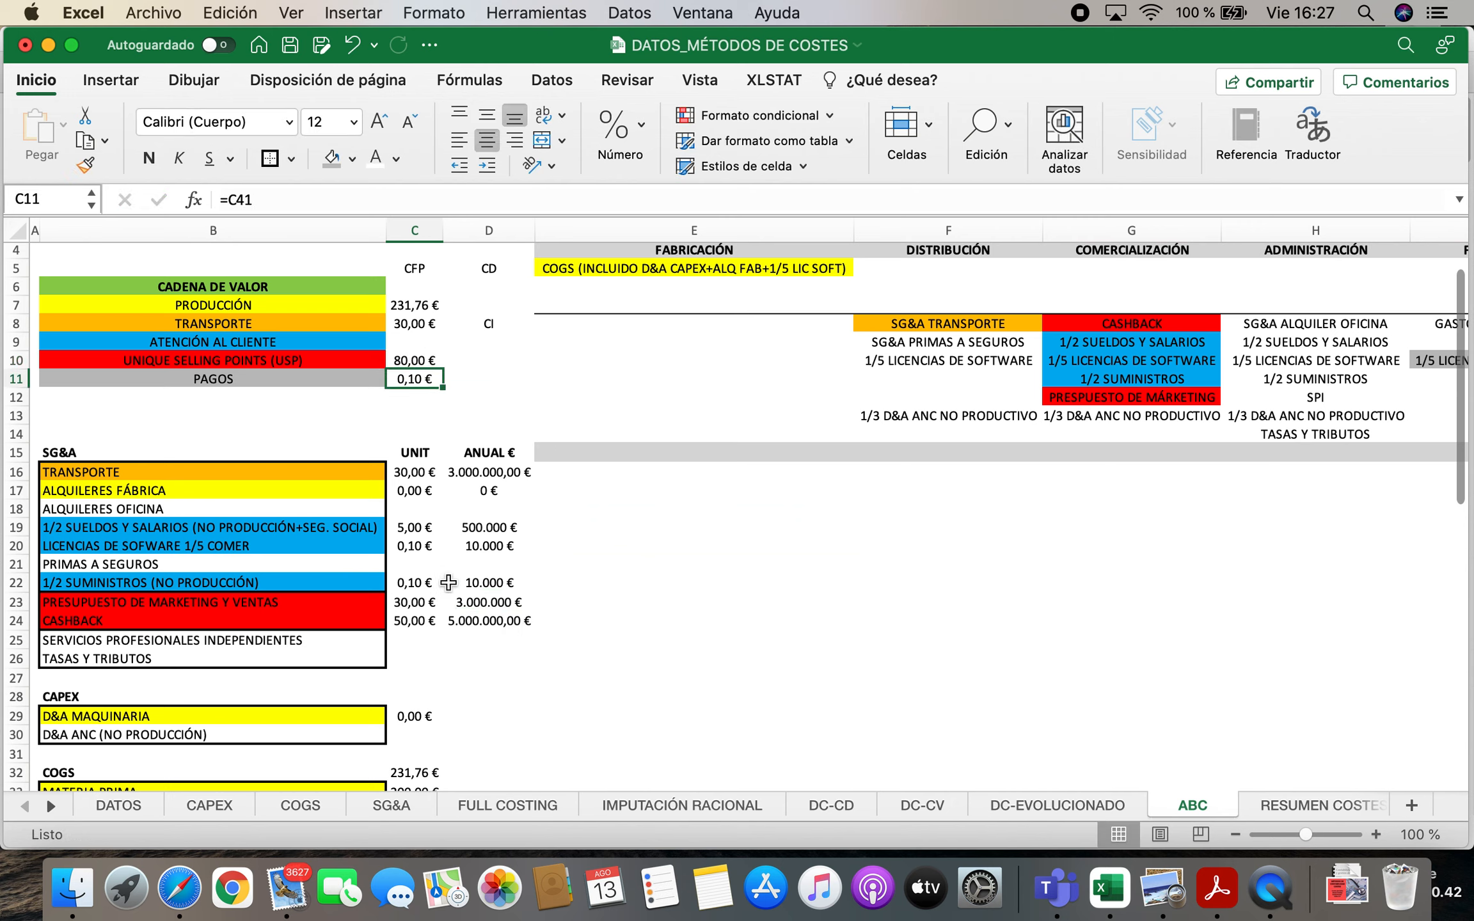
Calculate the ATENCIÓN AL CLIENTE cost in C9 as the sum of unit costs C19, C20 and C22
left_click(429, 342)
type("=")
left_click(424, 527)
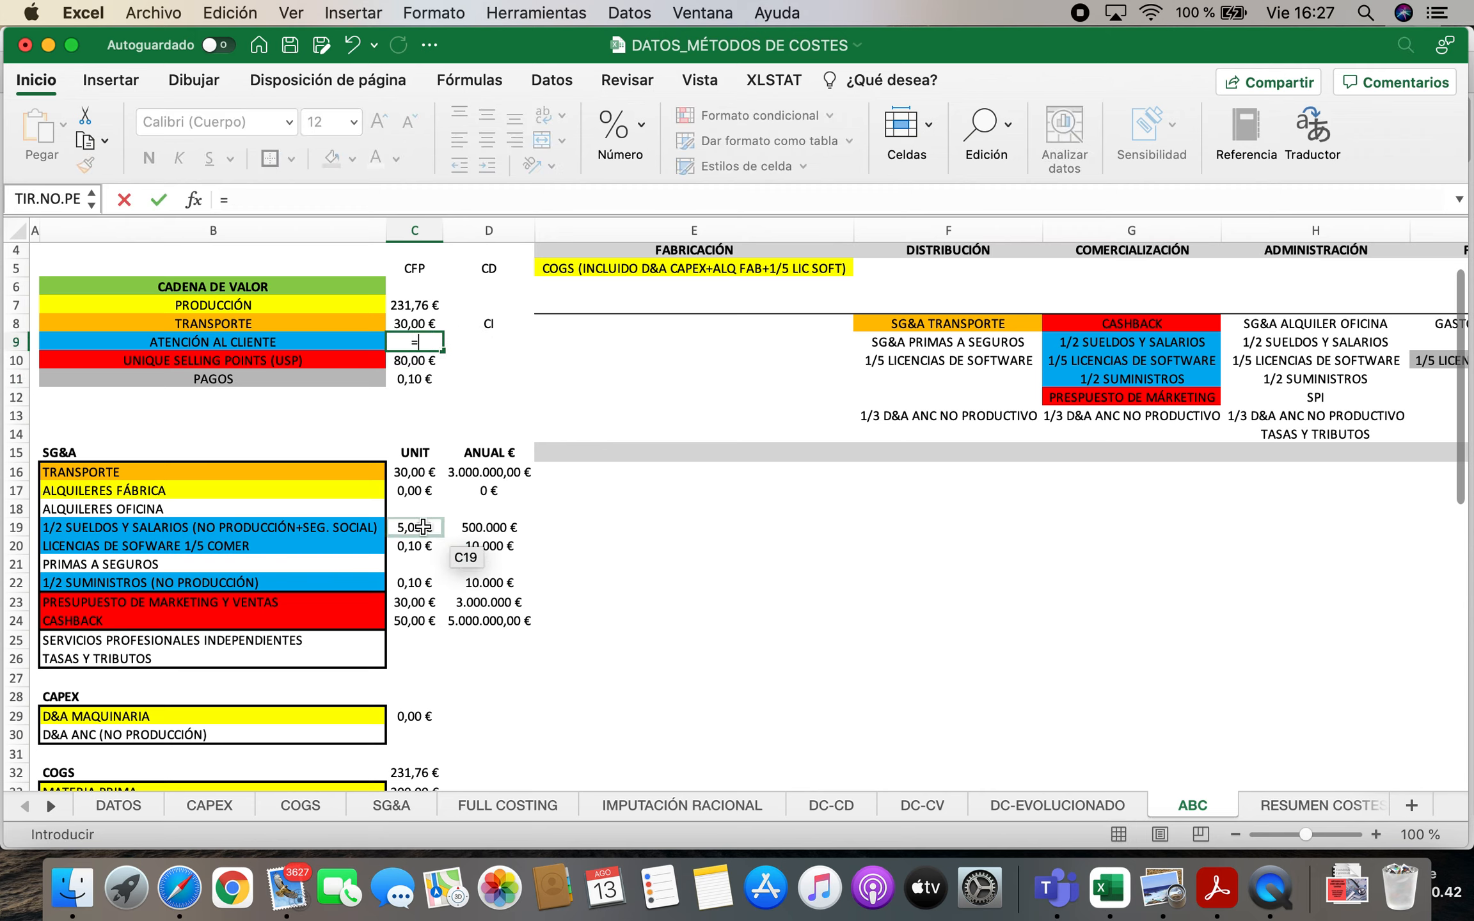
type("+")
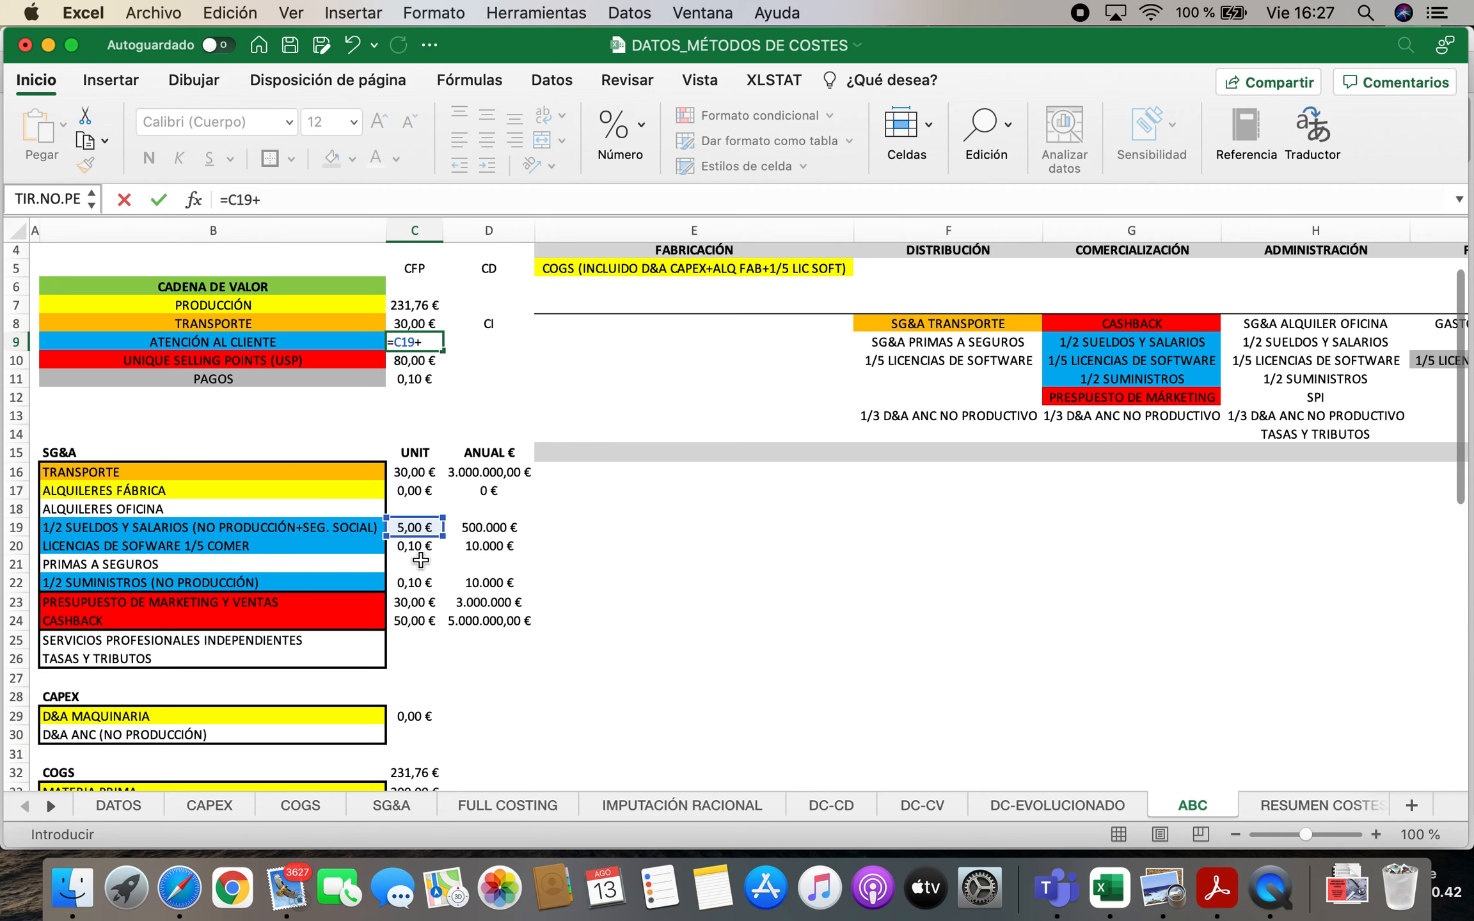
left_click(416, 545)
type("+")
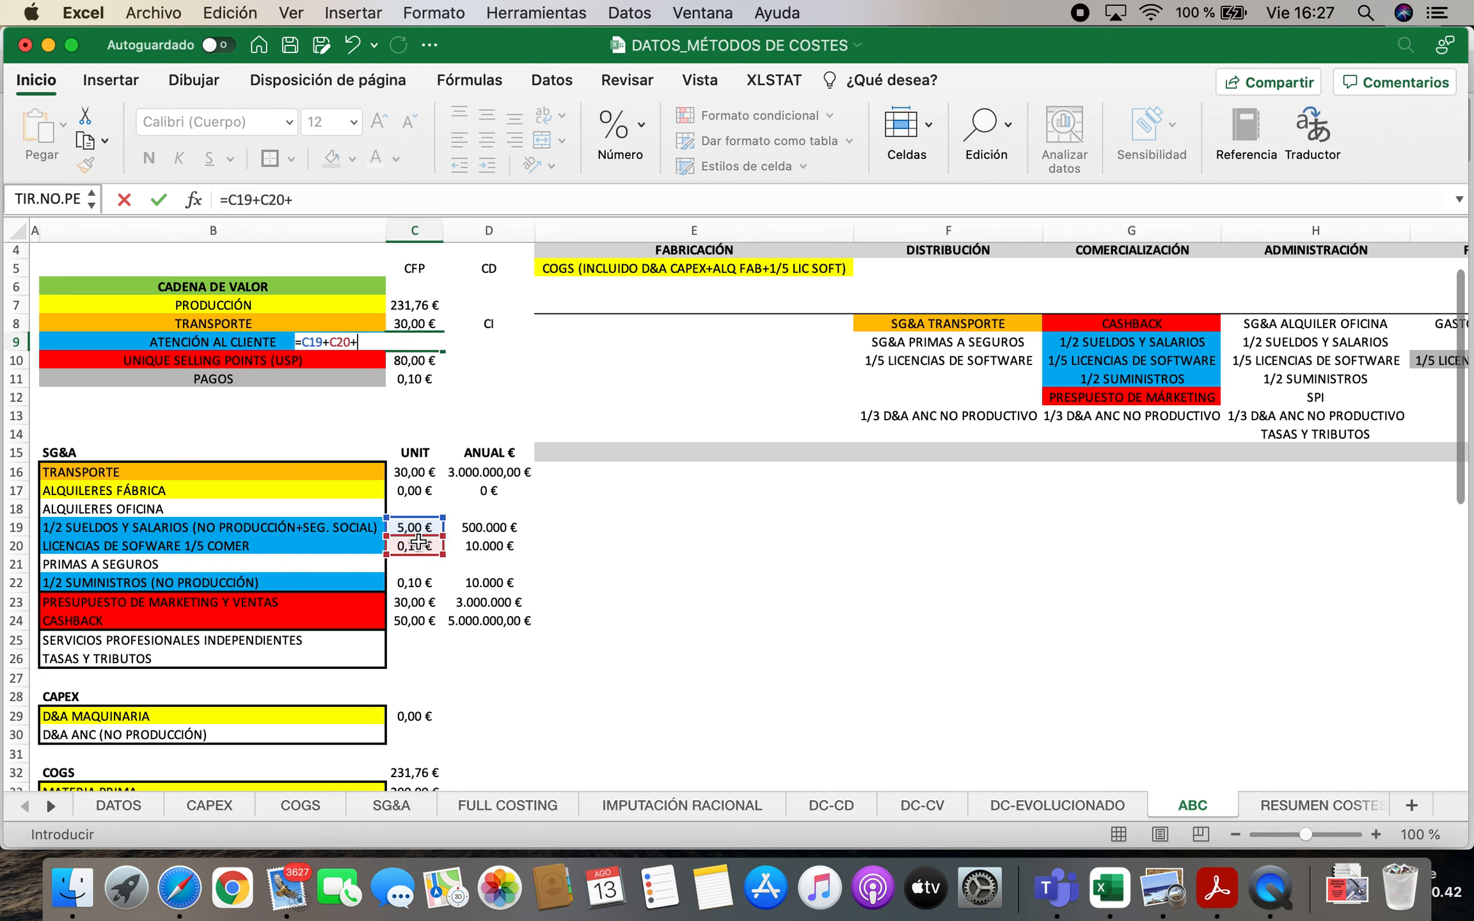
left_click(417, 582)
key("Return")
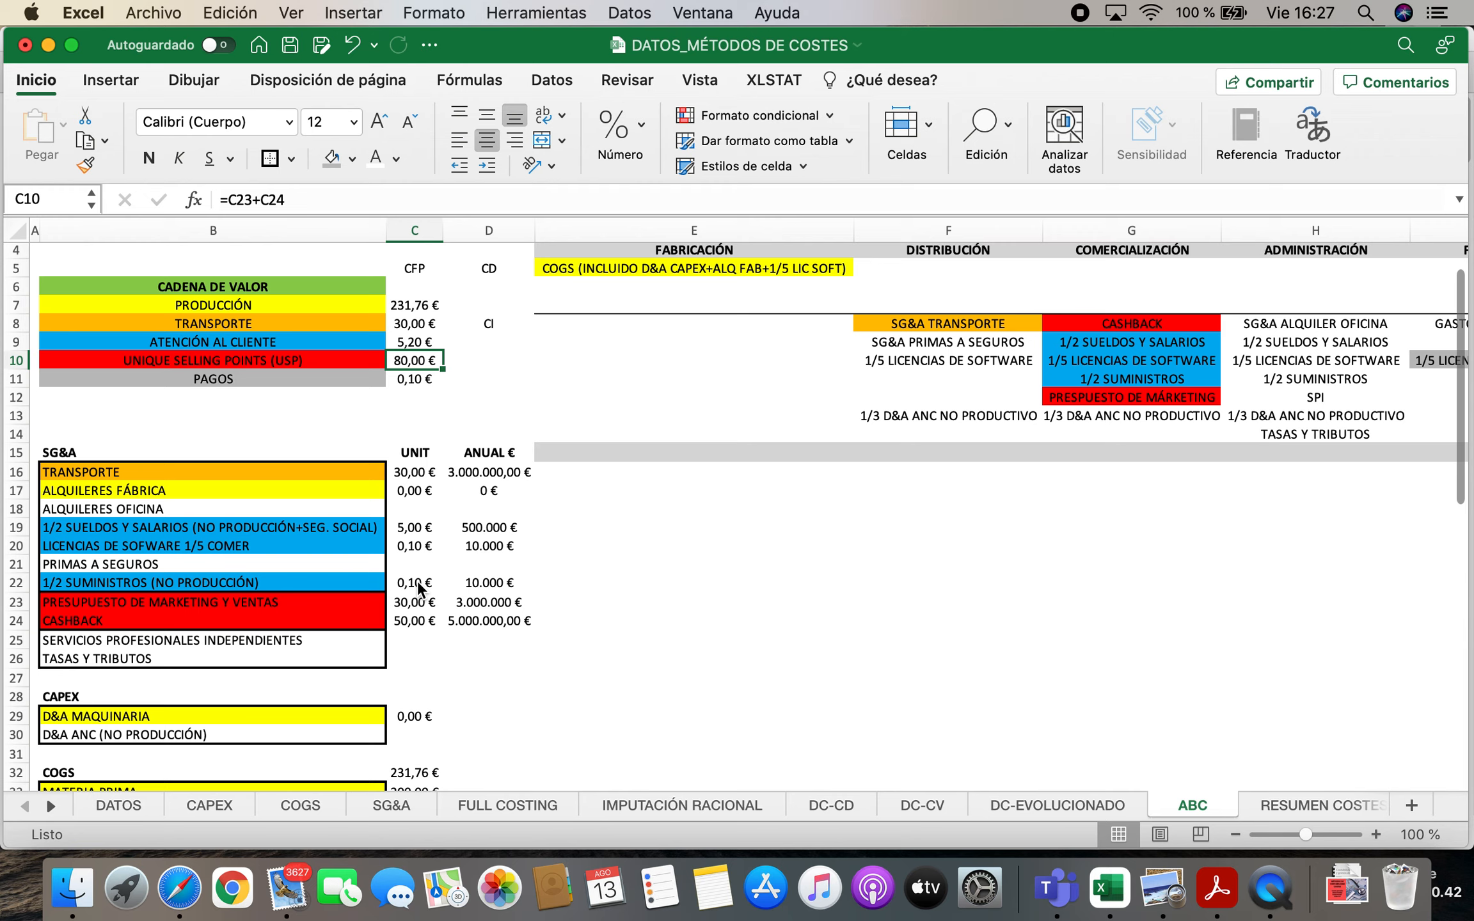
Total the CADENA DE VALOR cost in C6 with SUMA over C7:C11 and make the total bold
left_click(426, 287)
type("=SUMA(")
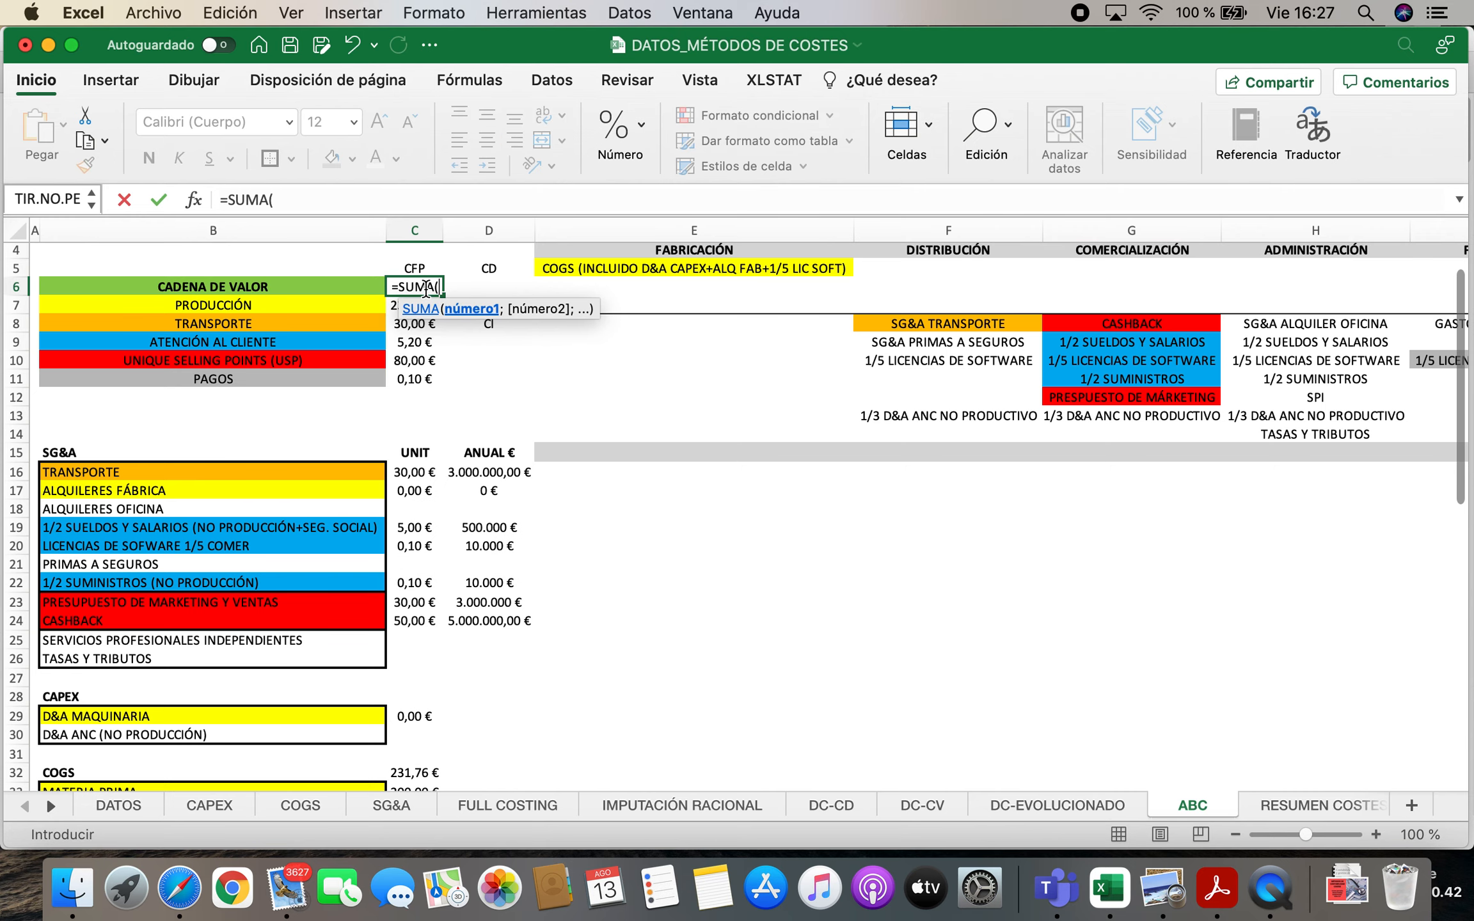
left_click_drag(398, 306, 397, 380)
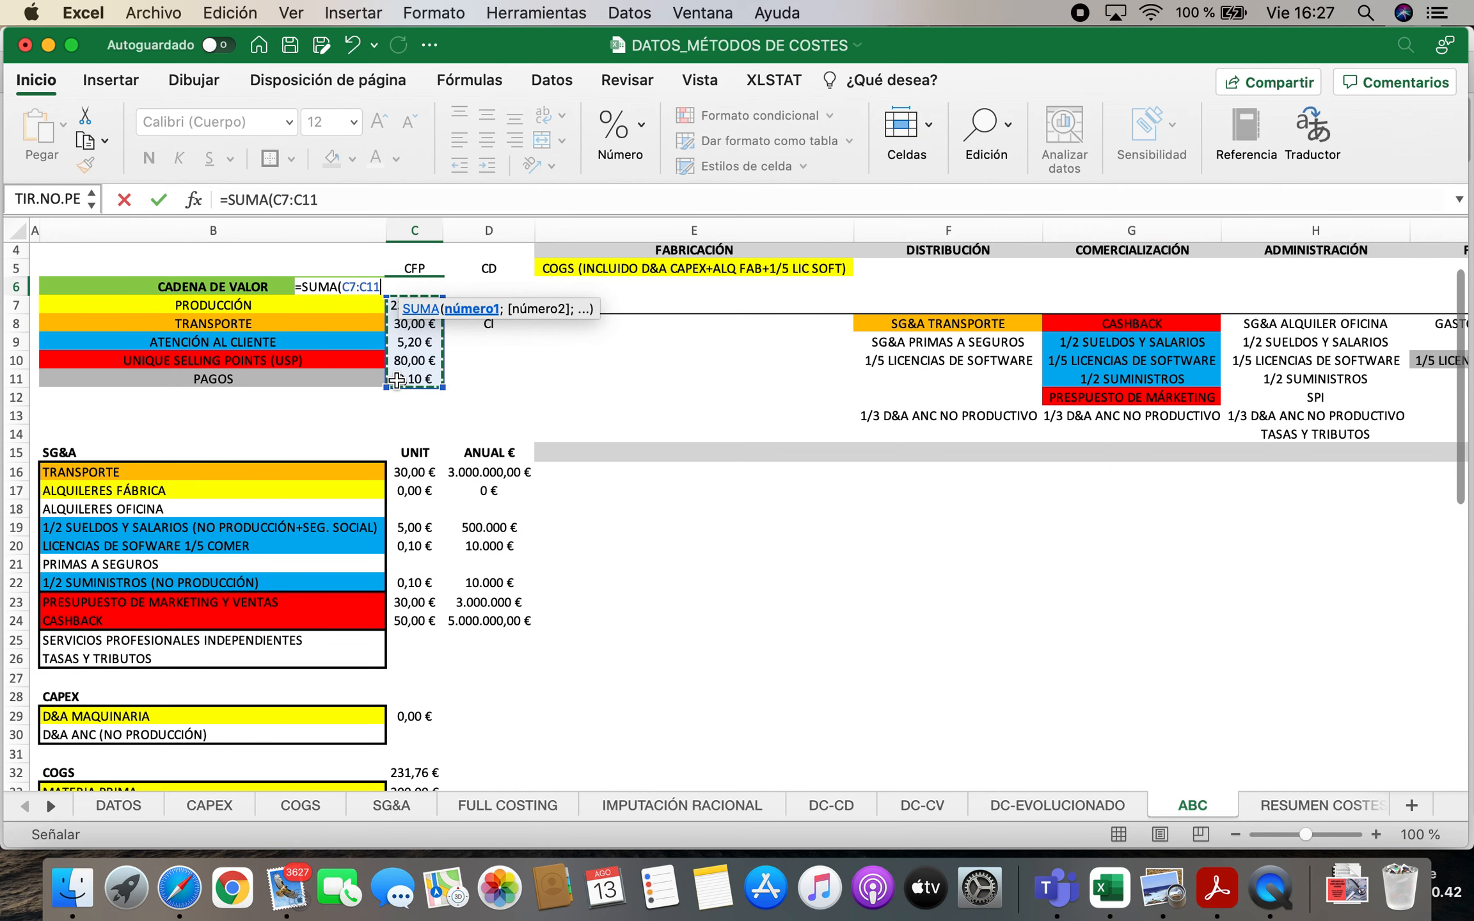
key("Return")
scroll(410, 342, "up", 3)
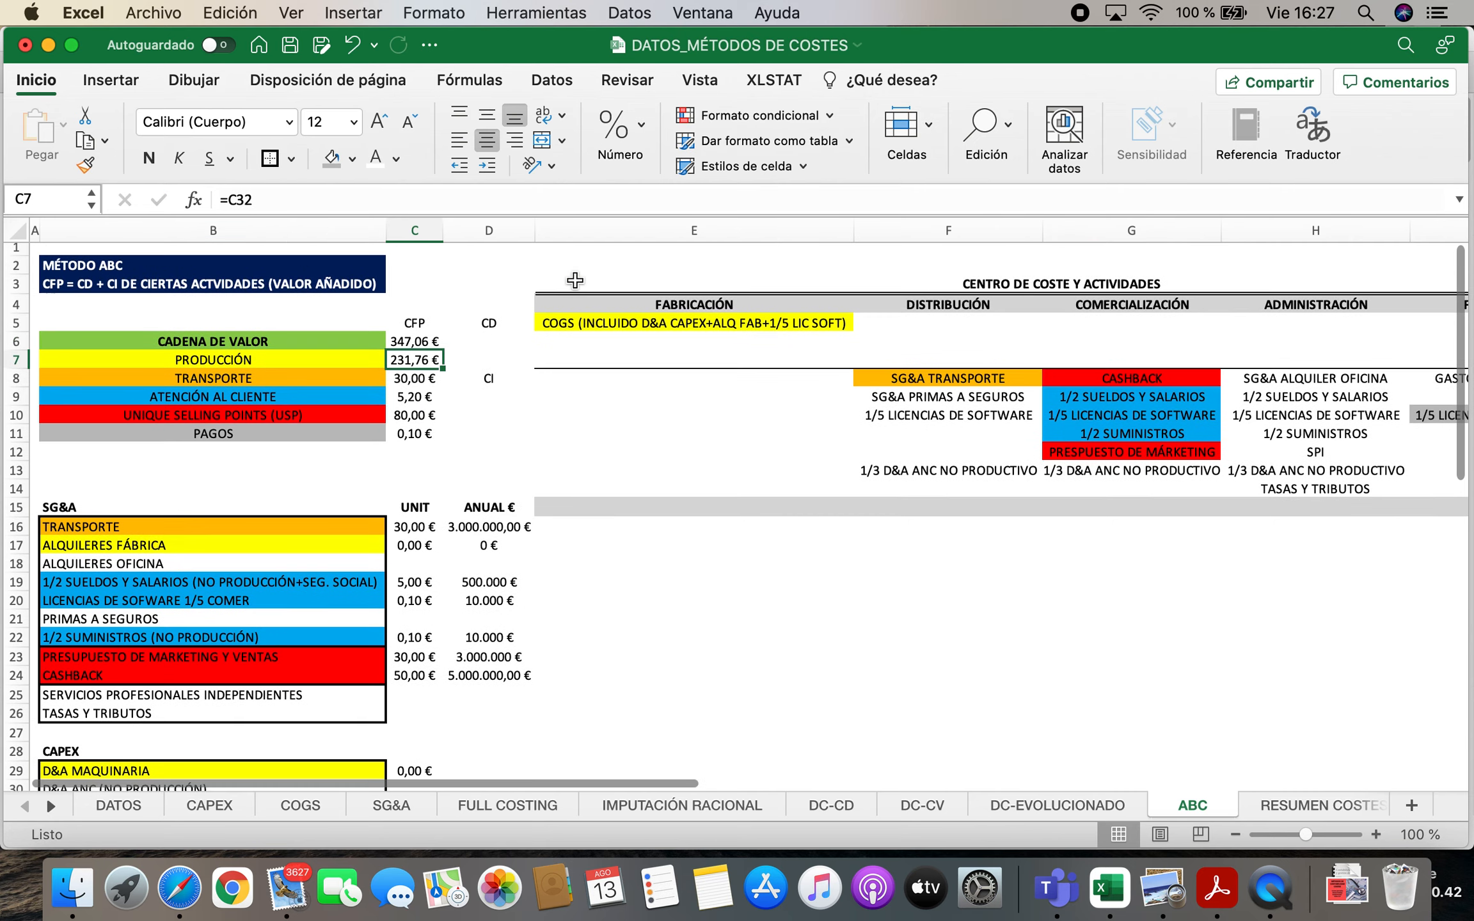
left_click(409, 342)
left_click(149, 158)
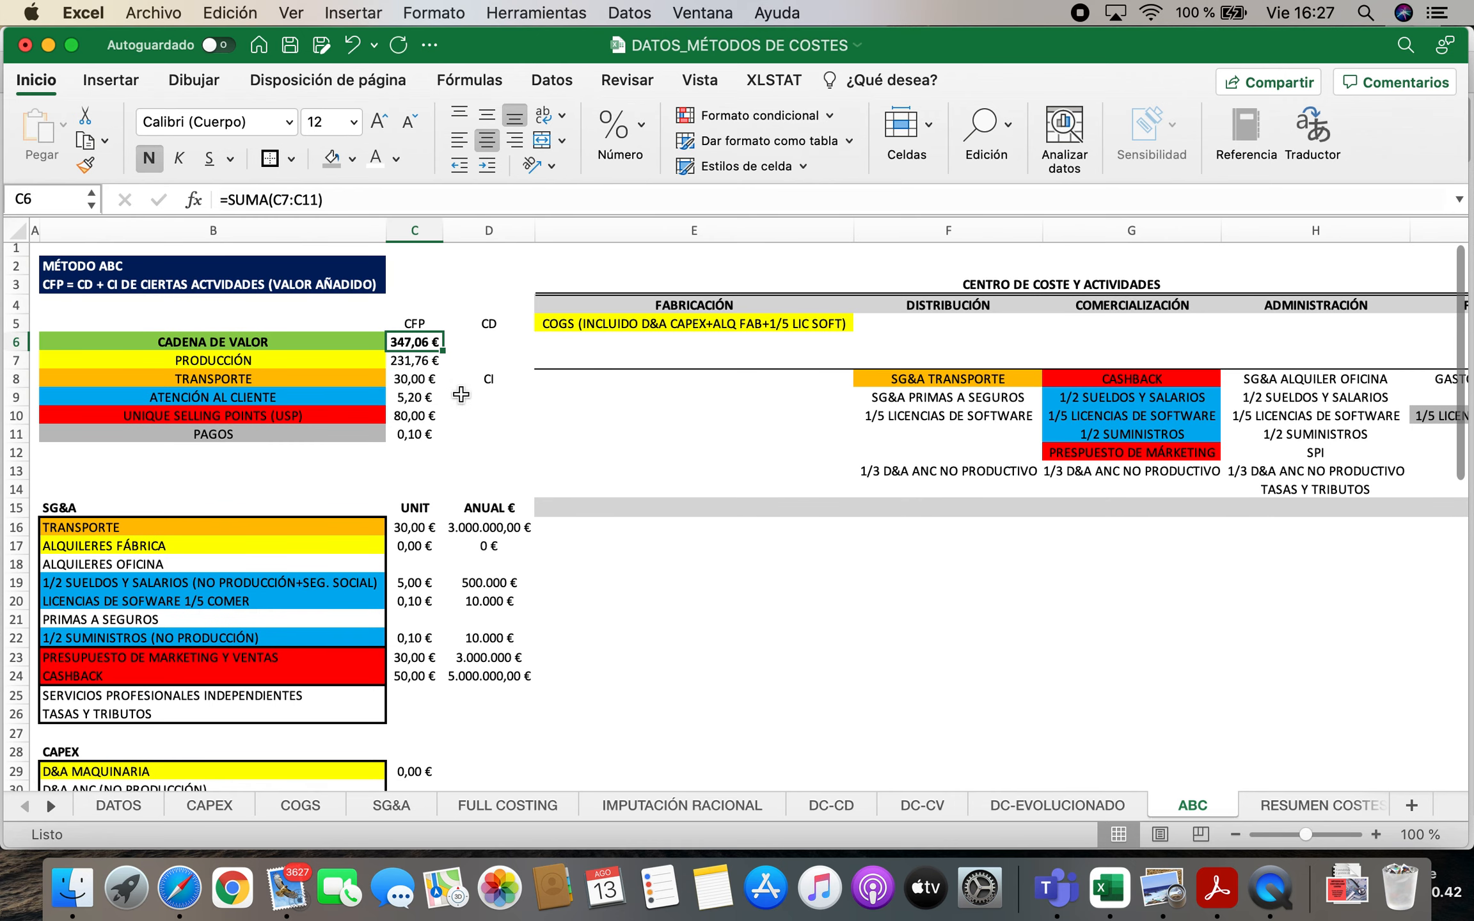
Apply a thick box border around the activity costs in C7:C11 and save the workbook
left_click(459, 396)
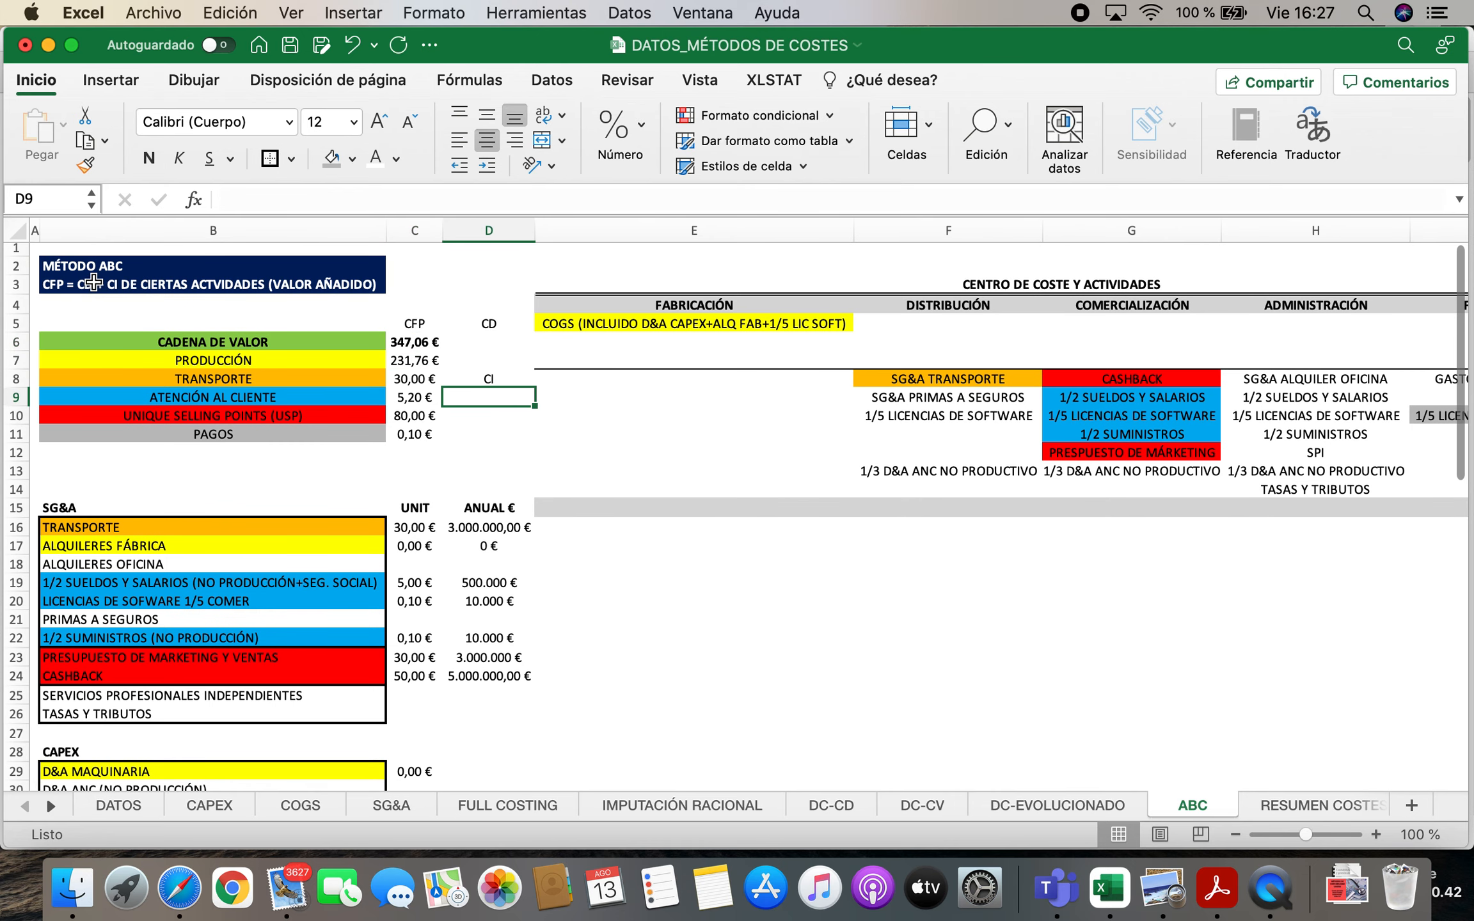
left_click(93, 282)
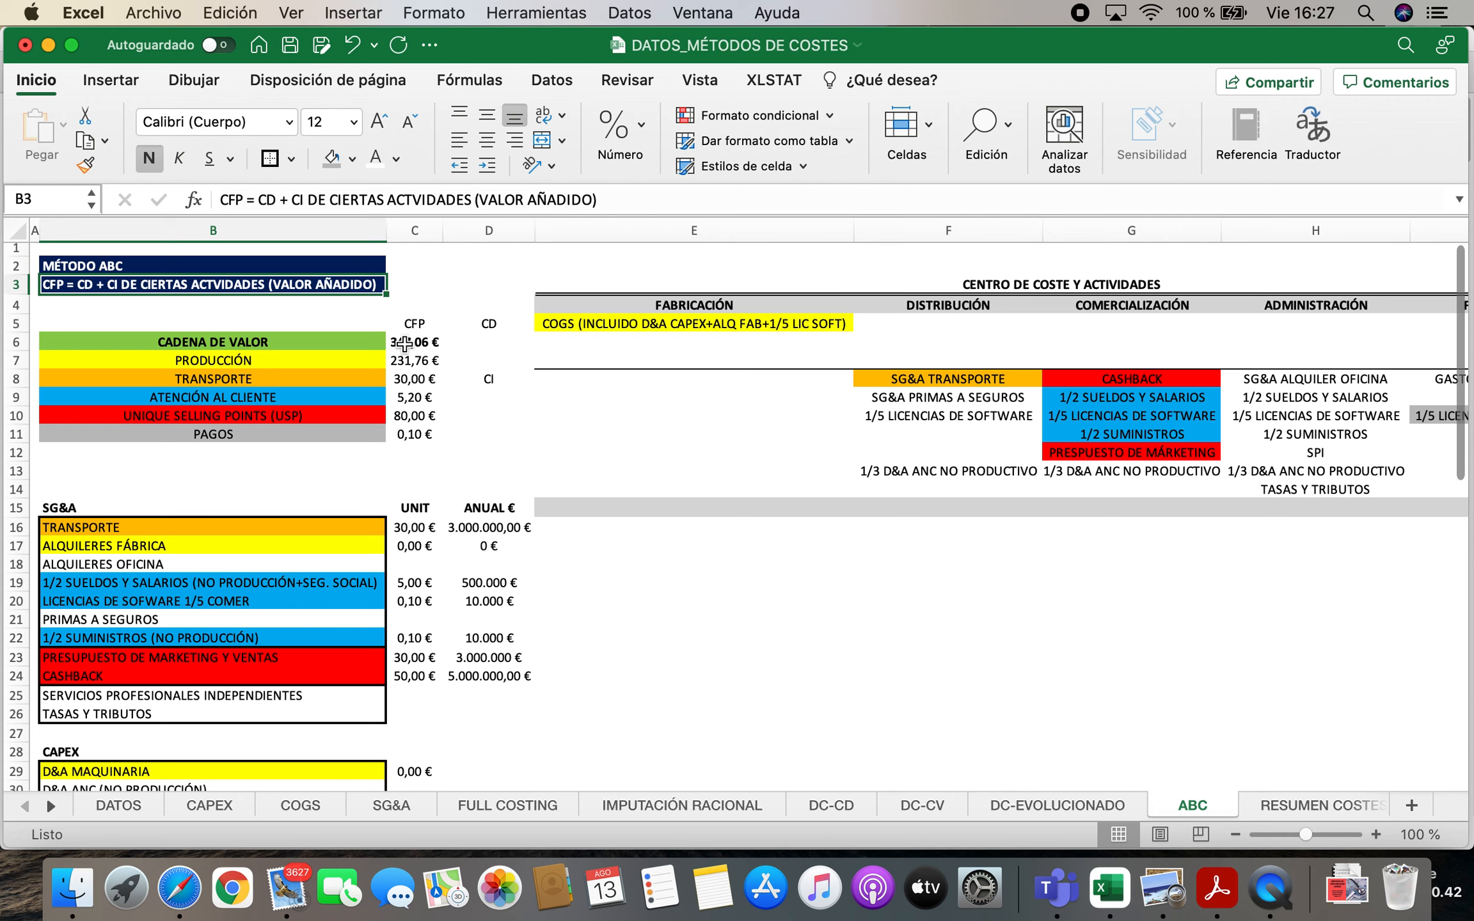
left_click_drag(404, 361, 407, 438)
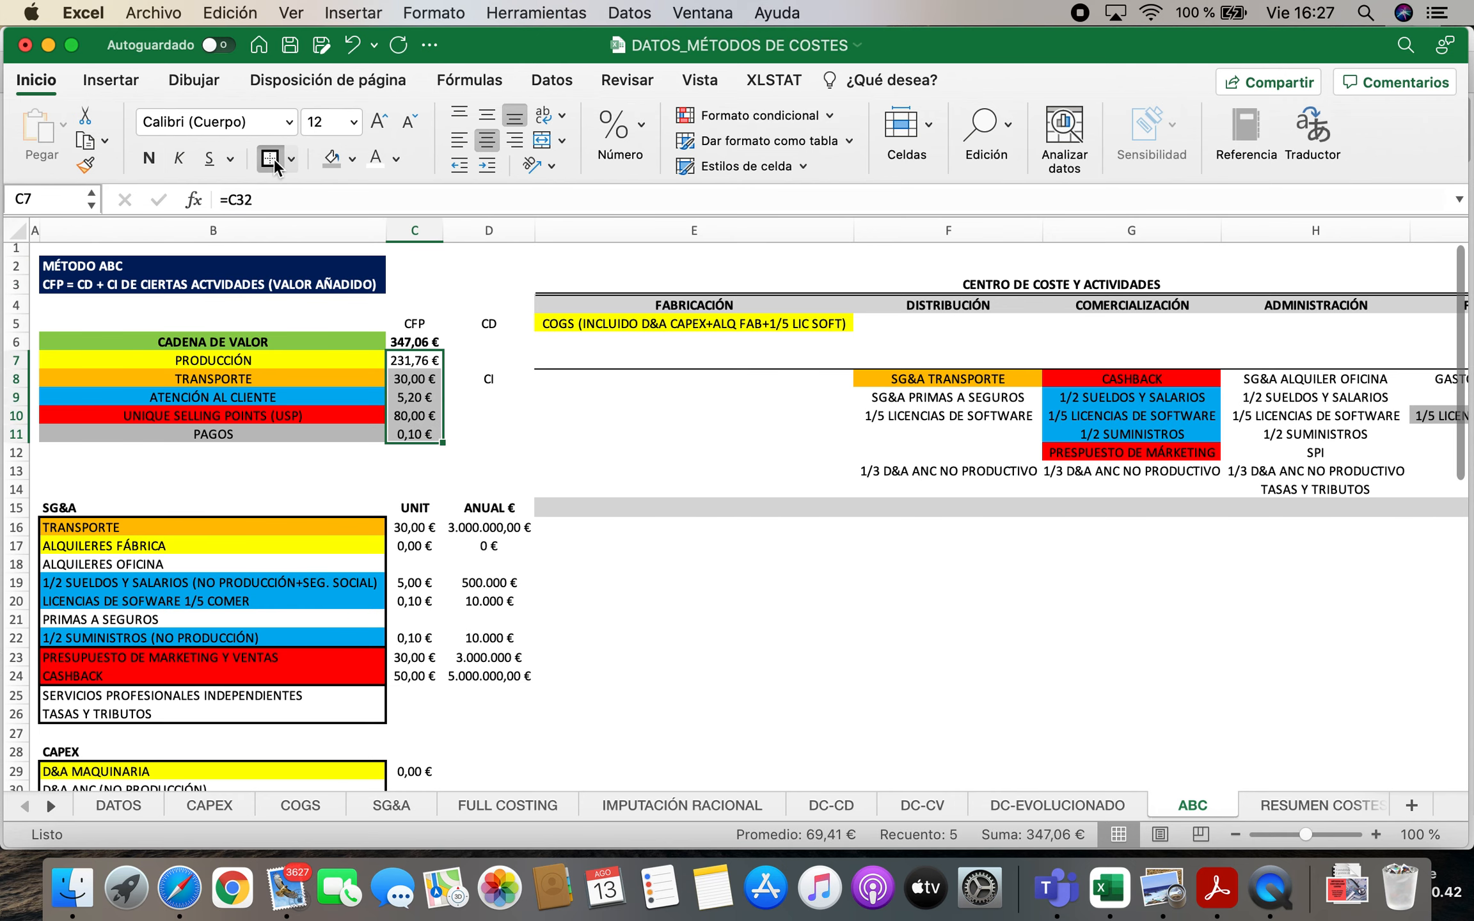
left_click(270, 158)
key("super+s")
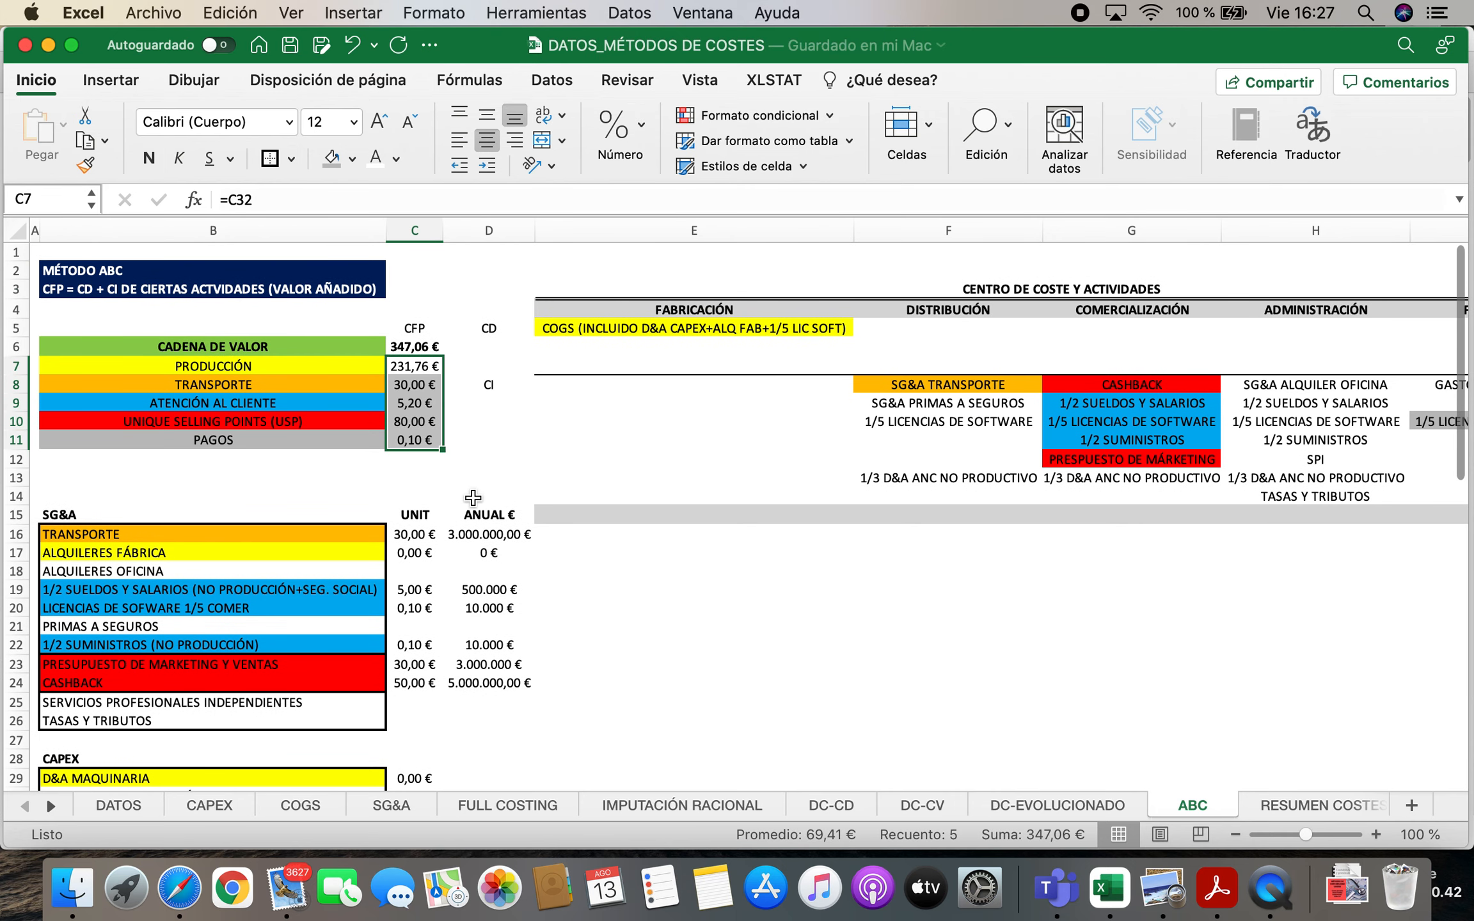
Compare the items listed under COSTES INDIRECTOS NO REPERCUTIDOS AL PRODUCTO with the uncoloured SG&A costs to find missing ones
scroll(485, 611, "down", 1)
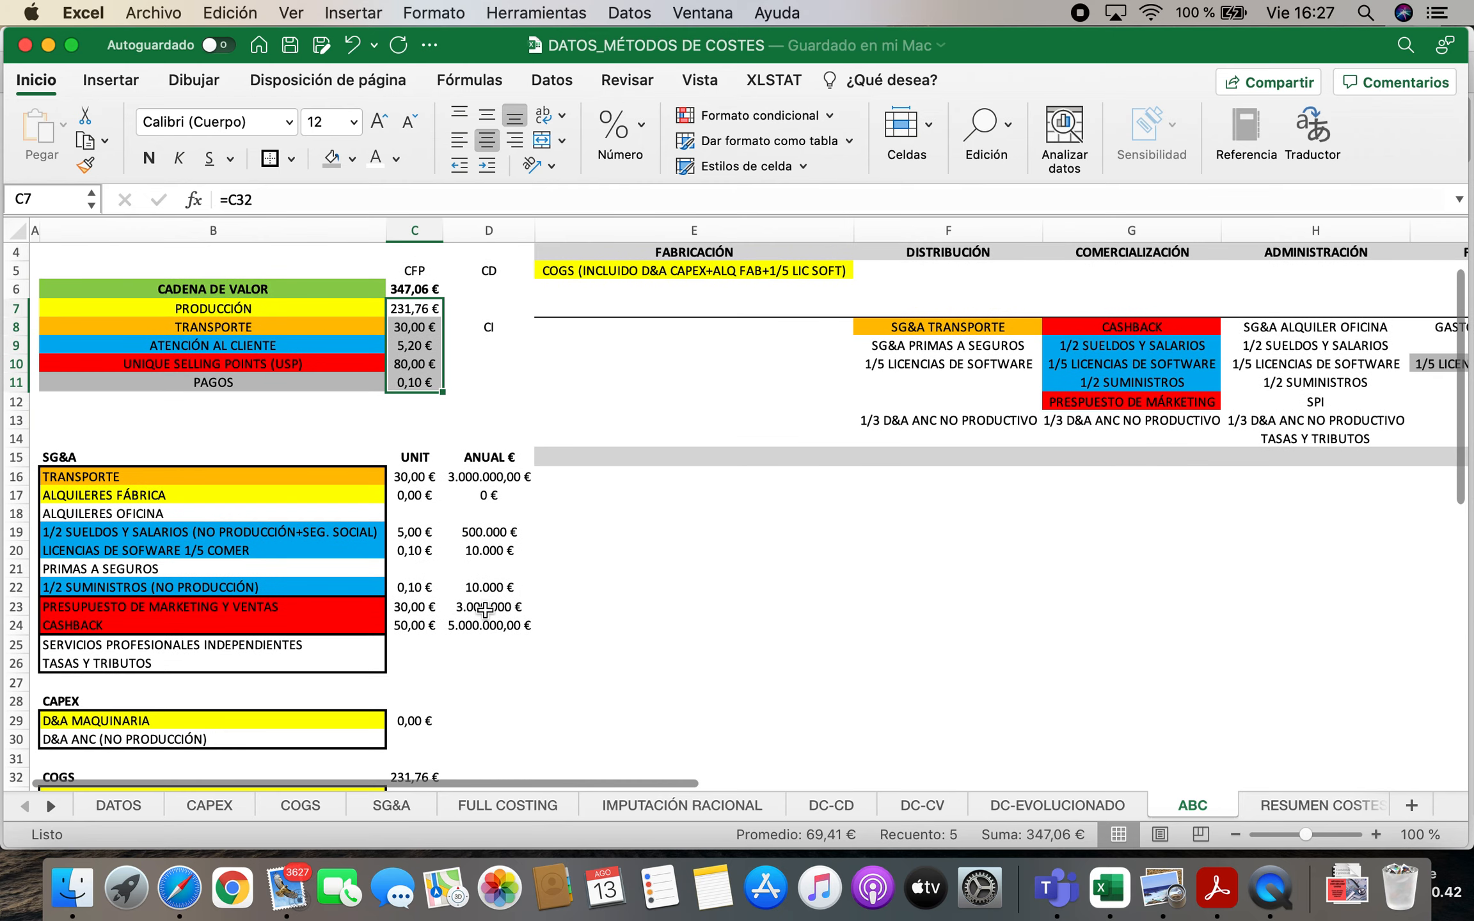
scroll(437, 654, "down", 5)
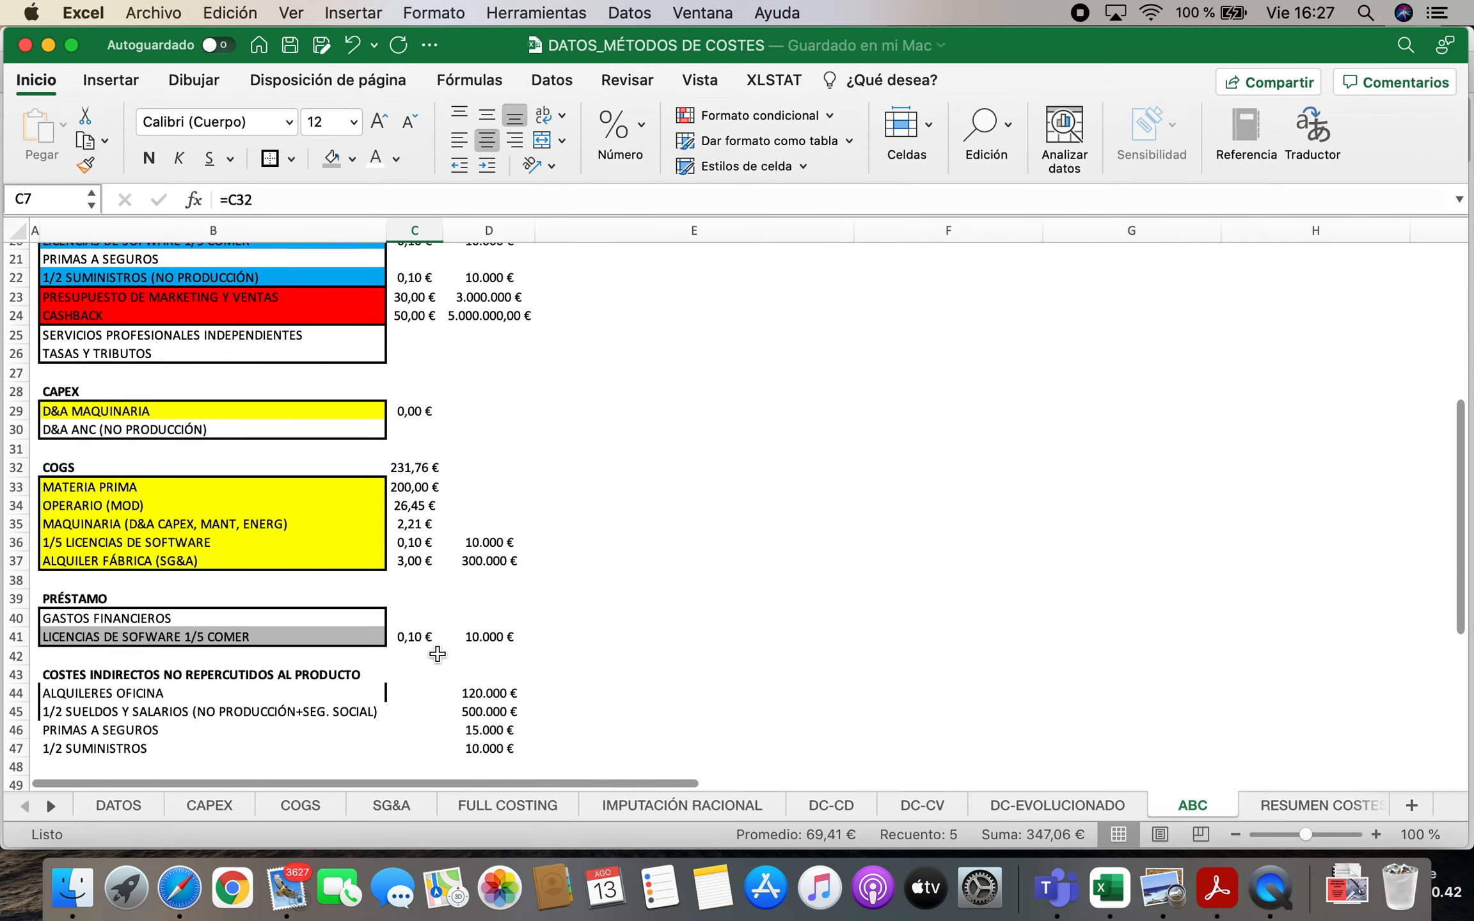
left_click(174, 643)
left_click(141, 659)
left_click(136, 677)
left_click(125, 697)
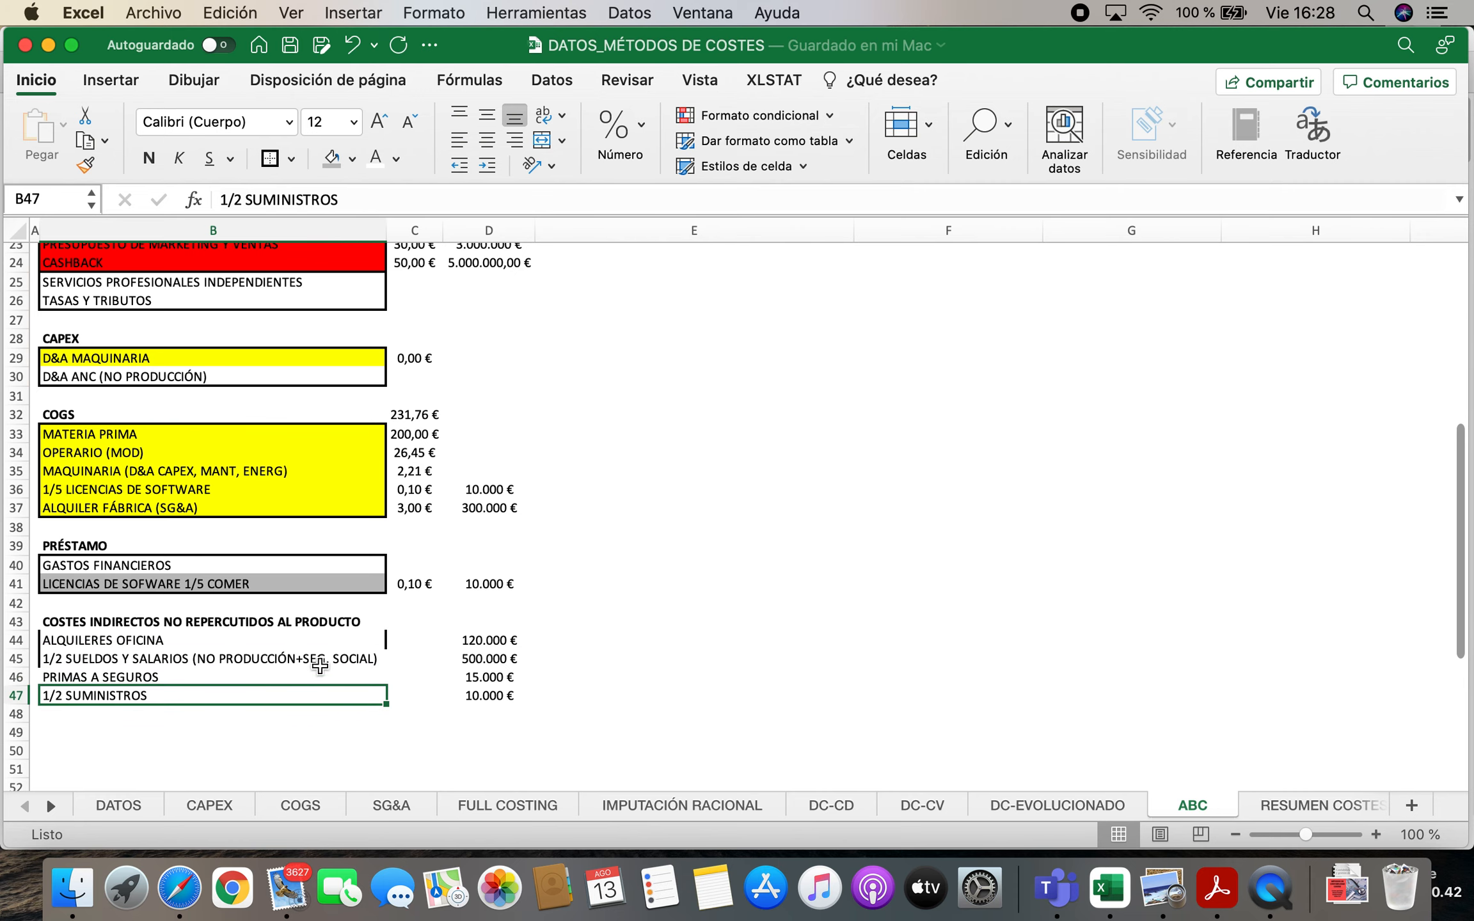
scroll(320, 667, "up", 3)
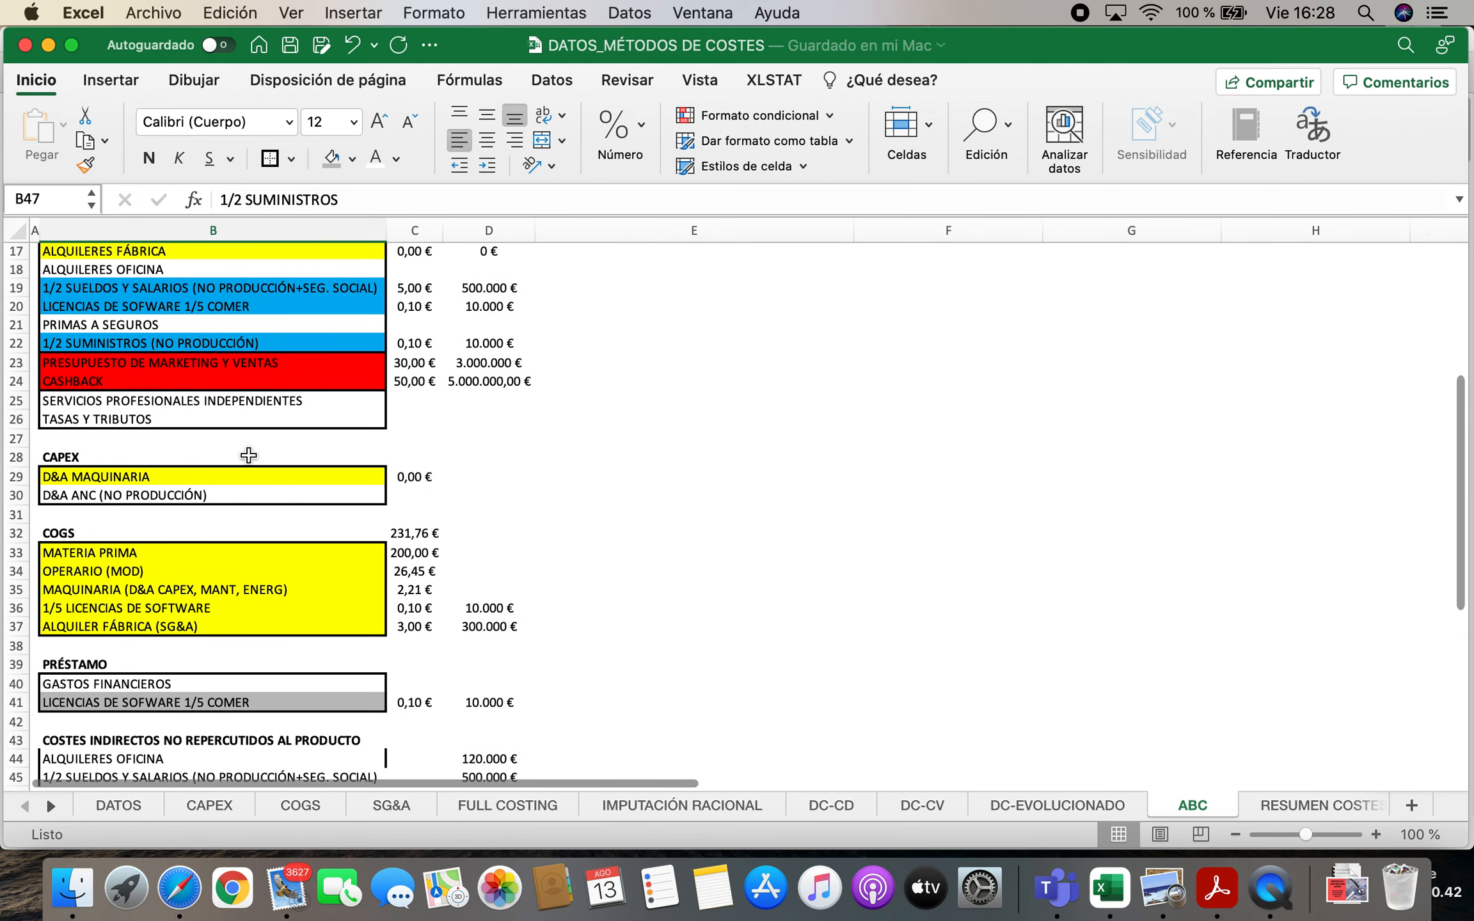
scroll(259, 467, "up", 3)
scroll(372, 632, "down", 5)
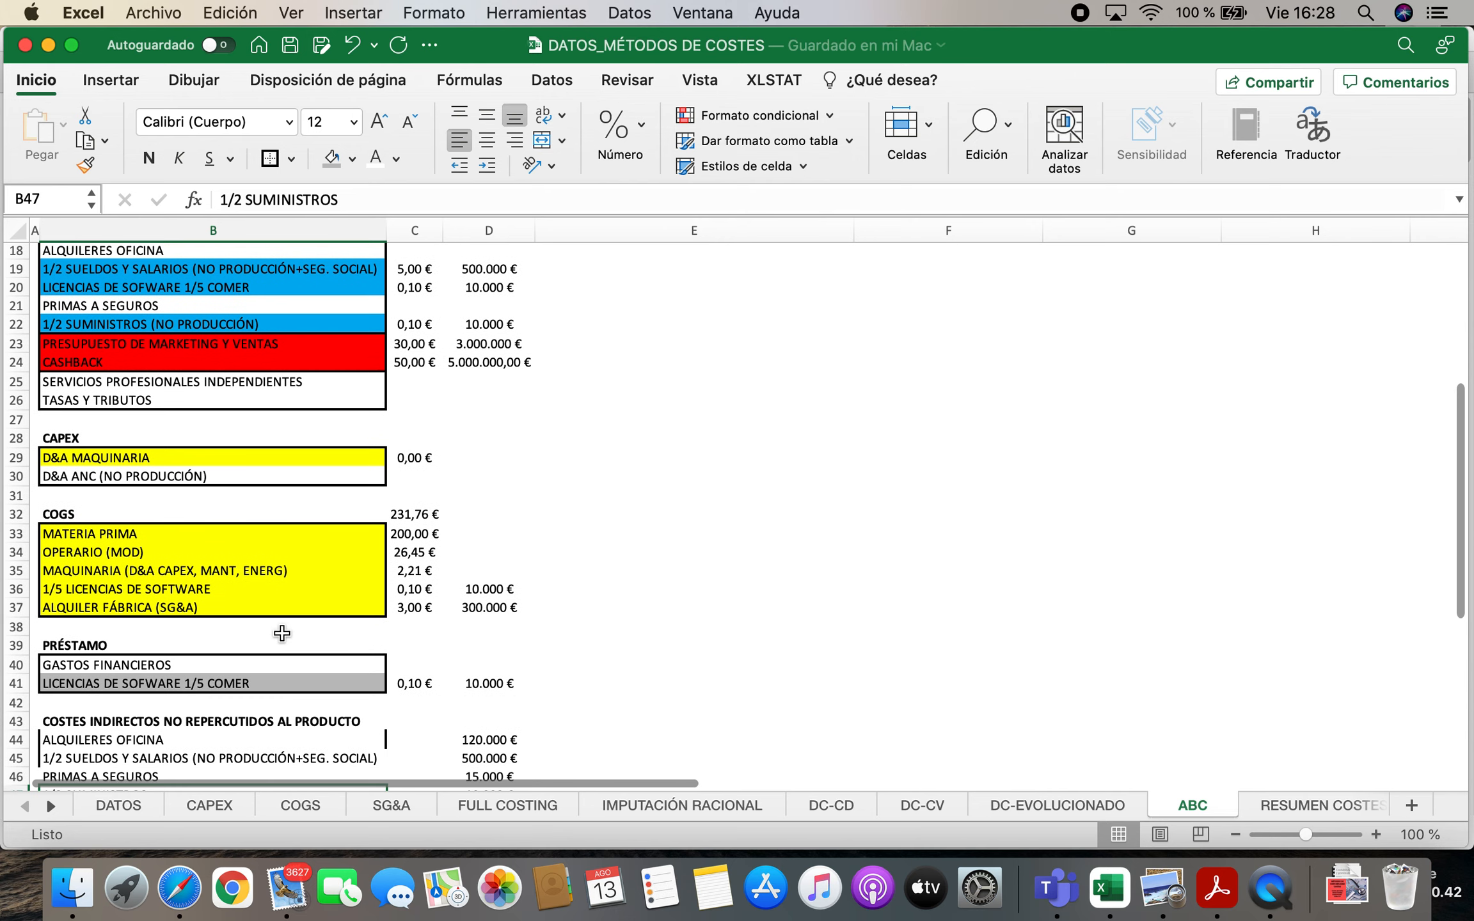
scroll(492, 445, "down", 3)
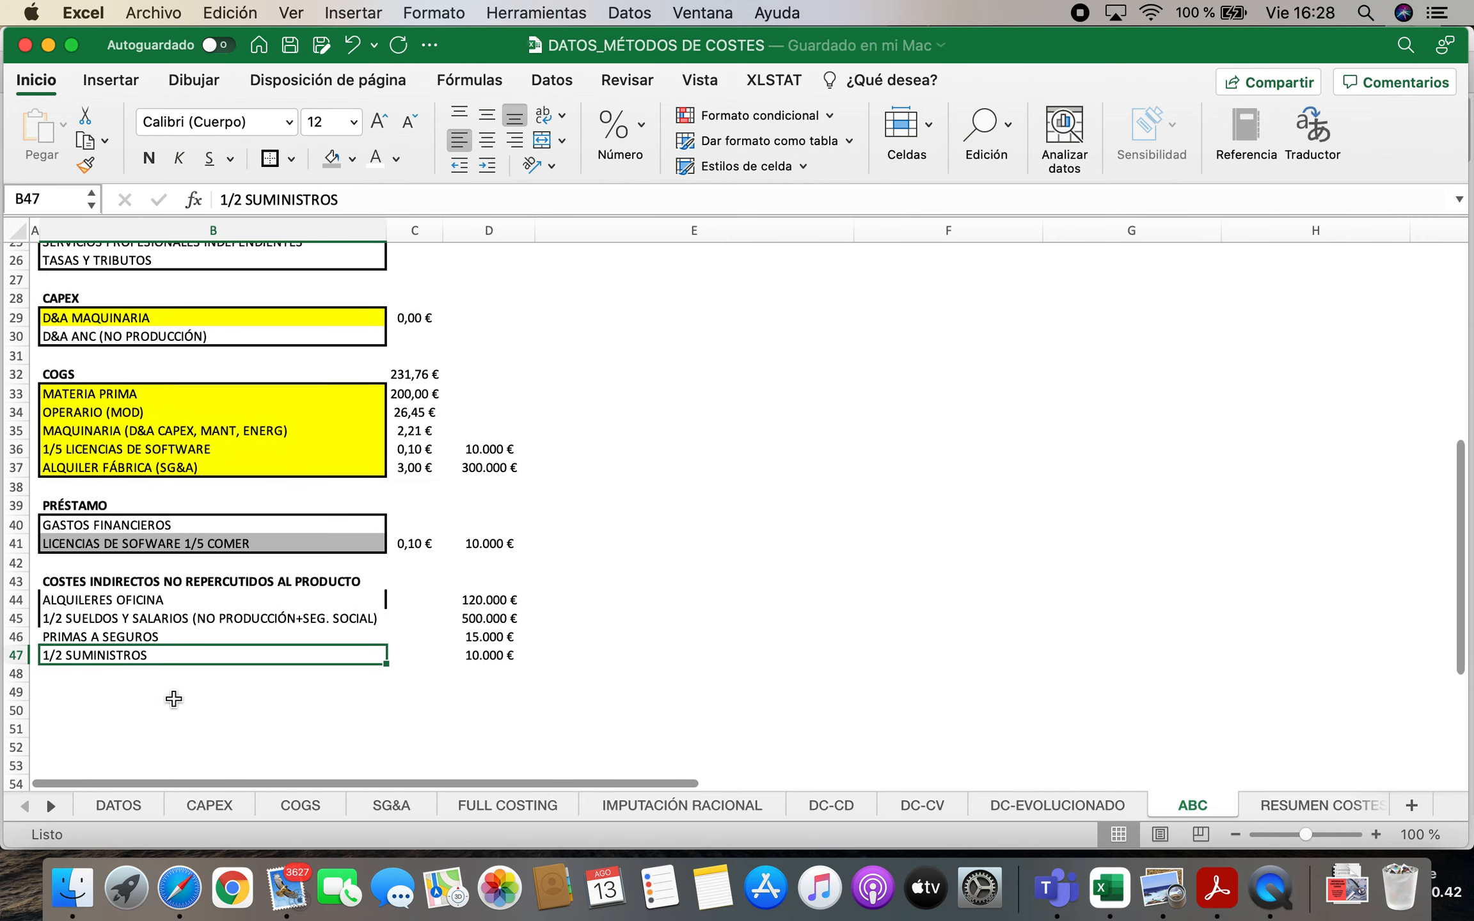
left_click(167, 688)
type("SER")
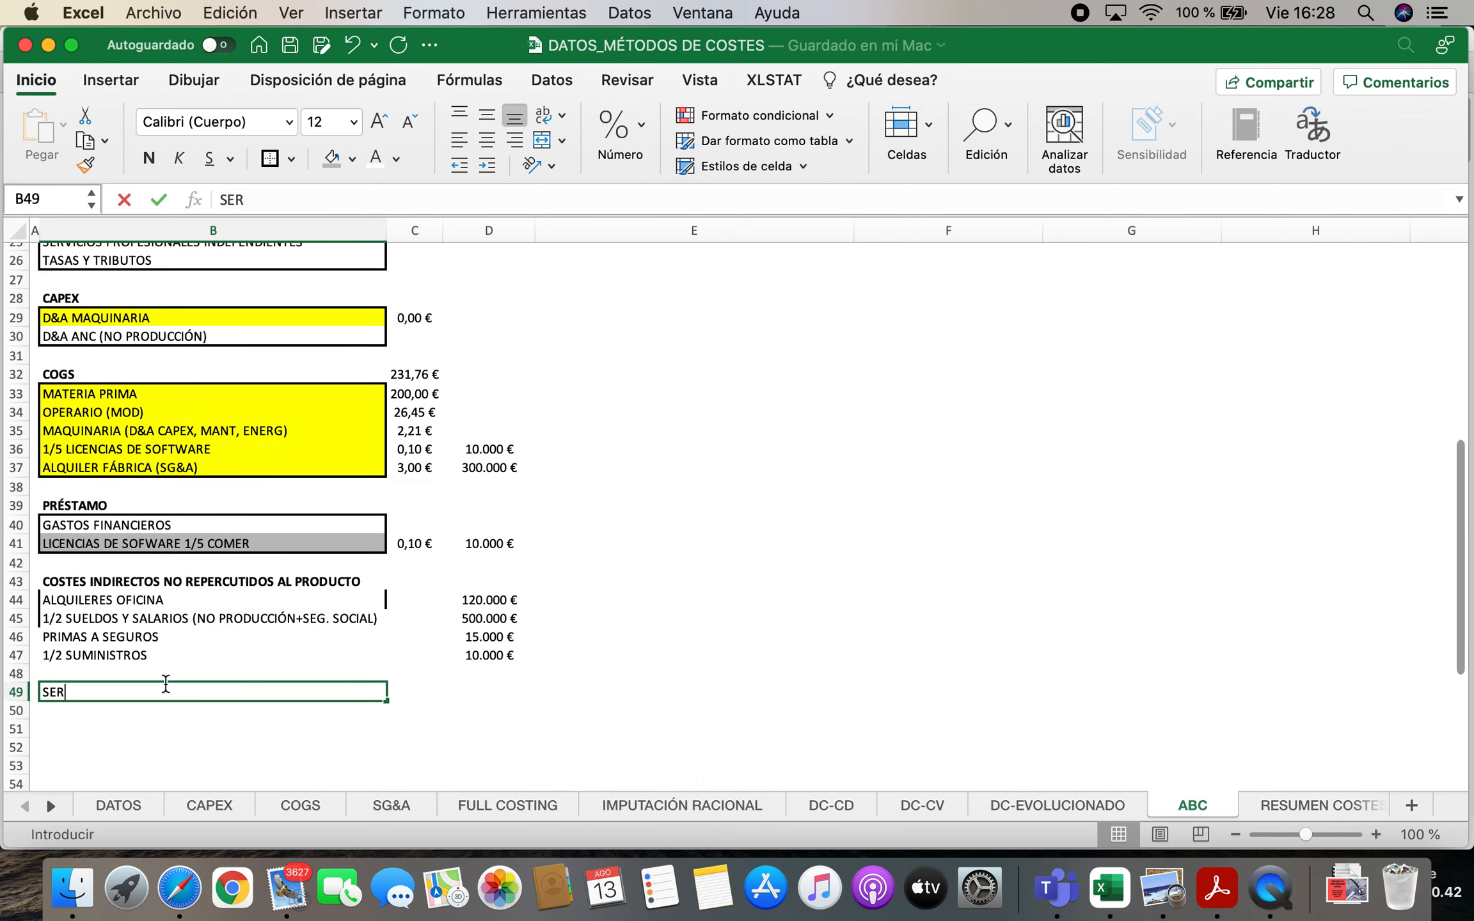
key("Escape")
Add the labels SERVICIOS PROFESIONALES INDEPENDIENTES in B48 and TASAS Y TRIBUTOS in B49 to the non-charged indirect costs
key("Up")
type("S")
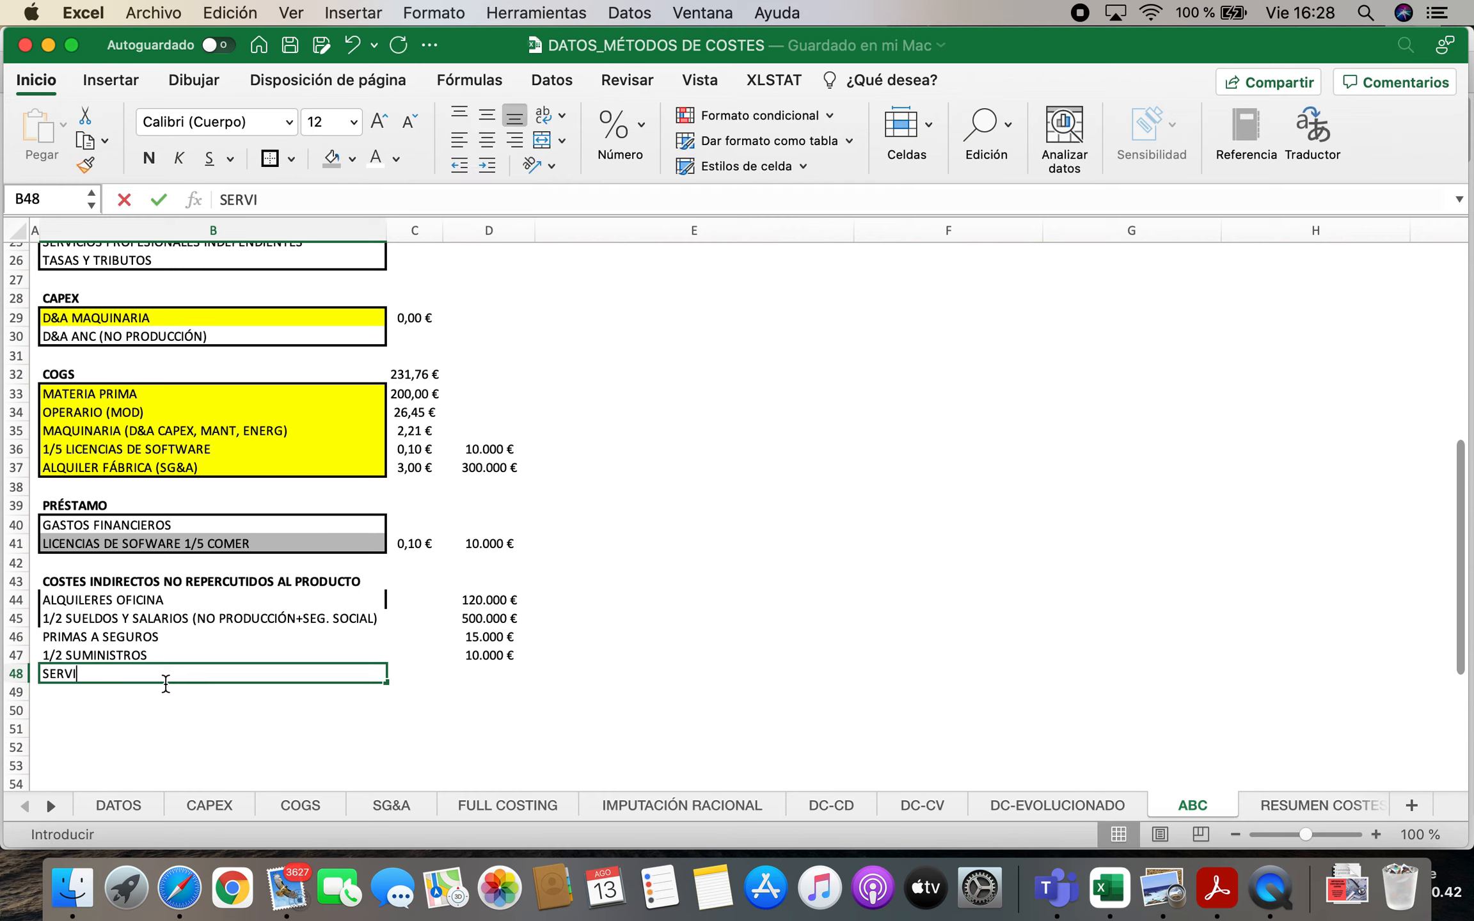
type("ERVICIOS PROFESIONALES INDEPENDIENTES")
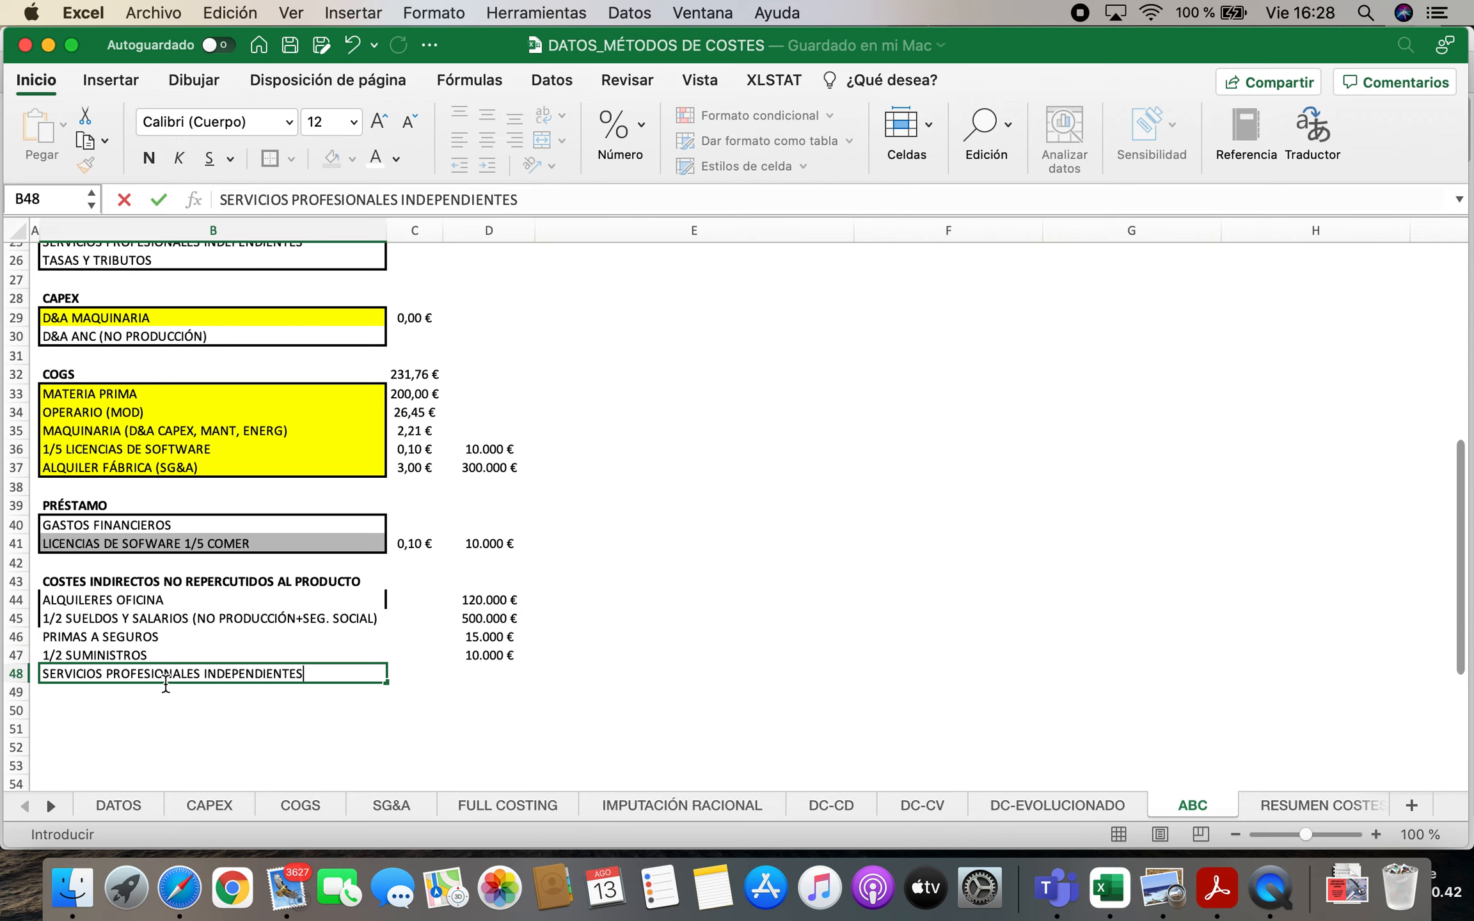
key("Return")
type("TASAS")
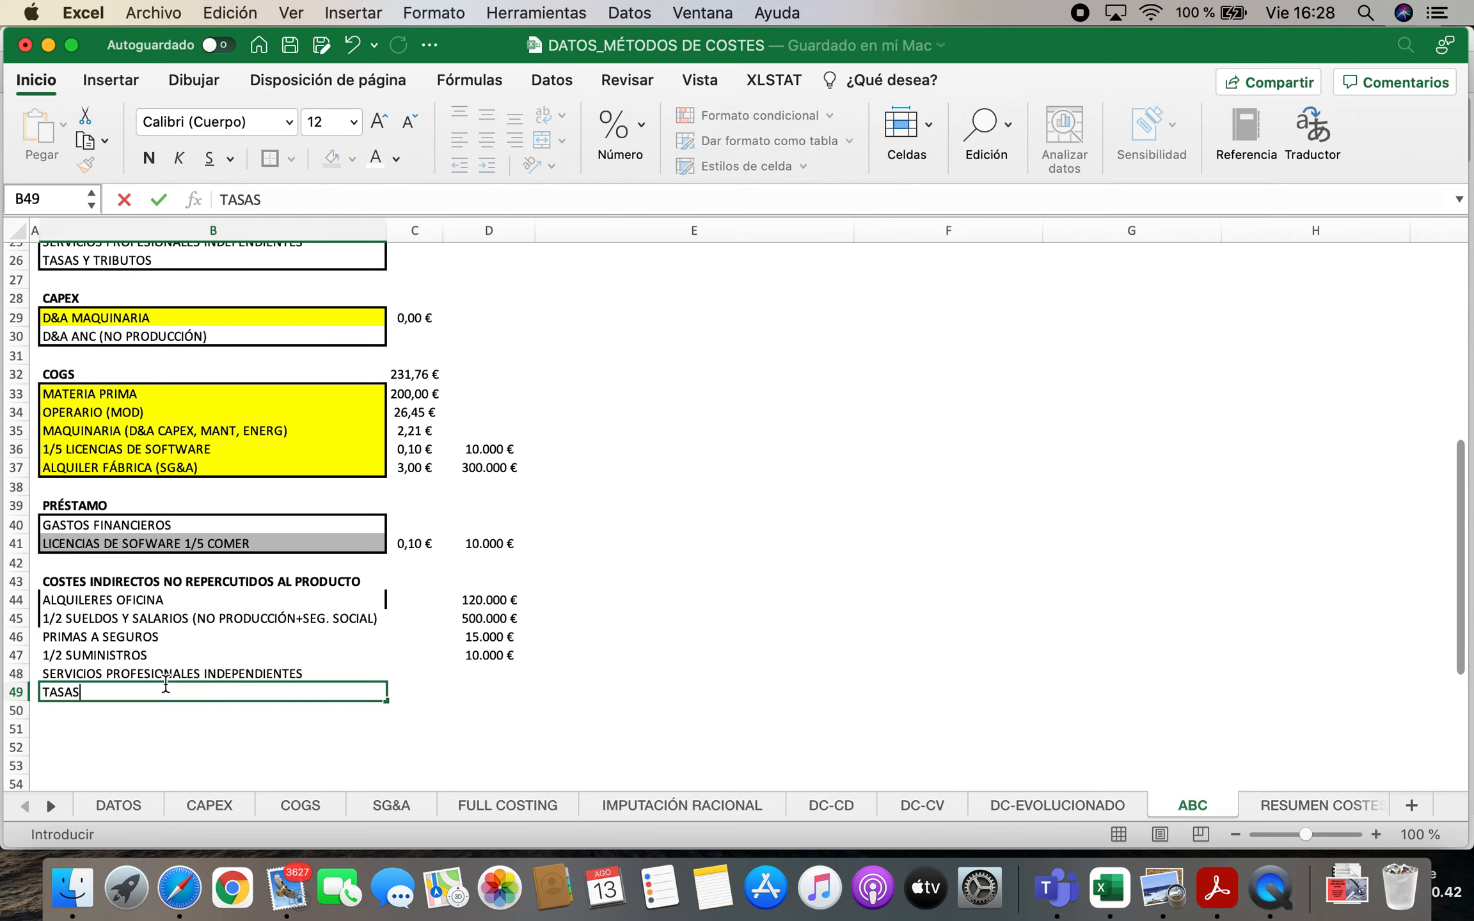
type(" Y TRIBUTOS")
key("Return")
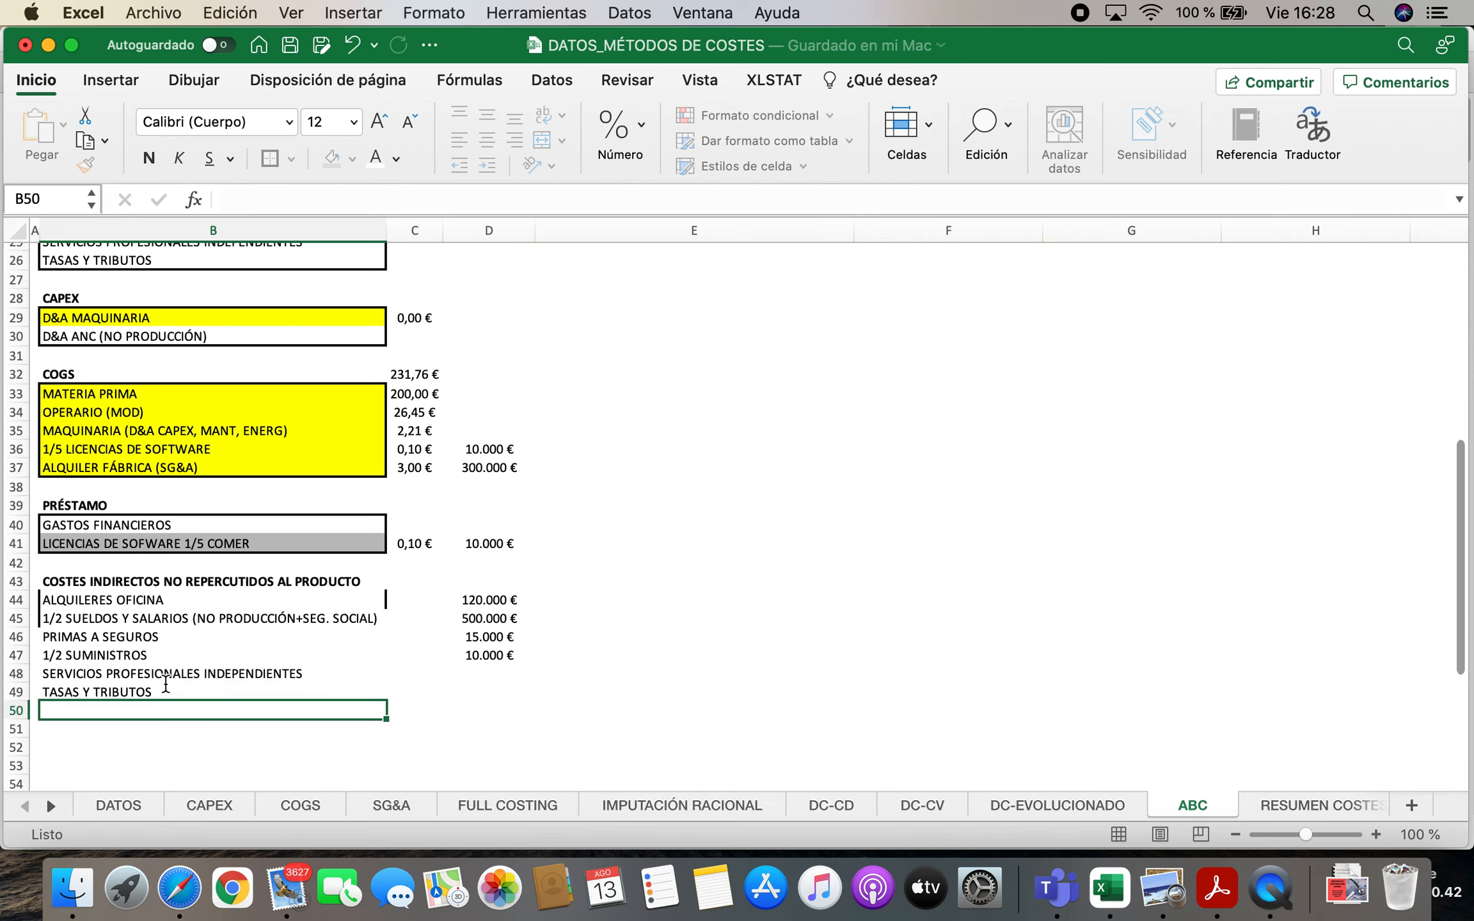
Link the annual amount for SERVICIOS PROFESIONALES INDEPENDIENTES in D48 to cell F13 of the SG&A sheet
key("Up")
key("Right")
key("Right")
type("=")
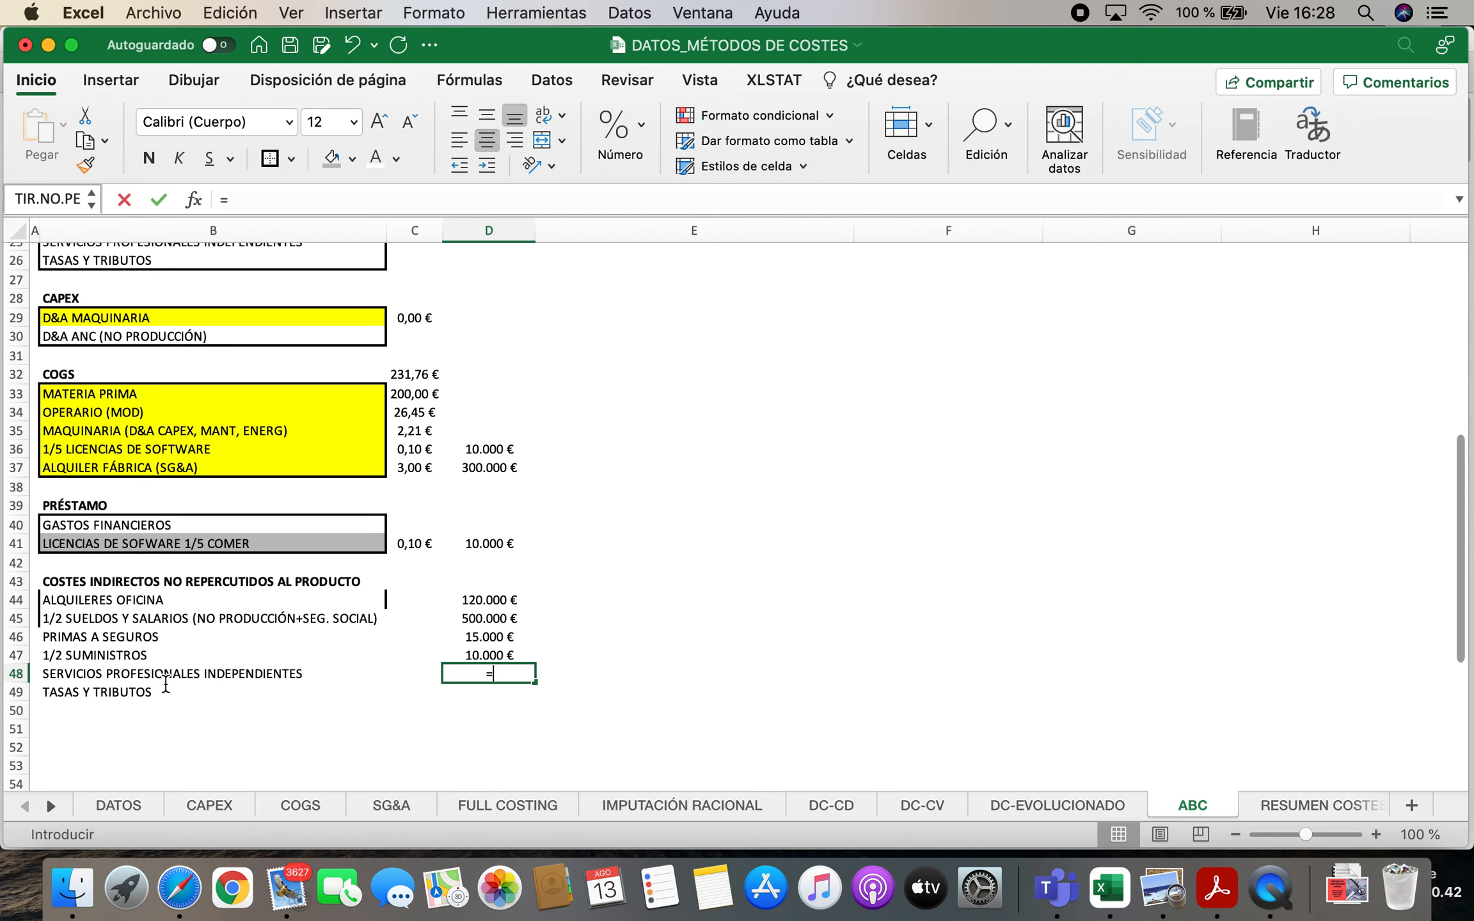
left_click(397, 808)
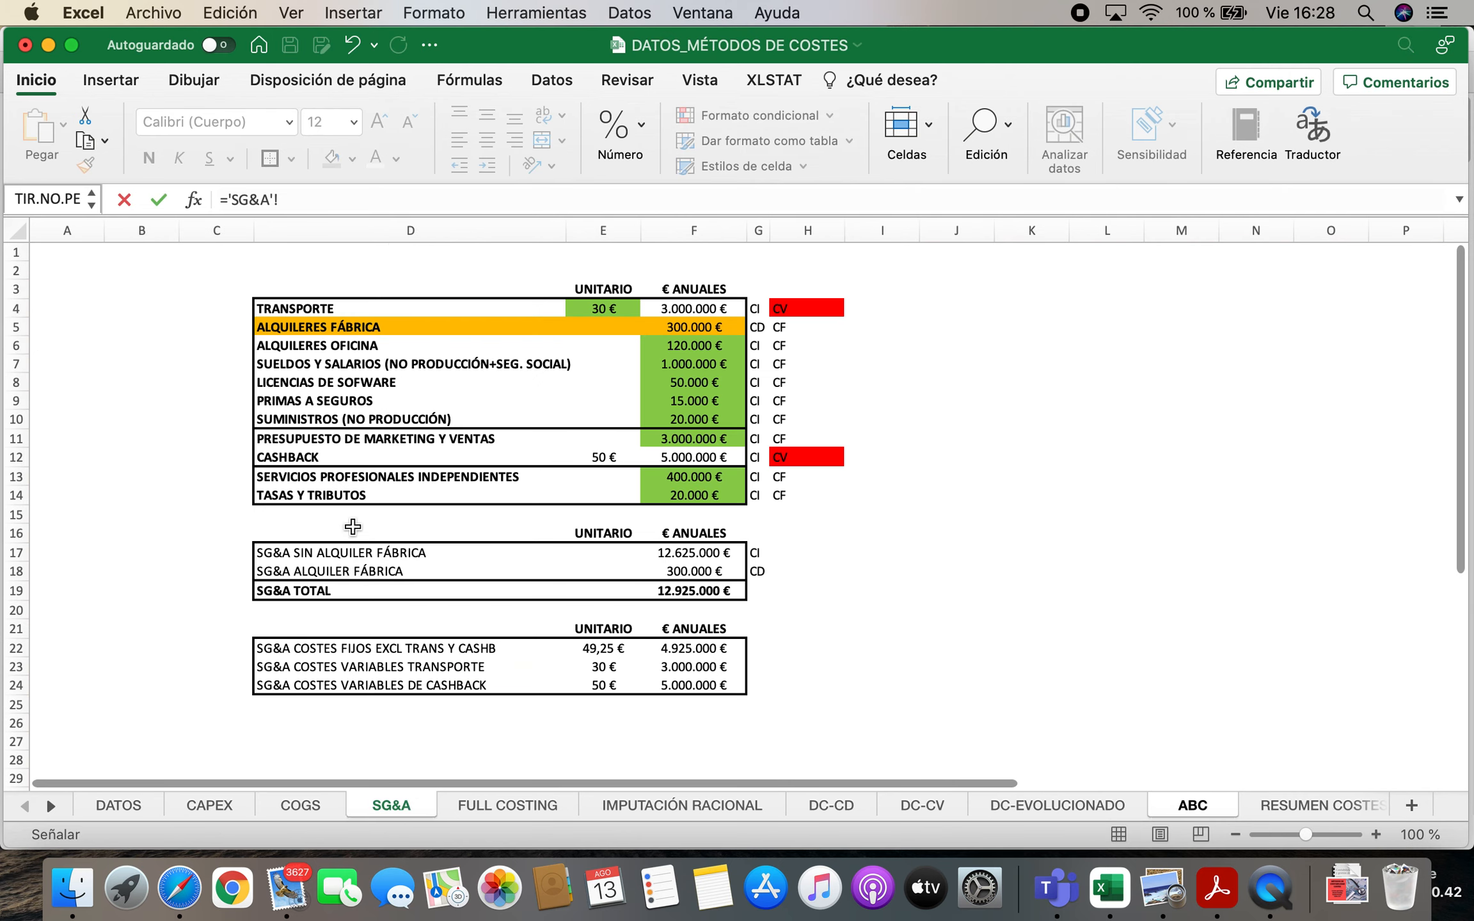
left_click(697, 473)
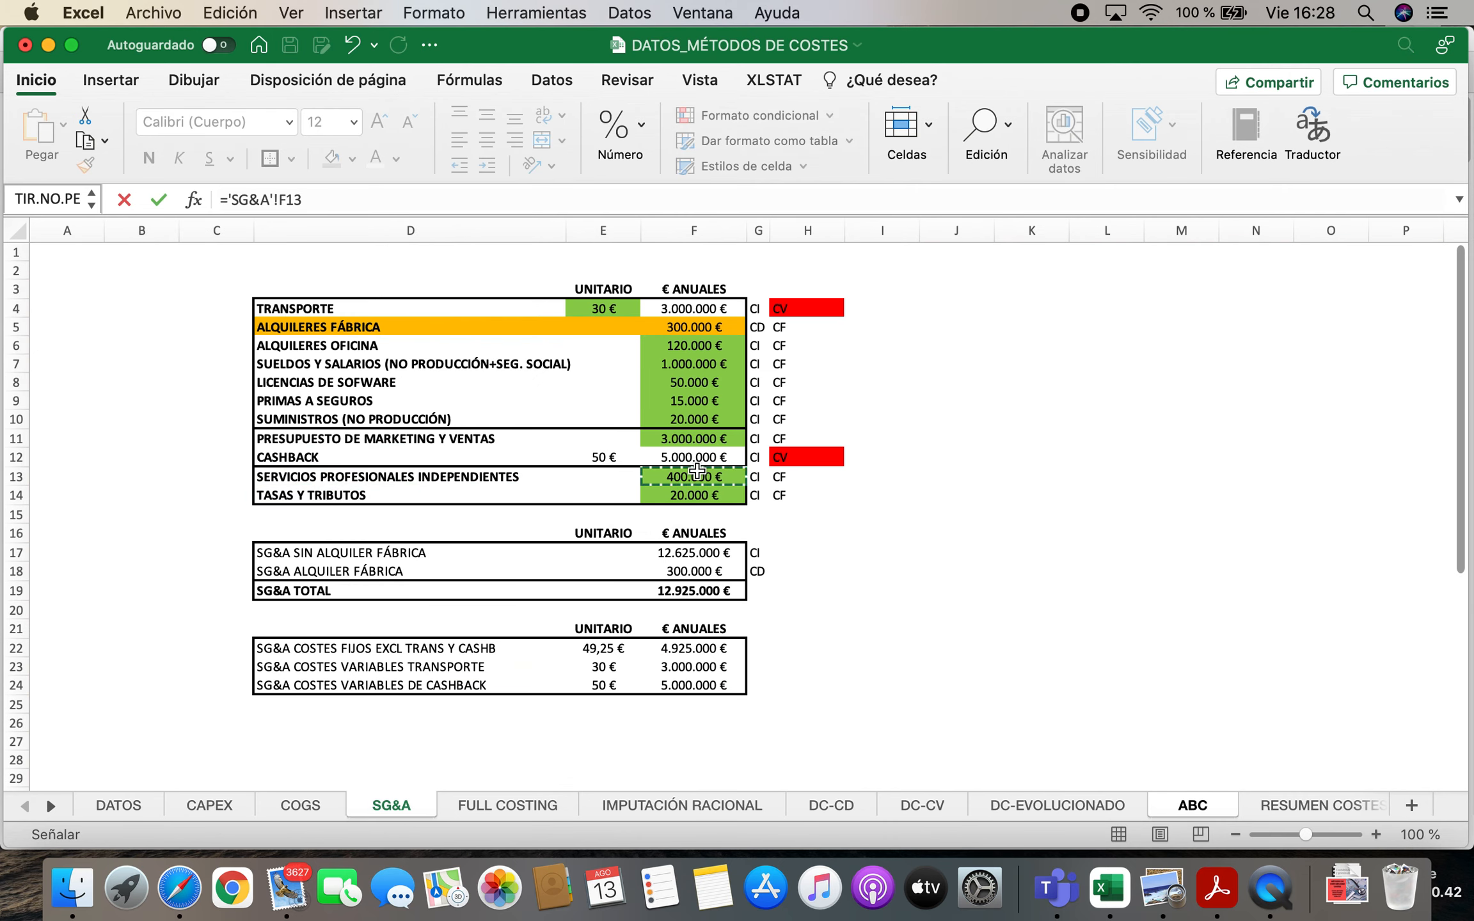
key("Return")
Link the annual amount for TASAS Y TRIBUTOS in D49 to cell F14 of the SG&A sheet
type("=")
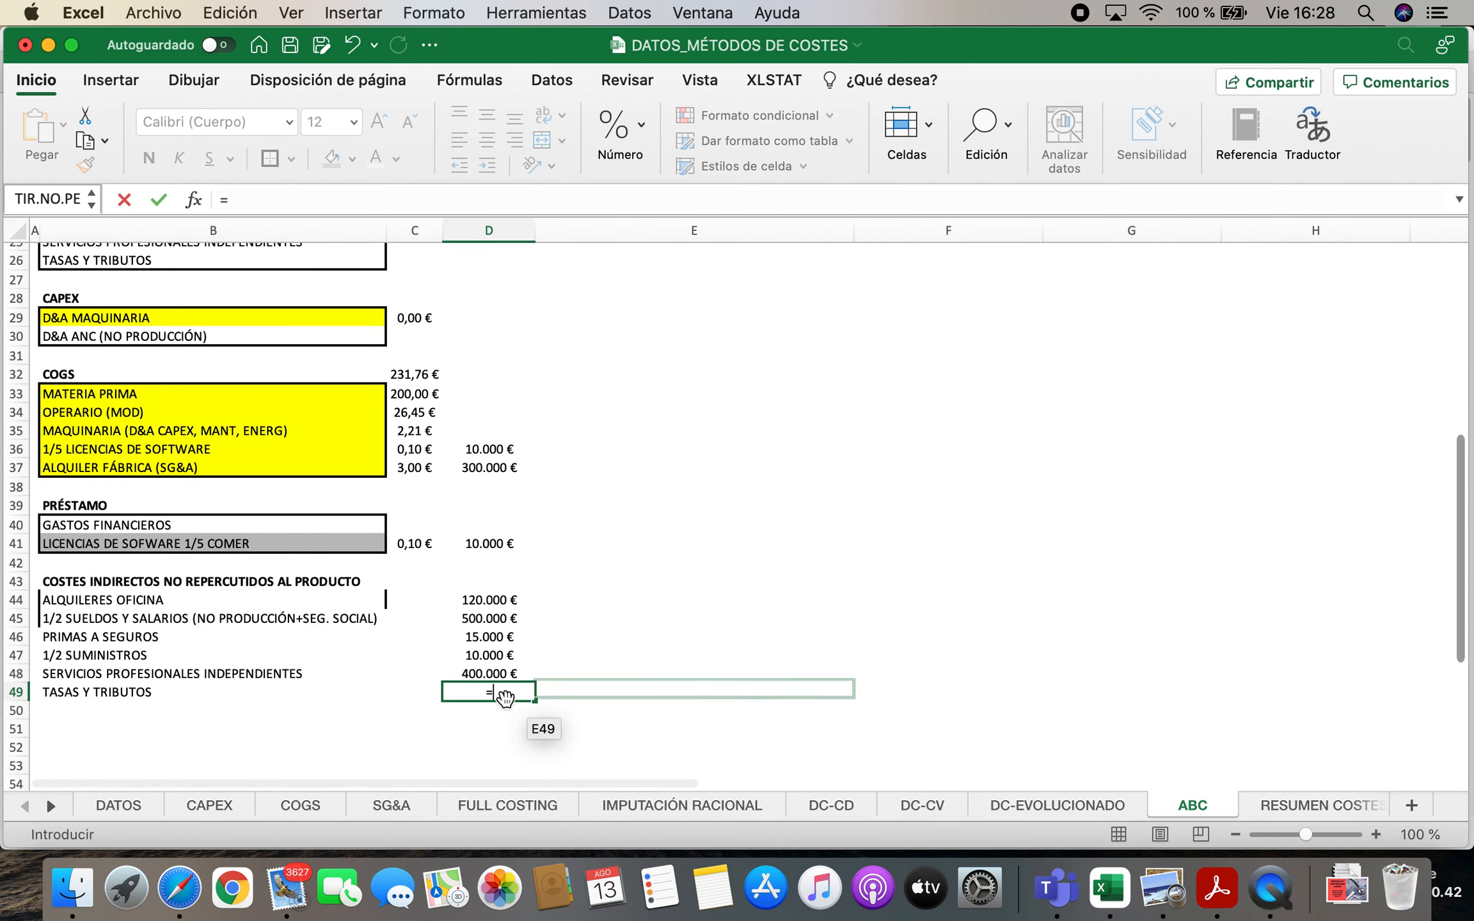
left_click(379, 803)
left_click(709, 496)
key("Return")
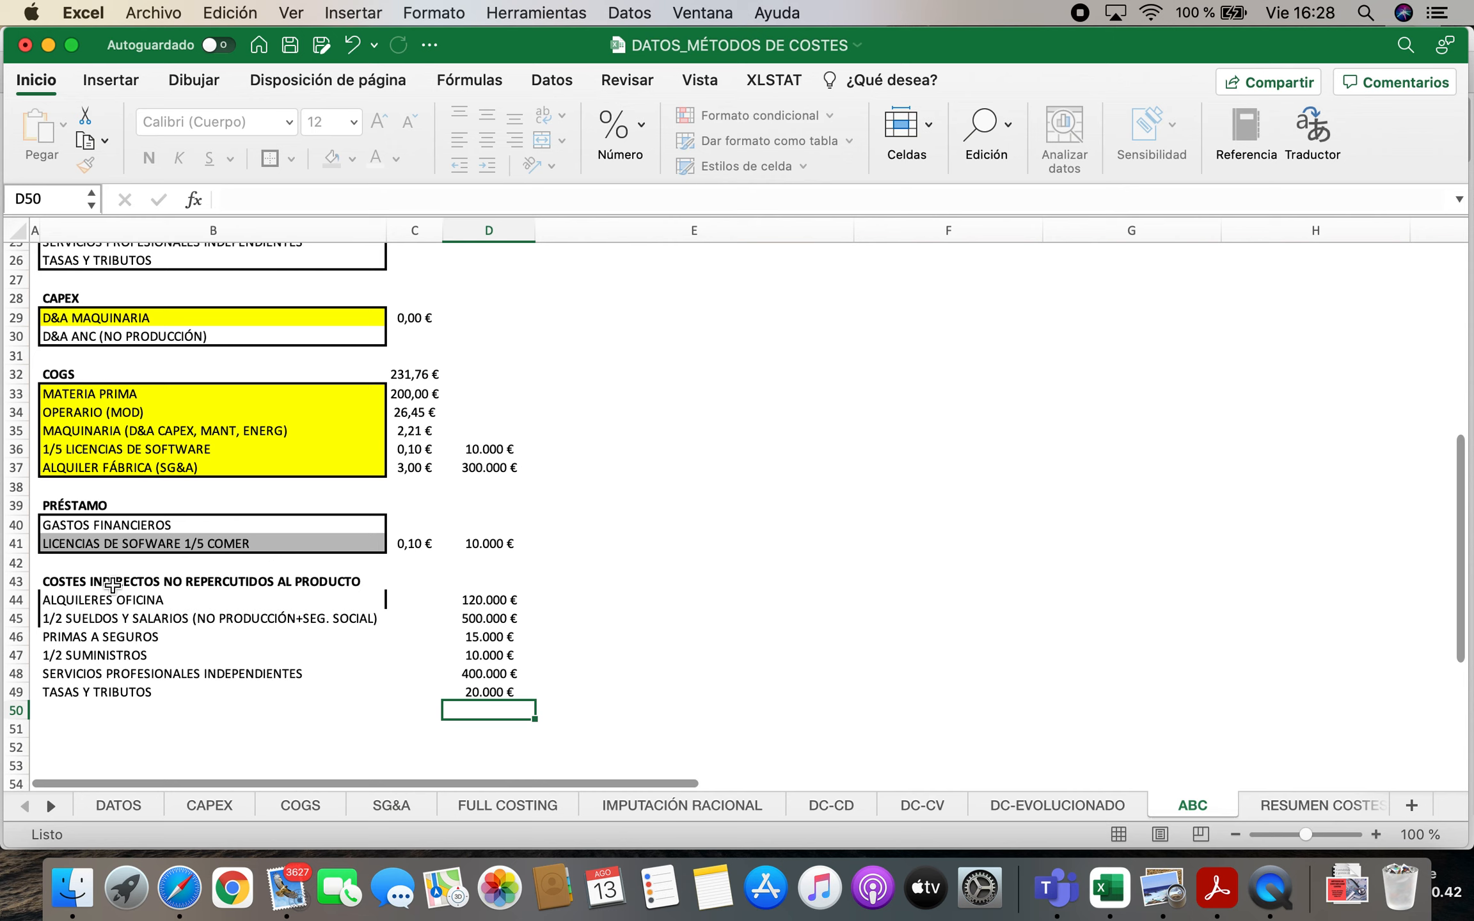
Remove all borders from the non-charged indirect cost labels in B43:B47
left_click_drag(57, 580, 214, 654)
left_click(291, 158)
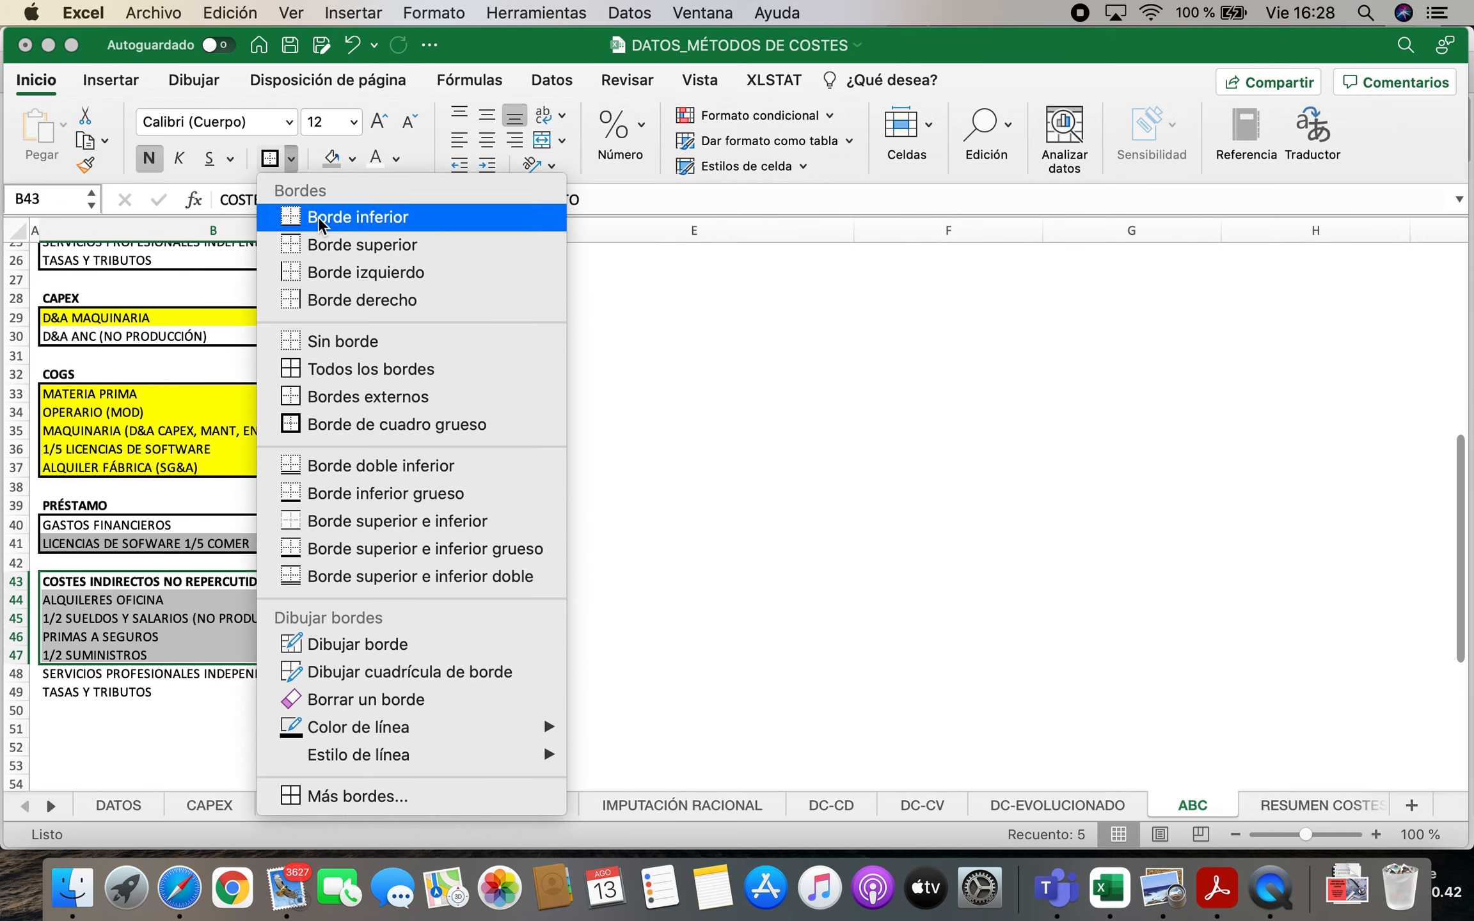
left_click(339, 340)
left_click(788, 565)
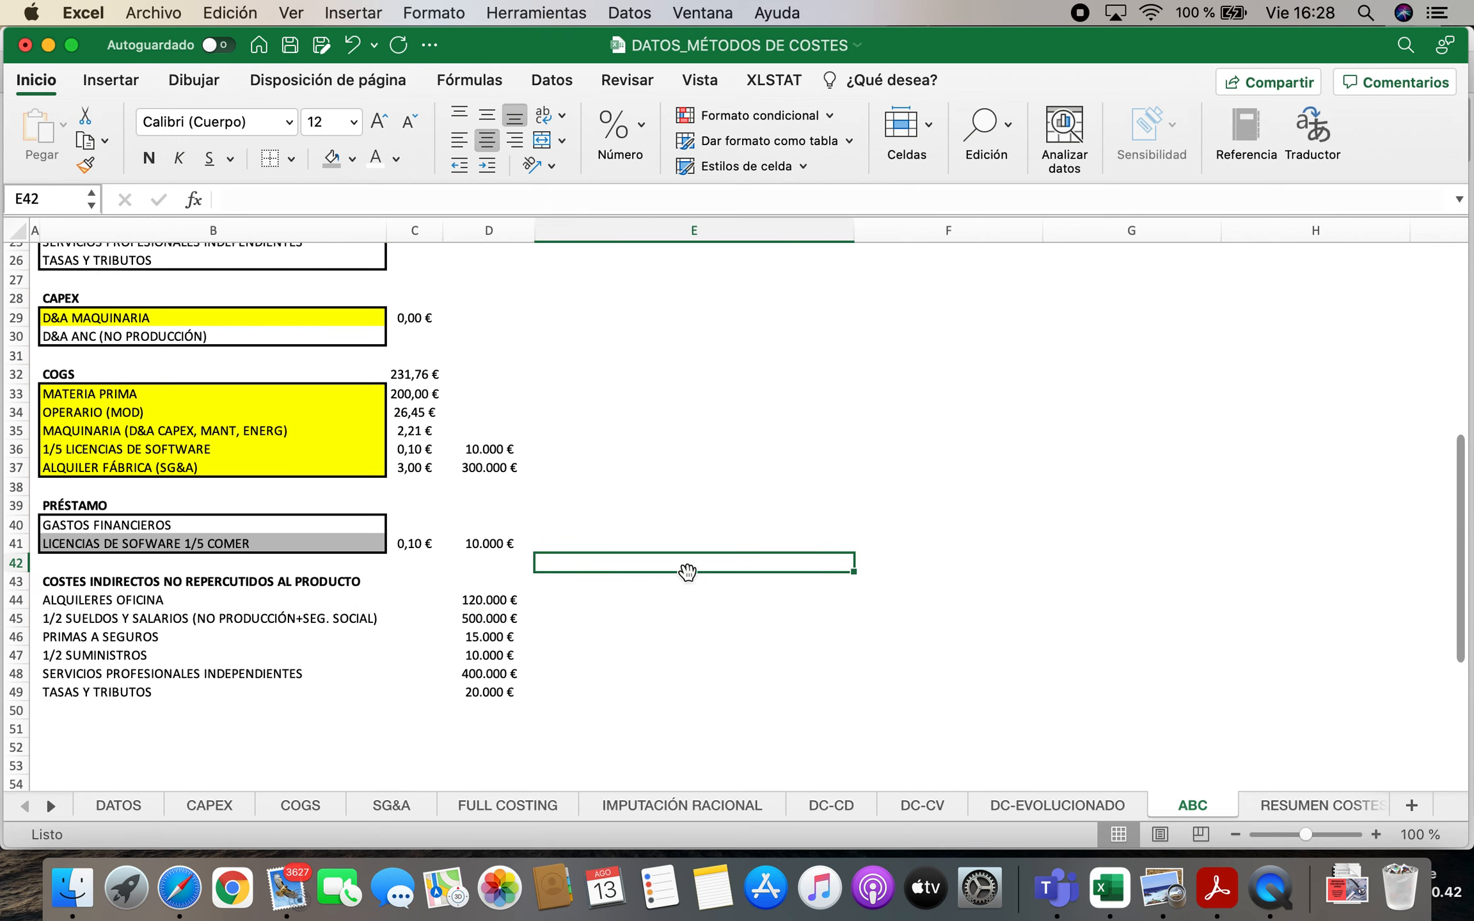
scroll(398, 524, "down", 2)
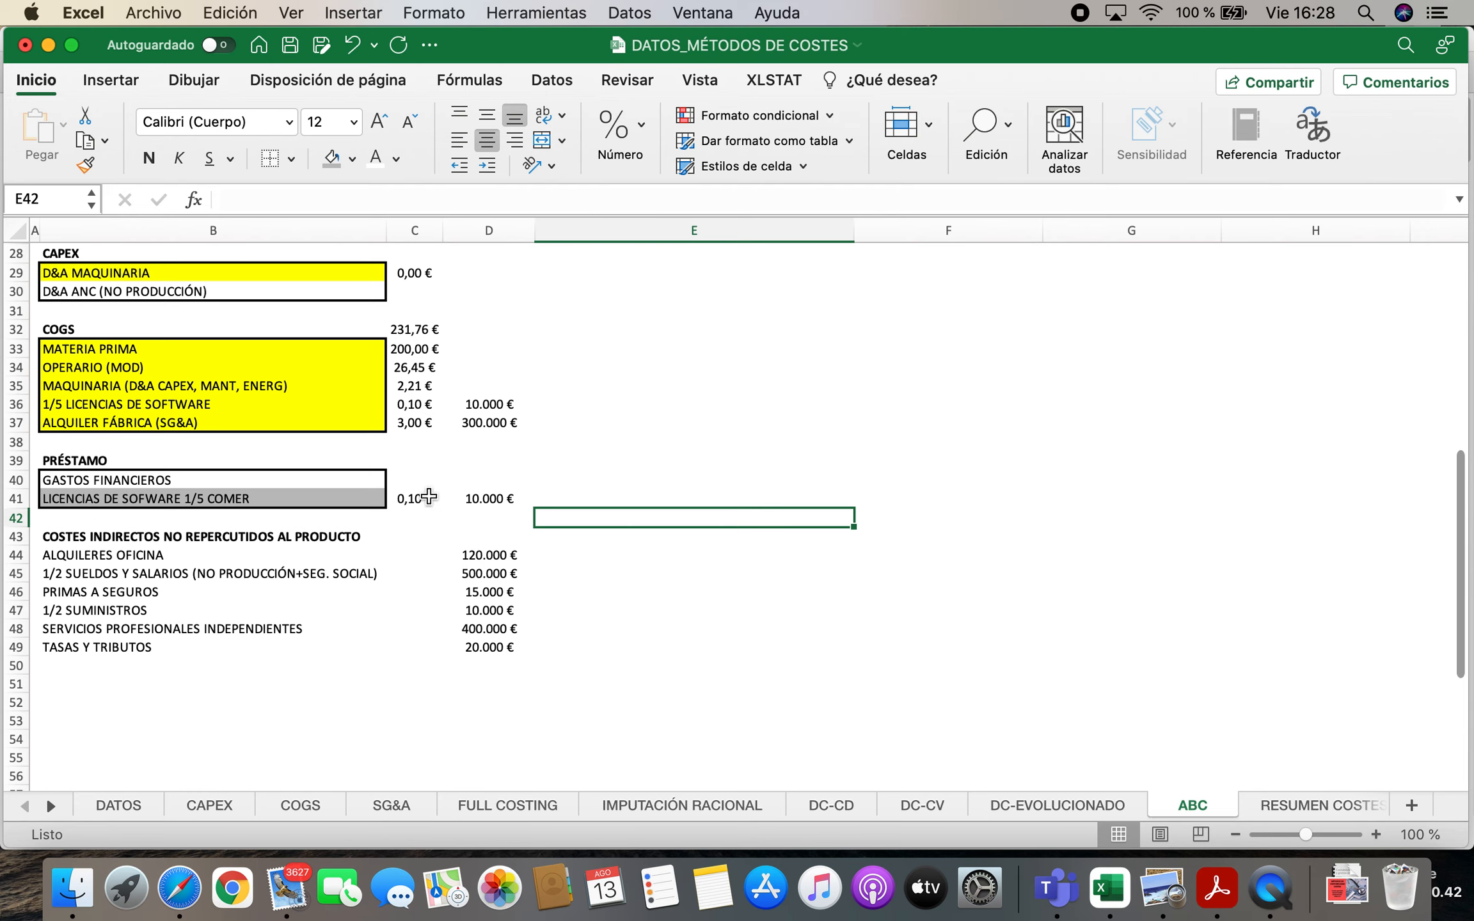
scroll(428, 505, "up", 7)
scroll(428, 505, "up", 2)
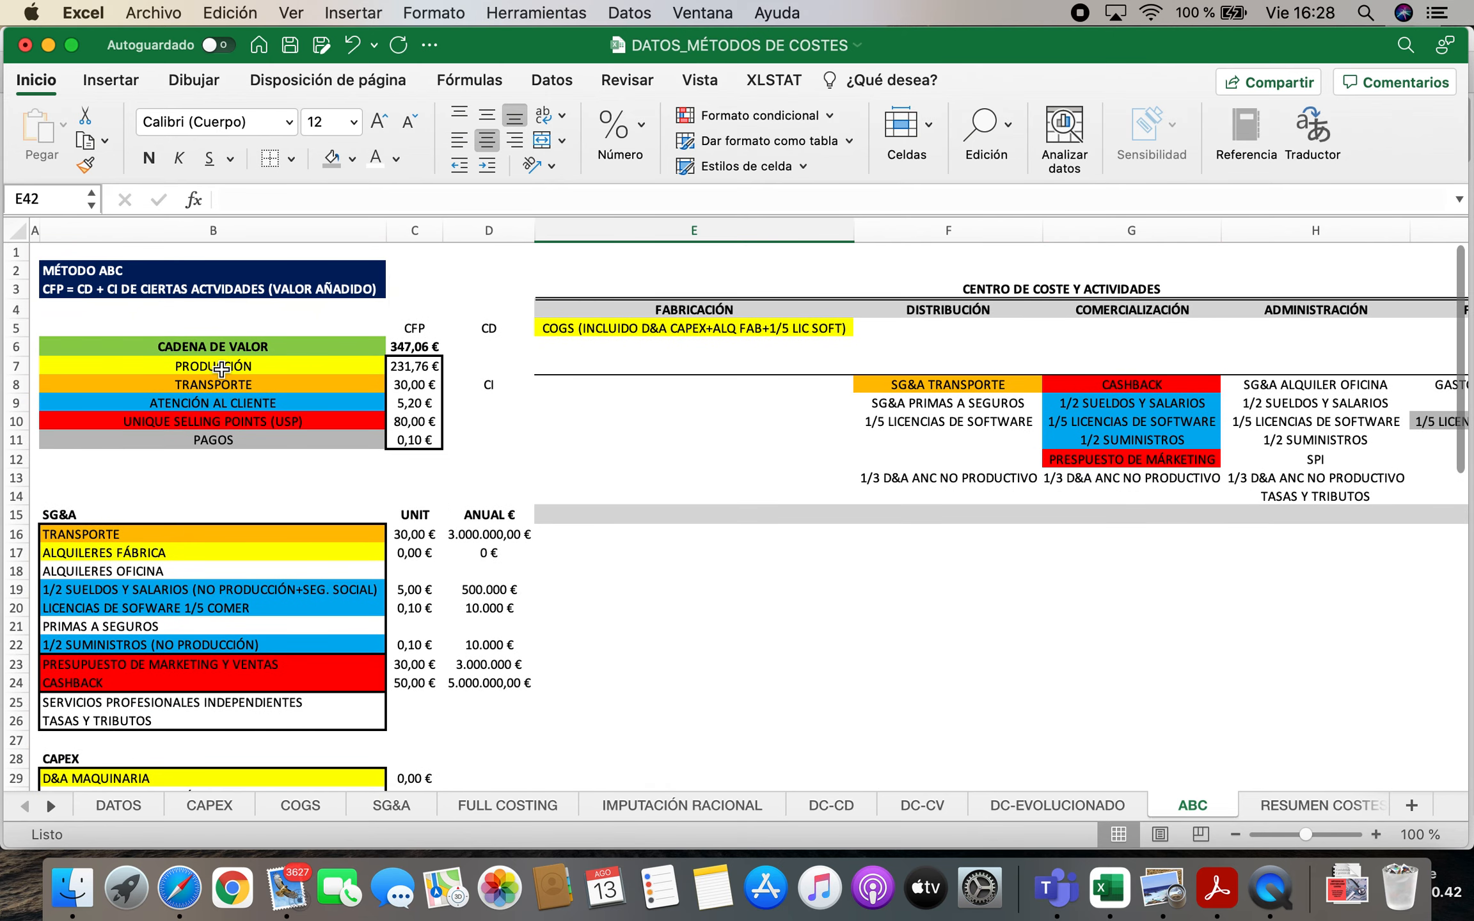
Review the value-chain activities, SG&A and CAPEX blocks on the ABC sheet for indirect costs still missing from the non-charged list
left_click_drag(220, 362, 222, 446)
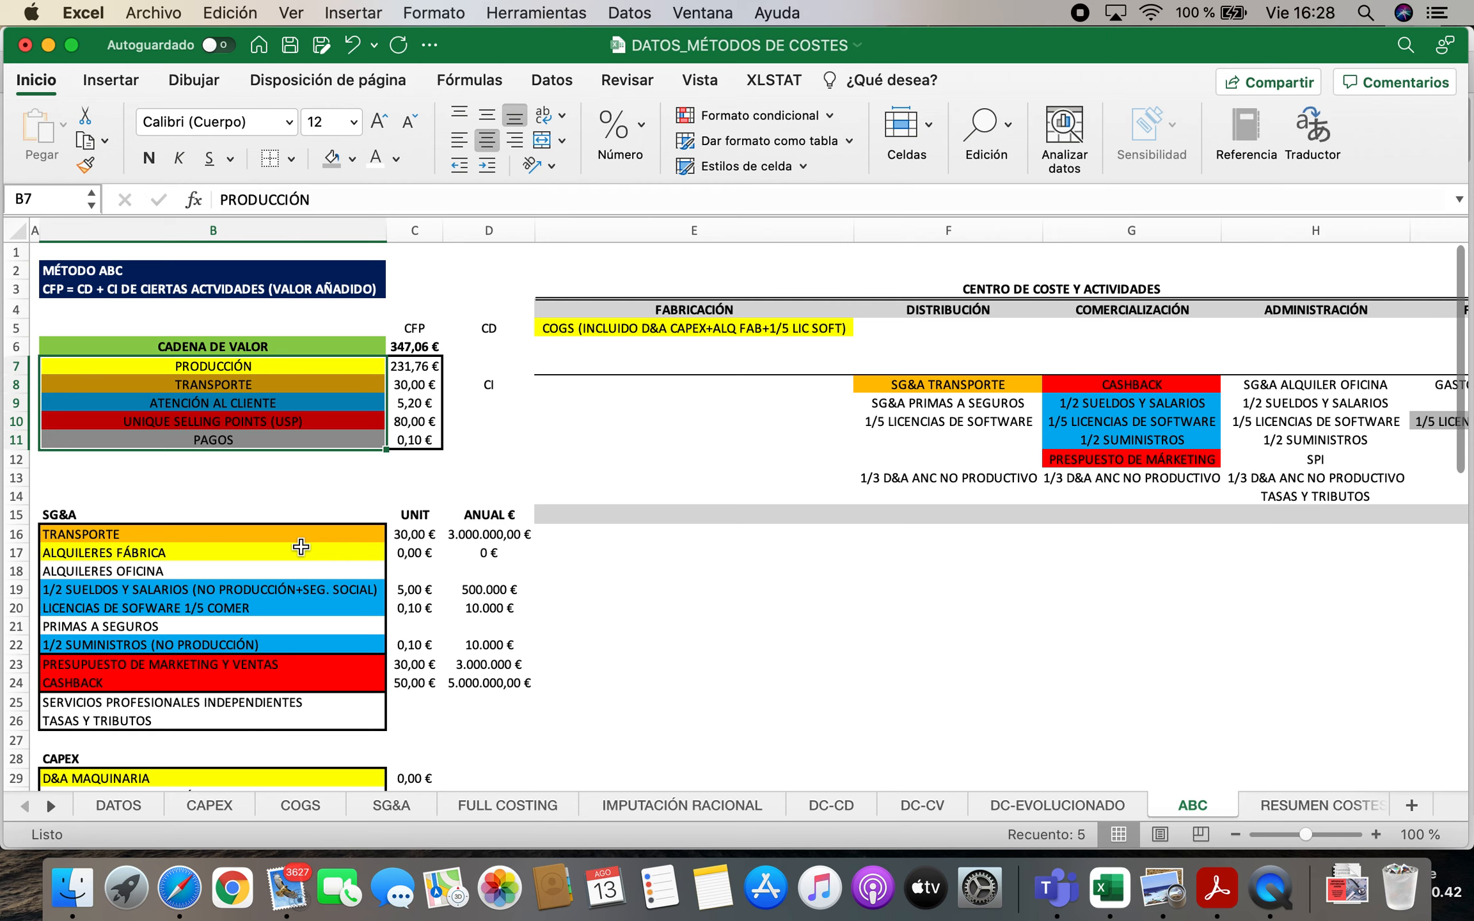
scroll(292, 543, "down", 5)
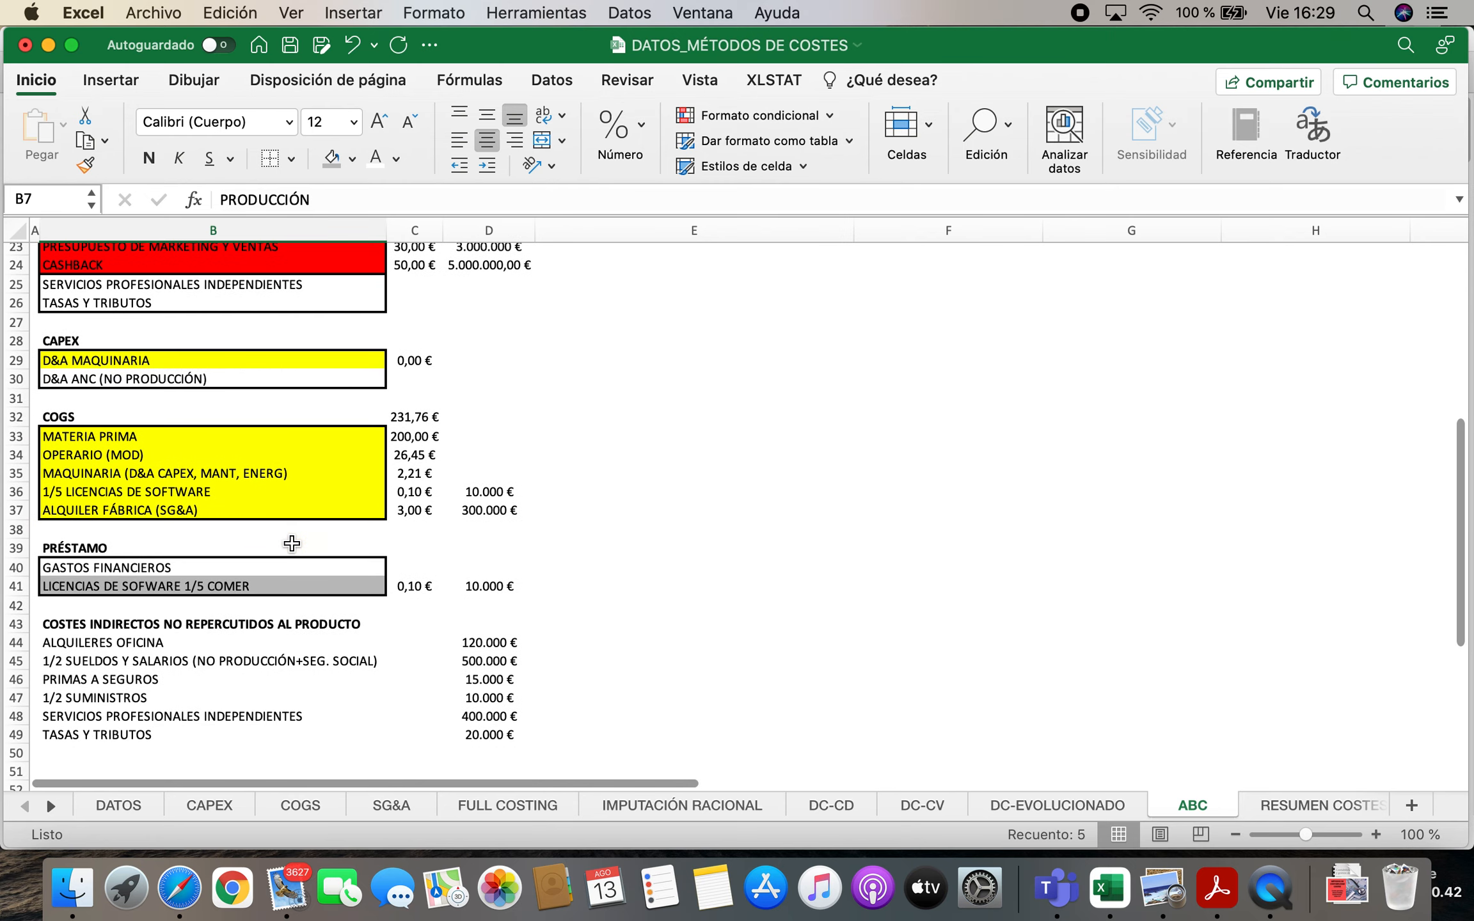
scroll(292, 543, "up", 2)
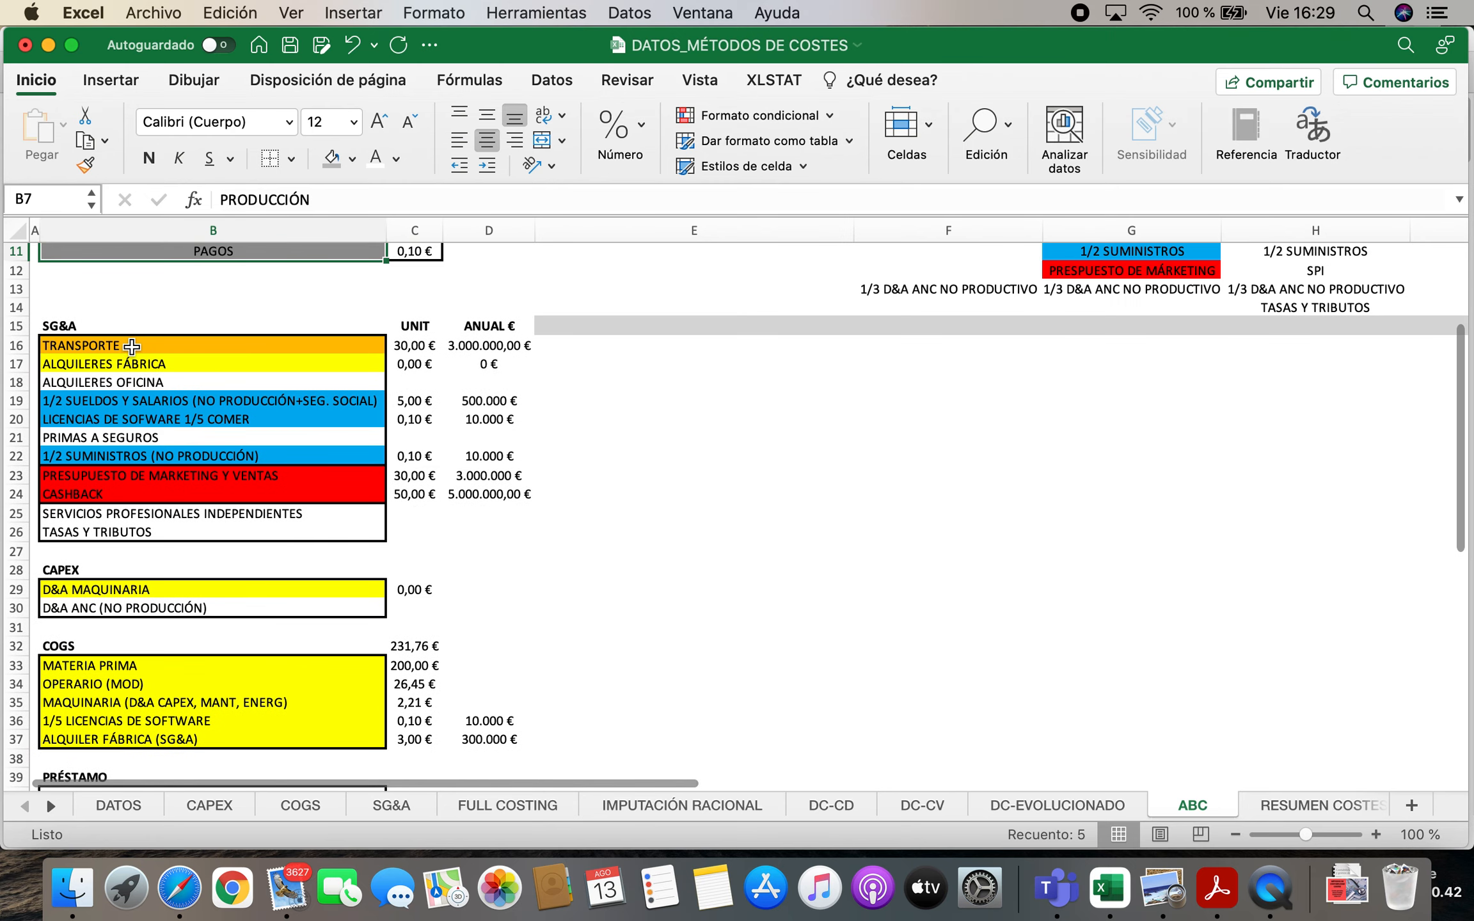
left_click_drag(129, 344, 126, 515)
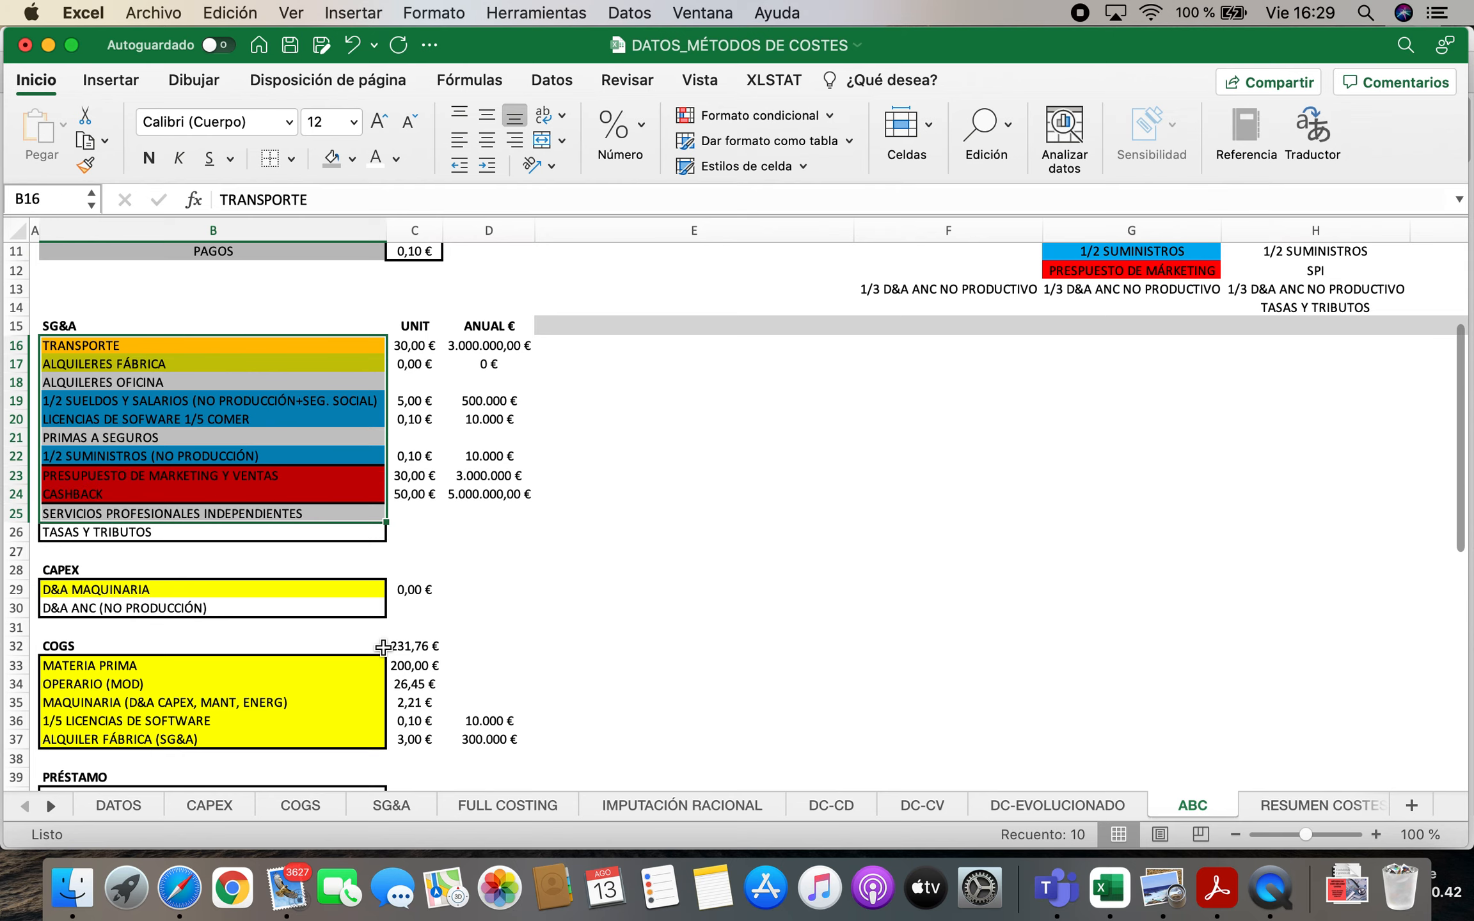
scroll(296, 548, "down", 1)
scroll(295, 549, "down", 5)
left_click(94, 433)
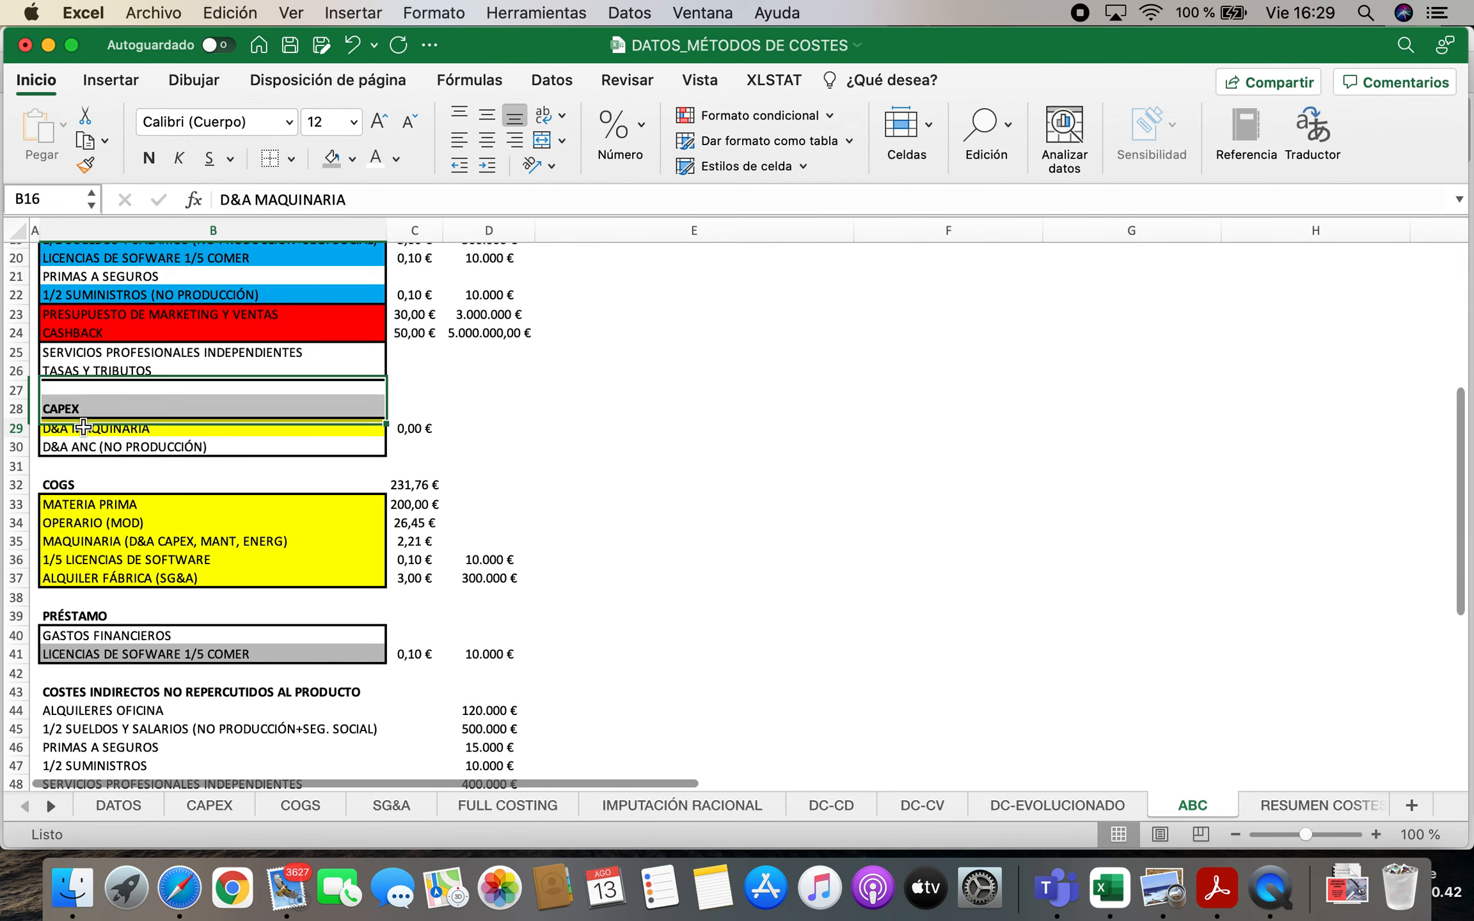
scroll(259, 529, "down", 4)
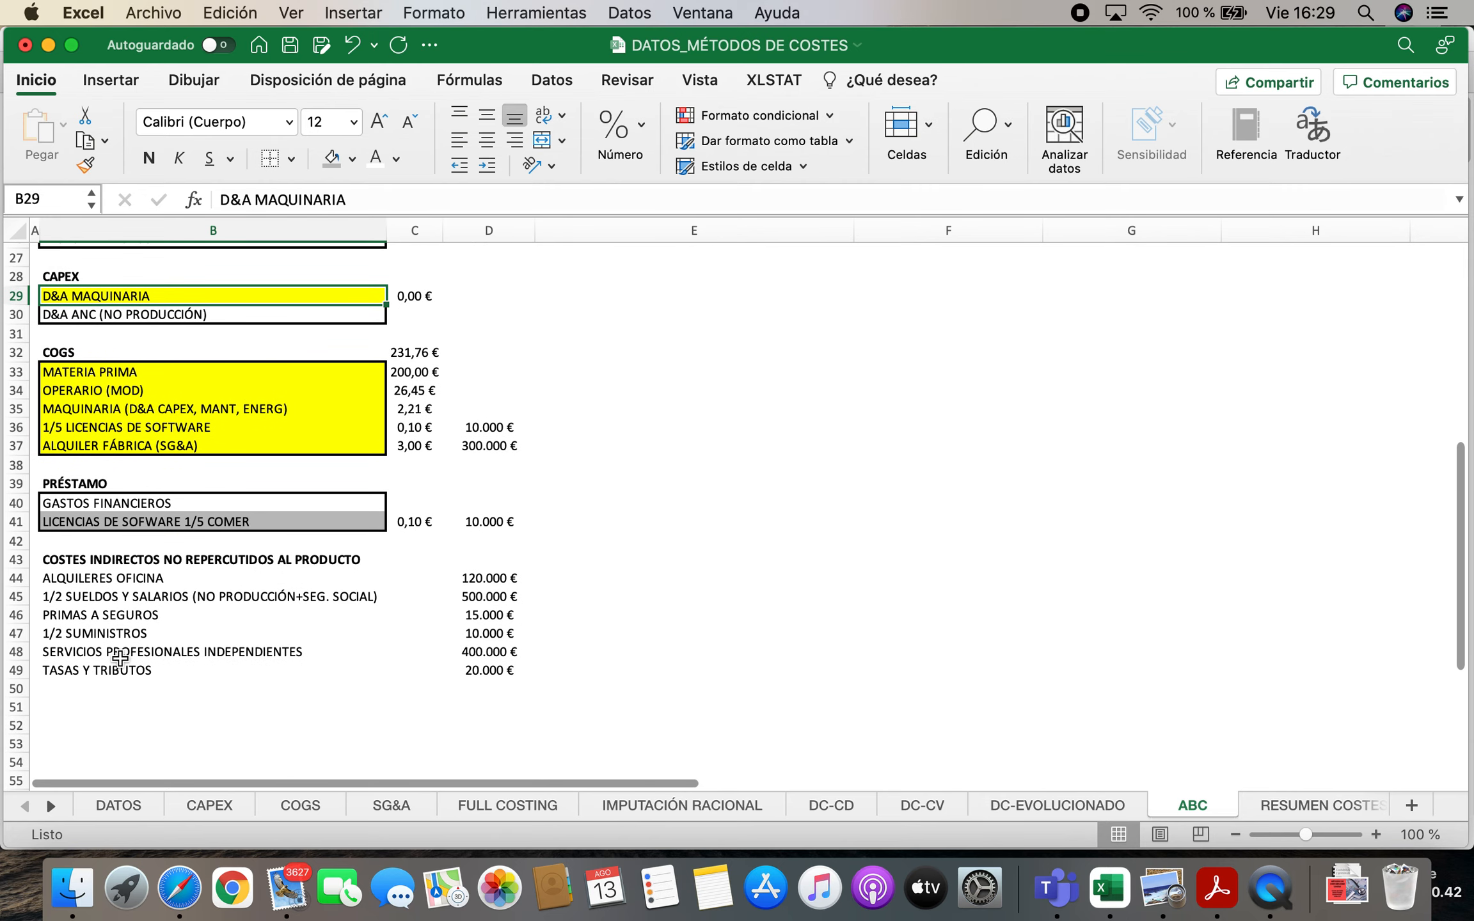
Check the non-production asset entry on the CAPEX sheet and add the label D&A ANC. (NO PRODUCCIÓN) in B50 of the ABC sheet
left_click(129, 684)
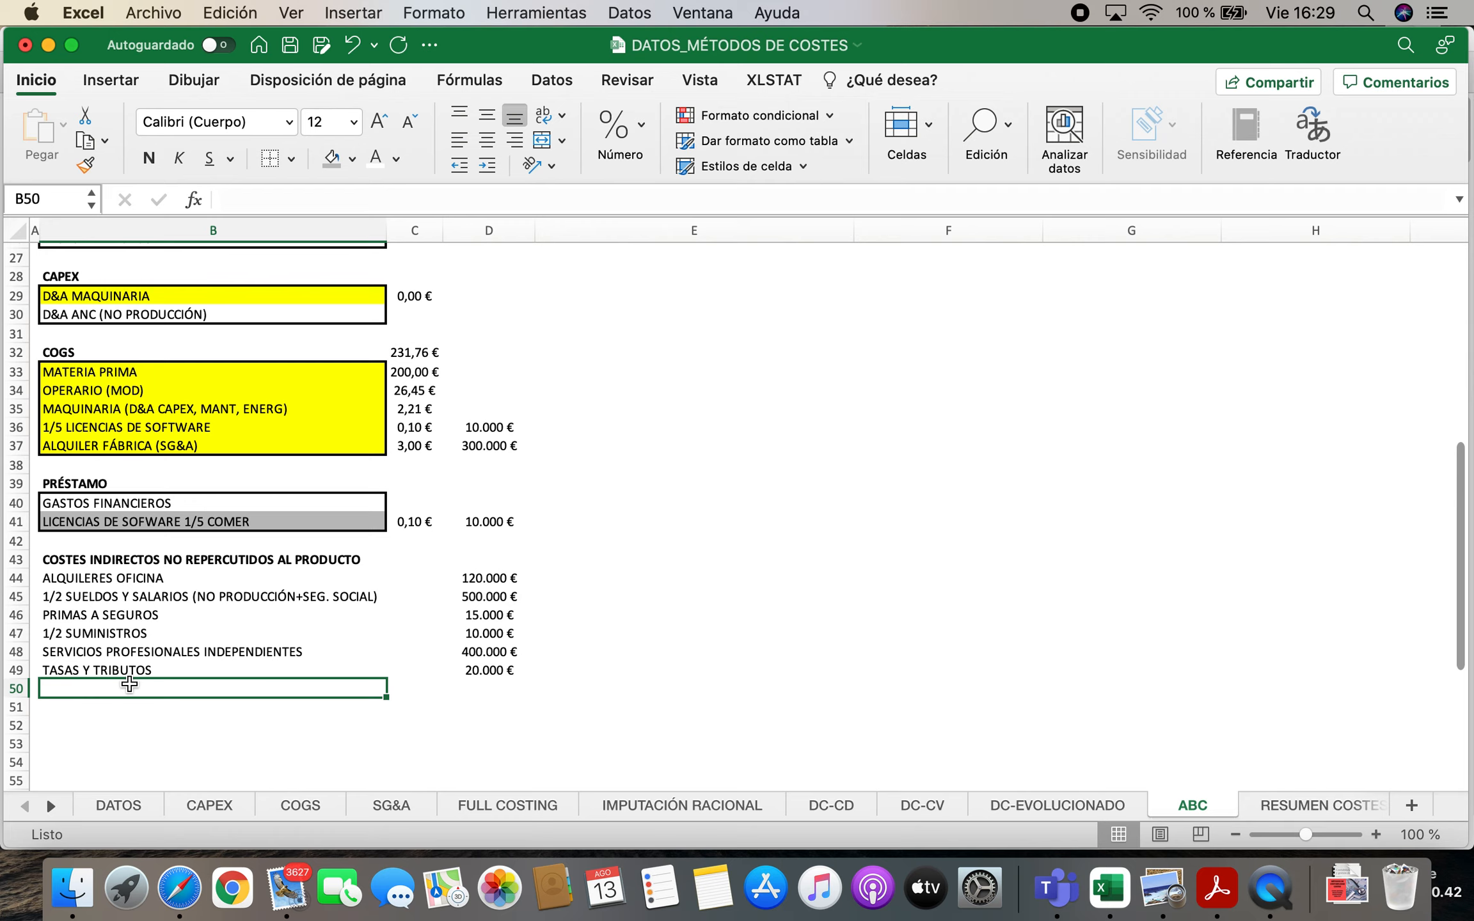
left_click(217, 804)
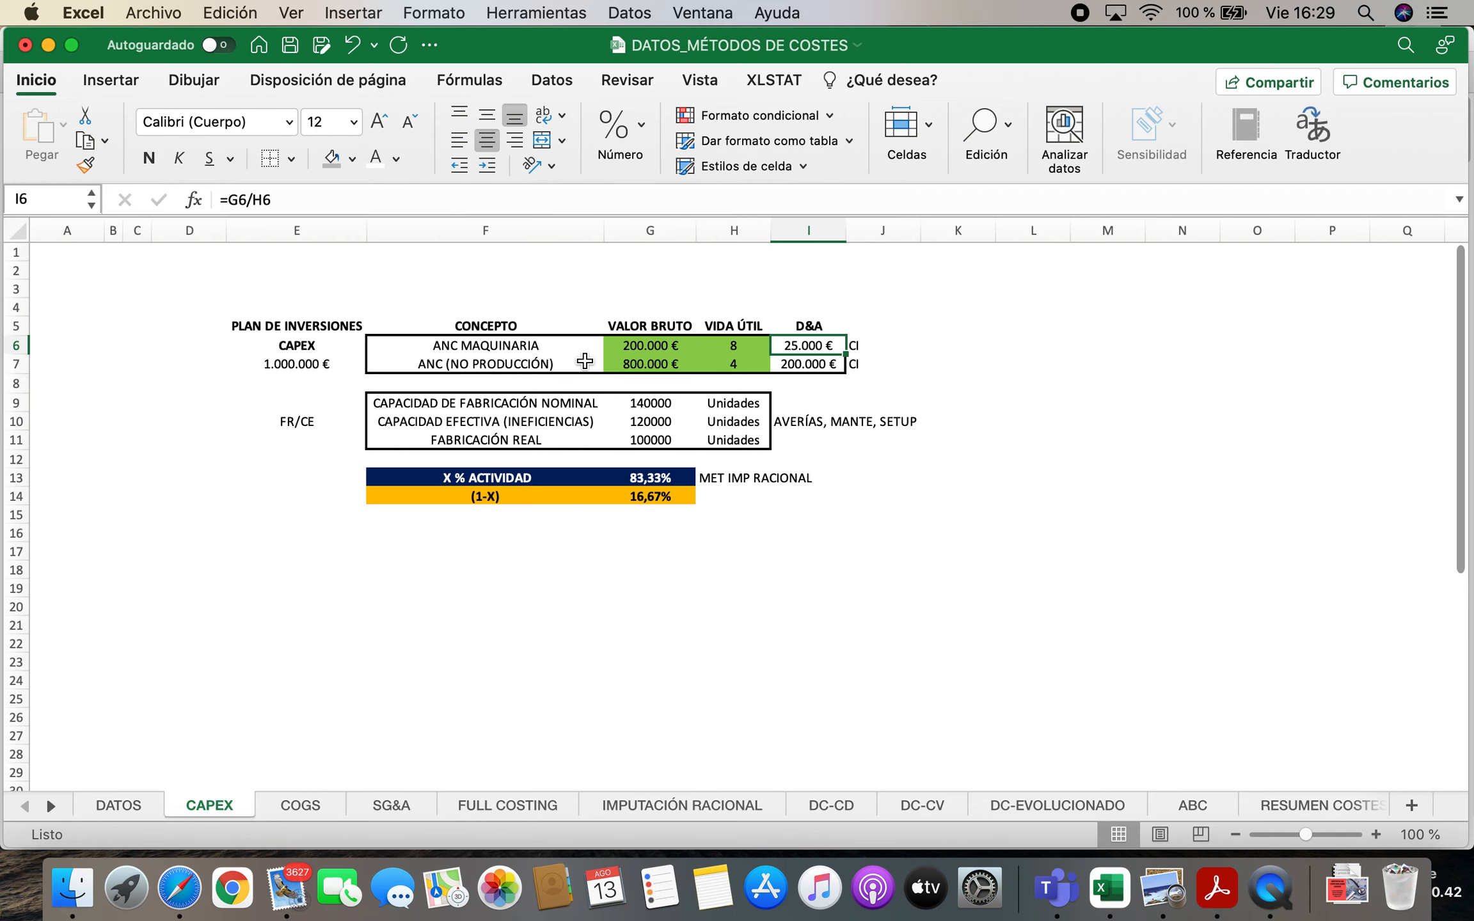
left_click(1170, 804)
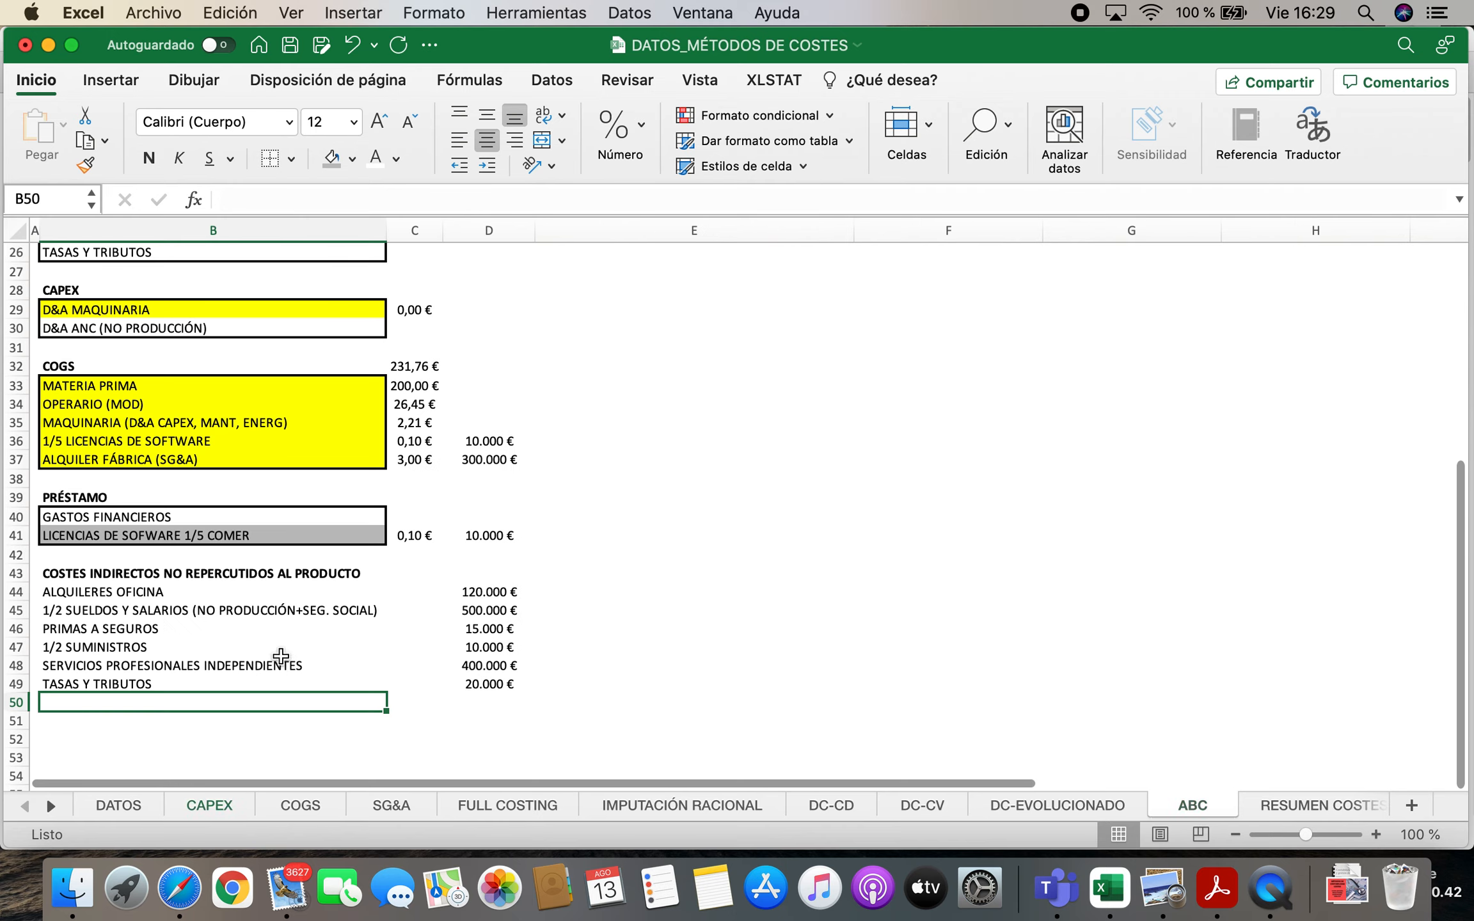
type("D&A ")
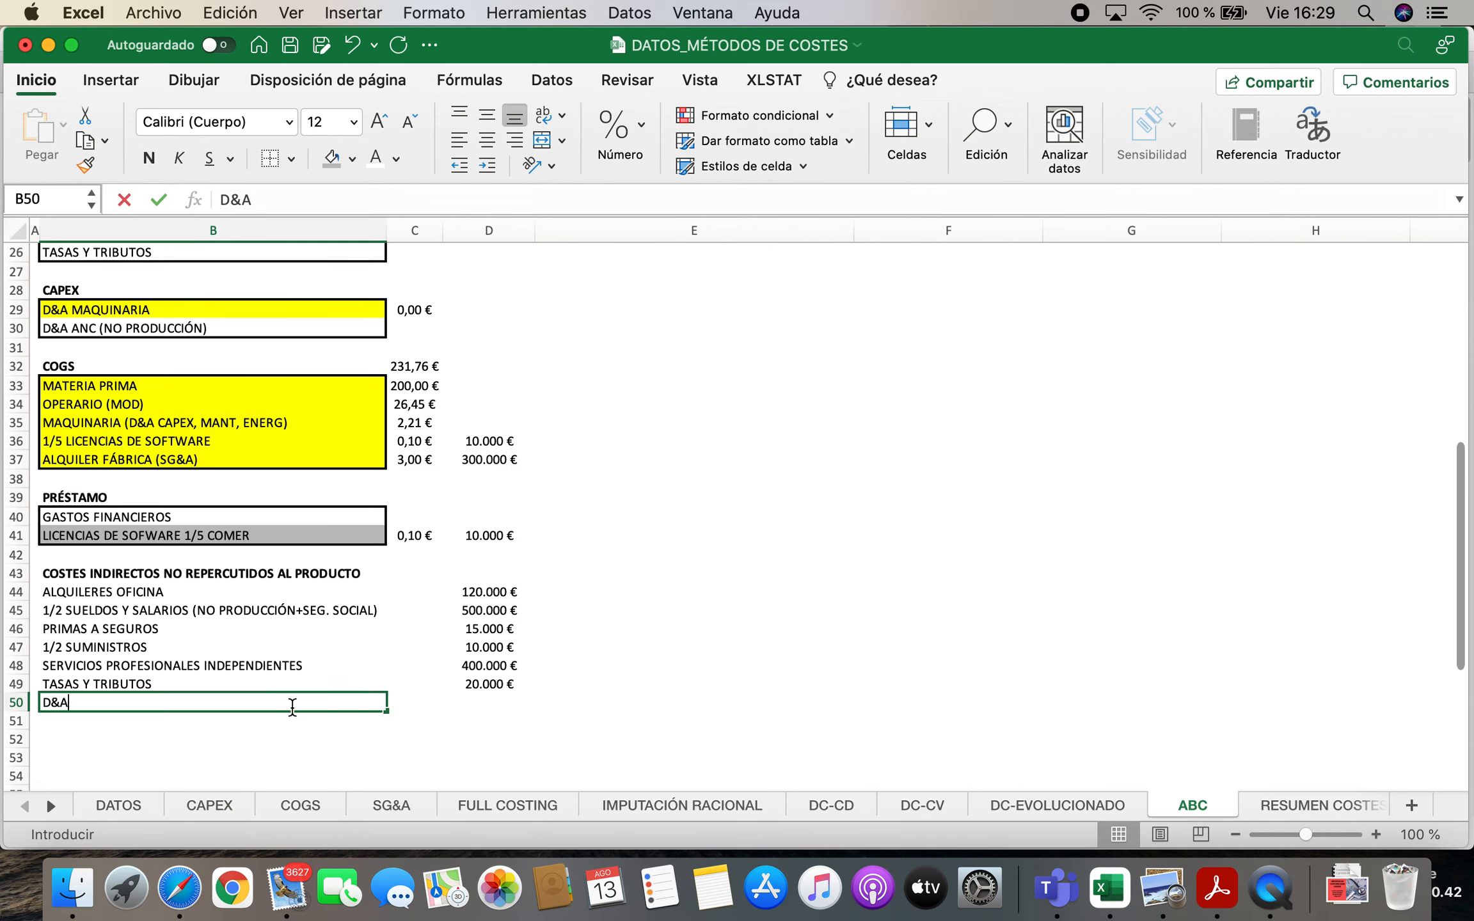
type("ANC. (")
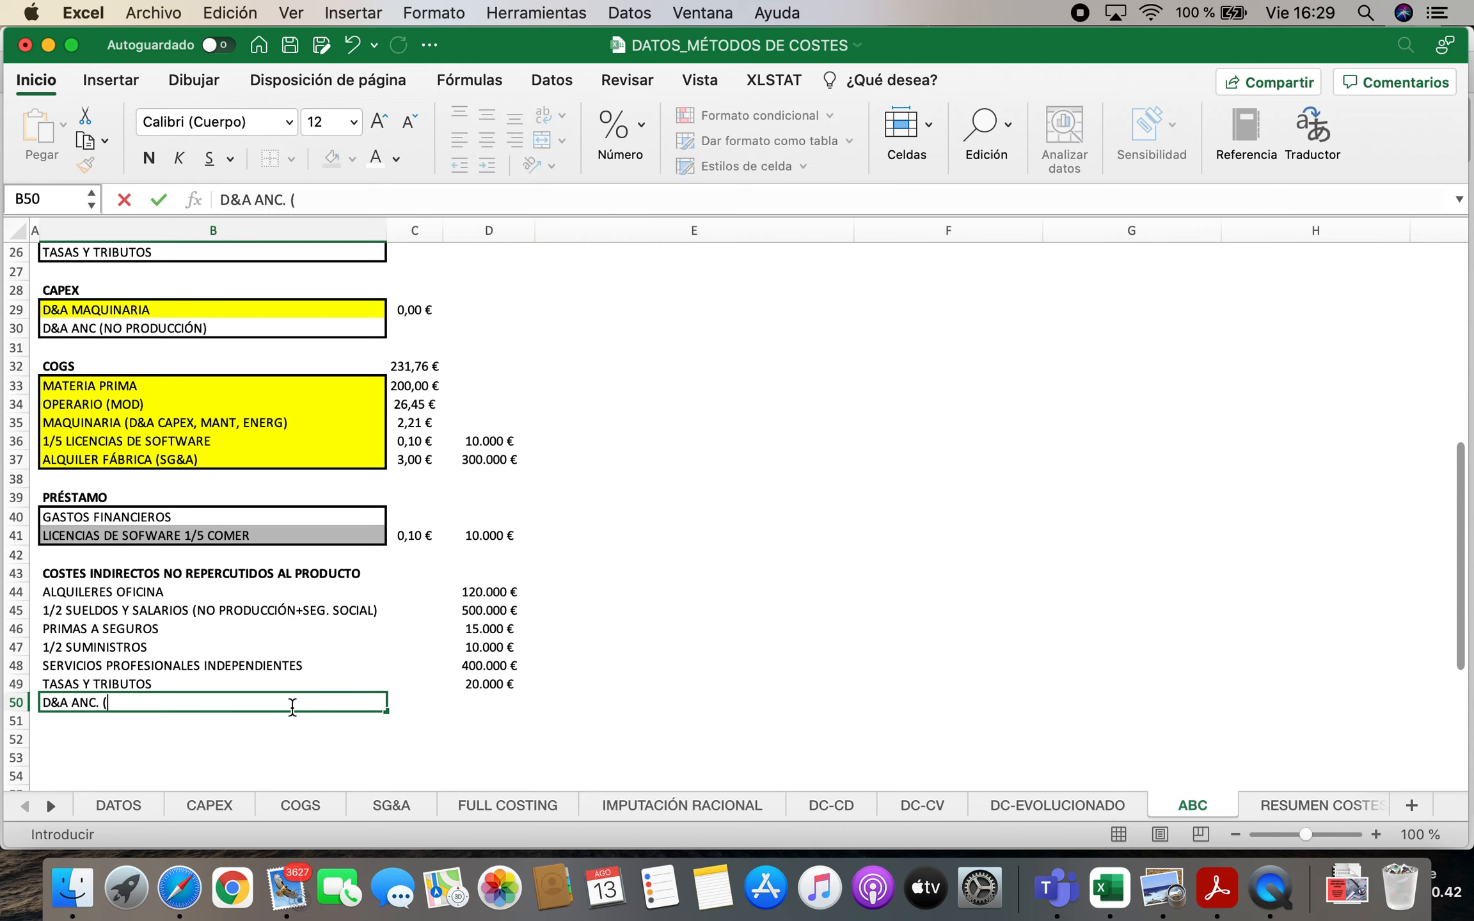
type("NO PRODUCCIÓN)")
Link the annual amount for D&A ANC. (NO PRODUCCIÓN) in D50 to cell I7 of the CAPEX sheet
key("Tab")
key("Tab")
type("=")
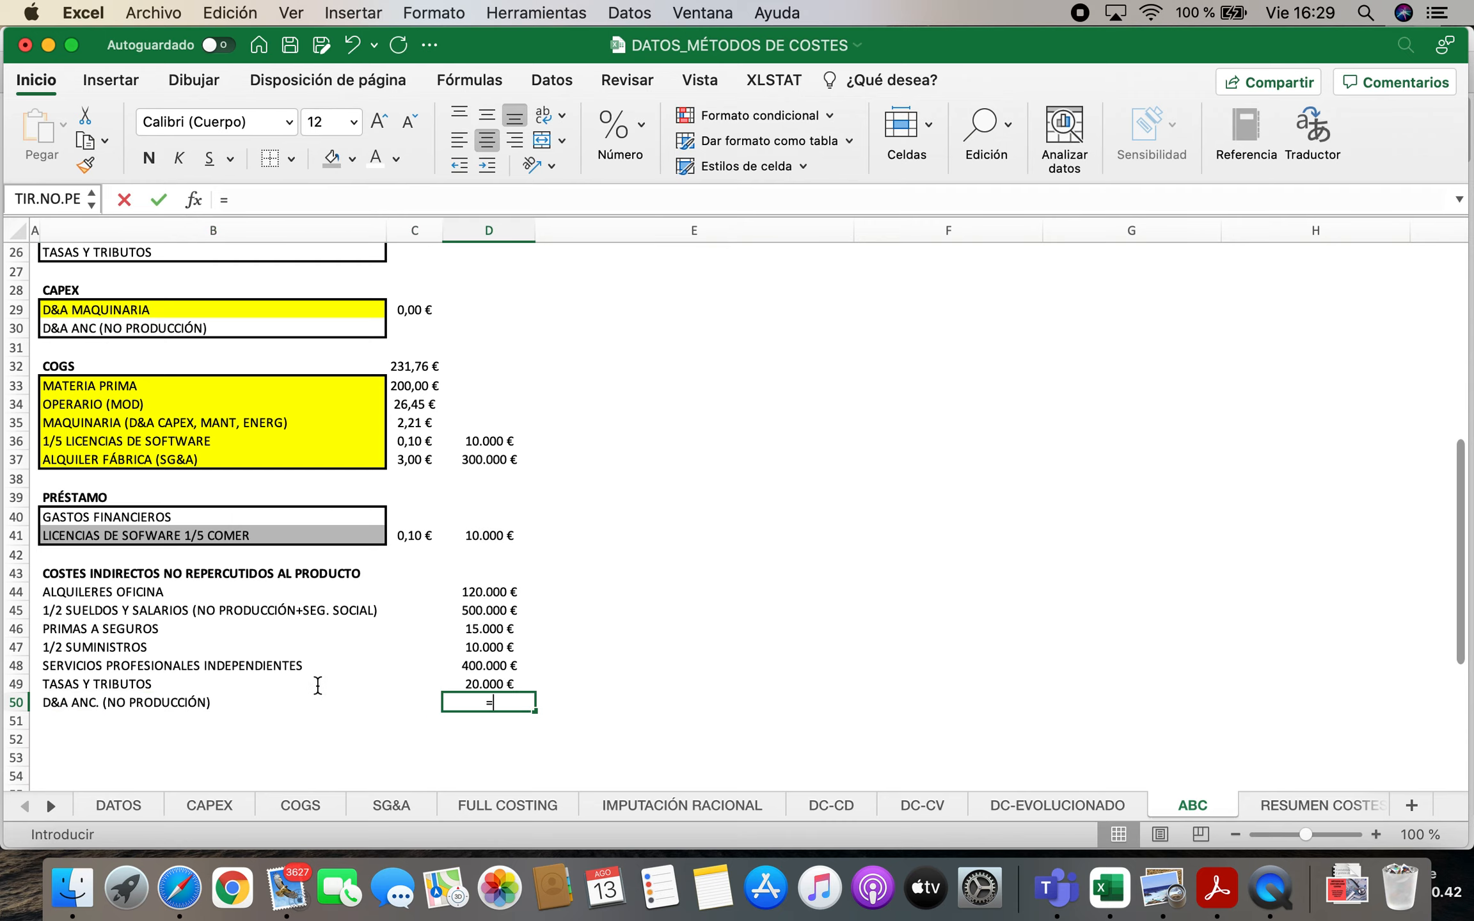
left_click(209, 805)
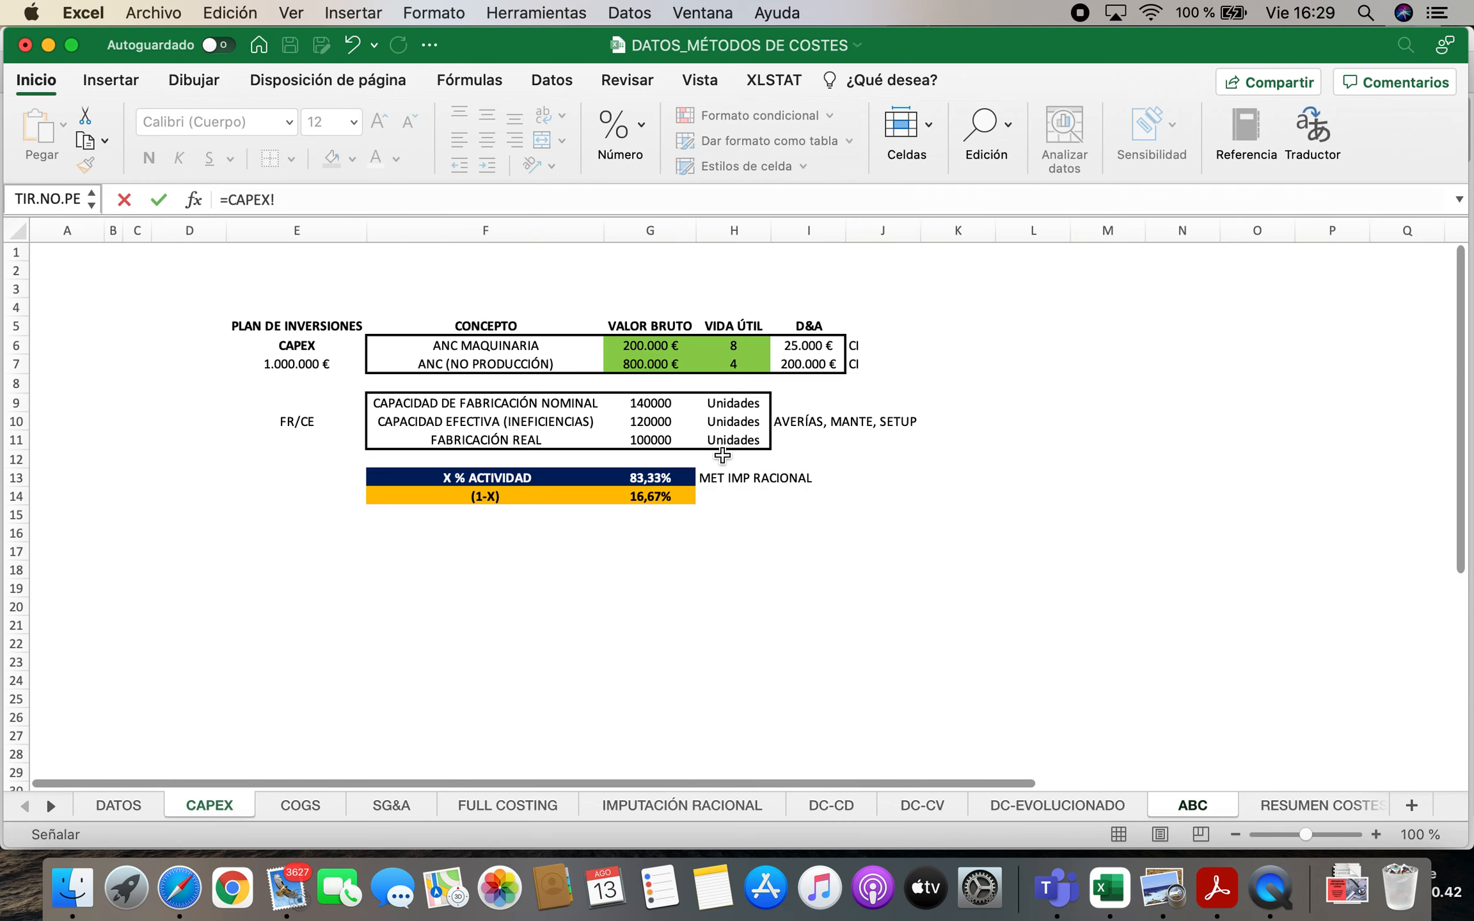
left_click(824, 365)
key("Return")
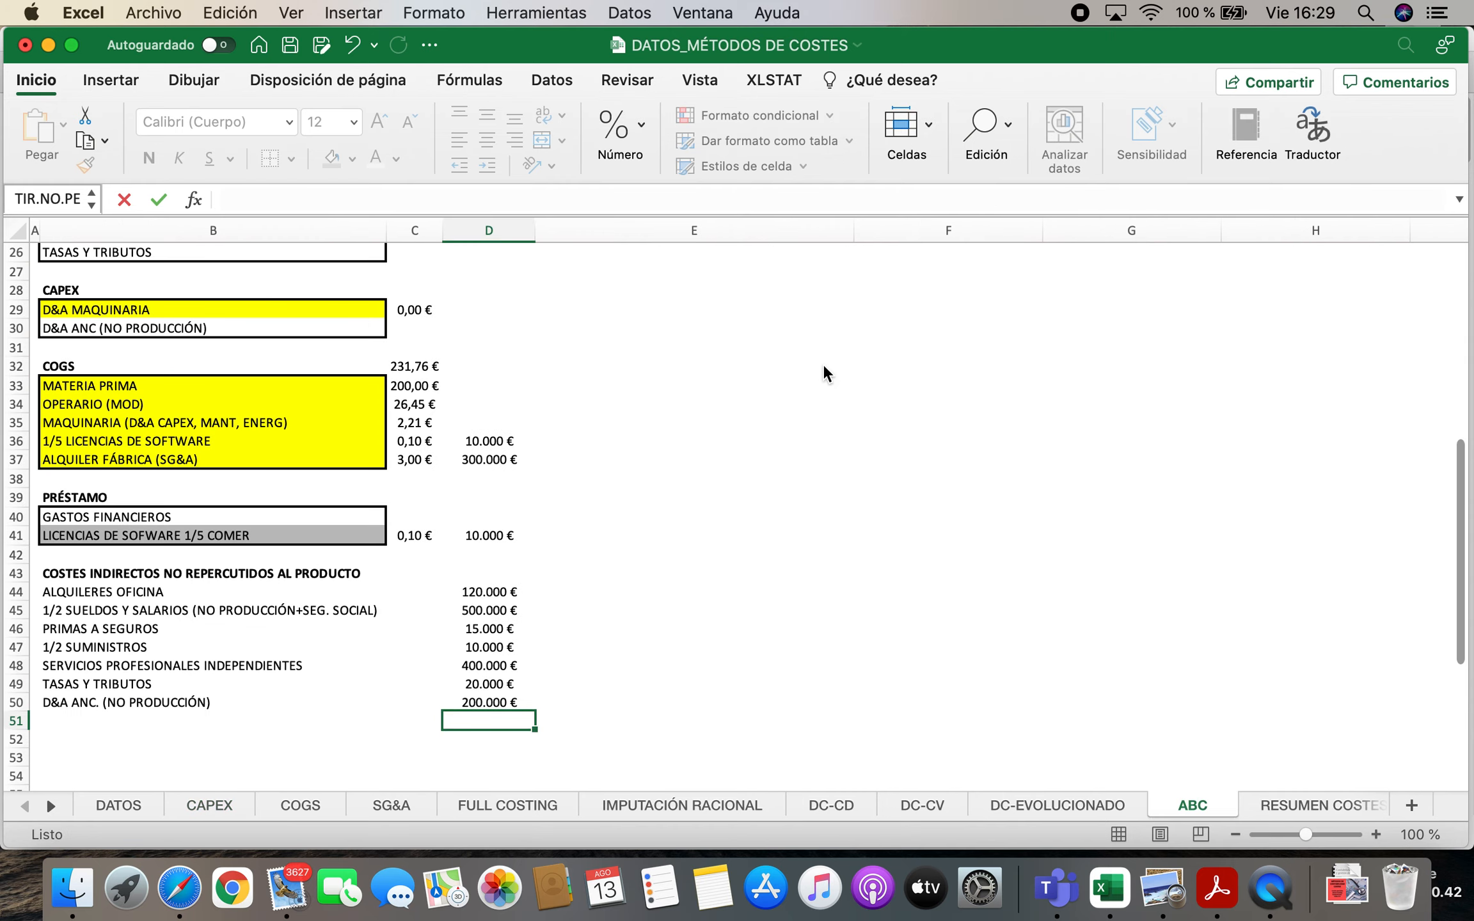
Add the label GASTOS FINANCIEROS in B51 to the non-charged indirect costs
scroll(568, 555, "up", 5)
scroll(568, 554, "down", 5)
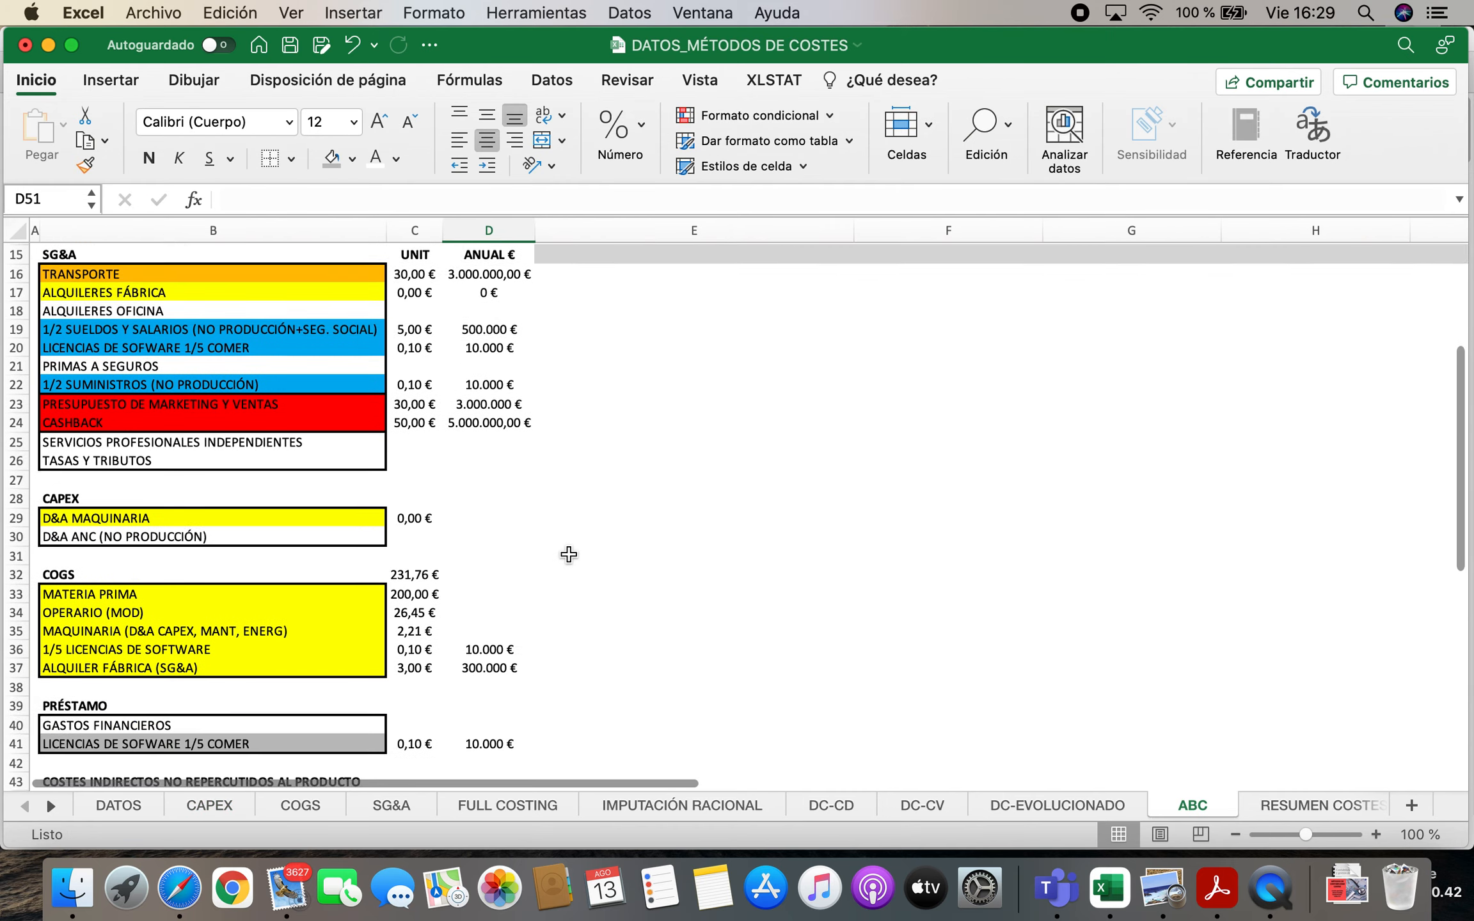
scroll(216, 534, "down", 3)
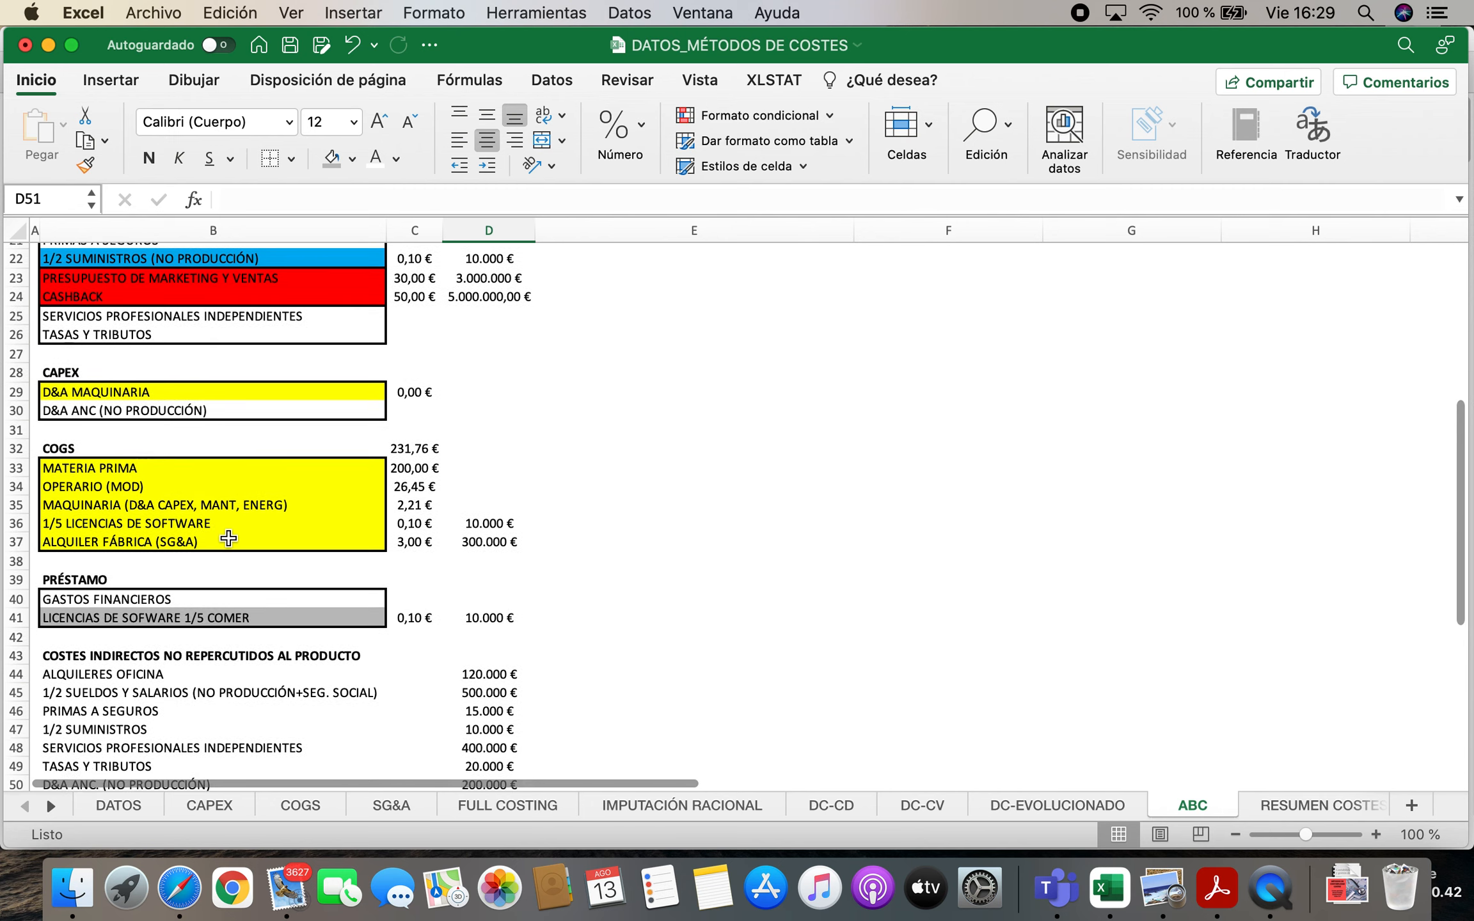
scroll(278, 556, "down", 3)
left_click(133, 697)
type("GASTOS FINANCIEROS")
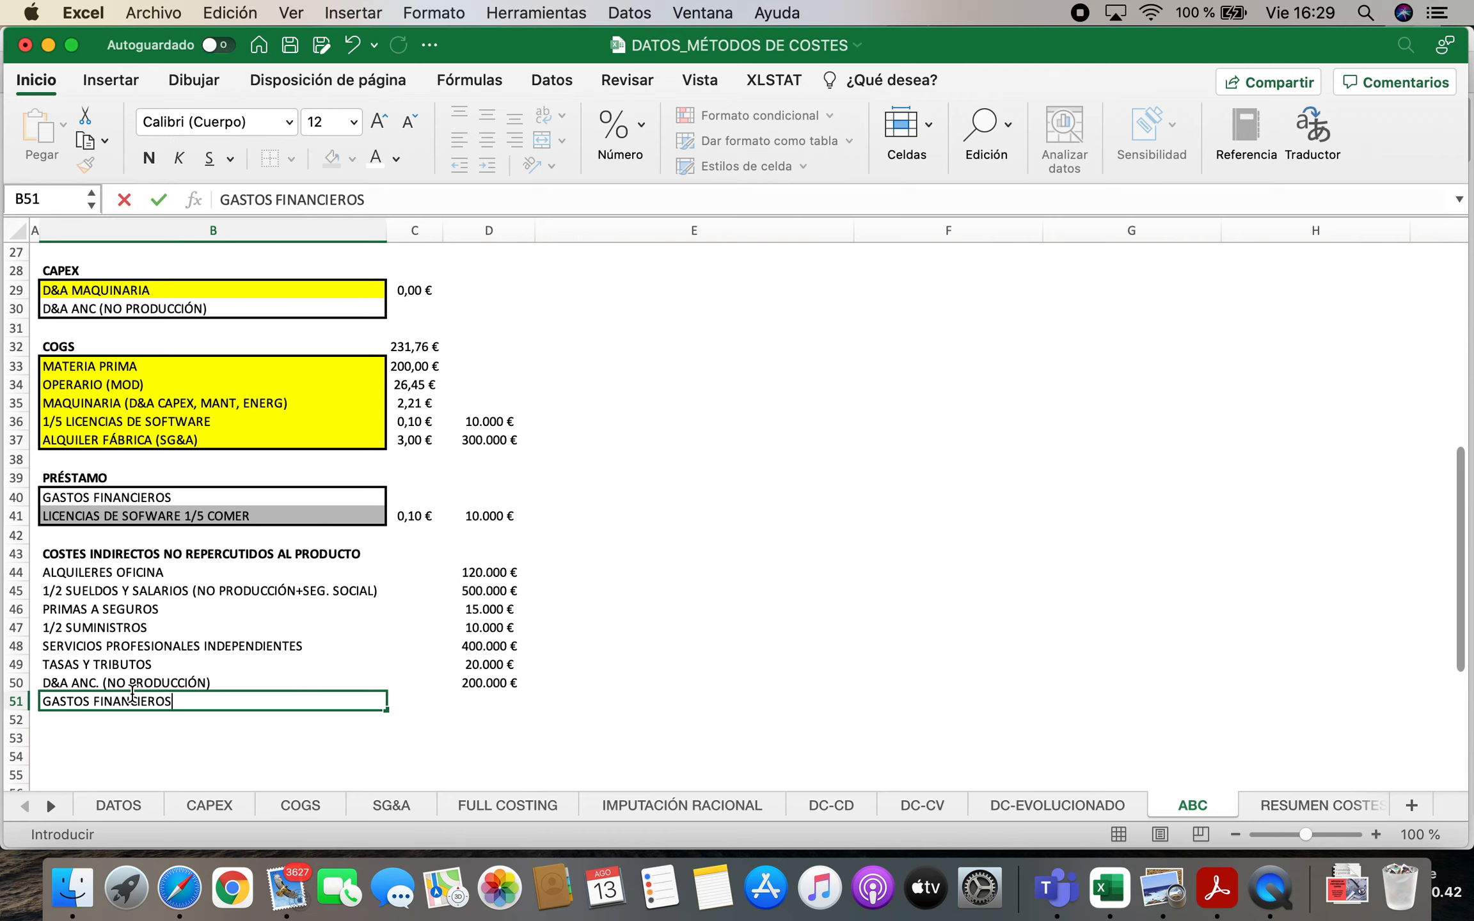
key("Return")
Link the annual amount for GASTOS FINANCIEROS in D51 to cell H8 of the DATOS sheet
key("Right")
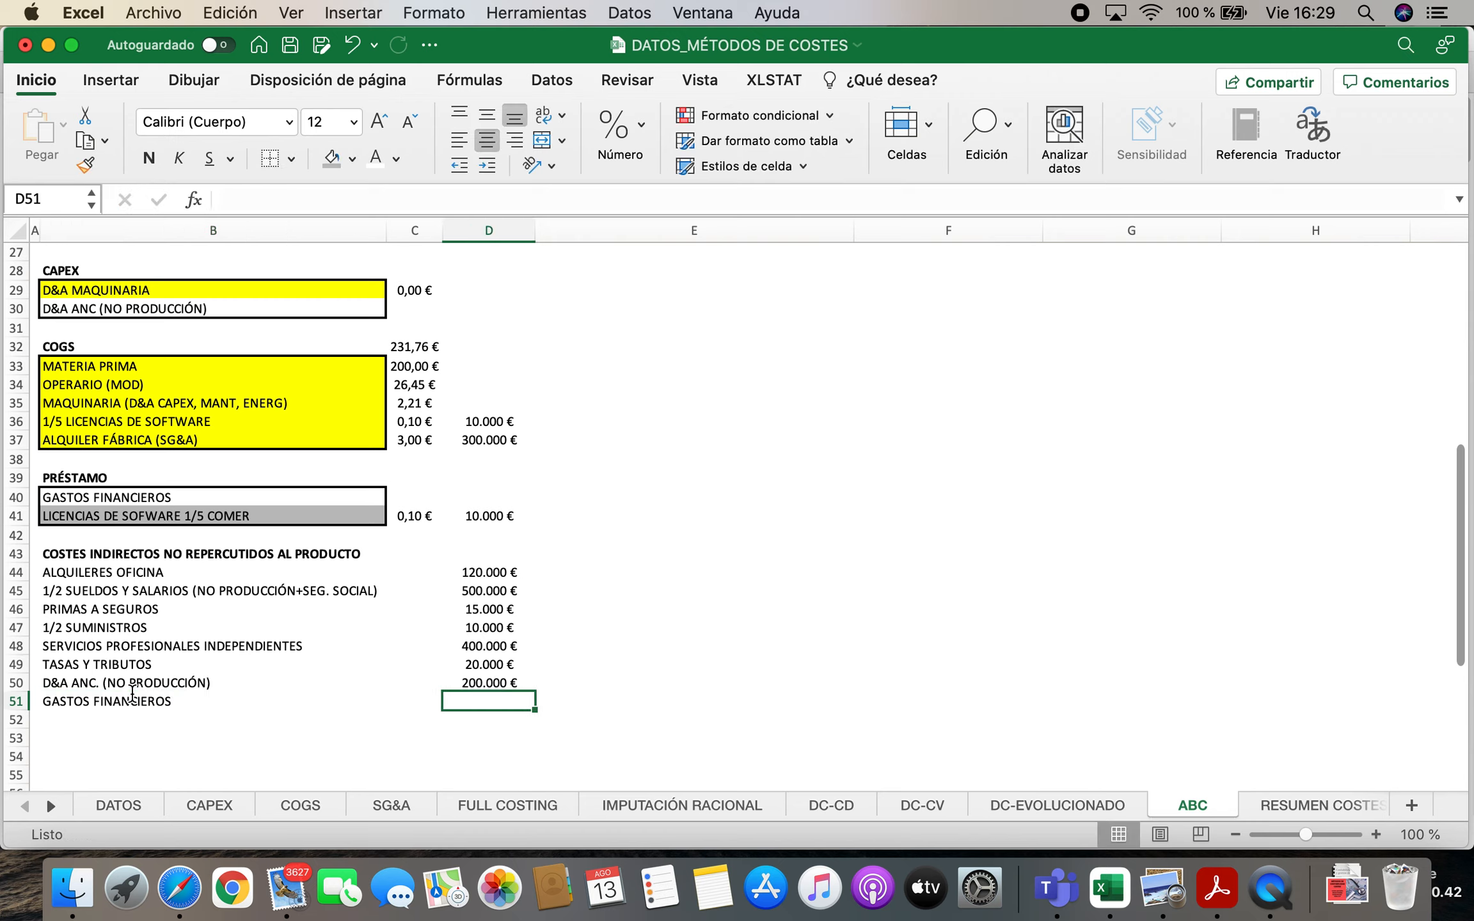
type("=")
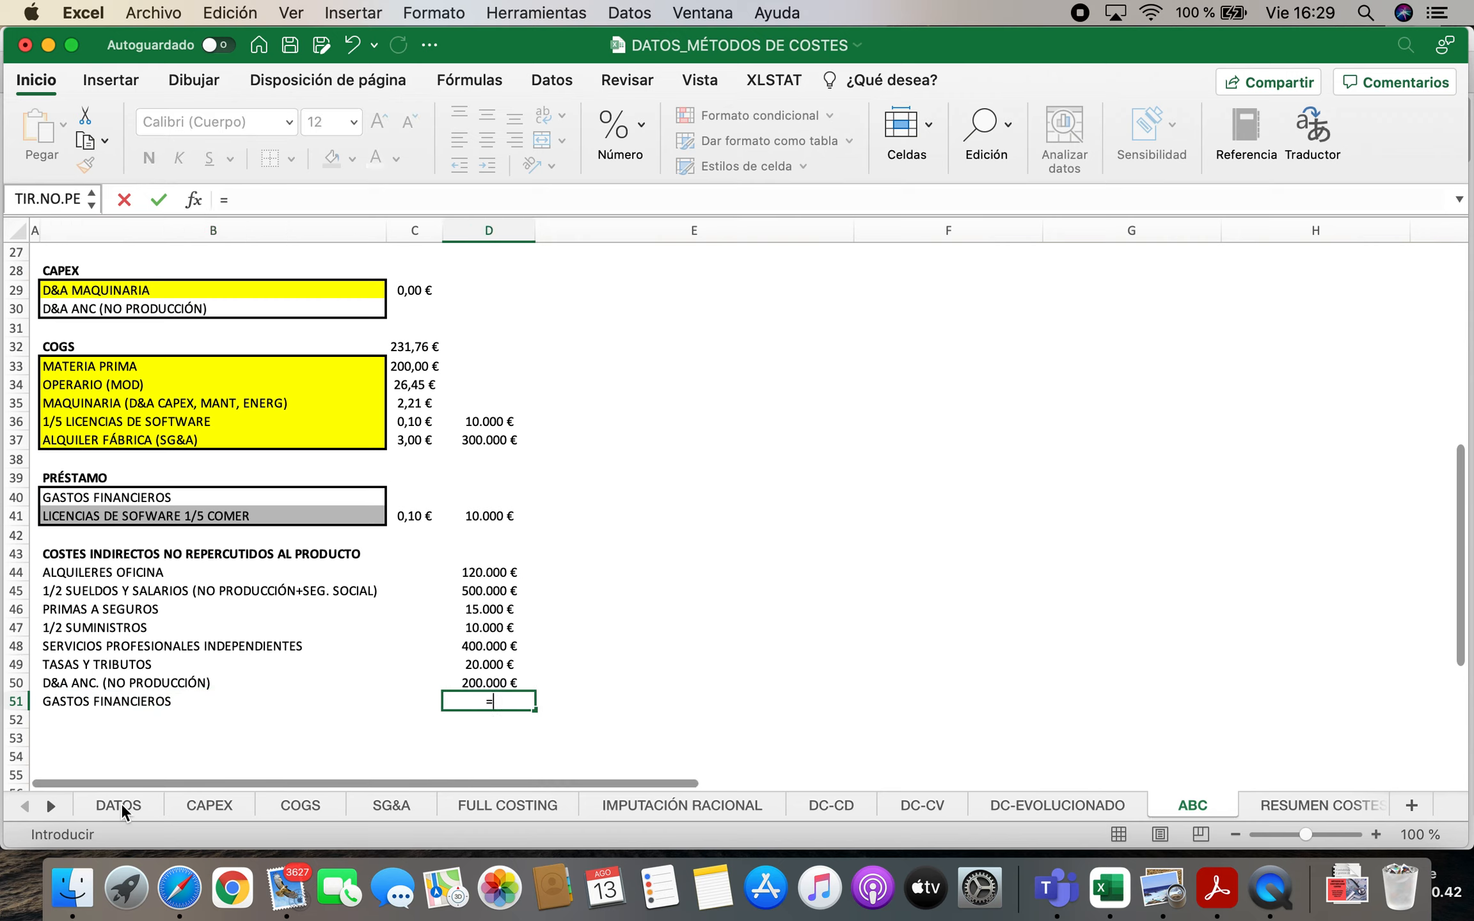
left_click(121, 804)
left_click(465, 393)
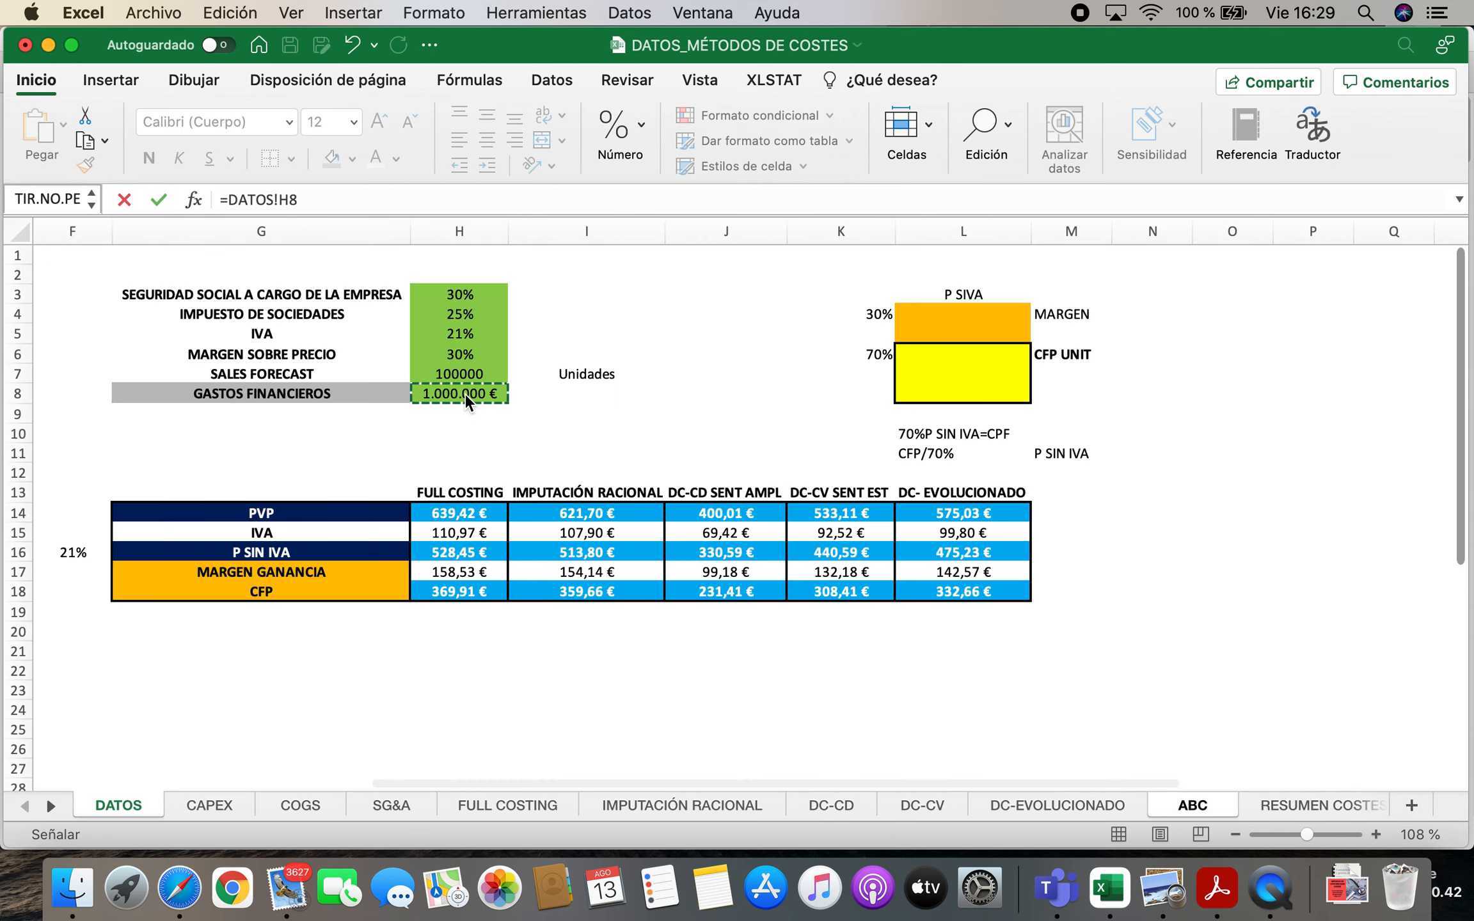
key("Return")
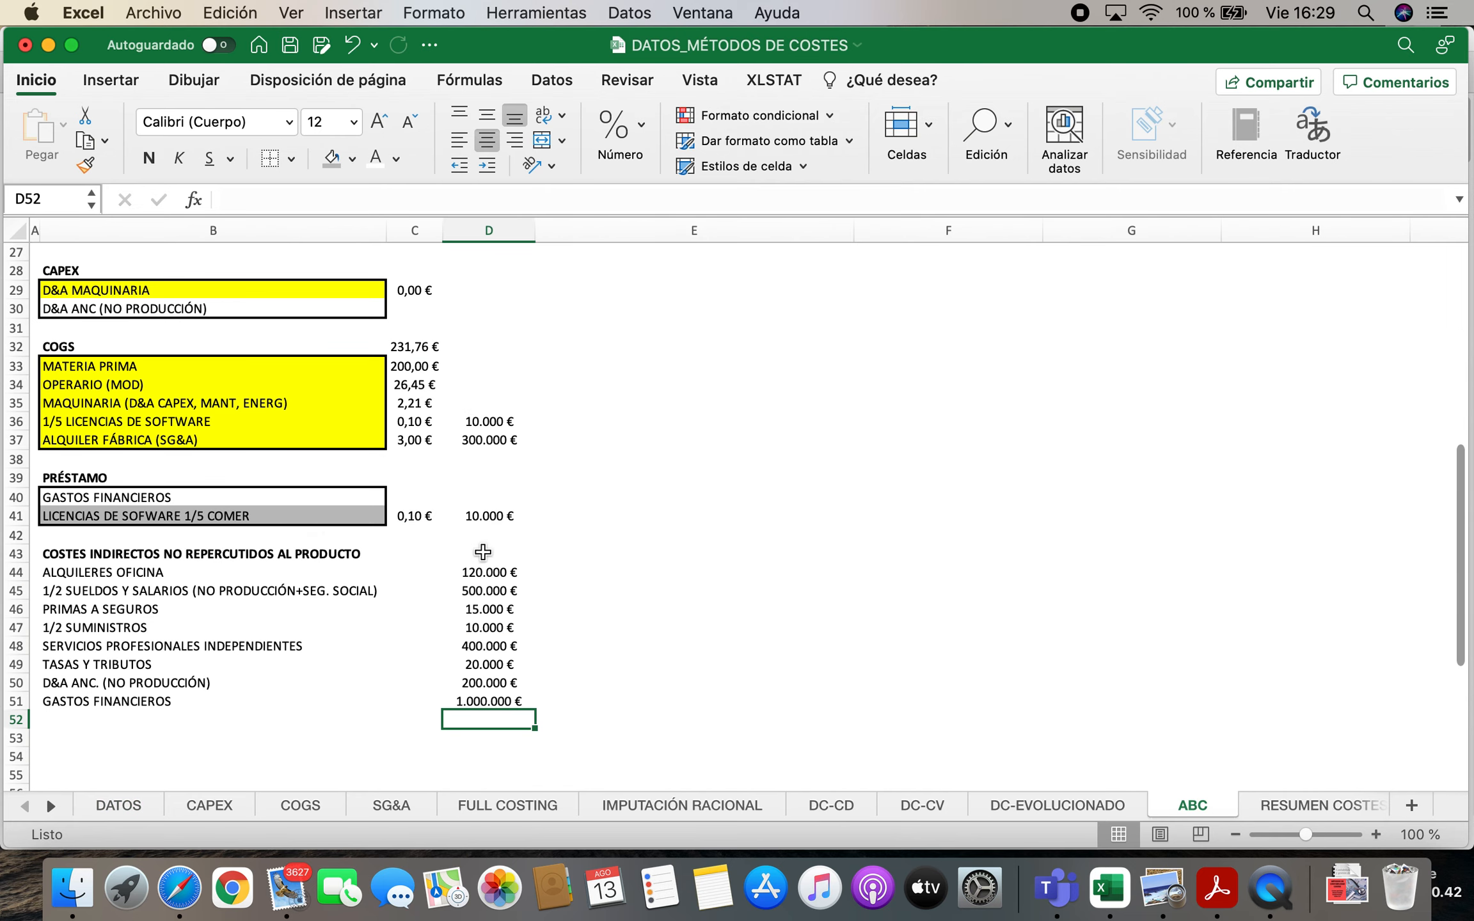
Total the annual non-charged indirect costs in D43 with a SUMA of D44:D51
left_click(483, 552)
type("=SUMA")
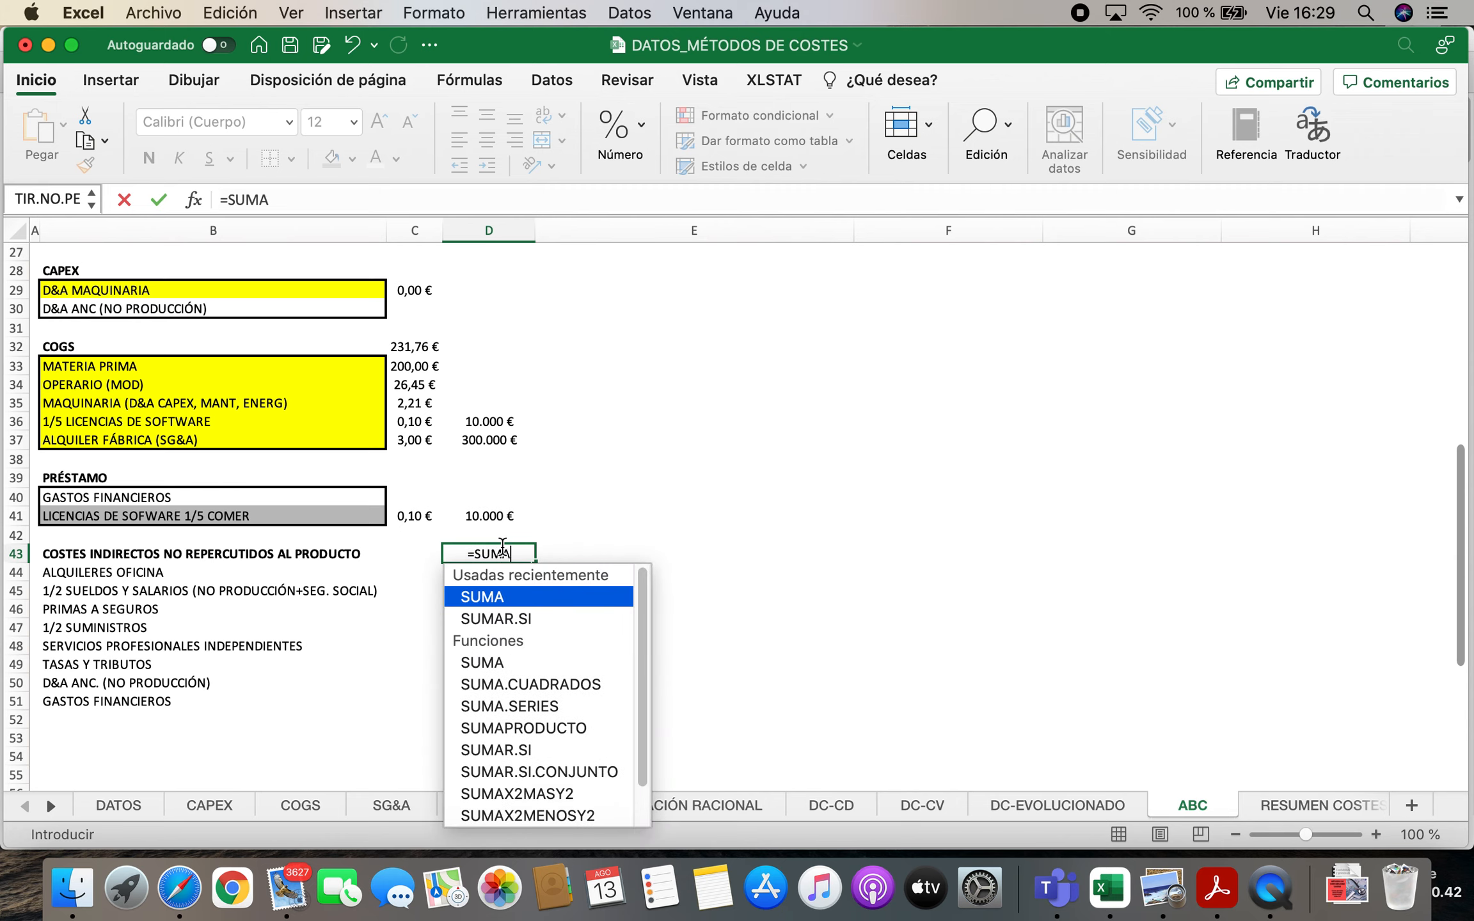
type("(")
left_click_drag(470, 572, 476, 704)
key("Return")
Calculate the unit non-charged indirect cost in C43 by dividing D43 by the sales forecast, using the absolute reference DATOS!$H$7
key("Up")
key("Left")
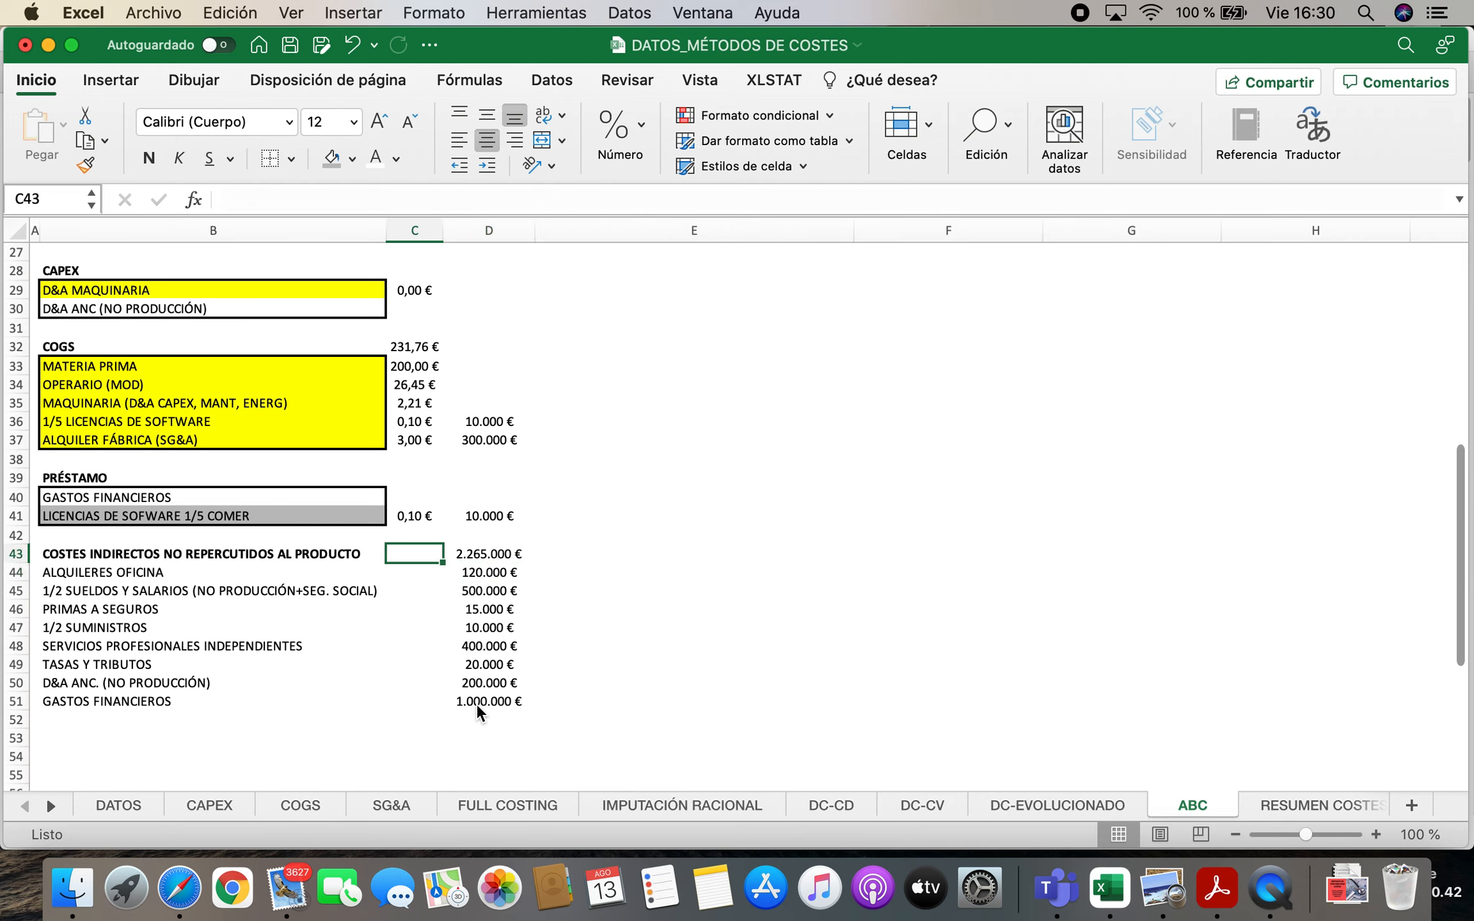
type("=")
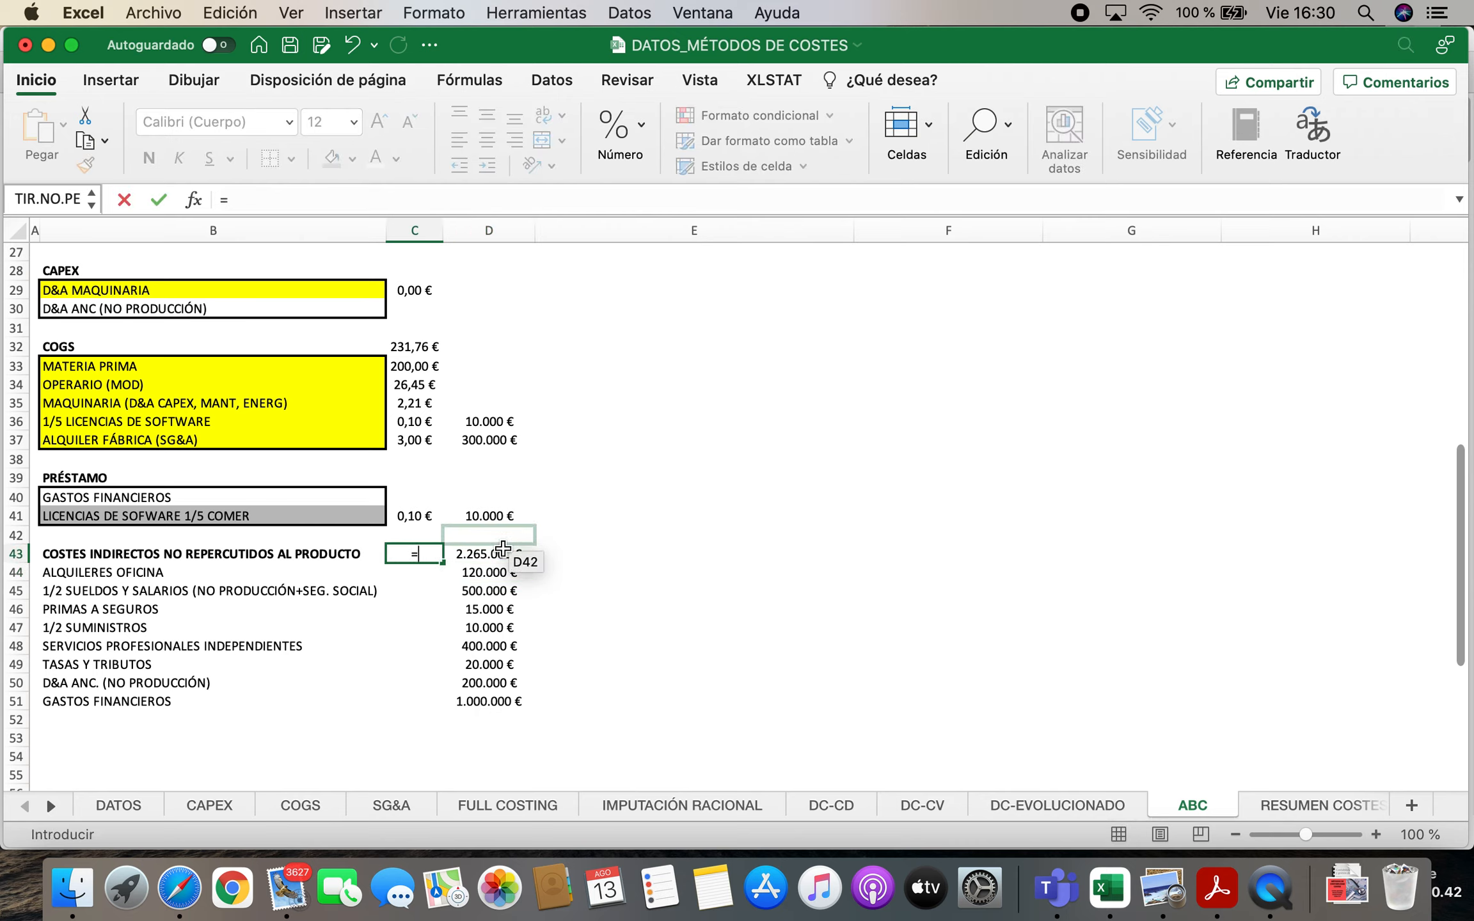
left_click(499, 554)
type("/")
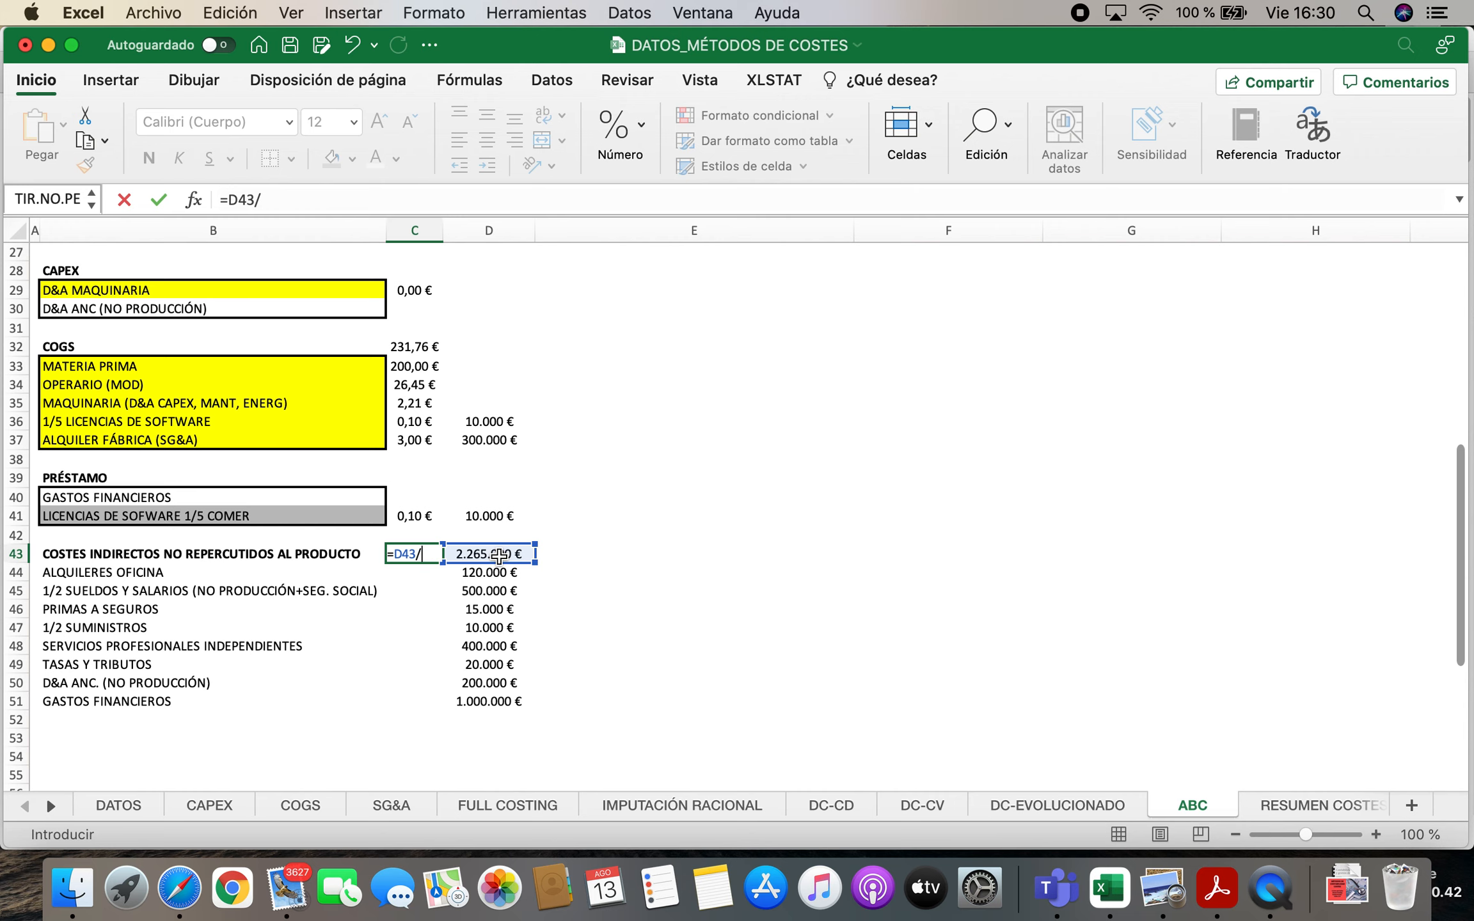
left_click(115, 808)
left_click(461, 375)
left_click(315, 196)
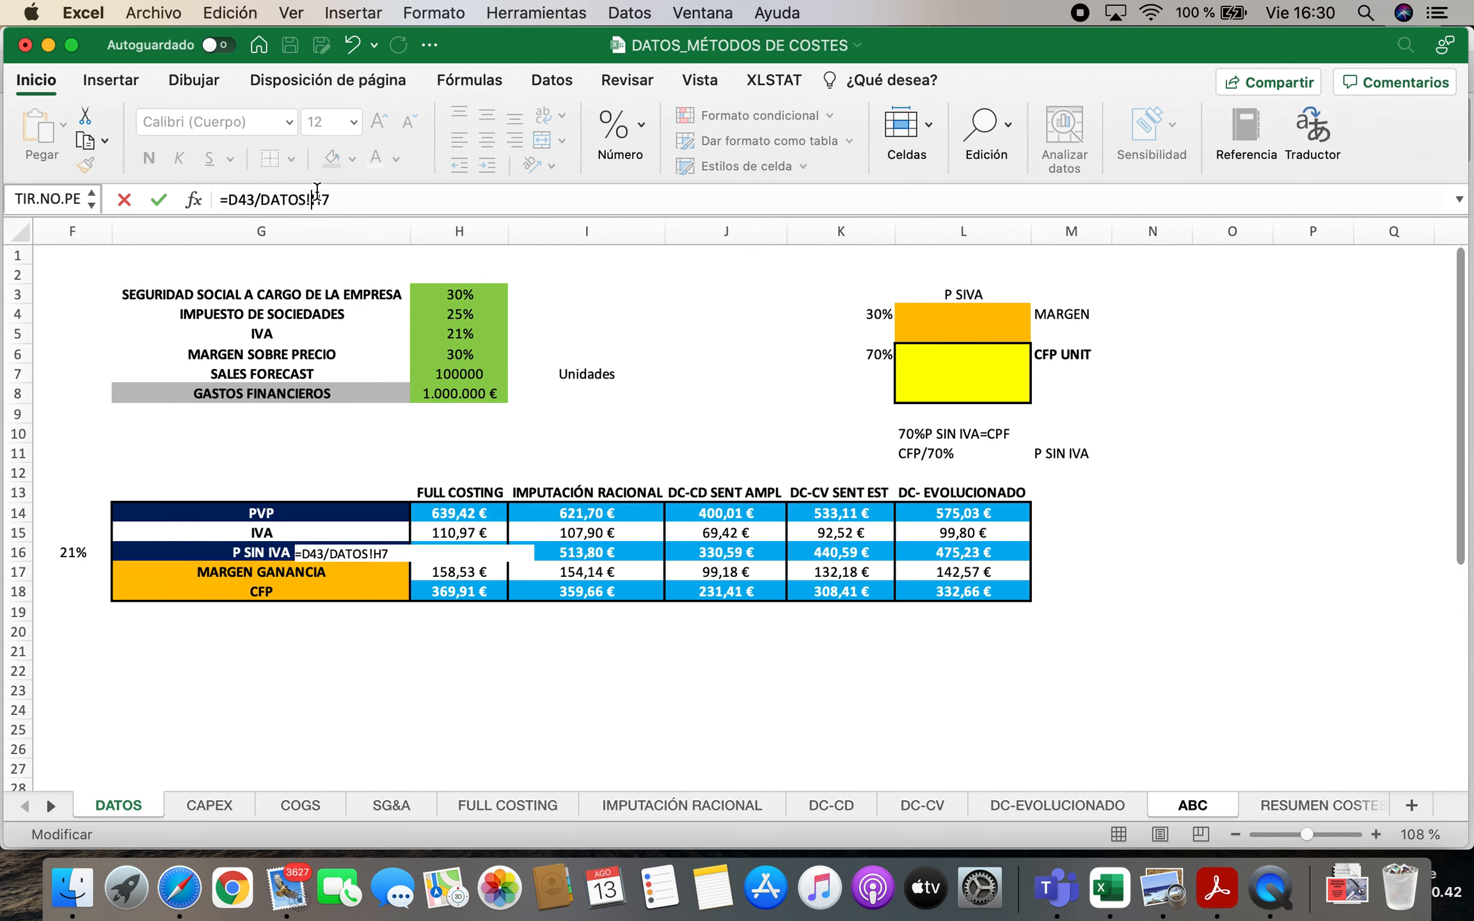
key("Return")
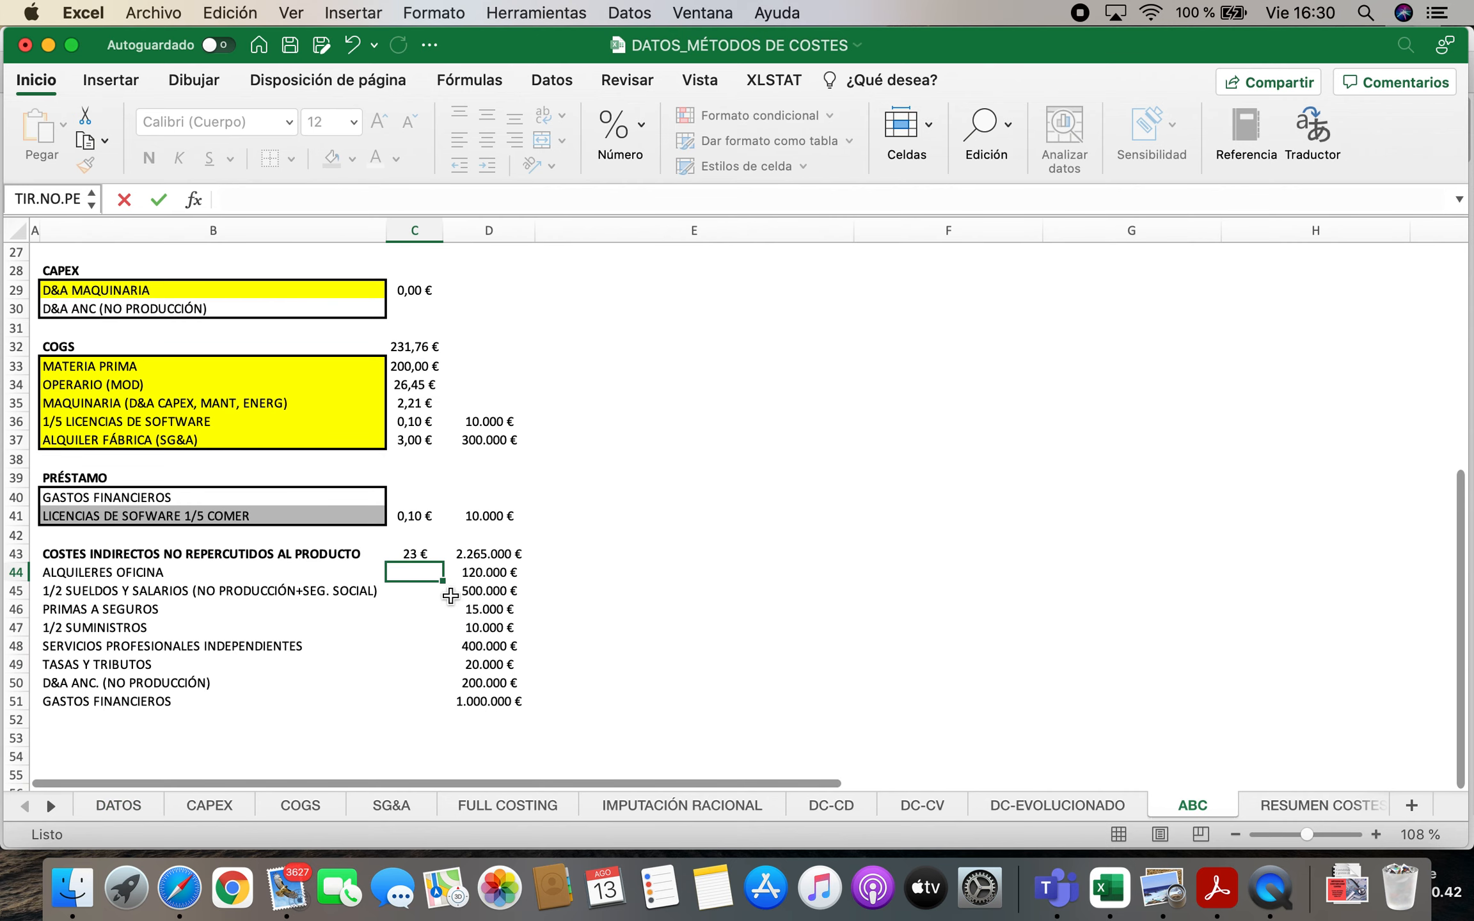
Fill the unit cost formula from C43 down to C51 and format C43:C51 as euro currency with two decimals
left_click(414, 555)
left_click_drag(441, 562, 424, 704)
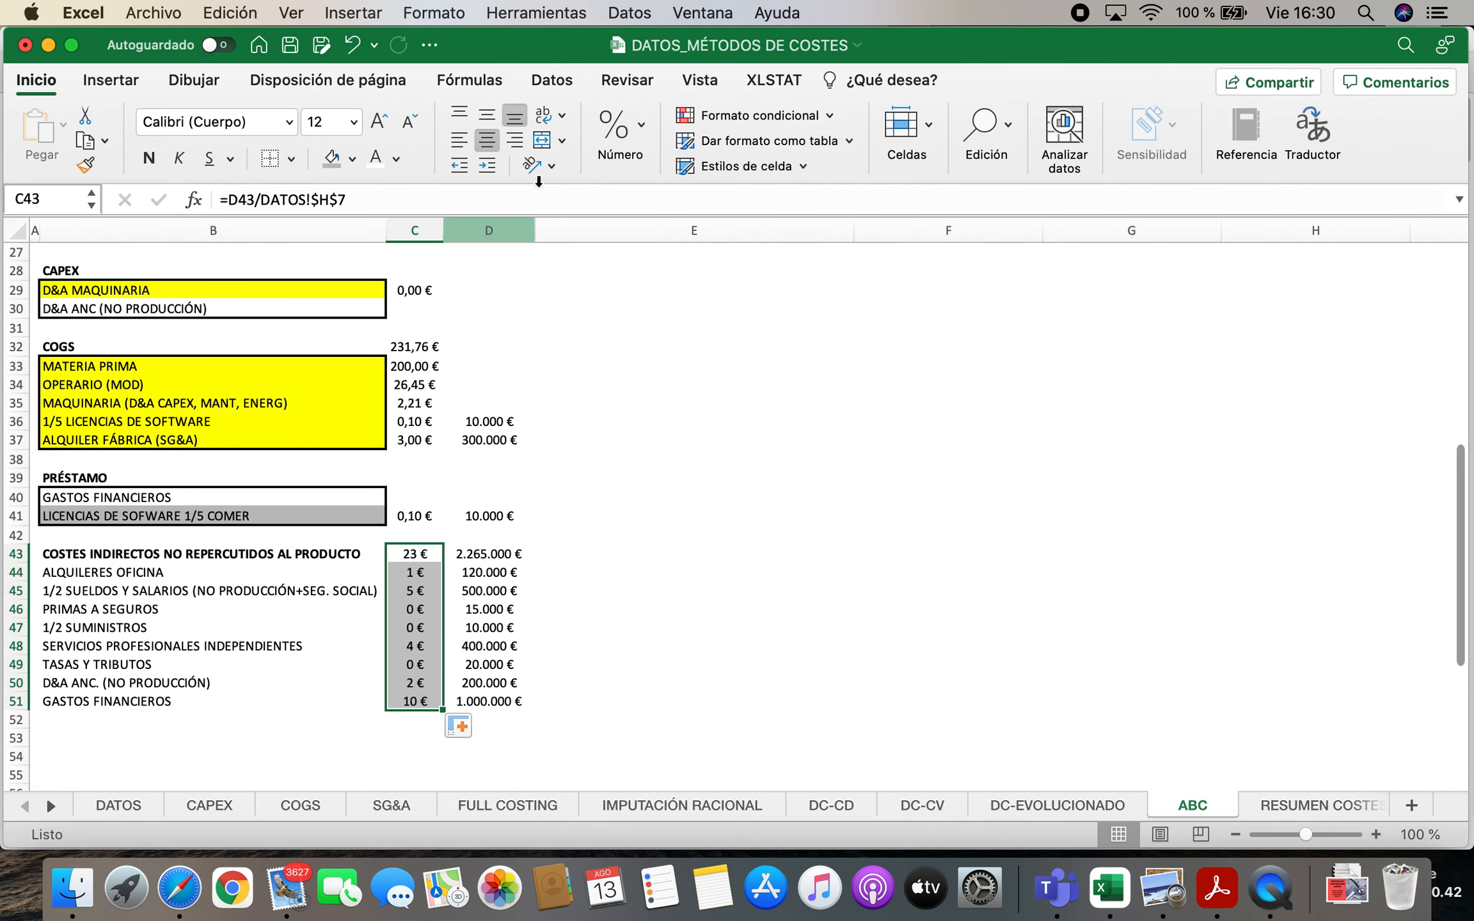
right_click(424, 604)
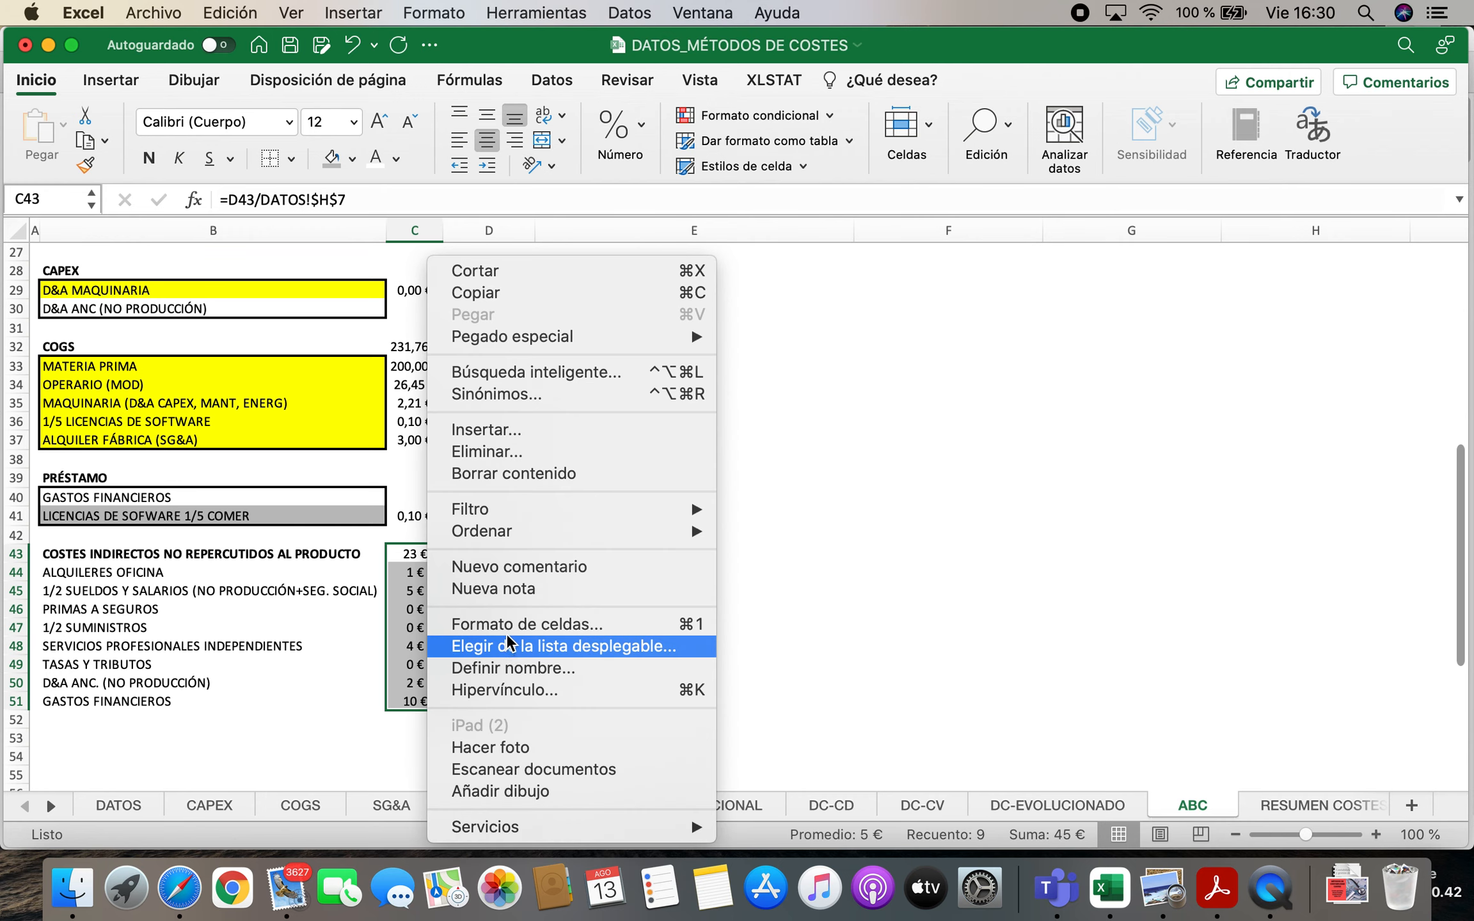
key("Escape")
key("super+1")
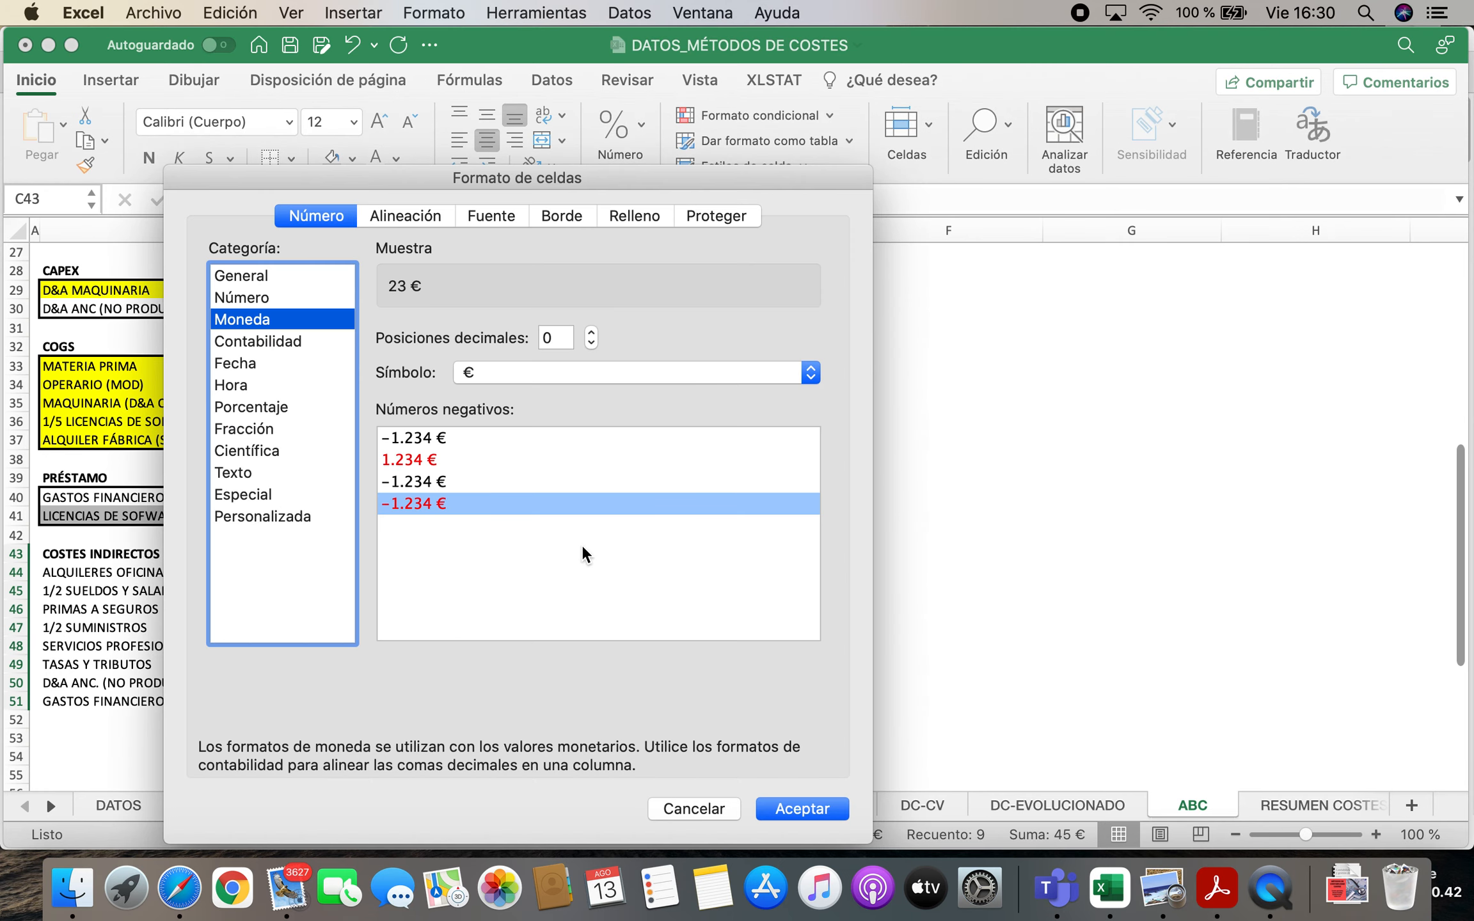
left_click(593, 332)
left_click(593, 332)
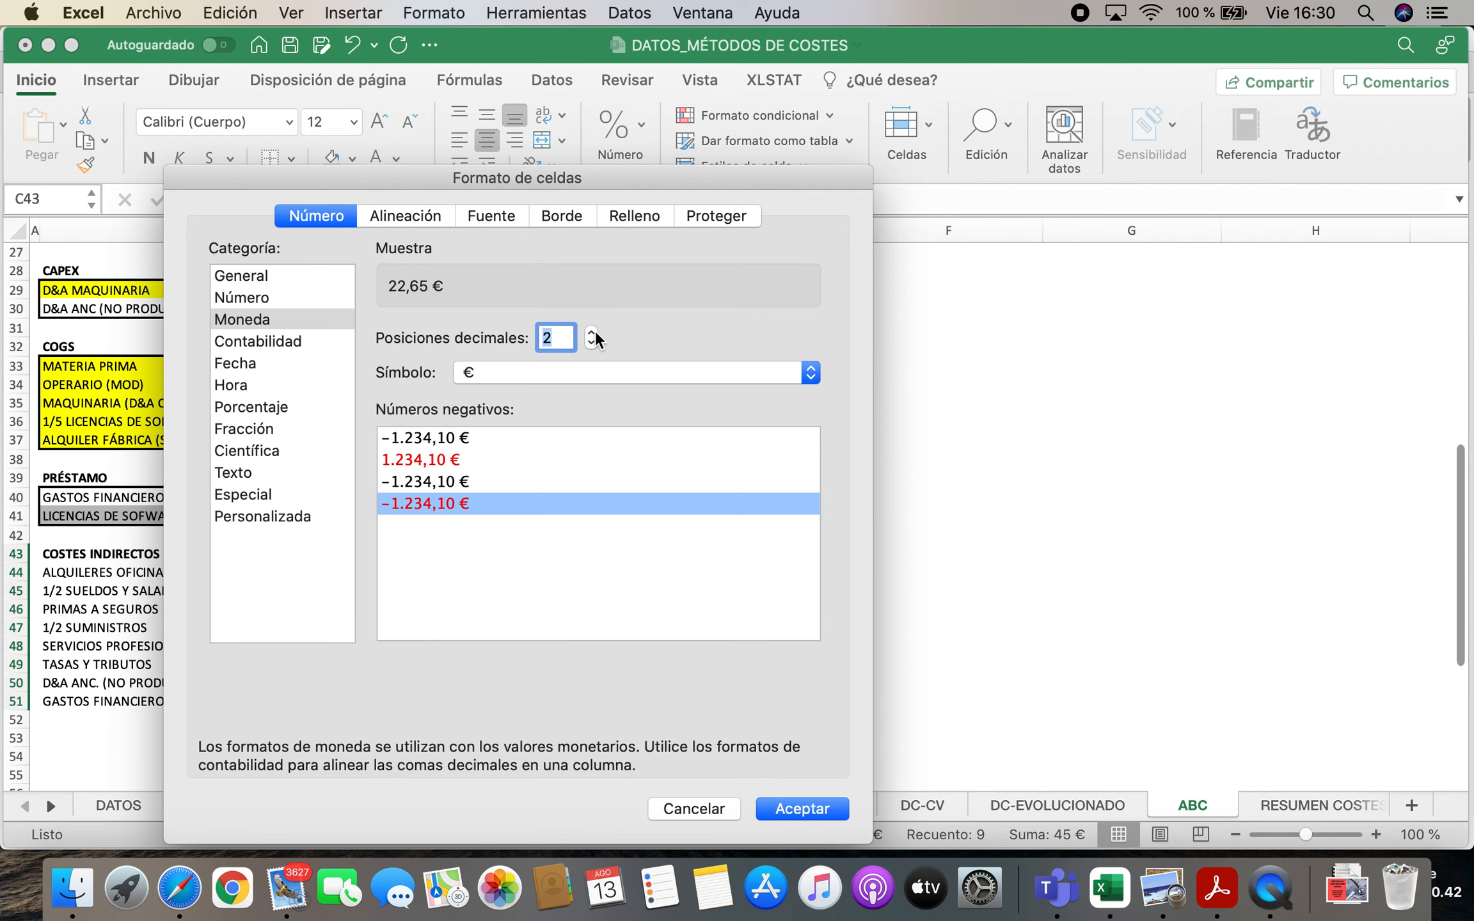
key("Return")
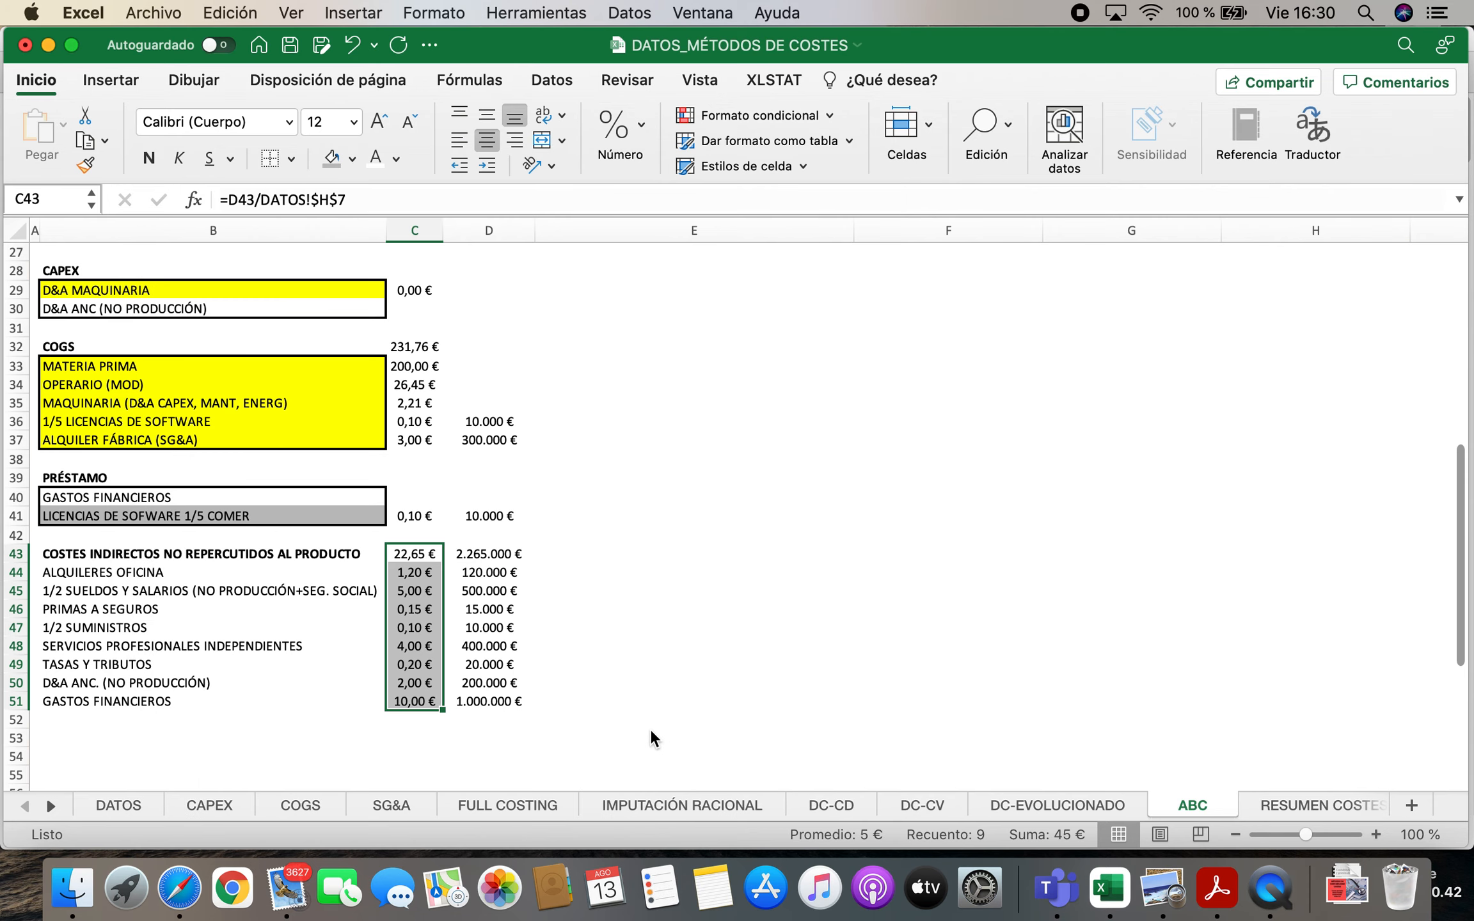
Apply a thick outside border around the non-charged indirect cost list in B44:D51
left_click(192, 683)
left_click_drag(102, 572, 476, 704)
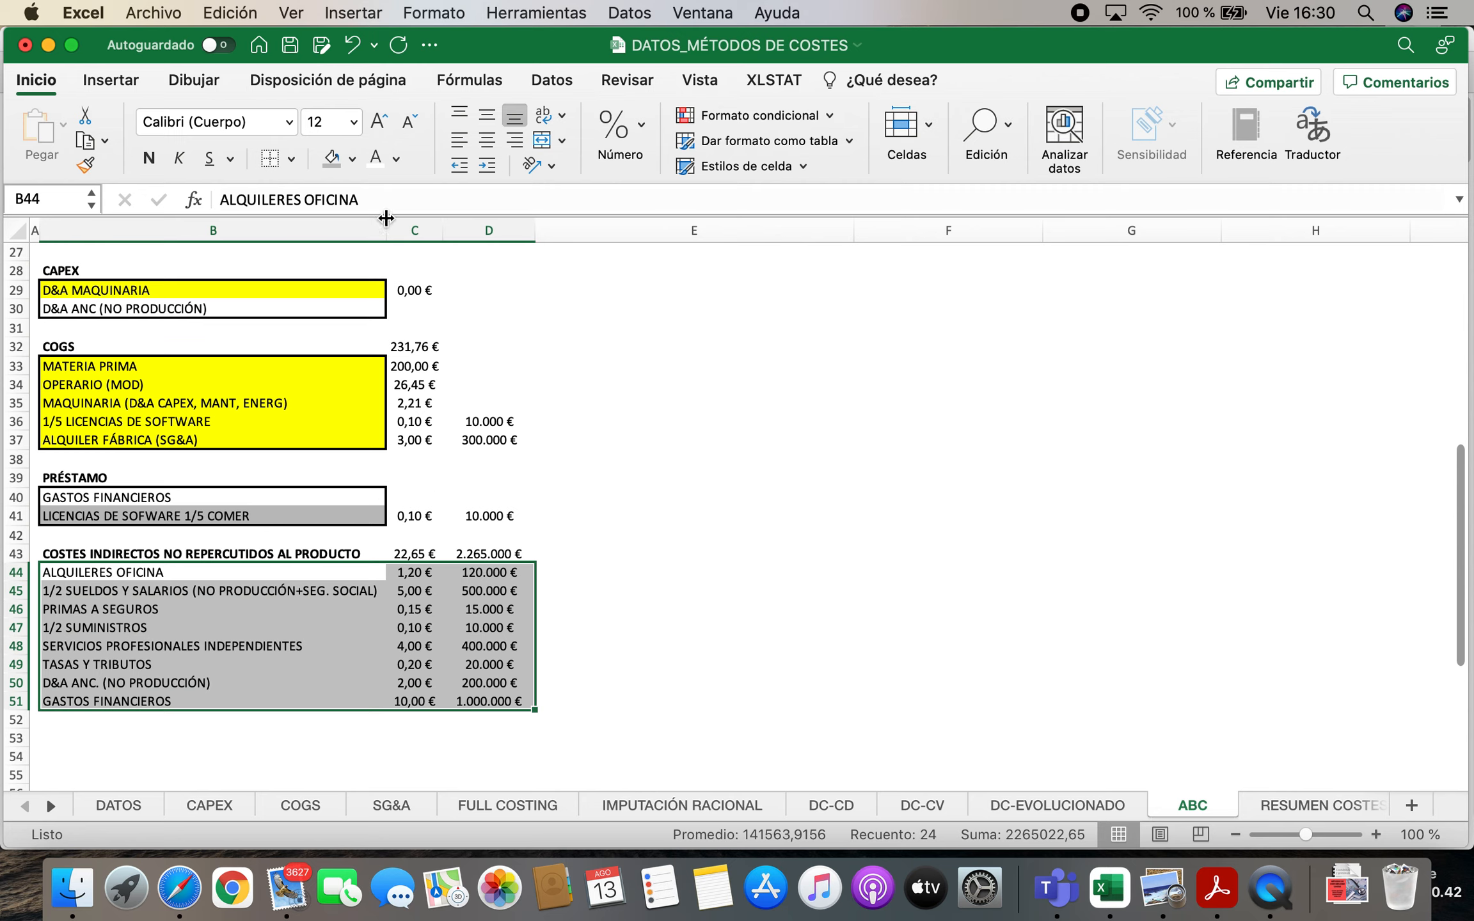
left_click(291, 159)
left_click(336, 425)
left_click(632, 627)
Make the unit and annual totals of the non-charged indirect costs in C43:D43 bold
left_click_drag(413, 554, 491, 546)
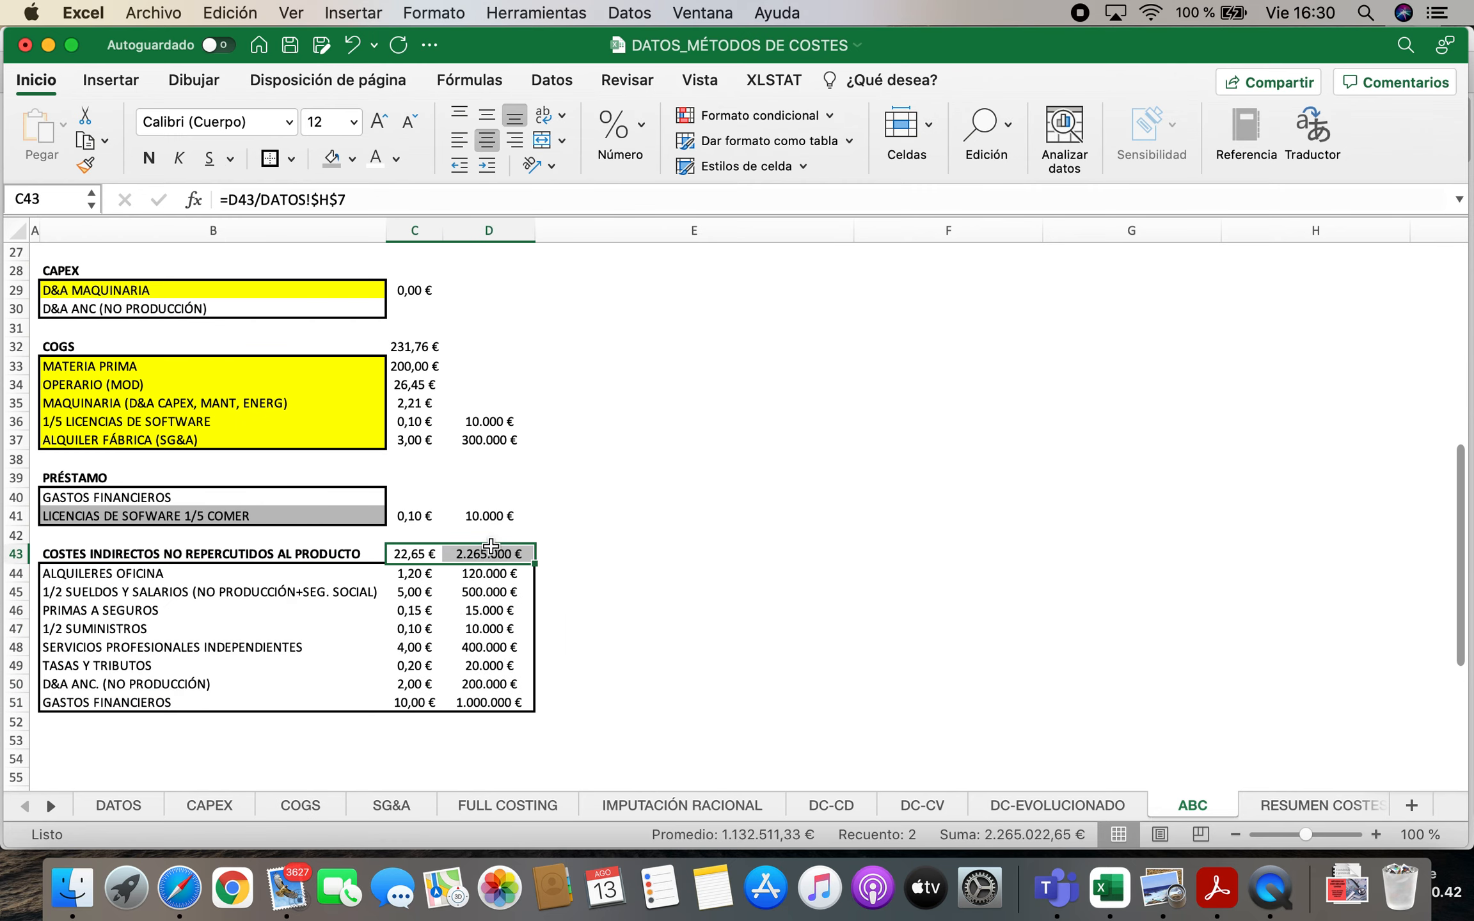
left_click(149, 158)
scroll(562, 556, "up", 10)
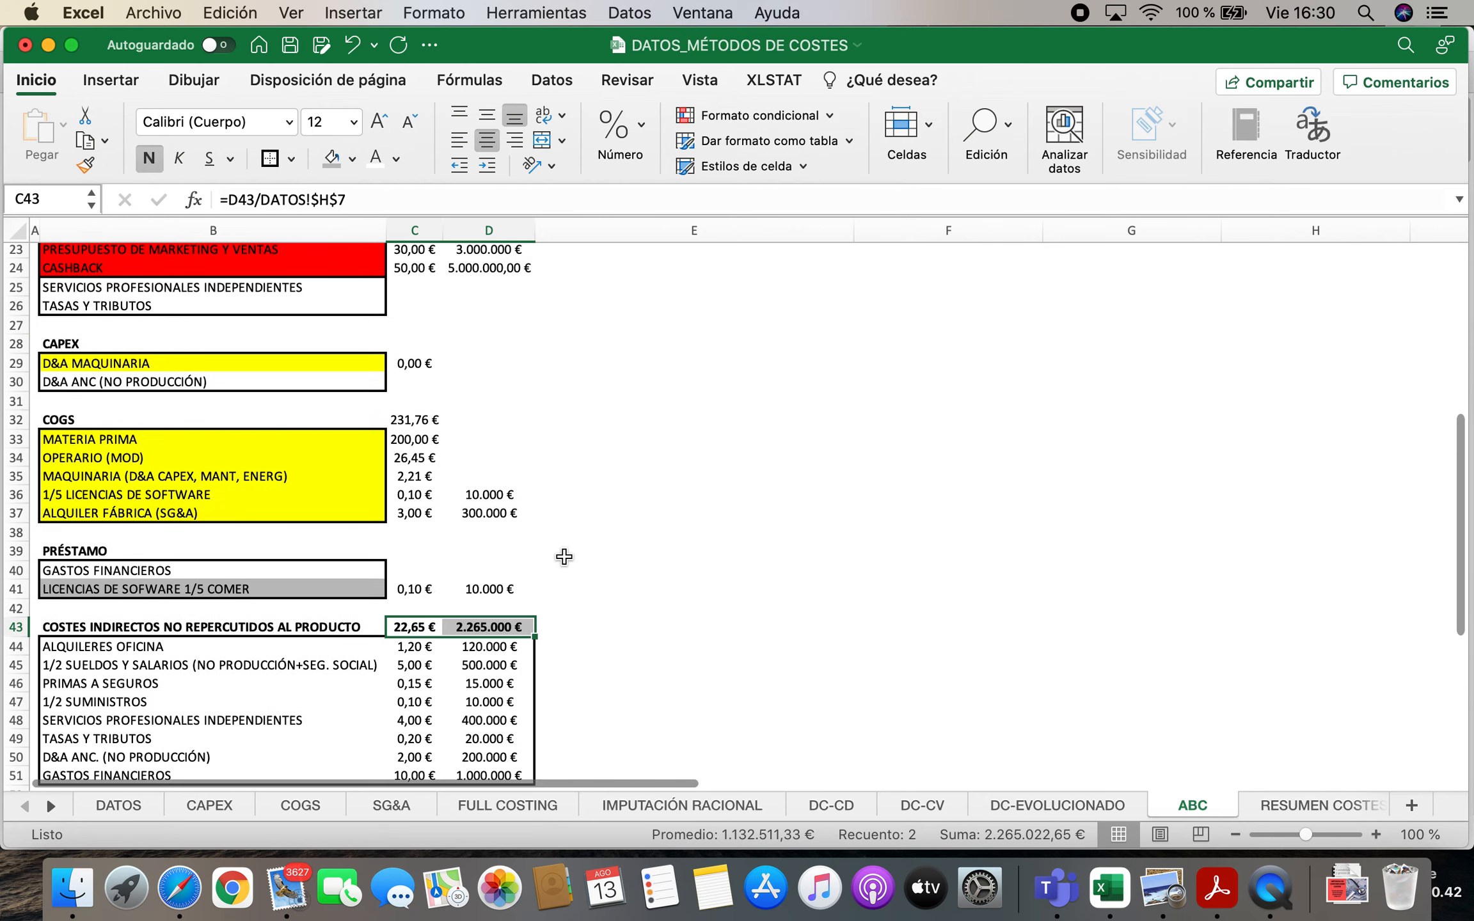
Check the distribution insurance premiums against the non-charged indirect cost list and mark PRIMAS A SEGUROS as OK in E46
scroll(563, 557, "up", 3)
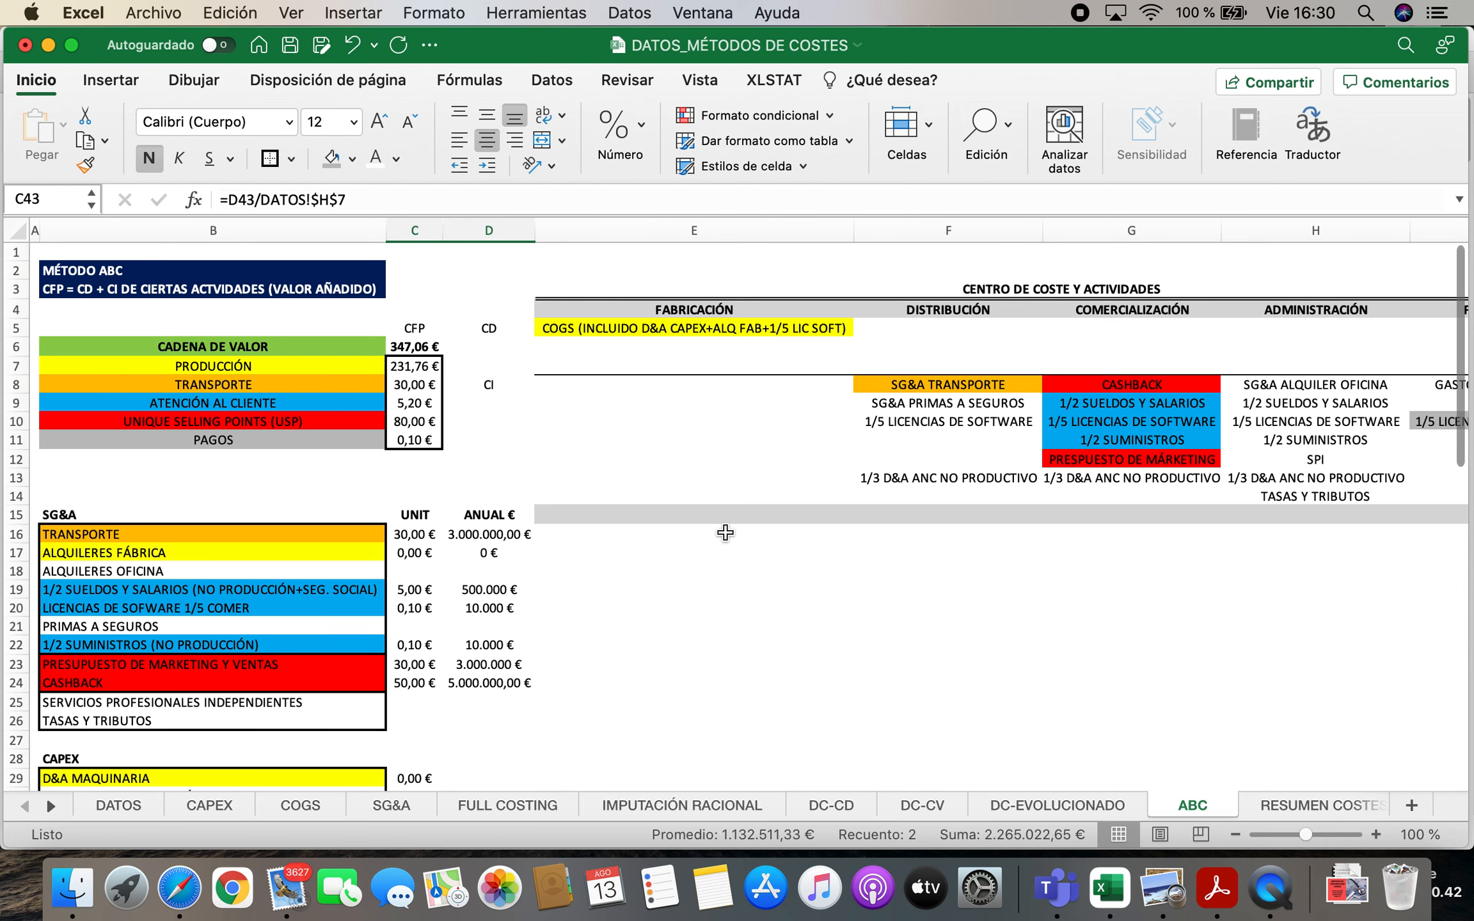
scroll(845, 483, "down", 3)
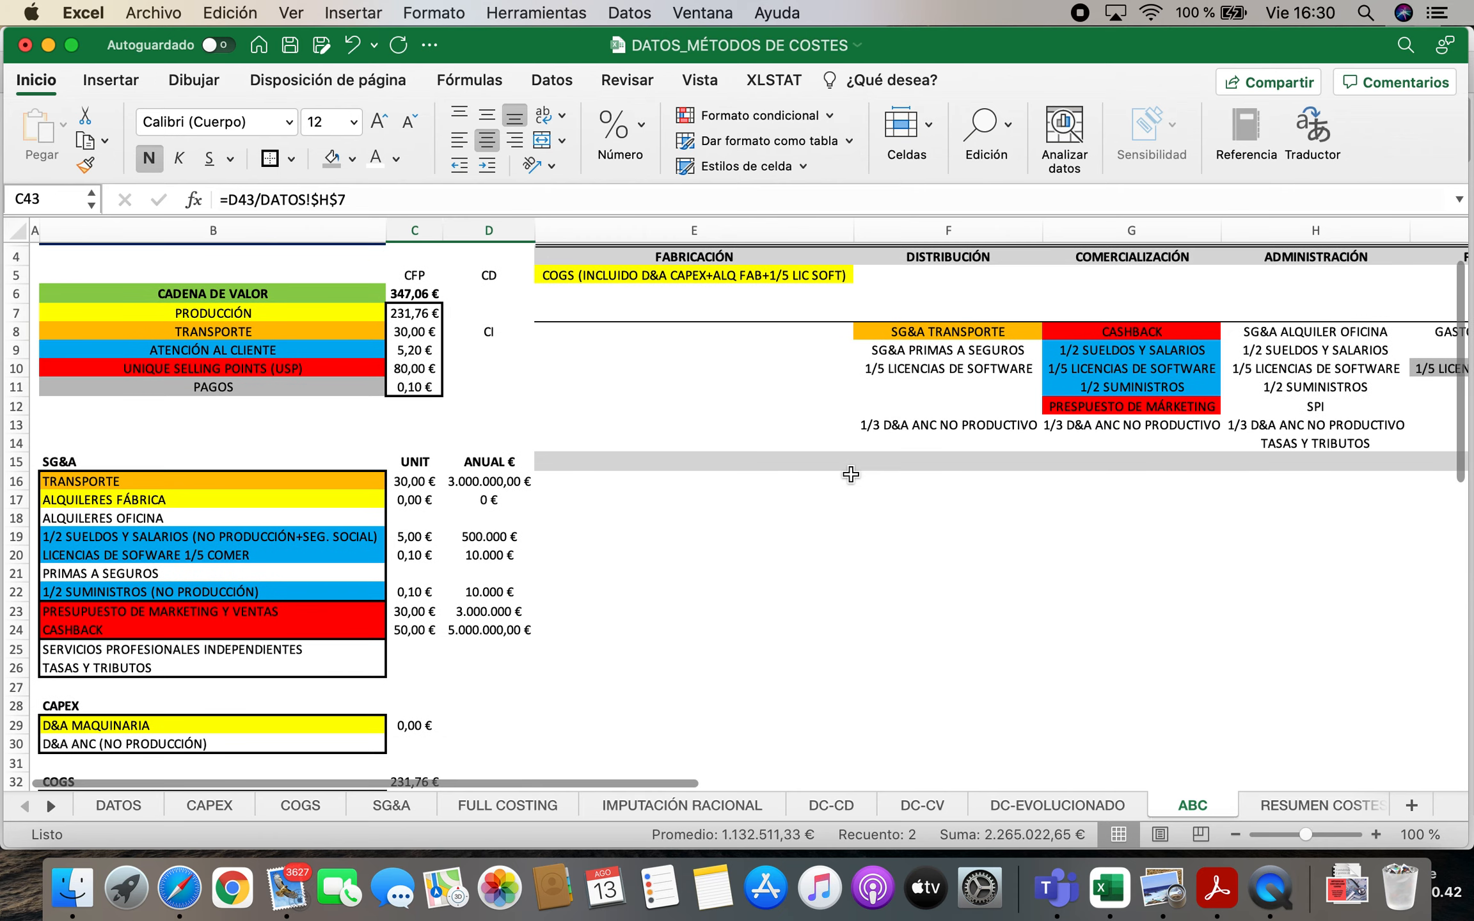
left_click(916, 349)
scroll(457, 547, "down", 15)
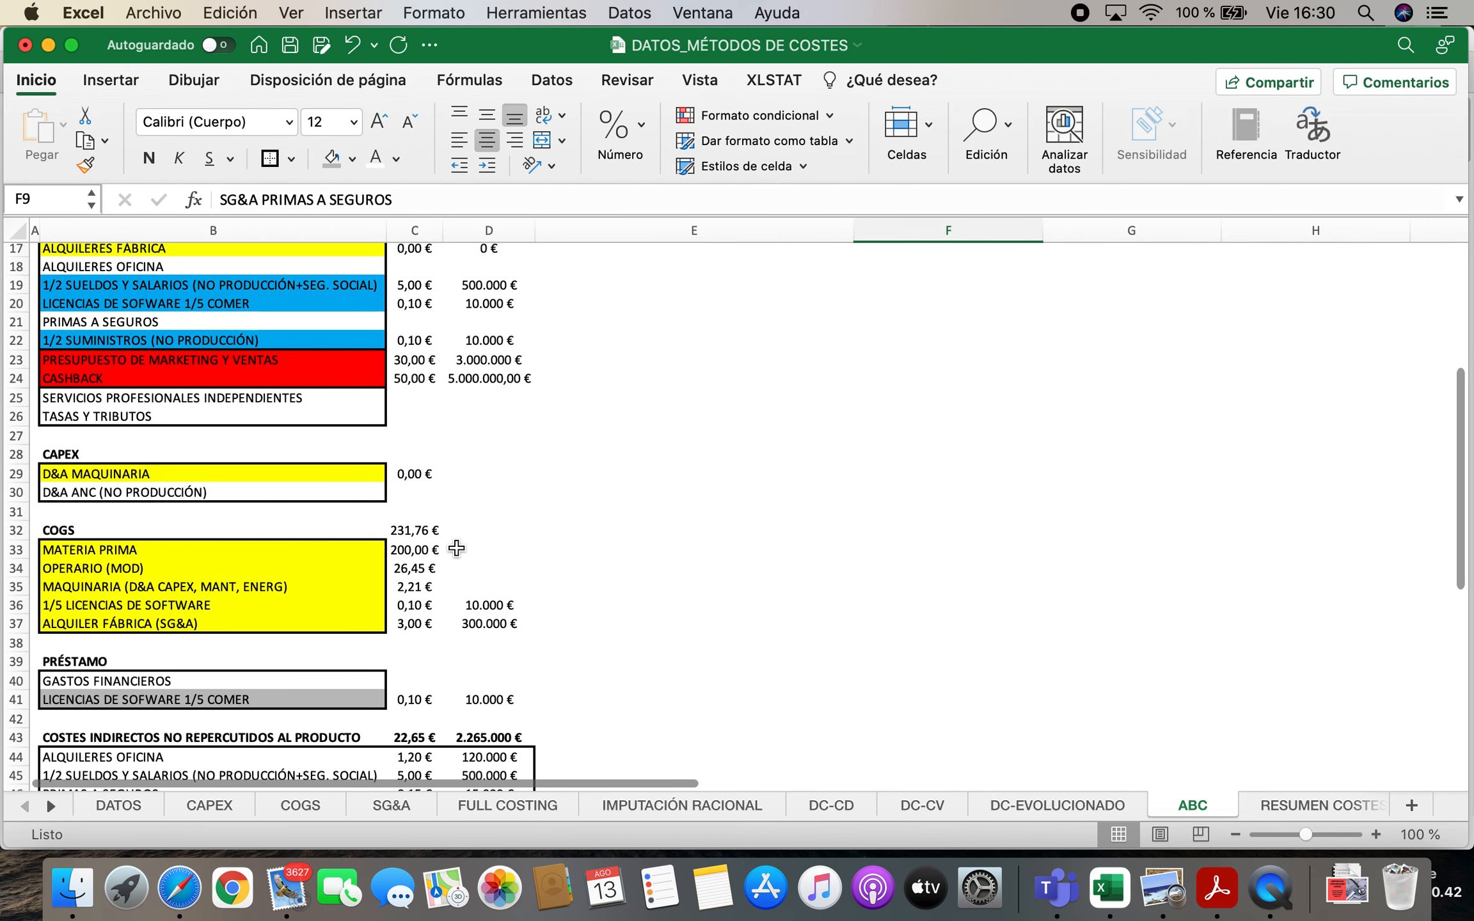
scroll(456, 547, "down", 5)
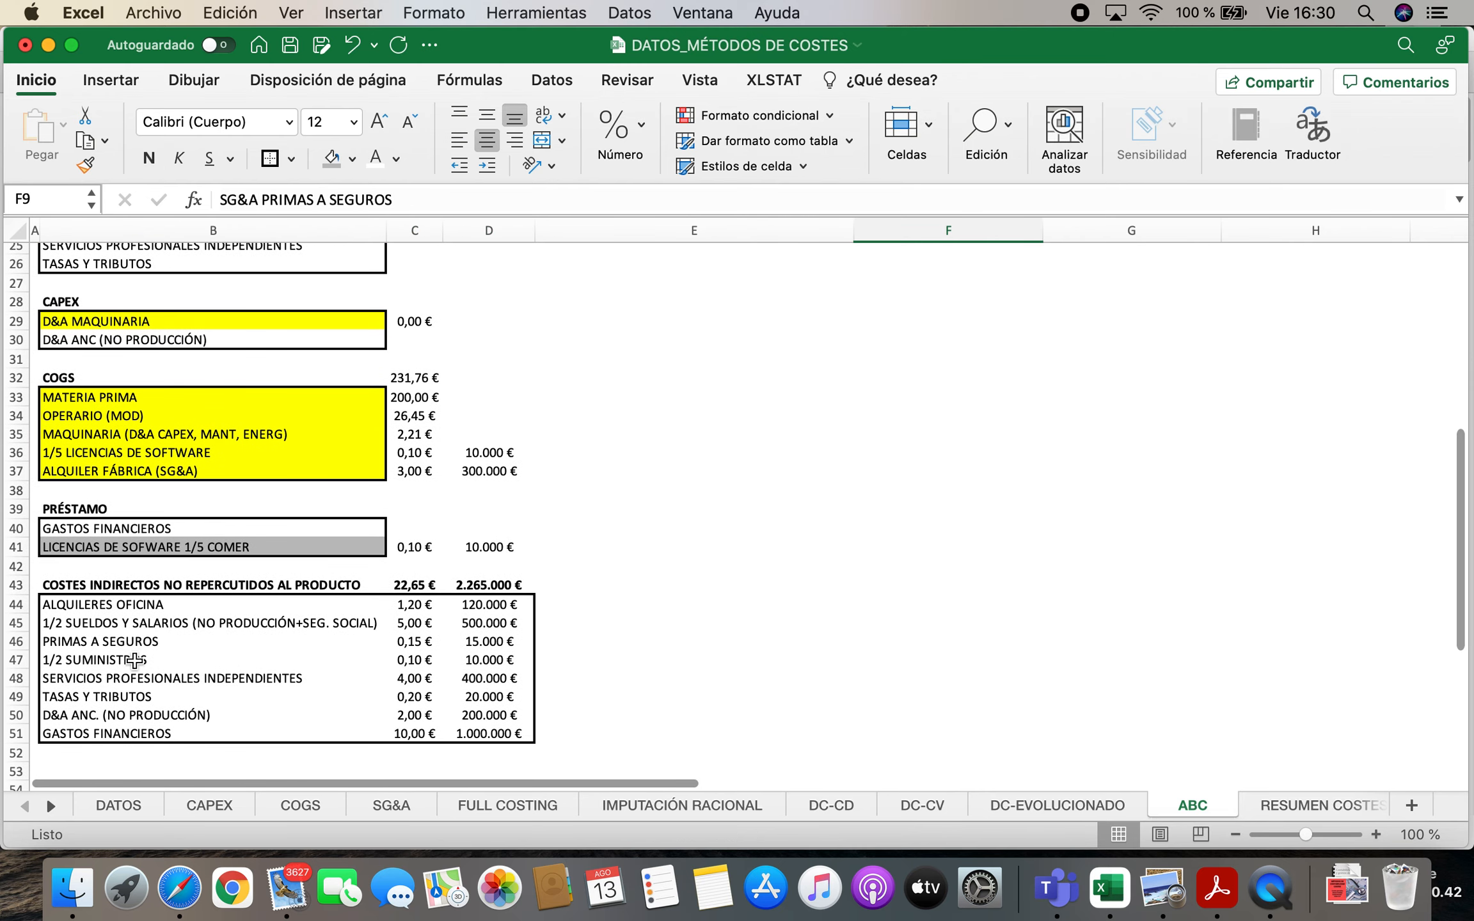
left_click(544, 640)
type("OK")
key("Return")
Left-align the cells E43:E51 beside the non-charged indirect cost list
scroll(711, 355, "up", 5)
scroll(645, 516, "down", 5)
left_click_drag(582, 562, 576, 710)
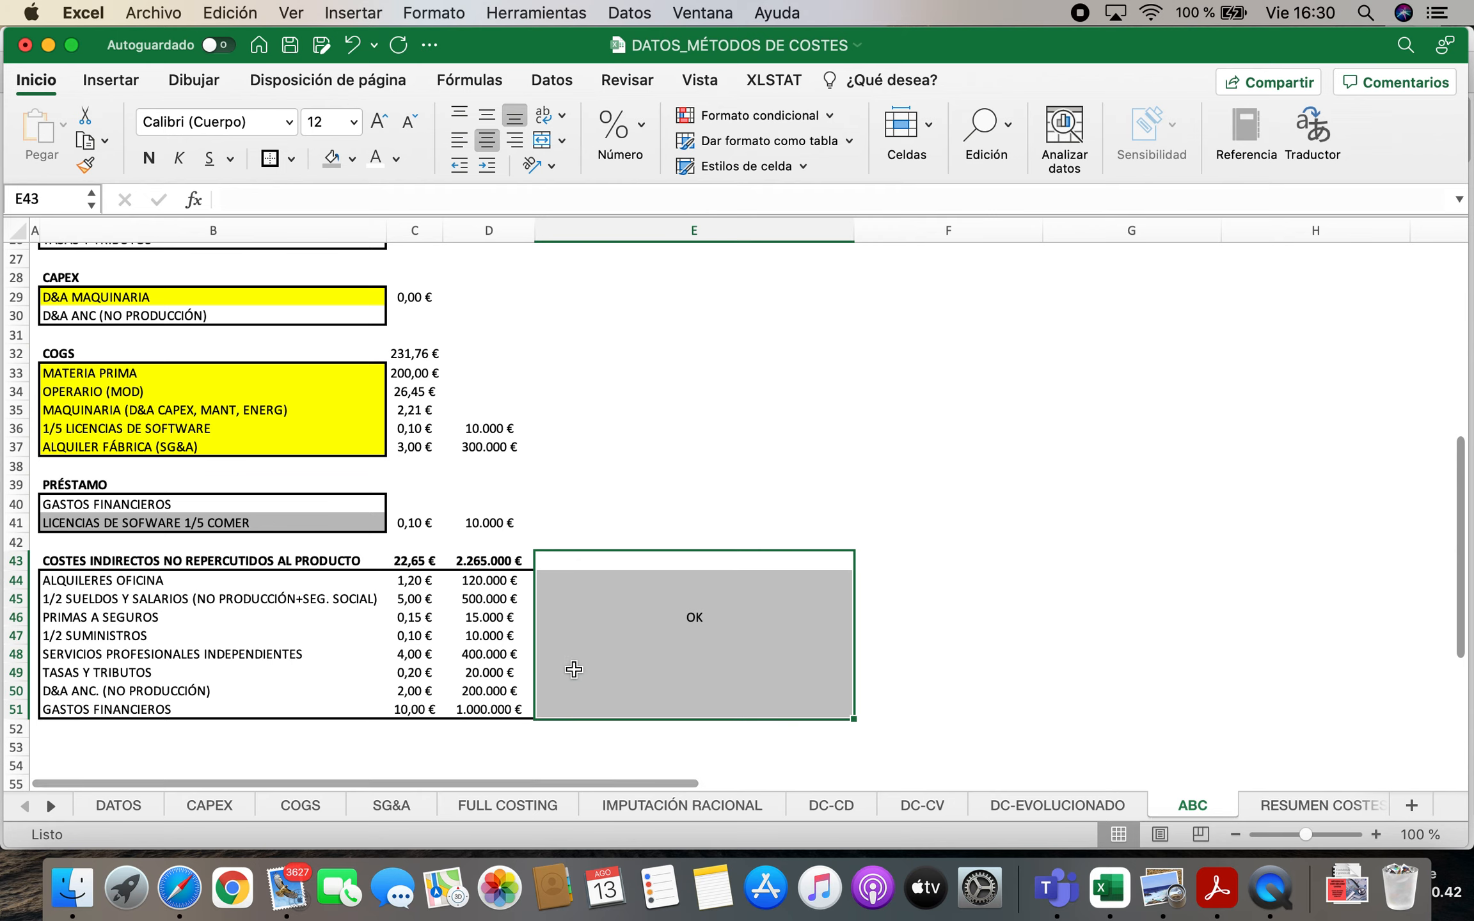
left_click(459, 140)
Examine how the 1/5 software licence shares in row 10 are spread across the cost centres and compare them with the non-charged list
scroll(857, 466, "up", 10)
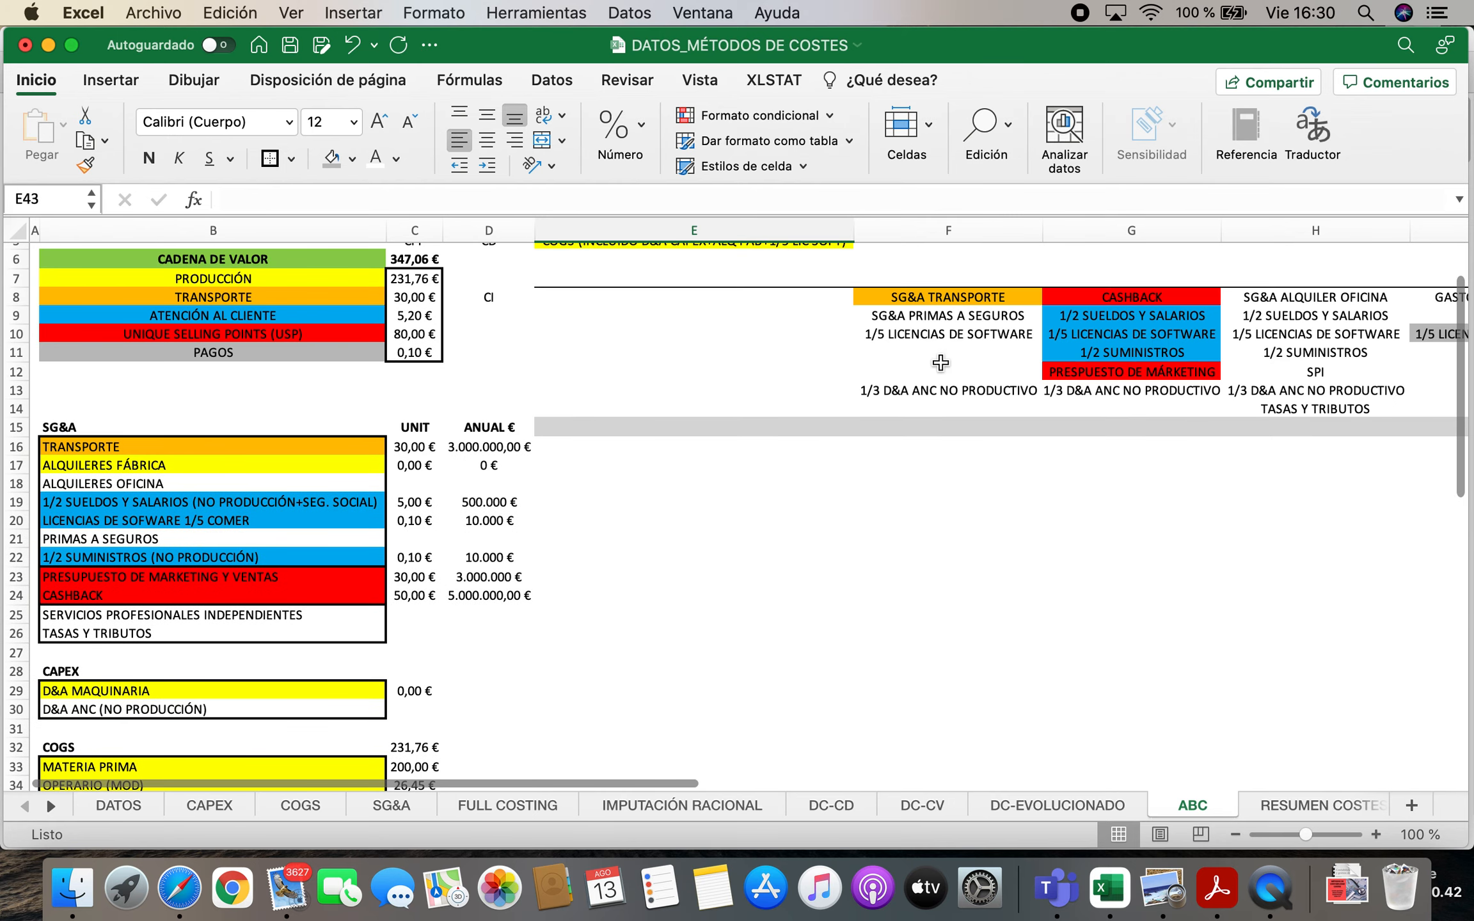
left_click(931, 334)
scroll(717, 615, "down", 13)
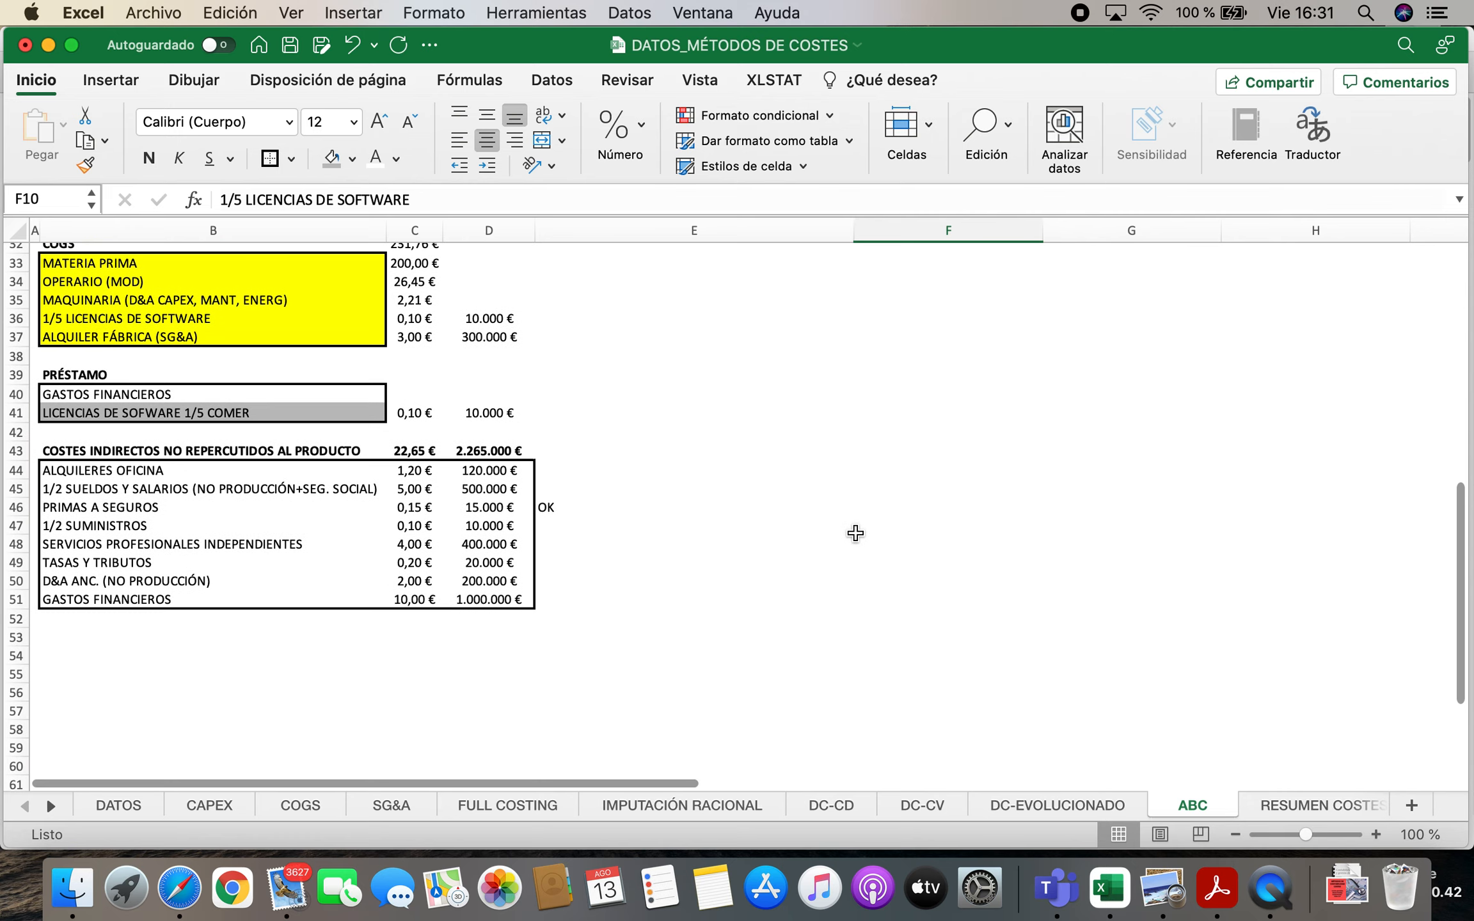
scroll(854, 531, "up", 5)
scroll(536, 566, "down", 3)
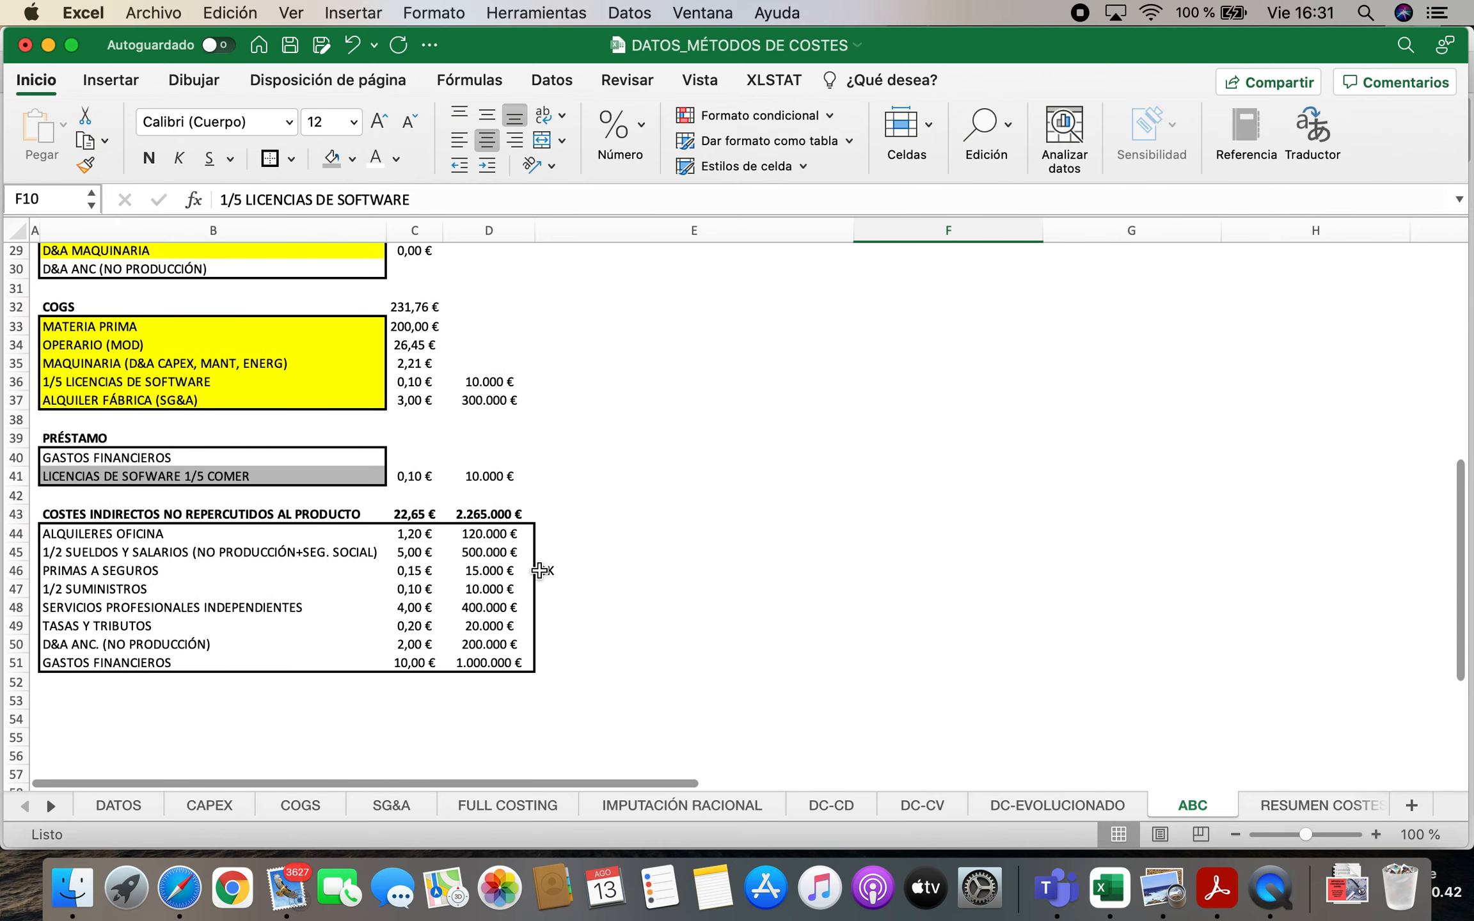
left_click(134, 555)
scroll(815, 515, "up", 10)
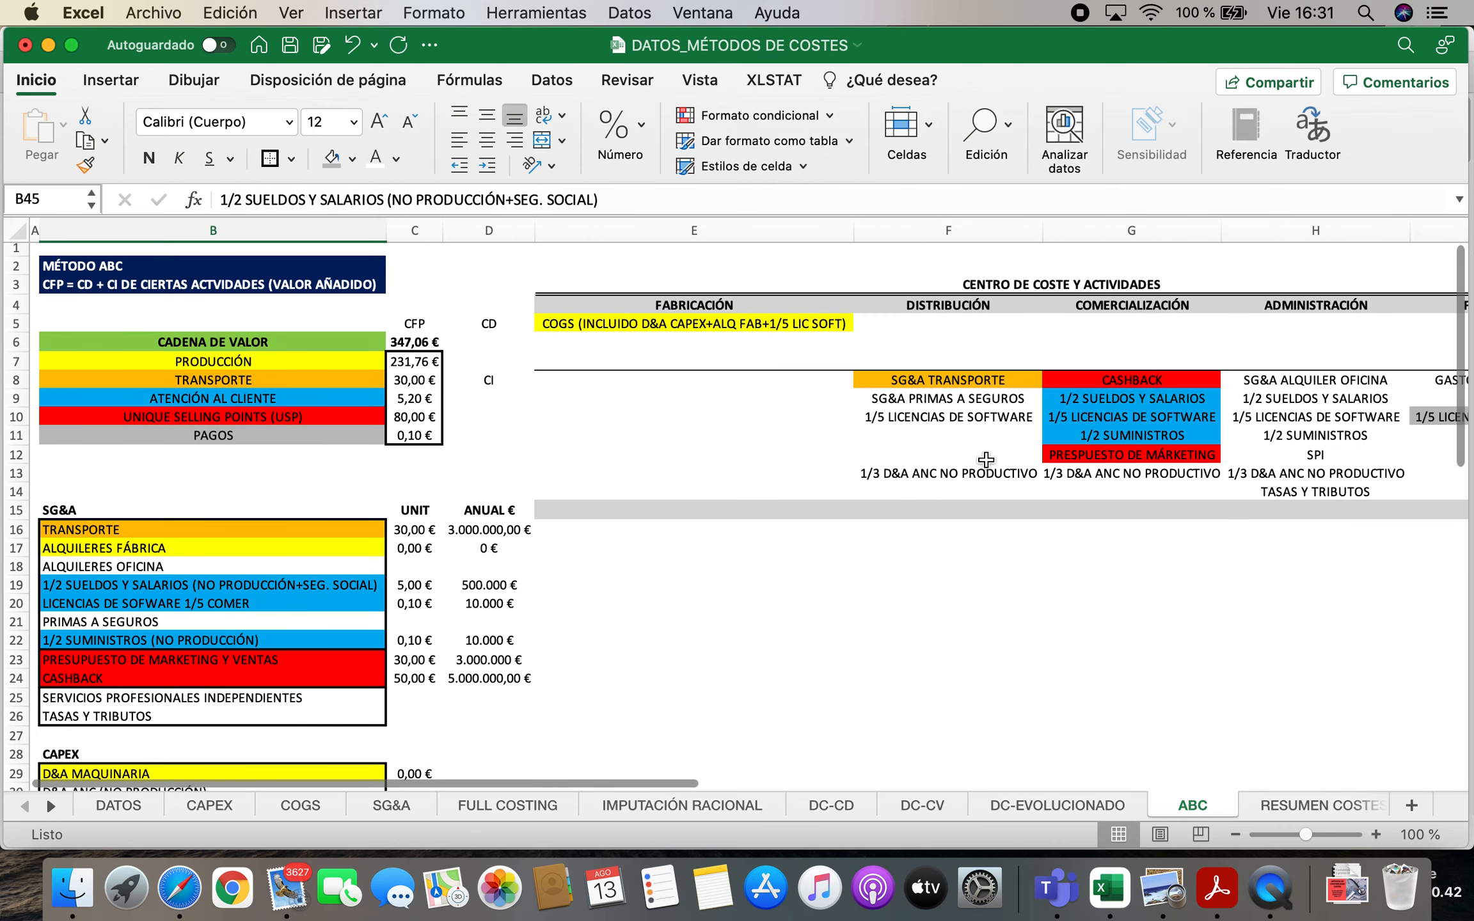
left_click(922, 417)
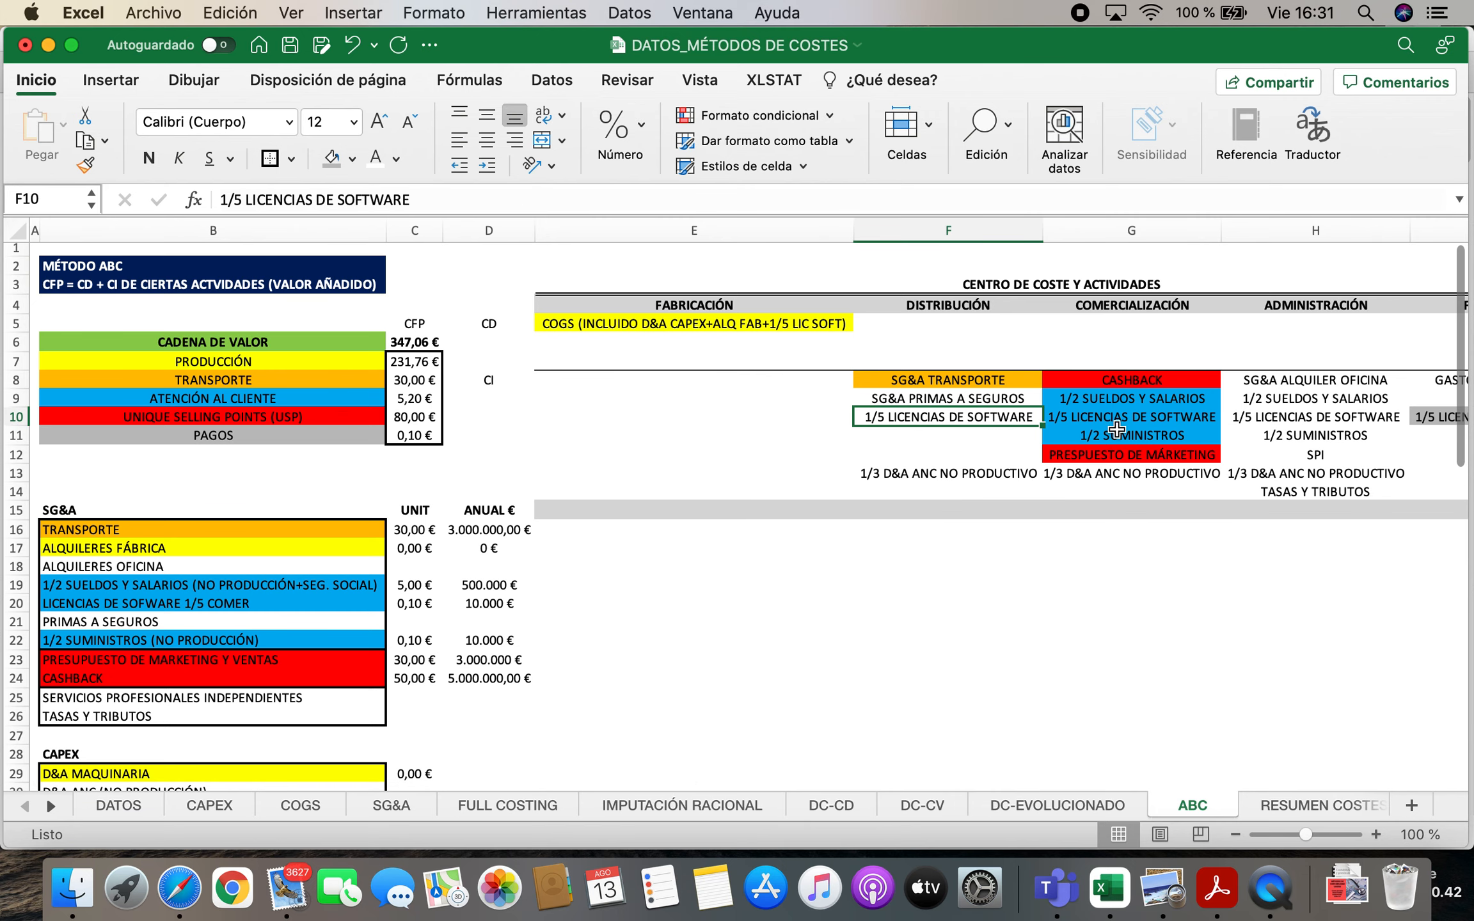
left_click(1299, 419)
key("Right")
key("Right")
key("Right")
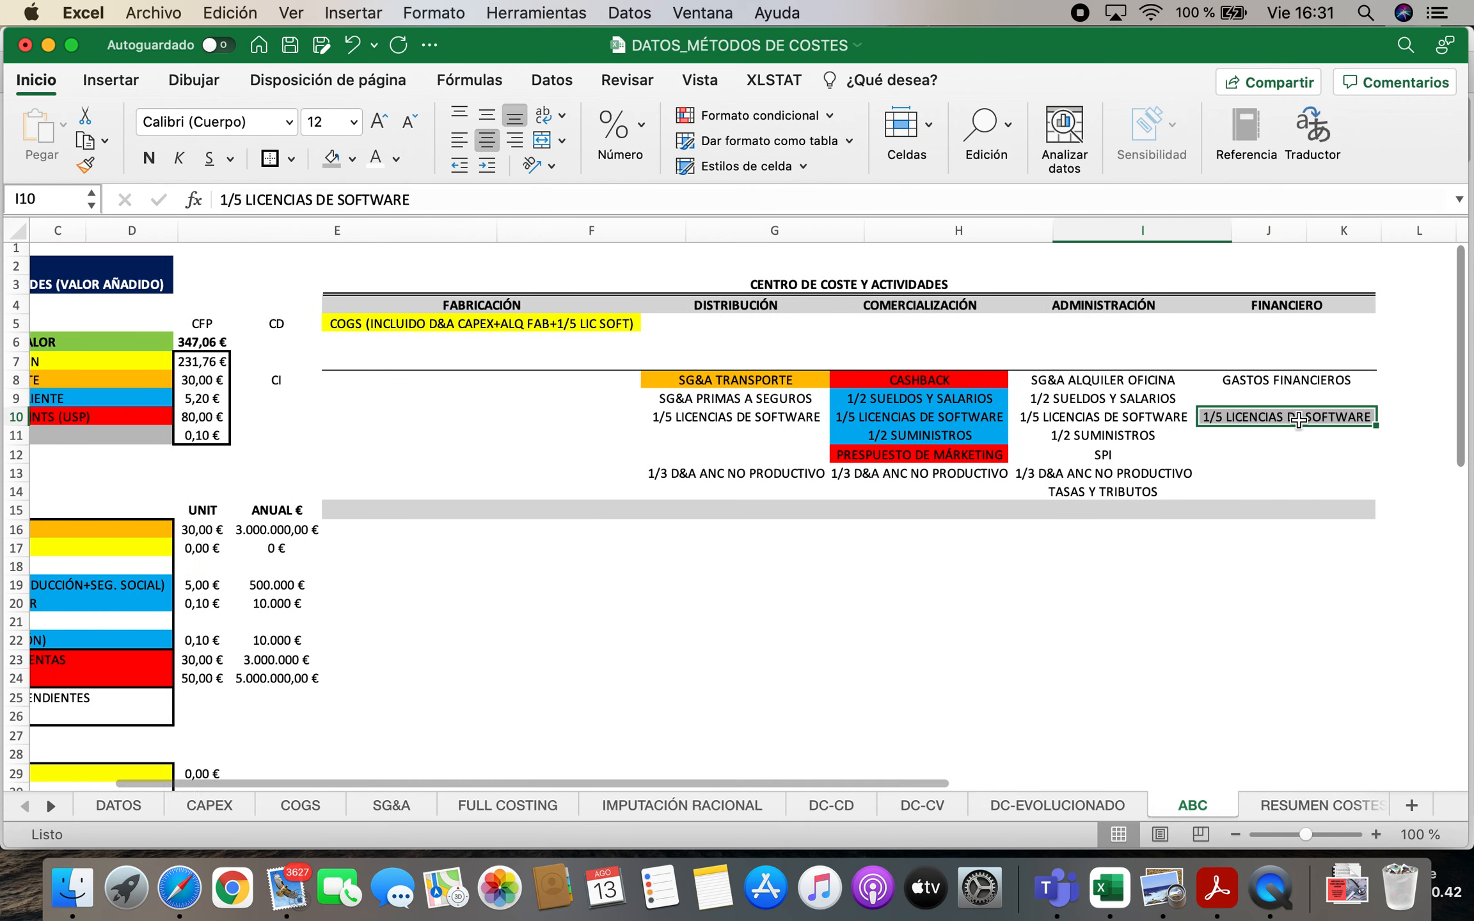
key("Left")
key("Left")
key("Left")
key("Left")
key("Left")
key("Left")
key("Right")
key("Right")
key("Right")
key("Left")
key("Left")
key("Left")
key("Left")
key("Left")
key("Left")
key("Left")
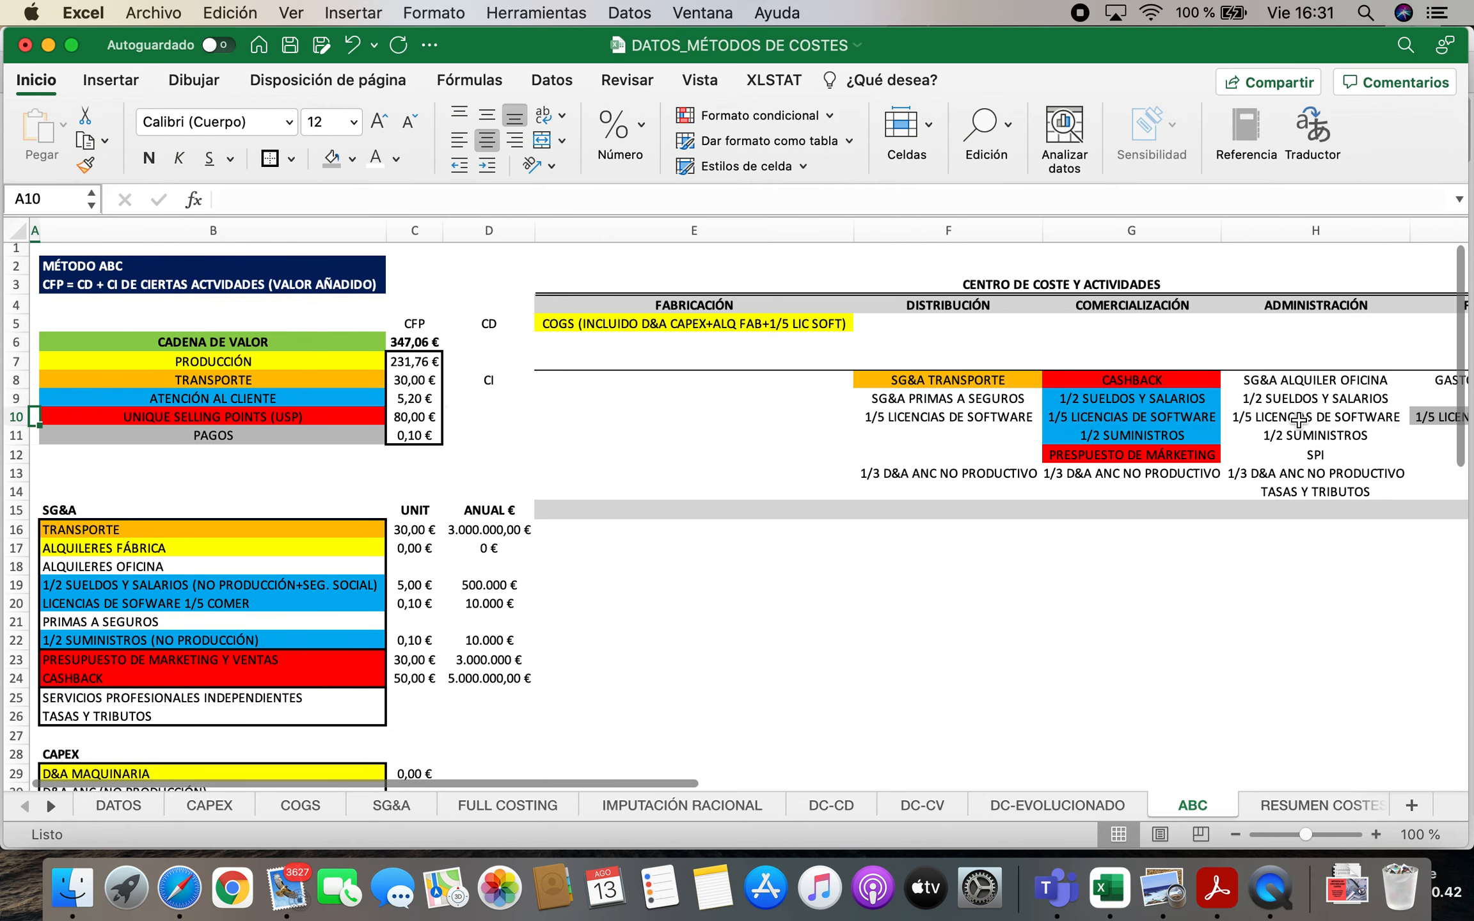
Check the software licence shares in the SG&A, COGS and loan blocks against the non-charged indirect cost list
scroll(1168, 517, "down", 5)
scroll(479, 520, "down", 3)
scroll(480, 520, "up", 3)
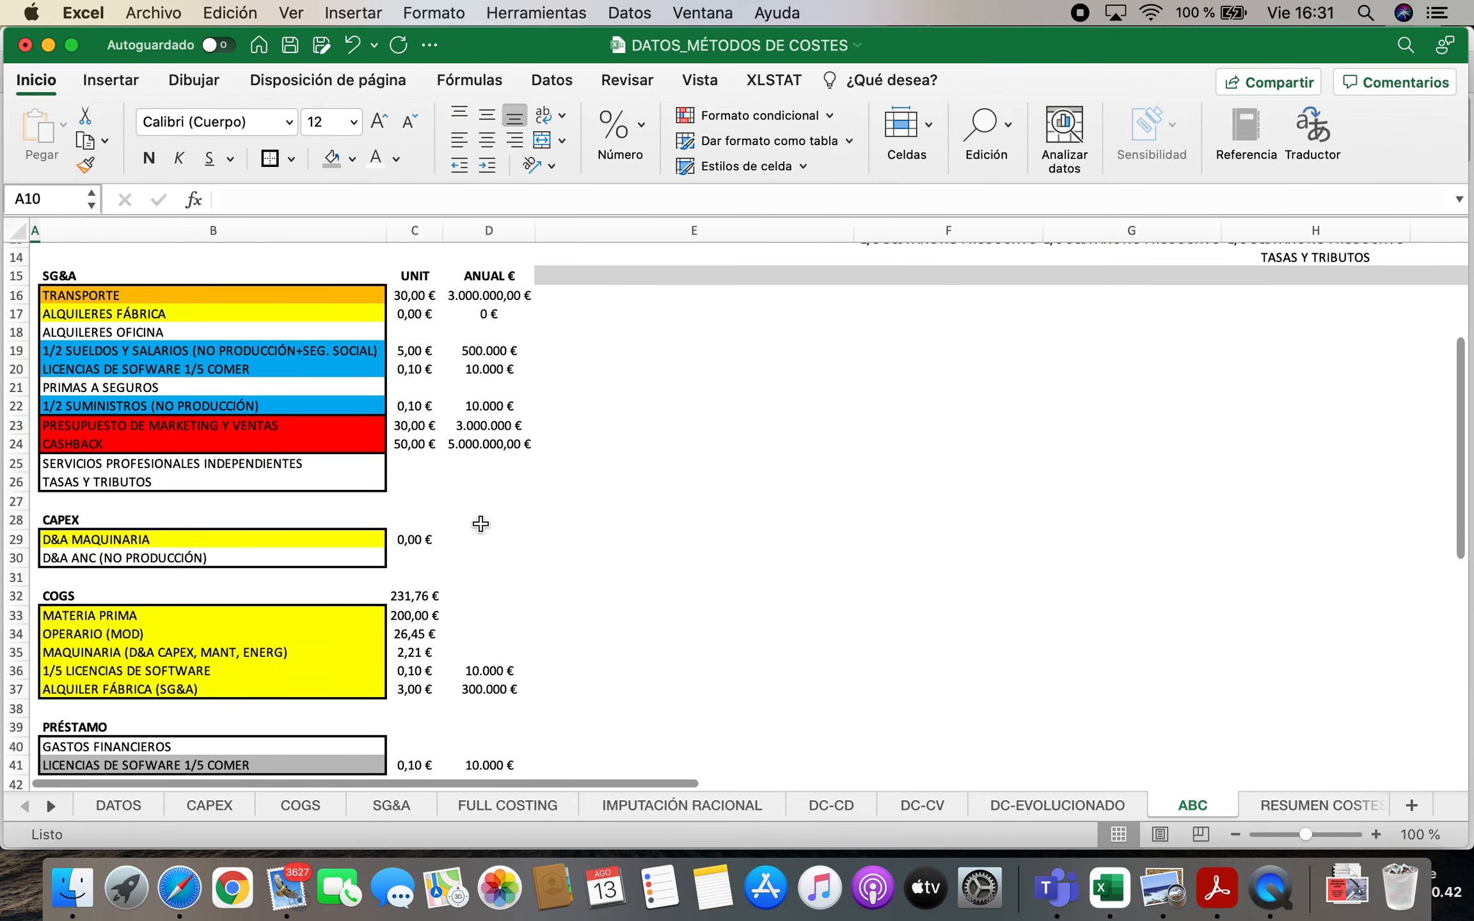
left_click(171, 369)
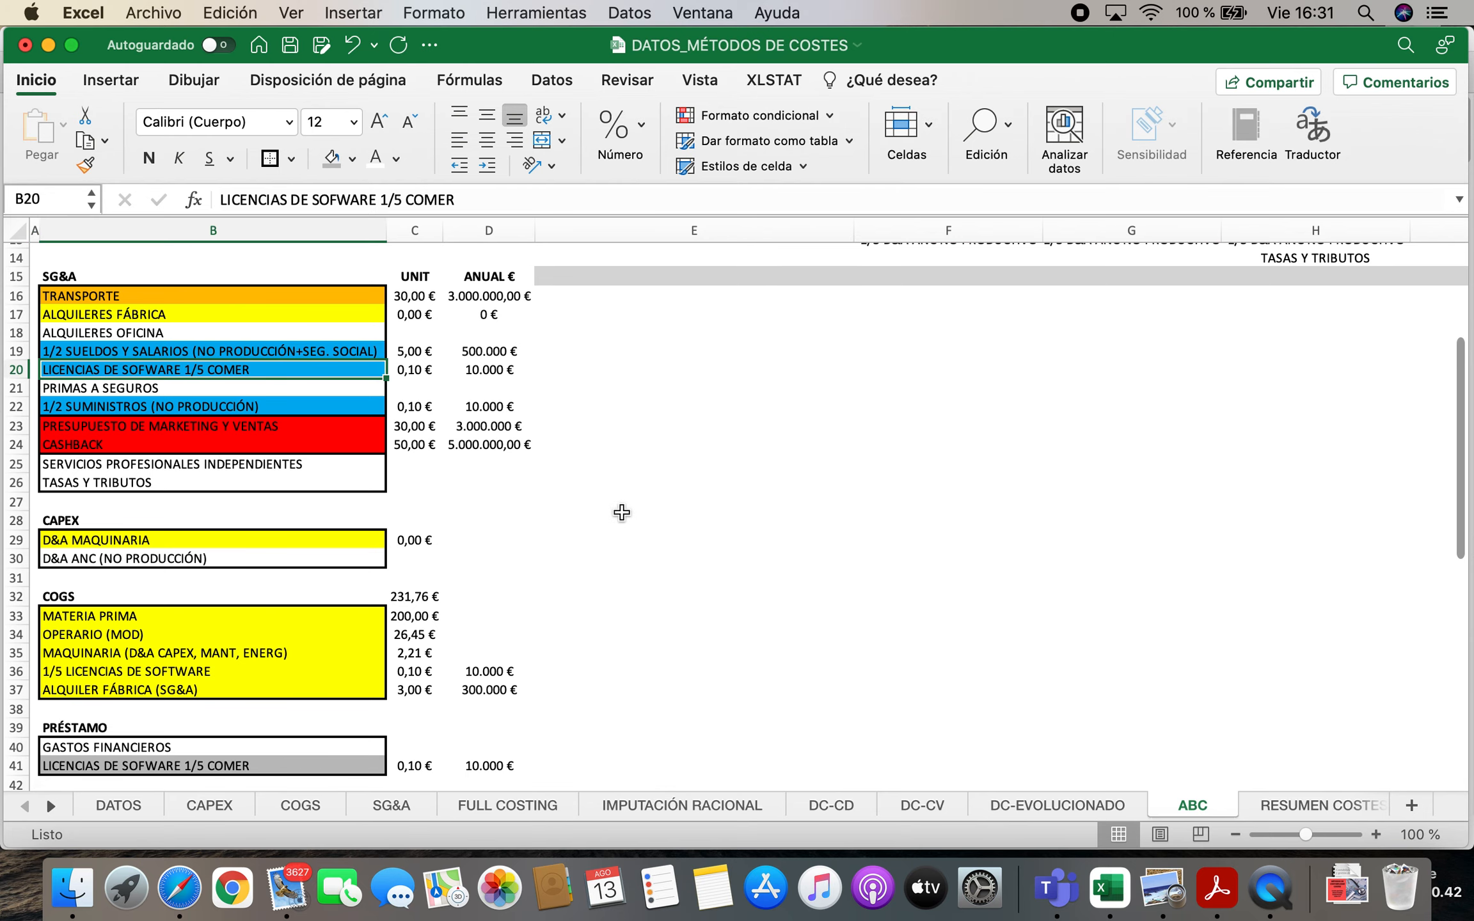
scroll(384, 544, "down", 1)
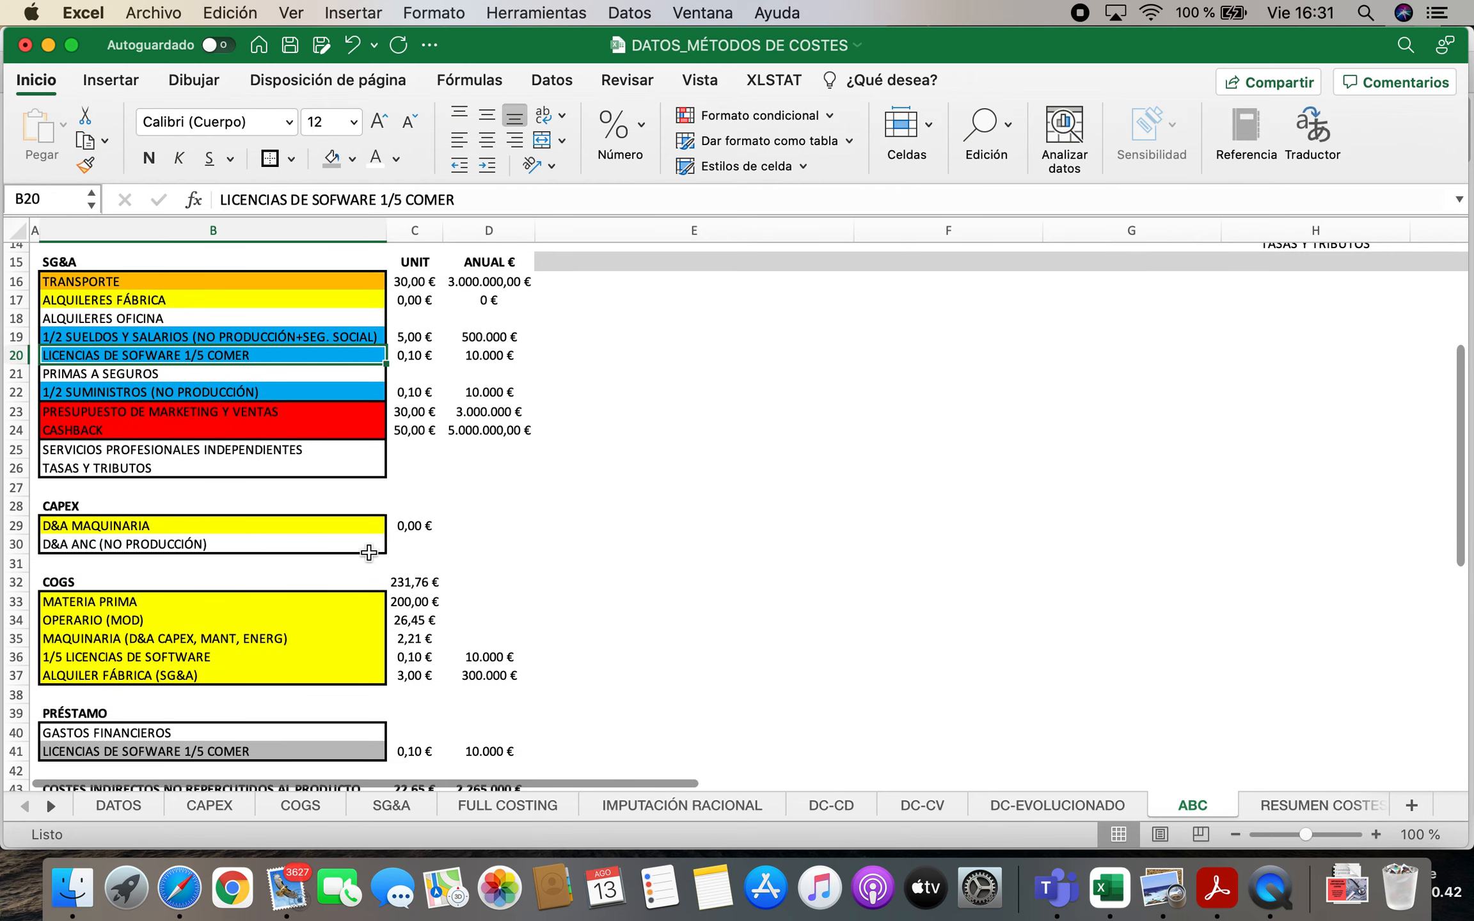
left_click(182, 658)
left_click(174, 751)
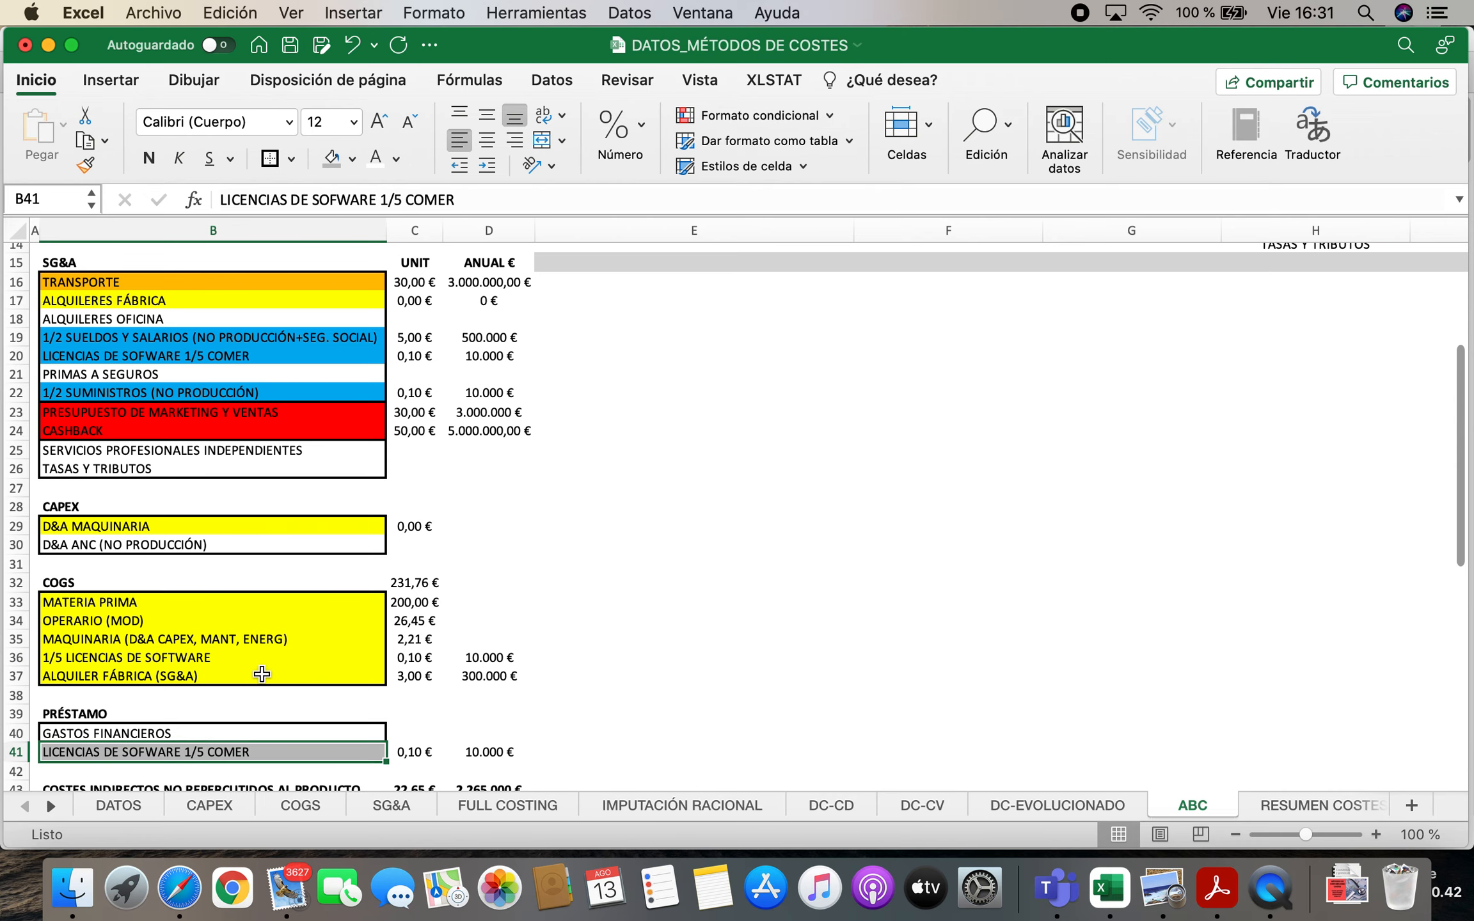
scroll(295, 602, "down", 5)
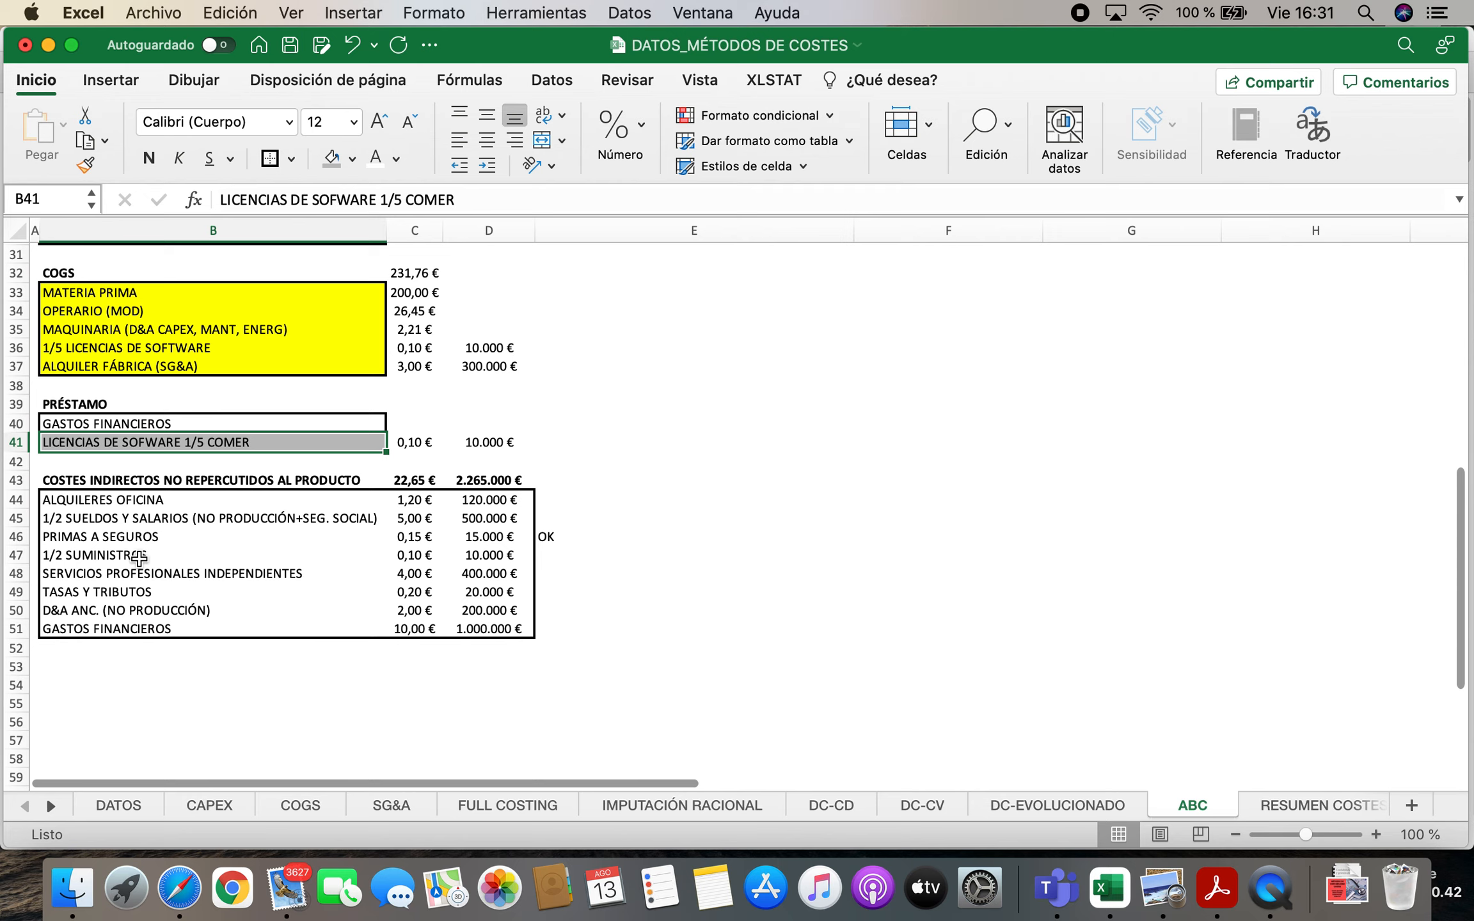
scroll(333, 570, "up", 10)
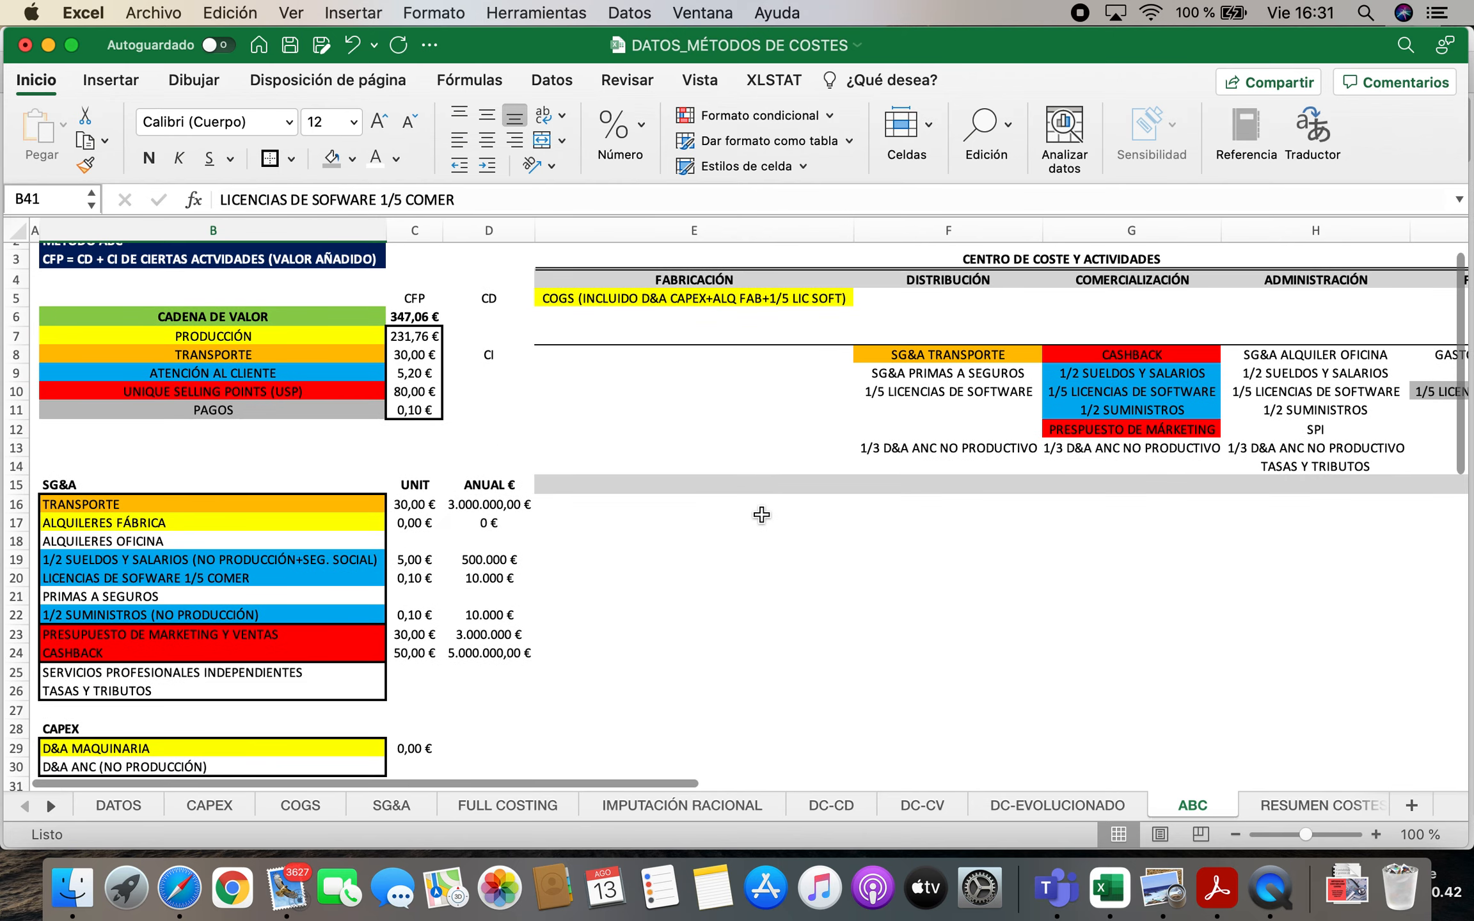
left_click(180, 579)
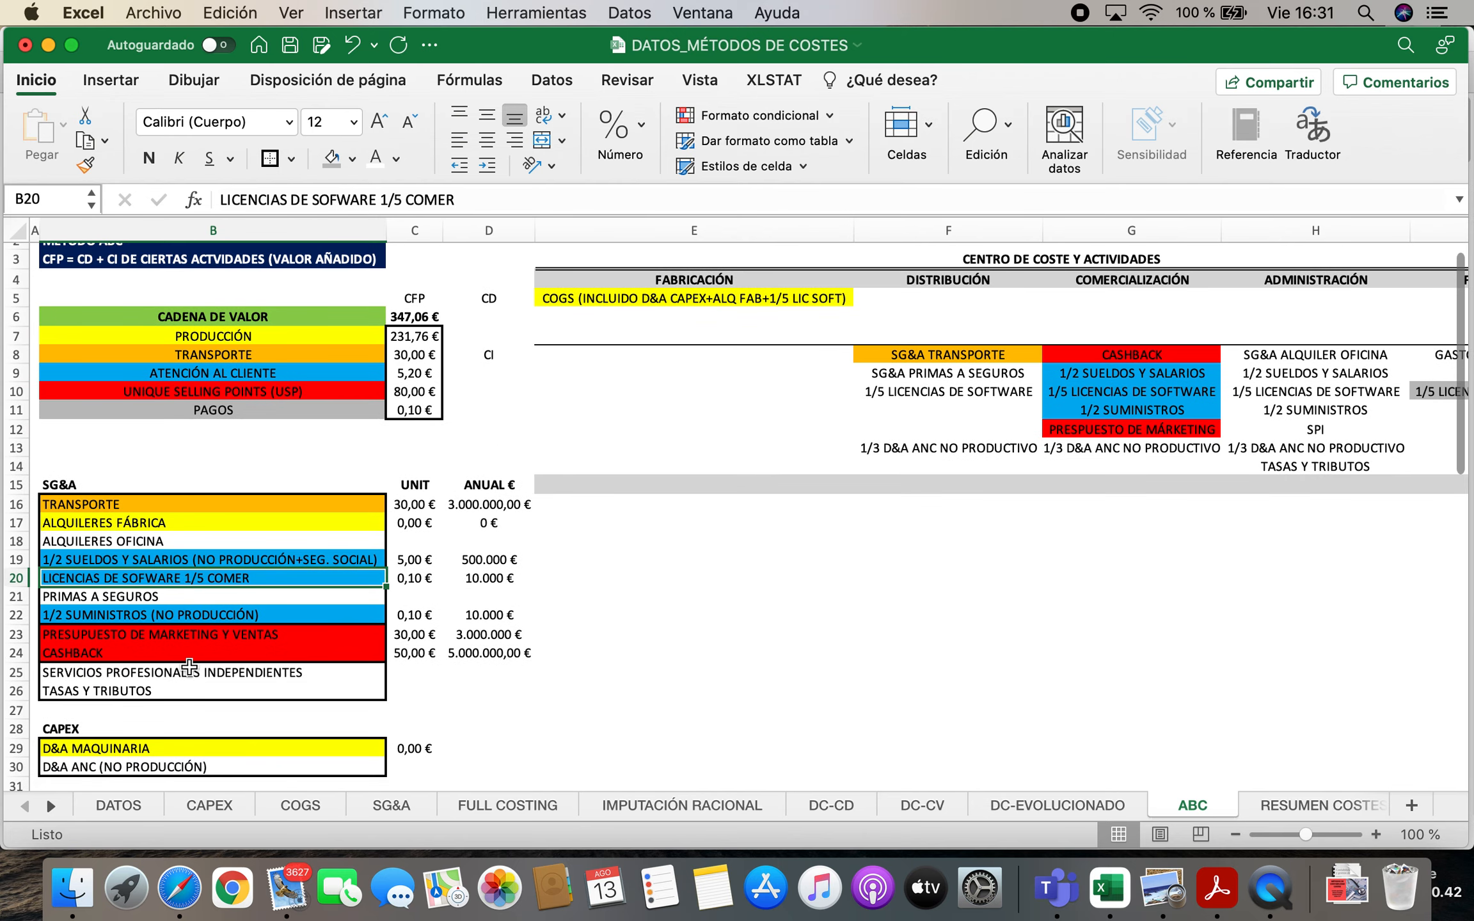
scroll(169, 662, "down", 3)
scroll(168, 662, "down", 8)
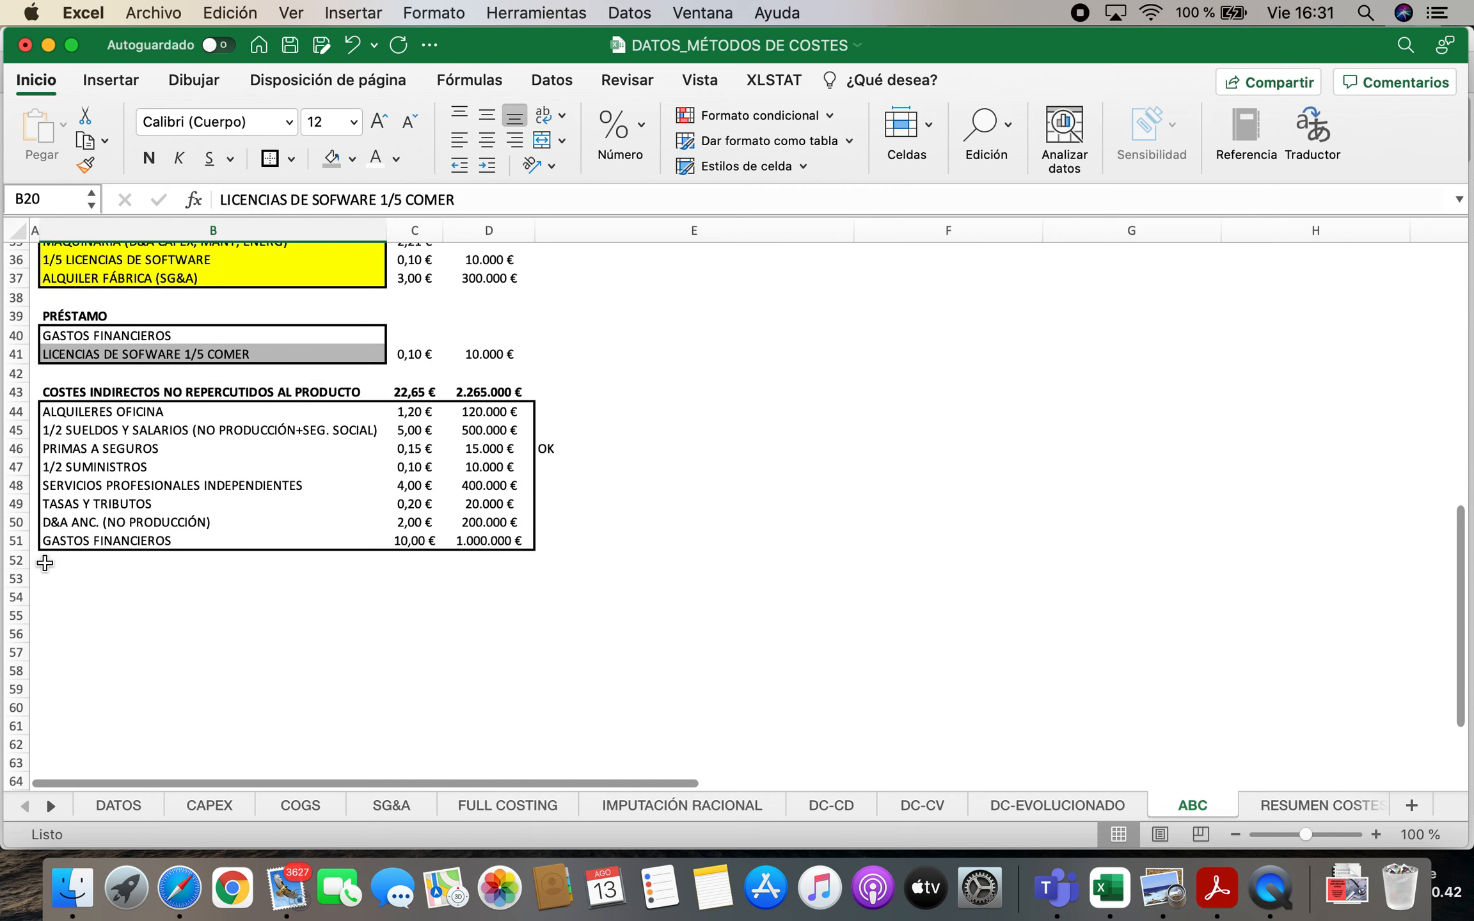
Insert a row above GASTOS FINANCIEROS in the non-charged list and label B51 "1/5 LIC SOF ADMON + 1/5 LIC SOFT DISTRIB"
left_click(19, 542)
right_click(21, 543)
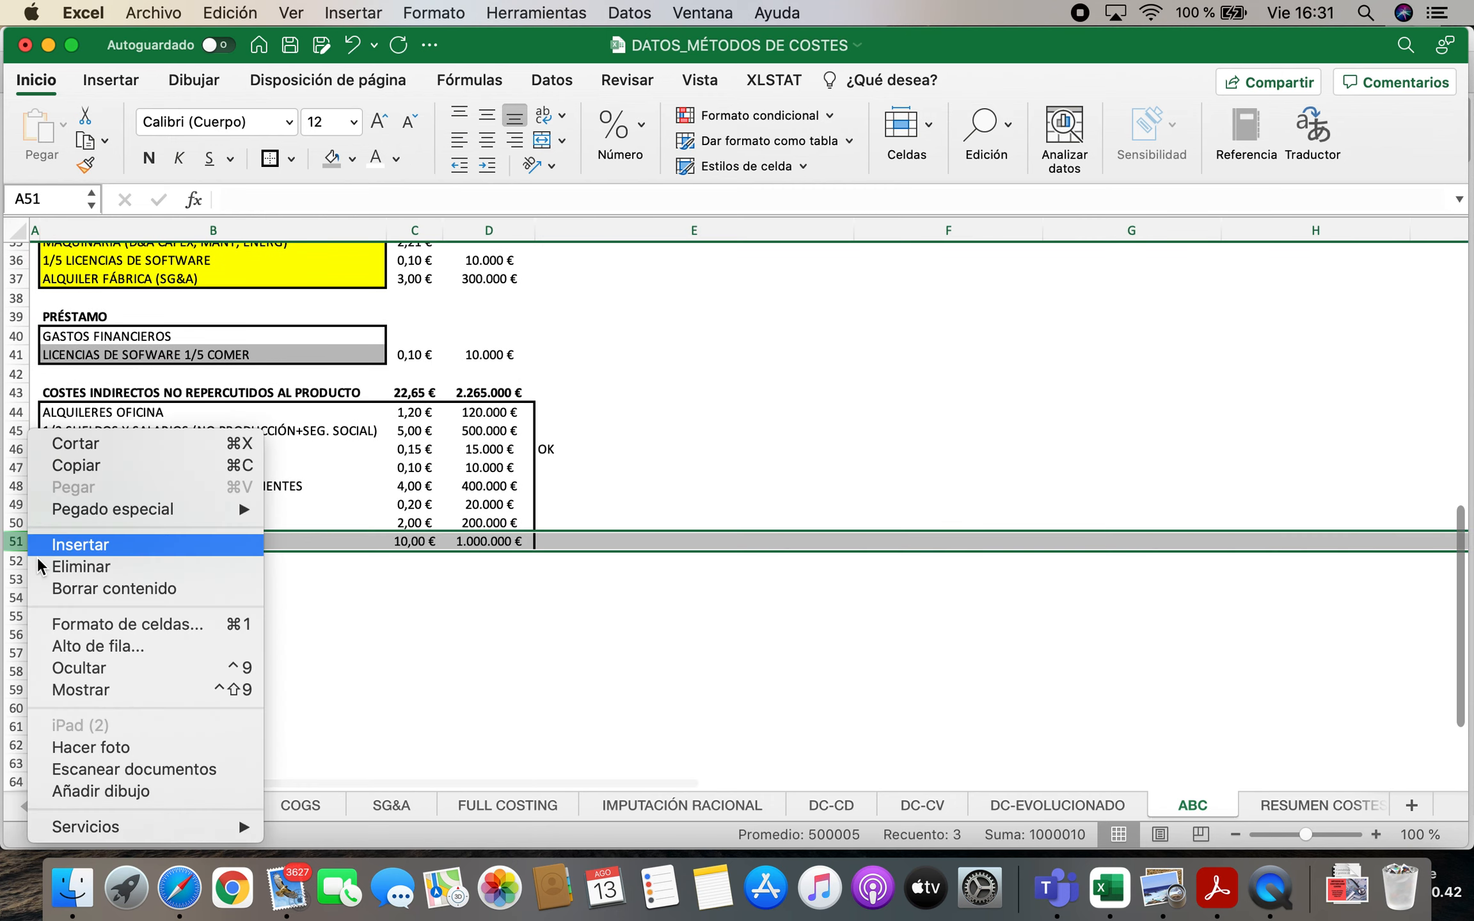
left_click(75, 545)
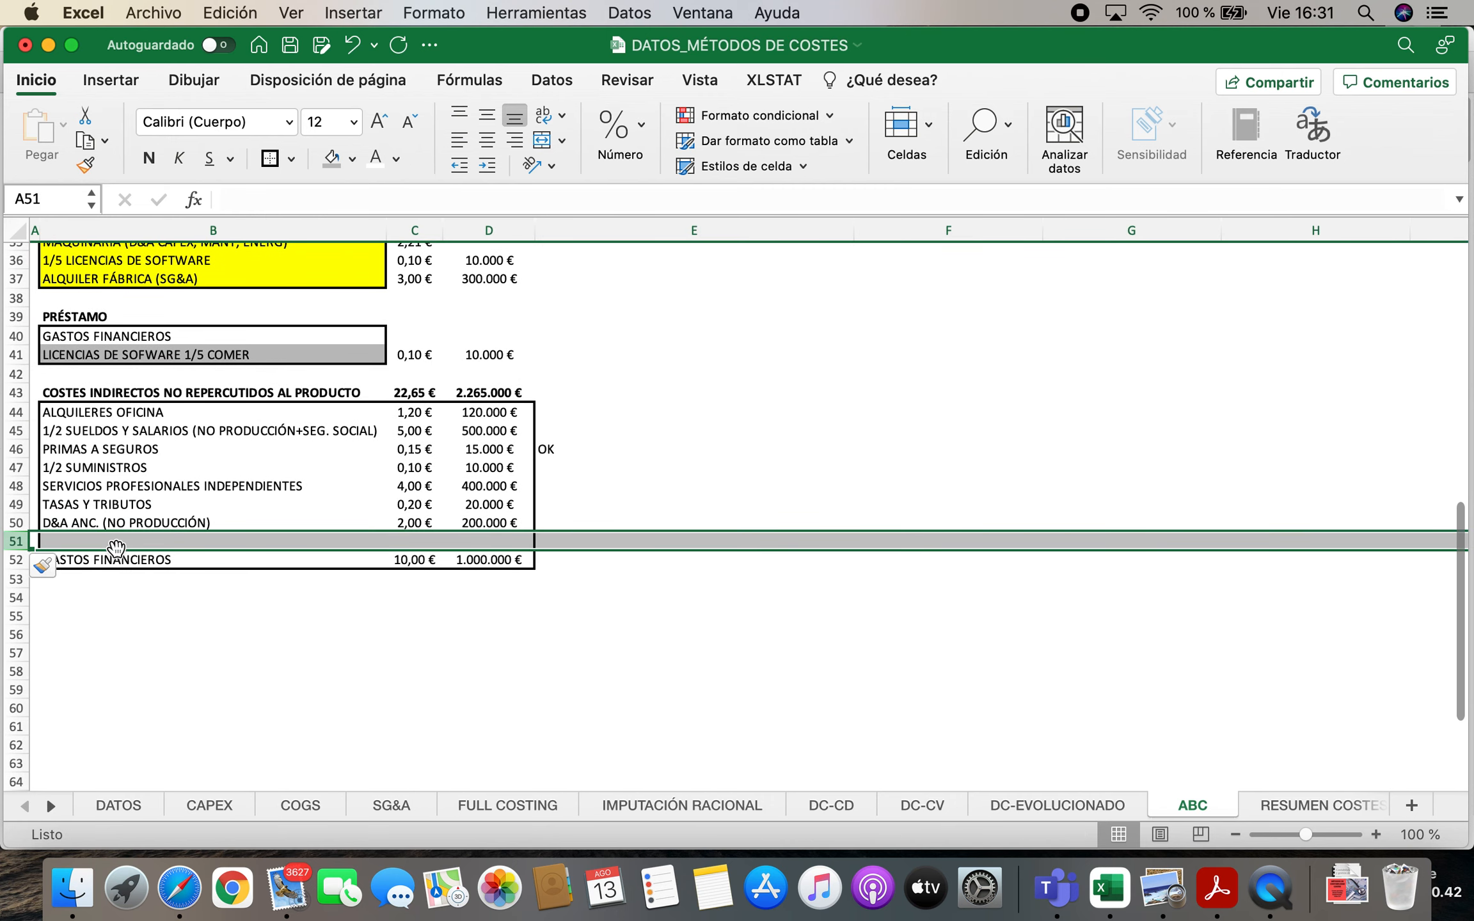
left_click(157, 544)
type("1/5 LIC SOF ADMON + 1/5 LIC SOFT")
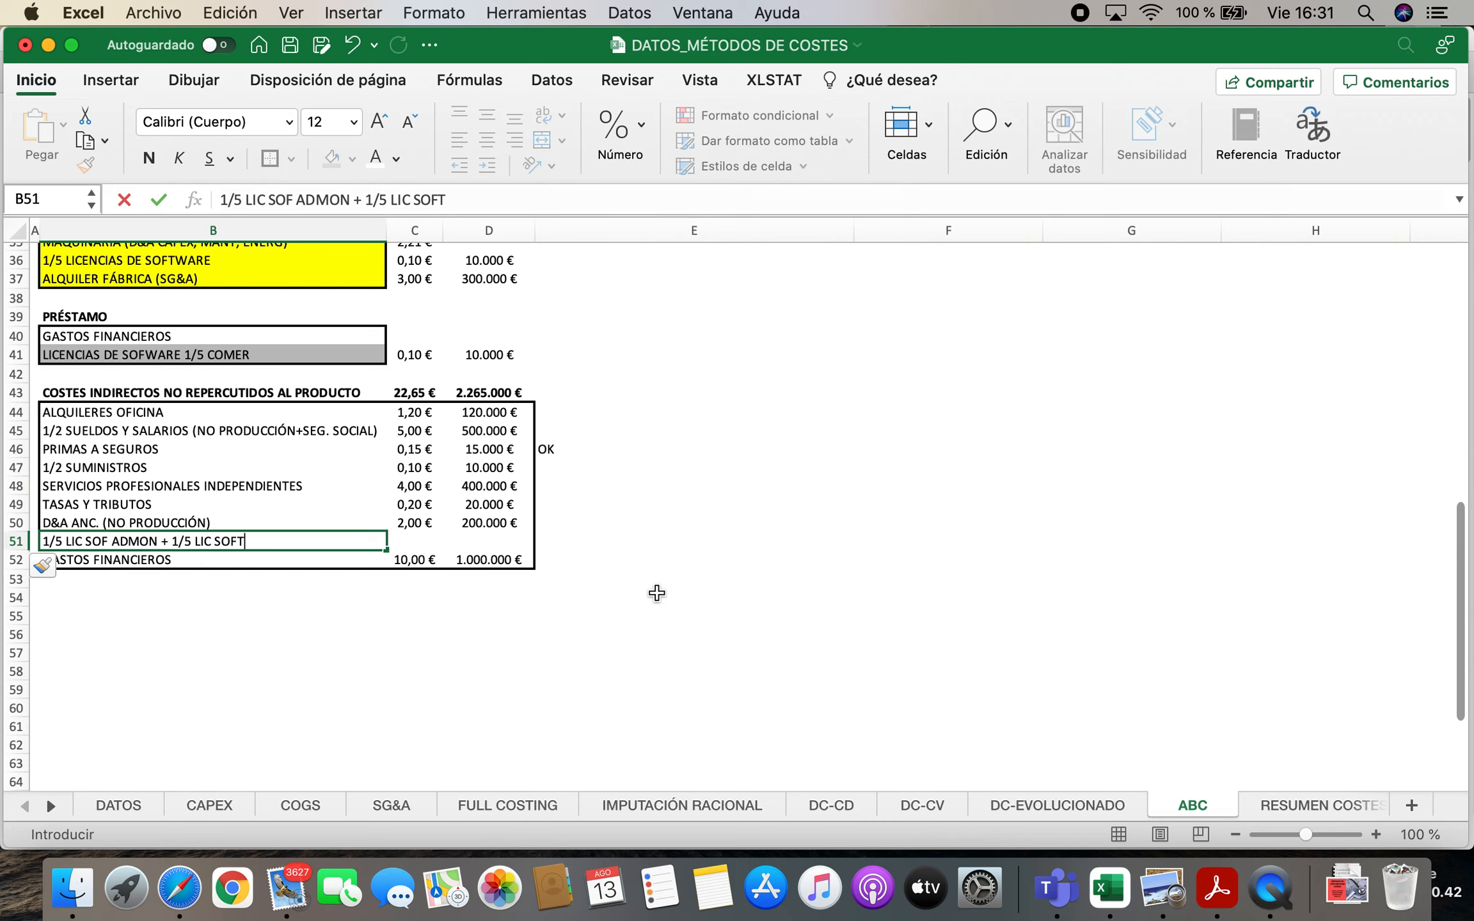
scroll(657, 593, "up", 12)
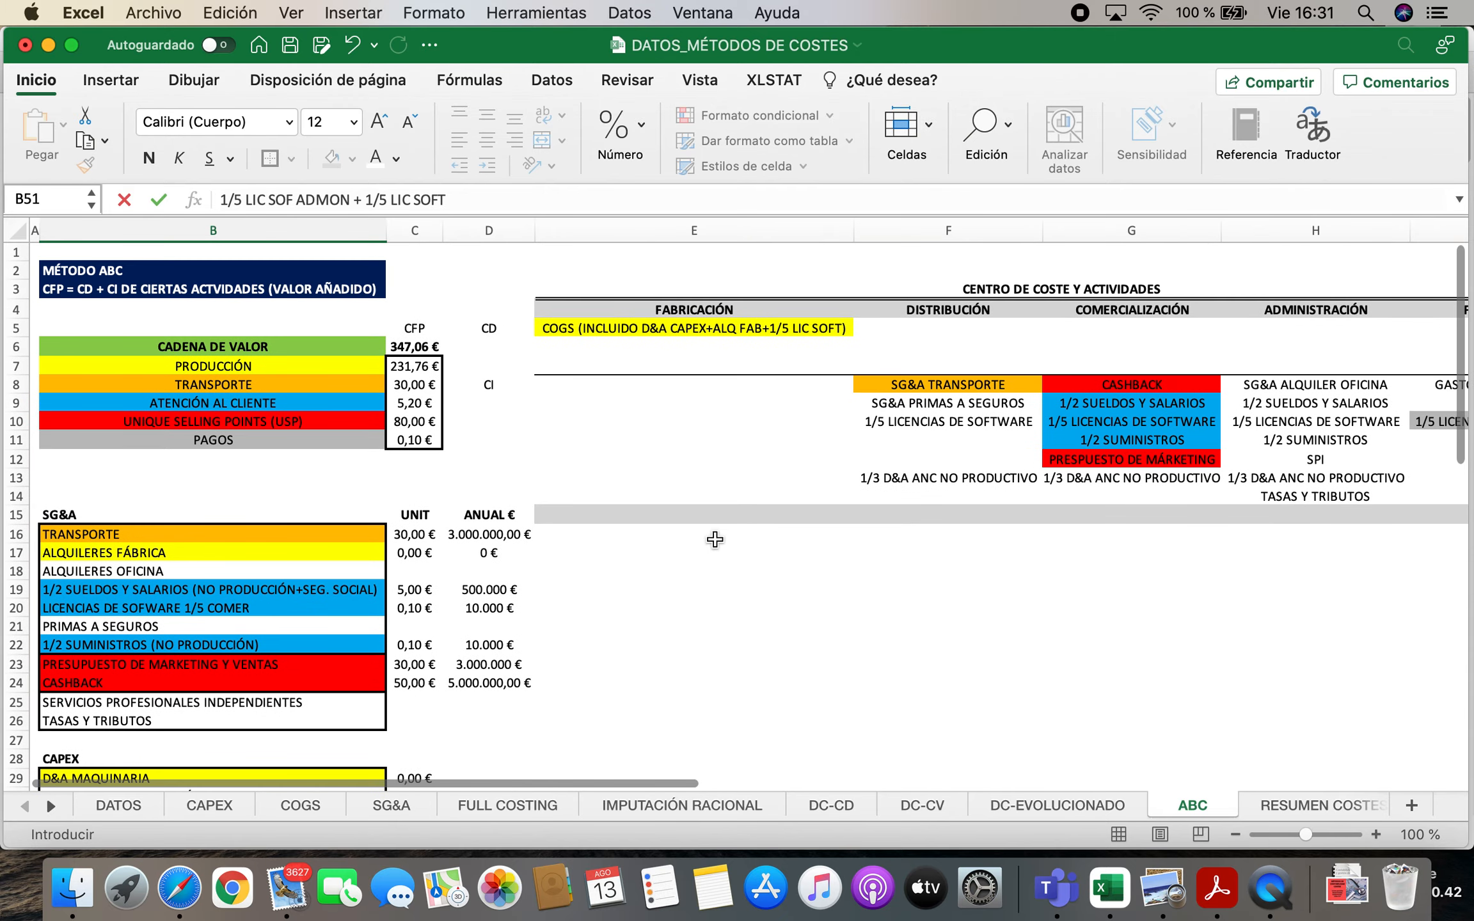
scroll(403, 580, "down", 10)
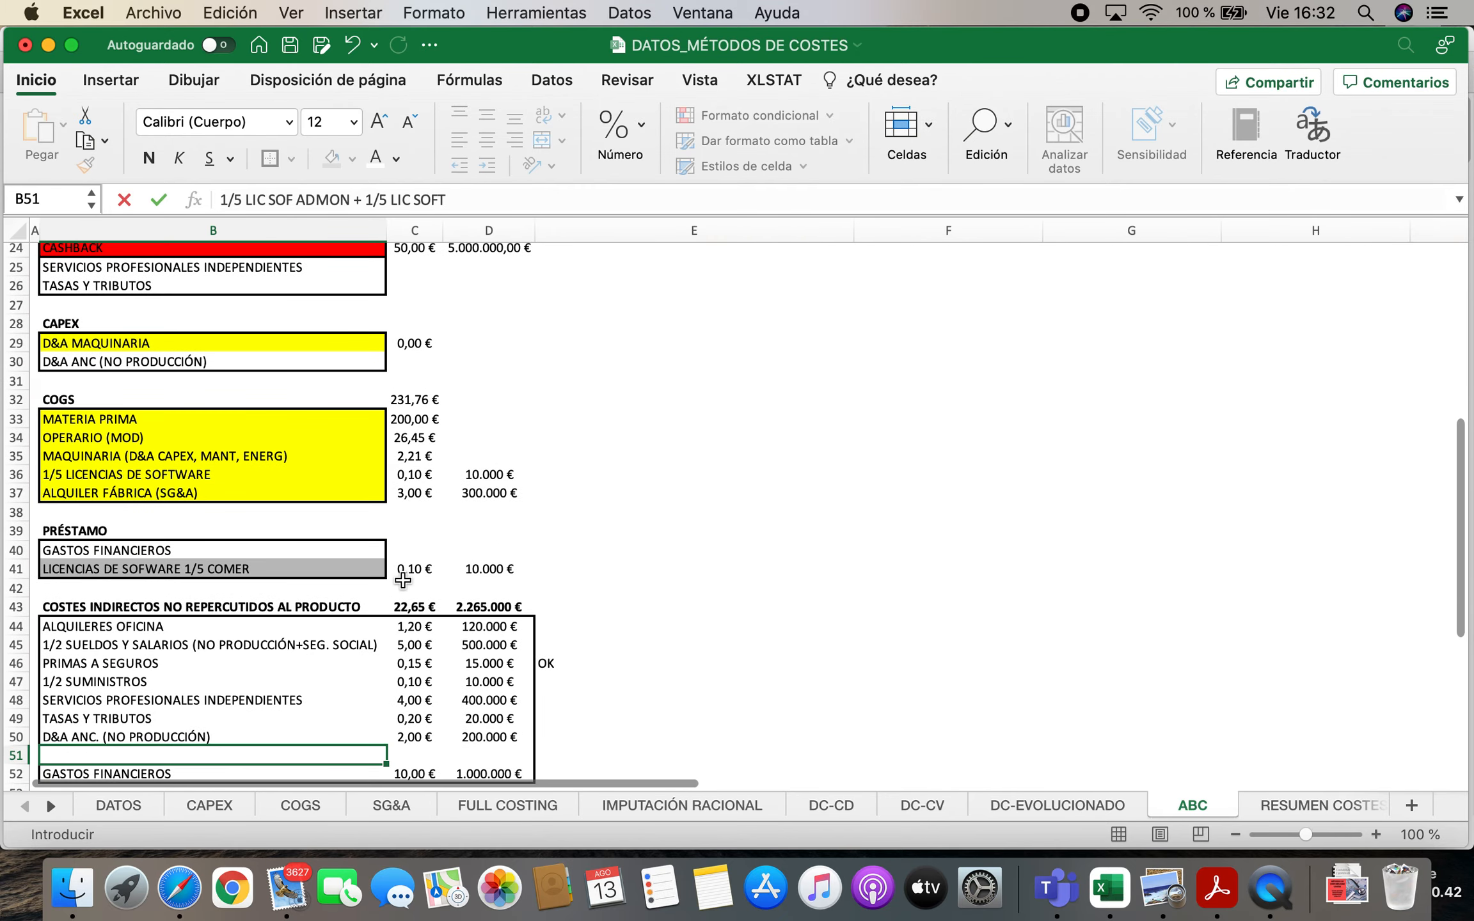
scroll(402, 580, "down", 3)
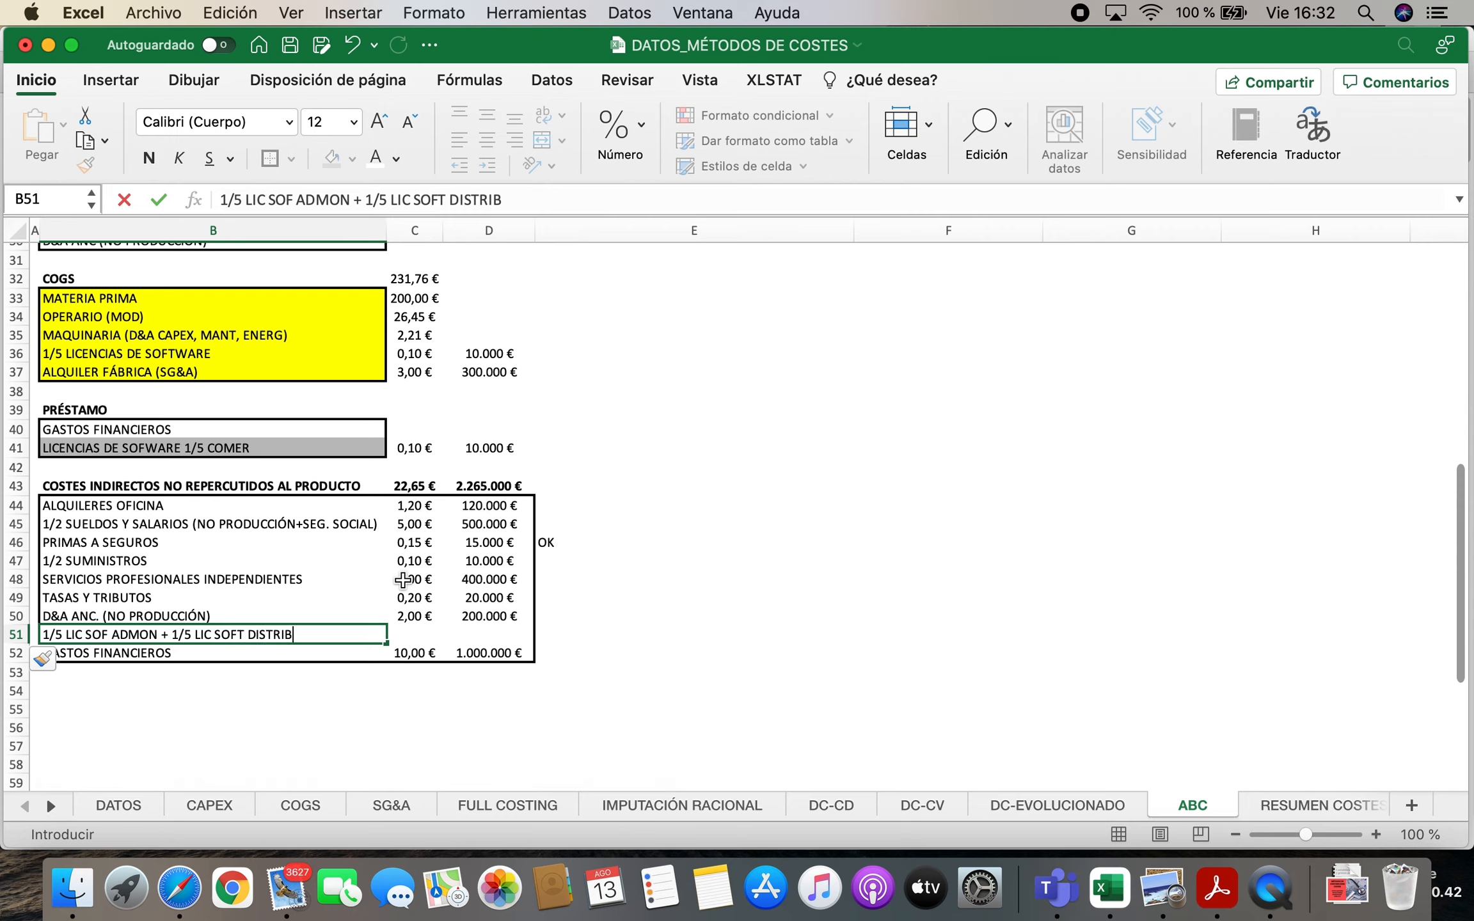
type("DISTRIB")
key("Tab")
key("Tab")
Calculate the annual cost of the two software licence shares in D51 with the formula =2*D20
type("=")
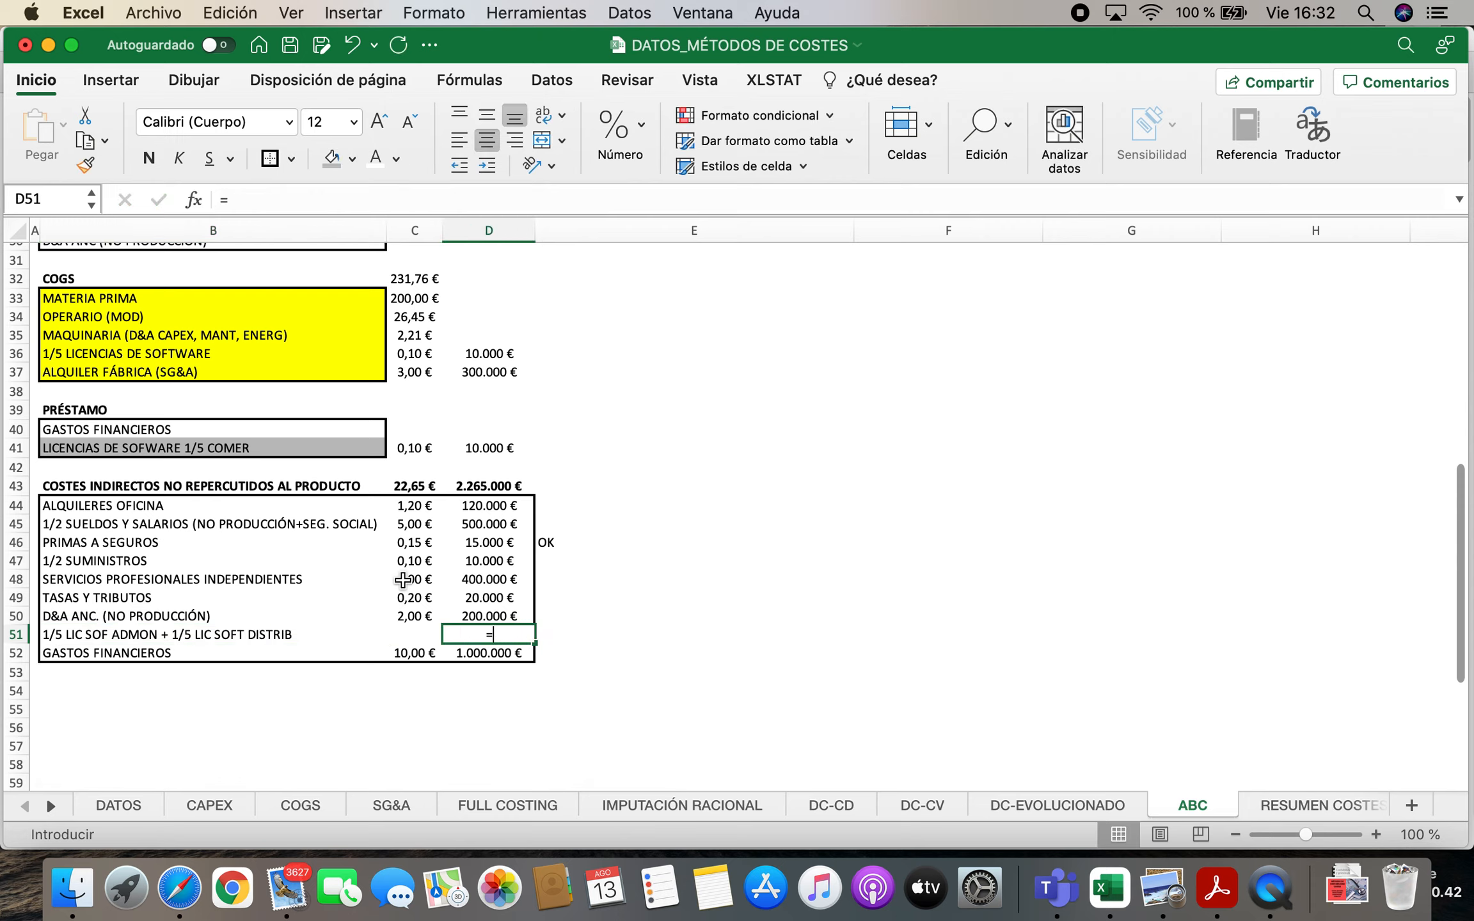
type("2*")
scroll(403, 580, "up", 8)
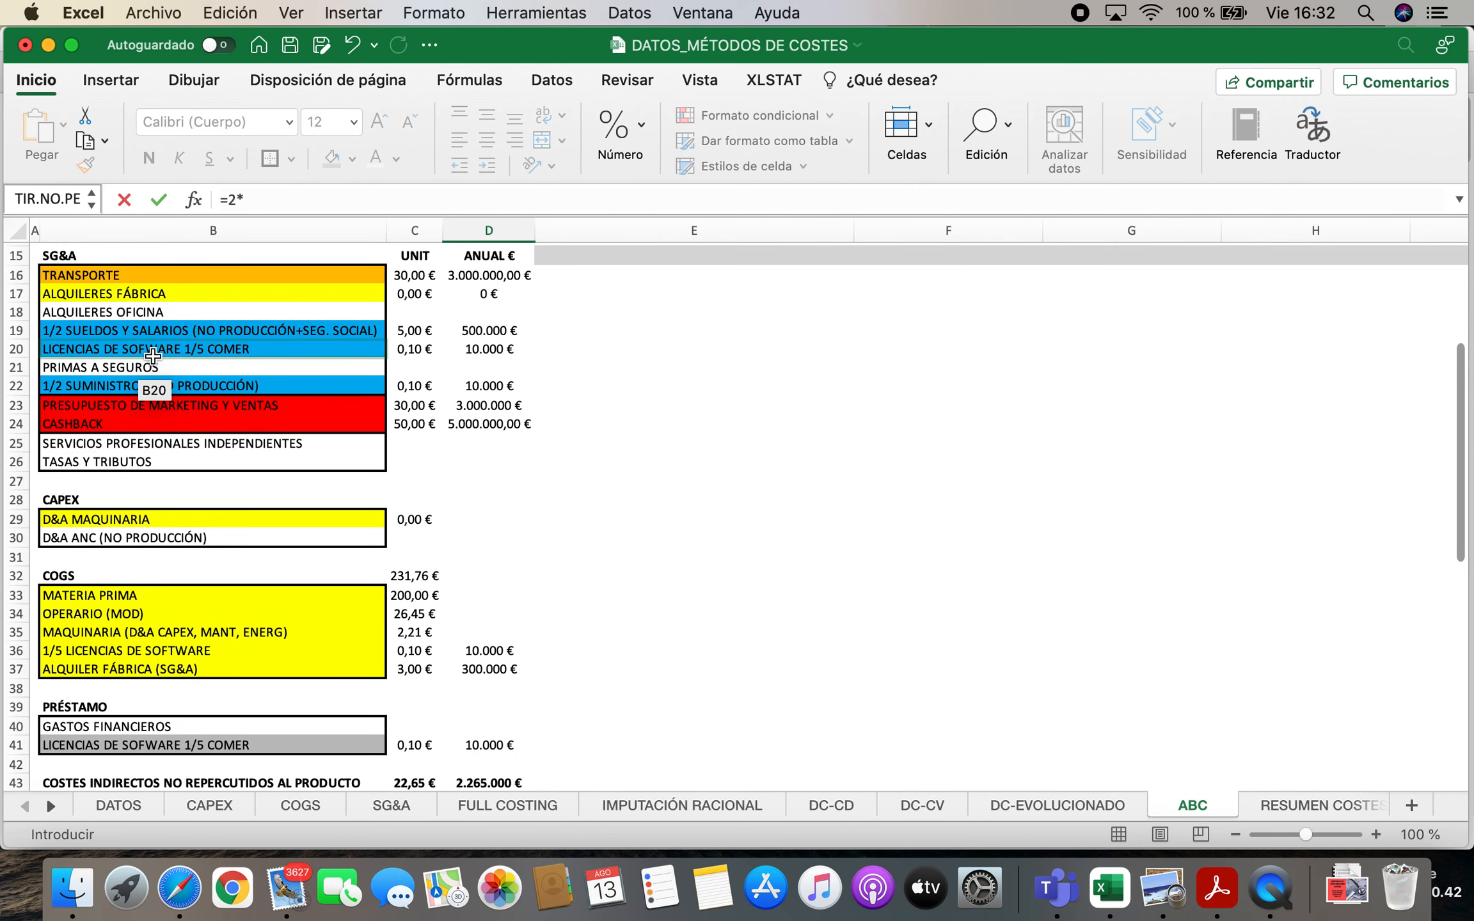
left_click(486, 348)
key("Return")
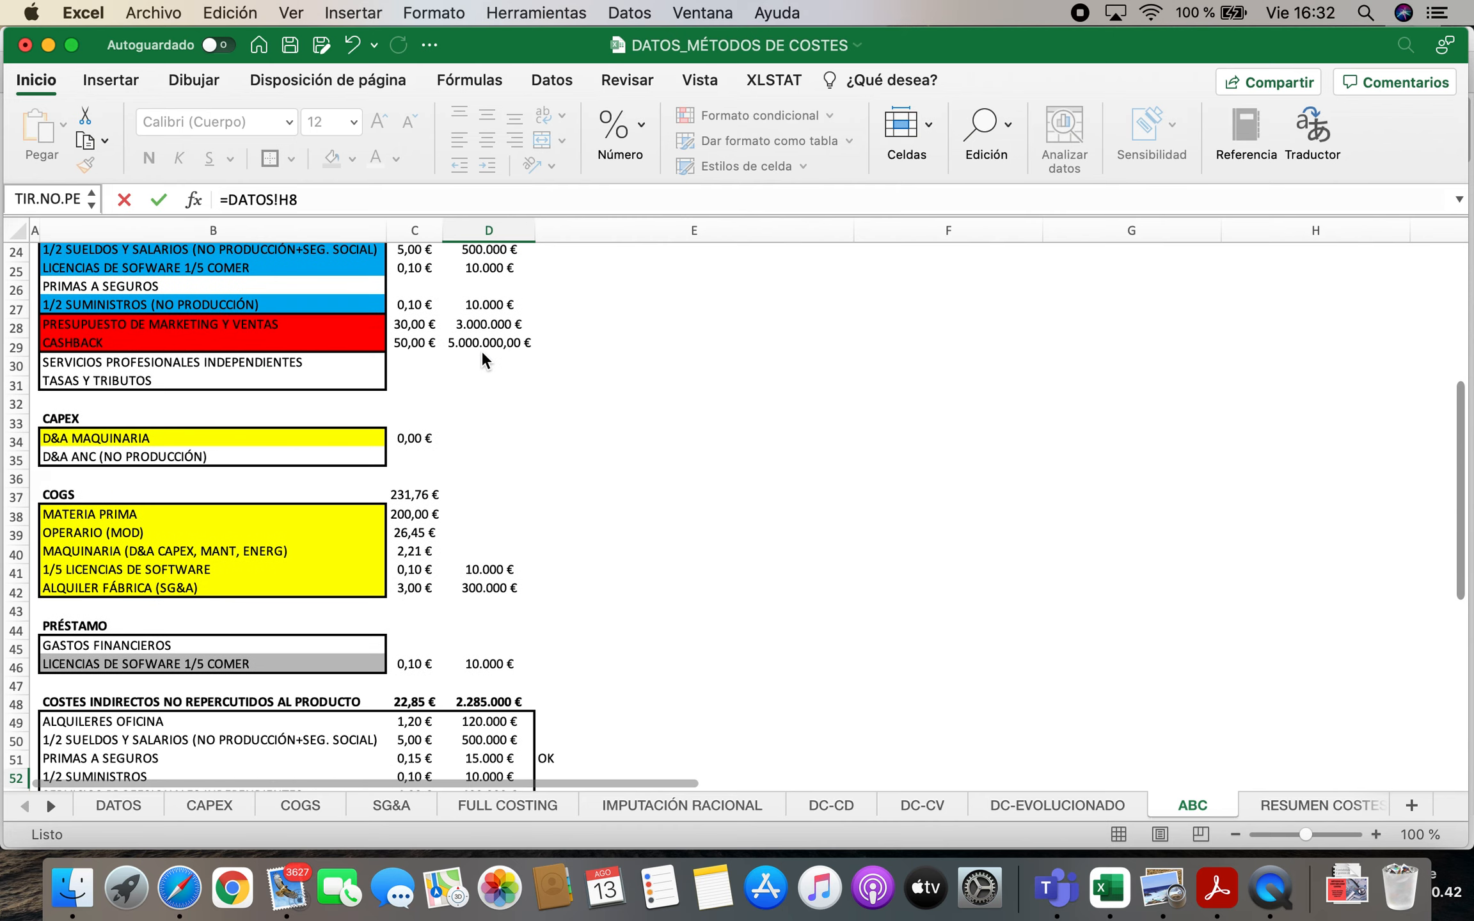
Fill the unit cost formula from C50 down to C51 for the added software licence row
scroll(522, 489, "down", 3)
left_click(419, 624)
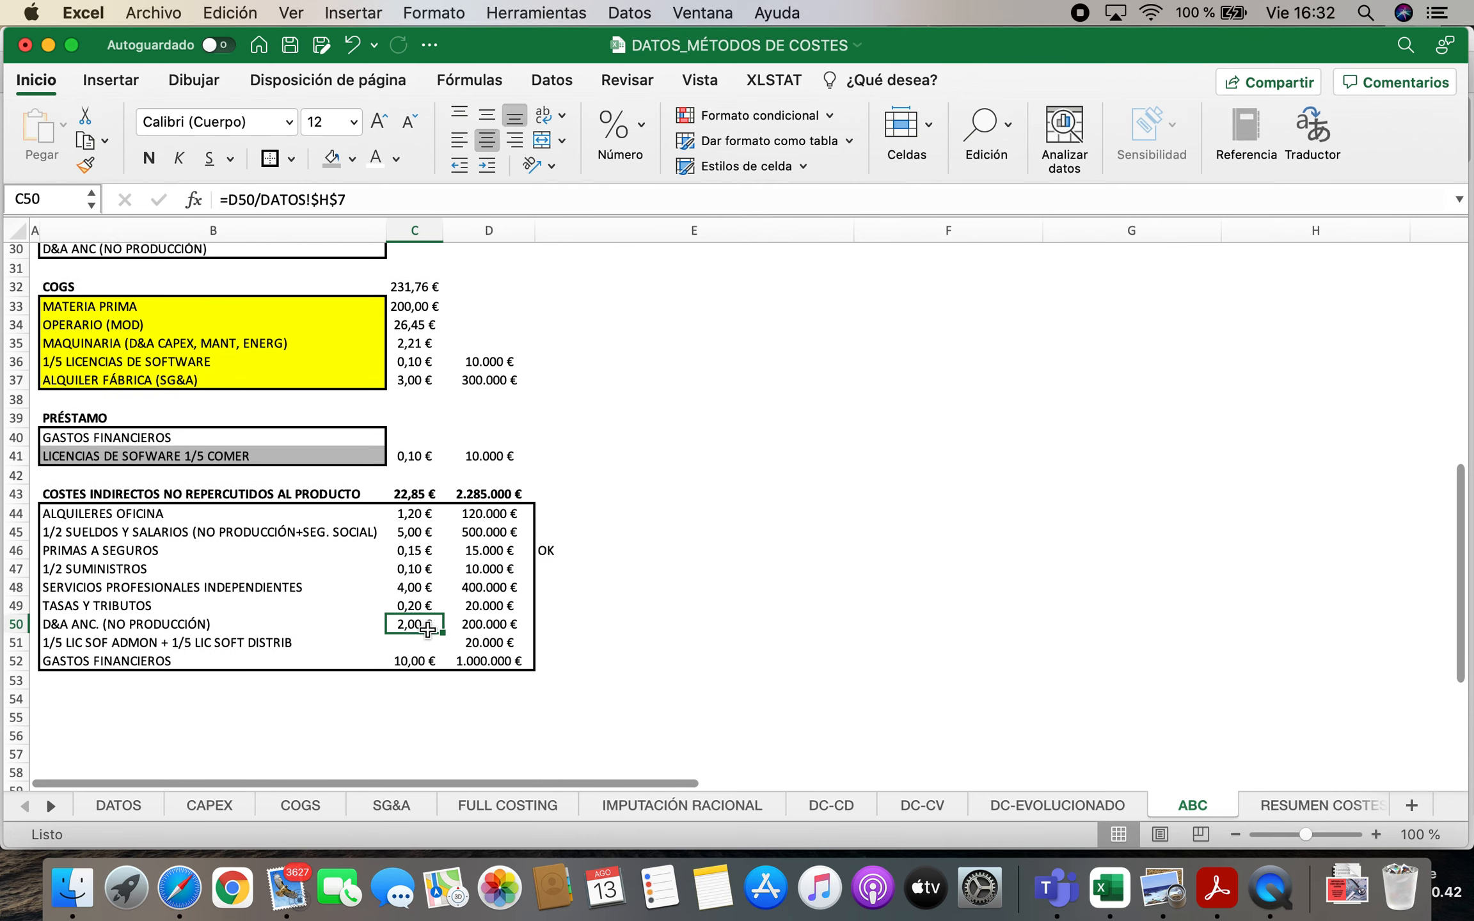
left_click_drag(442, 633, 445, 649)
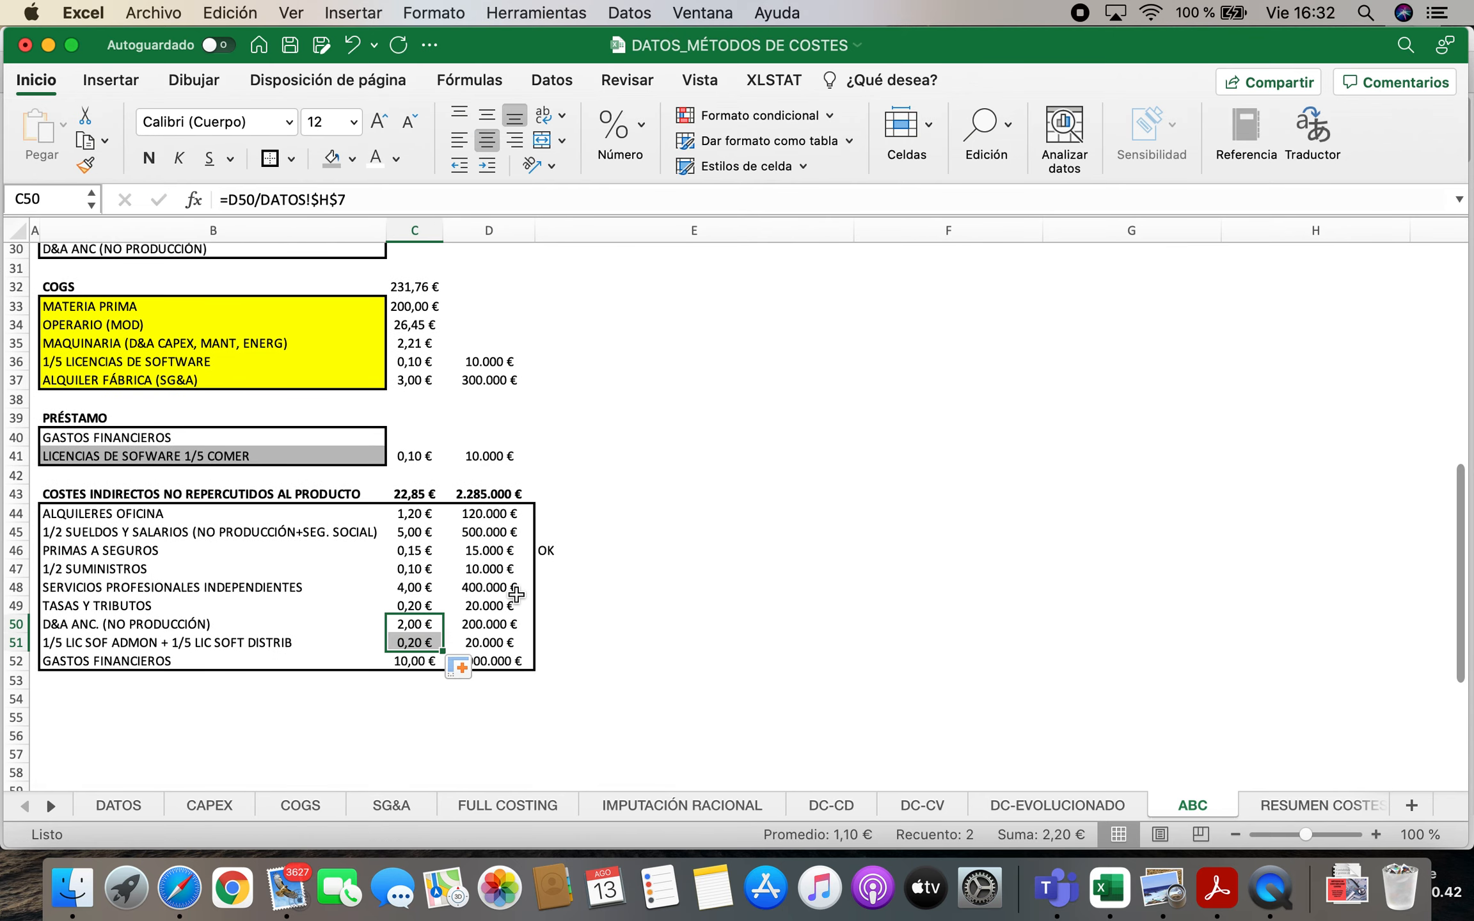
Review the indirect cost items under the distribution, commercial, administration and financial cost centres, including the non-productive D&A shares
scroll(717, 564, "up", 10)
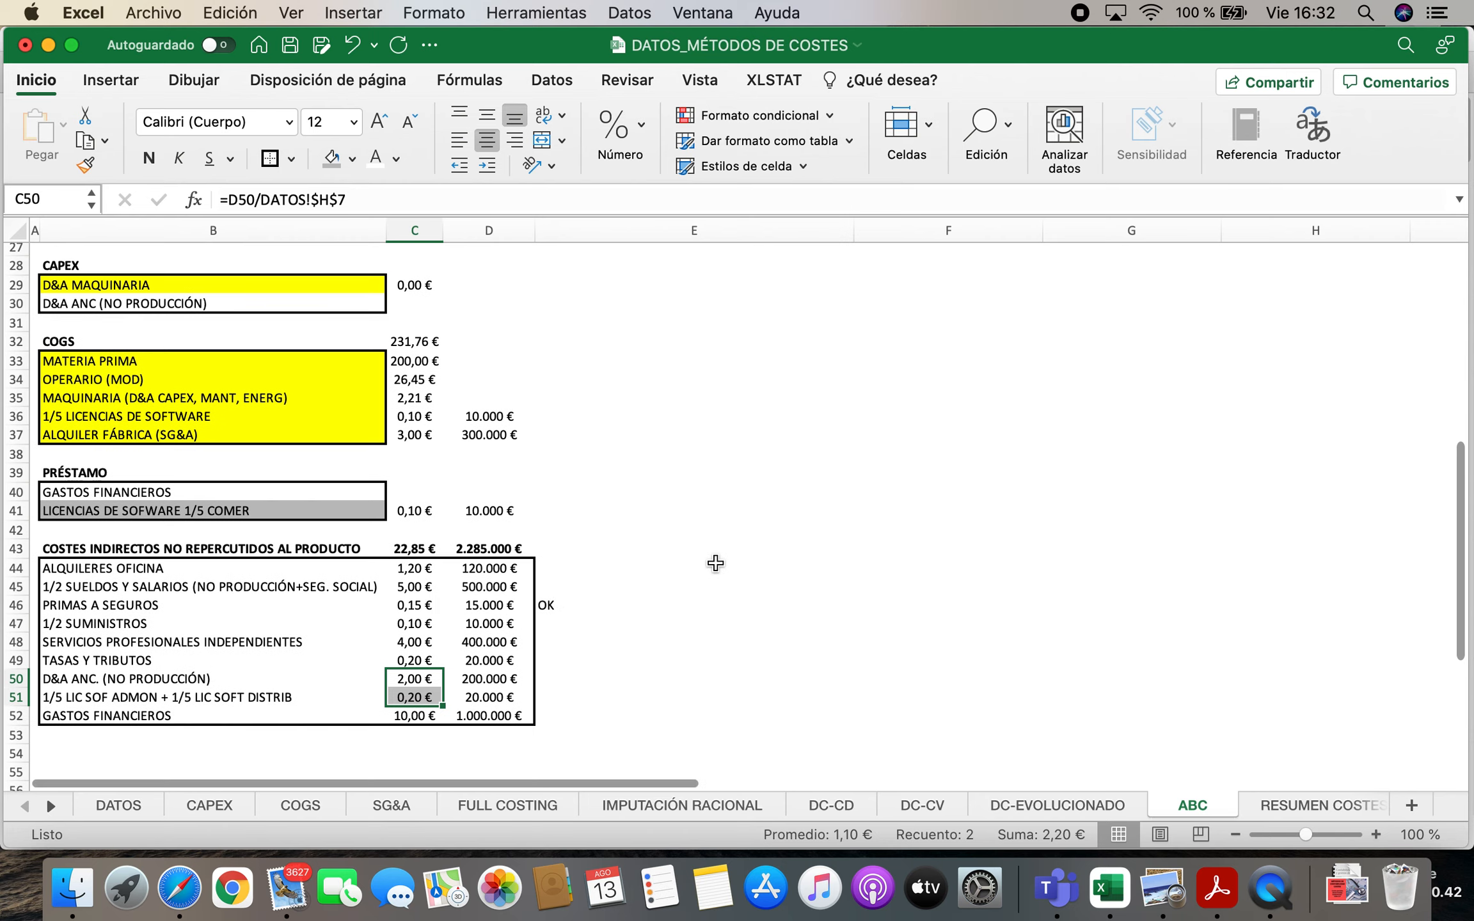
left_click(964, 427)
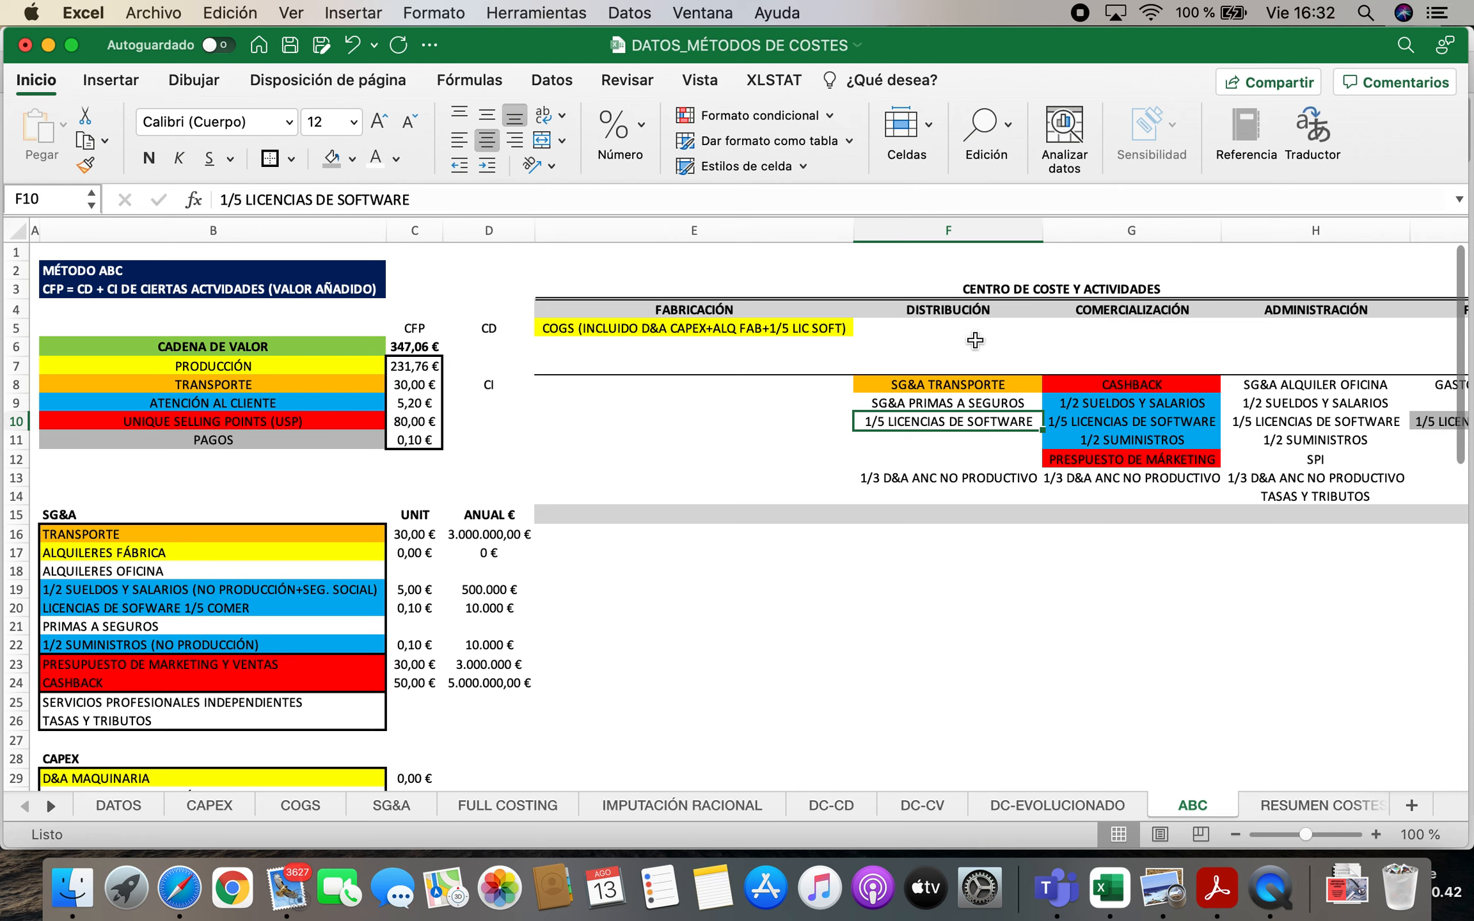
left_click(955, 312)
key("Right")
key("Right")
key("Right")
key("Left")
key("Down")
key("Down")
key("Down")
key("Down")
key("Down")
key("Down")
key("Down")
key("Down")
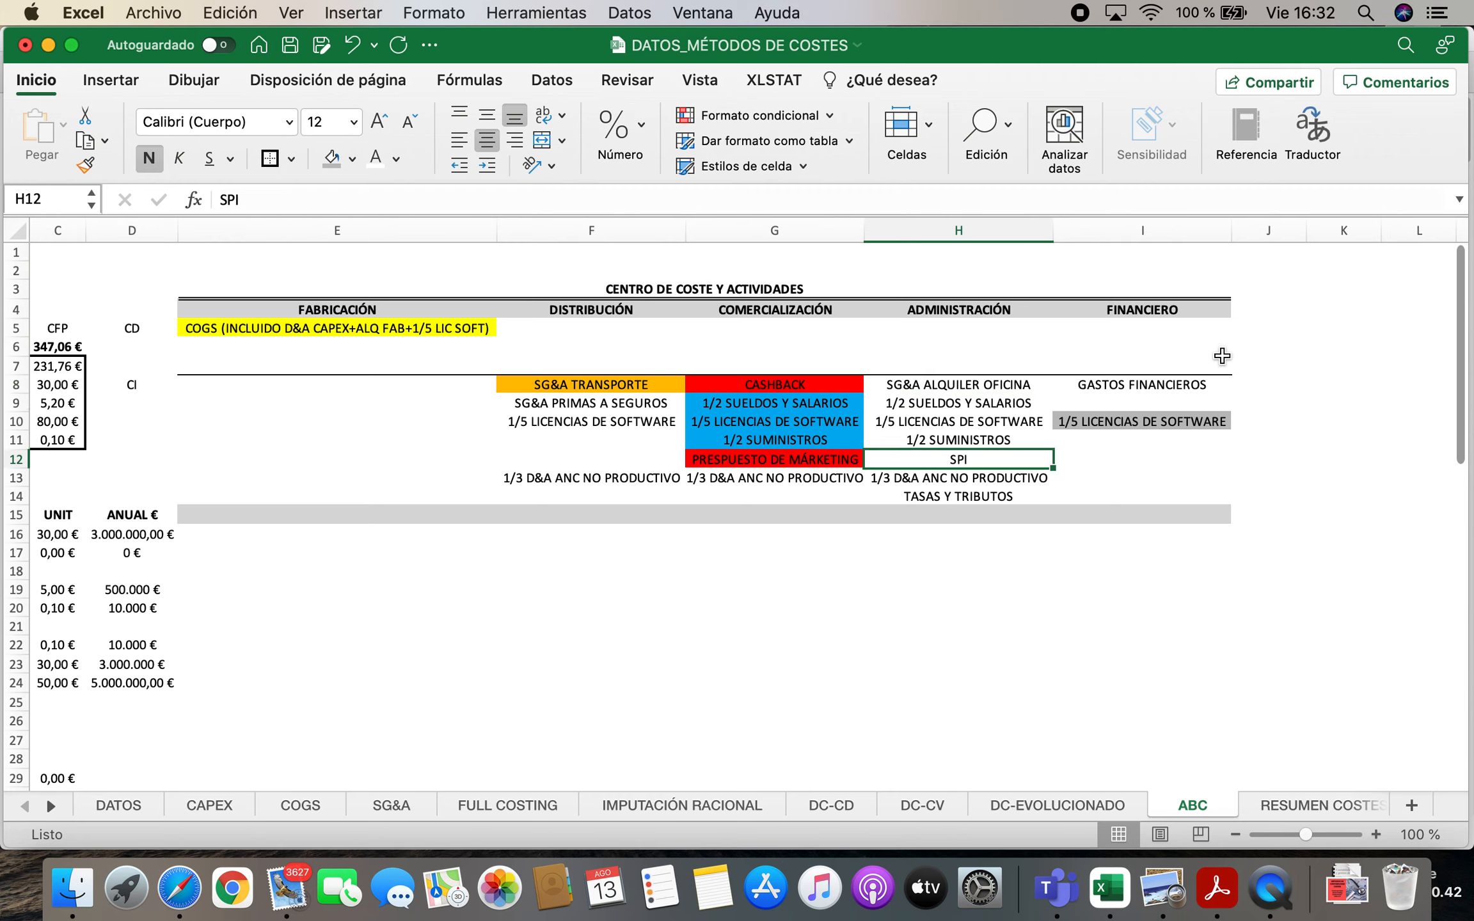
key("Left")
key("Left")
key("Down")
key("Right")
Examine the 1/3 D&A ANC NO PRODUCTIVO shares under the distribution, commercial and administration cost centres in row 13
key("Right")
key("Right")
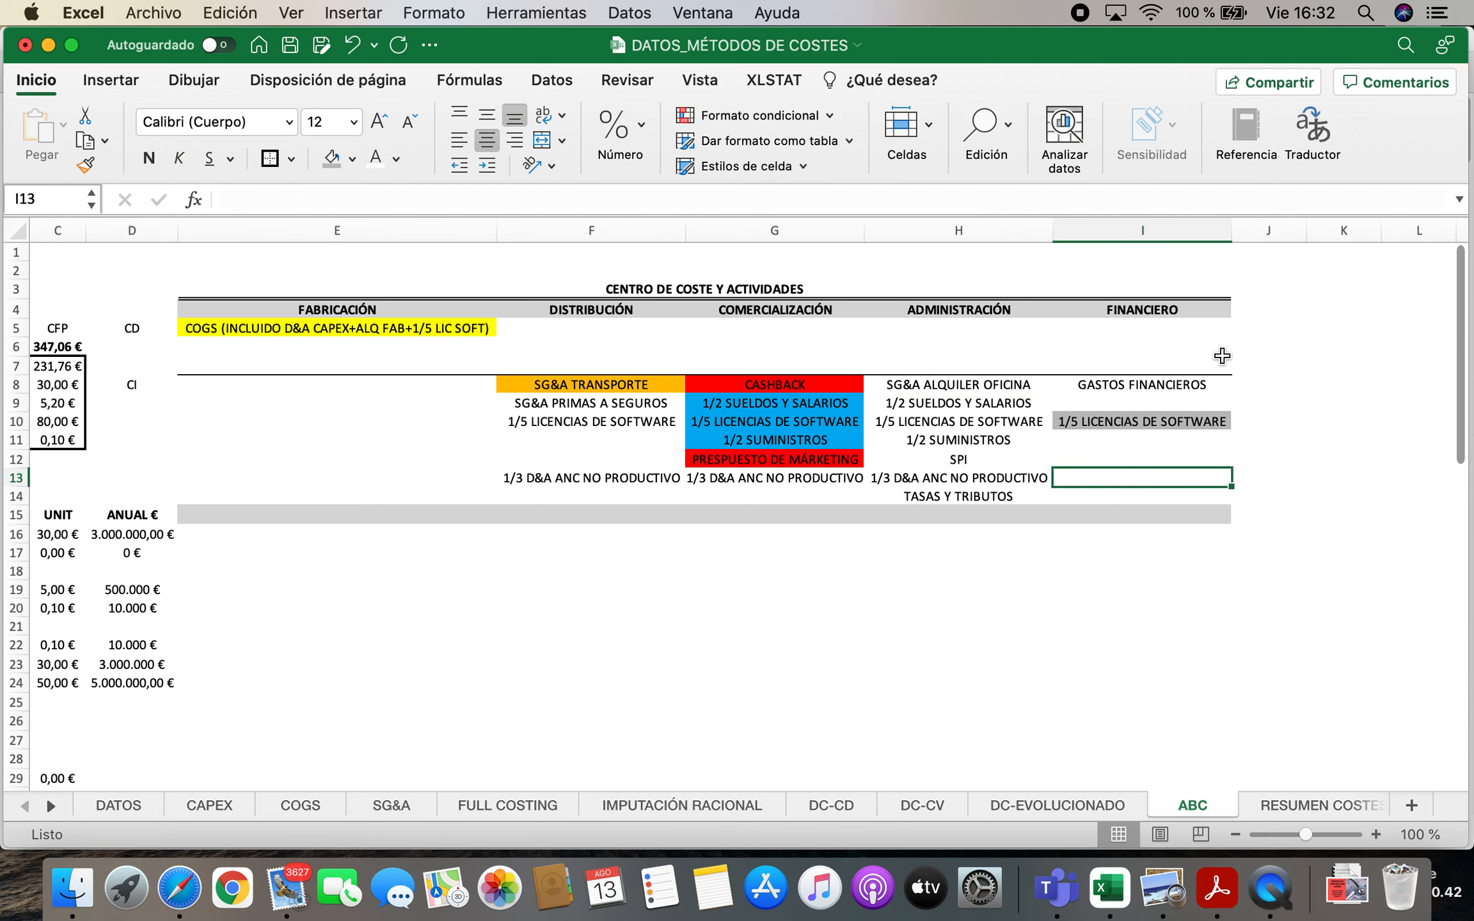
key("Left")
key("Left")
key("Left")
key("Left")
key("Right")
key("Right")
key("Right")
key("Right")
key("Left")
key("Left")
key("Left")
key("Left")
key("Right")
key("Right")
key("Right")
key("Left")
key("Left")
key("Left")
key("Left")
key("Left")
key("Left")
key("Left")
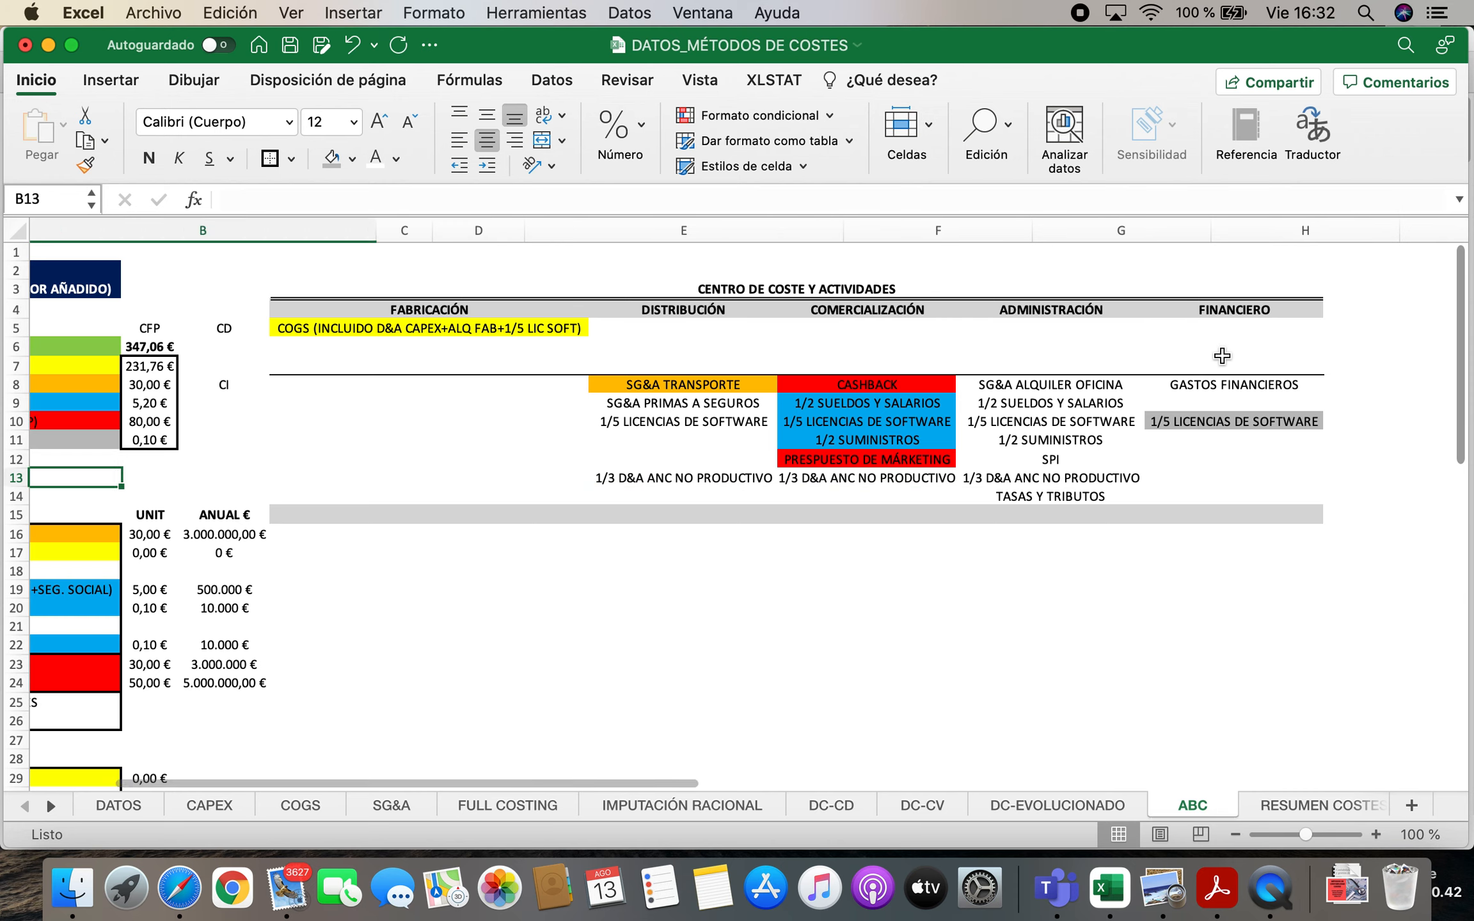
left_click_drag(915, 478, 1405, 478)
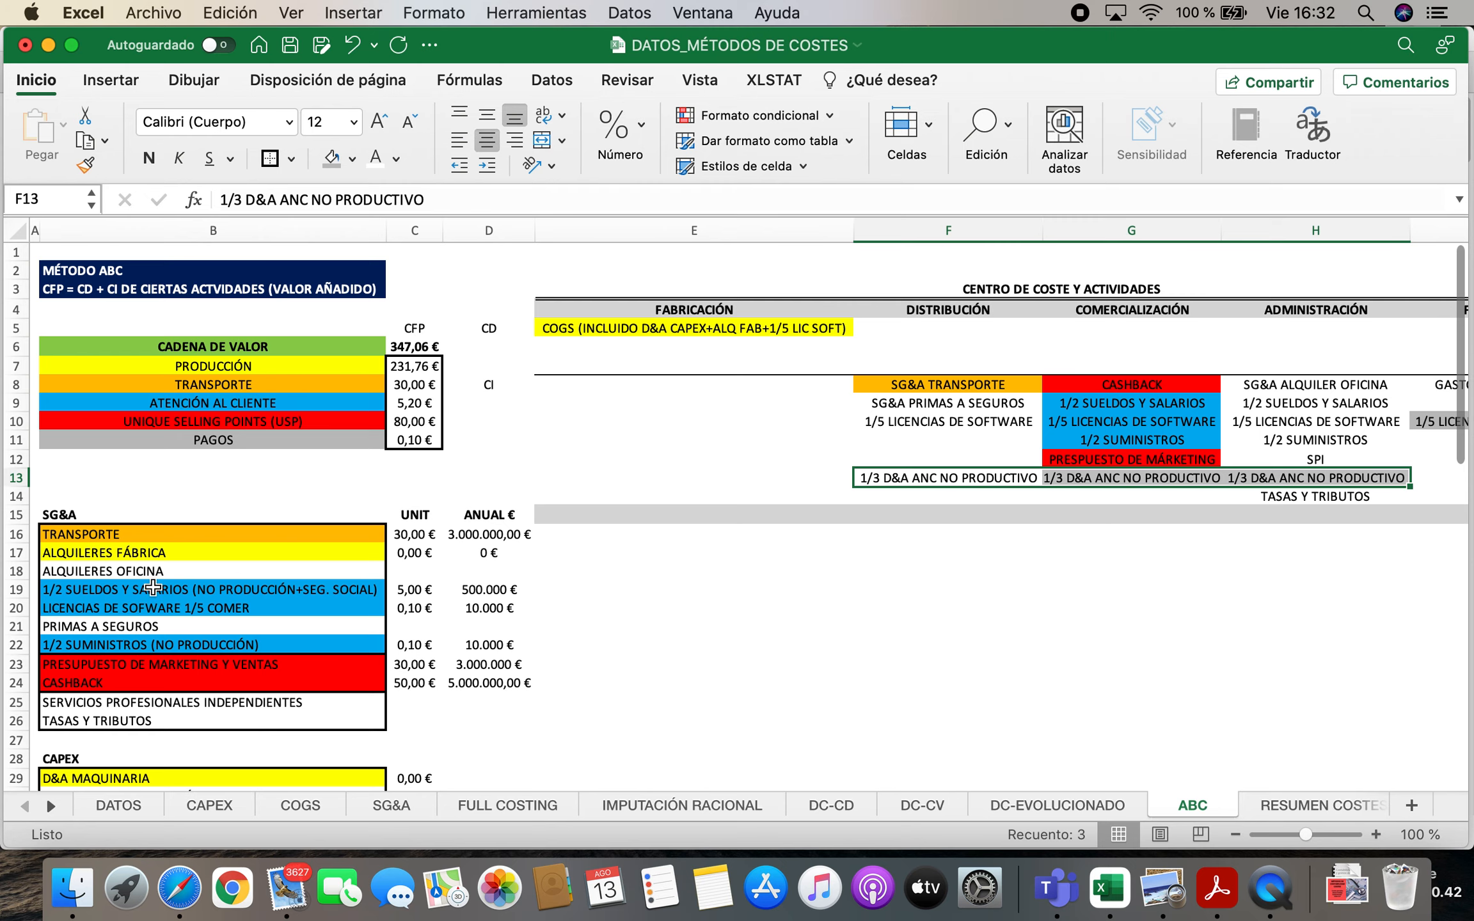
Append "(1/3+1/3+1/3)" to the D&A ANC. (NO PRODUCCIÓN) label in B50 of the non-charged cost list
scroll(141, 576, "down", 10)
scroll(141, 576, "down", 4)
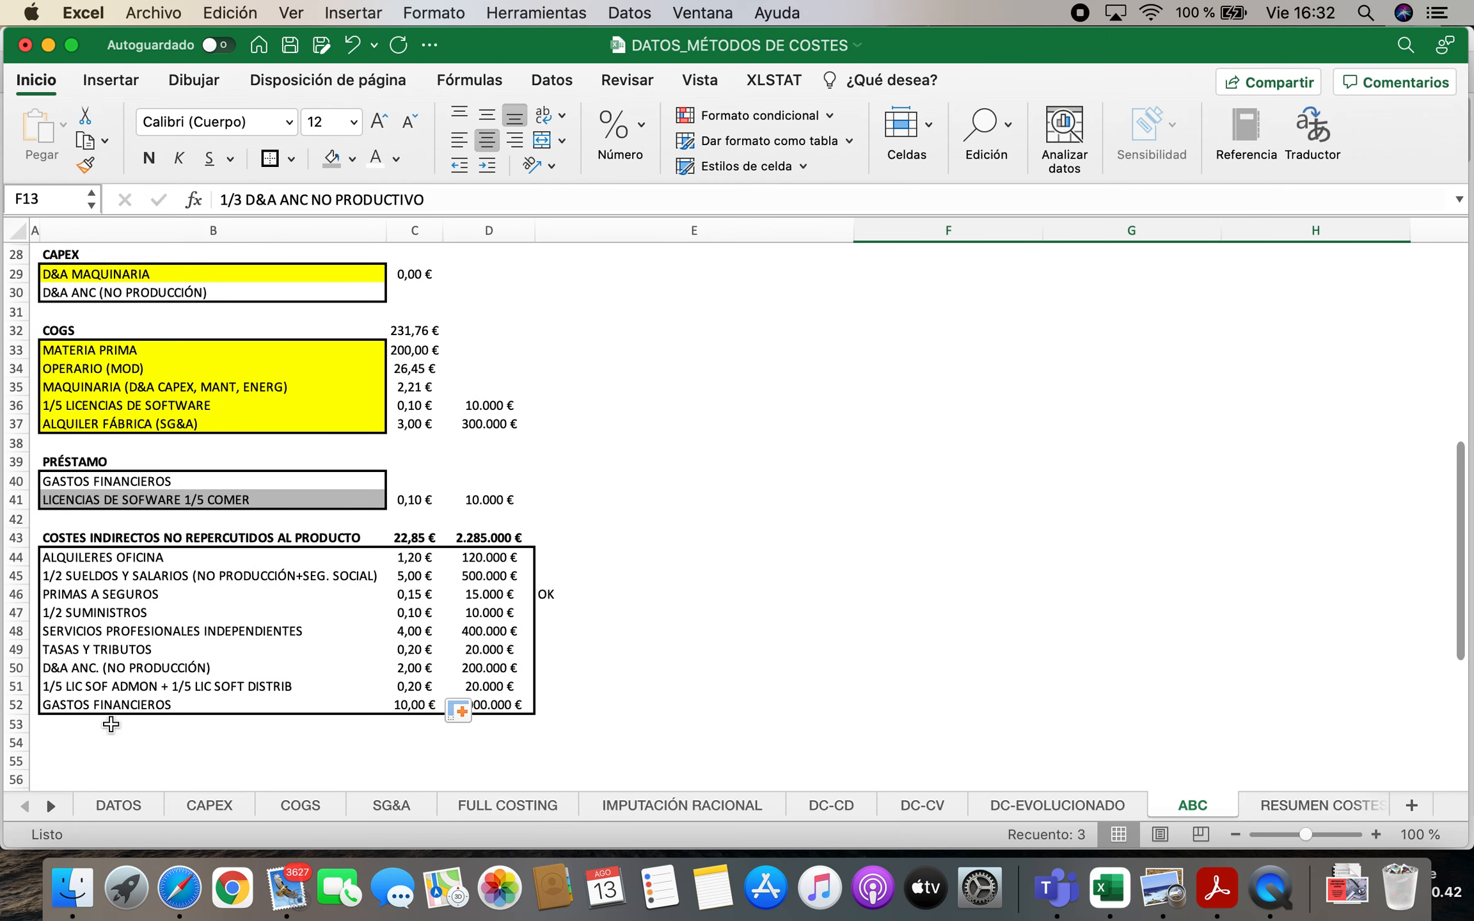
left_click(108, 666)
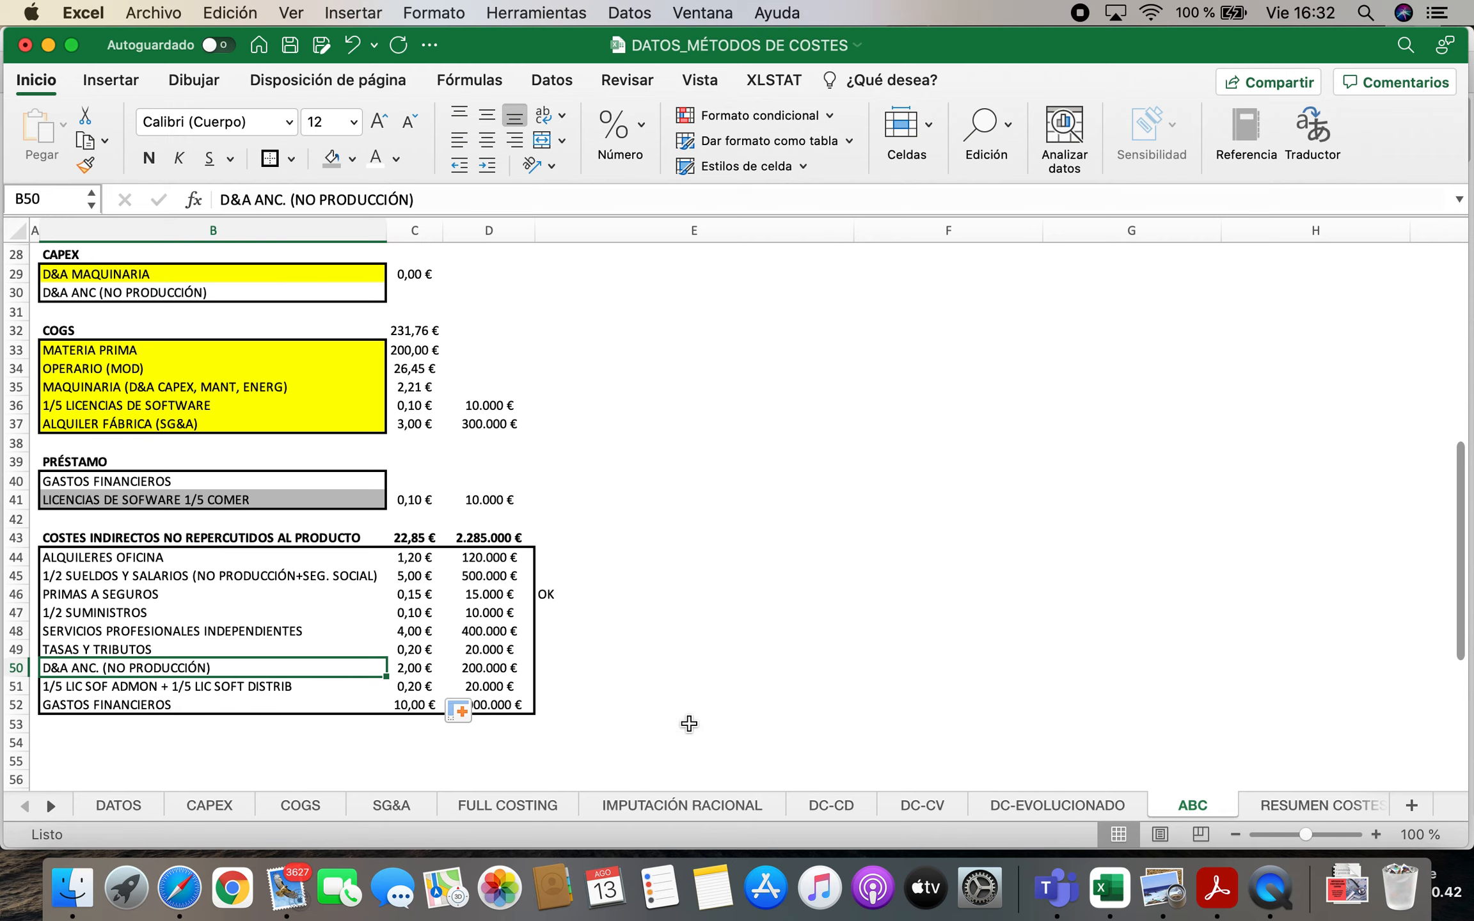
double_click(238, 667)
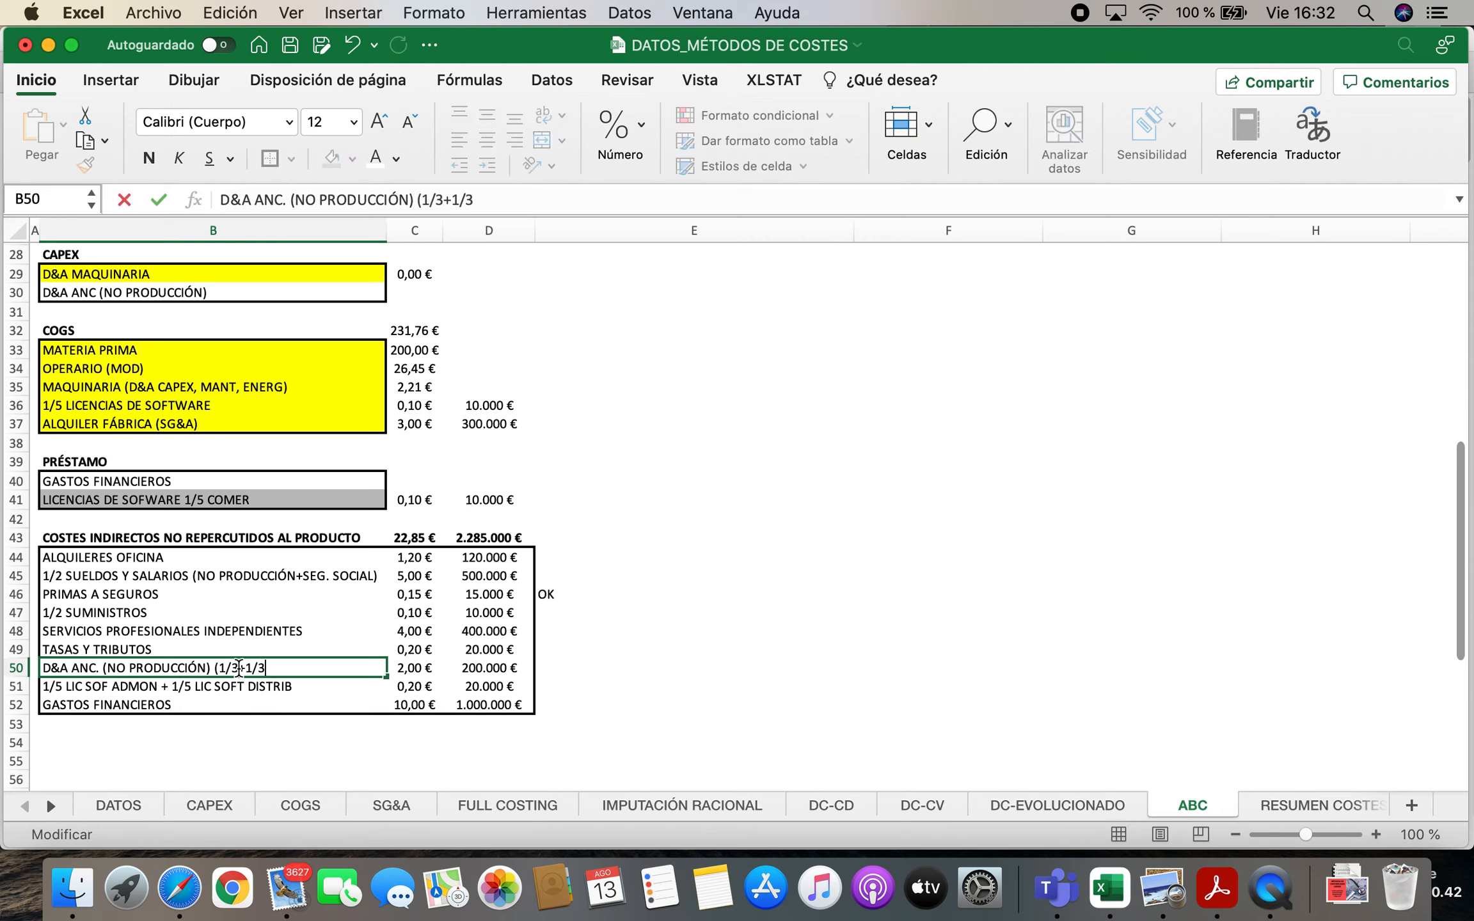
key("Return")
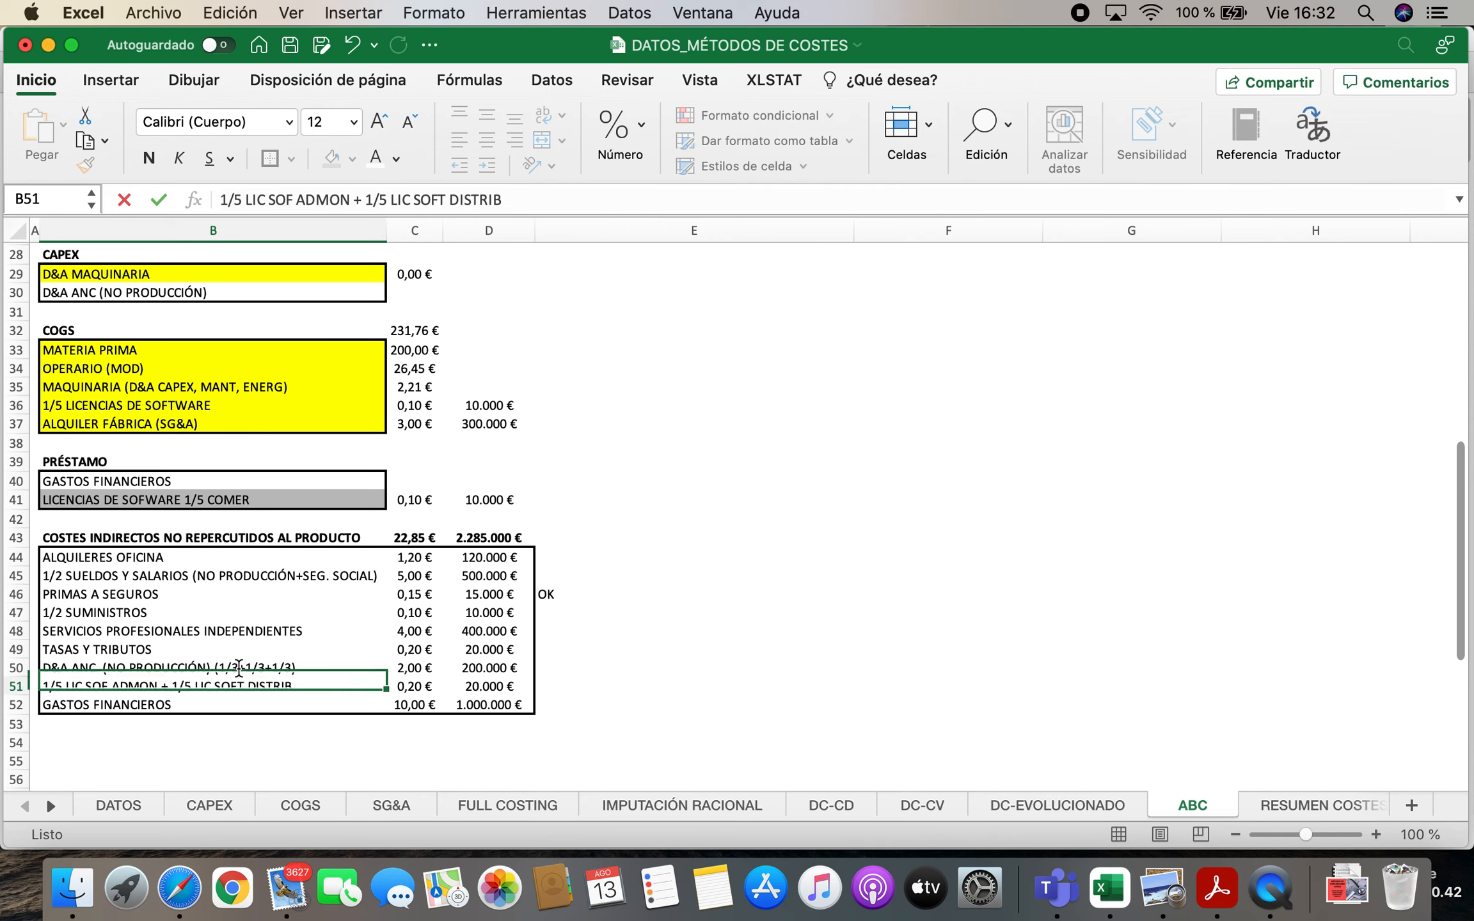
Check the office rent and salary items against the cost centres and mark them "OK" in E44 and E45
scroll(827, 645, "up", 10)
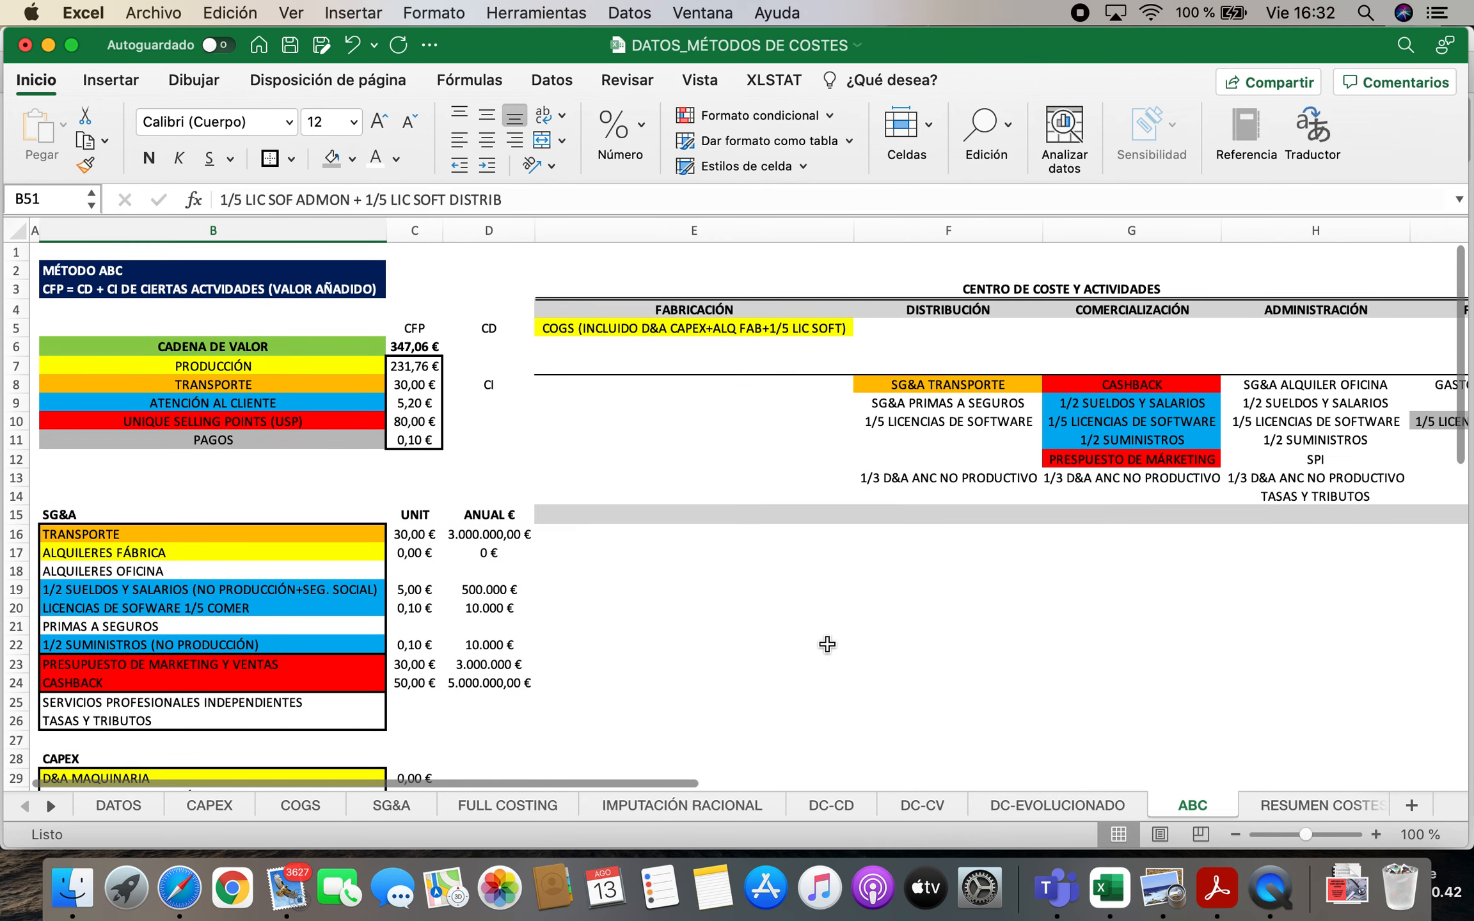
left_click(1106, 484)
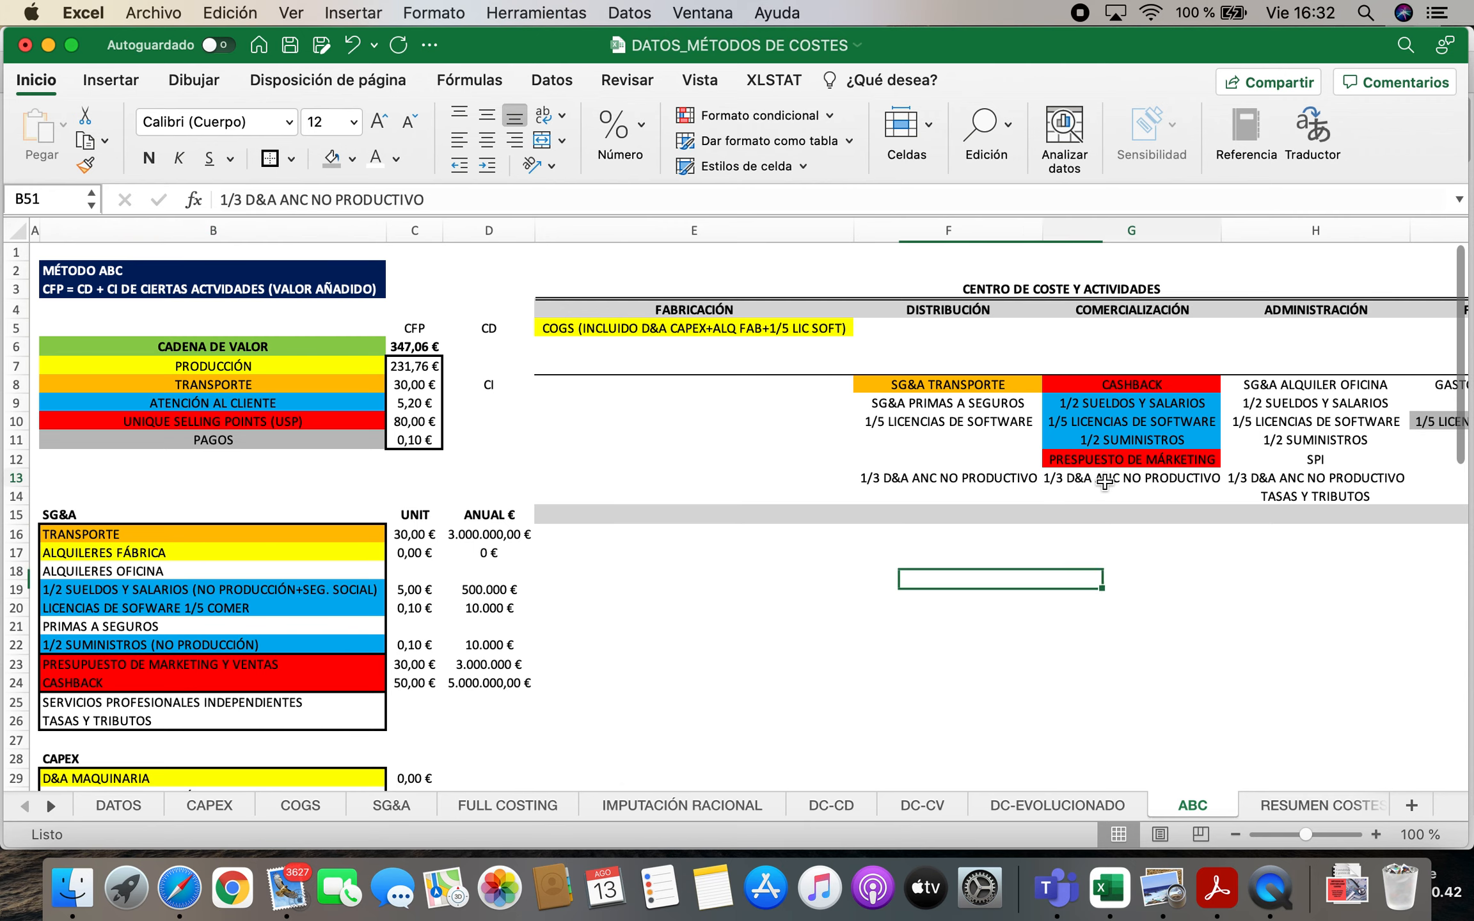
left_click(1282, 385)
scroll(213, 542, "down", 10)
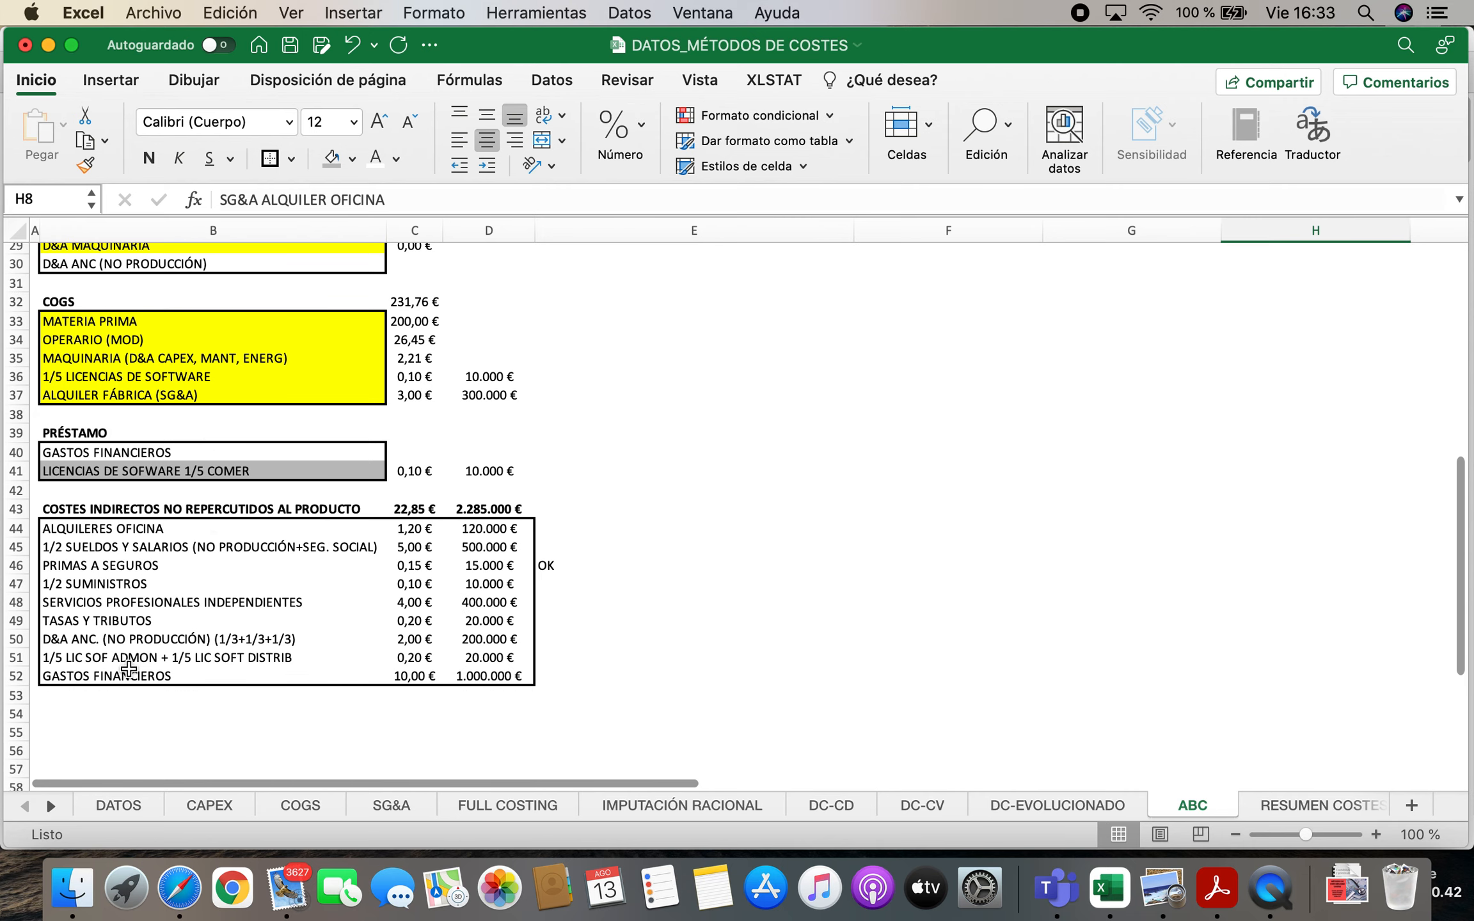
left_click(85, 529)
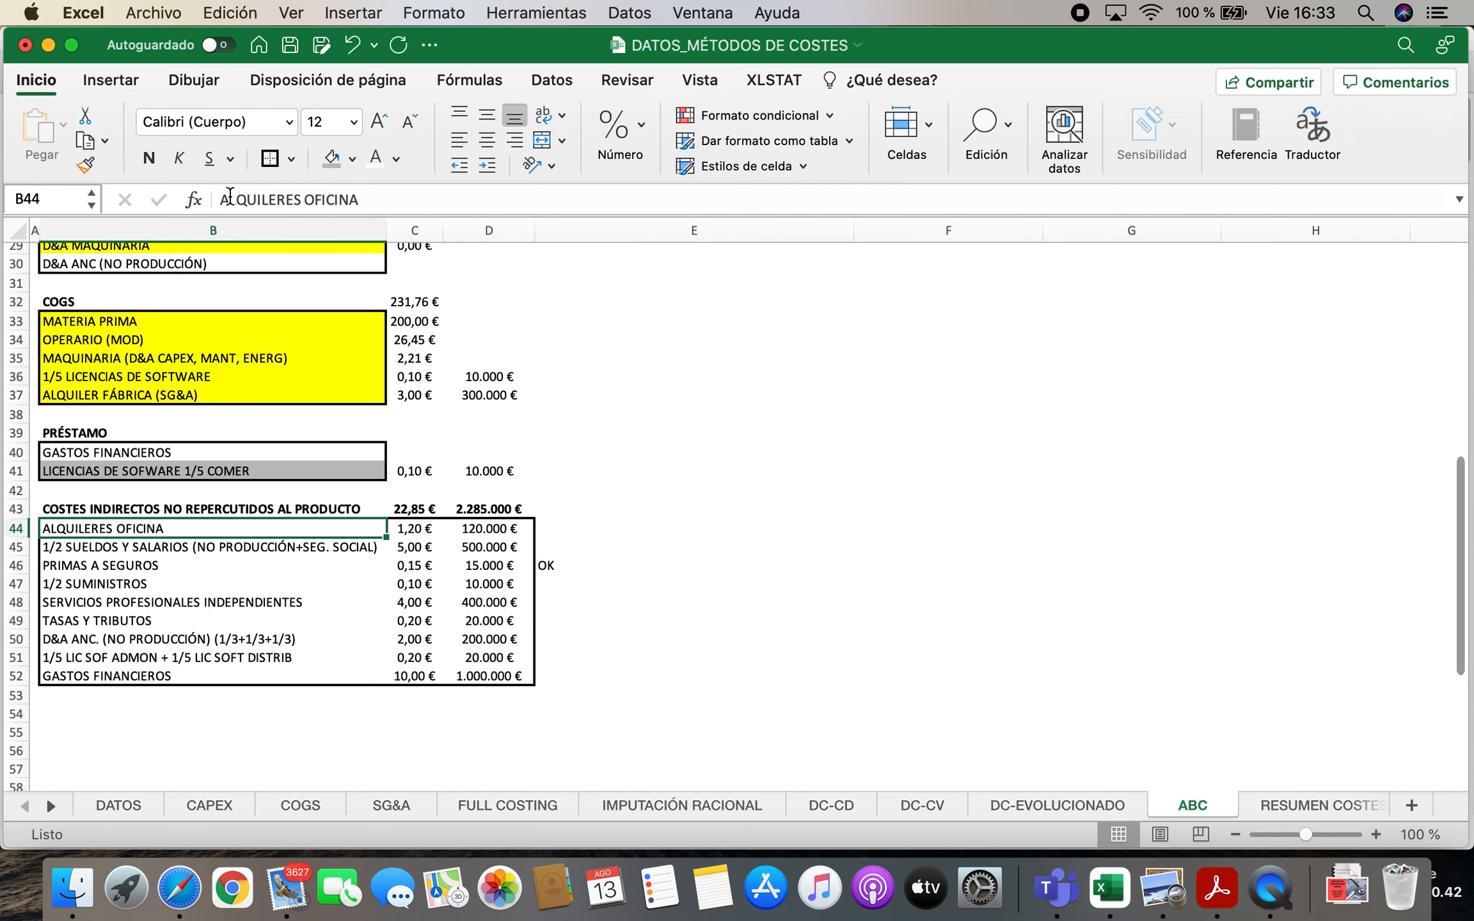
scroll(1000, 632, "up", 10)
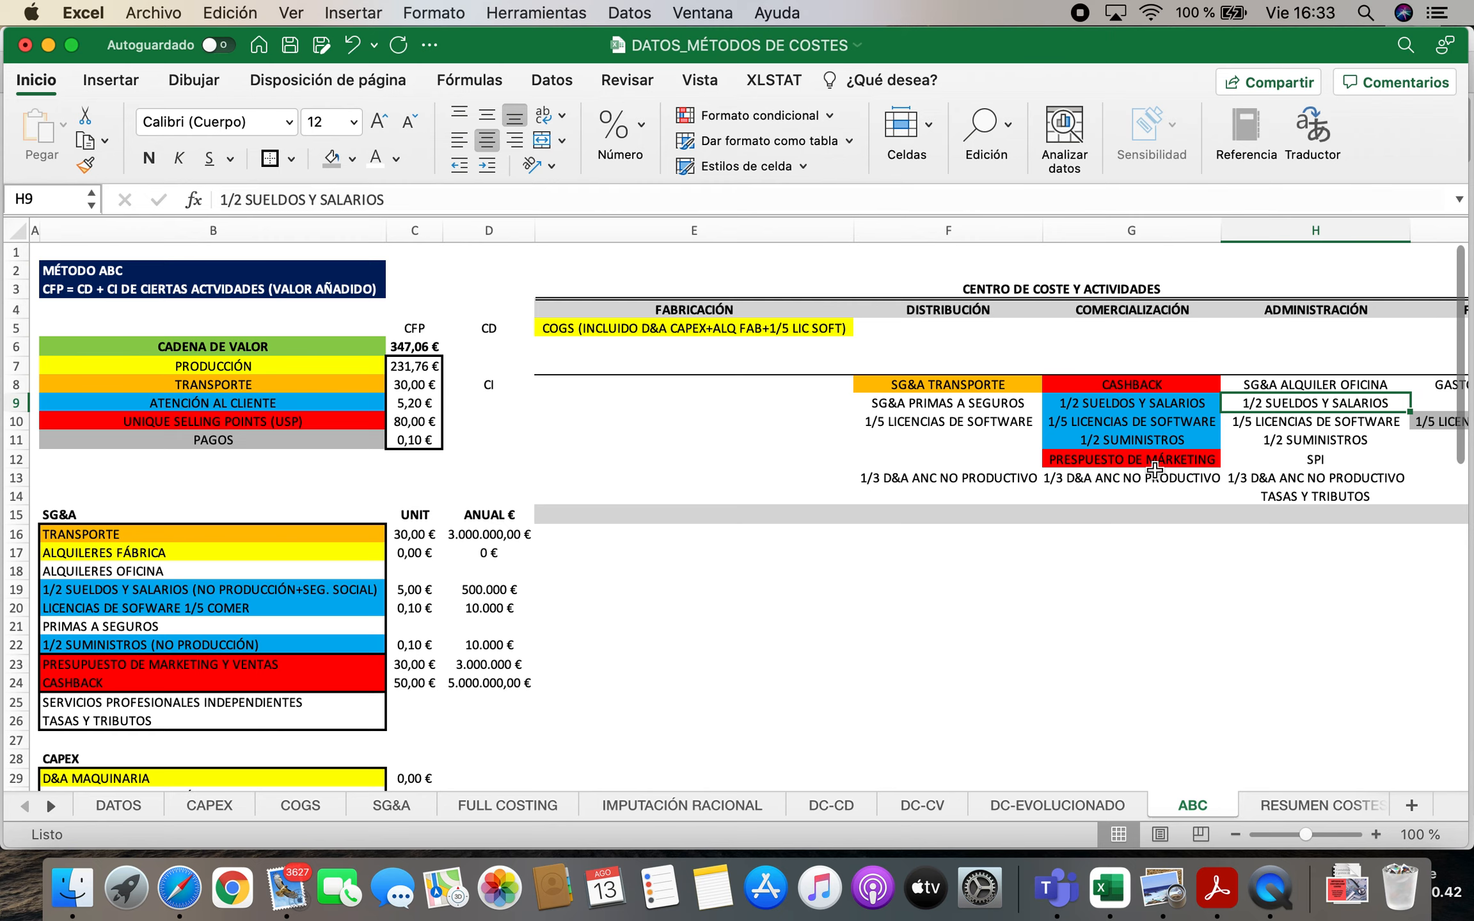
left_click(1328, 441)
scroll(537, 615, "down", 7)
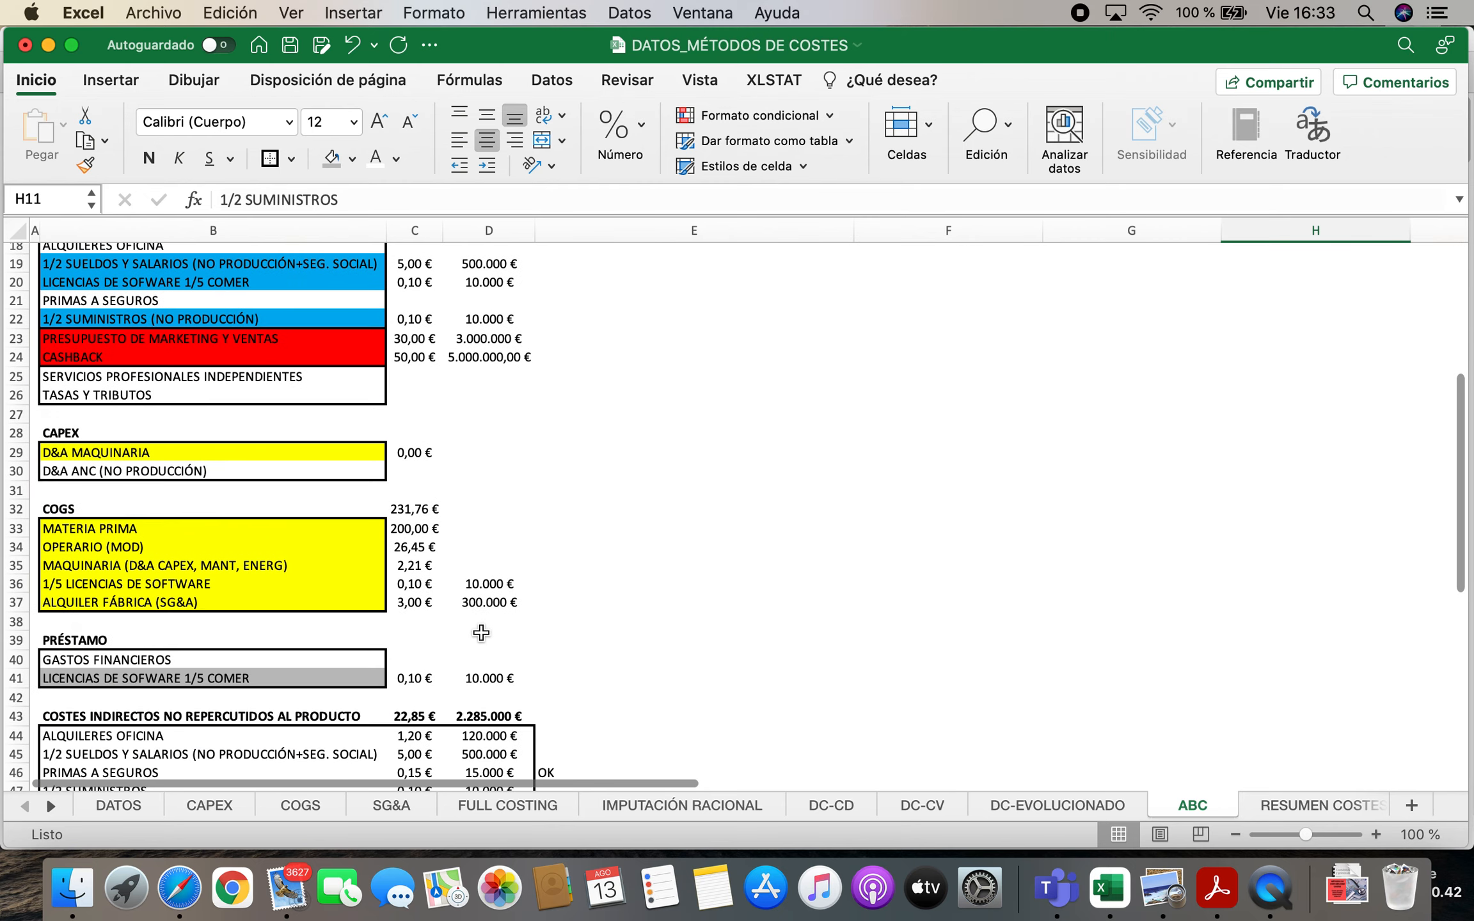
scroll(481, 632, "down", 3)
left_click(560, 578)
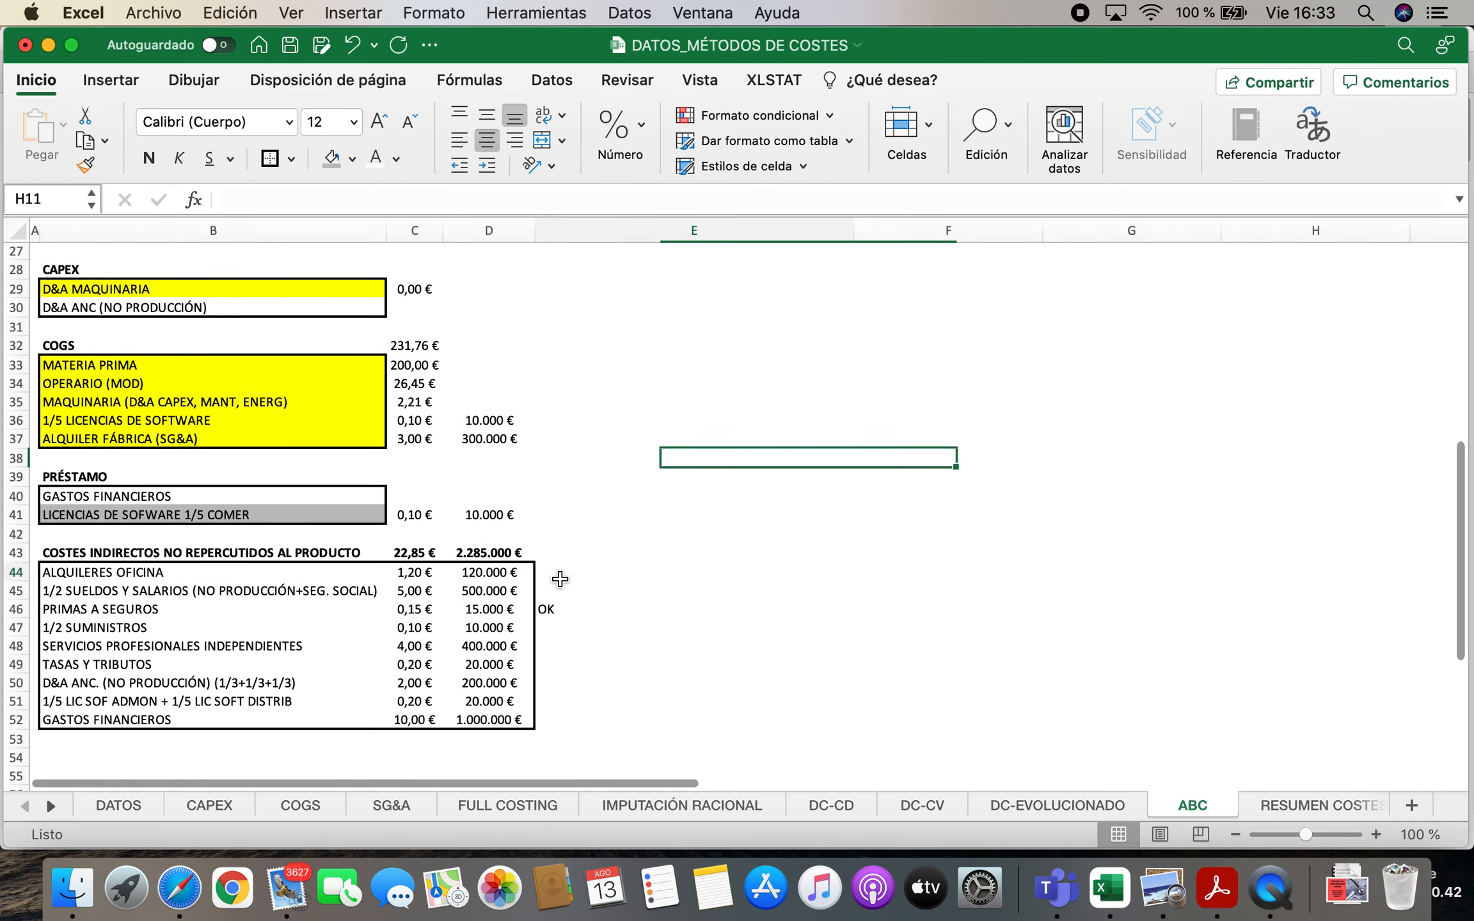
type("OK")
key("Return")
type("OK")
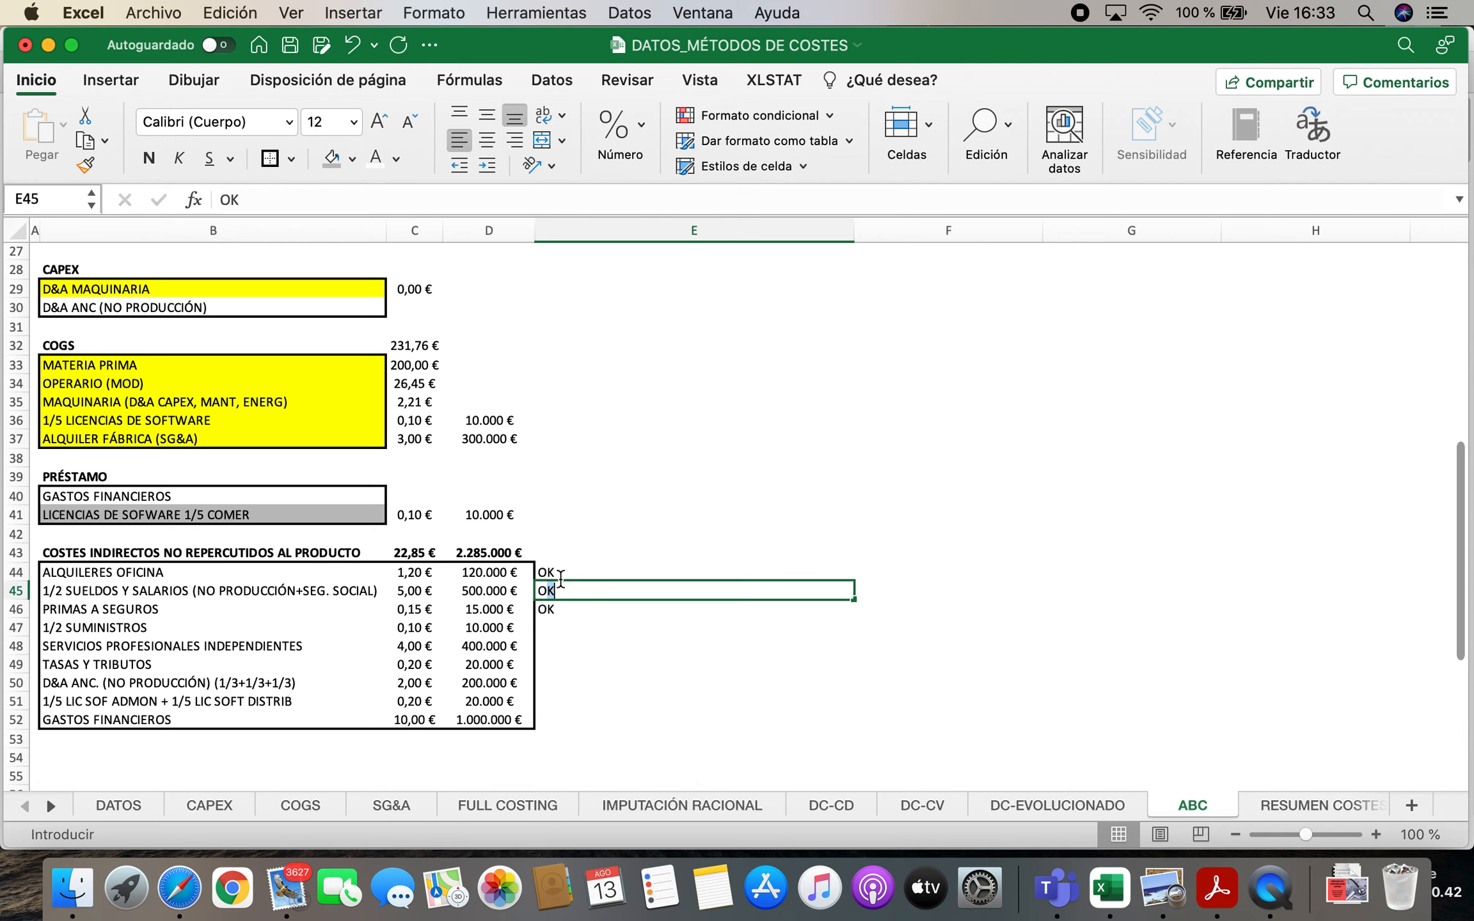
key("Return")
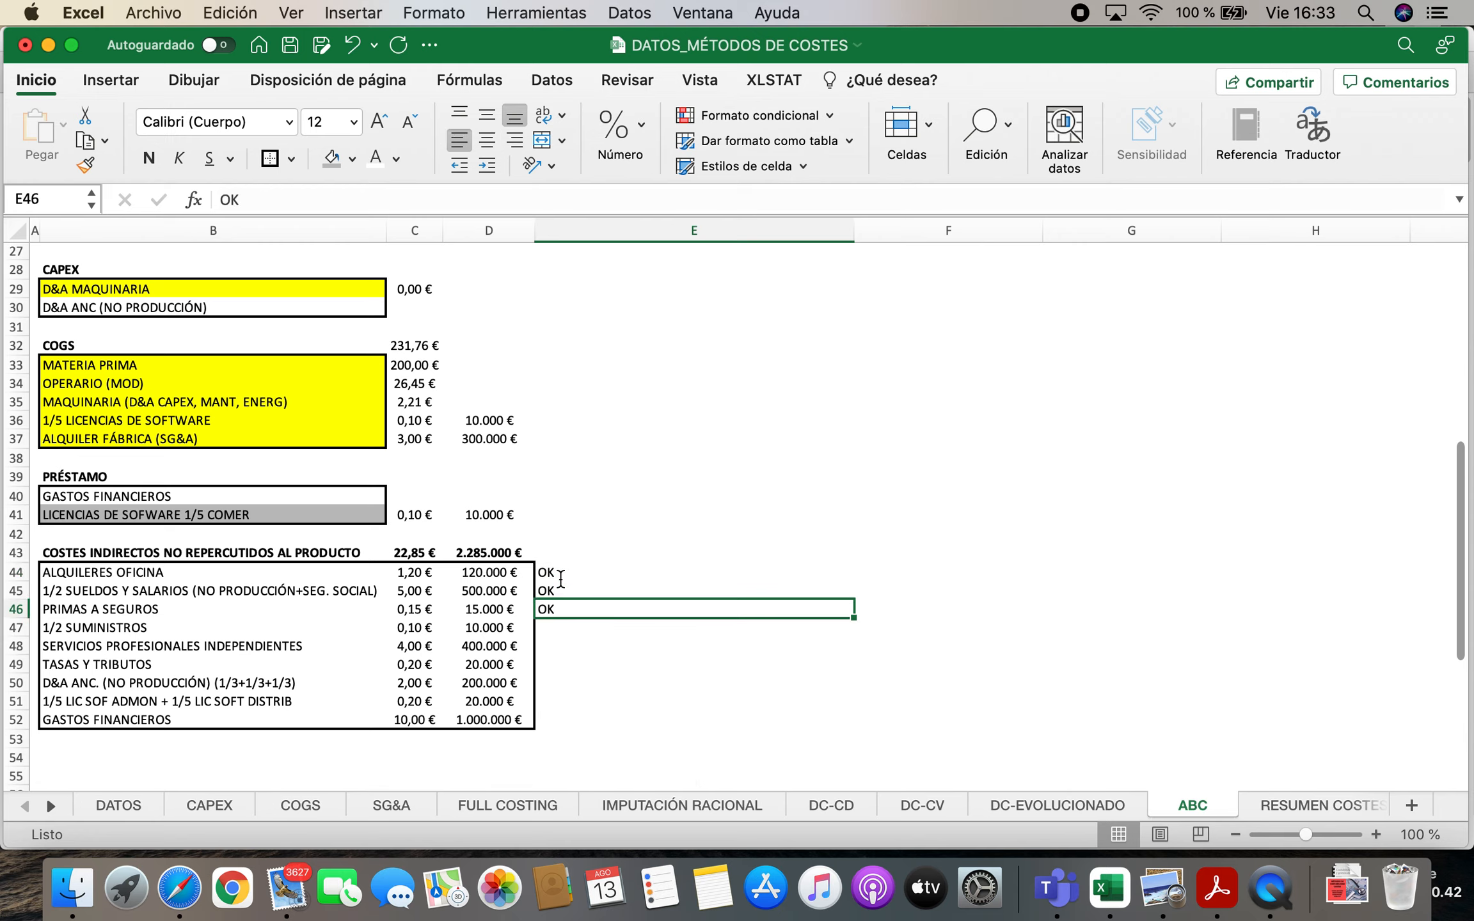
Mark the 1/2 SUMINISTROS row and the shared software licence row as "OK" in E47 and E51
key("Return")
type("OK")
key("Return")
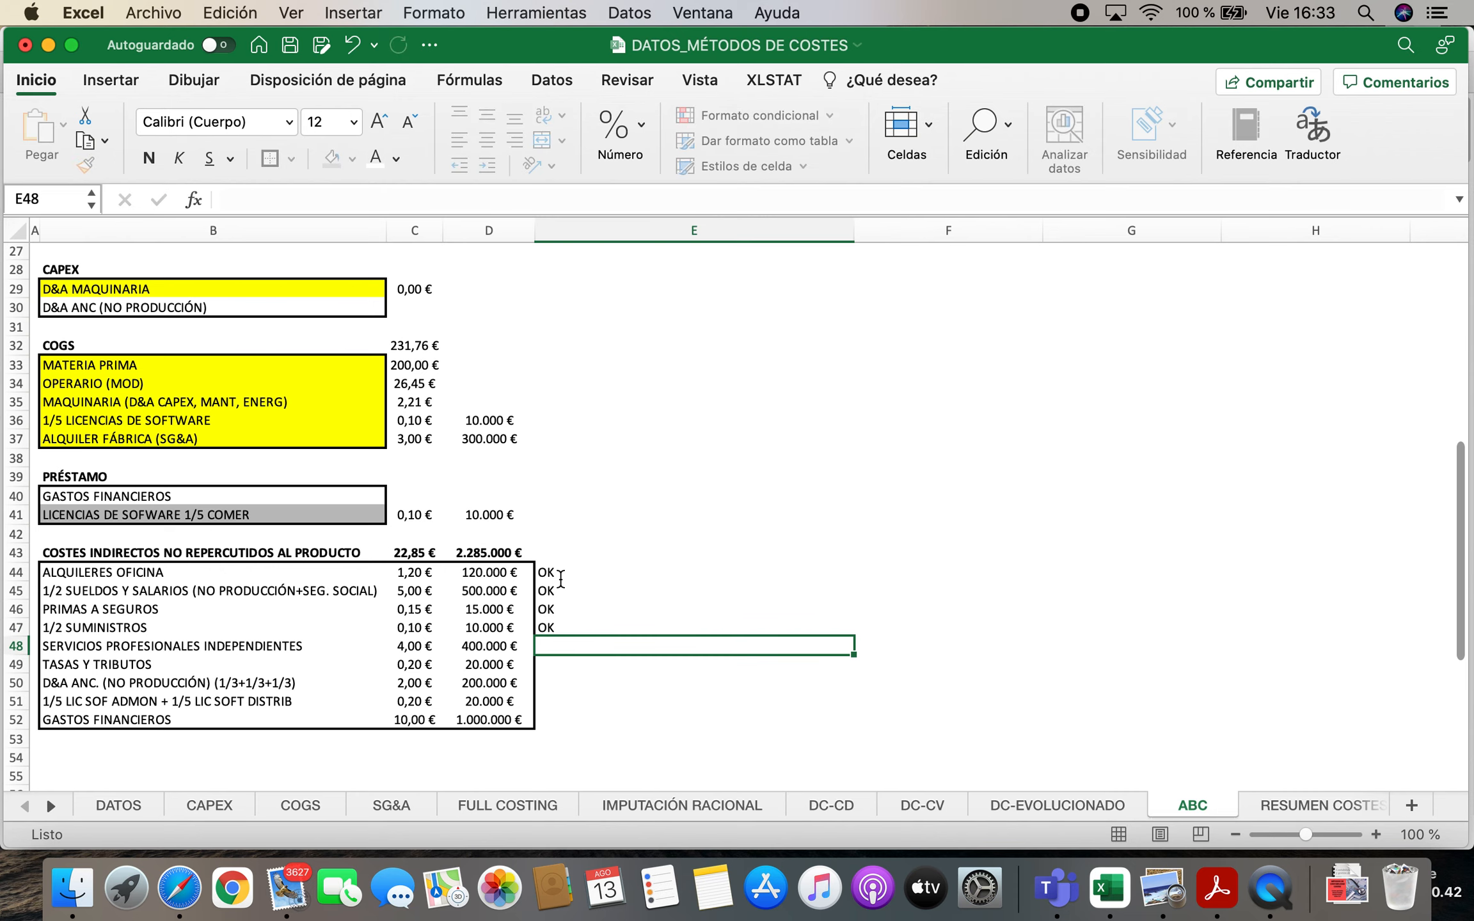
key("Return")
key("Return")
key("Return")
type("OK")
key("Return")
Check the administration items SPI and TASAS Y TRIBUTOS, then mark both rows "OK" in E48 and E49 of the non-charged list
scroll(990, 410, "up", 10)
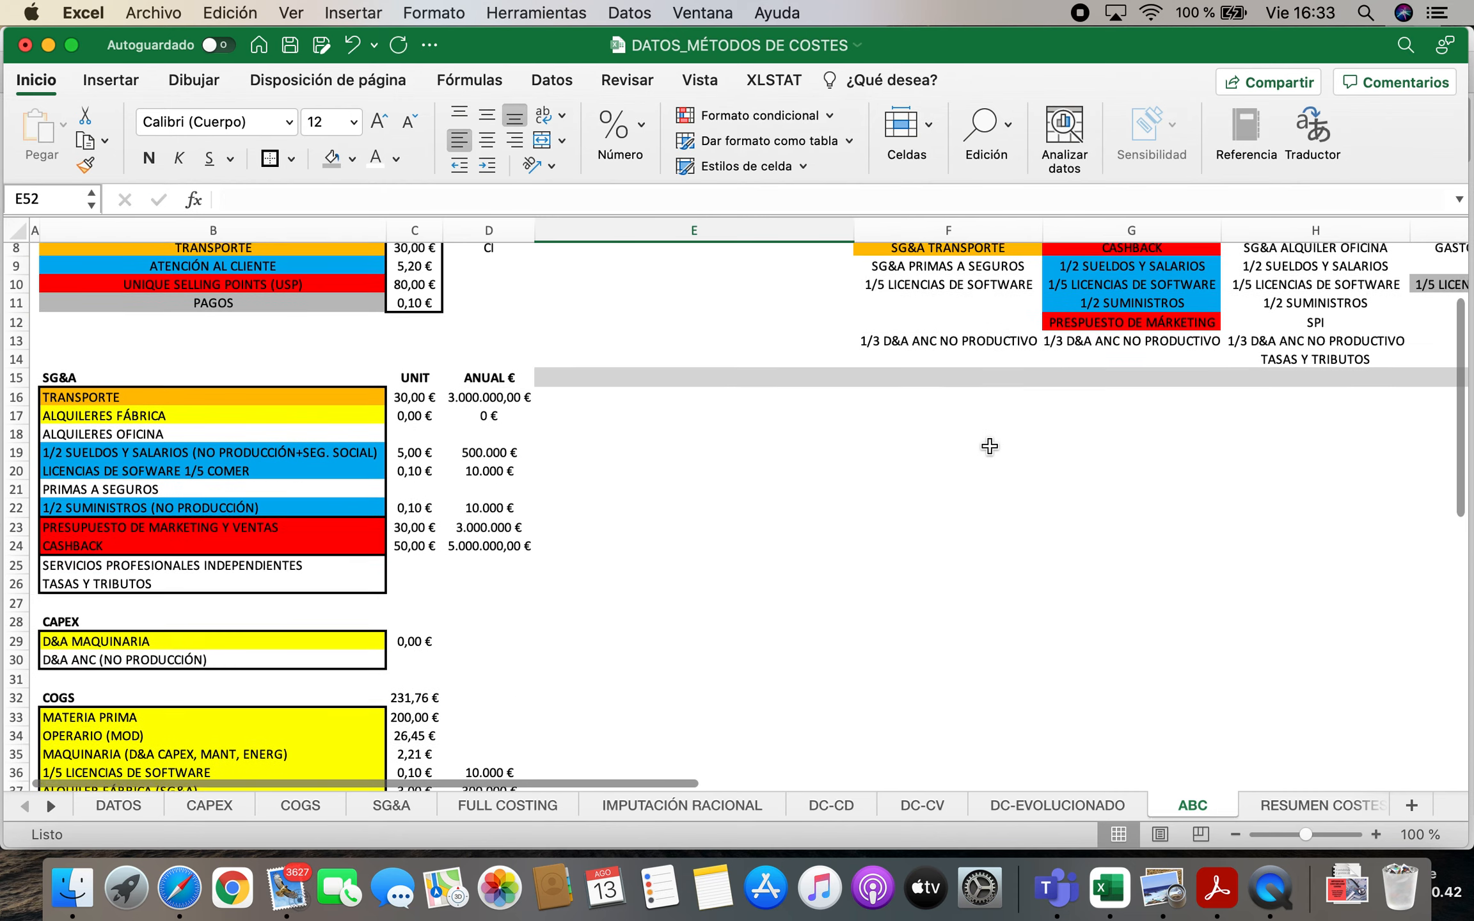
left_click(1264, 419)
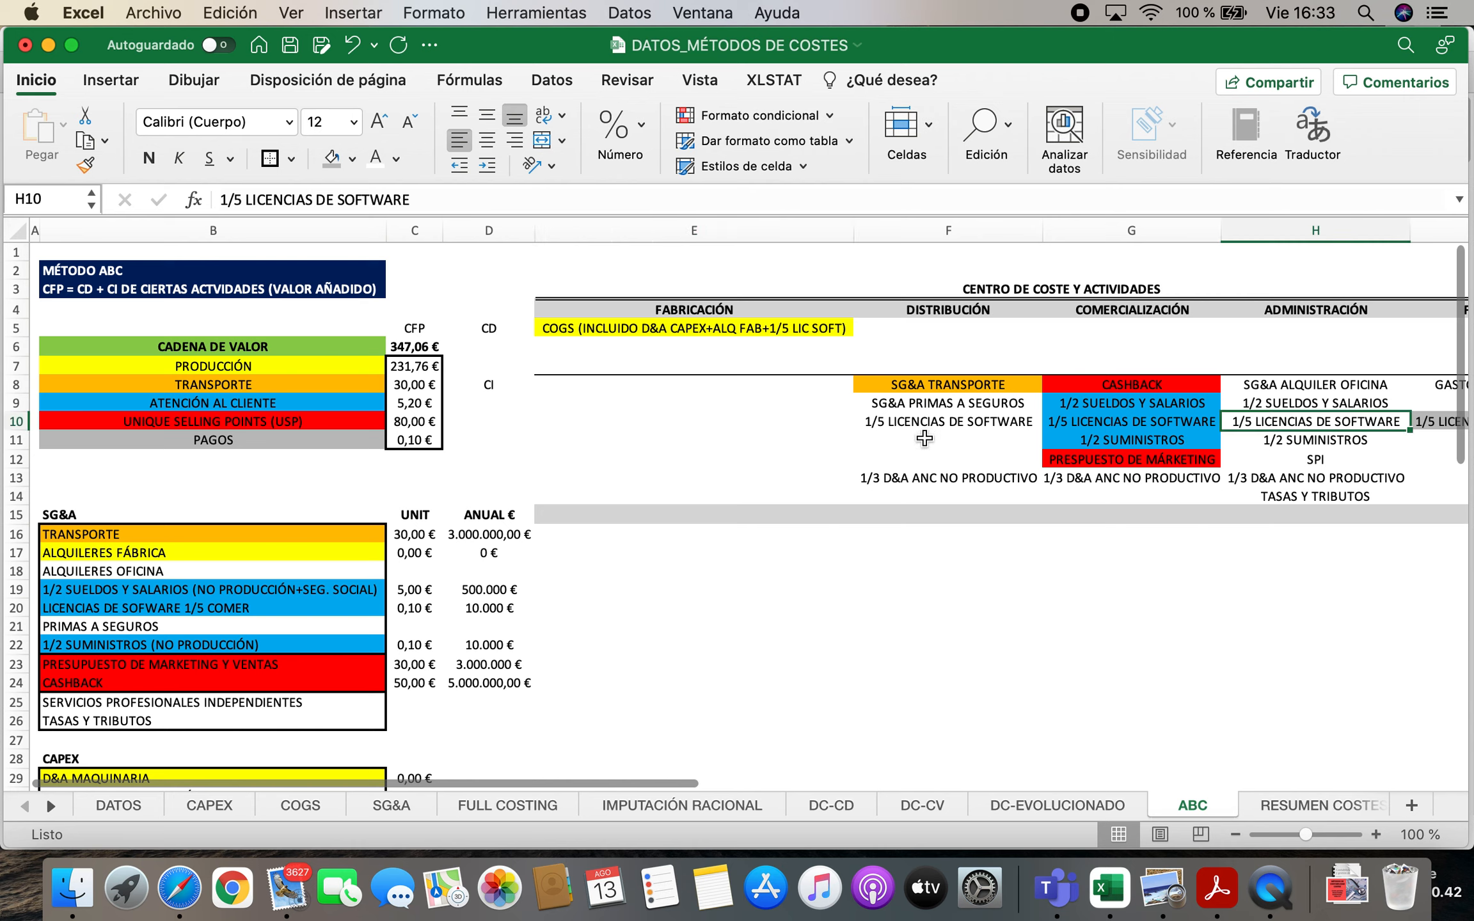
left_click(909, 423)
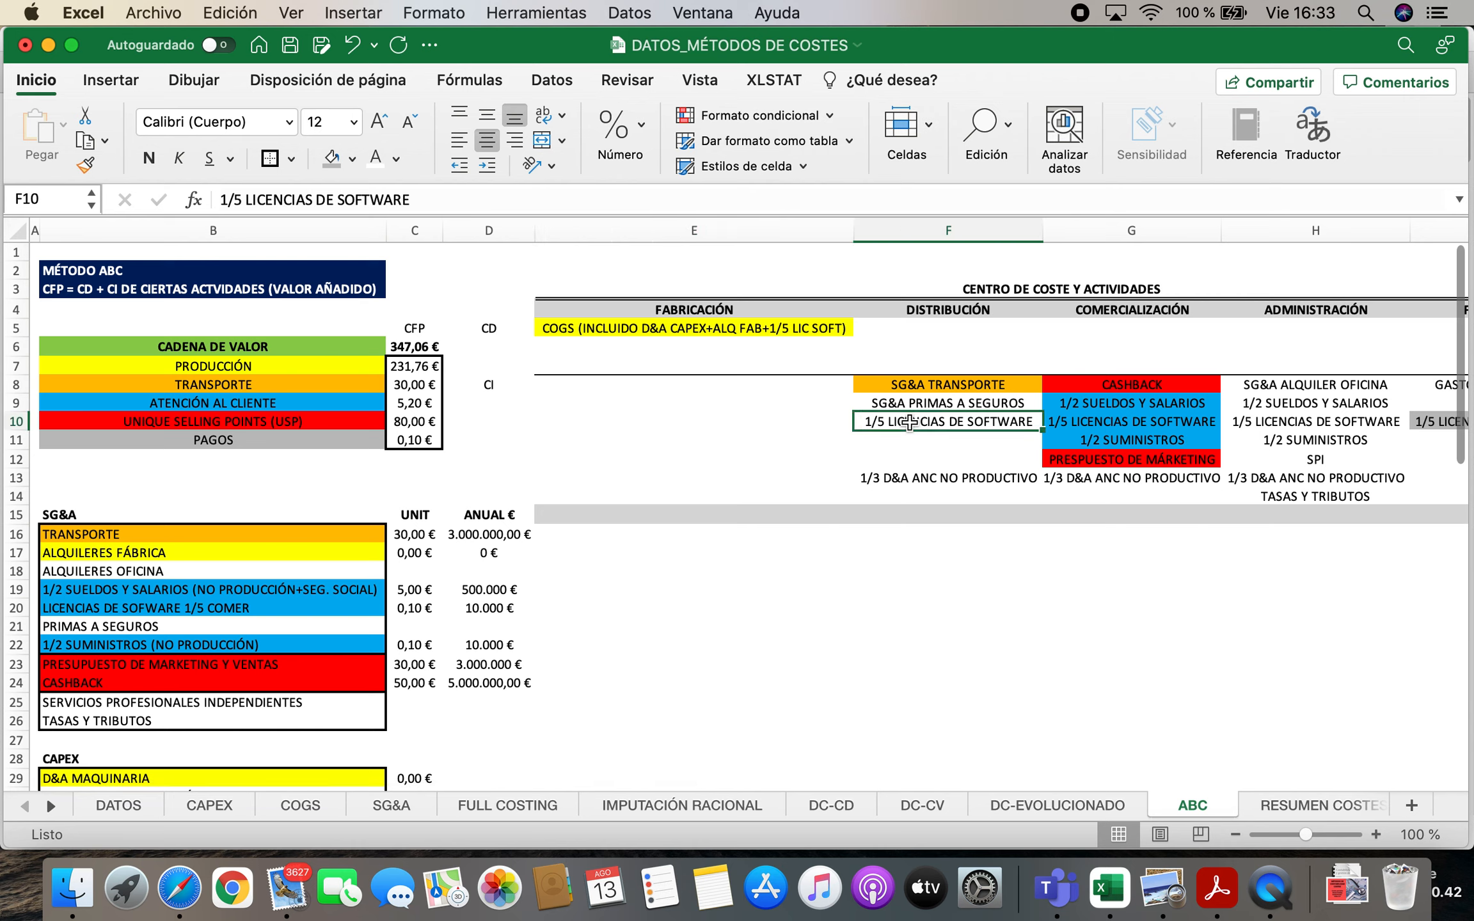
left_click(1290, 459)
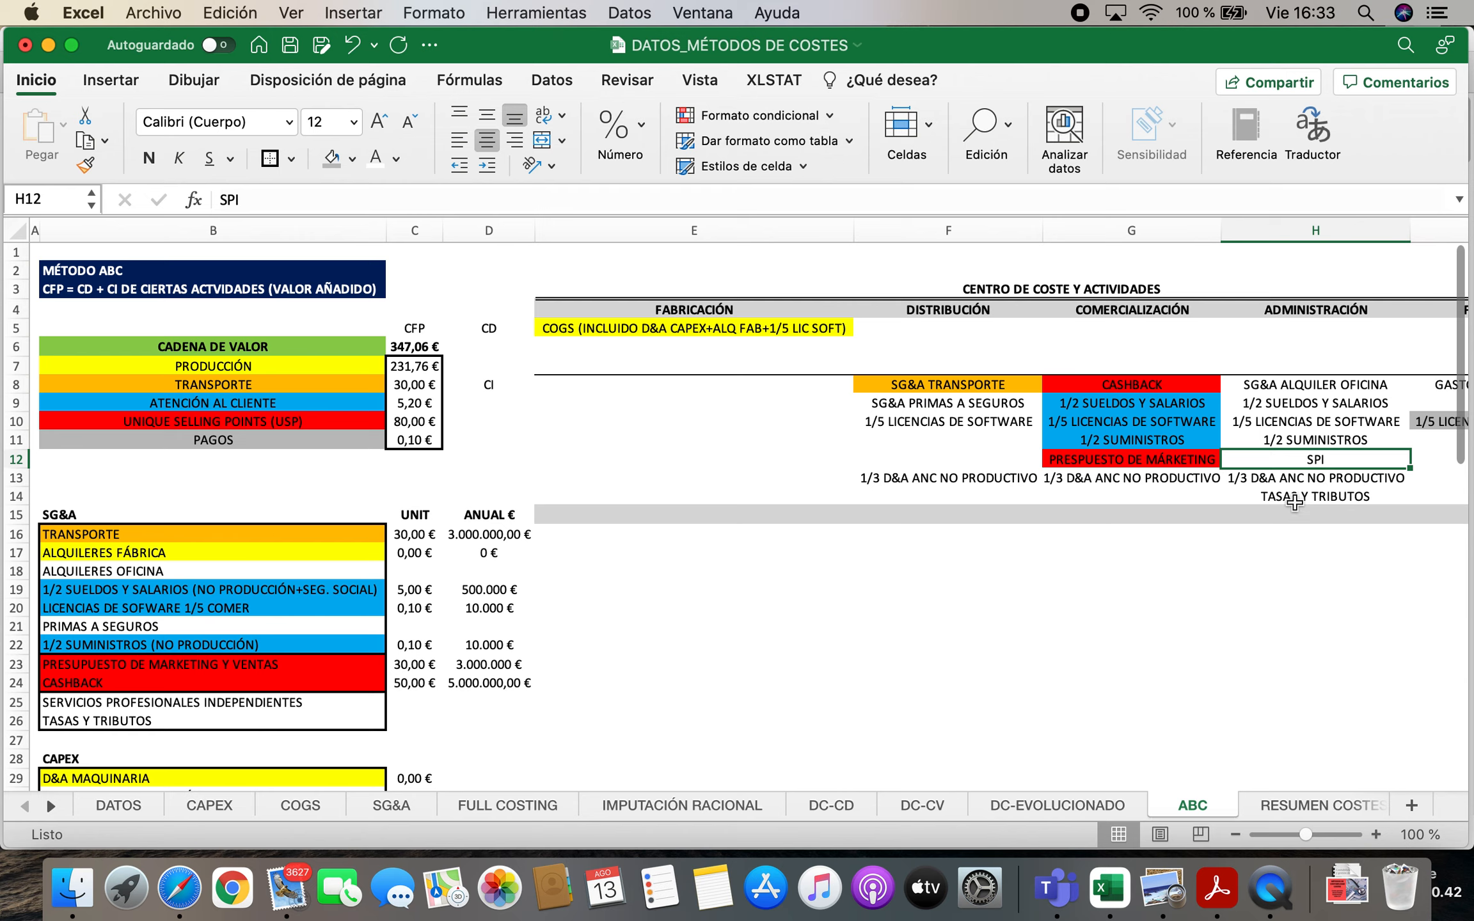
left_click(1294, 503)
scroll(473, 704, "down", 10)
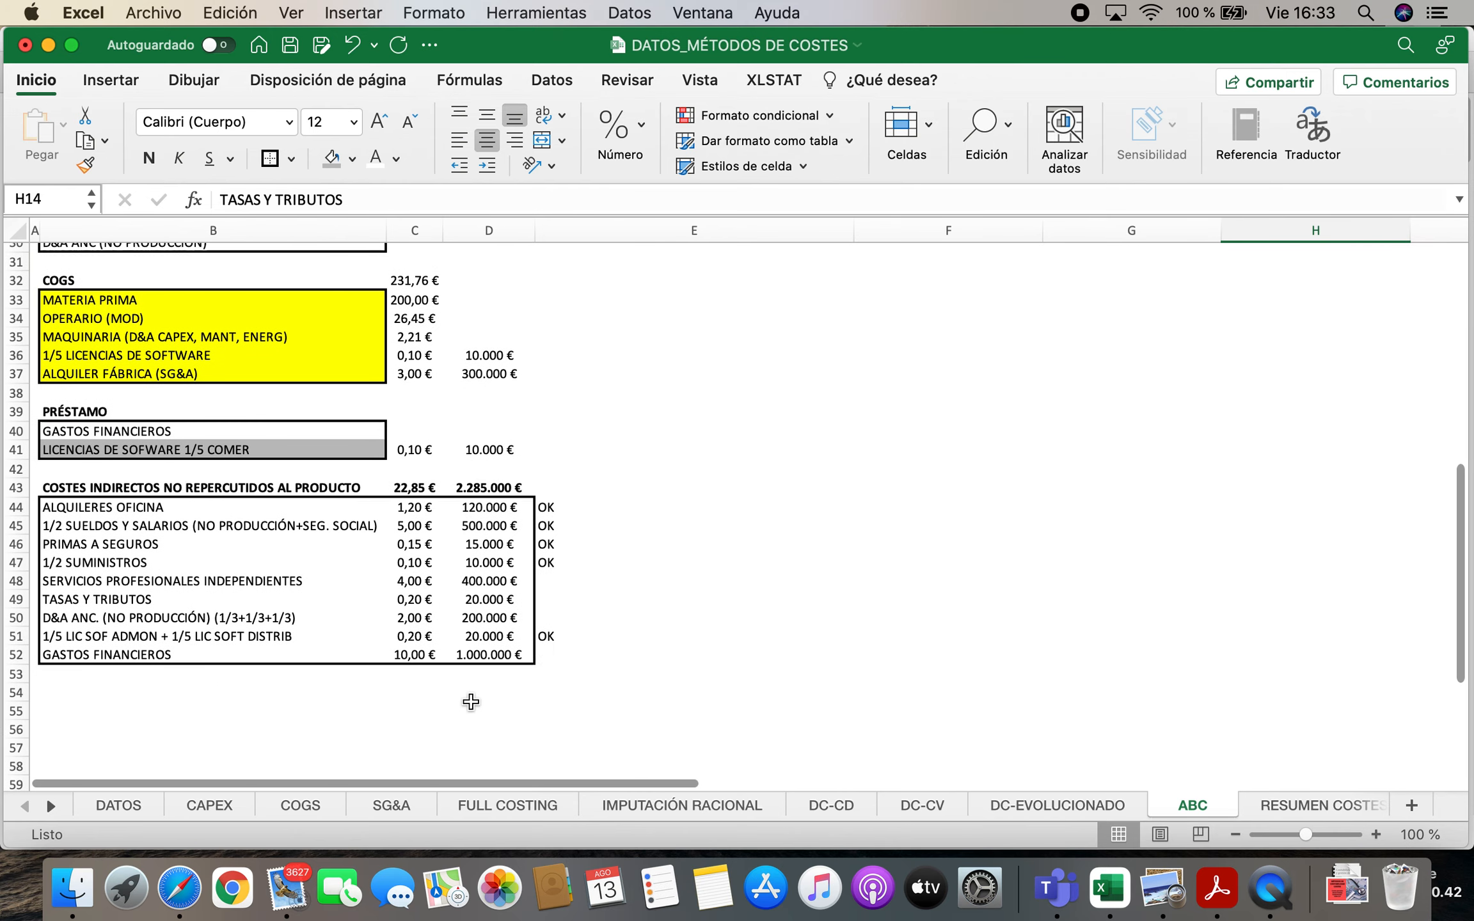
left_click(145, 565)
key("Down")
key("Right")
key("Right")
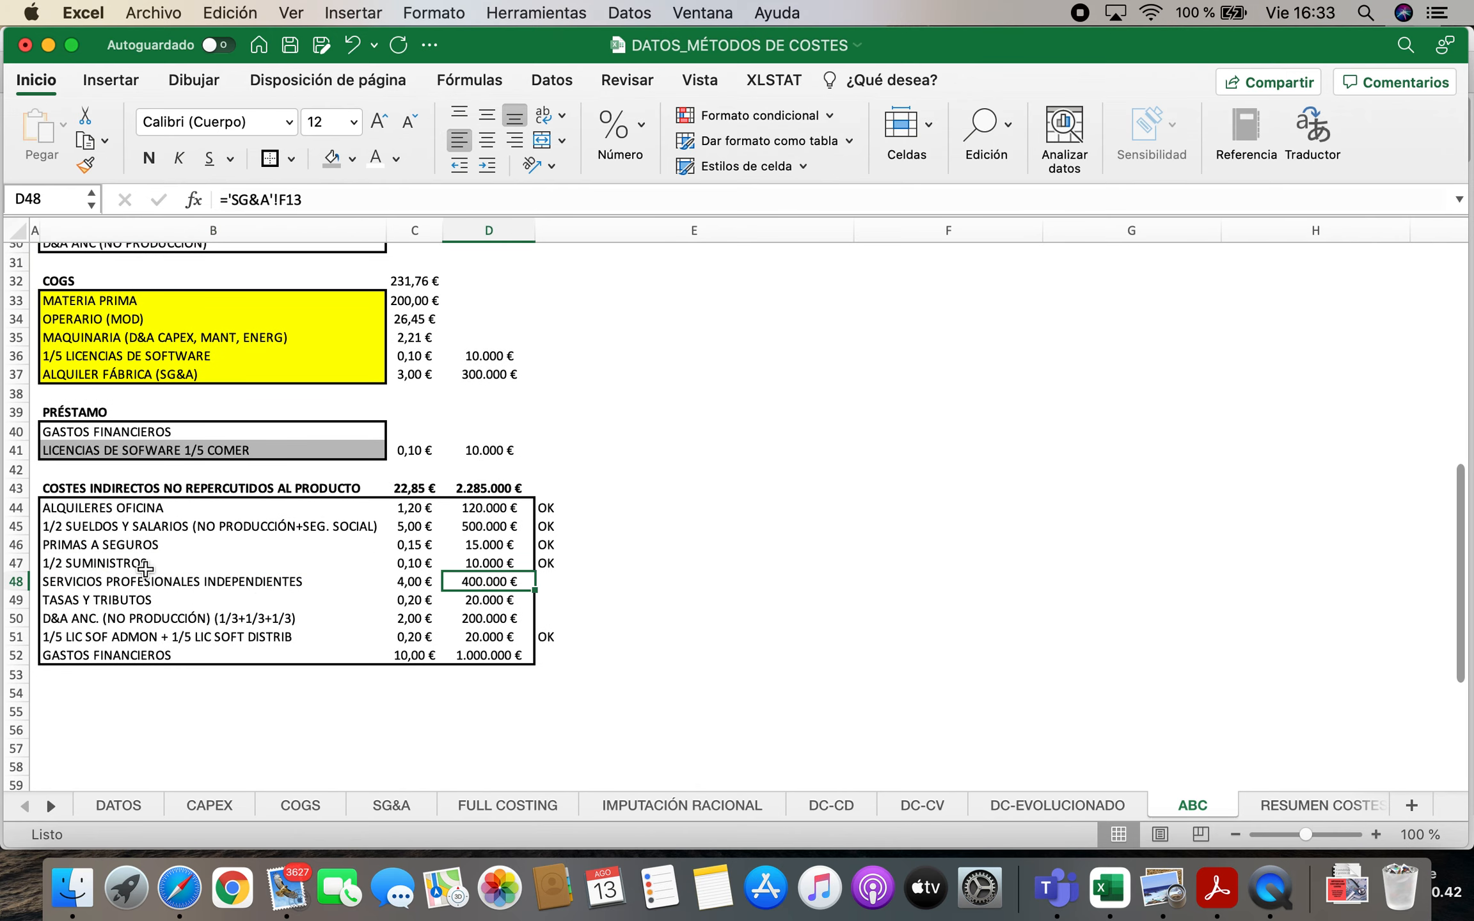
key("Right")
type("0")
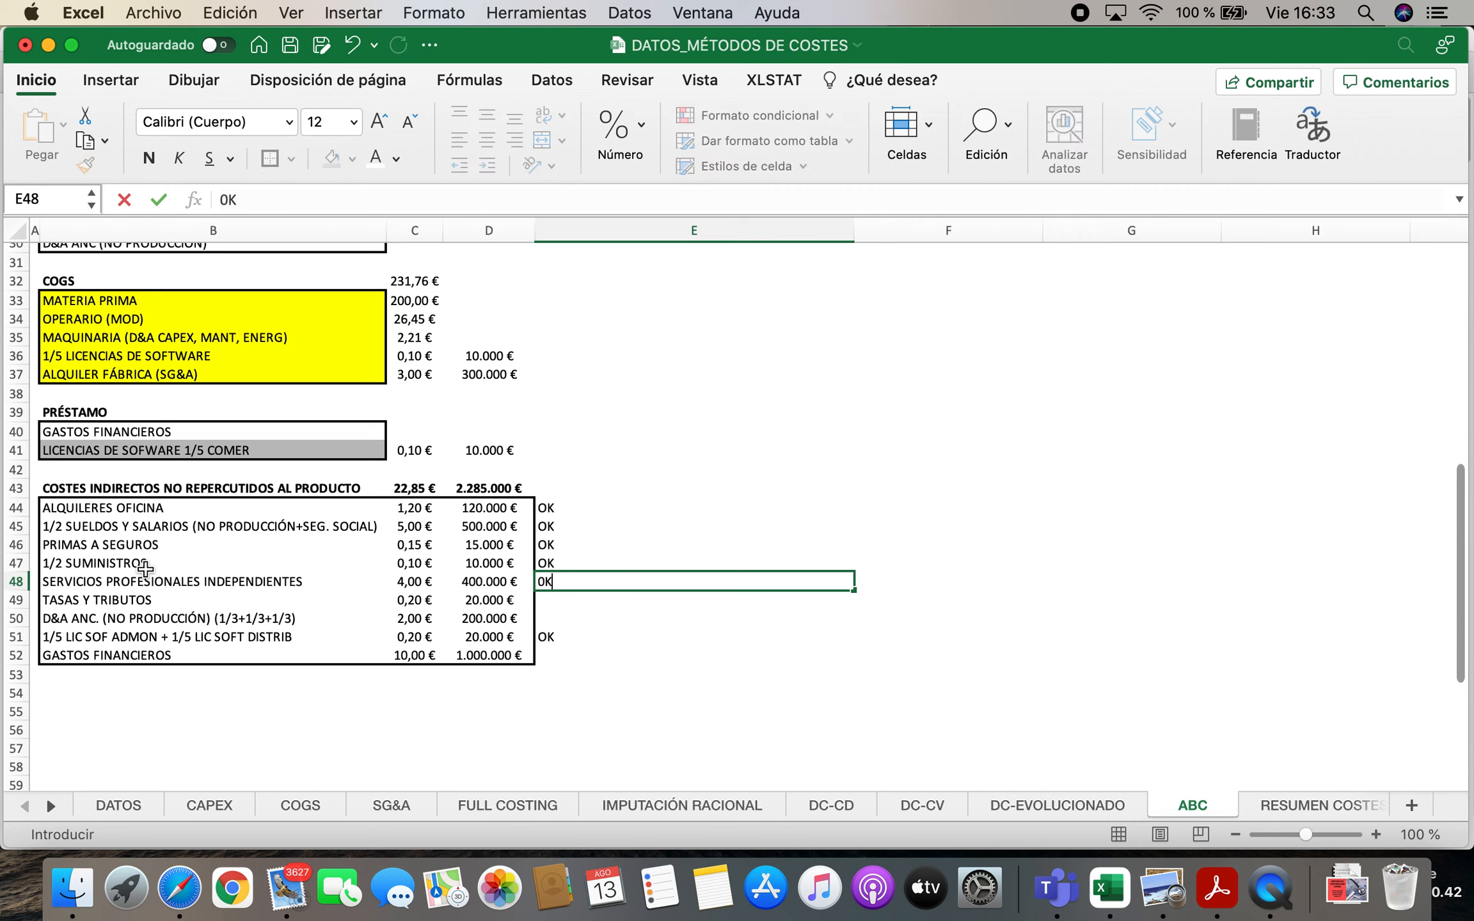
key("Return")
type("OK")
key("Return")
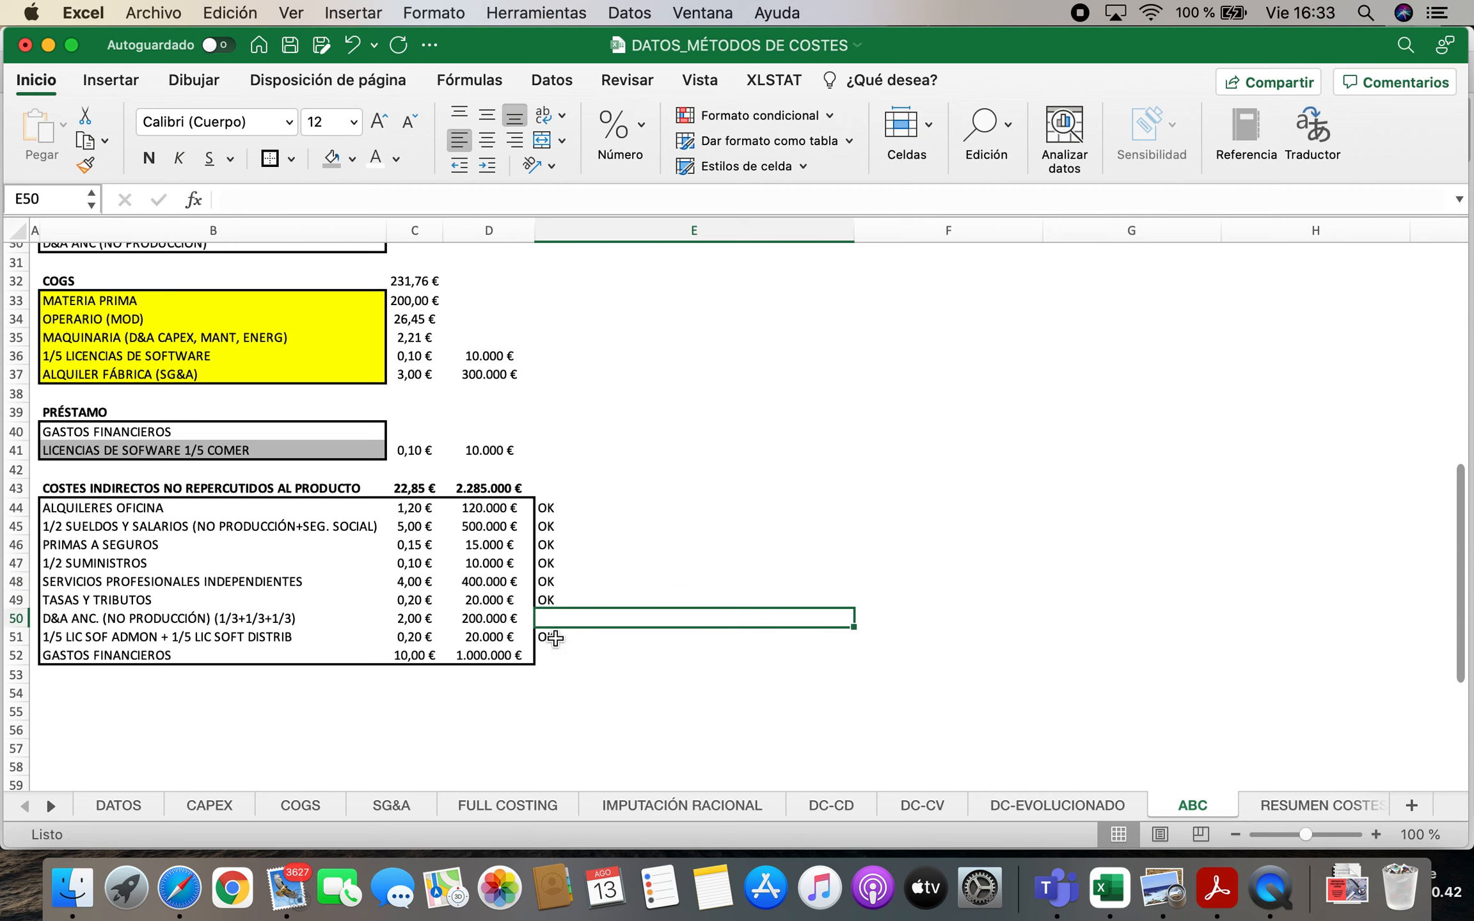
Check the non-productive D&A shares, and mark the D&A and GASTOS FINANCIEROS rows "OK" in E50 and E52
scroll(787, 623, "up", 10)
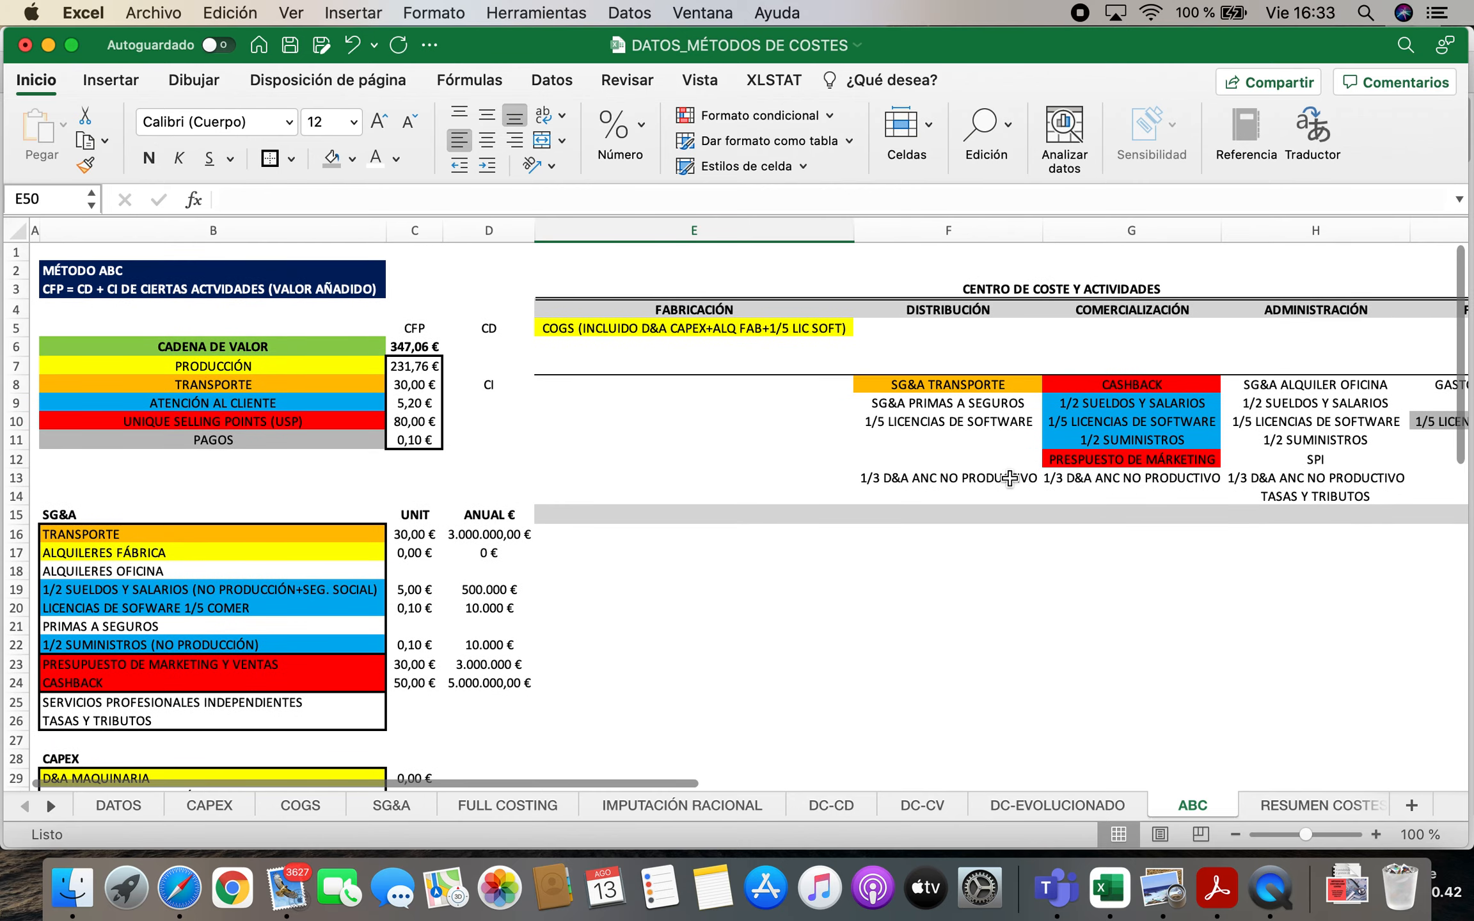
left_click(1012, 479)
left_click(1305, 481)
scroll(781, 631, "down", 10)
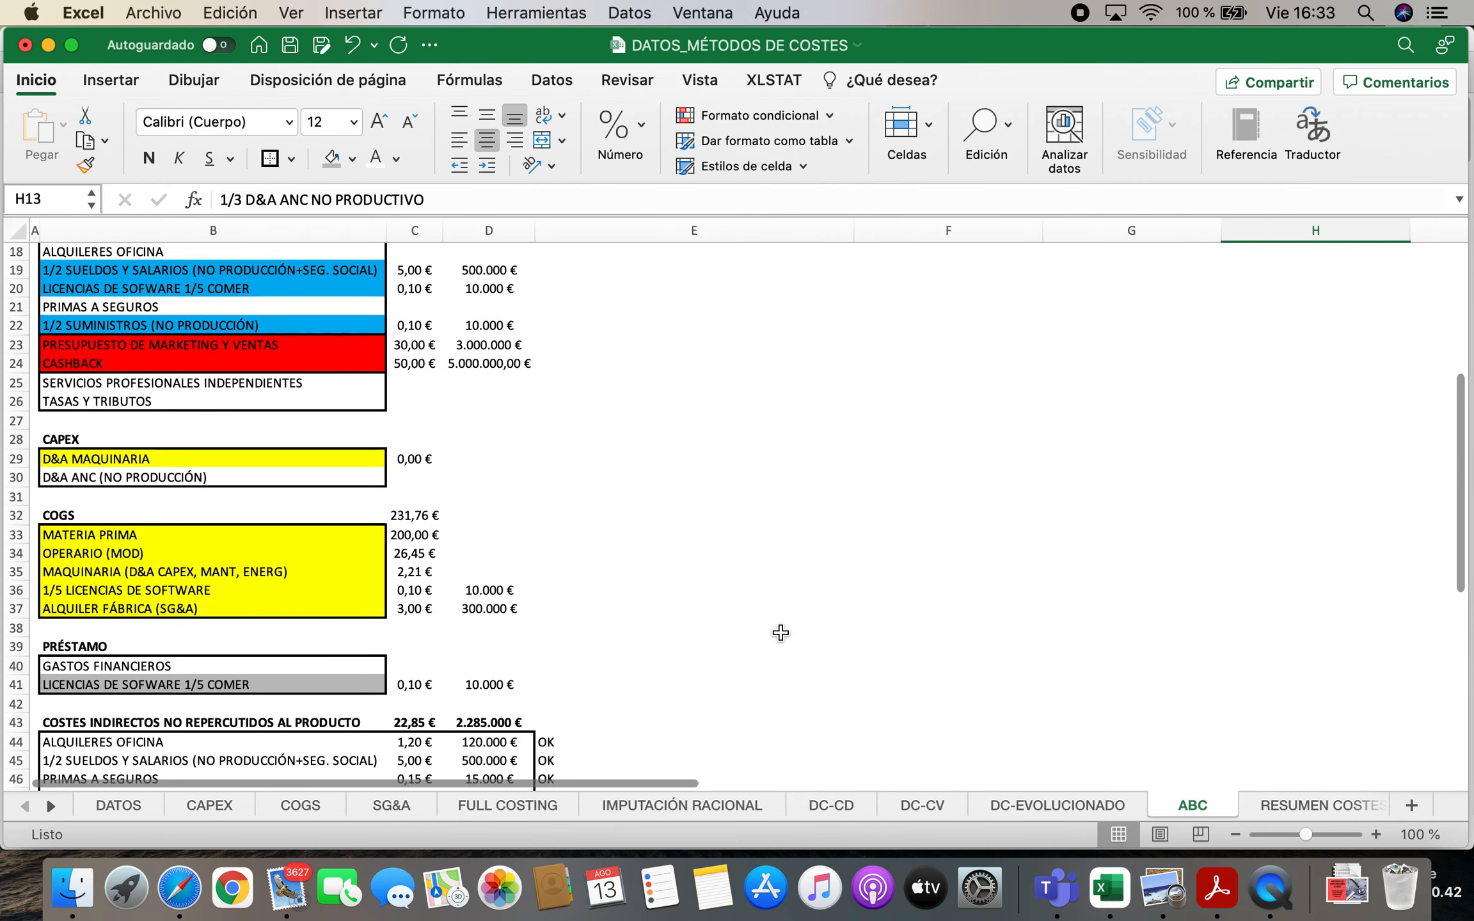
scroll(781, 634, "down", 3)
left_click(558, 531)
type("OK")
key("Return")
key("Return")
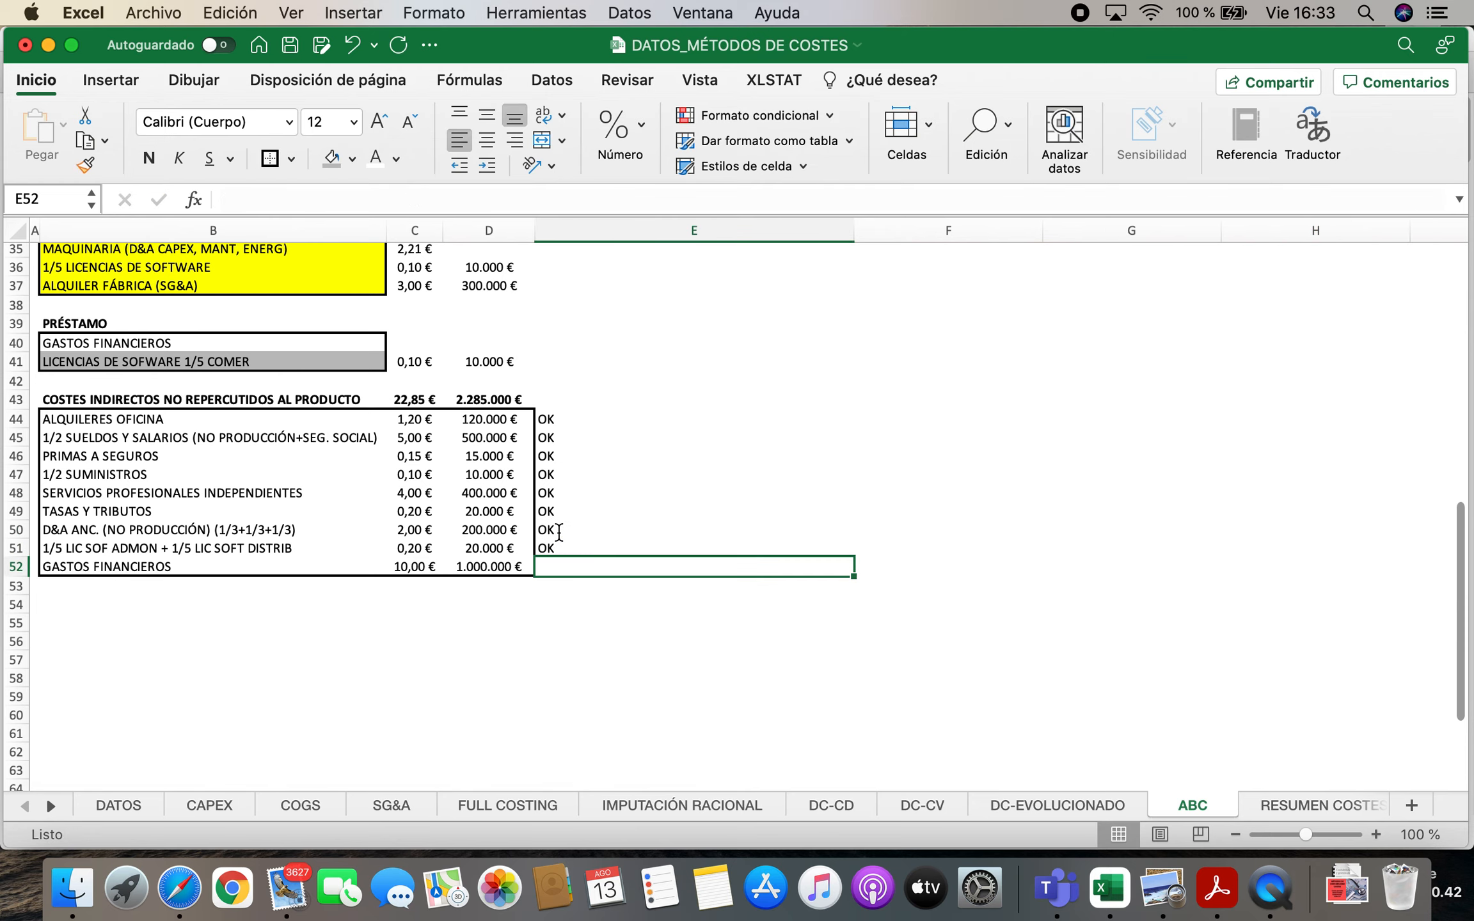
type("OK")
key("Return")
Insert a blank row above row 4, between the CENTRO DE COSTE Y ACTIVIDADES heading and the cost centre names
scroll(888, 686, "up", 11)
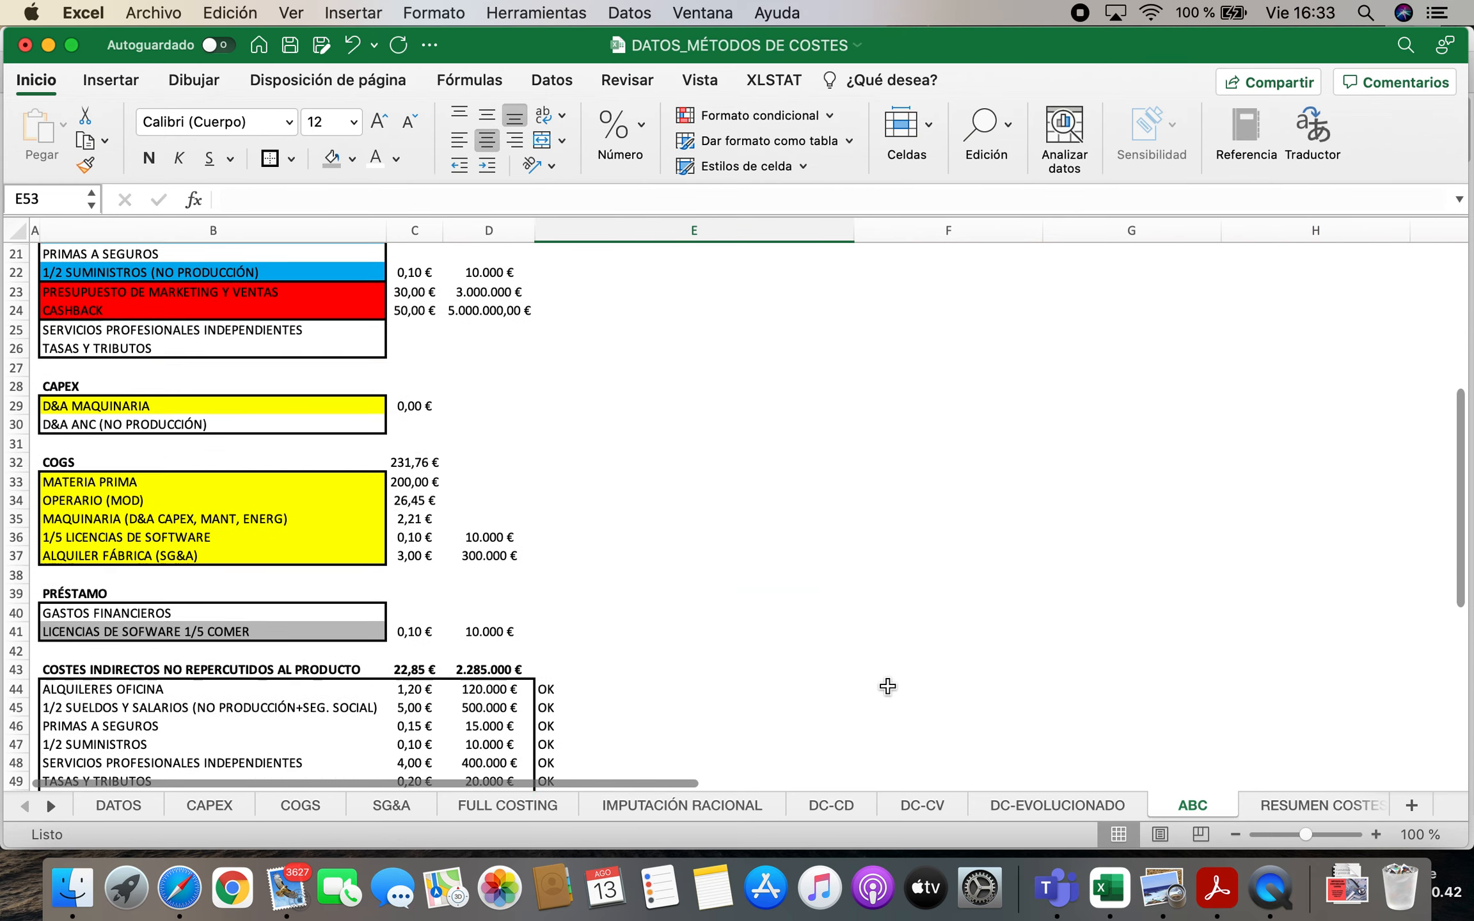
mouse_move(697, 782)
left_mouse_down()
mouse_move(913, 780)
mouse_move(705, 781)
left_mouse_up()
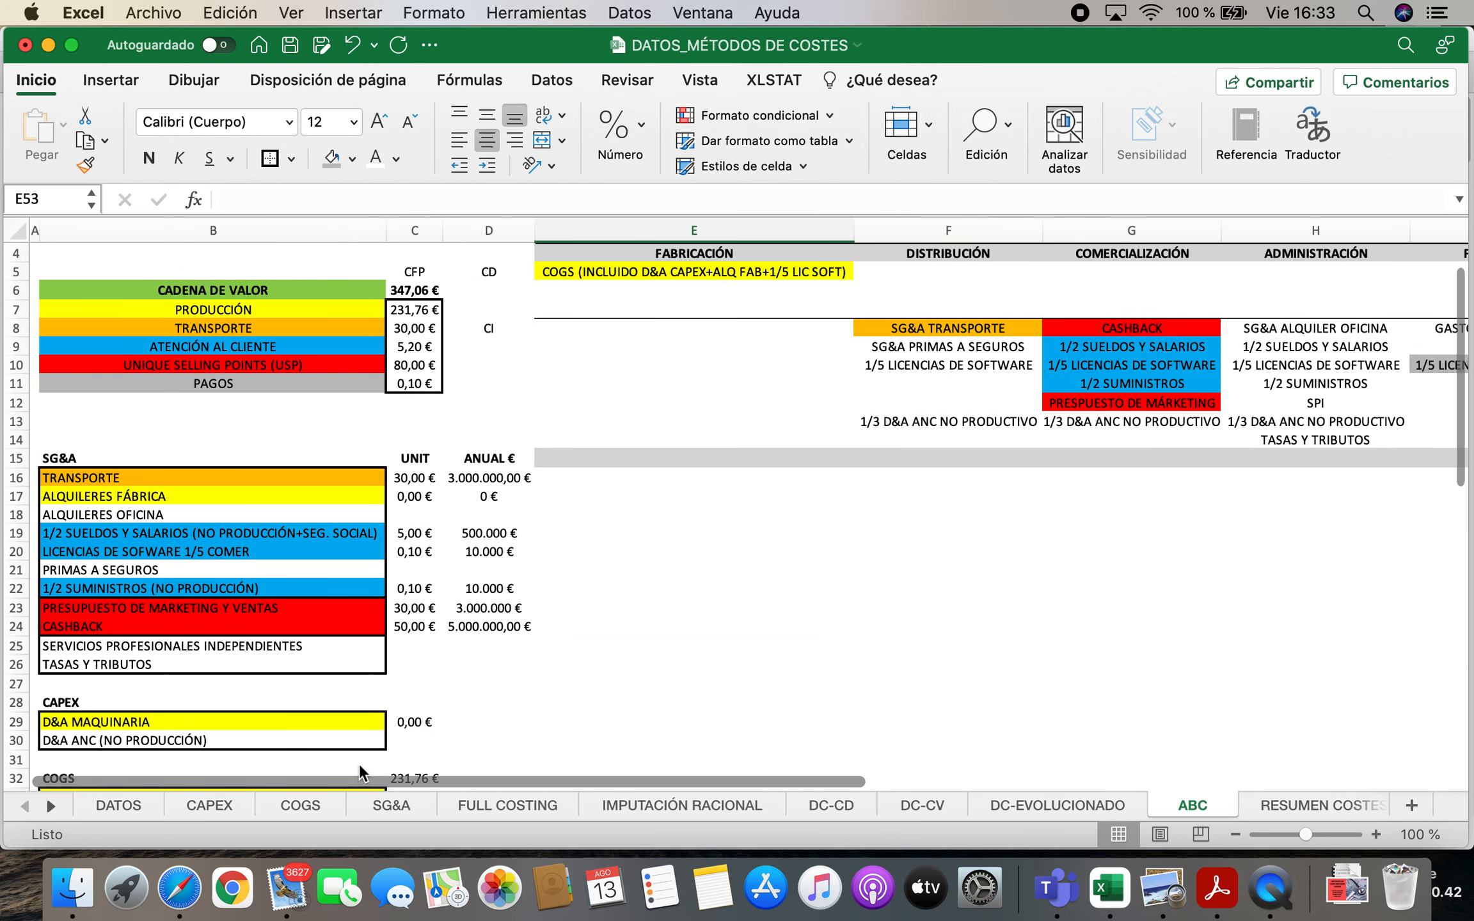
scroll(573, 638, "up", 2)
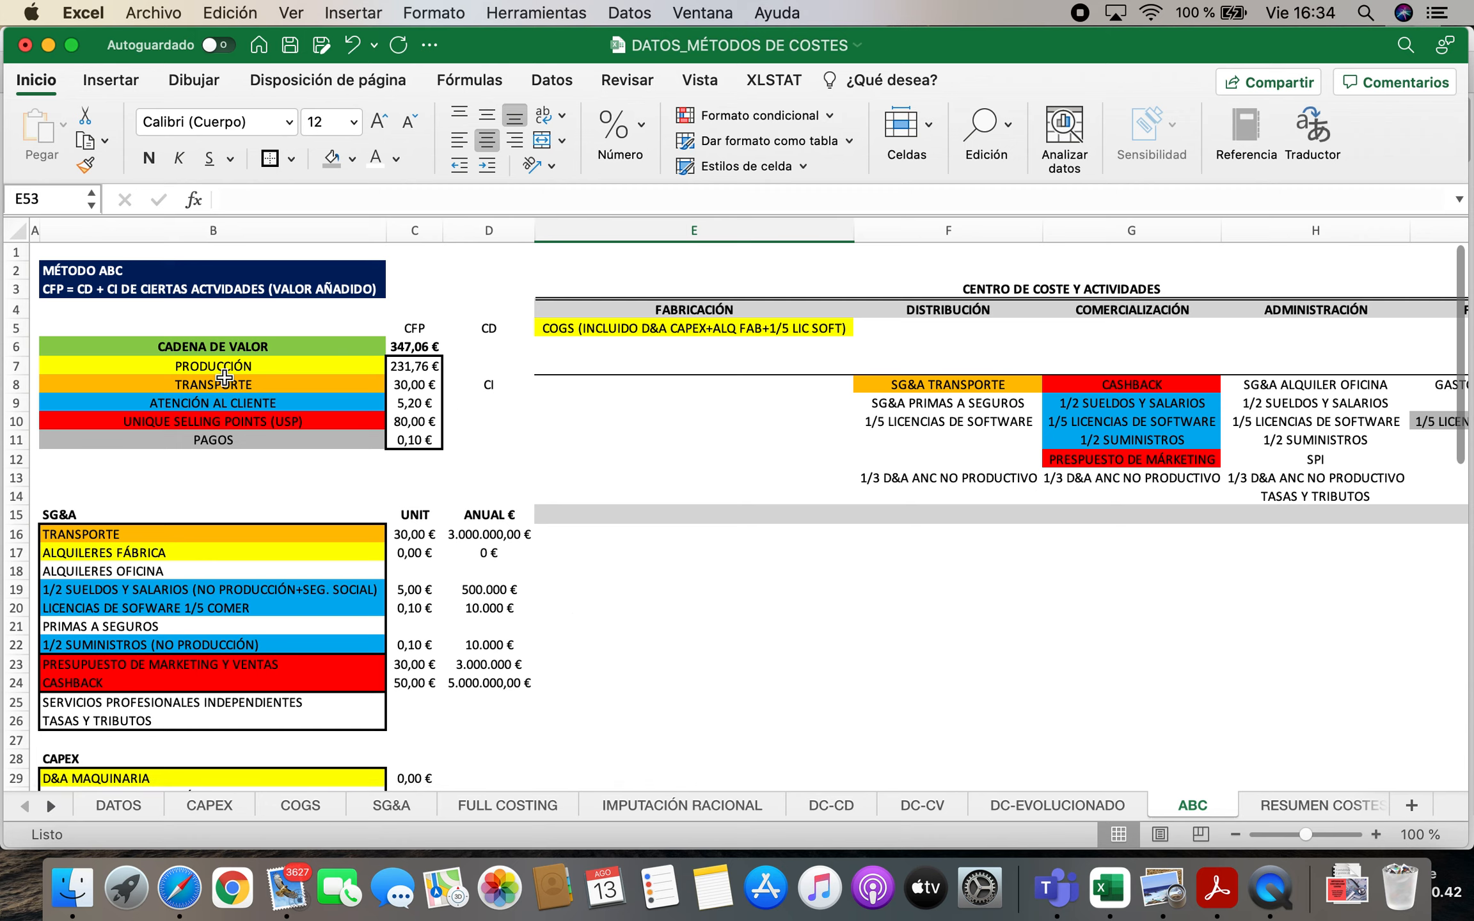
left_click(421, 331)
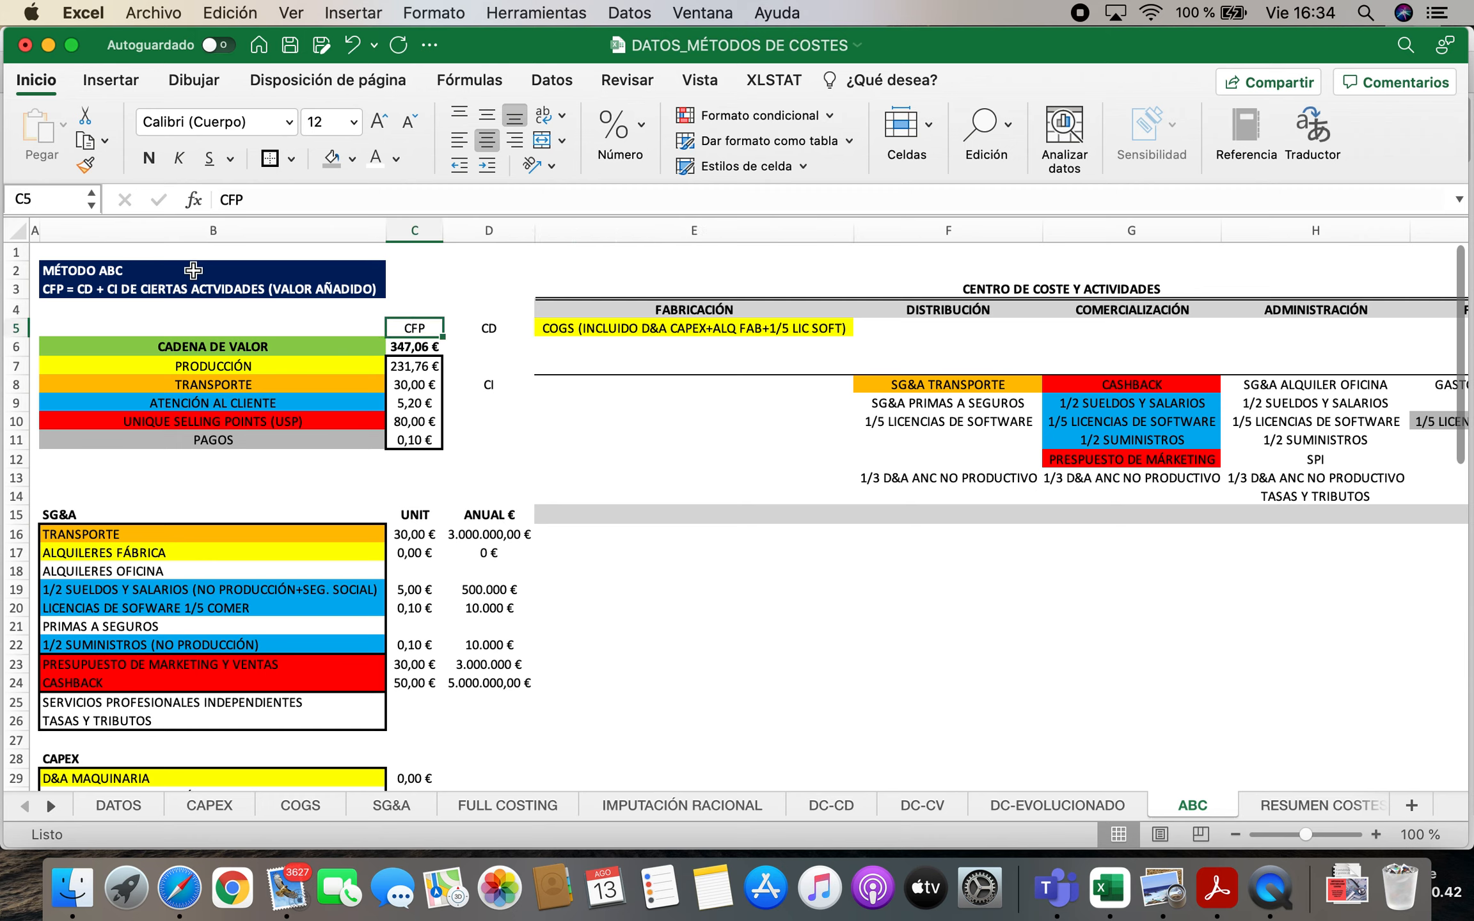
left_click(19, 310)
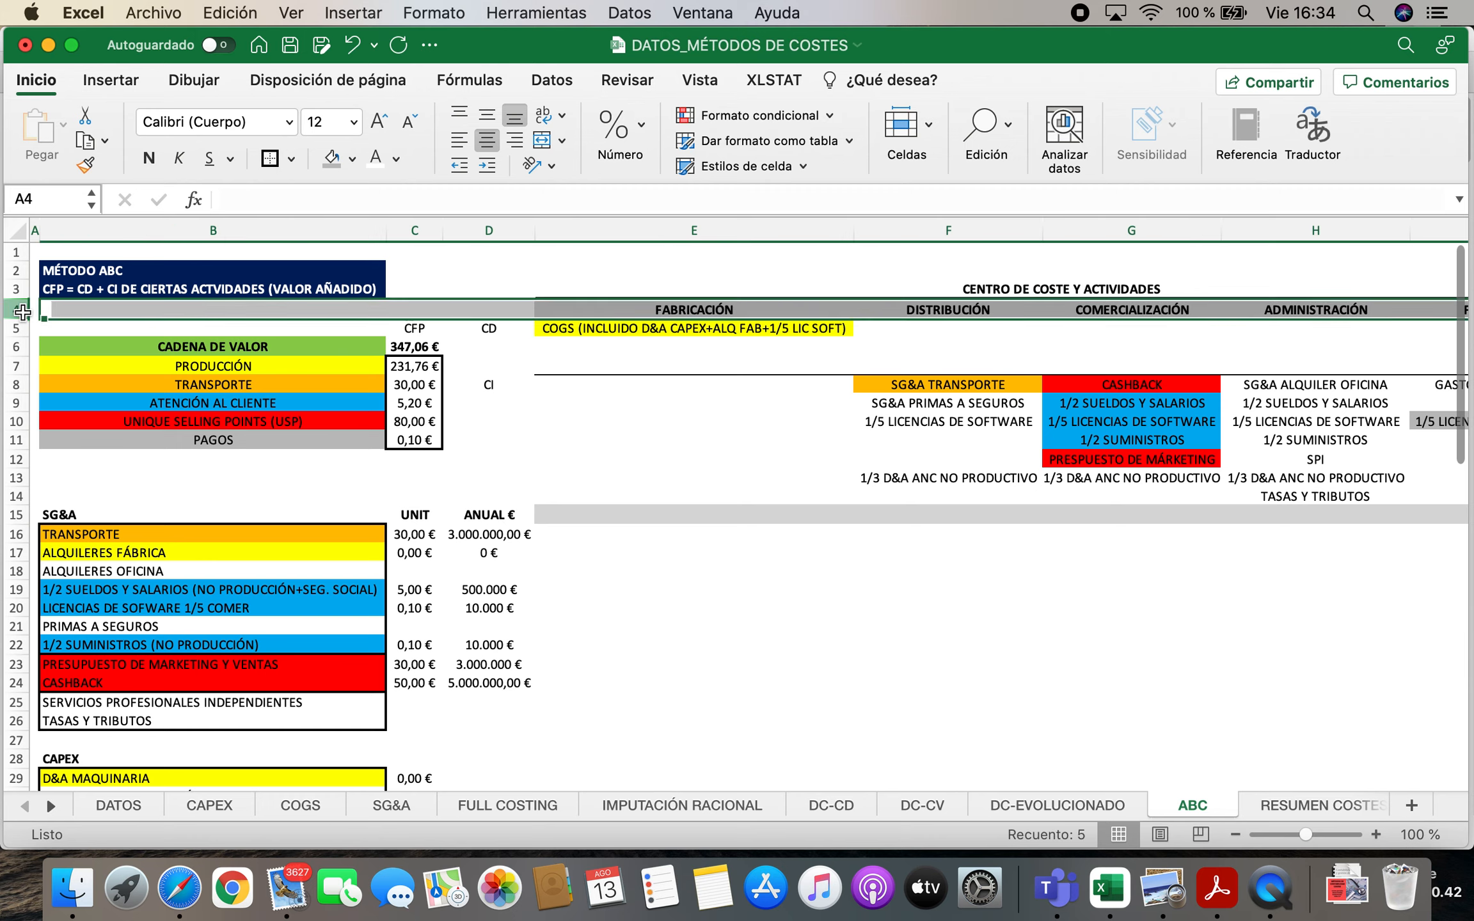
right_click(23, 310)
left_click(76, 424)
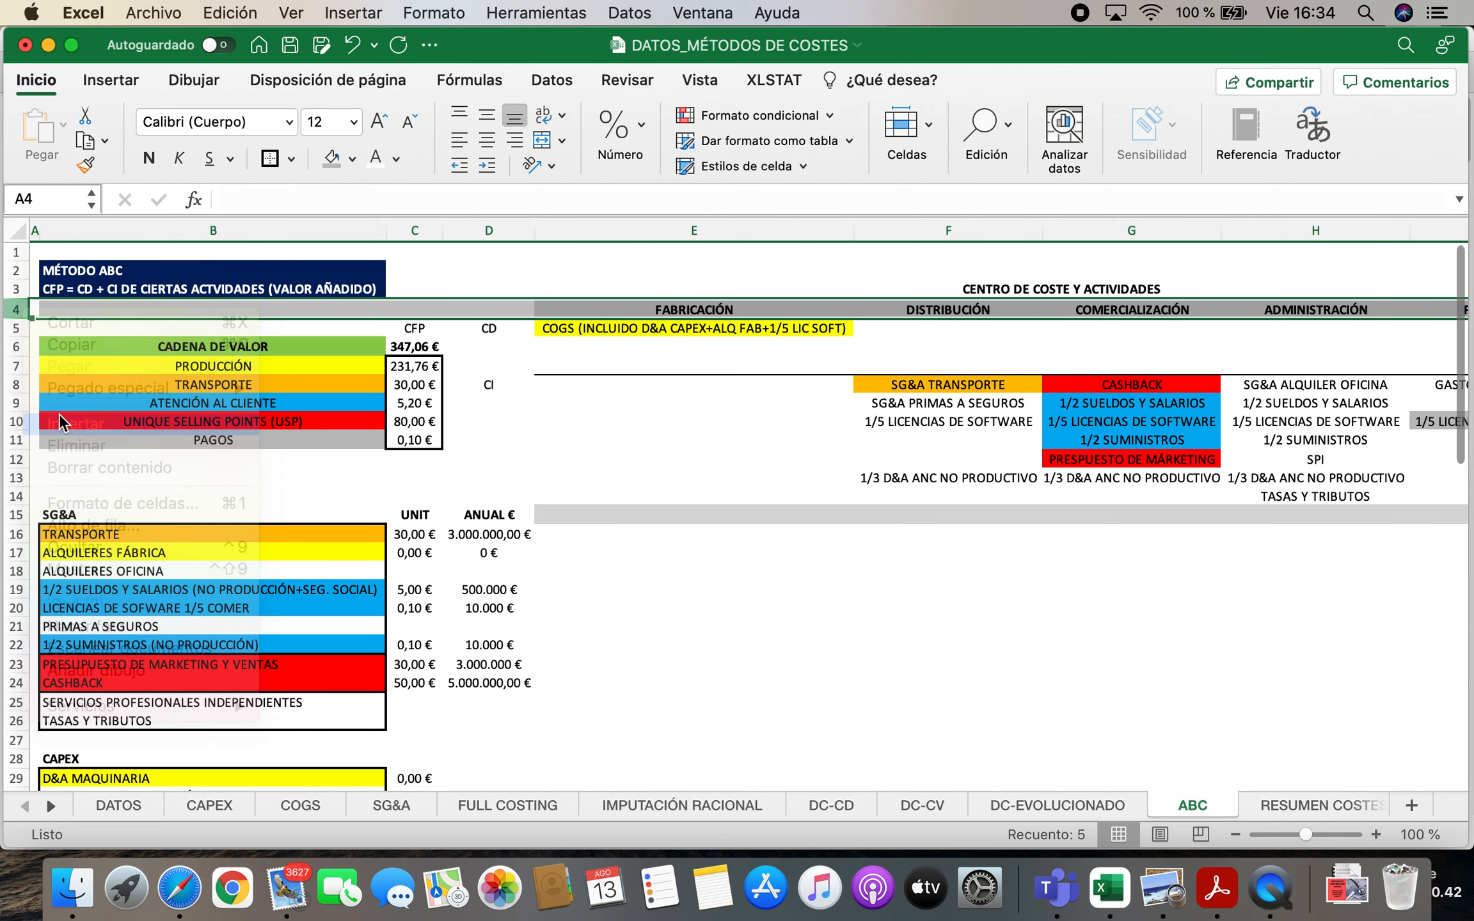
Copy the CENTRO DE COSTE Y ACTIVIDADES heading from row 3 to row 4 and clear the original in E3
left_click(1023, 288)
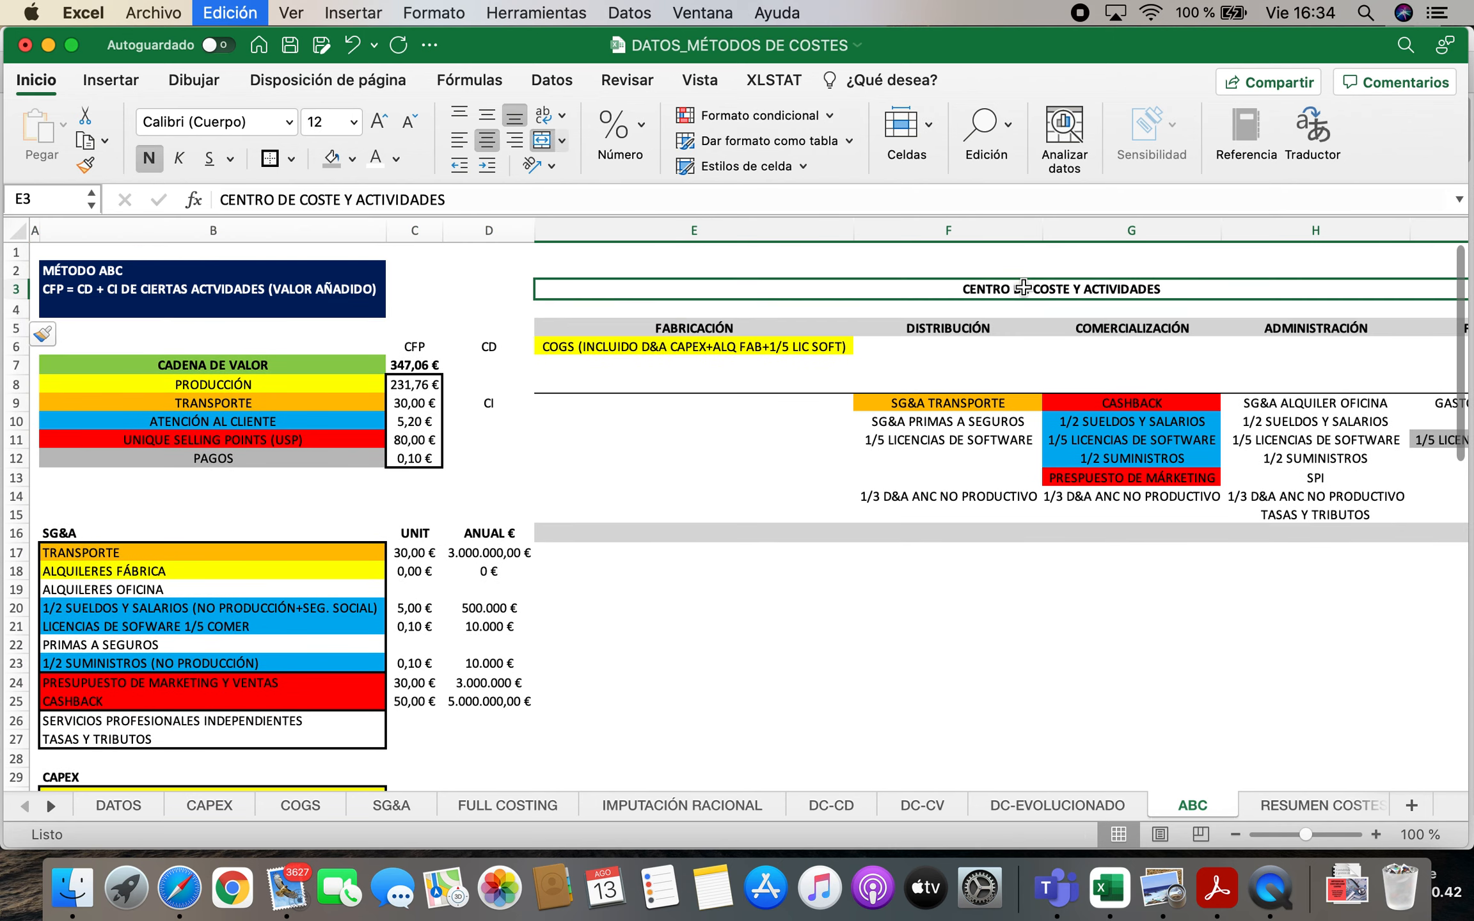
key("super+c")
key("Down")
key("super+v")
key("Up")
key("BackSpace")
key("Left")
key("Left")
key("Left")
key("Left")
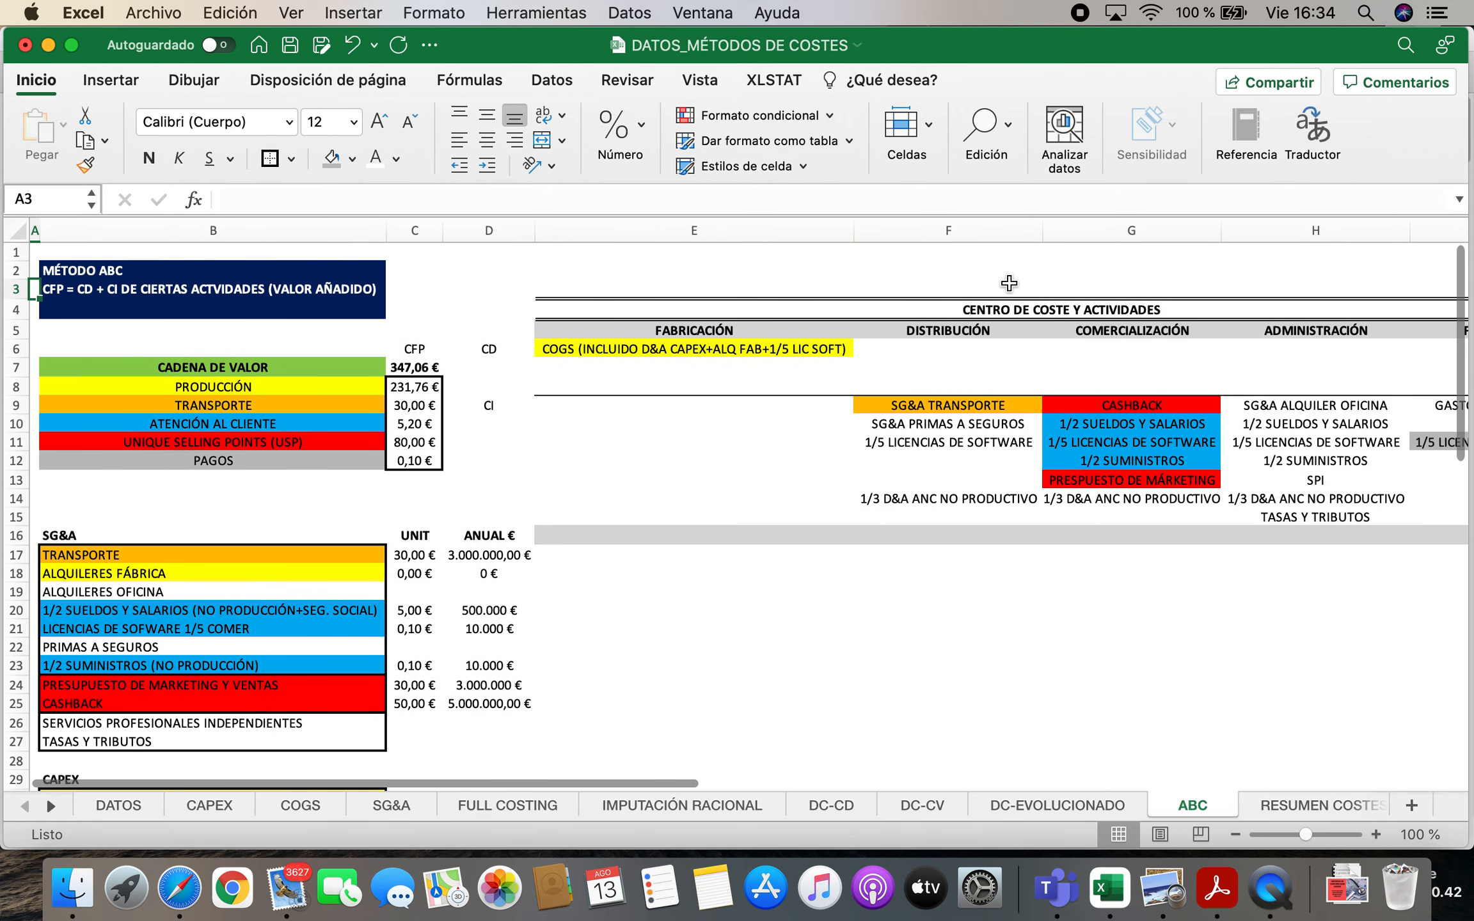
Link C3, beside the CFP formula label, to the value chain total in C7
left_click(407, 291)
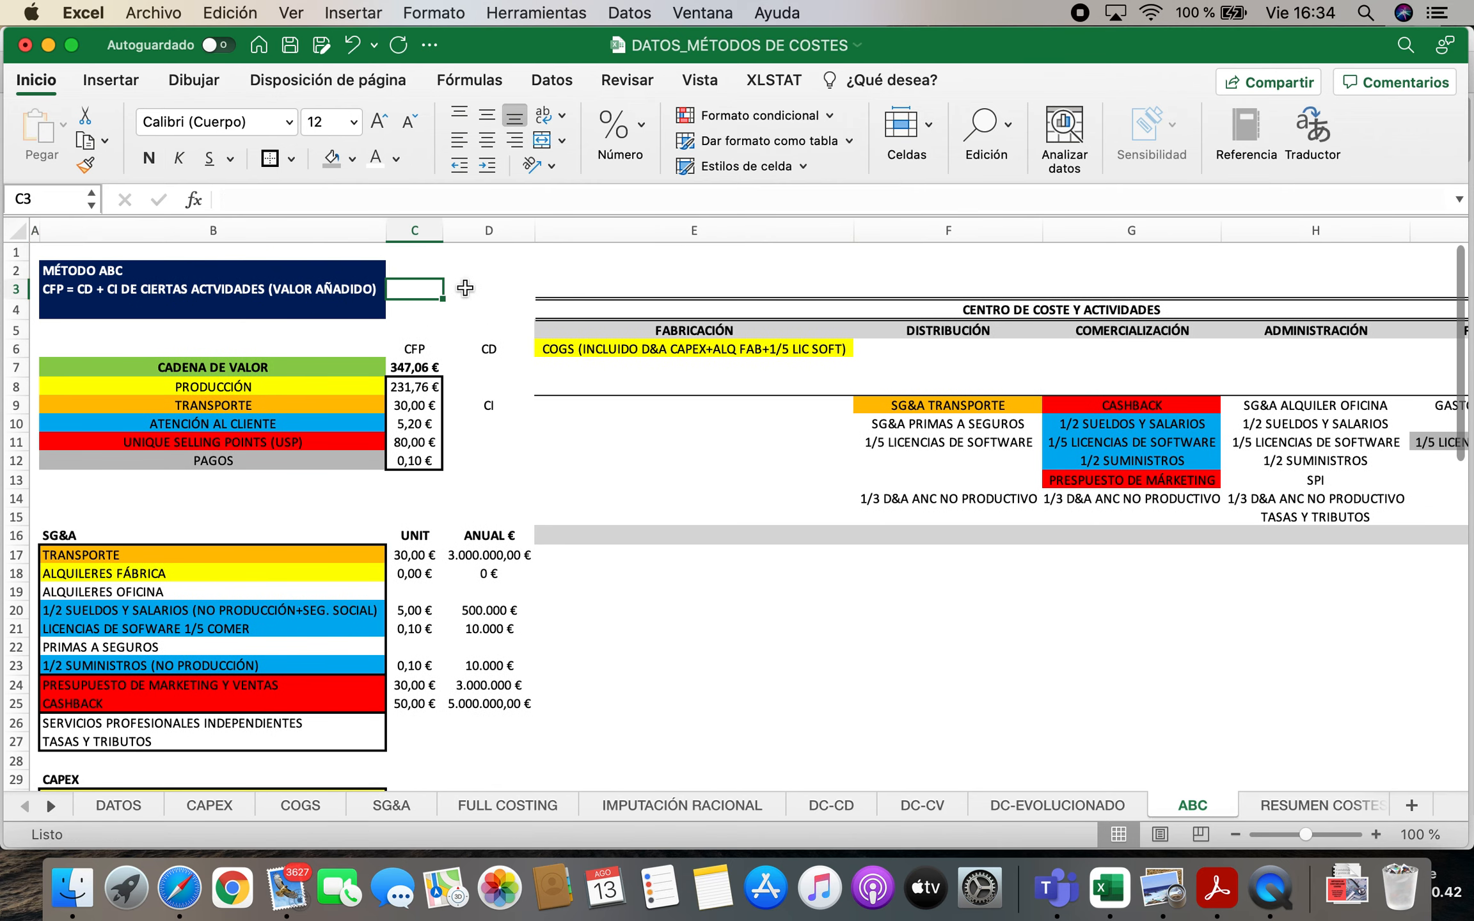
type("=")
left_click(419, 366)
key("Return")
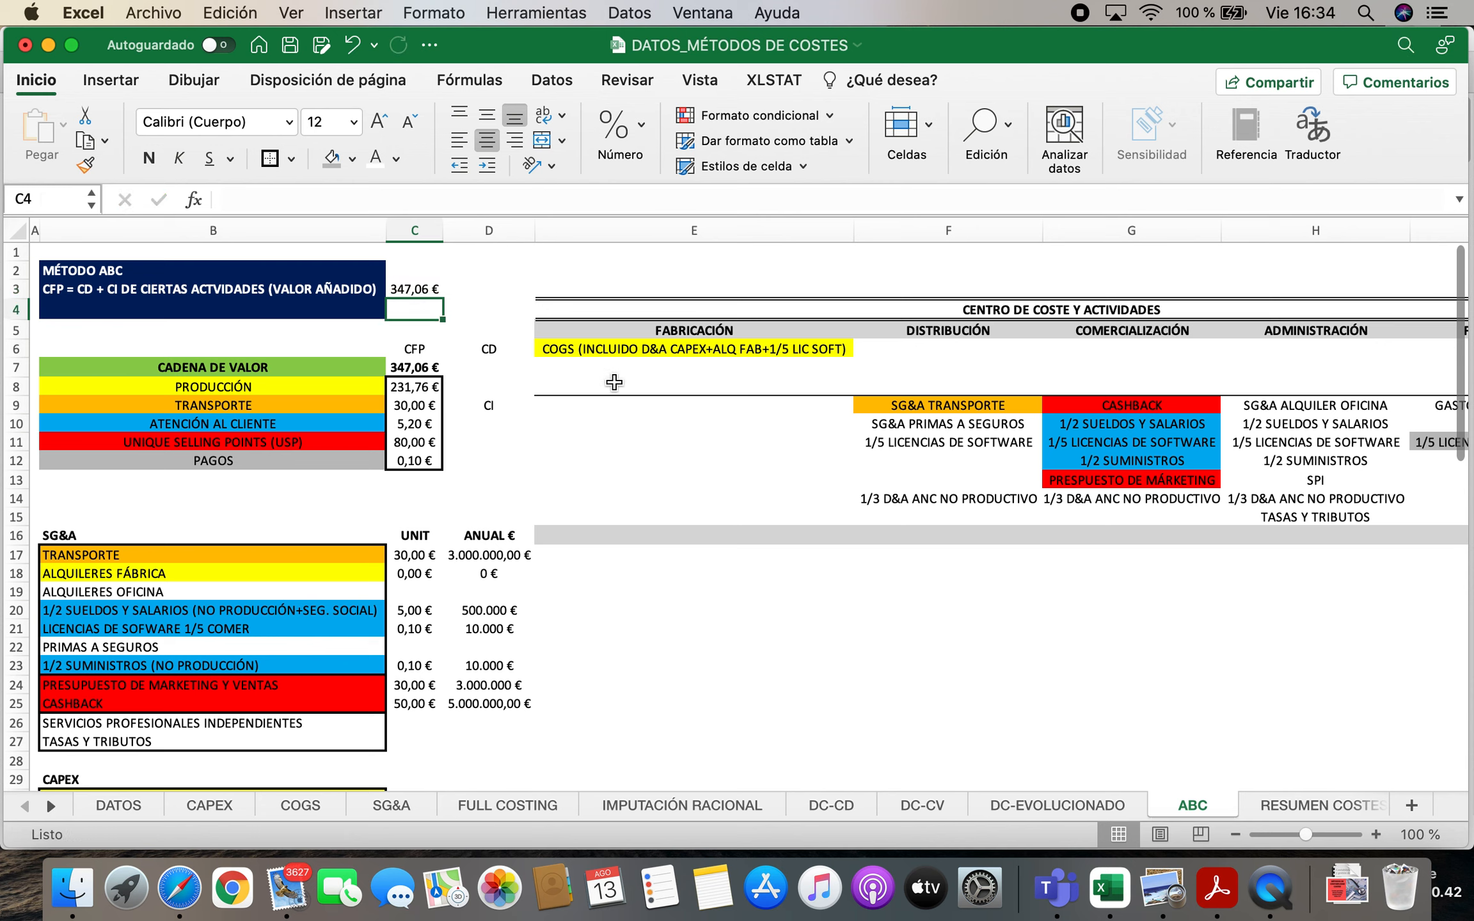
Label B4 "CI NO IMPUTADOS A CFP (ACTIVIDADES SECUNDARIAS)"
left_click(87, 316)
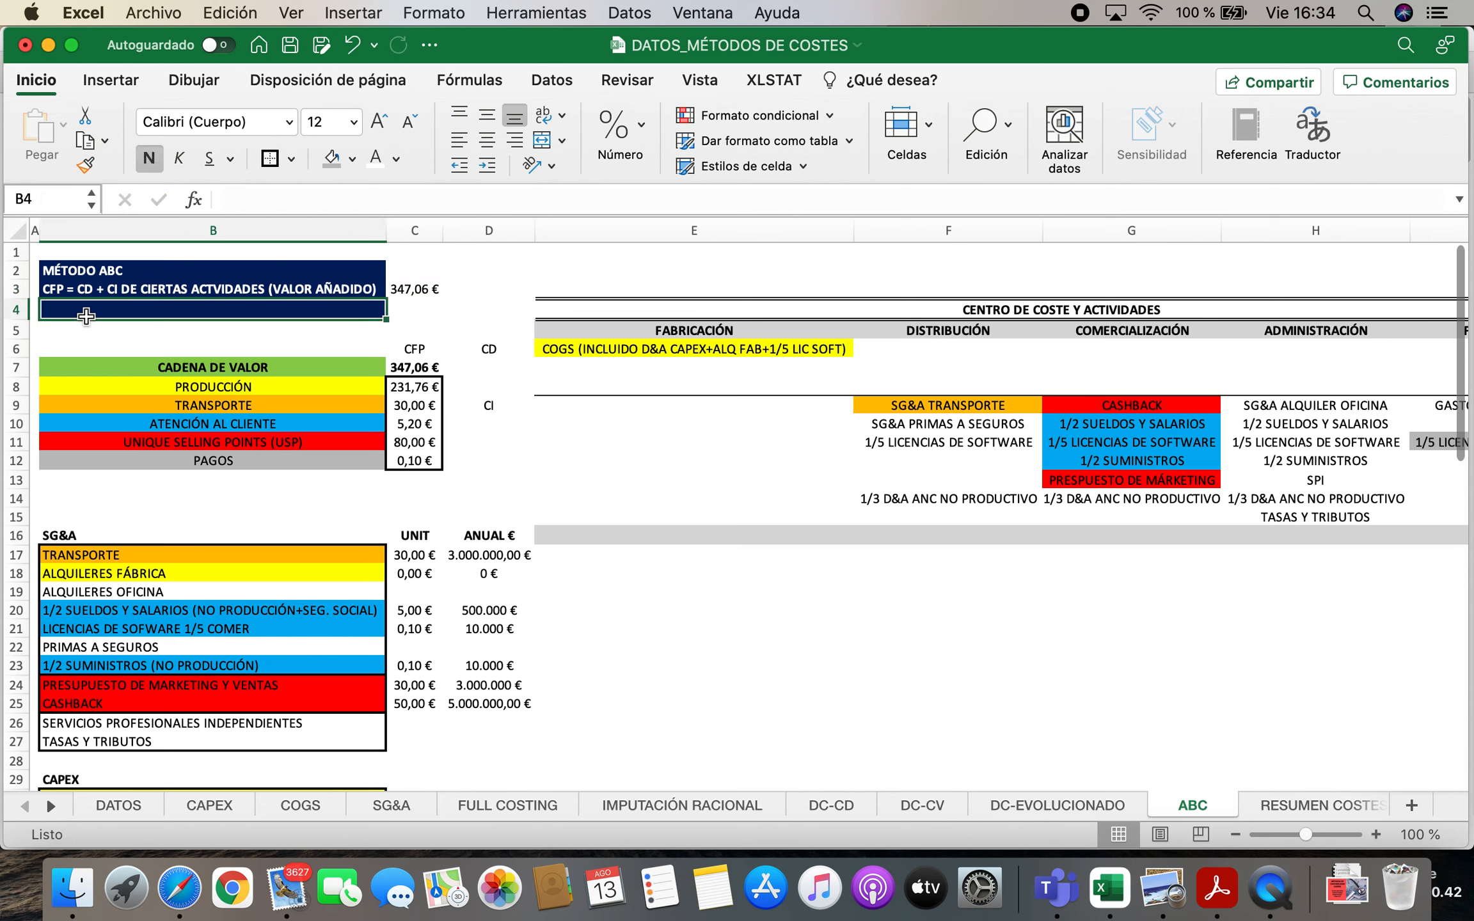
type("CI NO I")
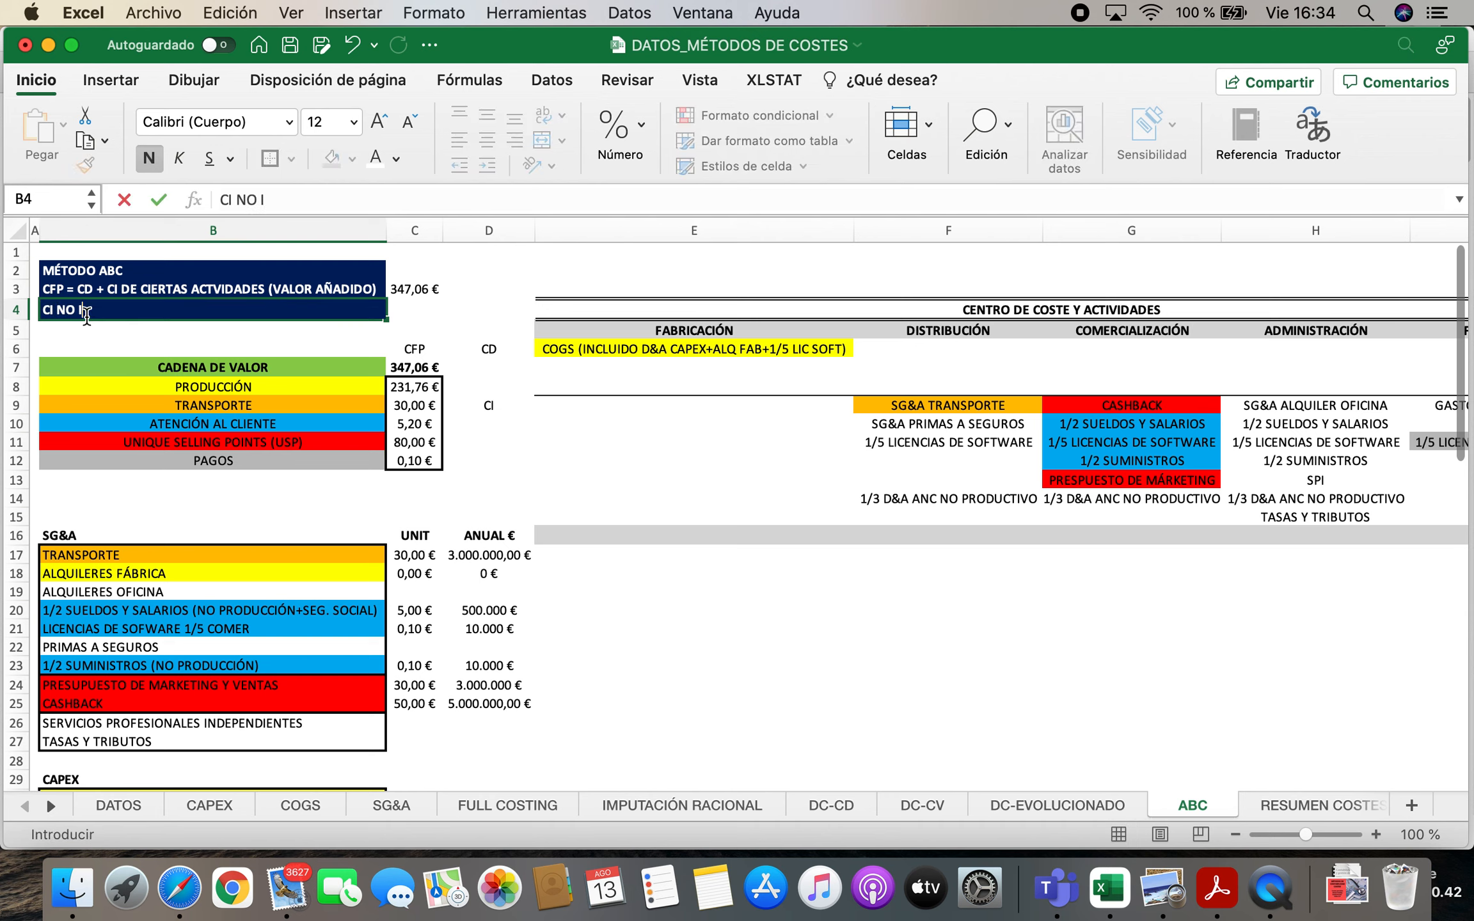
type("MPUTADOS A CFP (ACTIVIDADES SECUNDARIAS")
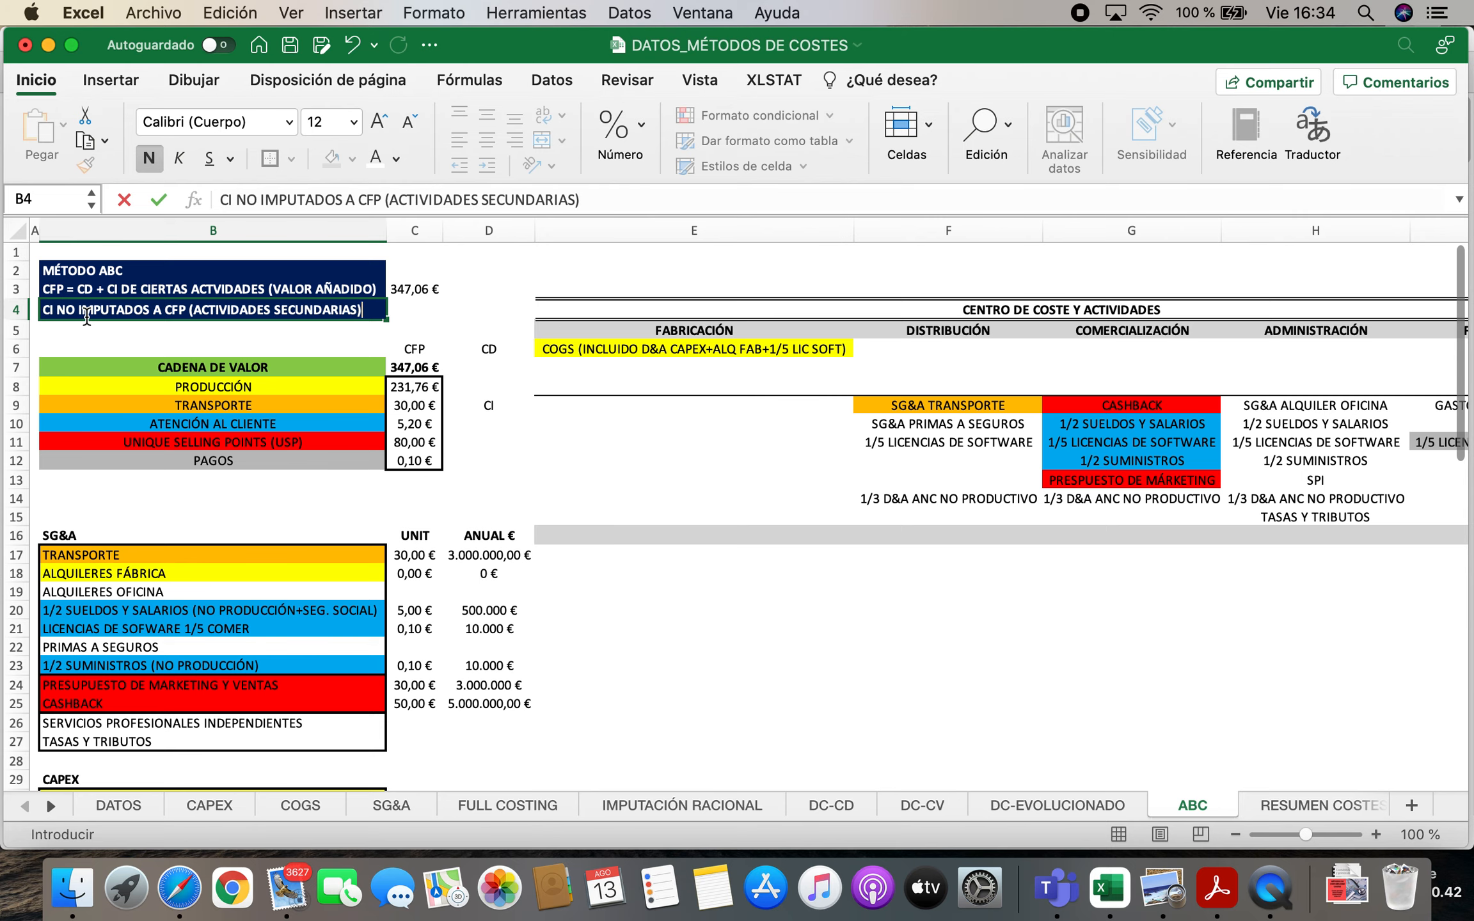
key("Tab")
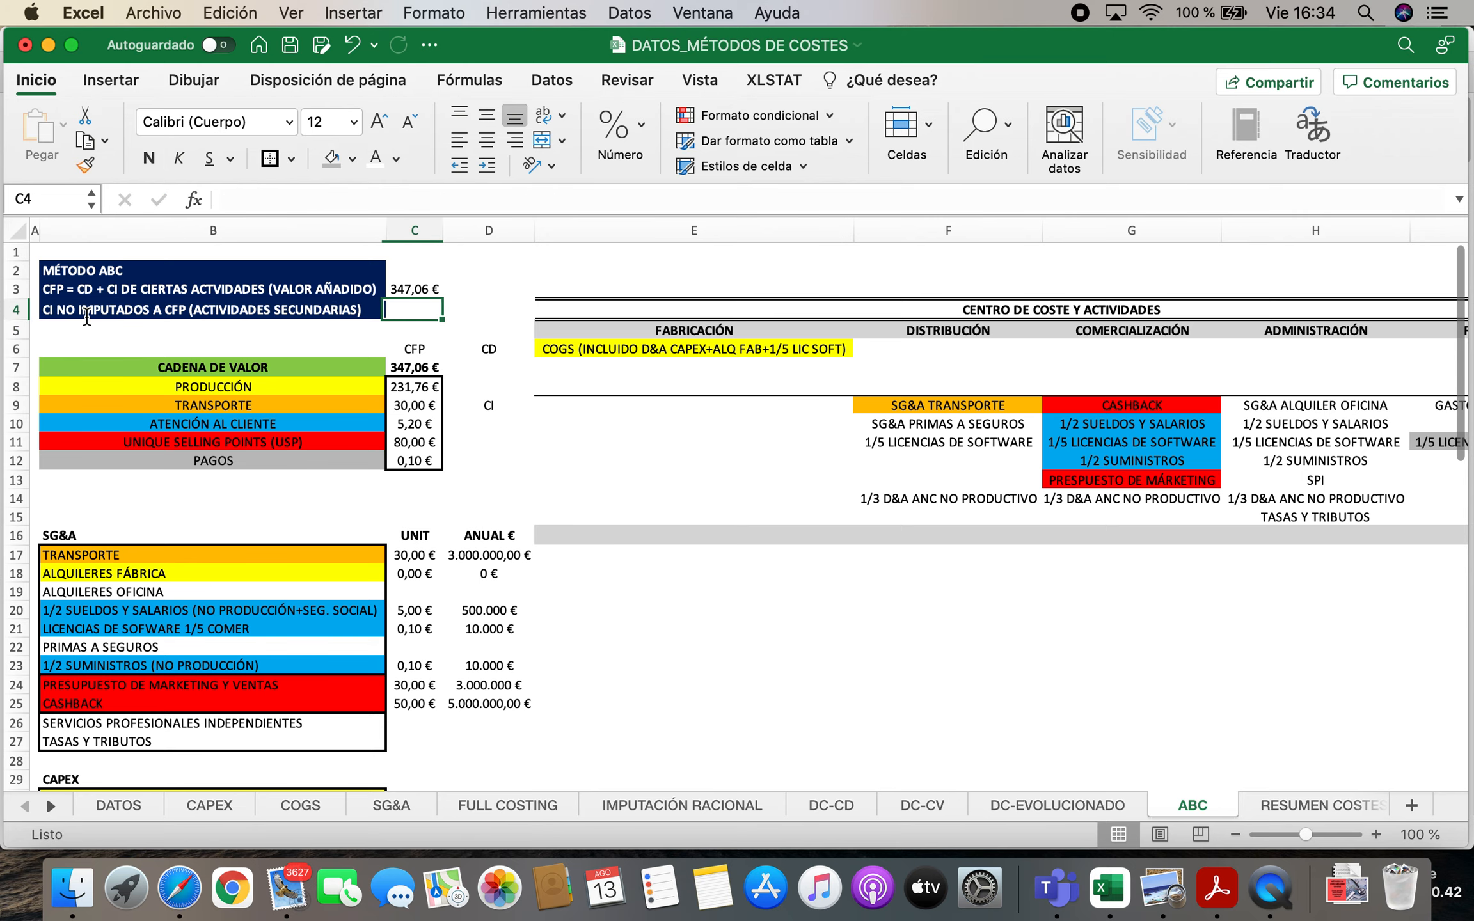
Link C4 to the unit total of COSTES INDIRECTOS NO REPERCUTIDOS AL PRODUCTO in C44, and centre C3:C4
type("=")
scroll(128, 486, "down", 5)
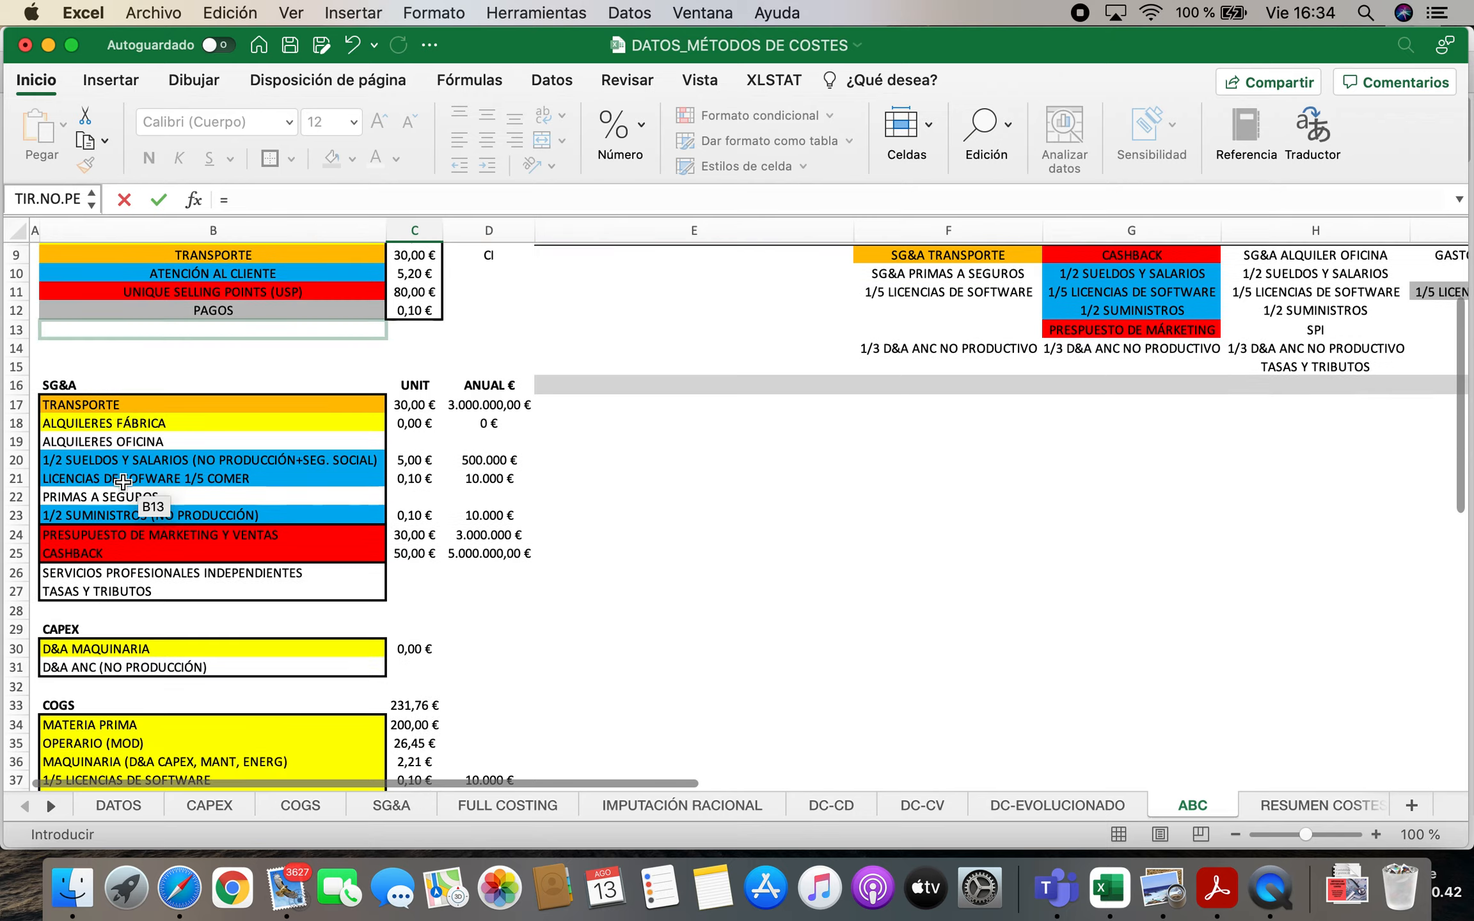
scroll(122, 483, "down", 8)
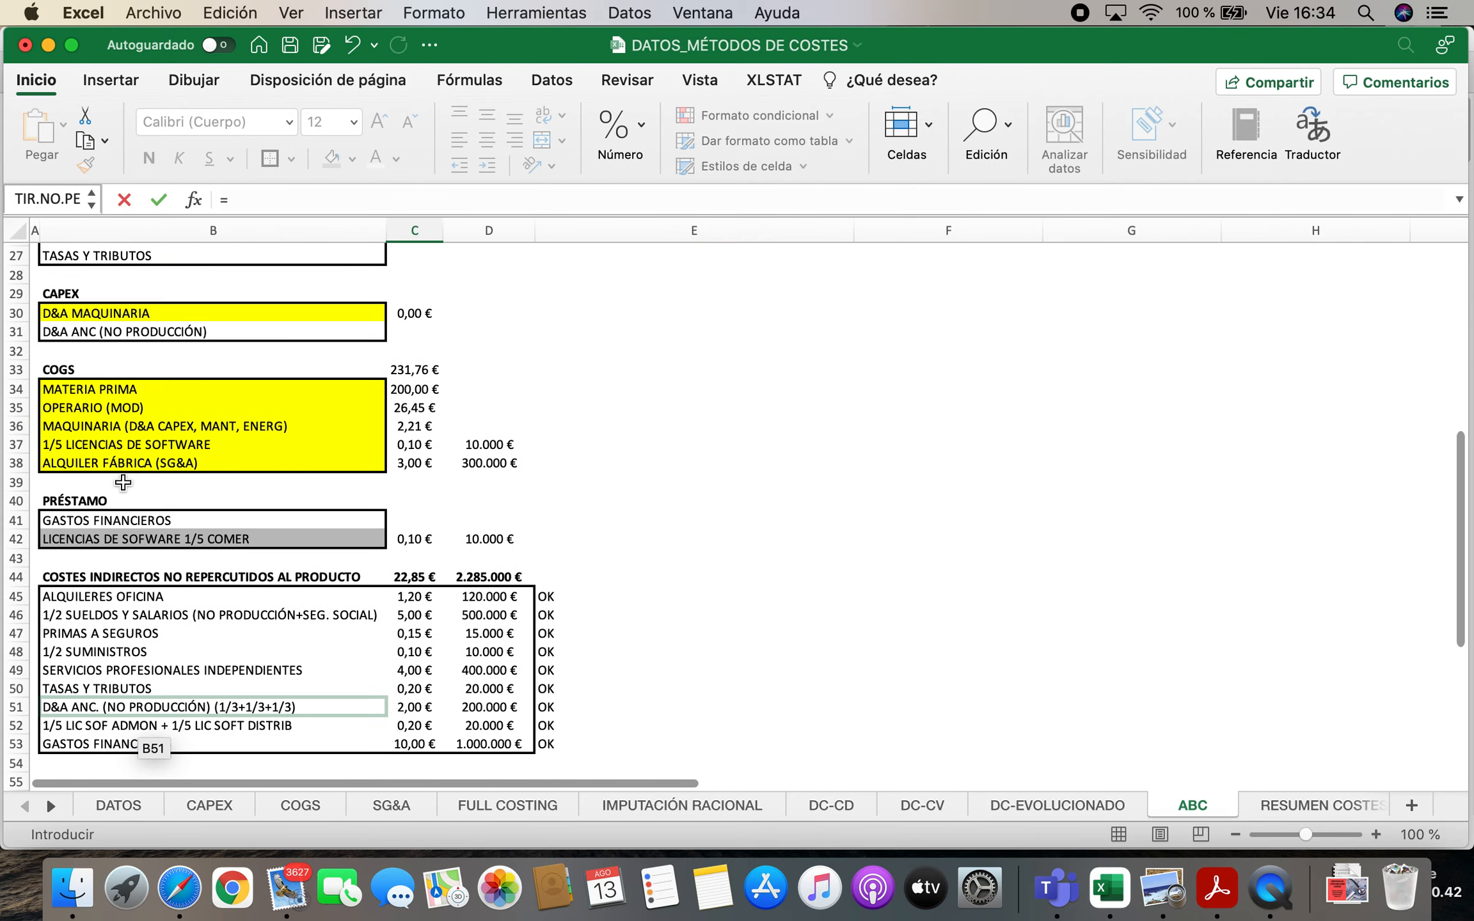
left_click(416, 520)
key("Return")
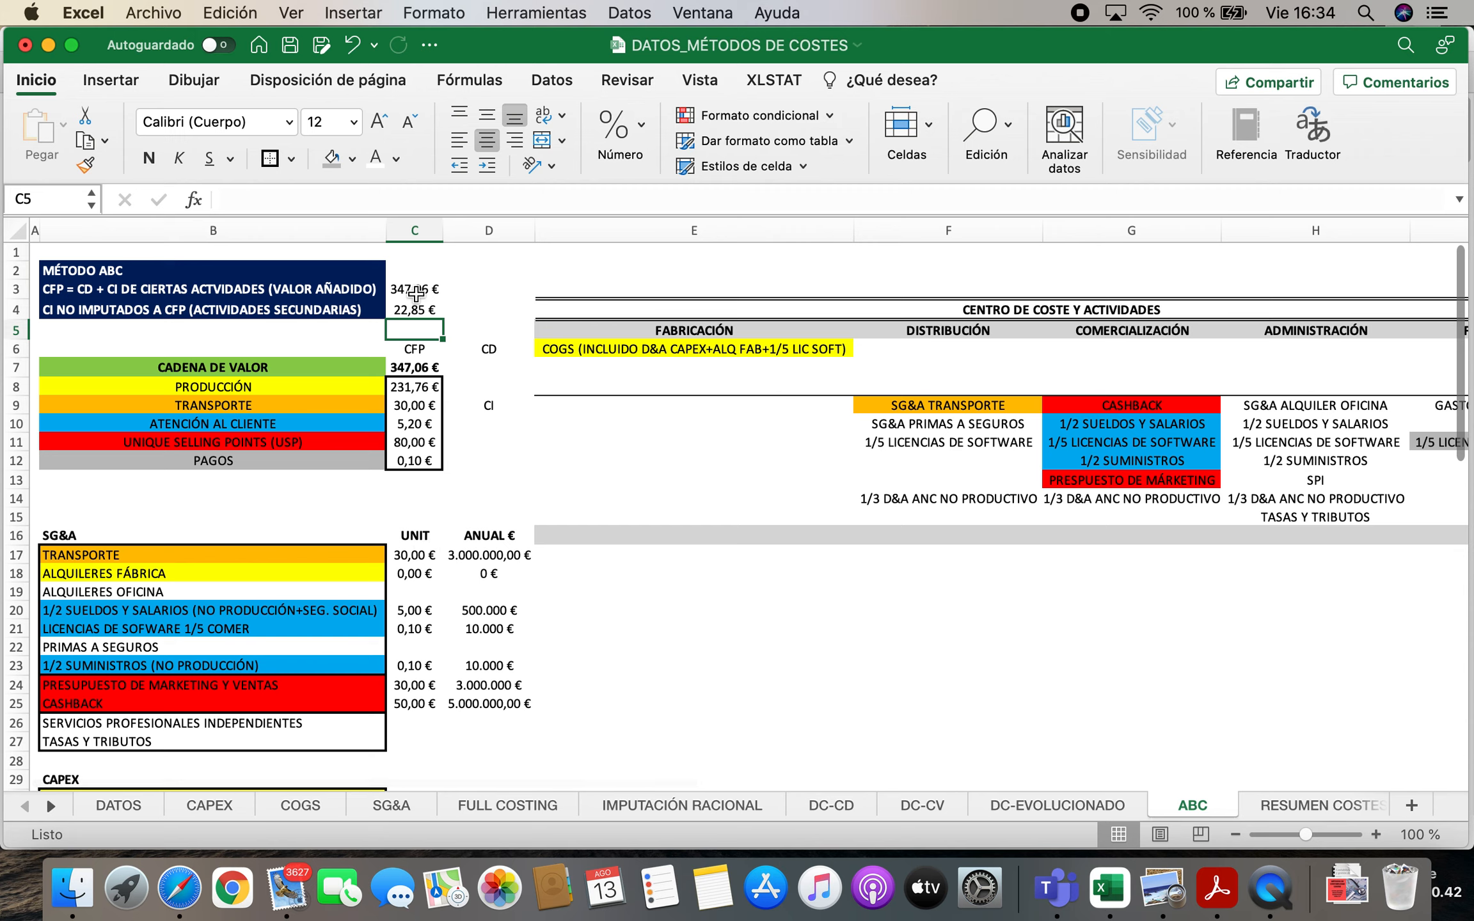
left_click_drag(412, 289, 407, 306)
left_click(487, 144)
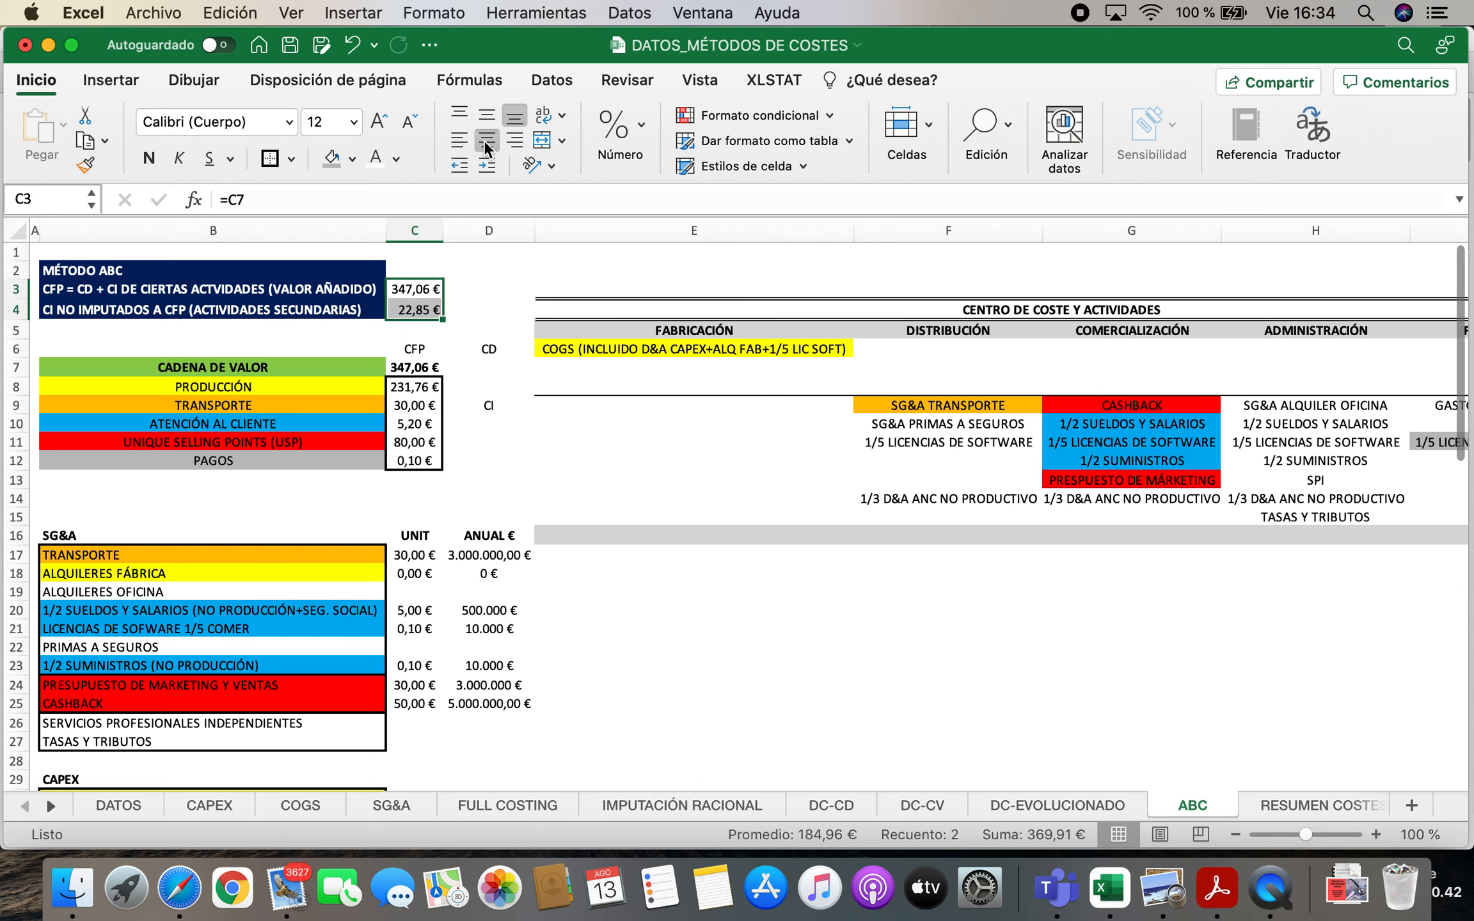
Link D4 to the annual total of COSTES INDIRECTOS NO REPERCUTIDOS AL PRODUCTO in D44
left_click(522, 311)
type("=")
scroll(453, 630, "down", 10)
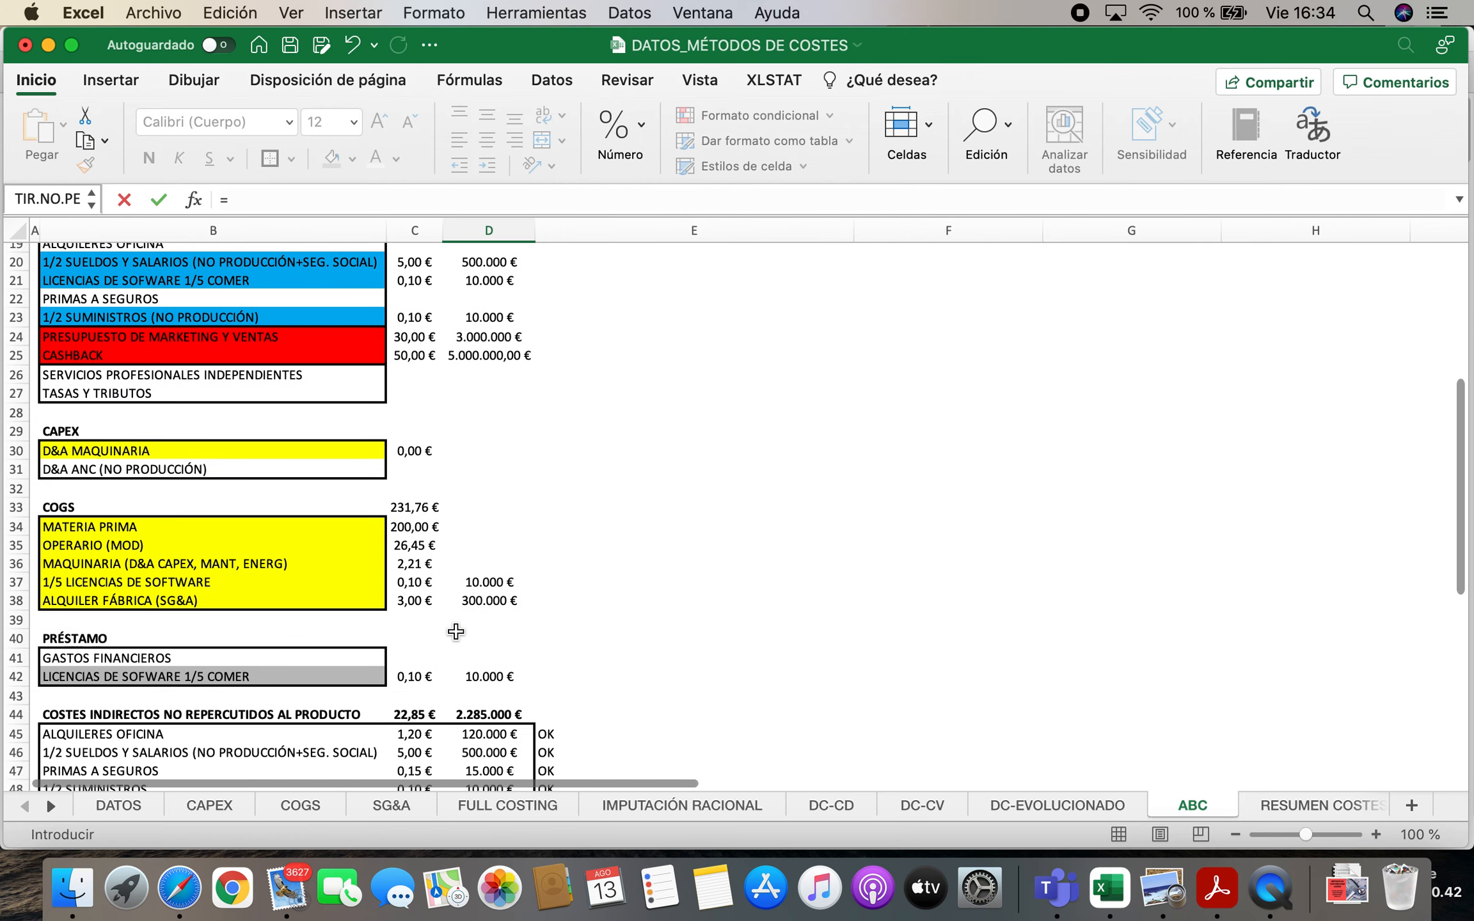
scroll(455, 632, "down", 3)
left_click(518, 432)
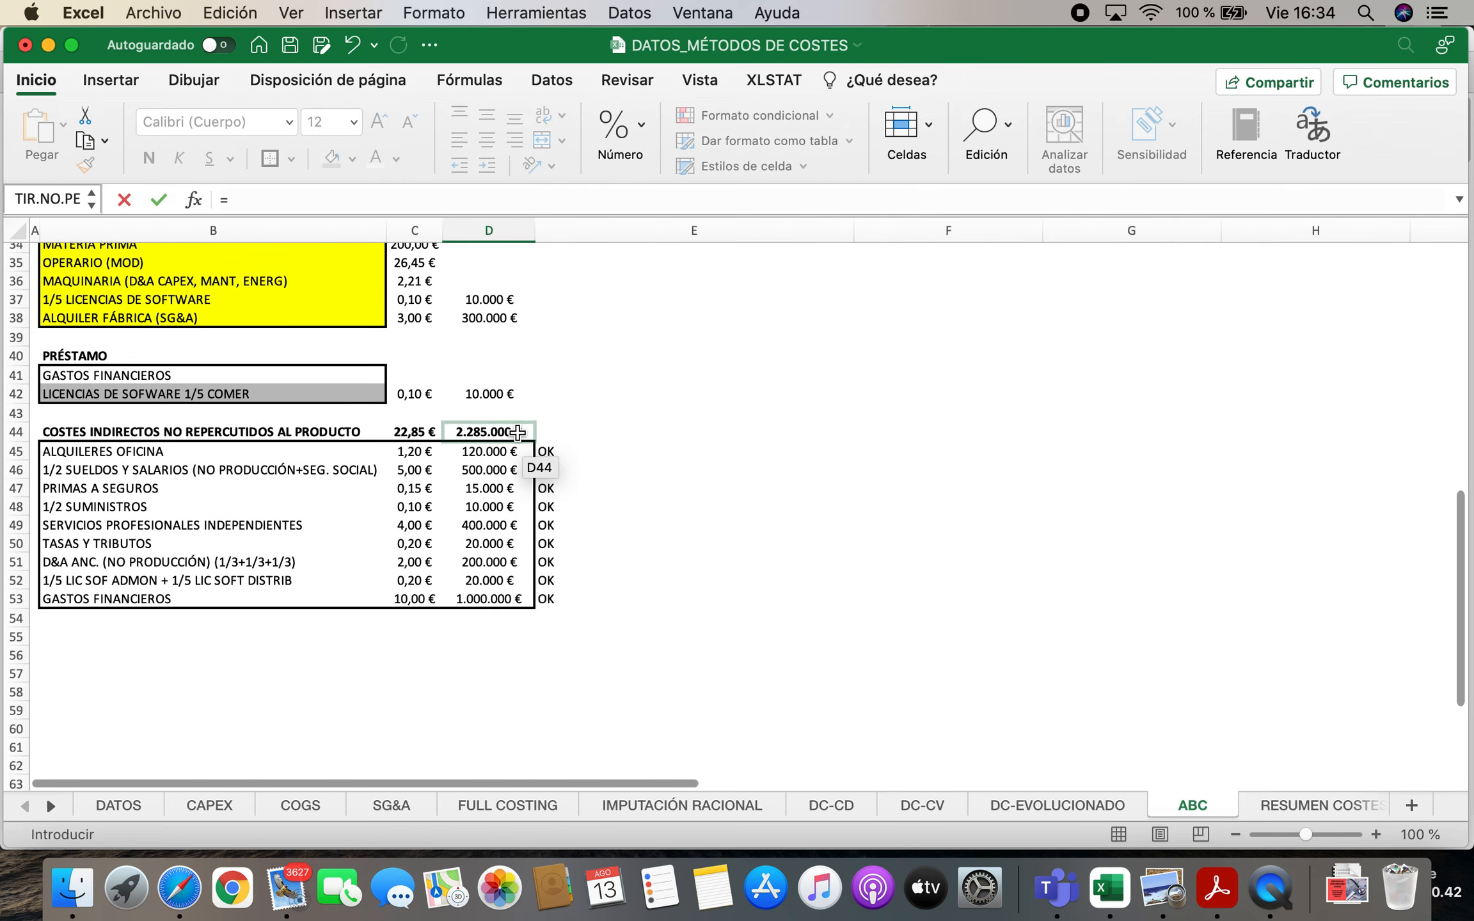
key("Return")
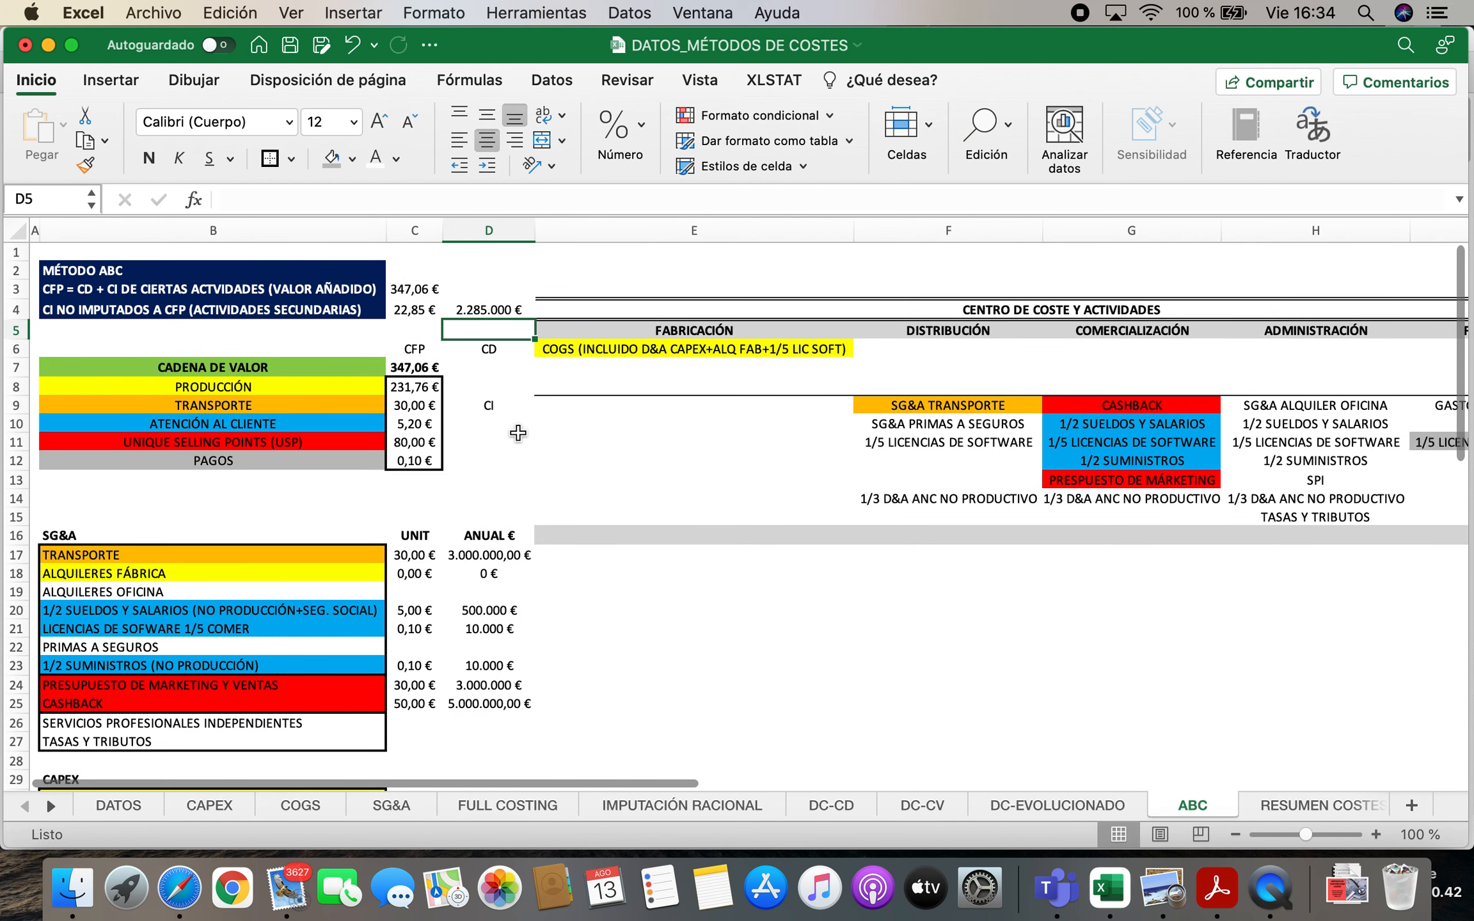
Check the total annual cost in I15 of the DC-EVOLUCIONADO sheet, and return to the ABC sheet
left_click_drag(413, 290, 489, 309)
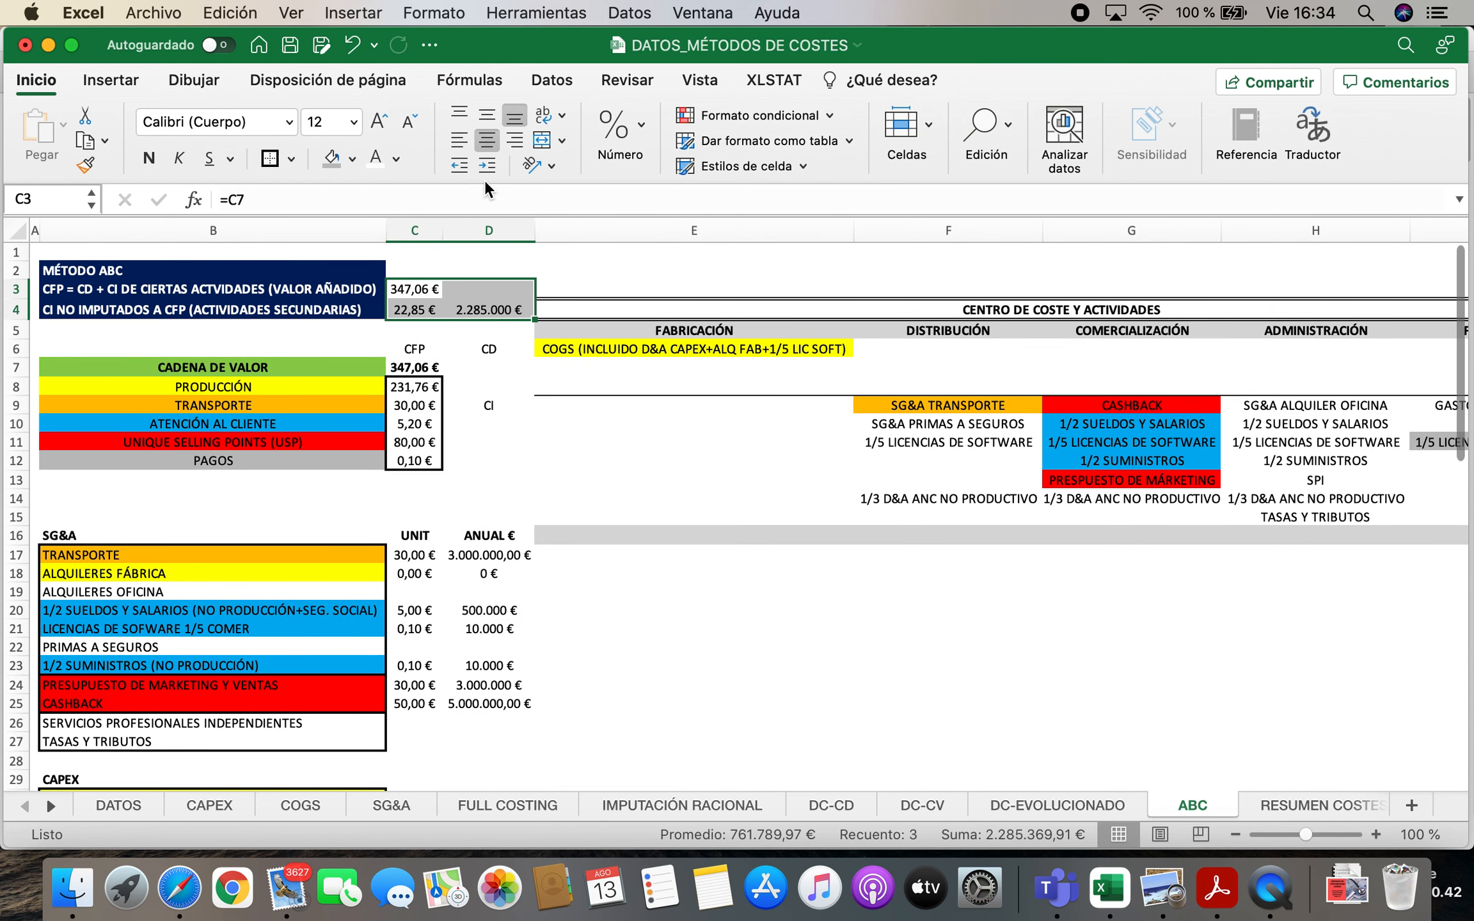
left_click(571, 578)
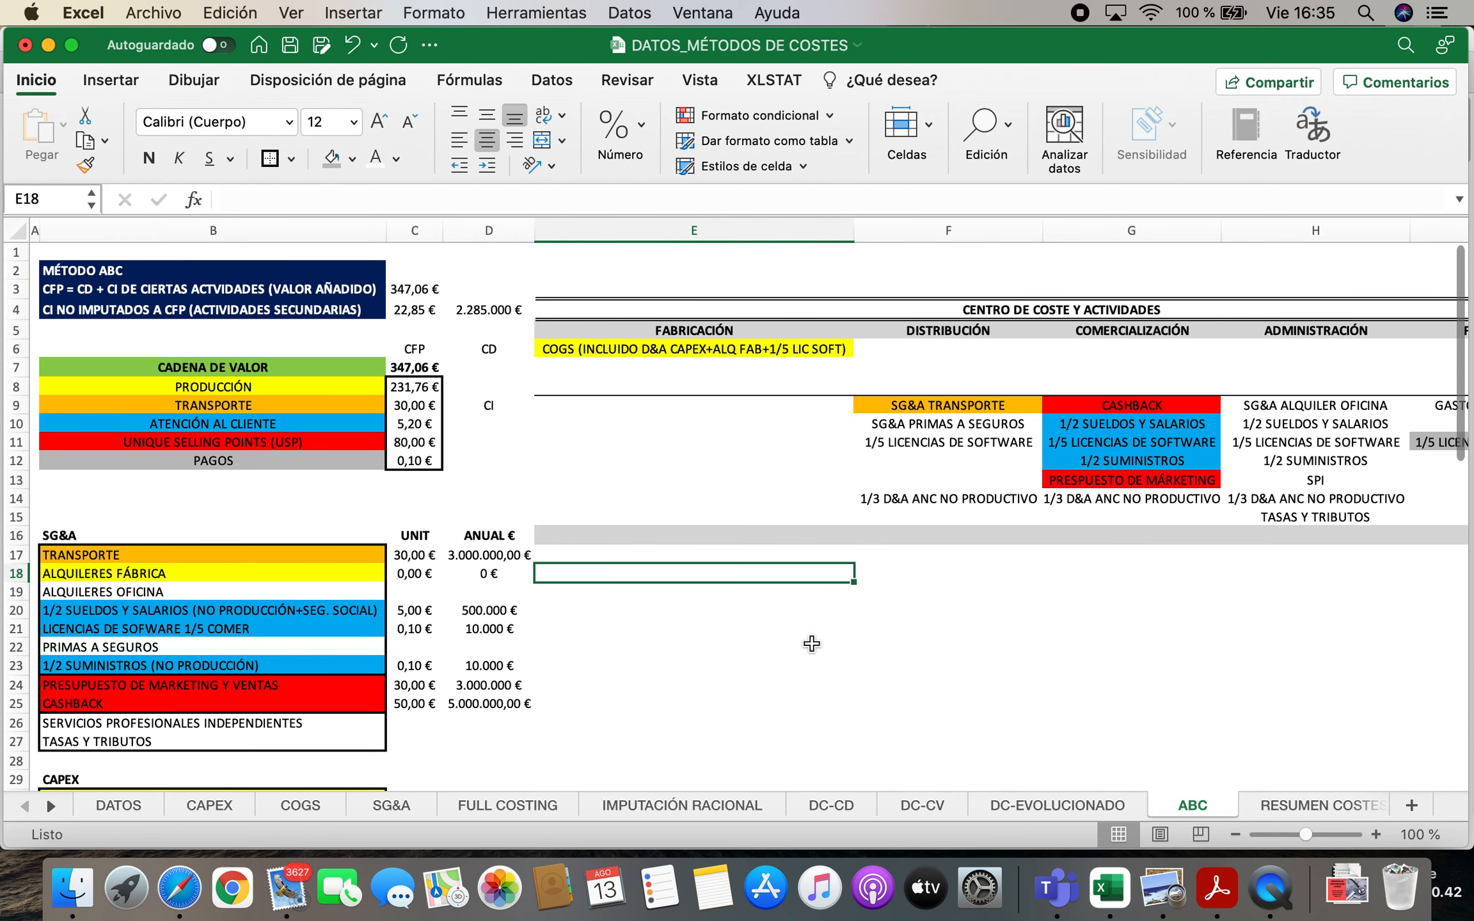
left_click(1032, 808)
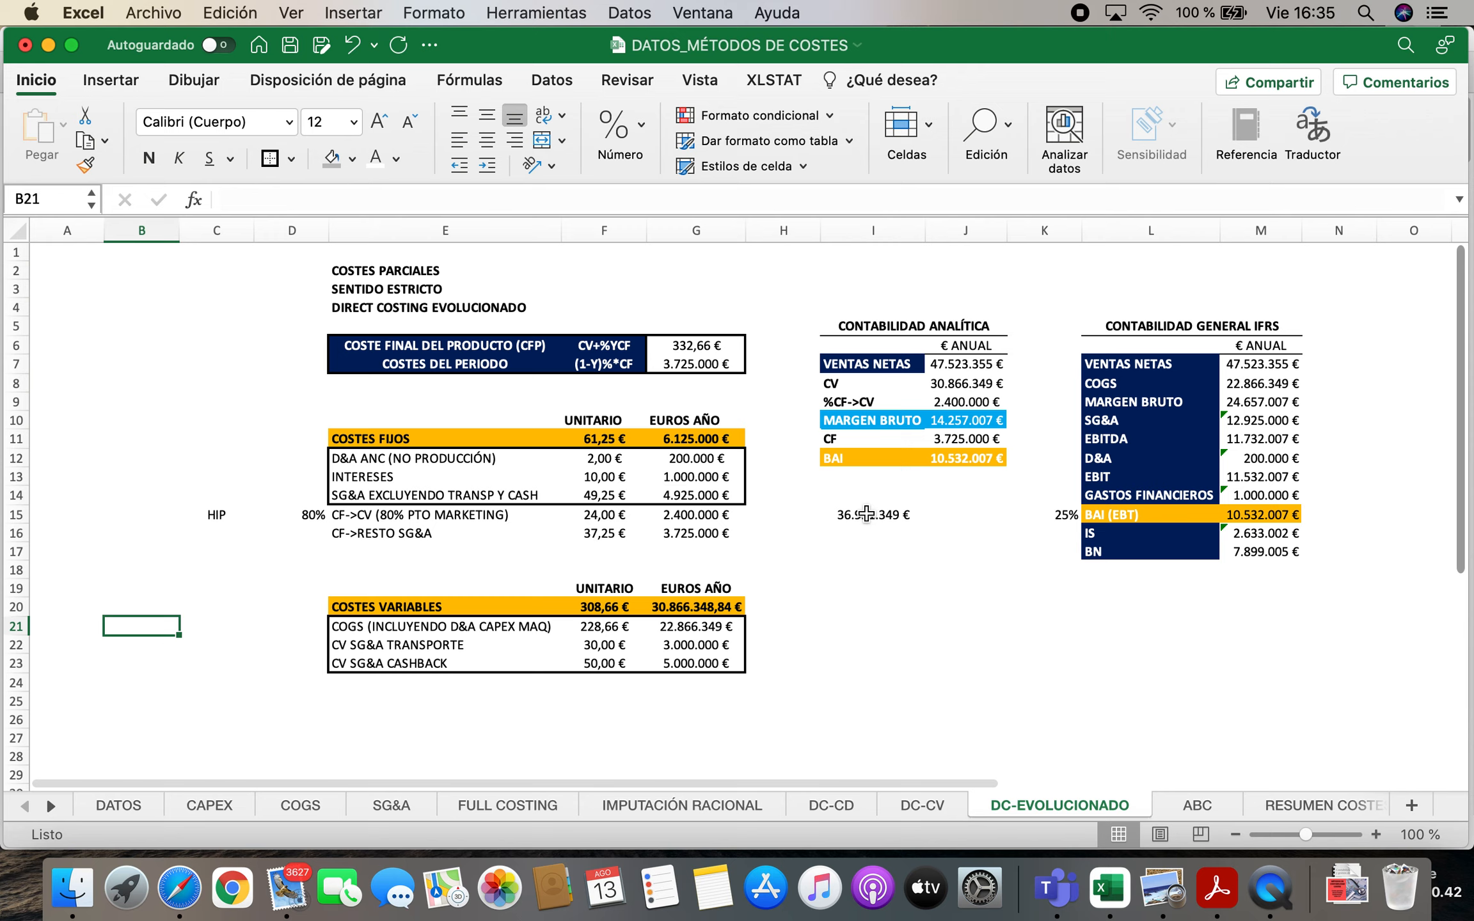
left_click(851, 387)
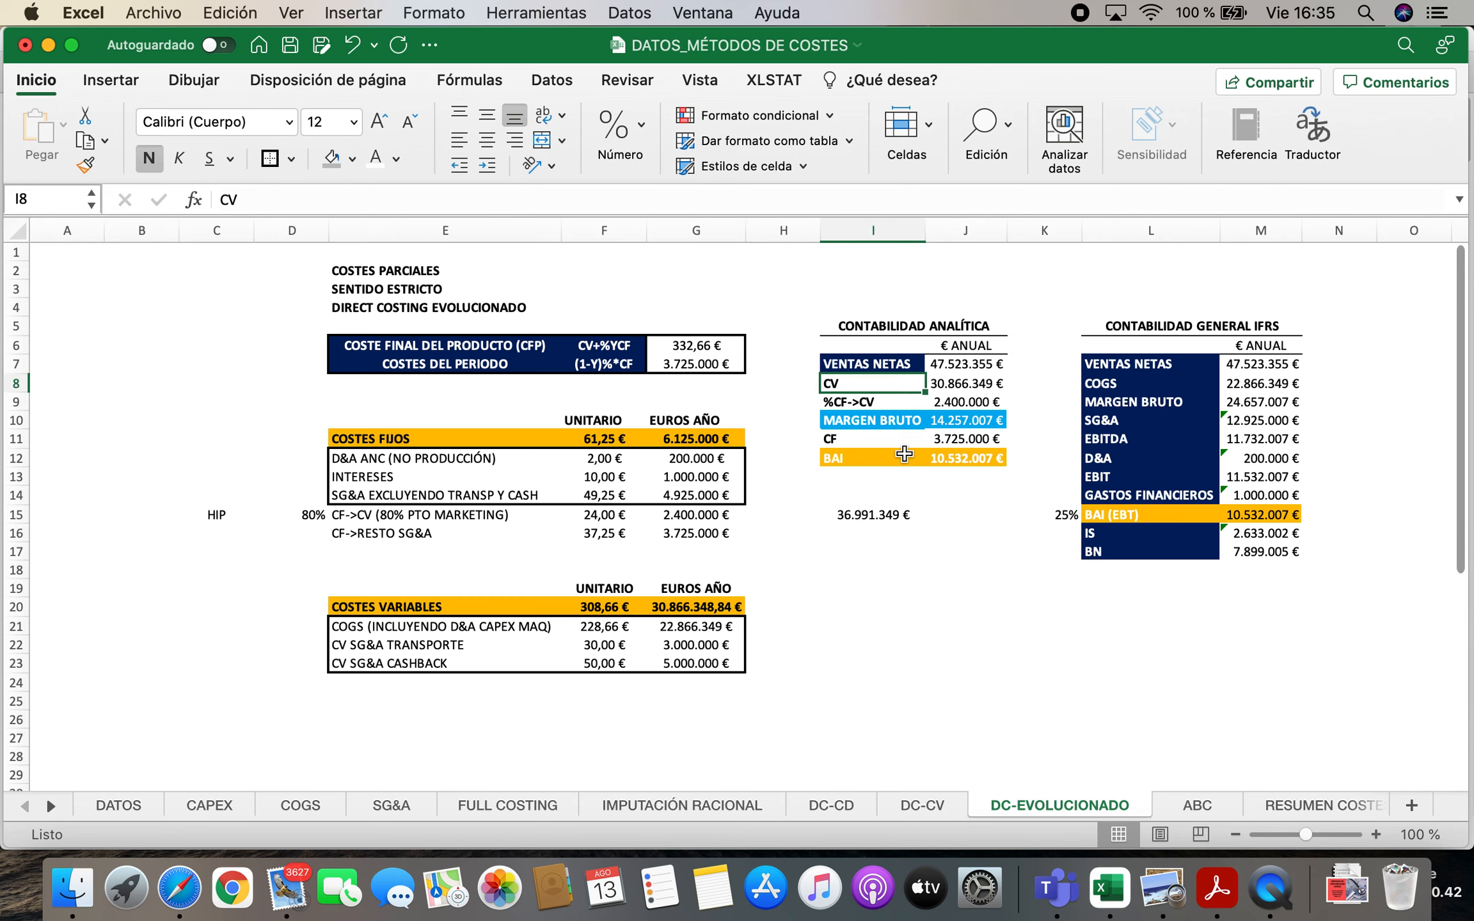
left_click(883, 519)
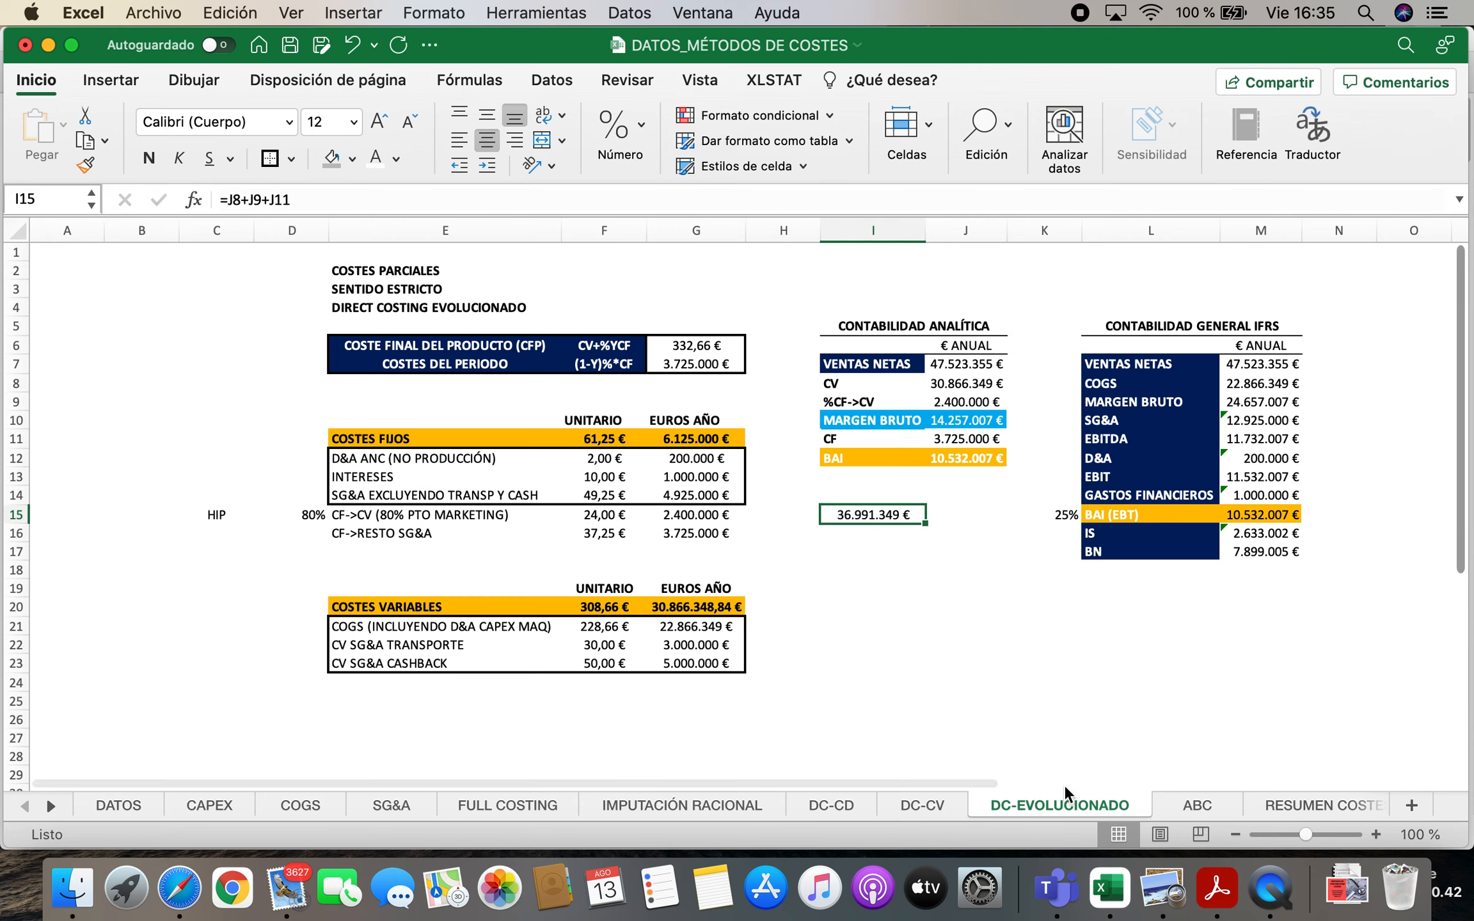
left_click(1186, 808)
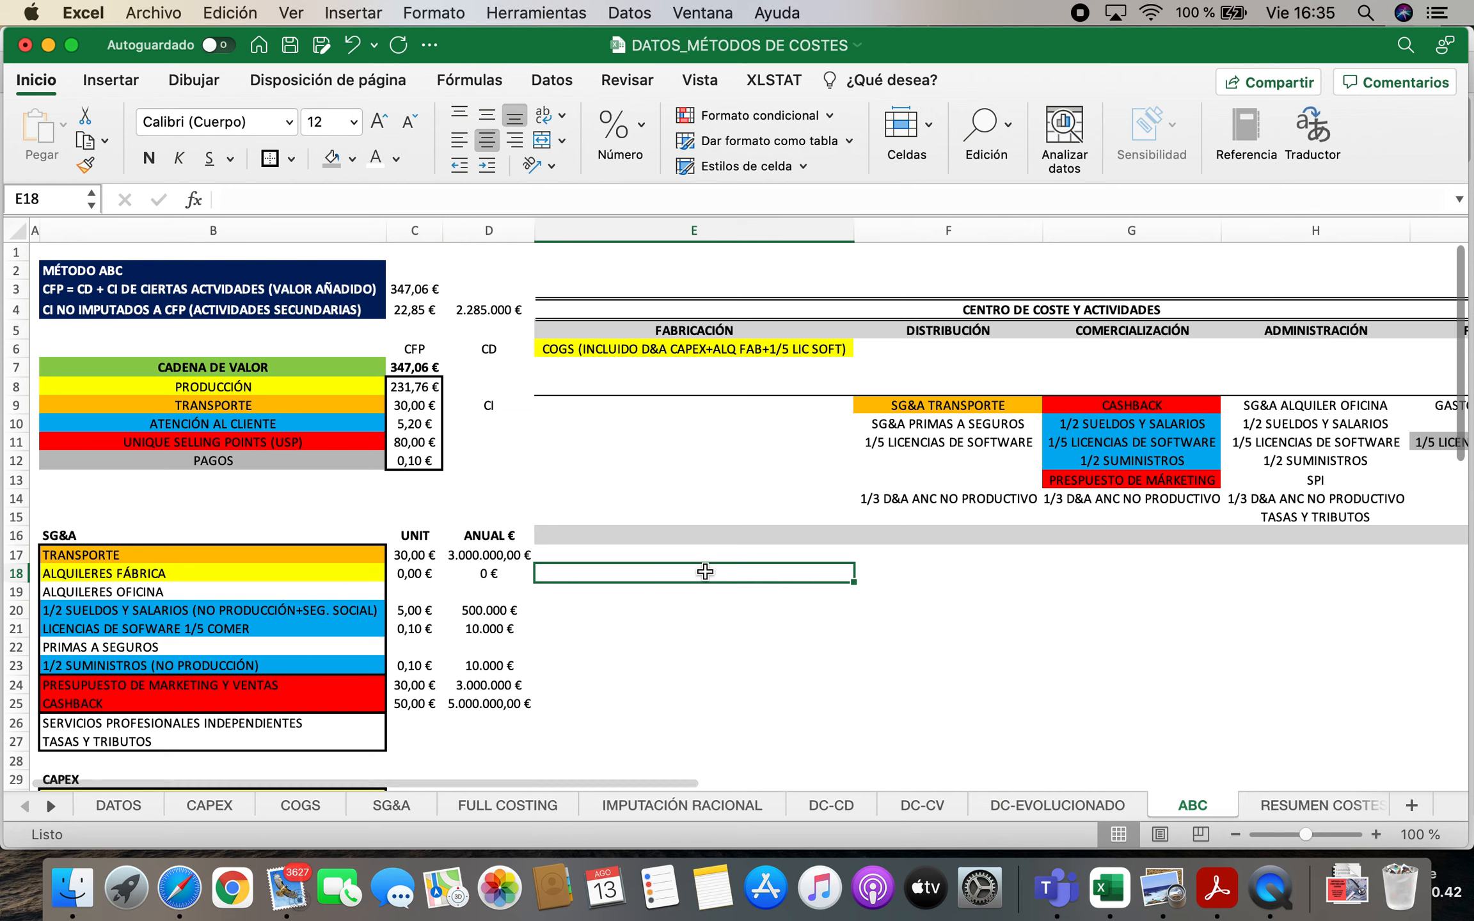
left_click(279, 494)
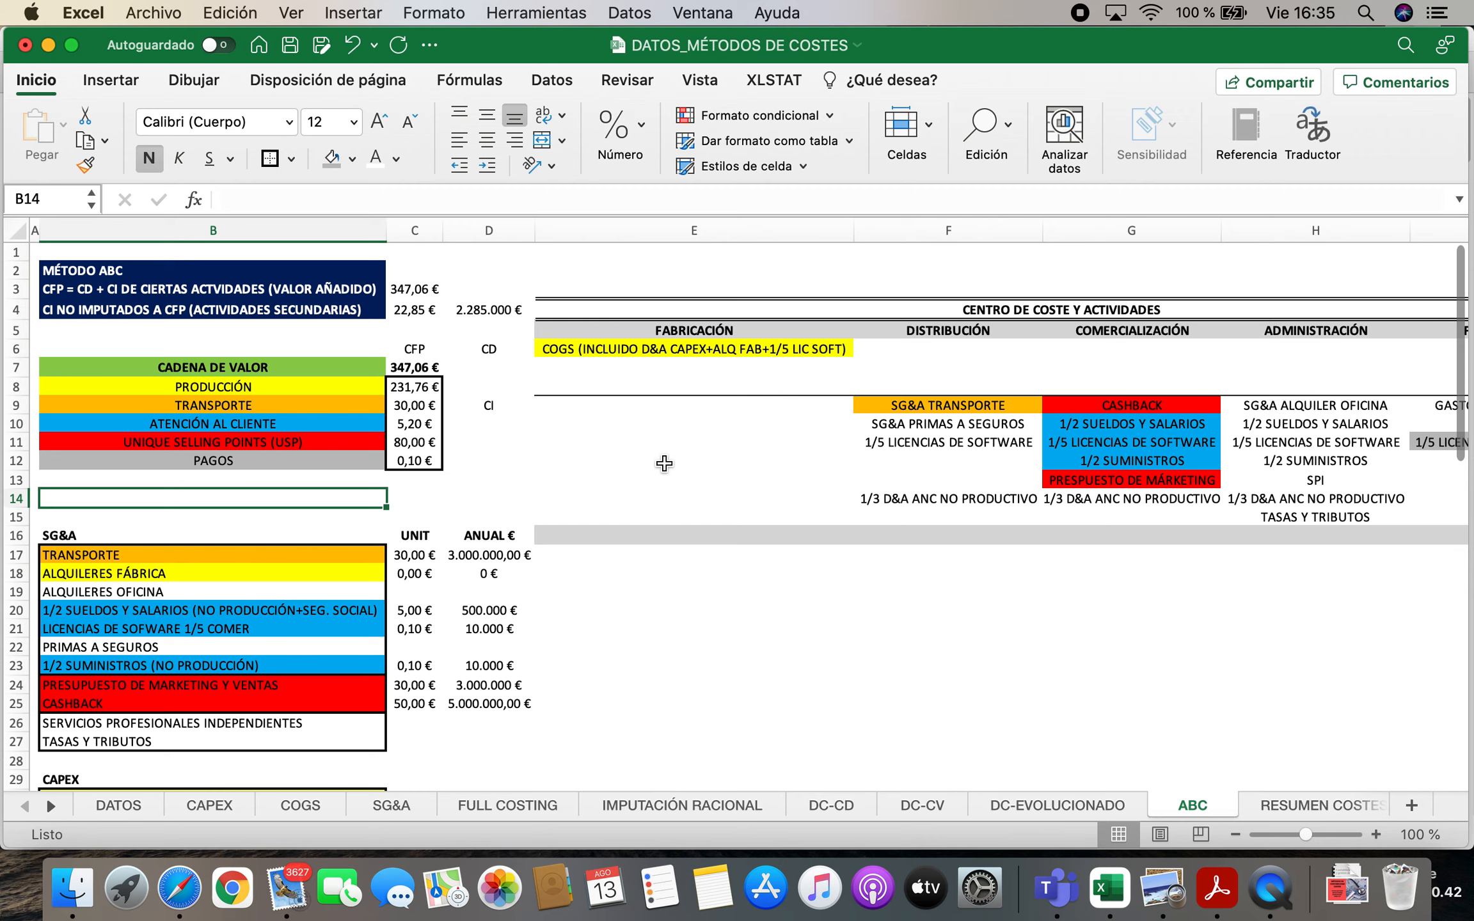
Calculate the annual CFP cost in D3 by multiplying the sales forecast by the unit CFP, =DATOS!H7*C3
left_click(422, 290)
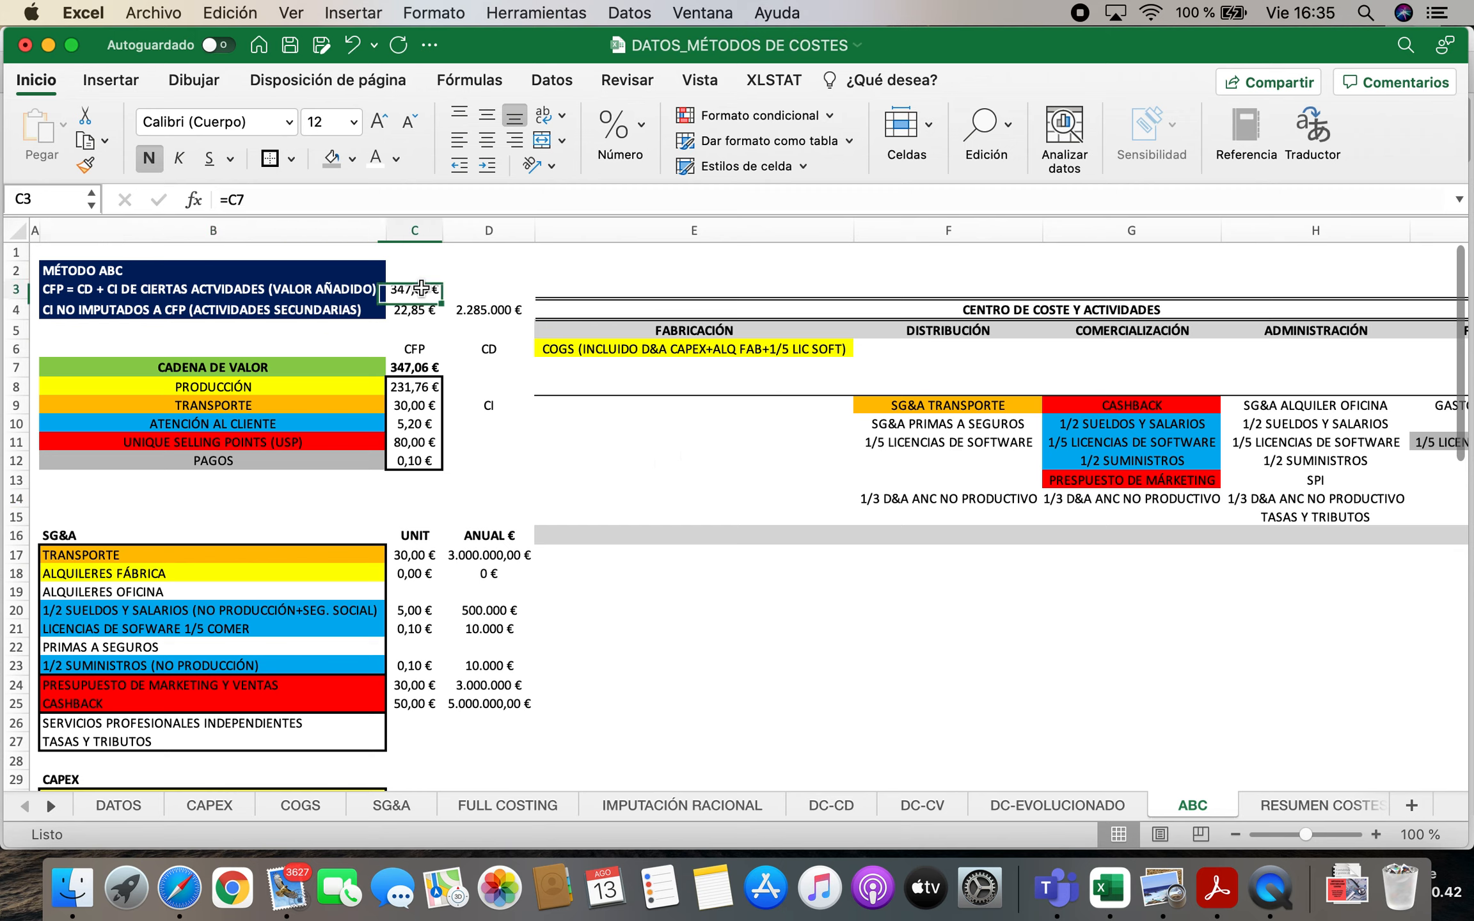
left_click(493, 289)
type("=")
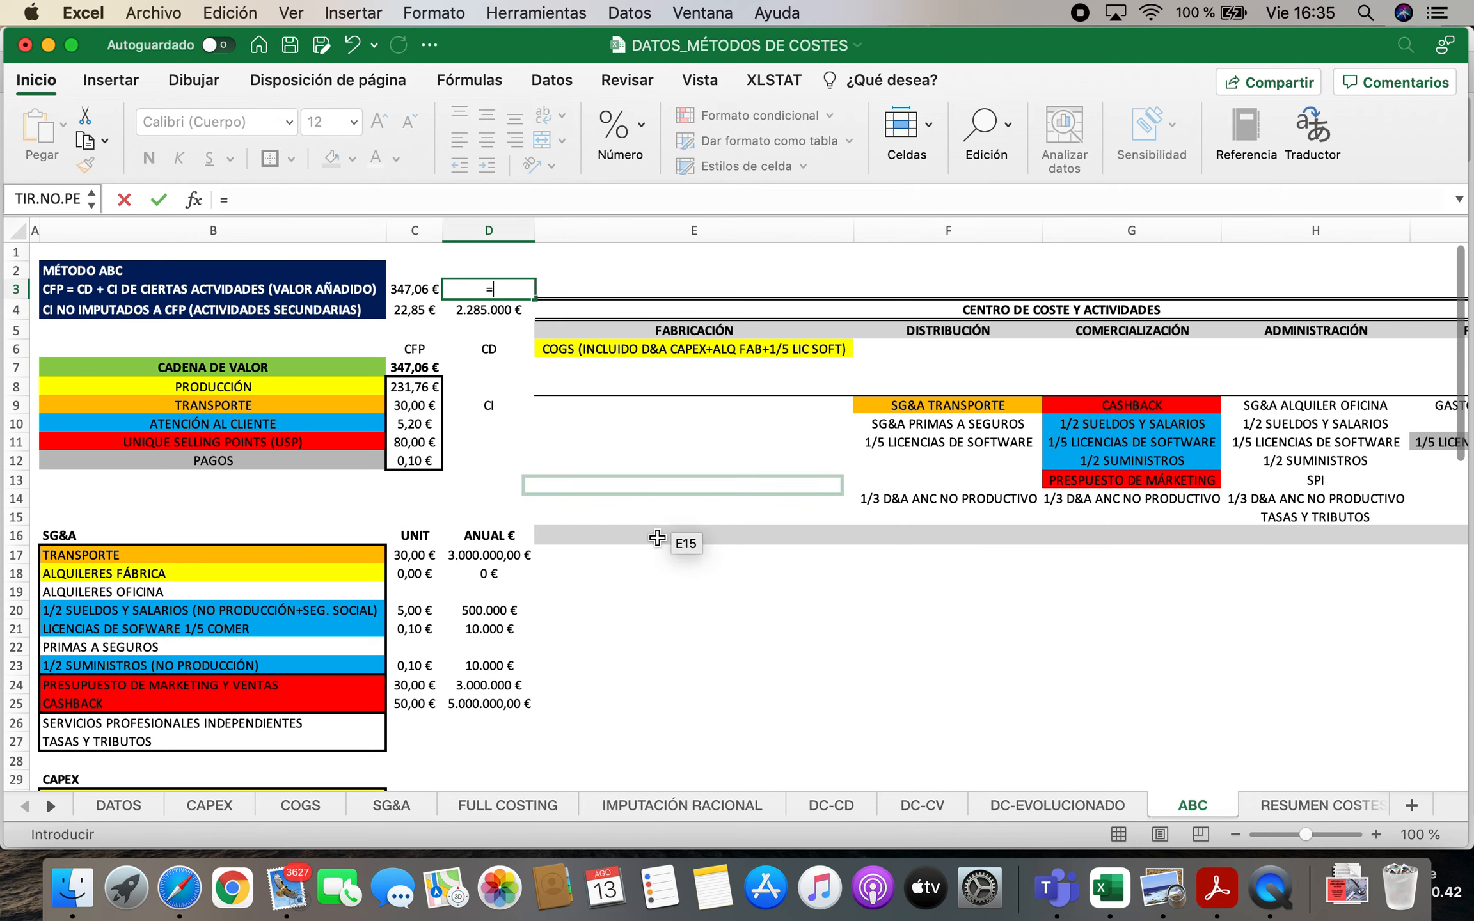
scroll(500, 645, "down", 5)
scroll(501, 646, "down", 3)
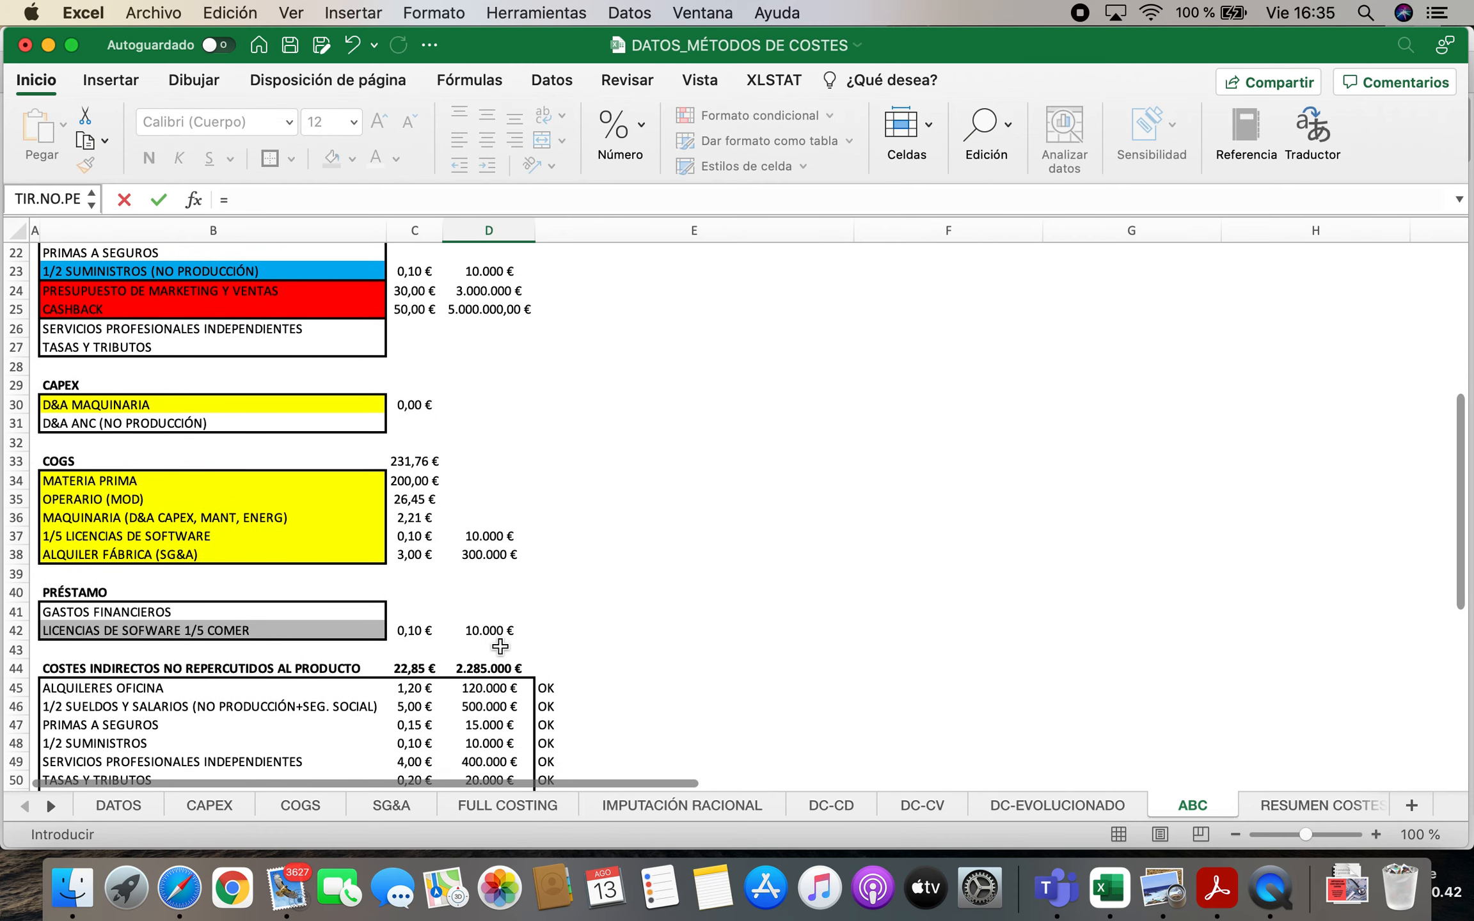
scroll(501, 646, "up", 1)
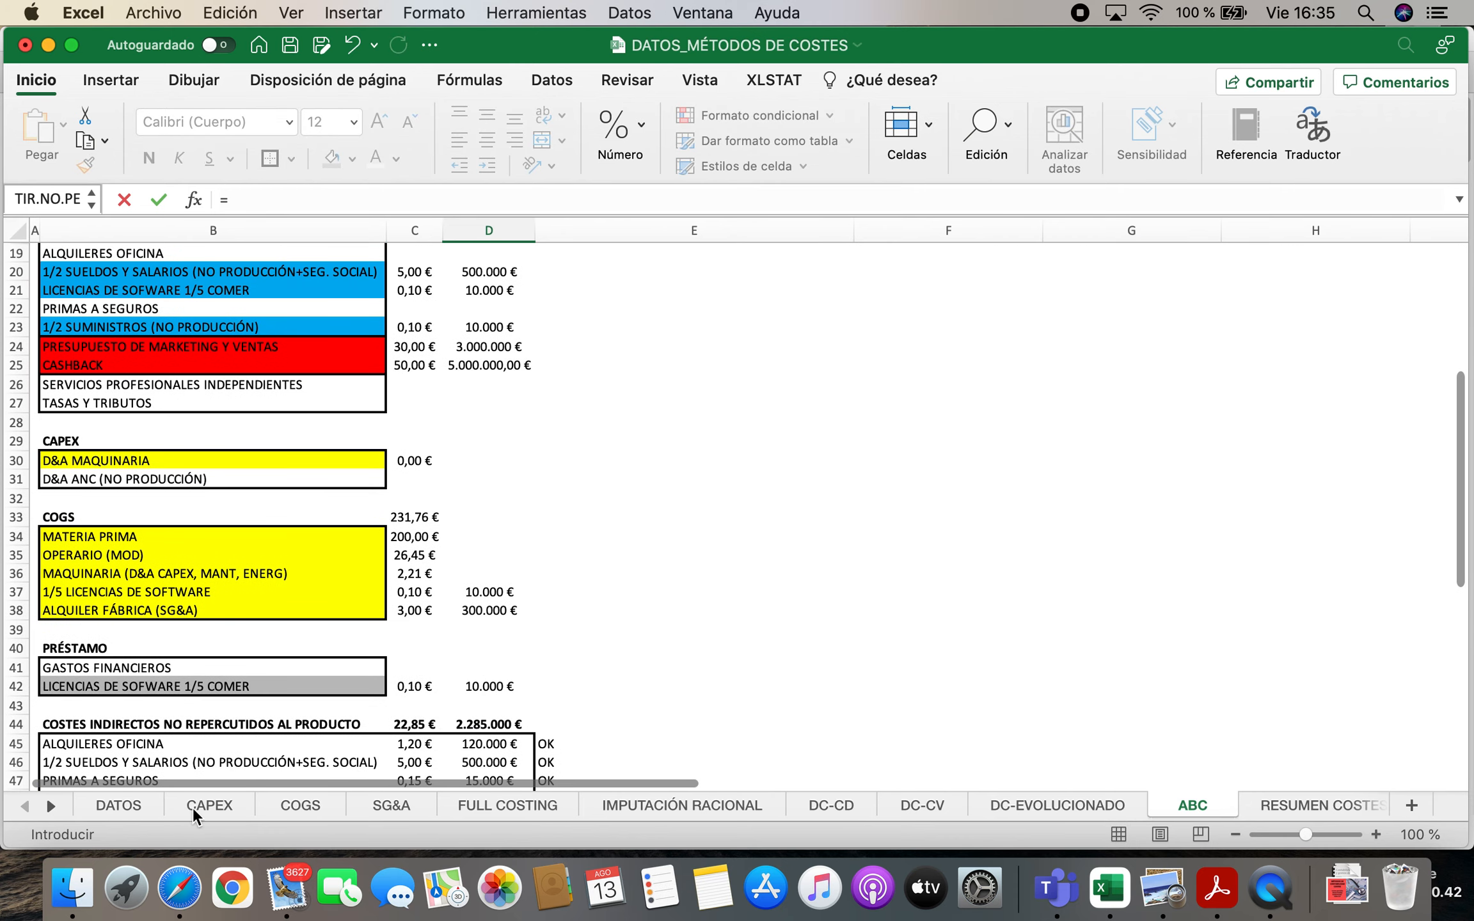
left_click(103, 810)
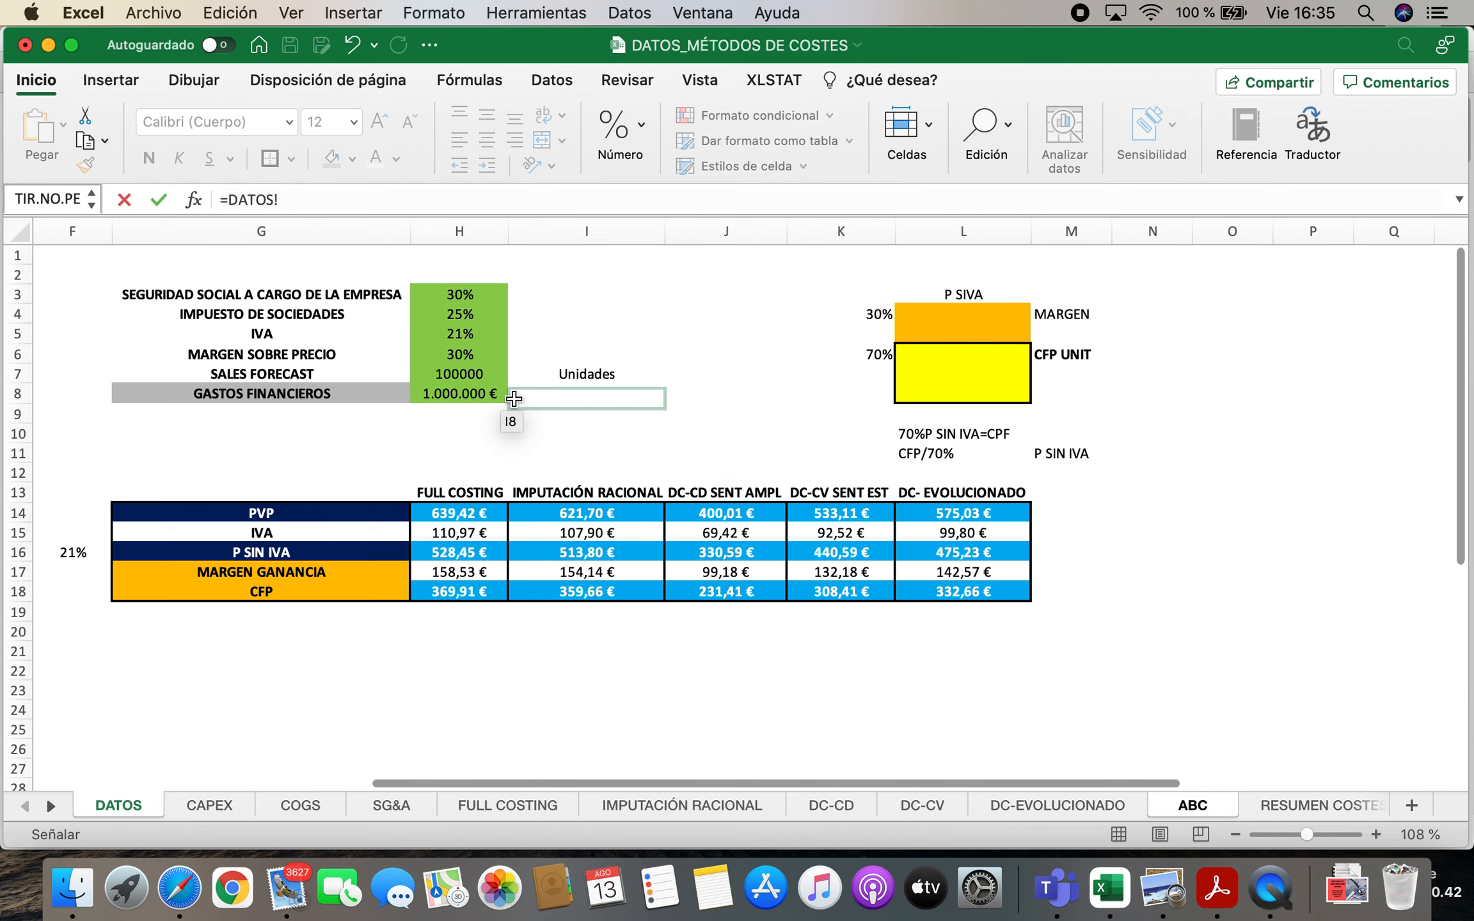
left_click(492, 376)
key("Escape")
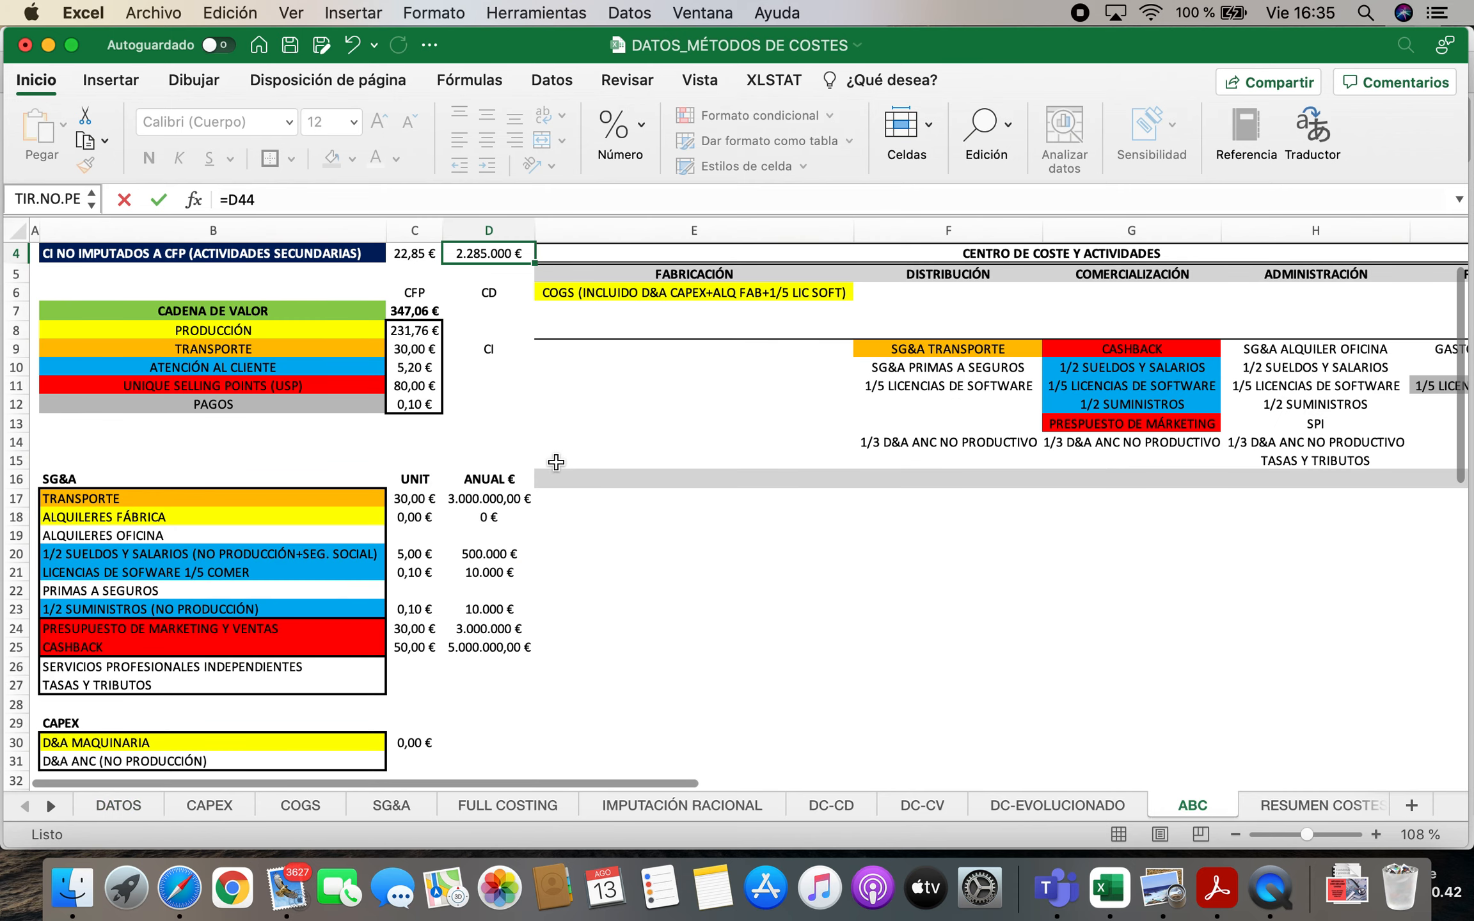
left_click(491, 289)
left_click(358, 204)
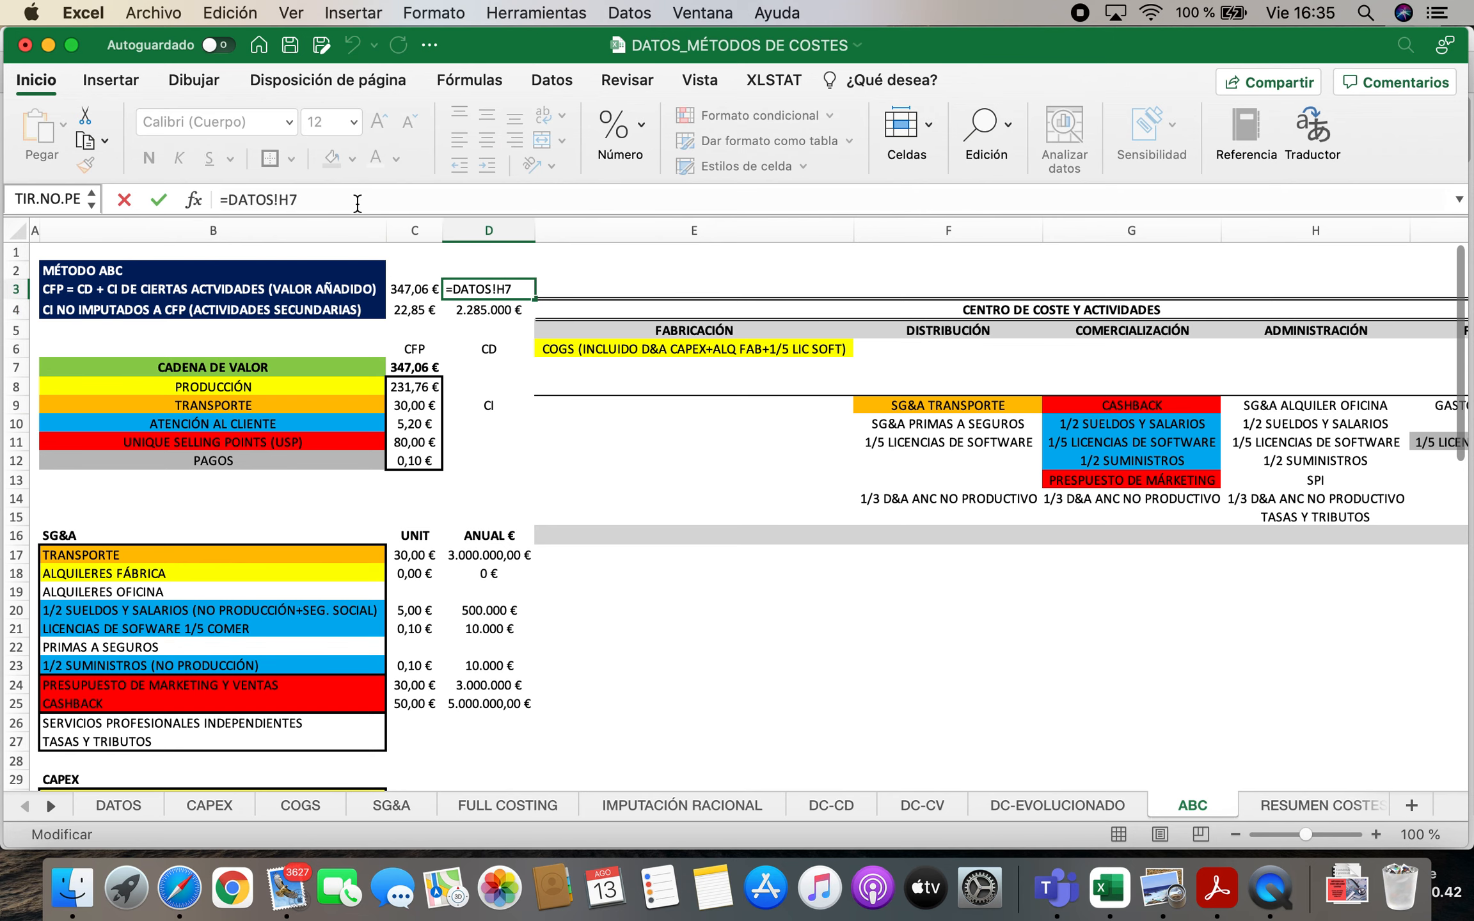
left_click(410, 285)
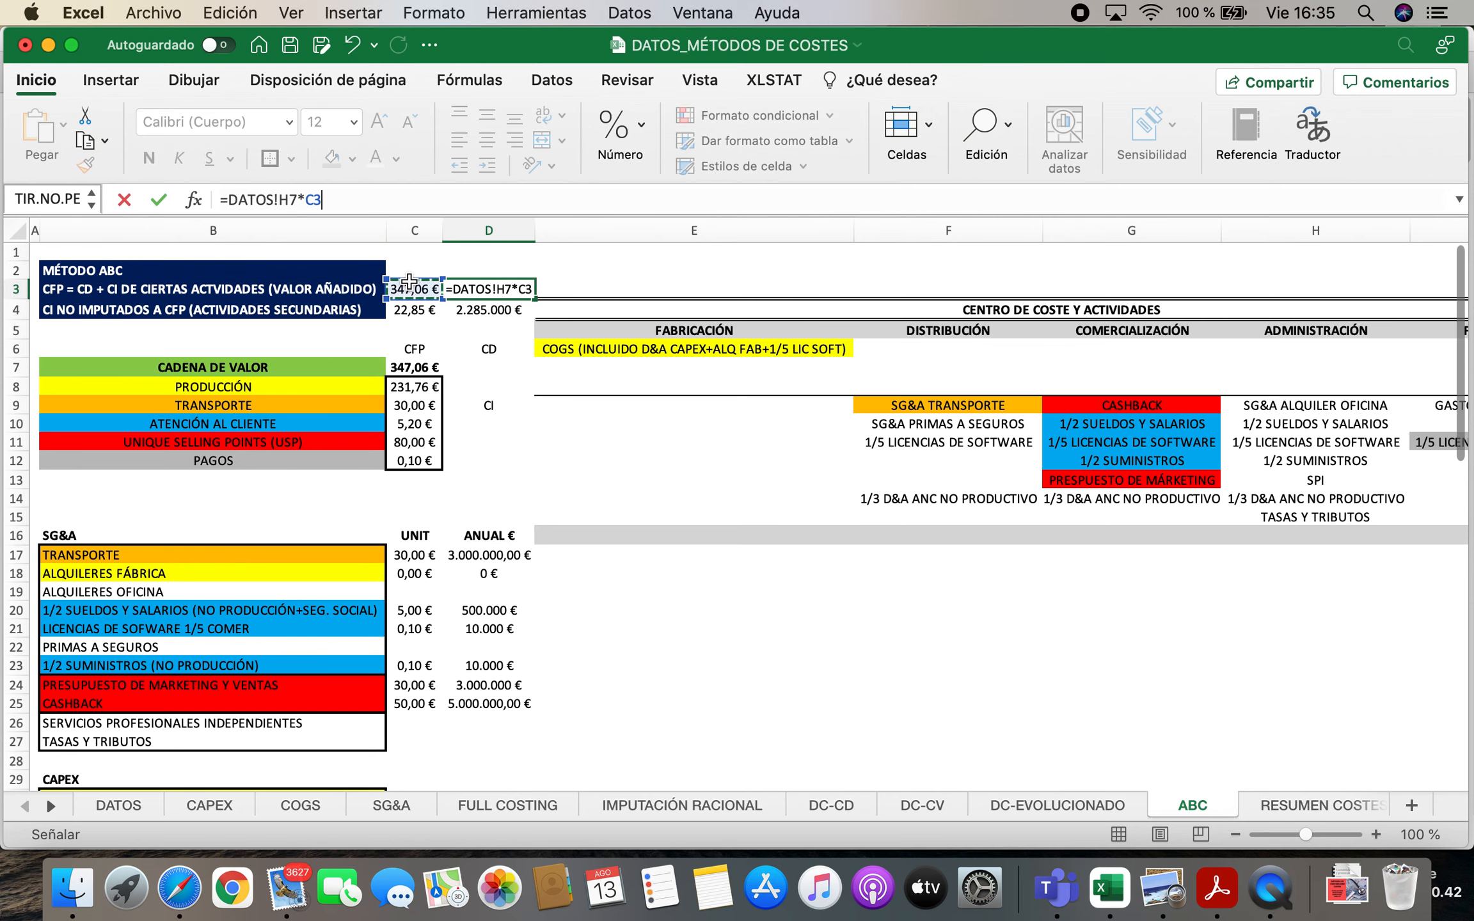
key("Return")
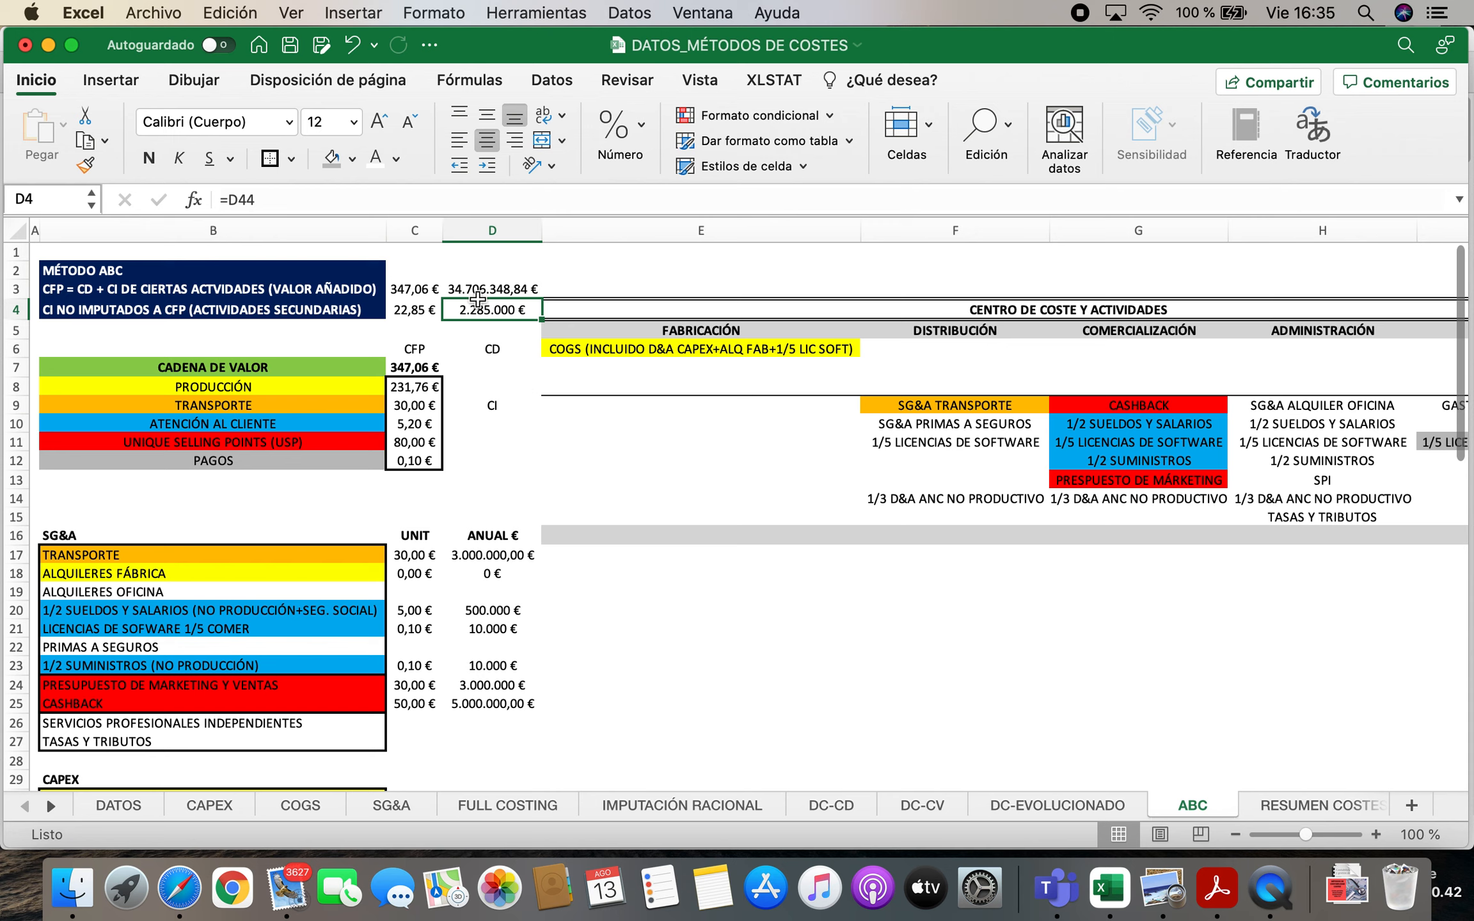
Compare the sum of D3:D4 with the total cost in I15 of the DC-EVOLUCIONADO sheet
left_click_drag(471, 289, 470, 306)
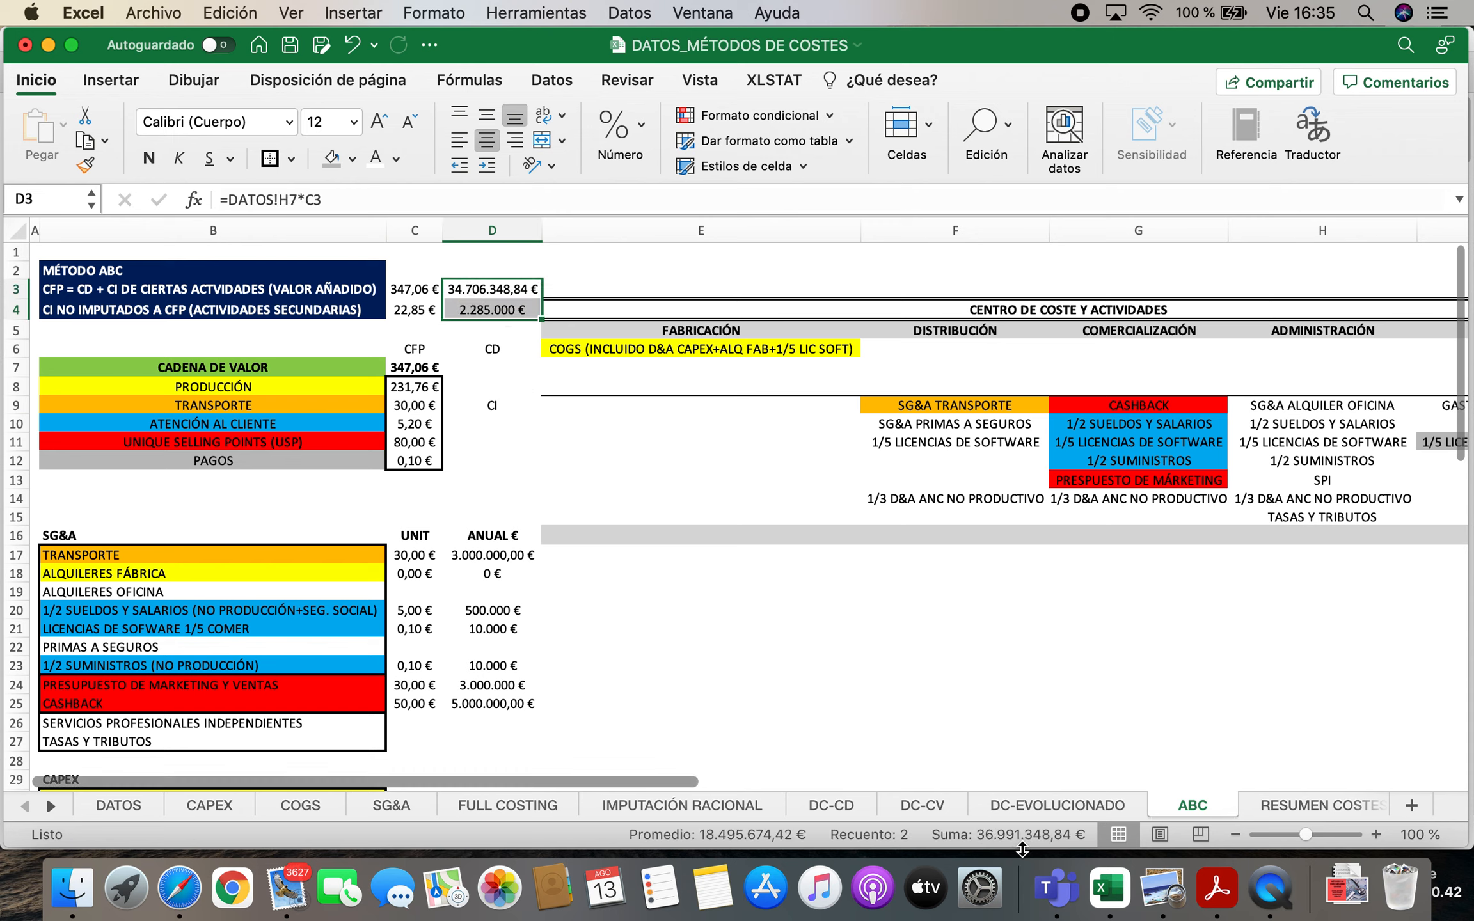
left_click(1061, 804)
left_click(877, 511)
left_click(1196, 806)
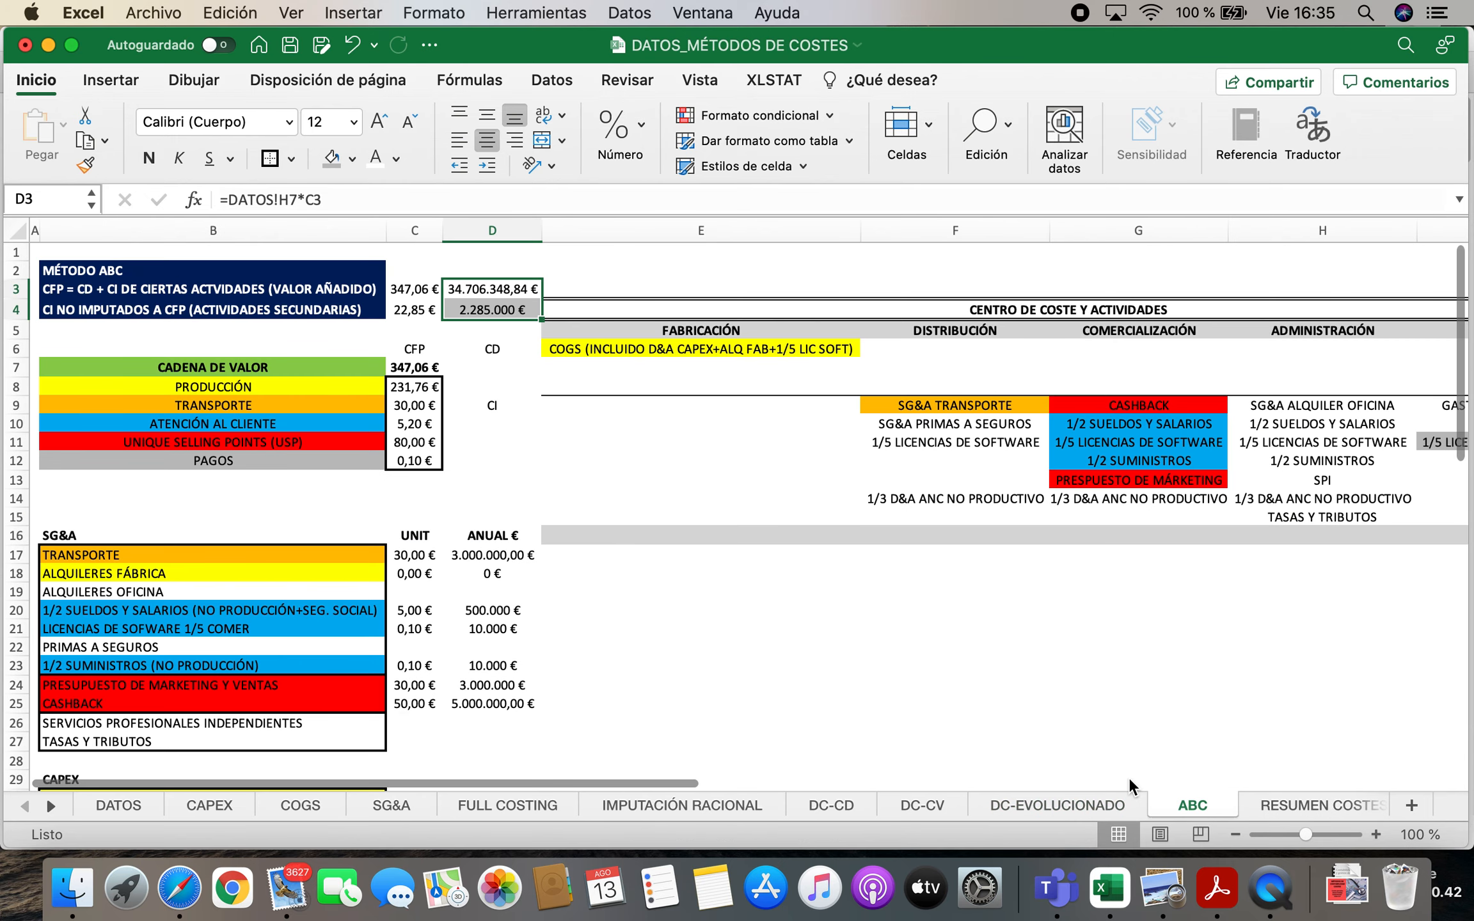
left_click(520, 422)
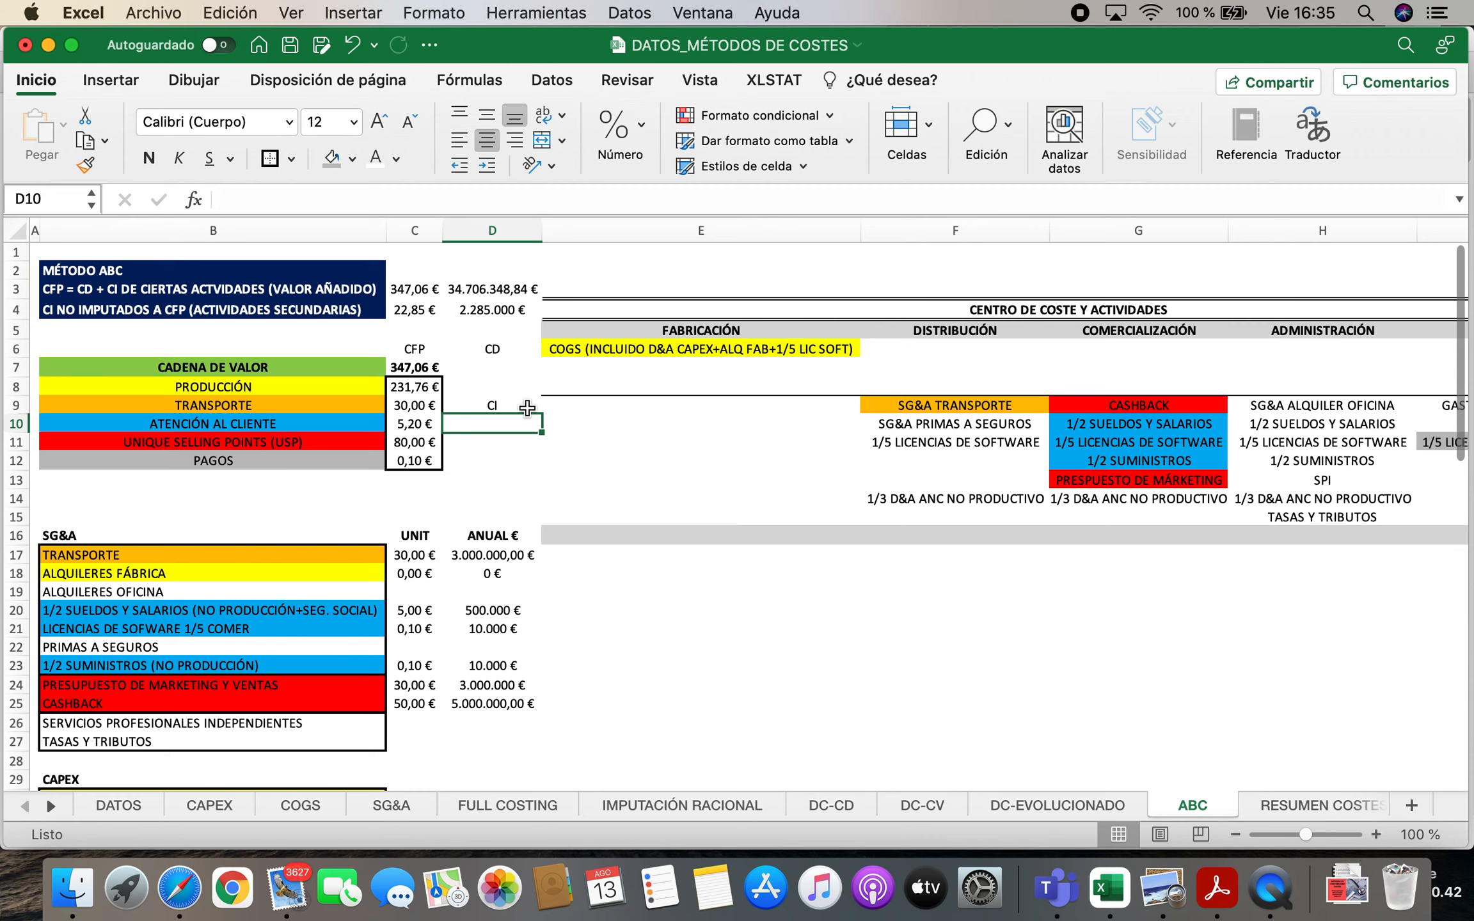
Add up the annual product and non-charged costs in D2 with a SUMA of D3:D4
left_click(494, 271)
type("=SUMA(")
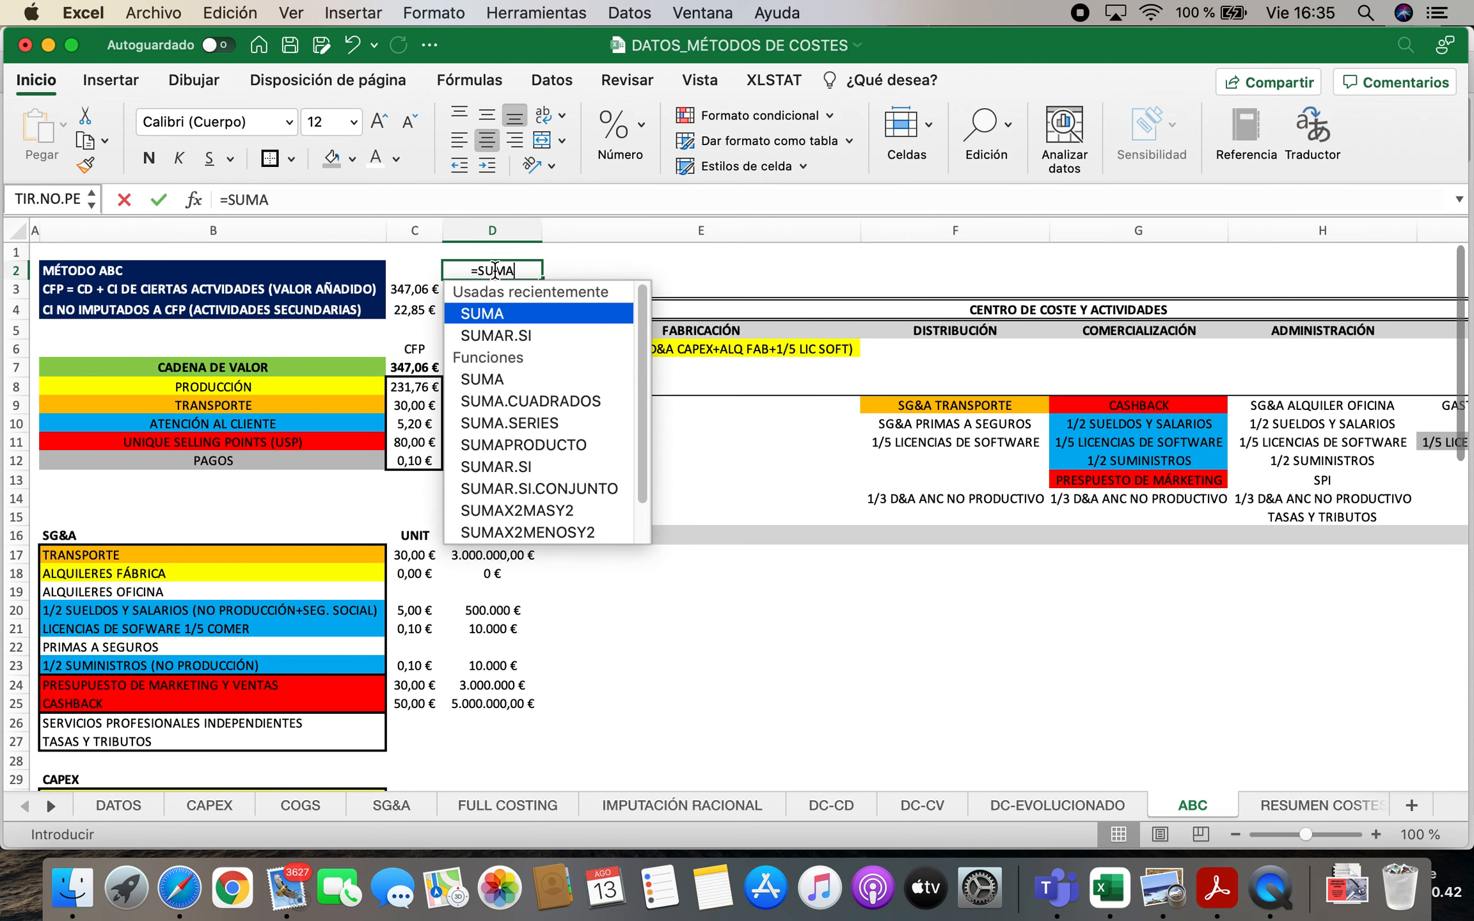
left_click_drag(472, 290, 503, 312)
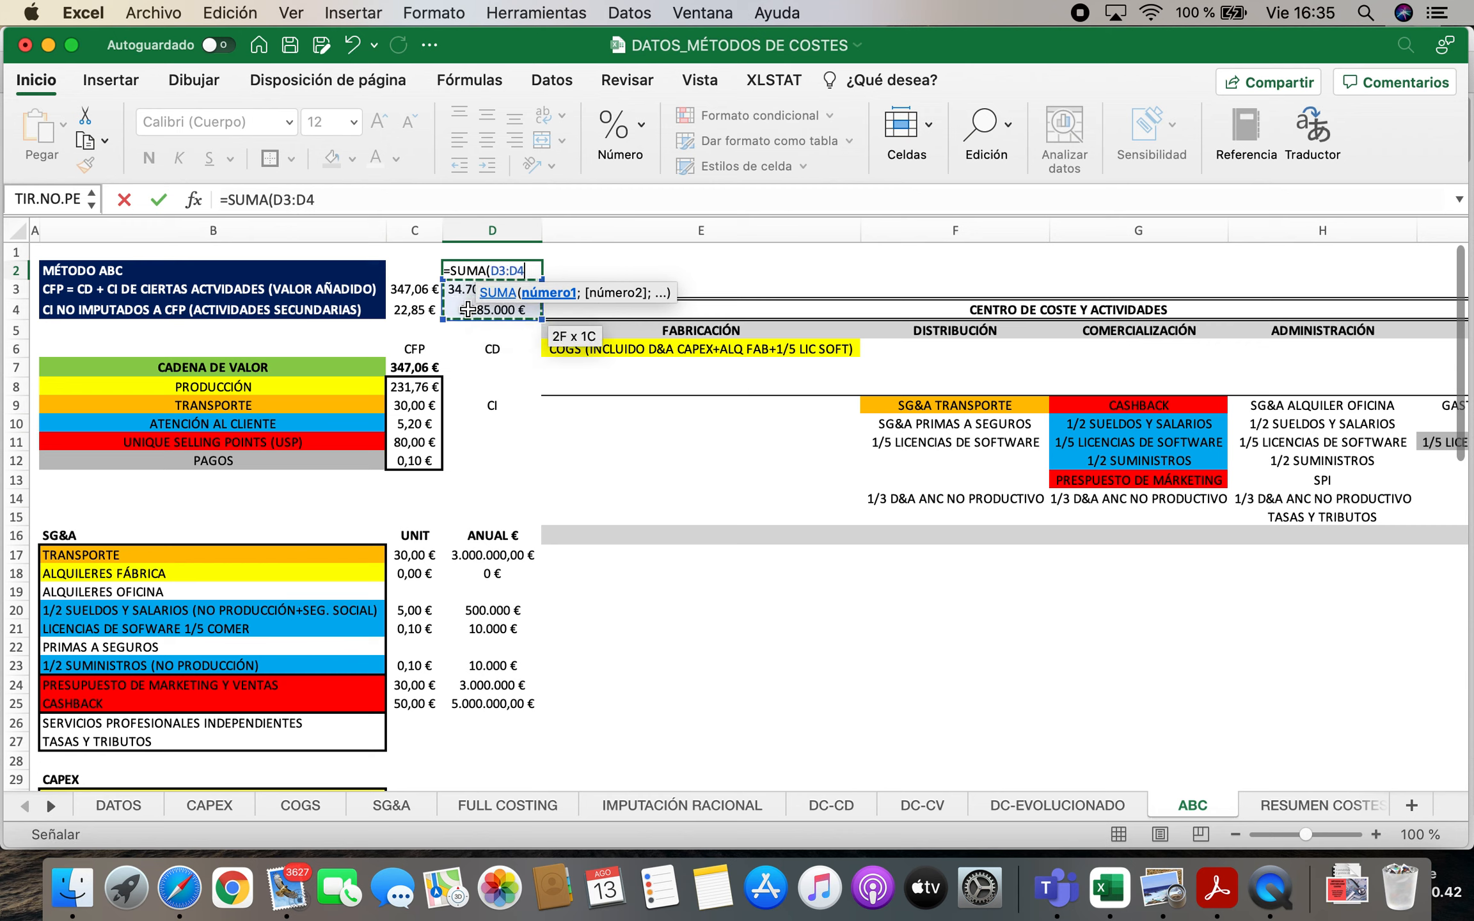
key("Return")
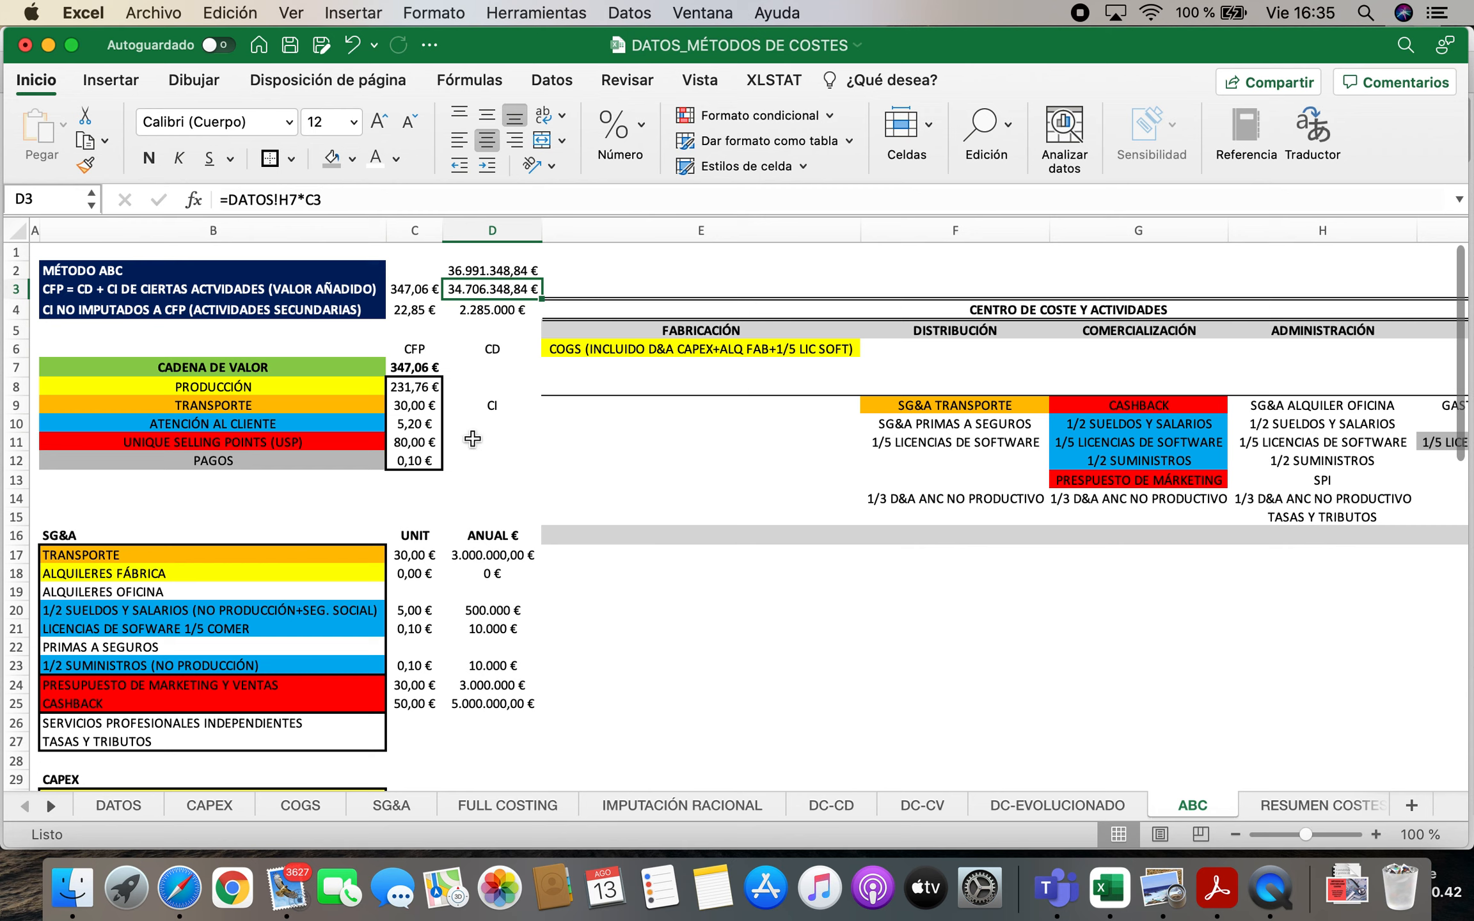
Review the cost centres from FABRICACIÓN to FINANCIERO and their activities against the ABC definition of CFP
left_click(69, 292)
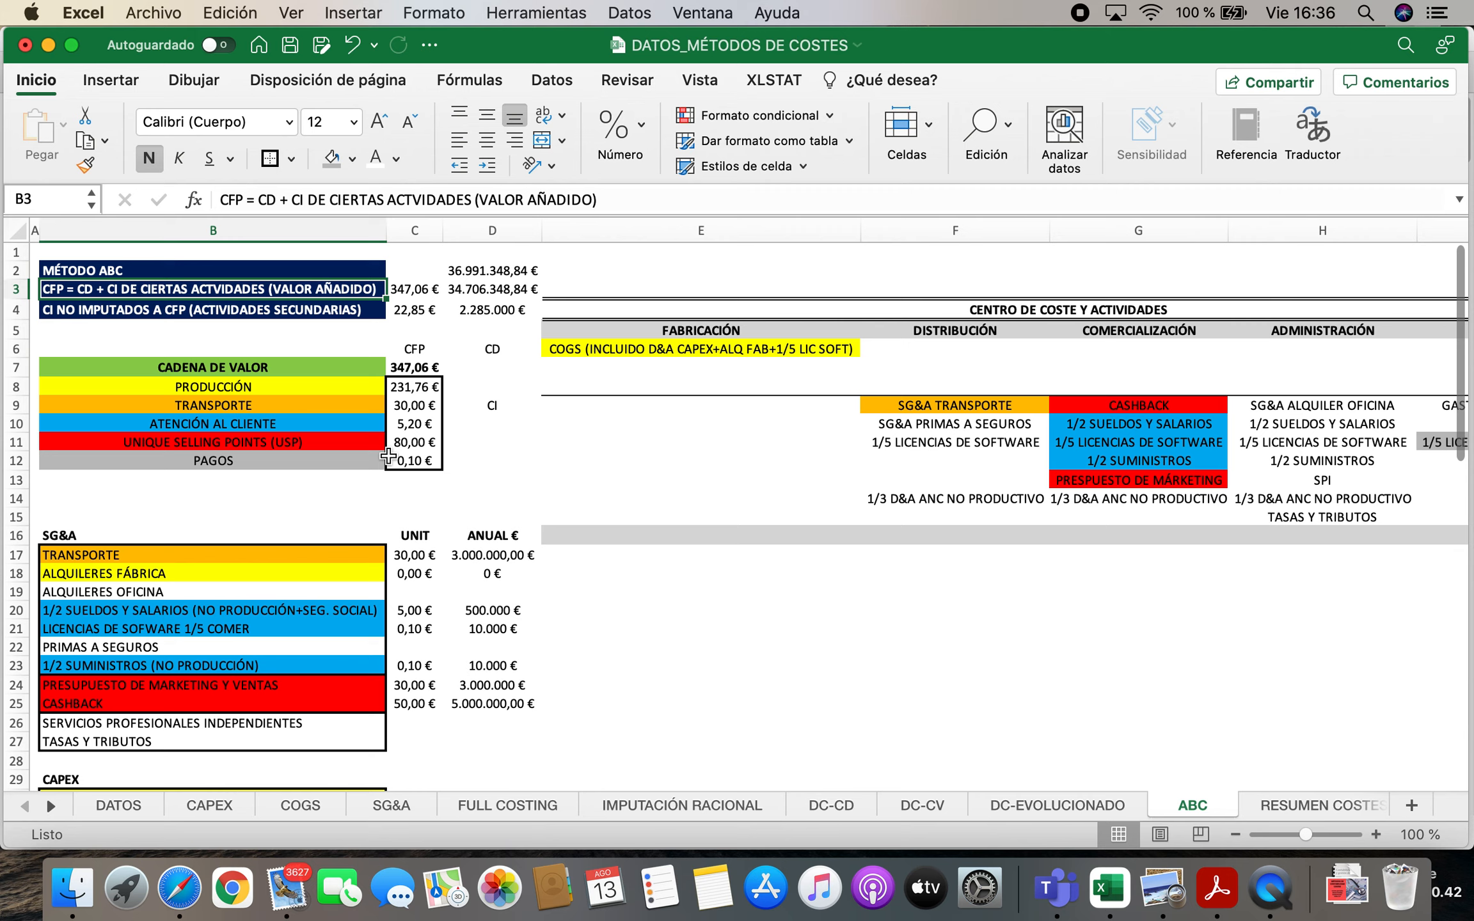
left_click(767, 331)
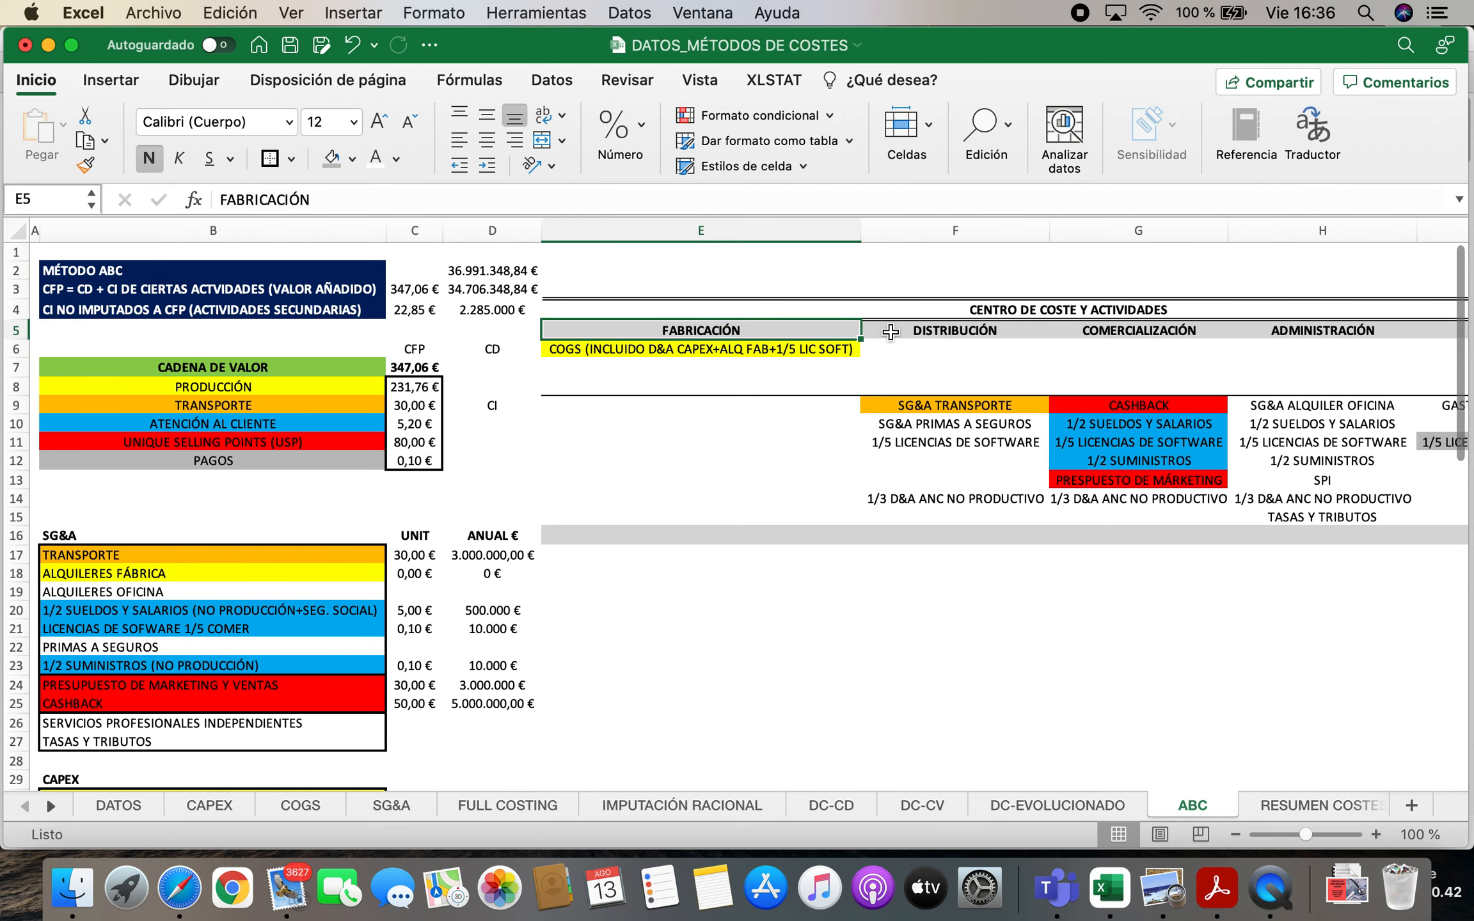
key("Right")
key("Right")
key("Right")
key("Right")
key("Right")
key("Left")
key("Left")
key("Left")
key("Left")
key("Left")
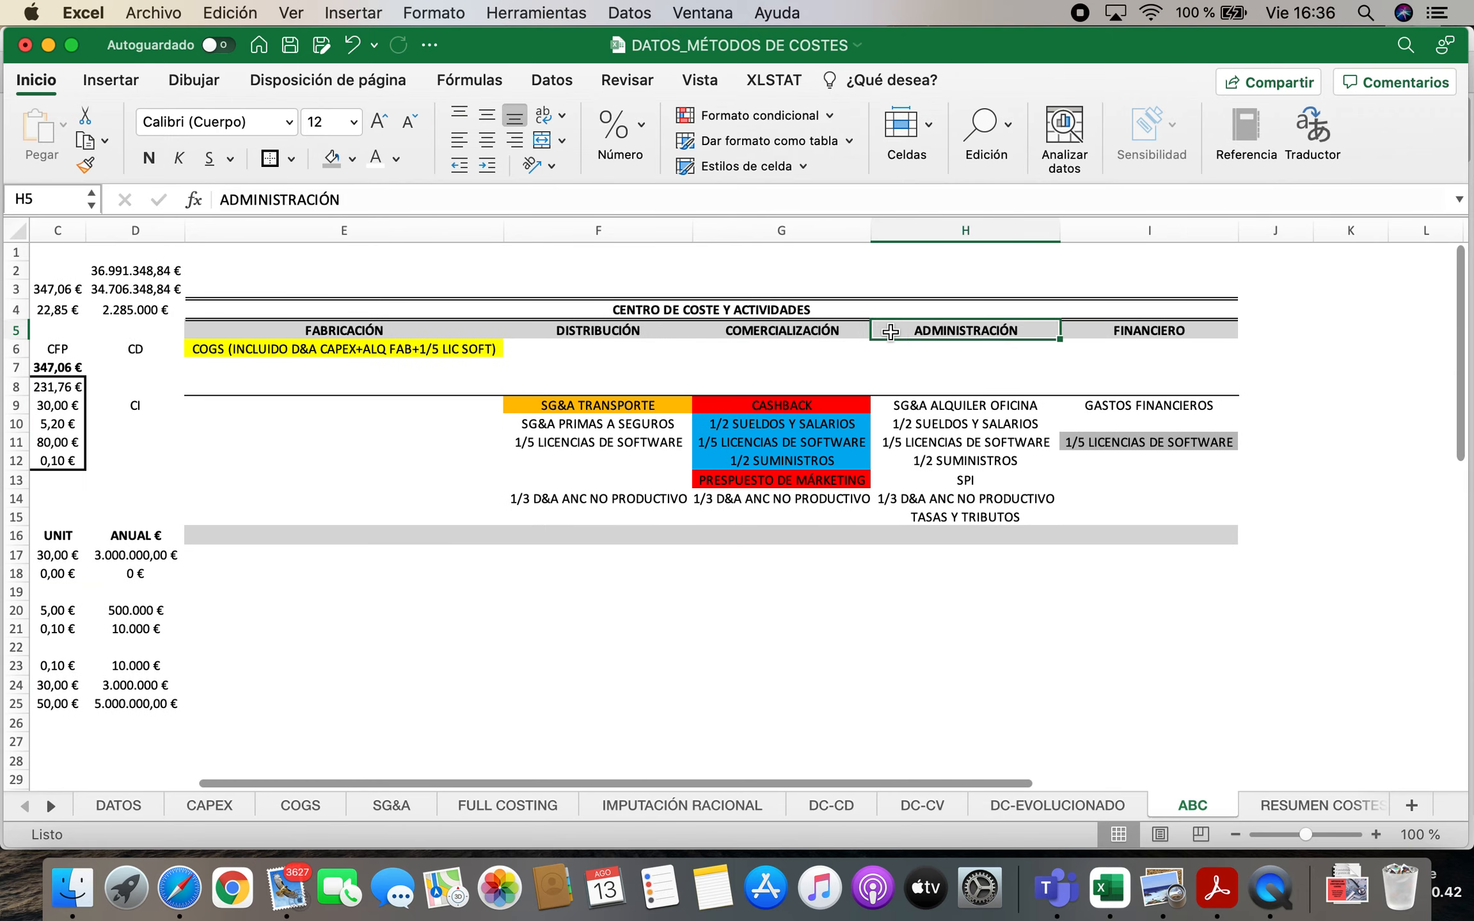
key("Down")
key("Up")
key("Right")
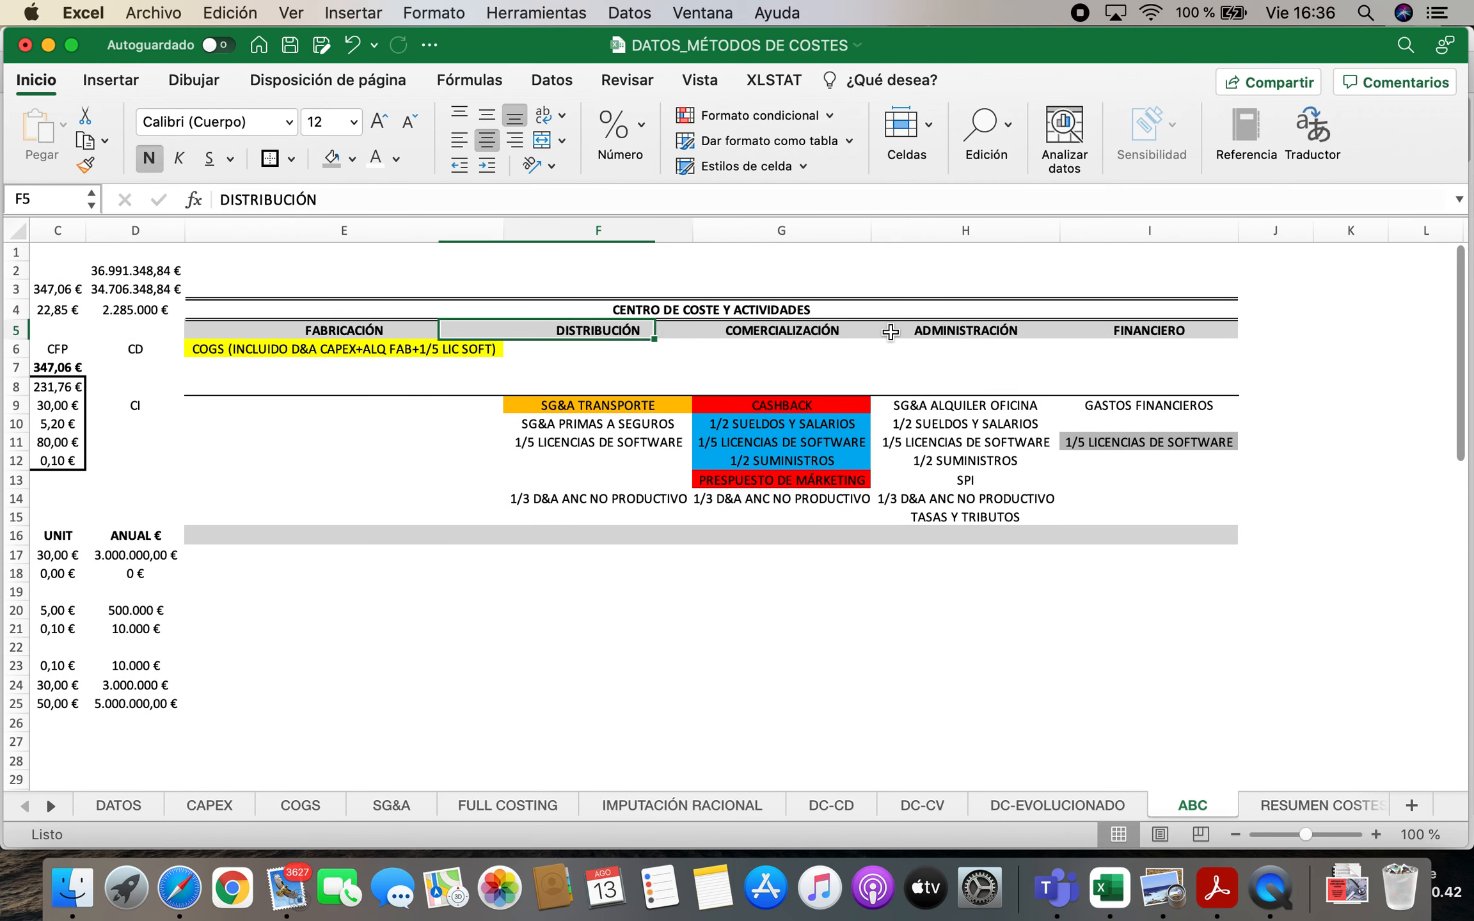
key("Right")
key("Right")
key("Right")
key("Left")
key("Left")
key("Left")
key("Left")
key("Down")
key("Right")
key("Right")
key("Right")
key("Right")
key("Left")
key("Left")
key("Left")
key("Left")
key("Right")
key("Right")
key("Right")
key("Down")
key("Left")
key("Left")
key("Left")
key("Up")
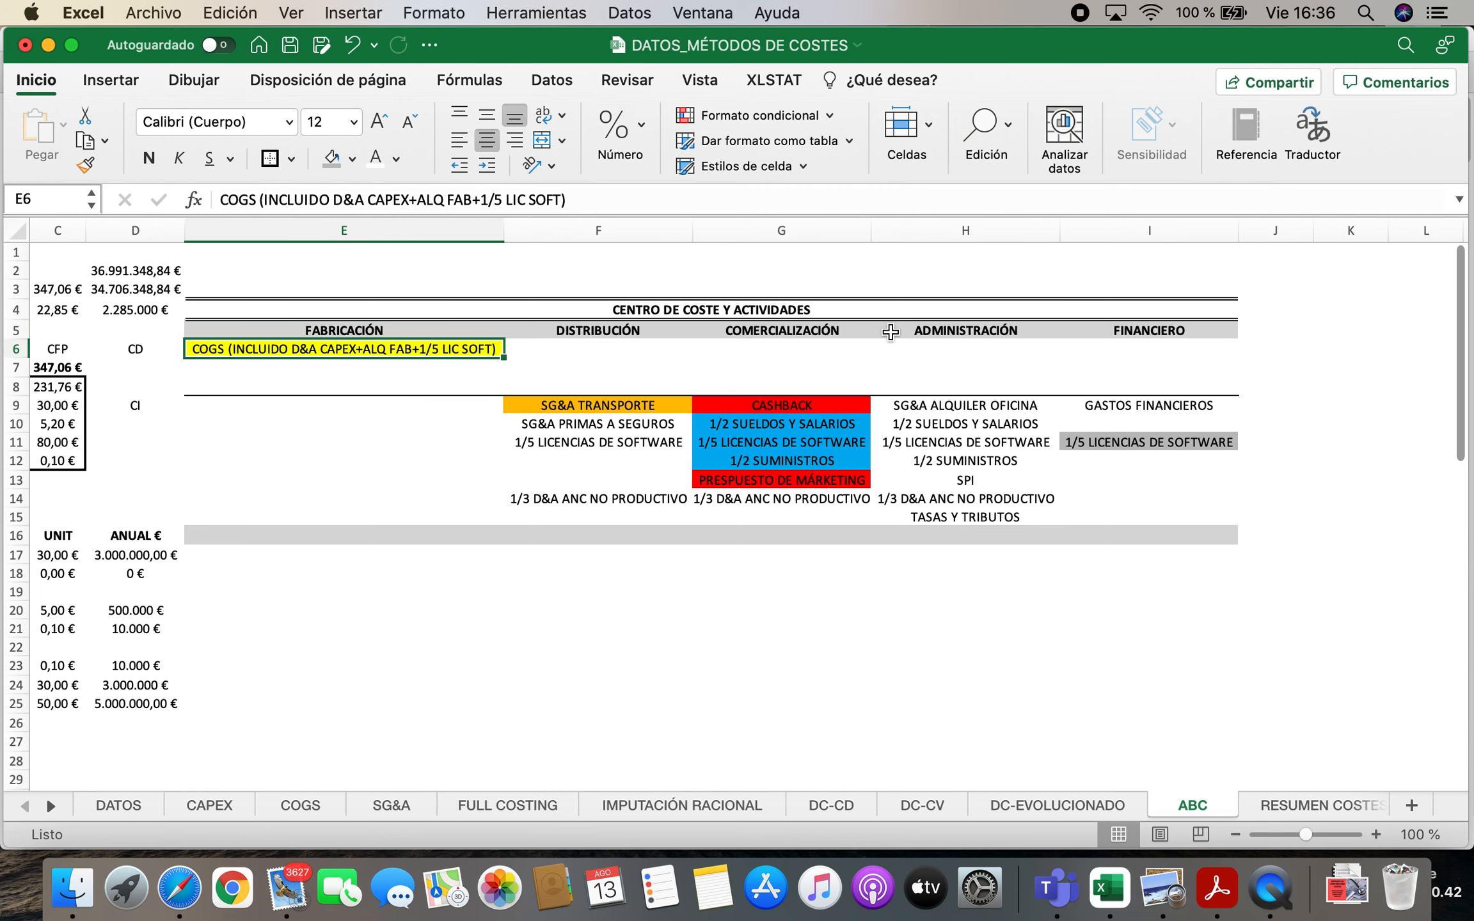
key("Left")
key("Left")
key("Left")
key("Left")
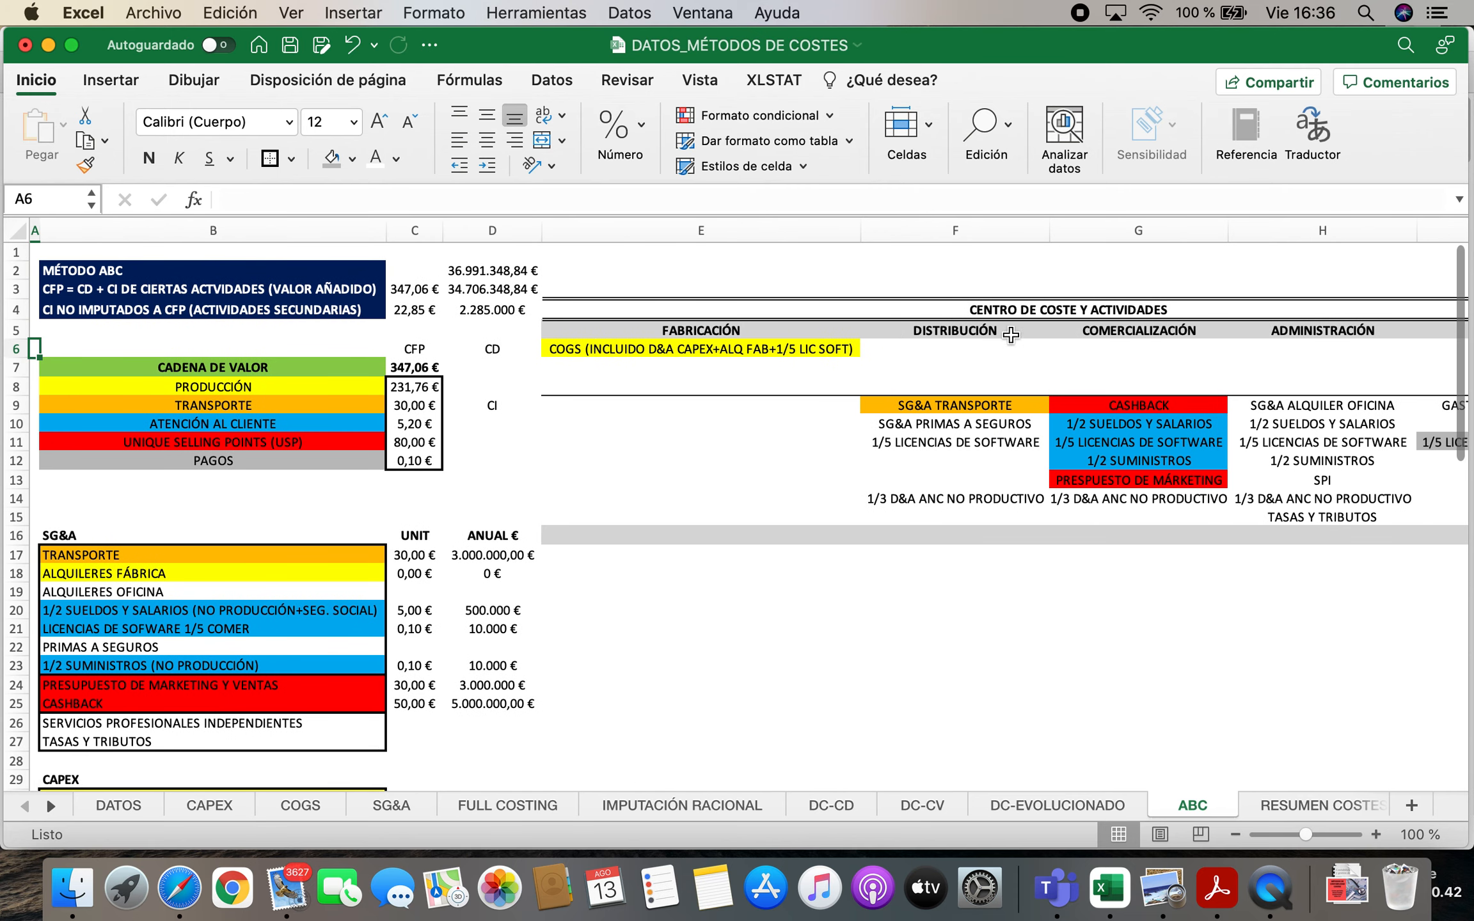
Check the unit CFP and the non-charged indirect costs in C3:C4 of the ABC sheet
left_click(328, 309)
left_click_drag(416, 291, 412, 309)
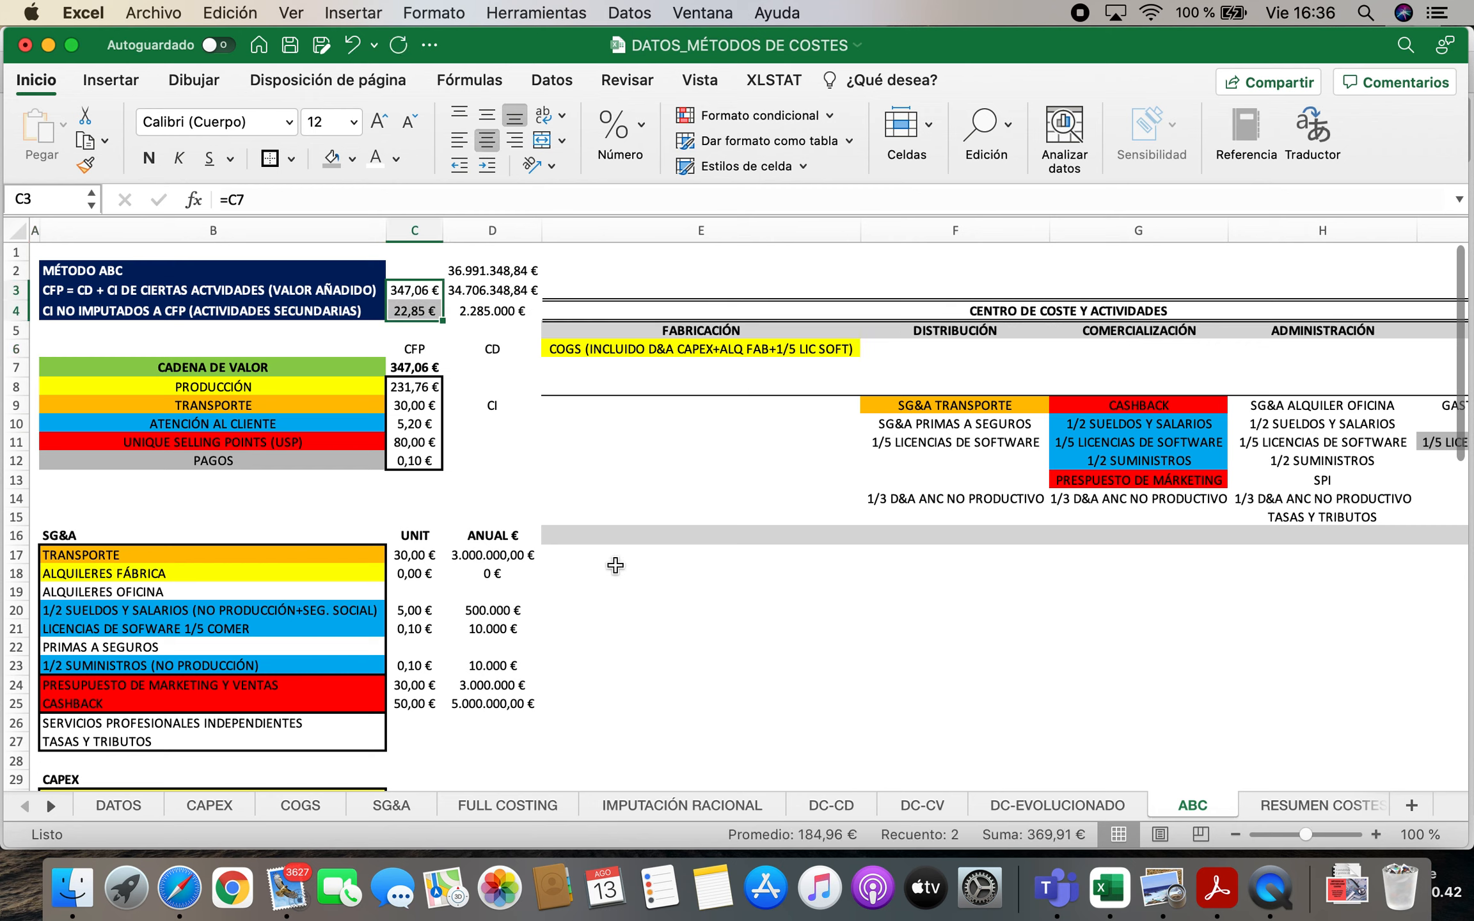
left_click(608, 592)
Add the heading ABC in M13 of the DATOS sheet, beside the DC-EVOLUCIONADO column of the price comparison table
left_click(111, 808)
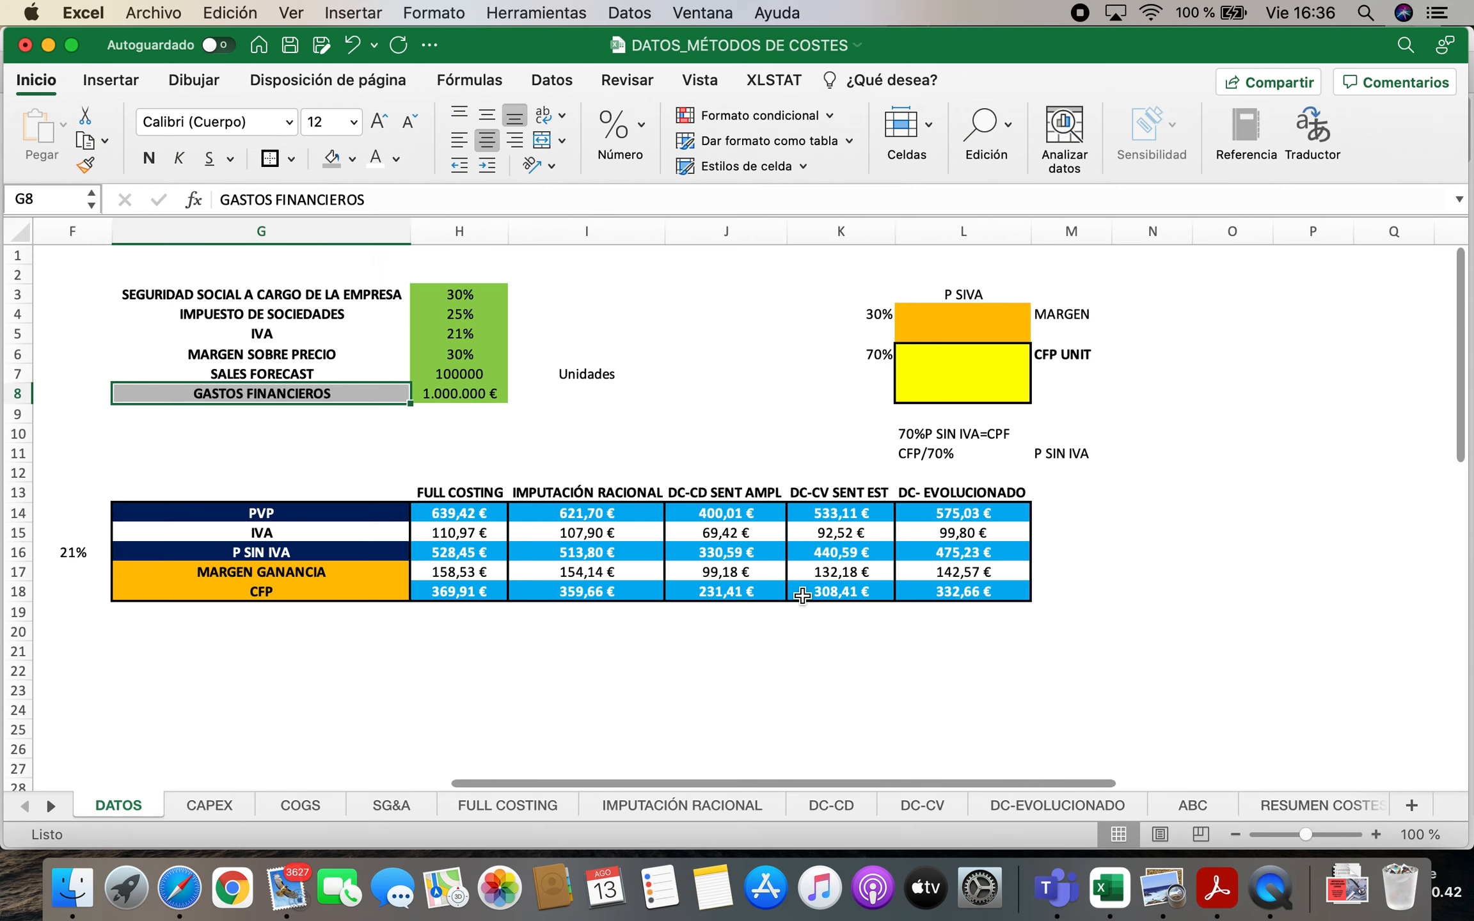
left_click(1074, 491)
type("MET")
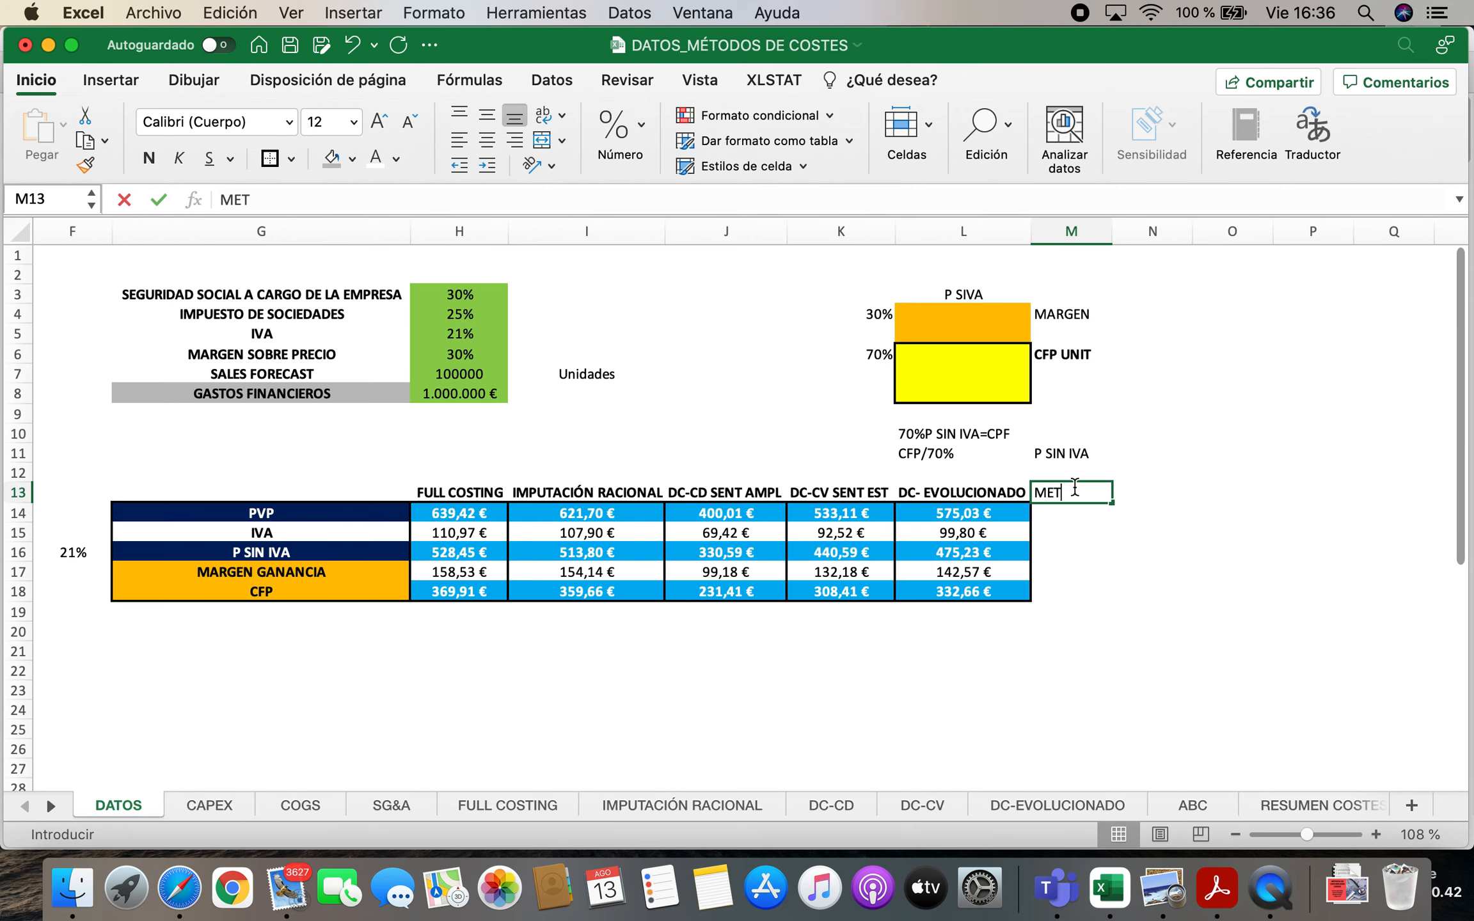
key("BackSpace")
key("BackSpace")
key("BackSpace")
type("ABC")
key("Return")
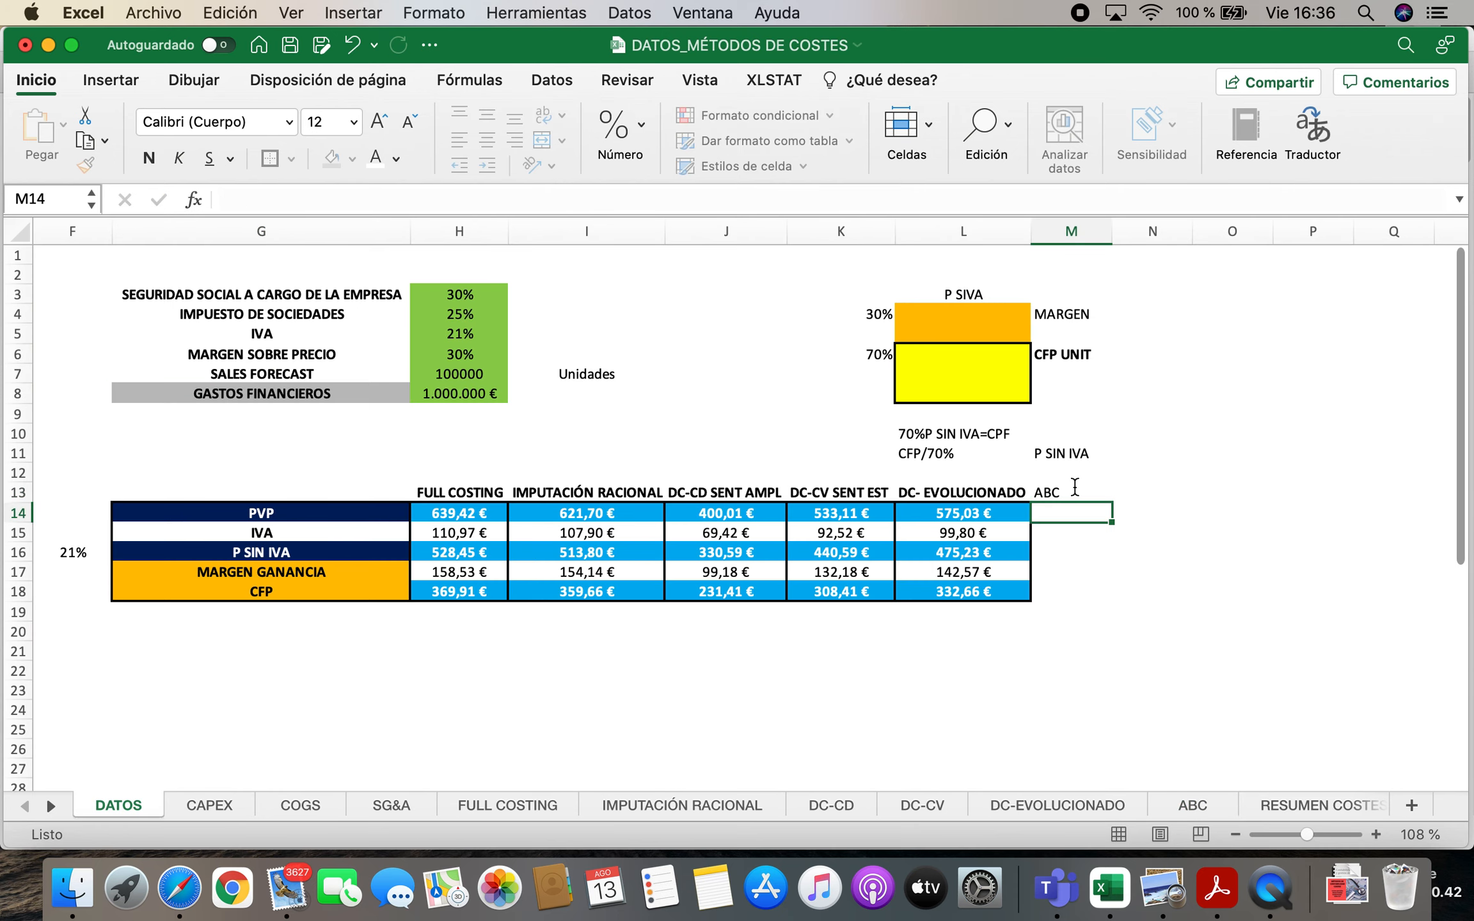
Link the ABC method's CFP in M18 to the unit CFP on the ABC sheet, =ABC!C3
key("Down")
key("Down")
key("Down")
key("Down")
type("=")
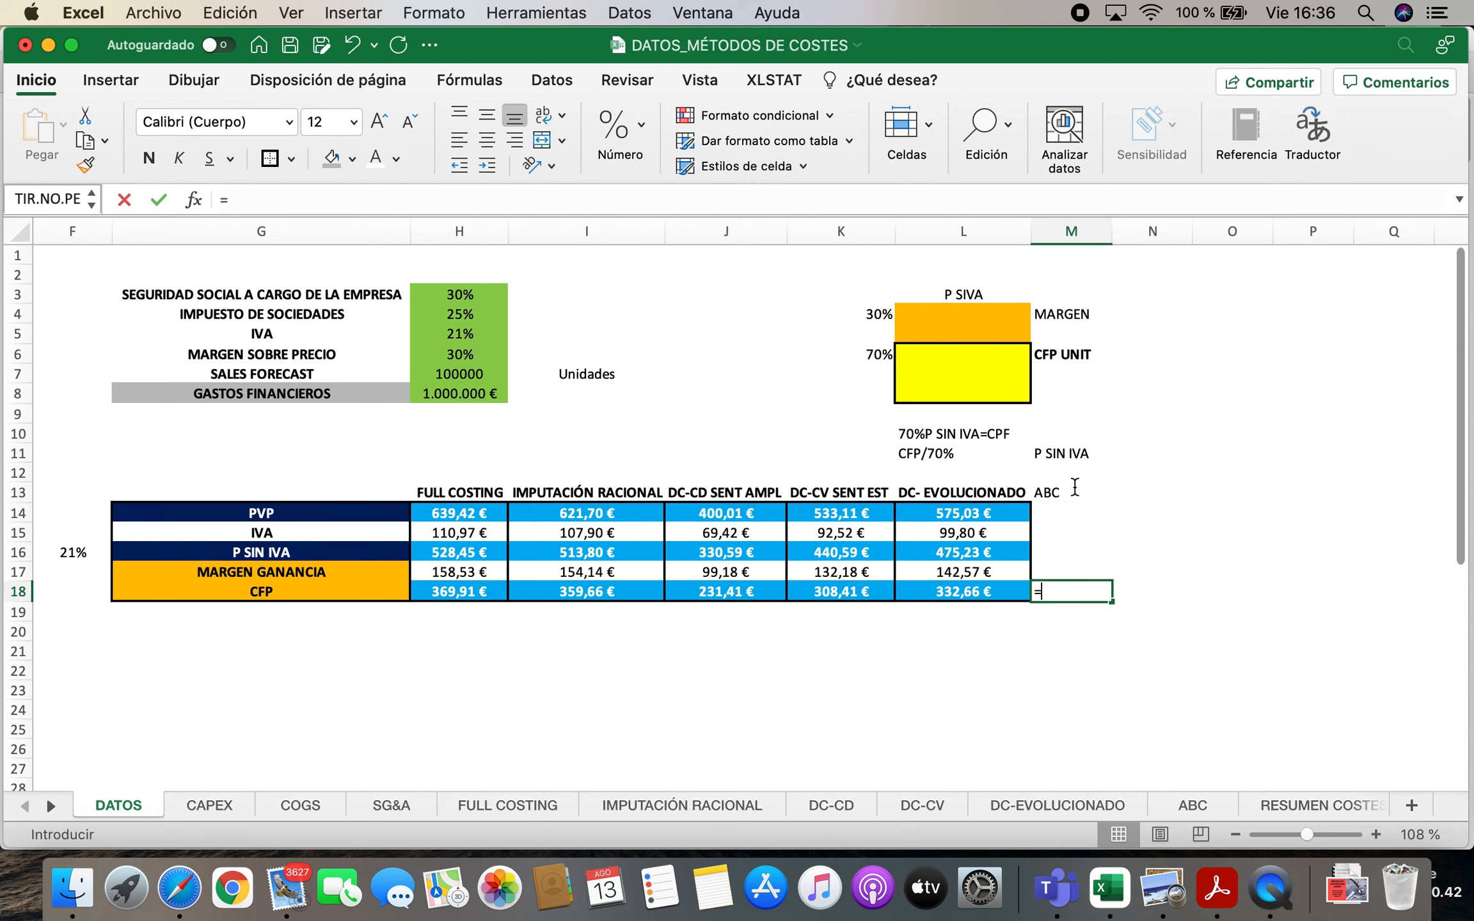
left_click(1194, 805)
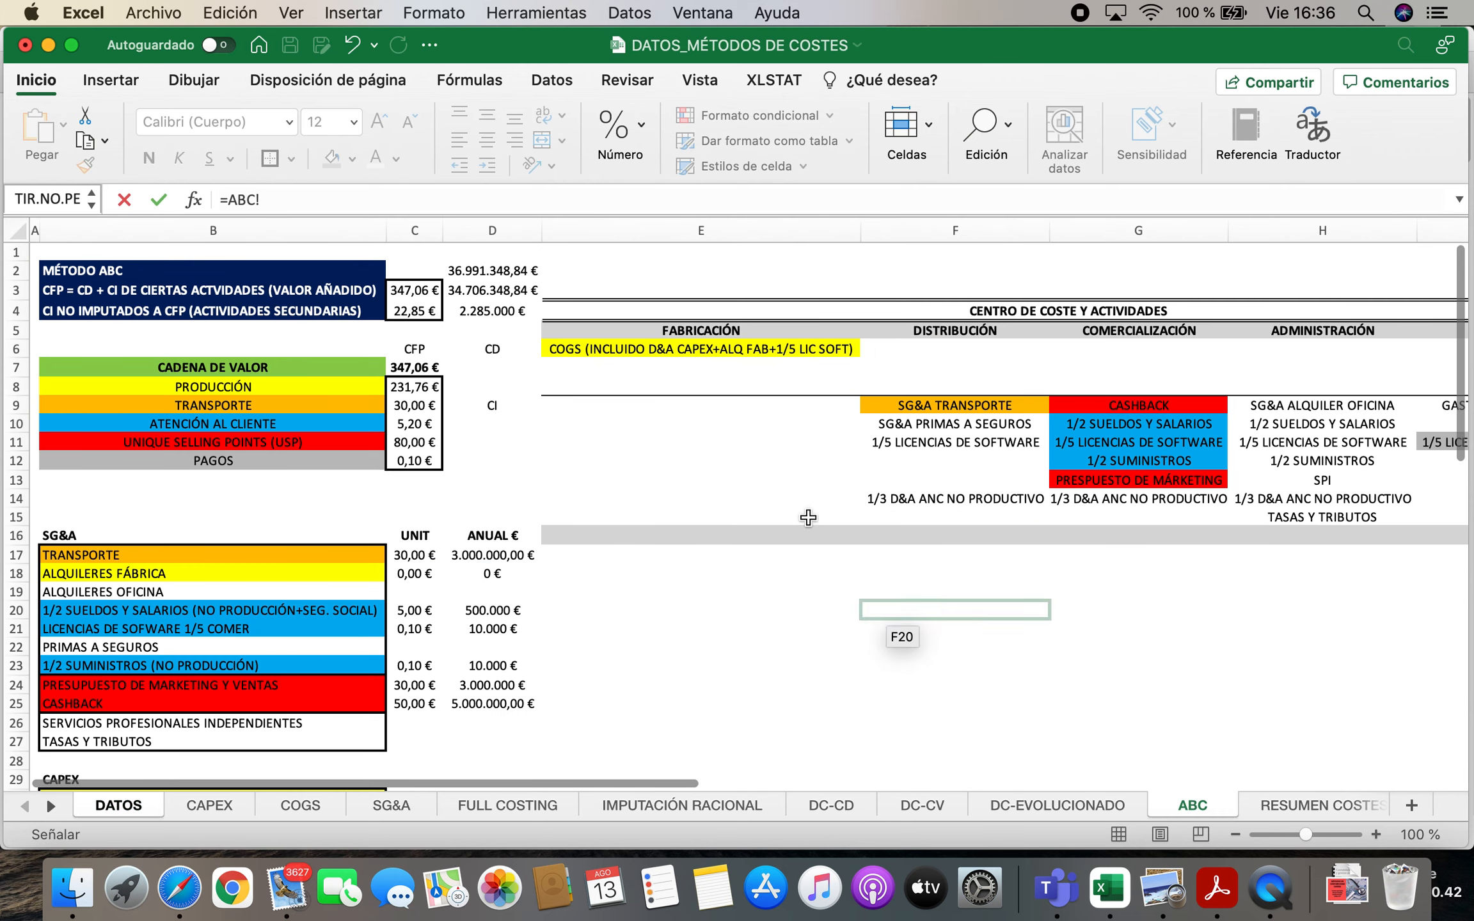
left_click(414, 290)
left_click_drag(418, 298, 570, 303)
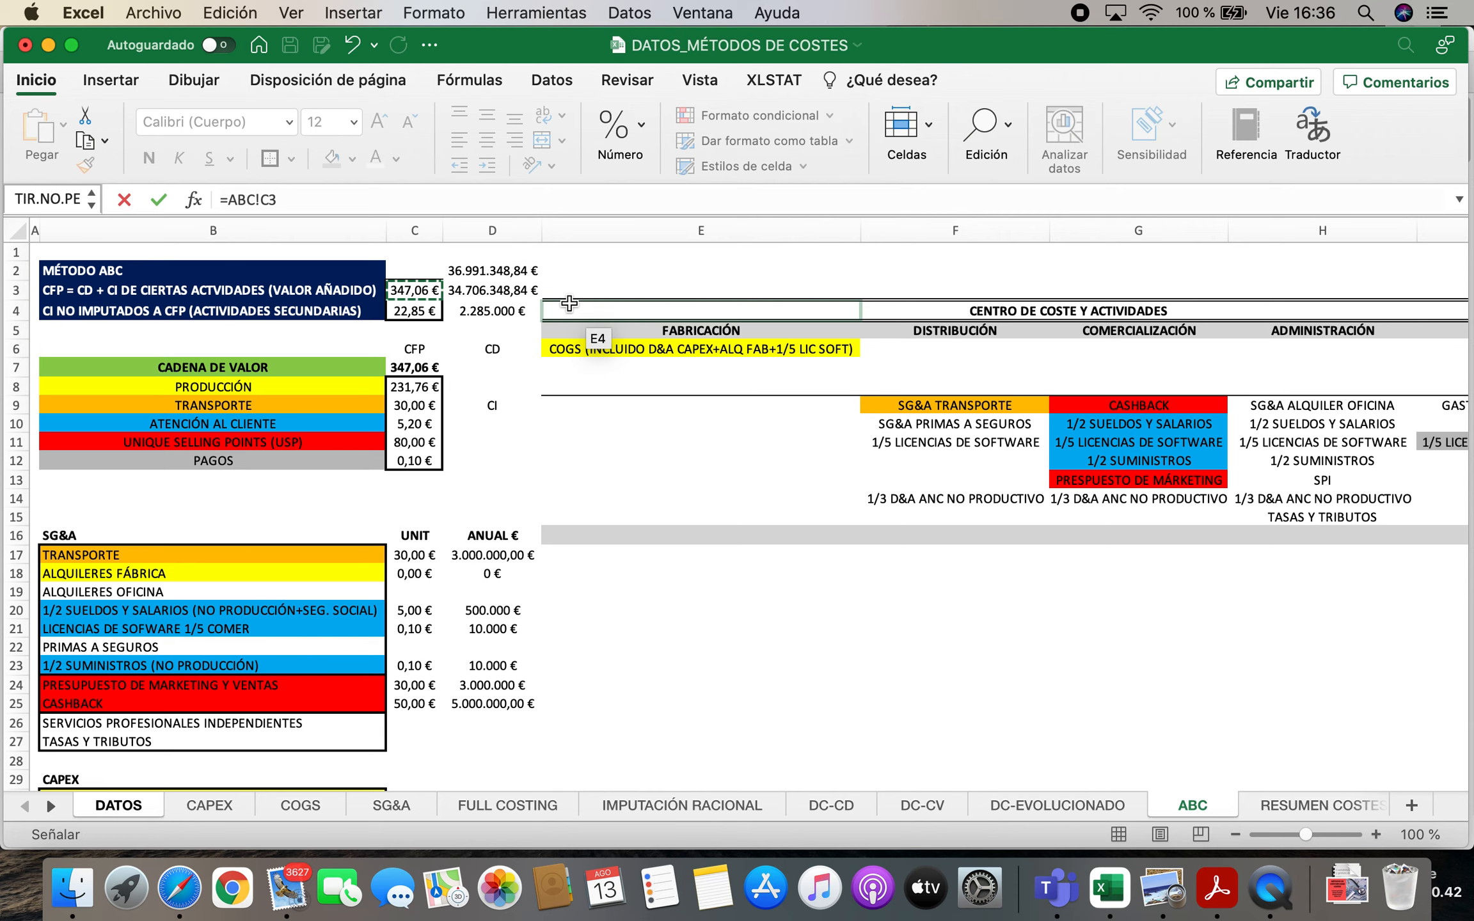
key("Return")
Calculate the ABC price without VAT in M16 by dividing the CFP by the 70% share, =M18/K6
key("Up")
key("Up")
key("Up")
type("=")
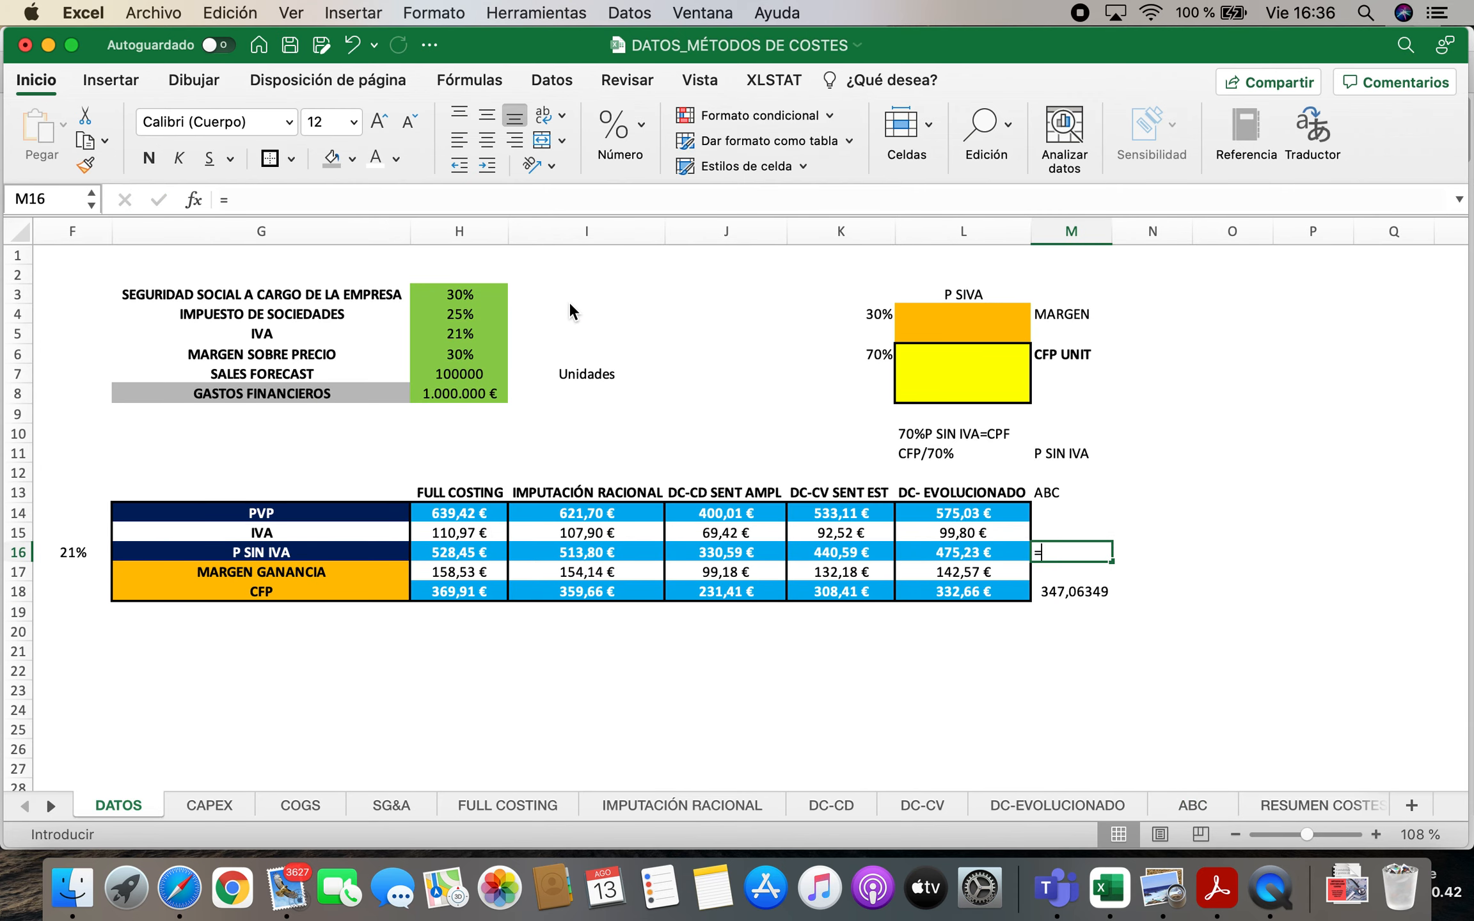
left_click(1084, 594)
type("/")
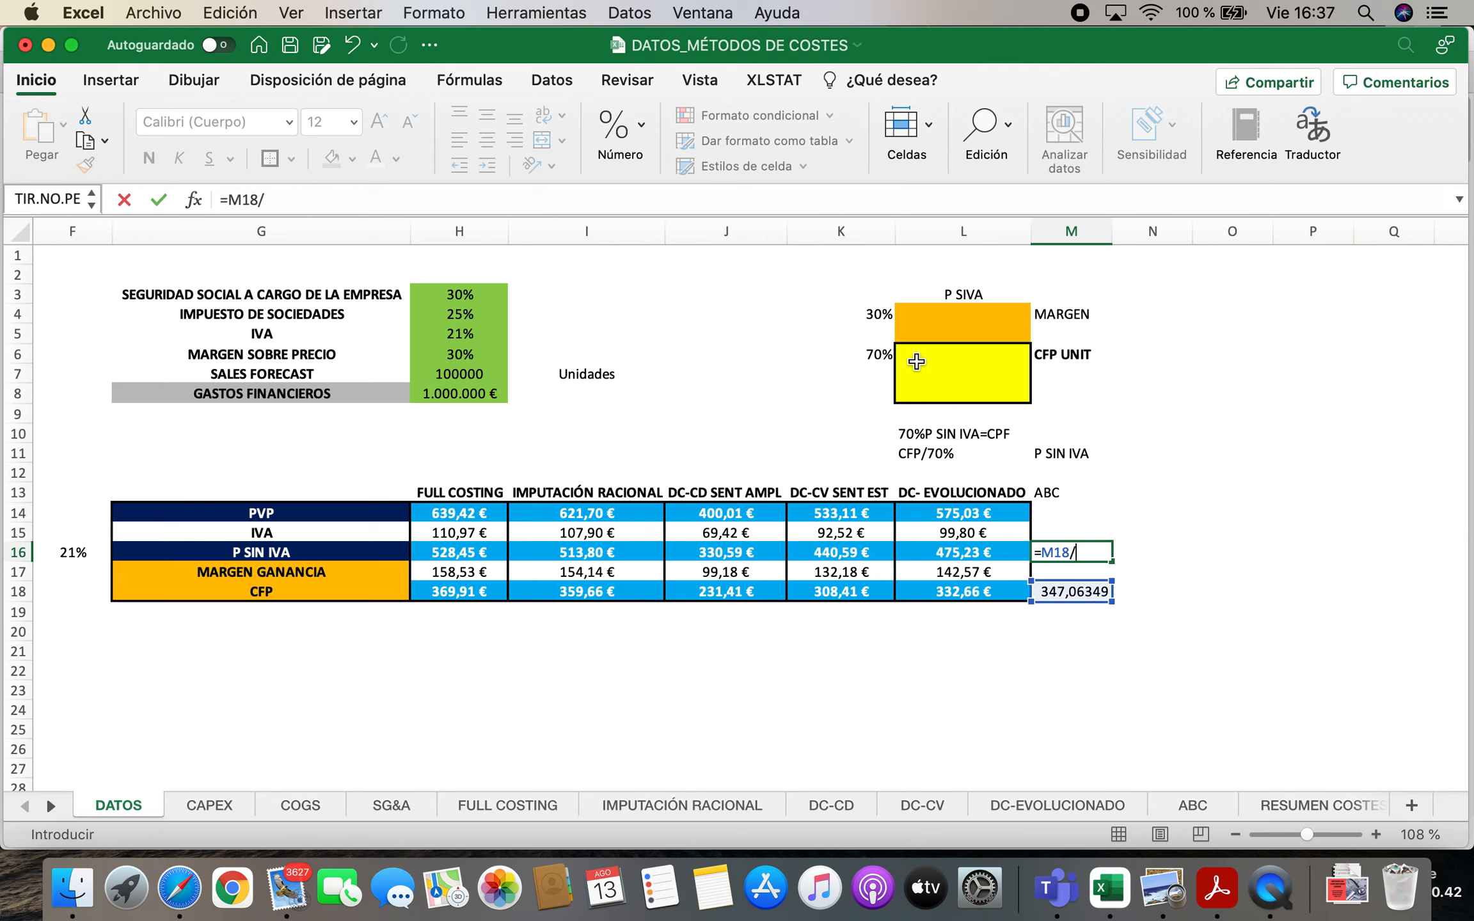
left_click(862, 354)
key("Return")
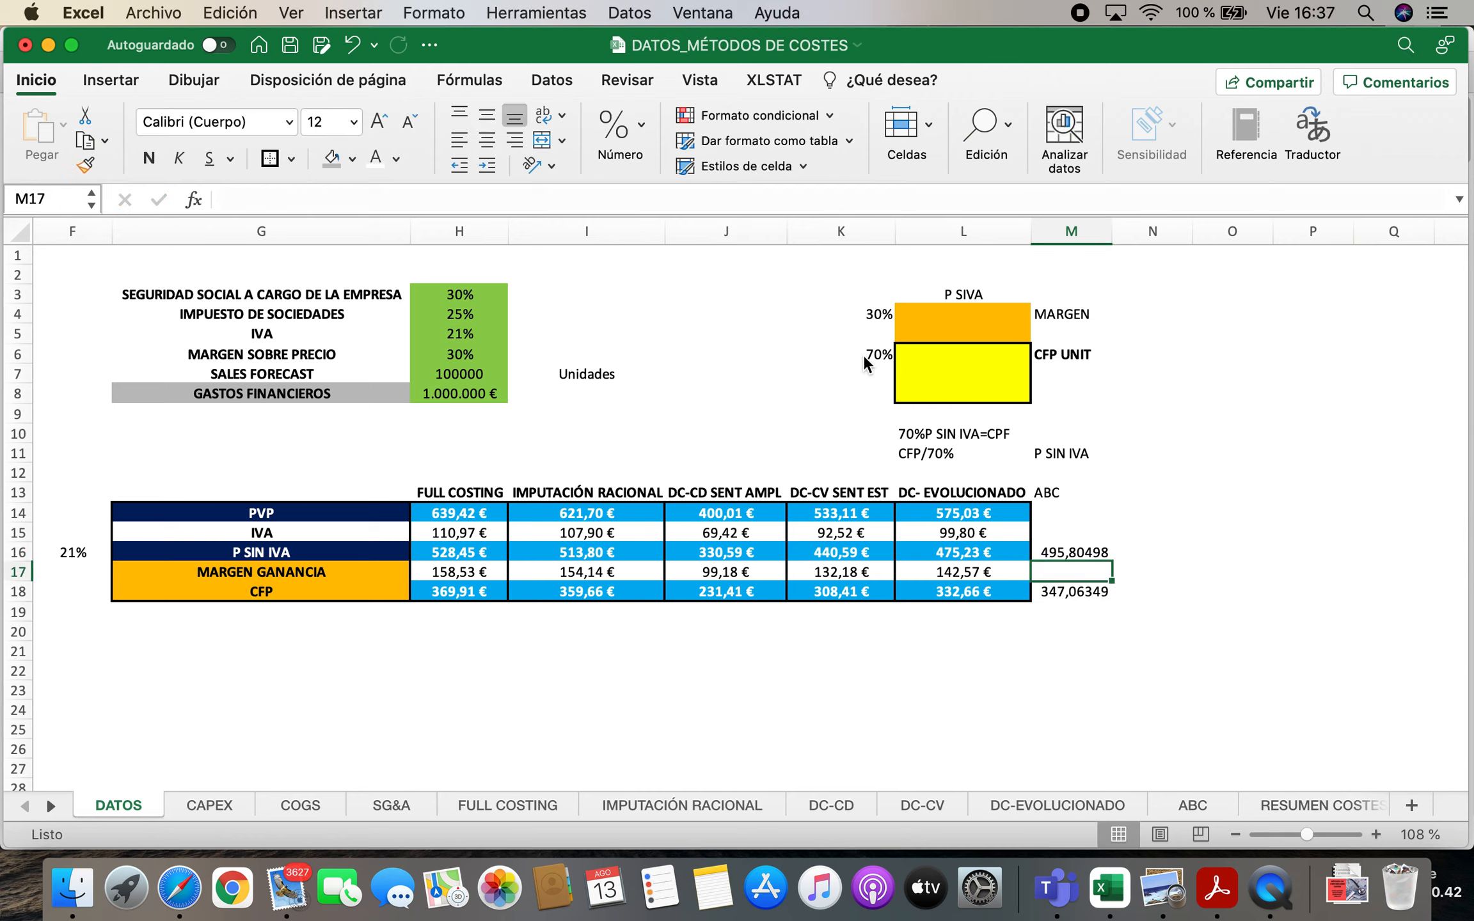
Calculate the ABC profit margin in M17 as the price without VAT minus the CFP, =M16-M18
type("=")
left_click(1081, 549)
type("-")
left_click(1065, 596)
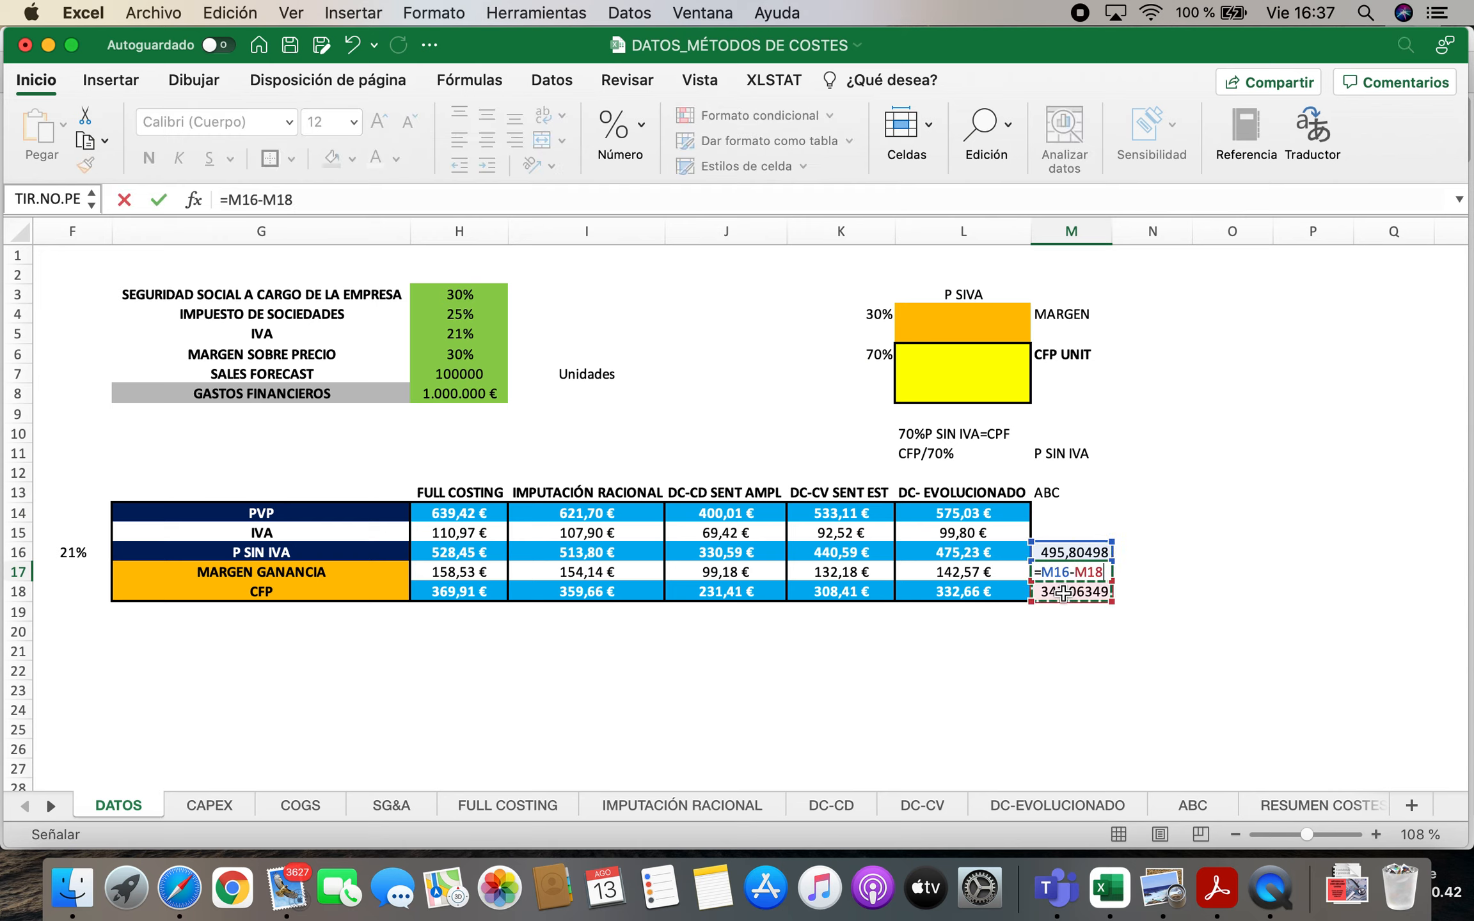
key("Return")
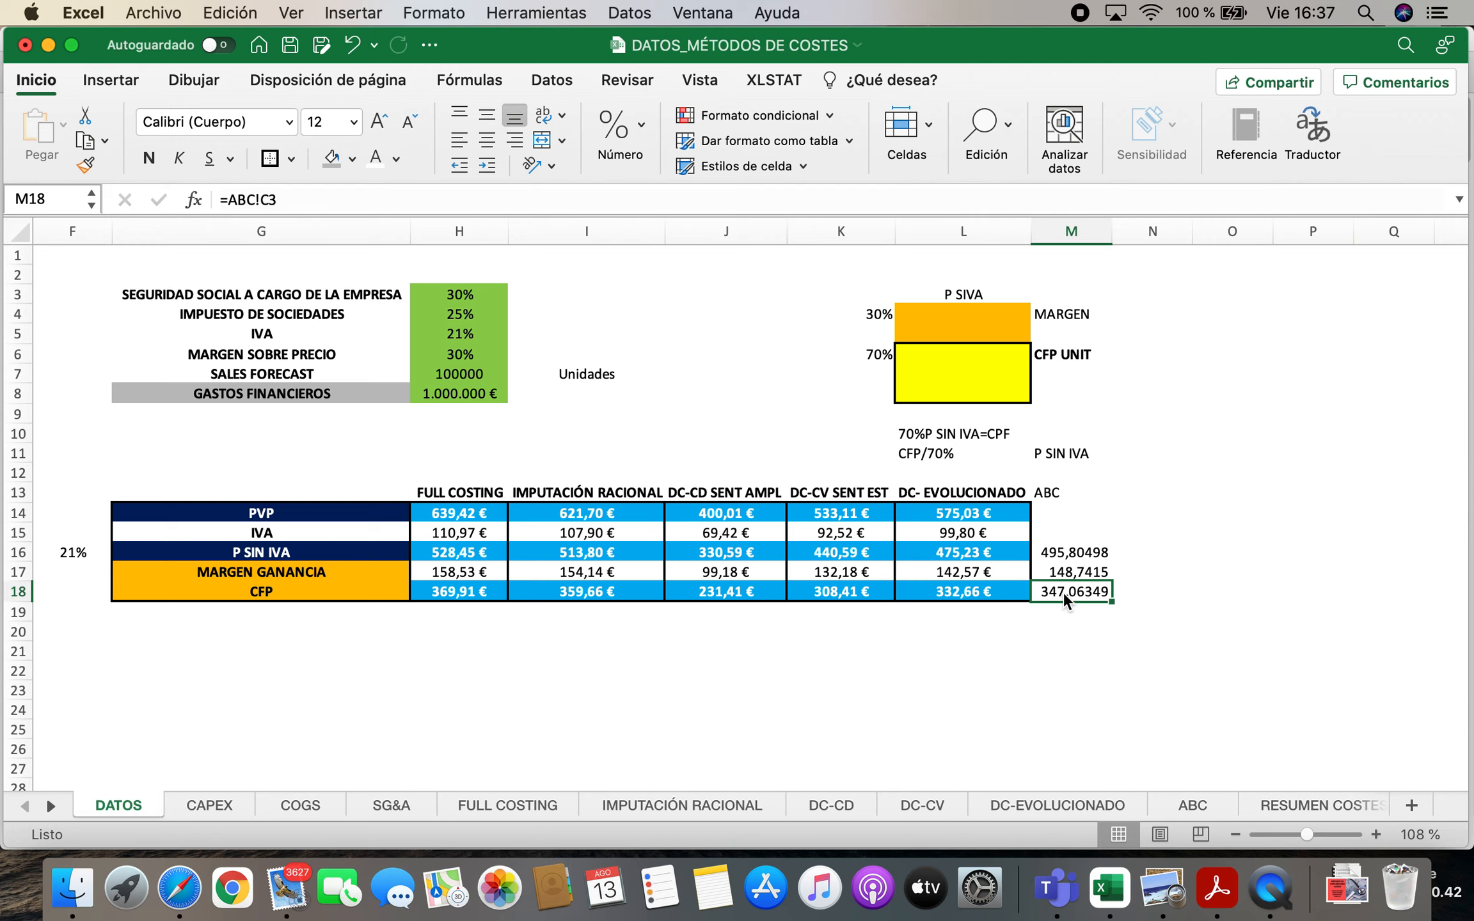
Calculate the ABC VAT amount in M15 by multiplying the 21% rate by the price without VAT, =F16*M16
left_click(1074, 535)
type("=")
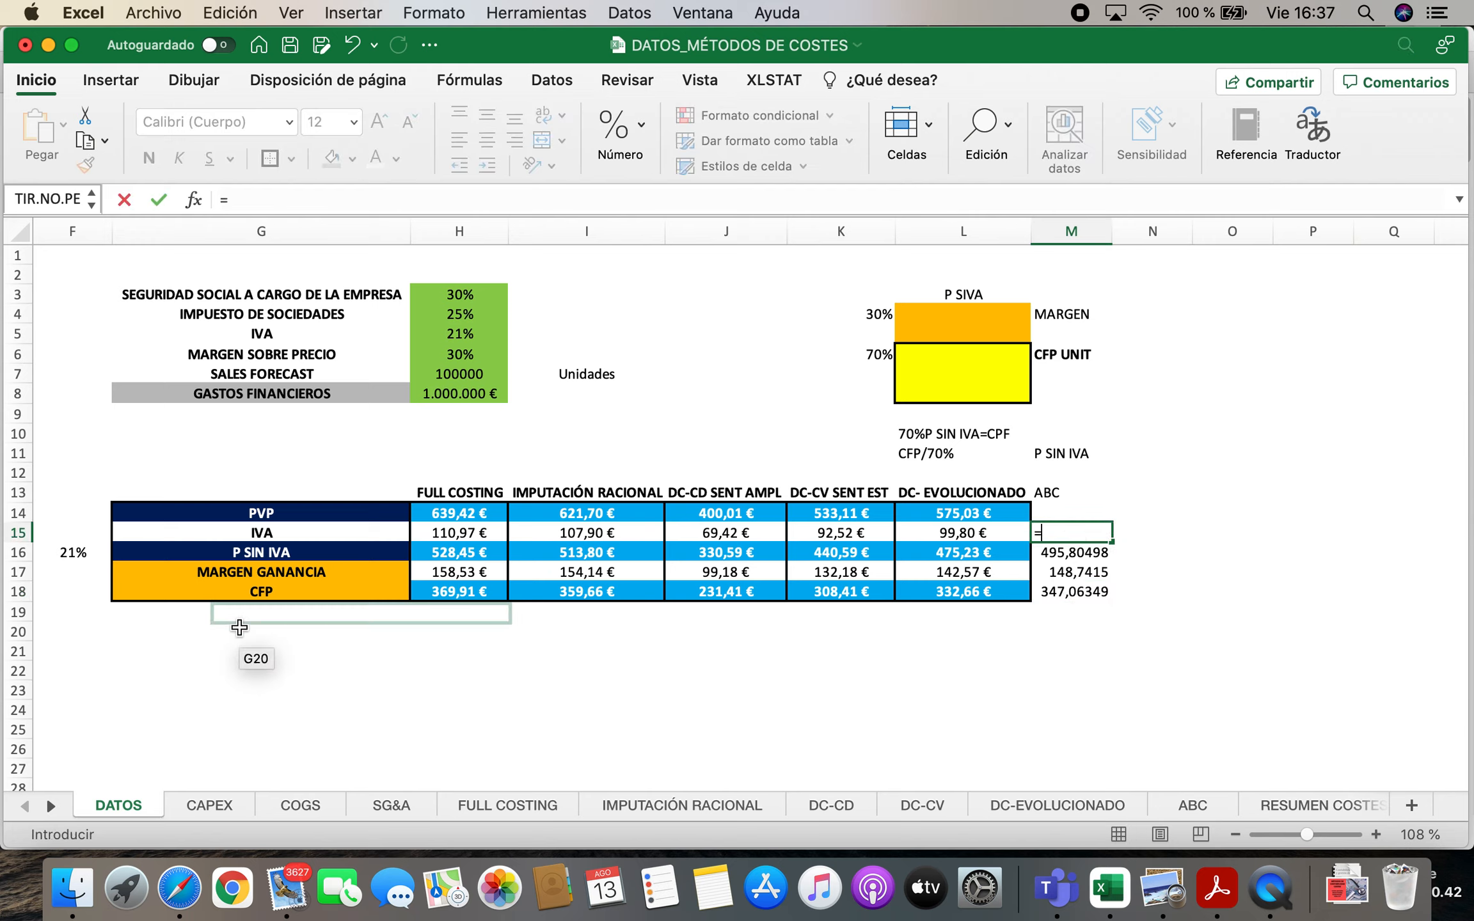
left_click(86, 552)
type("*")
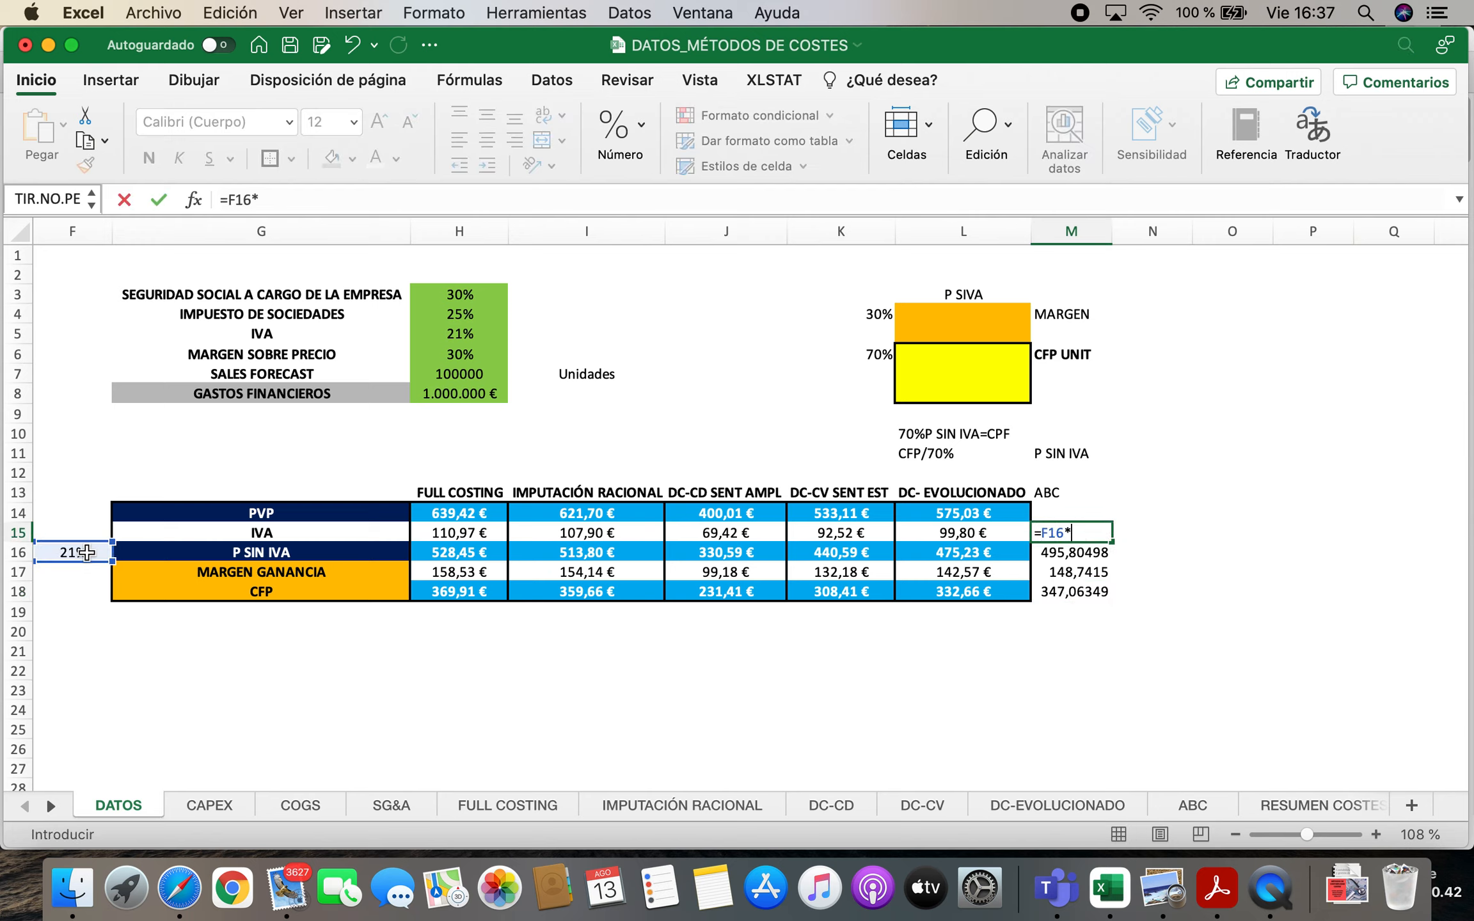
left_click(1096, 550)
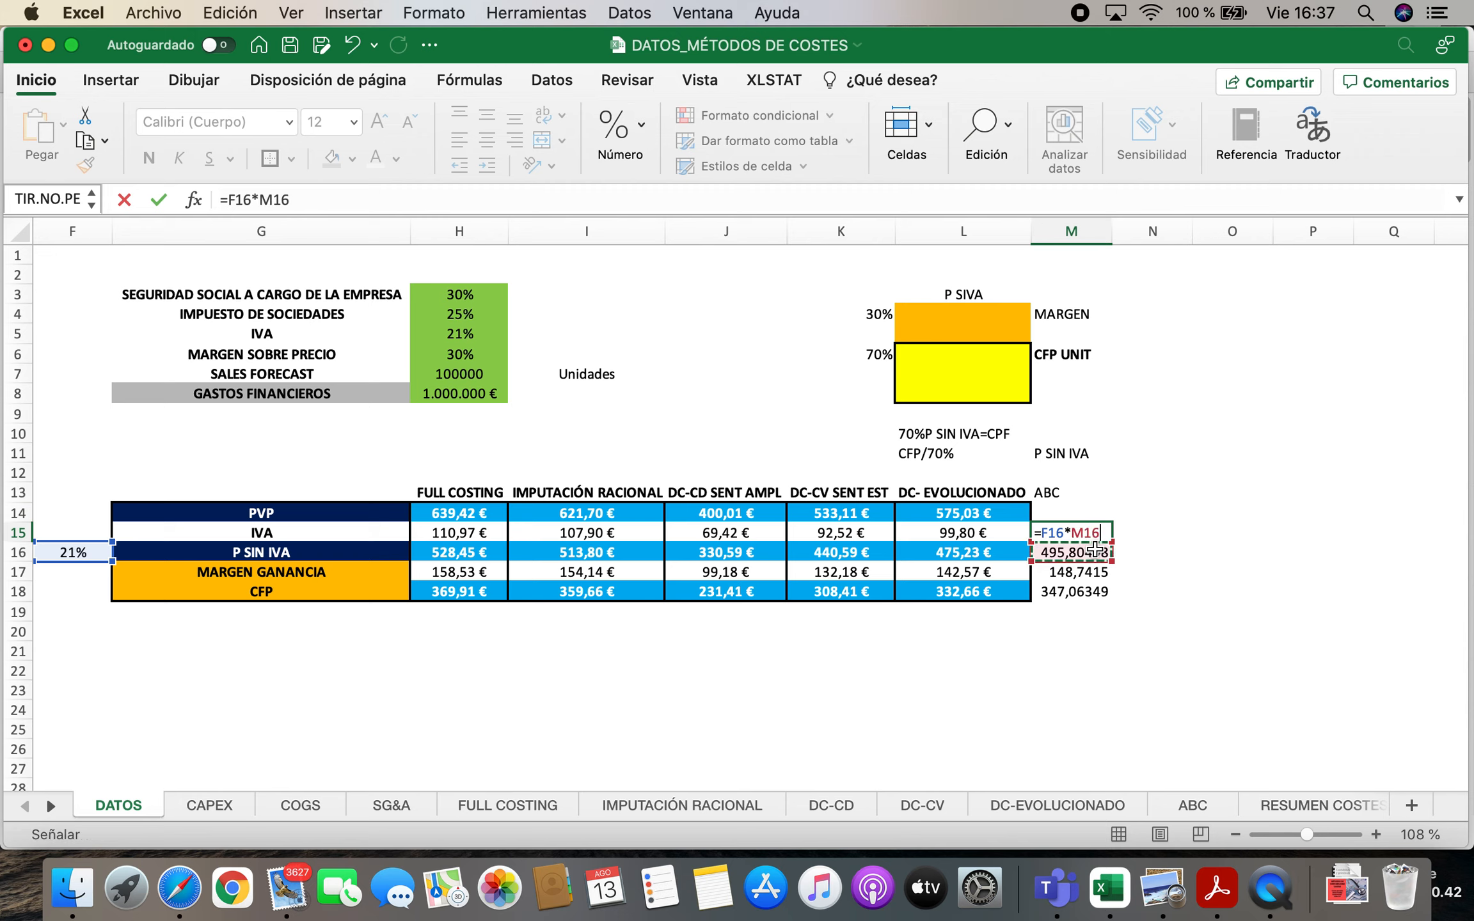
key("Return")
Calculate the ABC retail price (PVP) in M14 as VAT plus the price without VAT, =M15+M16
key("Up")
key("Up")
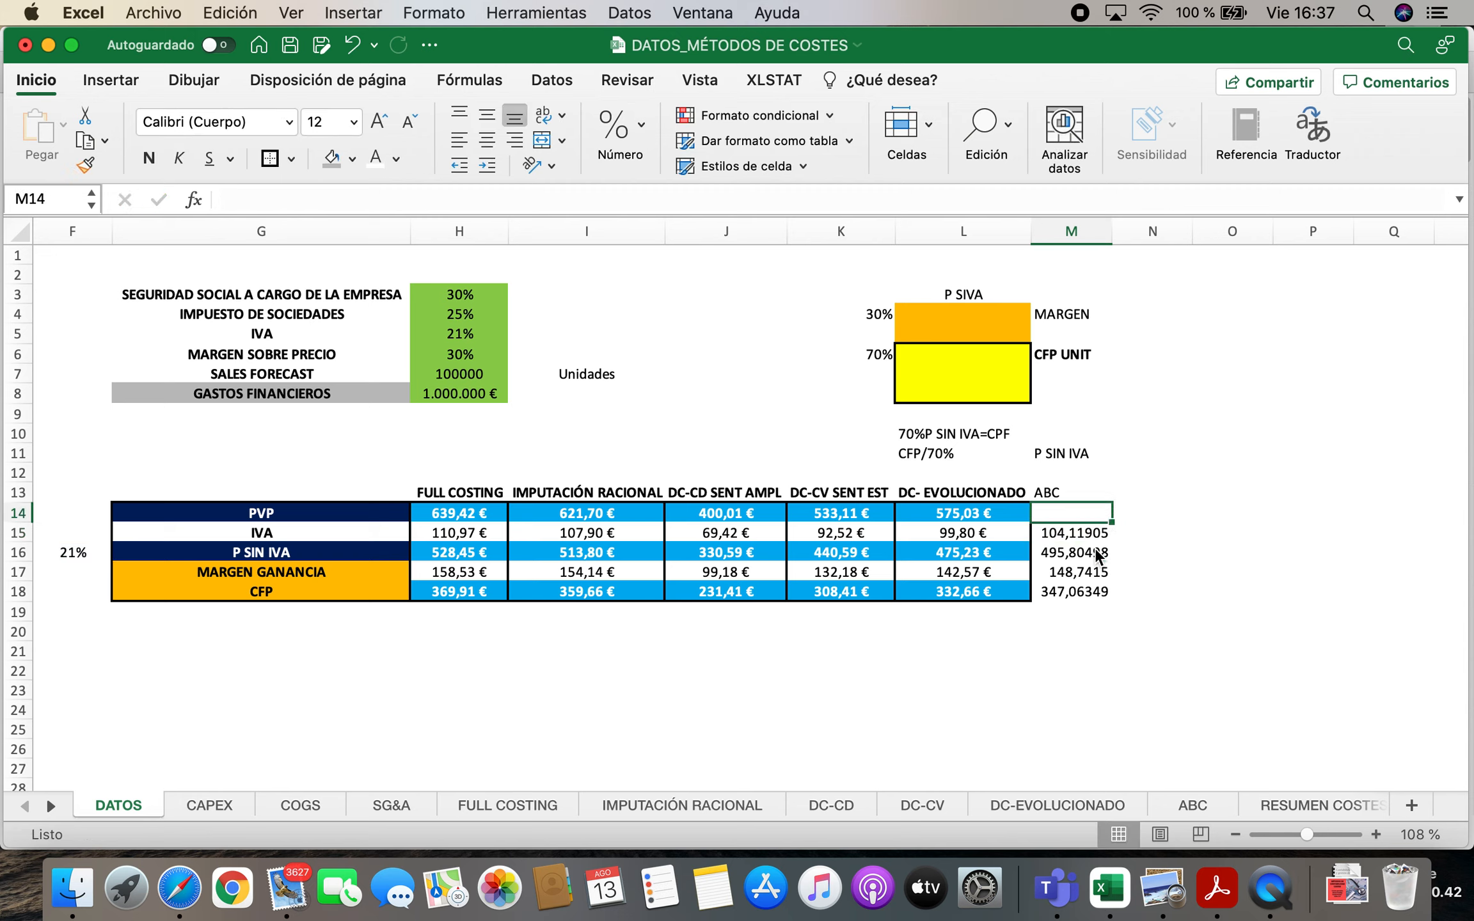
type("=")
left_click(1078, 531)
type("+")
left_click(1093, 550)
key("Return")
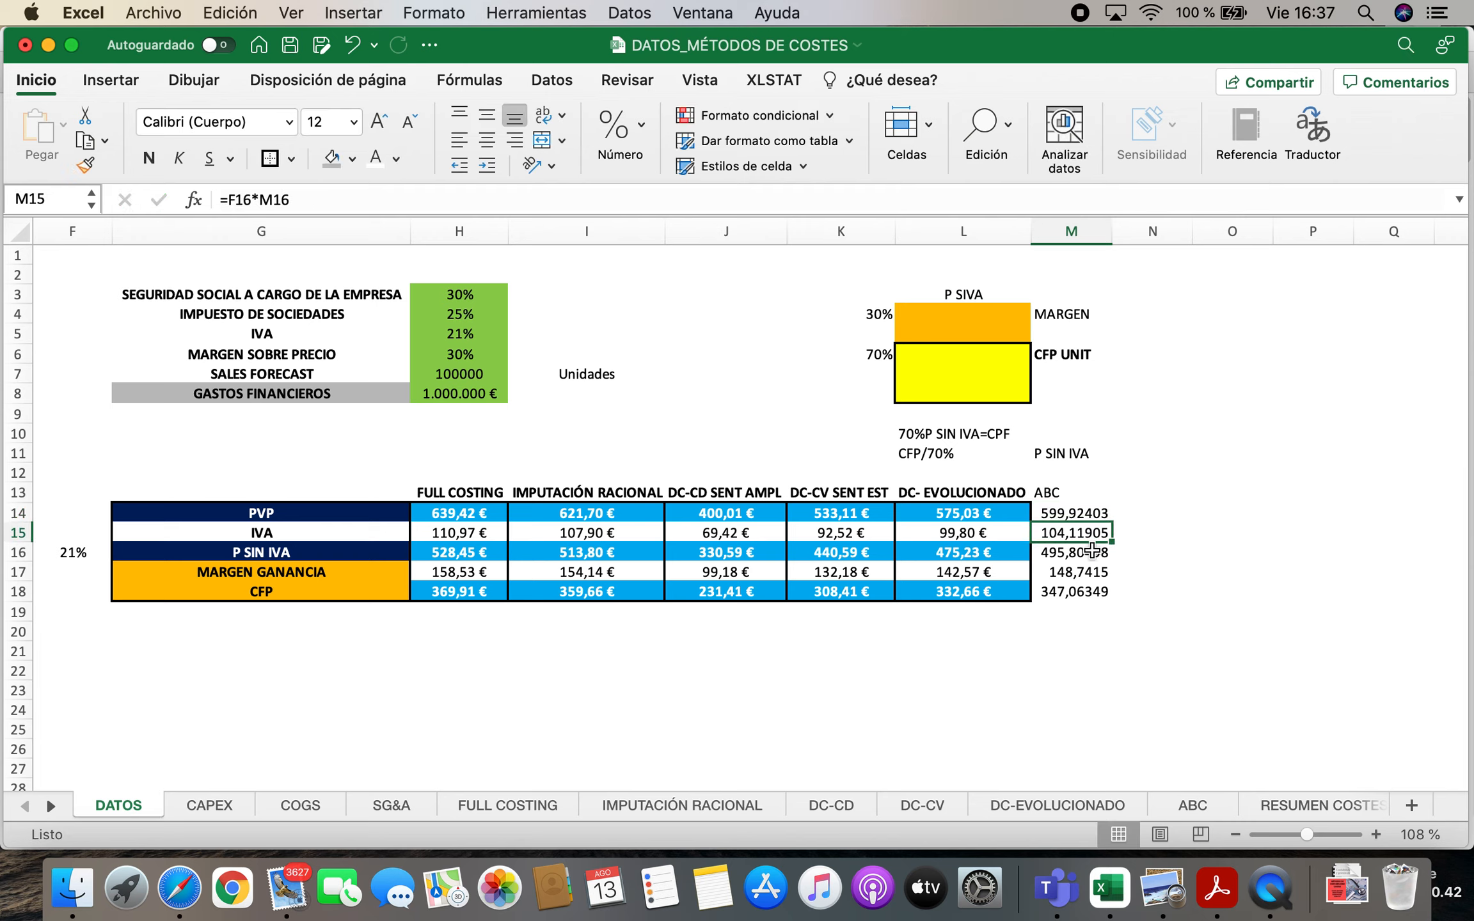
Centre the ABC column M13:M18 and apply the Moneda number format to it
left_click_drag(1067, 512, 1078, 591)
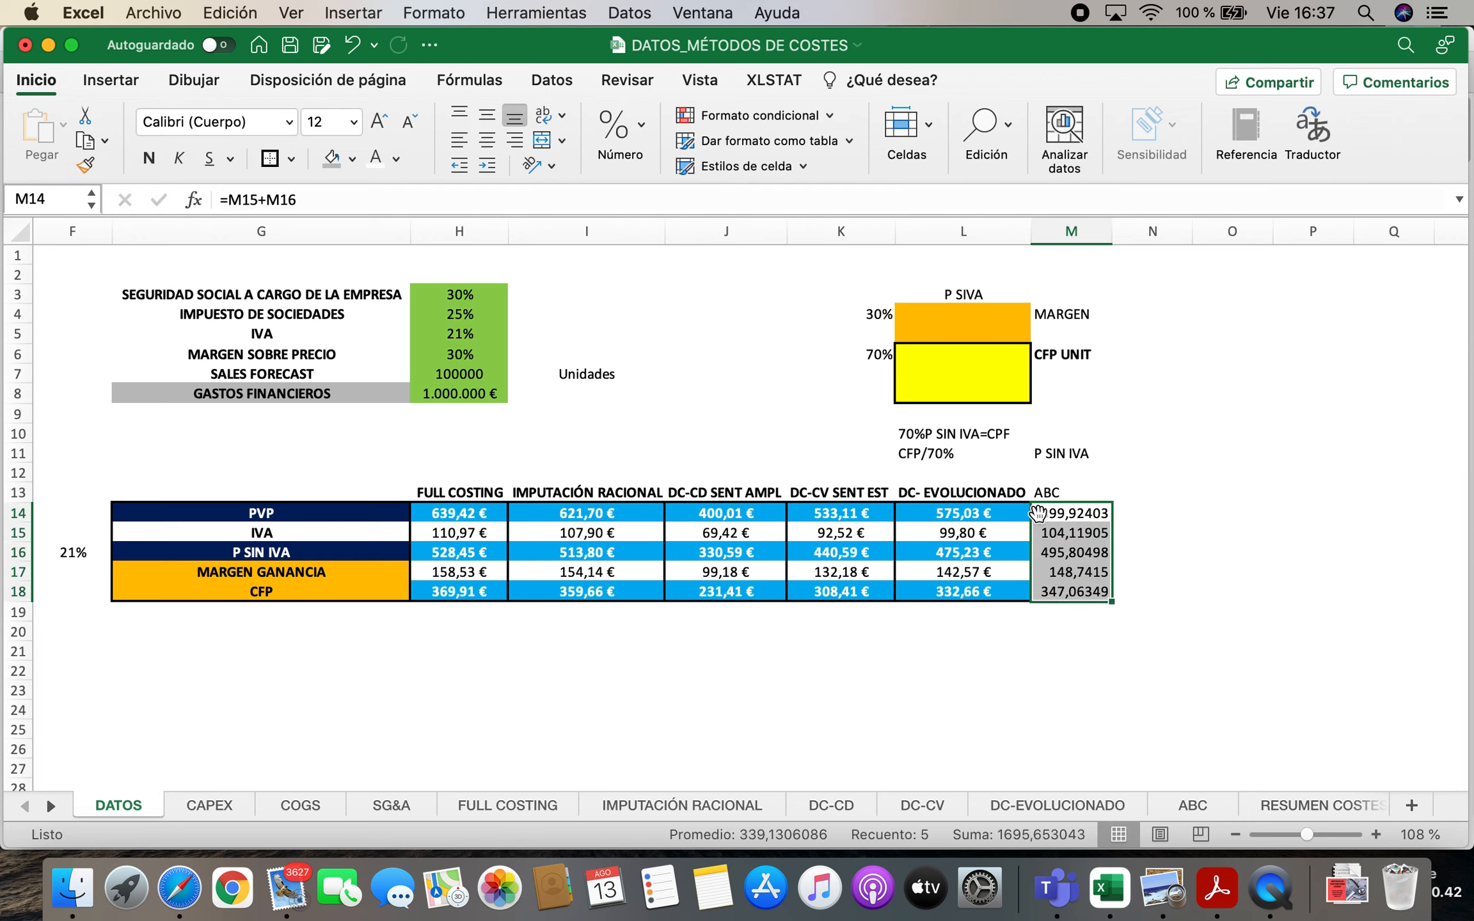
left_click_drag(1064, 496, 1075, 591)
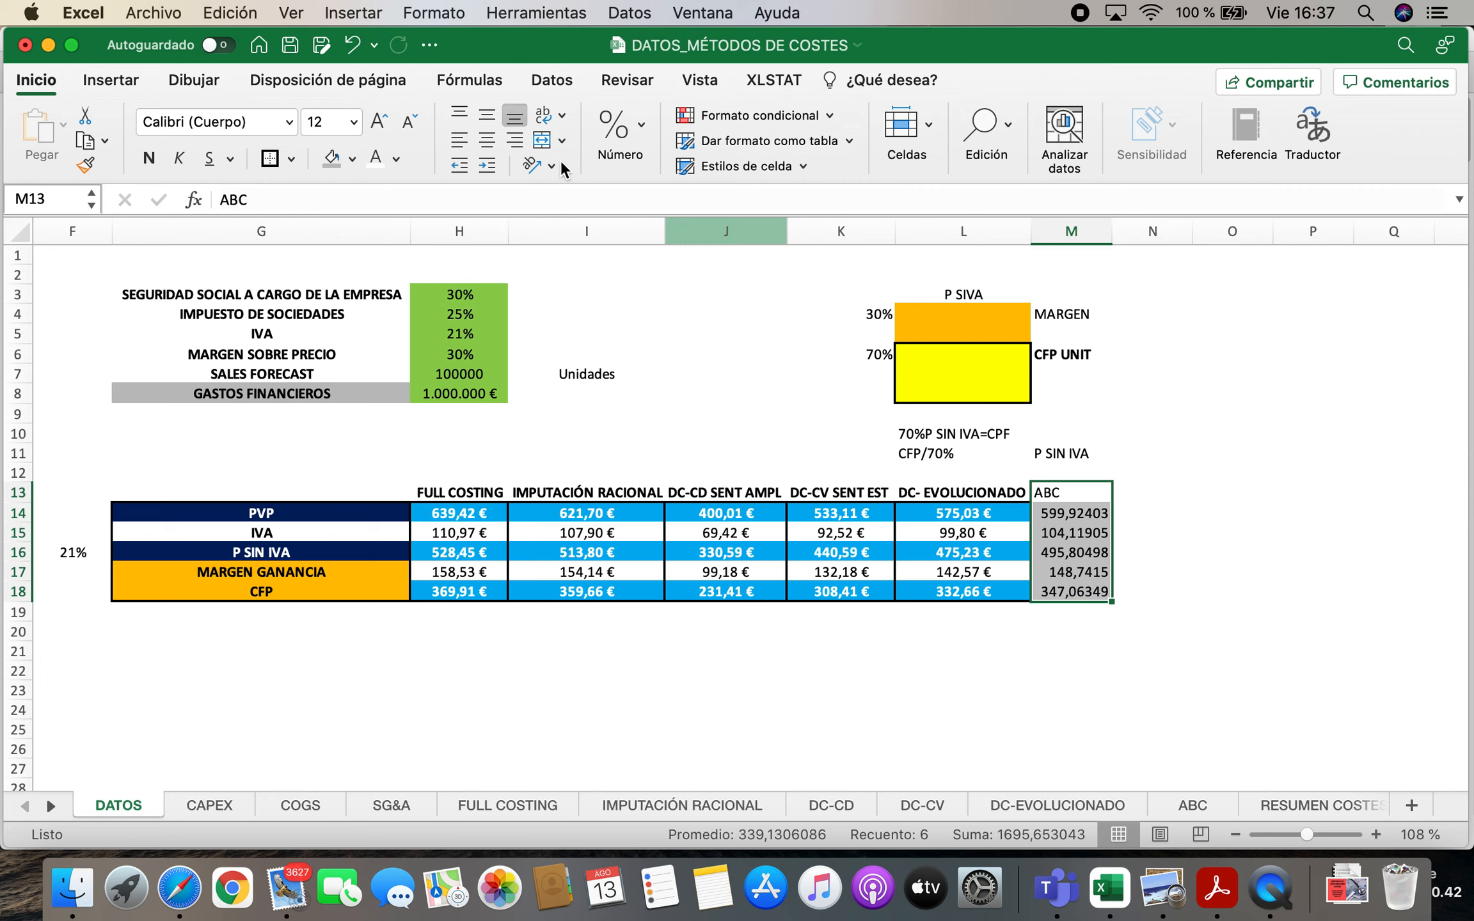
left_click(487, 133)
right_click(1051, 527)
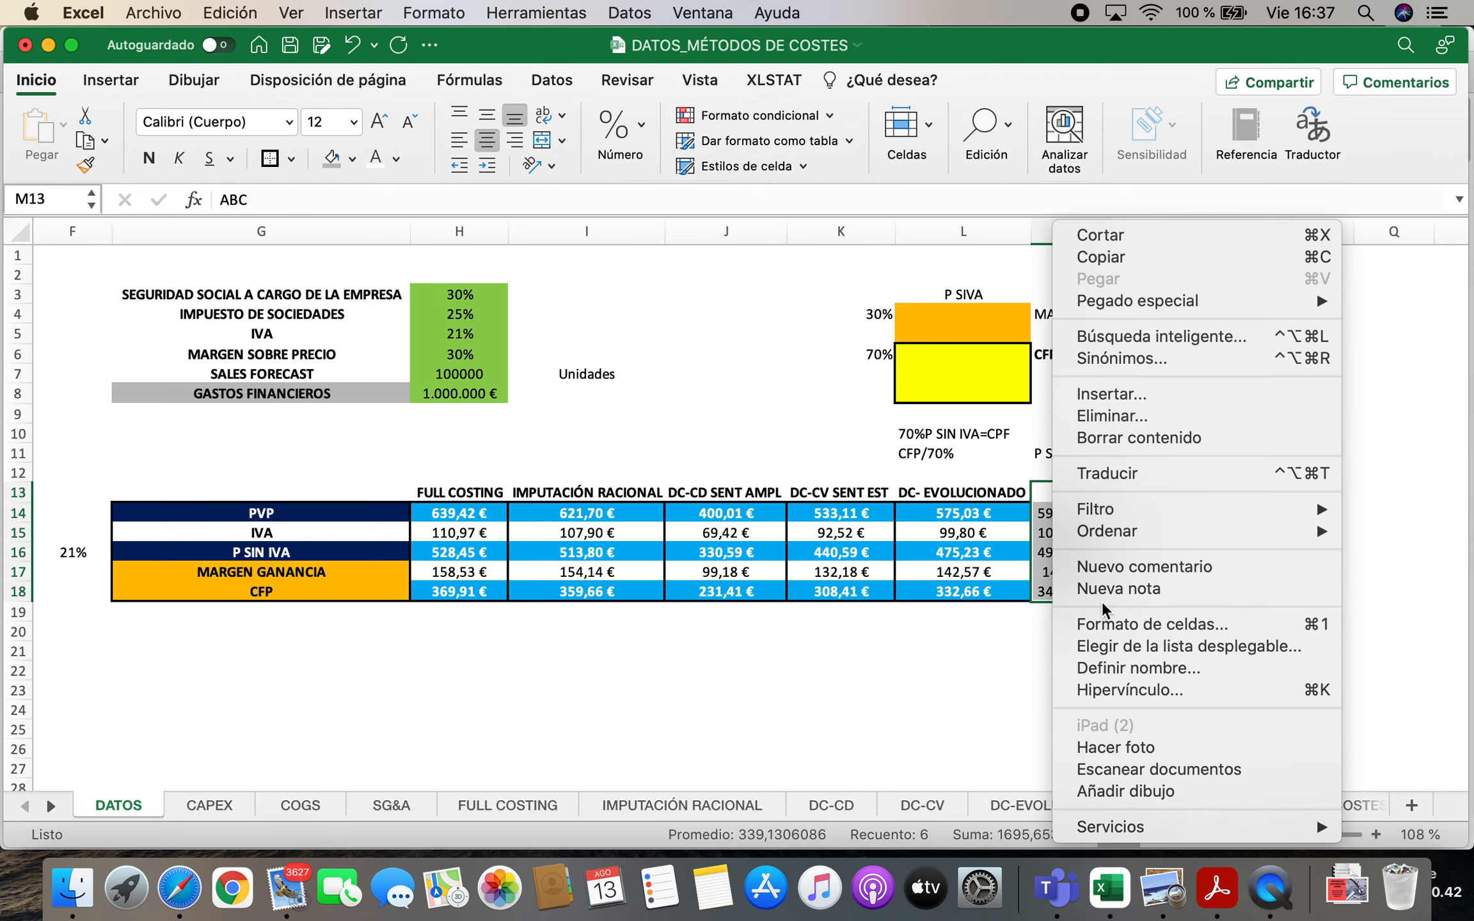
left_click(1110, 624)
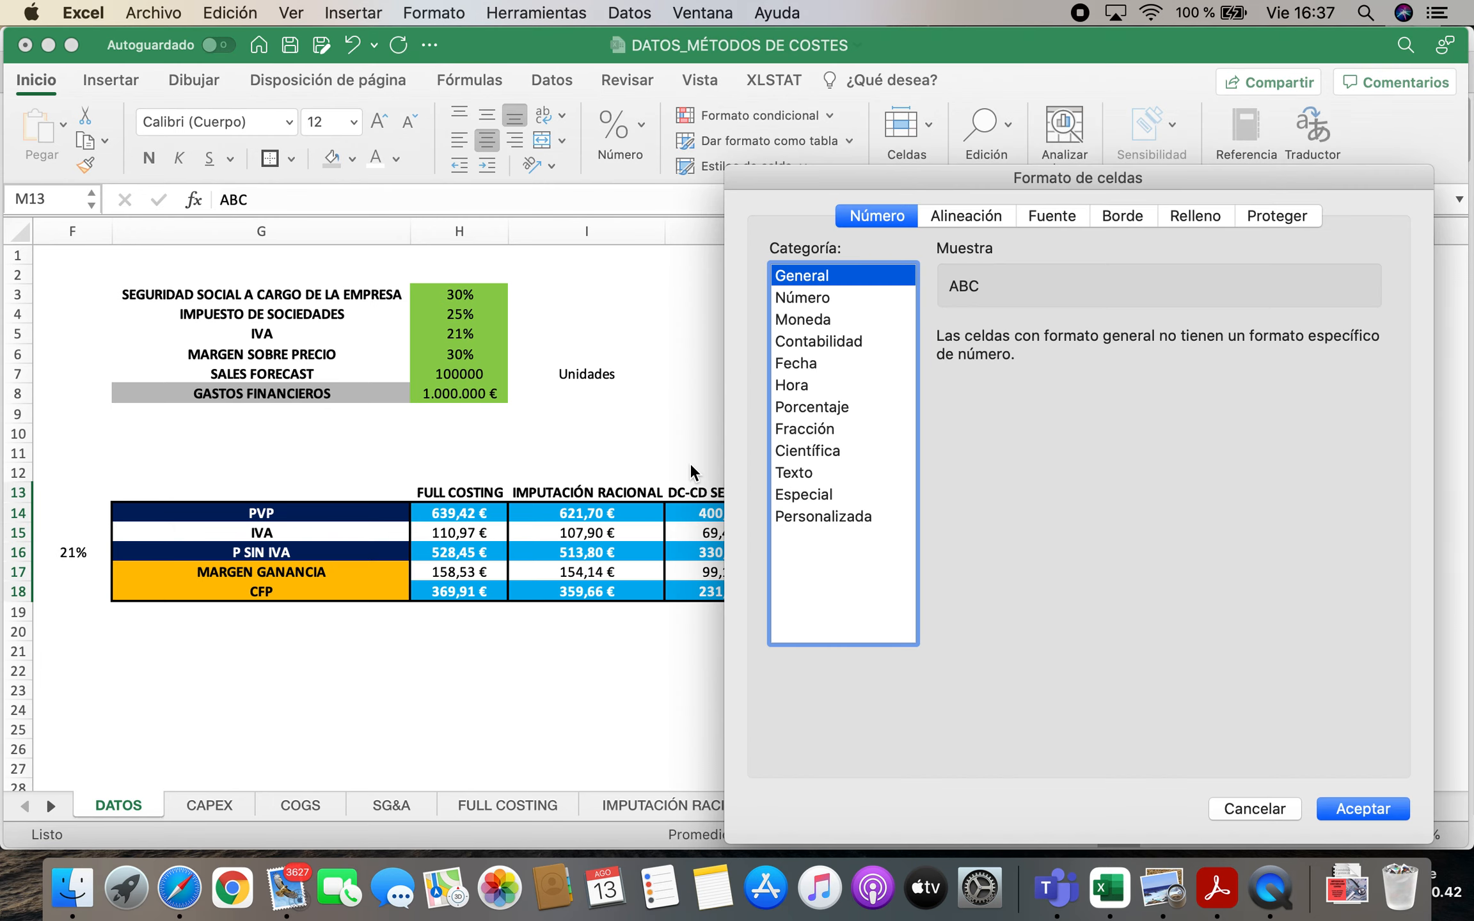
left_click(802, 320)
left_click(1361, 809)
left_click(963, 690)
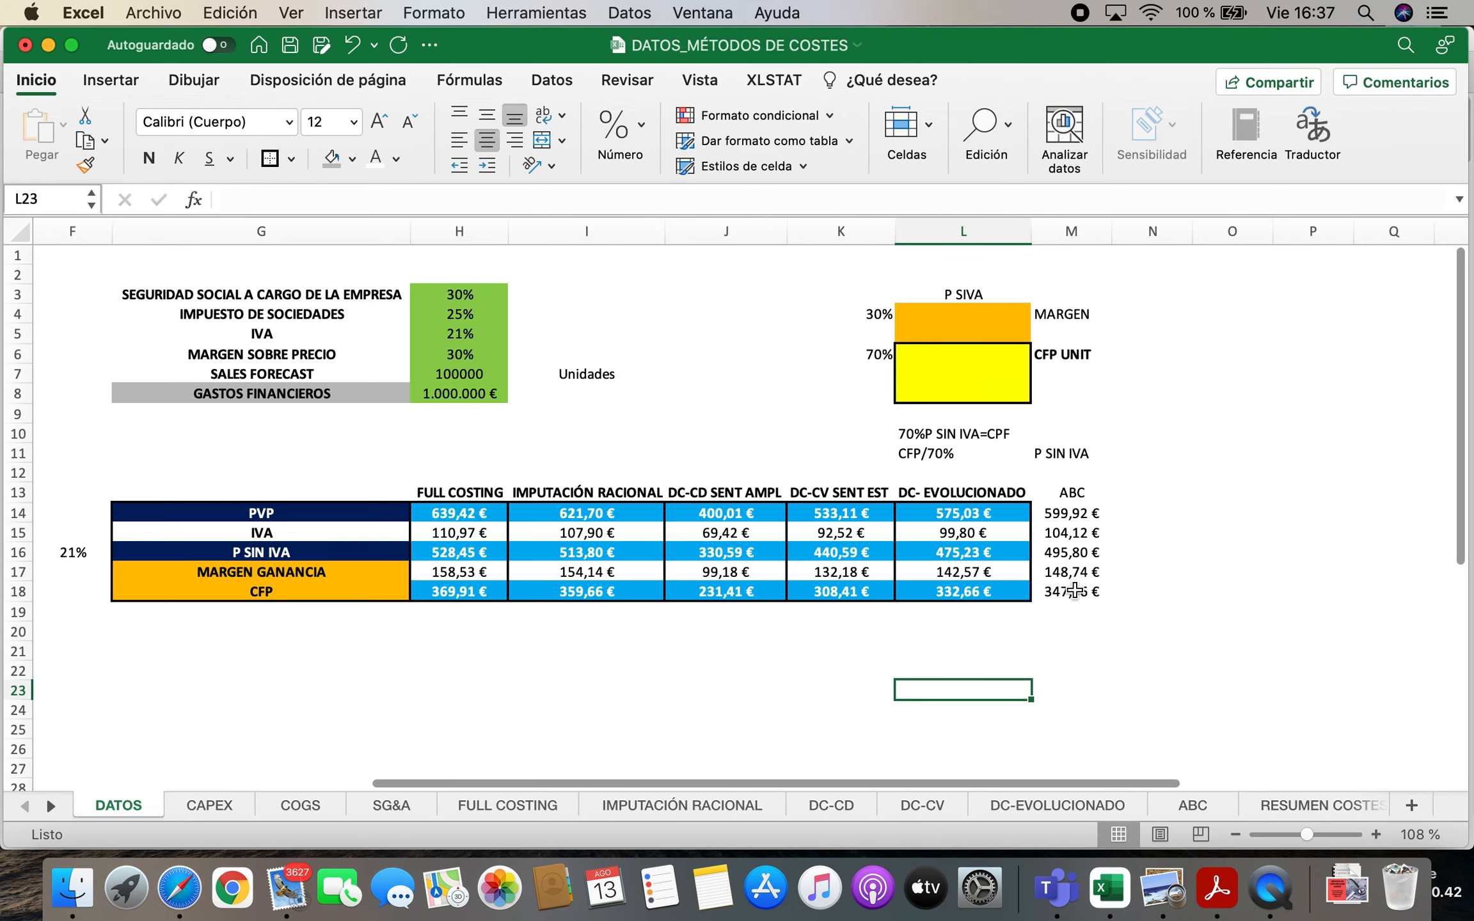
Put a border around the ABC values M14:M18 and make the ABC heading in M13 bold
left_click_drag(1072, 514, 1073, 591)
left_click(271, 158)
left_click(1097, 493)
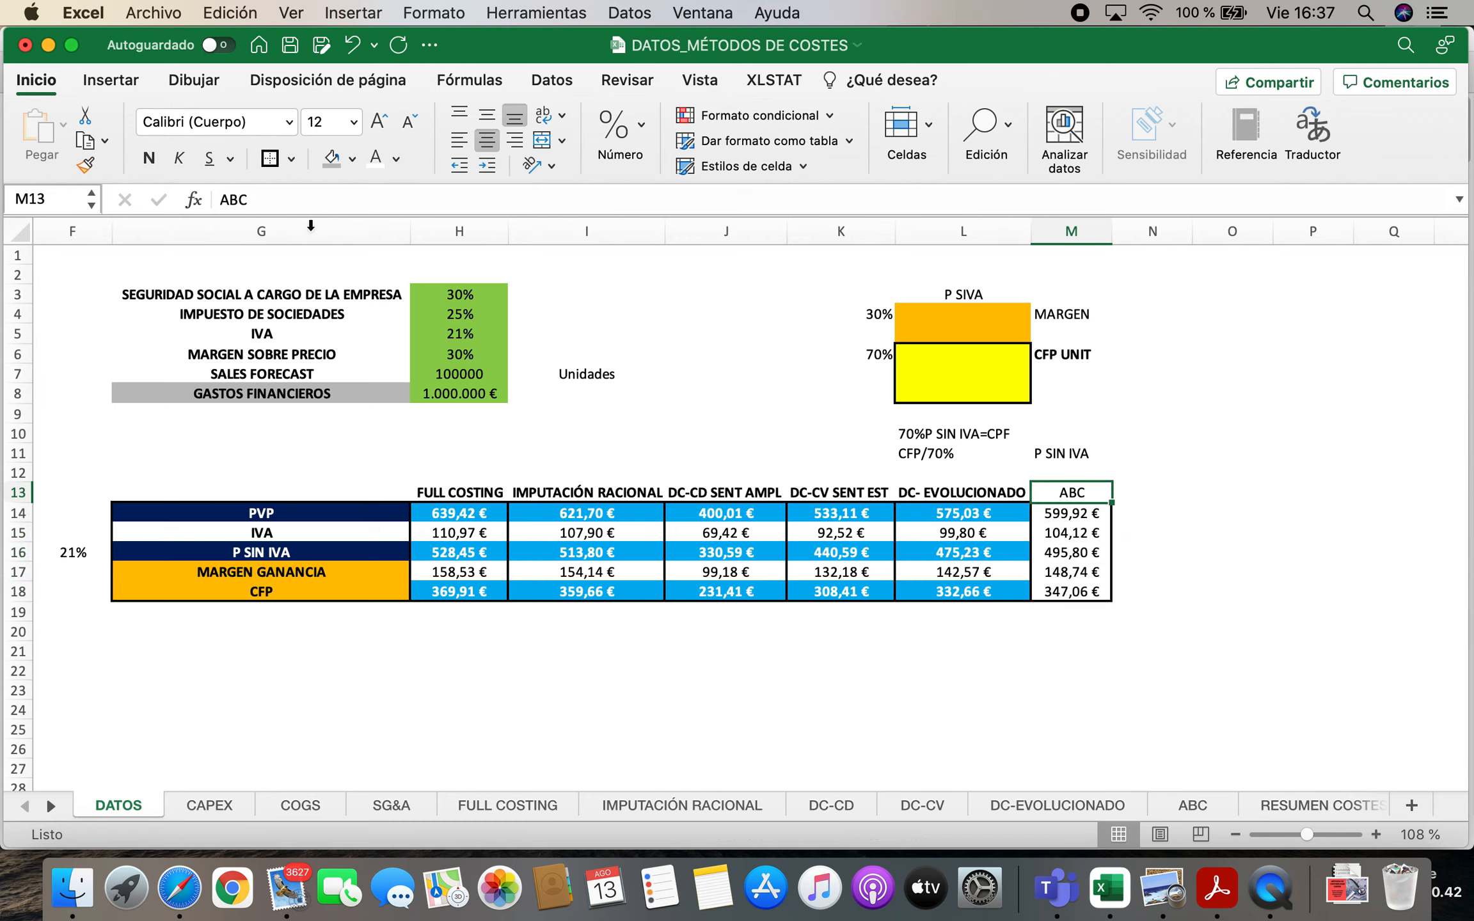
left_click(148, 158)
Give the ABC cells M14, M16 and M18 a light blue fill with white text
left_click(1094, 513)
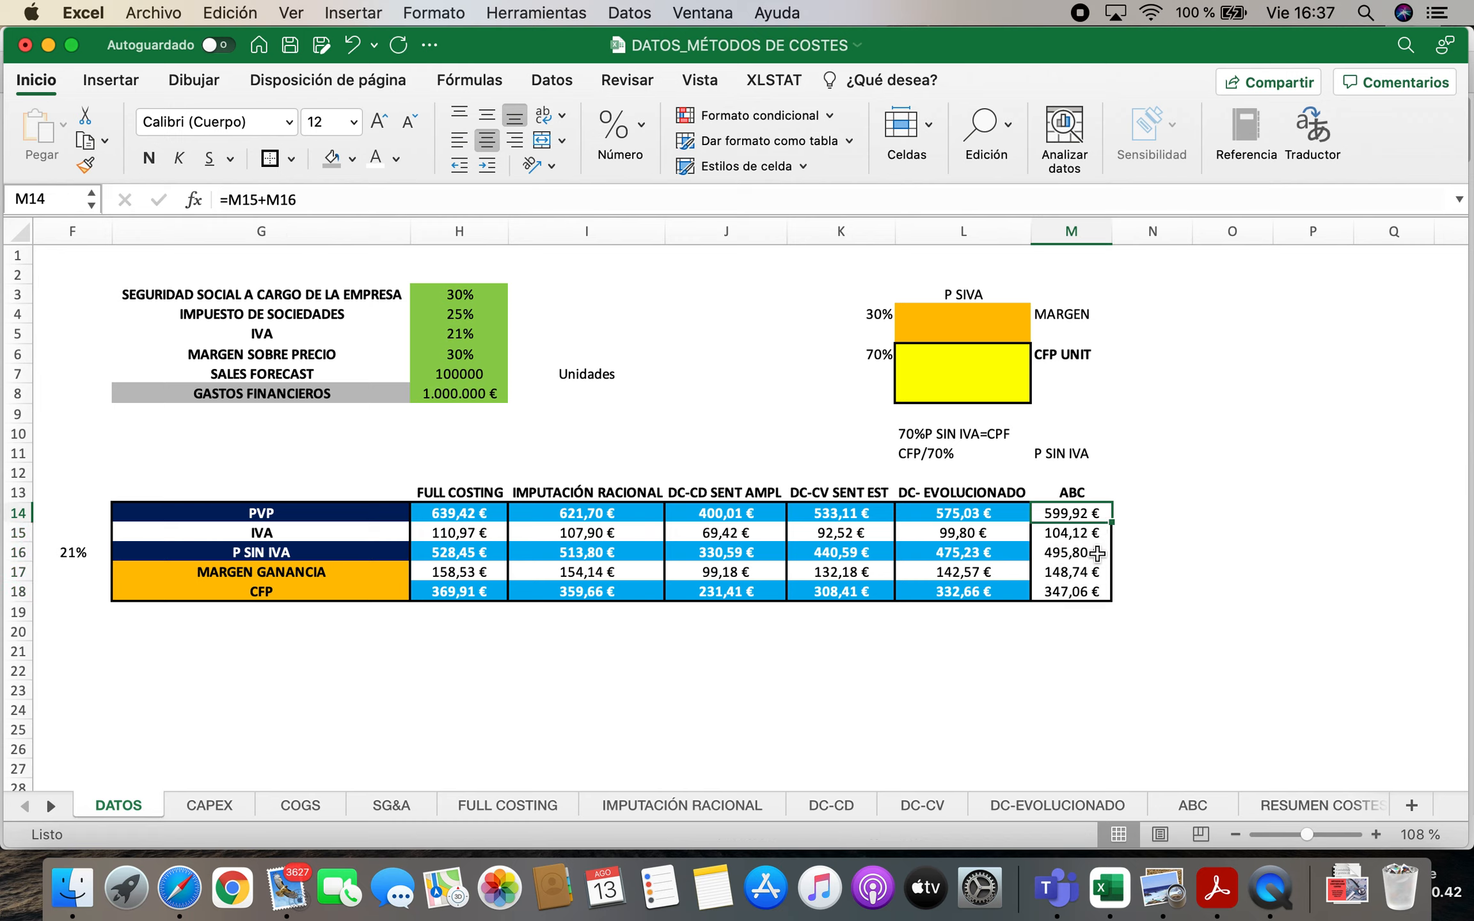
left_click(1072, 552, "super")
left_click(1075, 591, "super")
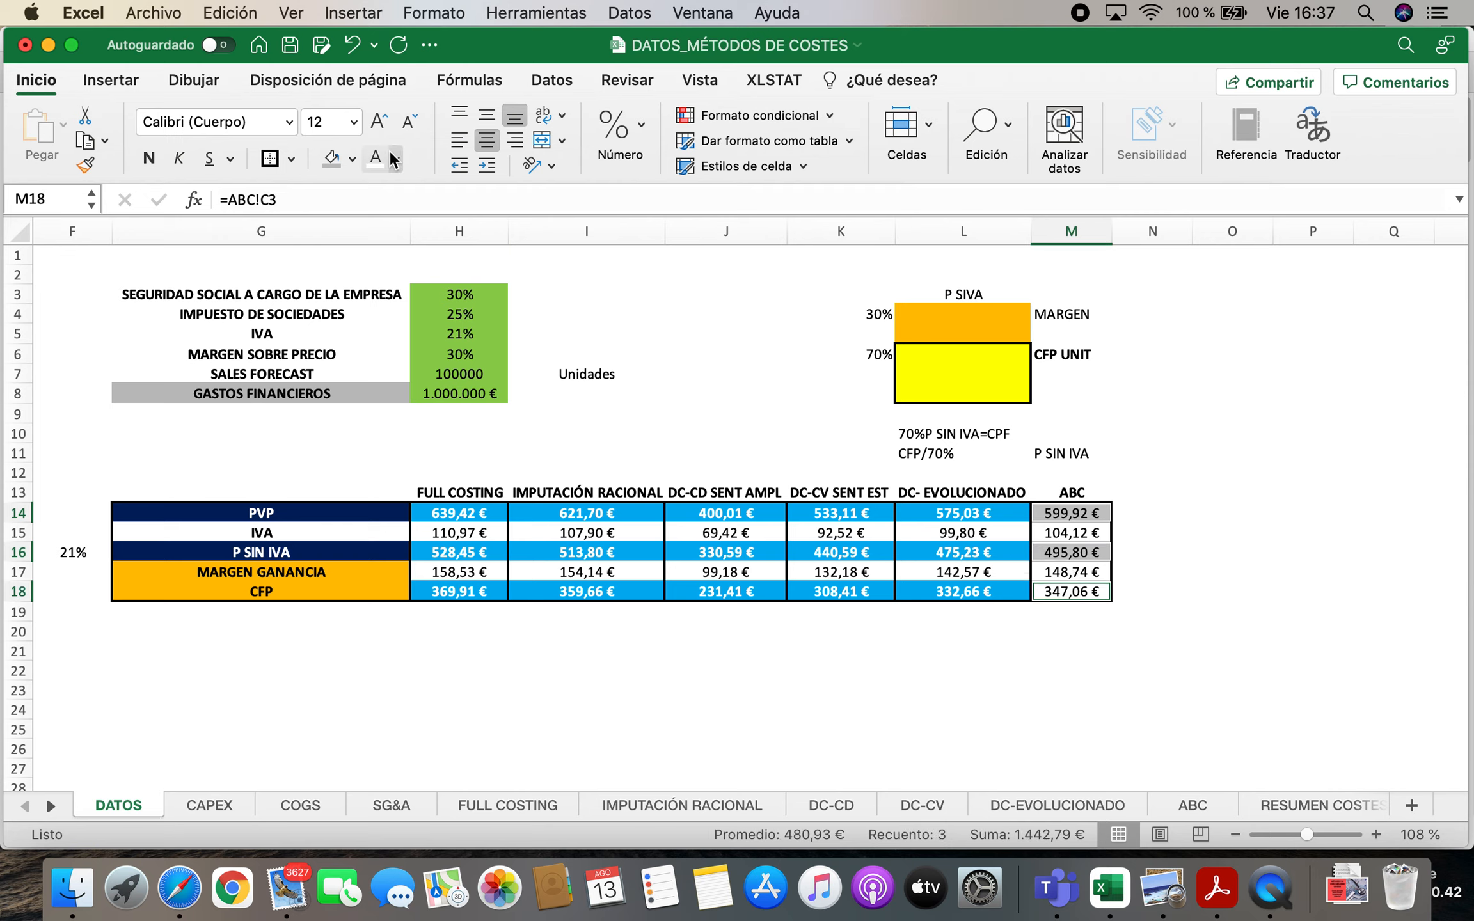
left_click(352, 158)
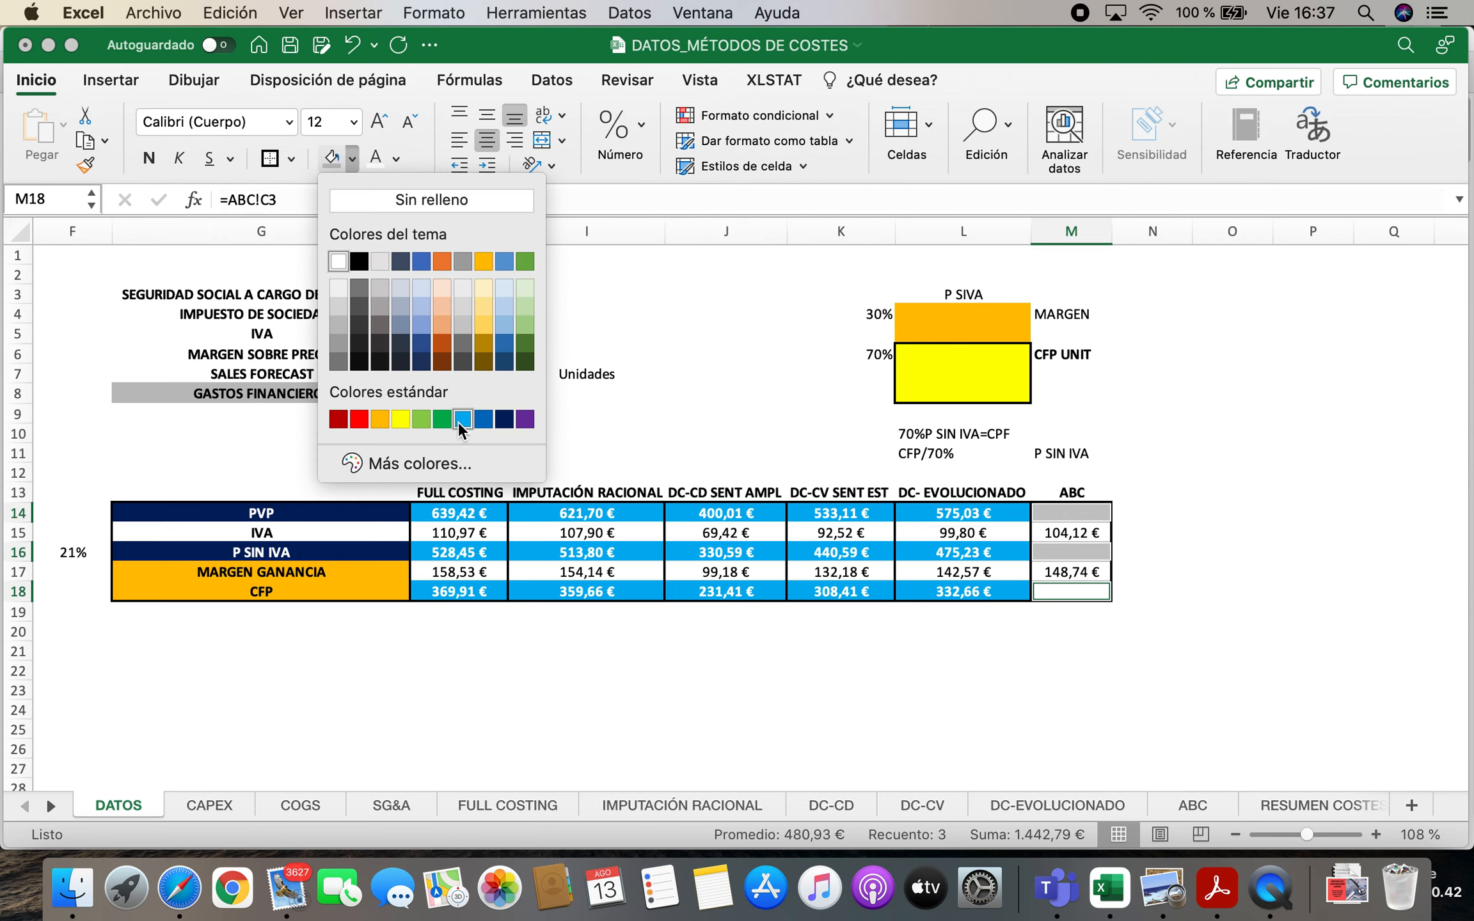
left_click(461, 419)
left_click(1279, 569)
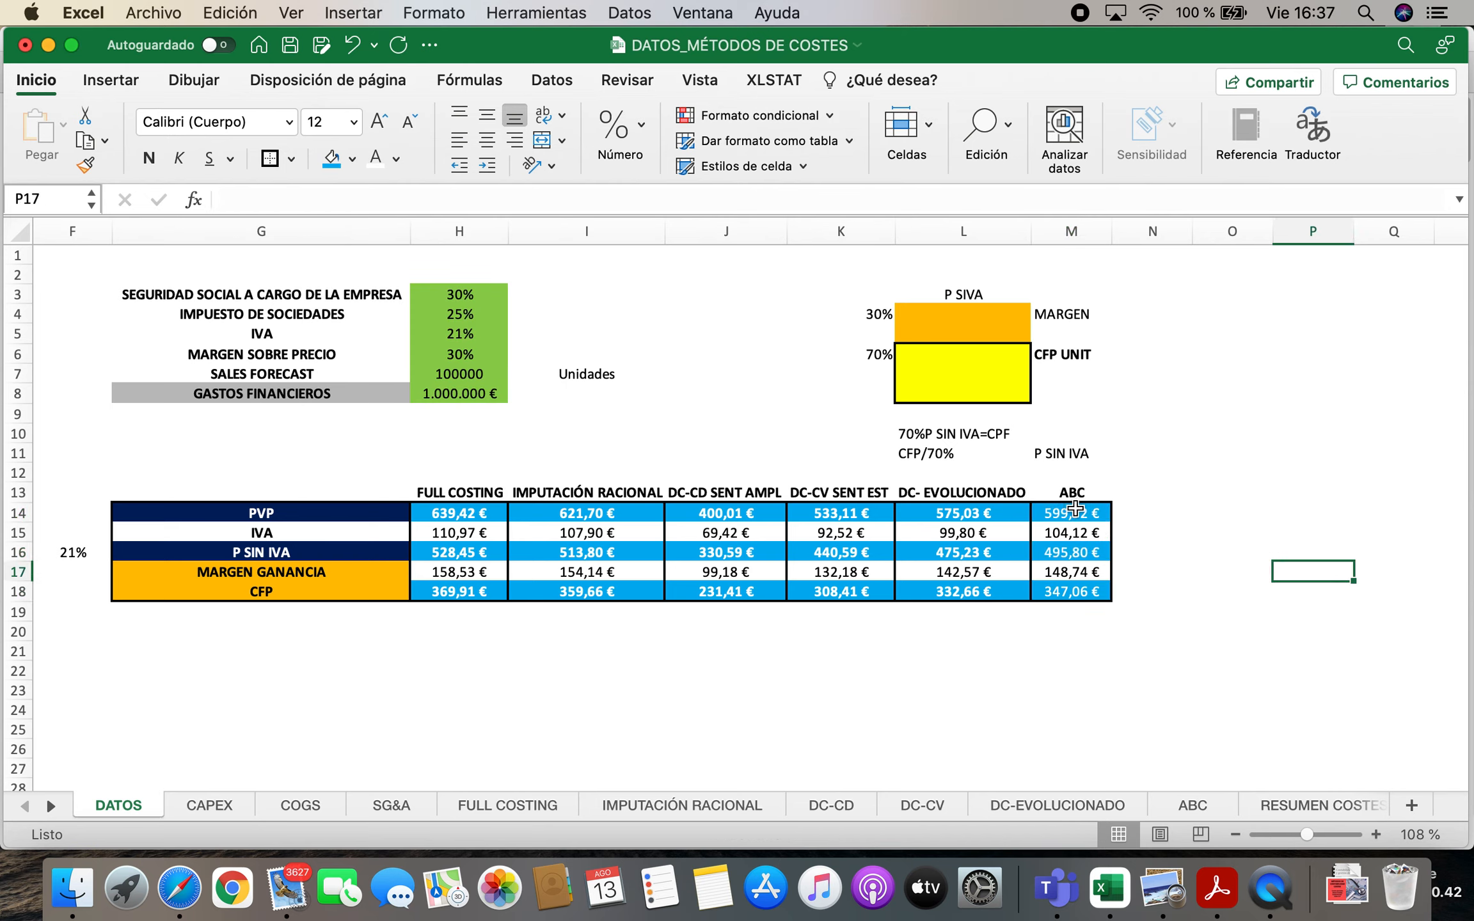
Make the ABC values for PVP, P SIN IVA and CFP in M14, M16 and M18 bold
left_click(1075, 508)
left_click(1082, 552, "super")
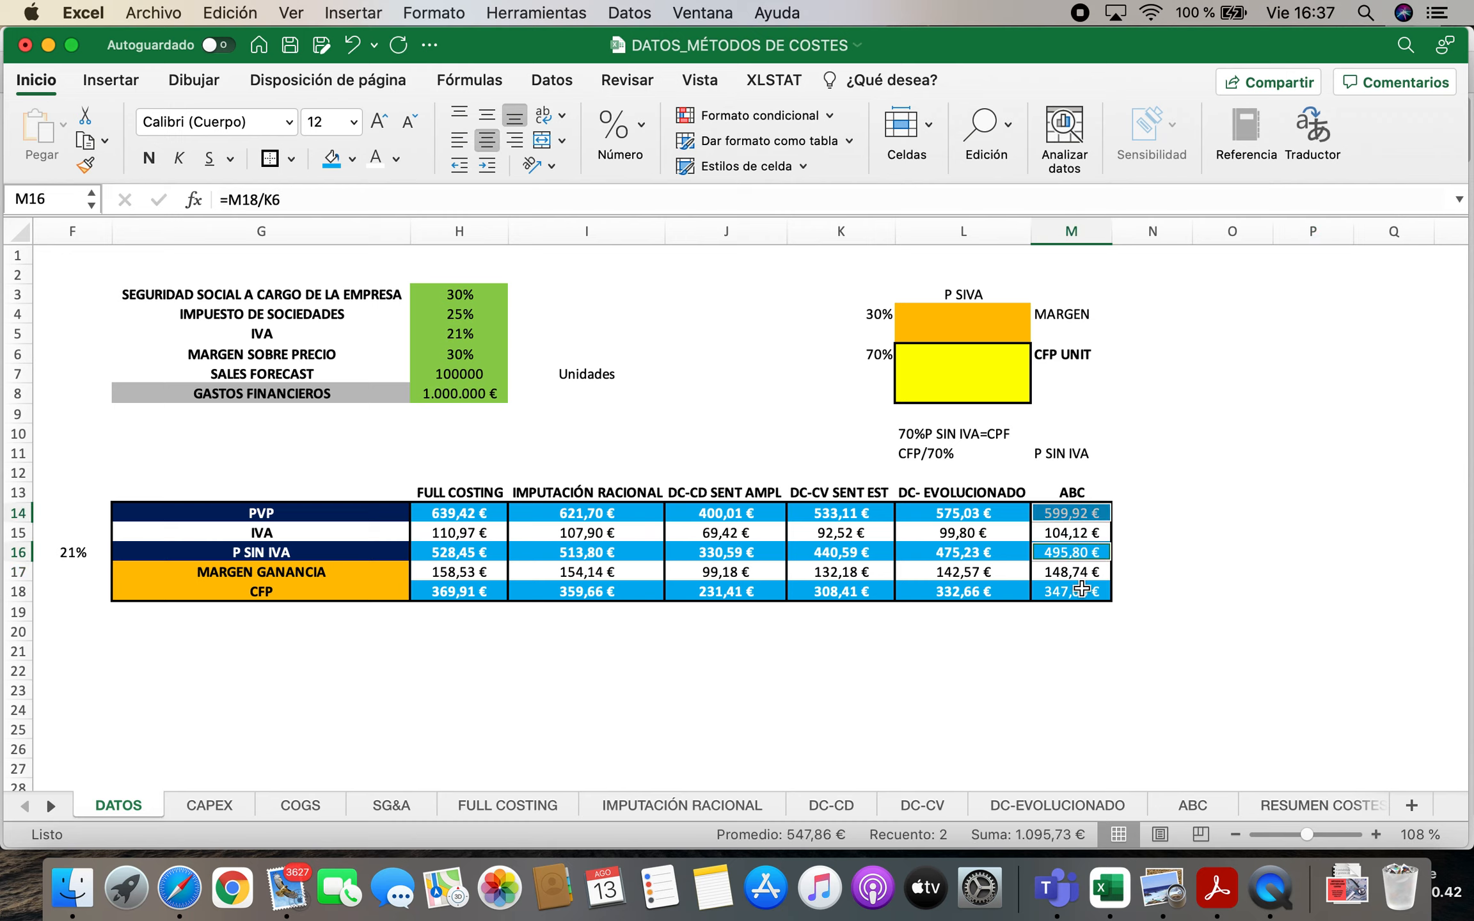
left_click(1081, 589, "super")
left_click(153, 157)
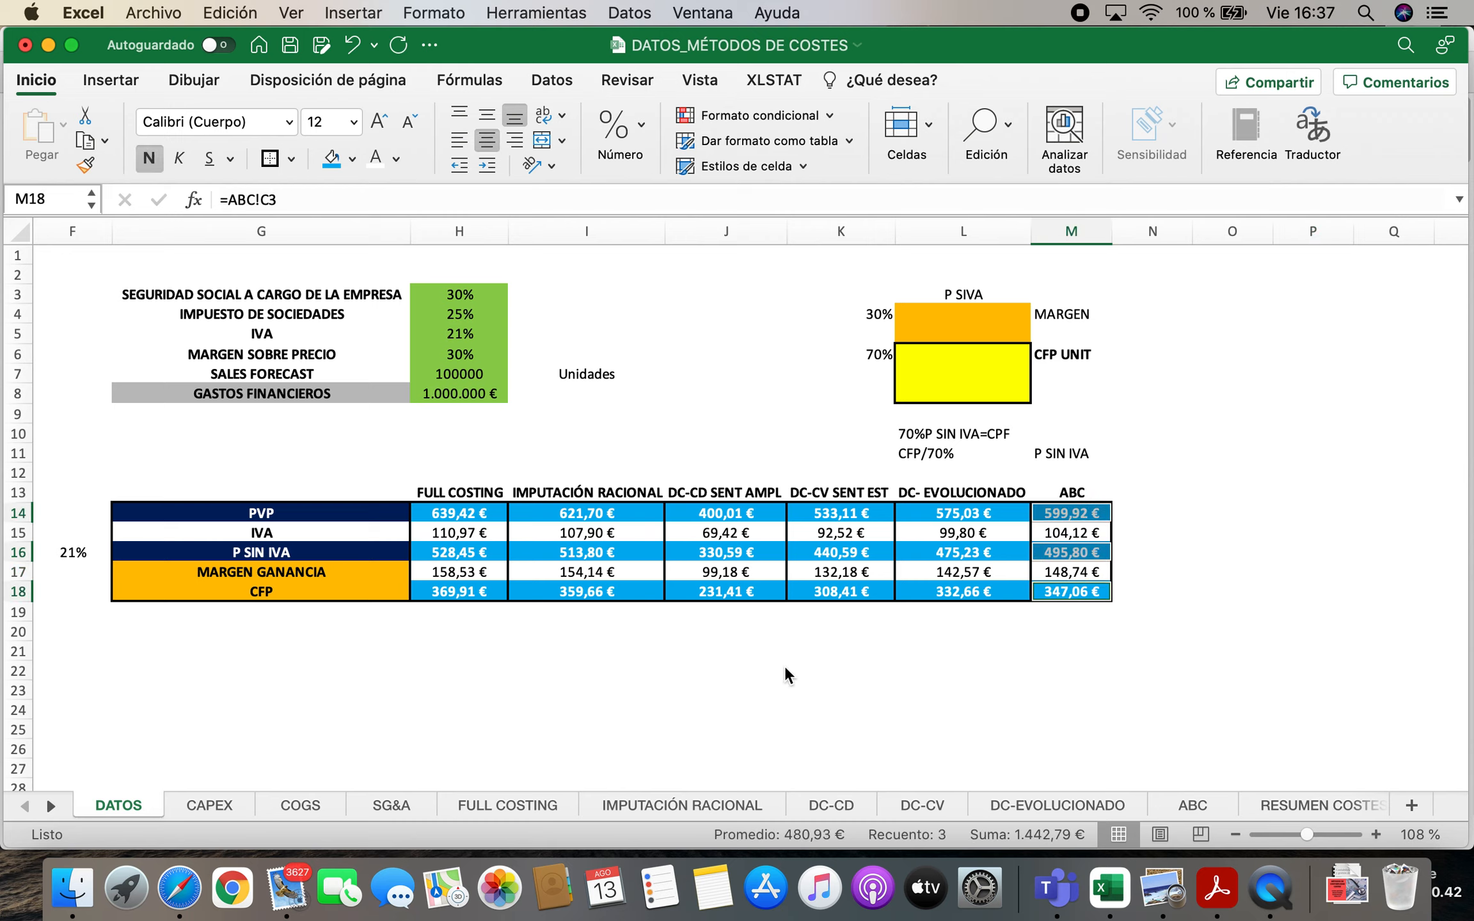
Compare the PVP and CFP of each costing method in the DATOS comparison table
left_click(904, 711)
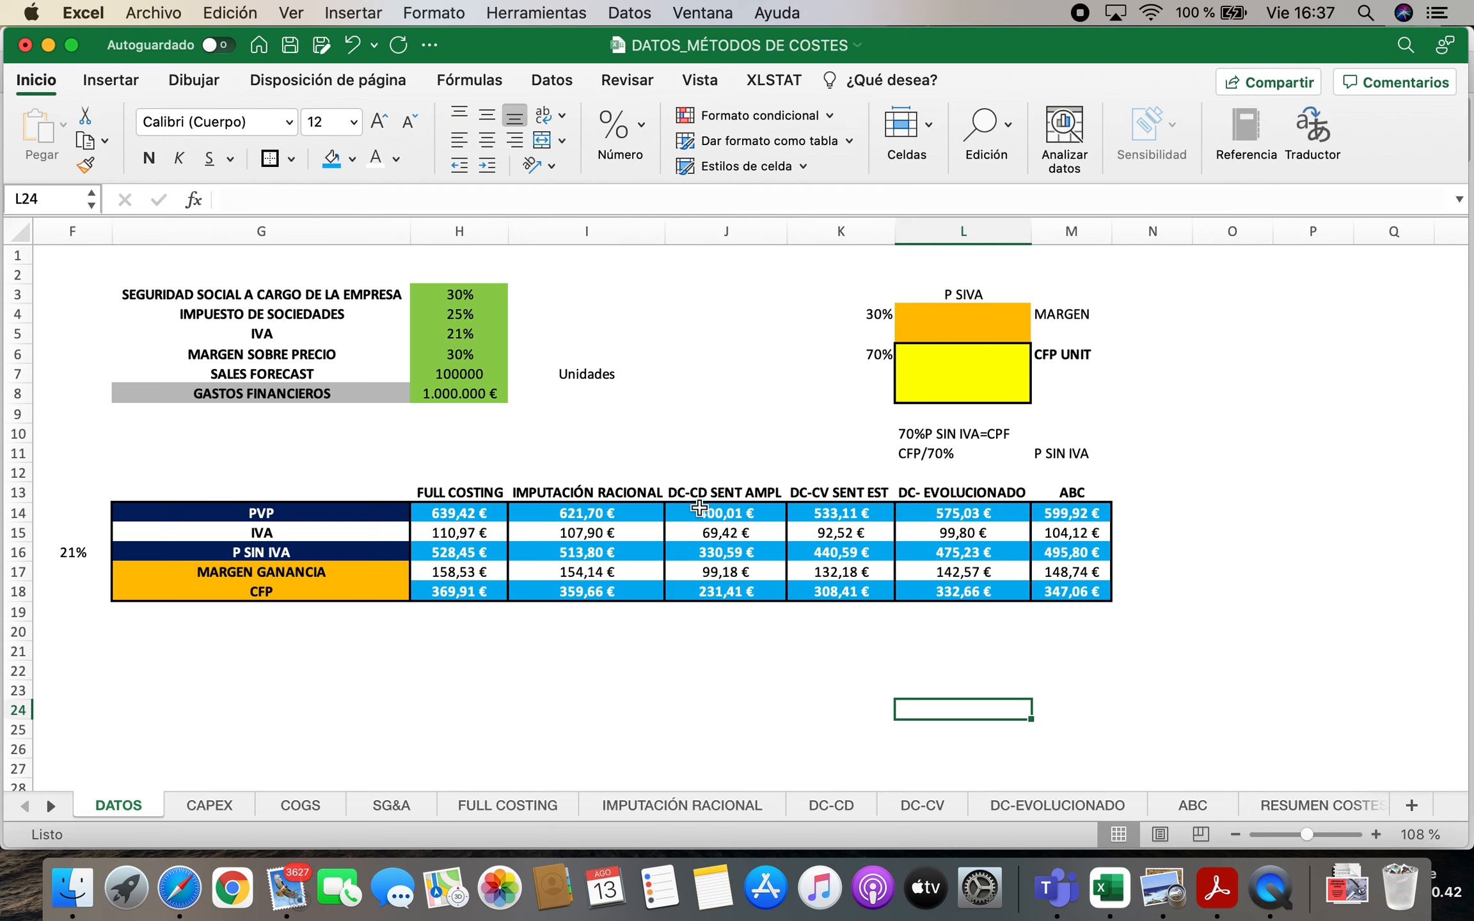
left_click(699, 509)
left_click(463, 508)
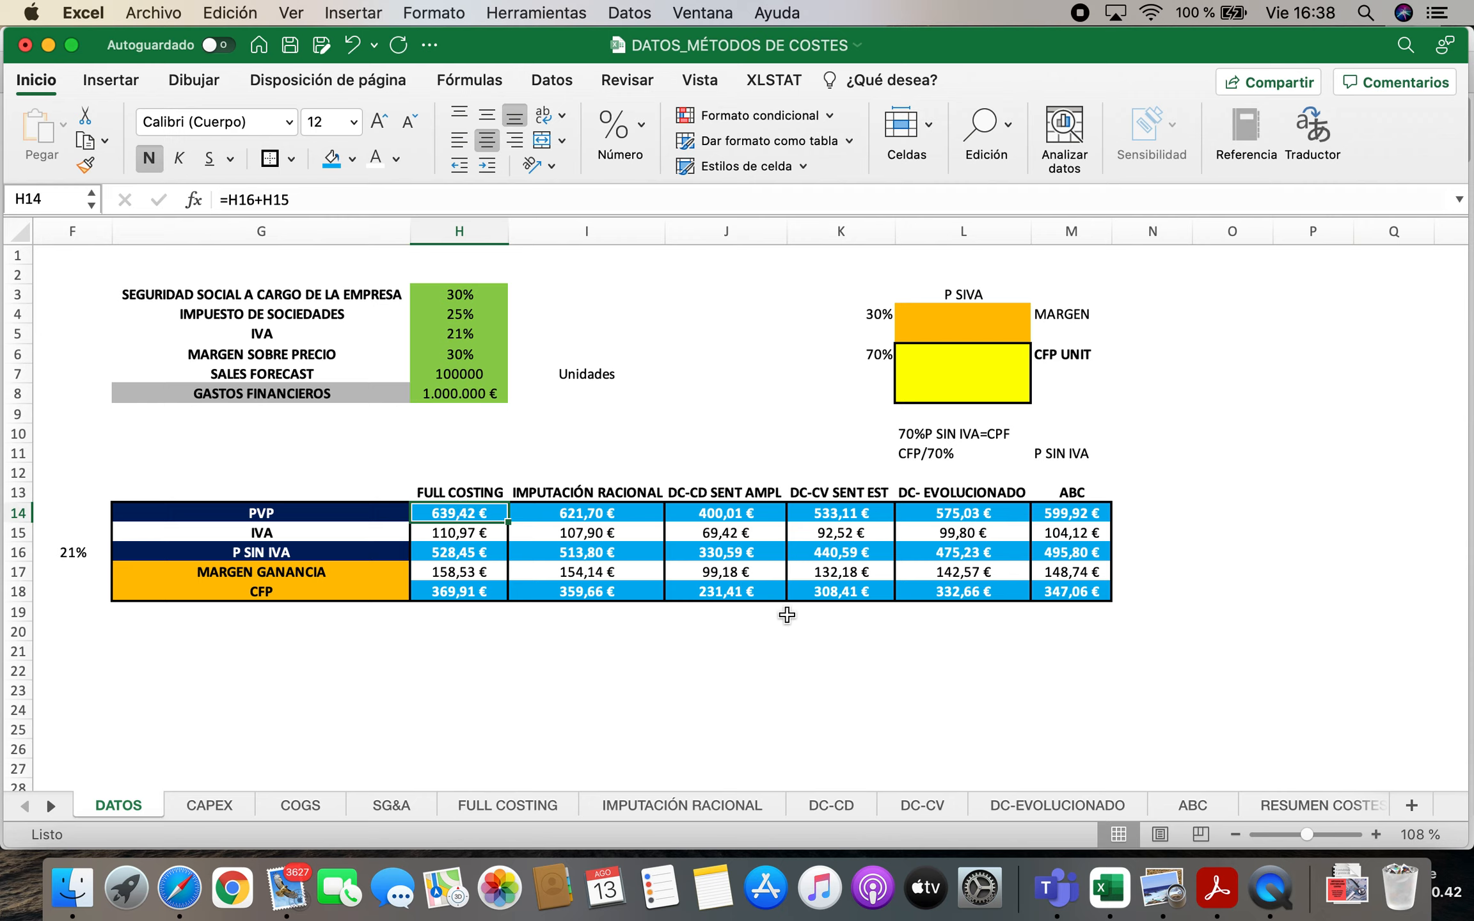
left_click(719, 590)
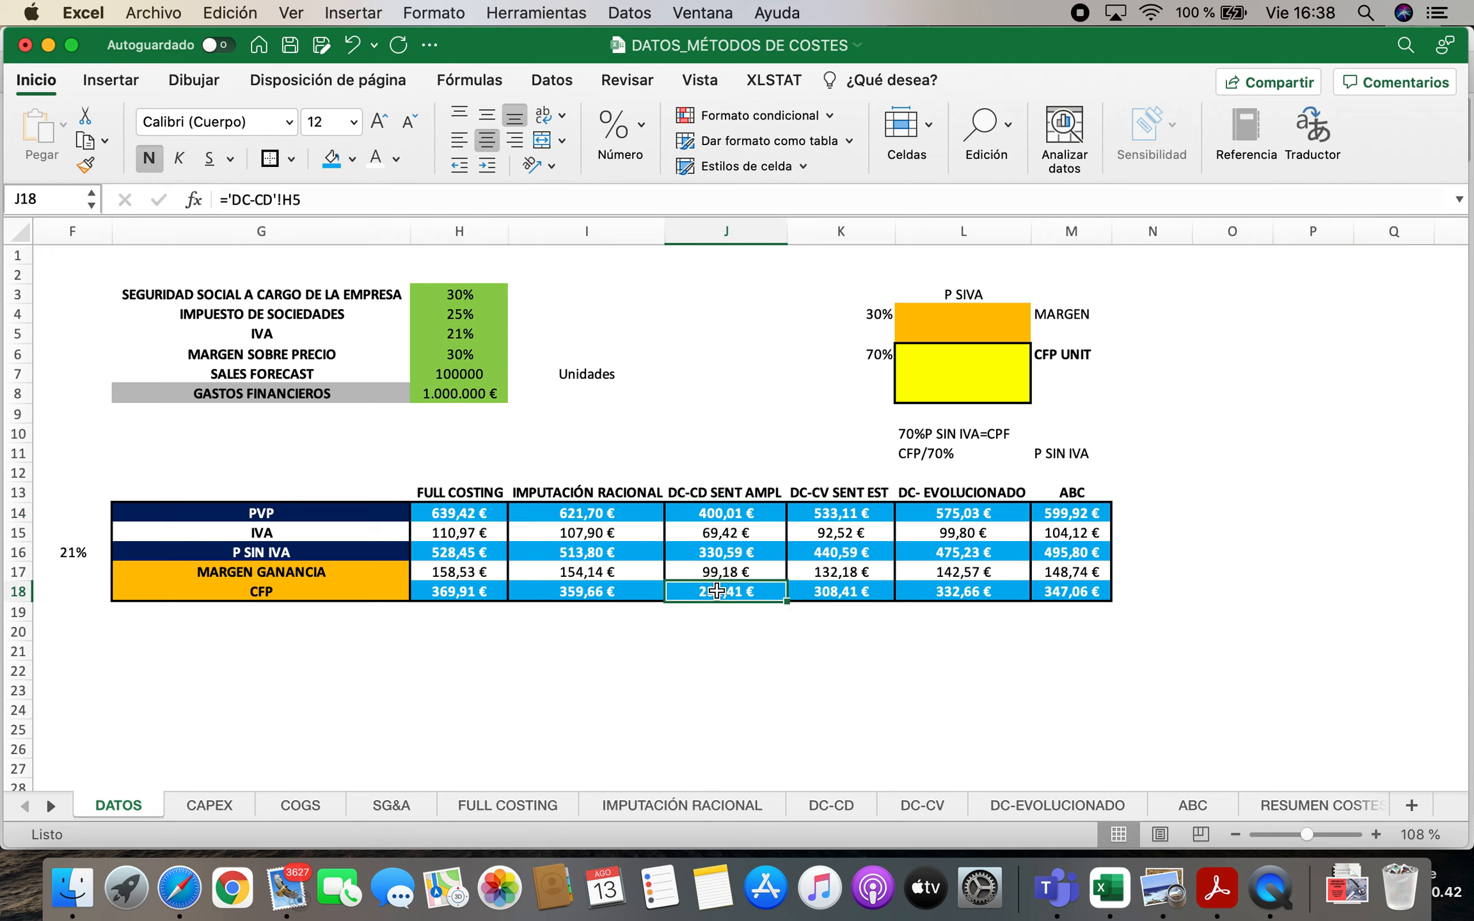
left_click(490, 590)
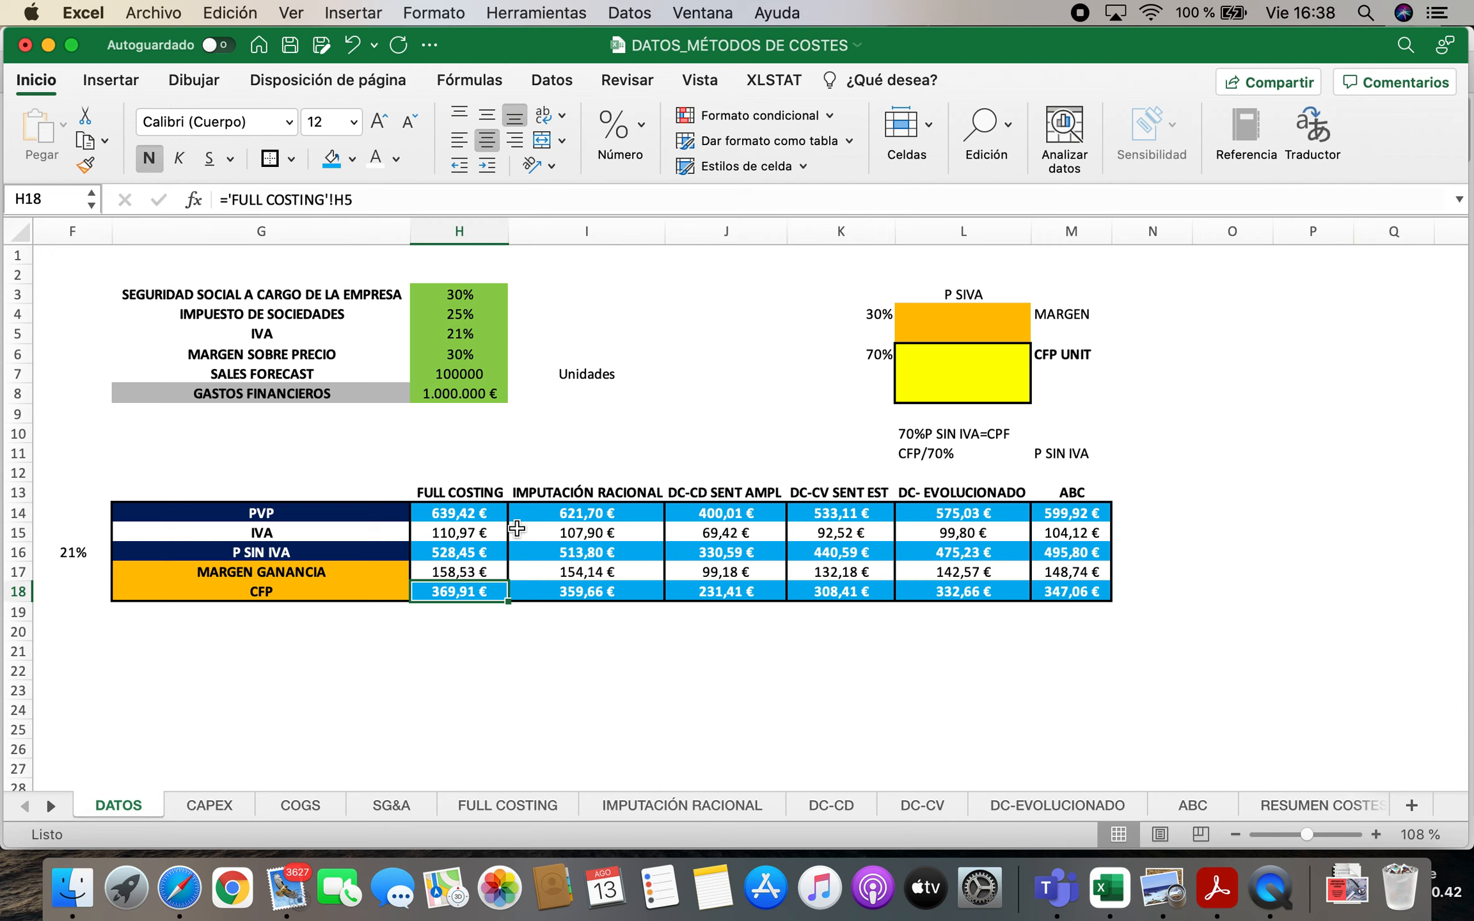
left_click_drag(452, 519, 1078, 598)
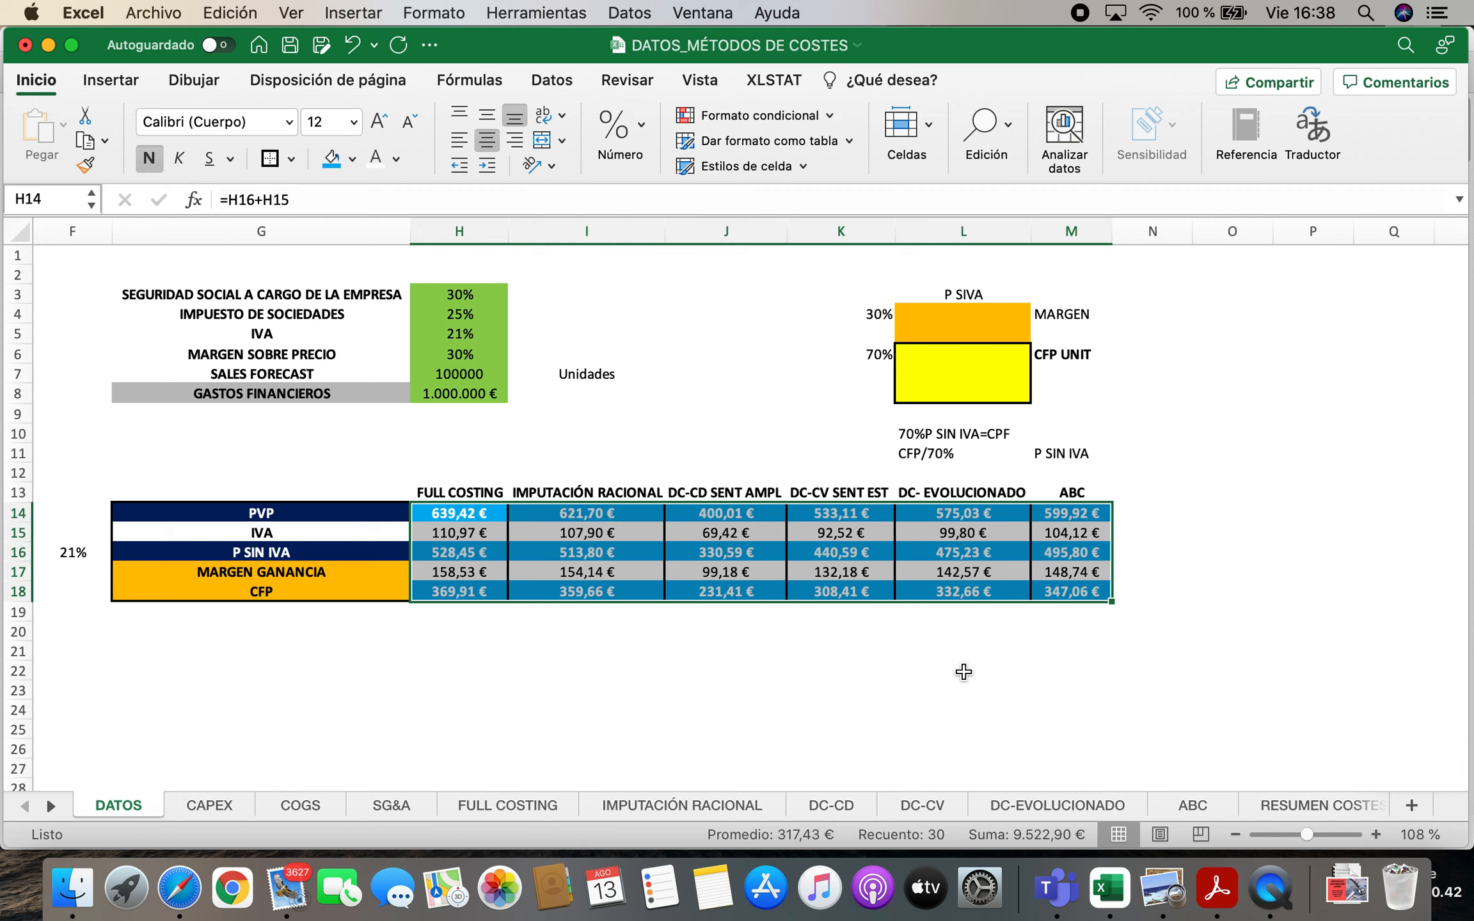
left_click(574, 651)
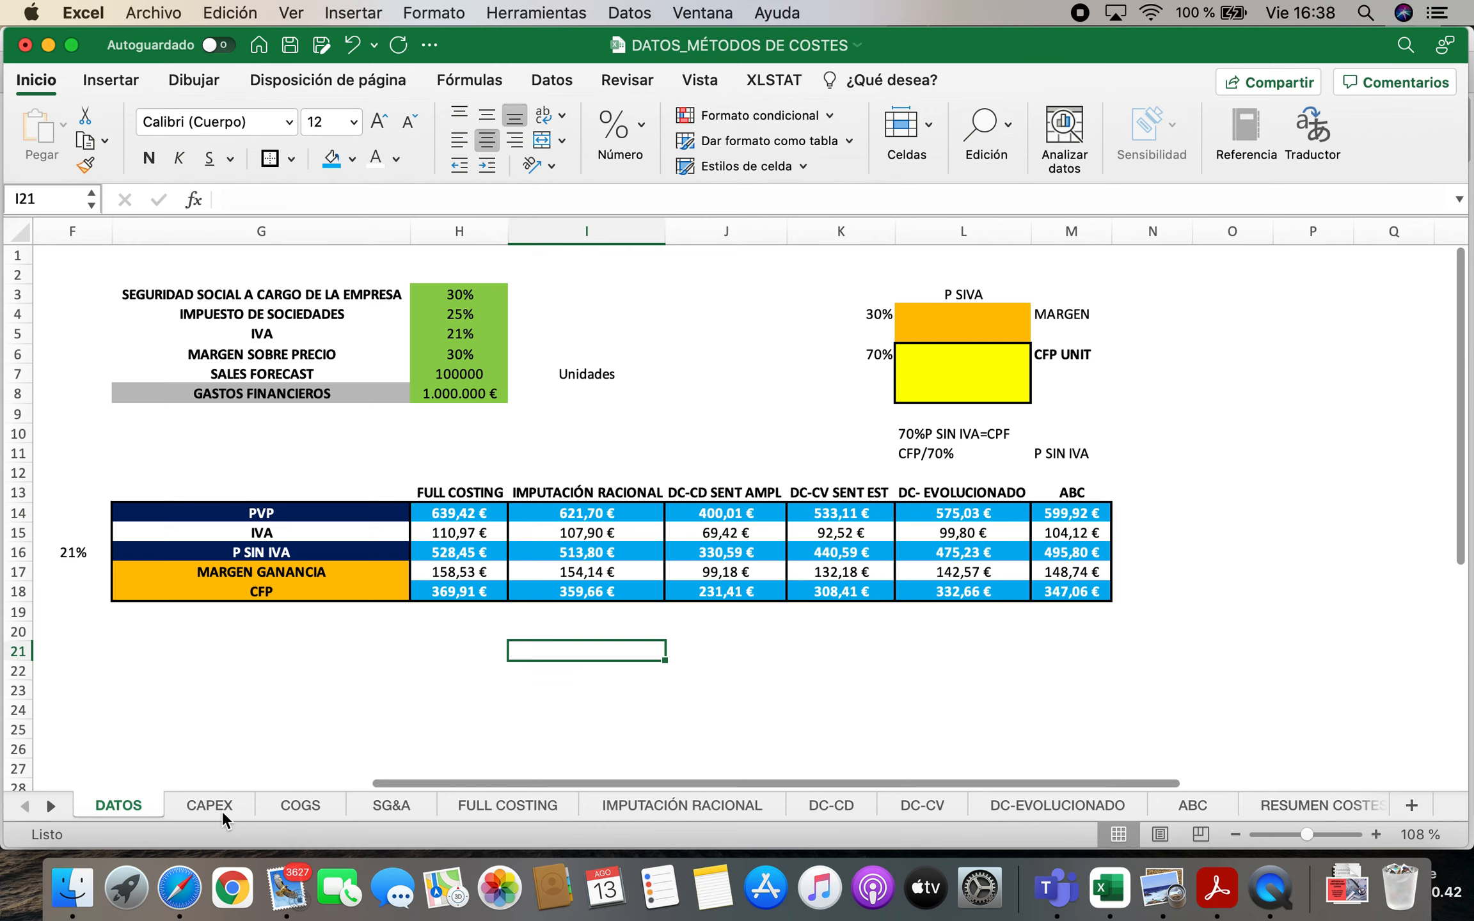
Review the cost summary table on the RESUMEN COSTES sheet, covering its row labels and costing method columns
left_click(1295, 804)
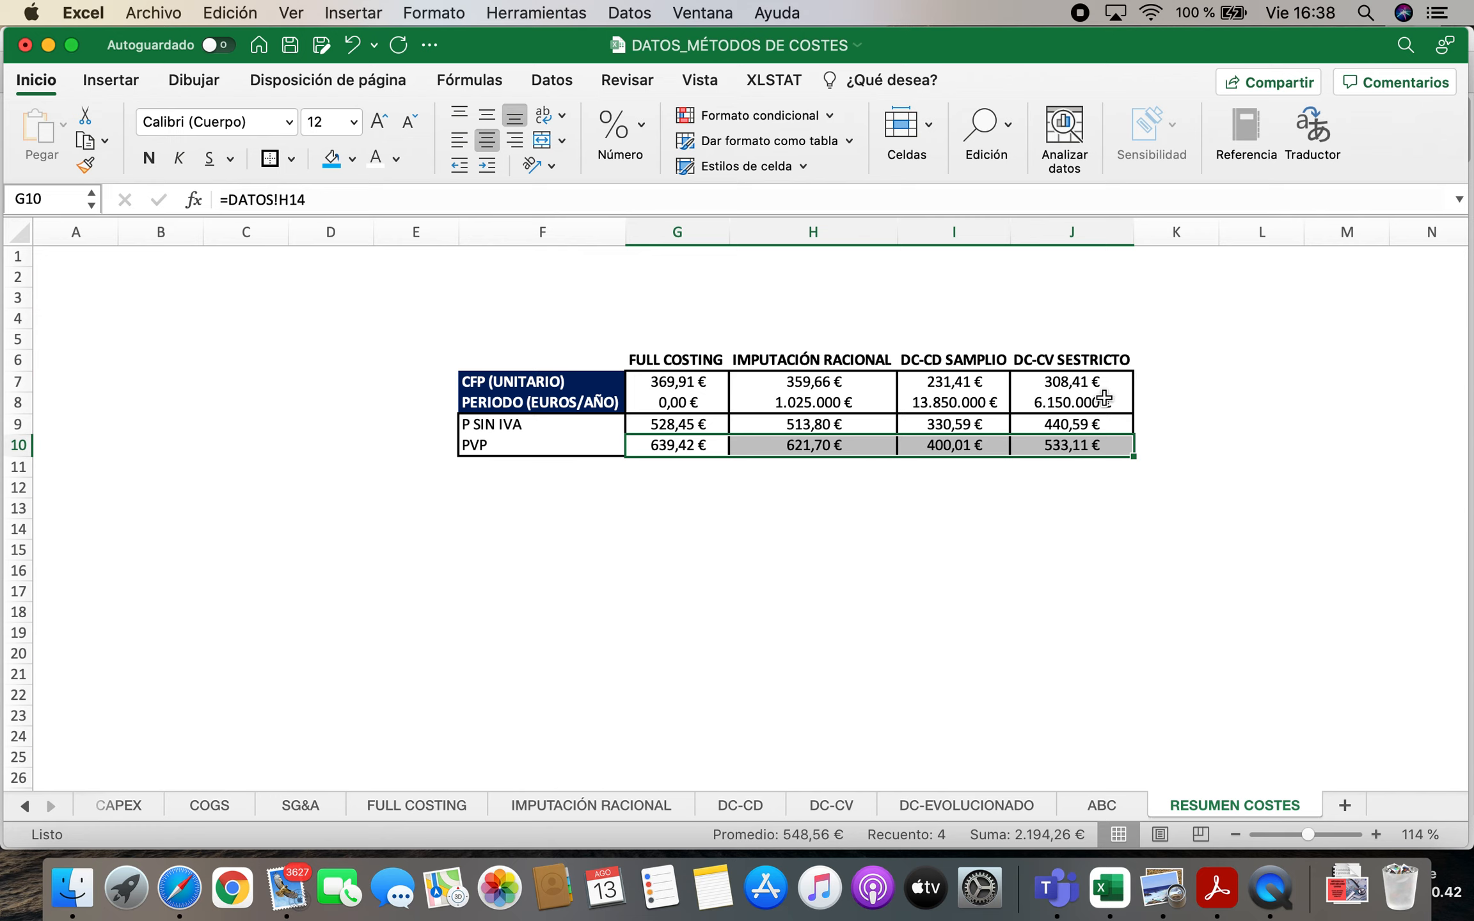
left_click(1206, 361)
key("Left")
key("Left")
key("Left")
key("Right")
key("Right")
key("Right")
key("Right")
key("Right")
key("Right")
key("Right")
key("Left")
key("Left")
key("Left")
key("Left")
key("Left")
key("Left")
key("Left")
key("Left")
key("Left")
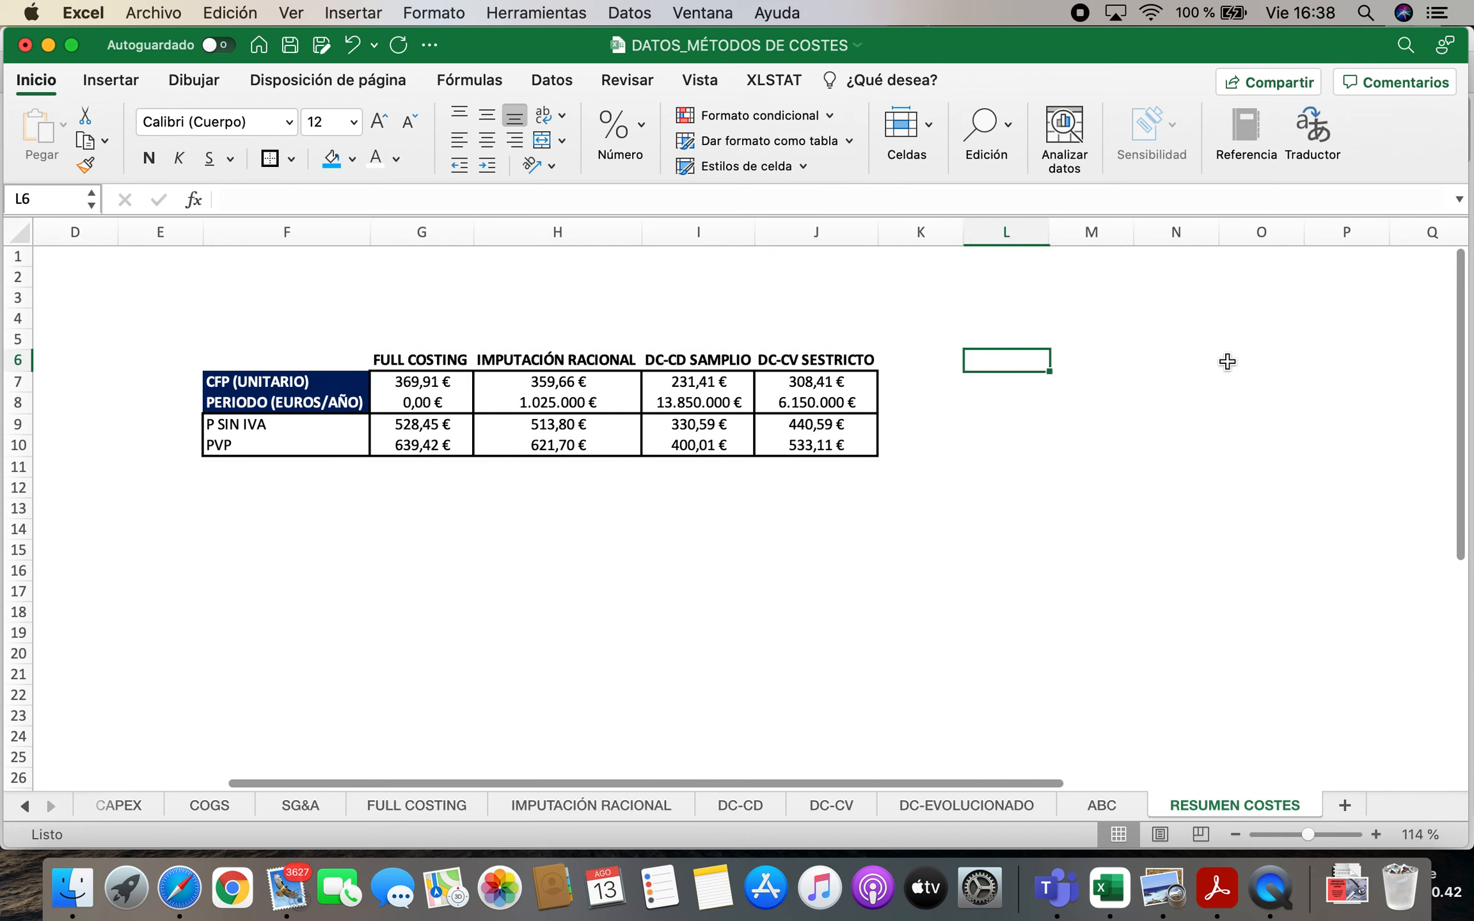
key("Down")
key("Down")
key("Right")
key("Right")
key("Right")
key("Right")
key("Left")
key("Left")
key("Left")
key("Left")
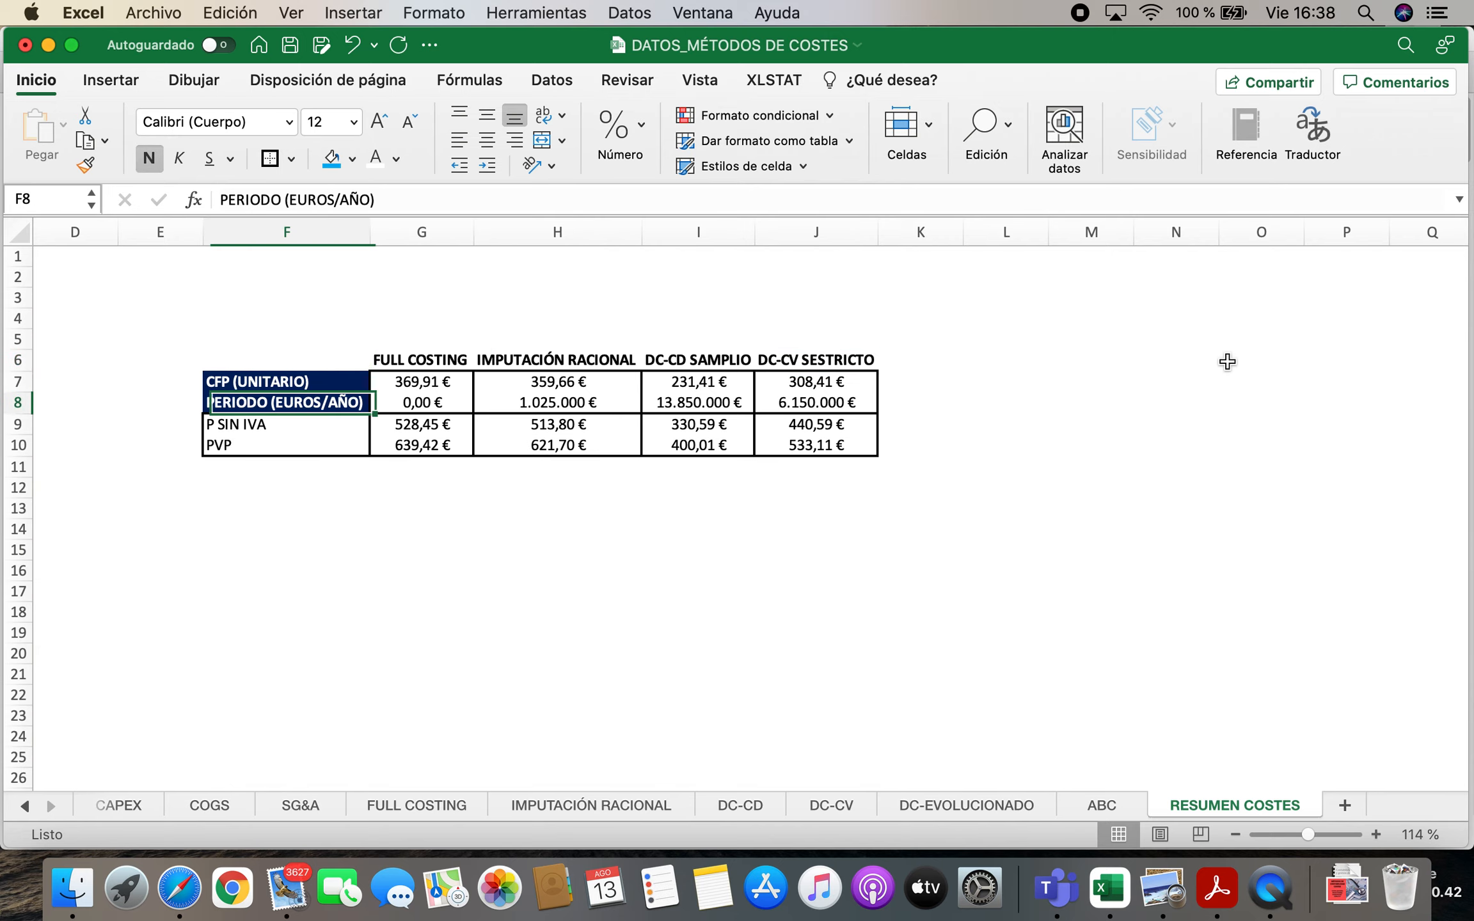
key("Down")
key("Down")
key("Up")
key("Up")
key("Up")
key("Up")
Enter the heading ABC in cell L6 of the RESUMEN COSTES sheet
key("Right")
key("Right")
key("Right")
key("Right")
key("Right")
key("Right")
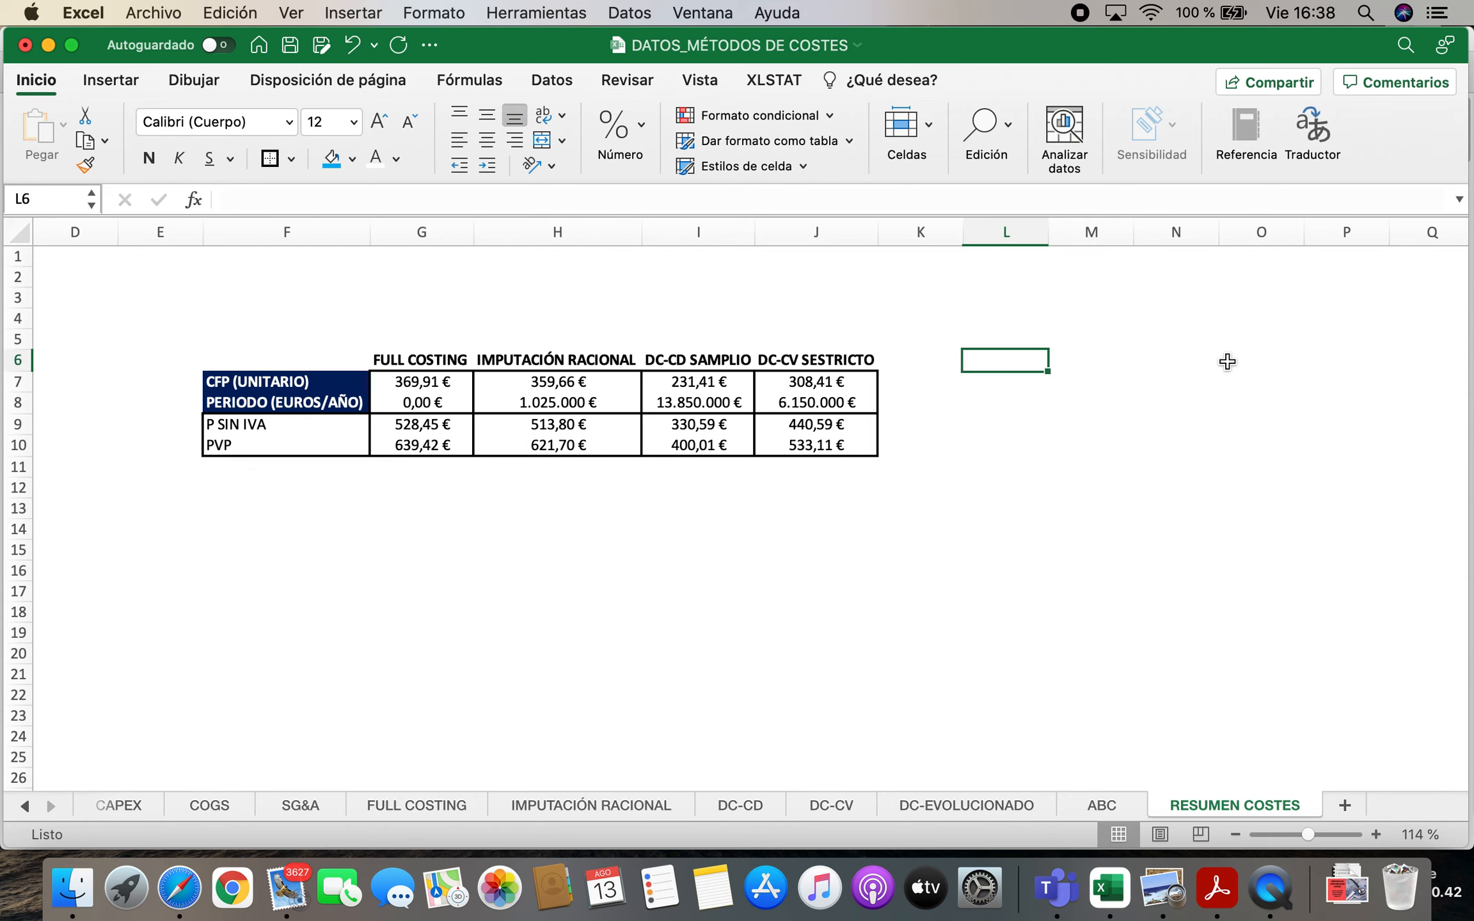
type("ABC")
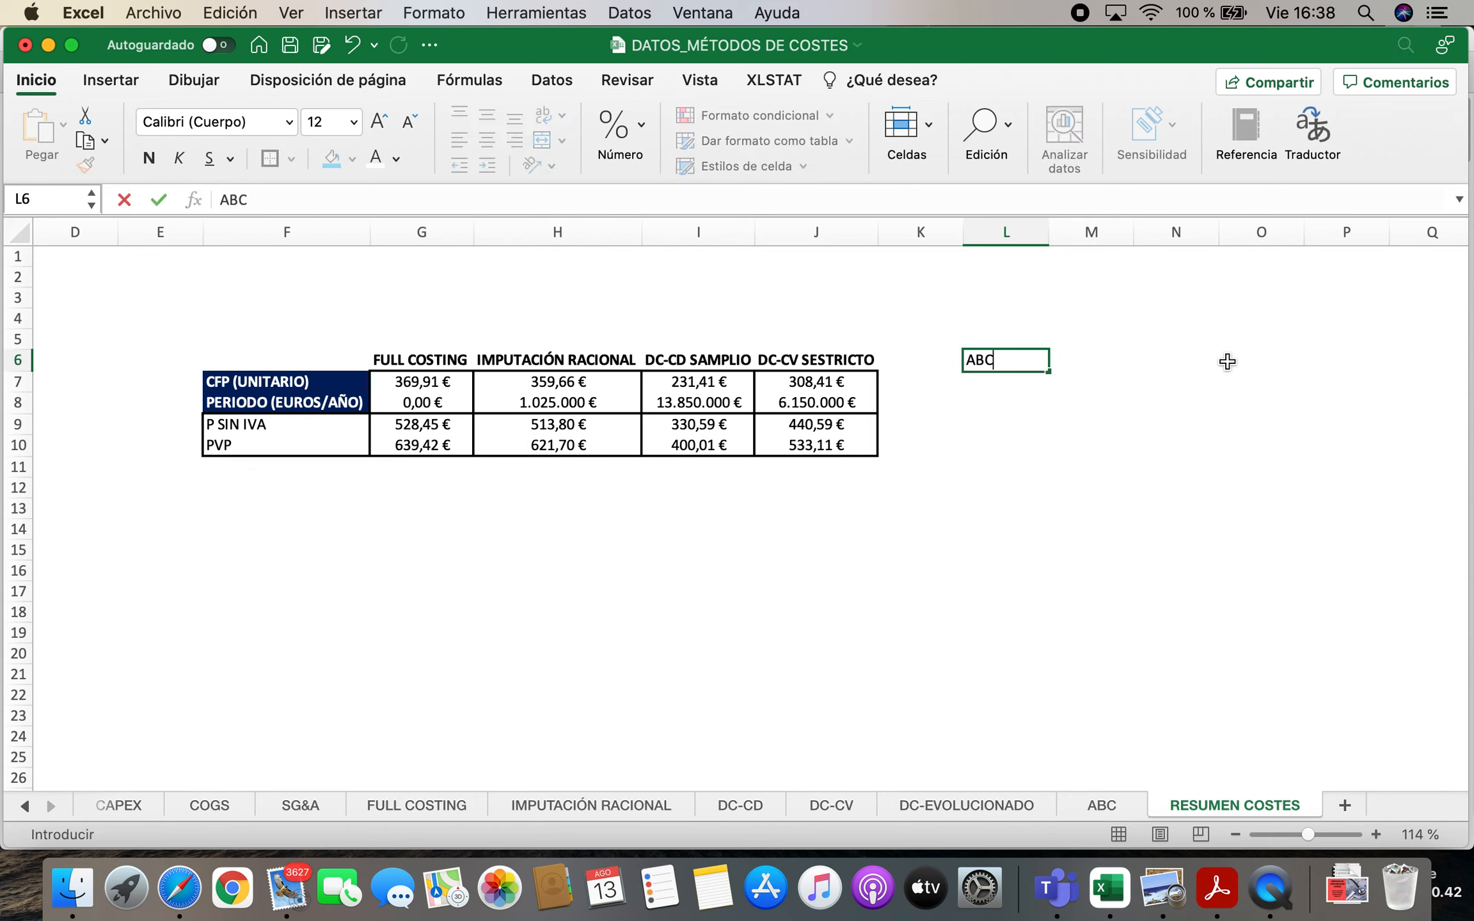
key("Return")
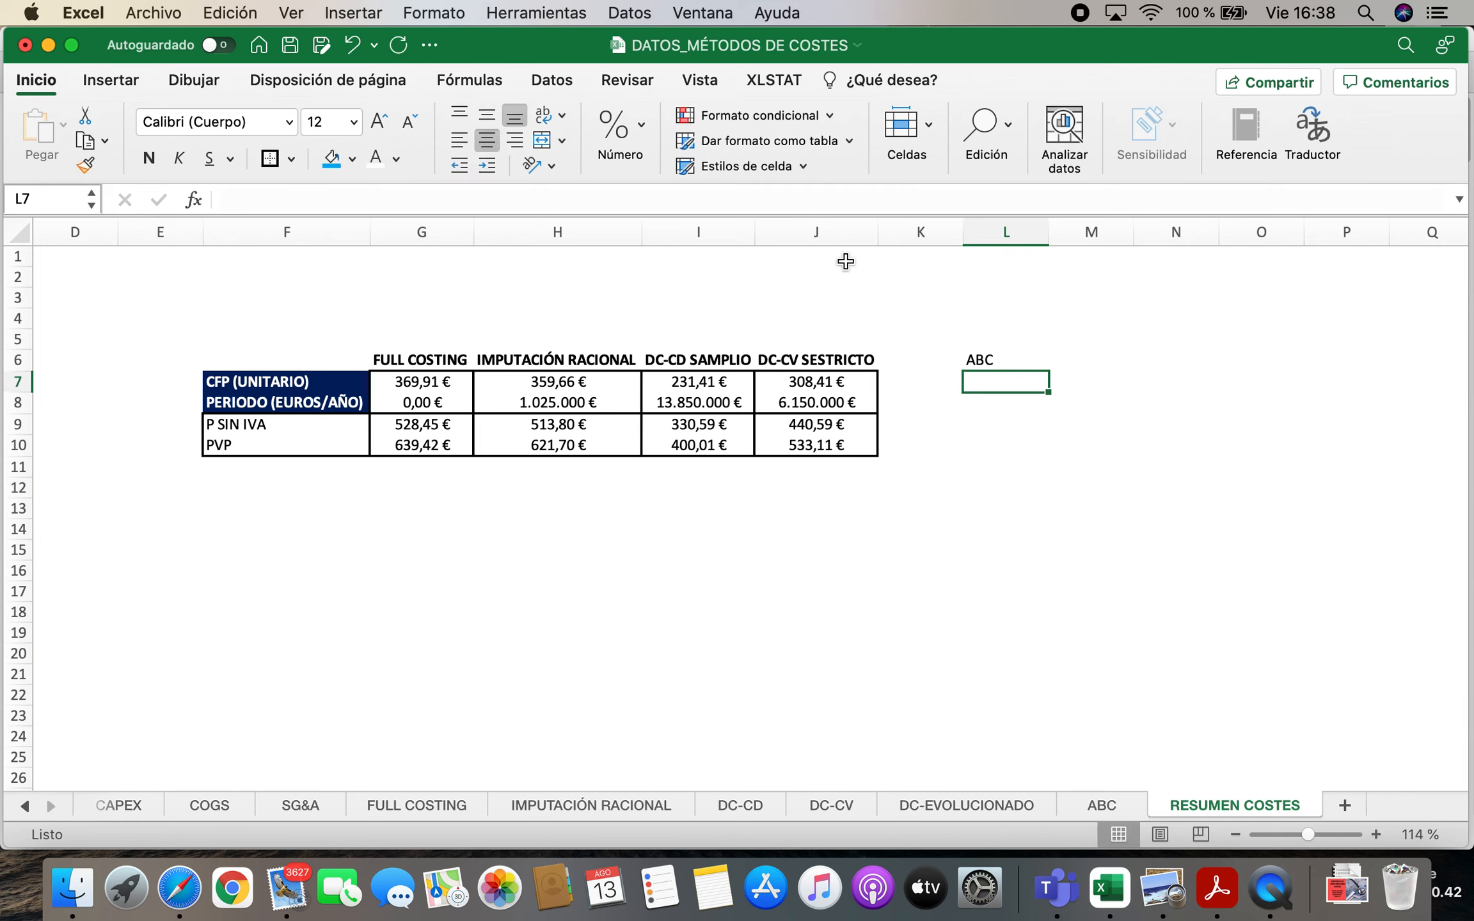
Centre columns K to M and enter the heading DC-EVOL in K6
left_click_drag(906, 238, 1053, 246)
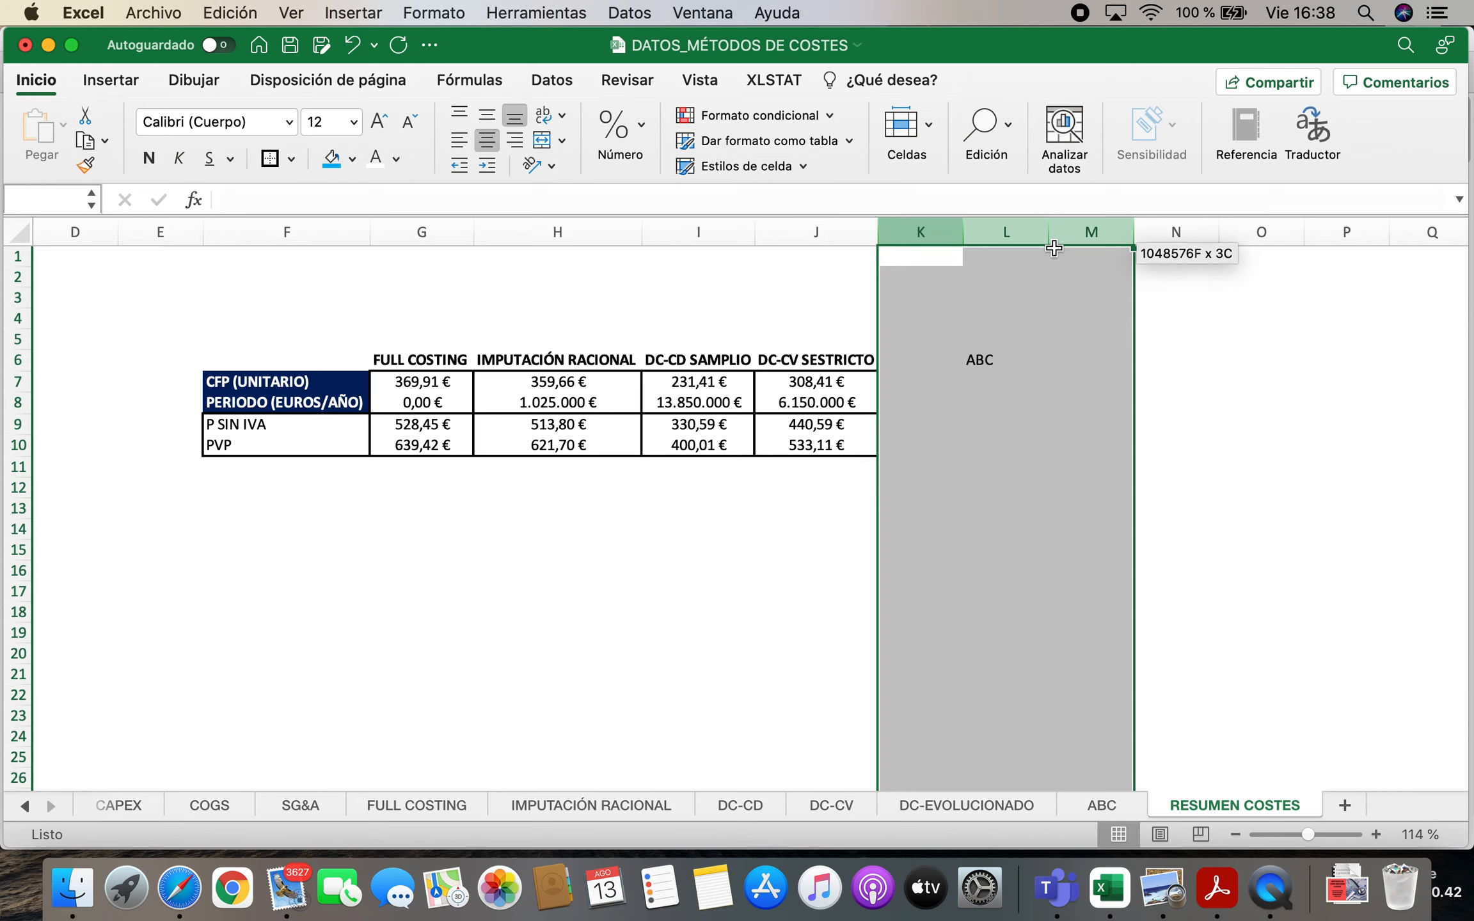
left_click(491, 138)
left_click(924, 357)
type("DC-")
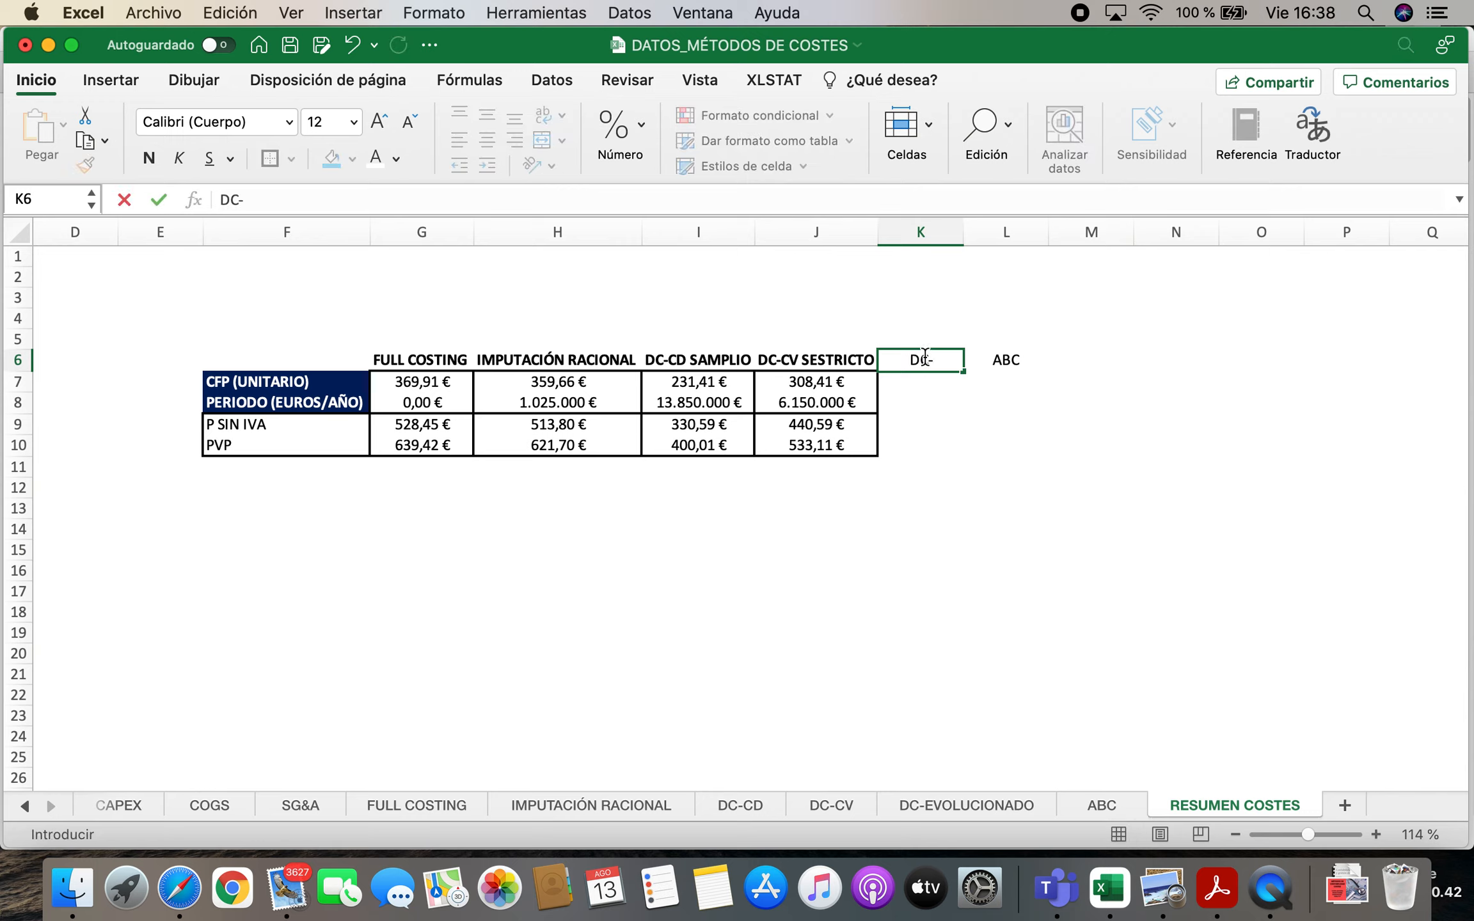
type("EVOL")
key("Return")
Make the DC-EVOL and ABC headings in K6 and L6 bold
left_click(925, 357)
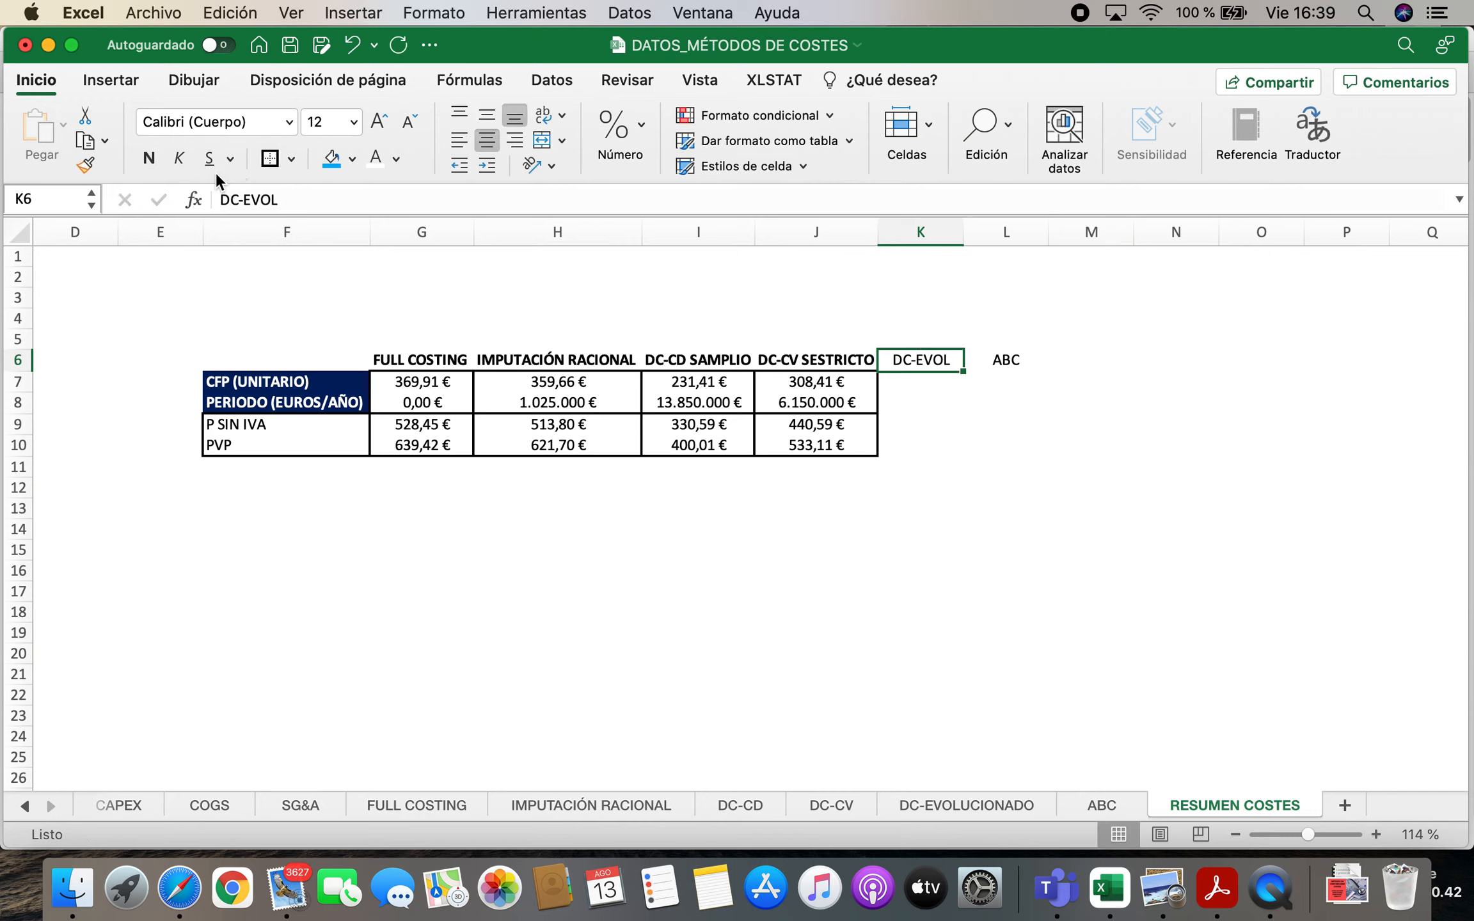
left_click(1008, 362)
left_click(149, 158)
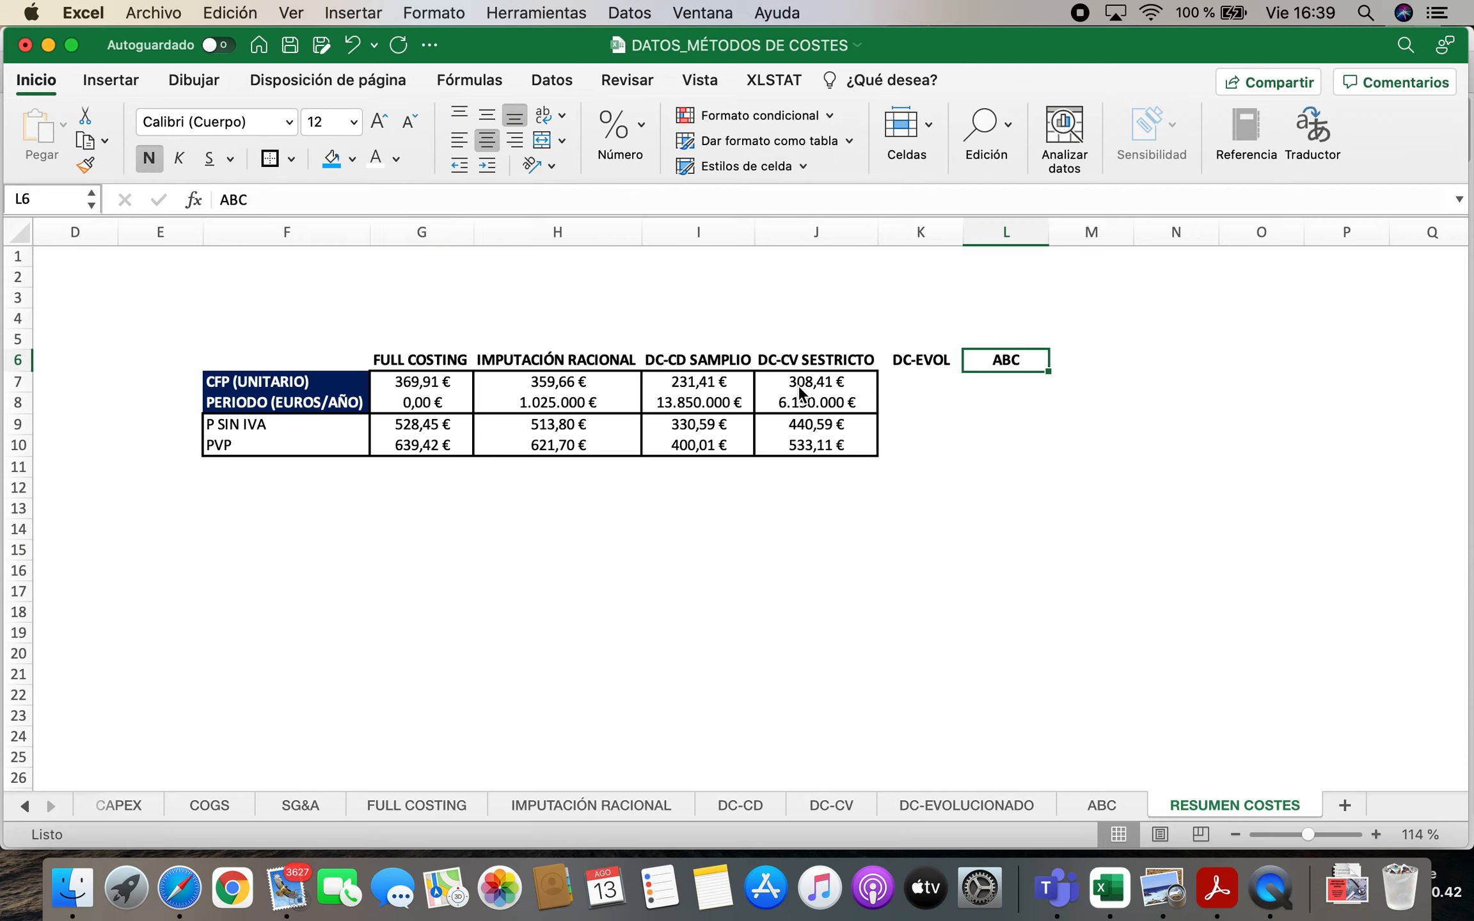
Put outline borders around K7:L8 and around each of the column blocks K7:K10 and L7:L10
left_click_drag(896, 384, 941, 445)
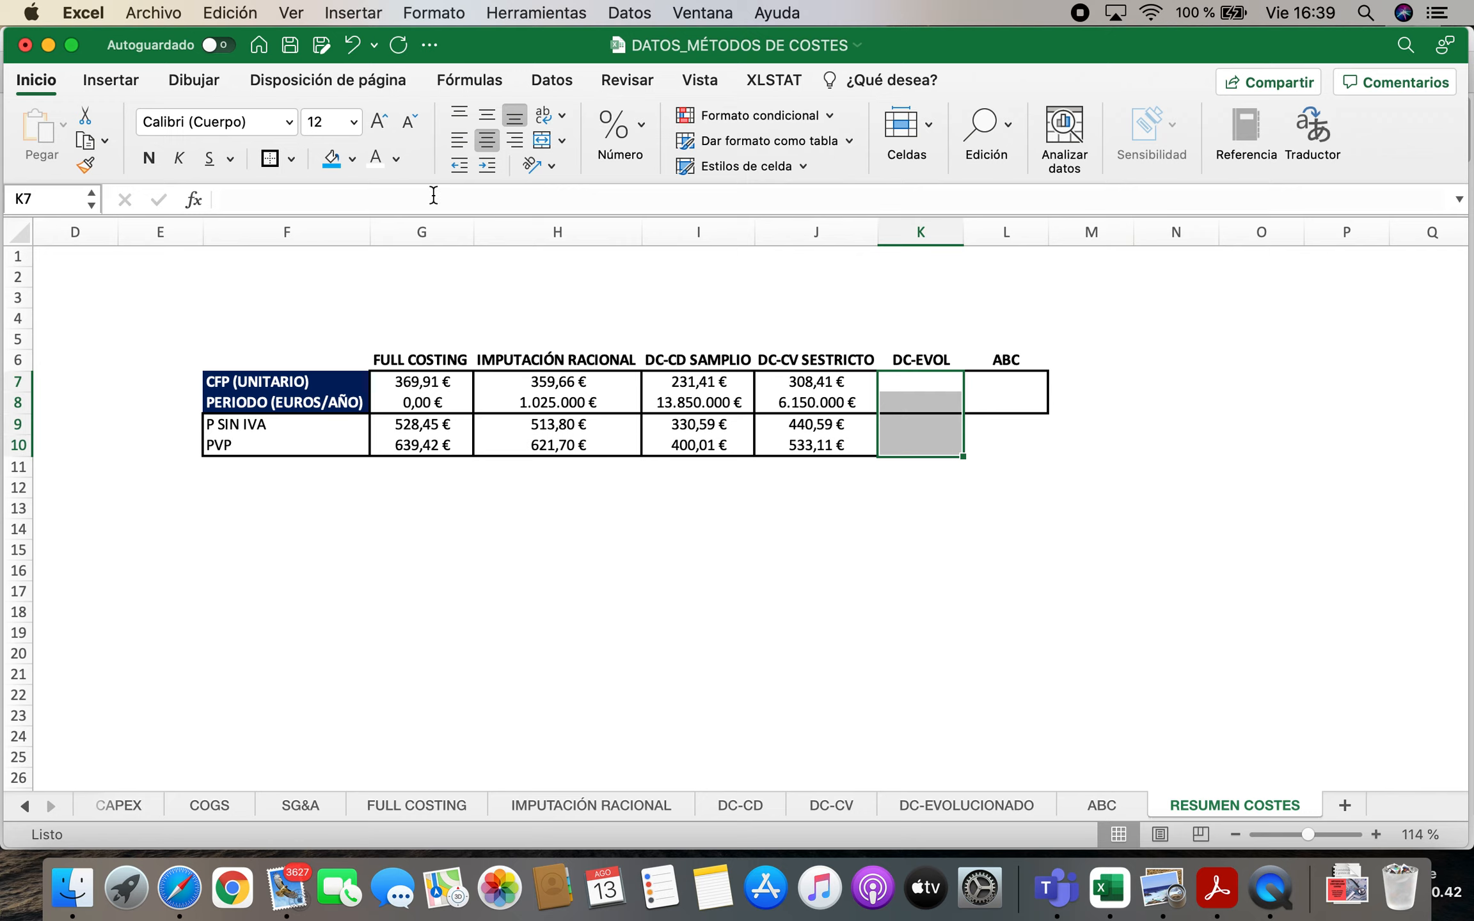
left_click_drag(1016, 387, 1014, 446)
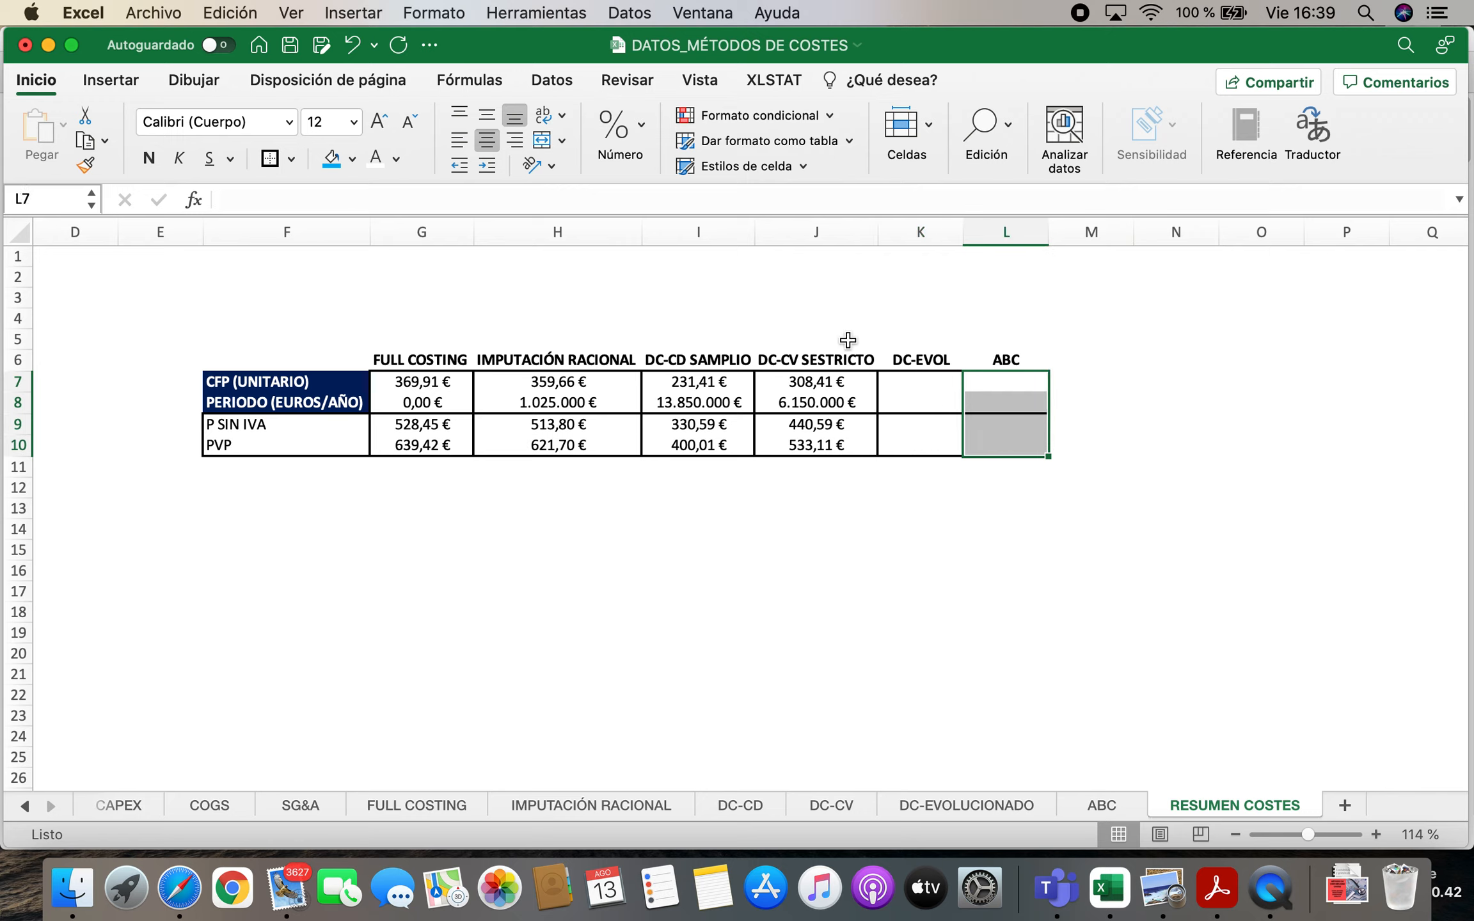
left_click(270, 159)
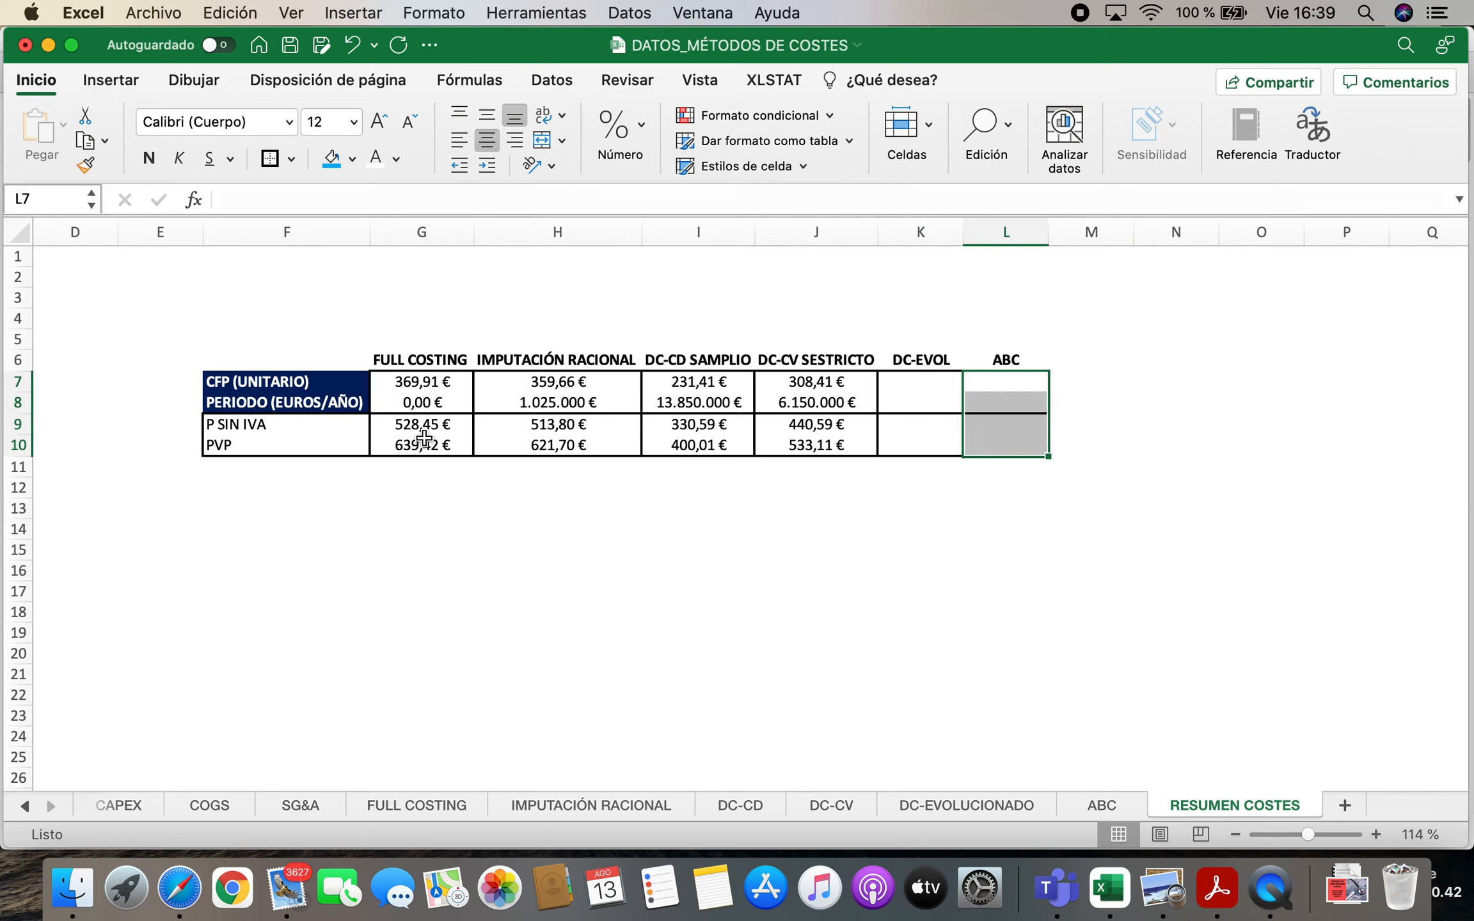
Link the ABC unit CFP in L7 to cell C3 of the ABC sheet
left_click(320, 383)
key("Right")
key("Right")
key("Right")
key("Right")
key("Right")
key("Right")
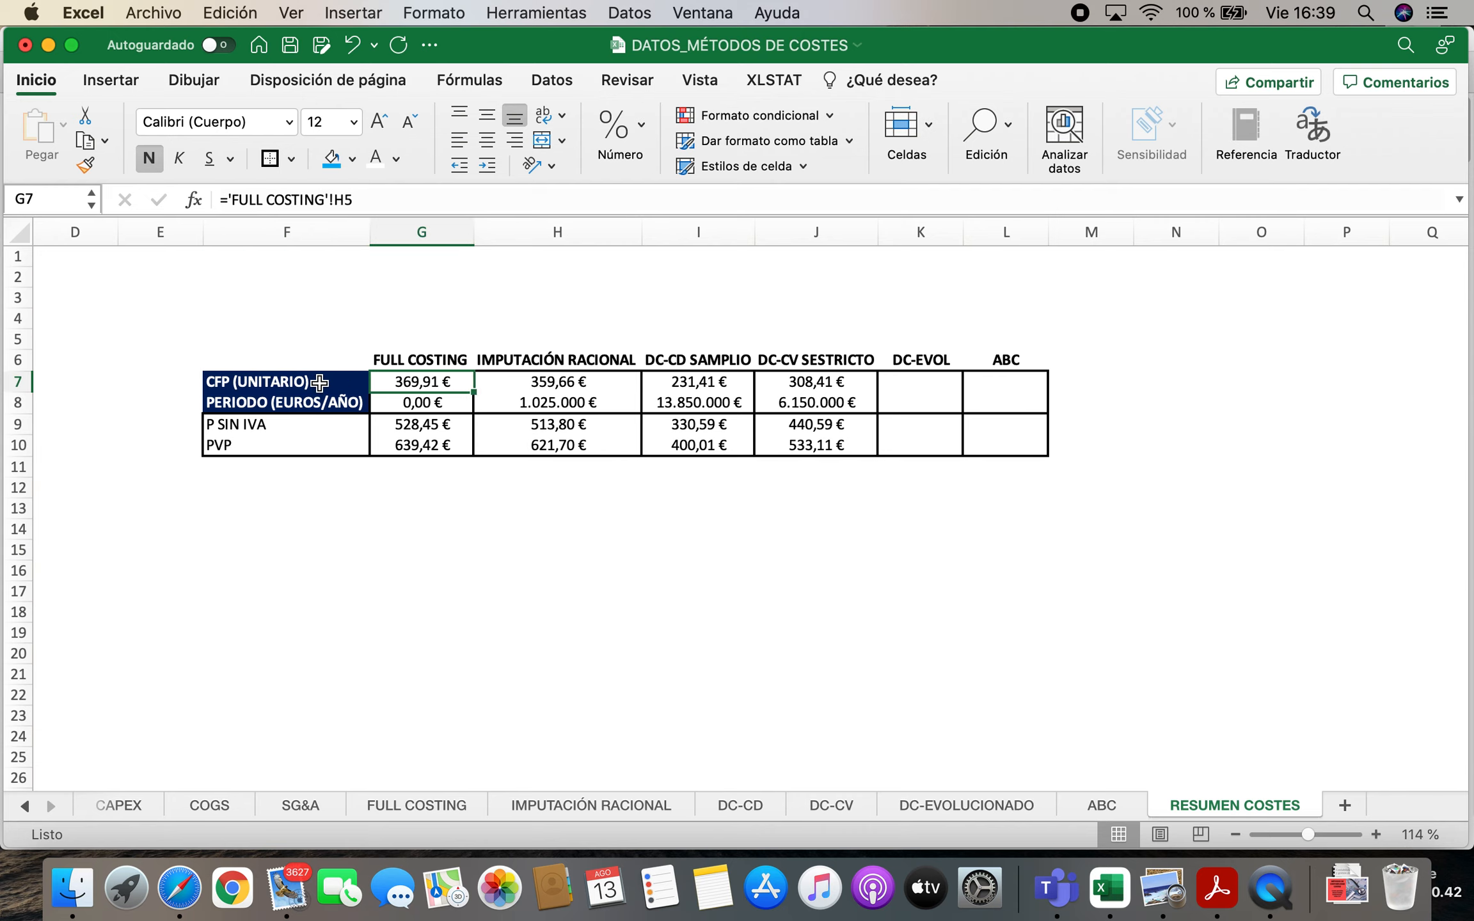
type("=")
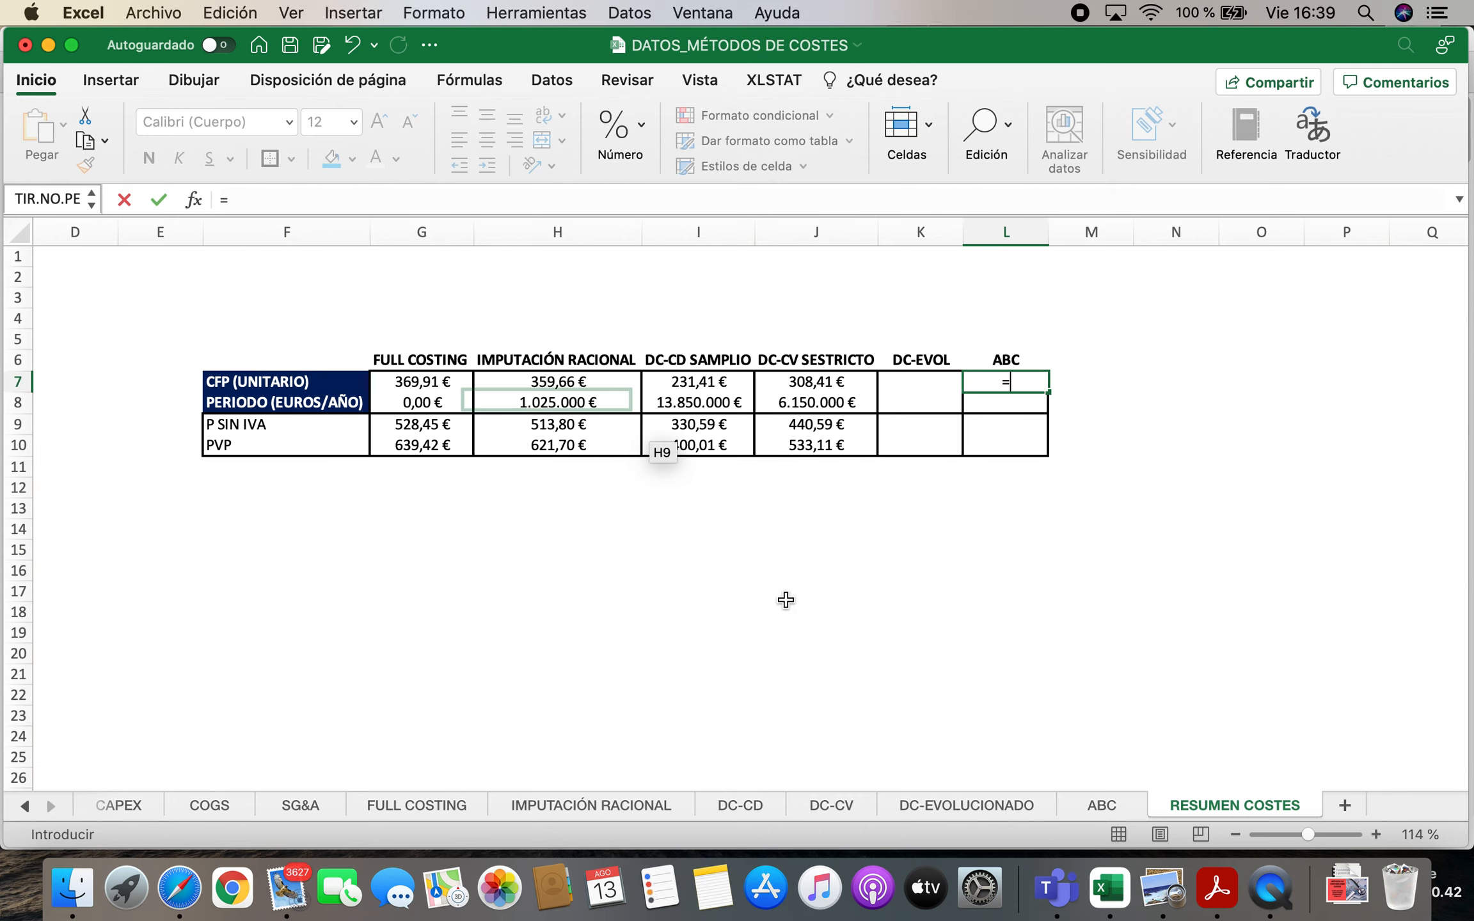
left_click(1099, 806)
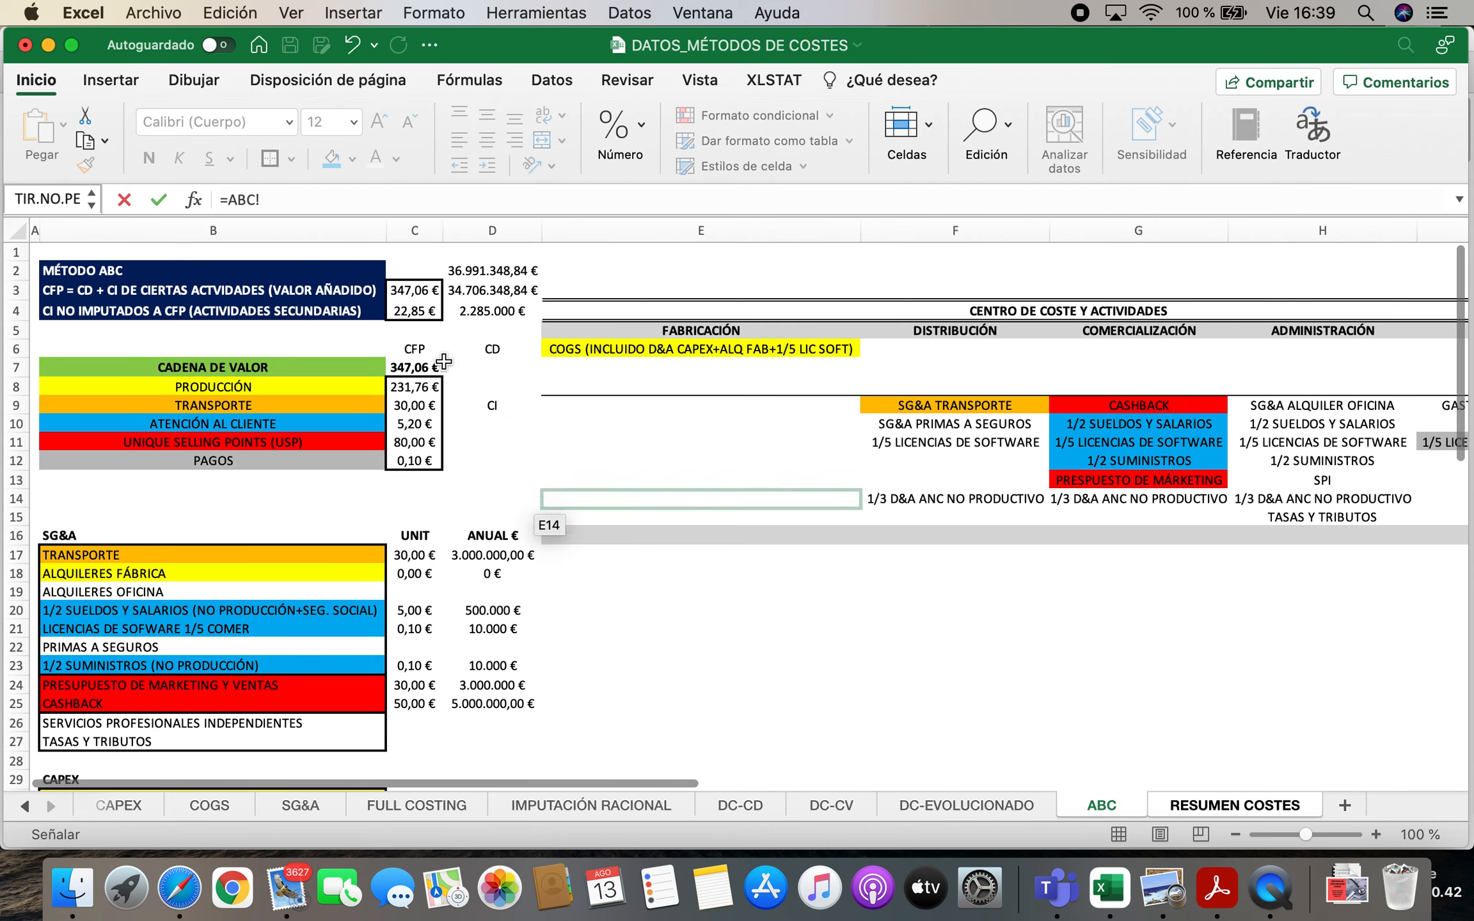
left_click(426, 291)
key("Return")
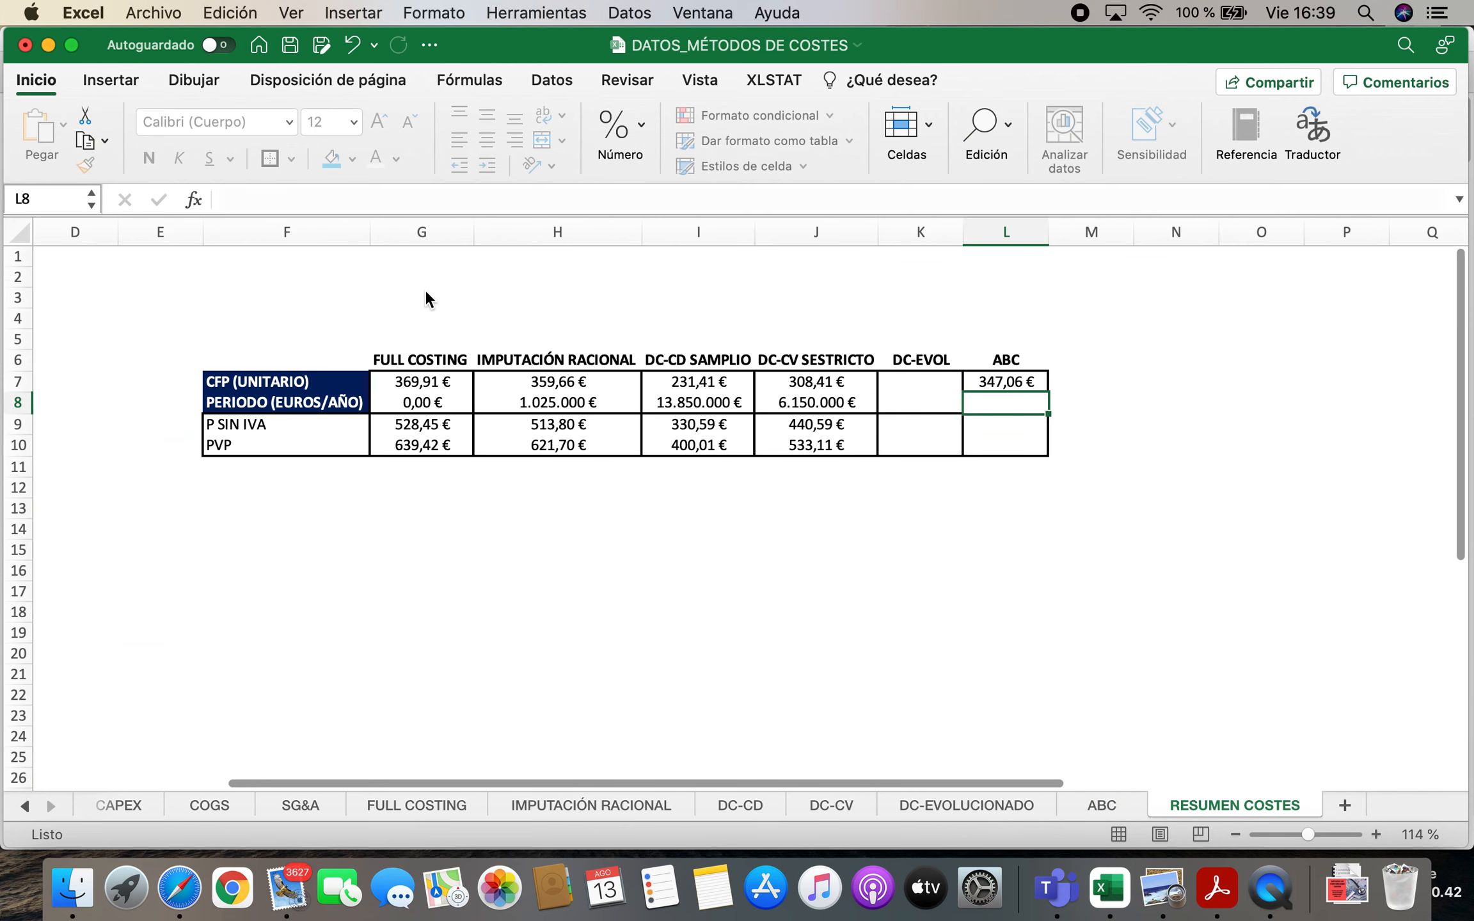
Link the ABC period cost in L8 to the annual non-allocated cost in D4 of the ABC sheet
type("=")
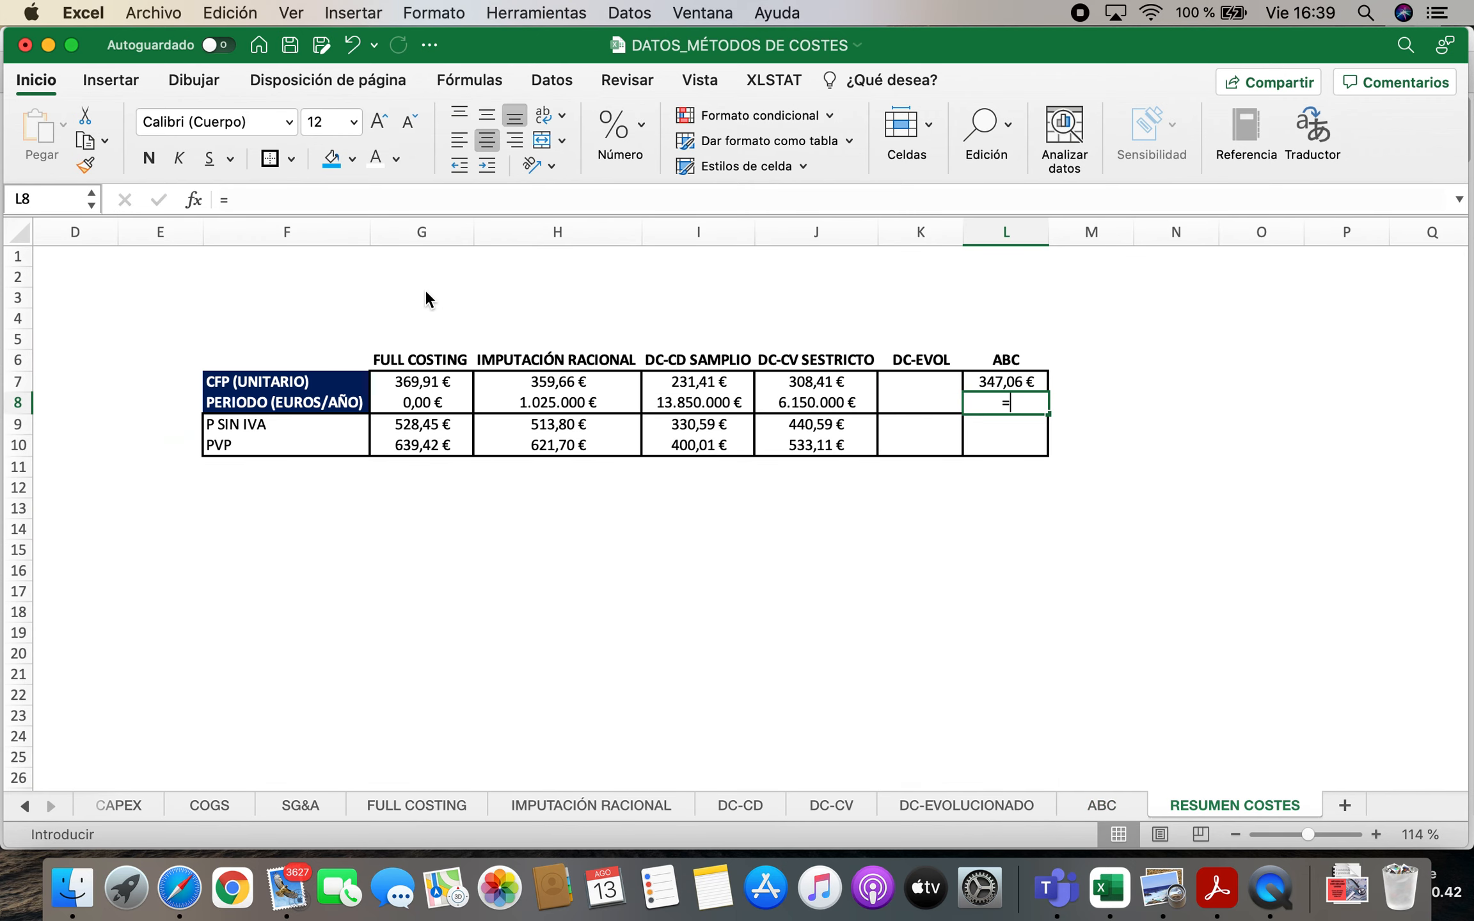
left_click(1102, 805)
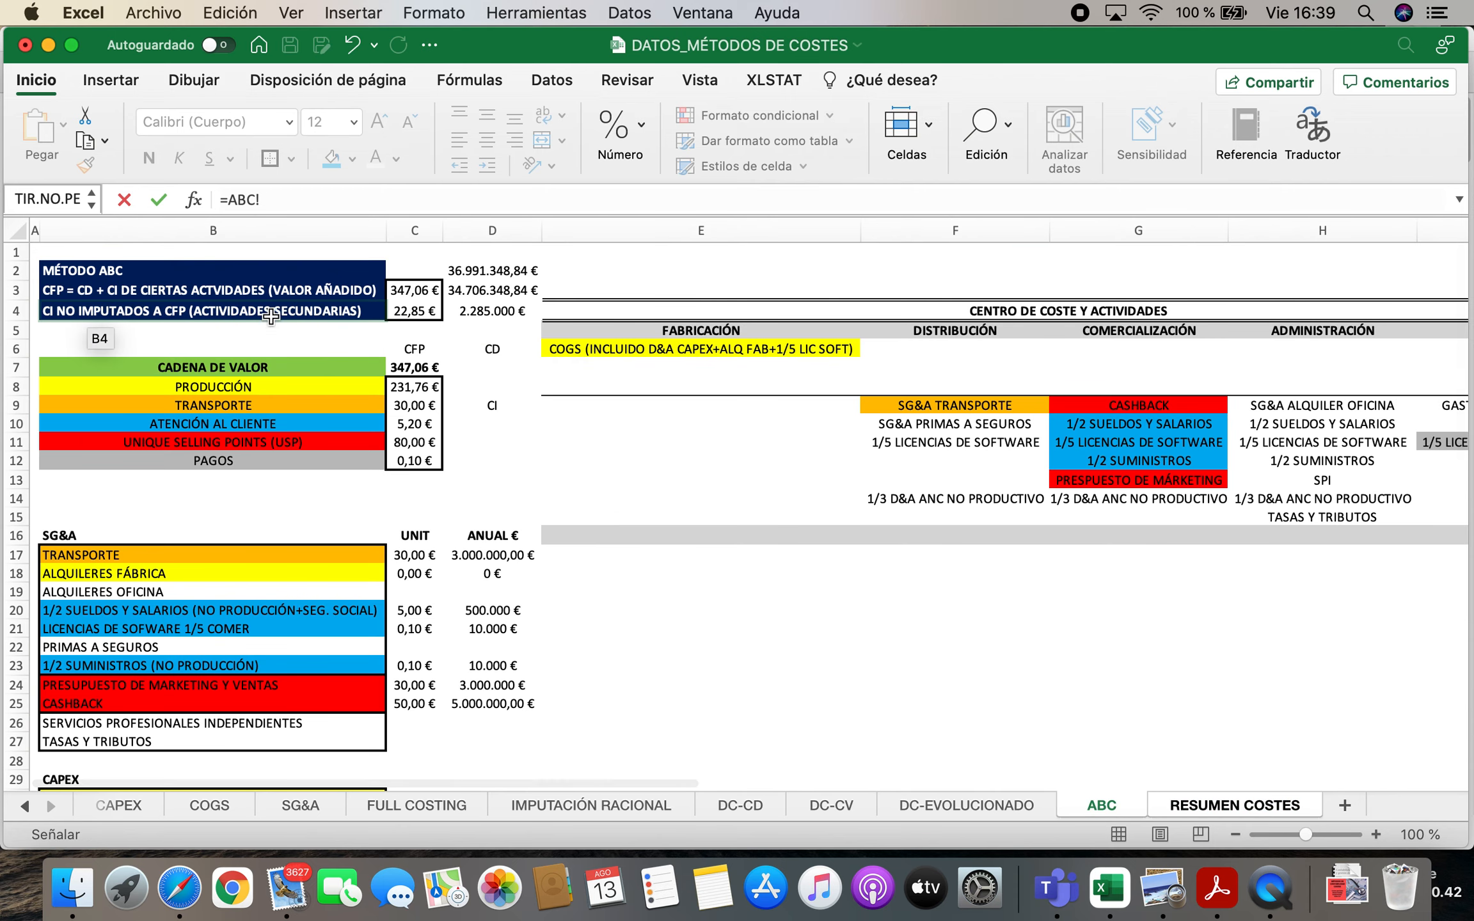
left_click(506, 312)
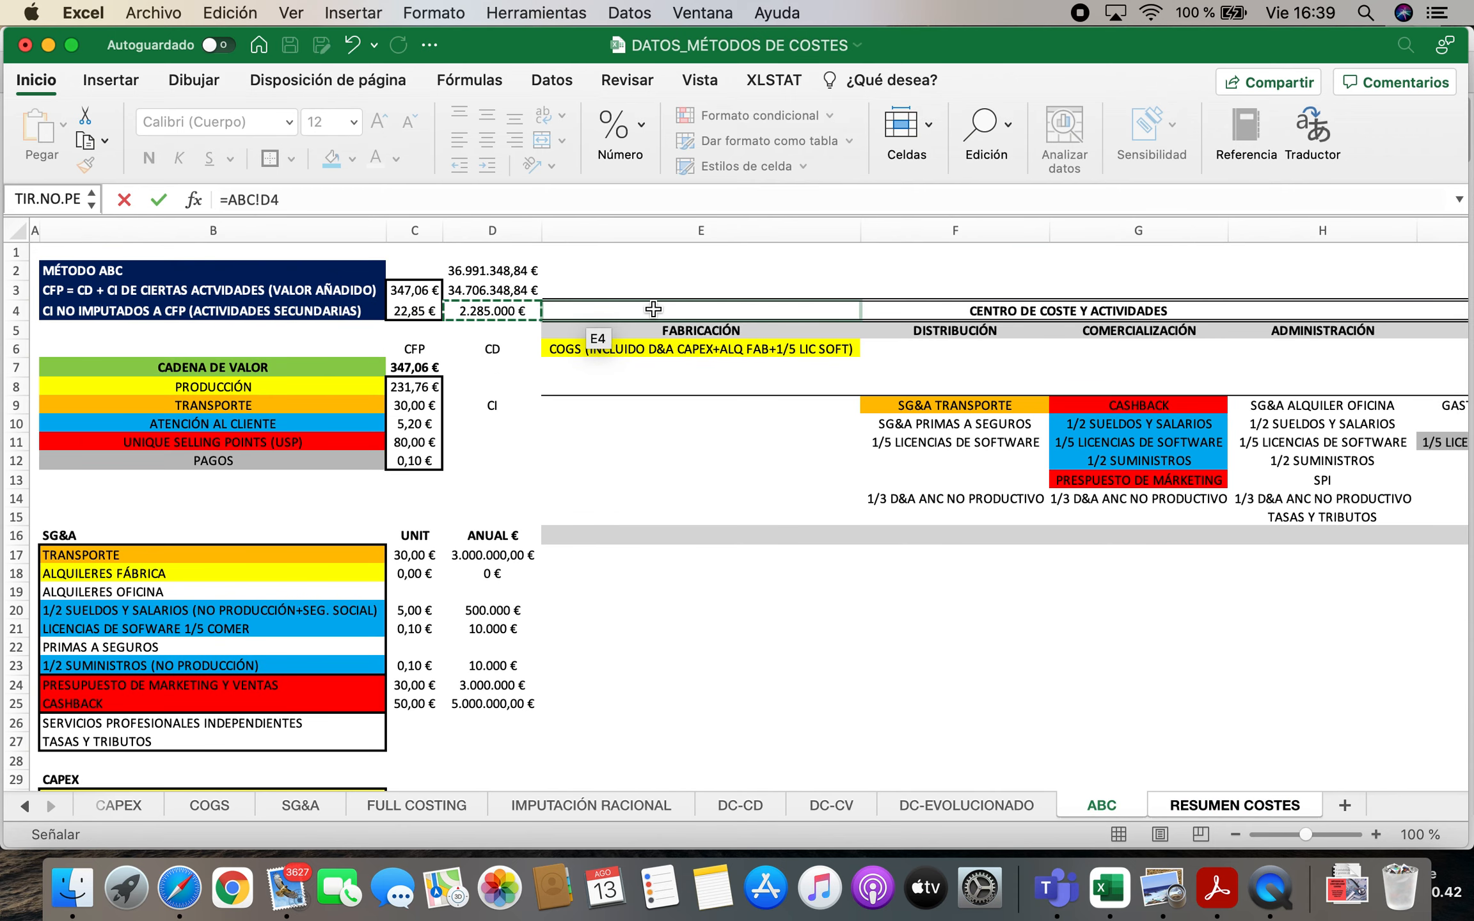
key("Return")
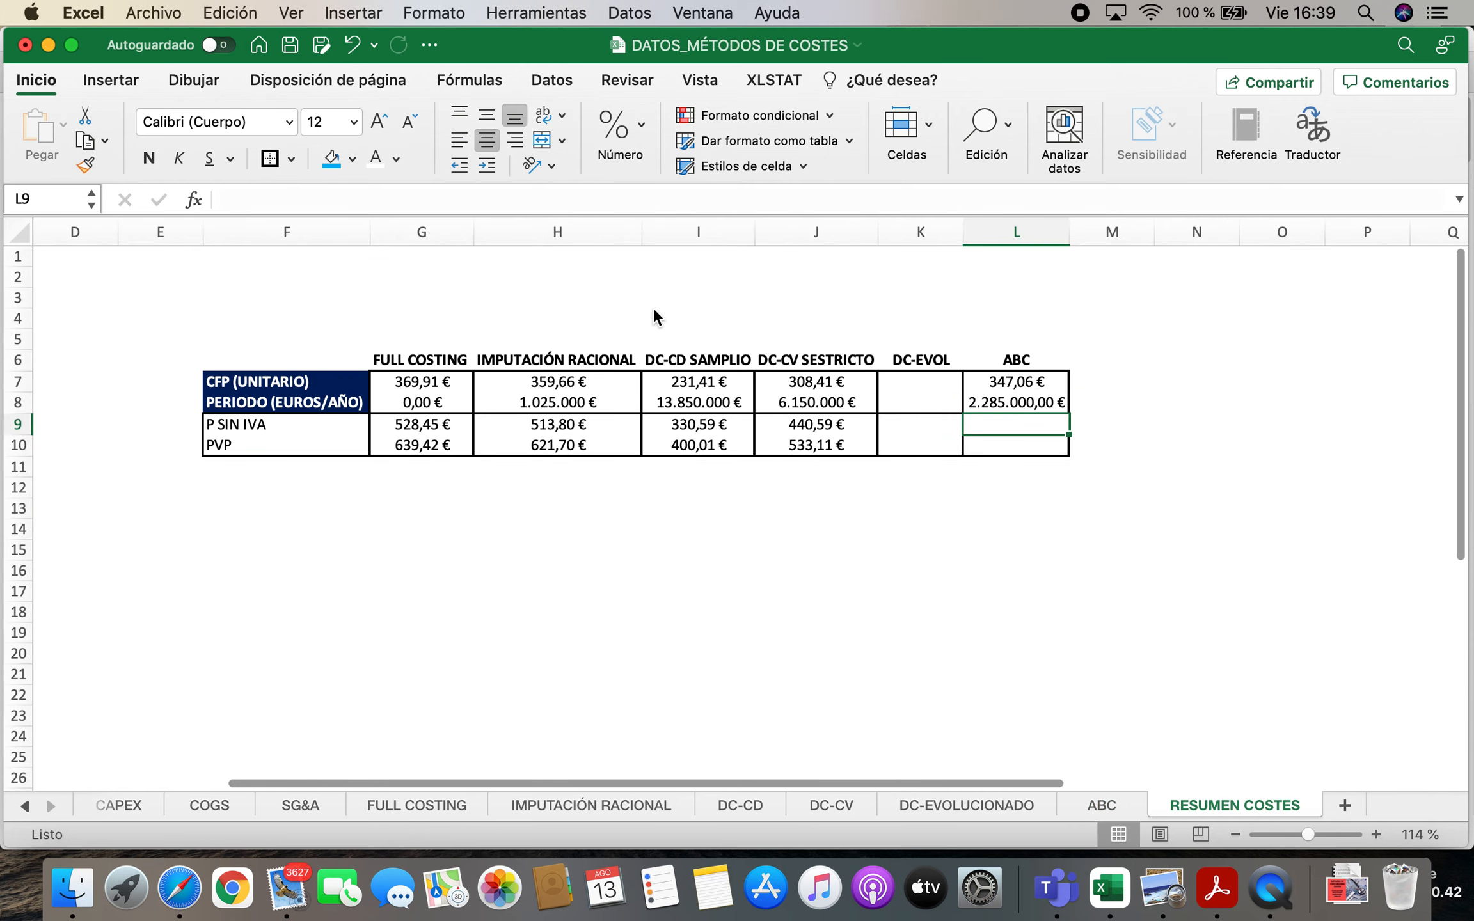
Link the ABC P SIN IVA in L9 to cell M16 of the DATOS sheet
type("=")
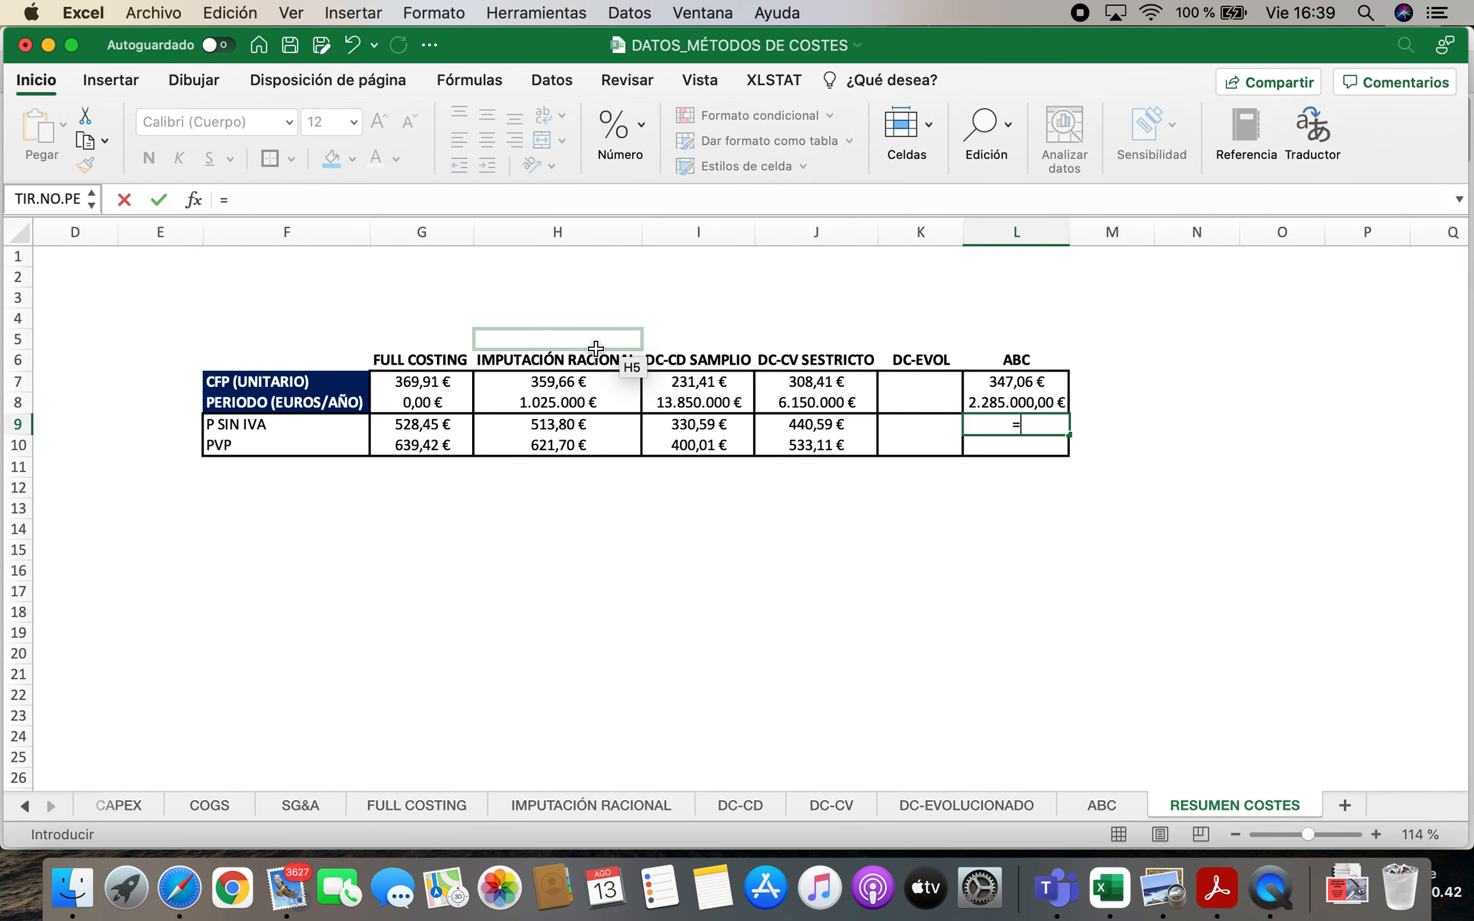
left_click(26, 806)
left_click(113, 808)
left_click(1071, 551)
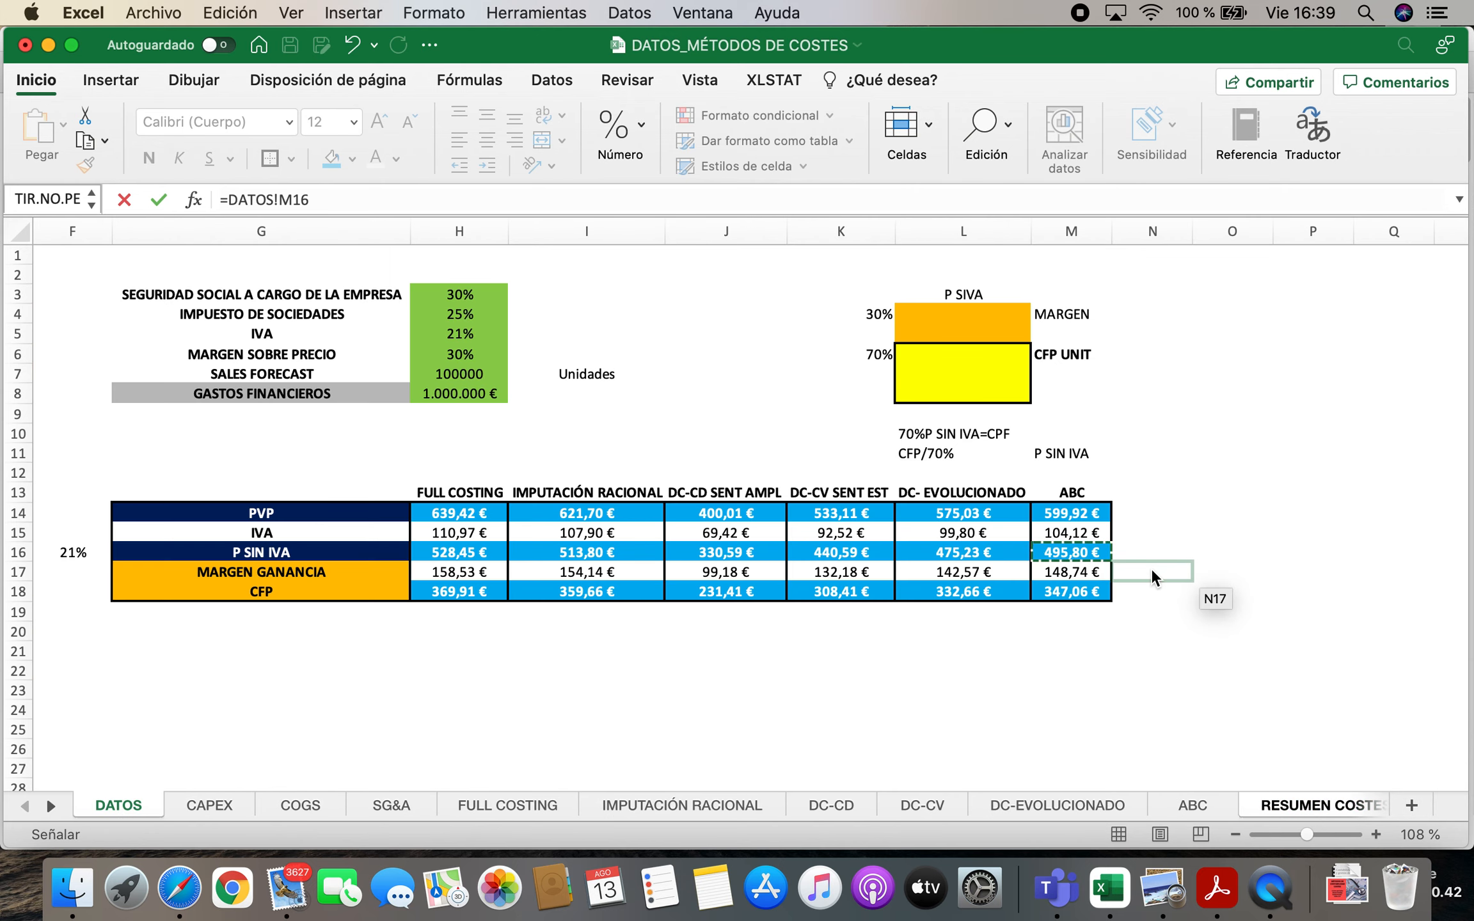
key("Return")
Link the ABC PVP in L10 to cell M14 of the DATOS sheet
type("=")
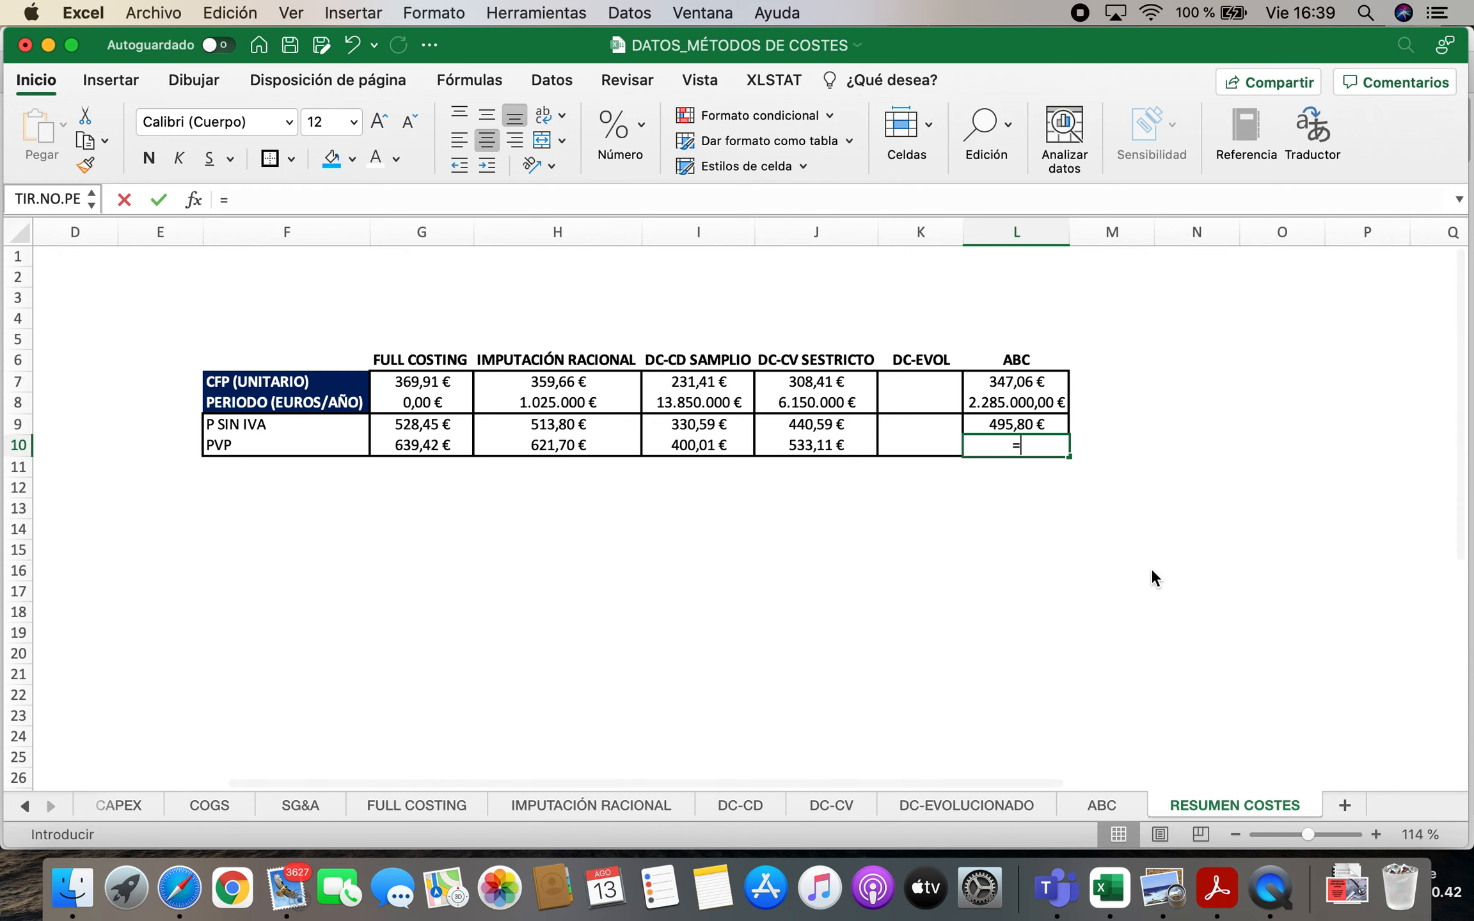
left_click(27, 807)
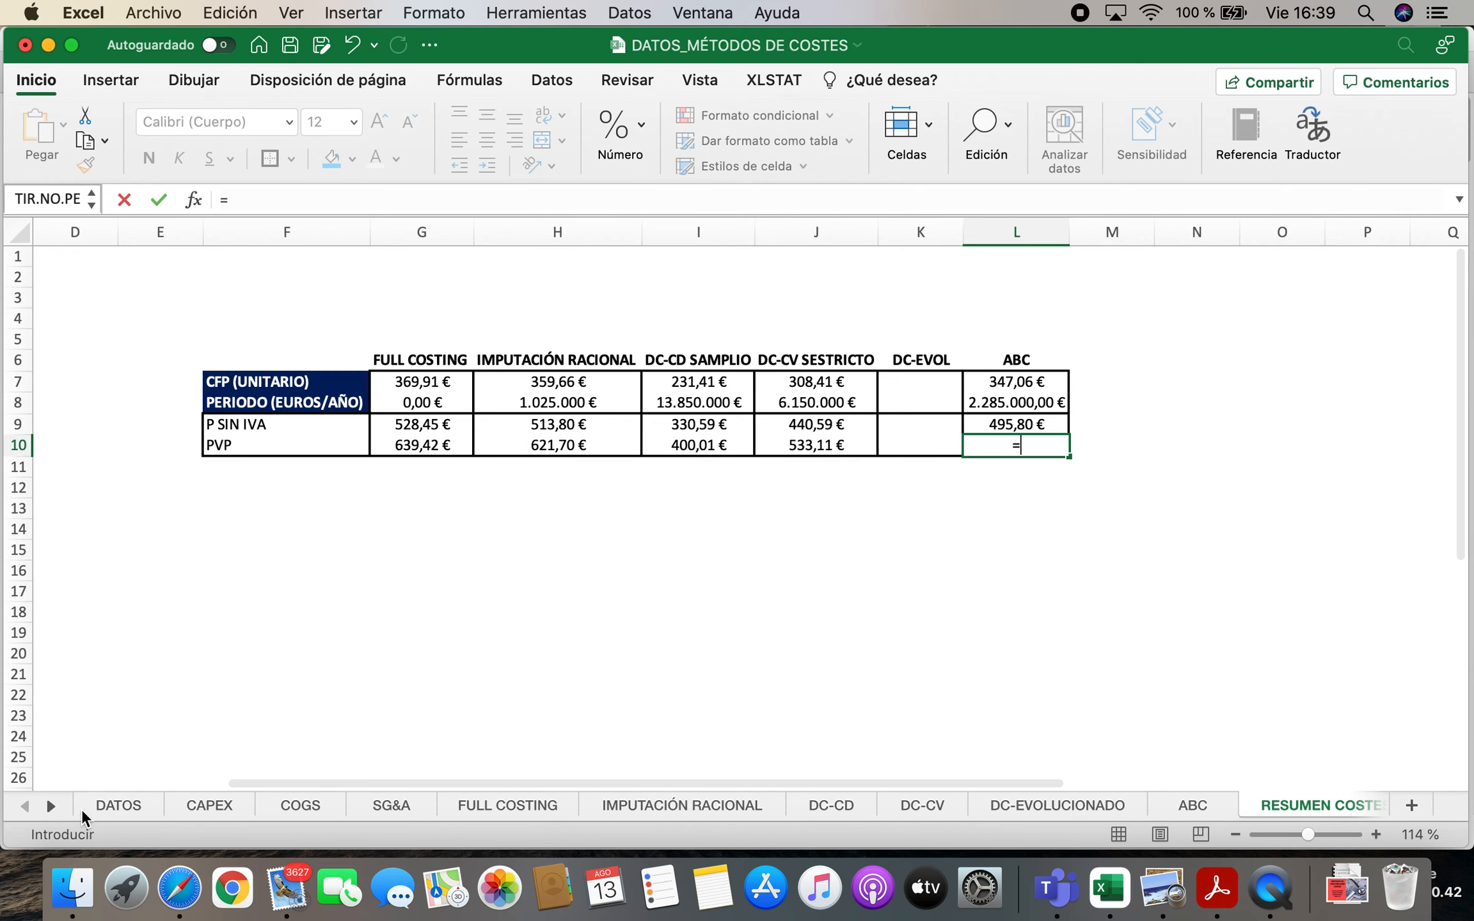
left_click(119, 807)
left_click(1082, 516)
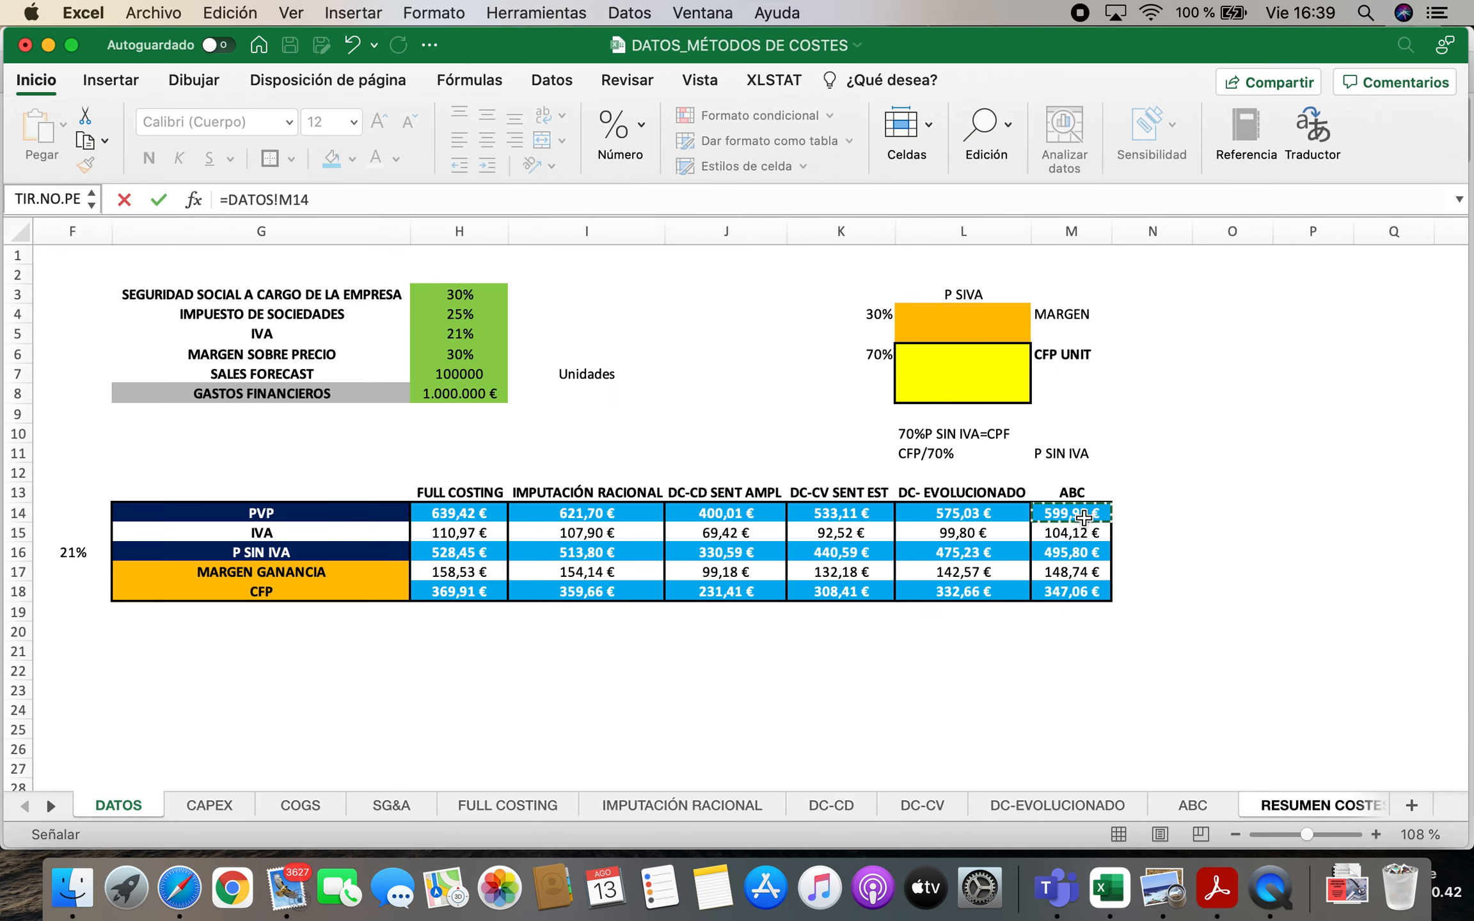
key("Return")
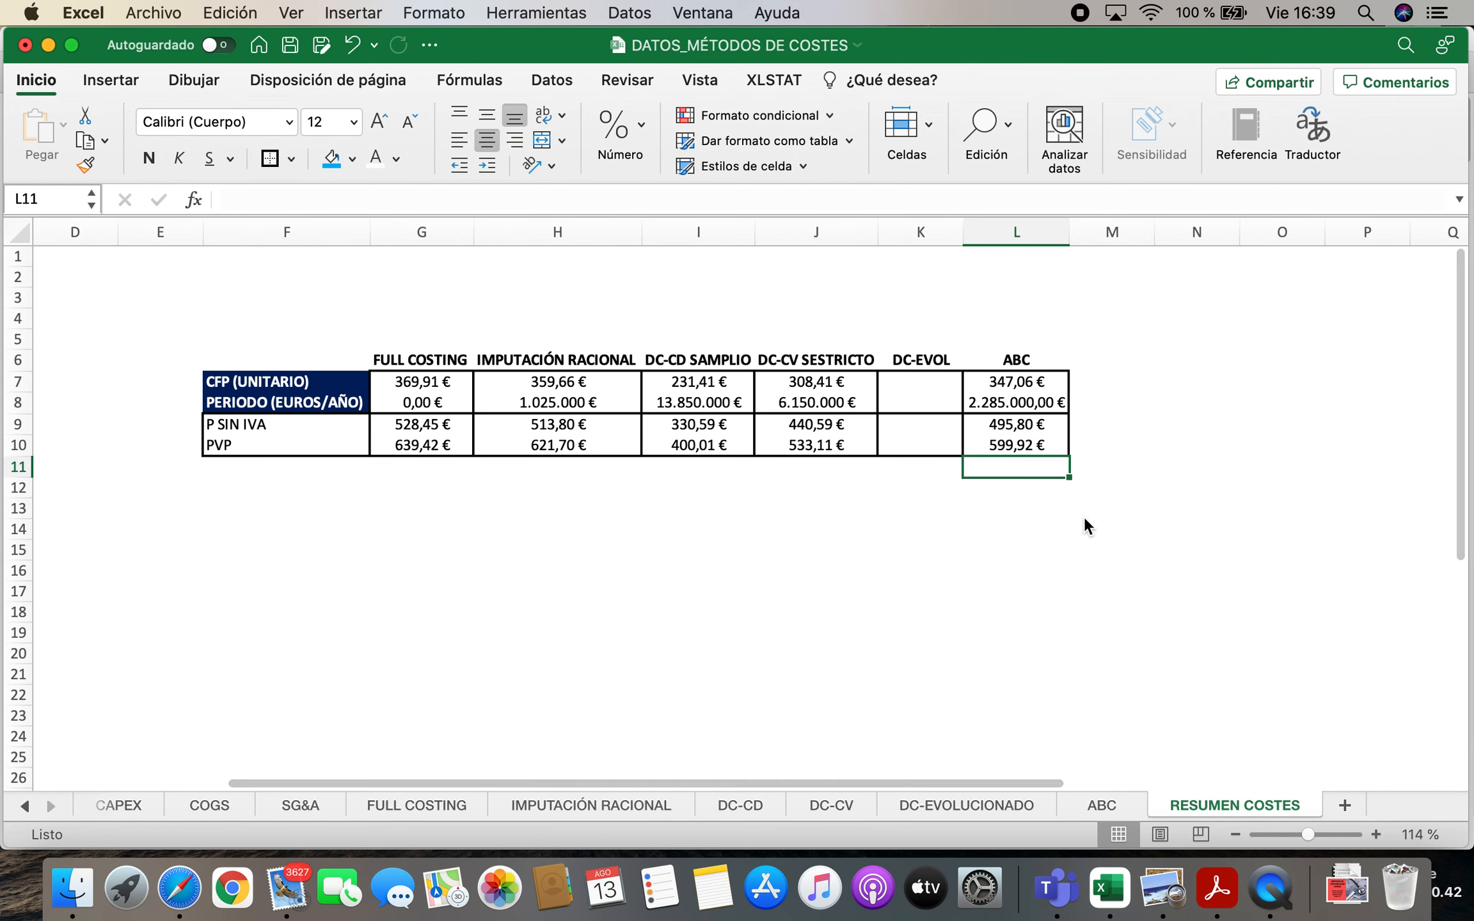
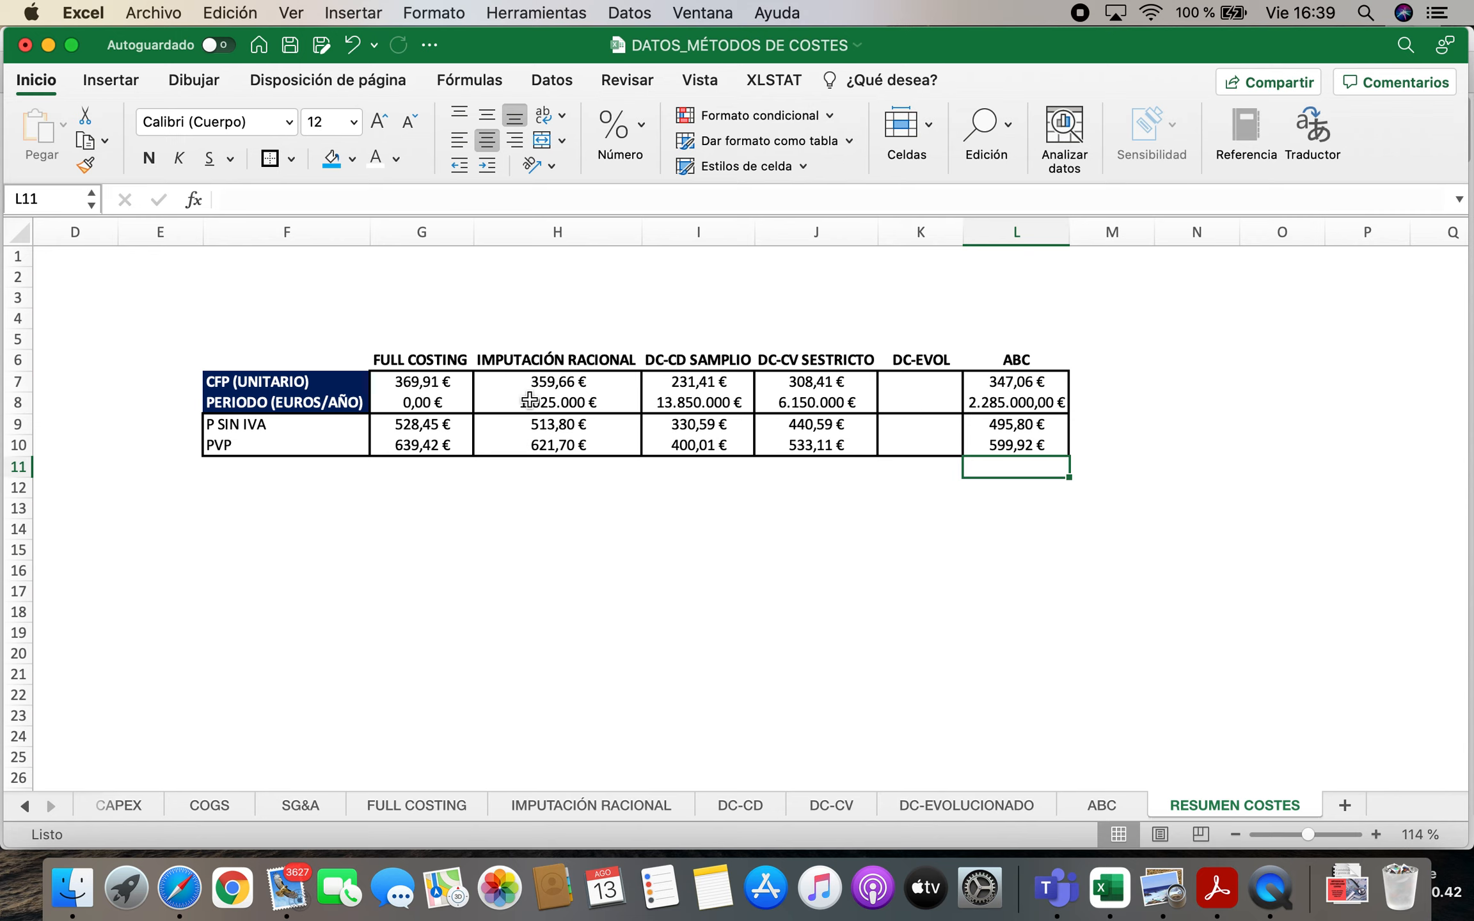
Link the DC-EVOL unit CFP in K7 to cell G6 of the DC-EVOLUCIONADO sheet
left_click(908, 381)
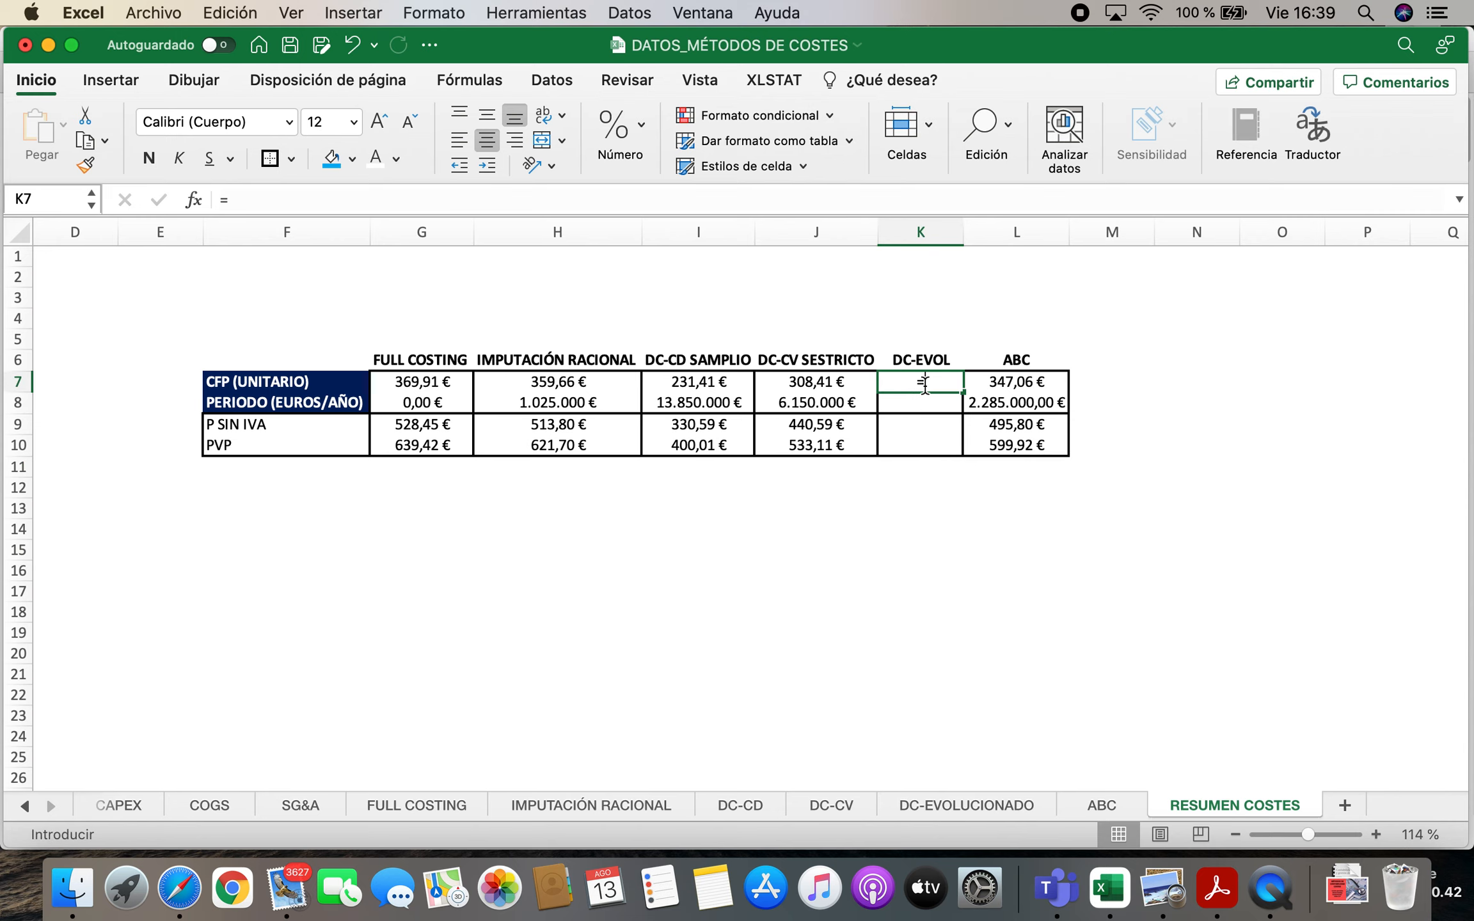
type("=")
left_click(981, 811)
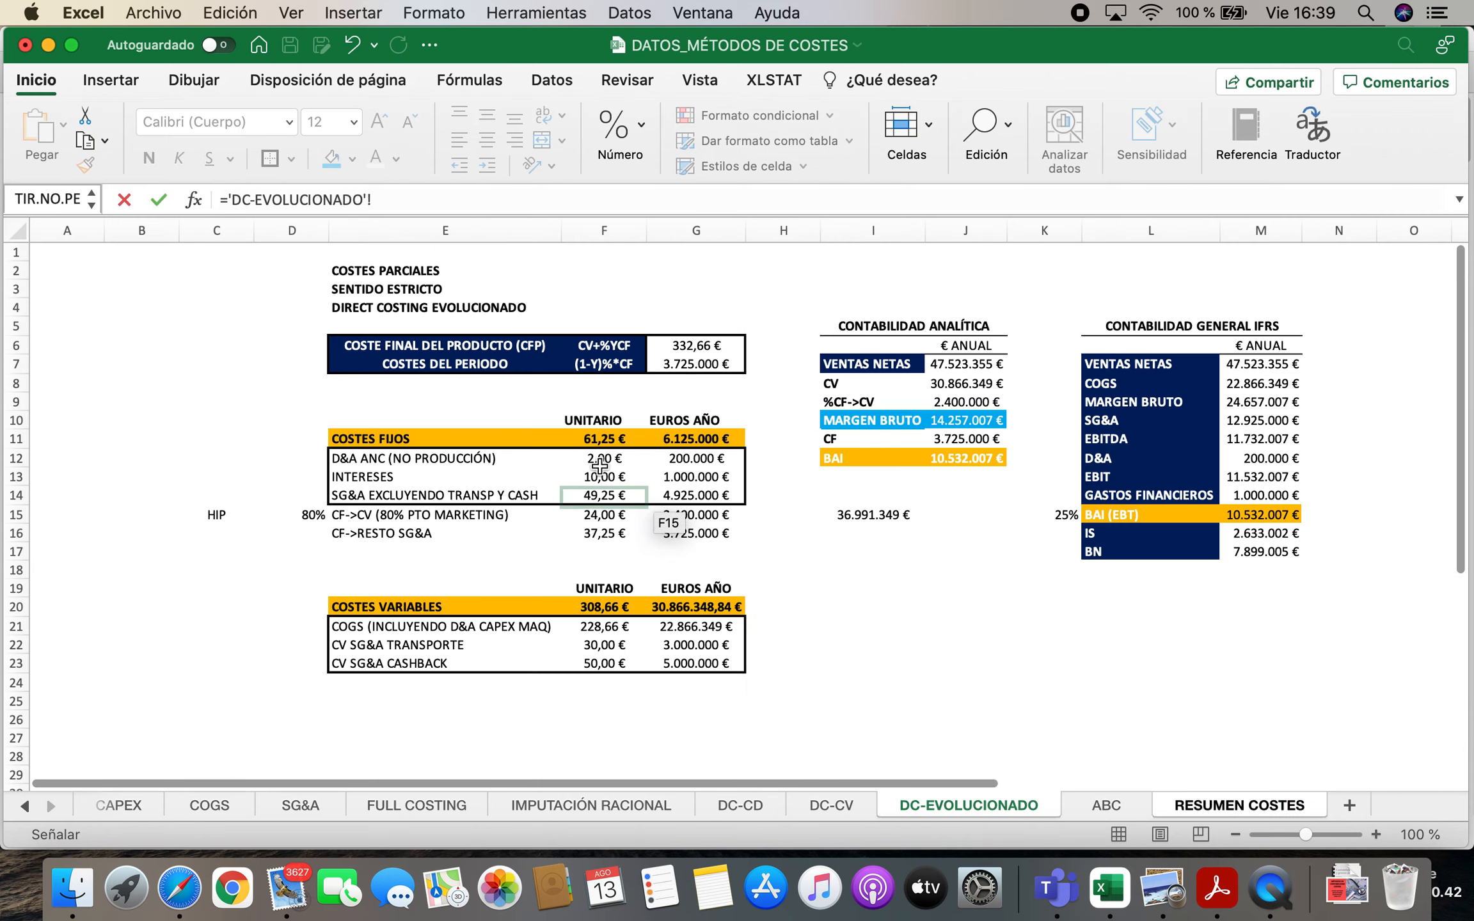
left_click(715, 345)
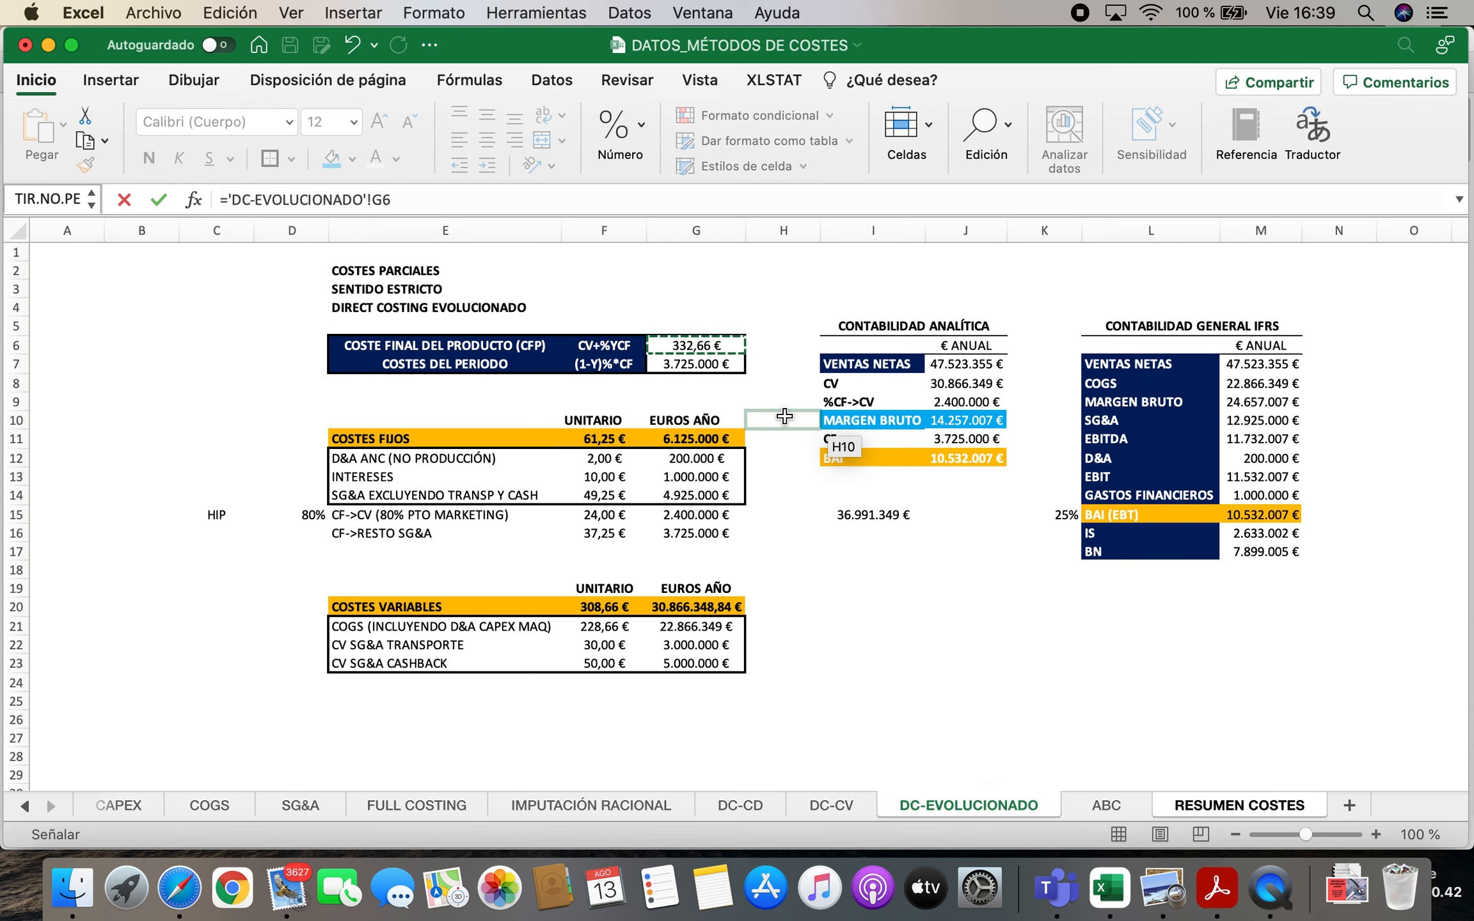
key("Return")
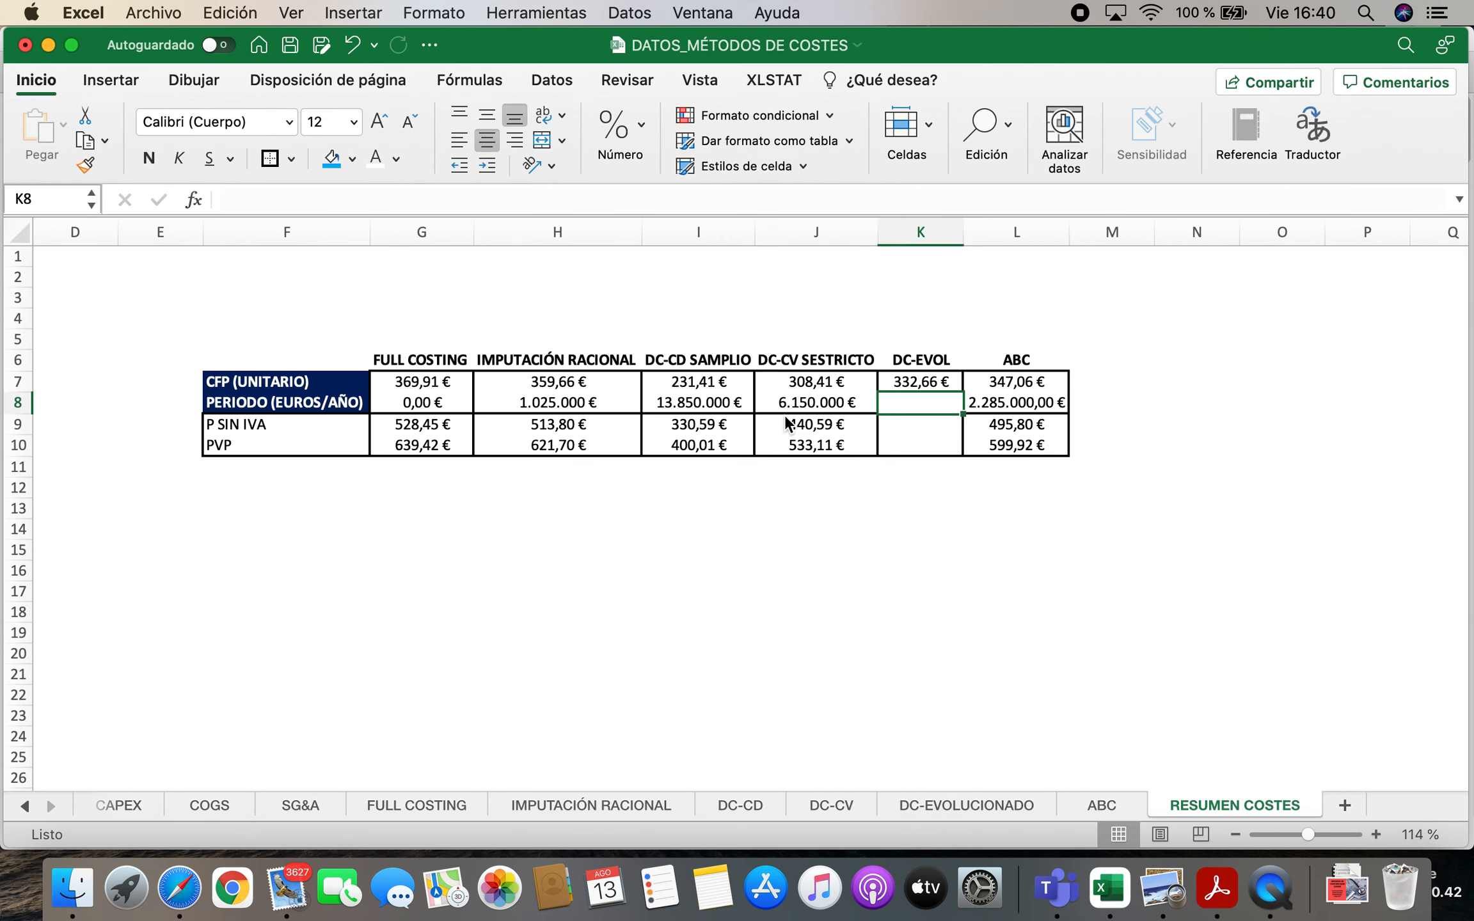
Link the DC-EVOL period cost in K8 to cell G7 of the DC-EVOLUCIONADO sheet
type("=")
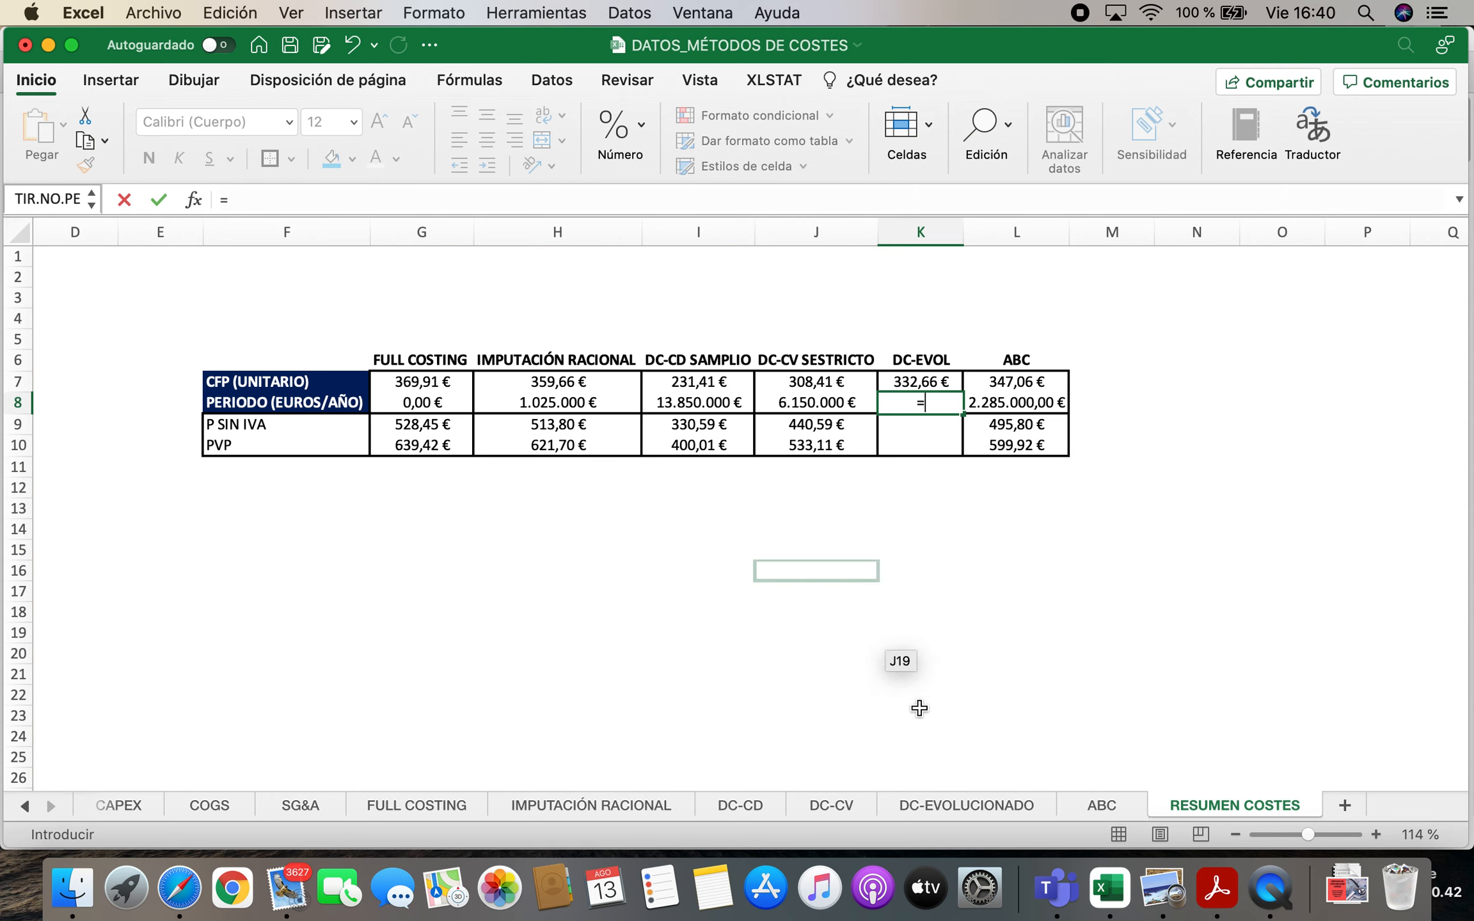
left_click(988, 808)
left_click(701, 364)
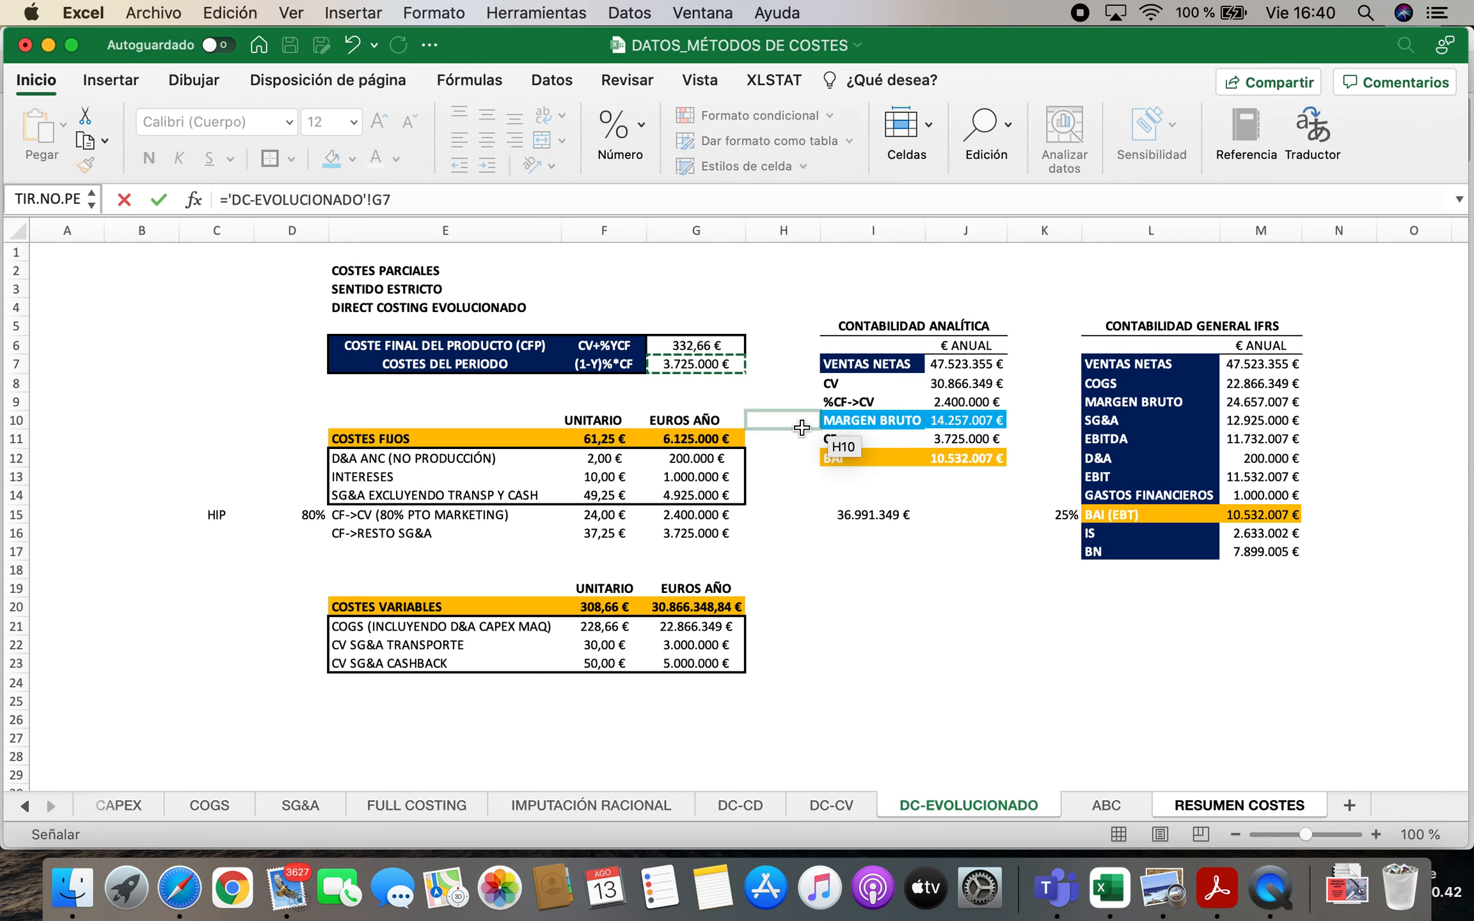
key("Return")
Link the DC-EVOL P SIN IVA in K9 to cell L16 of the DATOS sheet
type("=")
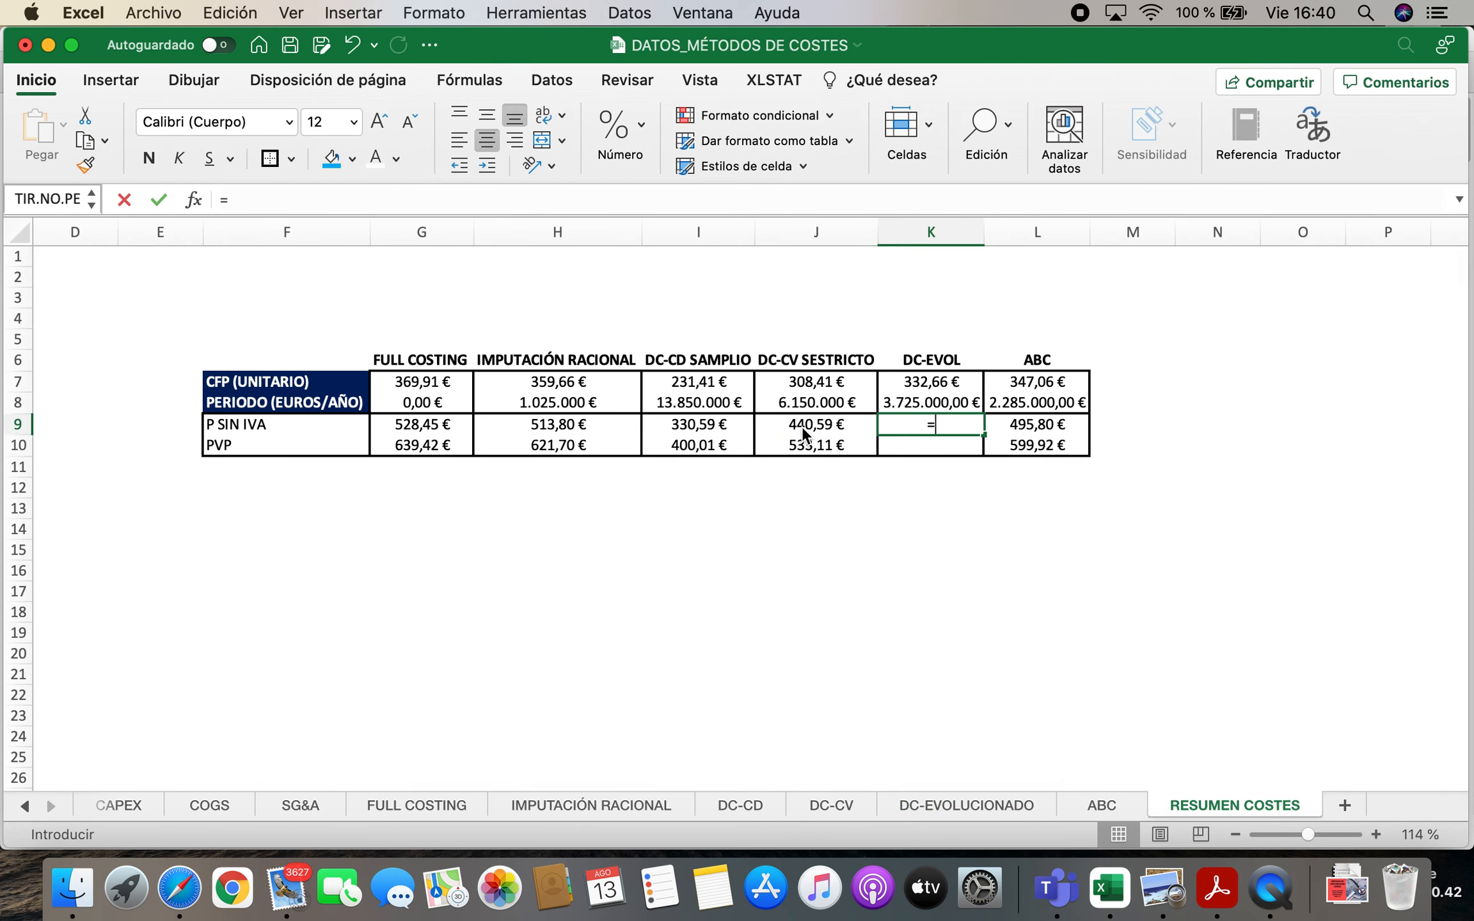
left_click(24, 805)
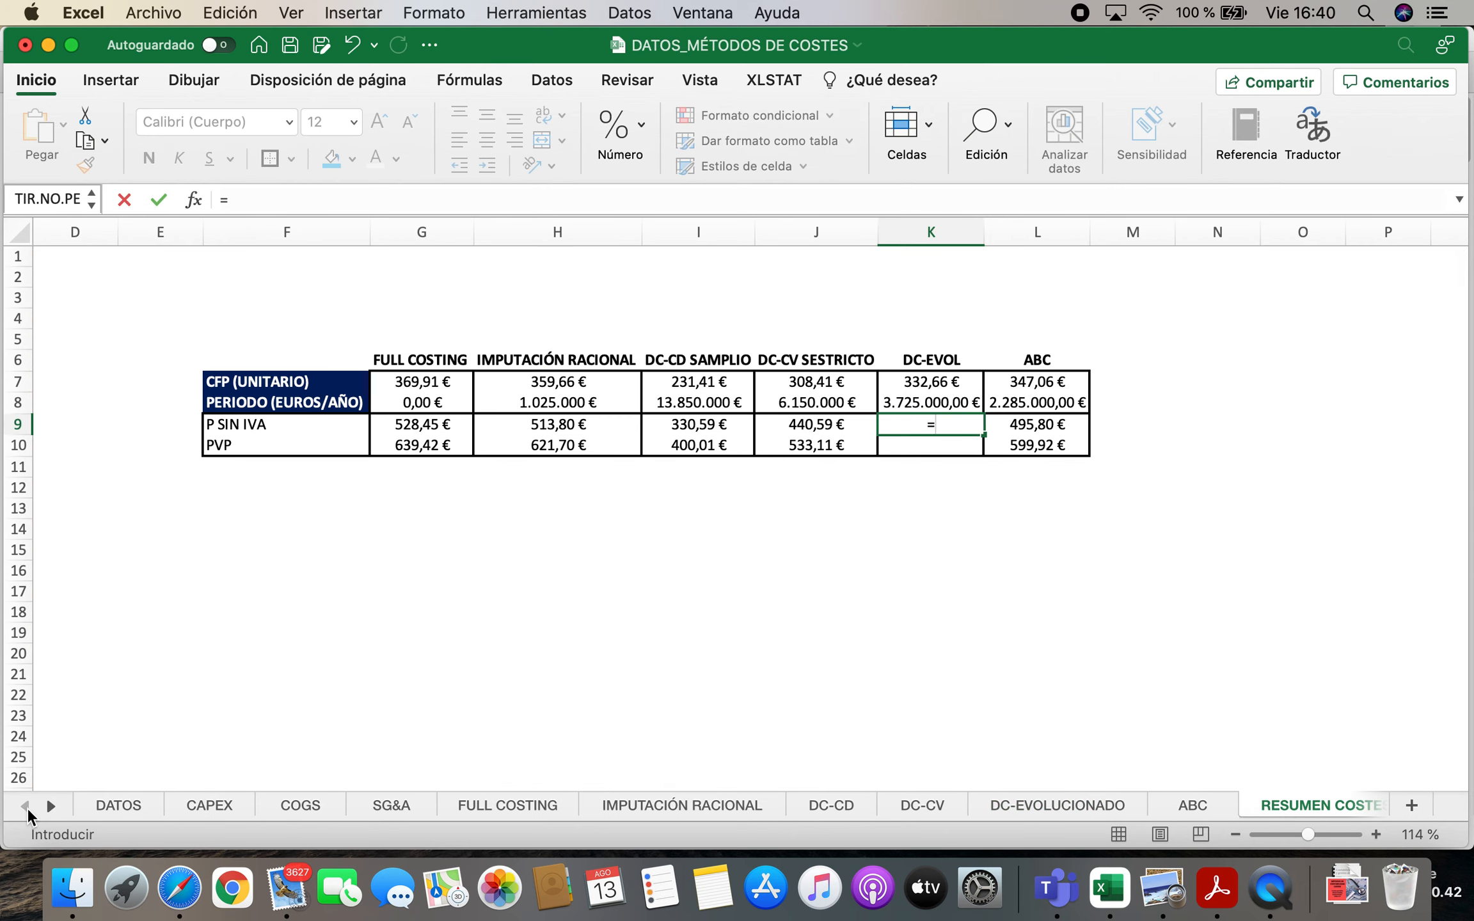
left_click(103, 808)
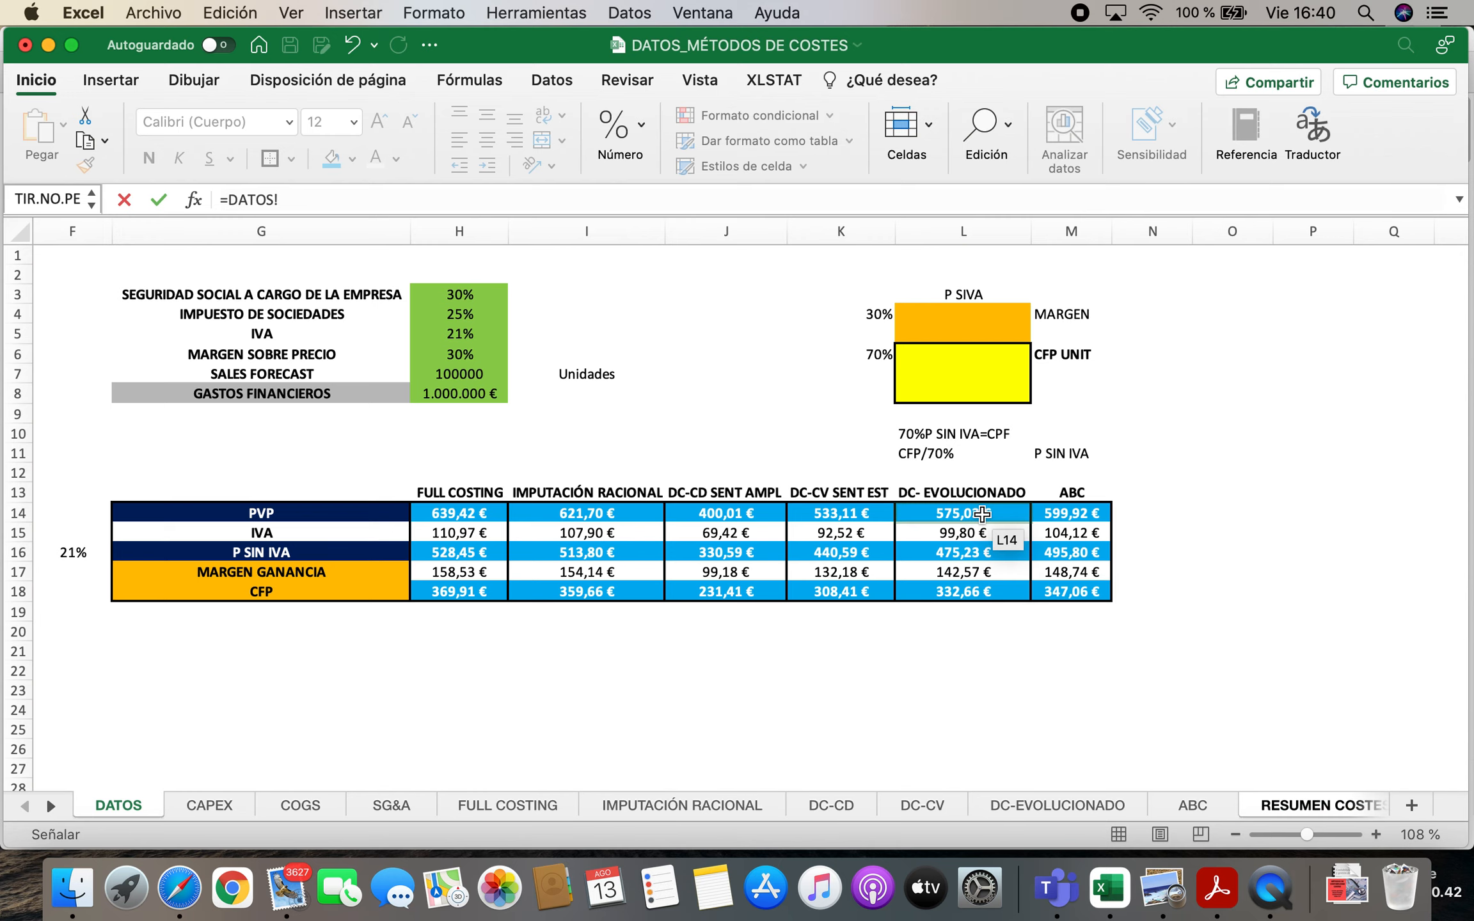
left_click(979, 552)
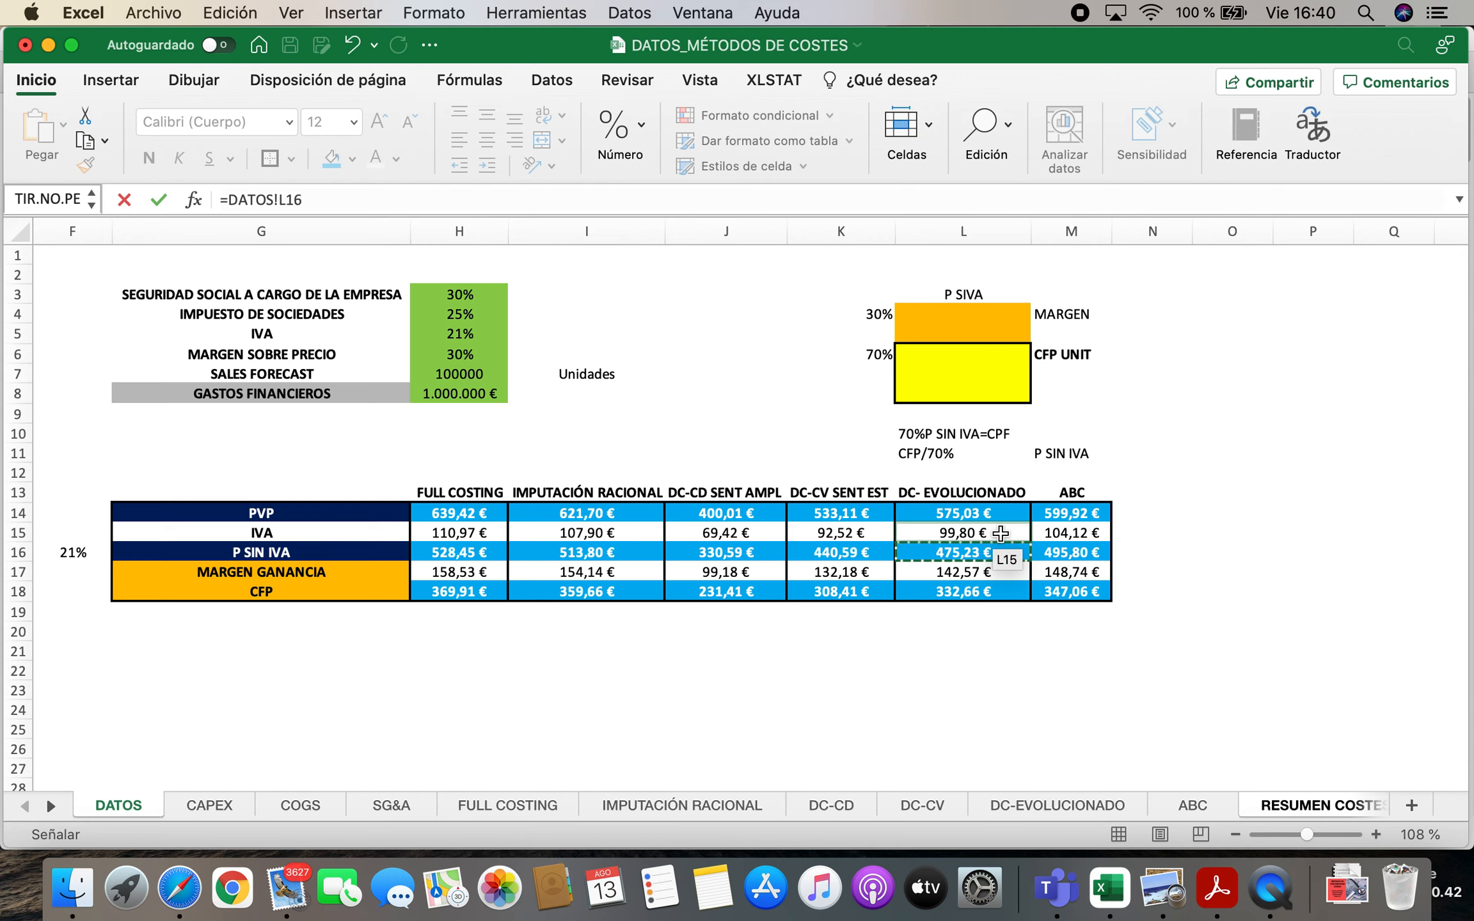
key("Return")
Link the DC-EVOL PVP in K10 to cell L14 of the DATOS sheet
type("=")
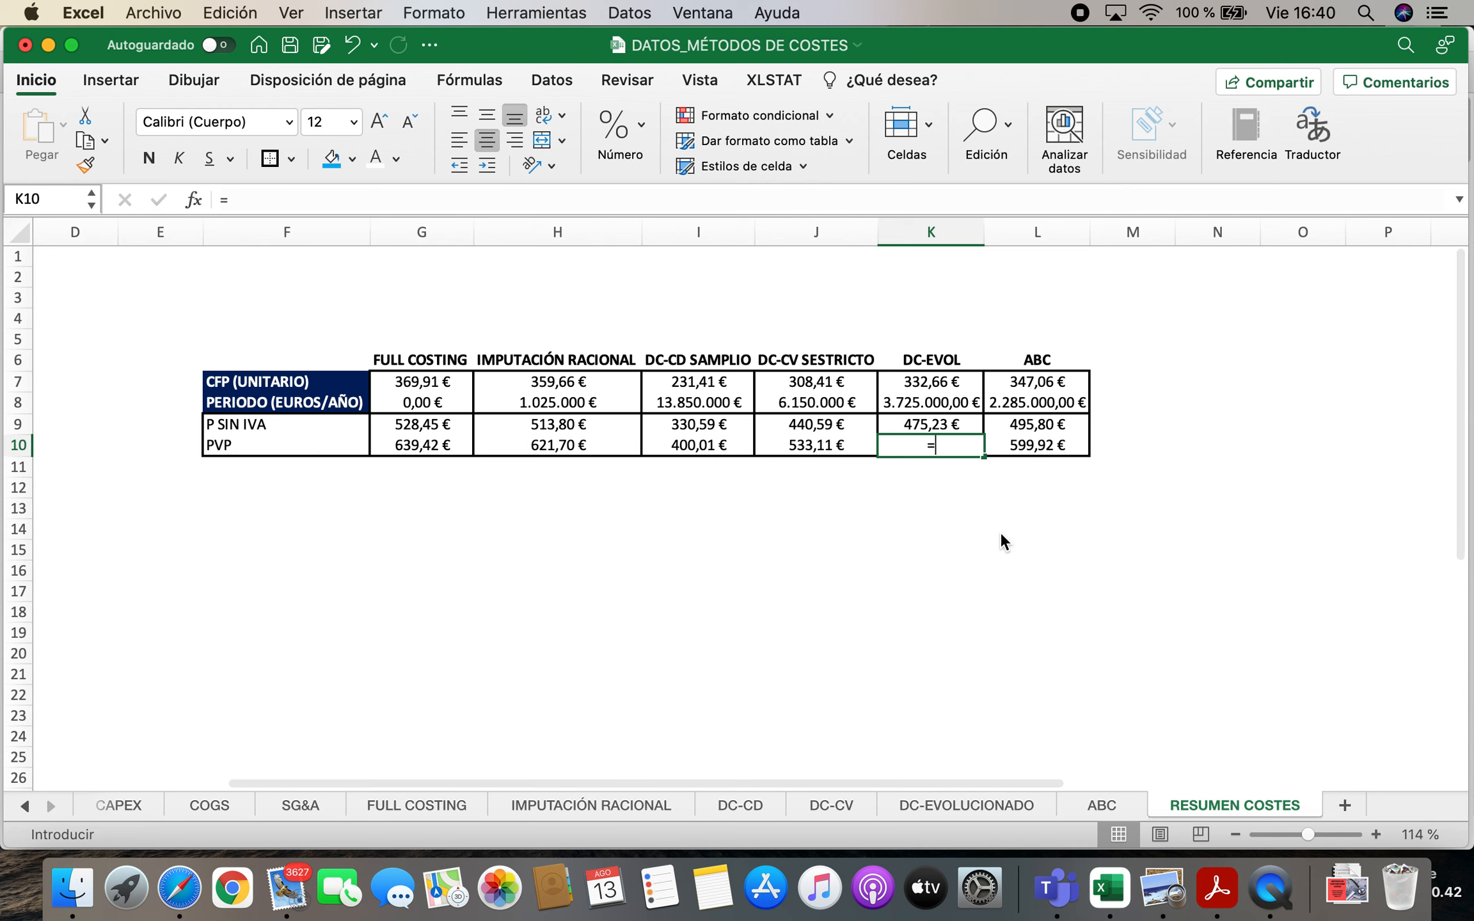
left_click(54, 807)
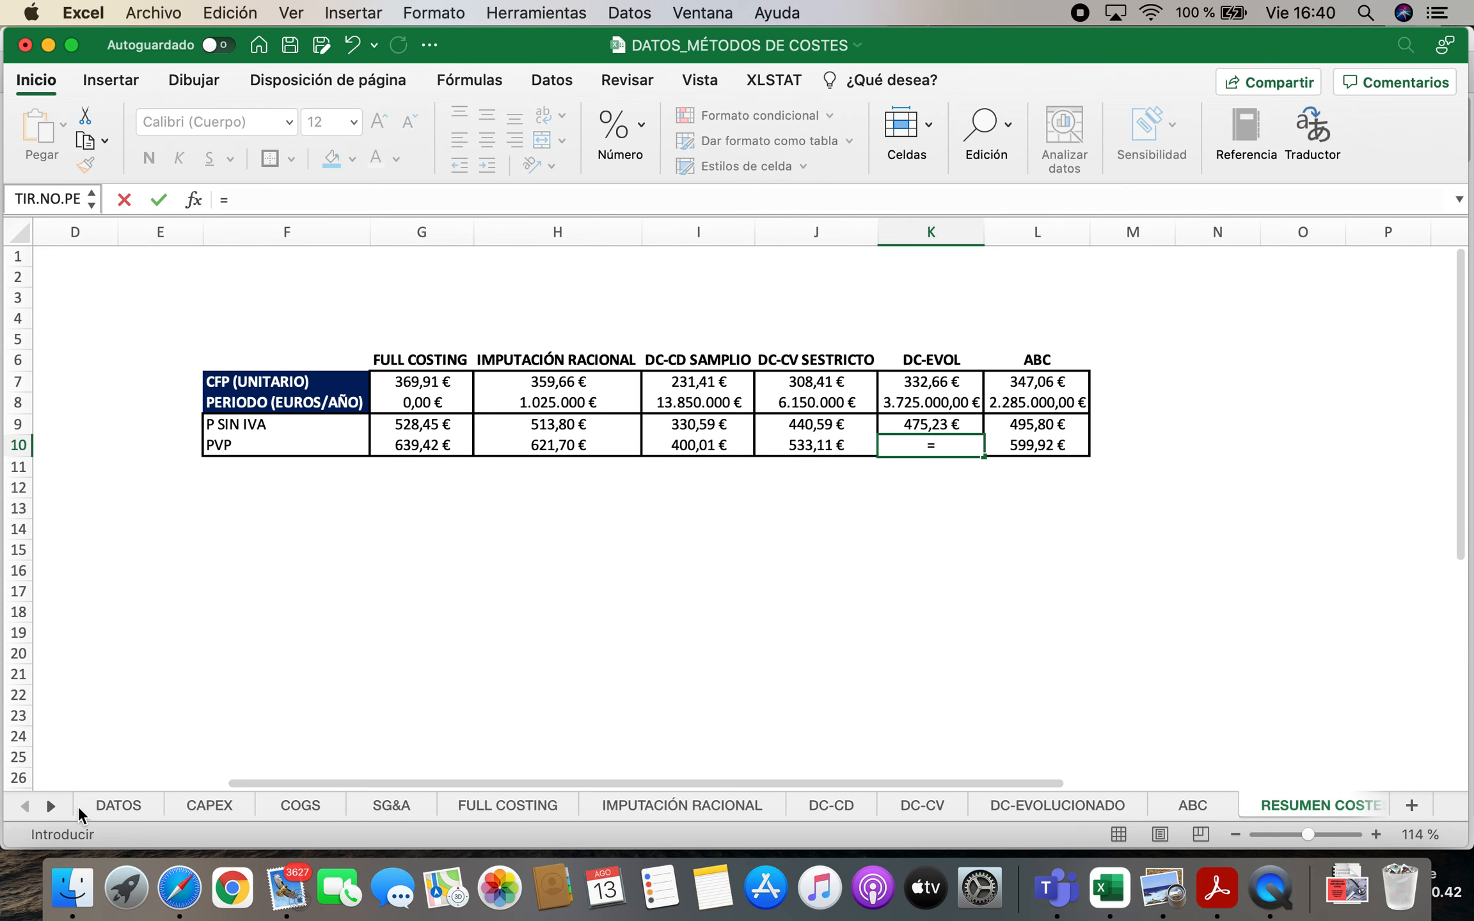
left_click(106, 806)
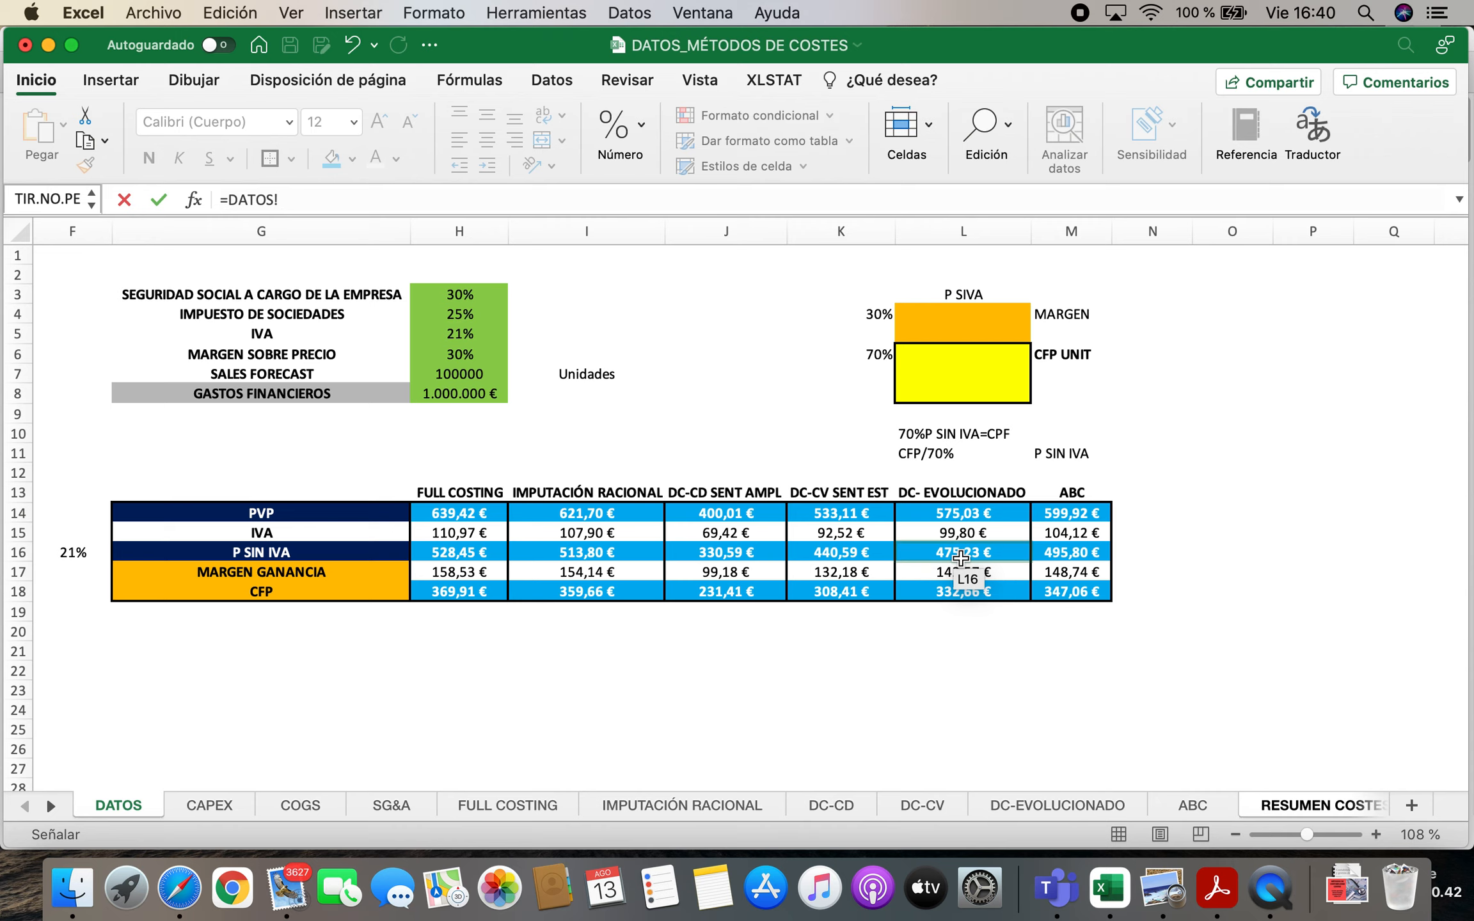
left_click(963, 512)
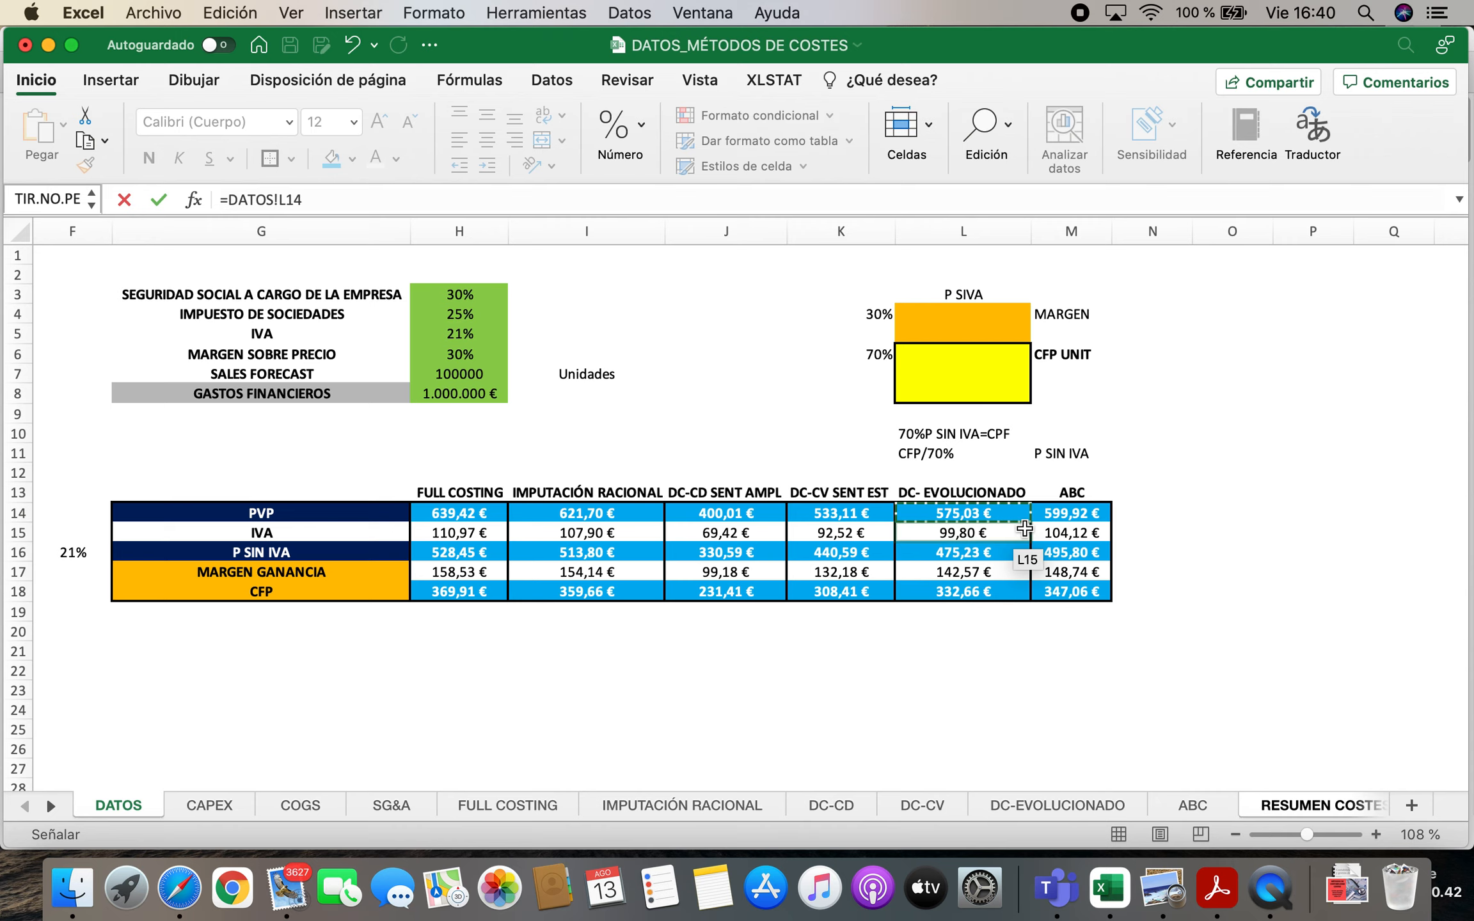
key("Return")
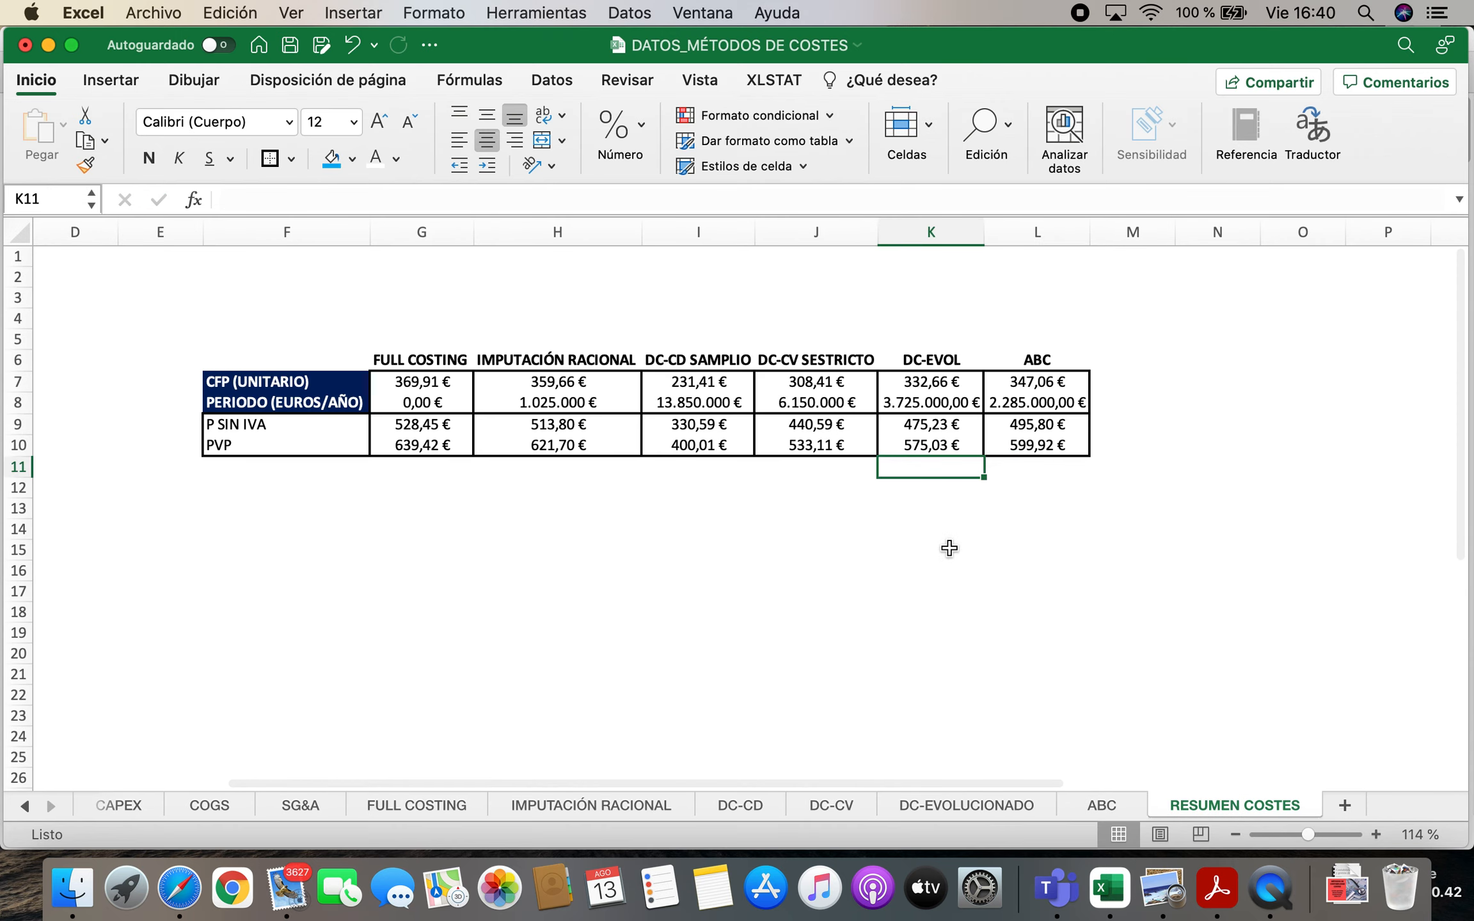
Review the period costs across all methods in G8:L8 and save the workbook
left_click(912, 565)
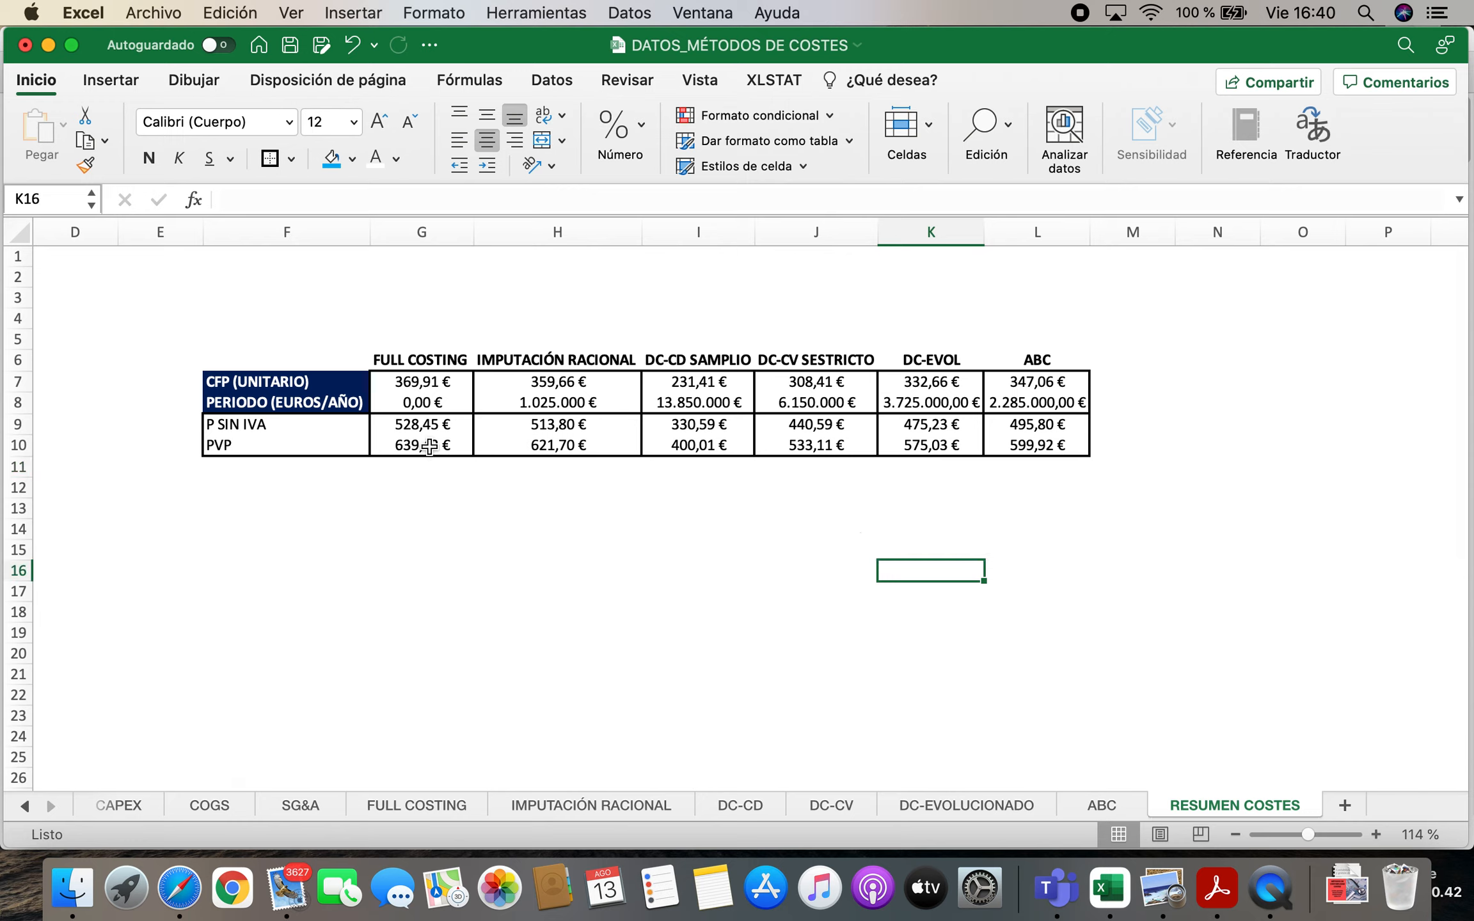
left_click_drag(416, 404, 1036, 403)
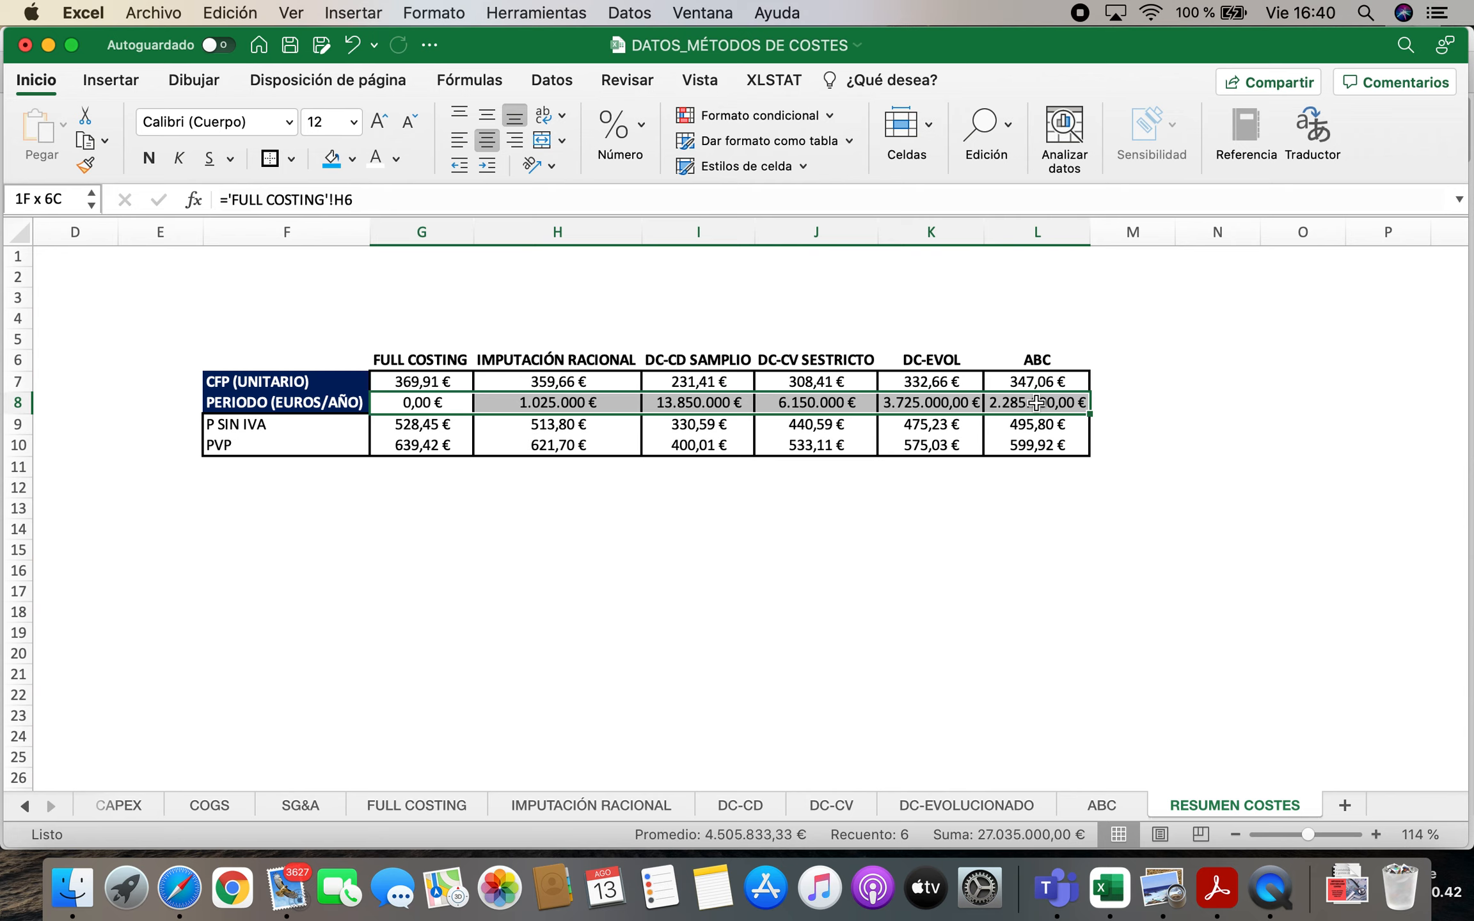
left_click(692, 502)
left_click(290, 45)
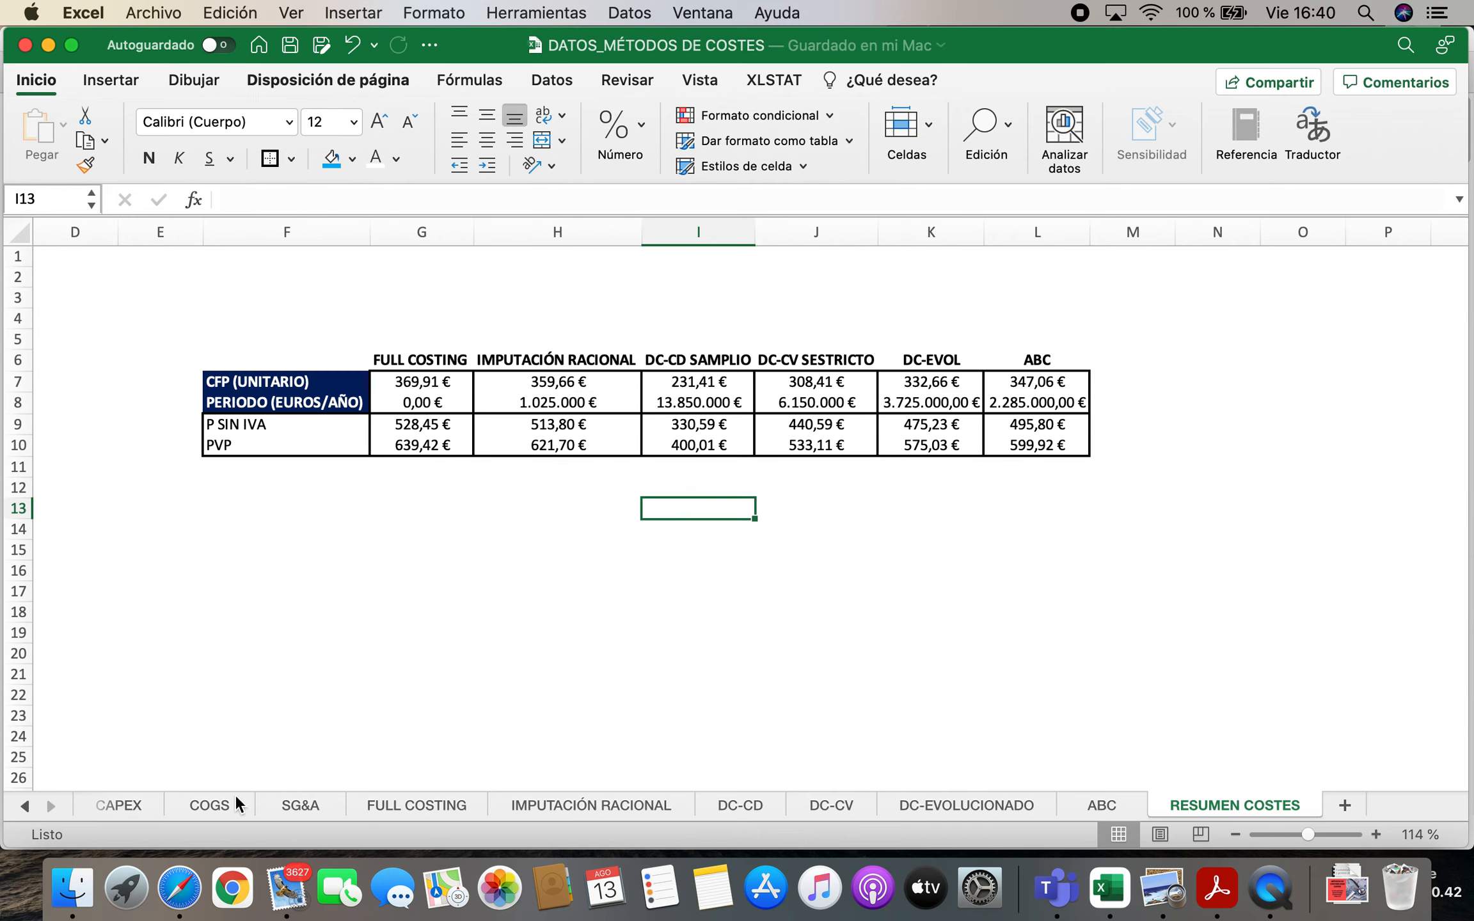
Copy the CONTABILIDAD ANALÍTICA and CONTABILIDAD GENERAL IFRS tables, I5:M17, from the DC-EVOLUCIONADO sheet
left_click(1015, 808)
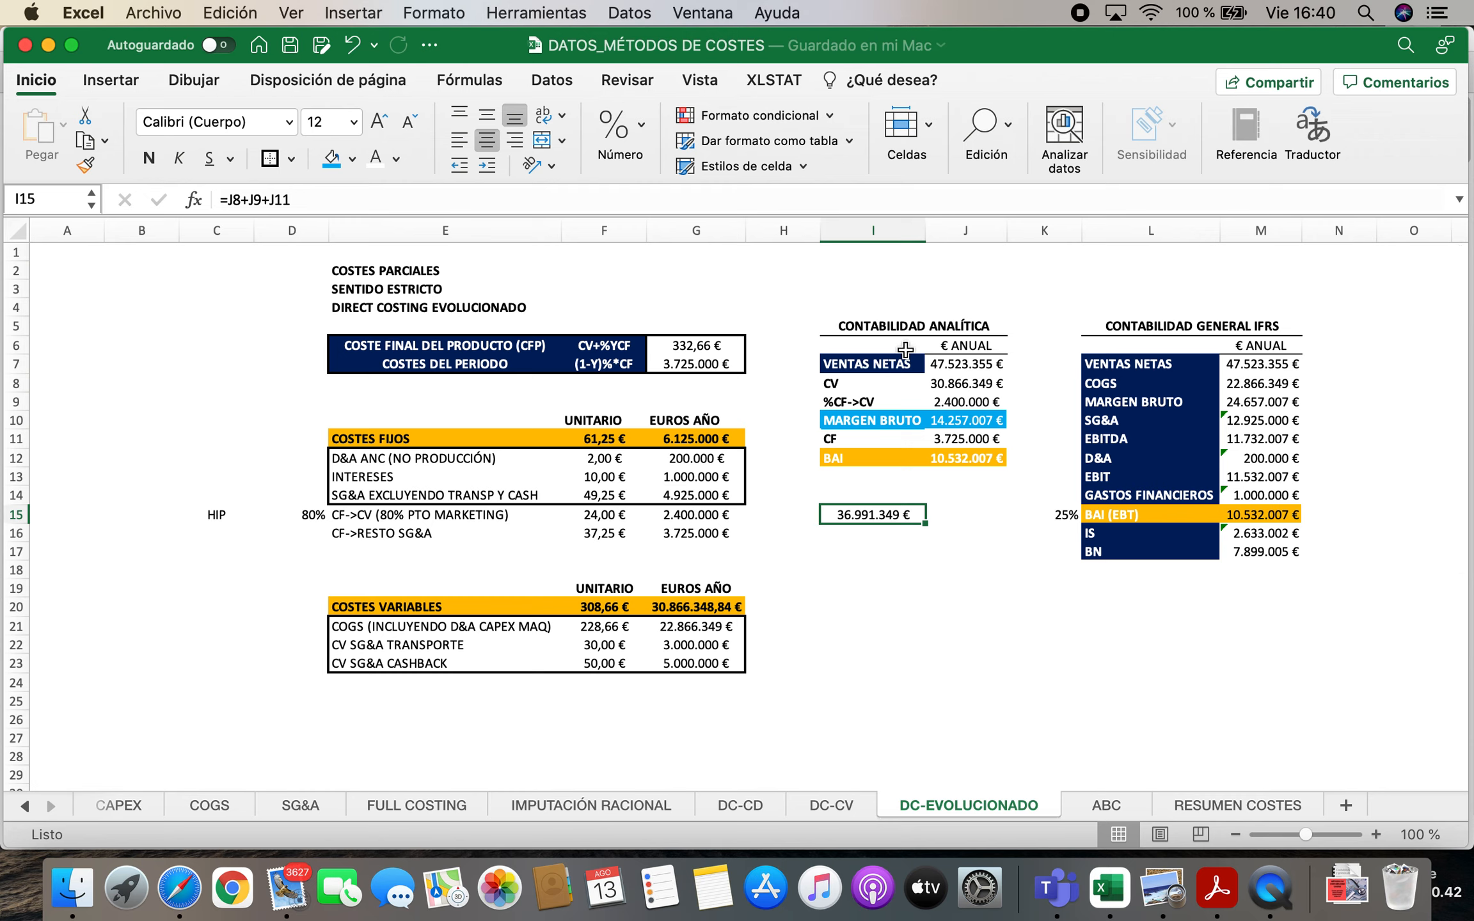
left_click_drag(863, 334, 1253, 556)
key("super+c")
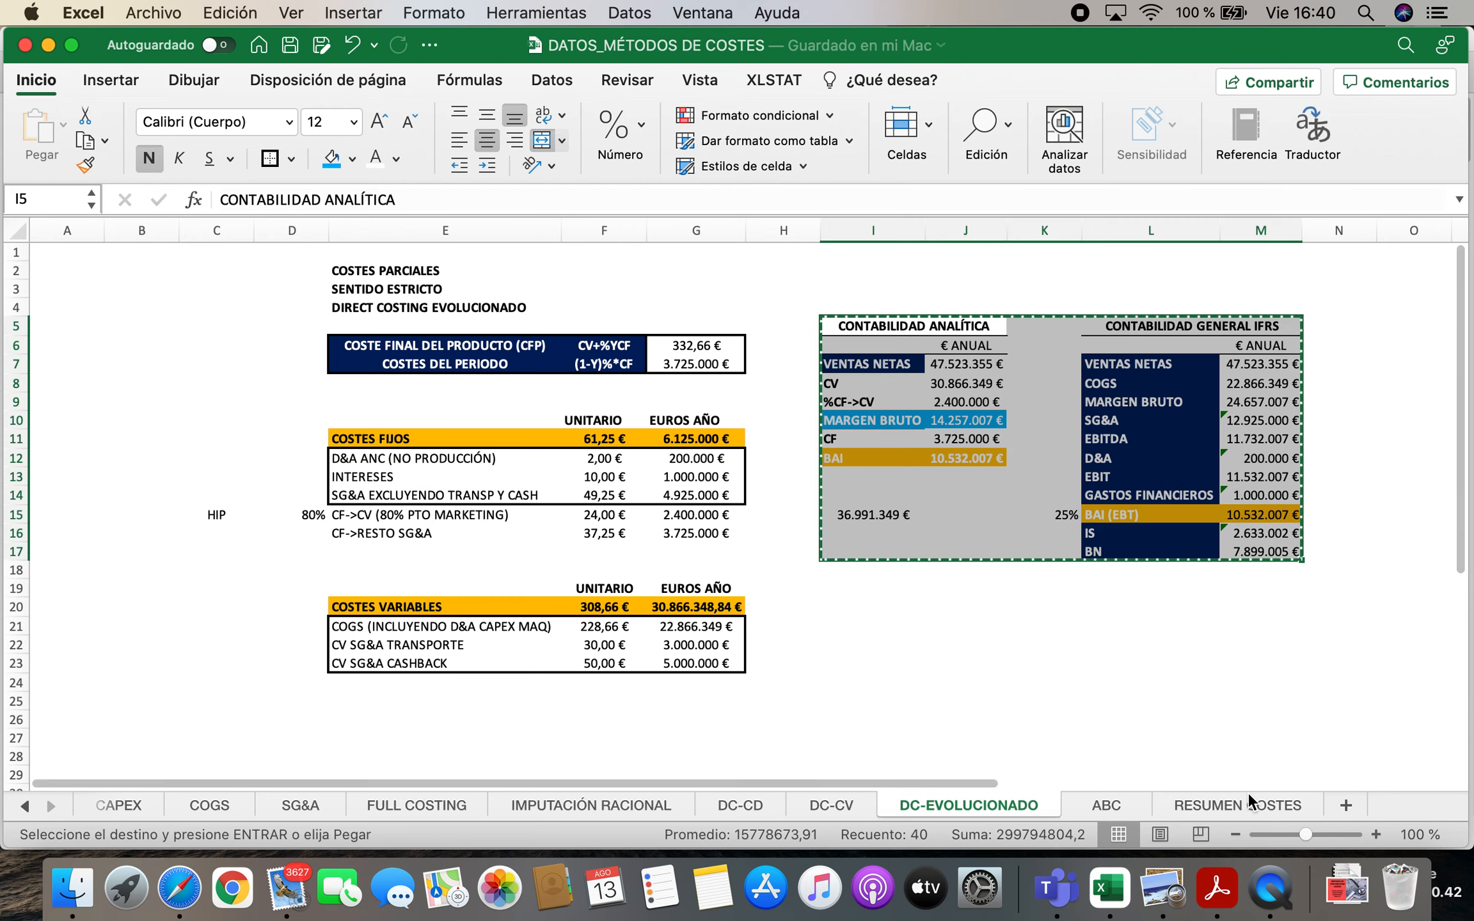
Paste the copied accounting tables into the ABC sheet starting at L4, beside the cost centre and activities table
left_click(1102, 810)
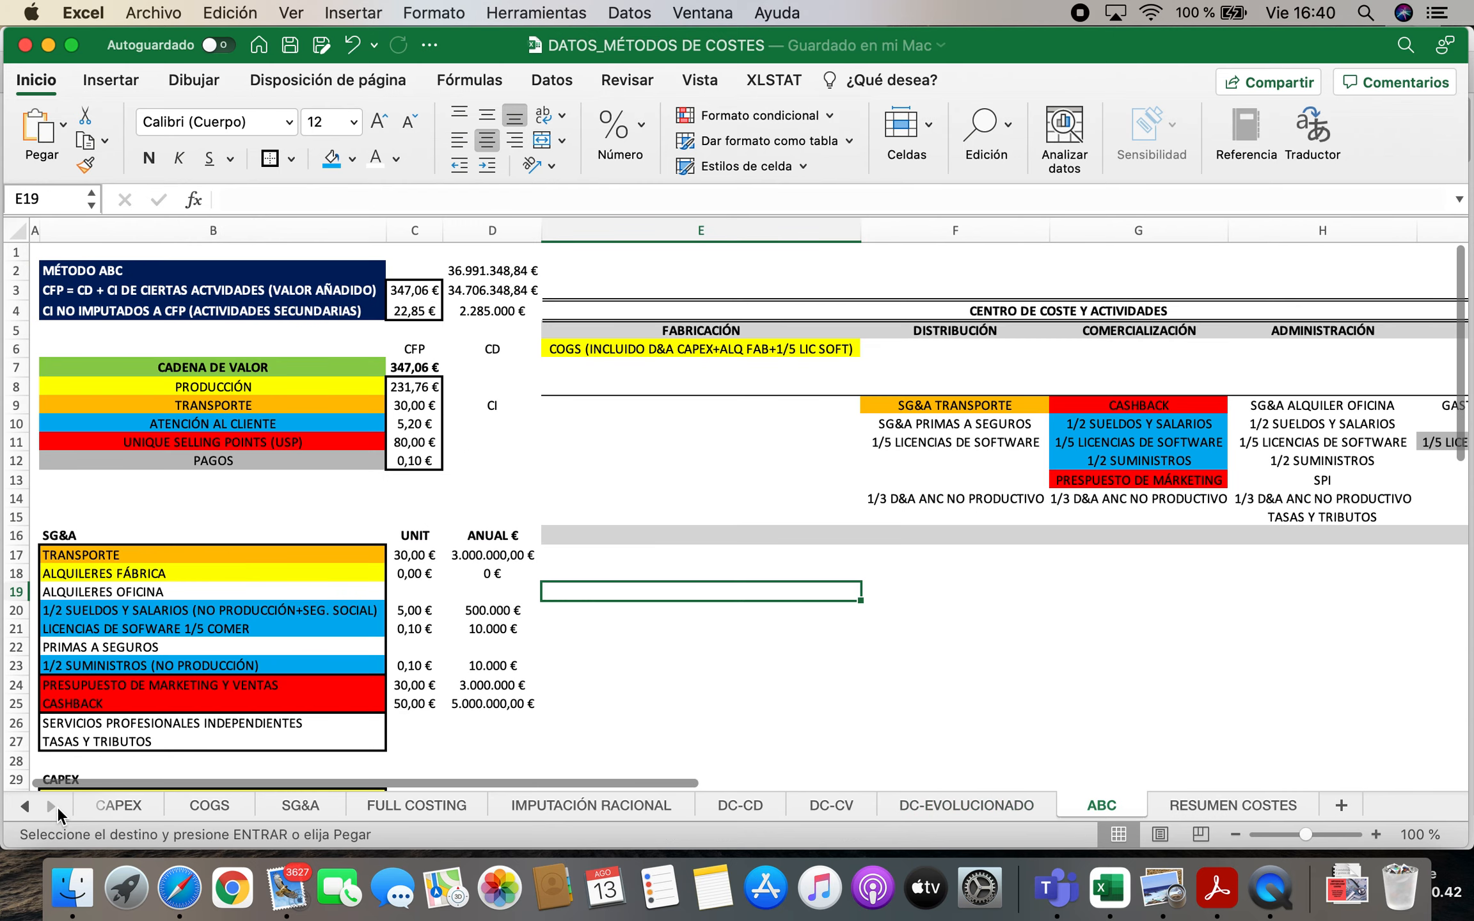
scroll(330, 662, "down", 10)
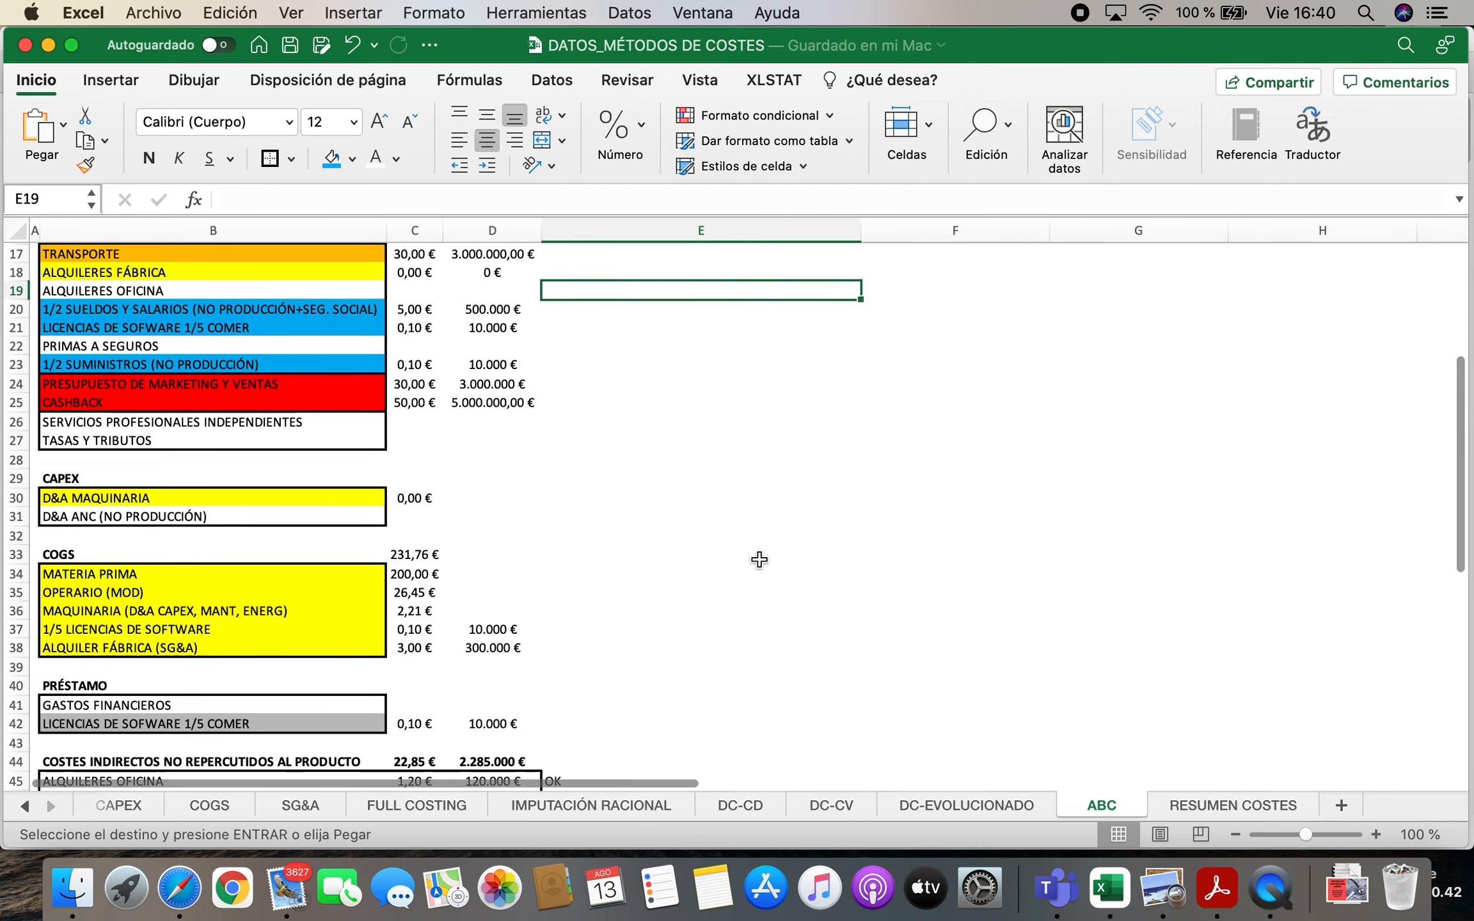
scroll(757, 565, "down", 2)
scroll(734, 581, "up", 12)
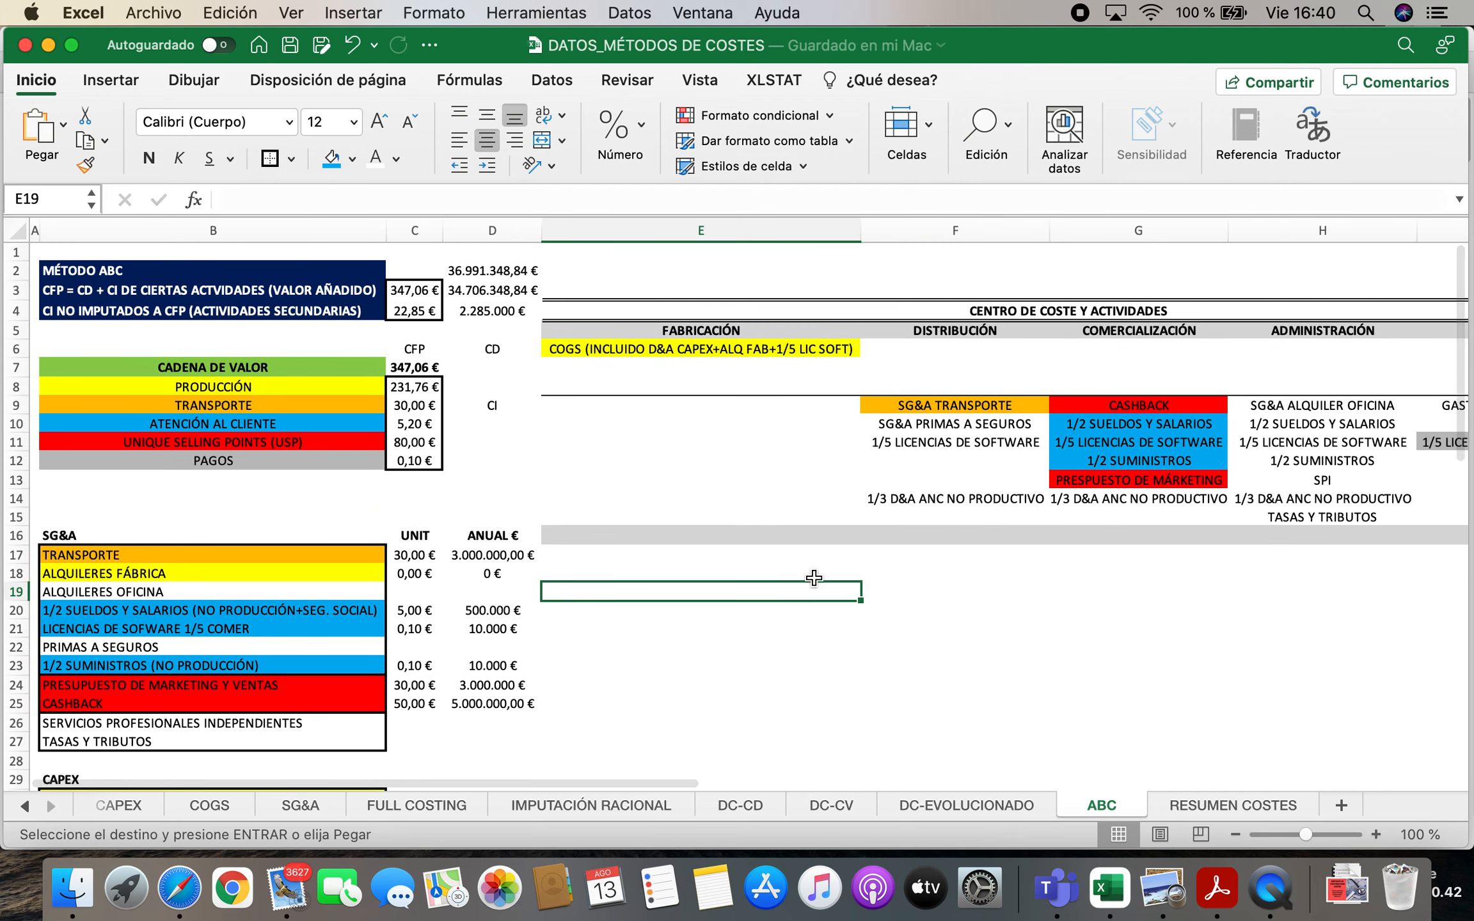
scroll(731, 665, "down", 10)
scroll(178, 510, "down", 9)
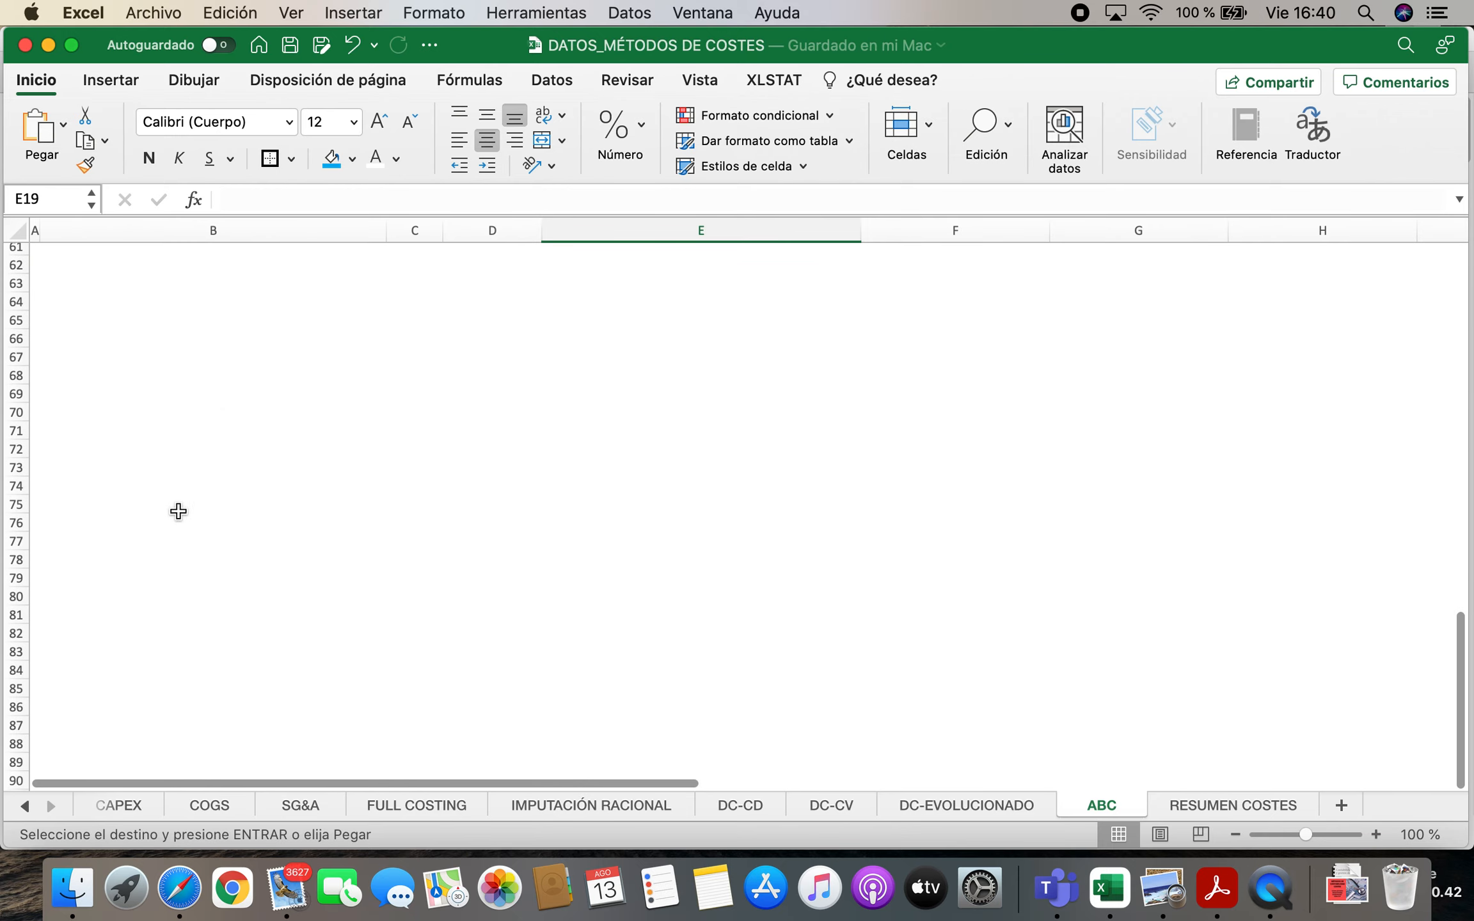
scroll(378, 415, "up", 5)
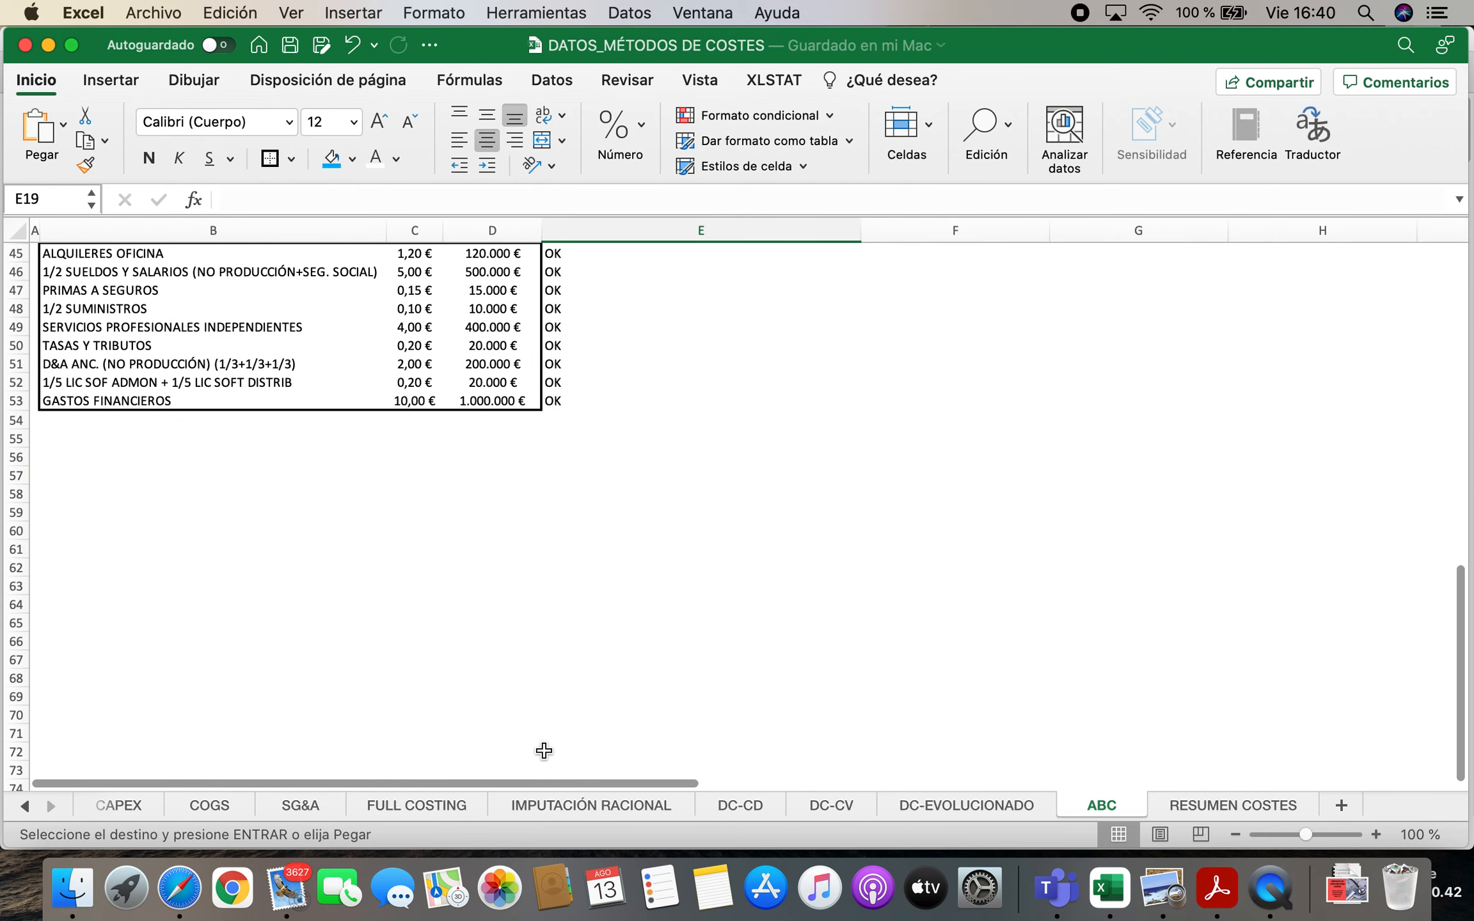
scroll(543, 790, "right", 10)
scroll(1101, 540, "up", 6)
scroll(1101, 540, "up", 9)
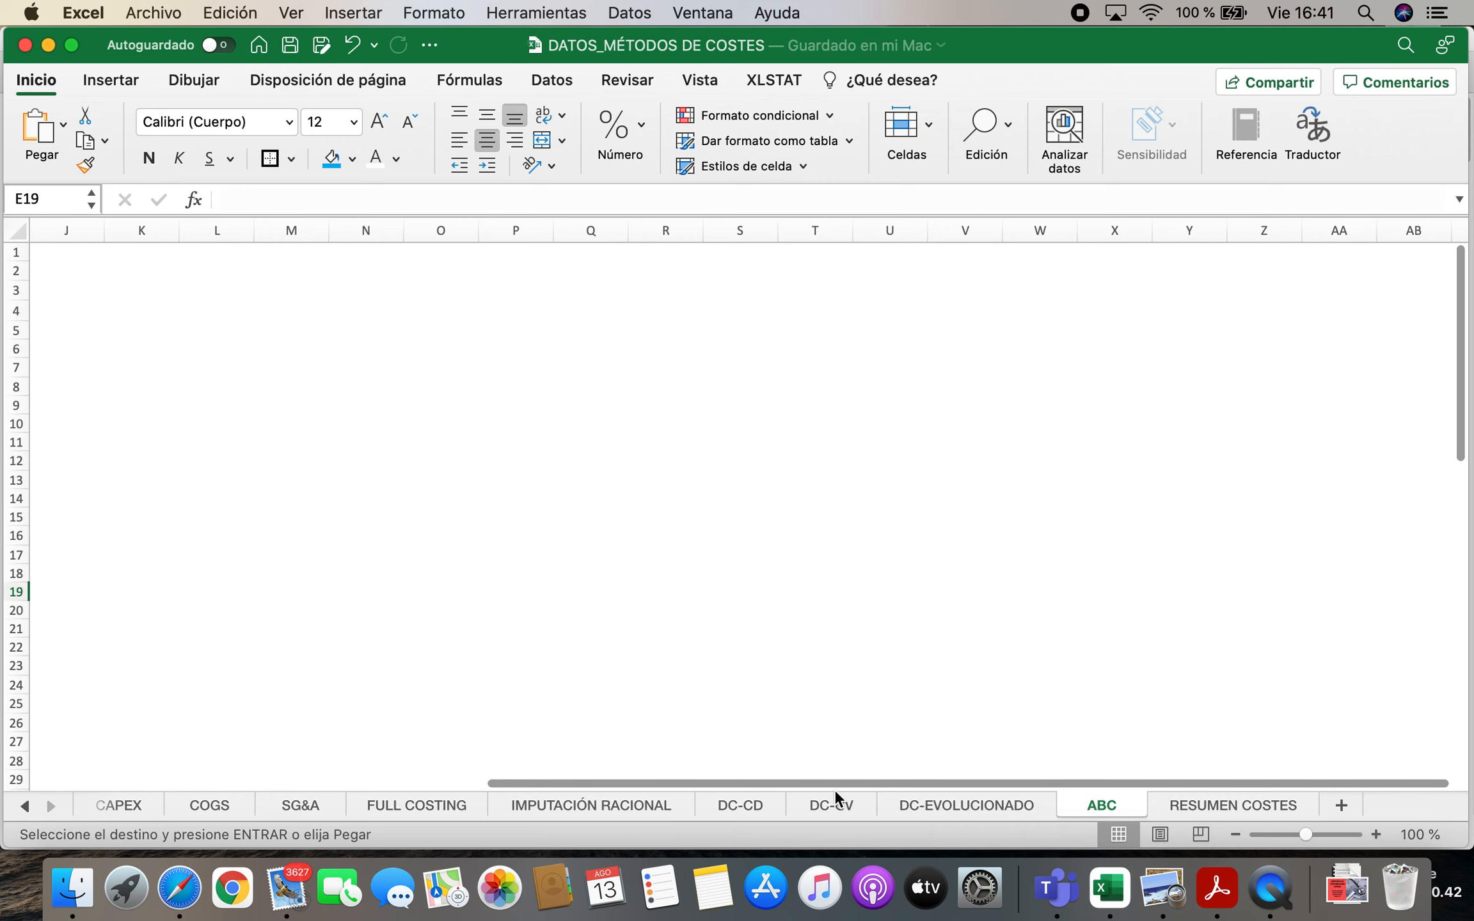
scroll(710, 782, "left", 5)
left_click(744, 316)
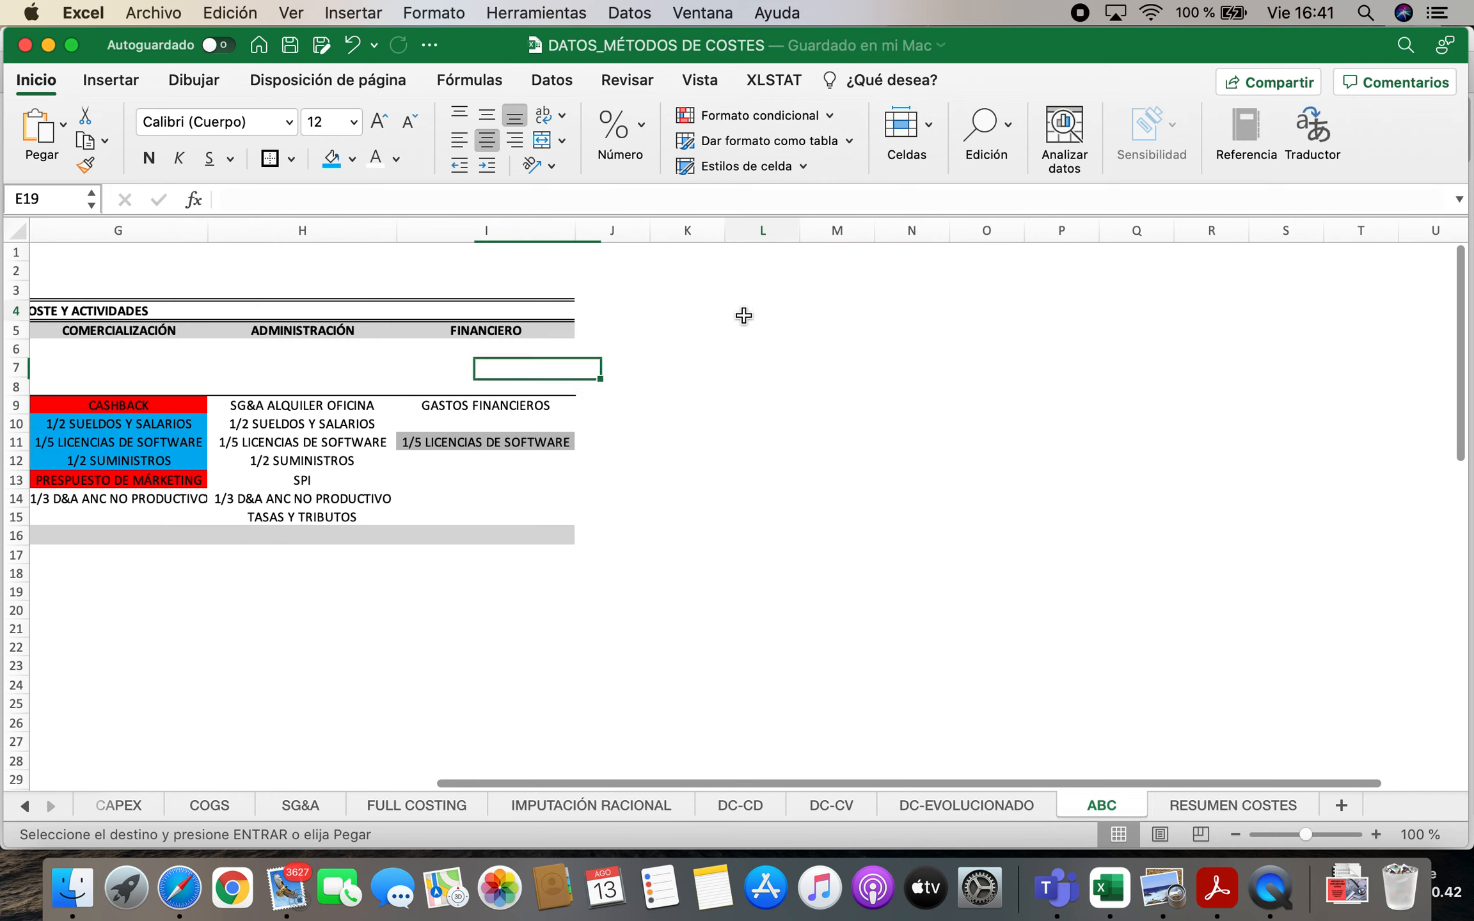
key("super+v")
left_click(905, 589)
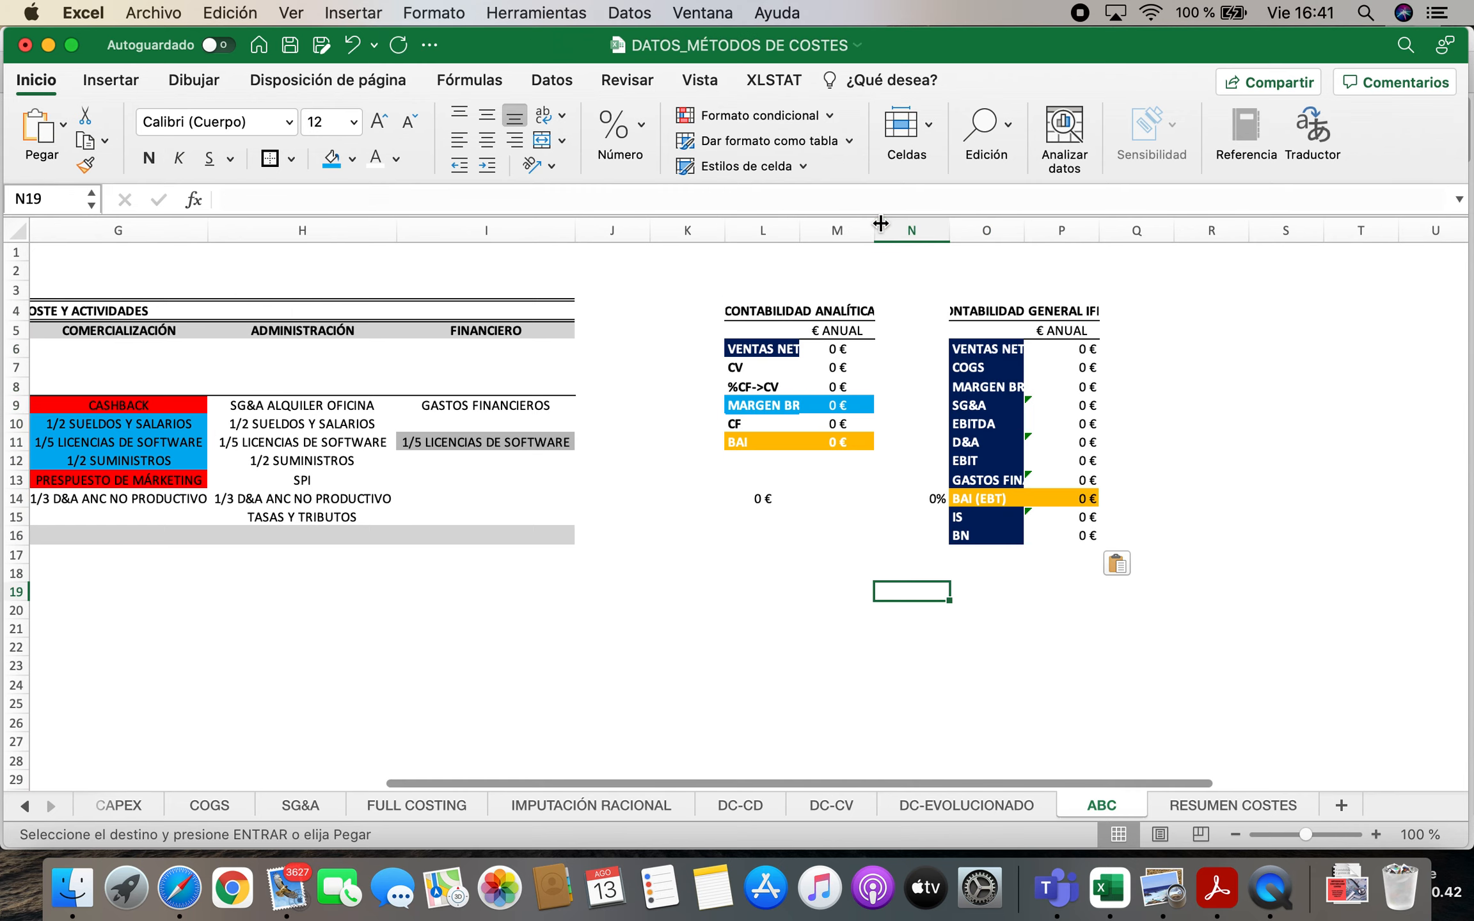
Autofit the widths of columns L, M, O and P to the contents of the pasted accounting tables
double_click(876, 227)
double_click(801, 235)
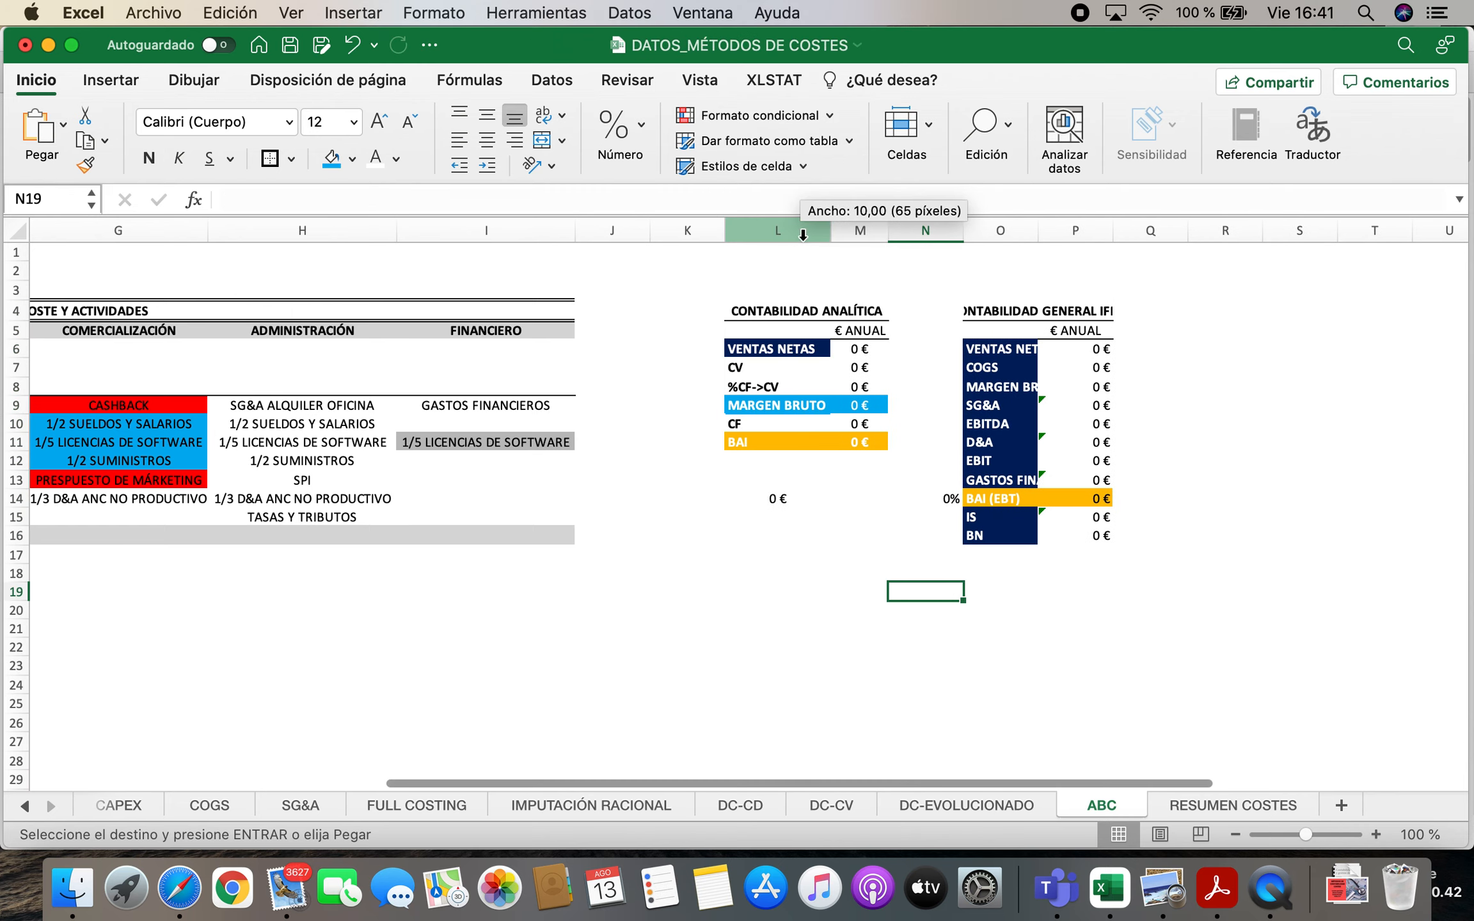
double_click(1114, 236)
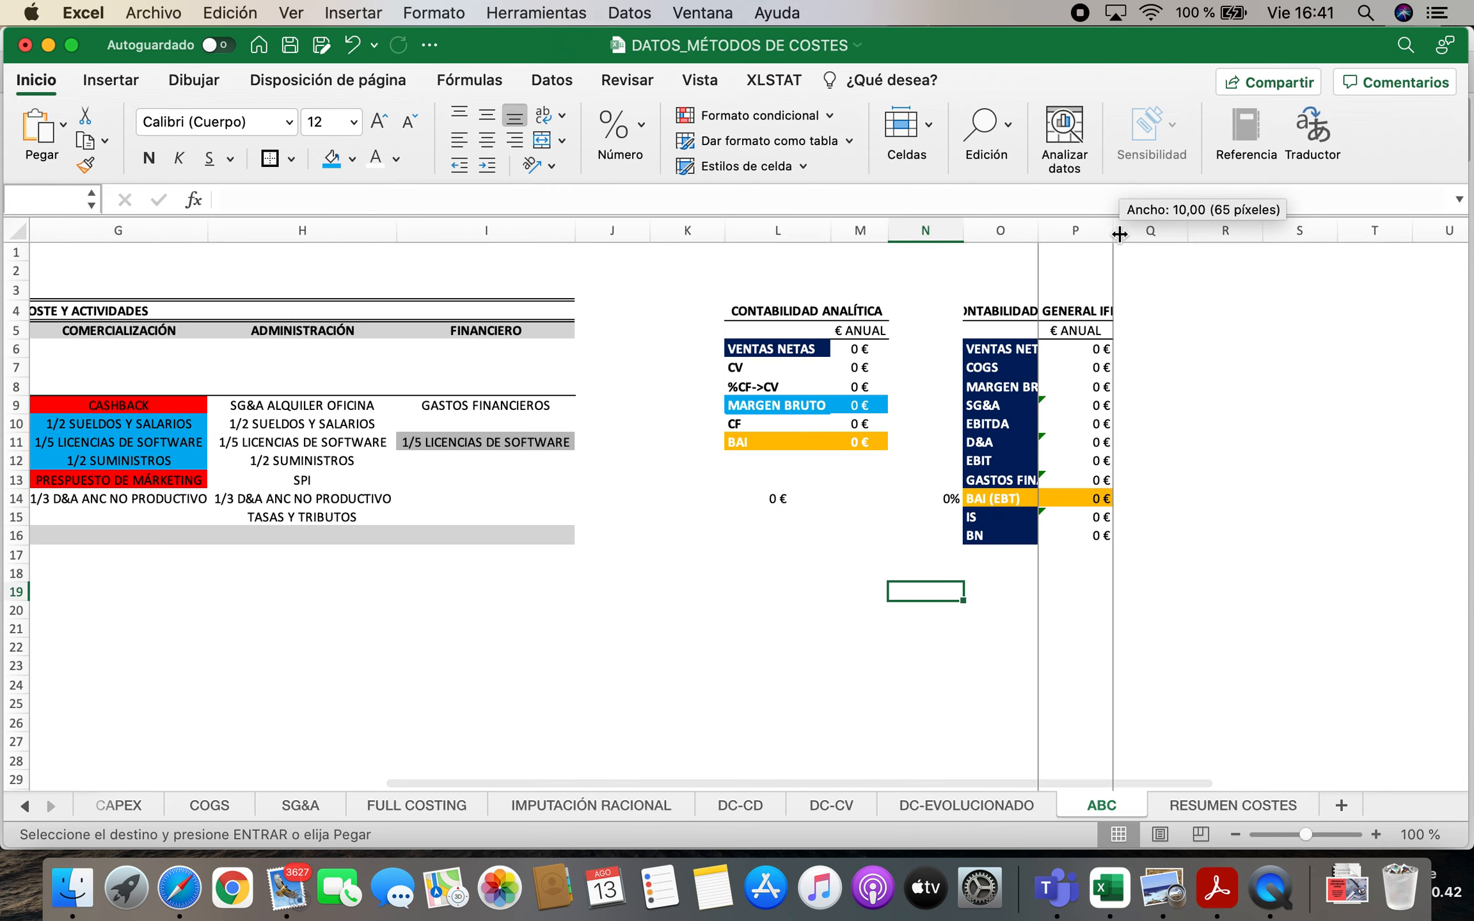
double_click(1037, 230)
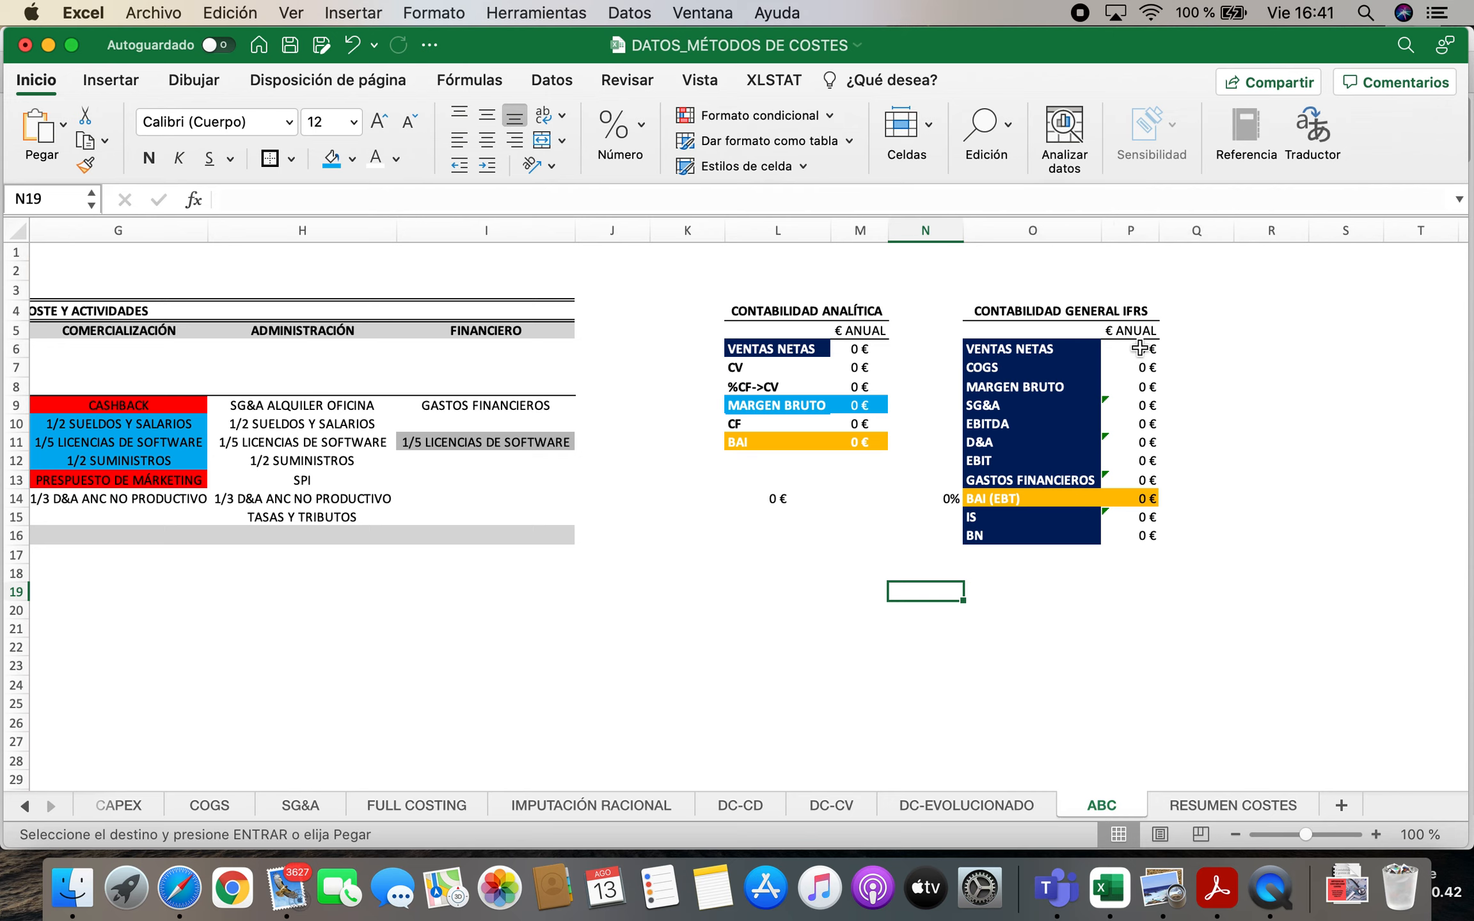
Clear the annual values P6:P16 of the pasted CONTABILIDAD GENERAL IFRS table
left_click_drag(1140, 348, 1136, 536)
right_click(1137, 493)
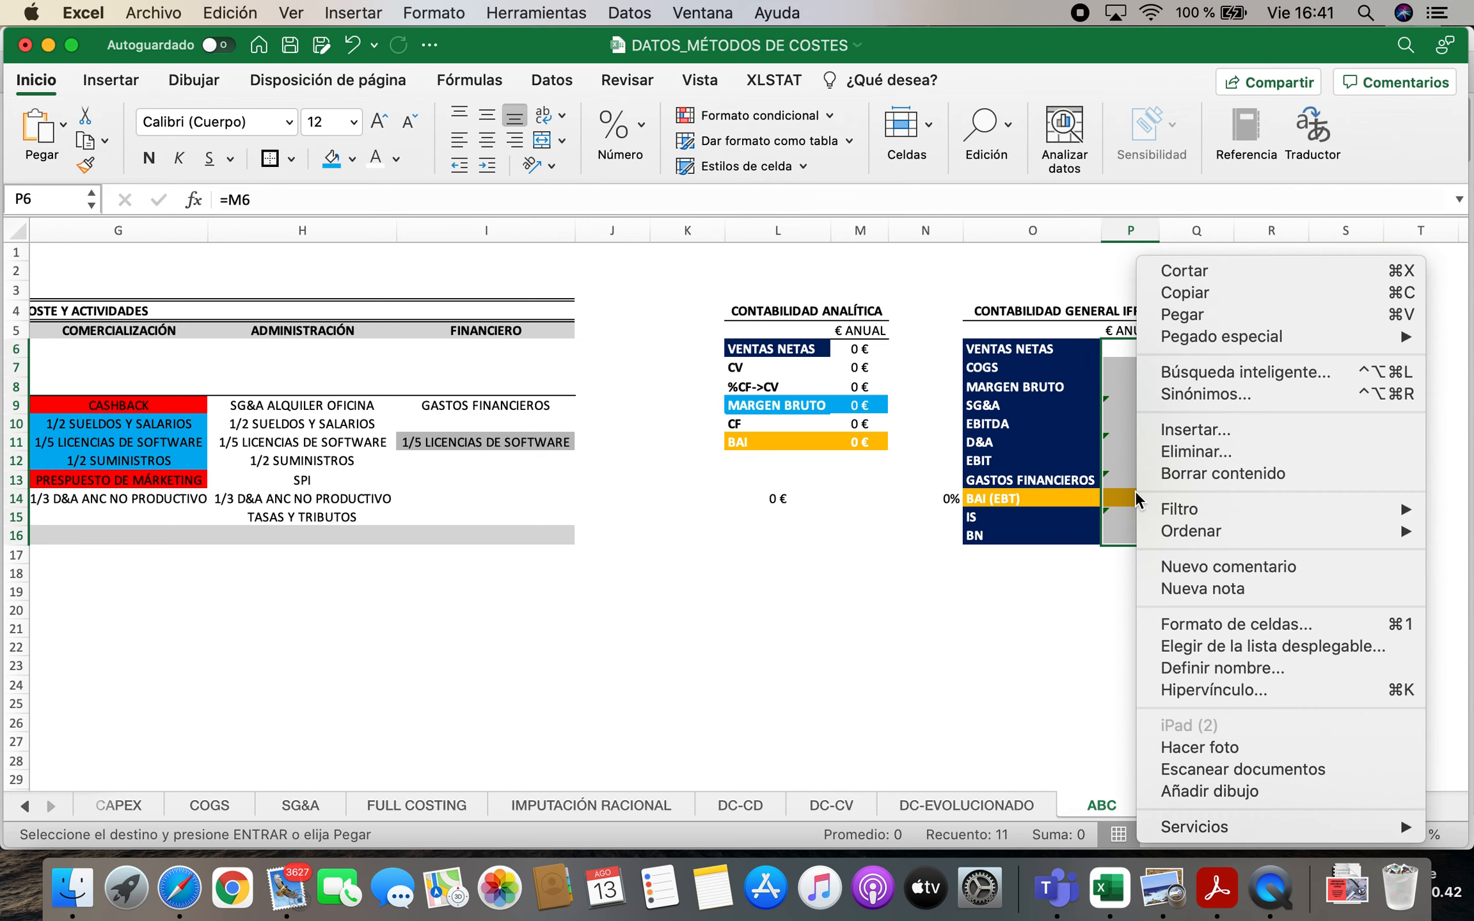
left_click(1190, 474)
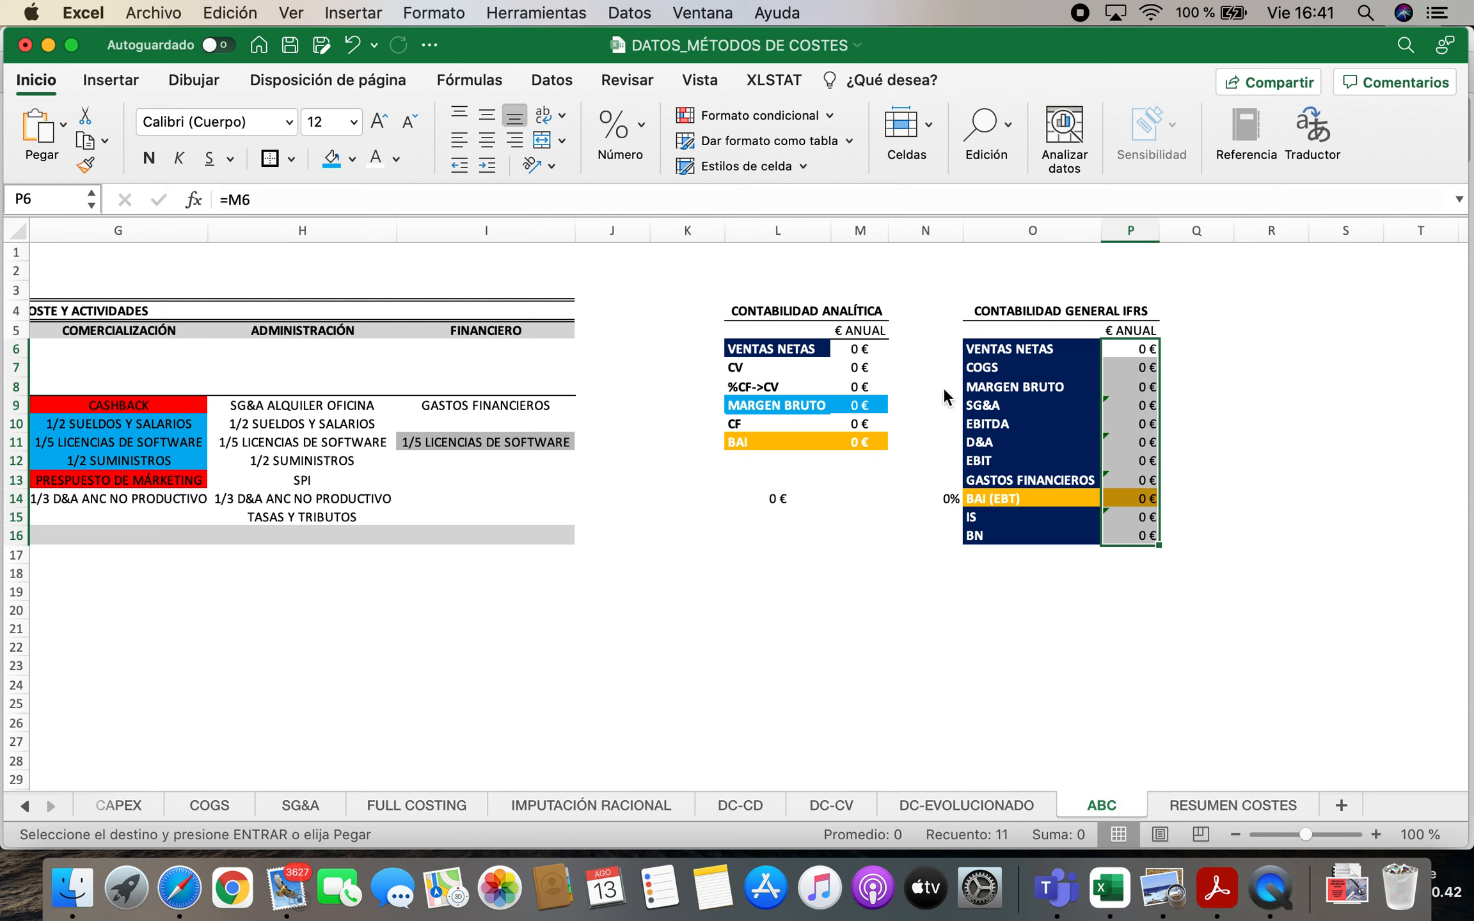
Clear the annual values M6:M11 of the pasted CONTABILIDAD ANALÍTICA table
left_click(864, 359)
left_click_drag(864, 359, 864, 442)
right_click(872, 377)
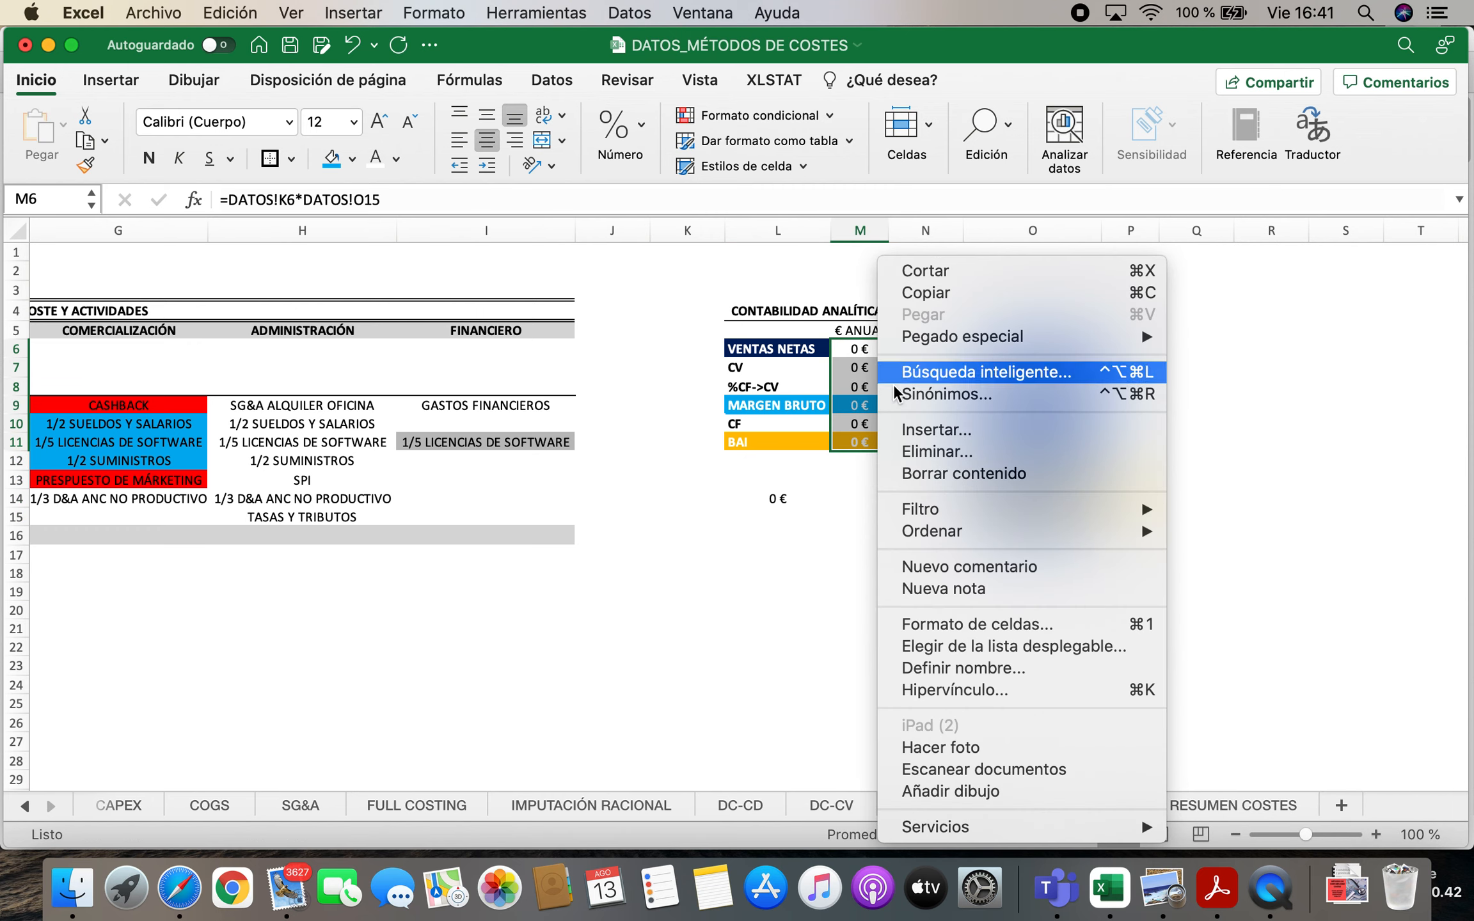
left_click(963, 474)
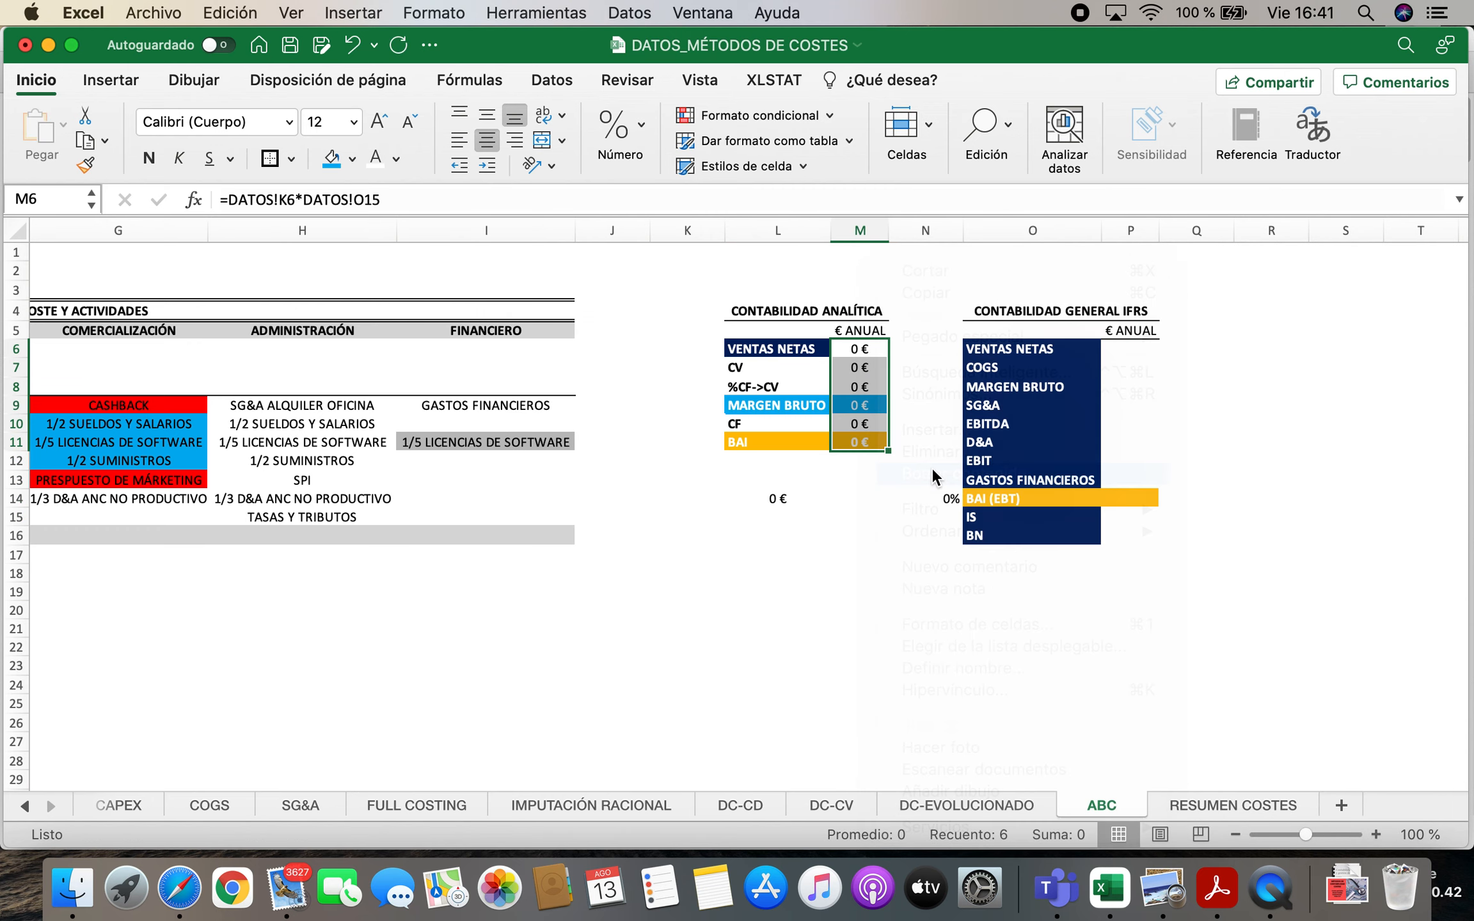
Relabel the CV row in L7 of the CONTABILIDAD ANALÍTICA table as CD
left_click(512, 442)
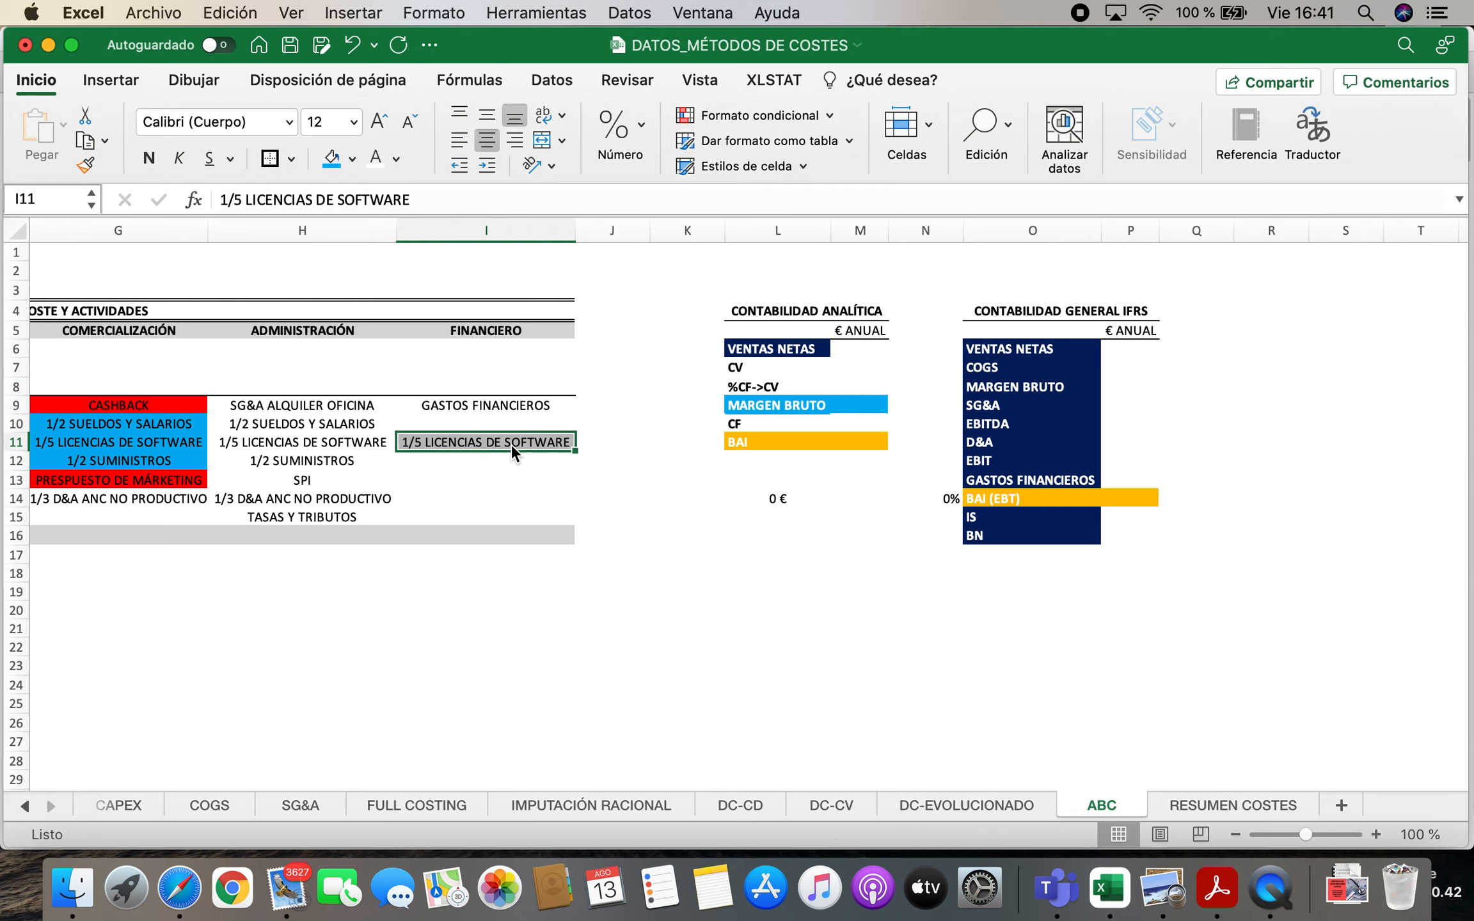
left_click(792, 348)
left_click(815, 369)
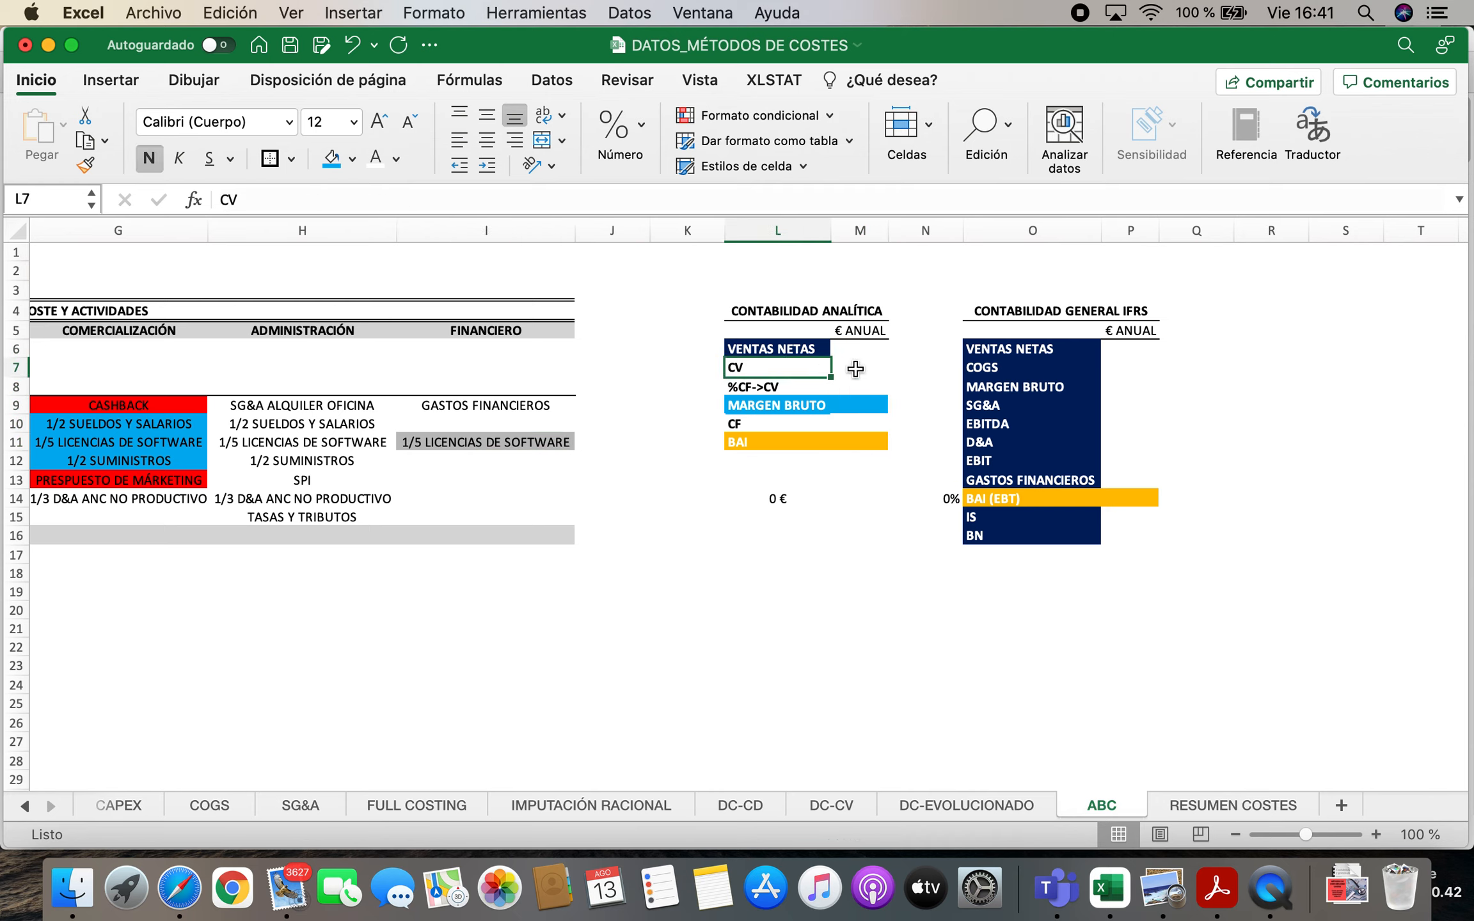
type("D")
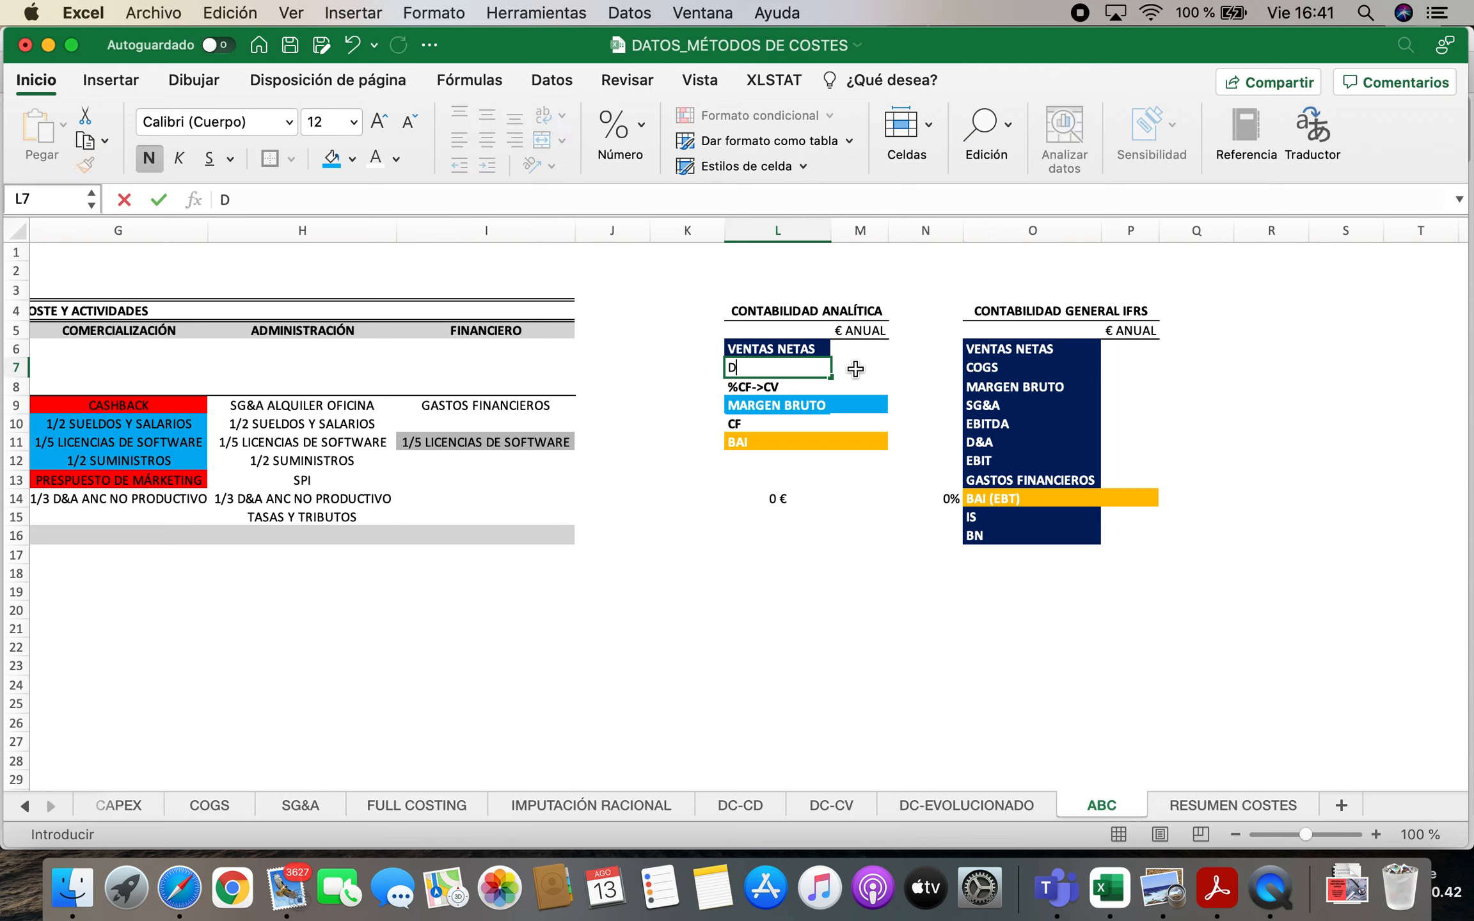
key("BackSpace")
type("CD")
key("Return")
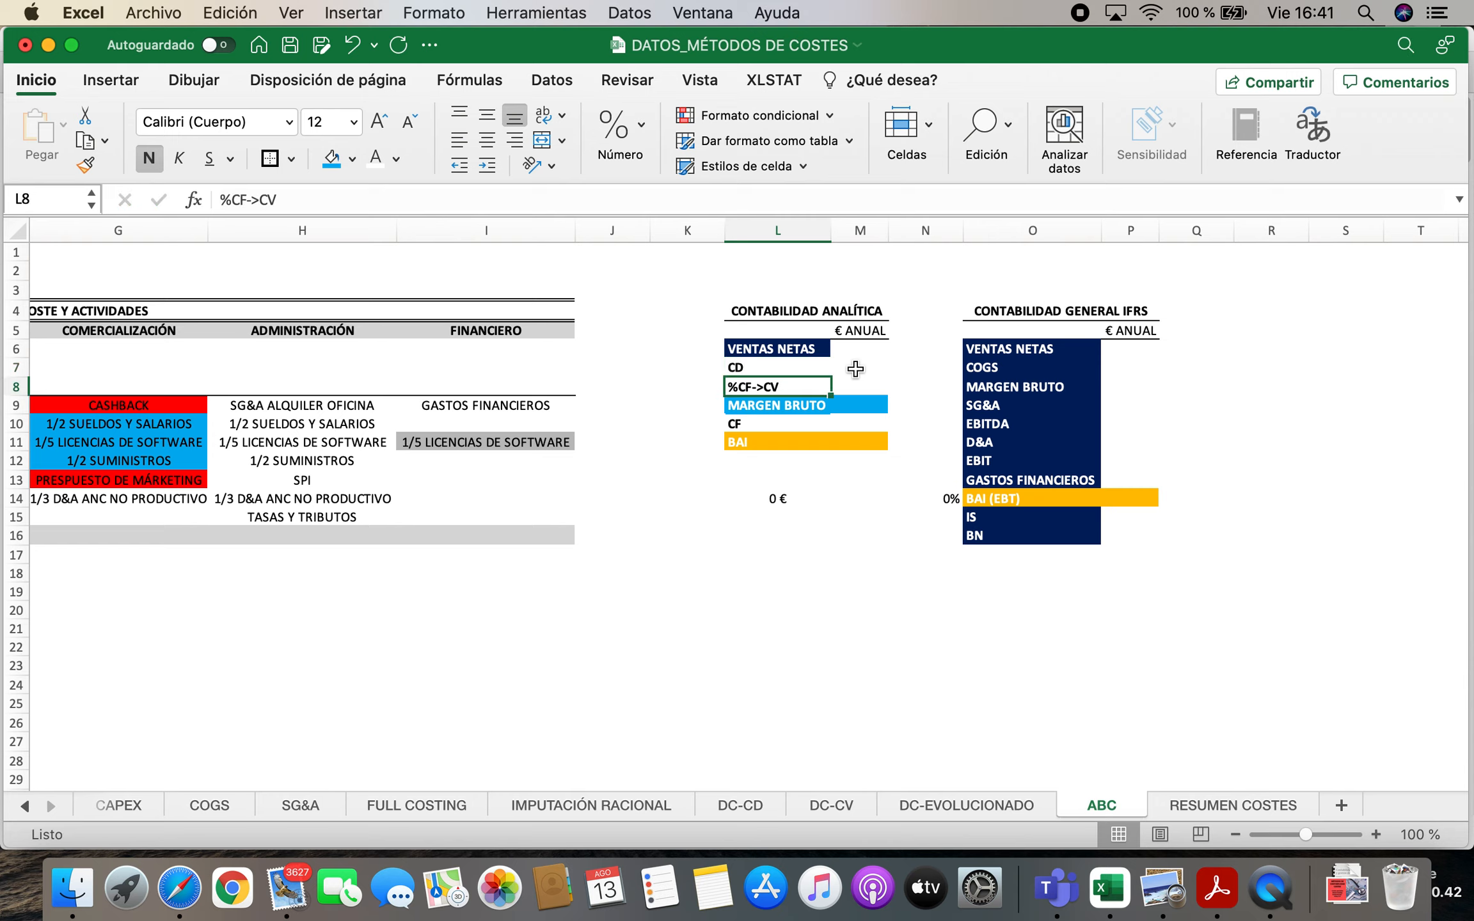
Relabel the cost row in L7, below VENTAS NETAS in the CONTABILIDAD ANALÍTICA table, as CFP
key("Left")
key("Left")
key("Left")
key("Left")
key("Left")
key("Left")
key("Left")
key("Left")
key("Left")
key("Left")
key("Left")
key("Up")
key("Up")
key("Up")
key("Up")
key("Up")
key("Right")
key("Right")
key("Right")
key("Right")
key("Right")
key("Right")
key("Right")
key("Right")
key("Right")
key("Right")
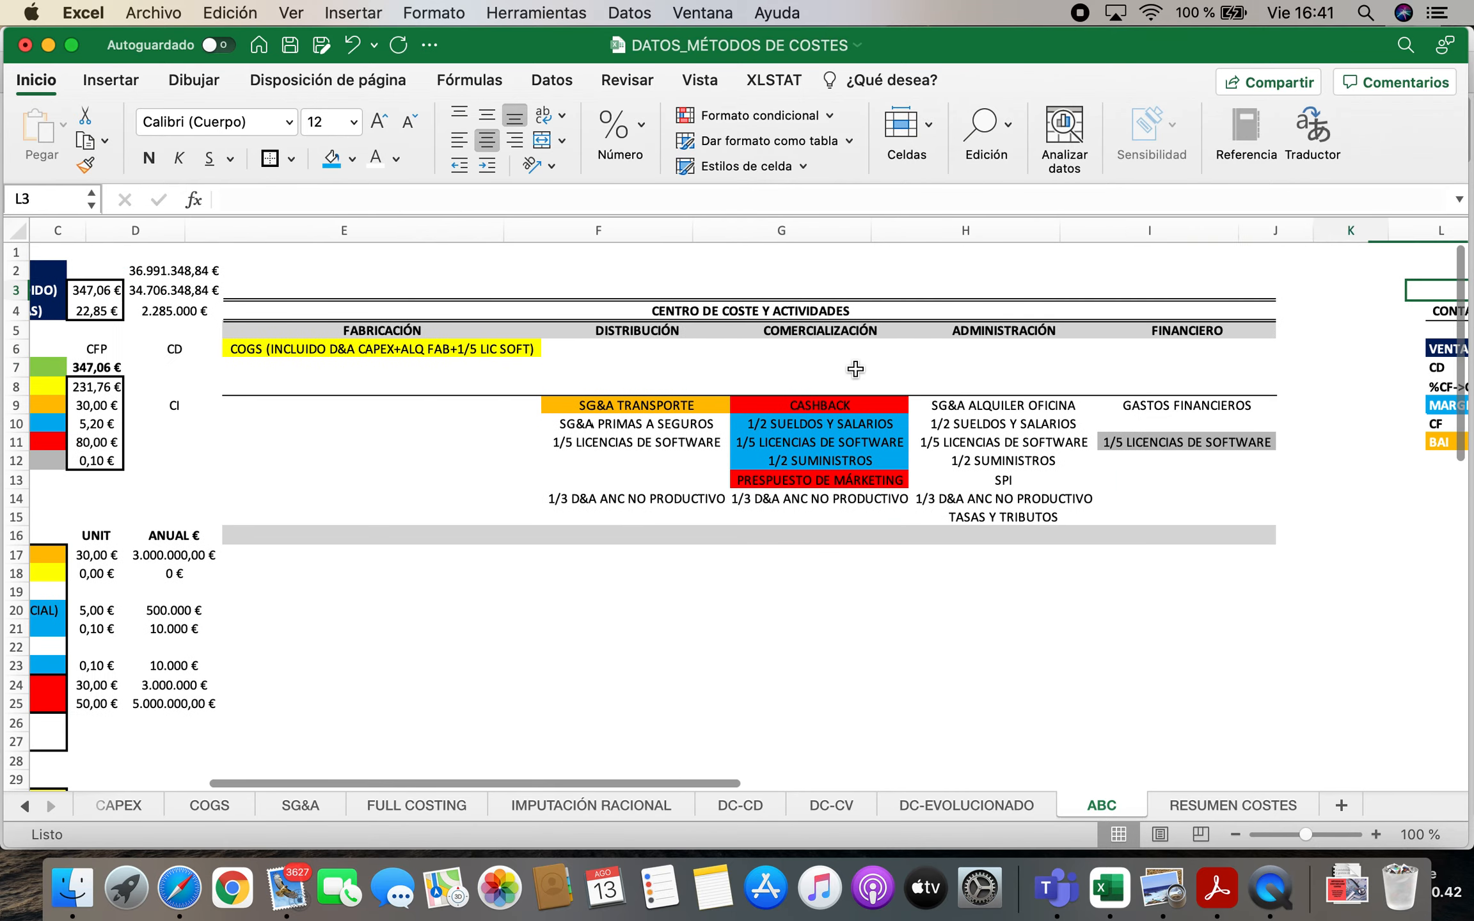
key("Down")
key("Down")
key("Down")
key("Down")
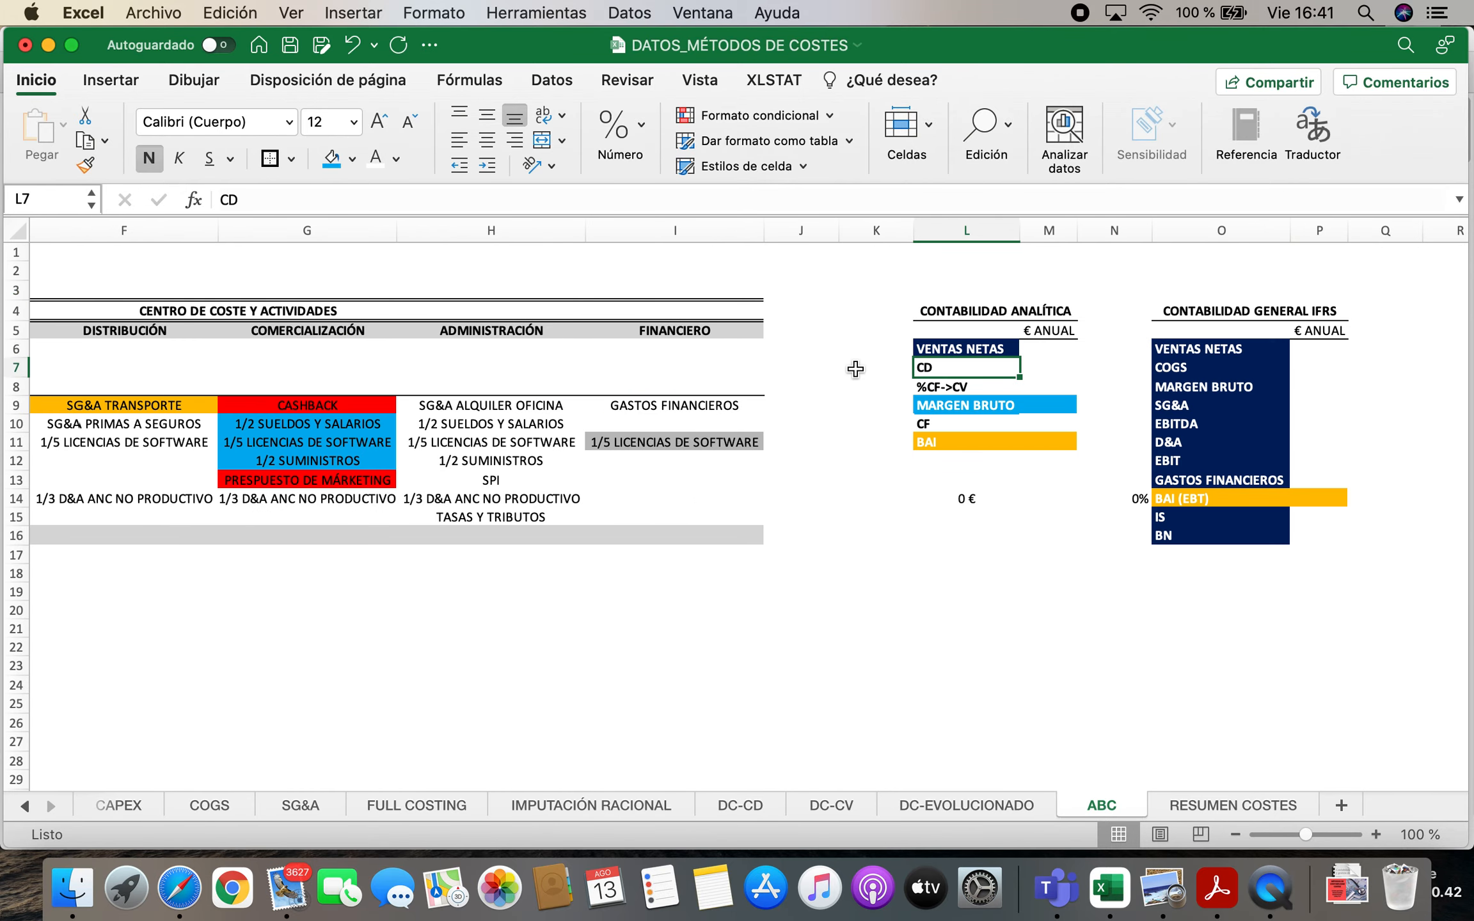
type("CF")
key("Return")
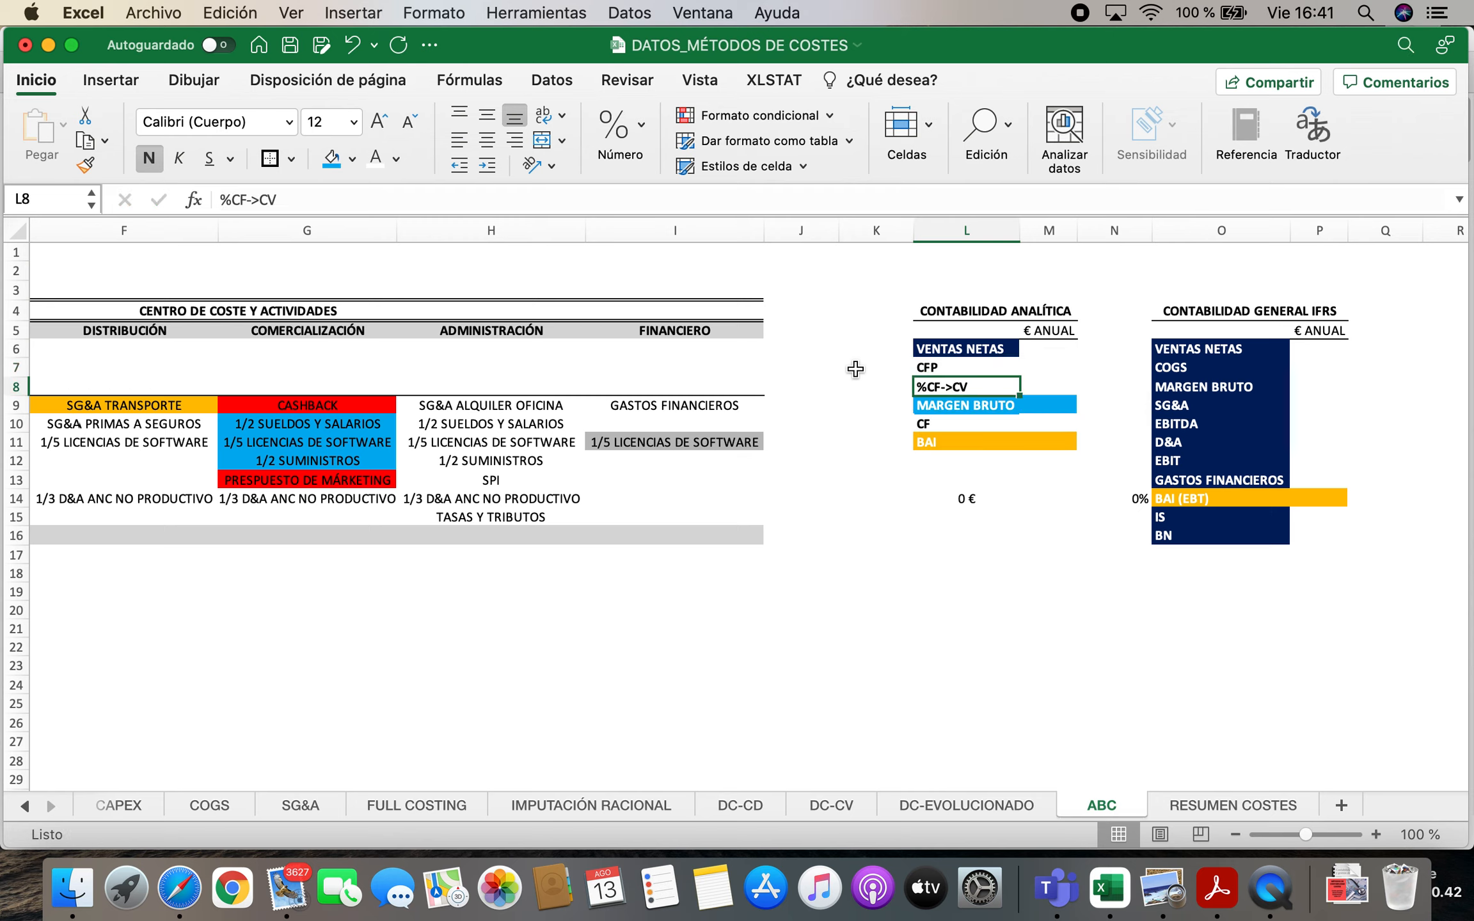
Remove the %CF->CV label from L8 and paste a copy of the MARGEN BRUTO, CF and BAI rows (L9:M11) starting at L8
key("Delete")
left_click_drag(975, 414, 1024, 440)
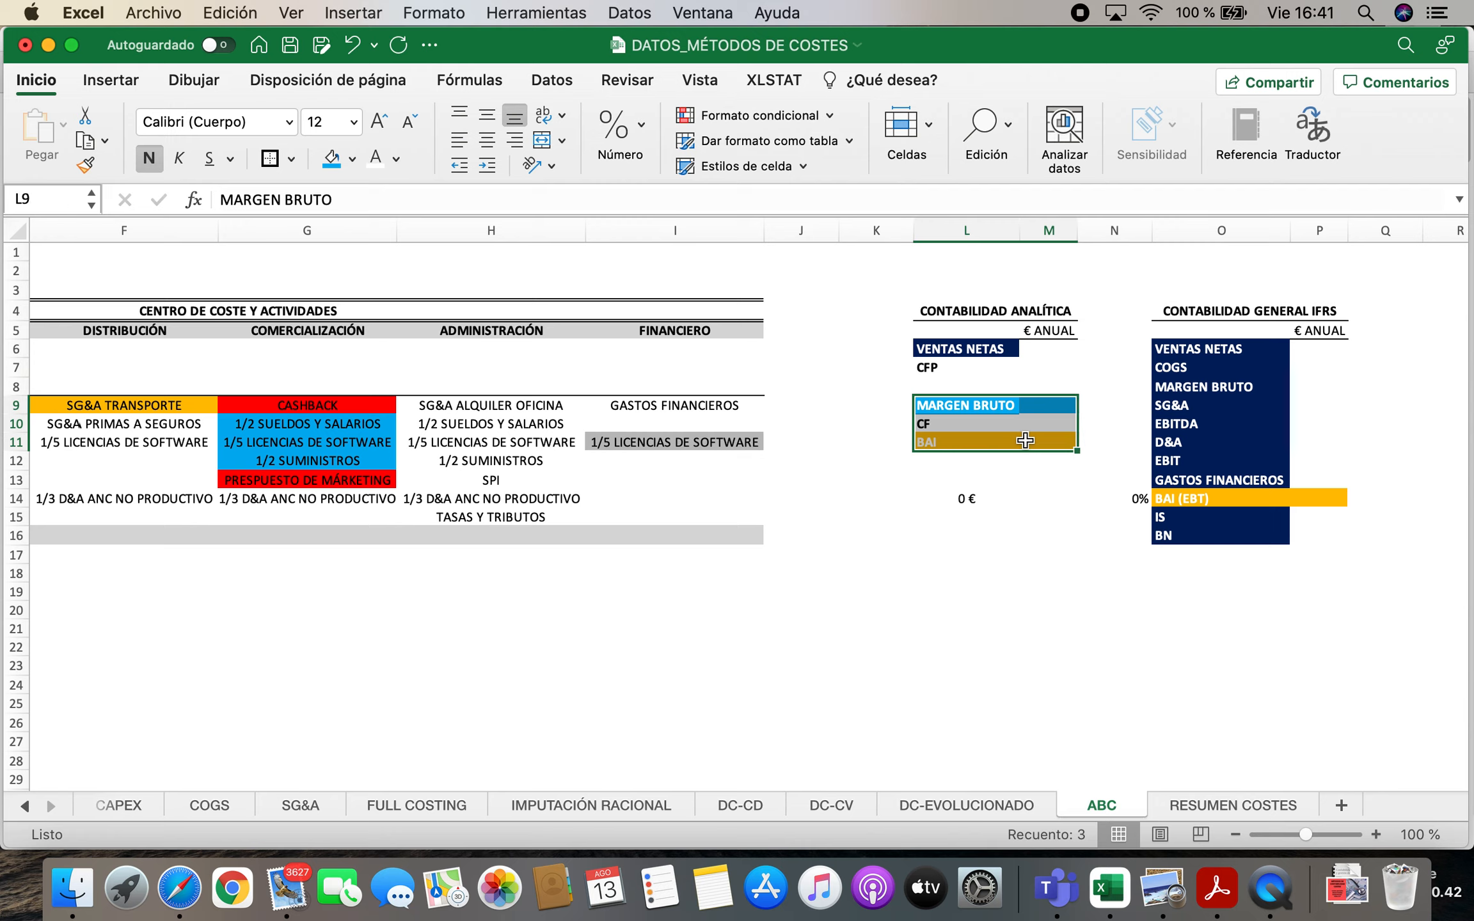
key("super+c")
left_click(947, 388)
key("super+v")
key("Escape")
left_click(969, 495)
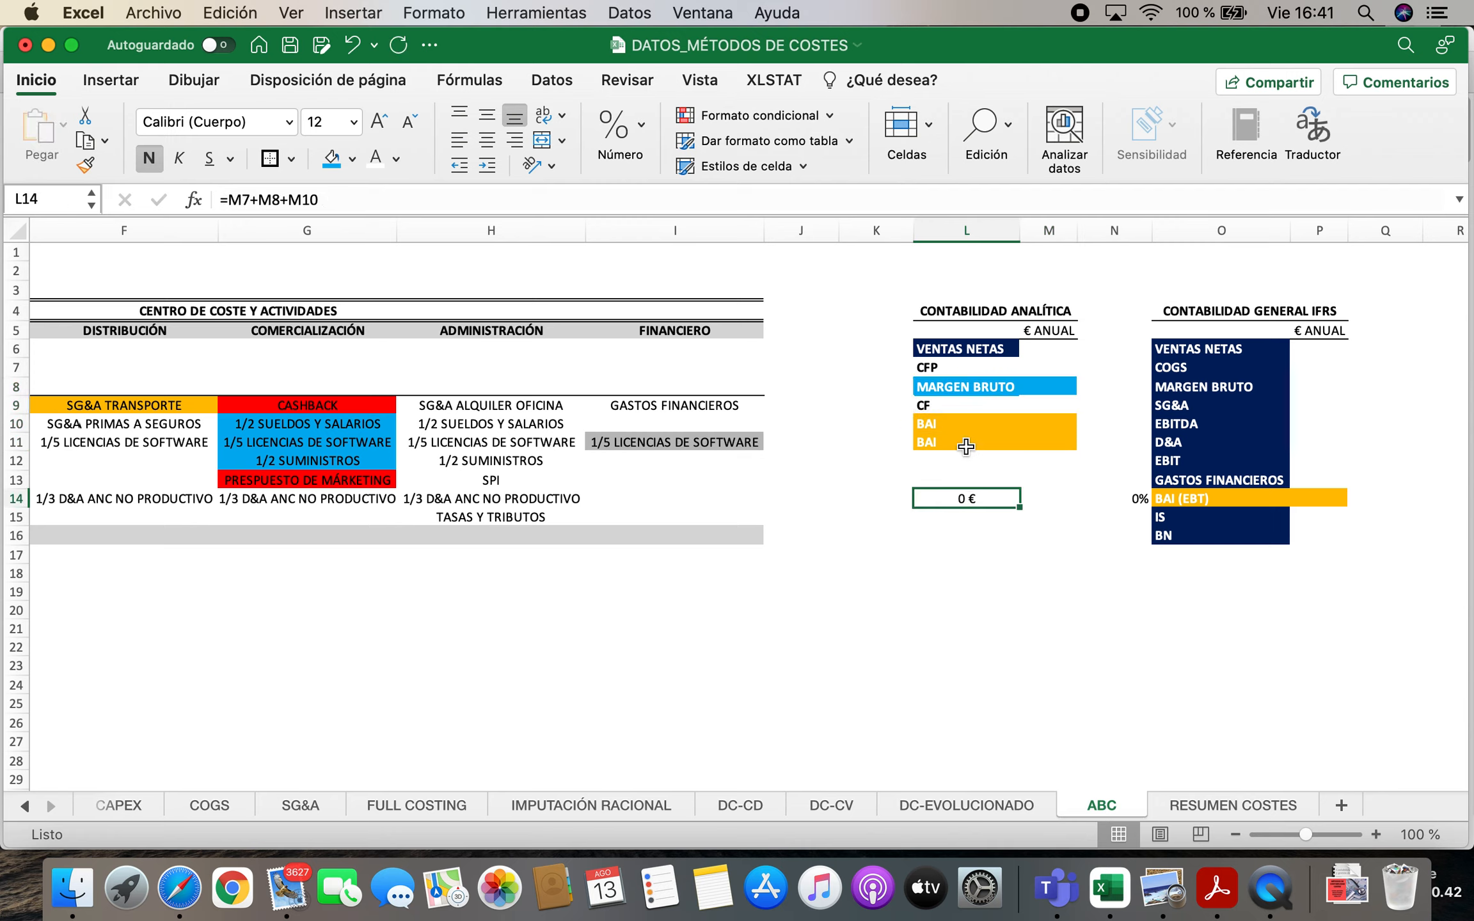
left_click(956, 408)
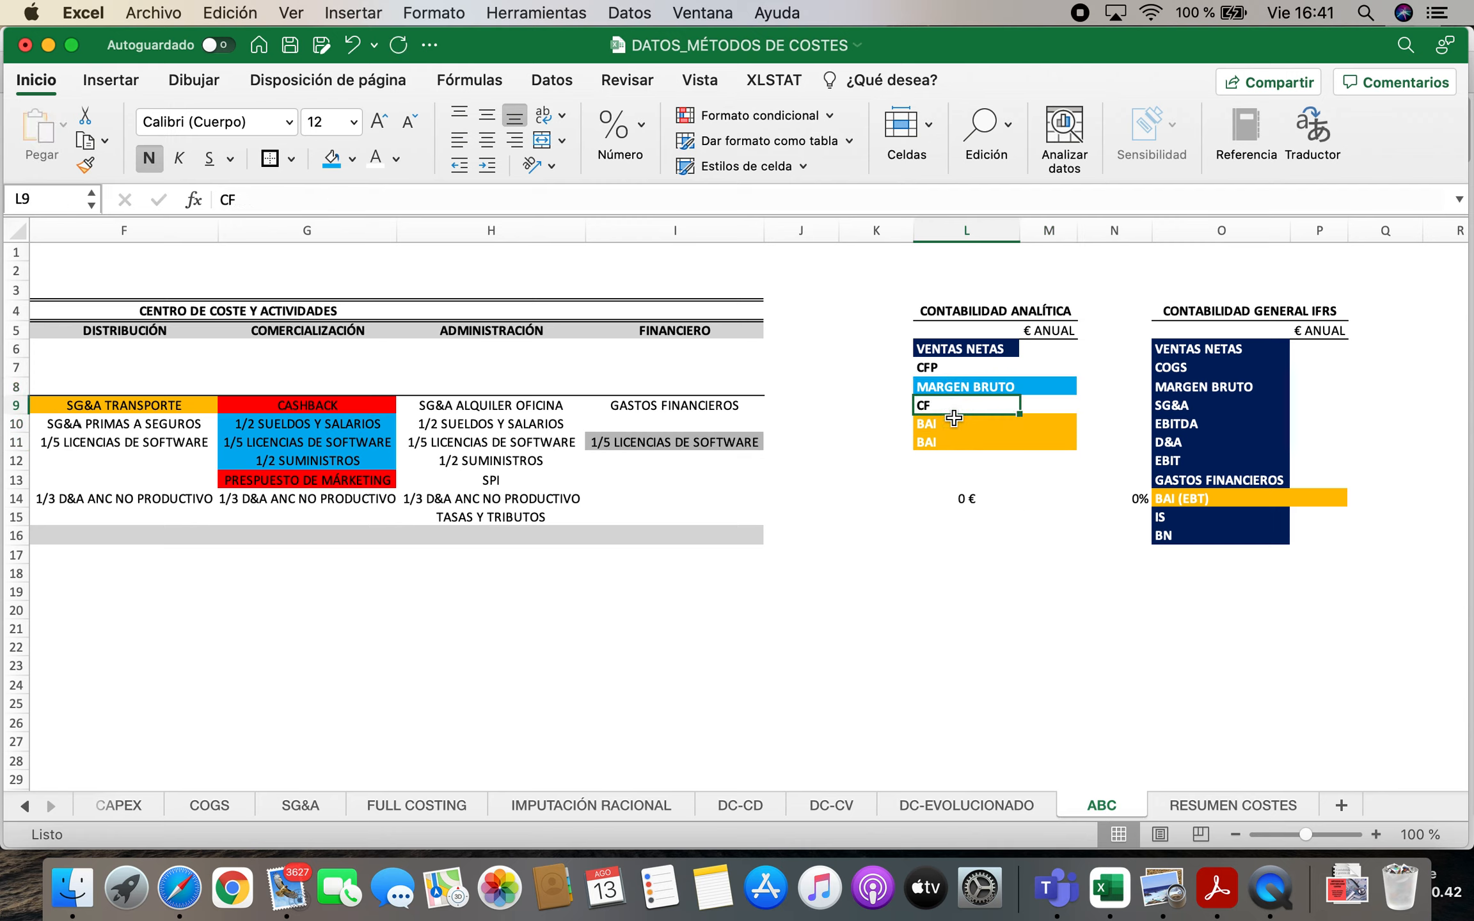
Clear the duplicate BAI label in L11 and the leftover formulas in L14 and N14 beneath the analytic table
left_click(939, 442)
key("BackSpace")
key("Right")
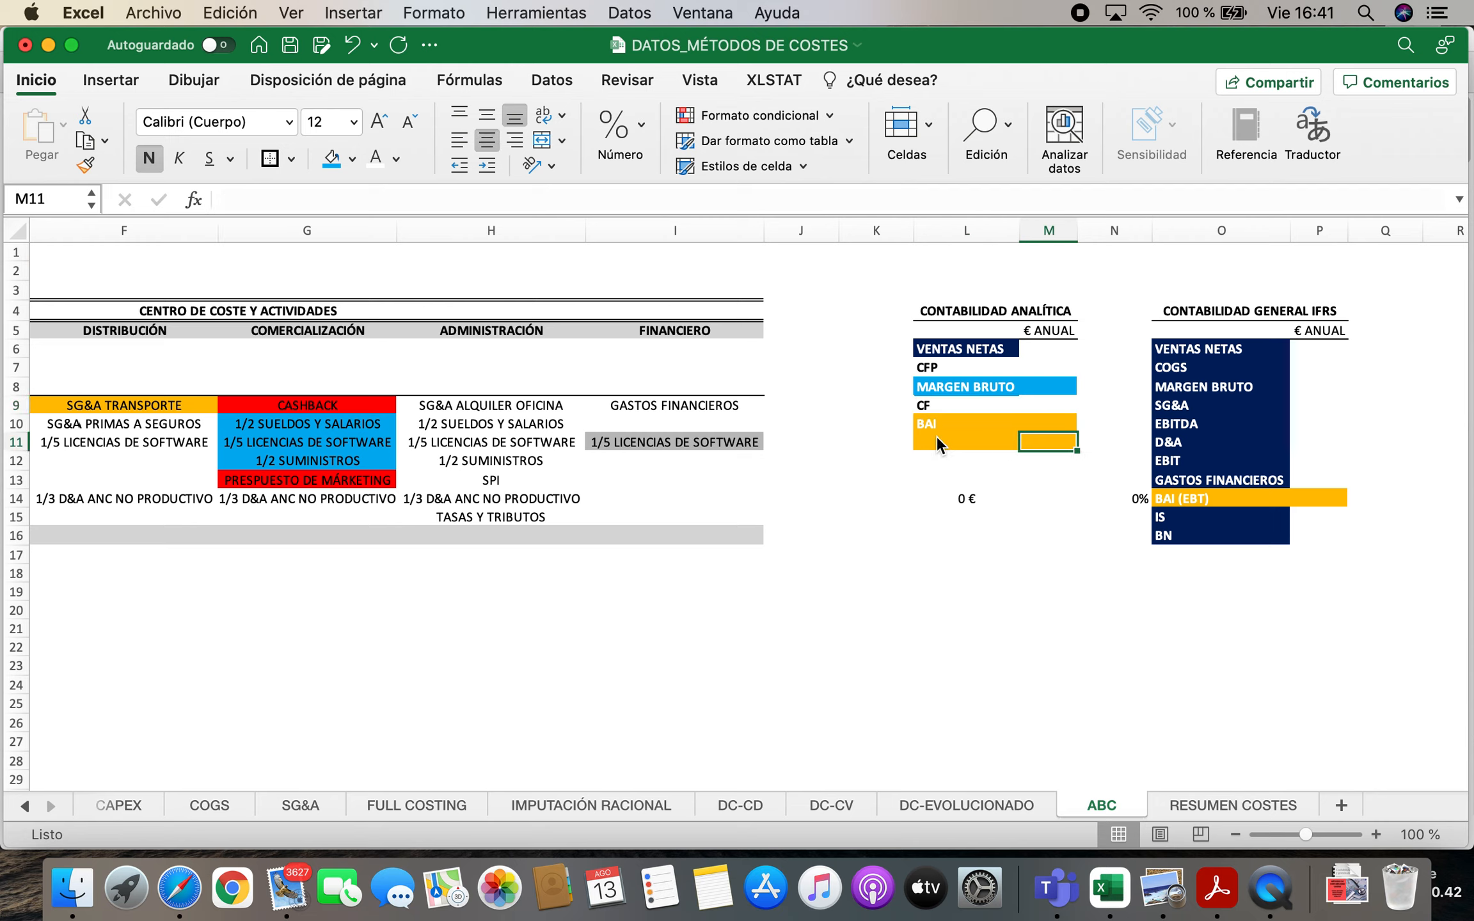
left_click(967, 500)
key("BackSpace")
left_click(1127, 494)
key("BackSpace")
Remove the orange fill from L10:M11 and give those cells a white fill
left_click_drag(953, 428, 1024, 446)
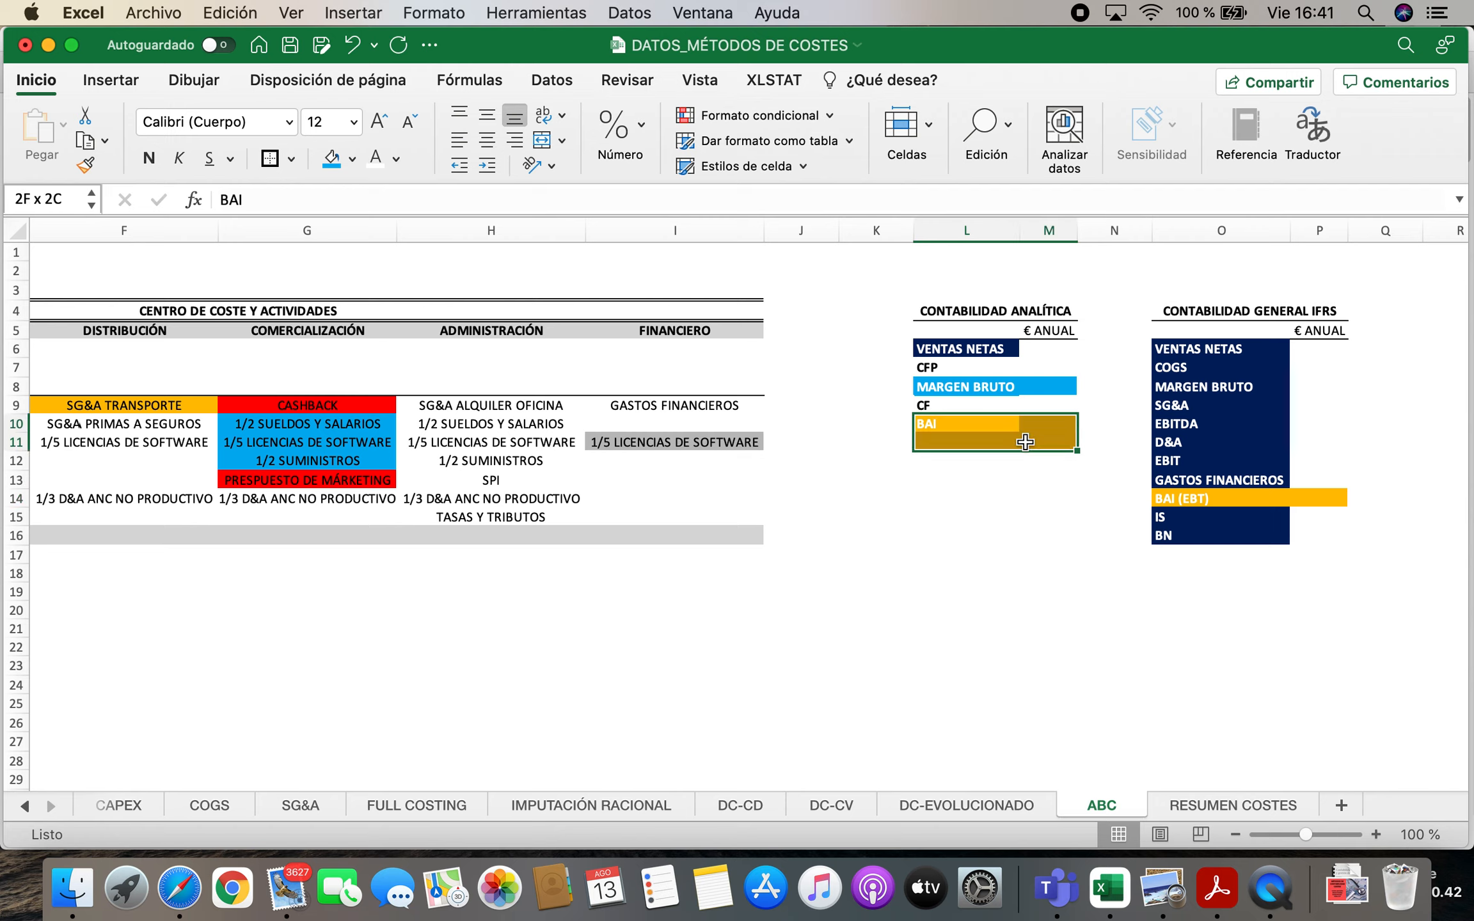
left_click(352, 159)
left_click(373, 206)
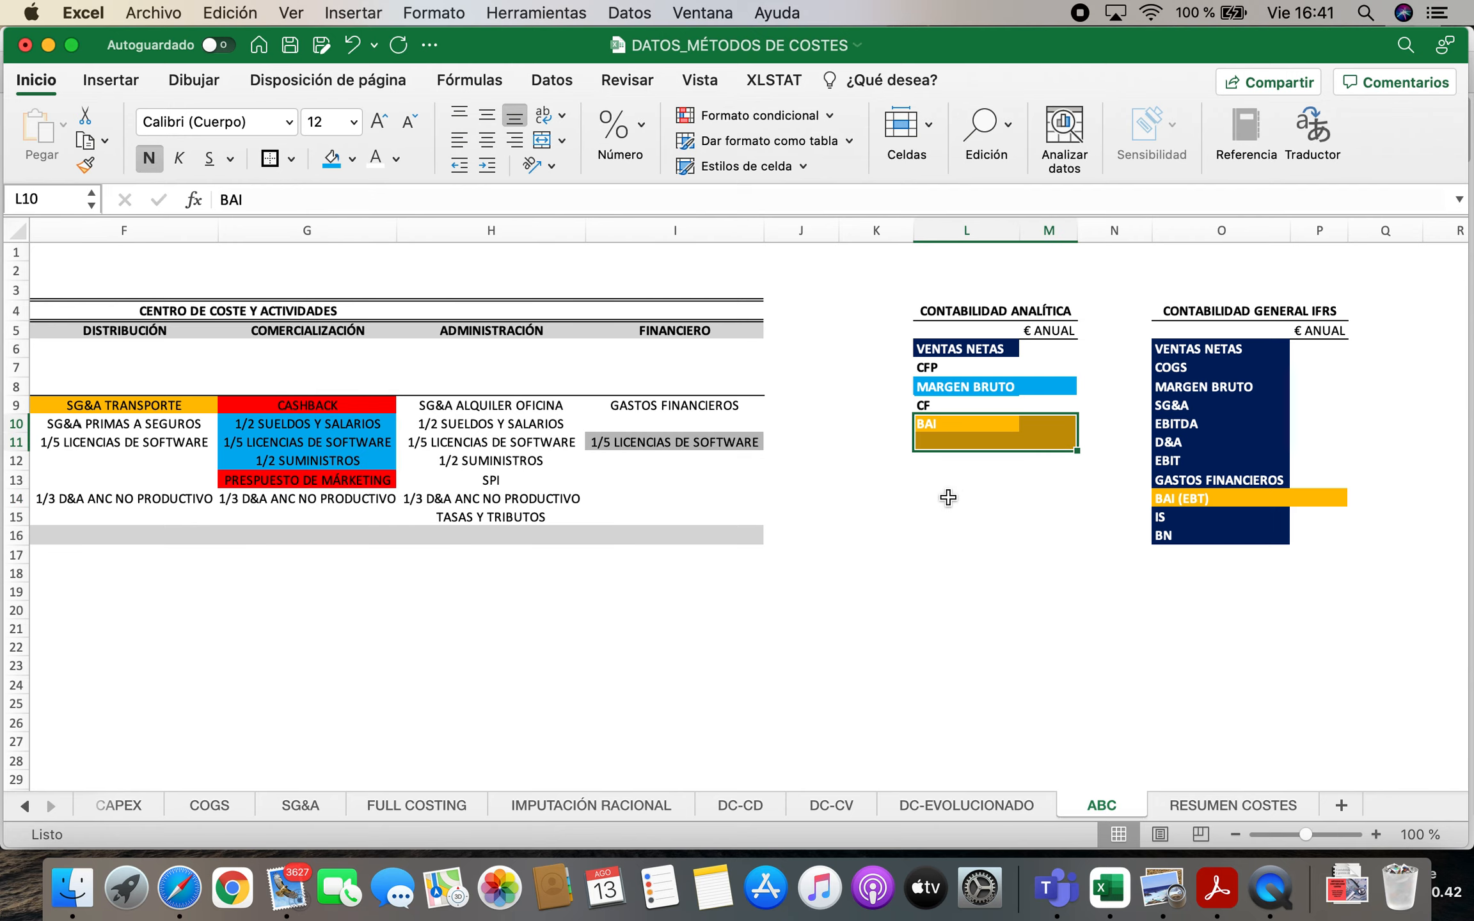
left_click(966, 501)
left_click_drag(959, 423, 1038, 444)
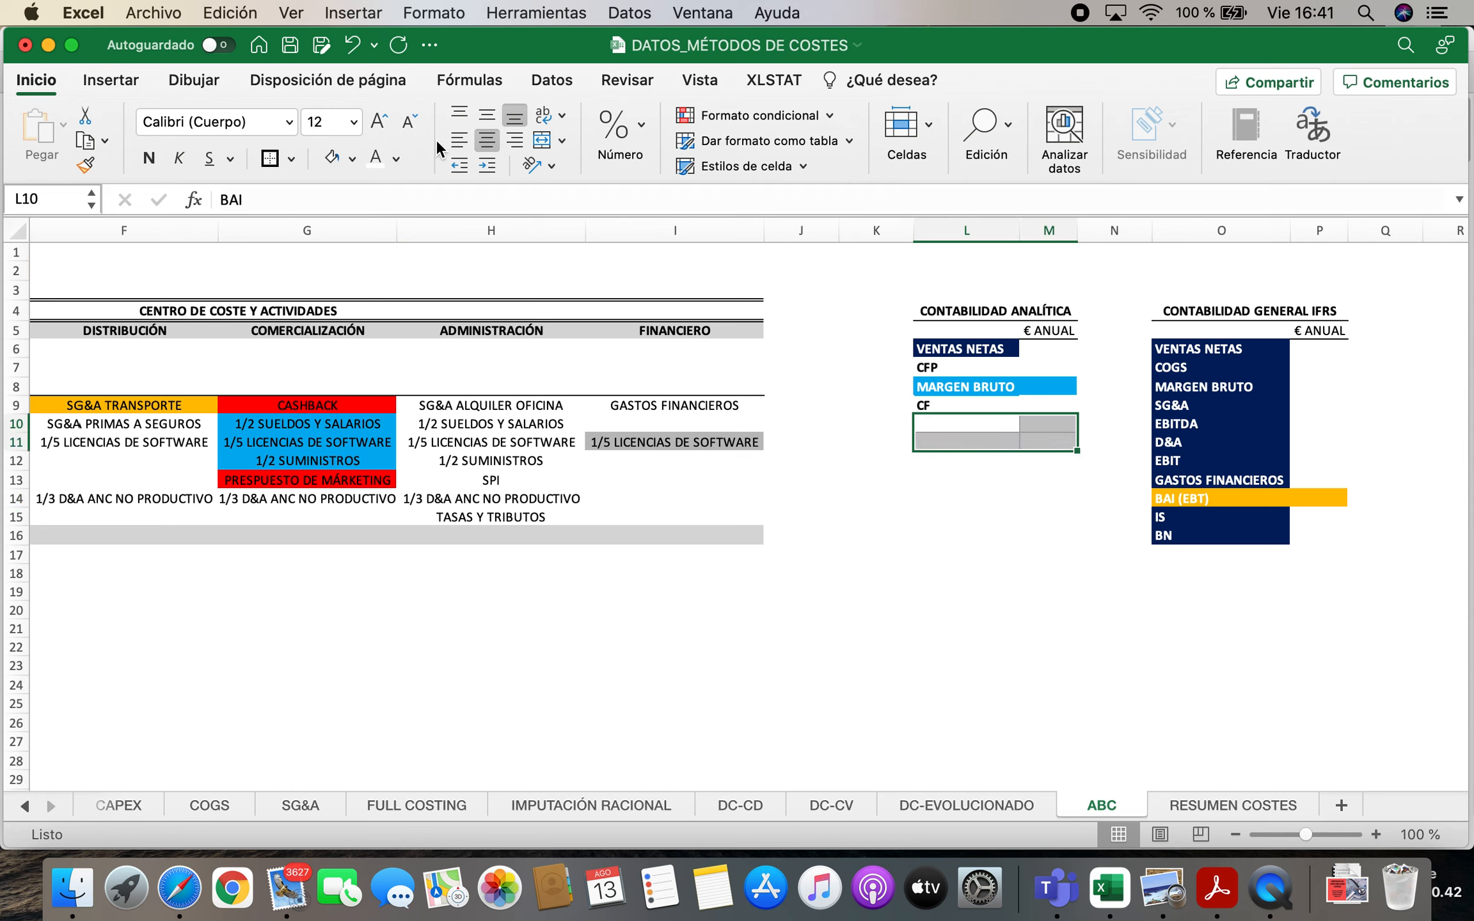
left_click(352, 159)
left_click(338, 261)
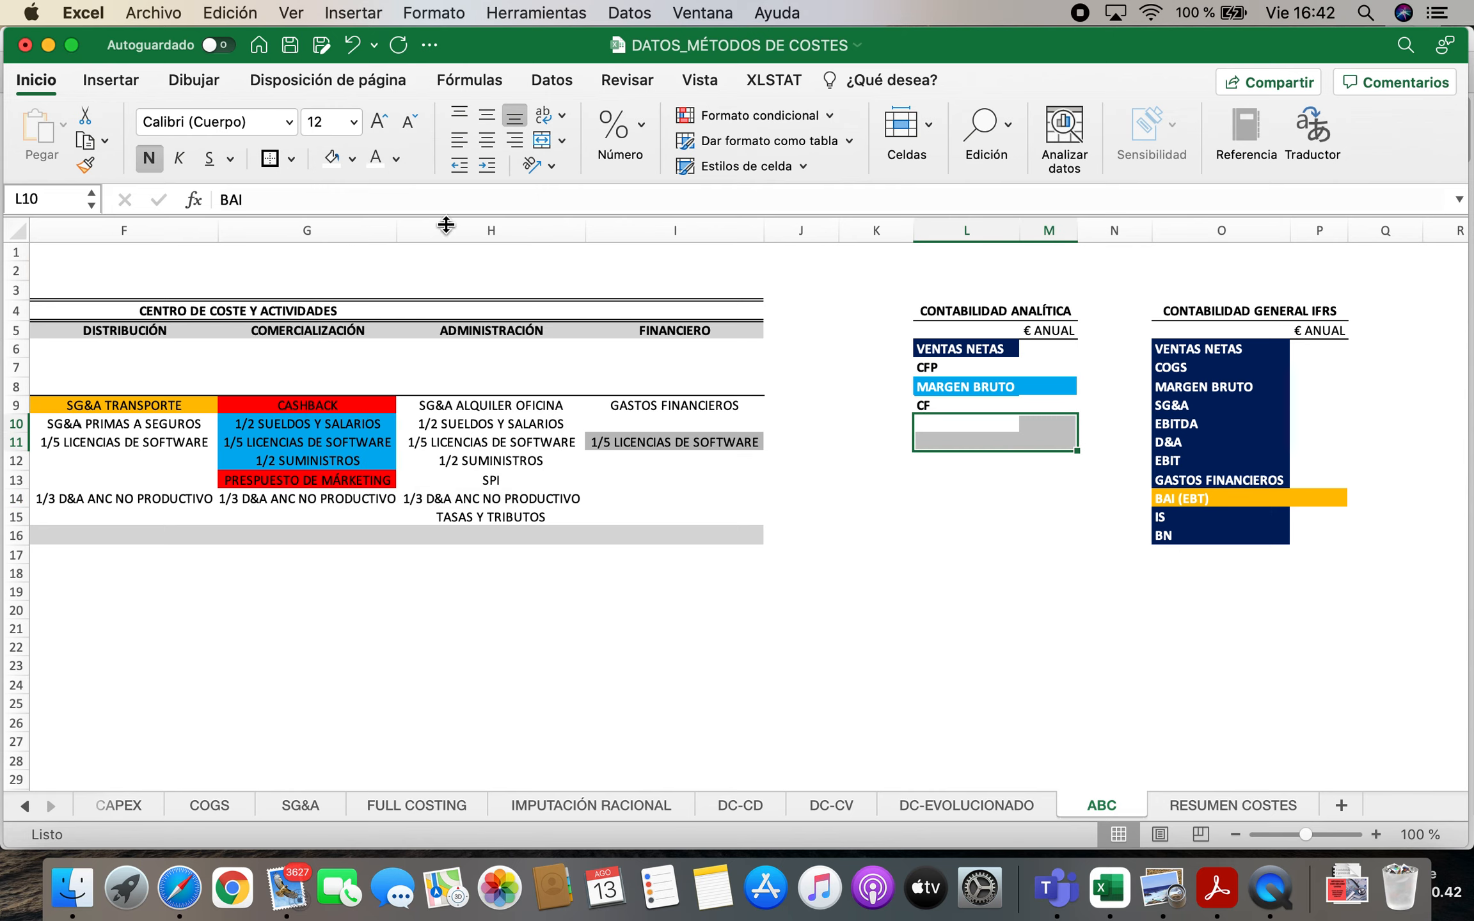
Fill the BAI row L10:M10 with the standard orange colour
left_click(985, 500)
left_click_drag(940, 424, 1052, 423)
left_click(352, 158)
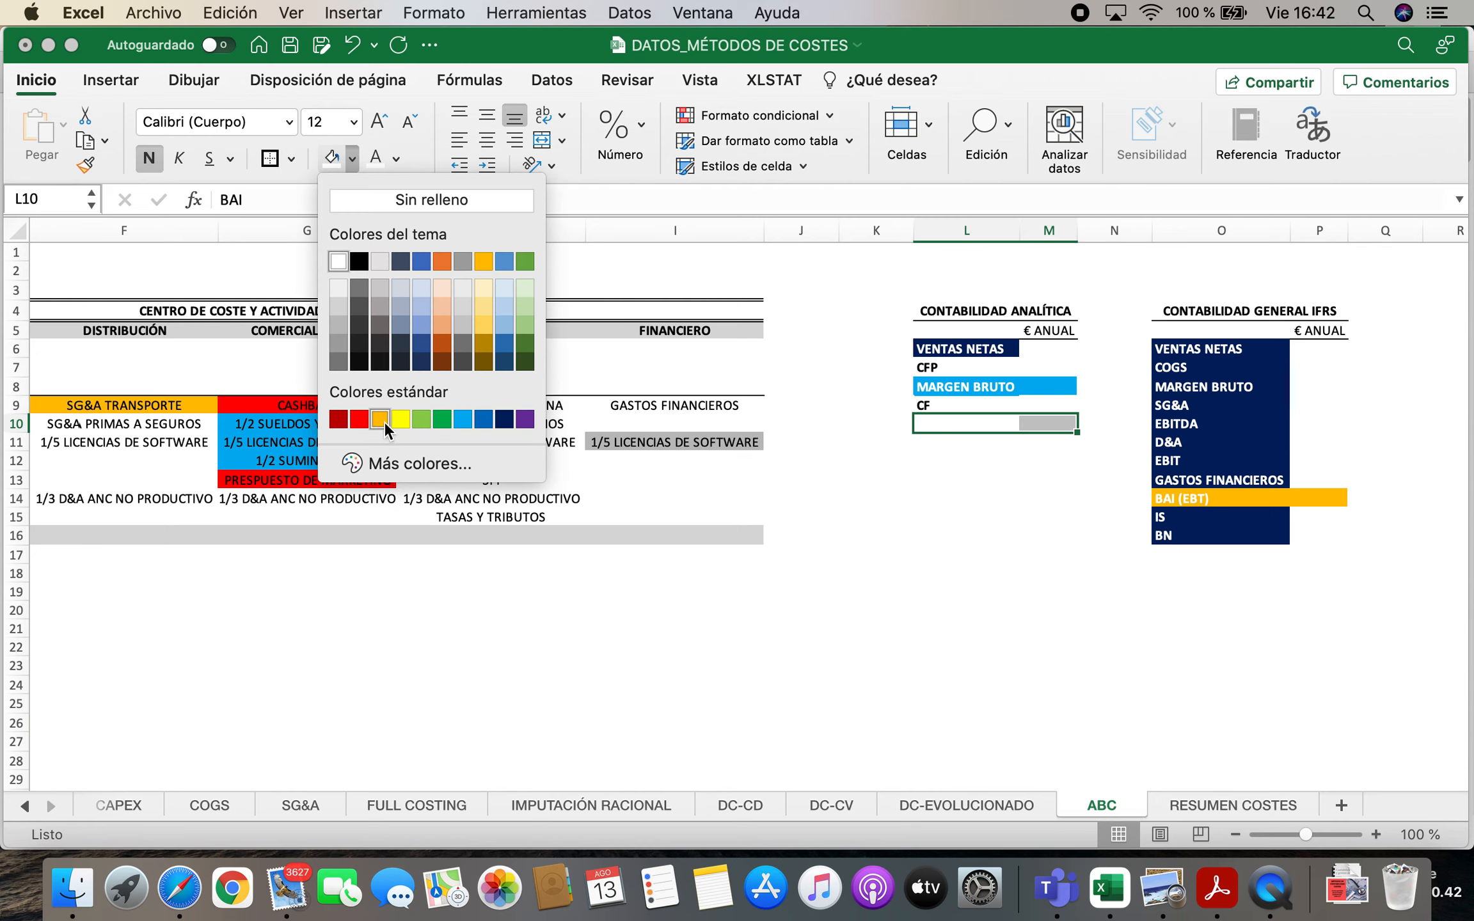
left_click(380, 419)
left_click(886, 492)
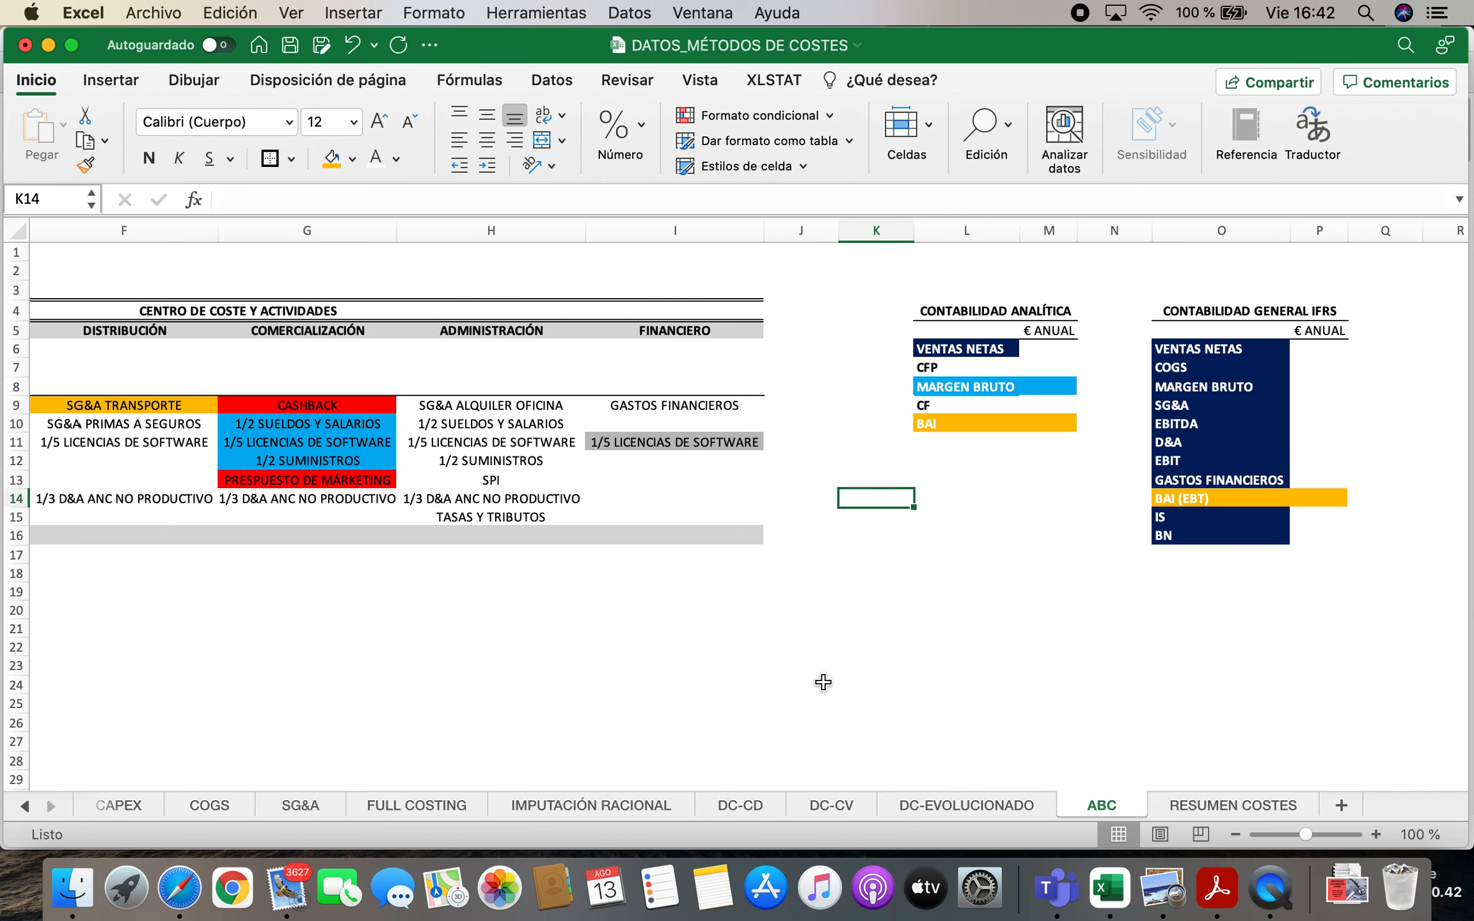
Calculate annual VENTAS NETAS in M6 as =DATOS!M16*DATOS!H7, the ABC price without IVA times the sales forecast
left_click(1043, 346)
type("=")
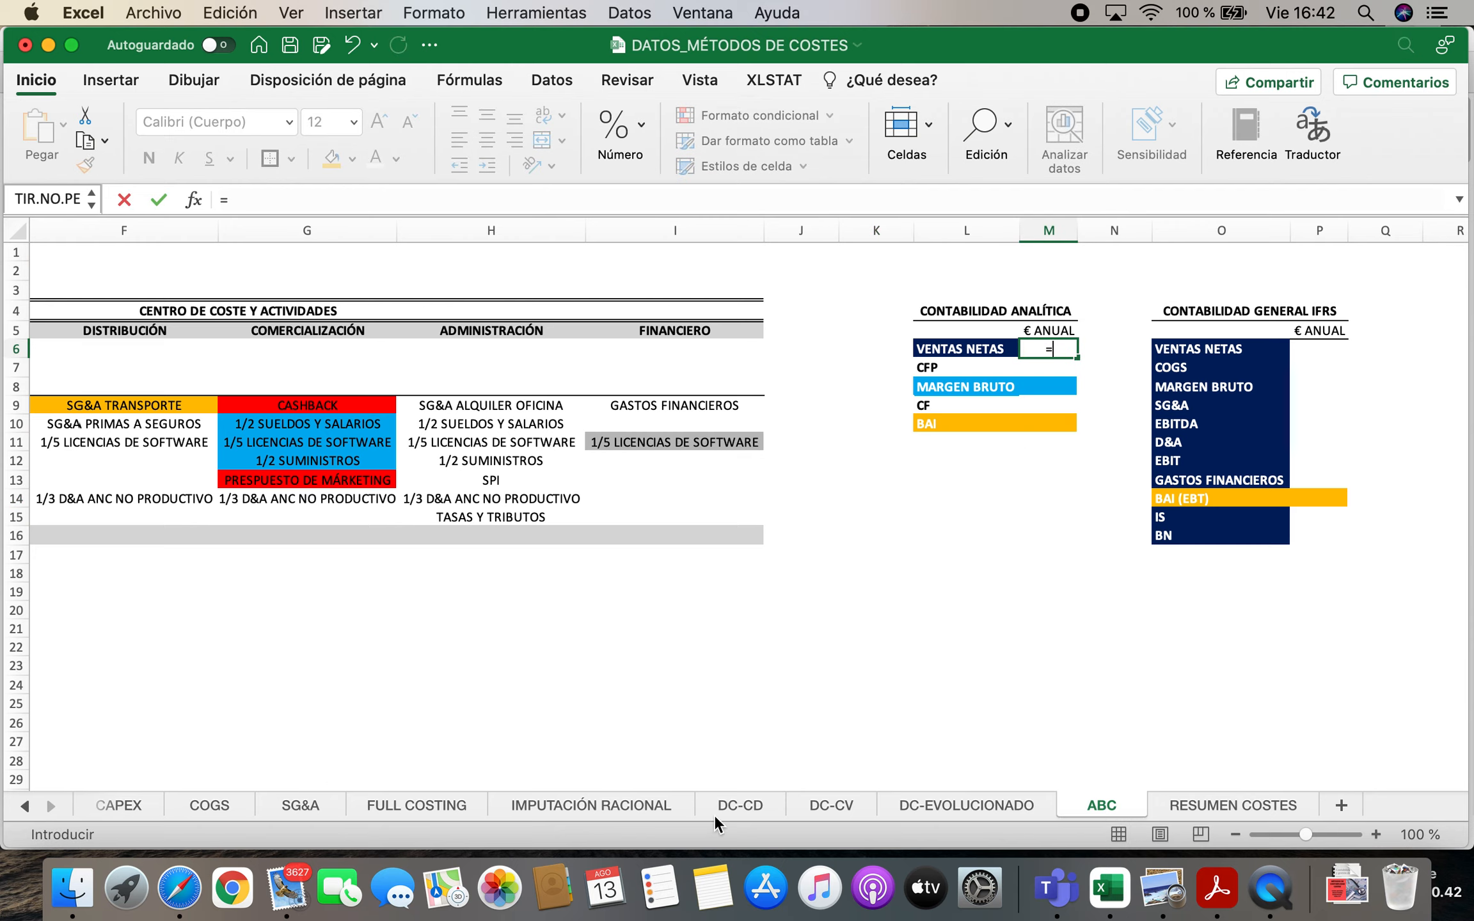
left_click(27, 807)
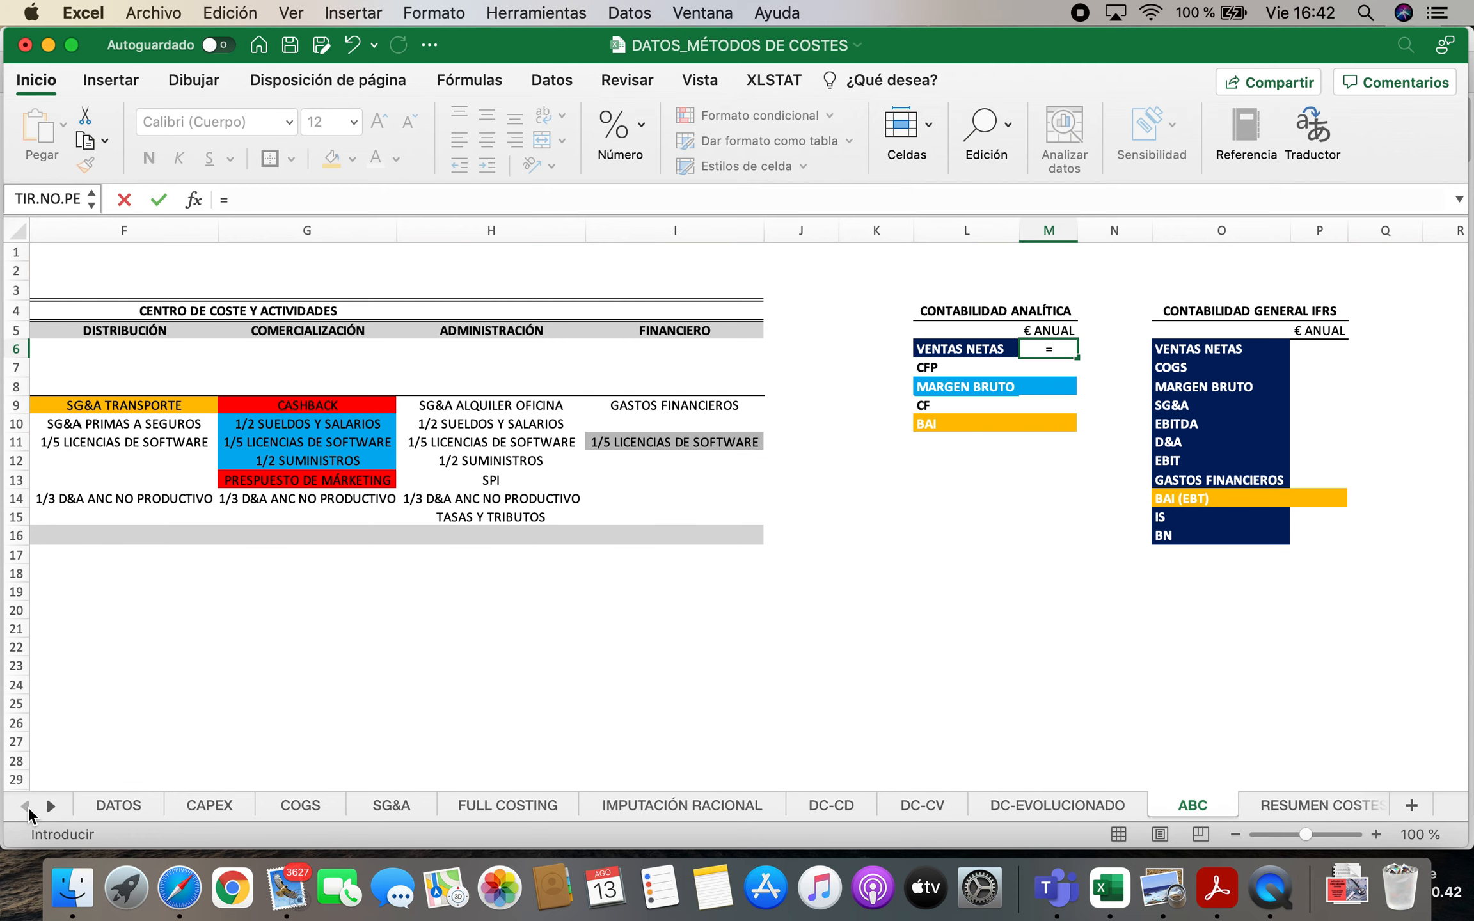
left_click(126, 808)
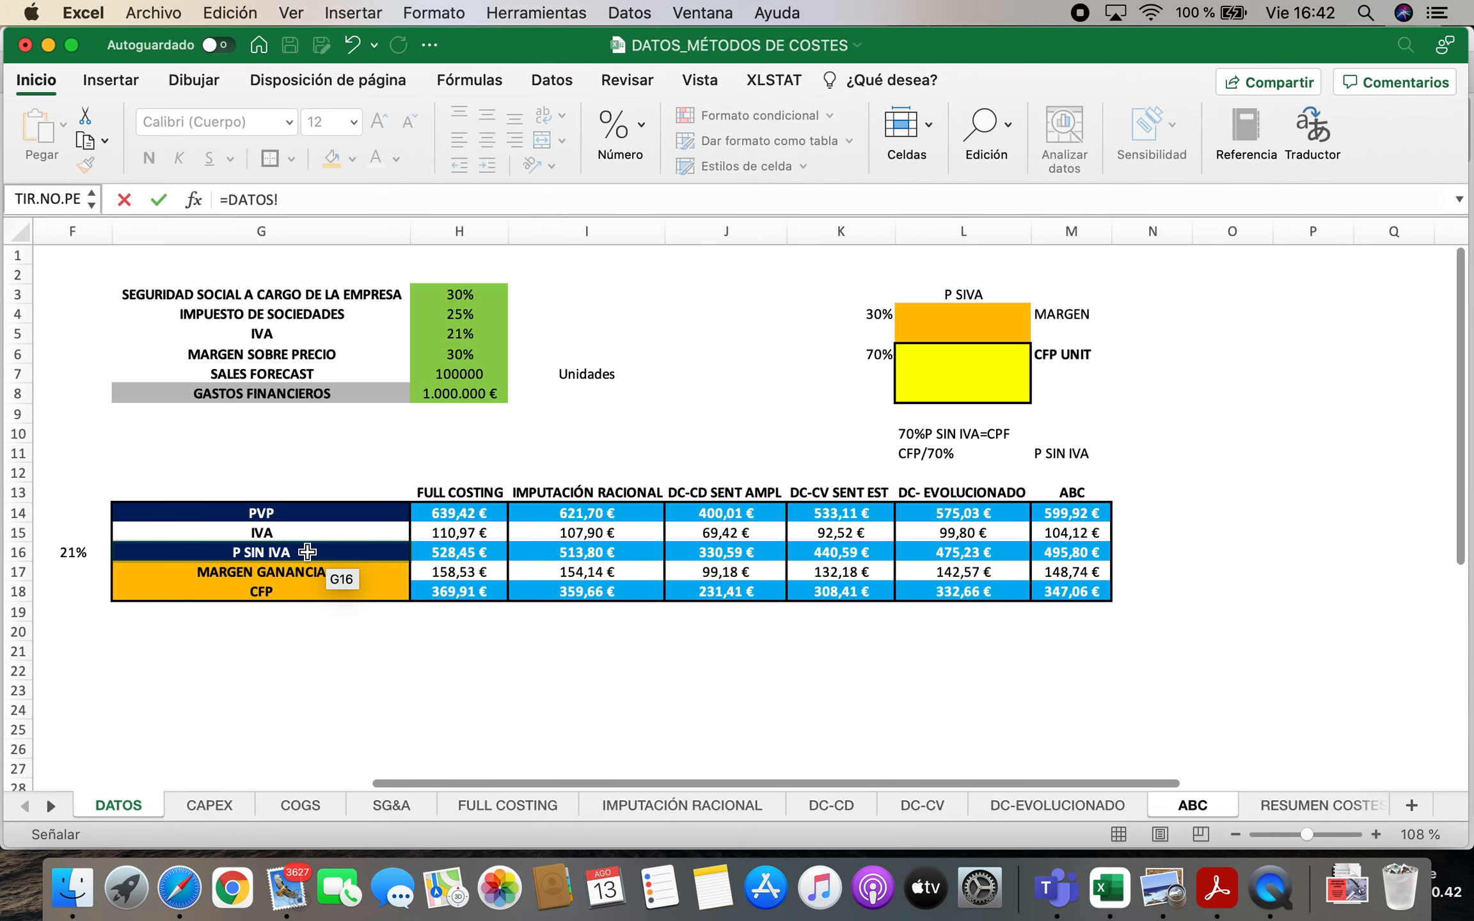
left_click(1093, 552)
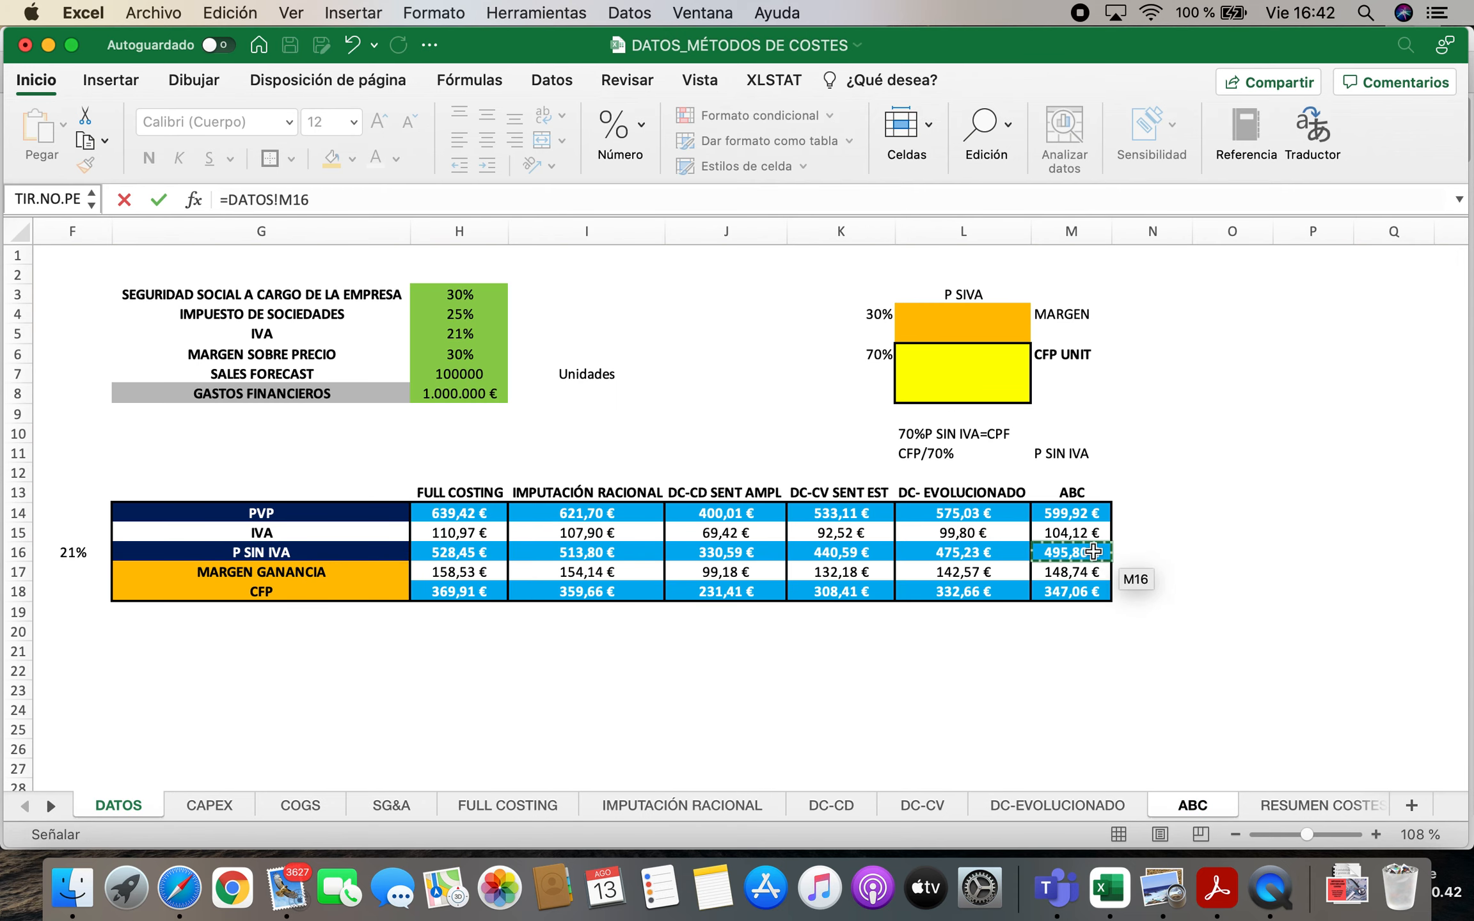
type("*")
left_click(469, 377)
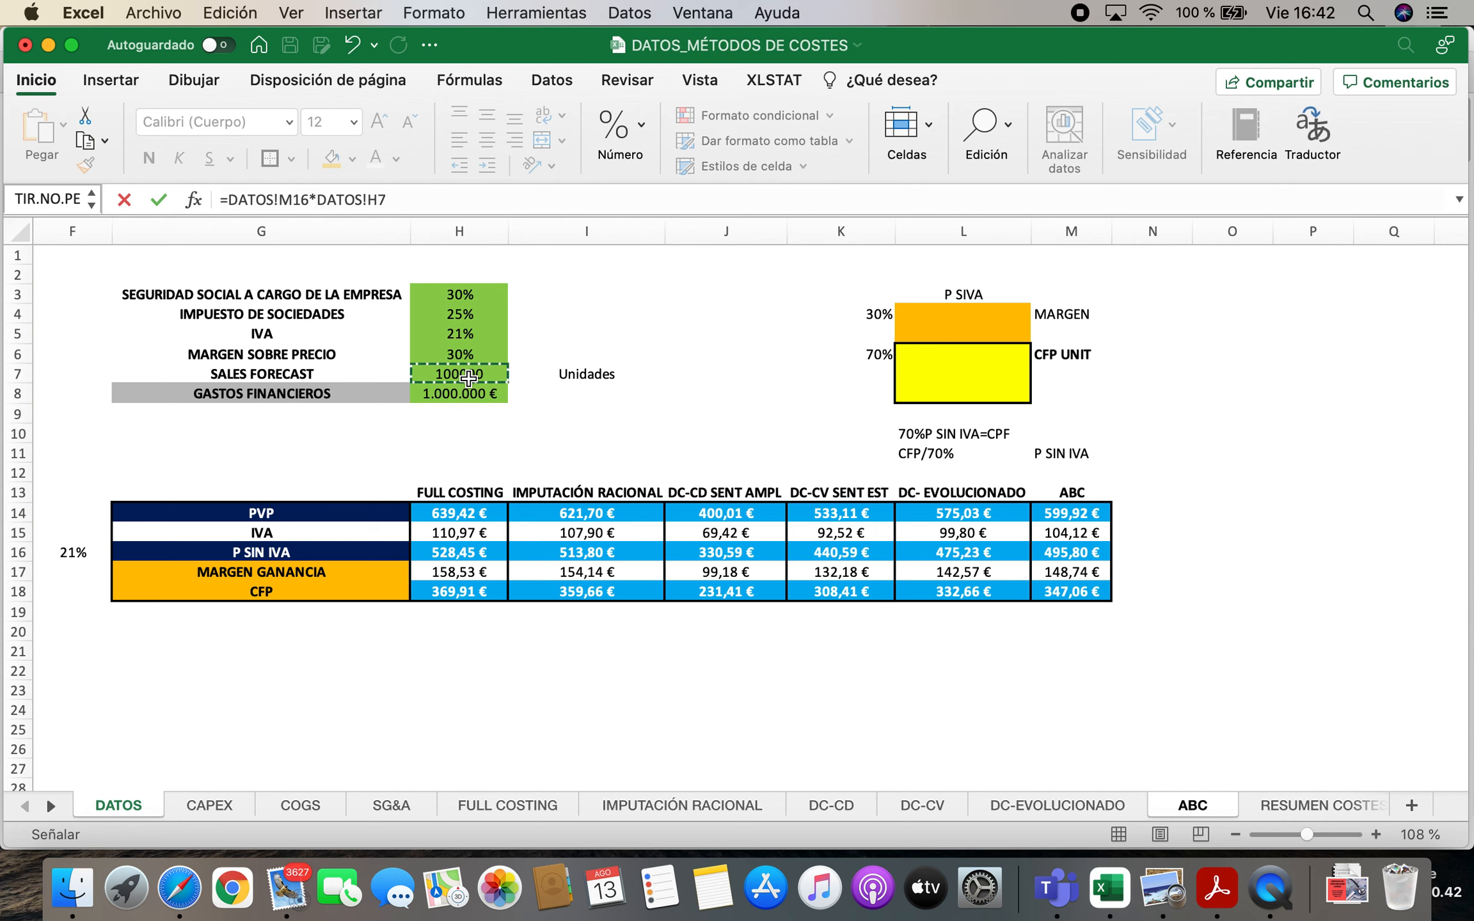
key("Return")
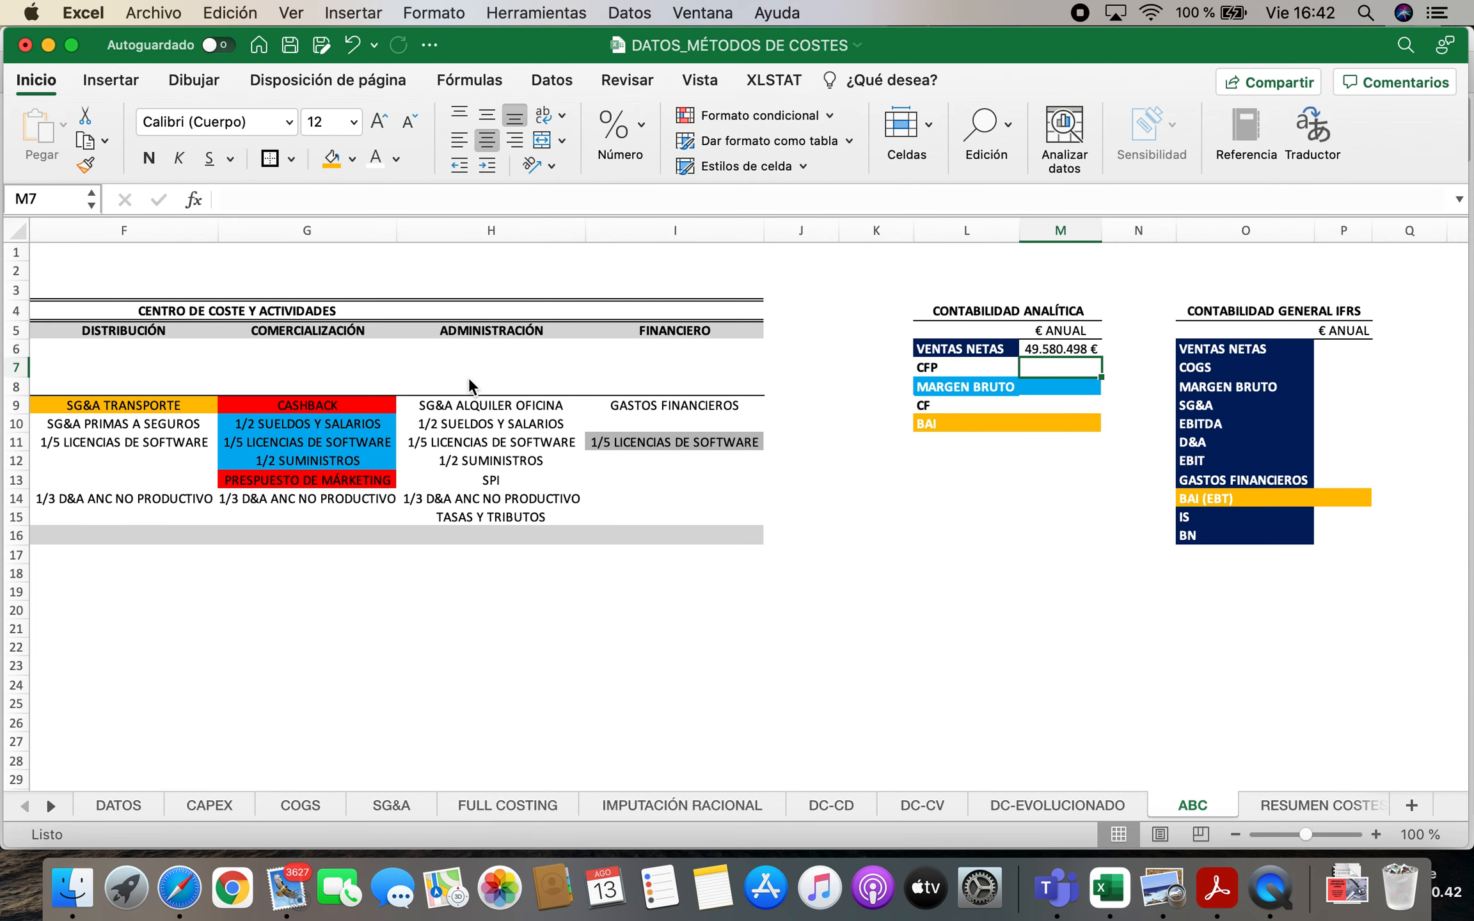
Link the annual CFP value in M7 to the total CFP amount with the formula =D3
type("=")
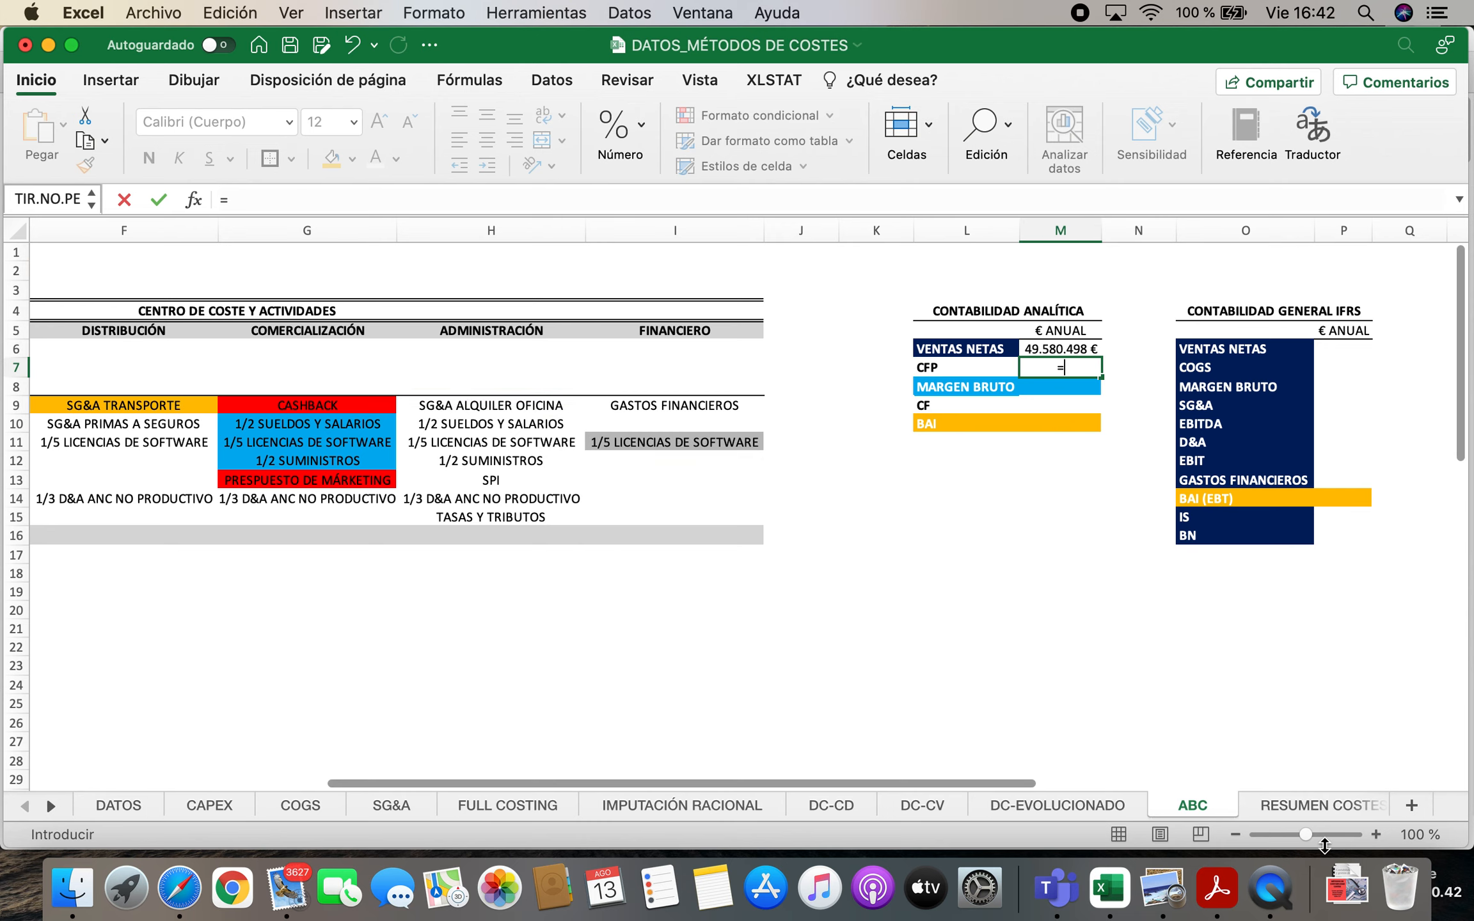
left_click_drag(441, 784, 128, 785)
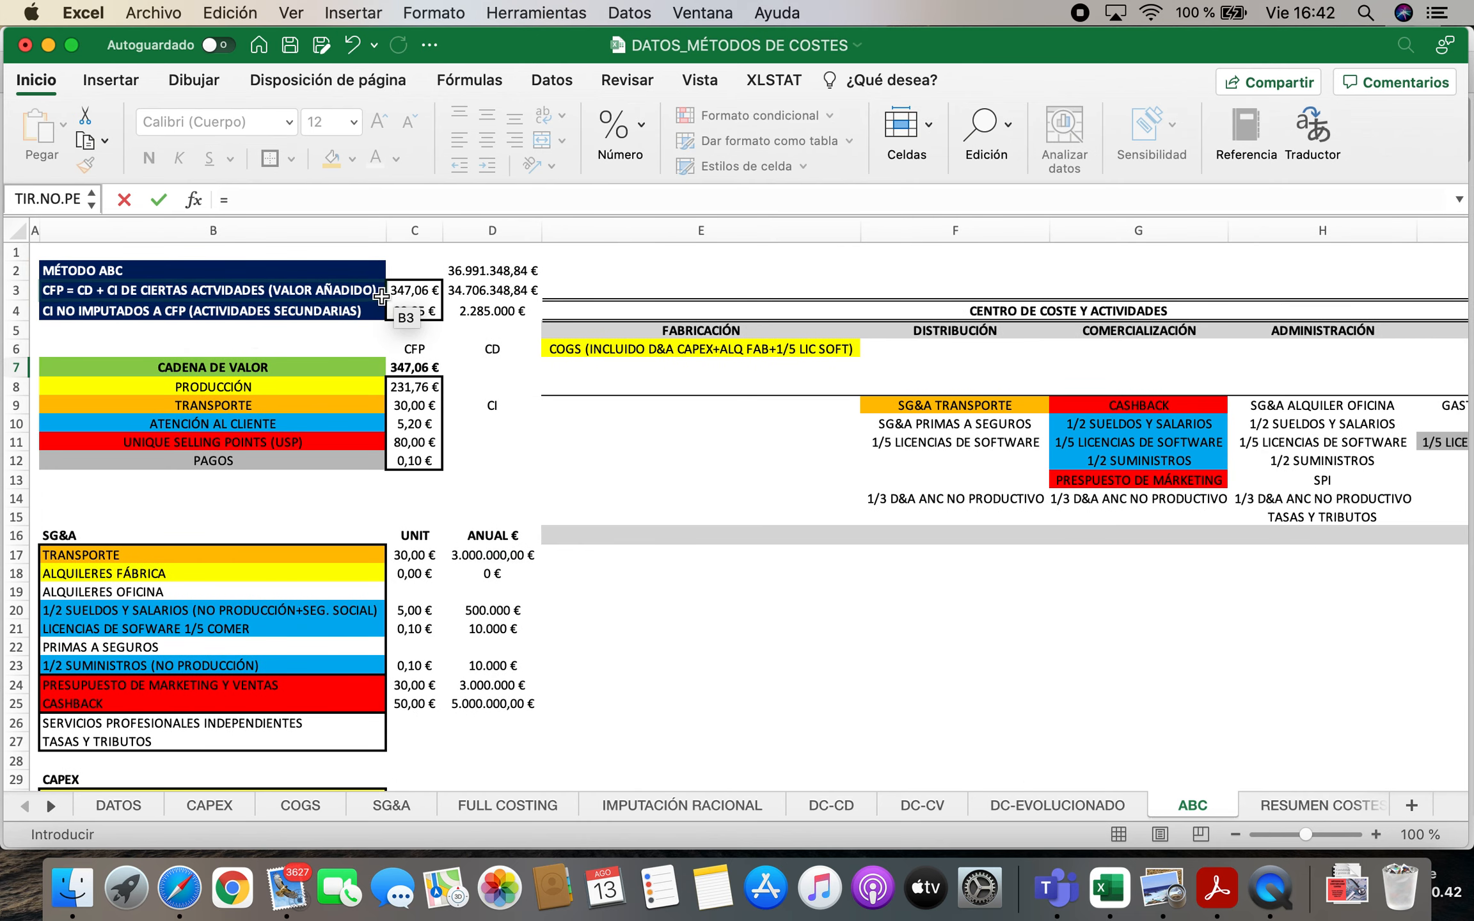
left_click(469, 292)
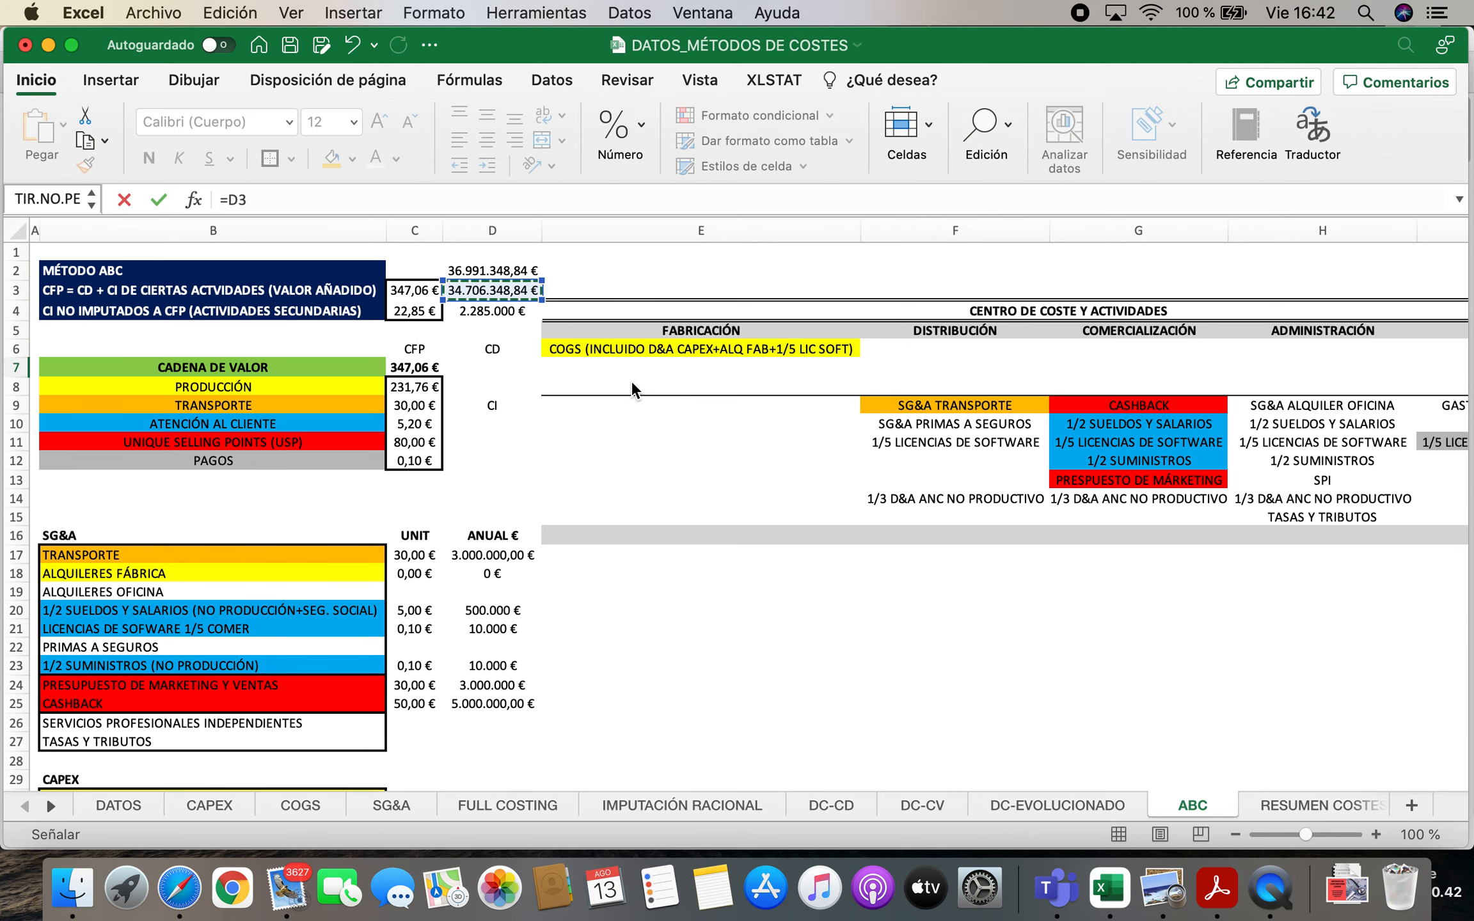
key("Escape")
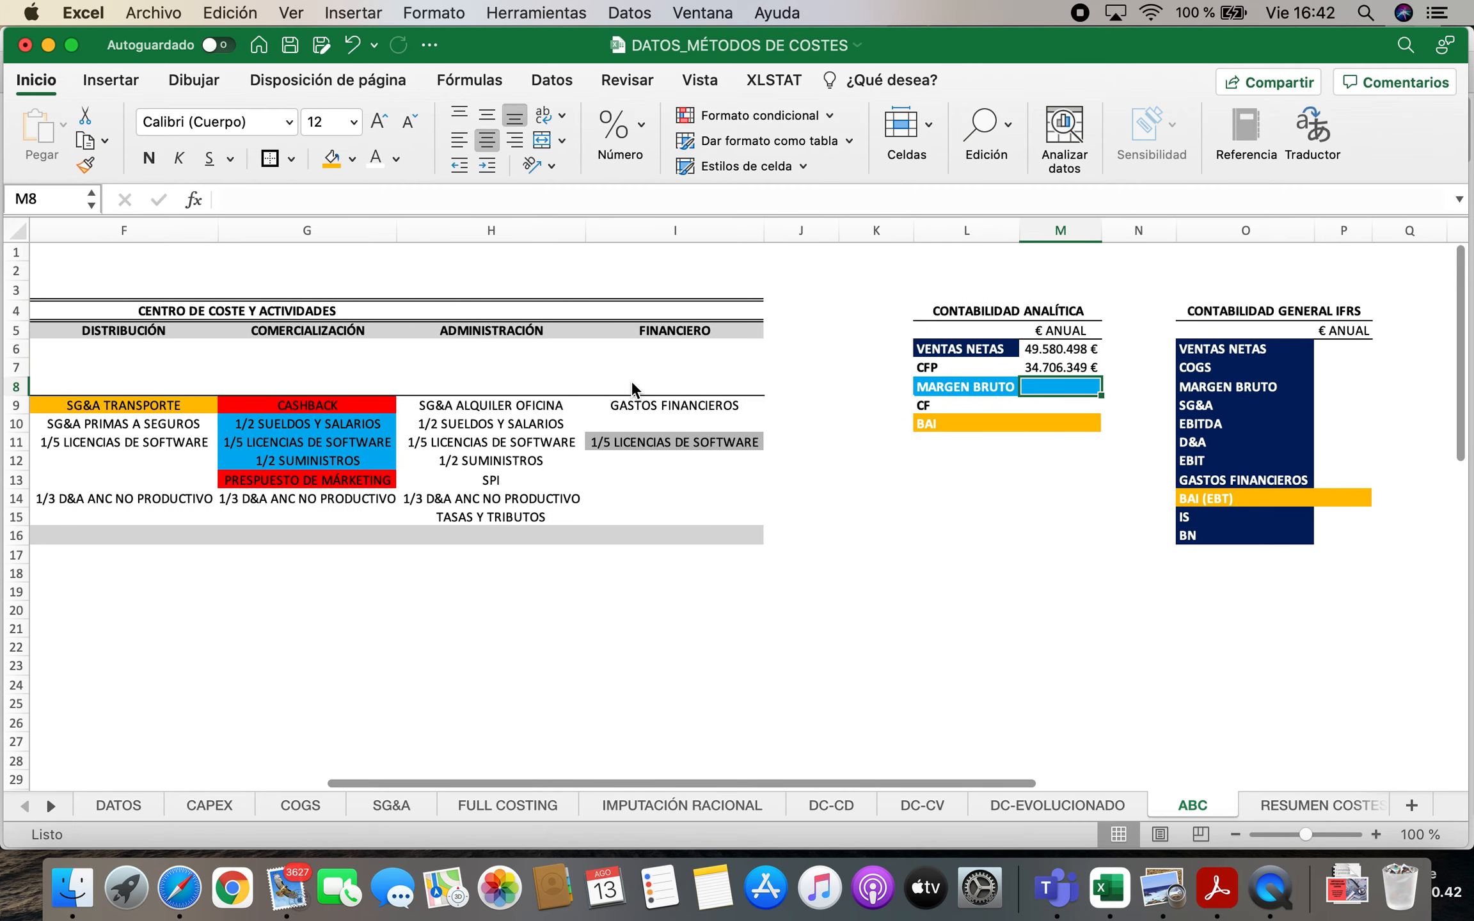
Calculate MARGEN BRUTO in M8 with the formula =M6-M7 and make the value bold
type("=")
left_click(1070, 349)
type("-")
left_click(1063, 366)
key("Return")
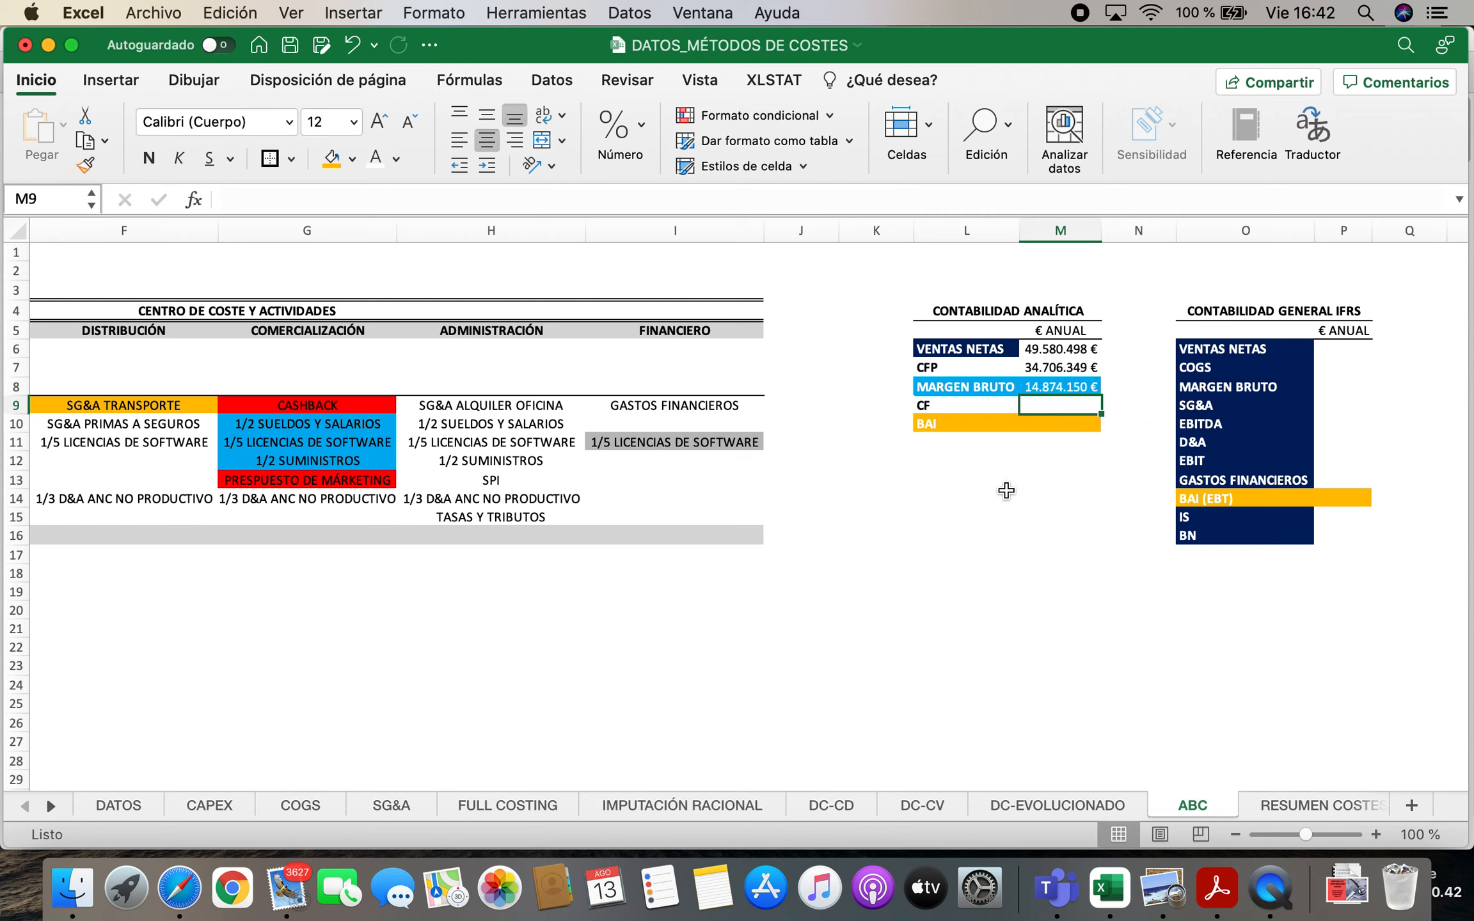
left_click(1040, 387)
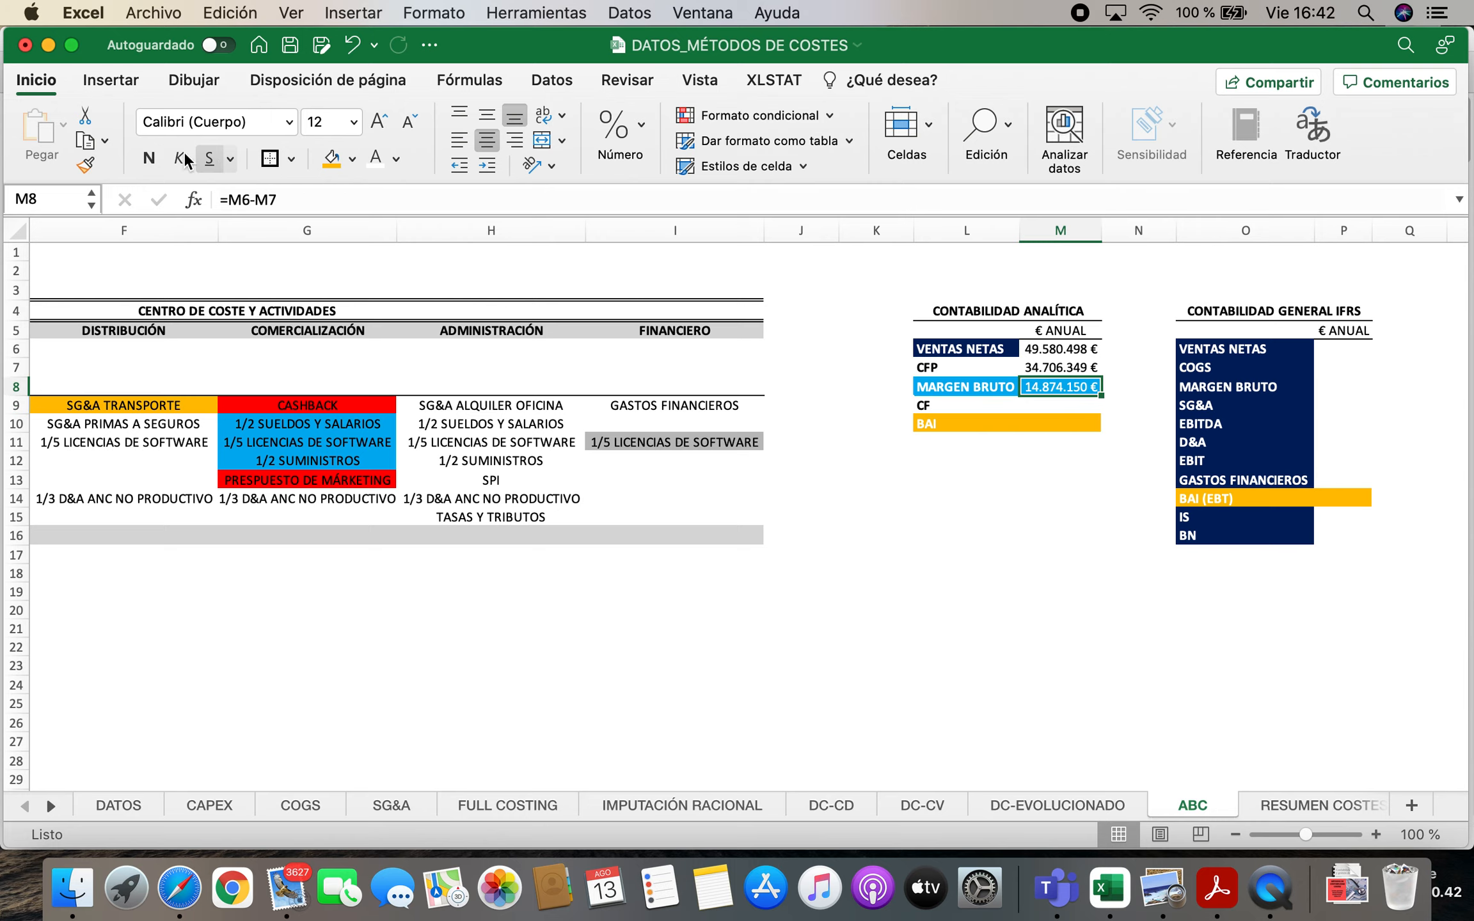
key("Return")
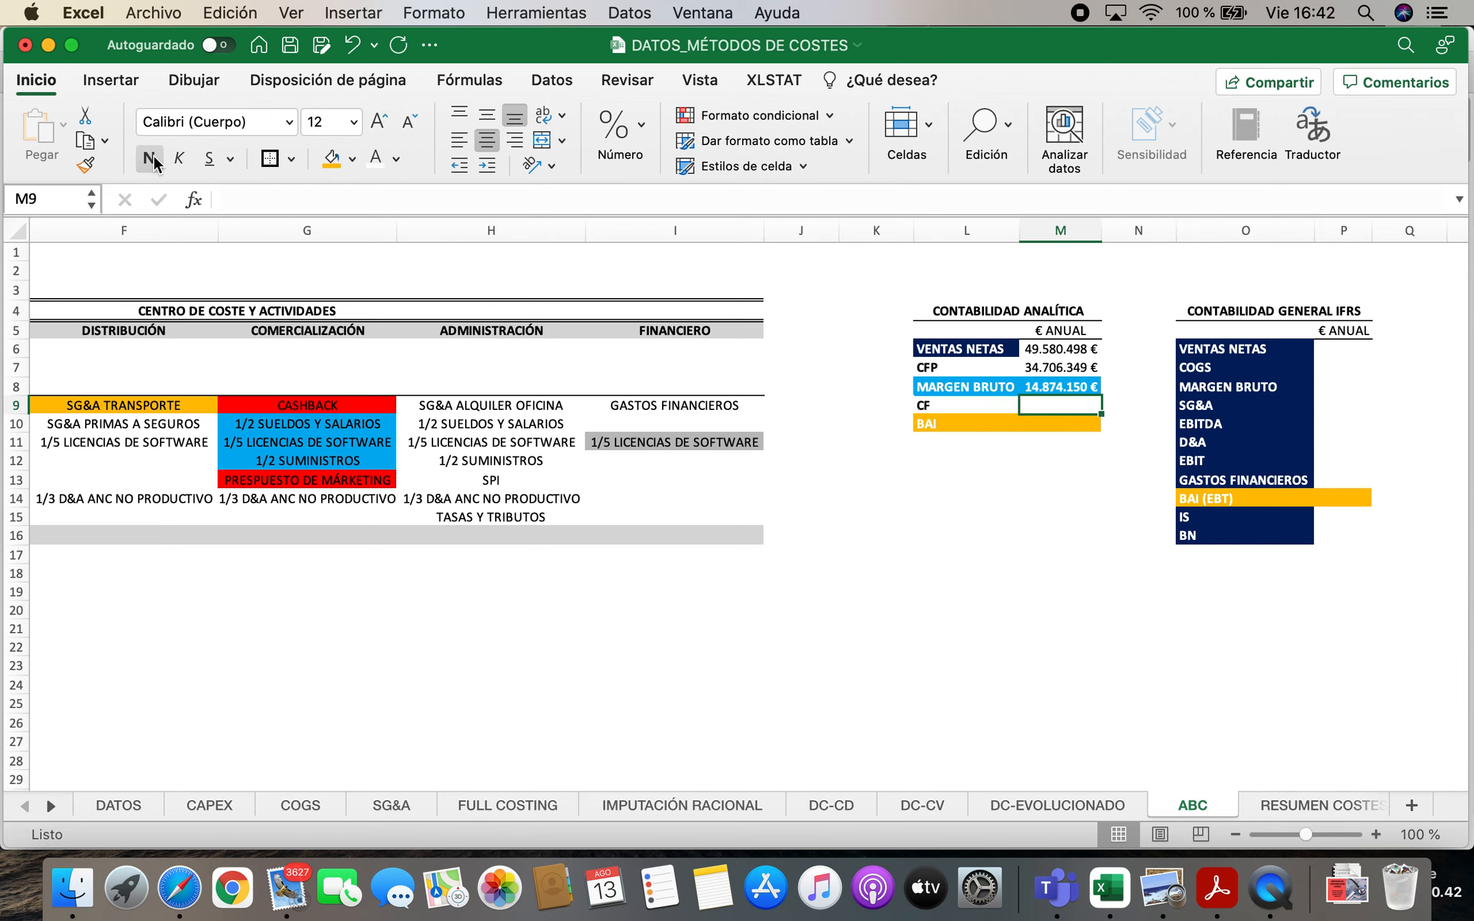
Link the annual CF value in M9 to the annual amount of CI not imputed to CFP, in cell D4
type("=")
left_click_drag(598, 781, 300, 802)
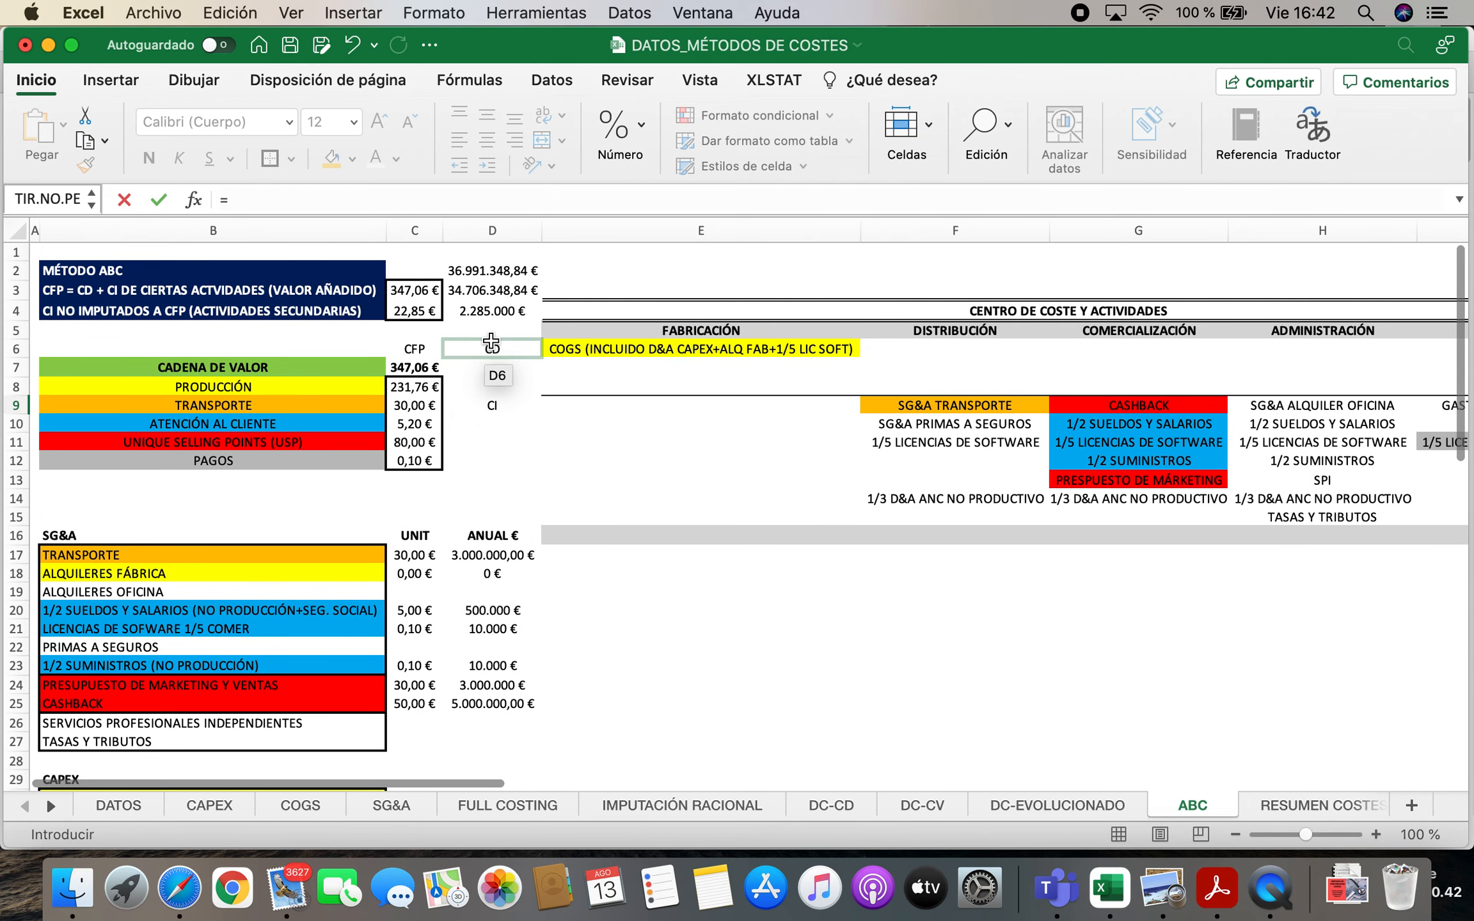
left_click(506, 312)
key("Return")
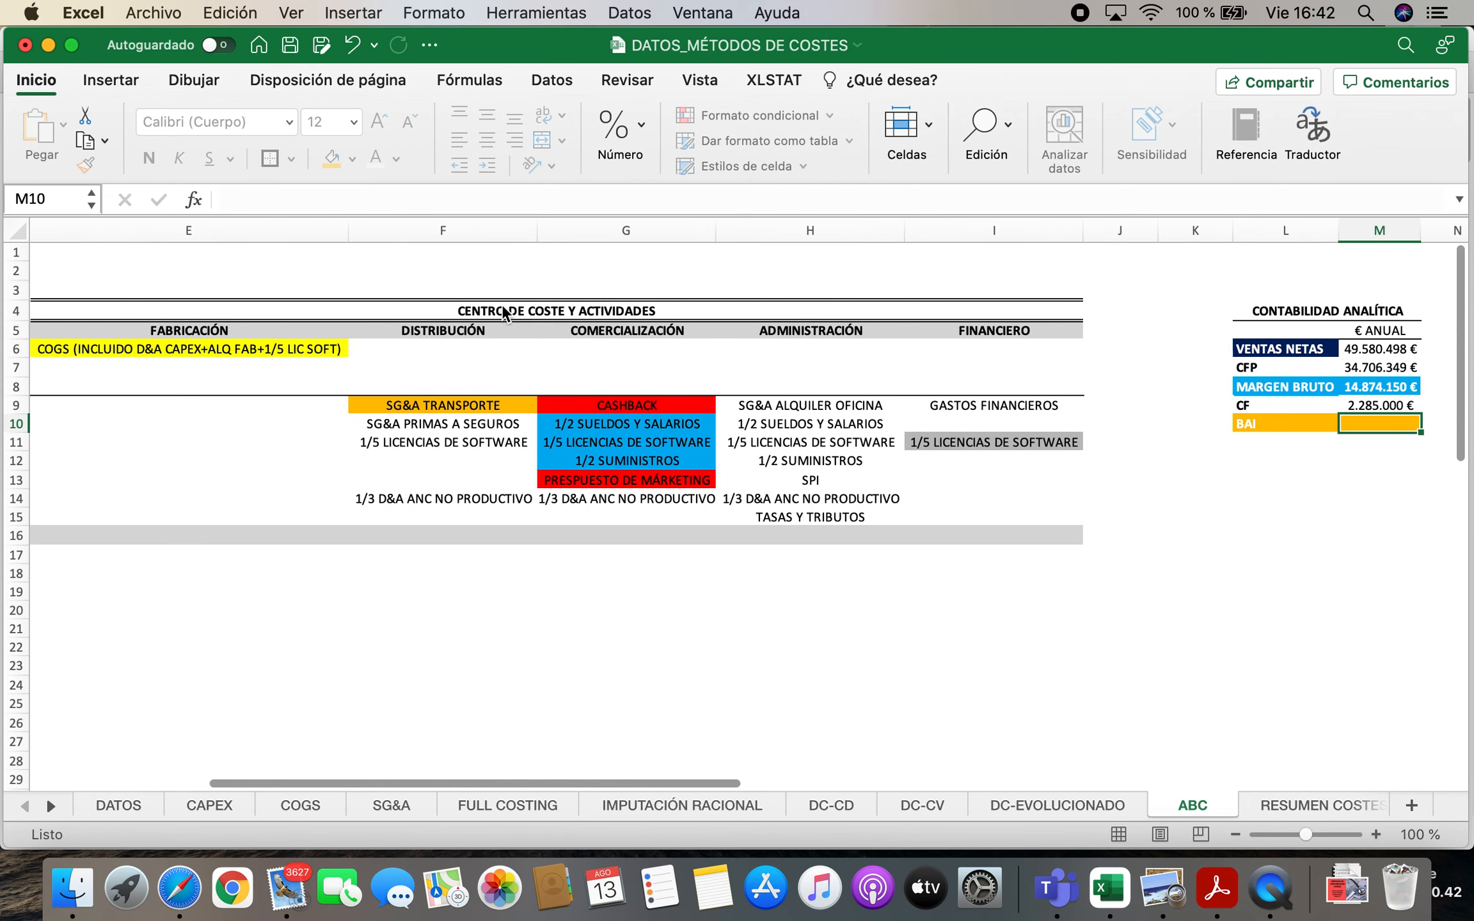
Calculate the annual BAI in M10 with the formula =M8-M9
scroll(503, 311, "right", 2)
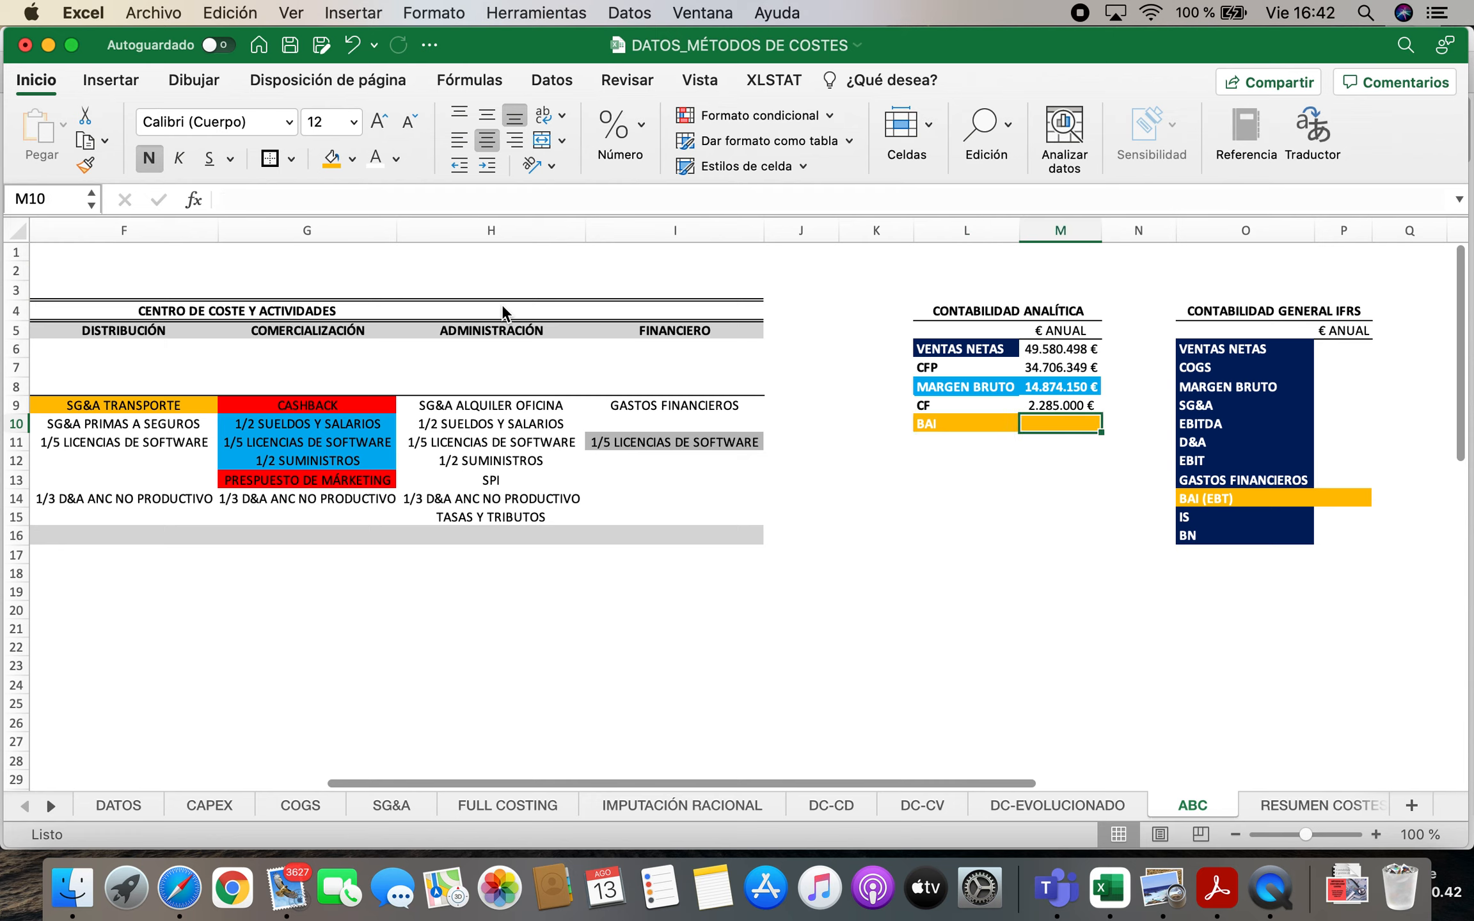
type("=")
left_click(1036, 387)
left_click(1045, 405)
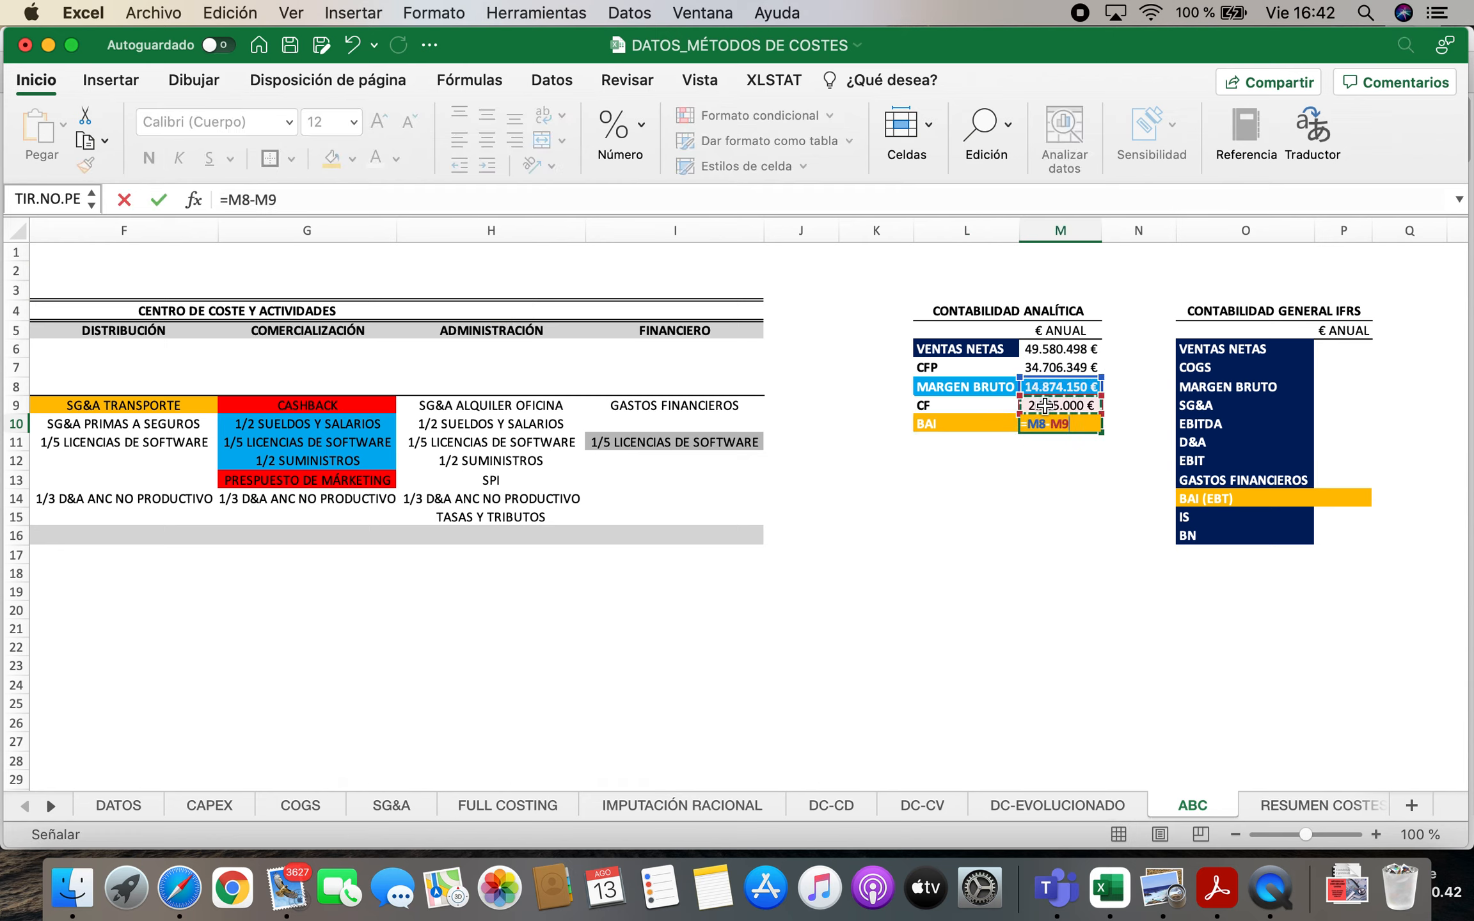
key("Return")
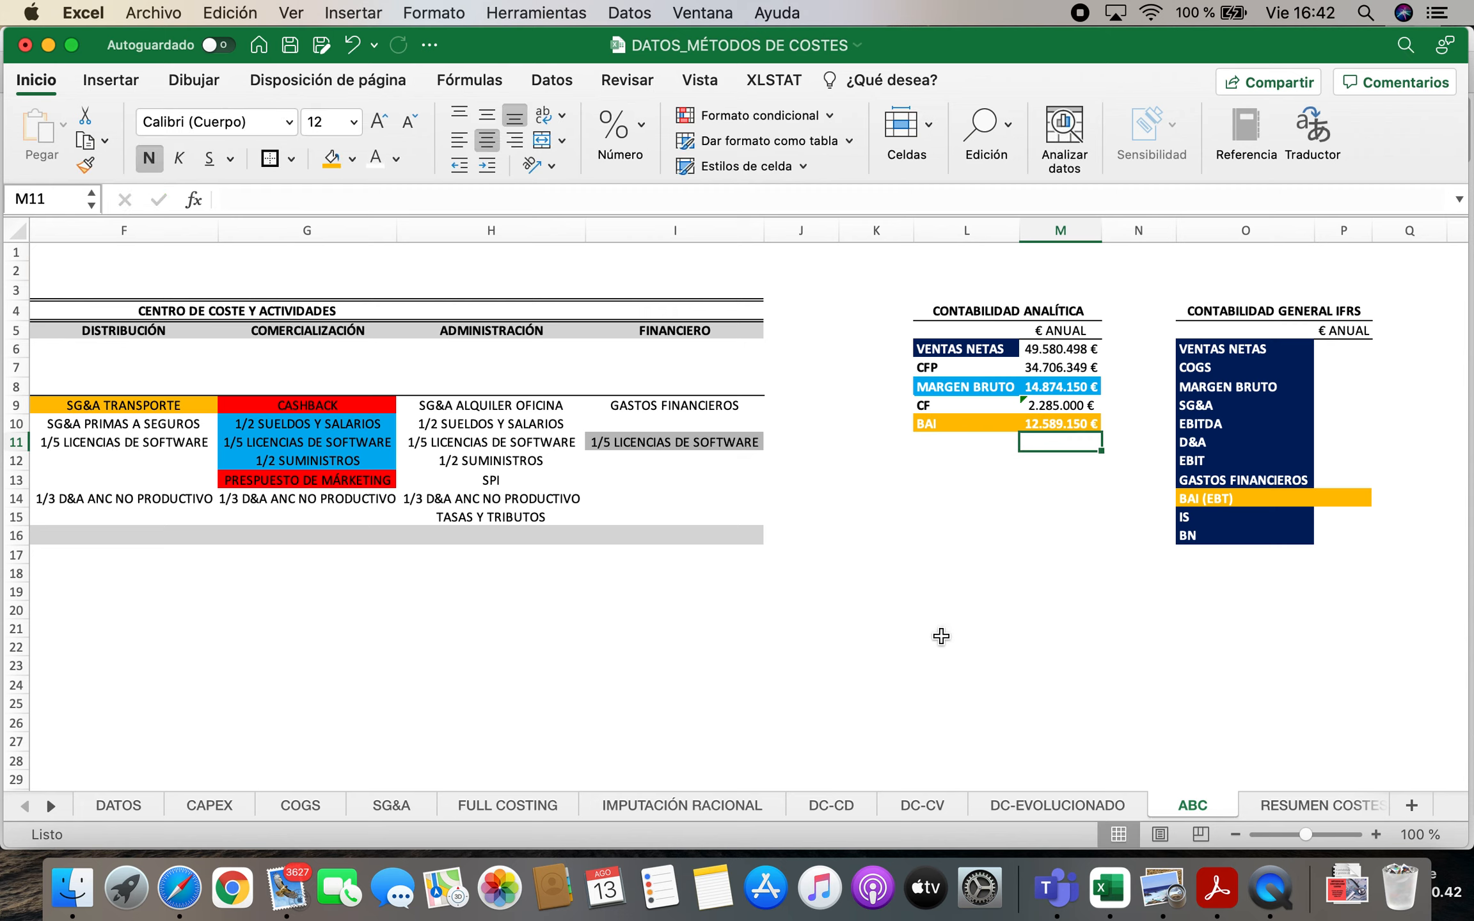
Link the annual VENTAS NETAS of the IFRS statement in P6 to the analytic net sales with the formula =M6
left_click(1054, 566)
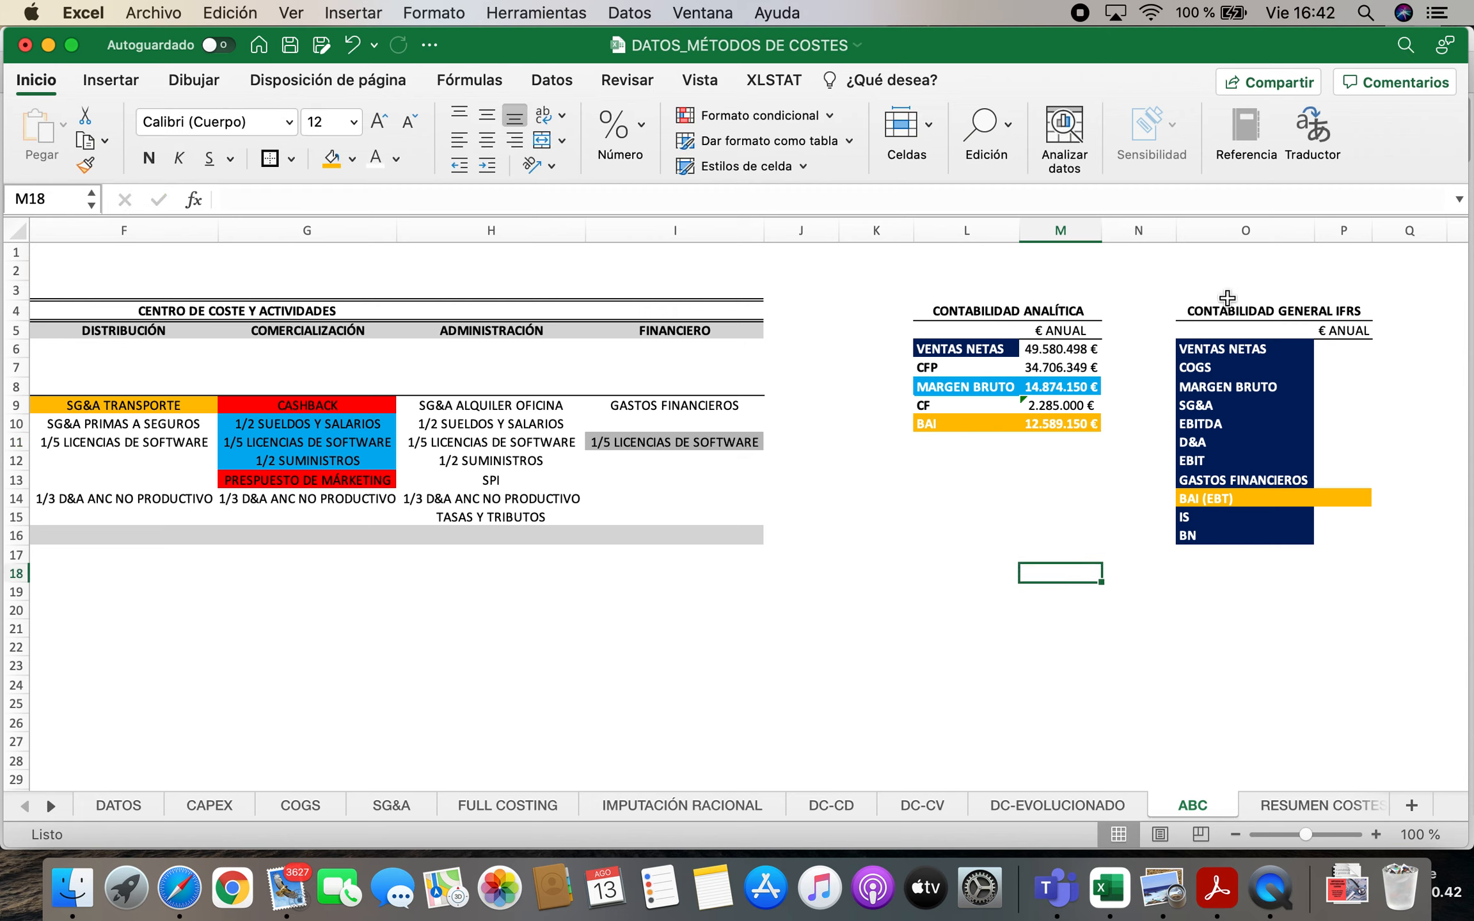
left_click(1342, 350)
type("=")
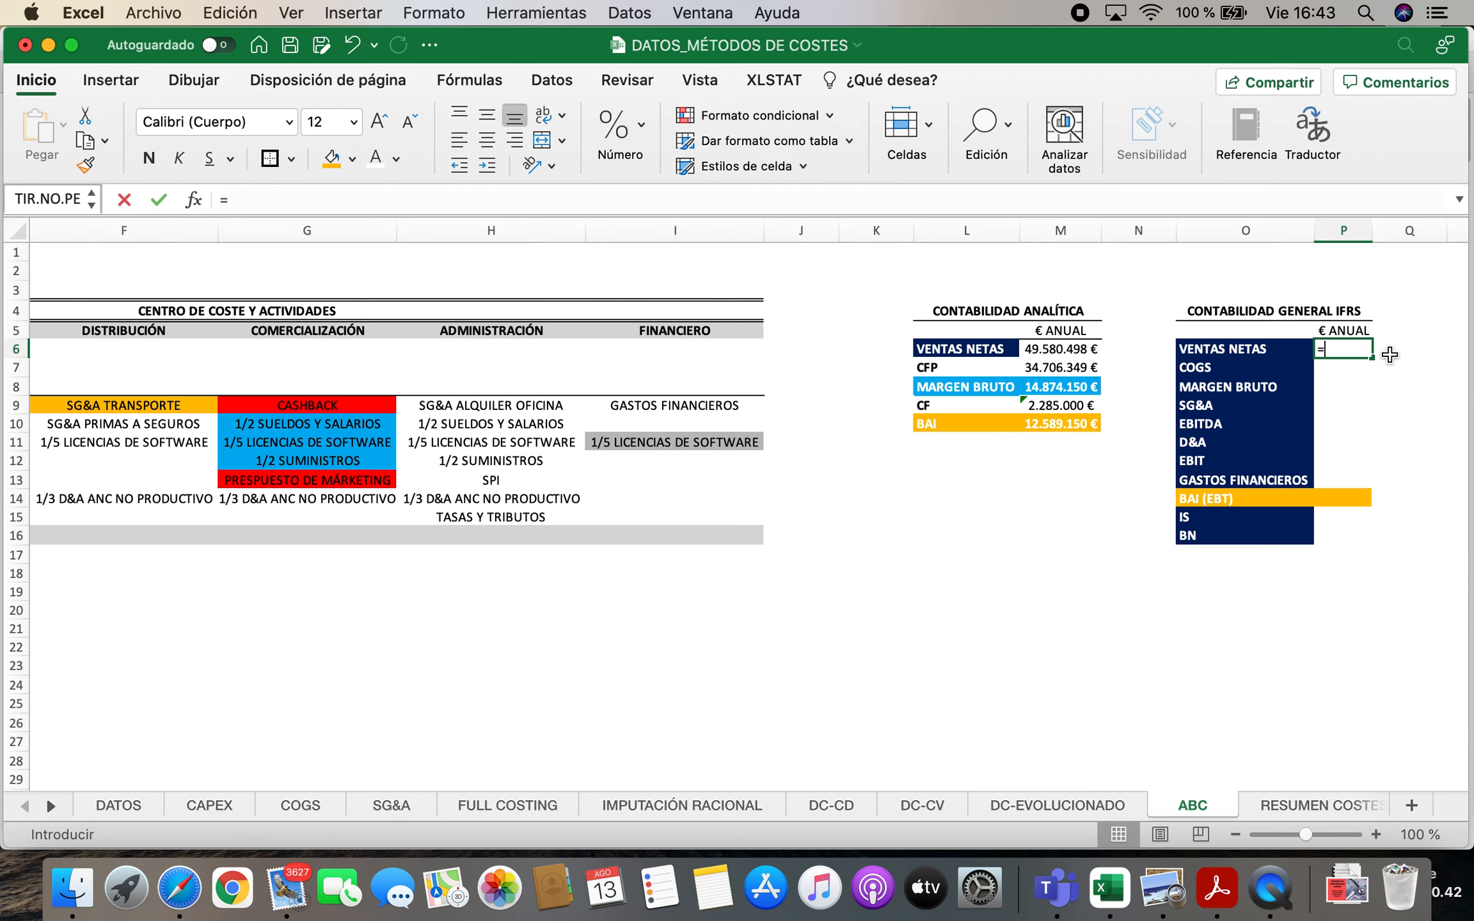
left_click(1077, 349)
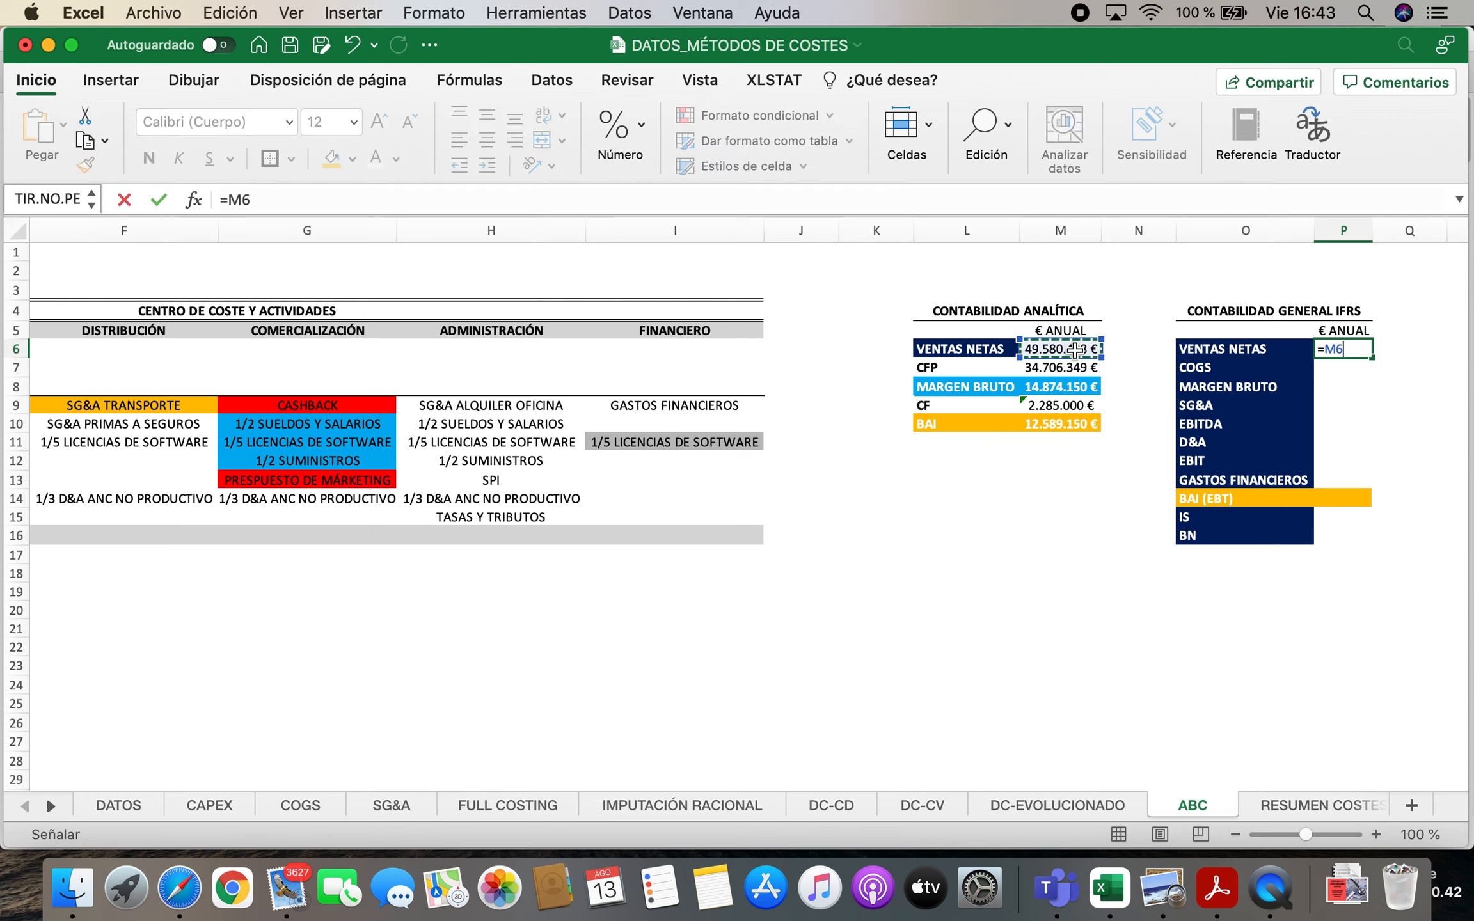
key("Return")
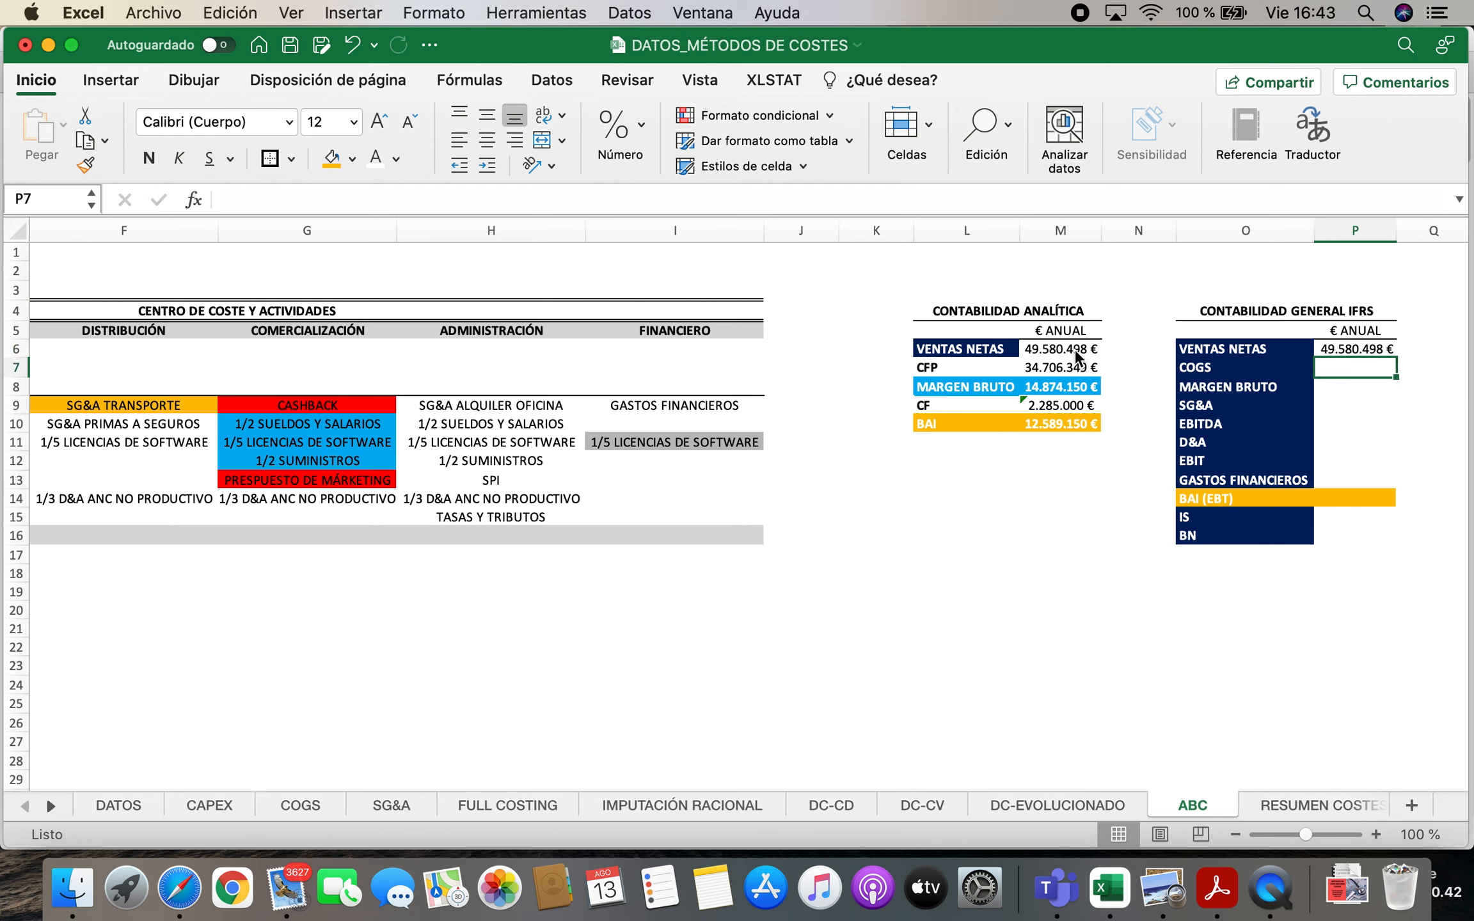
Calculate the annual COGS in P7 as the PRODUCCIÓN unit cost times the sales forecast, with the formula =C8*DATOS!H7
type("=")
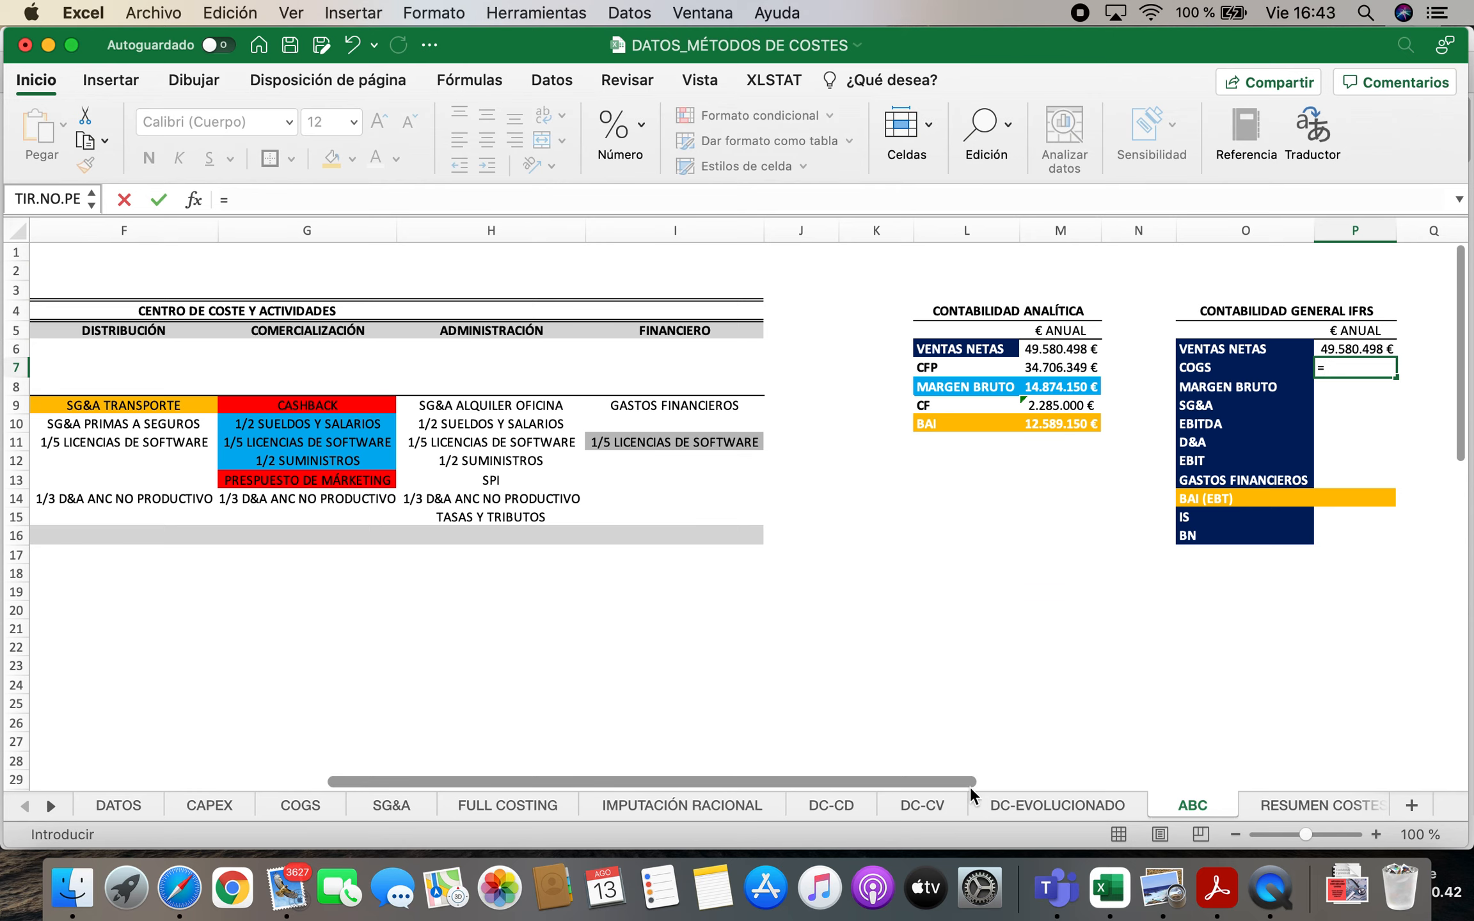
left_click_drag(945, 786, 586, 795)
scroll(494, 615, "down", 3)
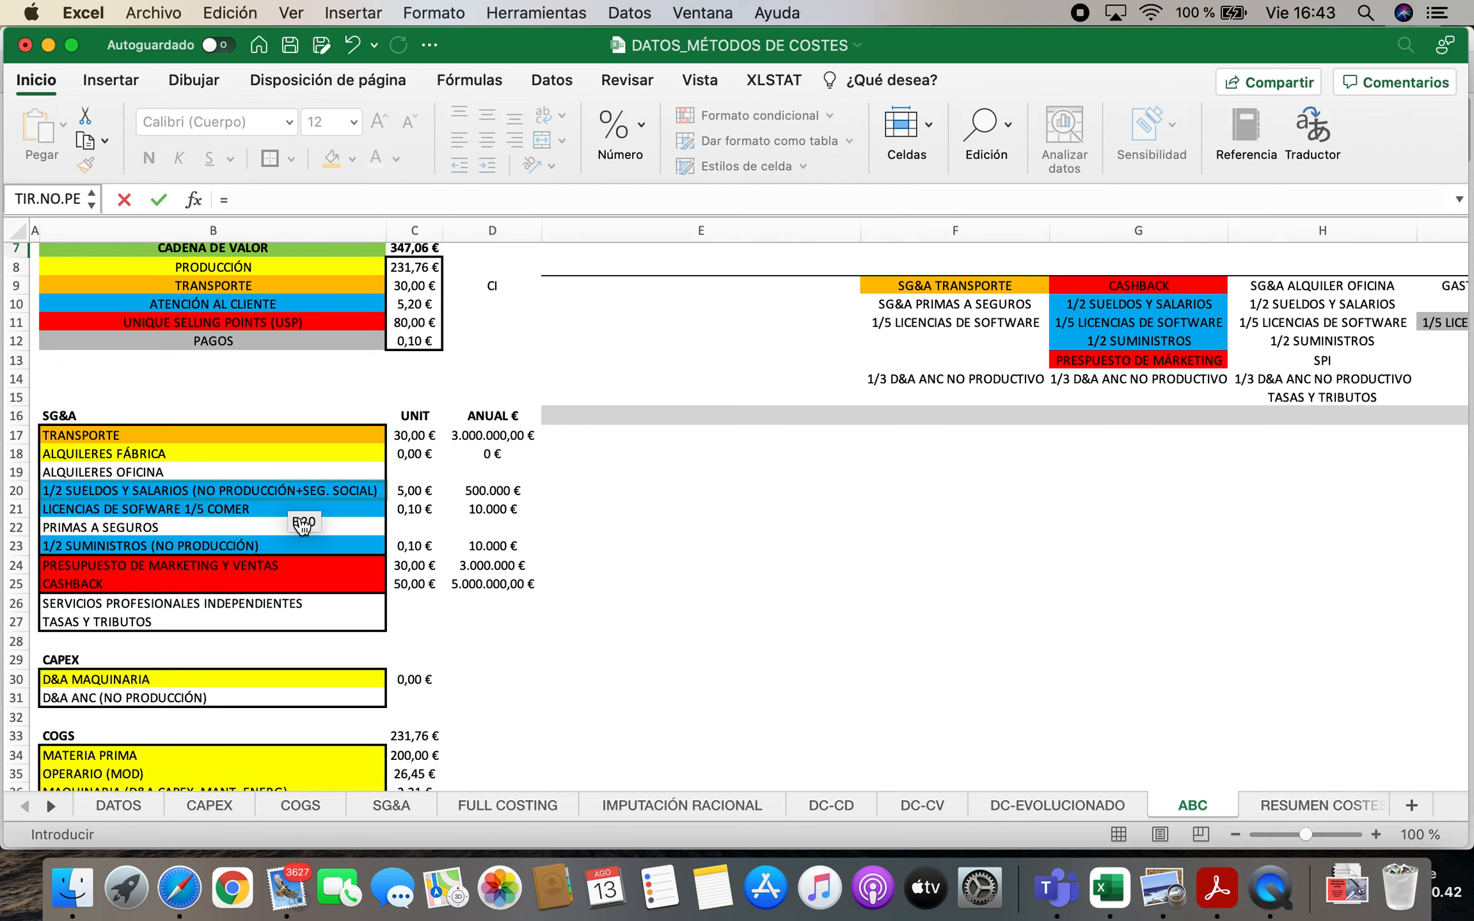
scroll(299, 529, "up", 3)
scroll(298, 529, "up", 2)
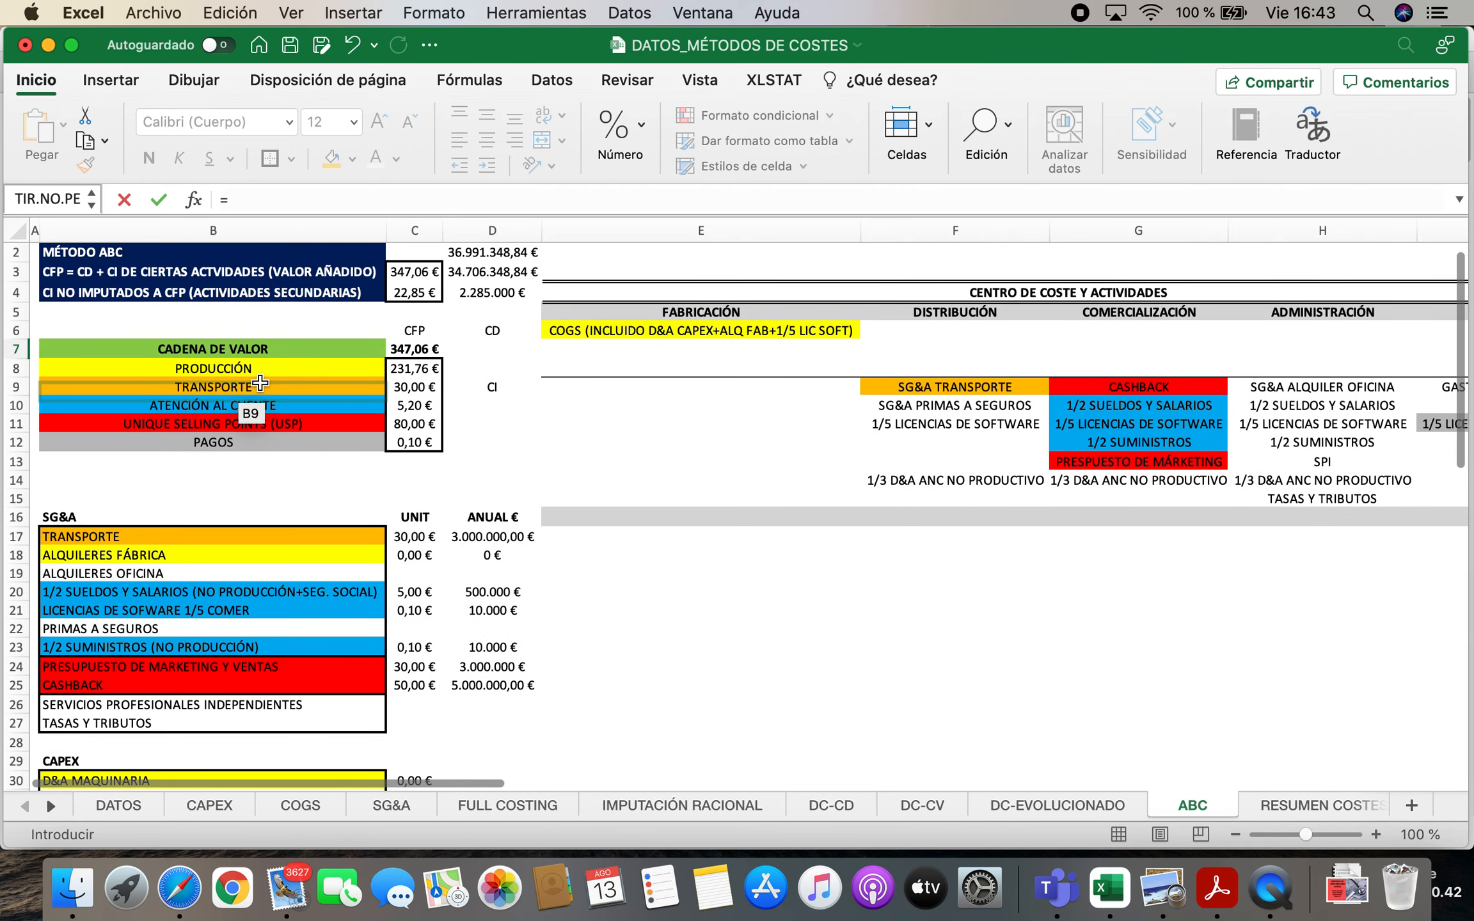
scroll(378, 477, "down", 15)
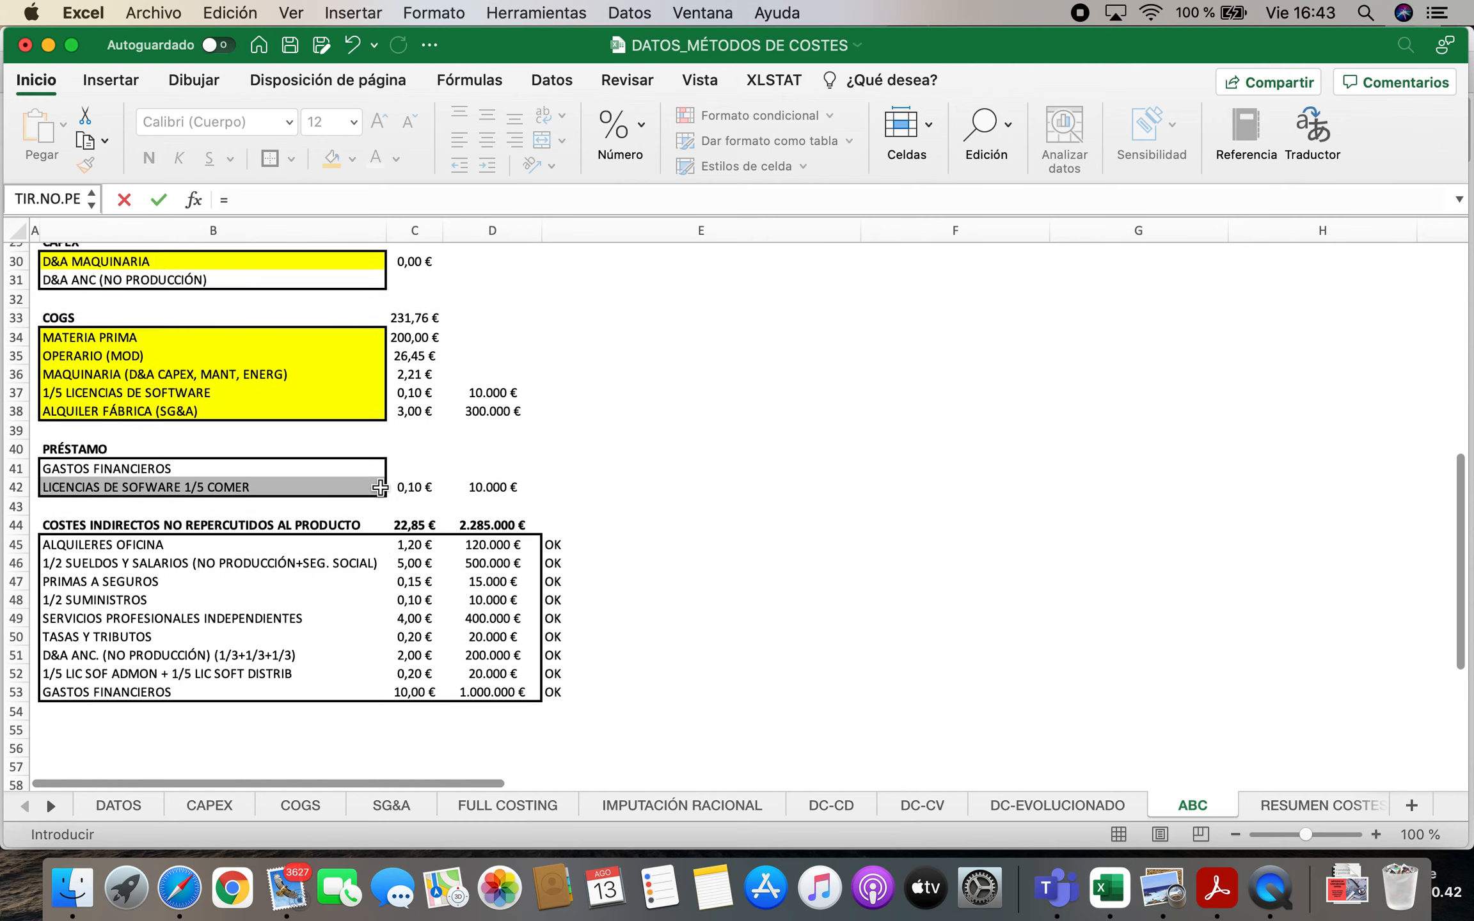
scroll(380, 488, "up", 10)
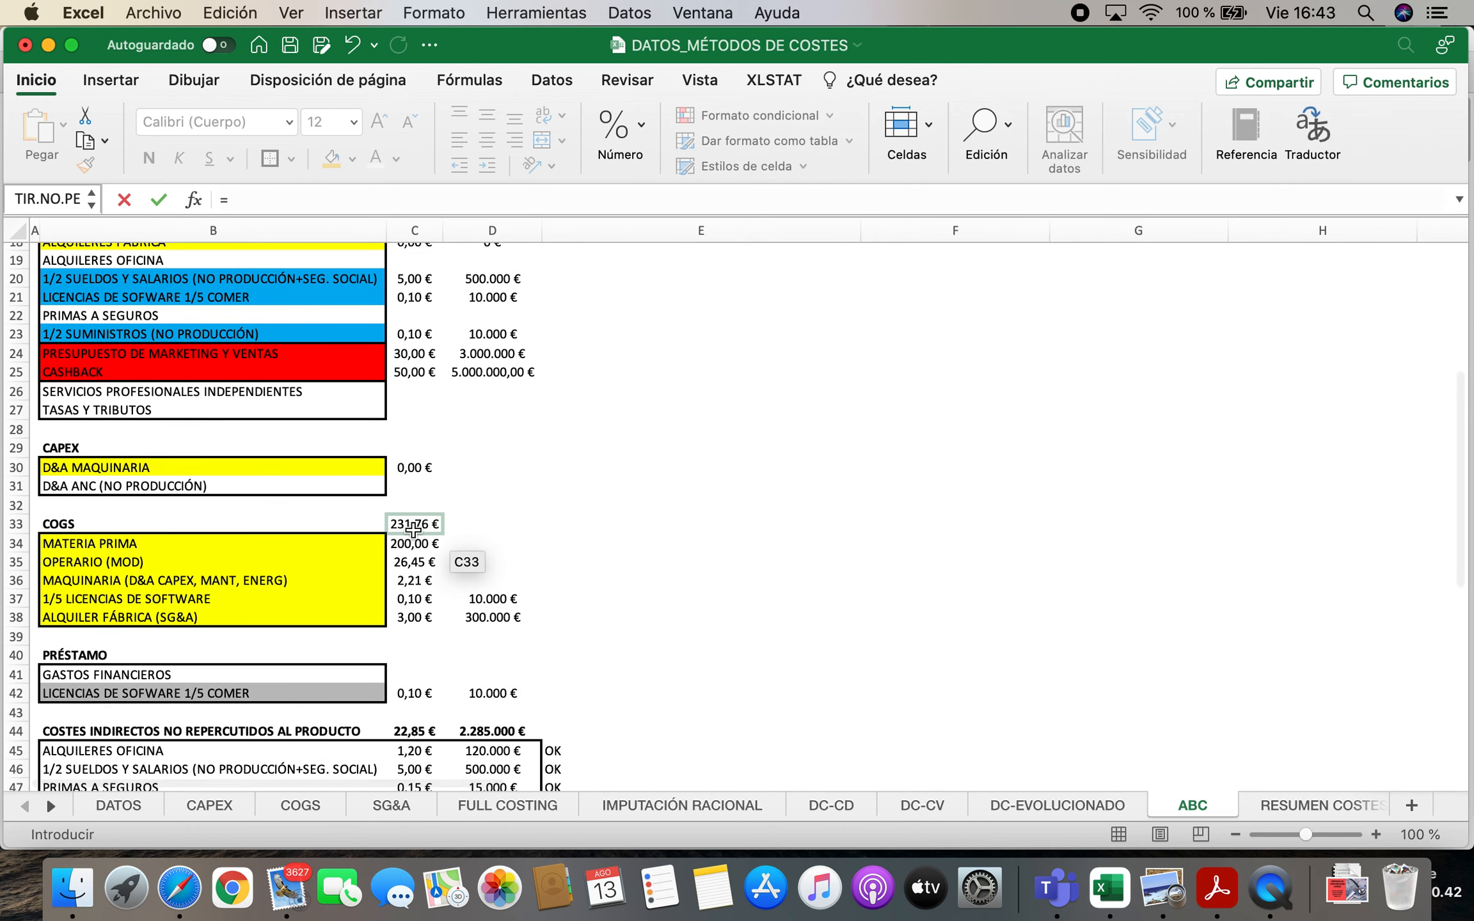
scroll(423, 538, "up", 12)
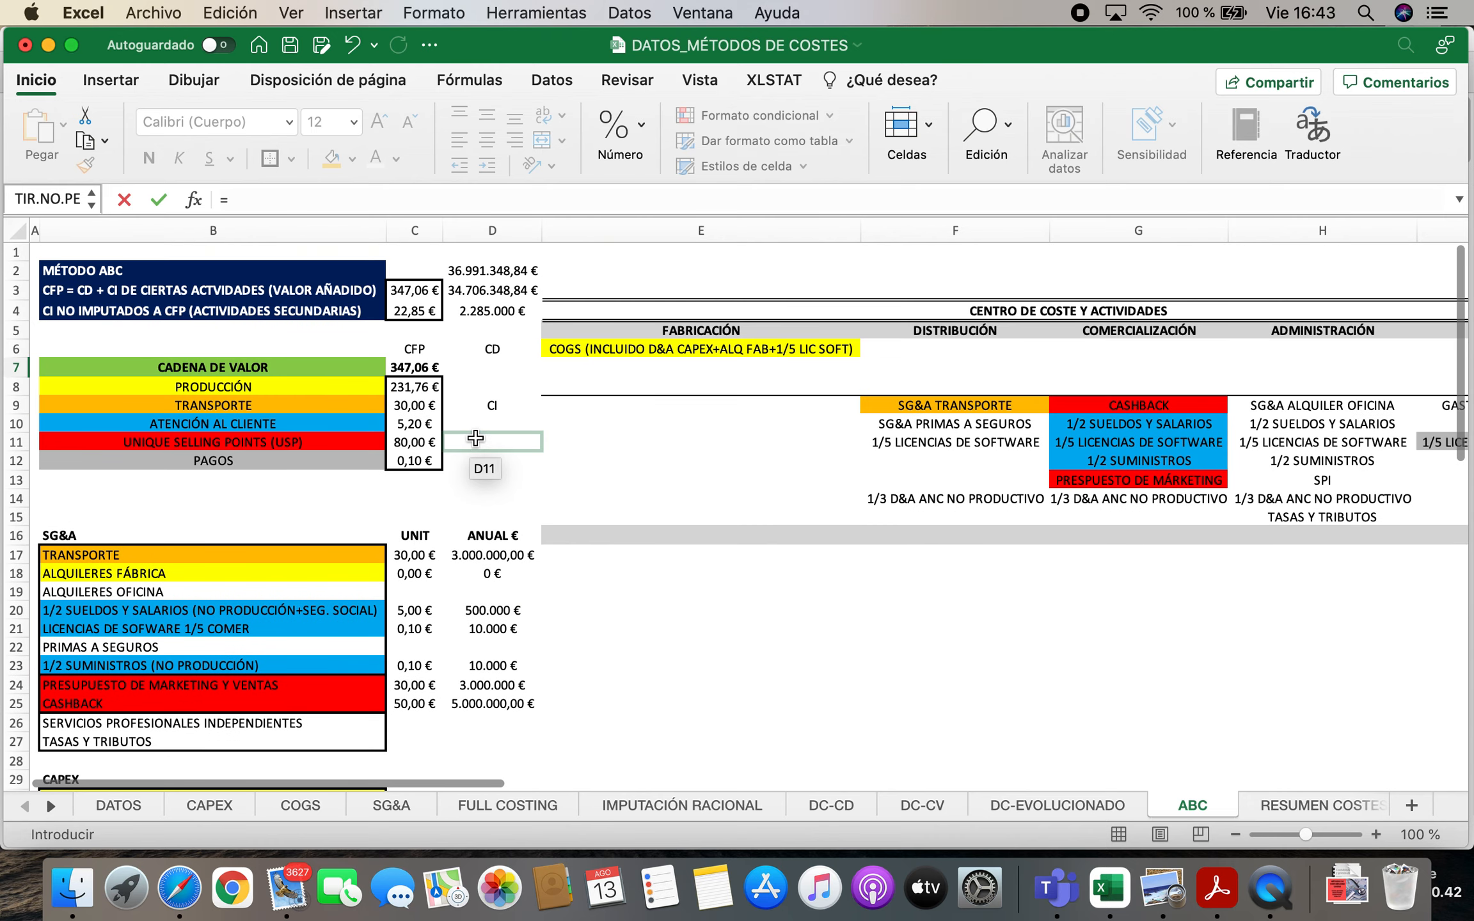
left_click(417, 388)
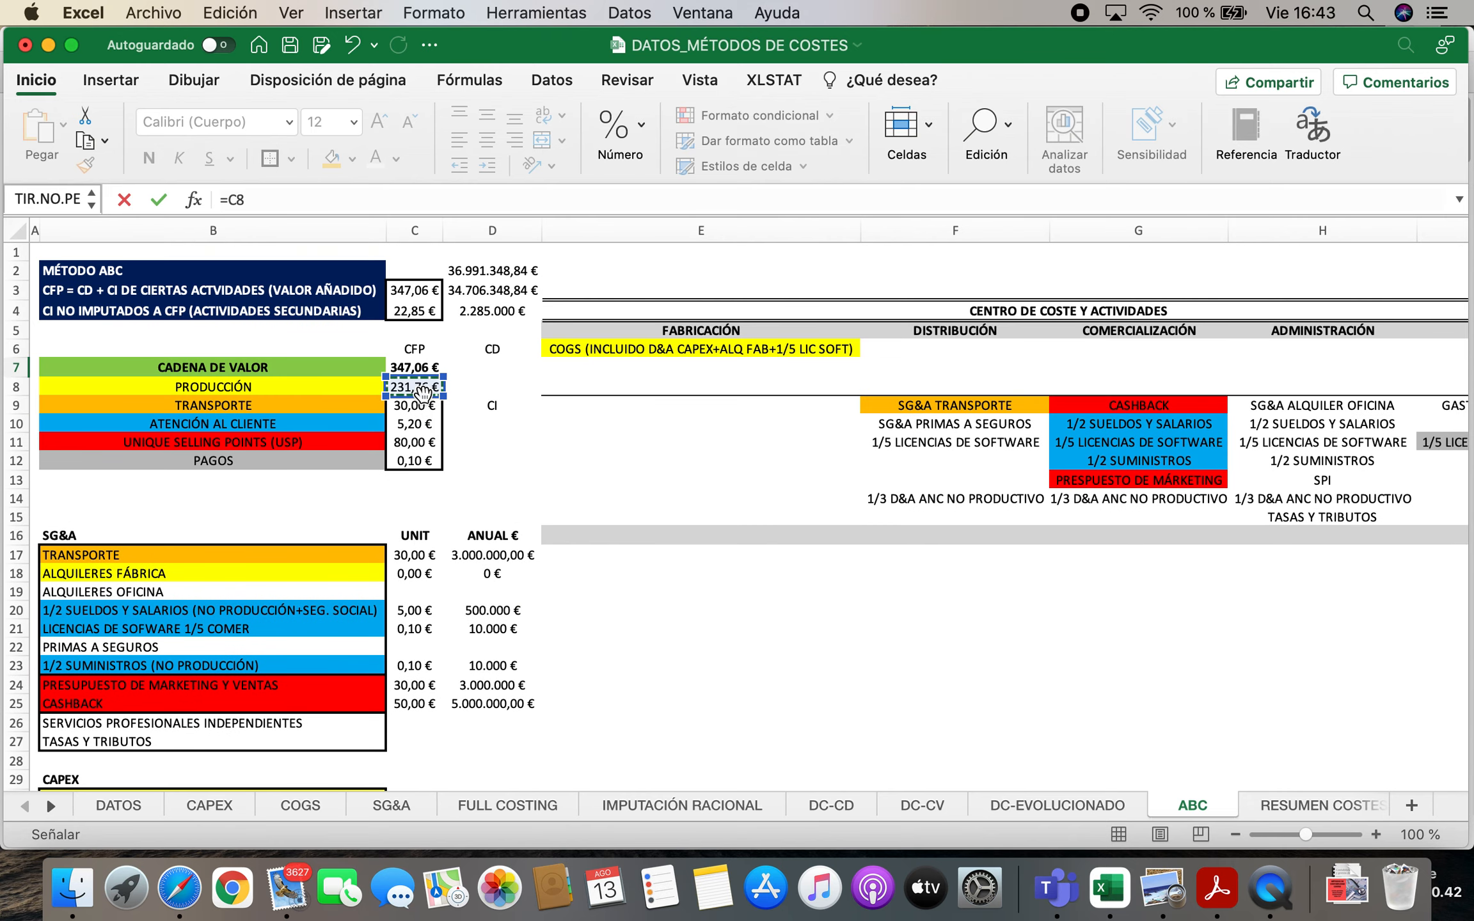
left_click(126, 810)
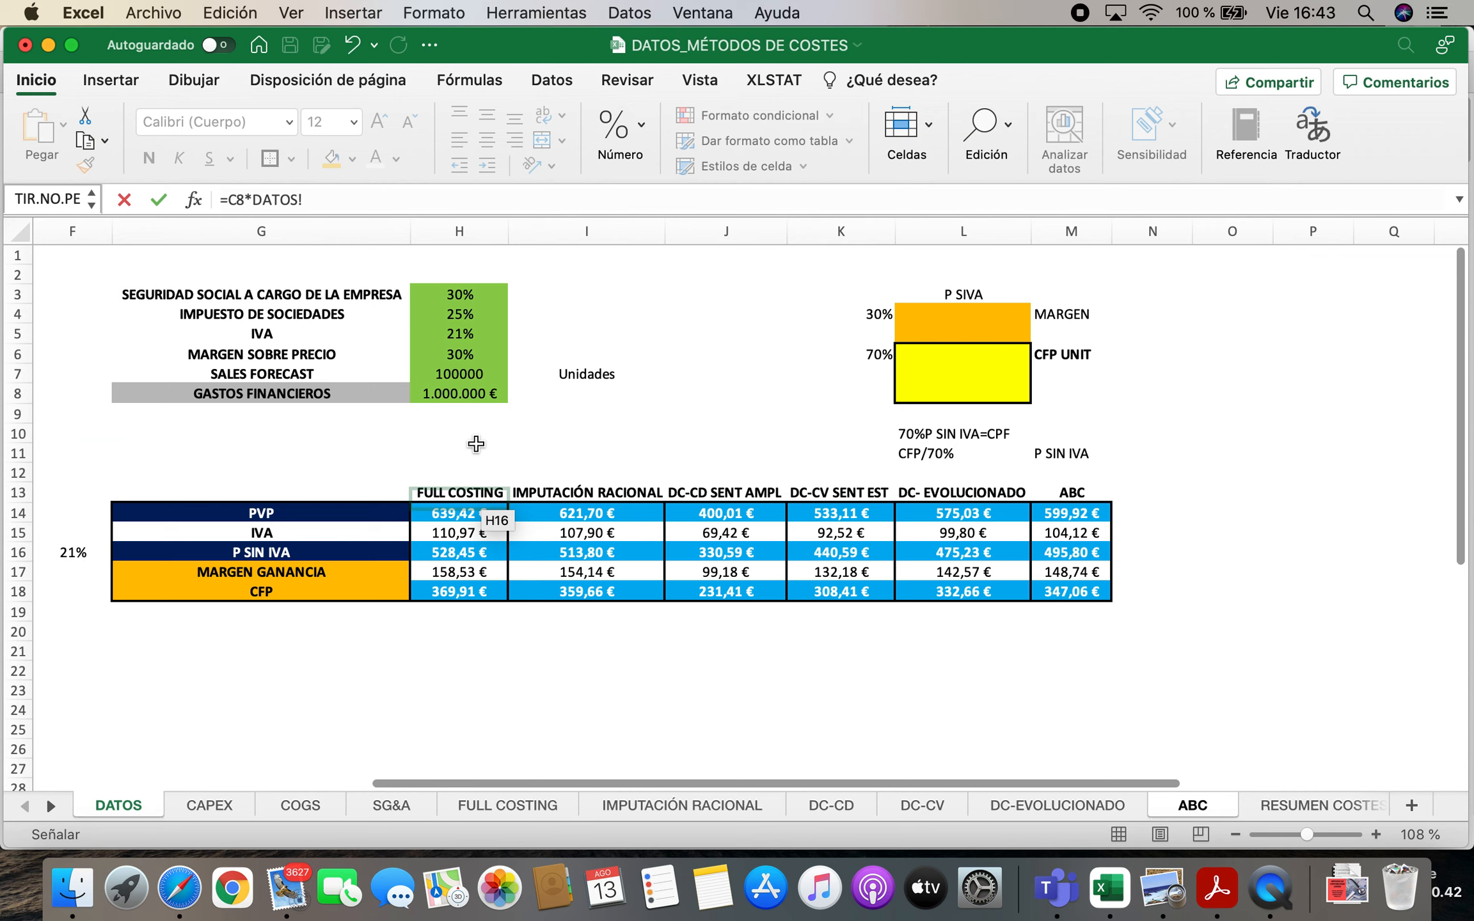
left_click(473, 388)
key("Return")
key("Up")
key("Down")
Calculate the IFRS MARGEN BRUTO in P8 with the formula =P6-P7
type("=")
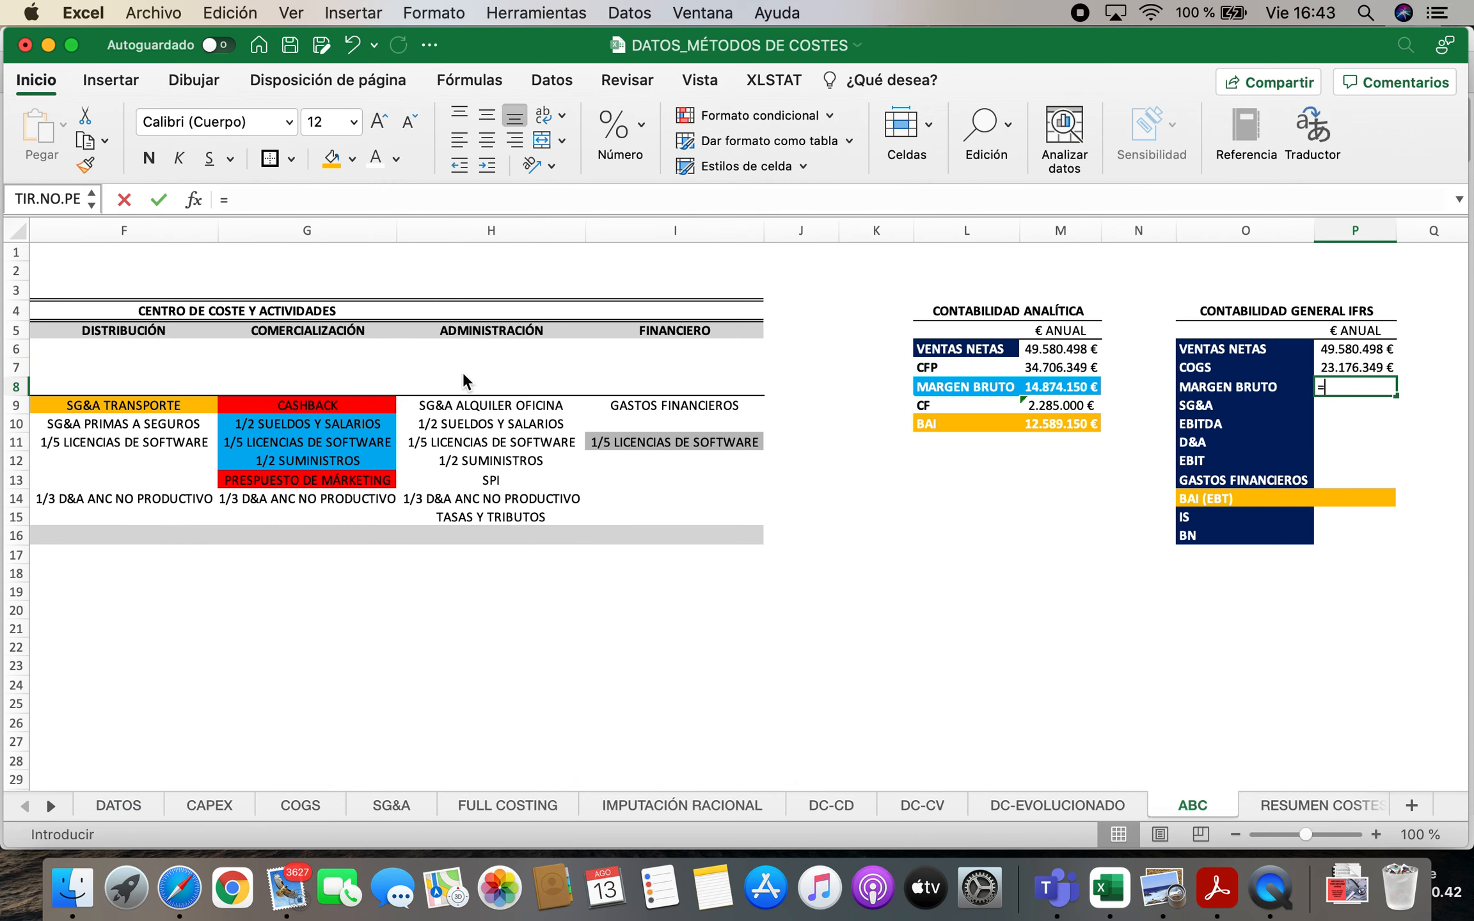
left_click(1352, 348)
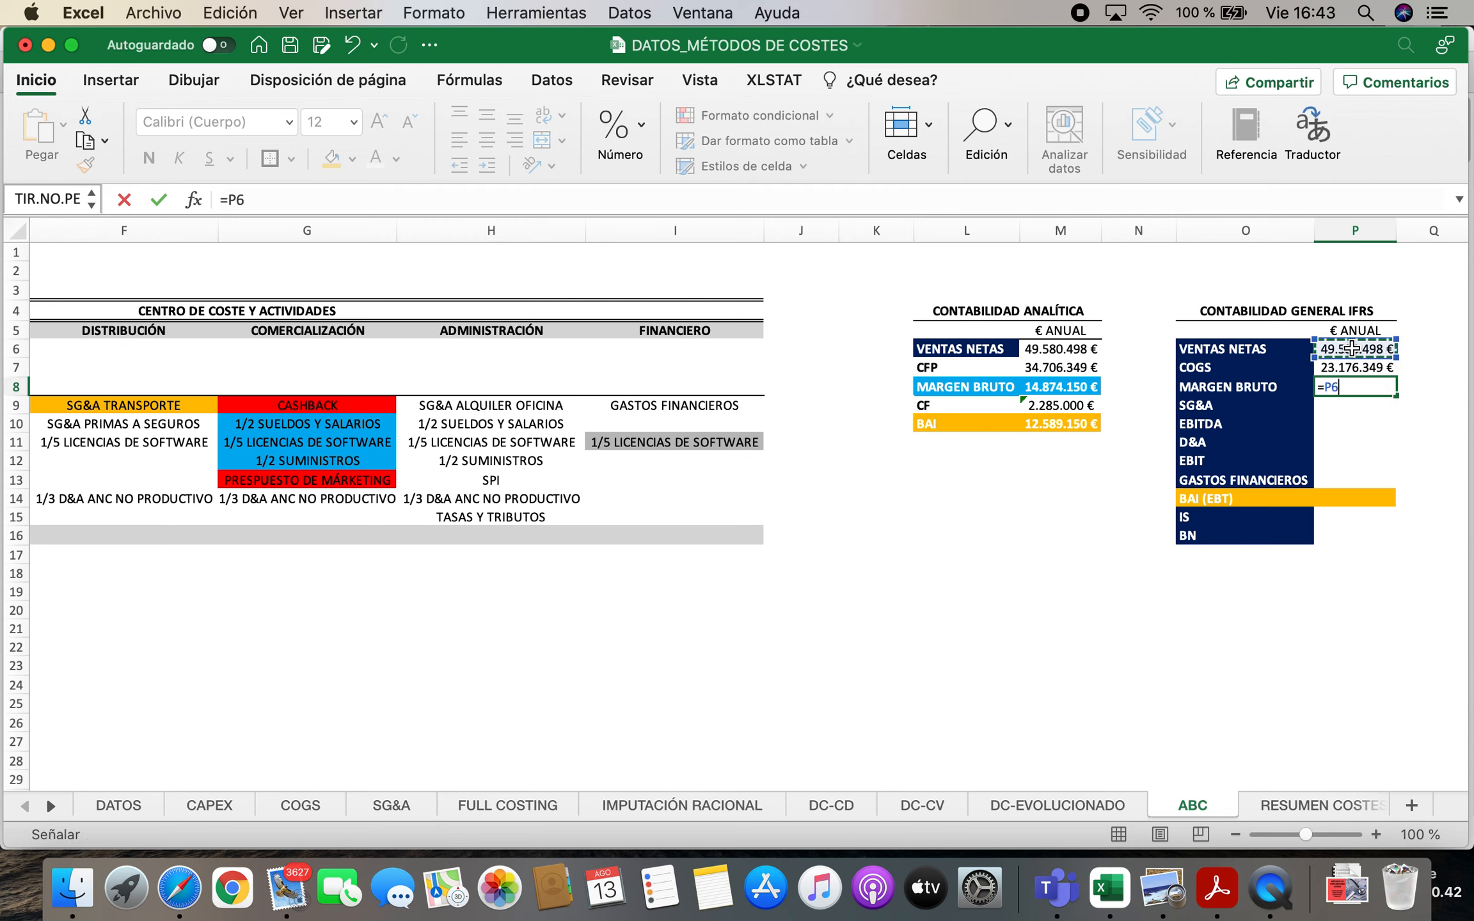
type("-")
left_click(1361, 362)
key("Return")
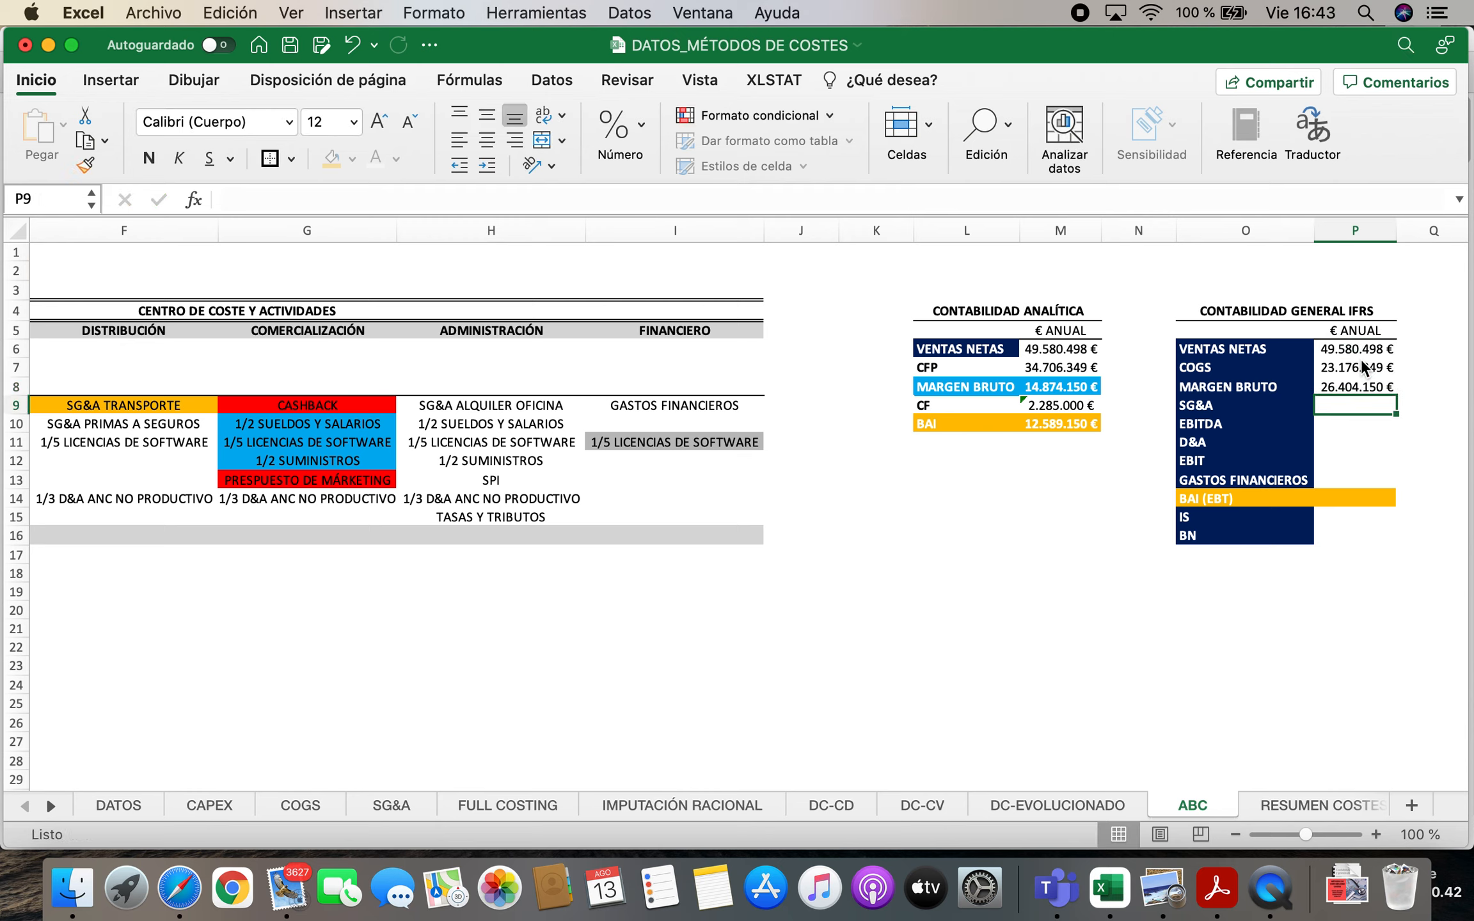
type("=")
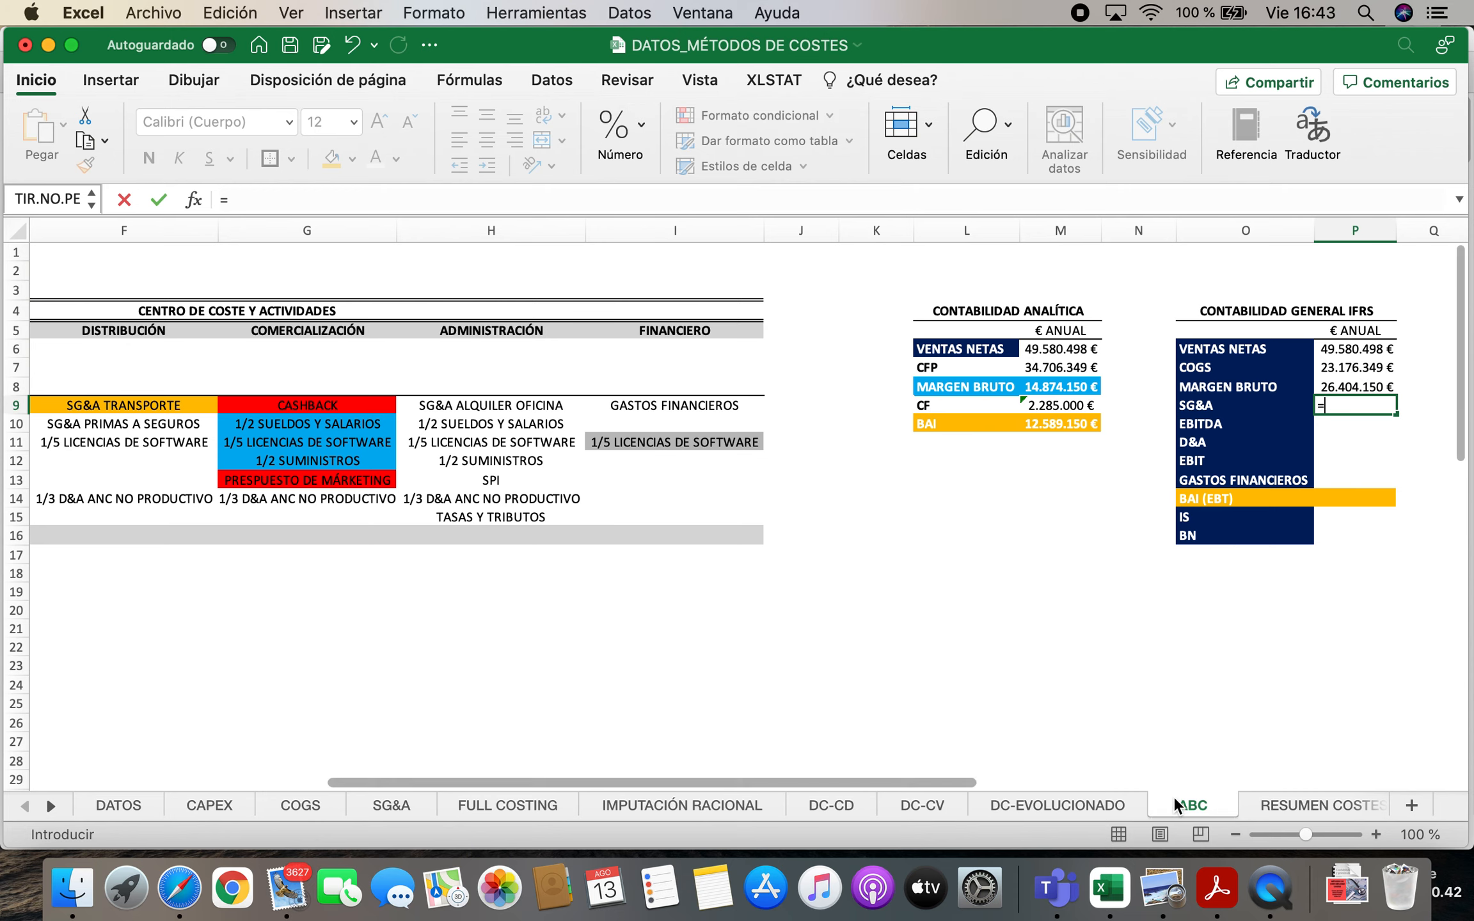
left_click_drag(959, 784, 546, 773)
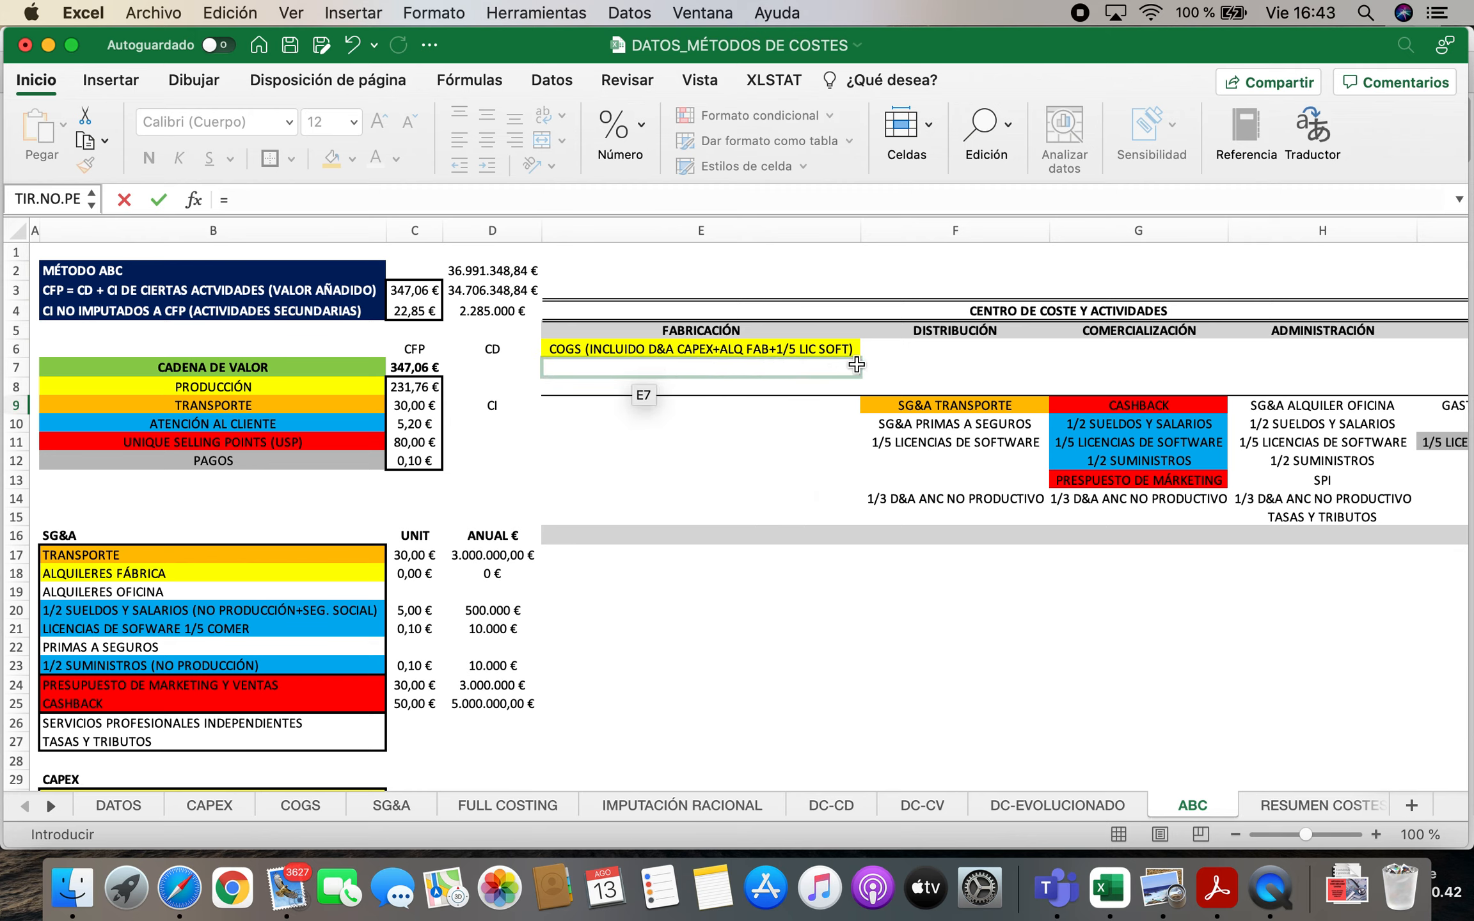
key("Escape")
Examine what COGS includes in the FABRICACIÓN cost centre and the COGS block, checking software licences, factory rent and machinery
key("Left")
key("Left")
key("Left")
key("Up")
key("Up")
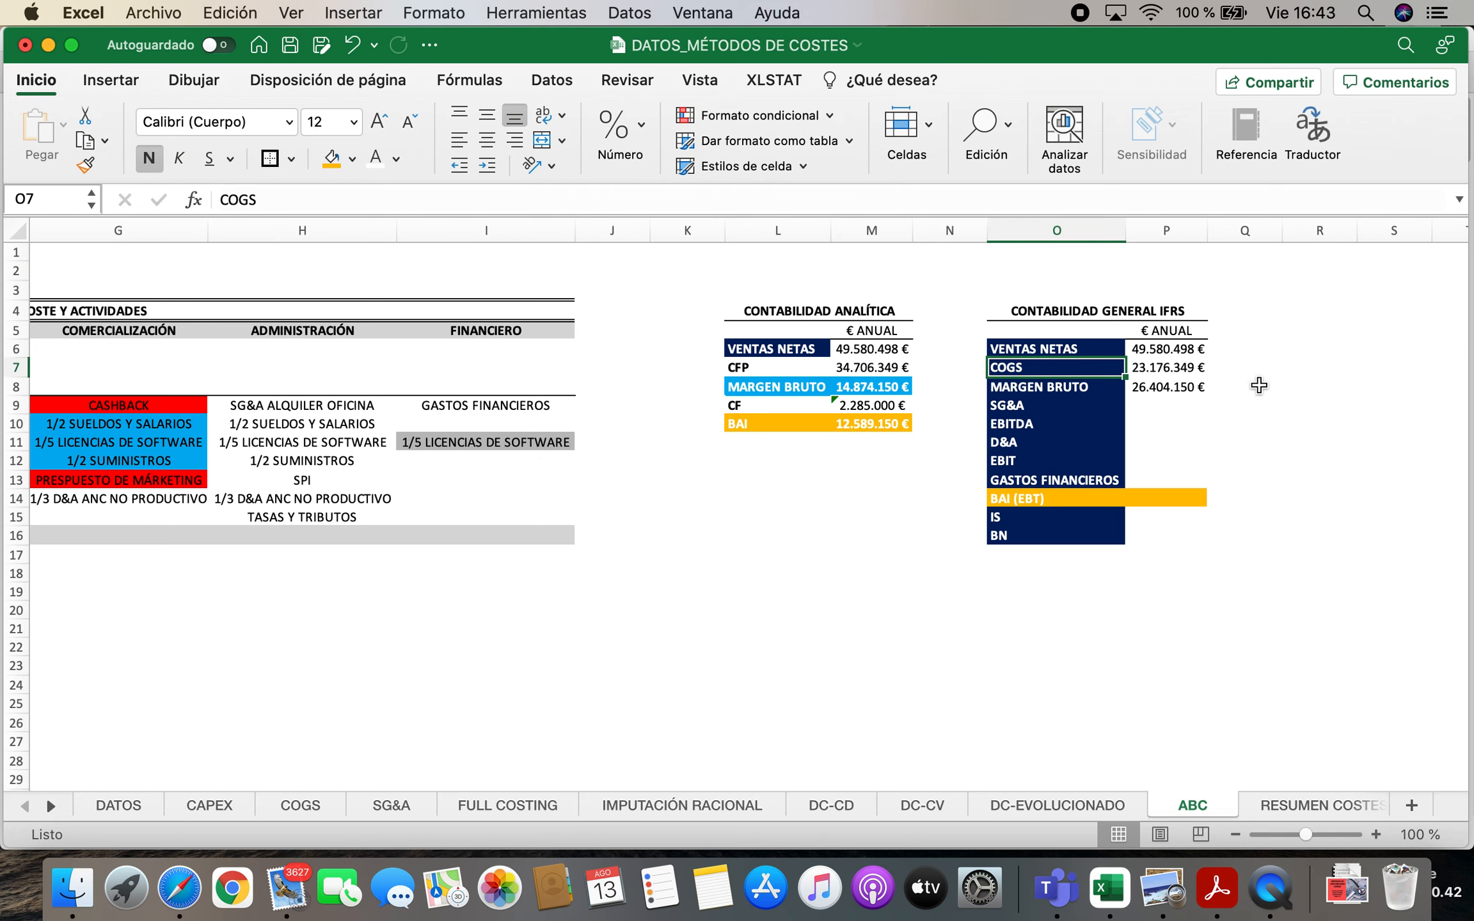
key("Left")
key("Left")
key("Left")
key("Left")
key("Left")
key("Left")
key("Left")
key("Left")
key("Left")
key("Left")
key("Left")
key("Left")
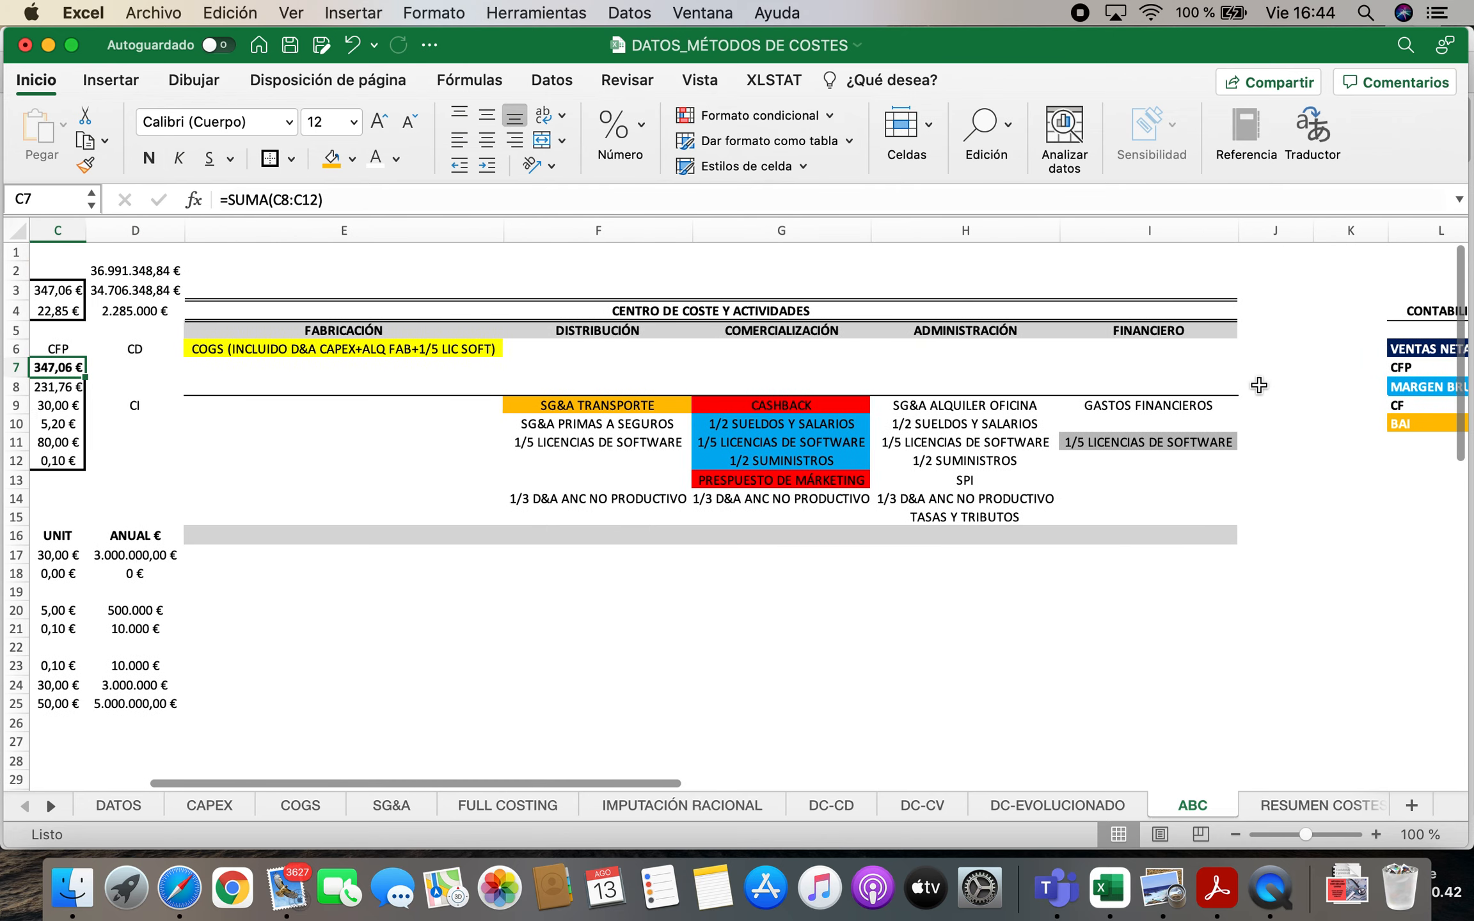
key("Left")
key("Right")
key("Right")
key("Right")
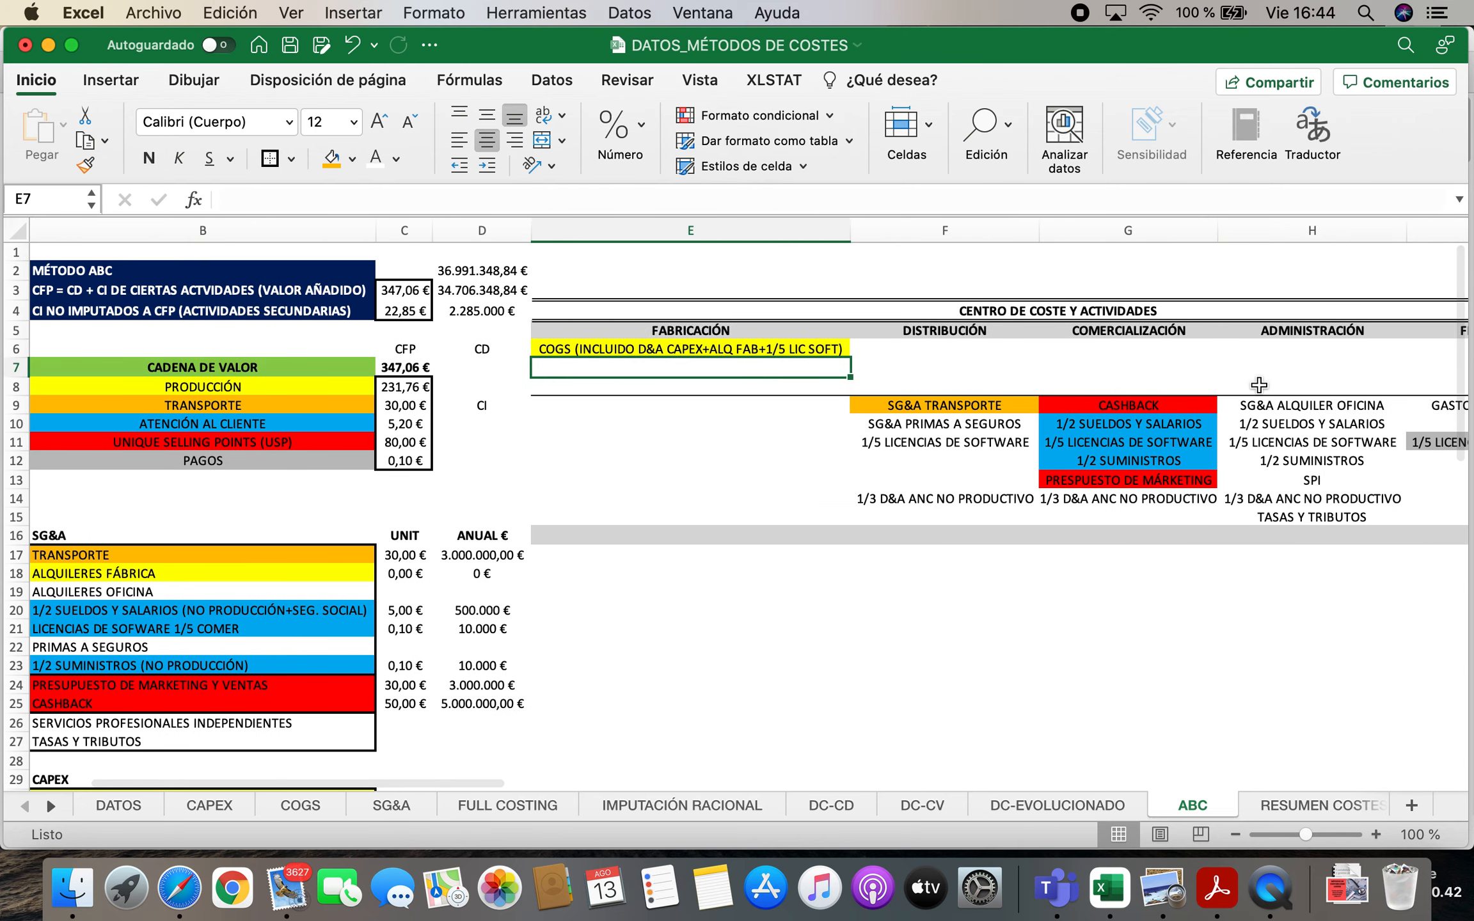
key("Up")
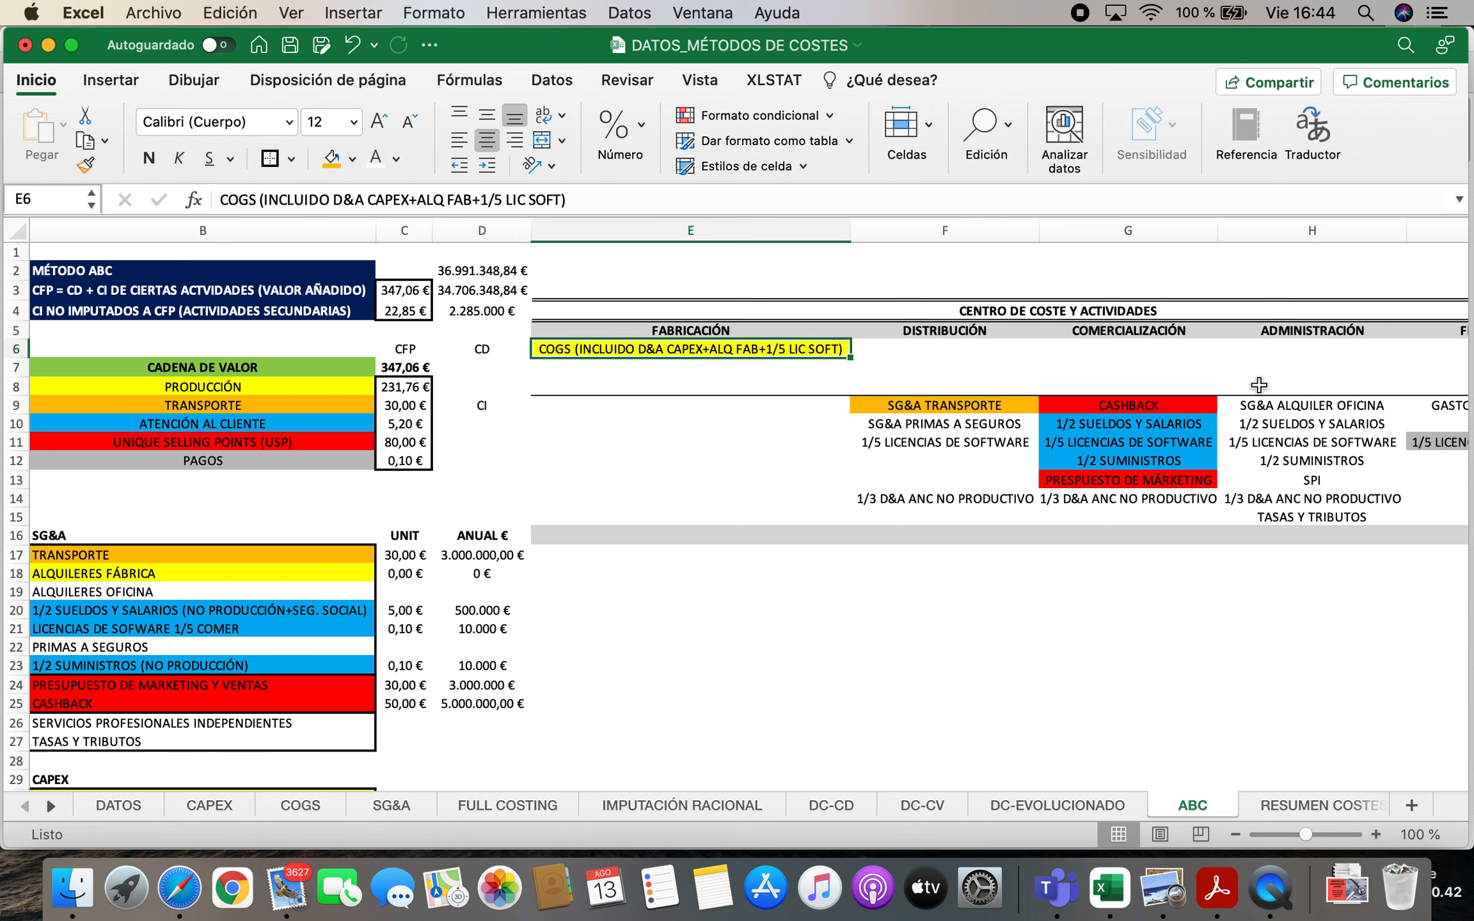
scroll(1259, 384, "down", 5)
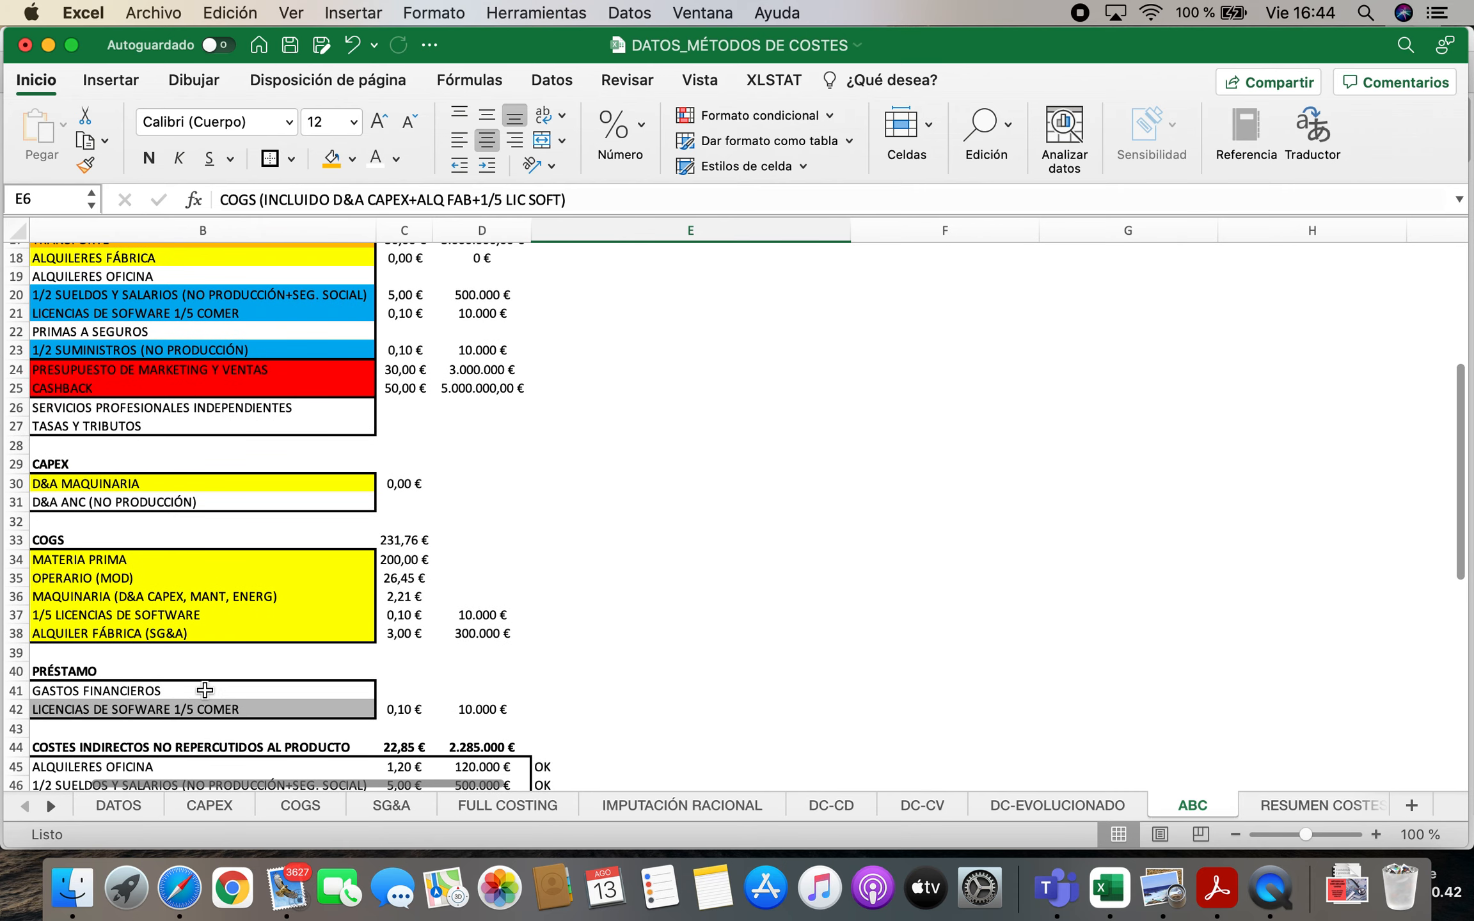
left_click(171, 616)
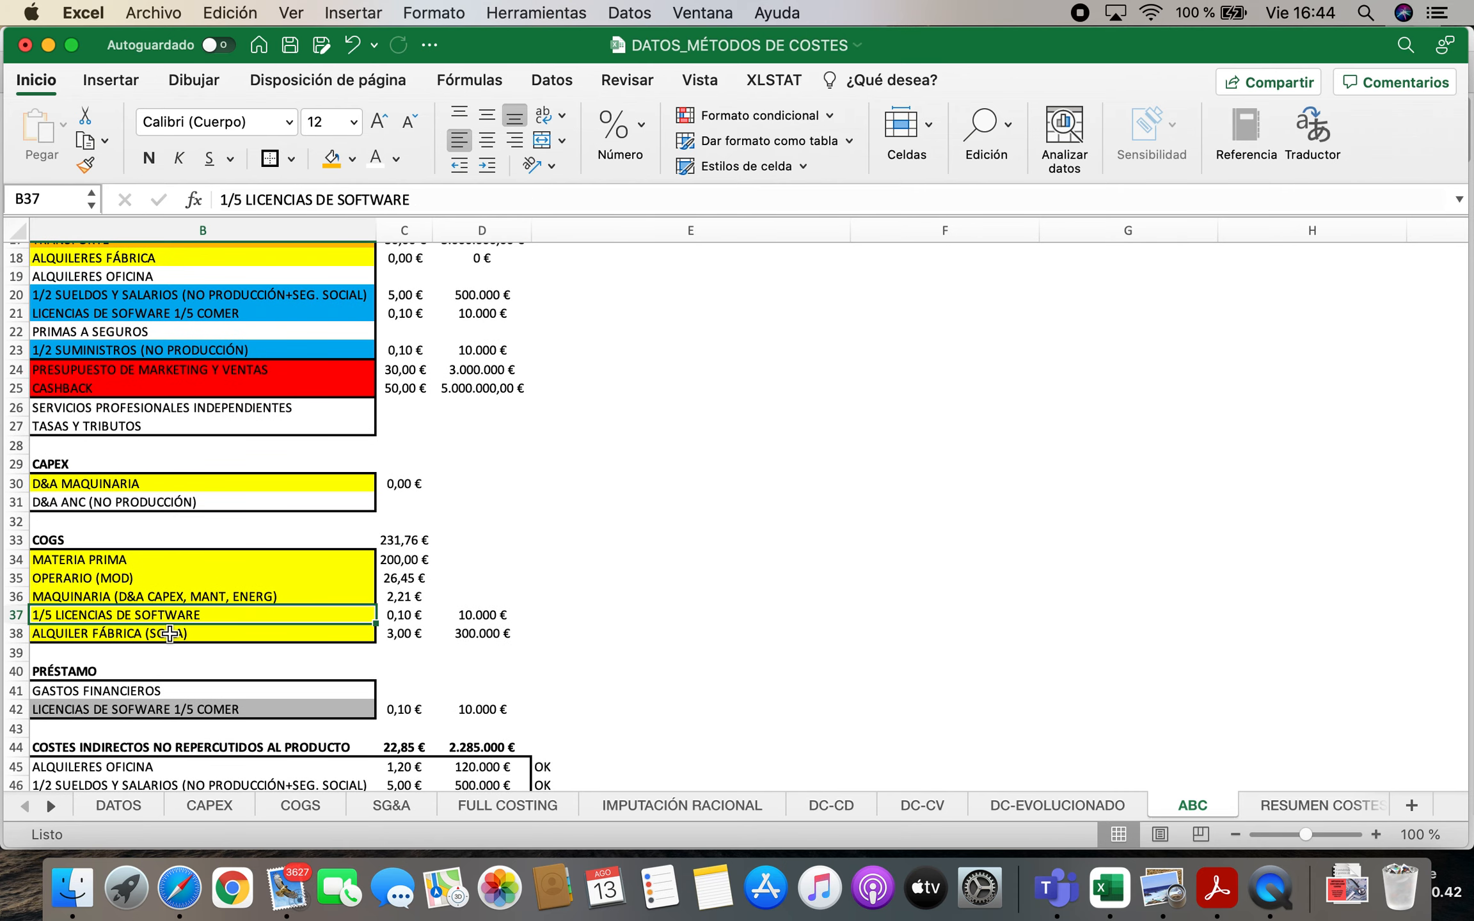
left_click(170, 634)
left_click(163, 599)
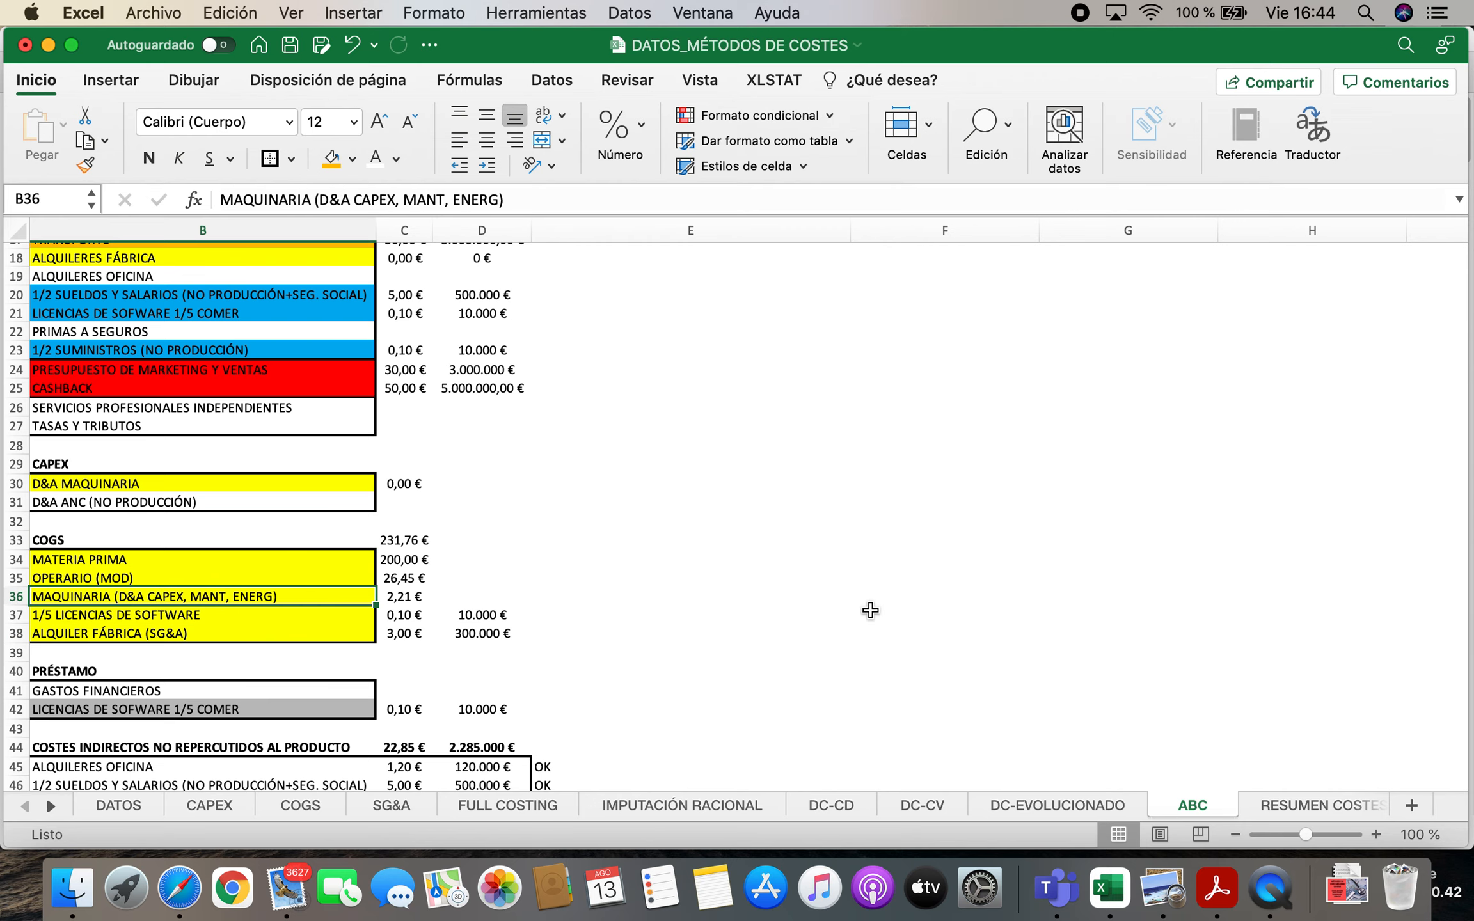
Delete the annual COGS formula from P7 in the IFRS statement
scroll(870, 627, "up", 5)
left_click(1096, 462)
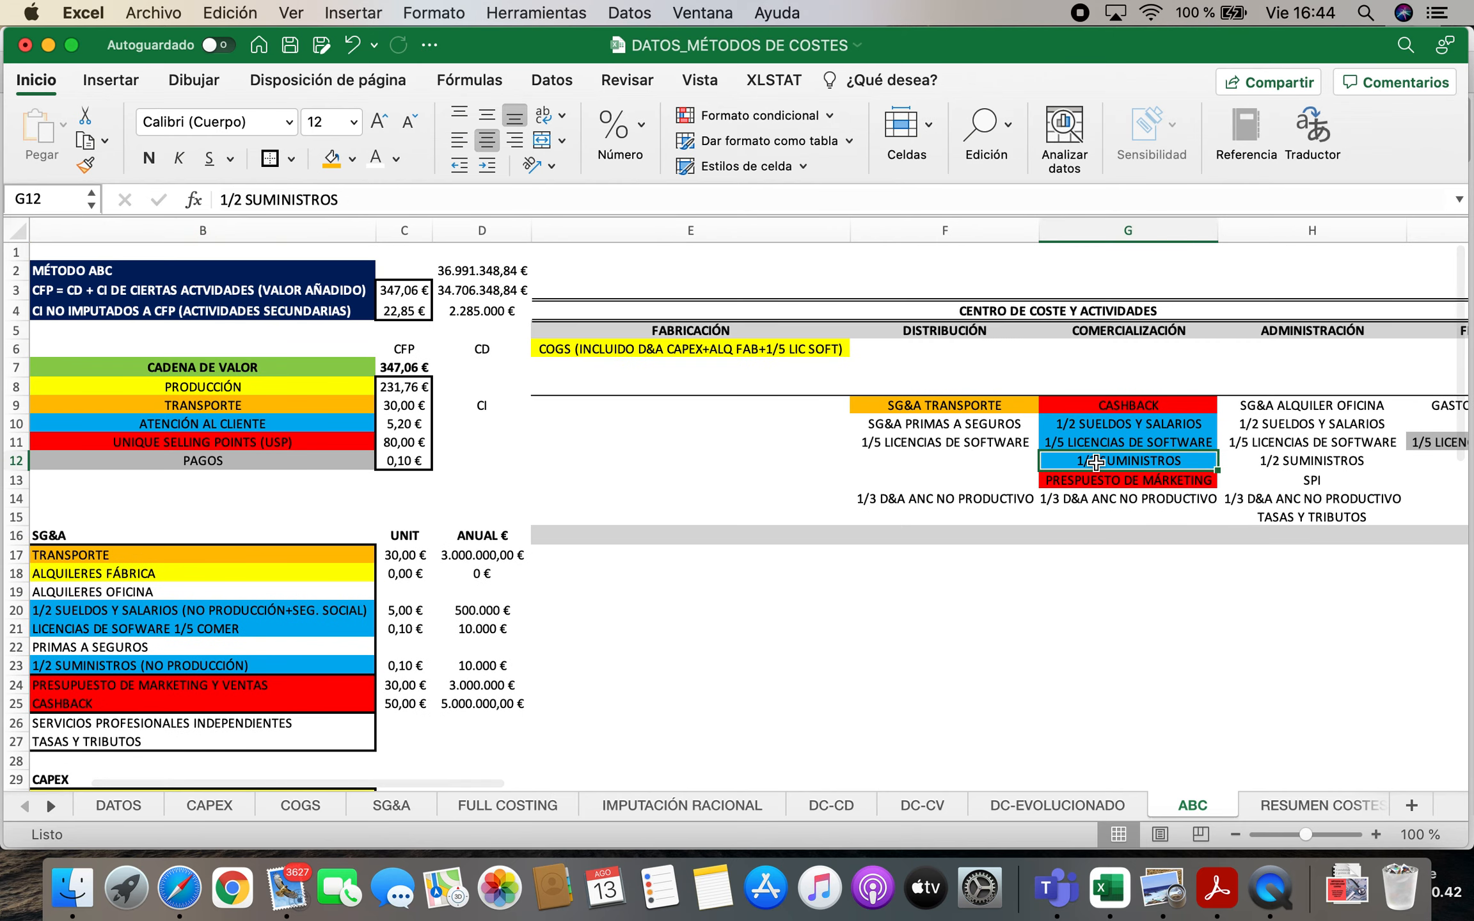
key("Right")
key("Right")
key("Right")
key("Right")
key("Right")
key("Right")
key("Right")
key("Right")
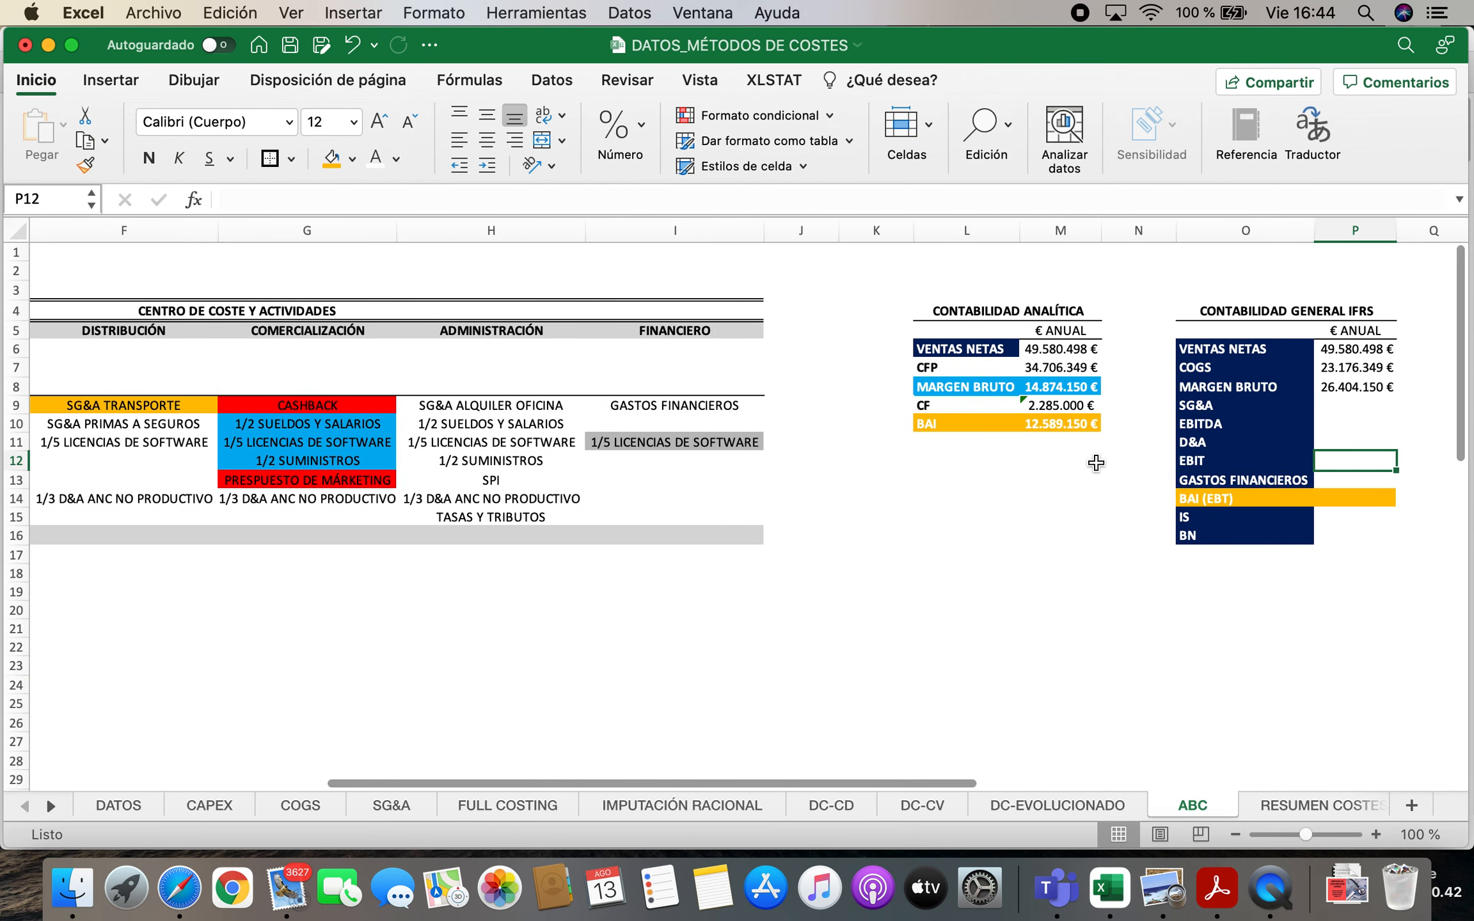
key("Up")
key("Up")
key("Up")
key("Up")
key("Right")
key("Up")
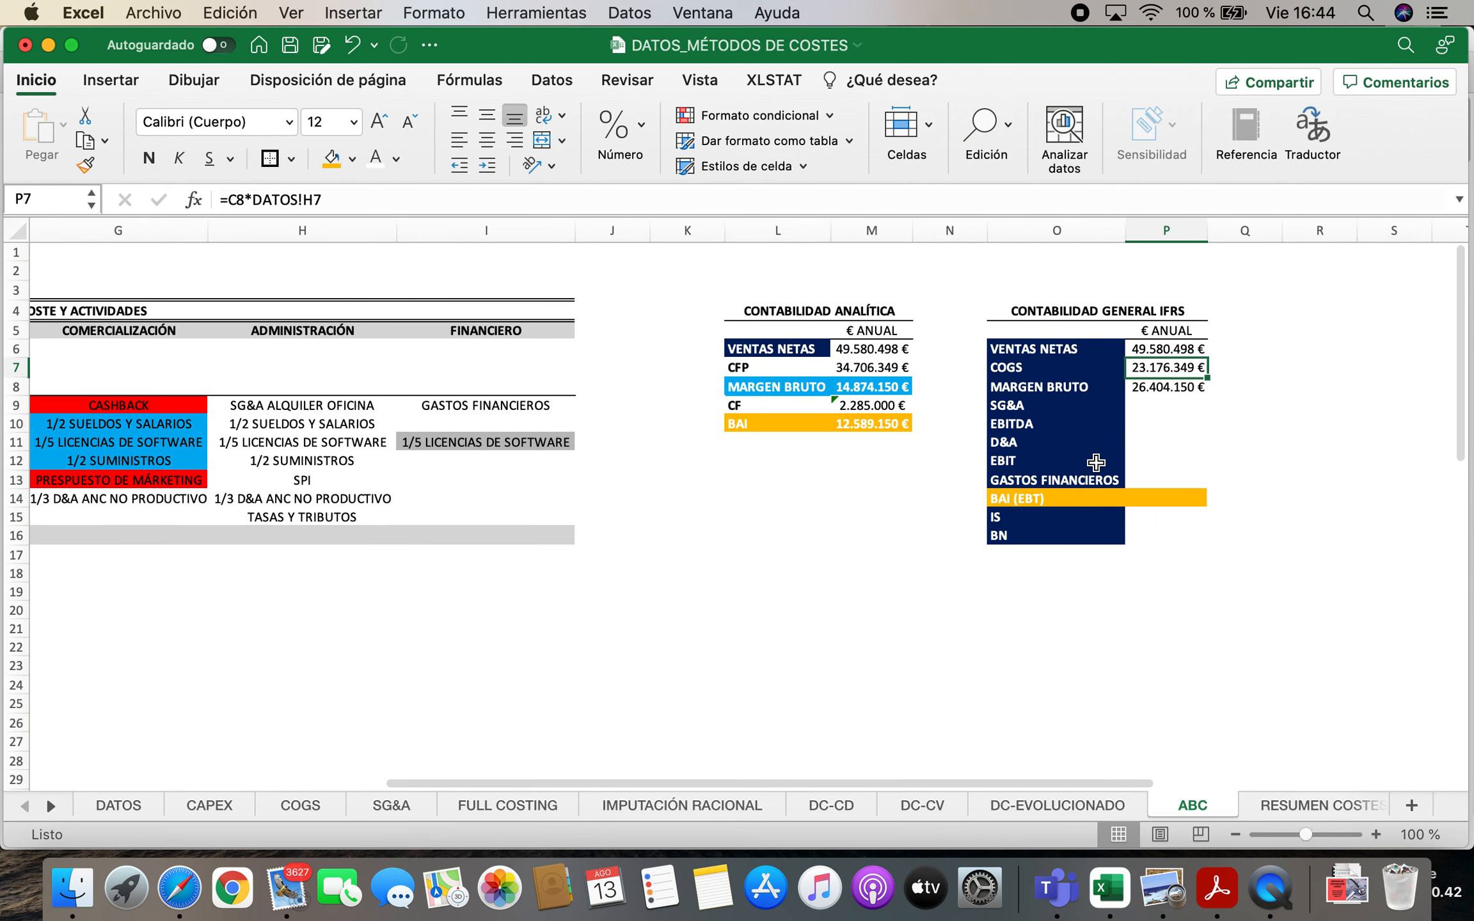
key("Delete")
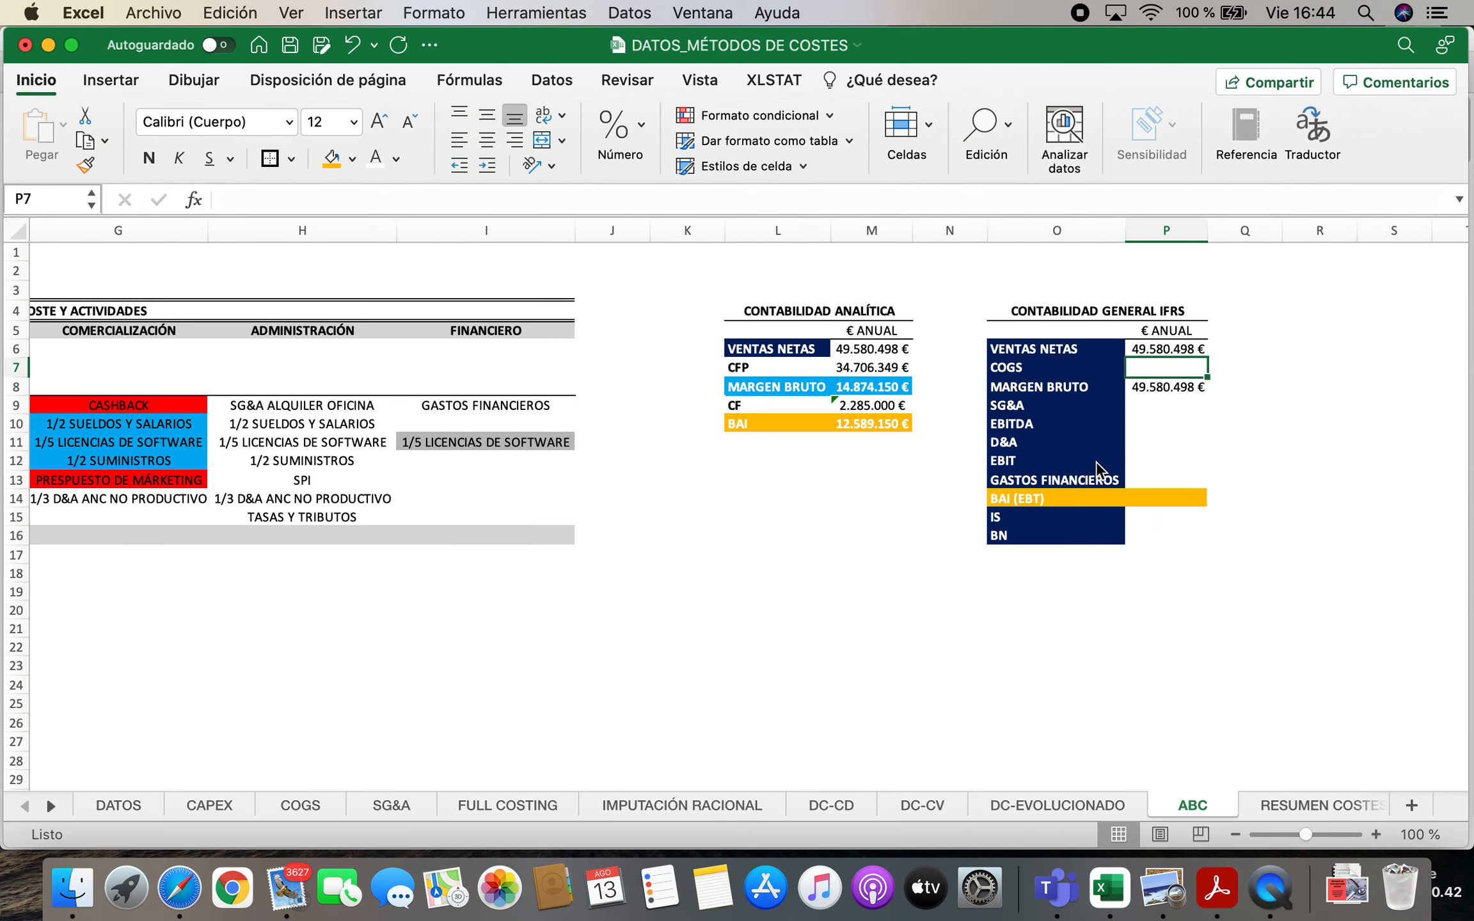
Calculate the annual IFRS COGS in P7 from the sales forecast and unit raw material, labour and machinery costs, with =DATOS!H7*(ABC!C34+ABC!C35+ABC!C36)
type("=")
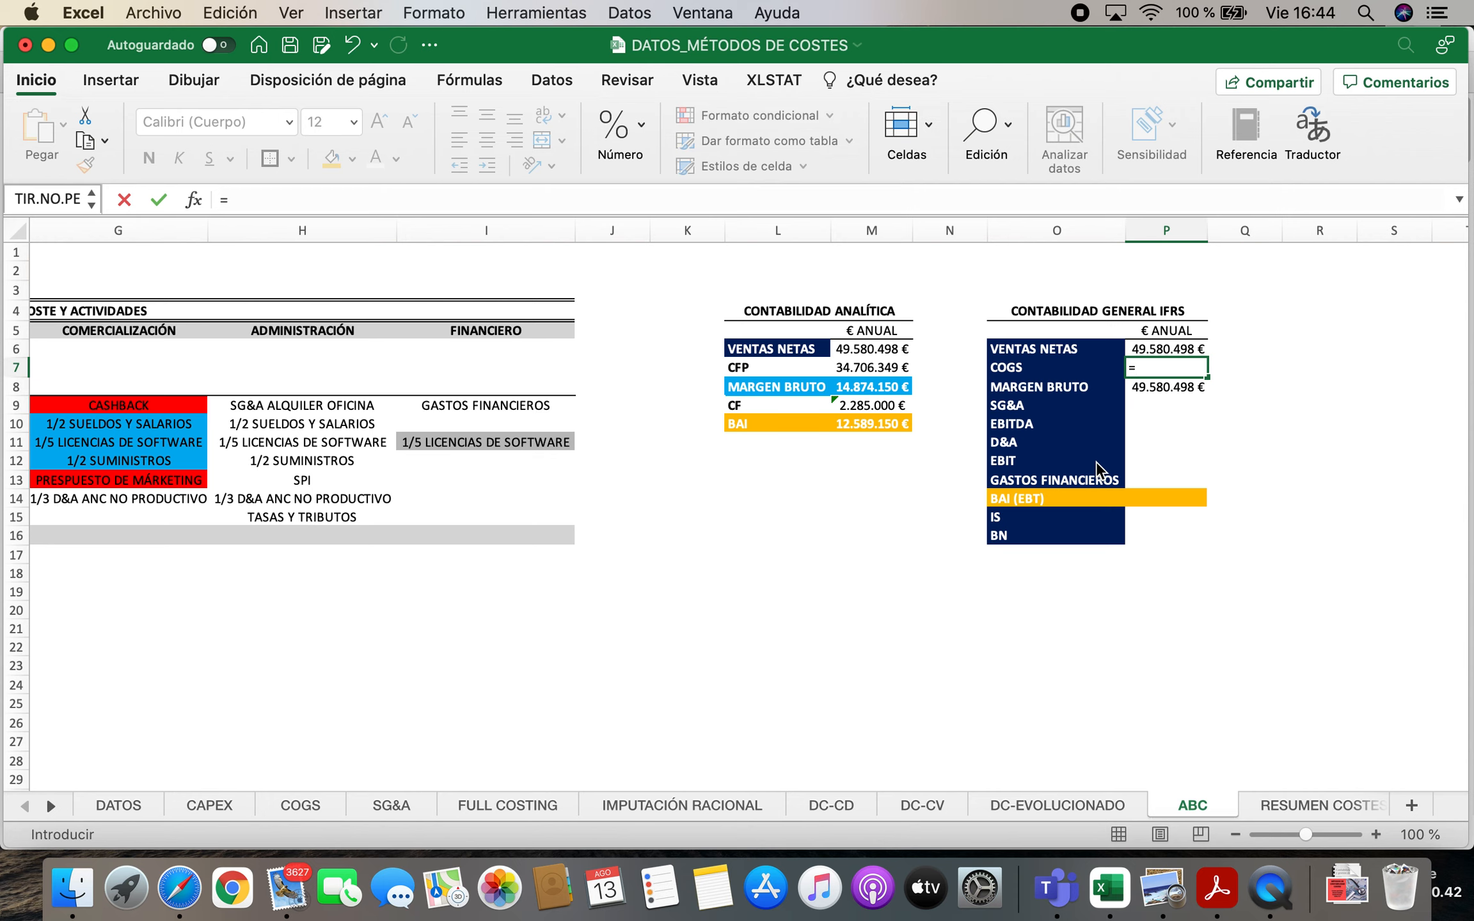
left_click(110, 805)
left_click(483, 397)
left_click(473, 372)
type("*")
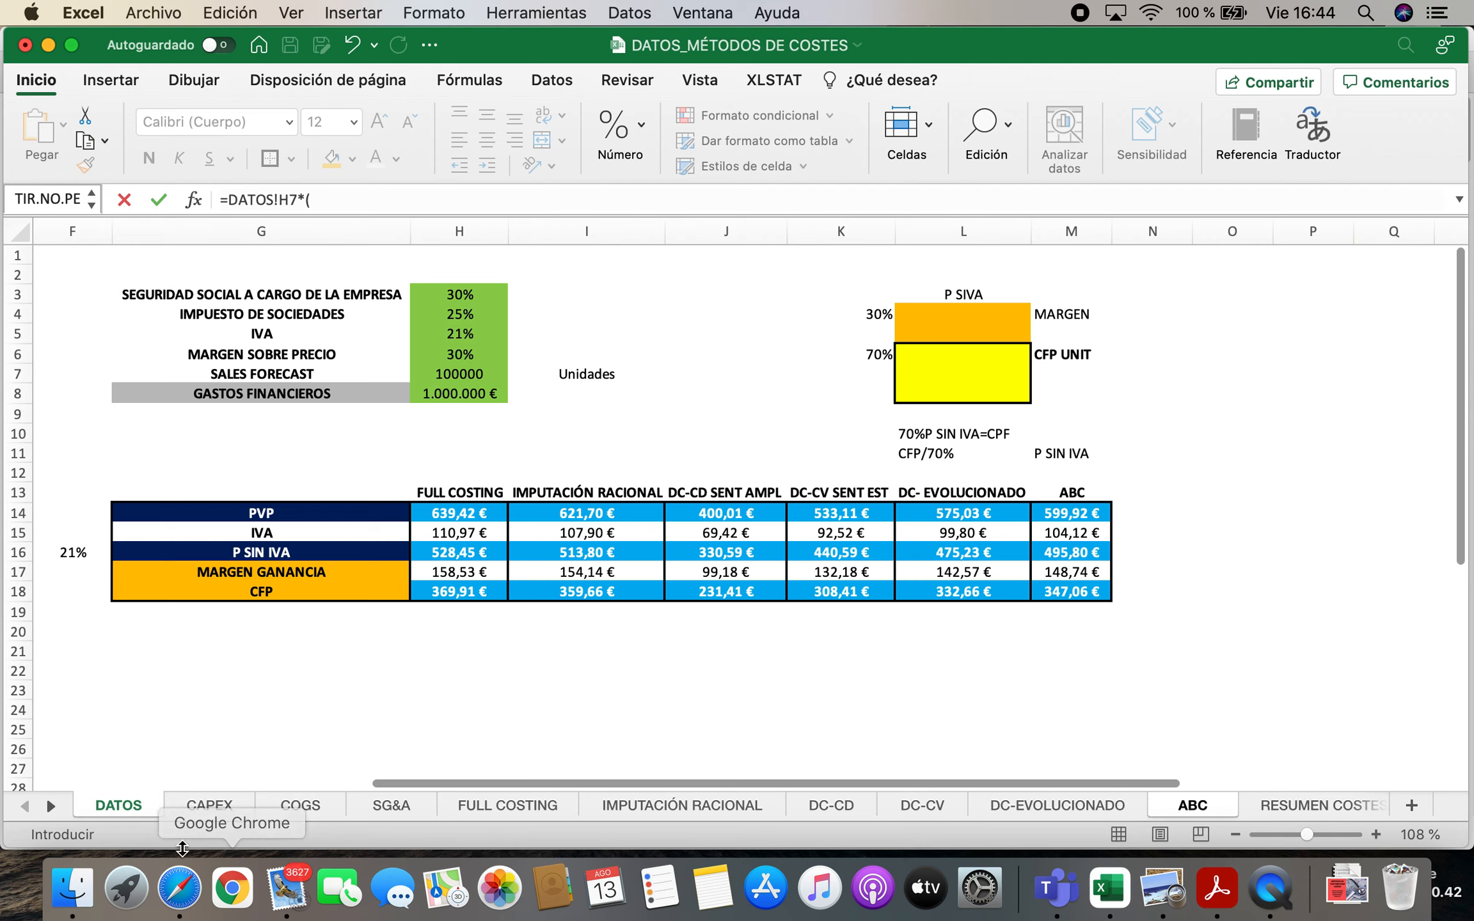
left_click(51, 807)
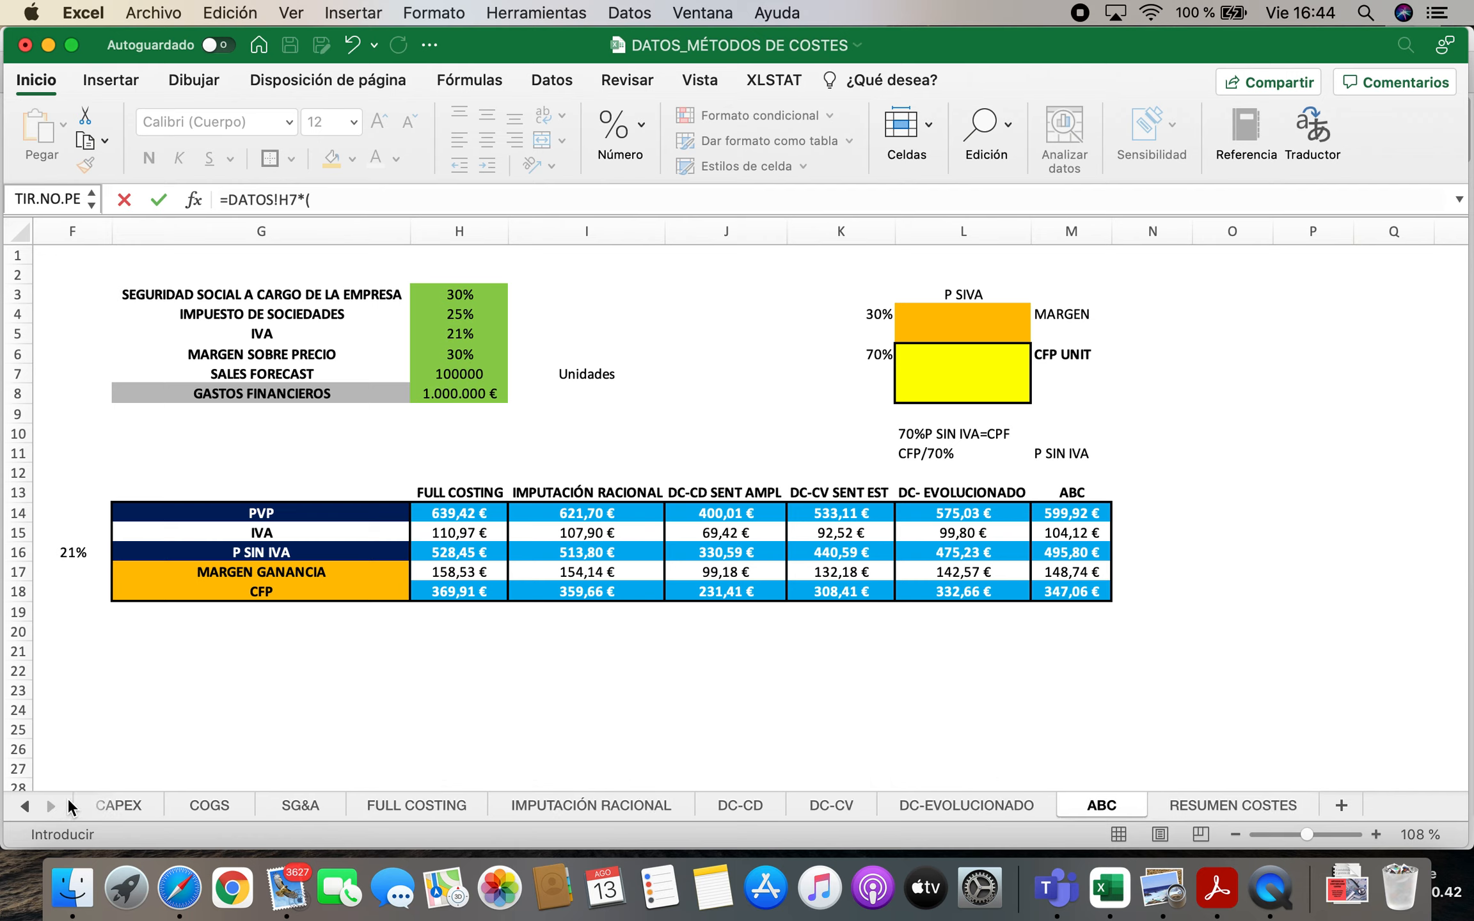
left_click(1102, 806)
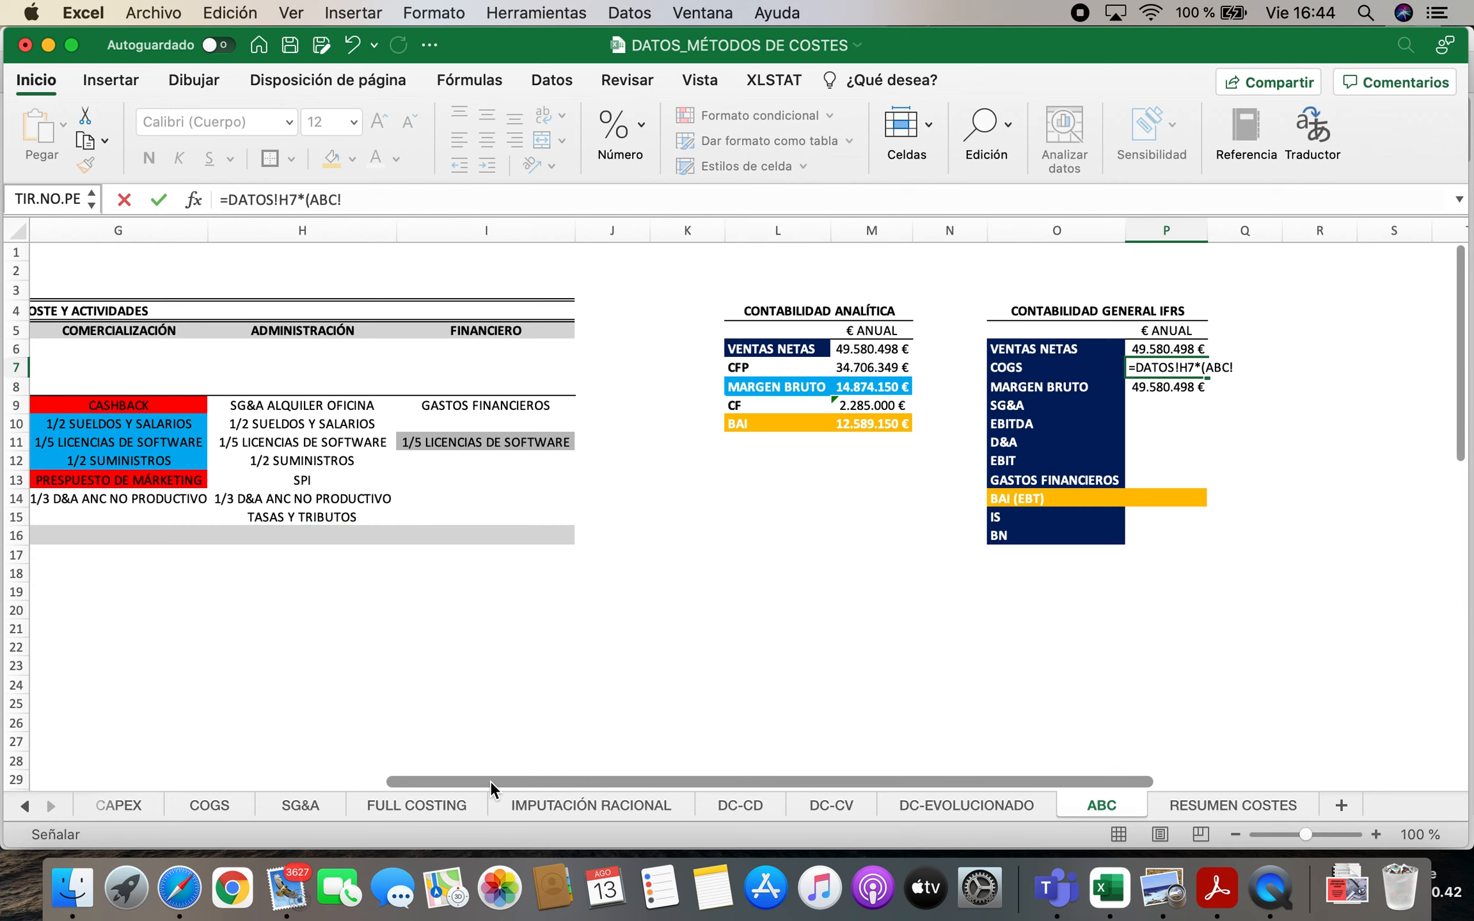
left_click_drag(491, 782, 174, 793)
scroll(317, 632, "down", 5)
scroll(316, 631, "down", 5)
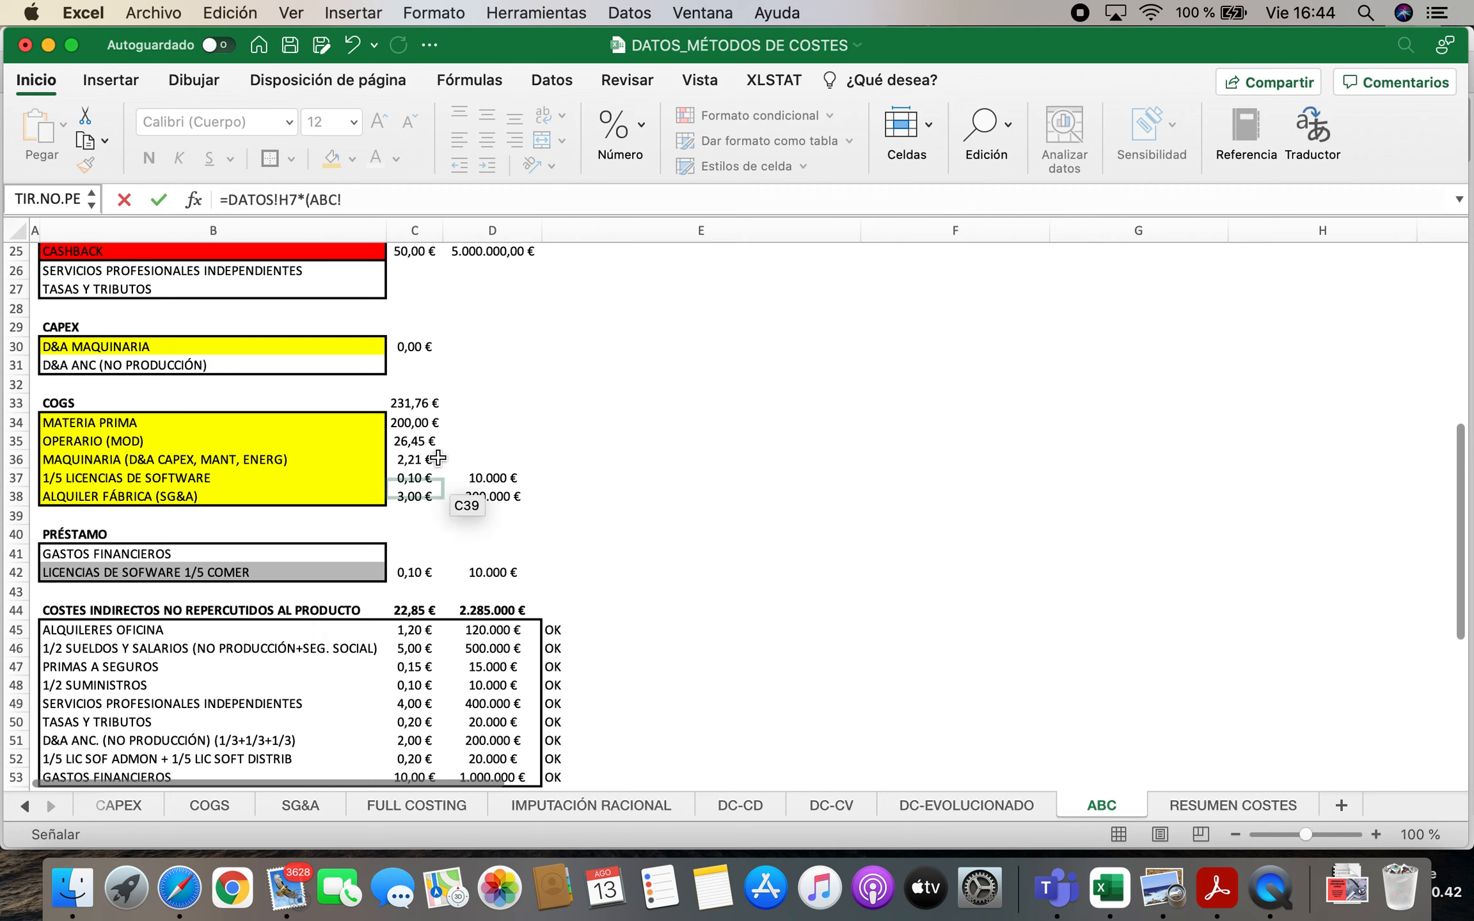
left_click(422, 430)
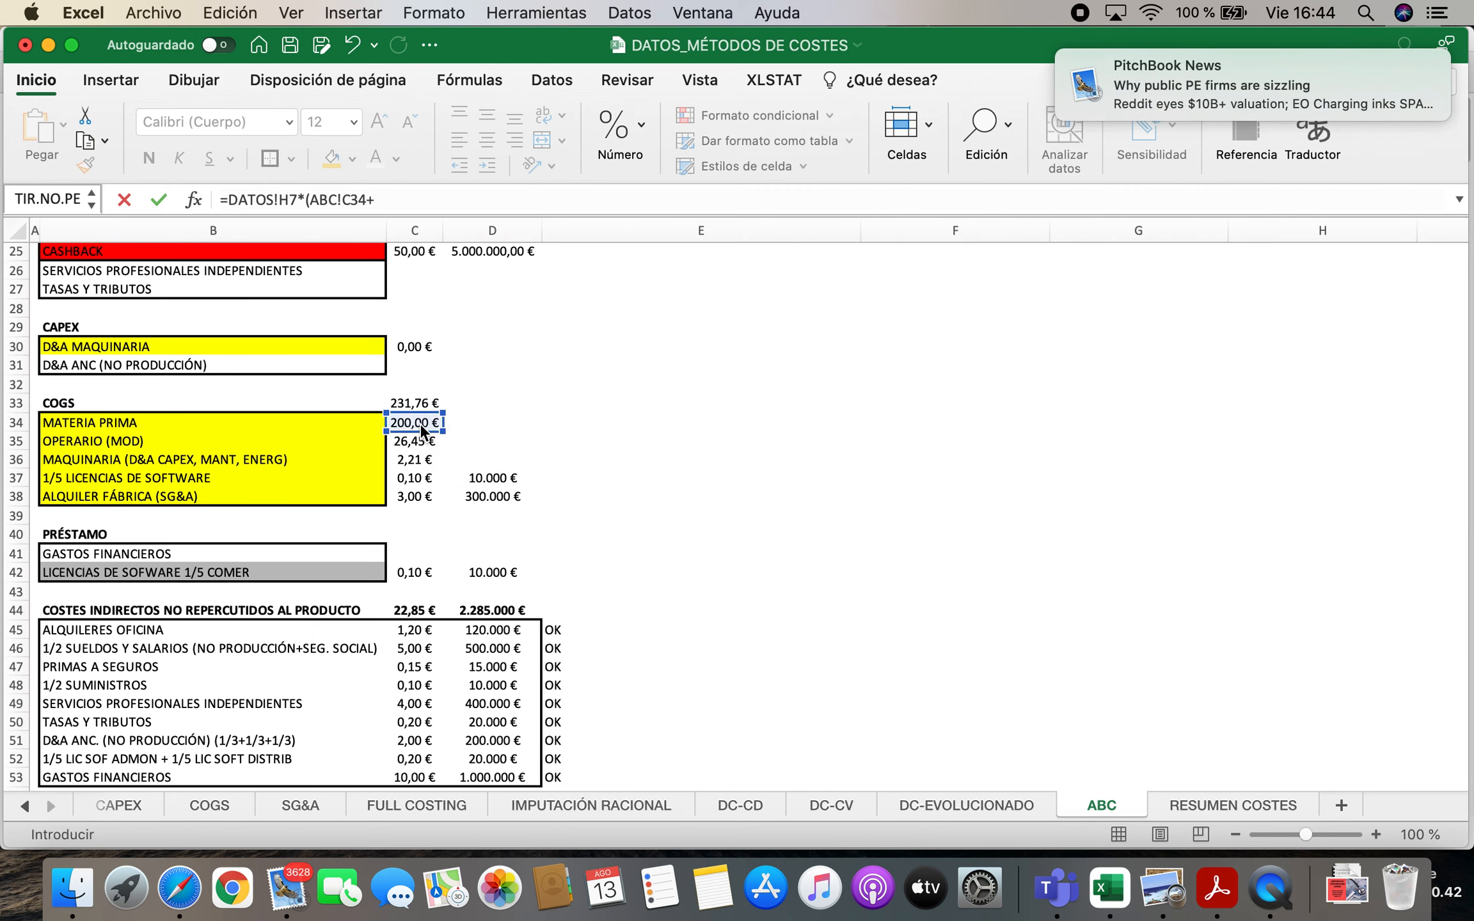
left_click(417, 441)
type("+")
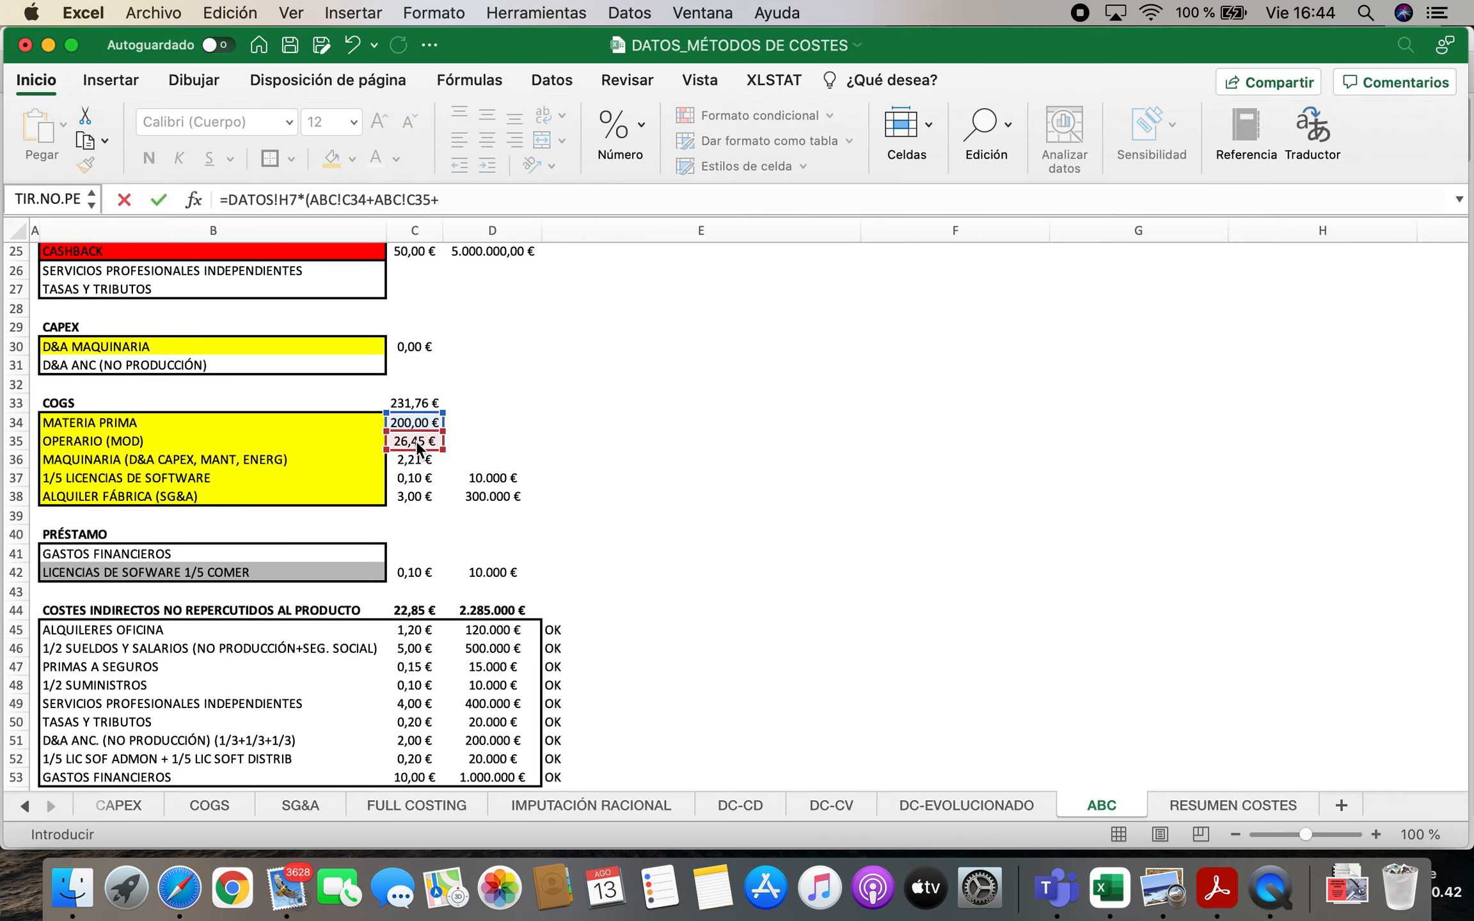
left_click(416, 457)
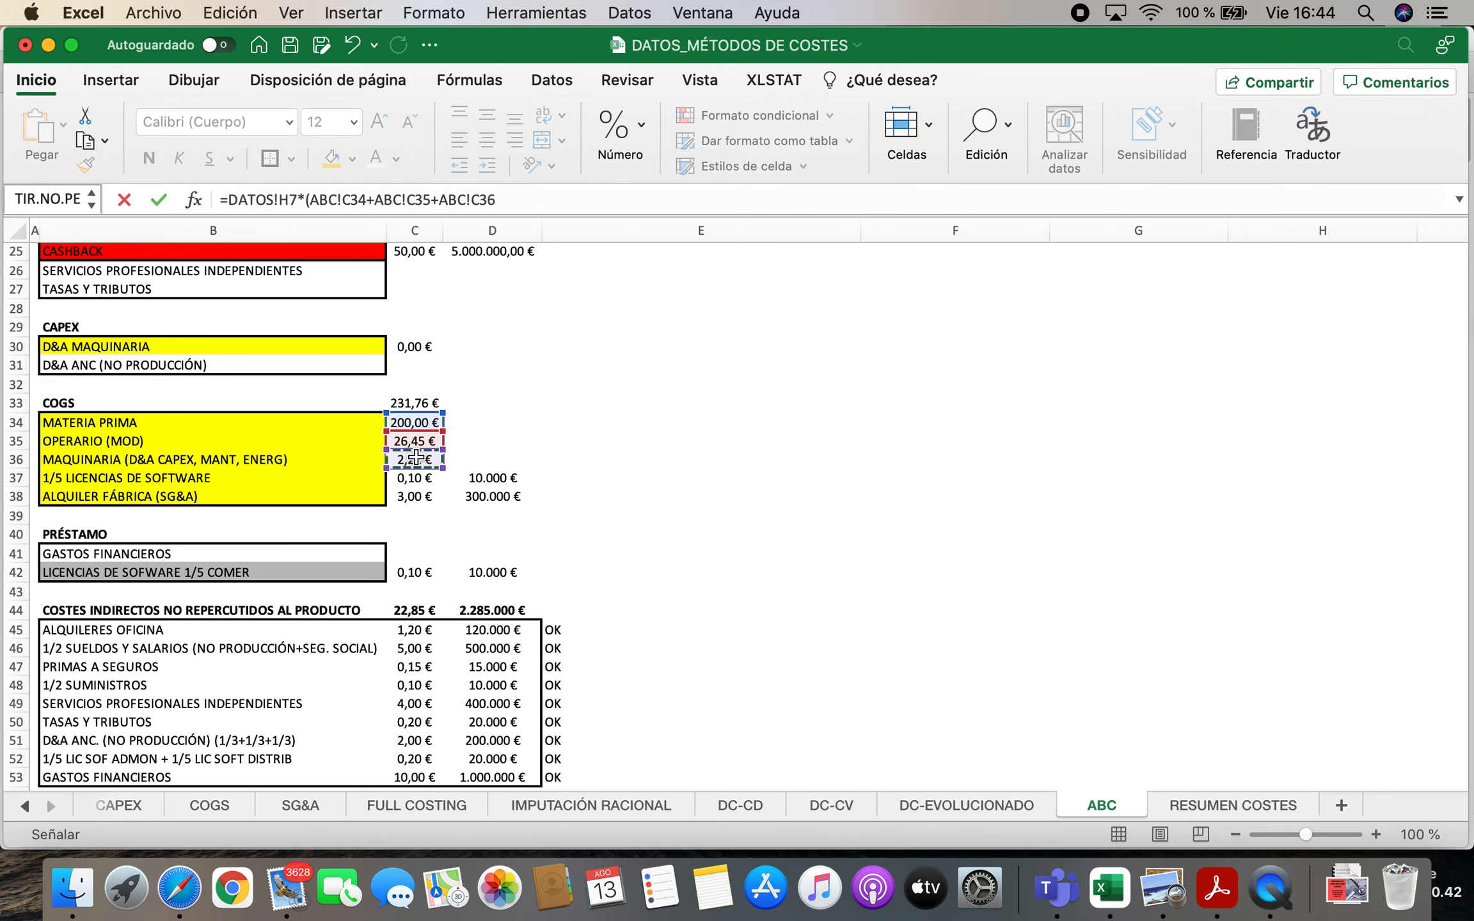
key("Return")
scroll(1111, 696, "up", 3)
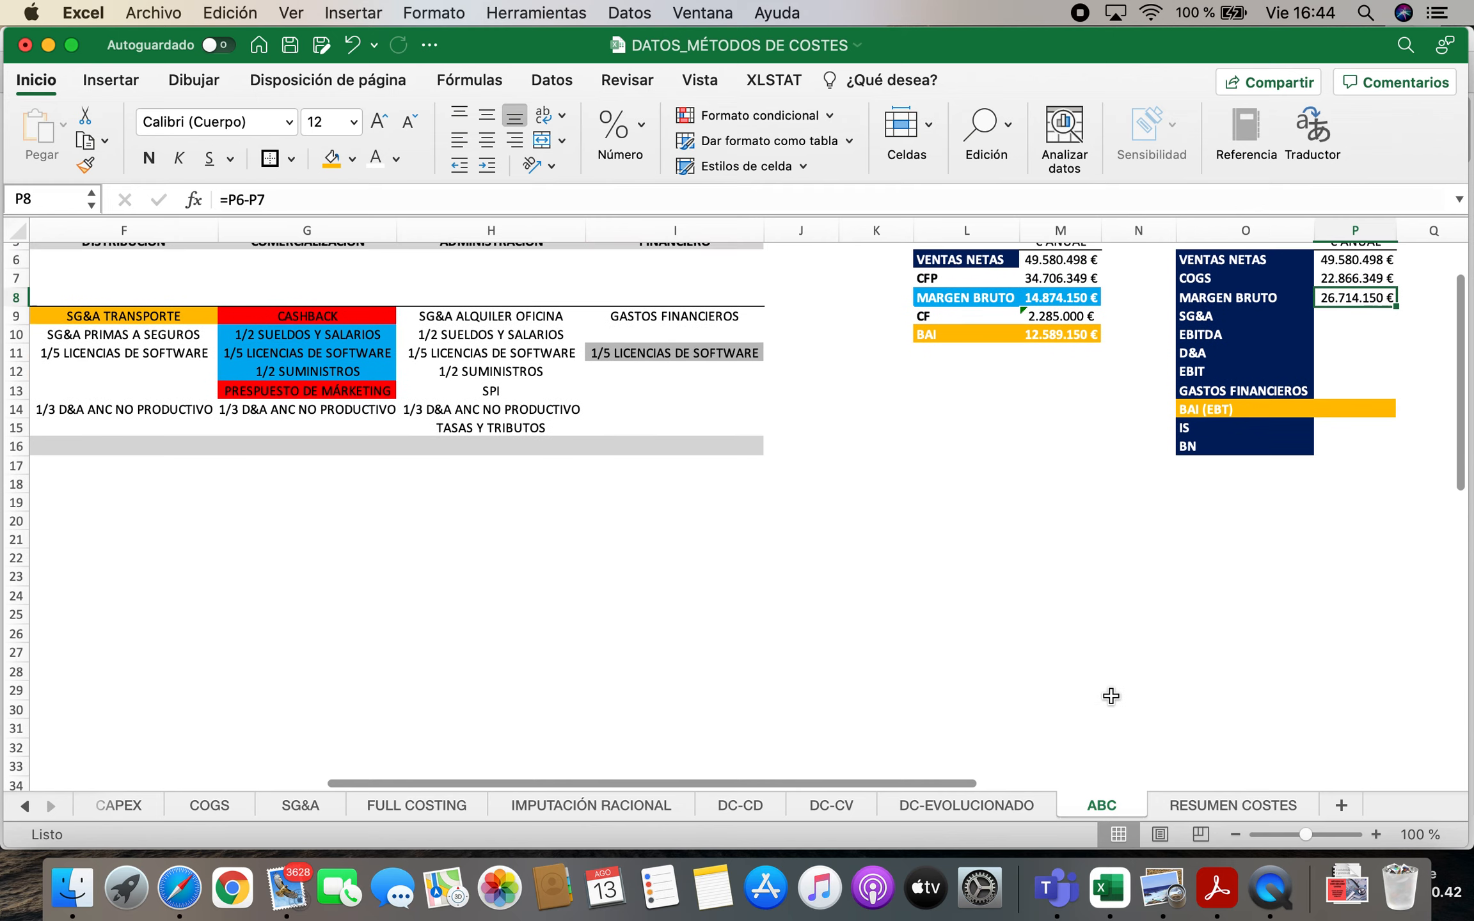
scroll(1111, 696, "up", 3)
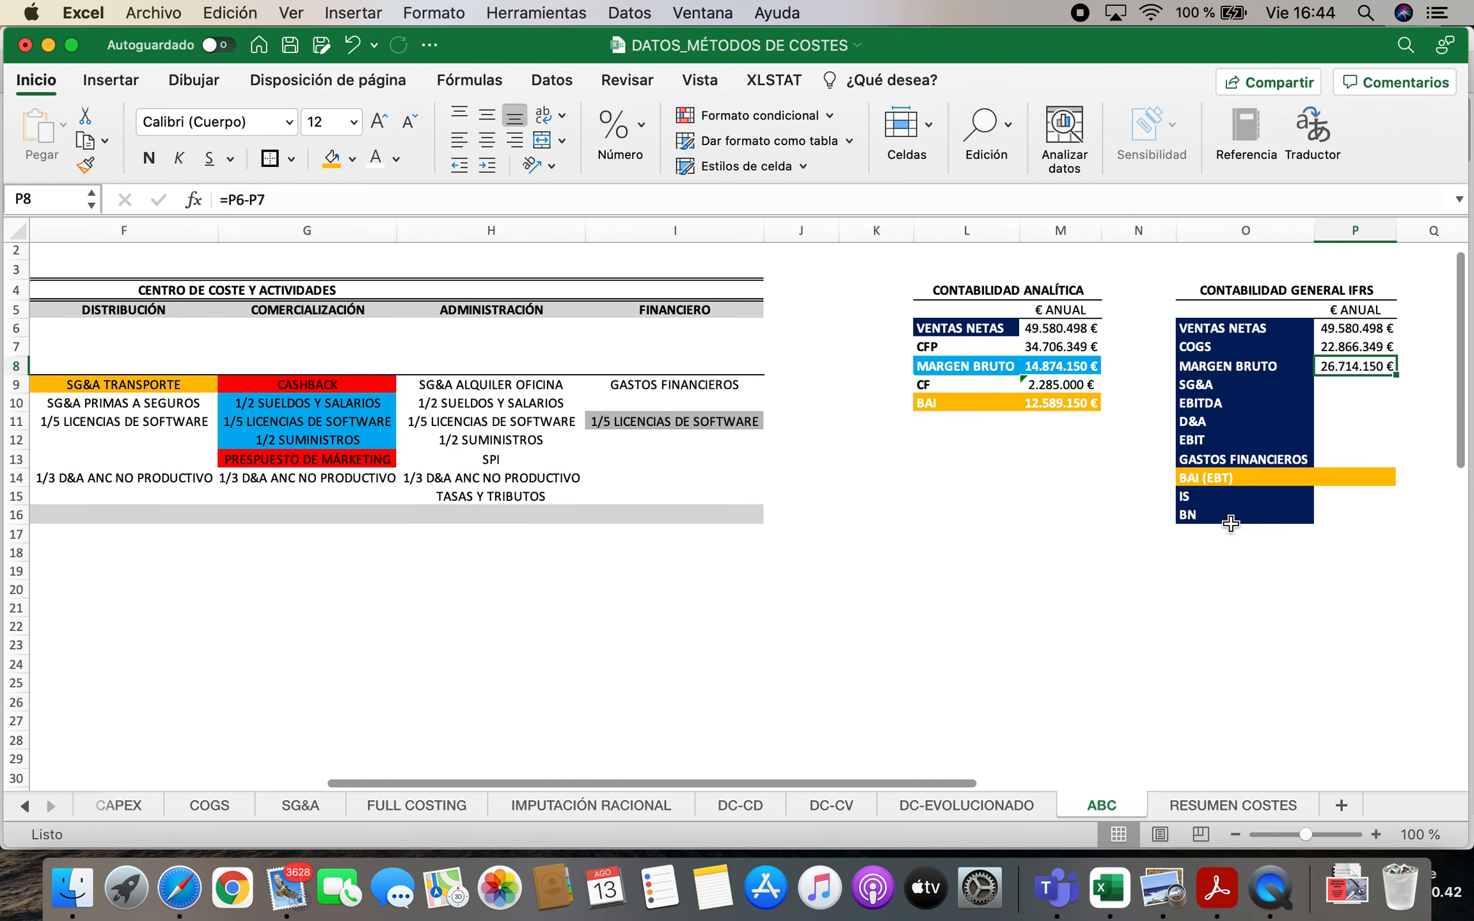
left_click(1346, 346)
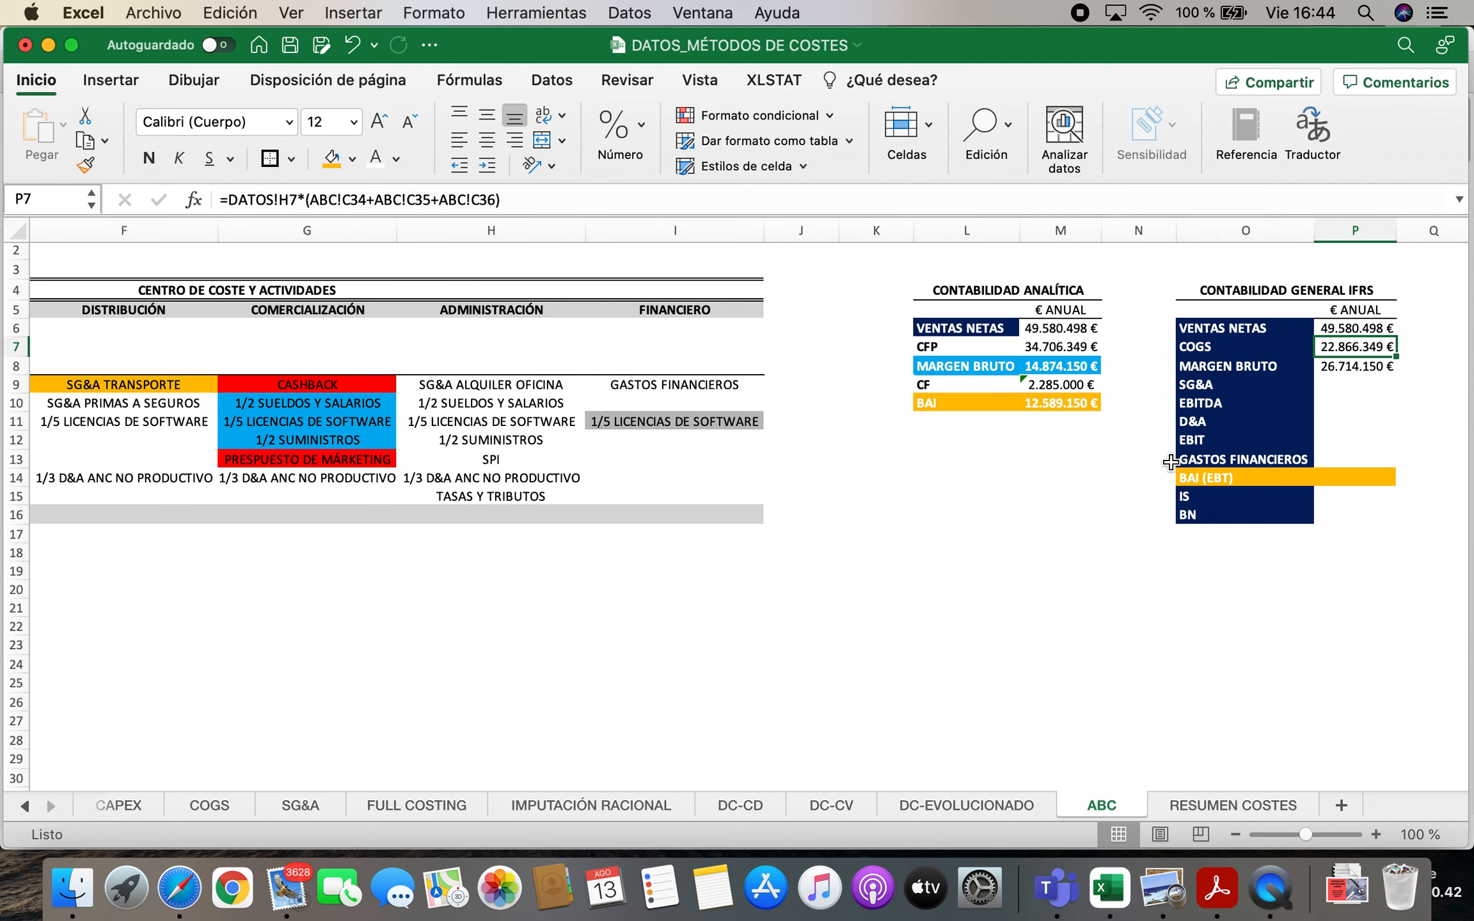
Link the IFRS SG&A in P9 to the annual SG&A TOTAL in F19 of the SG&A sheet
key("Down")
key("Down")
key("Left")
key("Right")
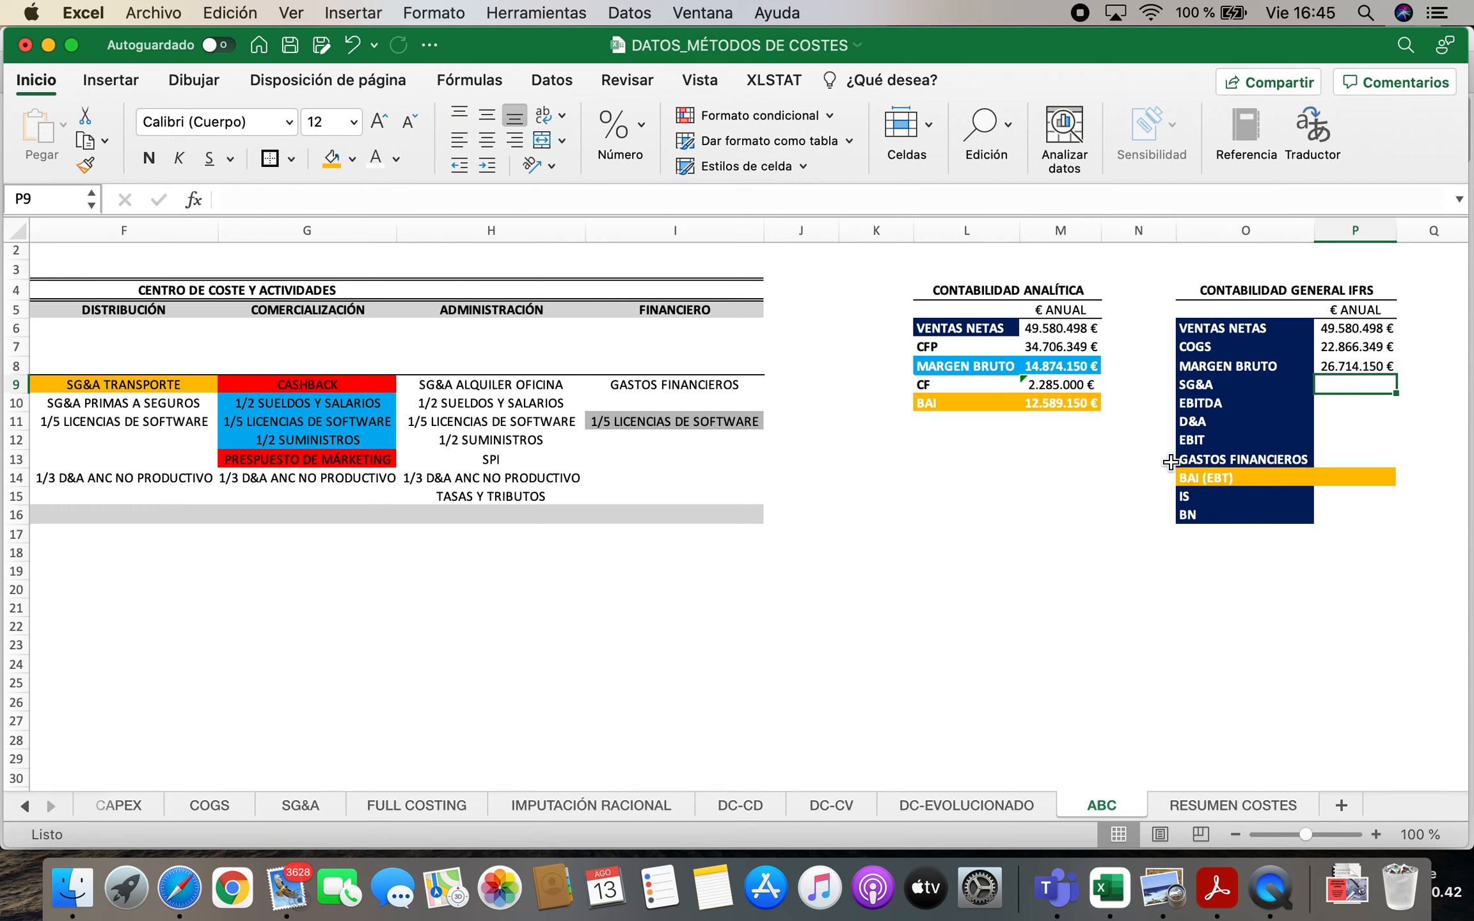
type("=")
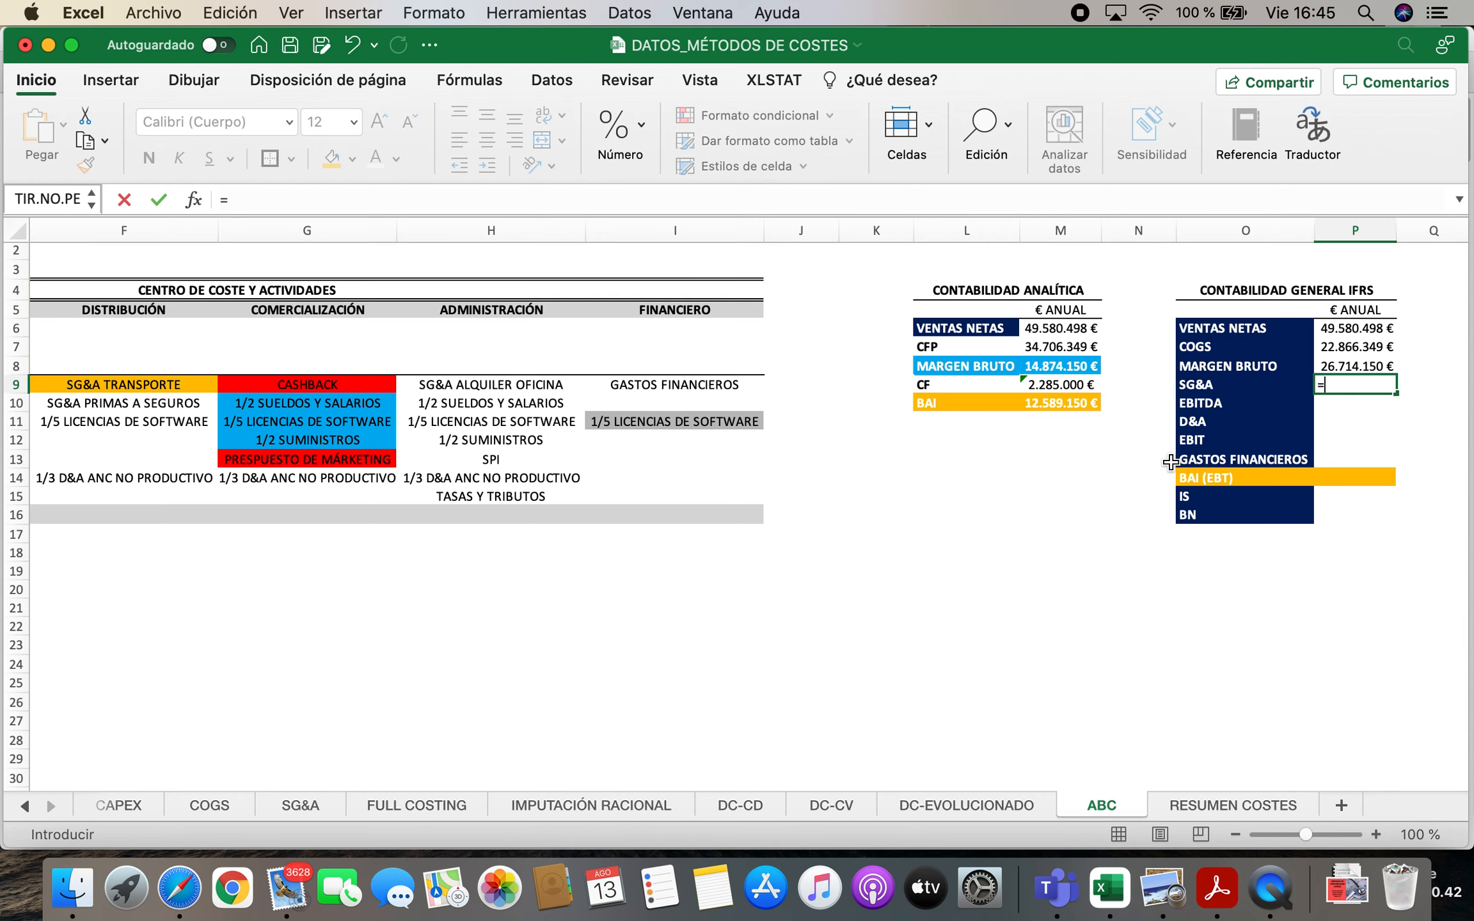
left_click(269, 804)
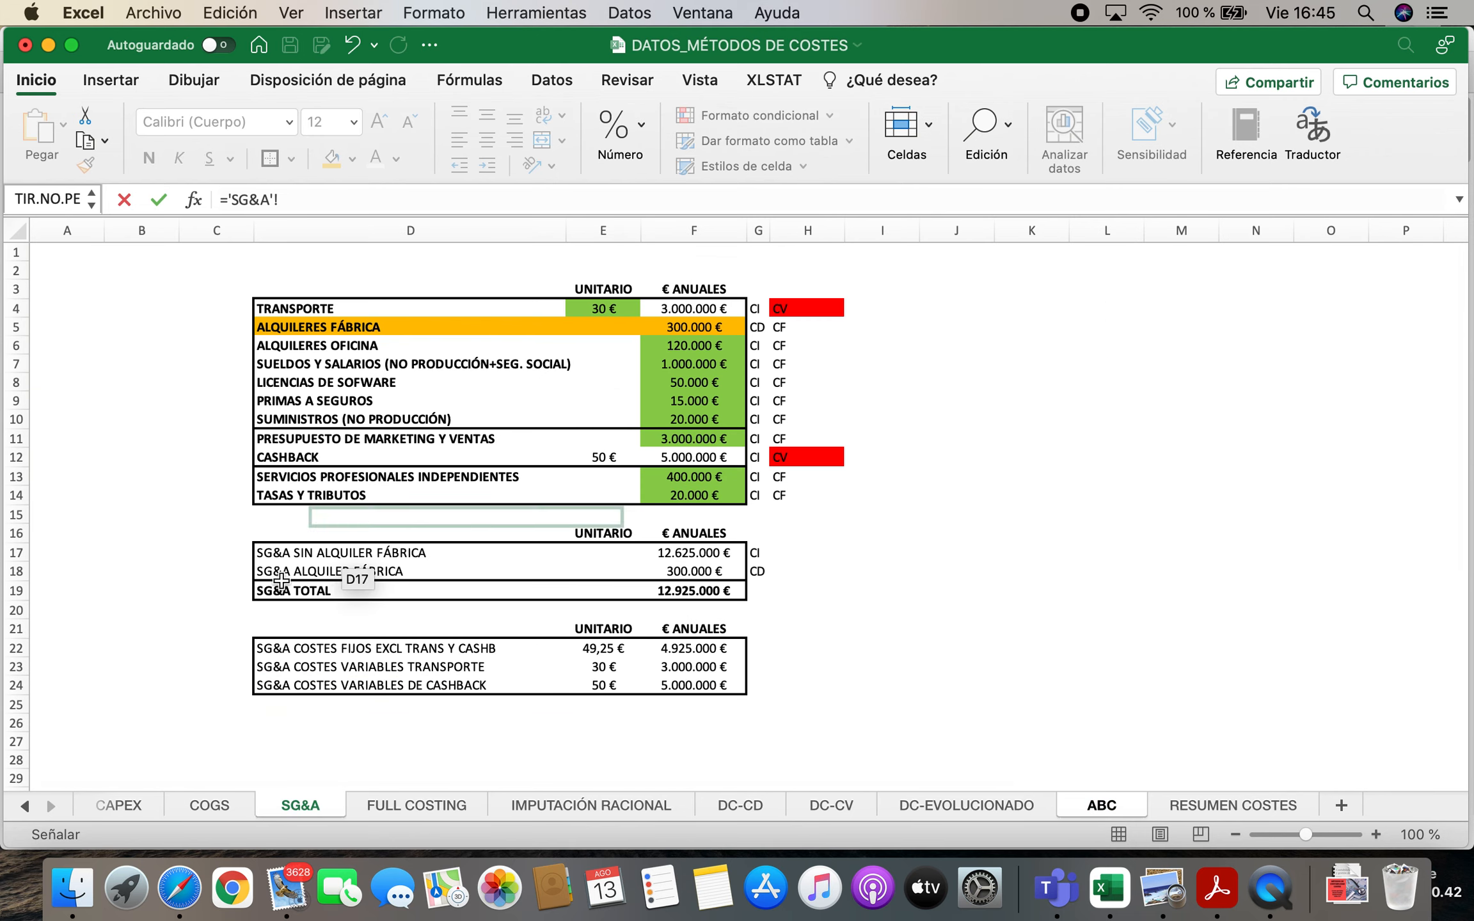
left_click(695, 590)
key("Return")
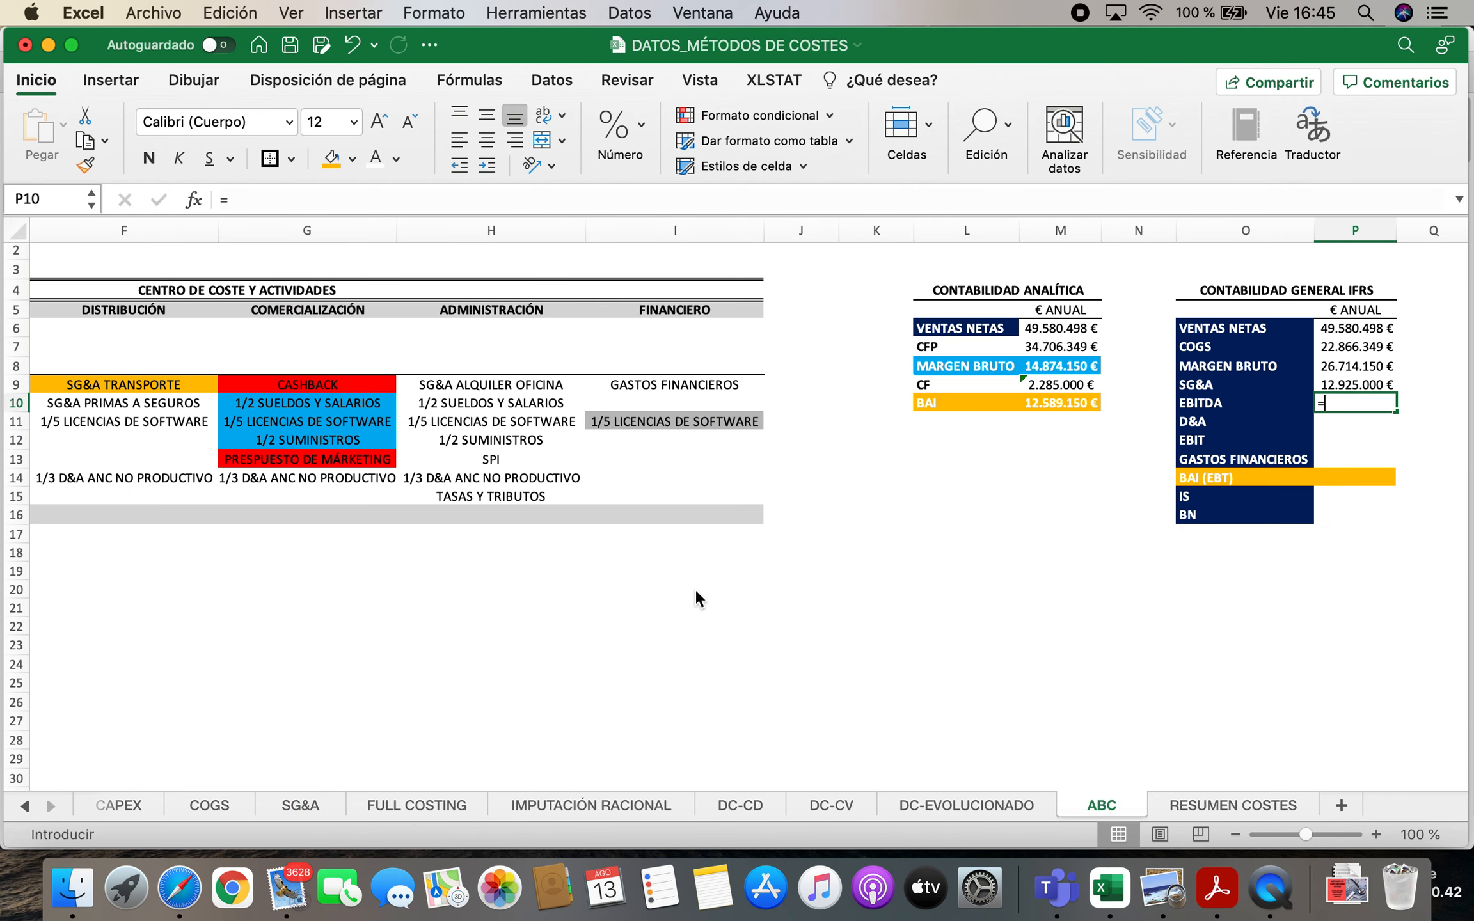
Calculate the IFRS EBITDA in P10 as gross margin minus SG&A, with the formula =P8-P9
type("=")
left_click(1348, 366)
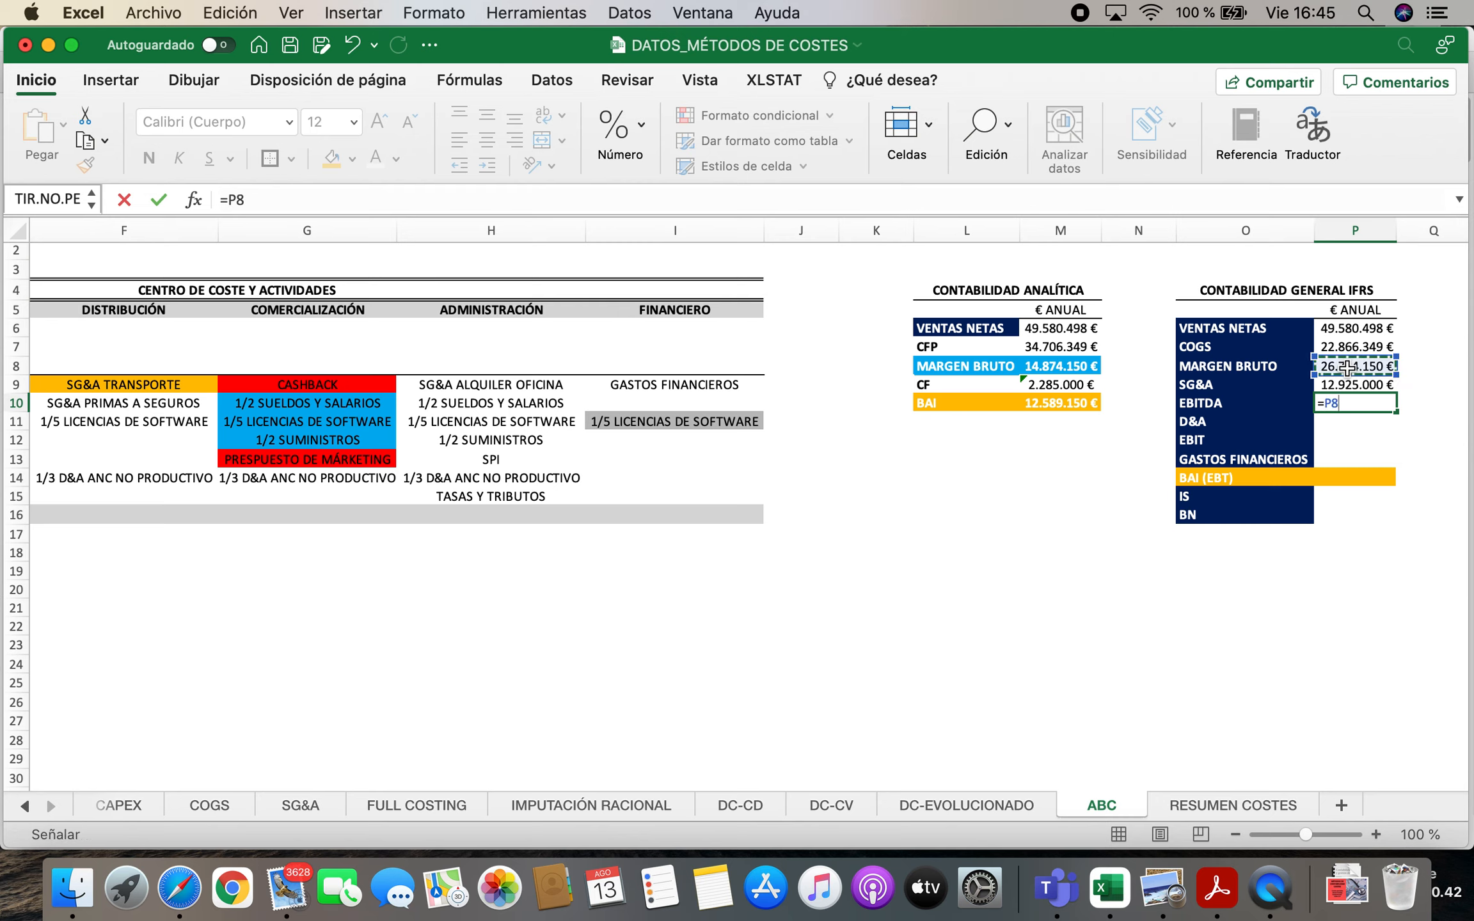
type("-")
left_click(1338, 383)
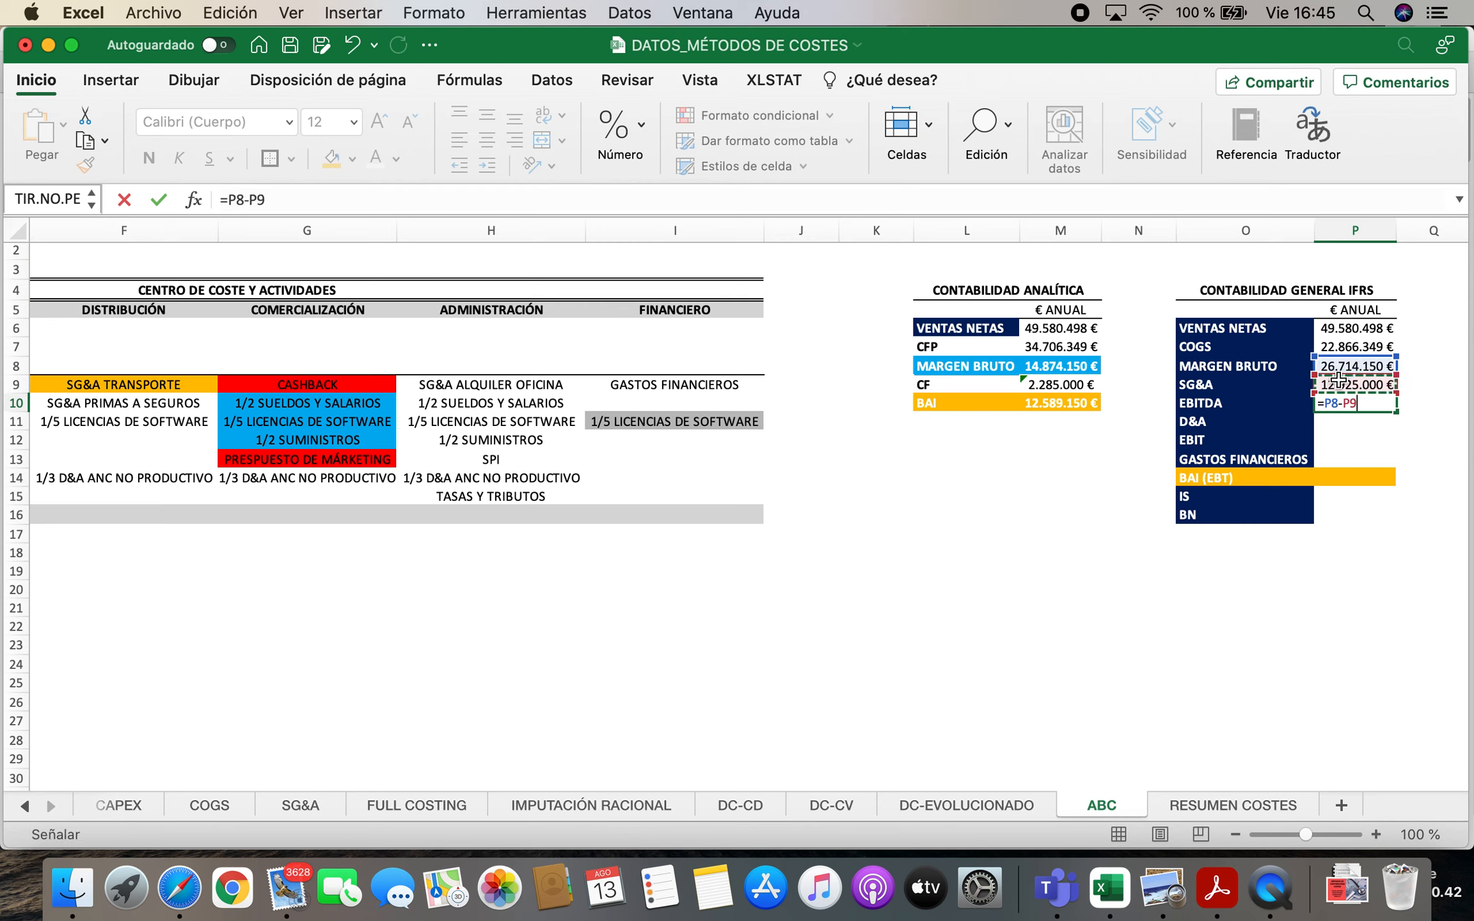
key("Return")
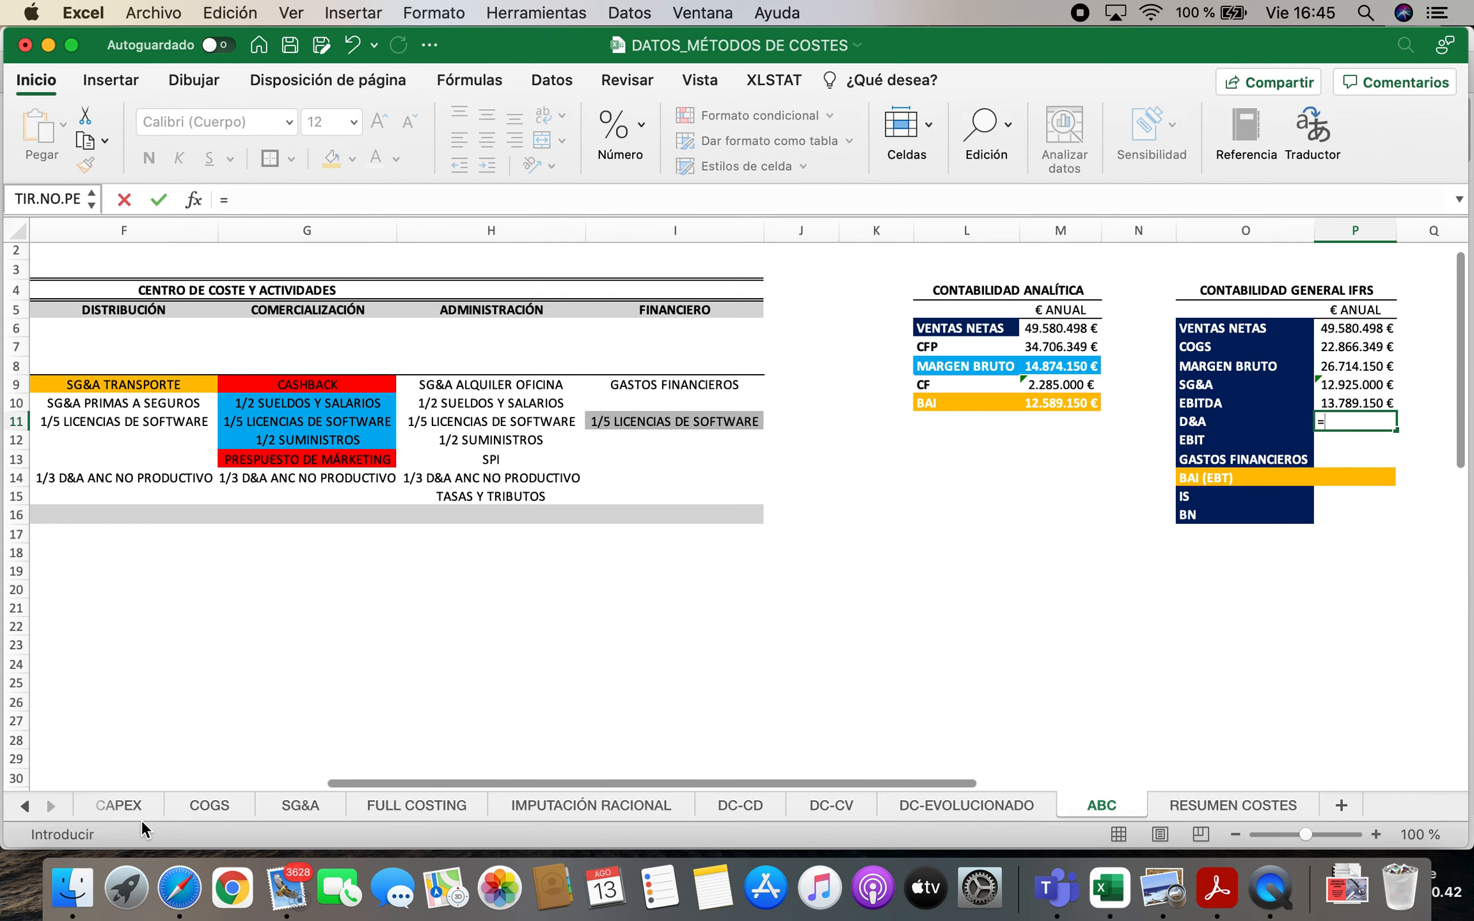
Link the IFRS D&A in P11 to the non-production asset depreciation in I7 of the CAPEX sheet
type("=")
left_click(127, 805)
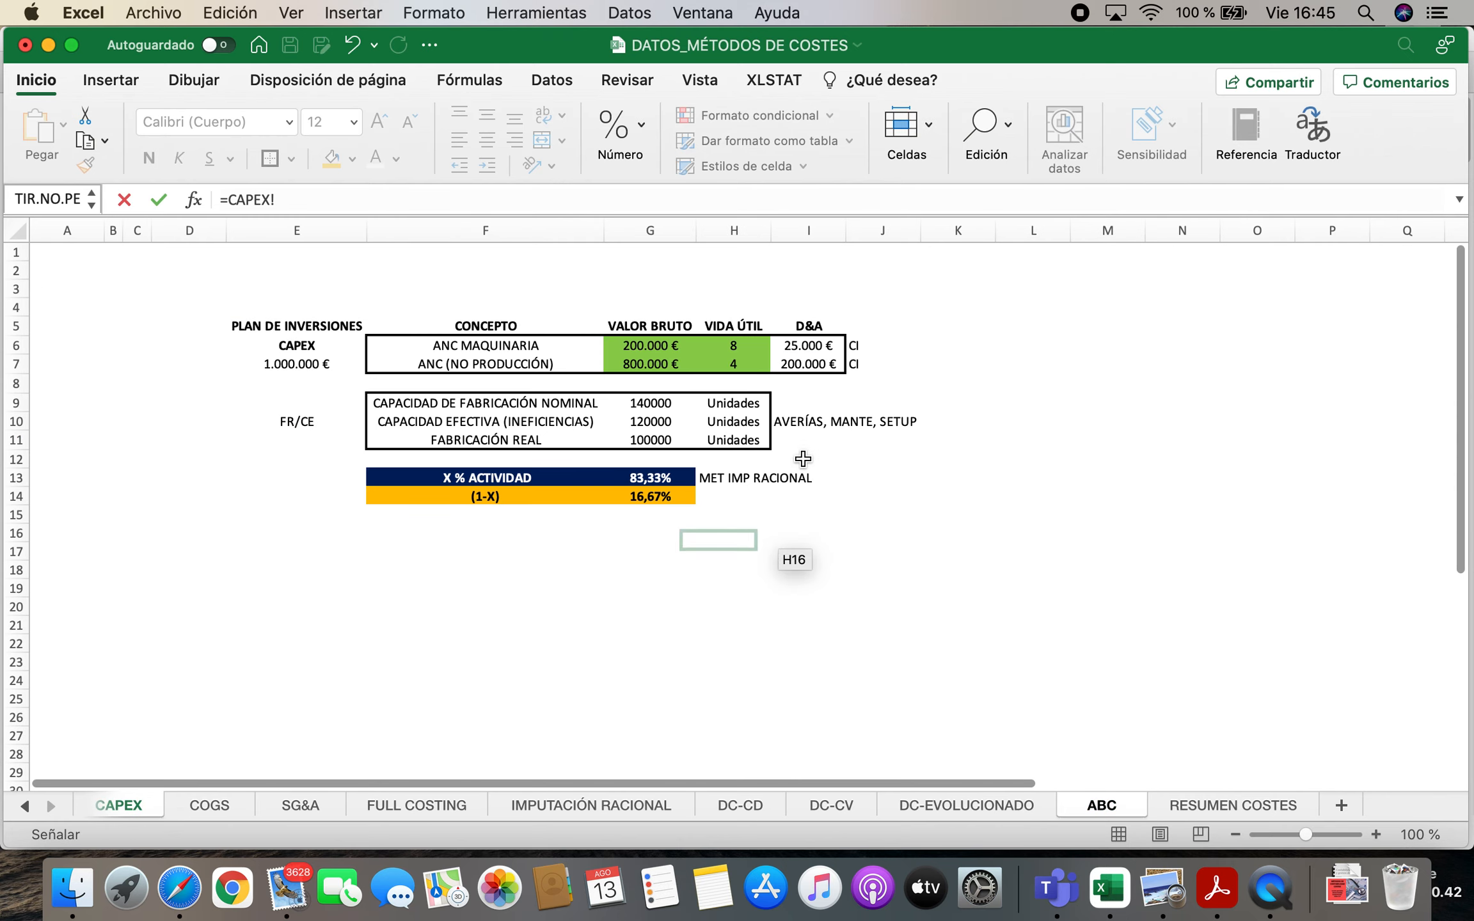
left_click(815, 364)
key("Return")
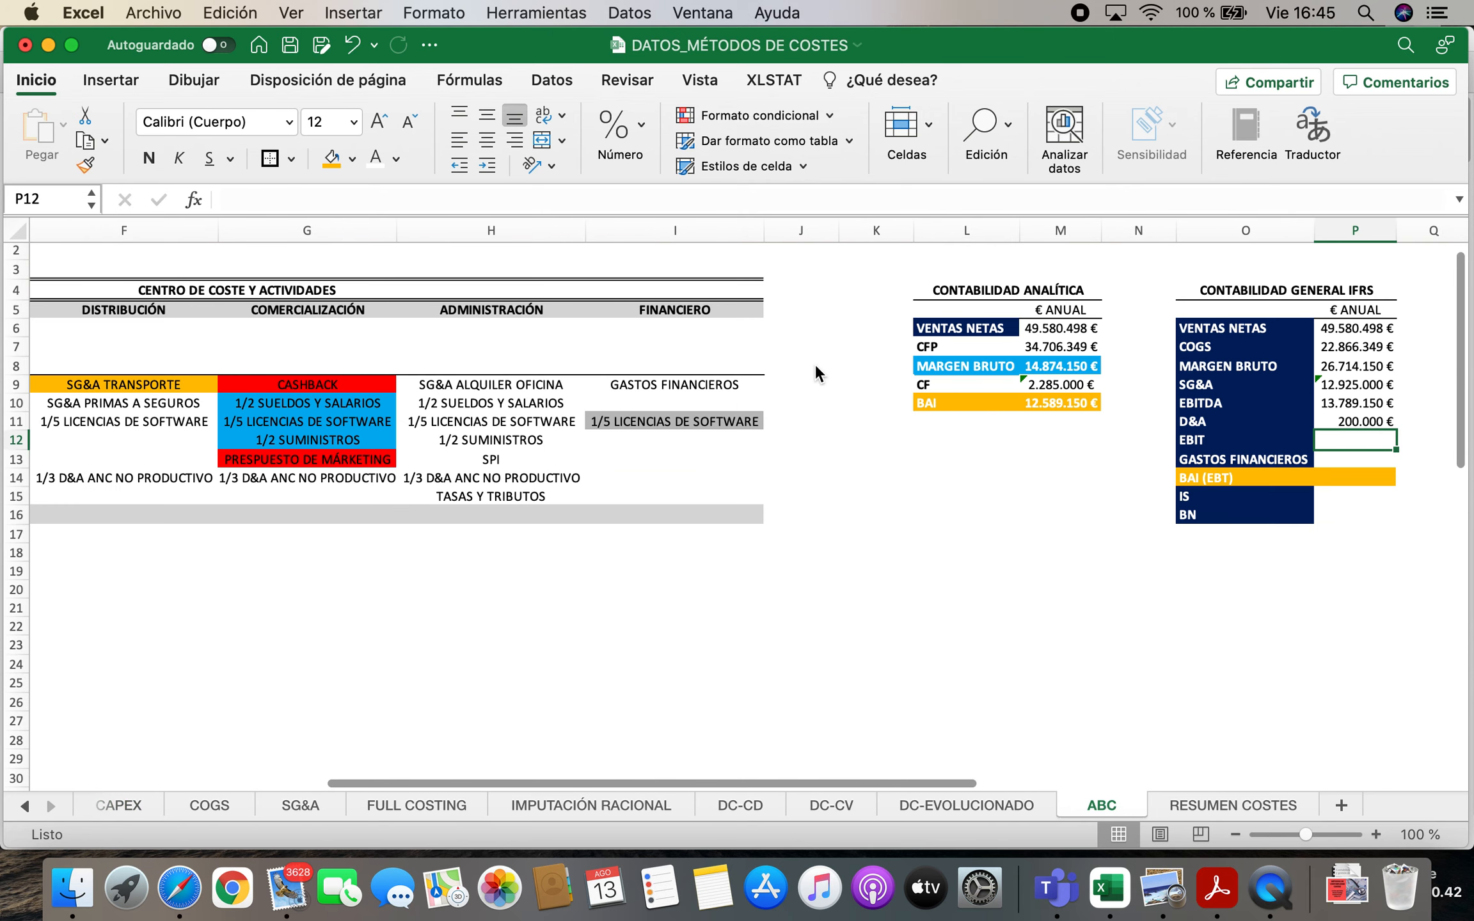
Calculate the IFRS EBIT in P12 as EBITDA minus D&A, with the formula =P10-P11
type("=")
left_click(1338, 404)
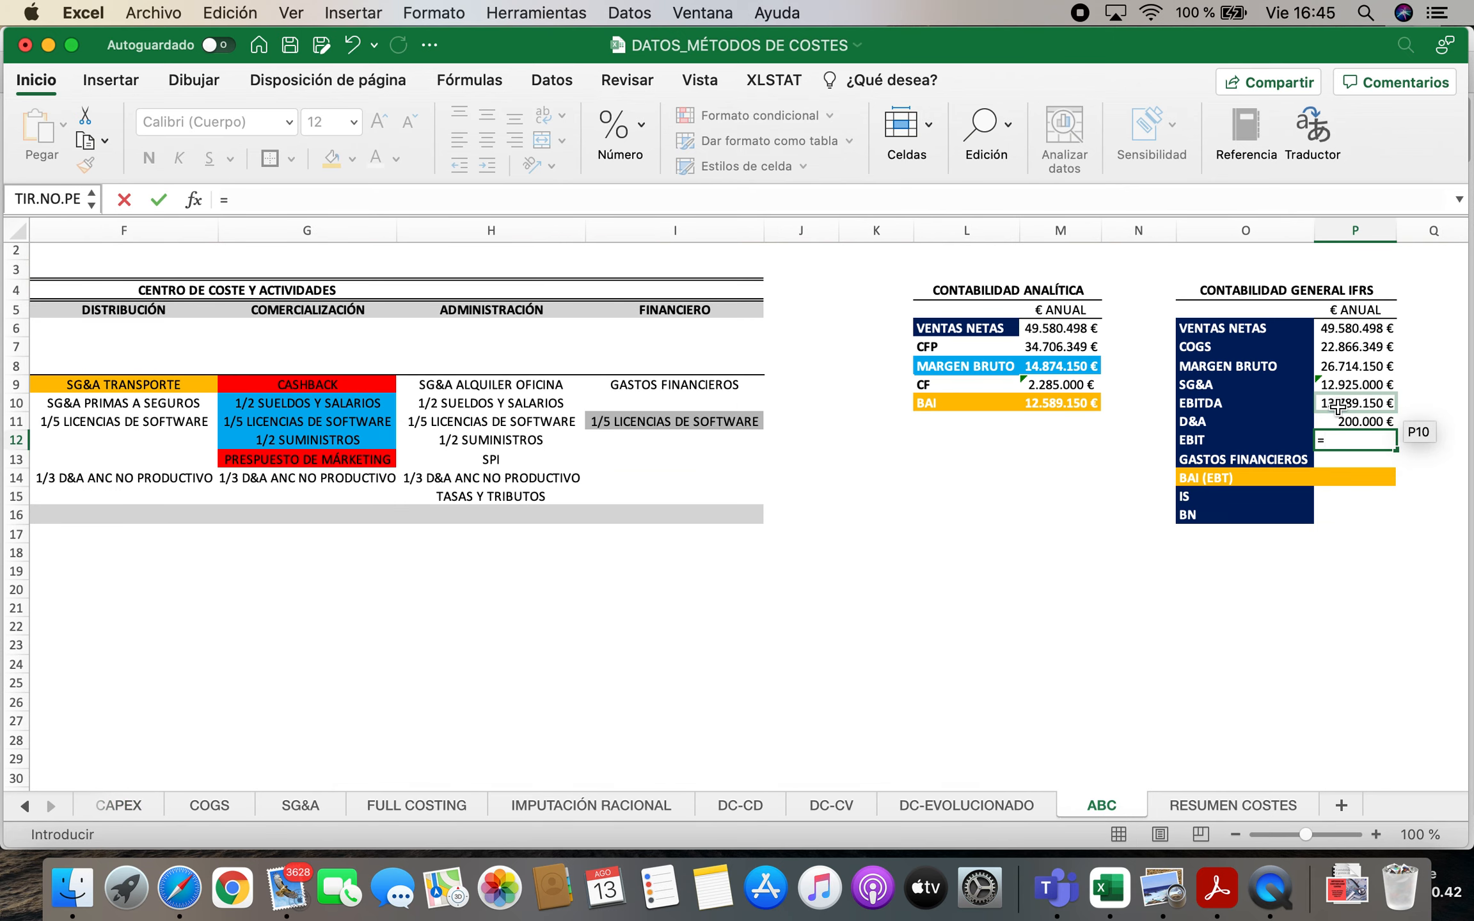
type("-")
left_click(1339, 421)
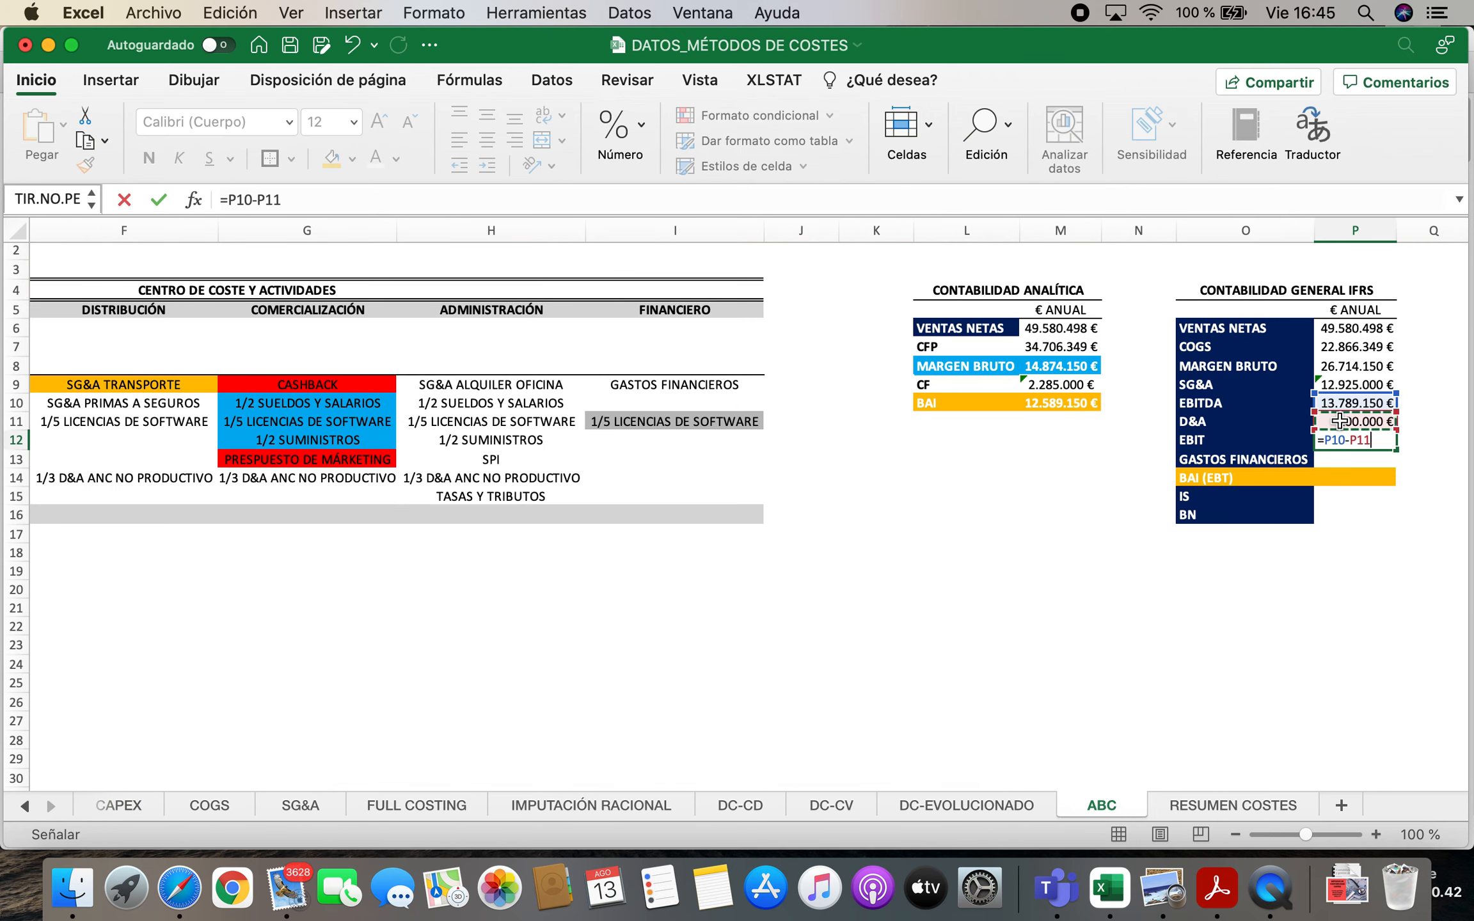
key("Return")
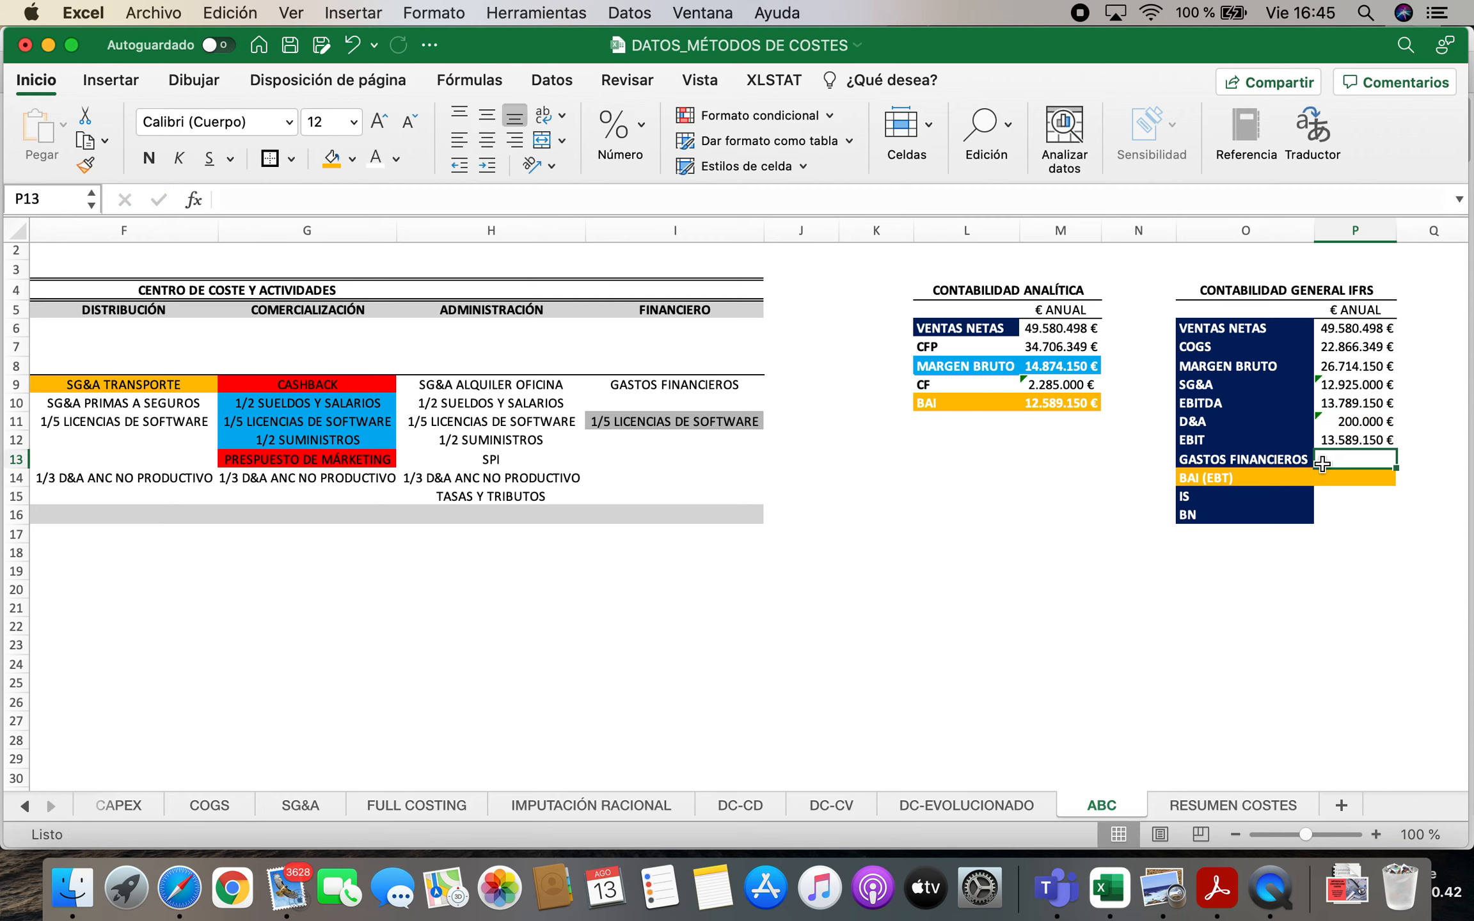
Link the IFRS GASTOS FINANCIEROS in P13 to the annual amount in D53 of the unallocated indirect costs block
type("=")
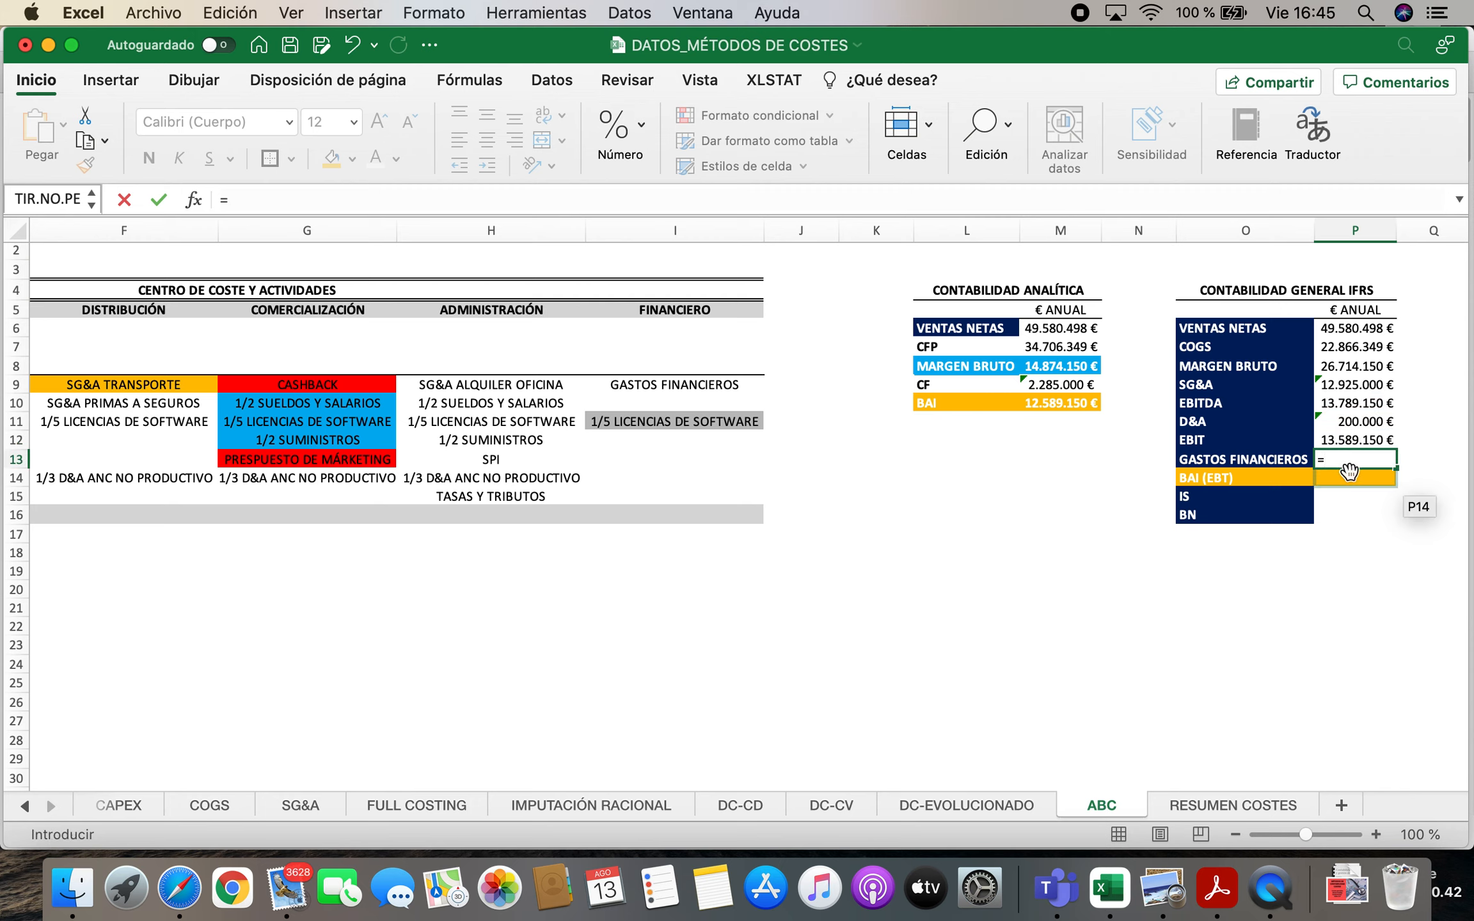
left_click(29, 807)
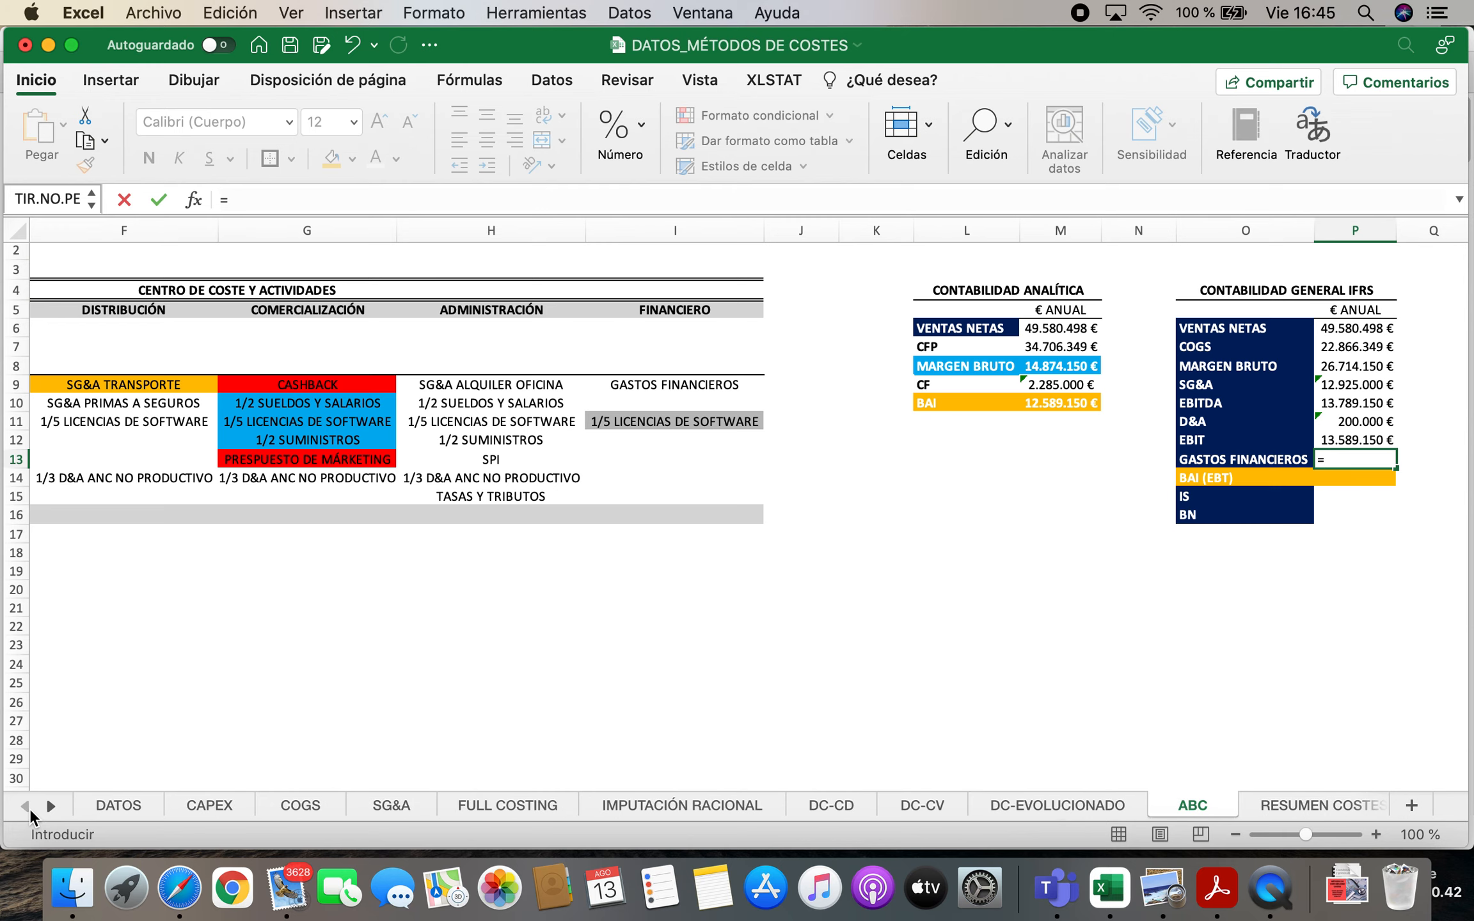
scroll(73, 744, "down", 5)
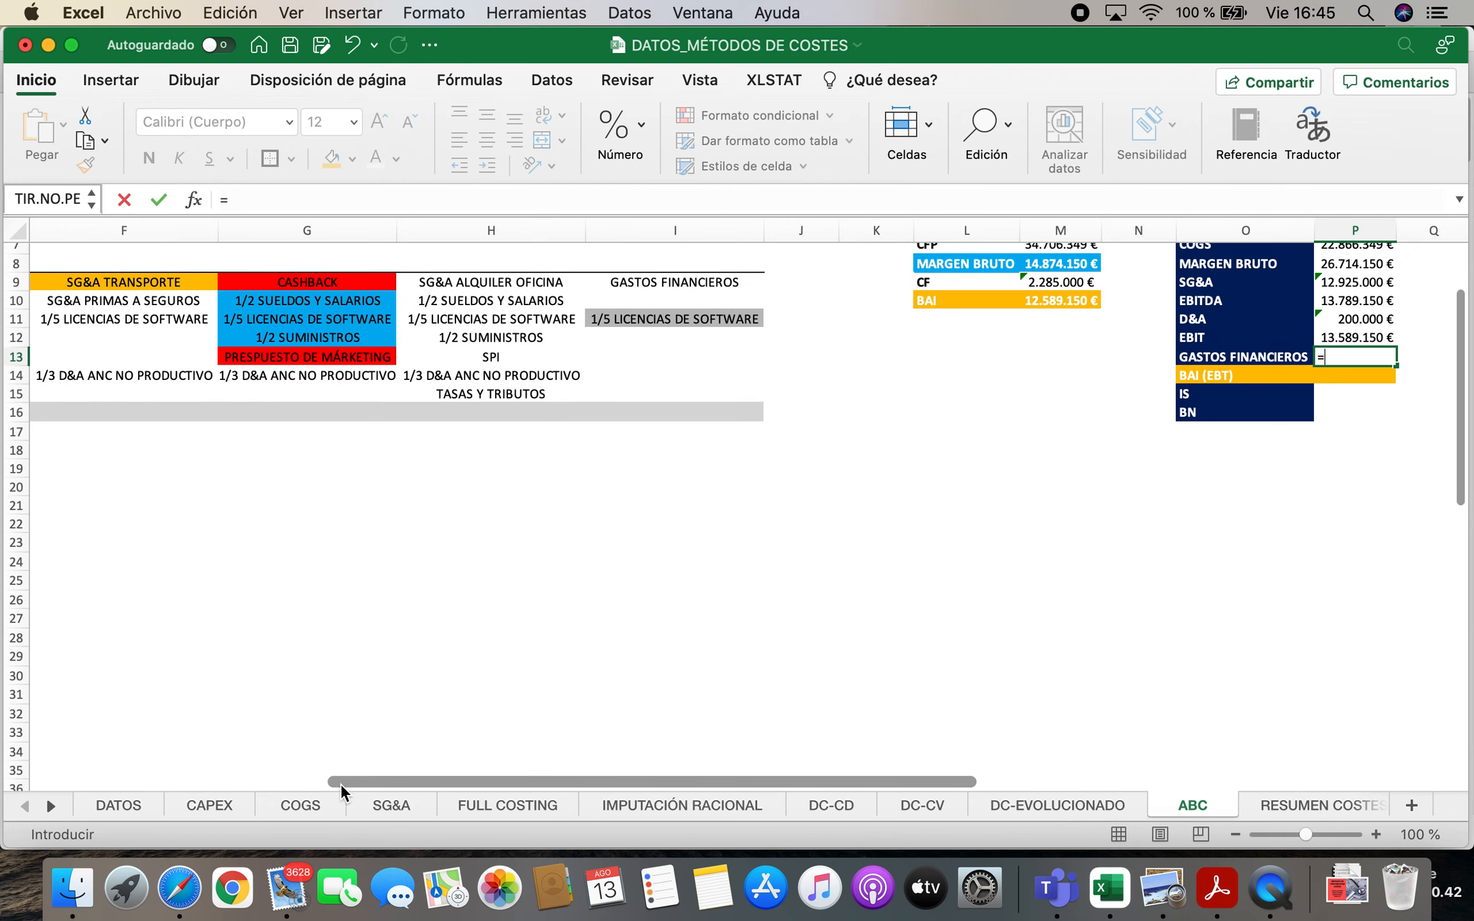
left_click_drag(341, 784, 90, 783)
scroll(300, 660, "down", 6)
scroll(301, 660, "down", 5)
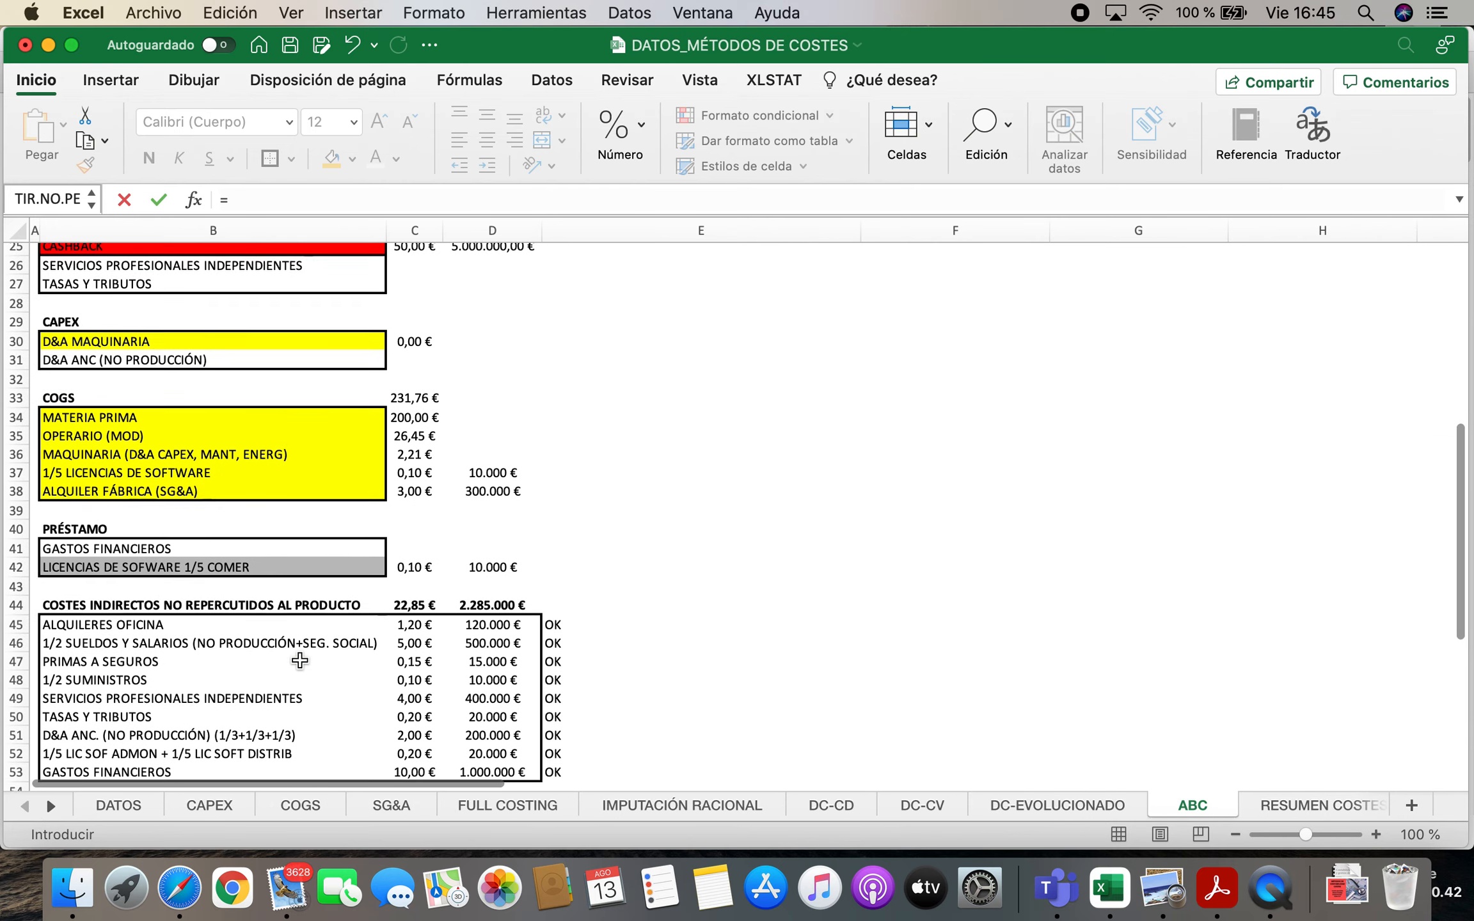
left_click(489, 676)
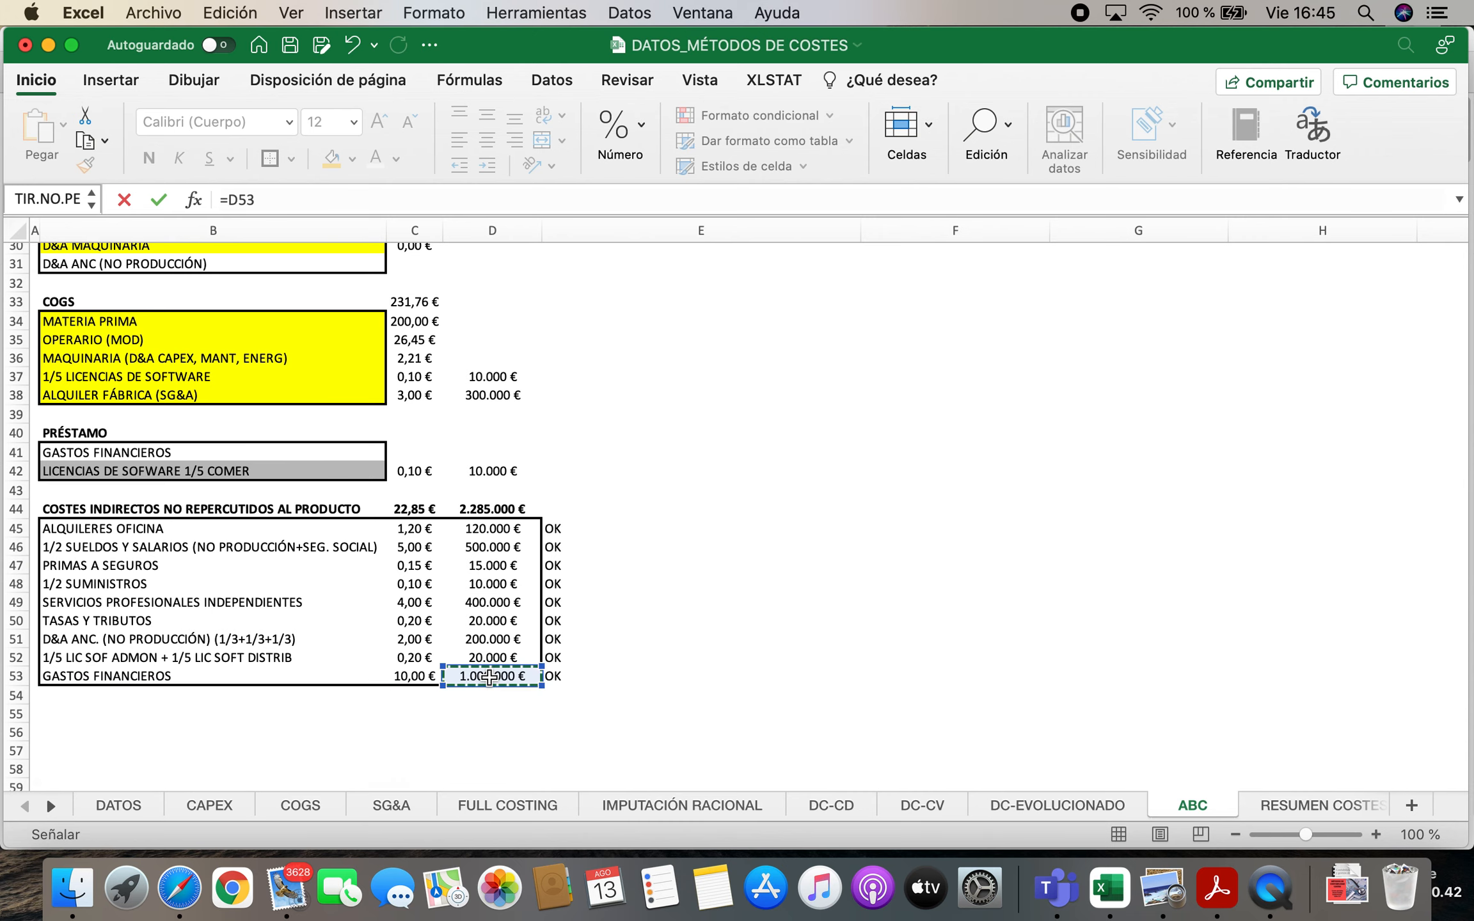
key("Escape")
scroll(857, 649, "up", 4)
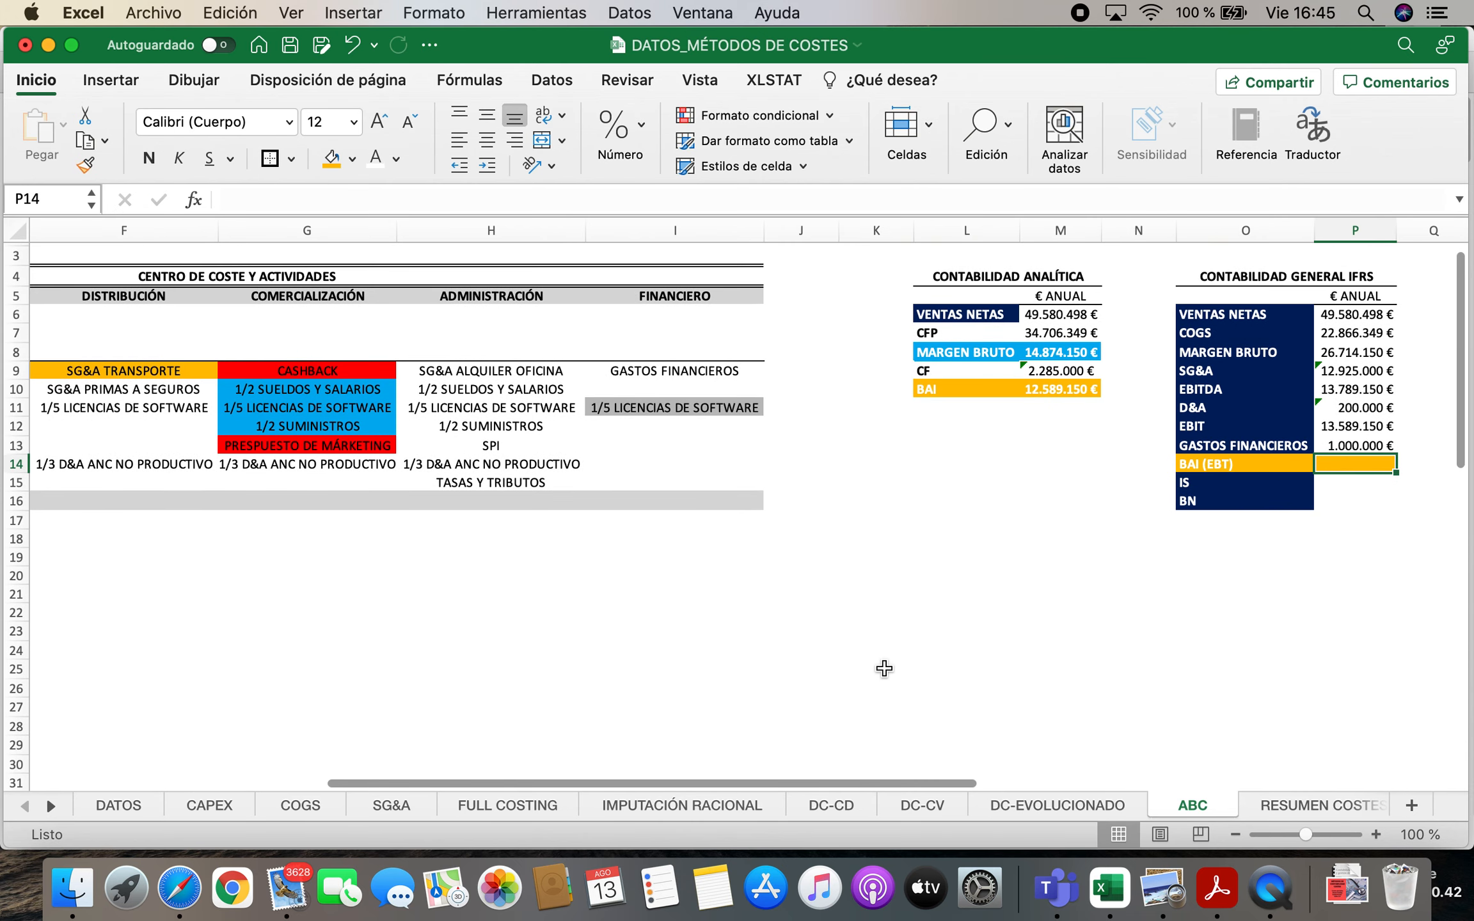
Calculate the IFRS BAI (EBT) in P14 as EBIT minus financial expenses, with the formula =P12-P13
type("=")
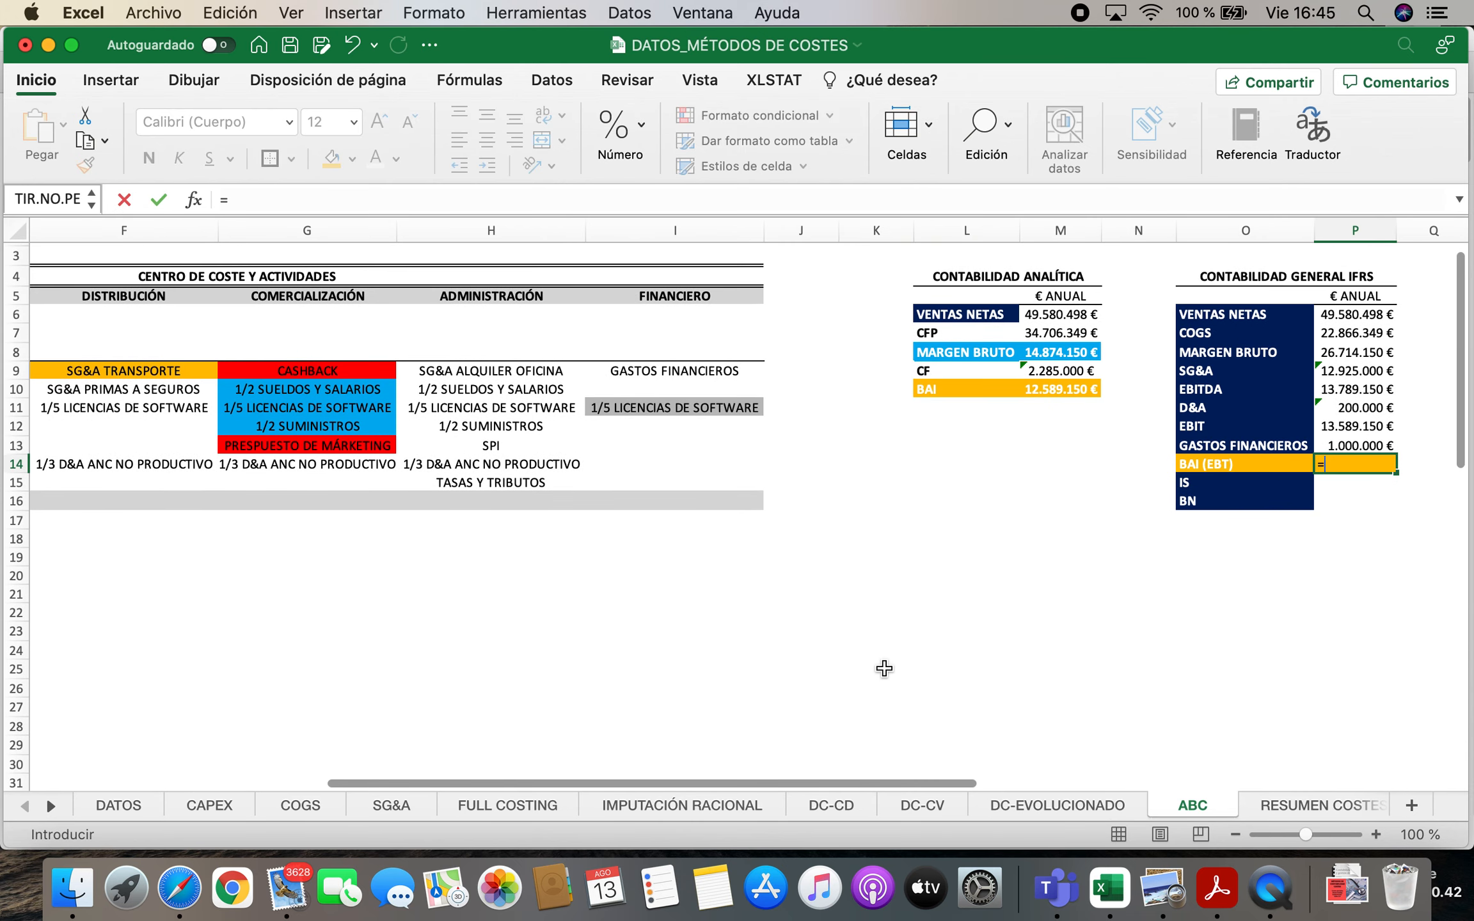
left_click(1347, 427)
type("-")
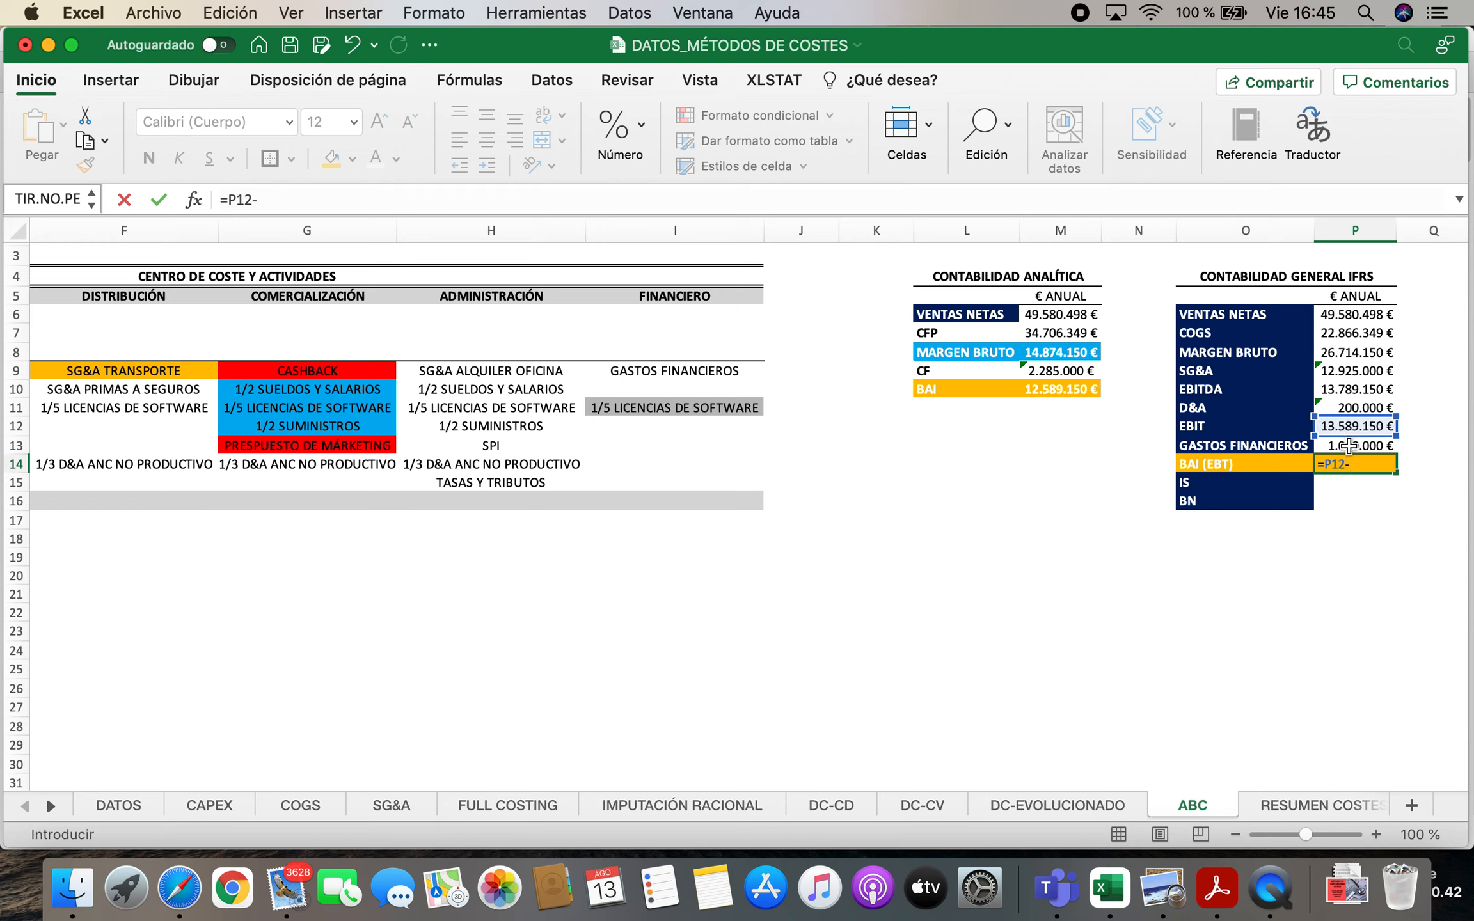
left_click(1348, 446)
key("Return")
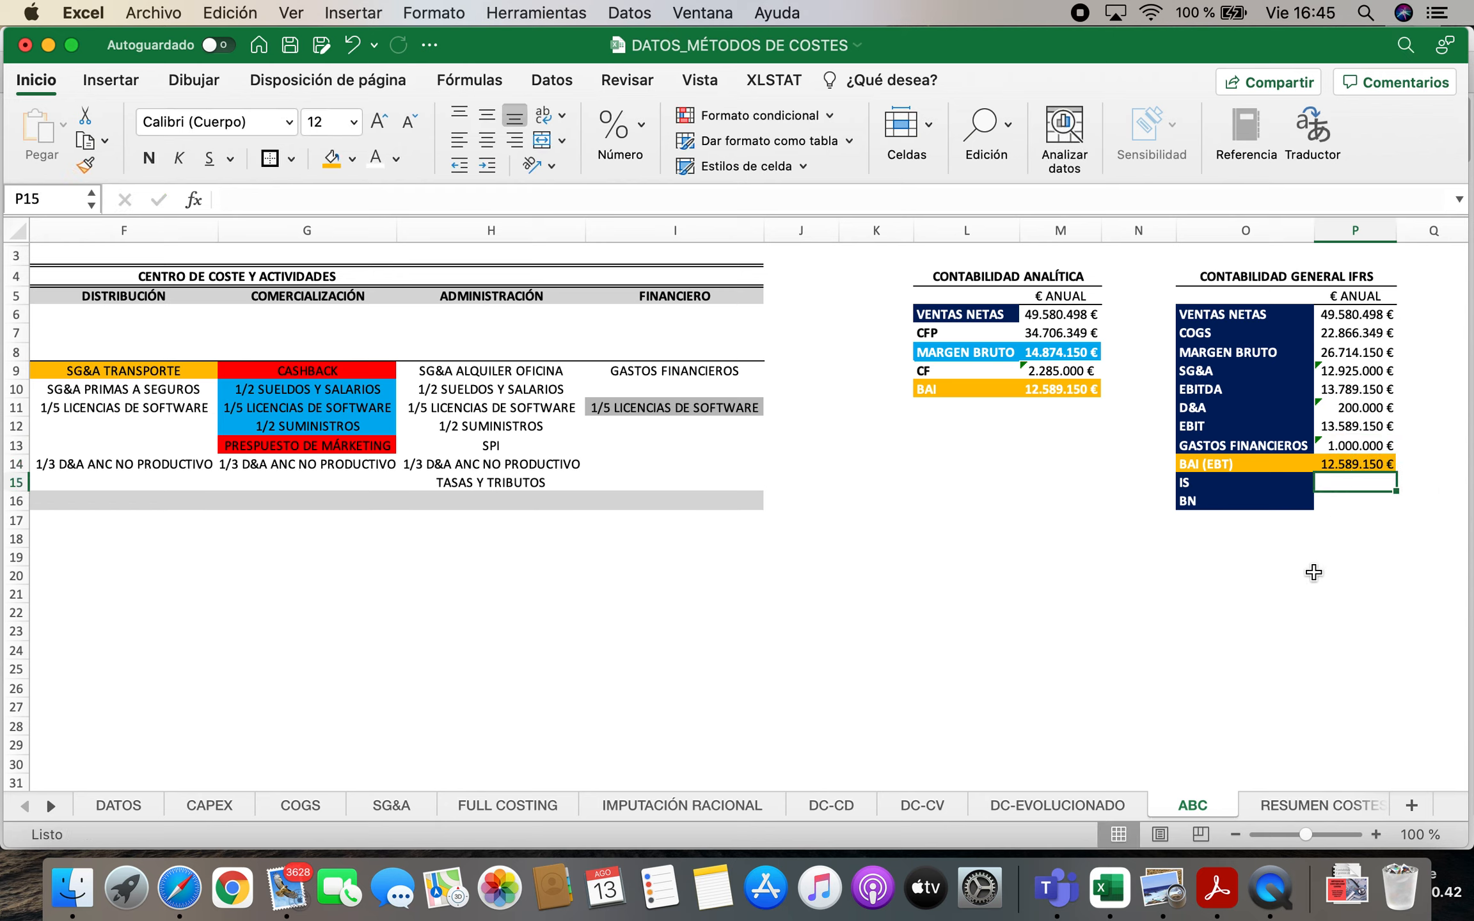
Bring the 25% IMPUESTO DE SOCIEDADES rate from H4 of the DATOS sheet into N15, beside the IS row
key("Left")
key("Left")
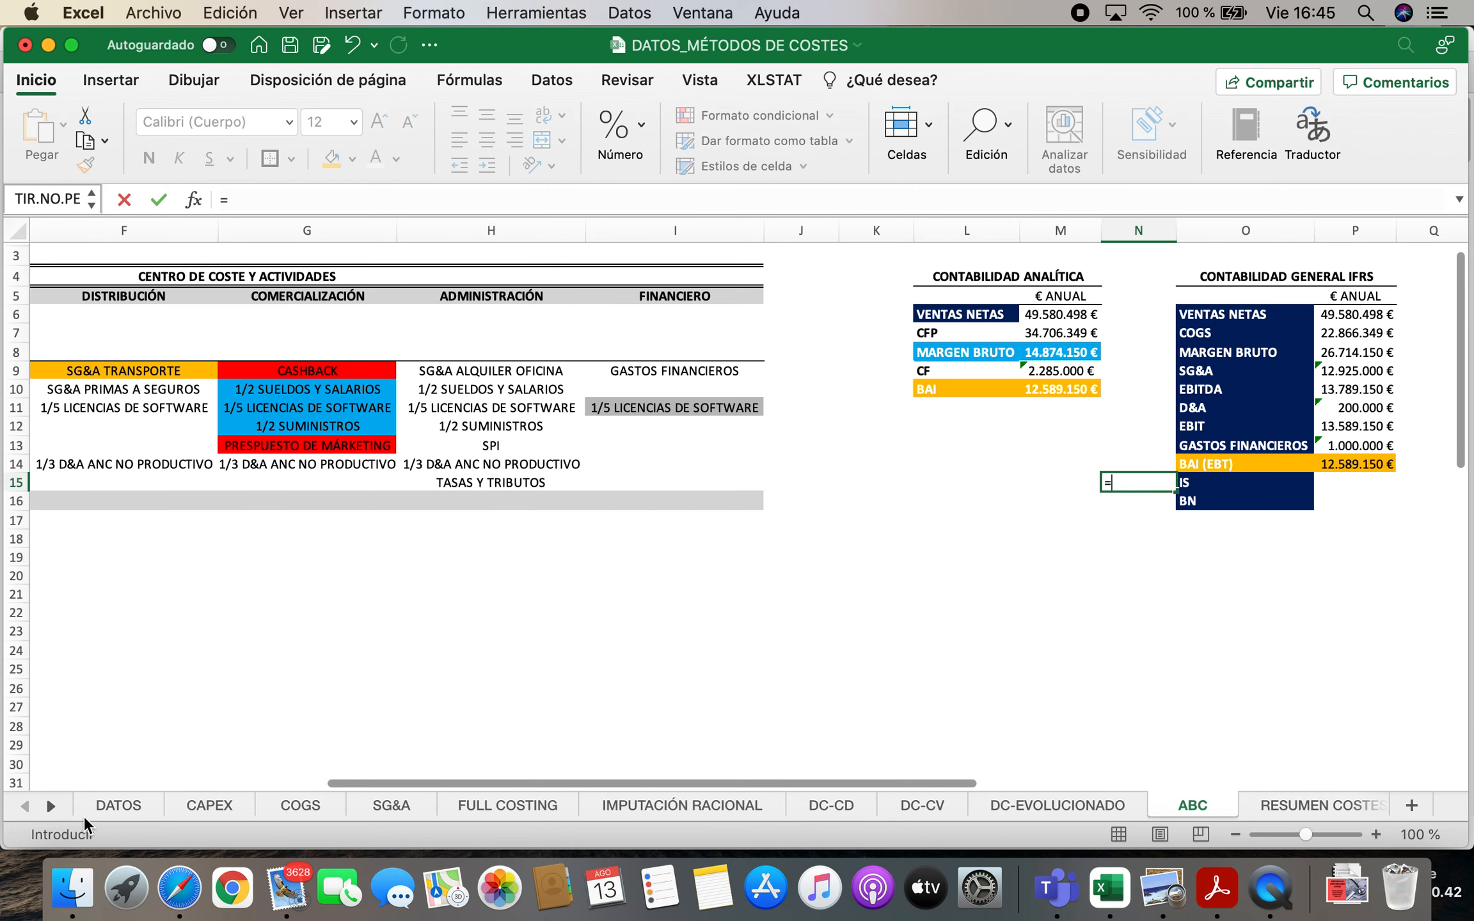
left_click(101, 808)
left_click(477, 316)
key("Return")
Calculate the IFRS corporate tax (IS) in P15 as BAI times the 25% rate, with the formula =P14*N15
key("Up")
key("Right")
key("Right")
type("=")
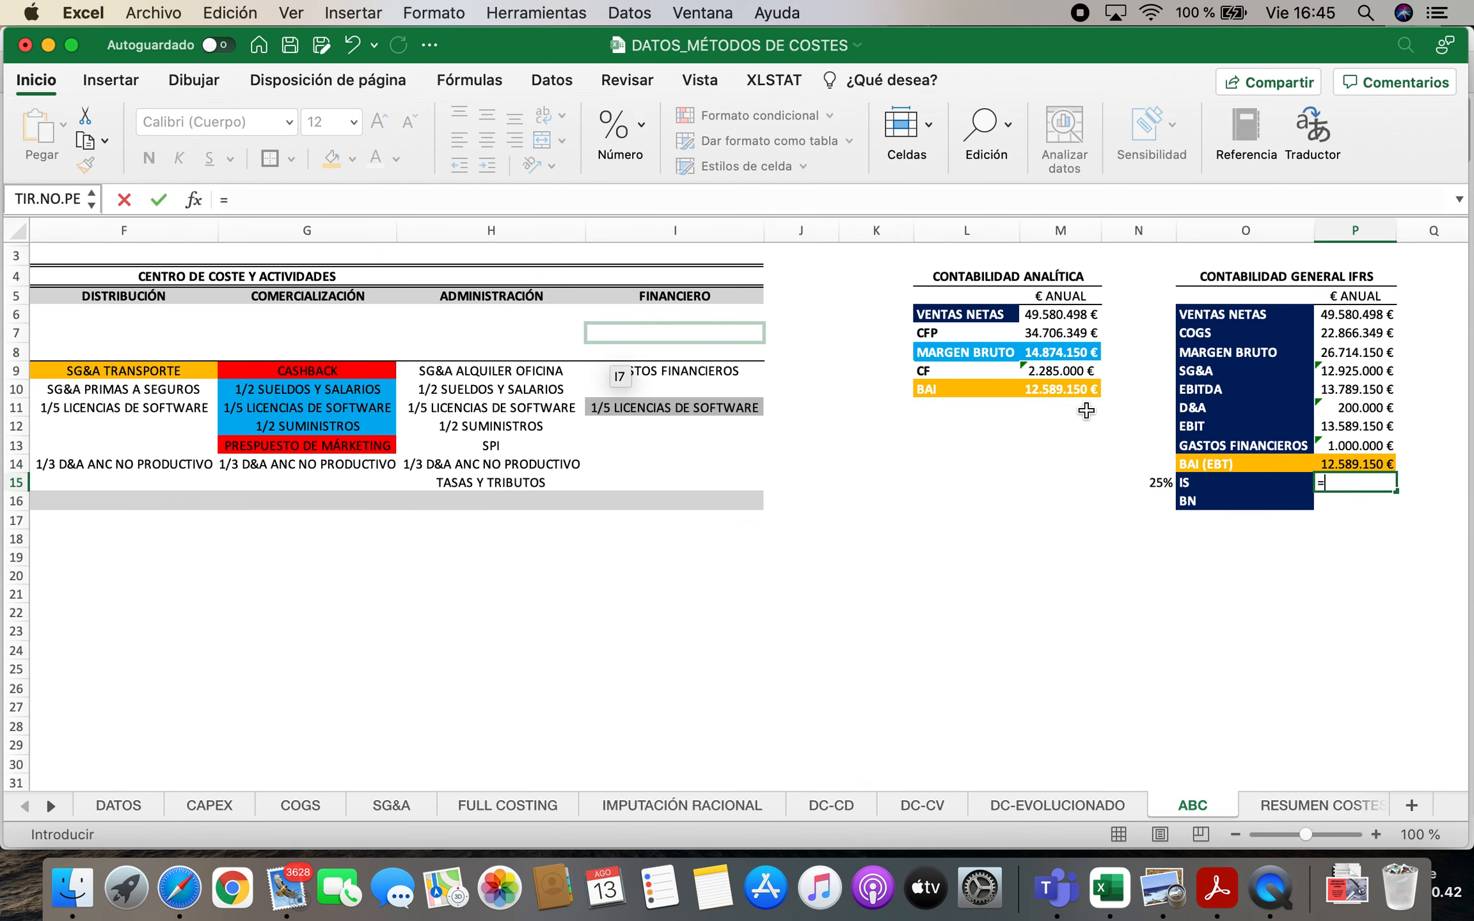
left_click(1328, 462)
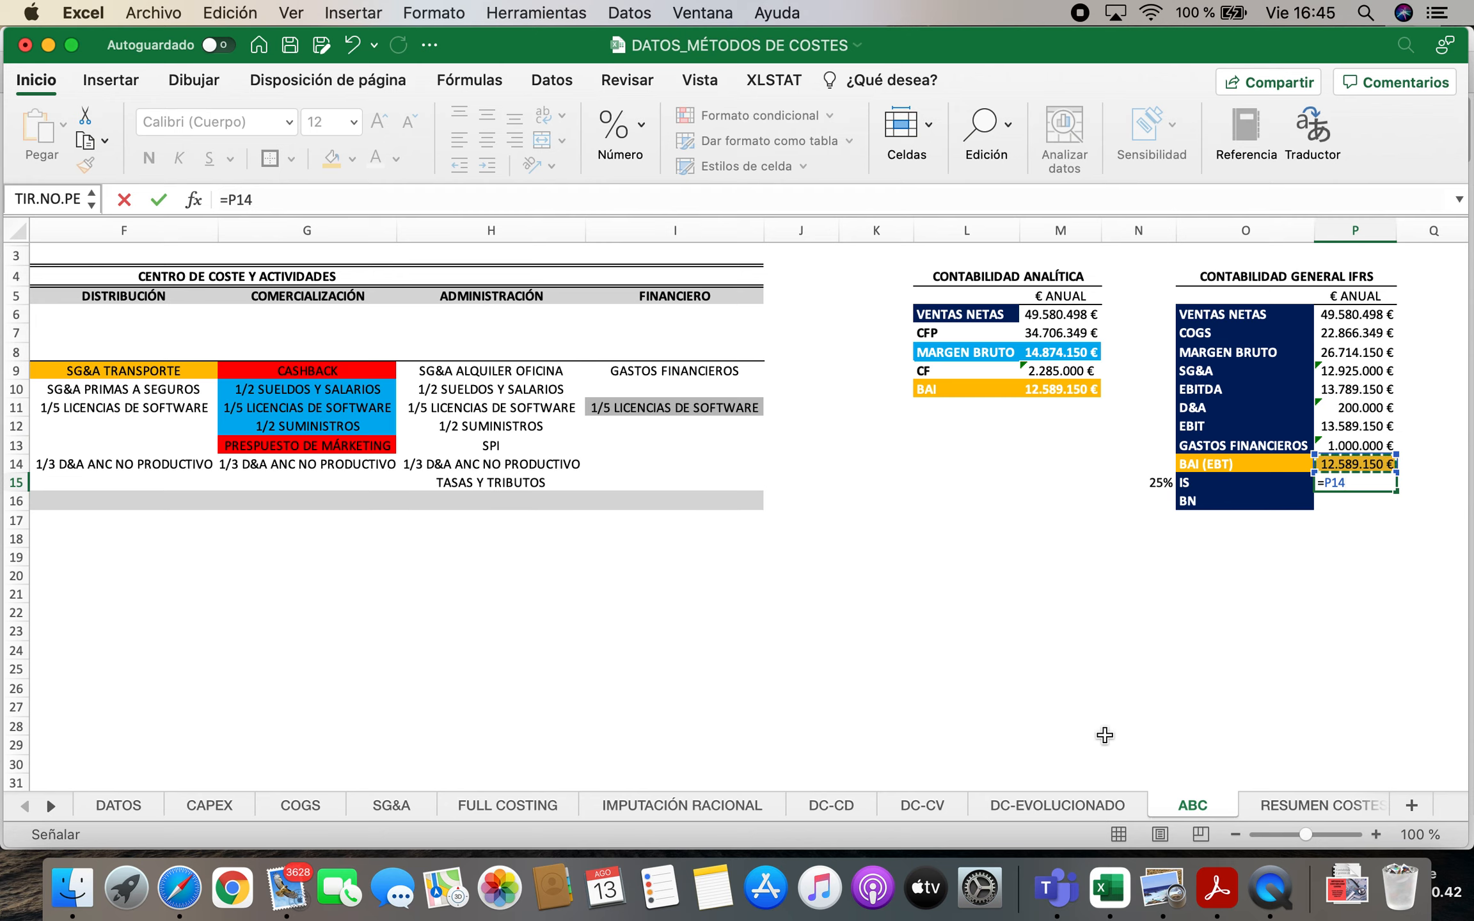
left_click(1145, 480)
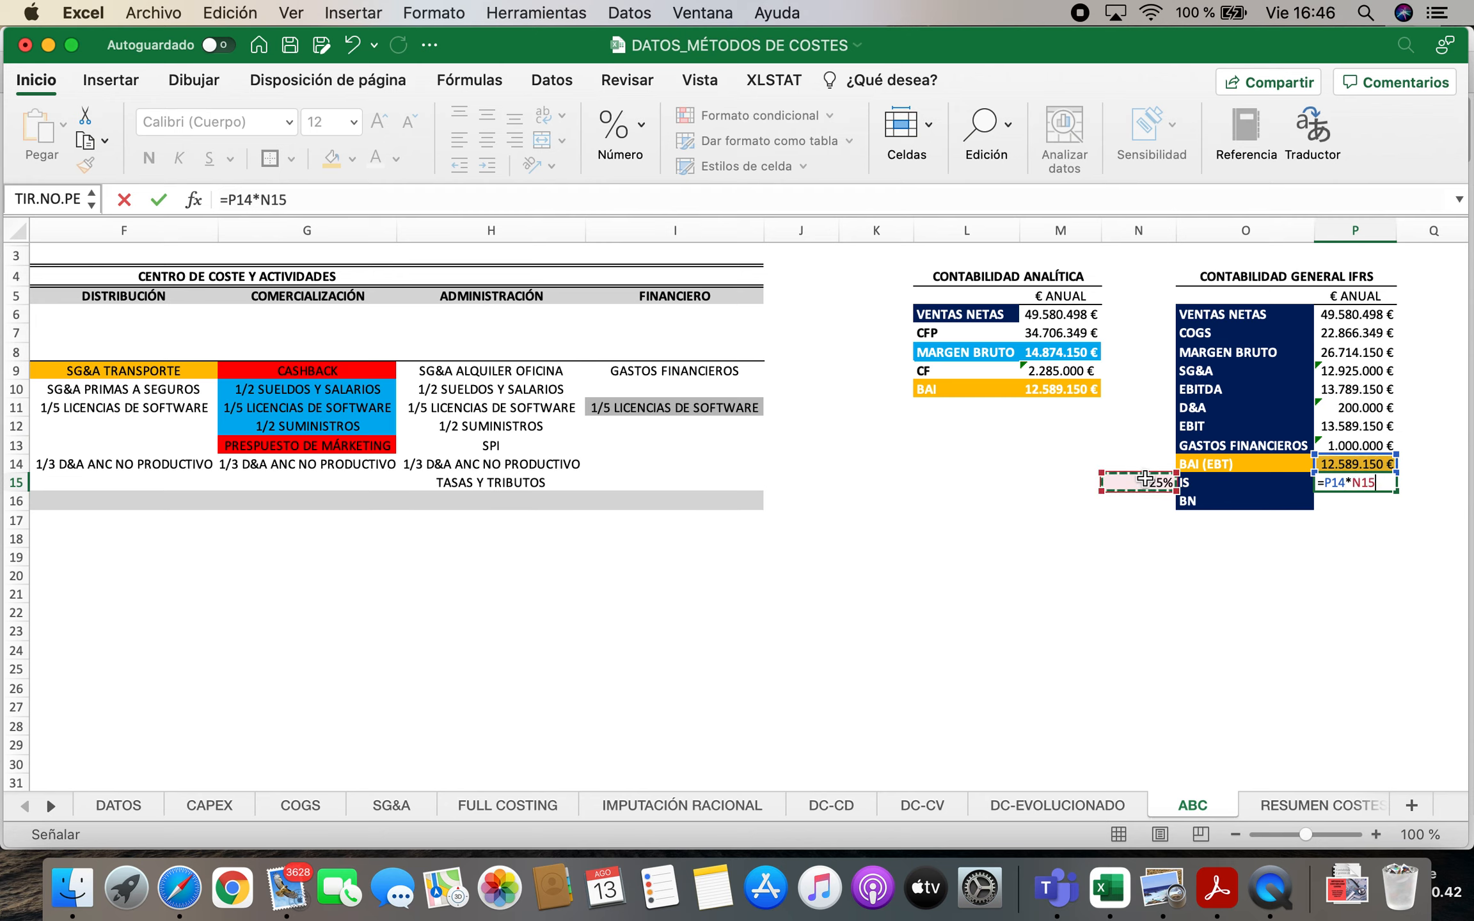
key("Return")
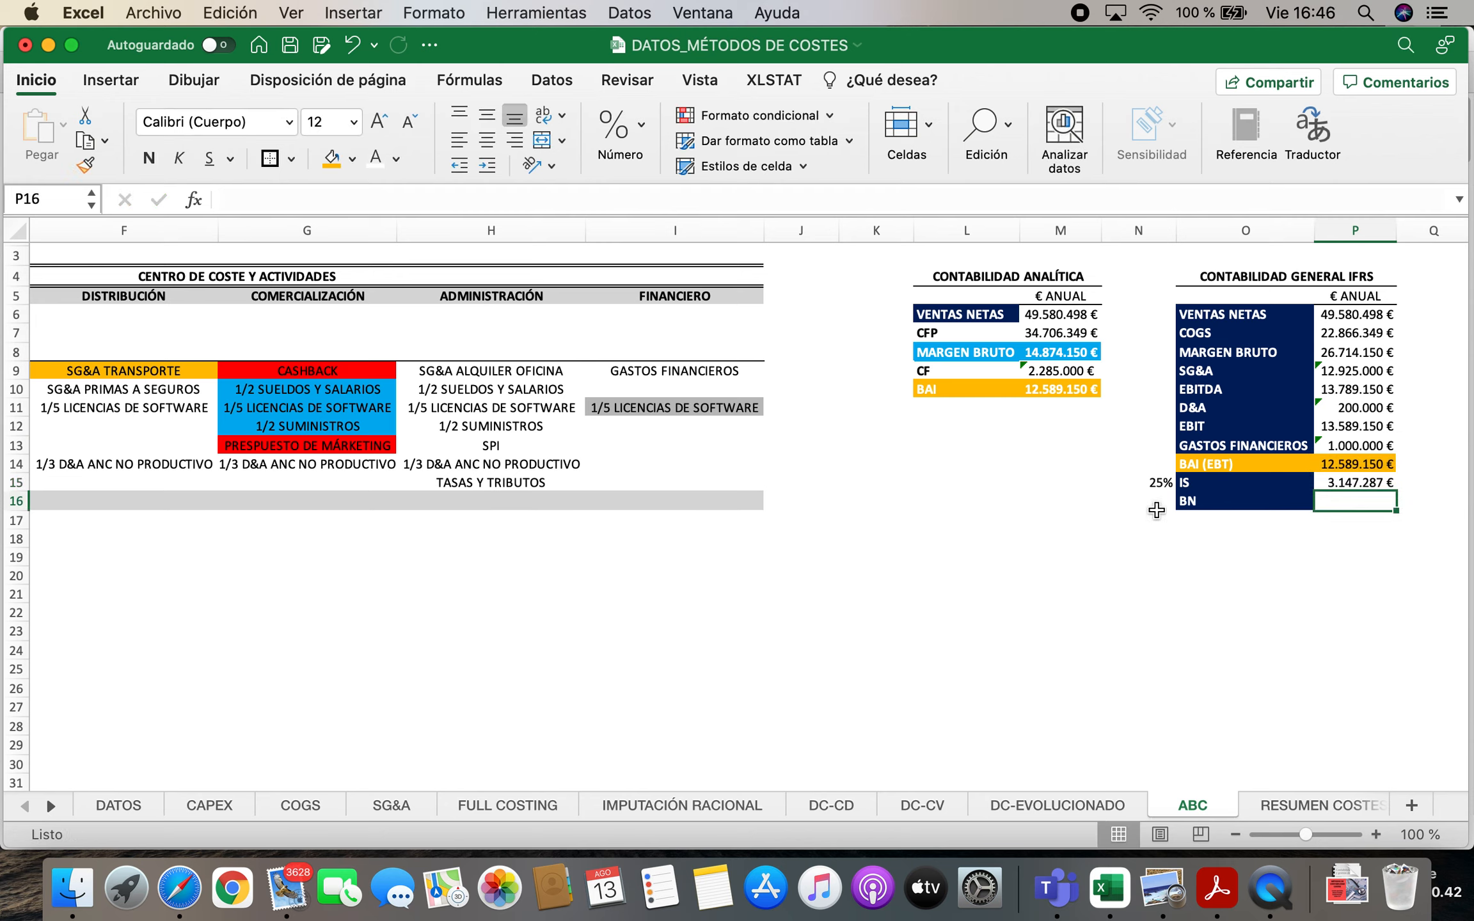
Calculate the IFRS net profit (BN) in P16 as BAI minus corporate tax, with the formula =P14-P15
type("=")
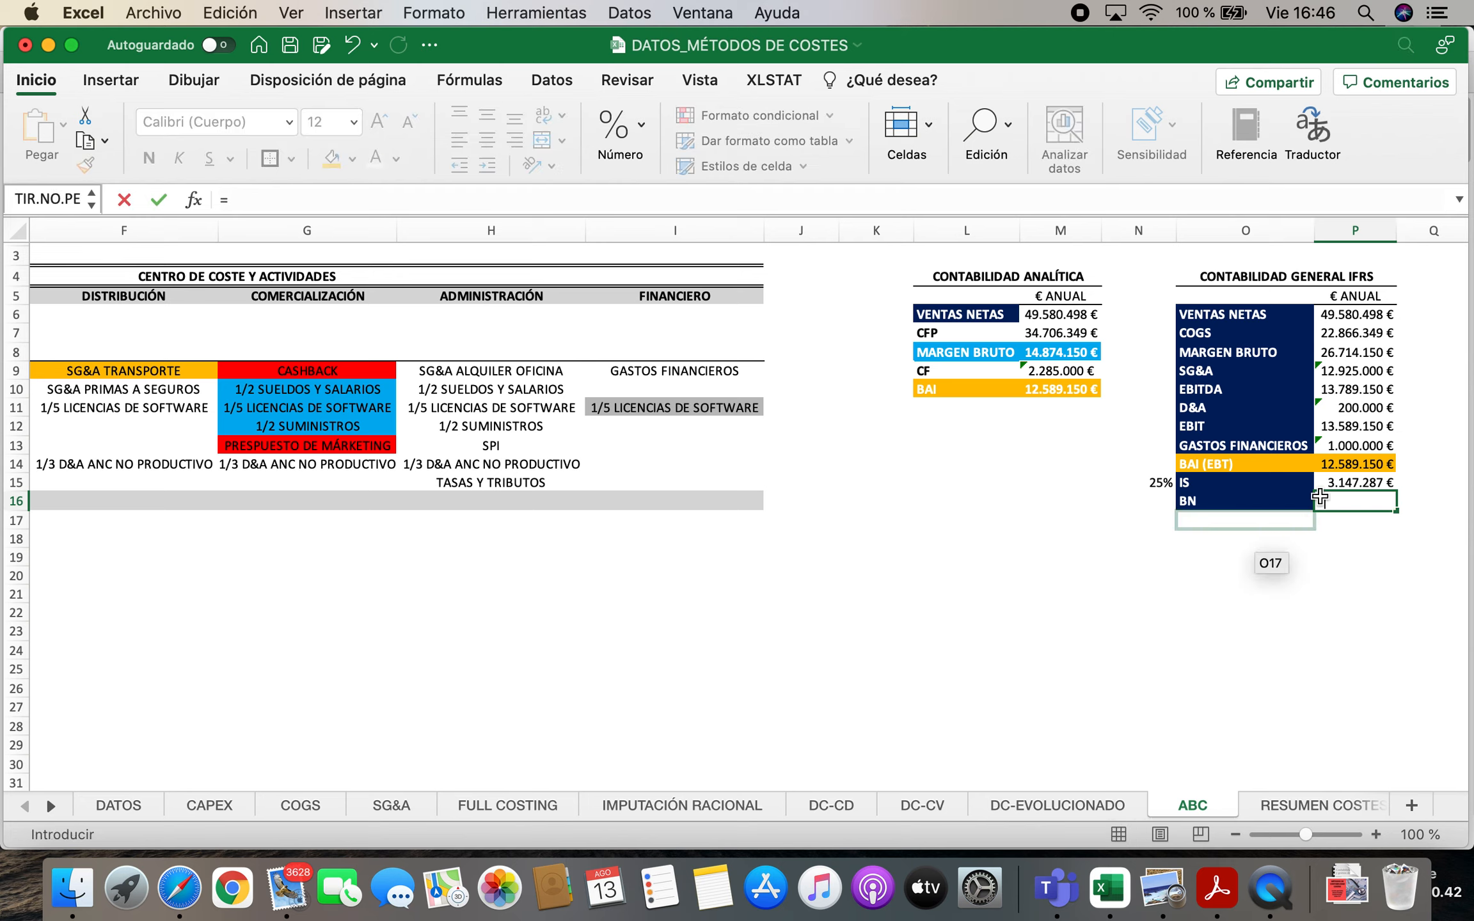
left_click(1371, 467)
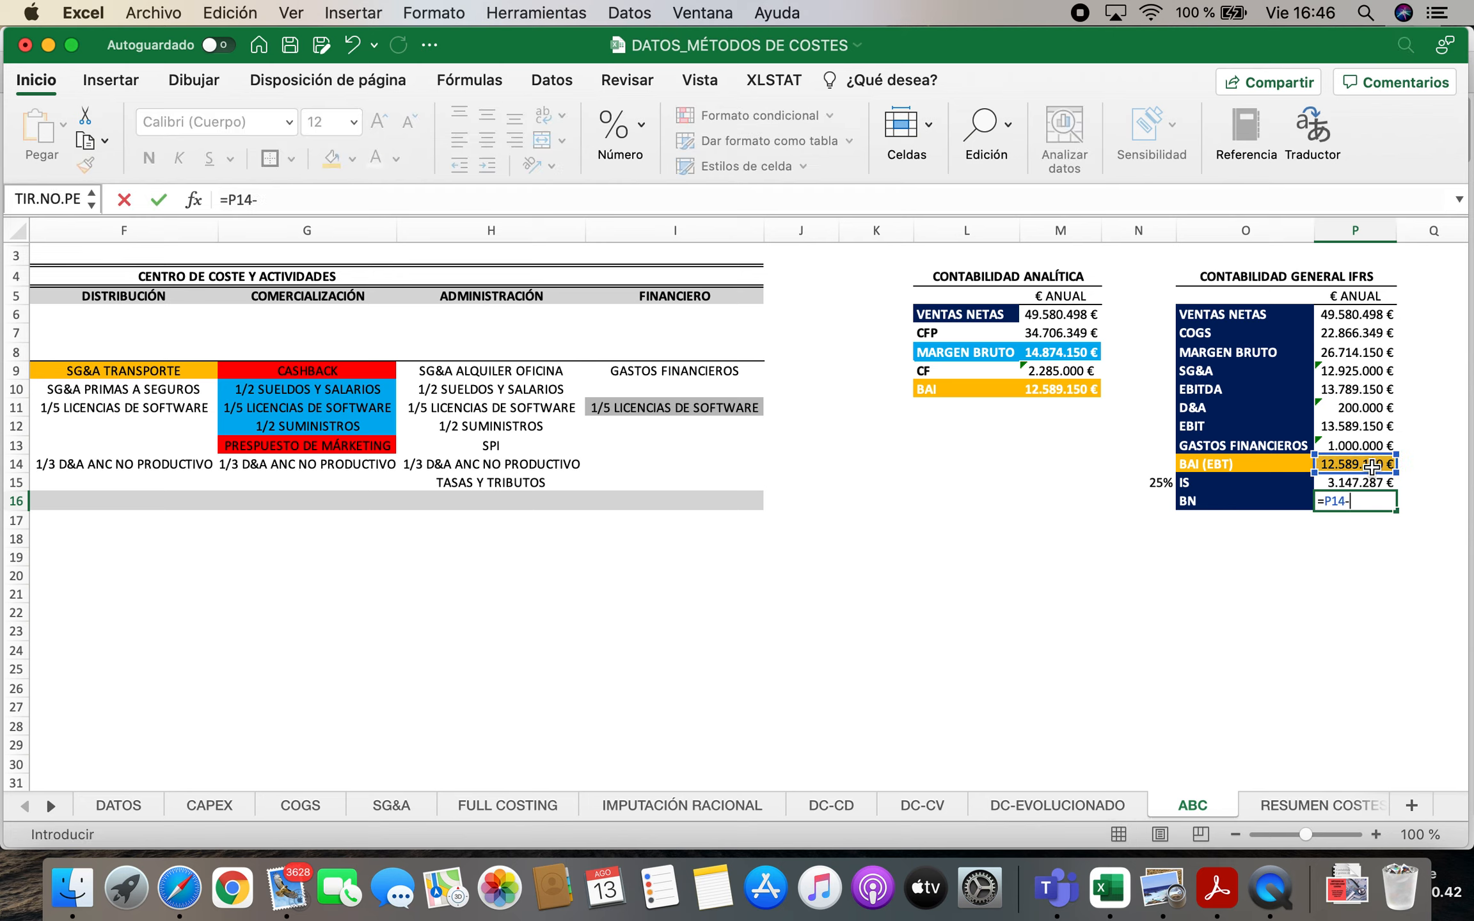
type("-")
left_click(1363, 481)
key("Return")
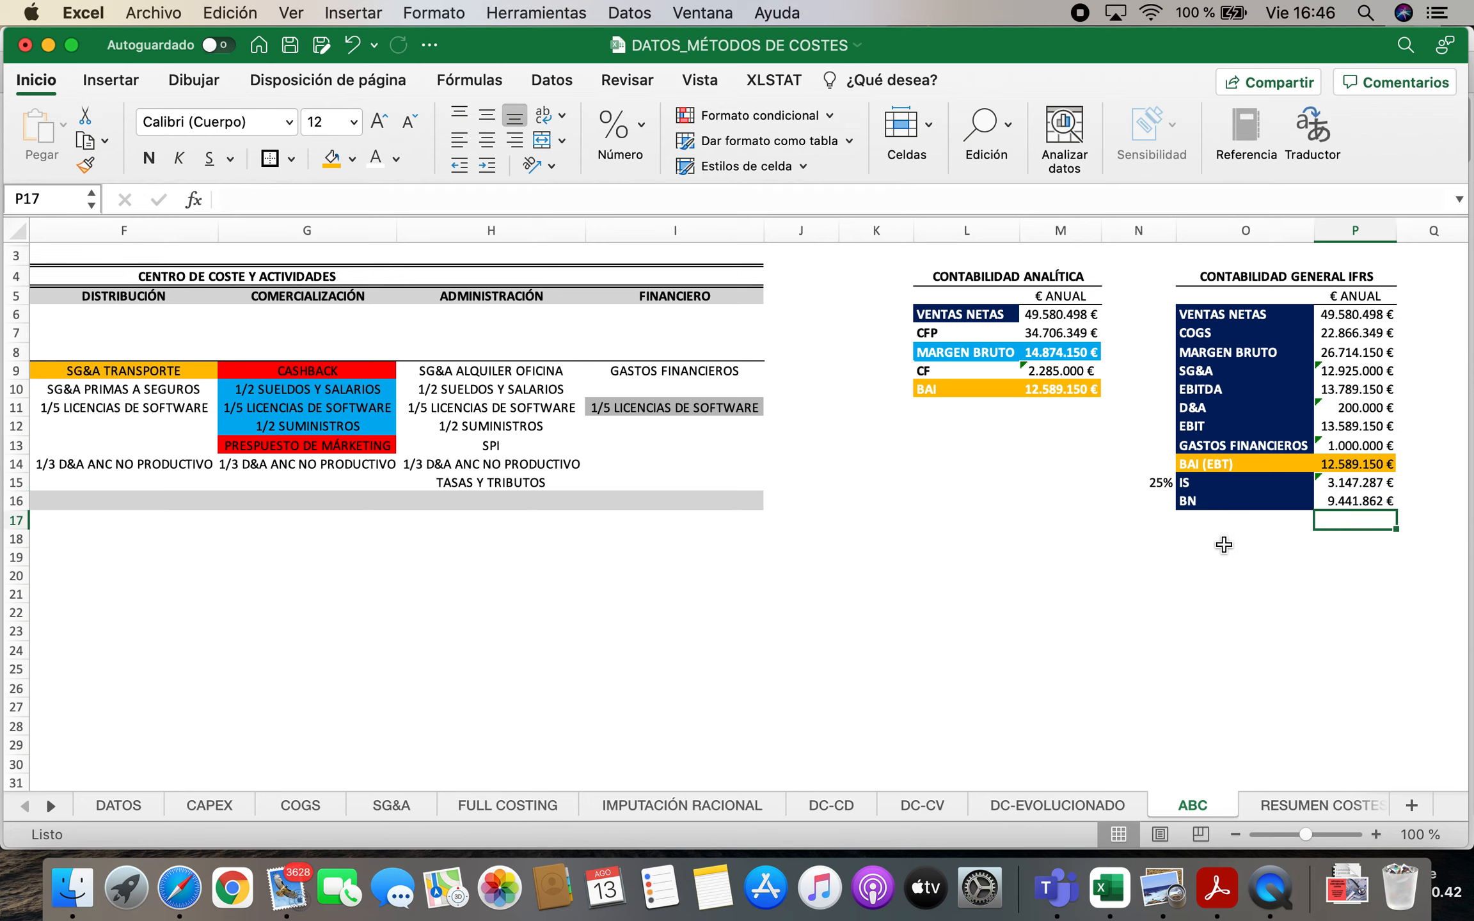
left_click(1222, 601)
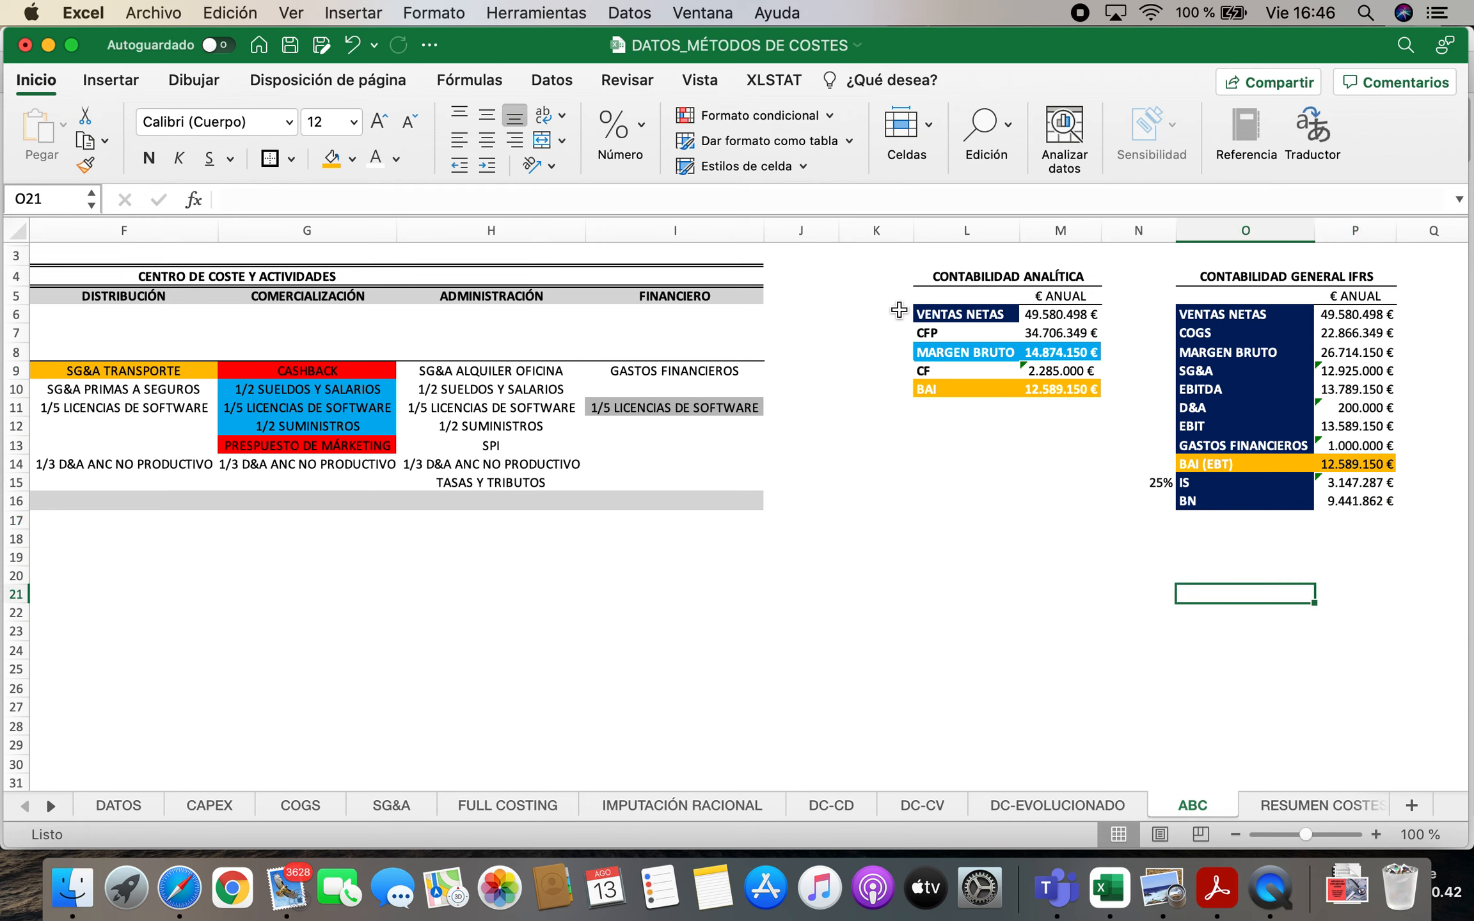
Compare the analytic and IFRS income statements across the ABC, FULL COSTING, IMPUTACIÓN RACIONAL and DC-CD sheets
left_click_drag(880, 272, 1076, 419)
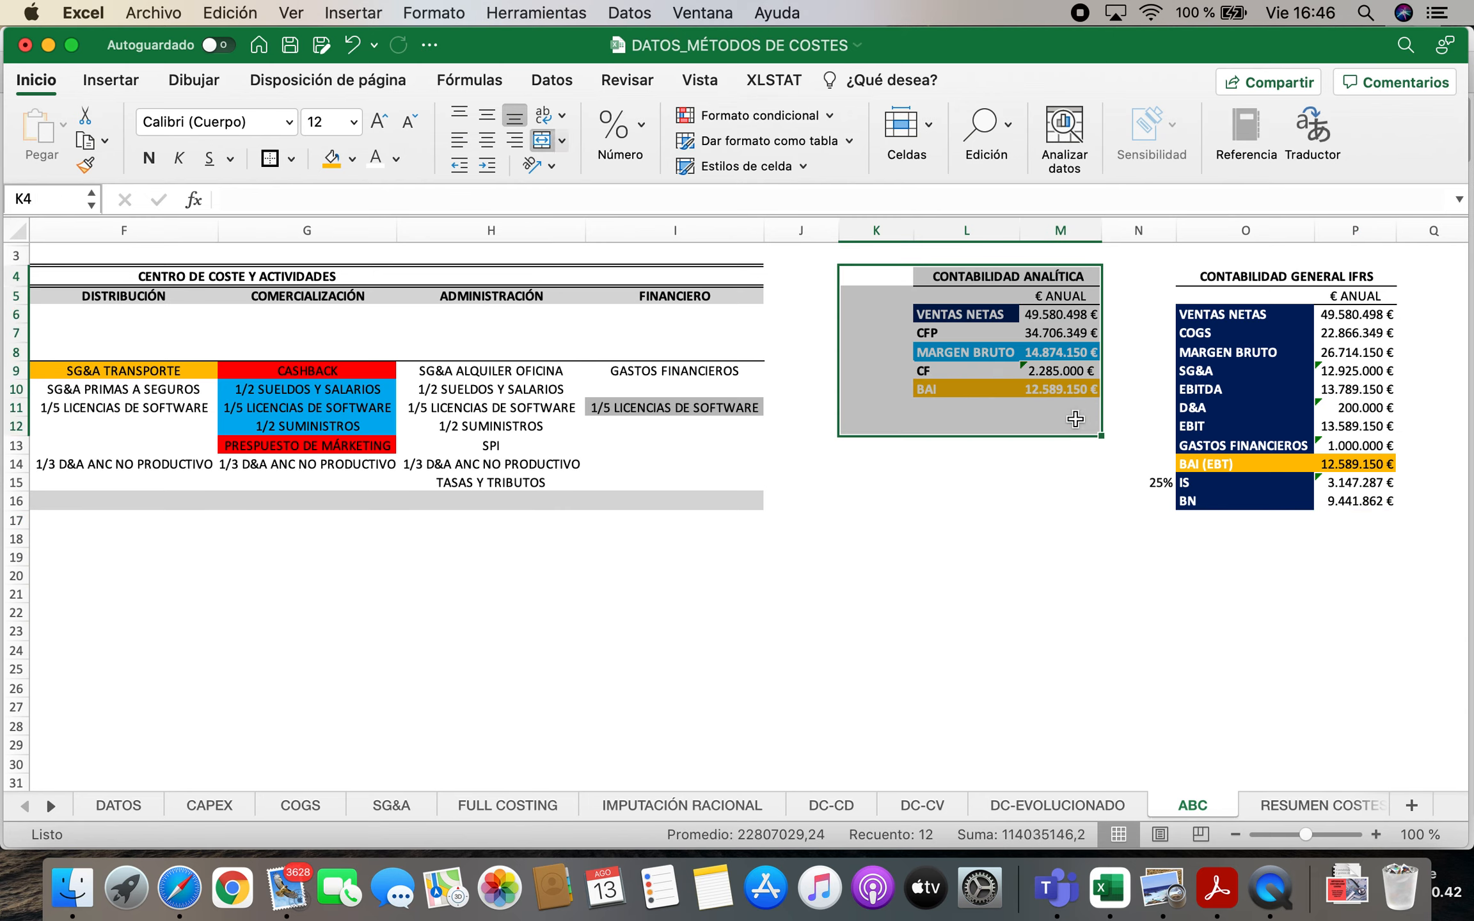
left_click(479, 796)
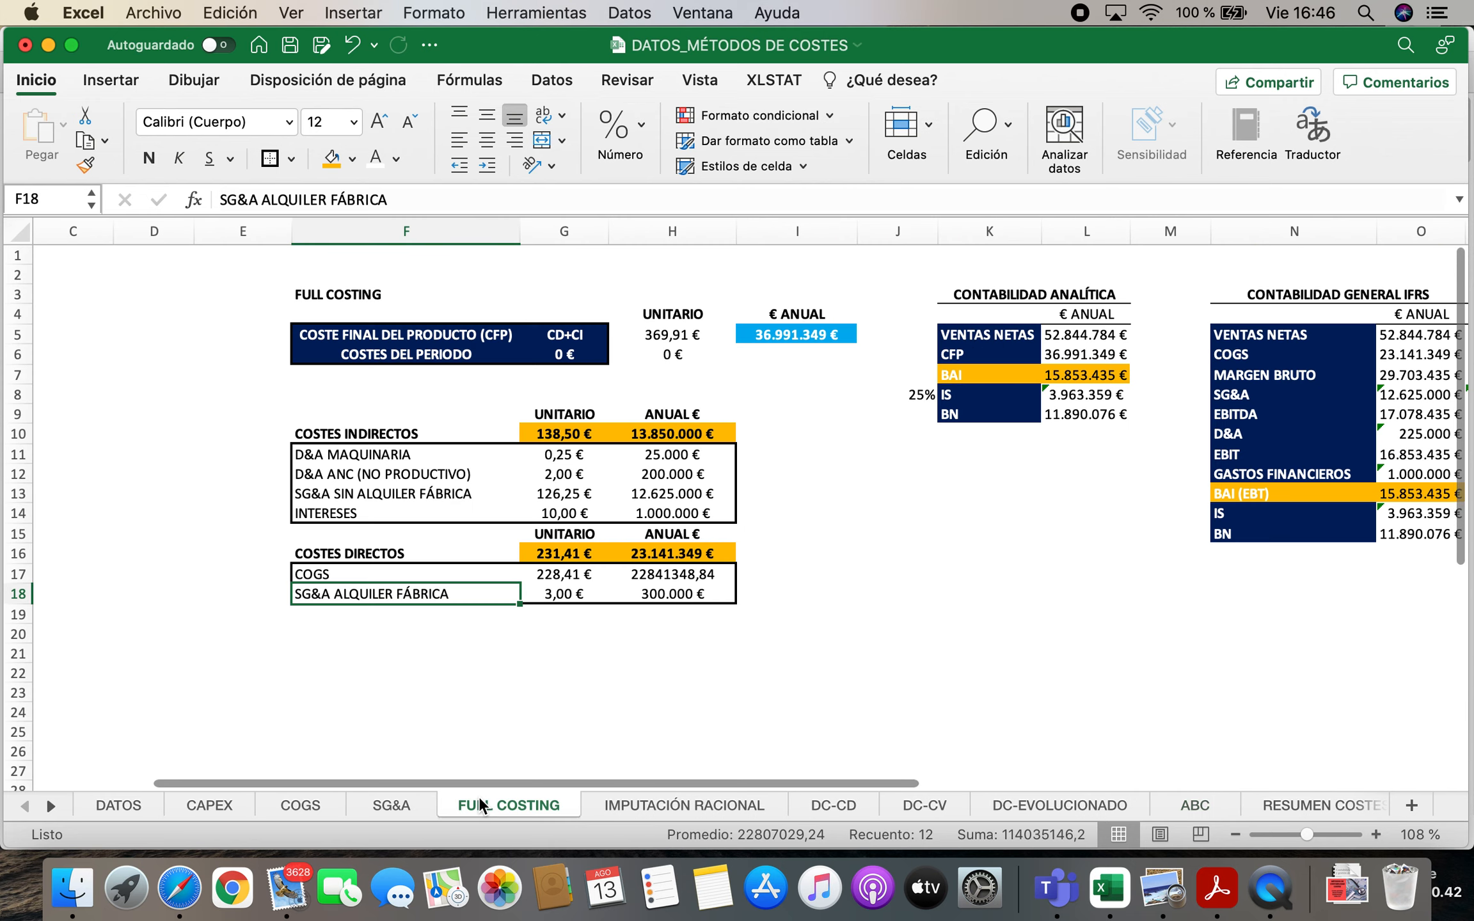
left_click_drag(933, 277, 1129, 470)
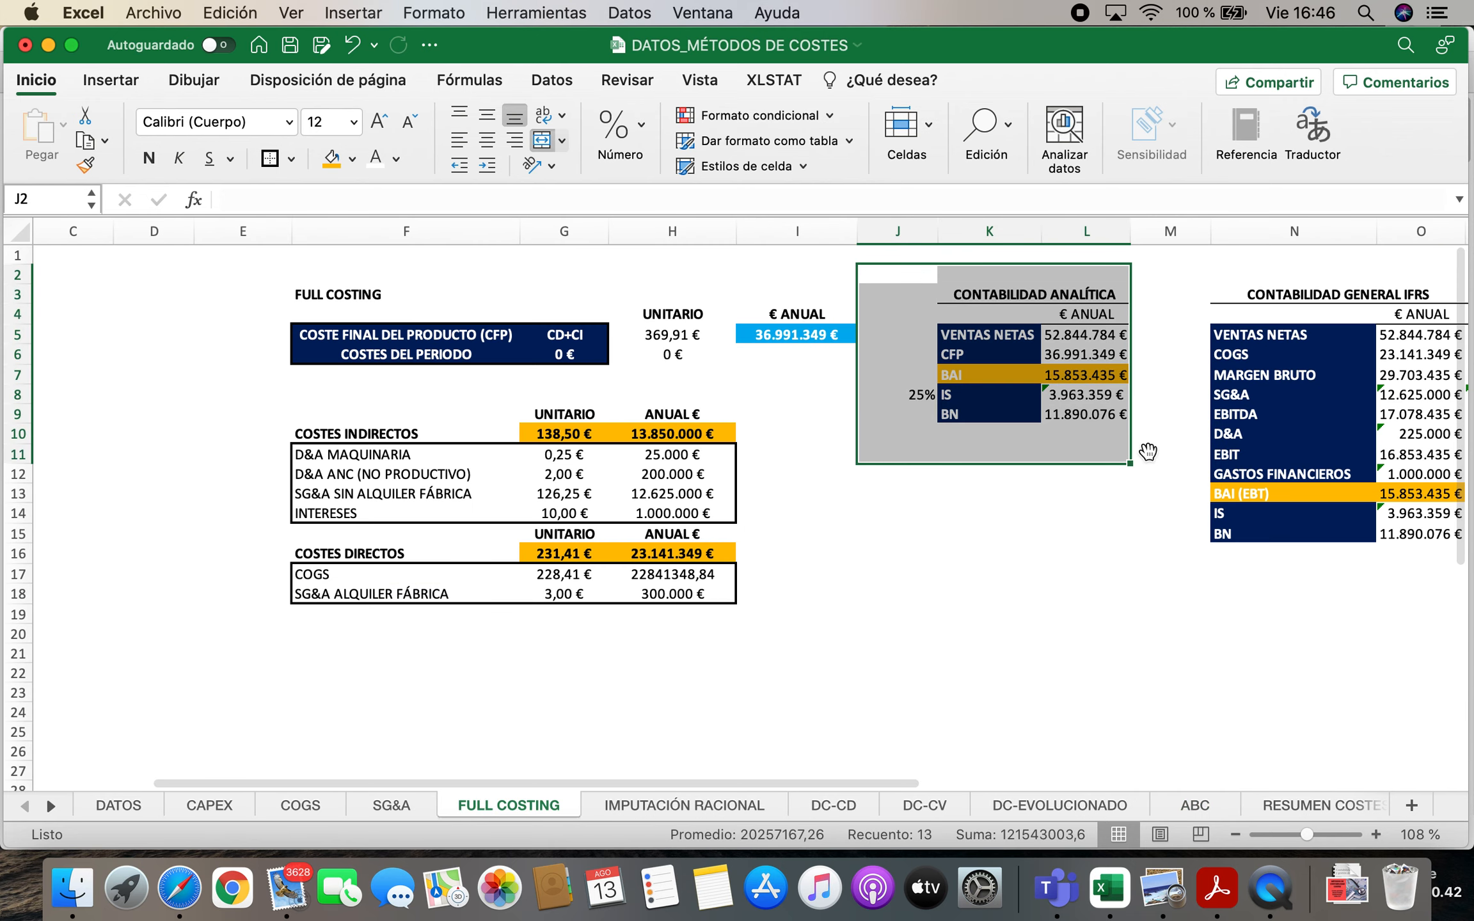
left_click_drag(1220, 279, 1405, 525)
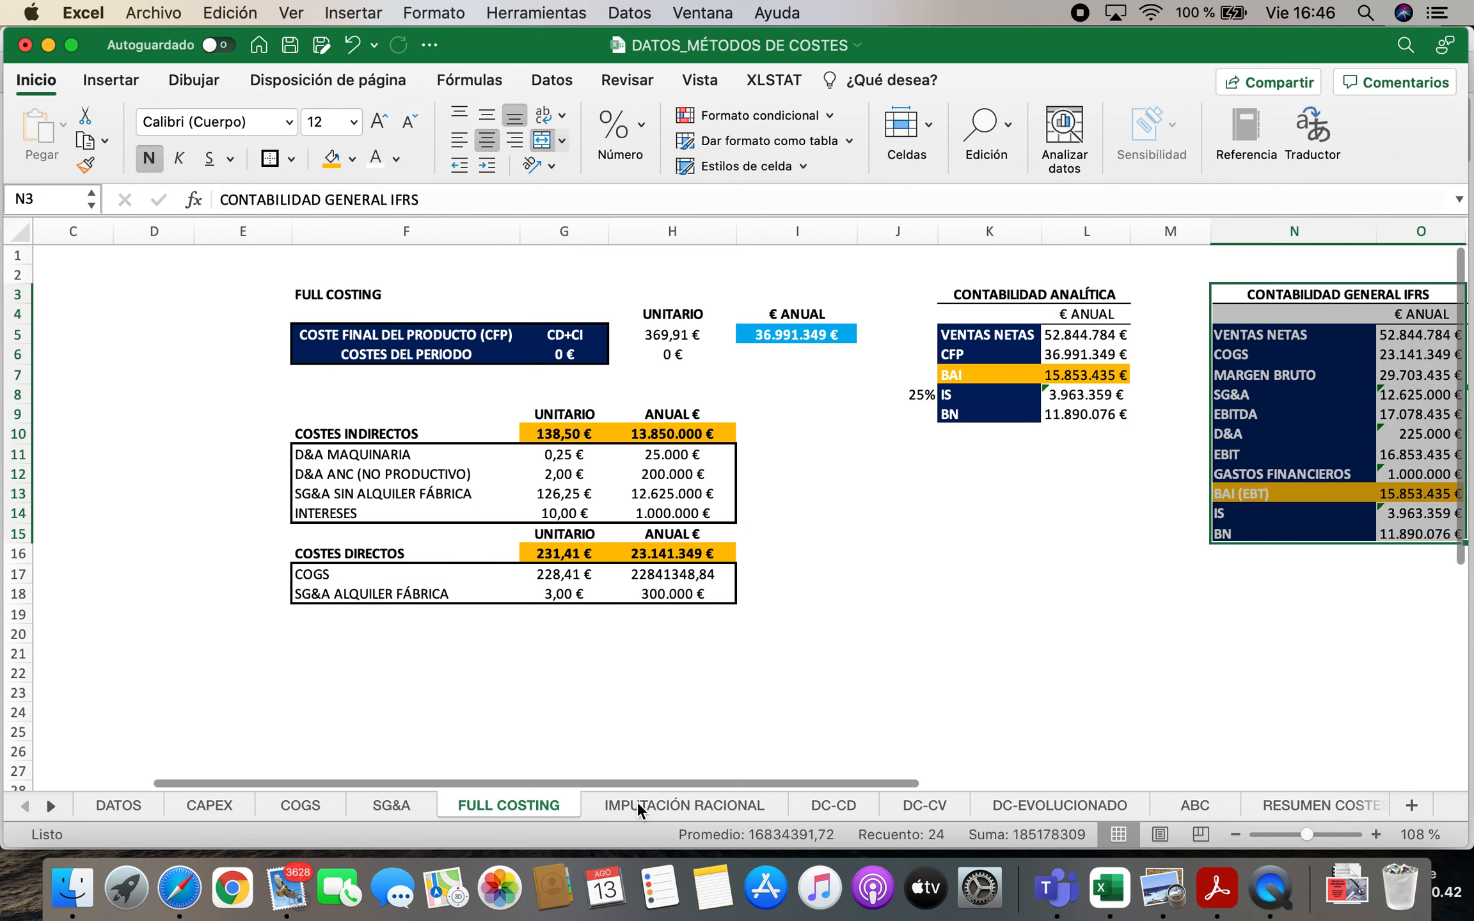
left_click(627, 803)
left_click_drag(795, 283, 1030, 480)
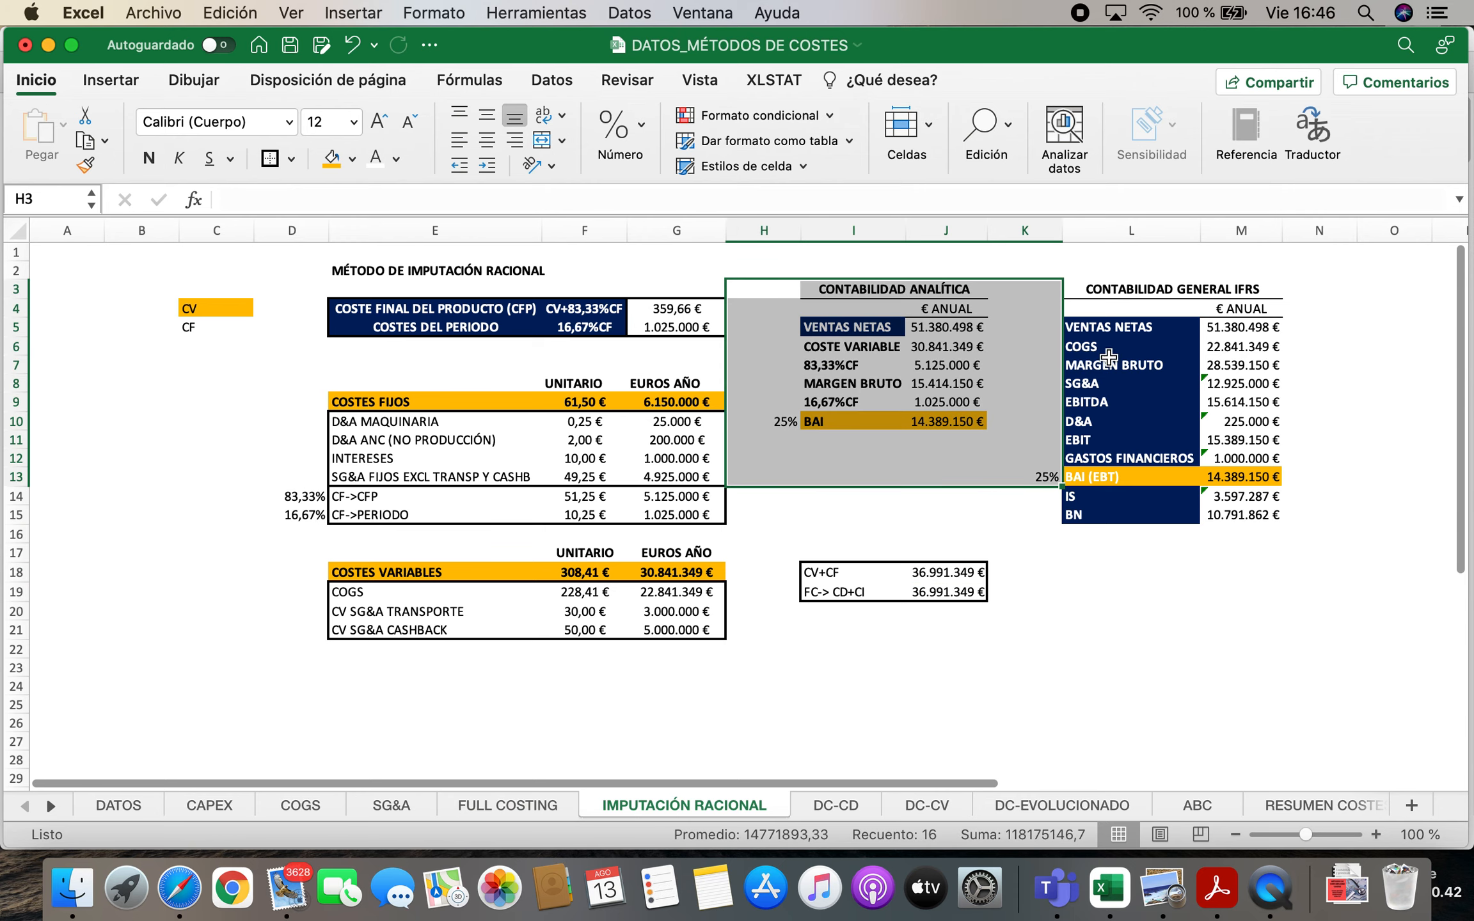
left_click_drag(1075, 284, 1261, 528)
left_click(851, 809)
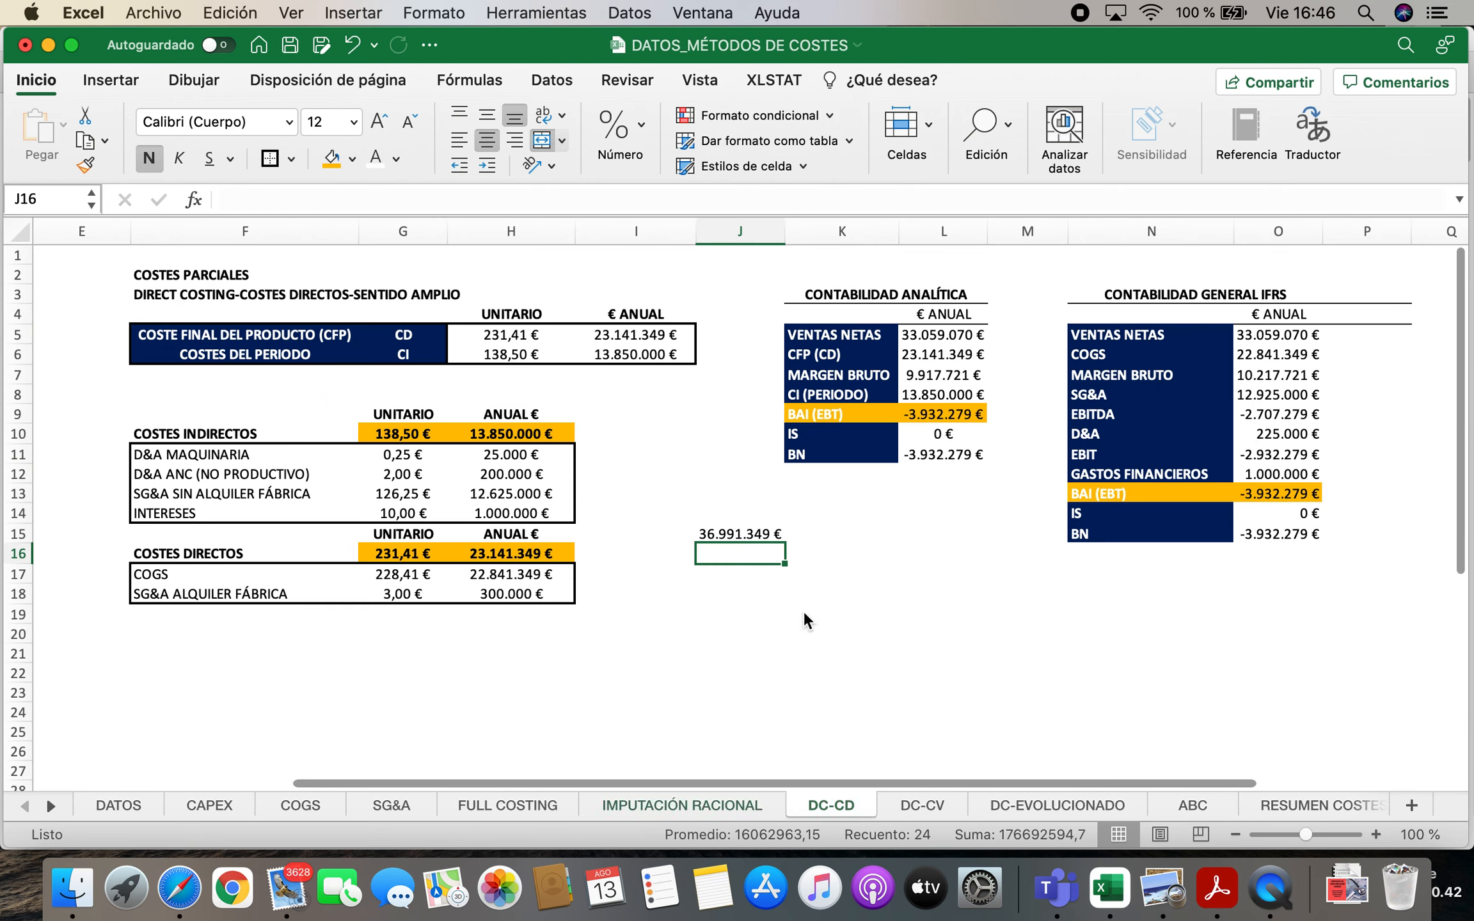
left_click_drag(805, 298, 979, 477)
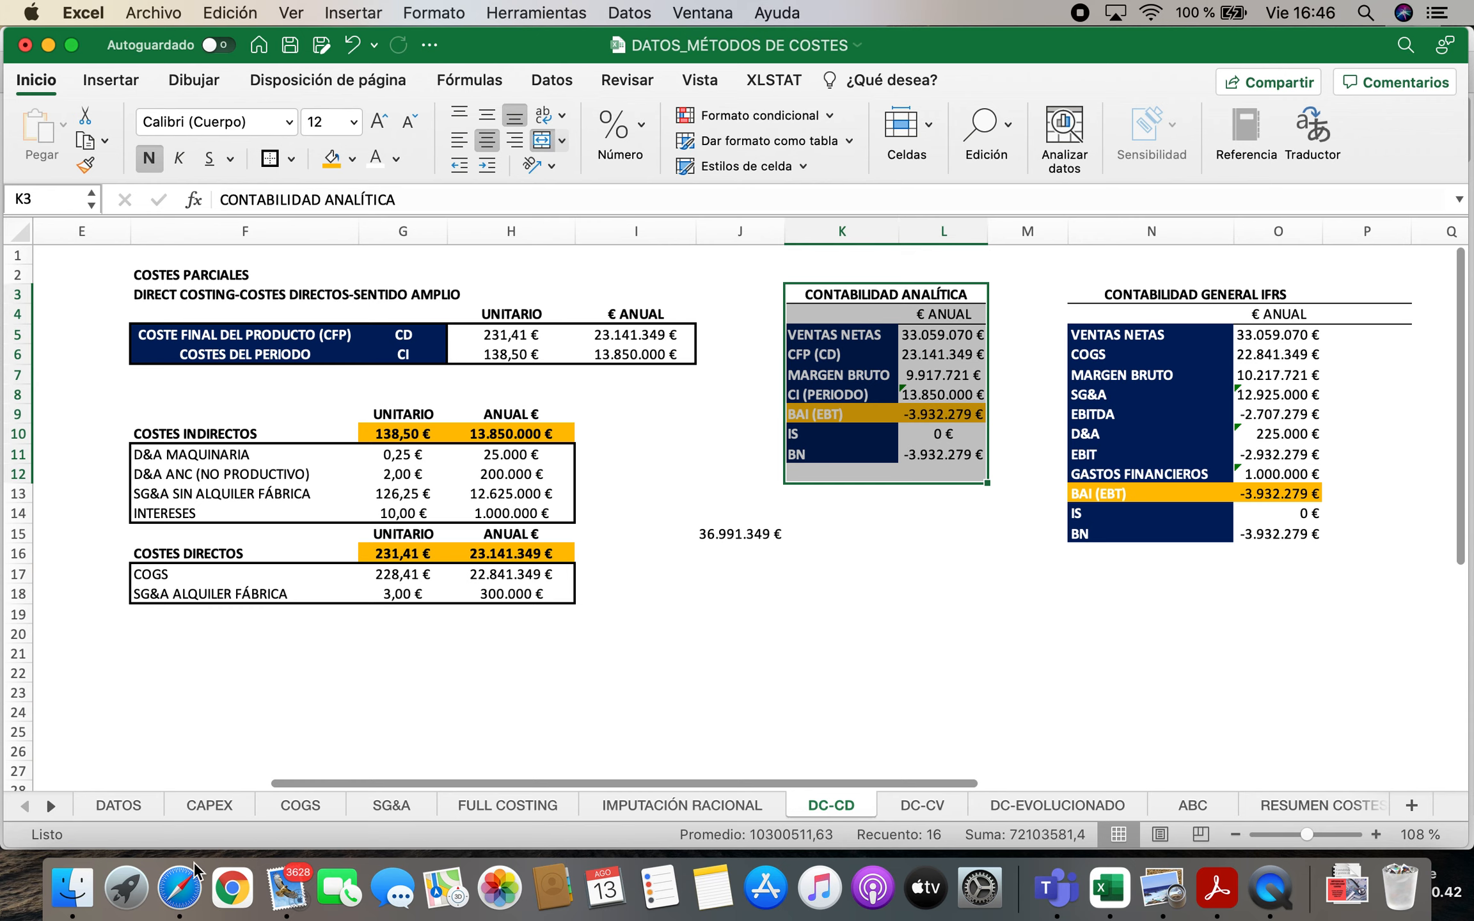
Return to the ABC sheet and compare the analytic CFP with the COGS and SG&A lines of the IFRS statement
left_click(52, 807)
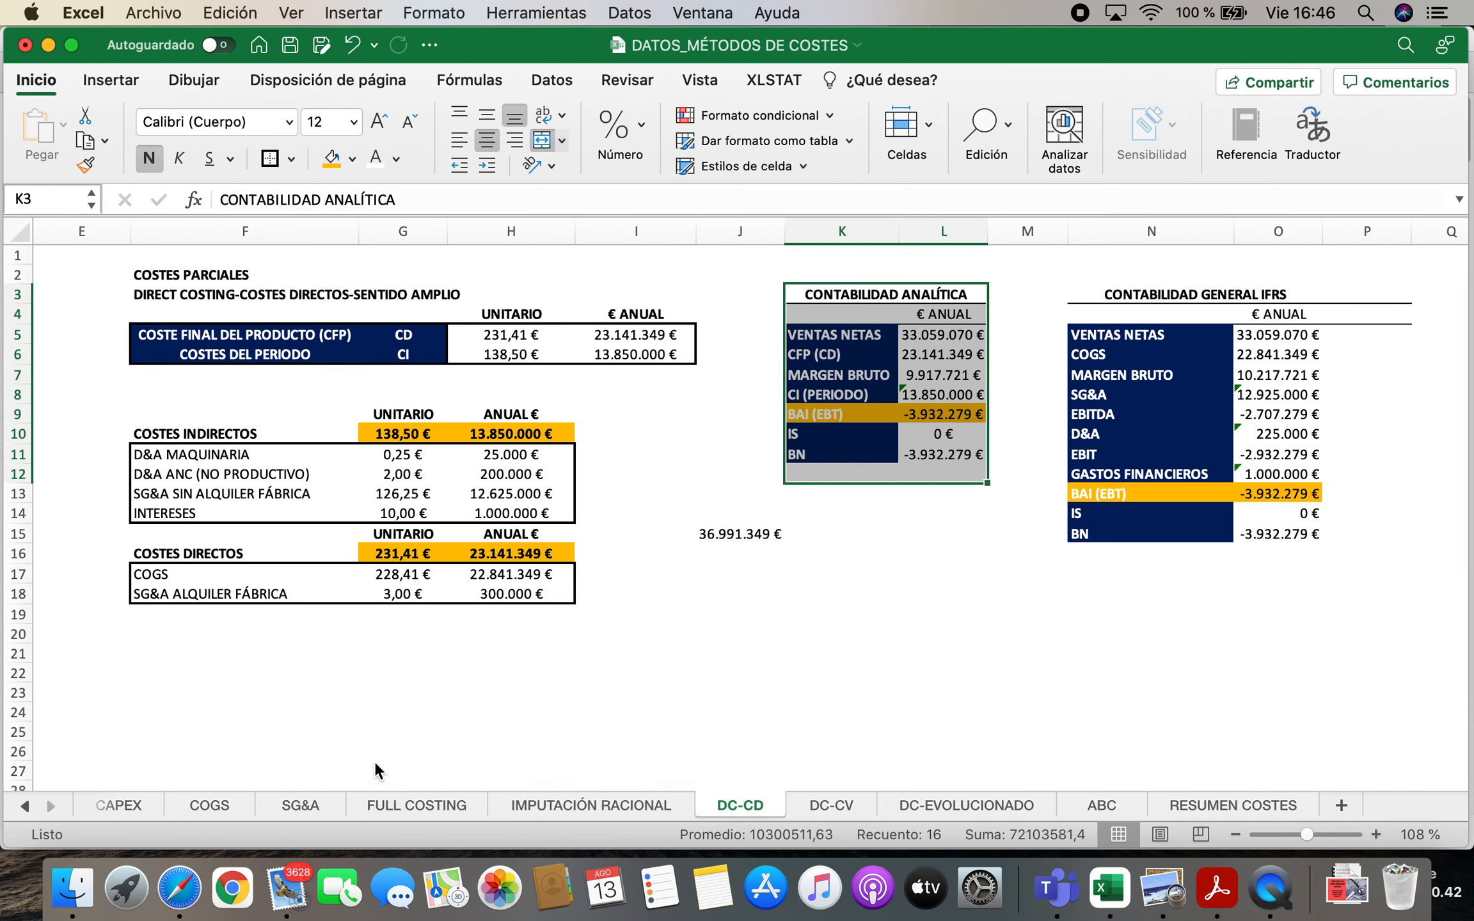
left_click(1103, 807)
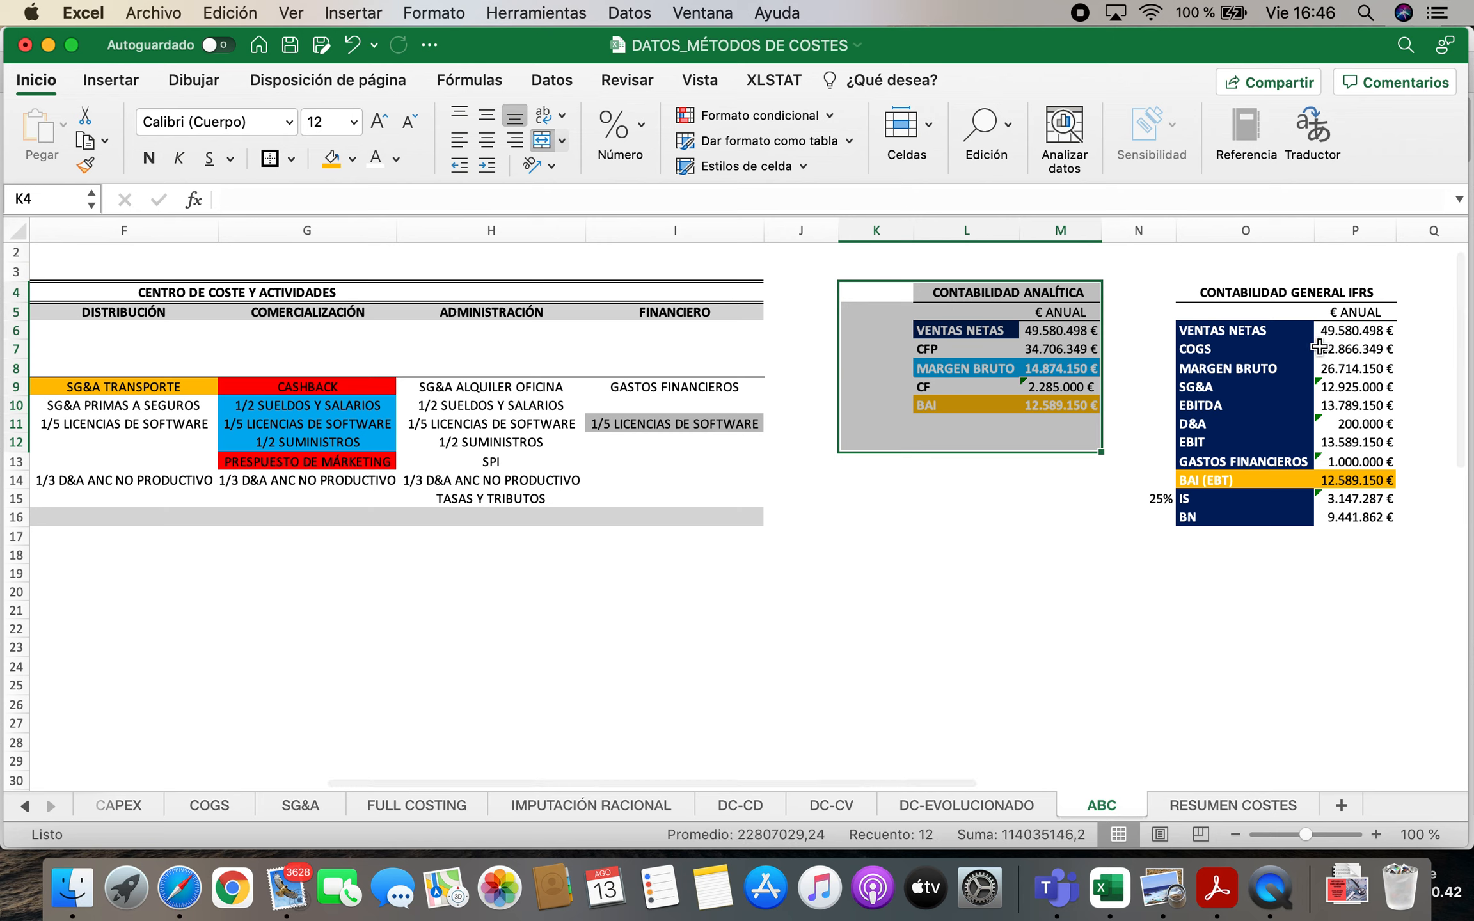
left_click(1171, 279)
left_click_drag(1205, 297, 1371, 571)
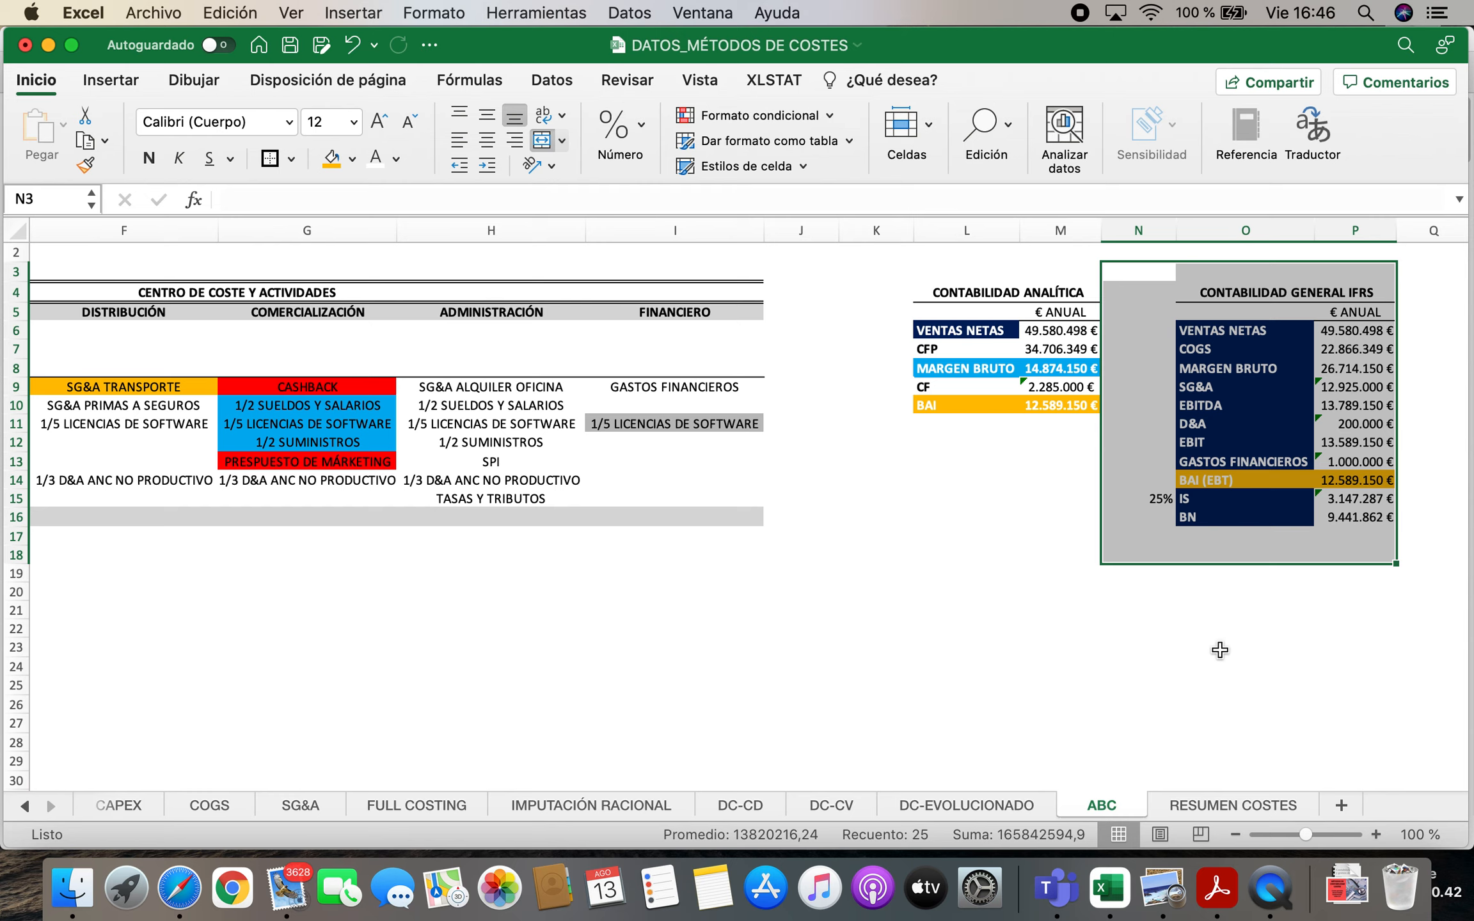
left_click(1214, 393)
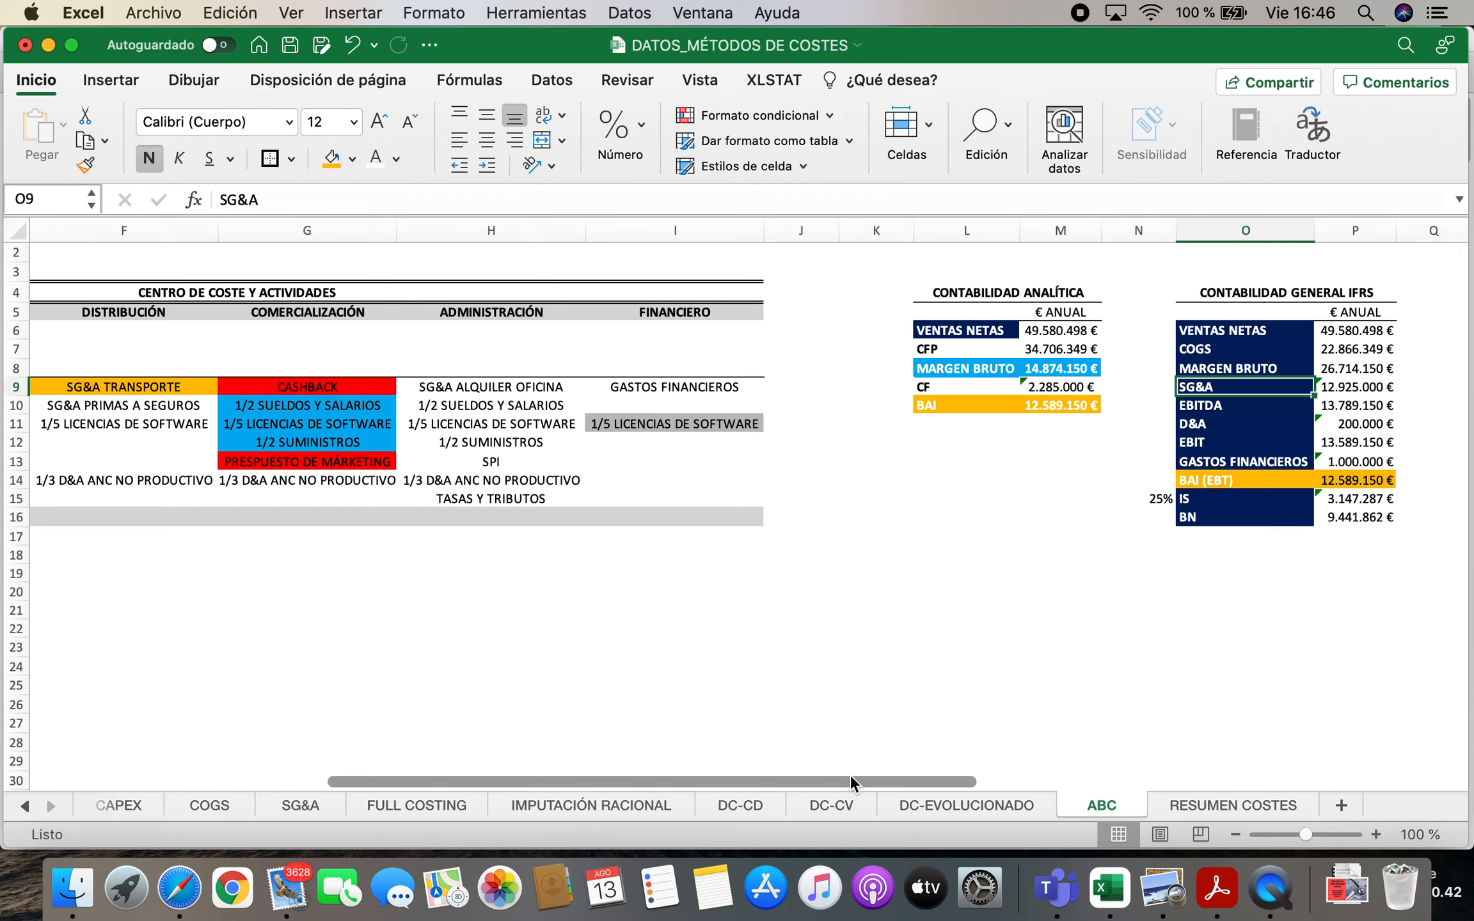
left_click(949, 351)
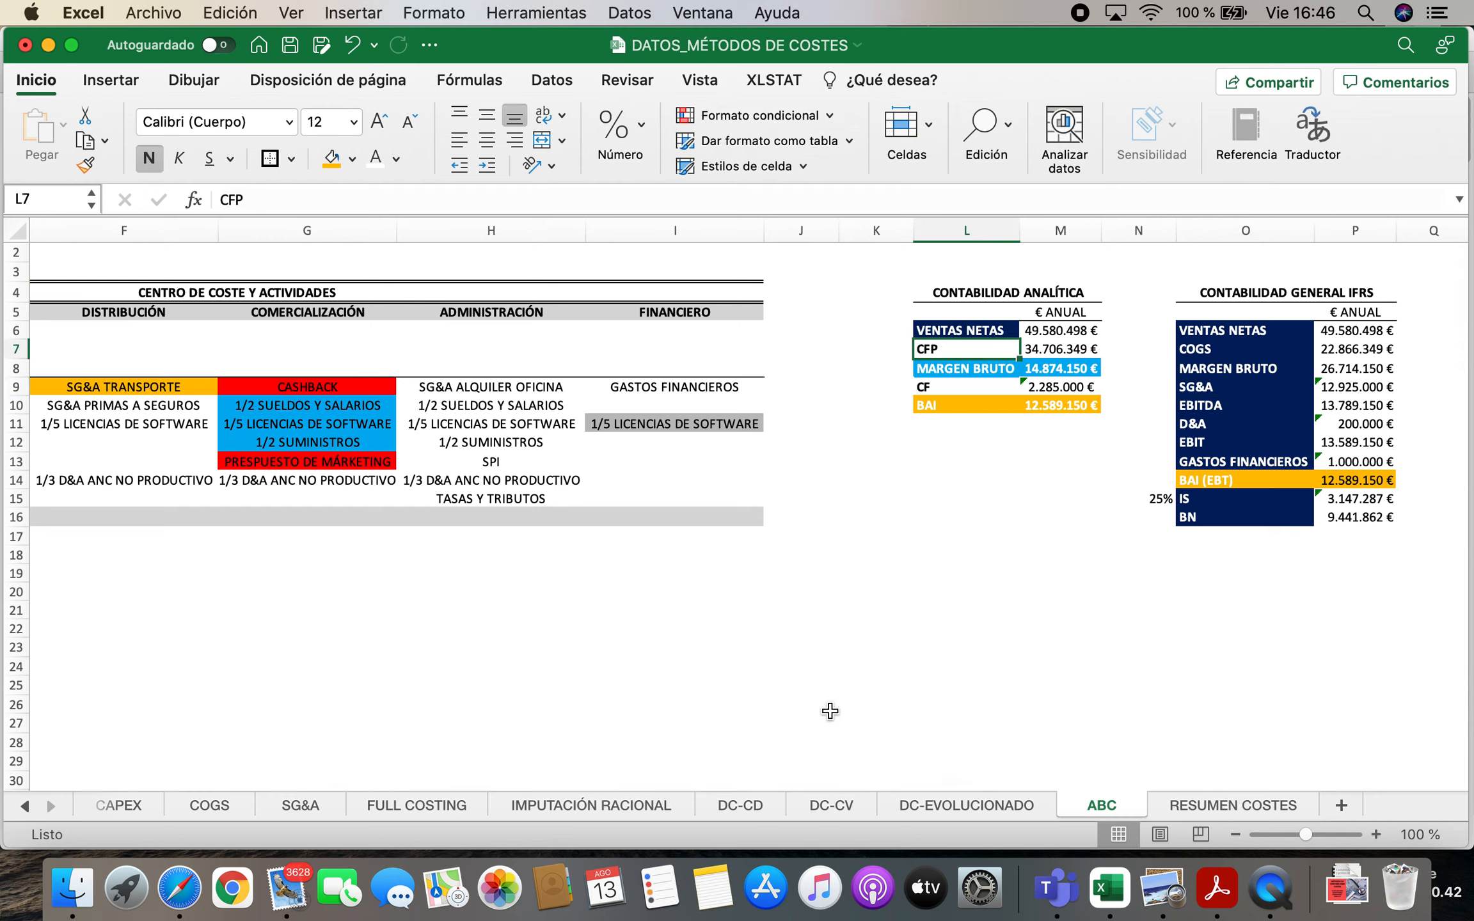
left_click(1229, 349)
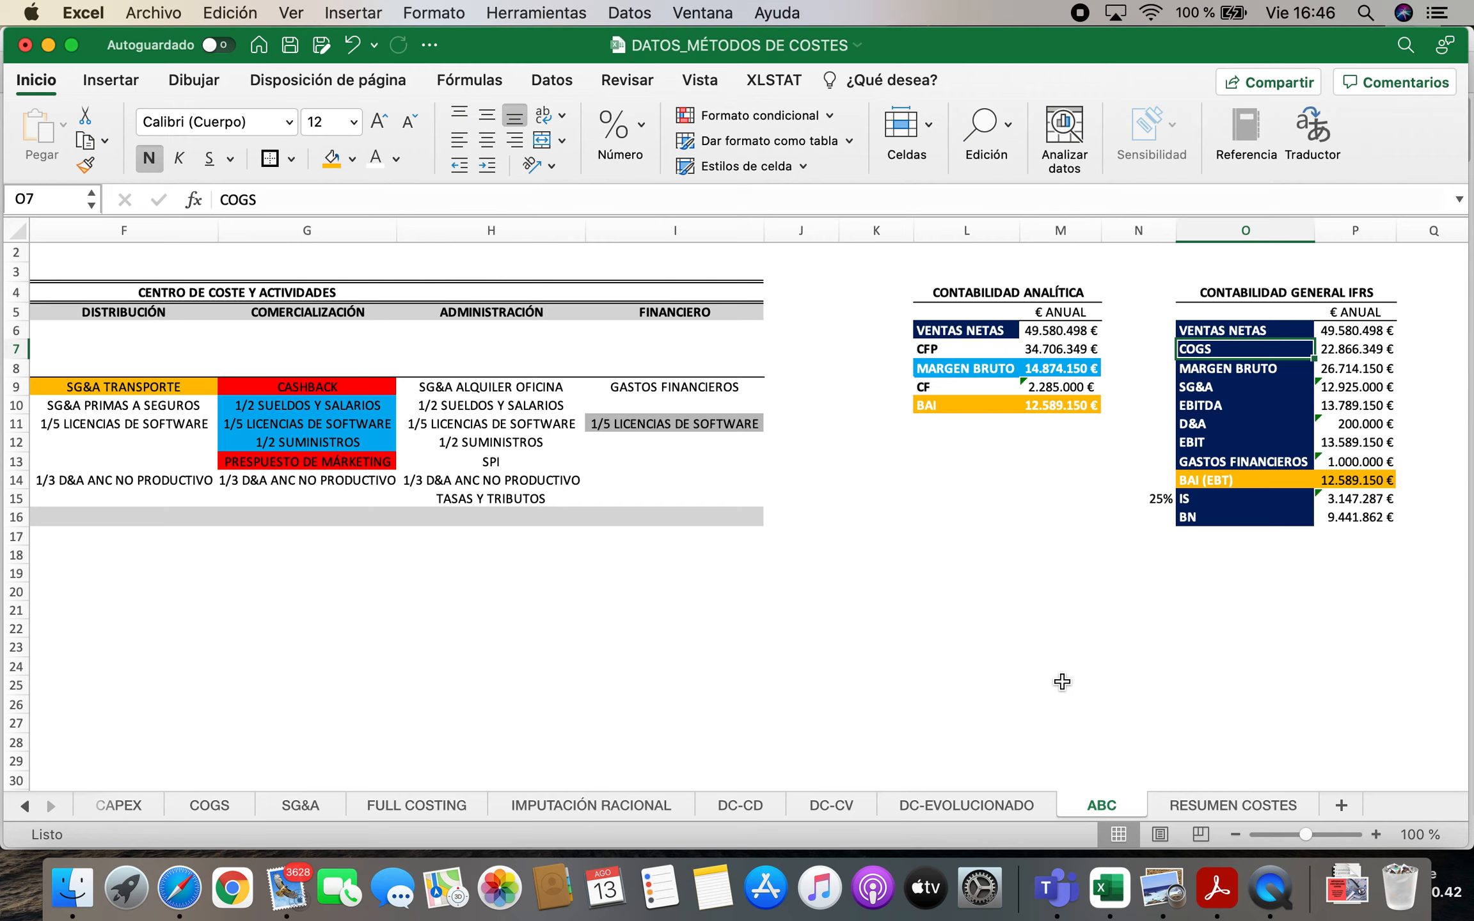
left_click(1214, 386)
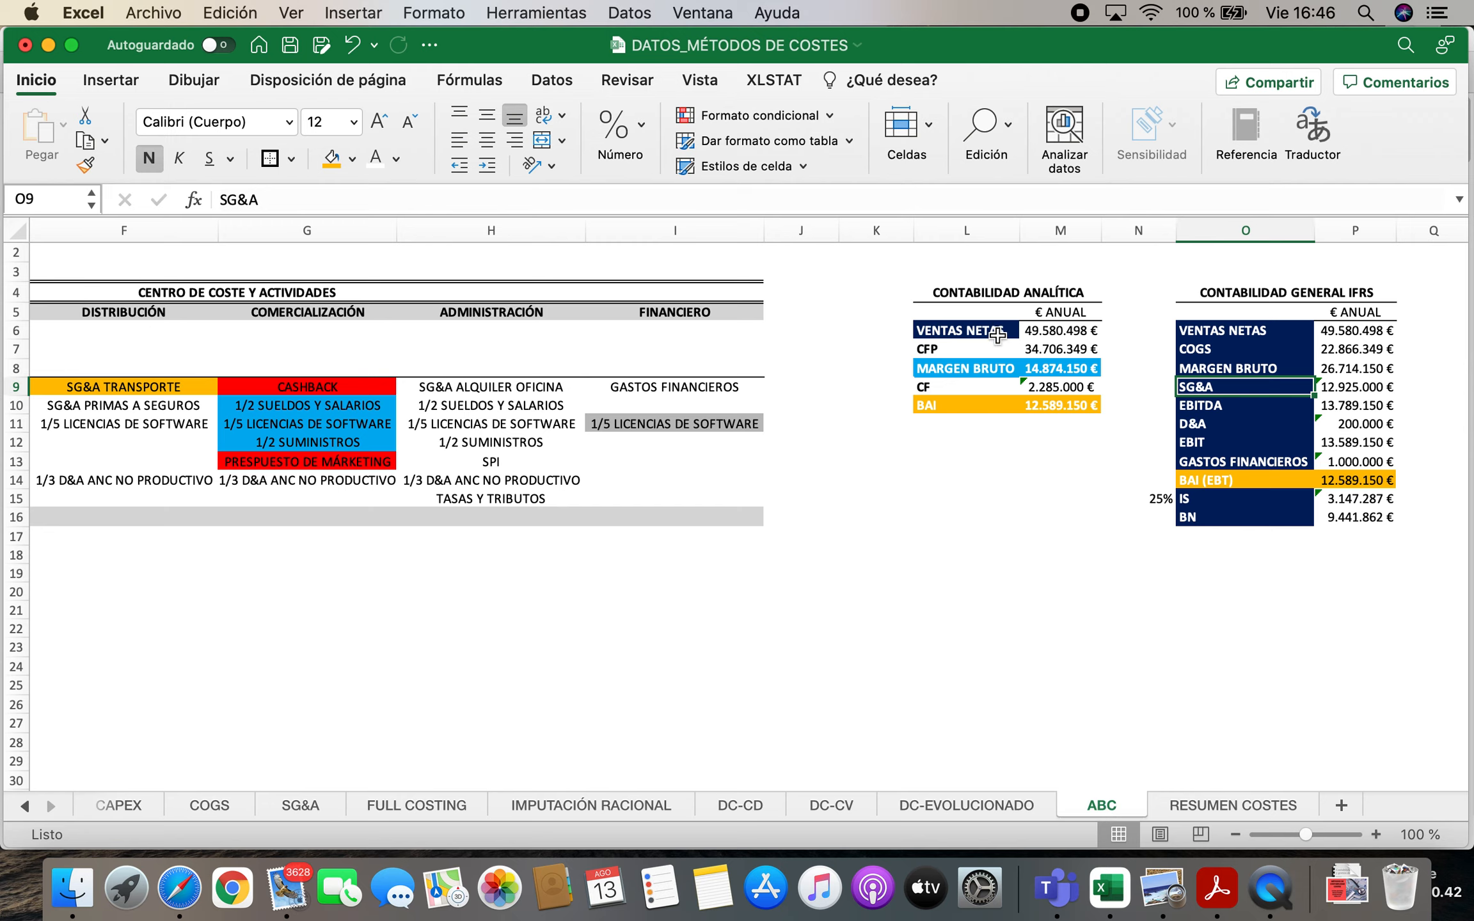
mouse_move(883, 272)
left_mouse_down()
mouse_move(1049, 426)
mouse_move(1052, 448)
left_mouse_up()
left_click(958, 360)
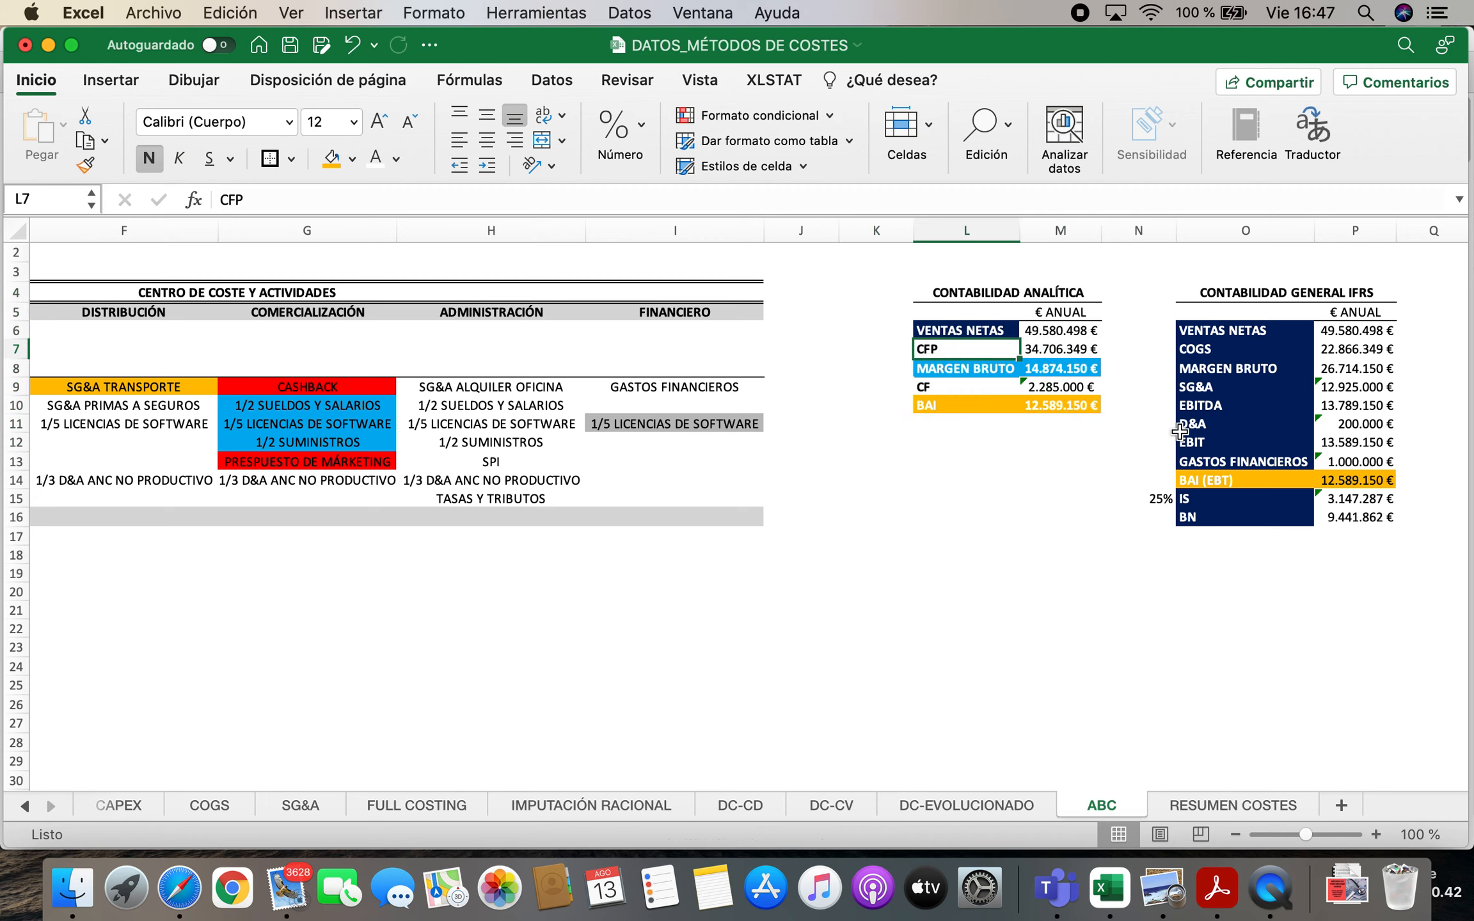
left_click_drag(1173, 272, 1350, 536)
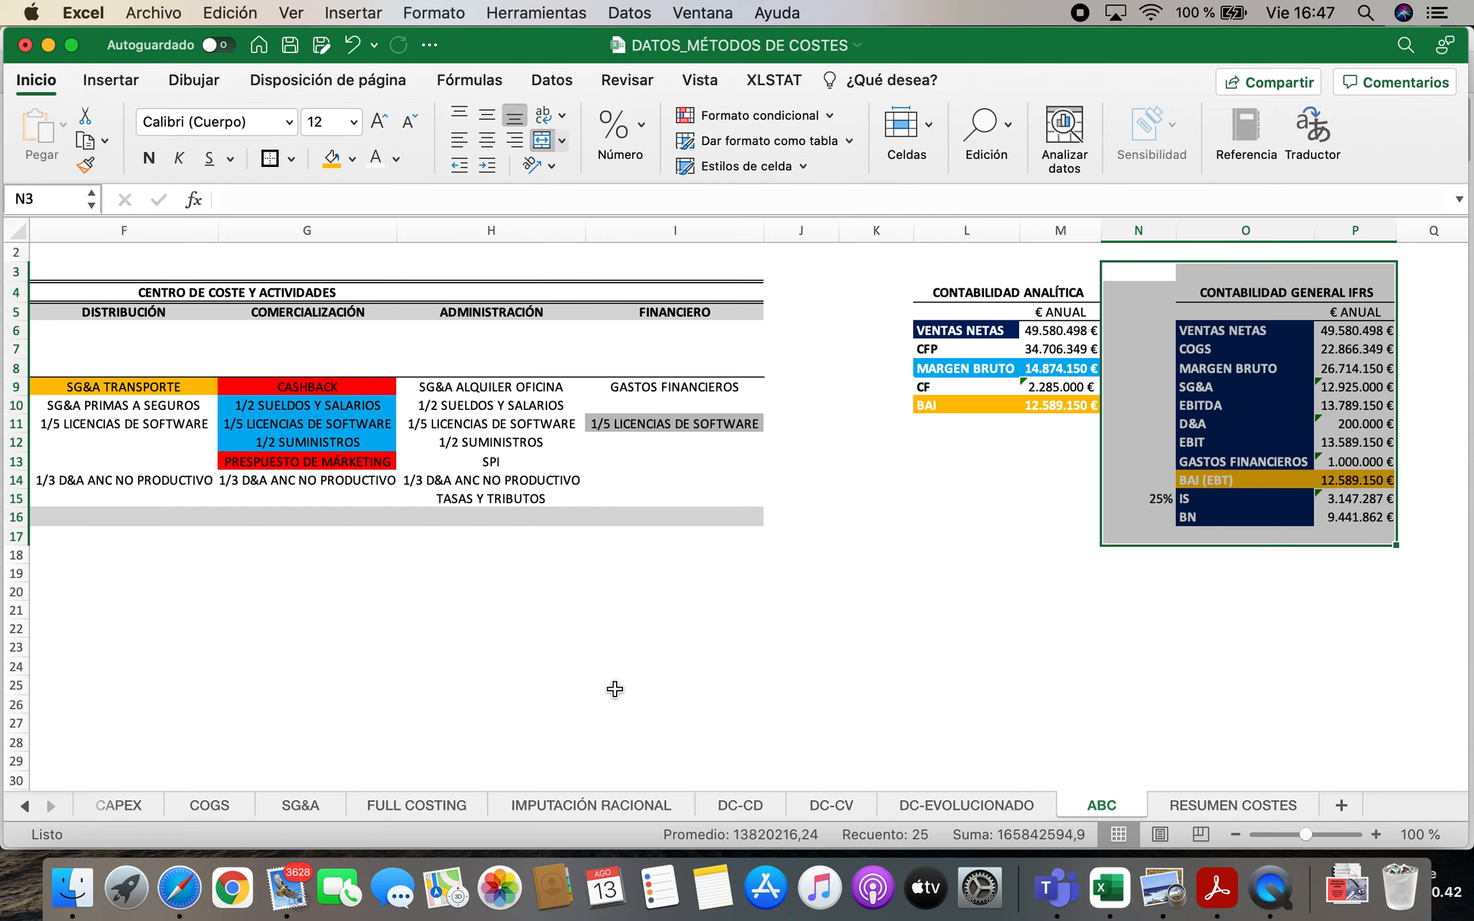
Compare the analytic BAI on FULL COSTING with the gross margins on ABC, DC-EVOLUCIONADO, DC-CV and DC-CD
left_click(416, 805)
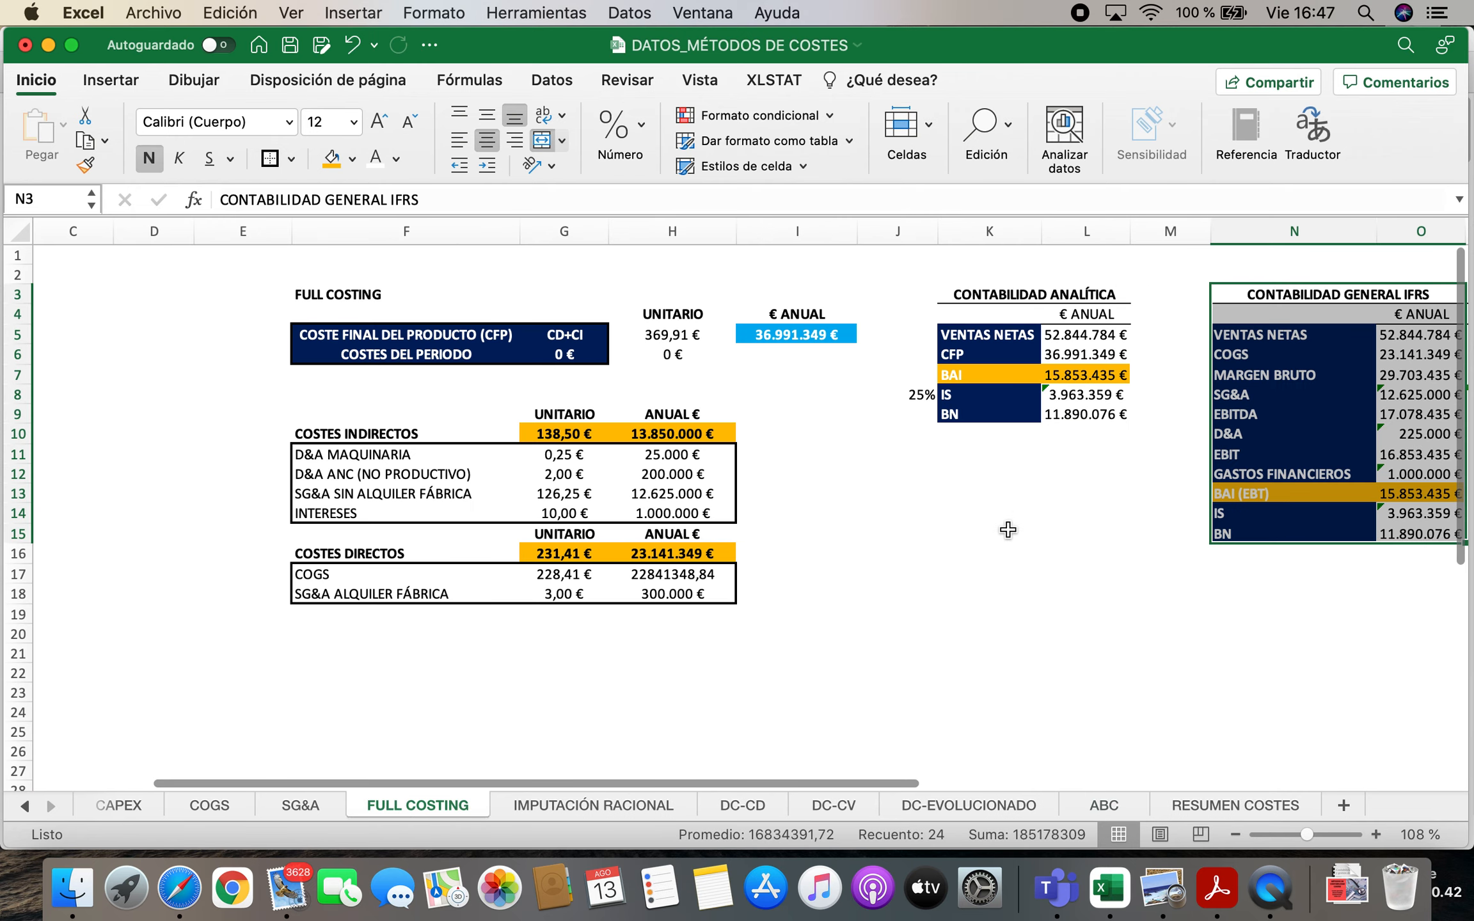
left_click_drag(965, 377, 1074, 375)
left_click(1075, 375)
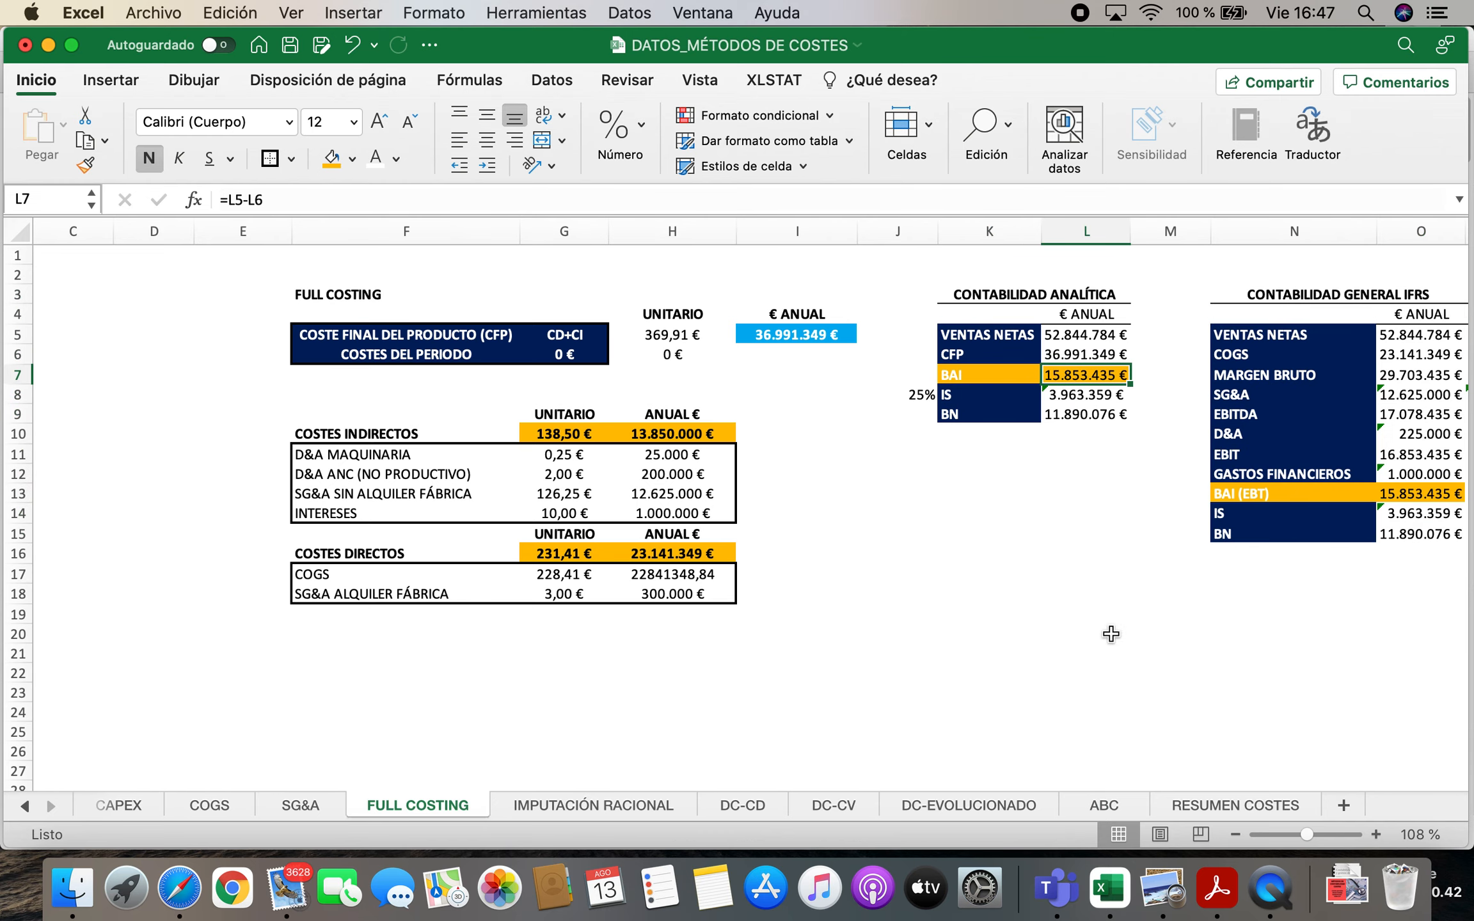
left_click(1116, 801)
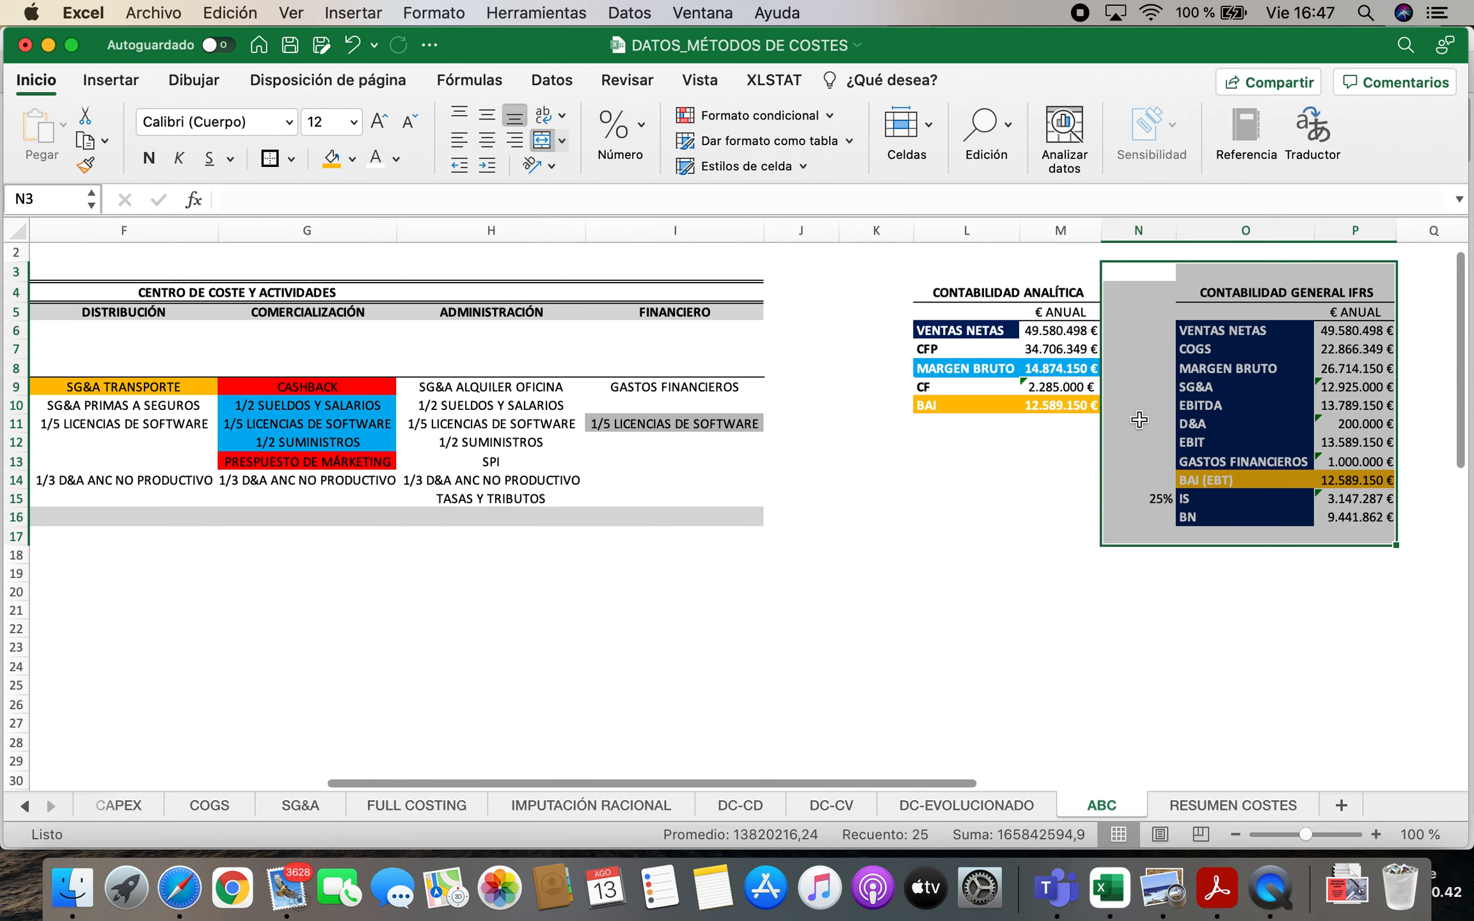
left_click(1062, 368)
left_click(939, 806)
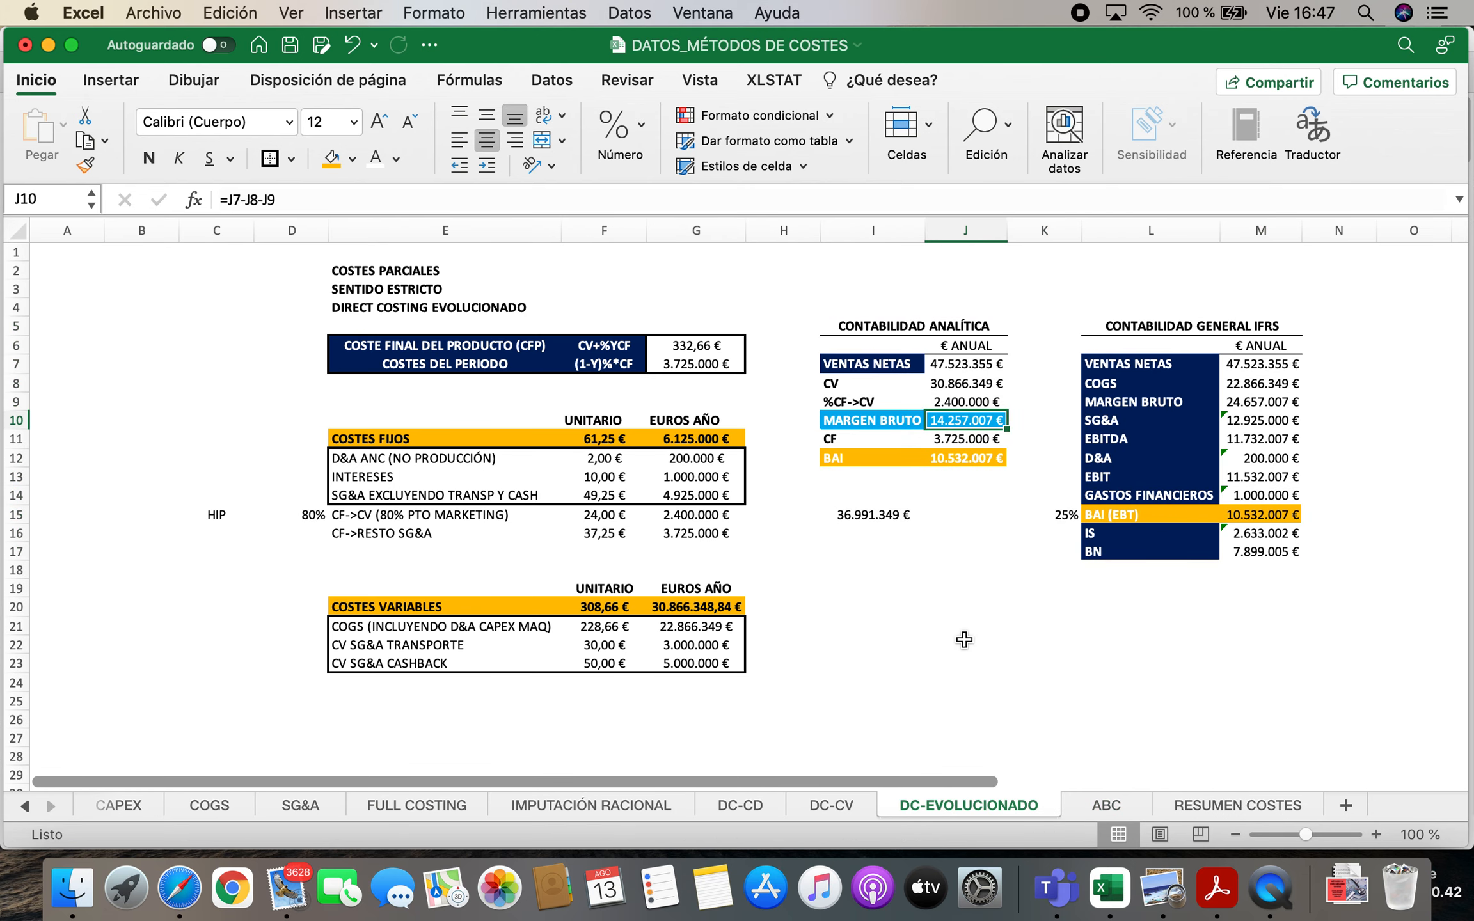
left_click(822, 808)
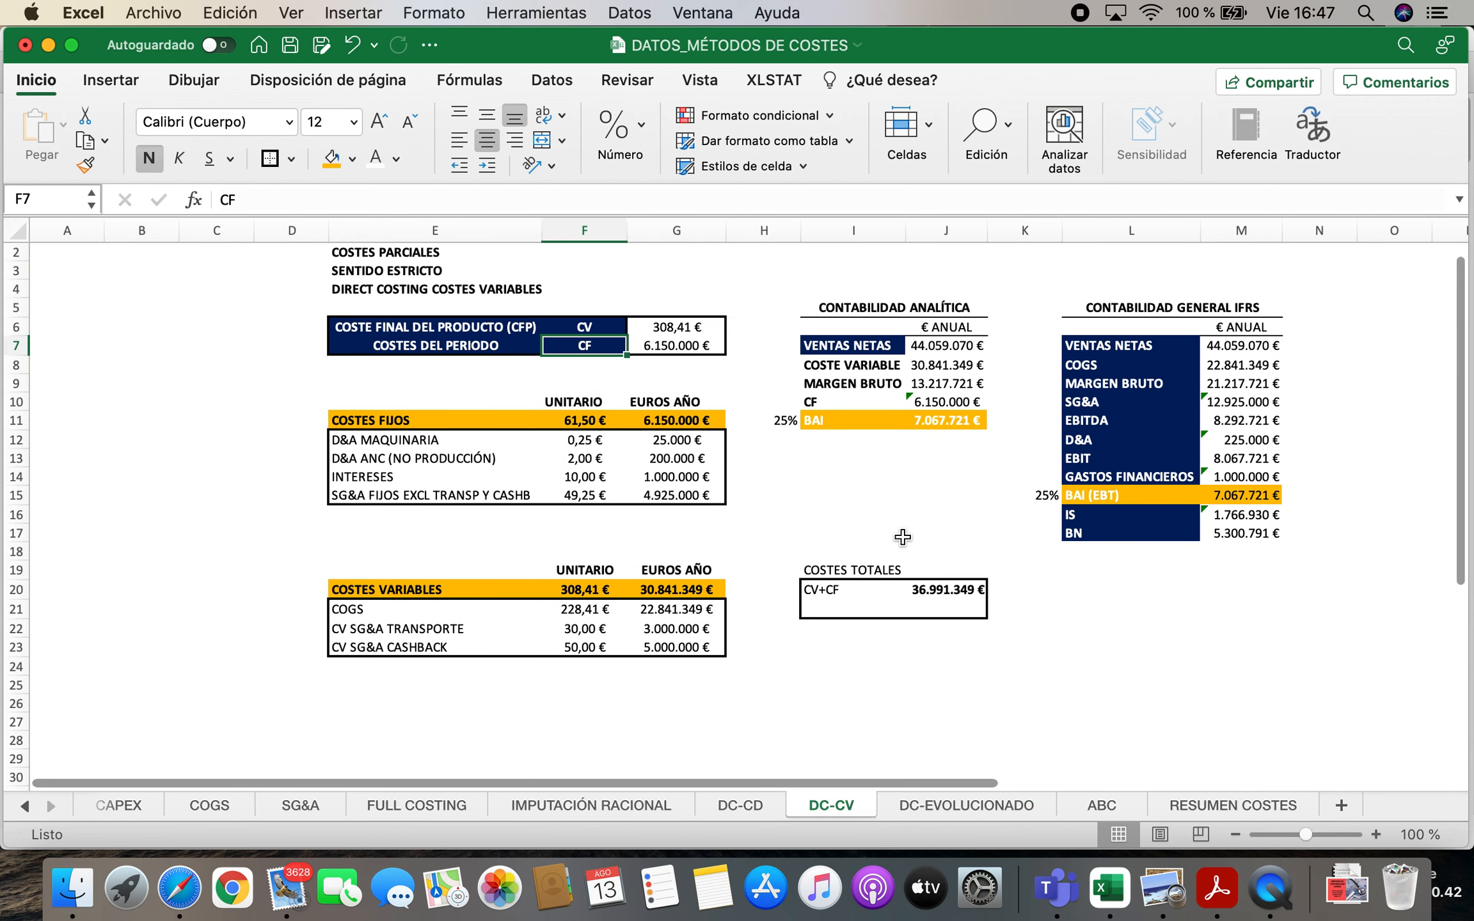
left_click(947, 384)
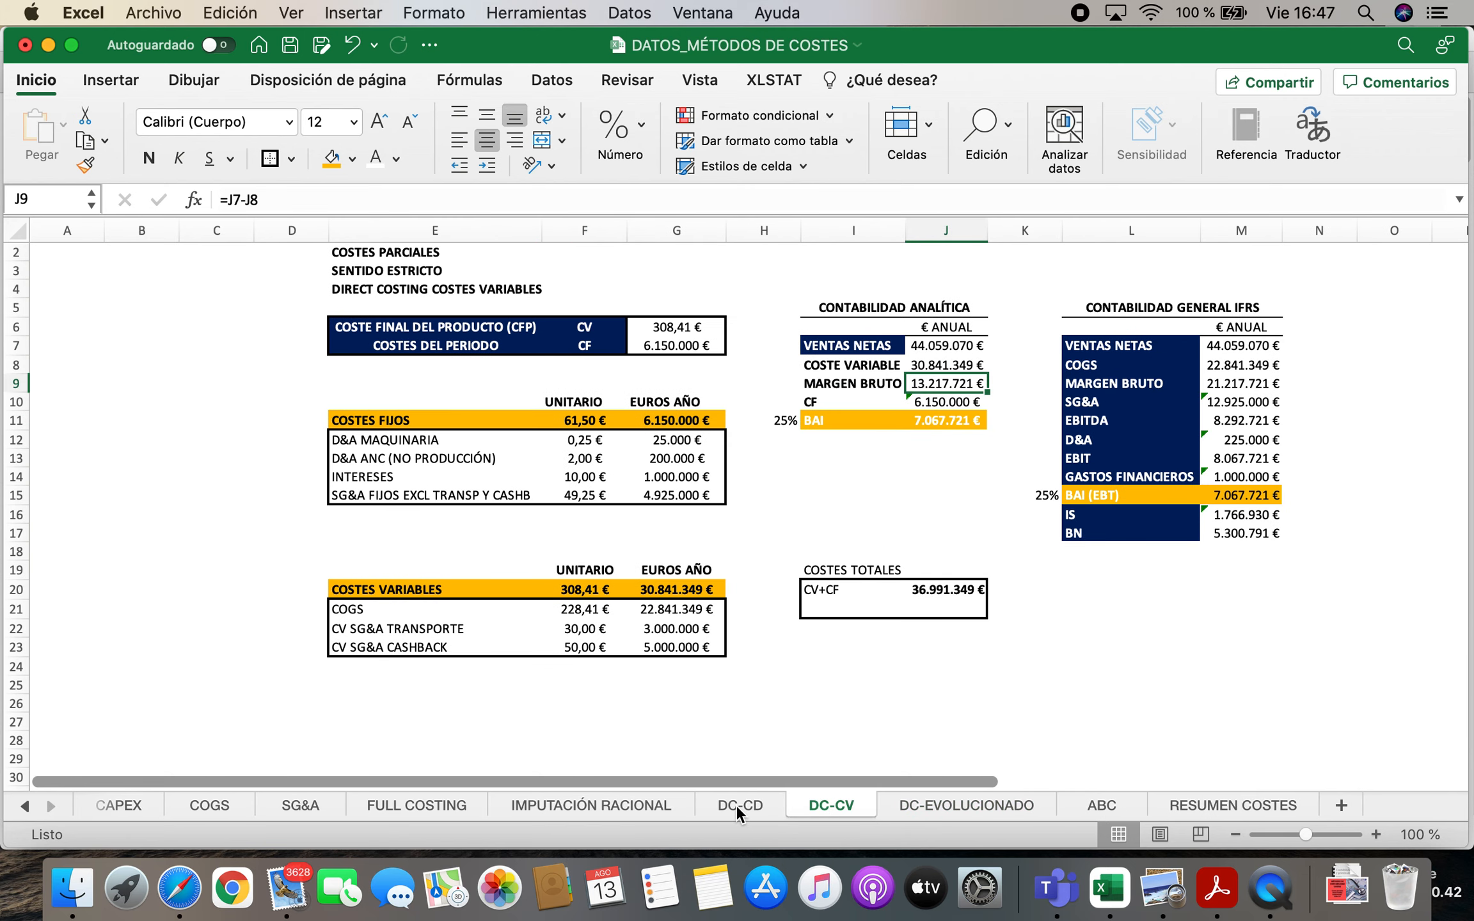
left_click(736, 805)
left_click(941, 373)
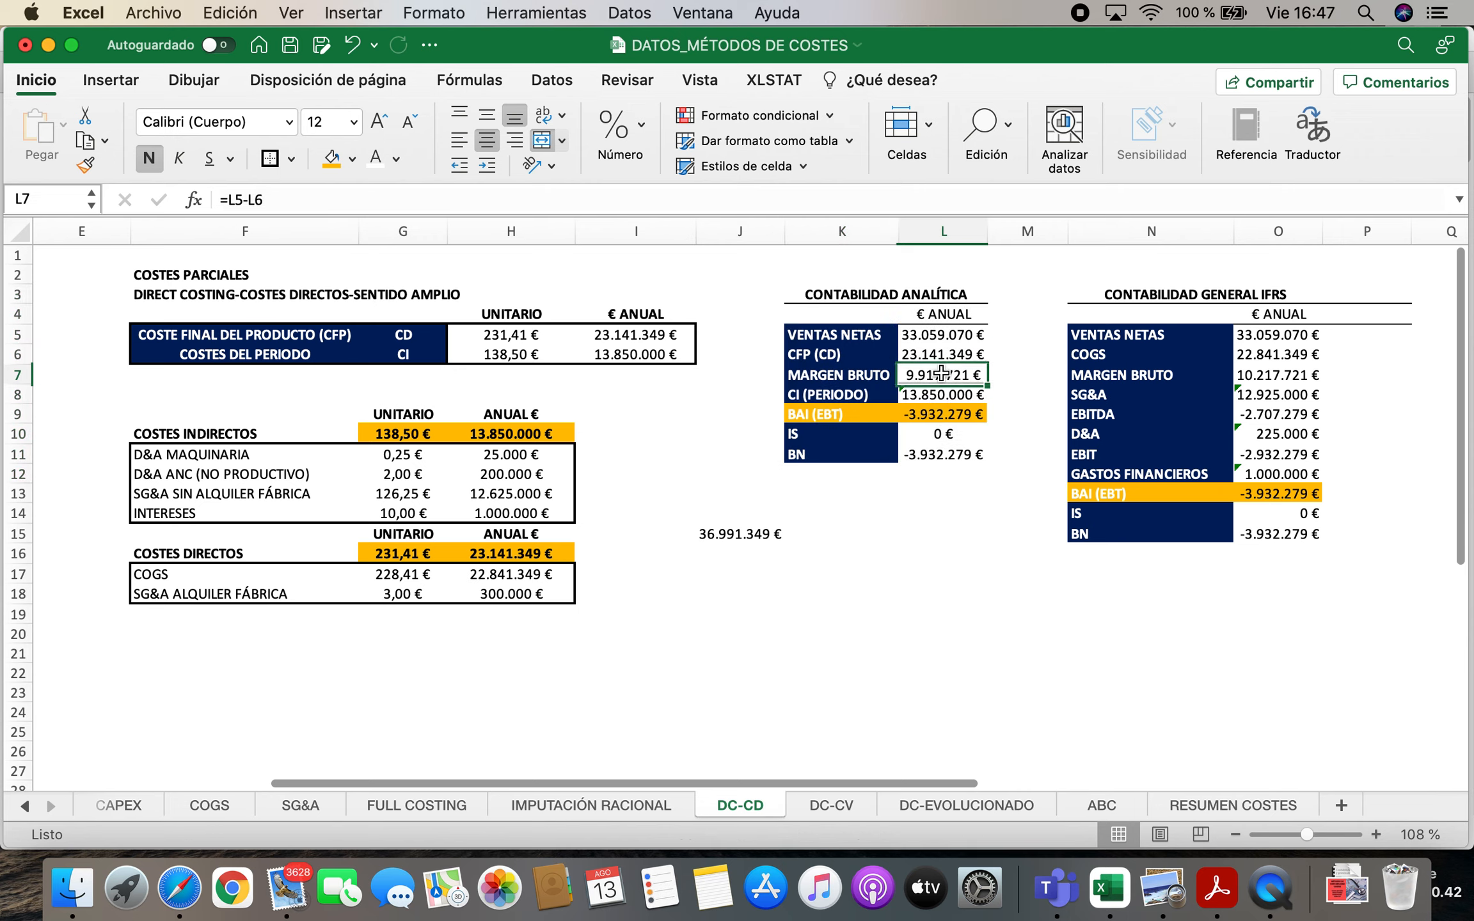
Examine the analytic gross margin, BAI and net sales on IMPUTACIÓN RACIONAL, along with the net sales in its IFRS statement
left_click(605, 816)
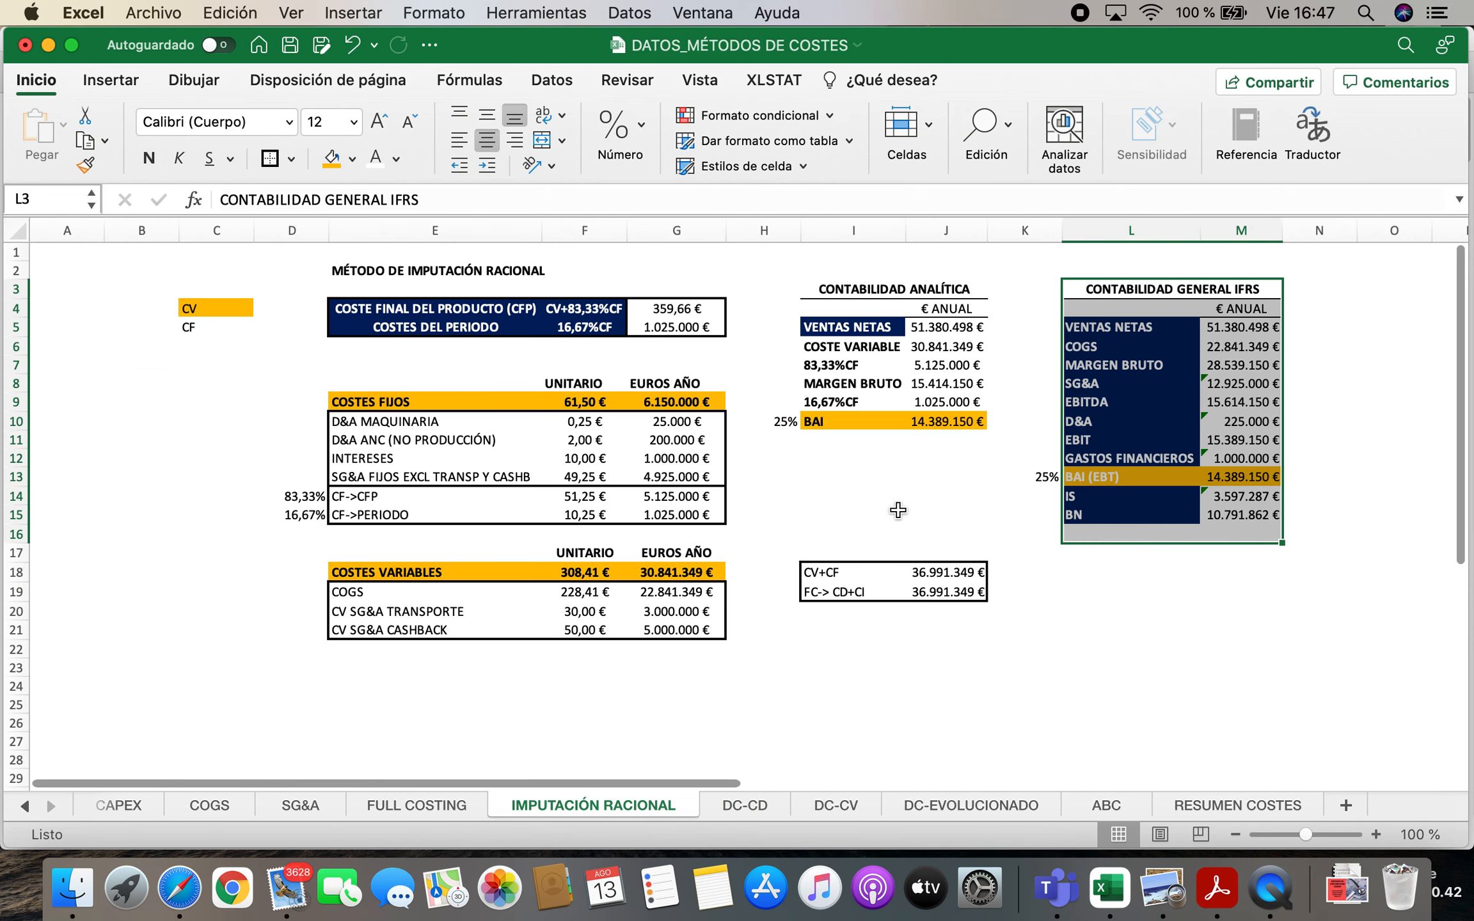
left_click(959, 381)
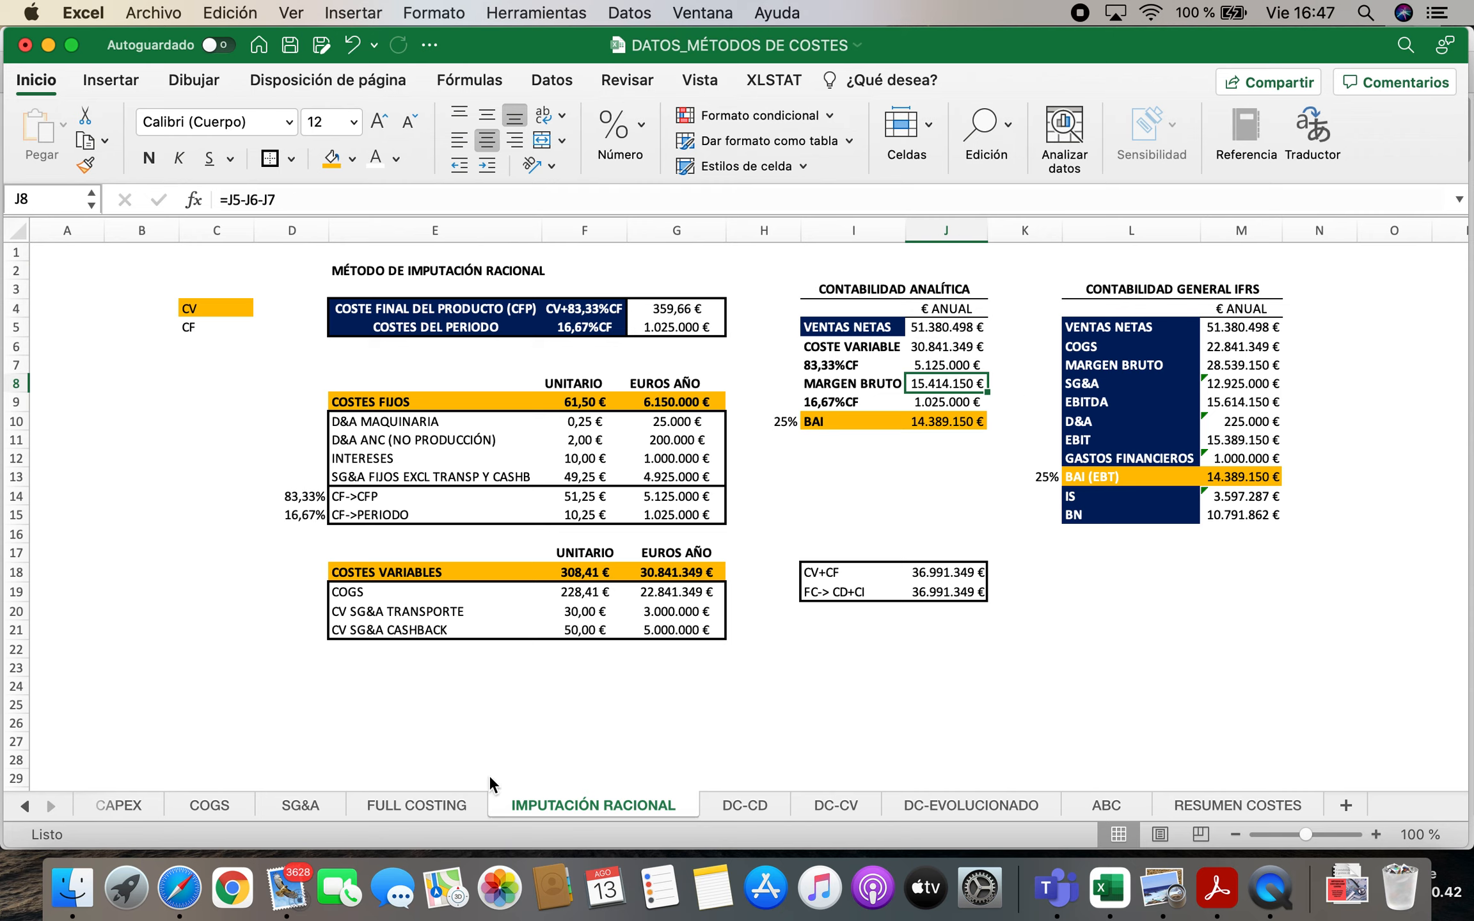
left_click(857, 421)
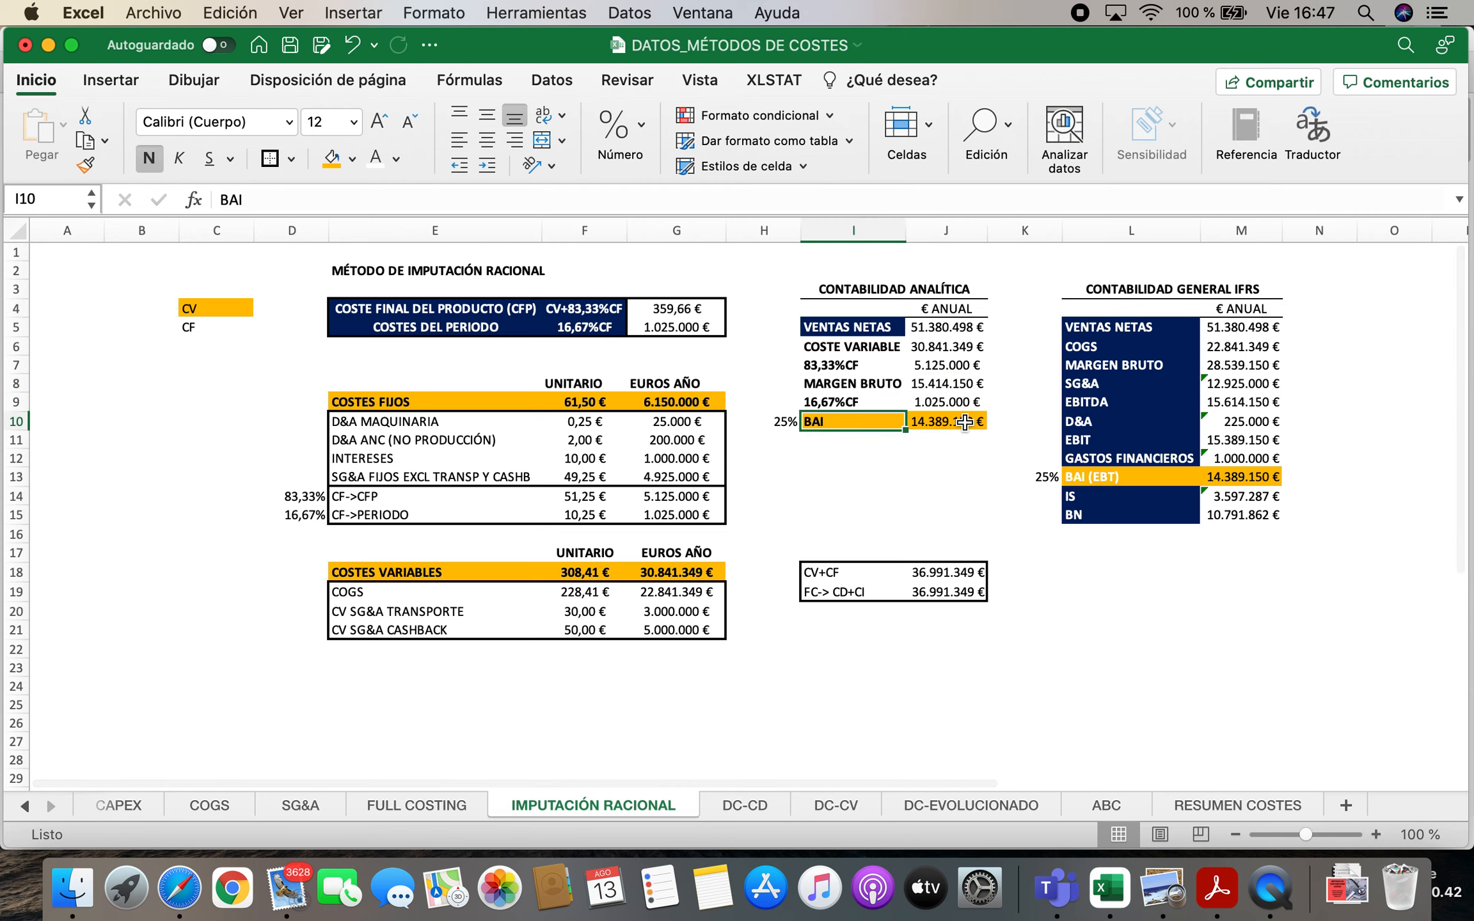
left_click(944, 327)
left_click(1252, 329)
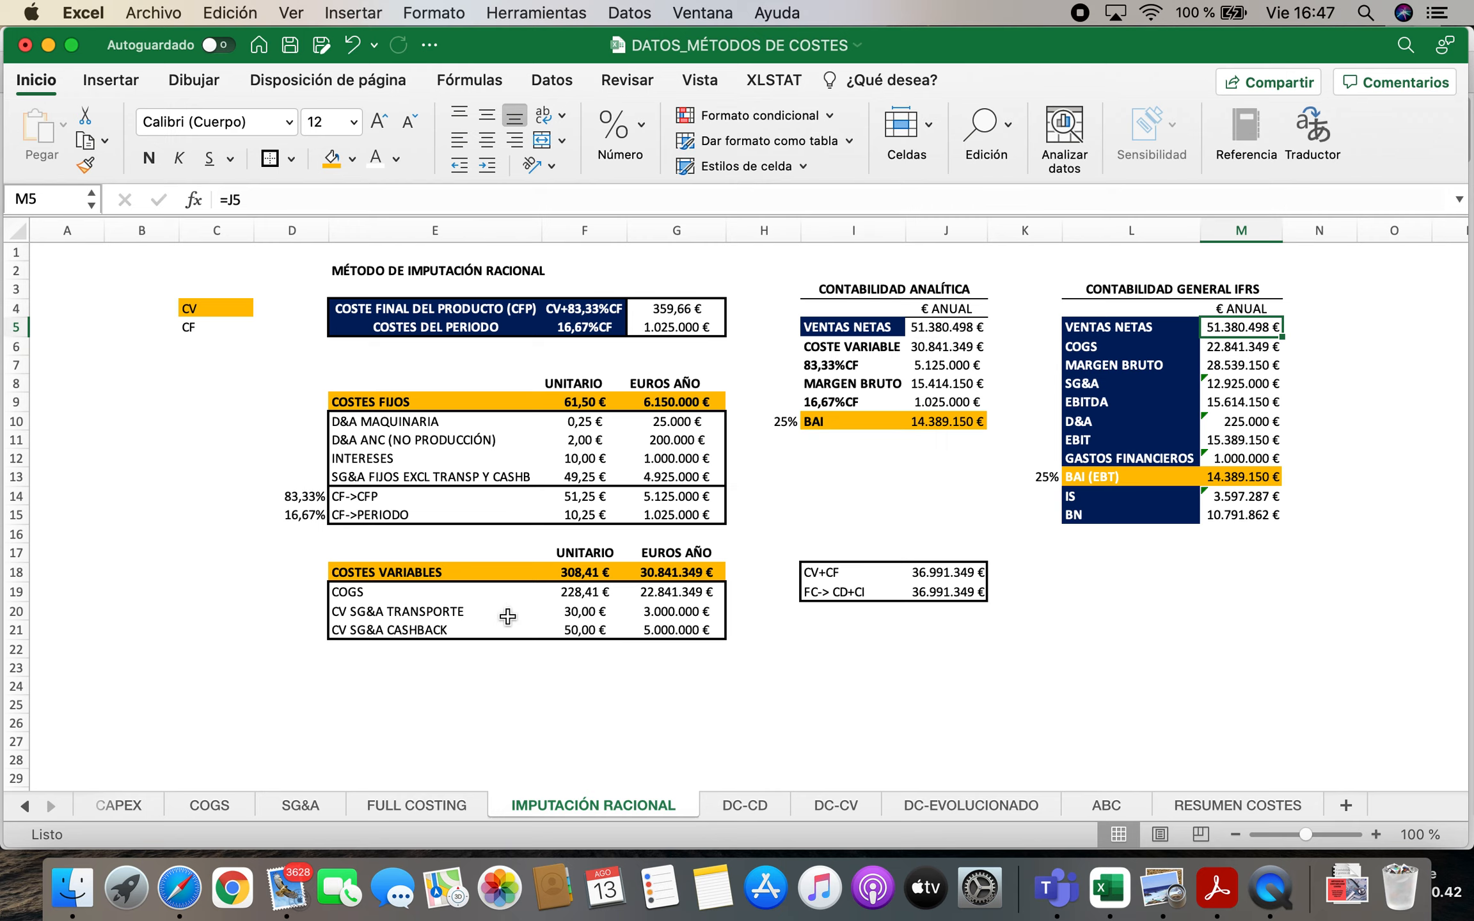
Switch to Safari and view the ABC costing blog article and the video list of the 1minsensei YouTube channel
left_click(179, 888)
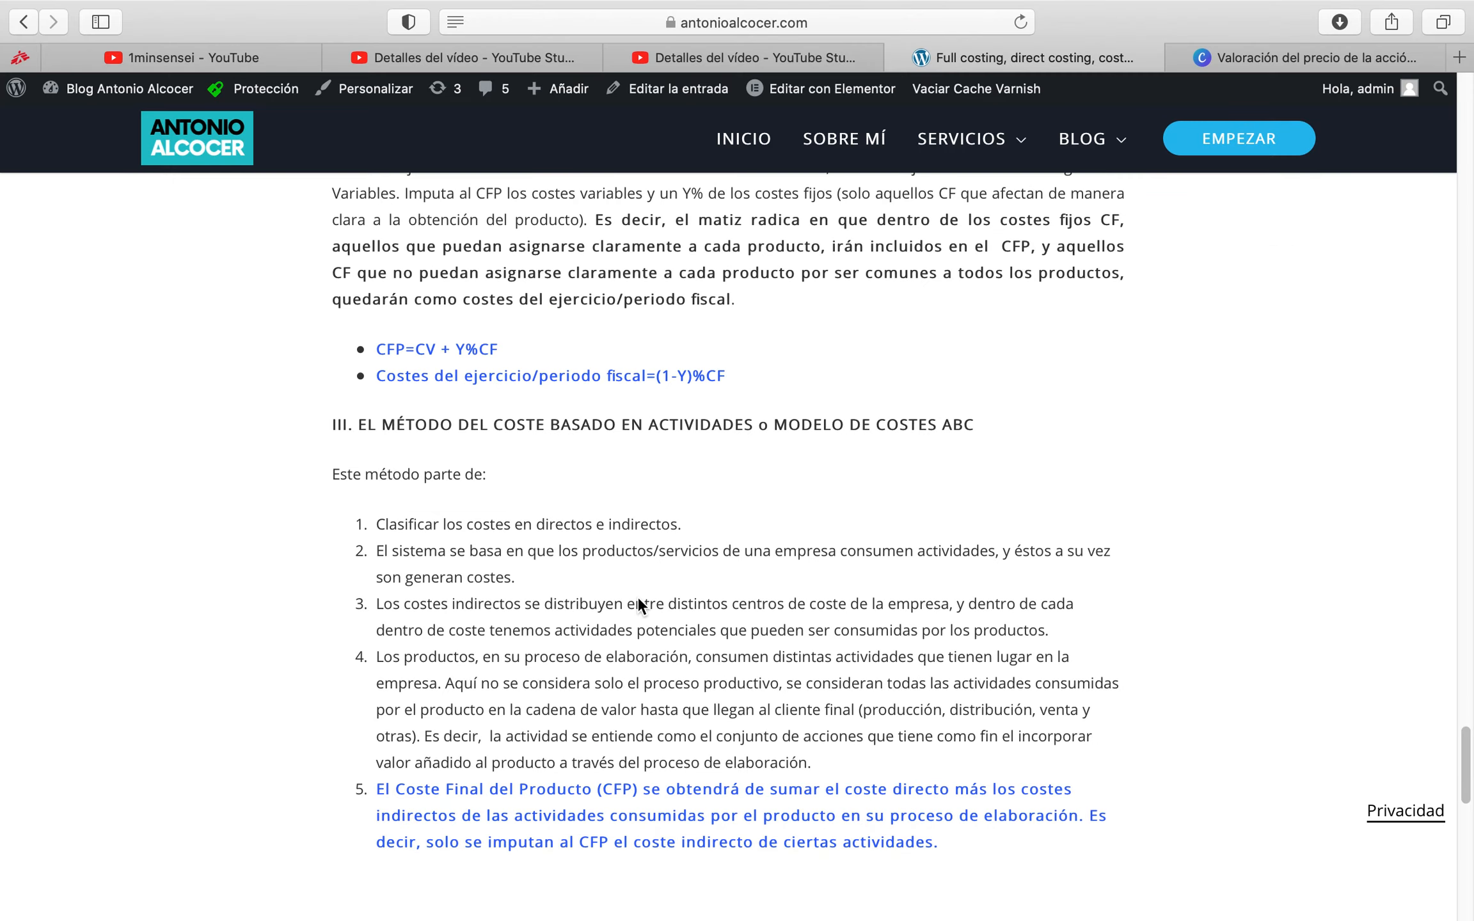
scroll(646, 598, "up", 15)
left_click(204, 59)
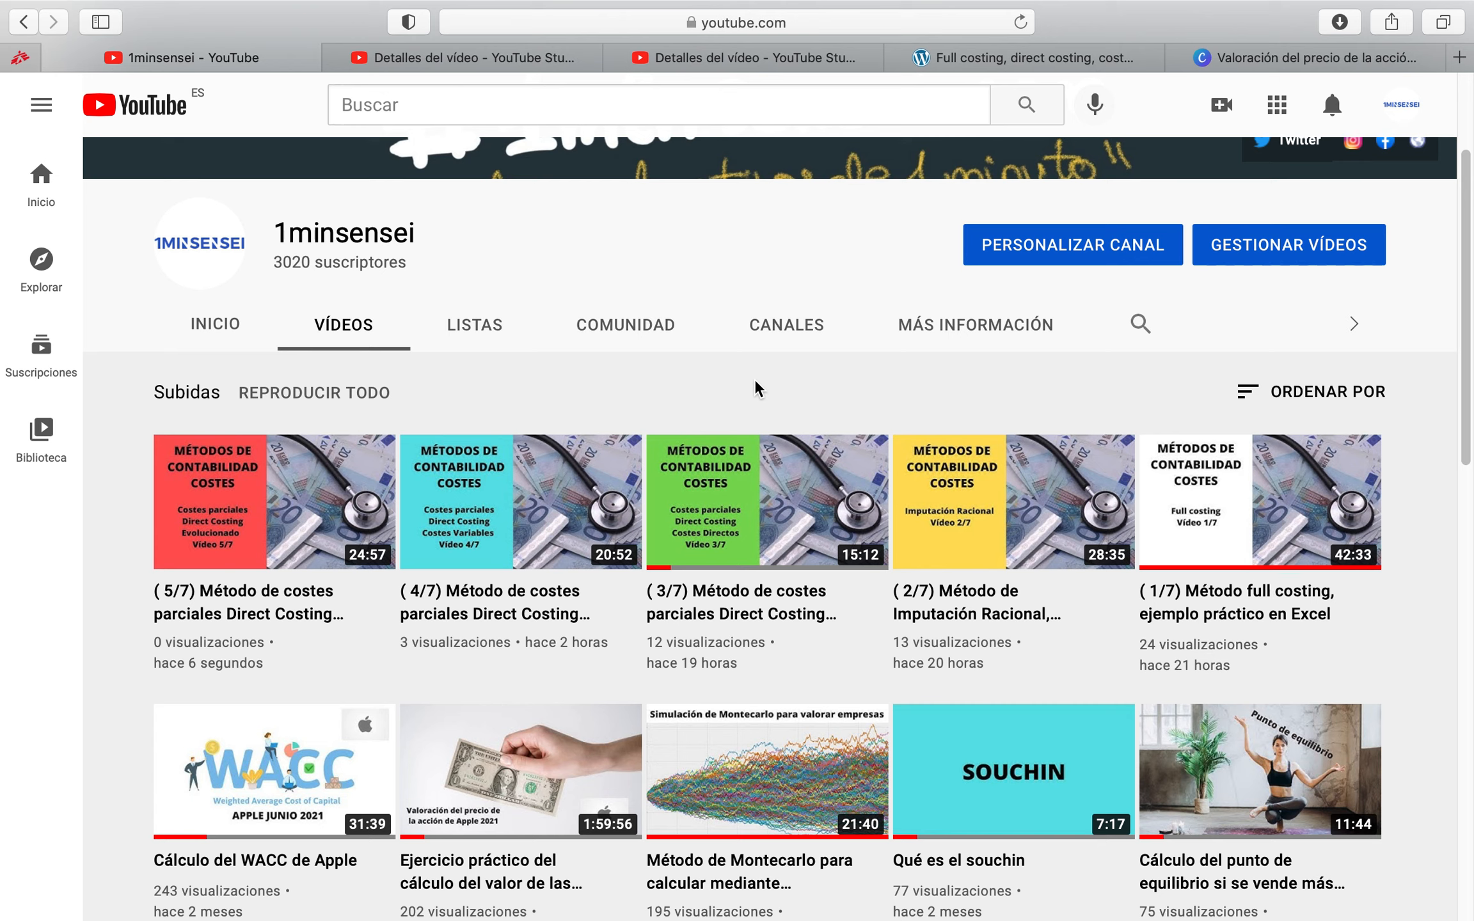
mouse_move(1179, 8)
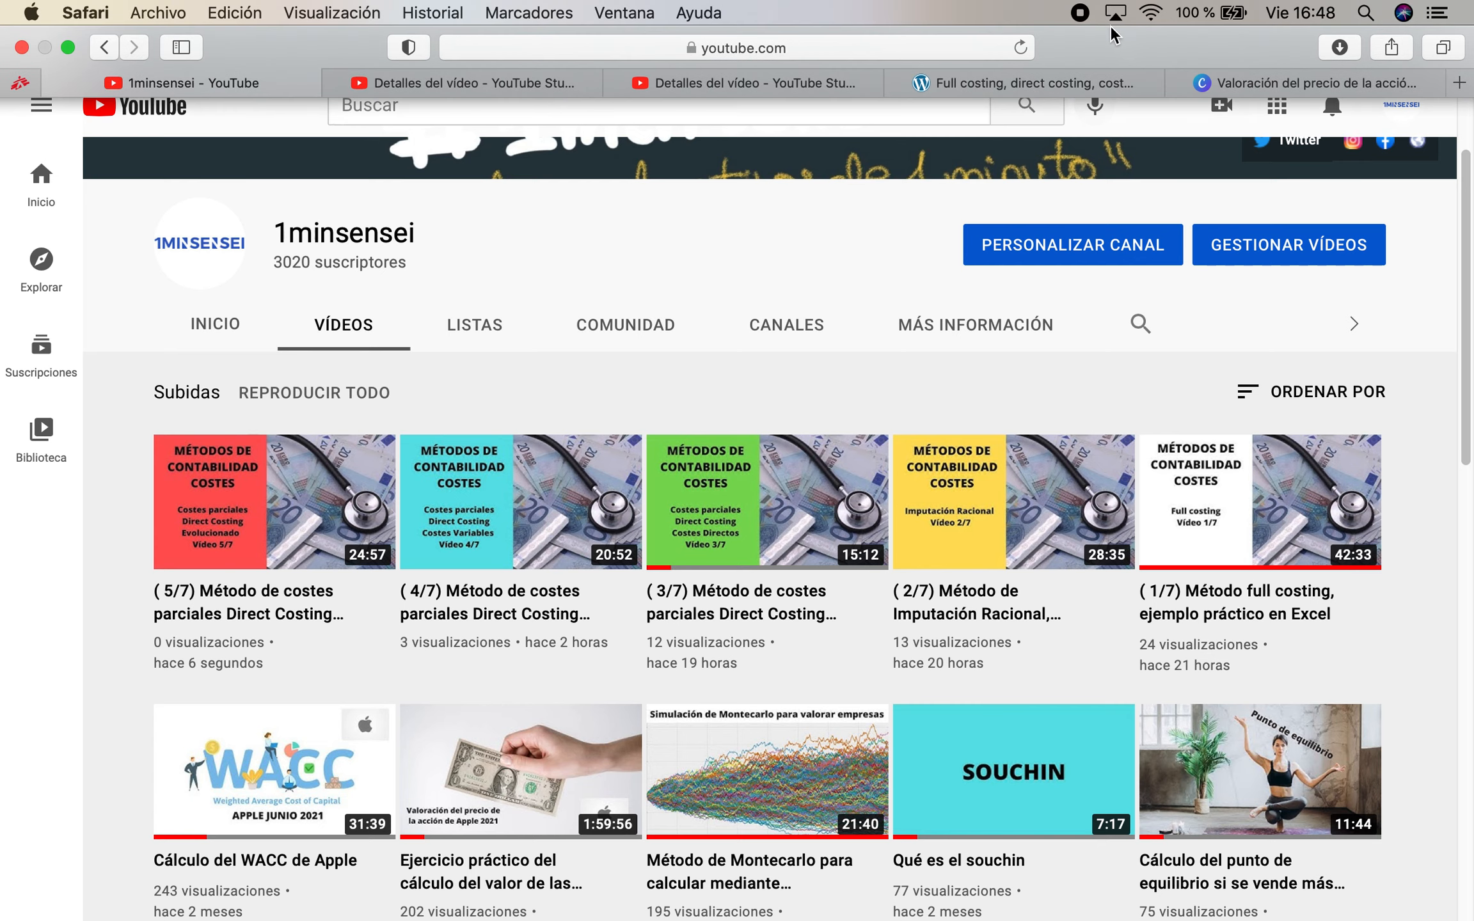